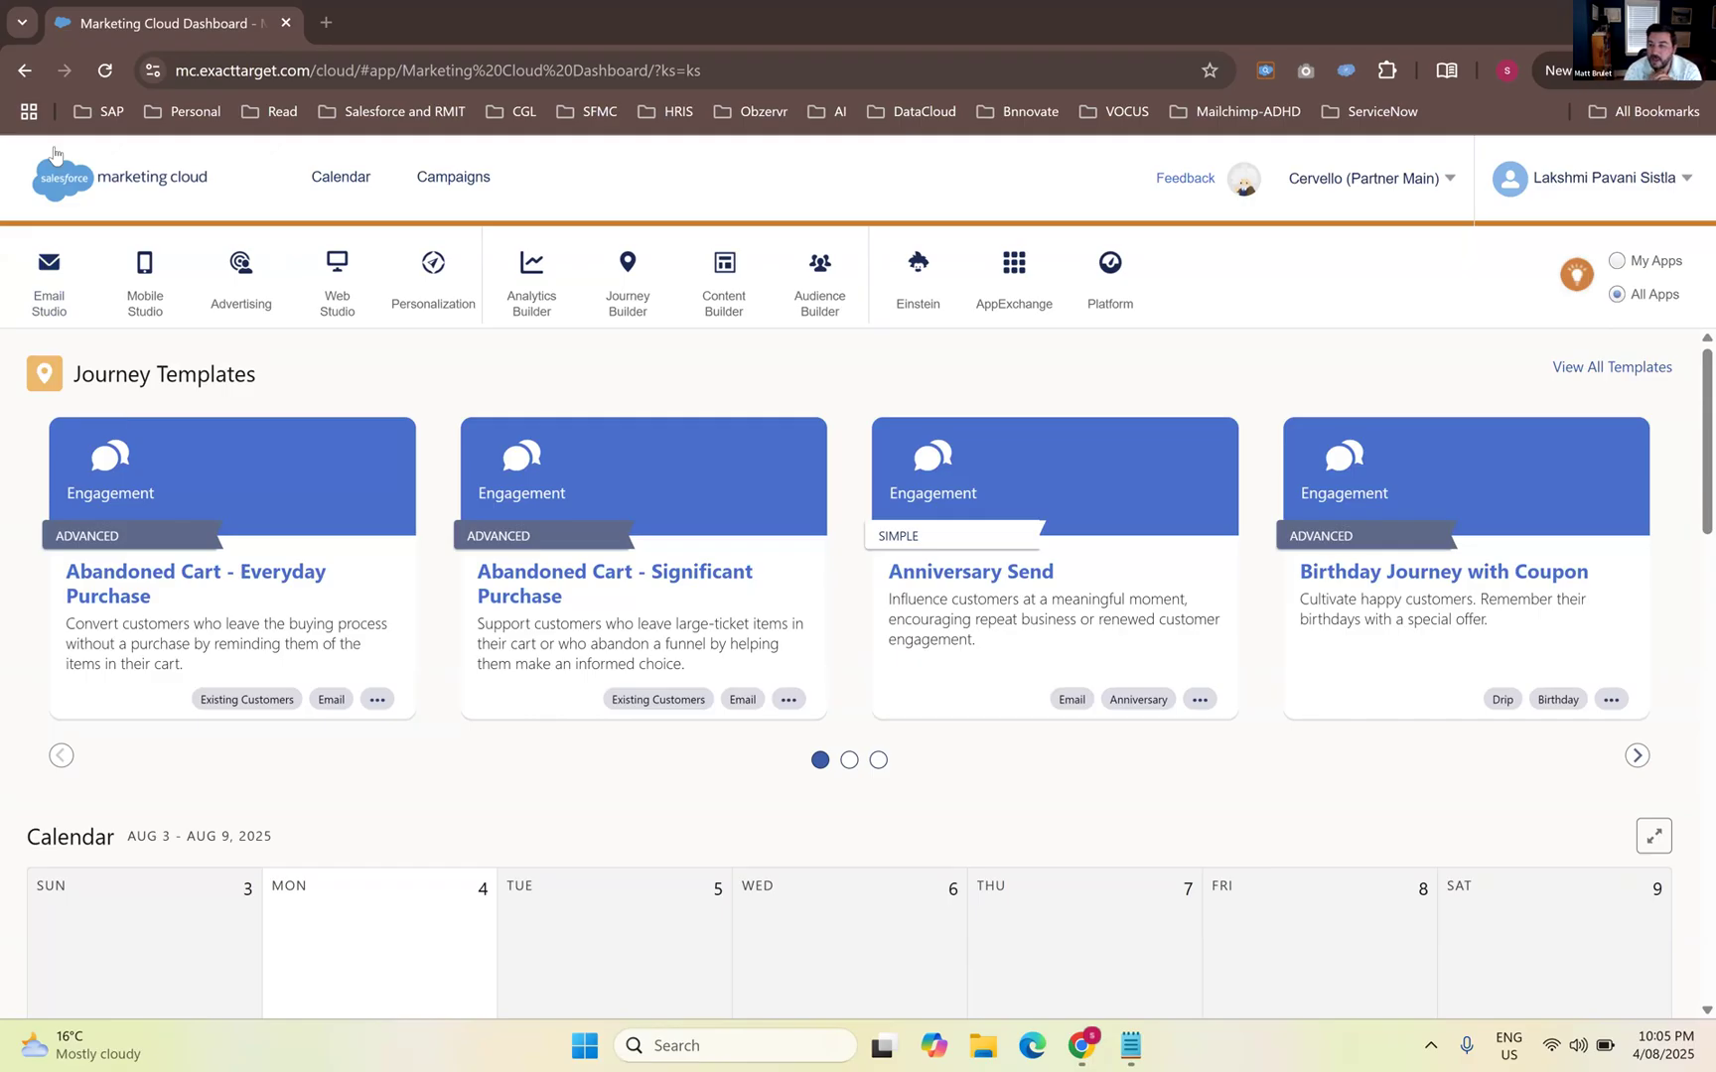
Open From Address Management in Email Studio's admin account settings
left_click(50, 352)
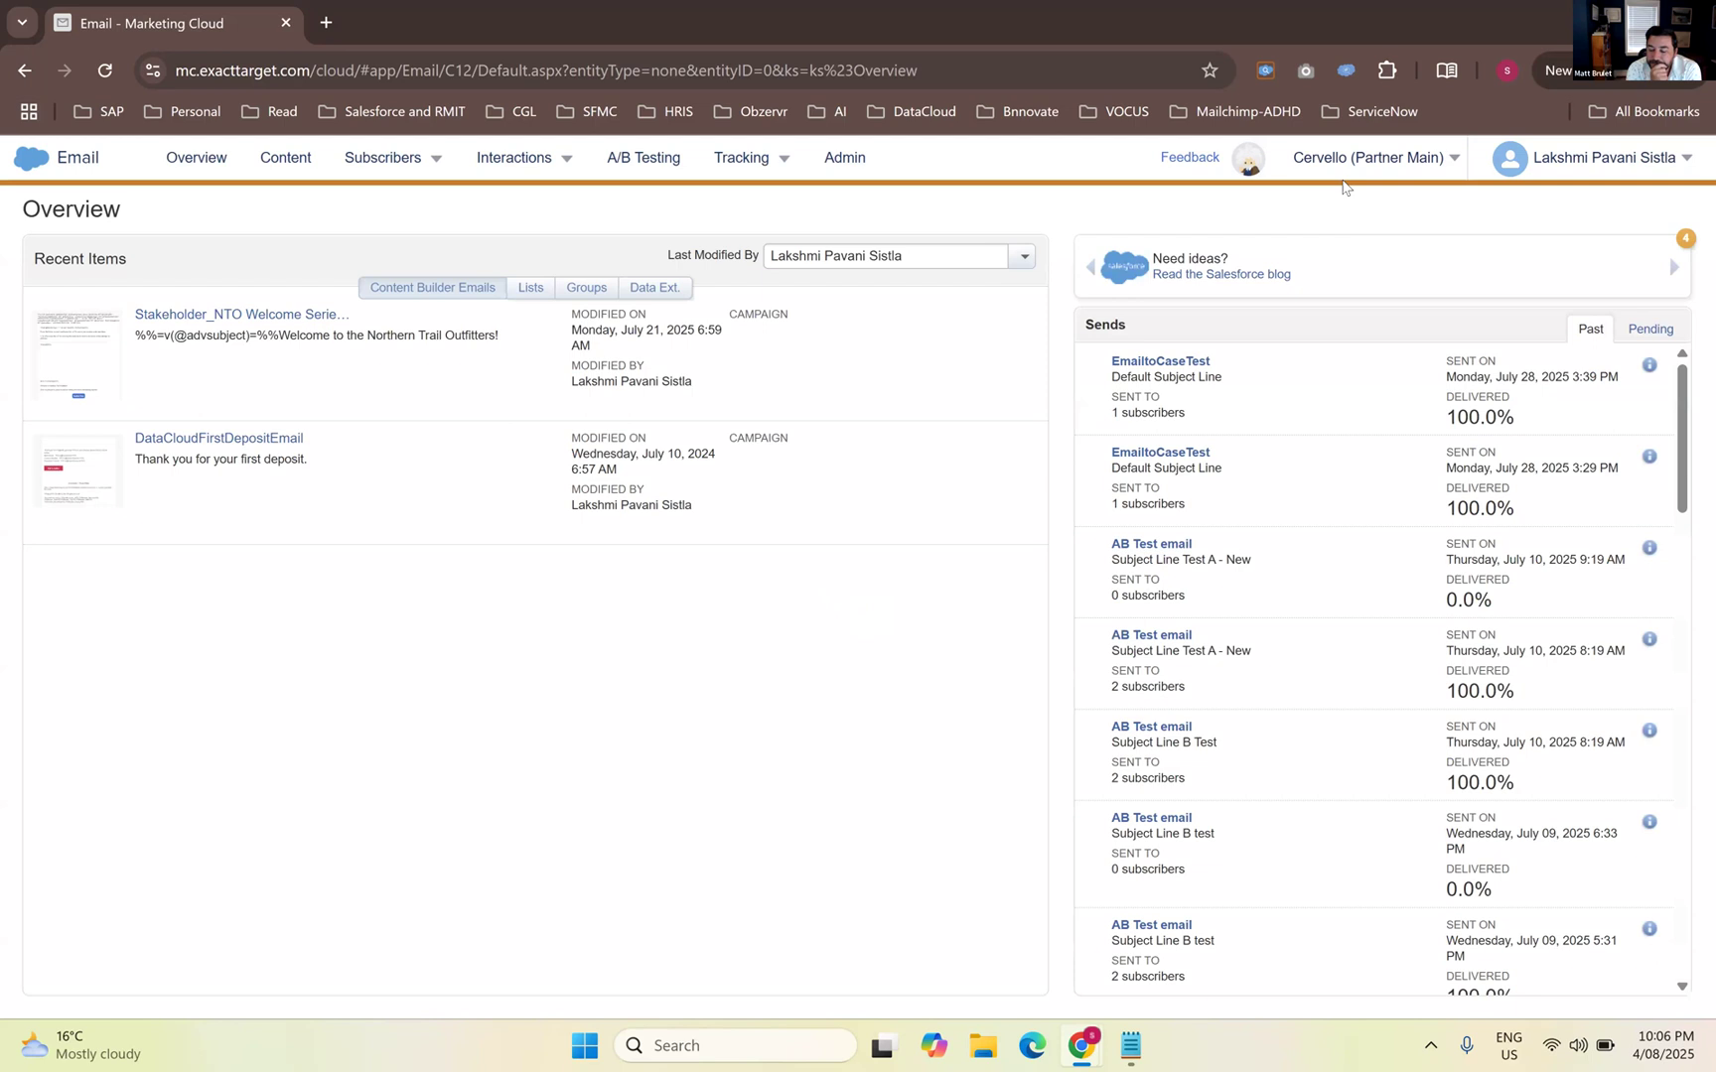
left_click(832, 159)
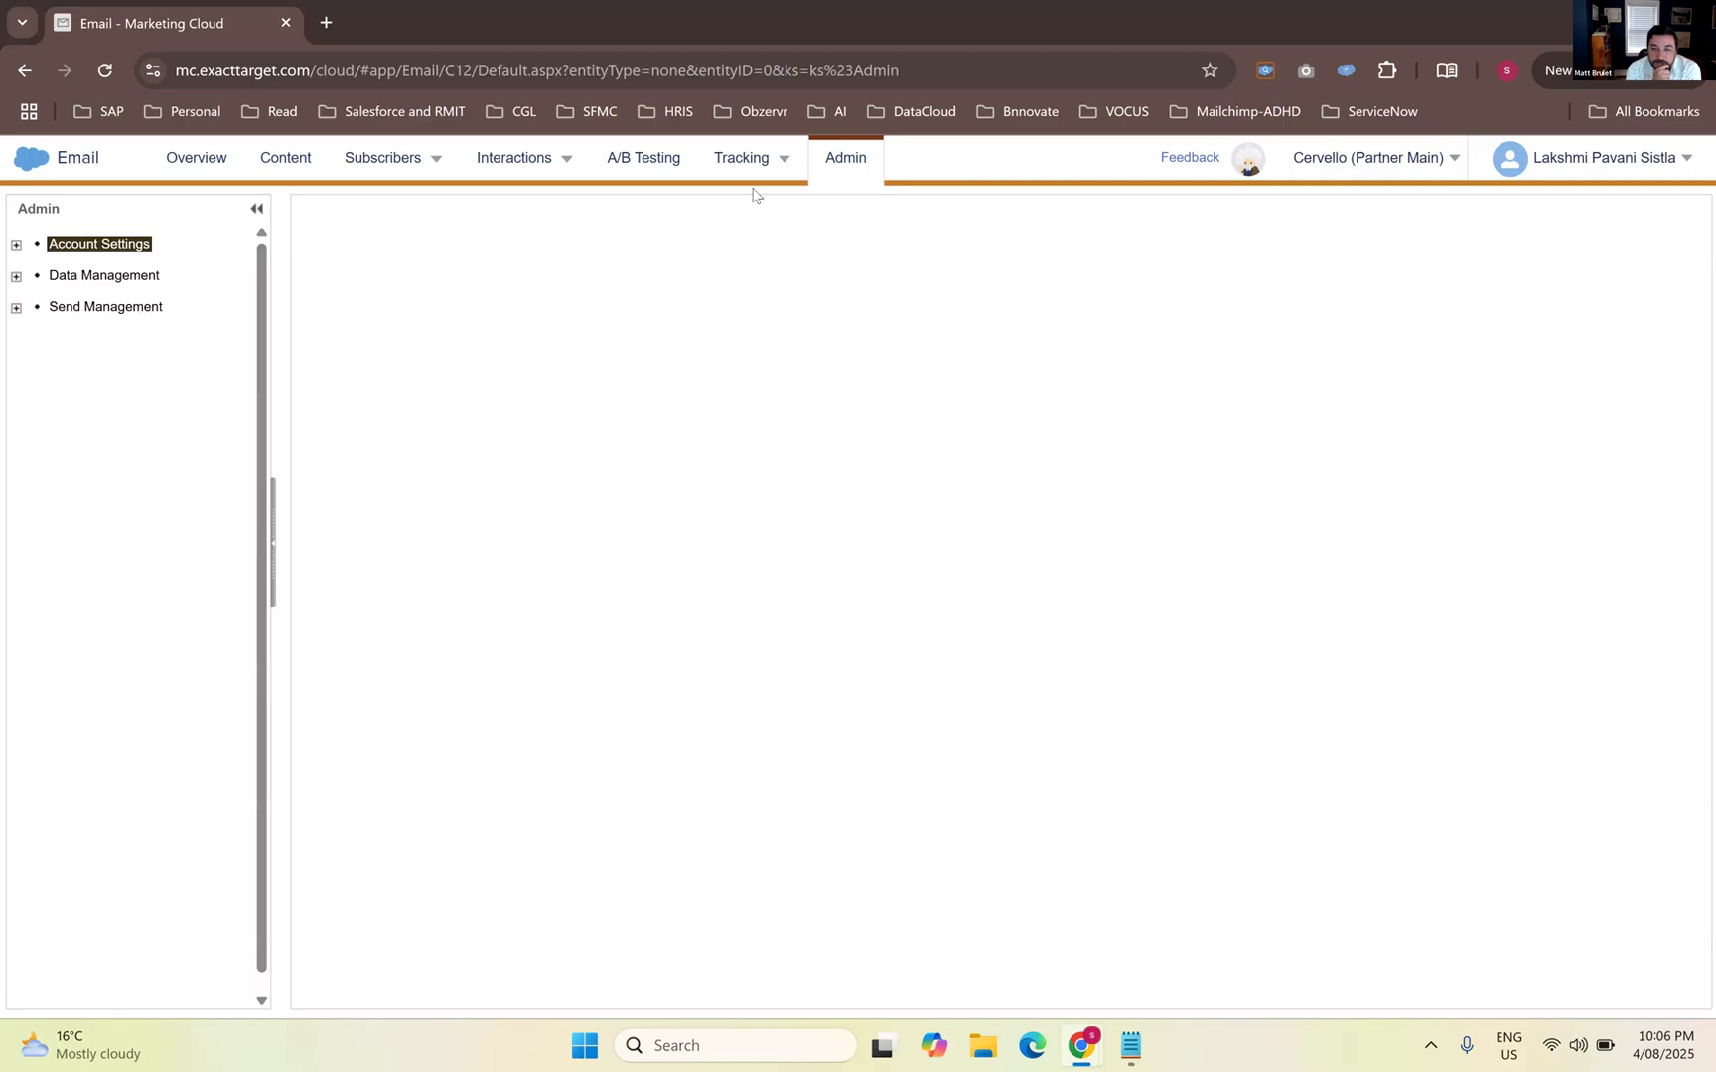
left_click(15, 246)
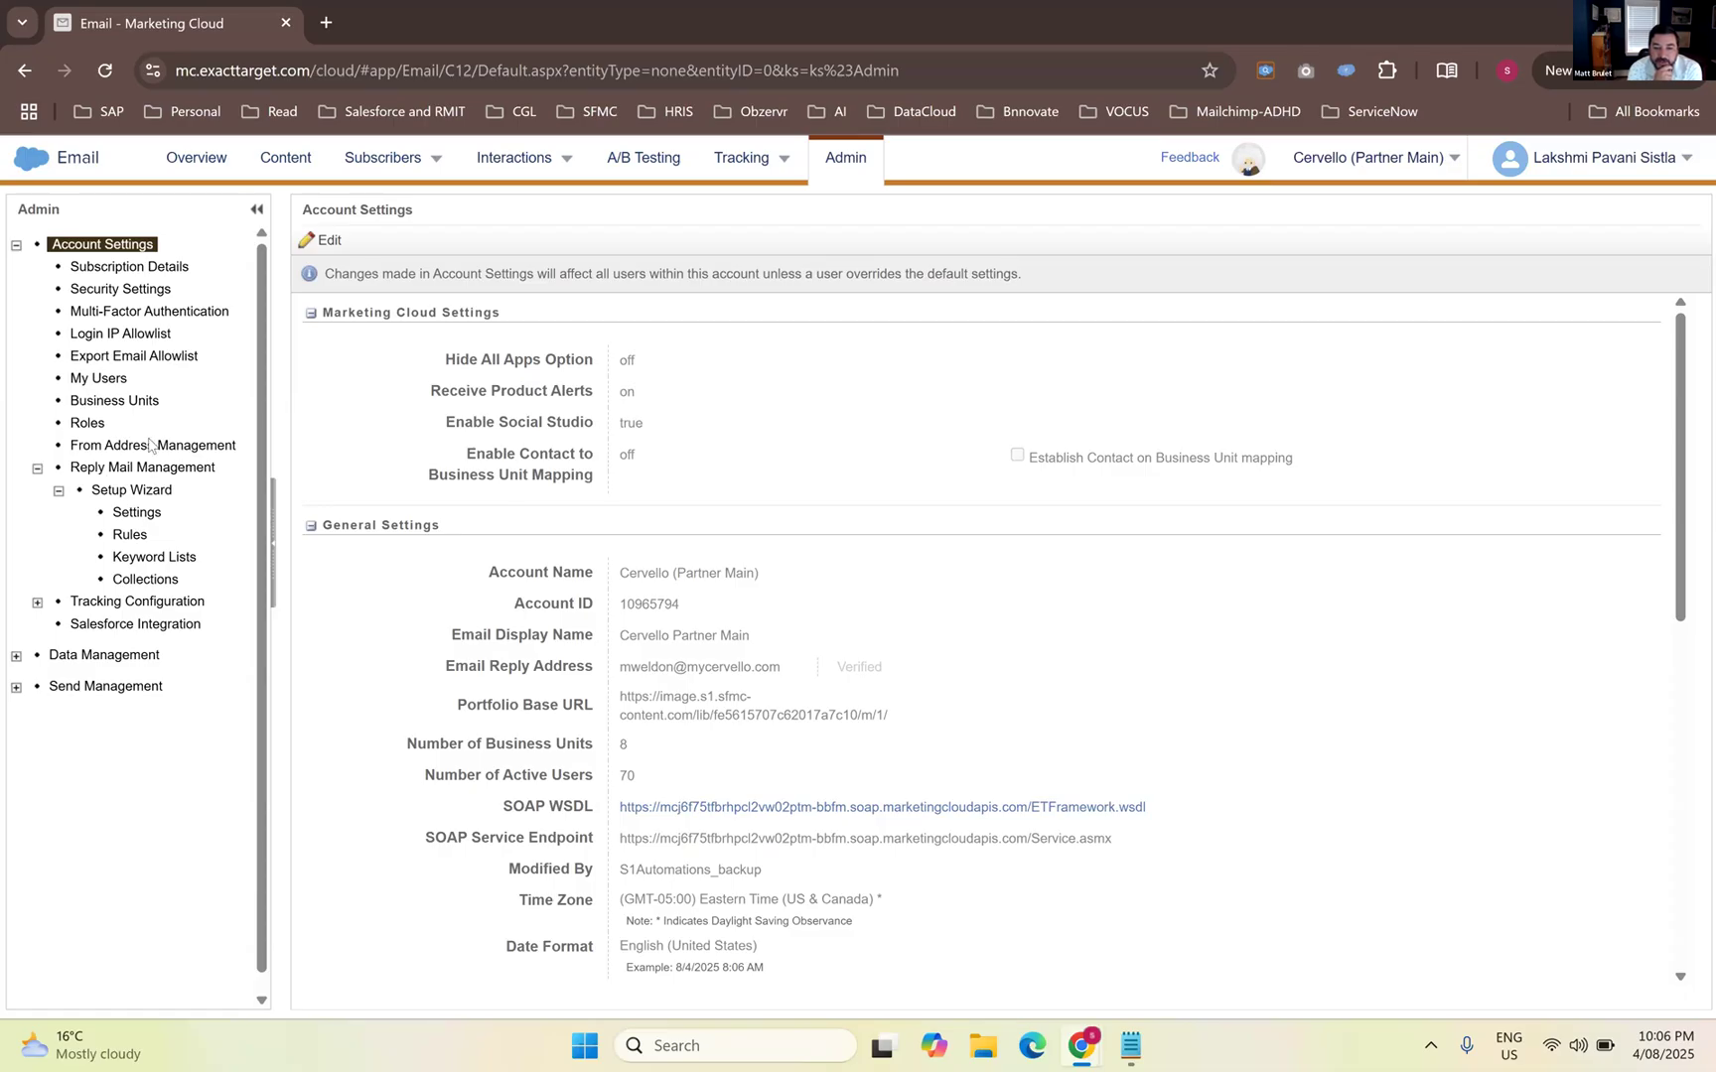
left_click(151, 448)
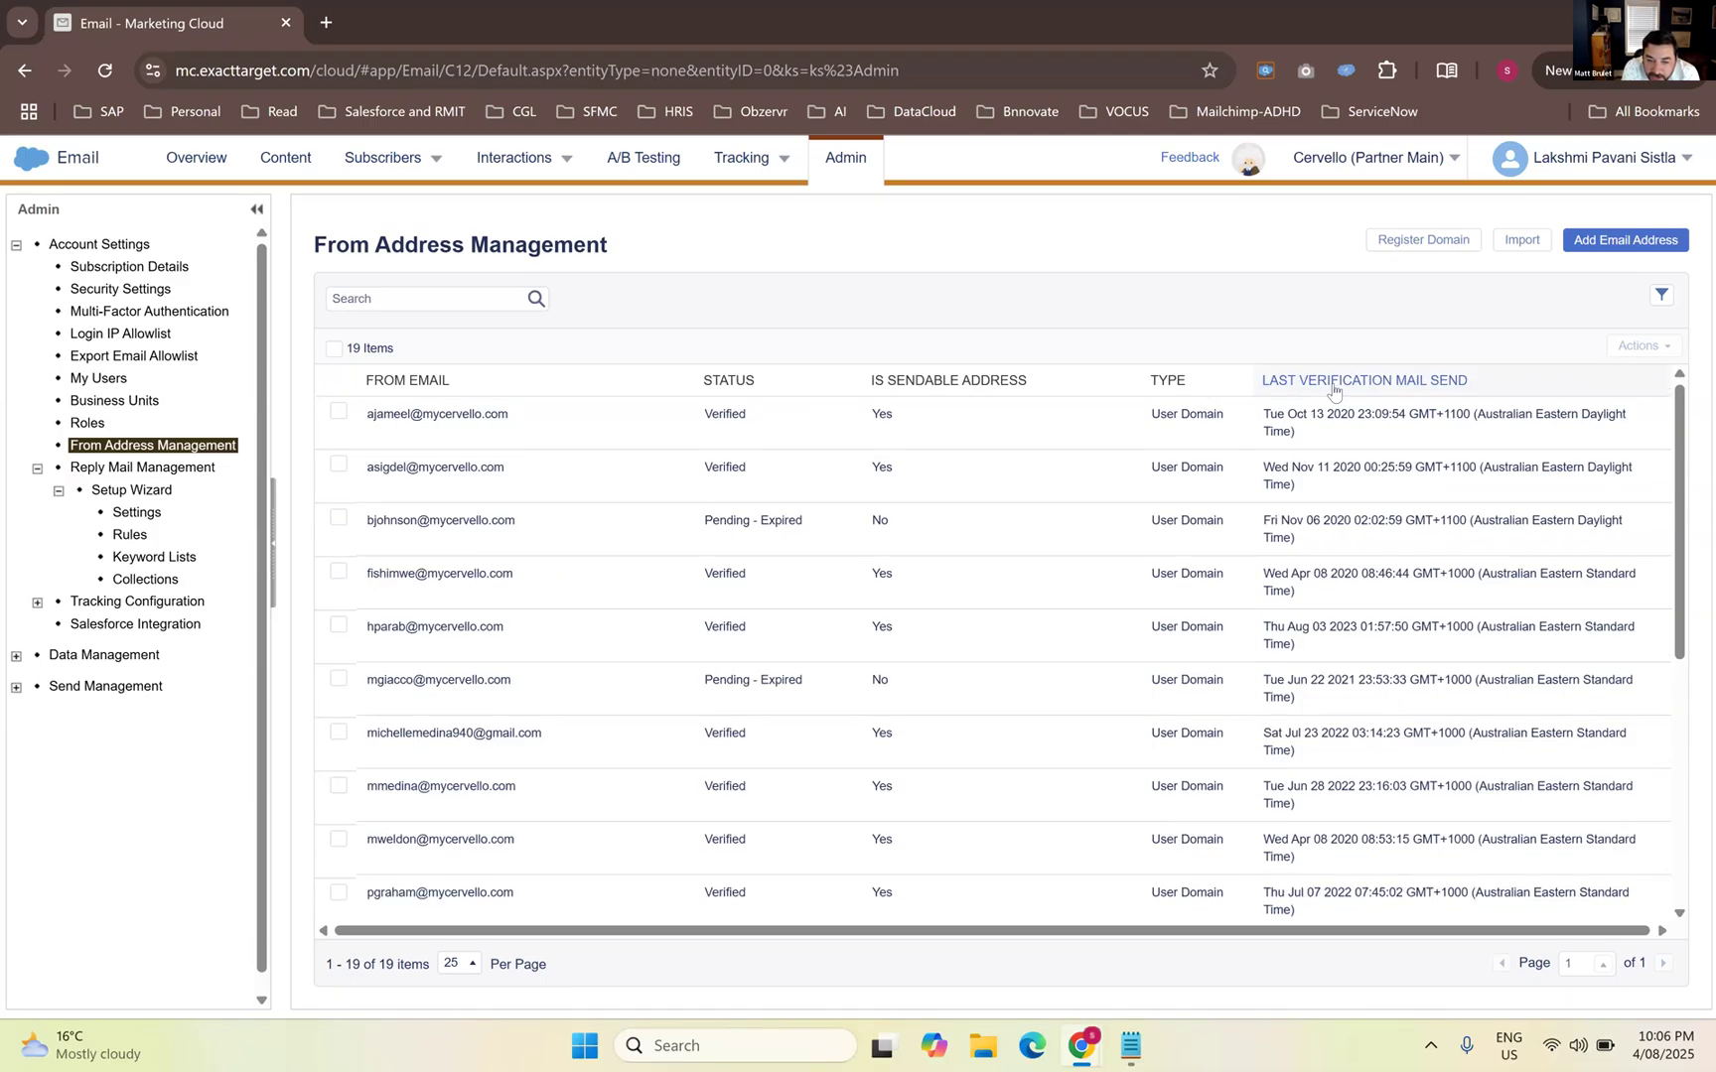
Sort the from addresses by last verification mail send and search for the sender's first name
left_click(1333, 391)
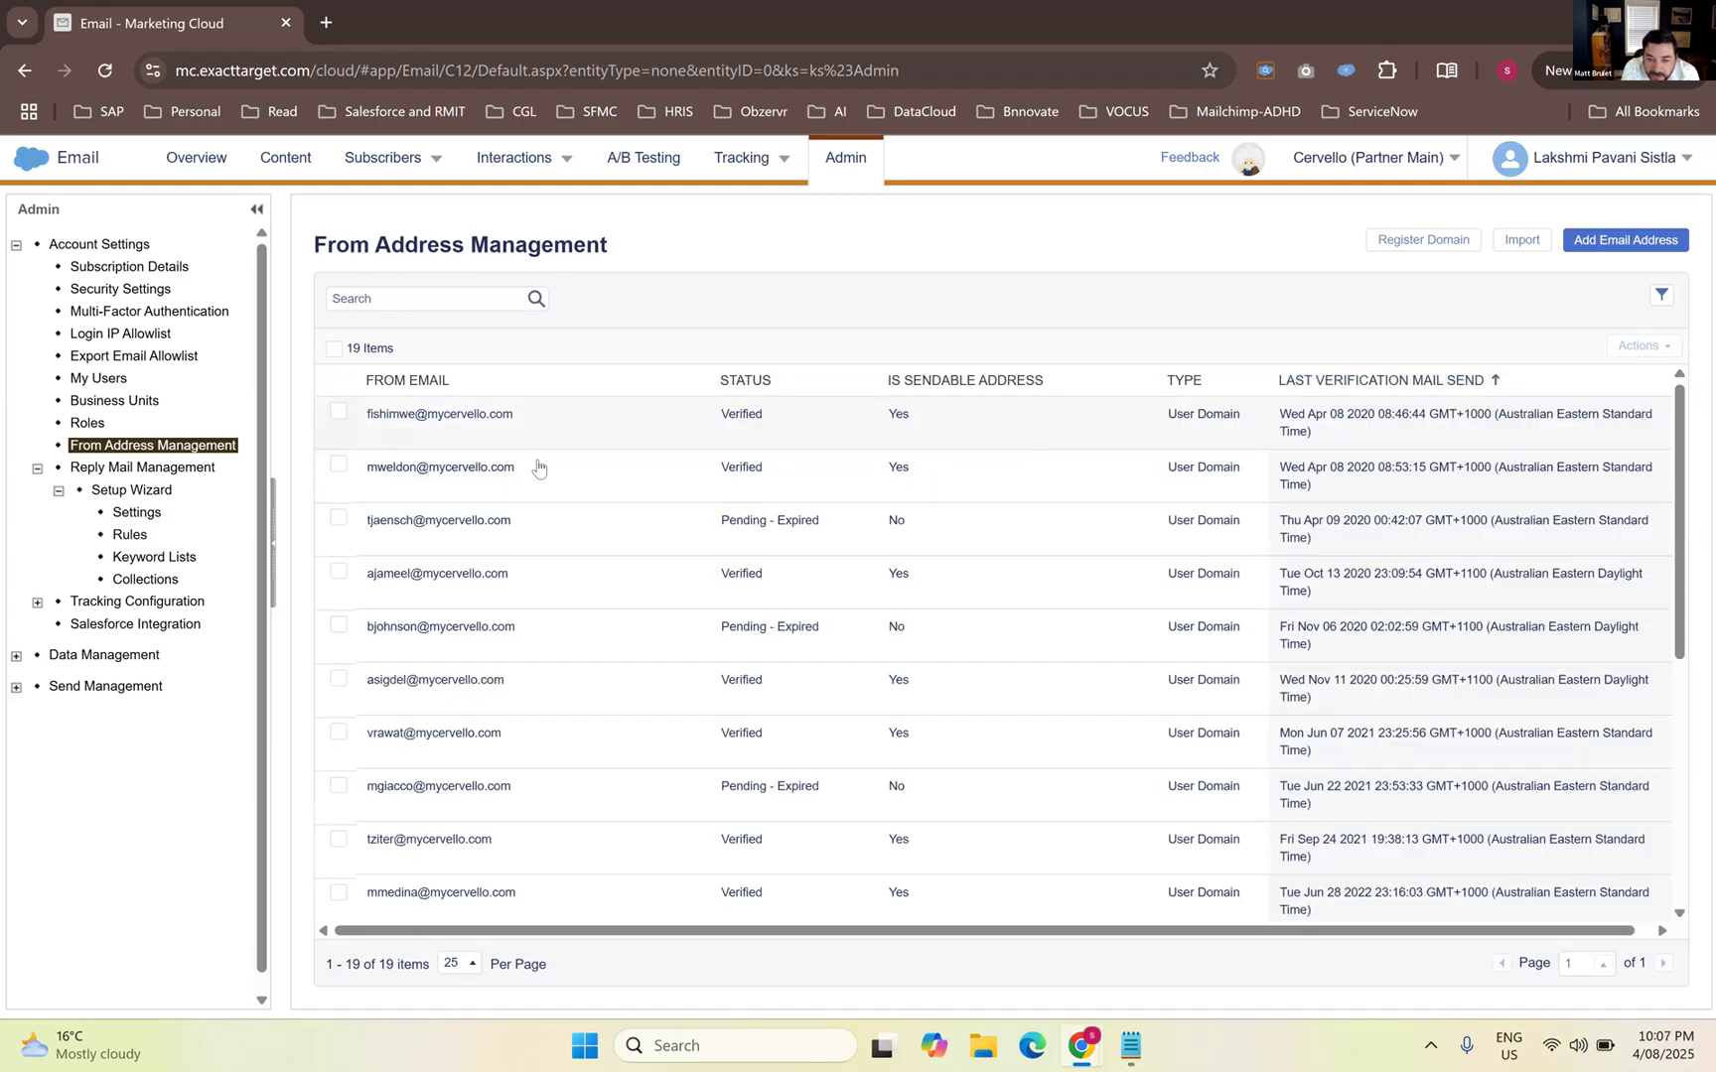
left_click(421, 305)
type("tim")
key("Return")
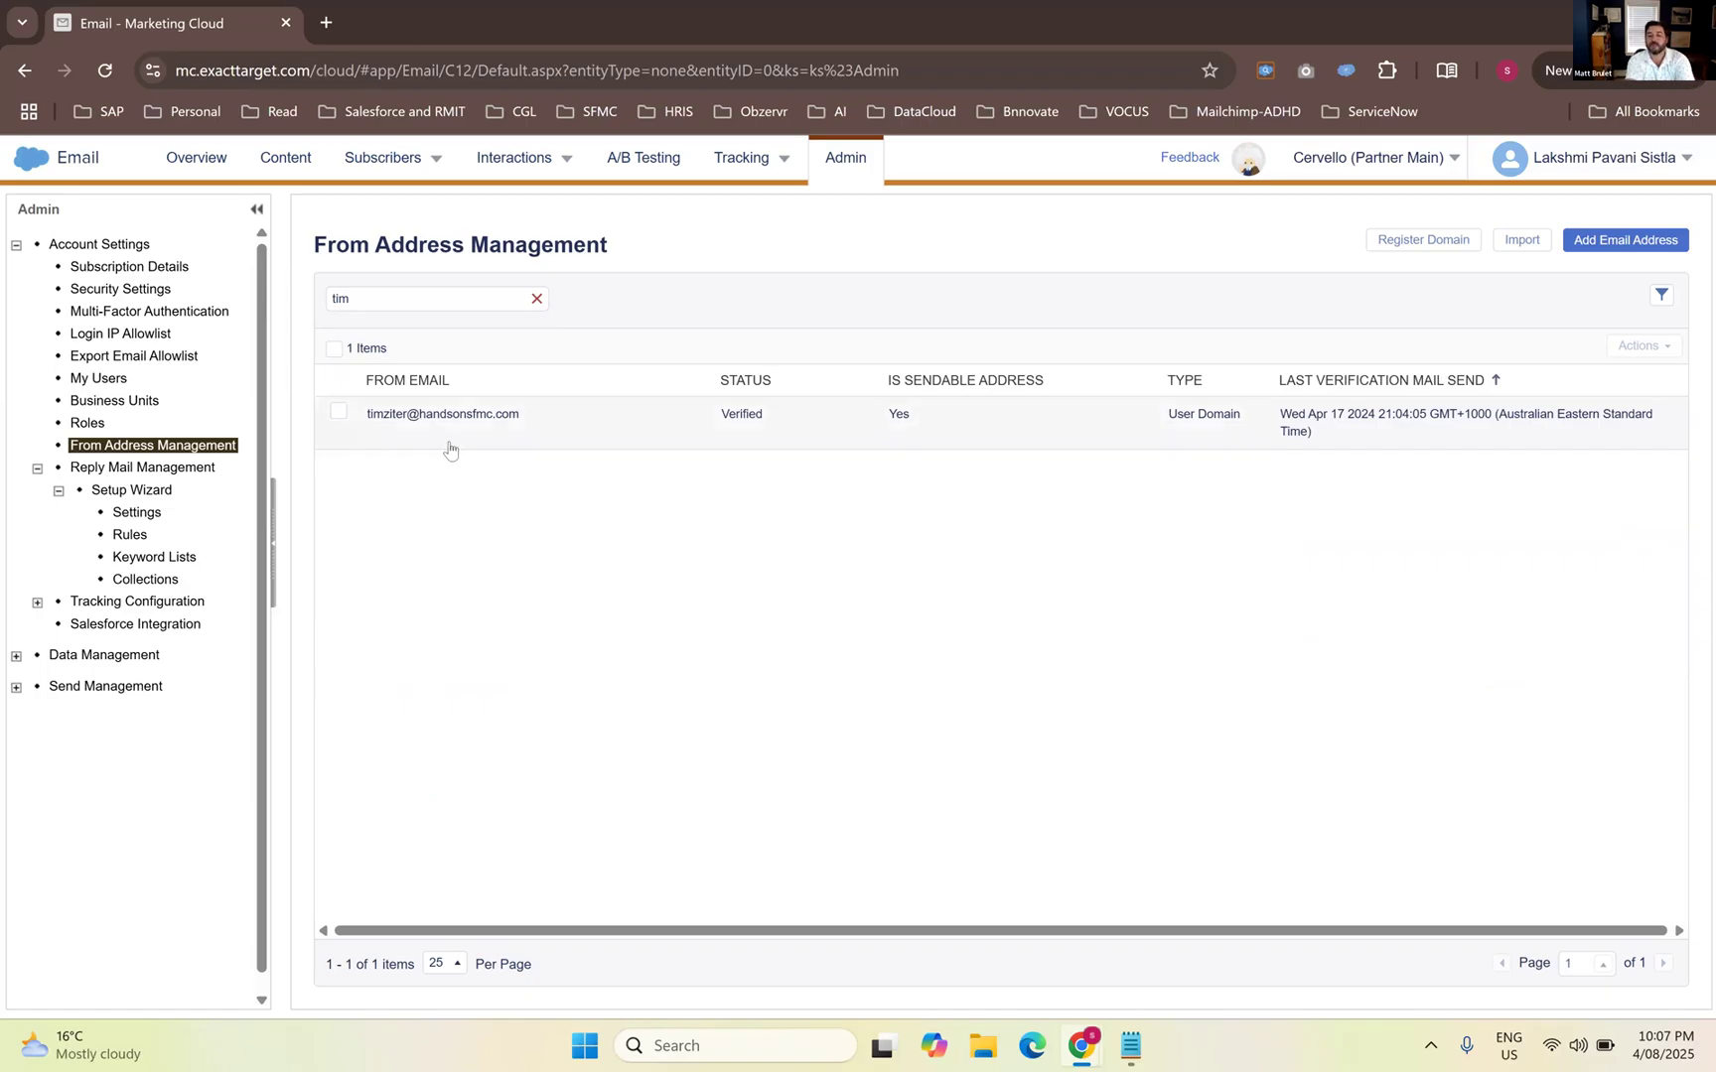
Copy the matching verified from address into a new Notepad tab and clear its selection in From Address Management
triple_click(375, 411)
key("ctrl+c")
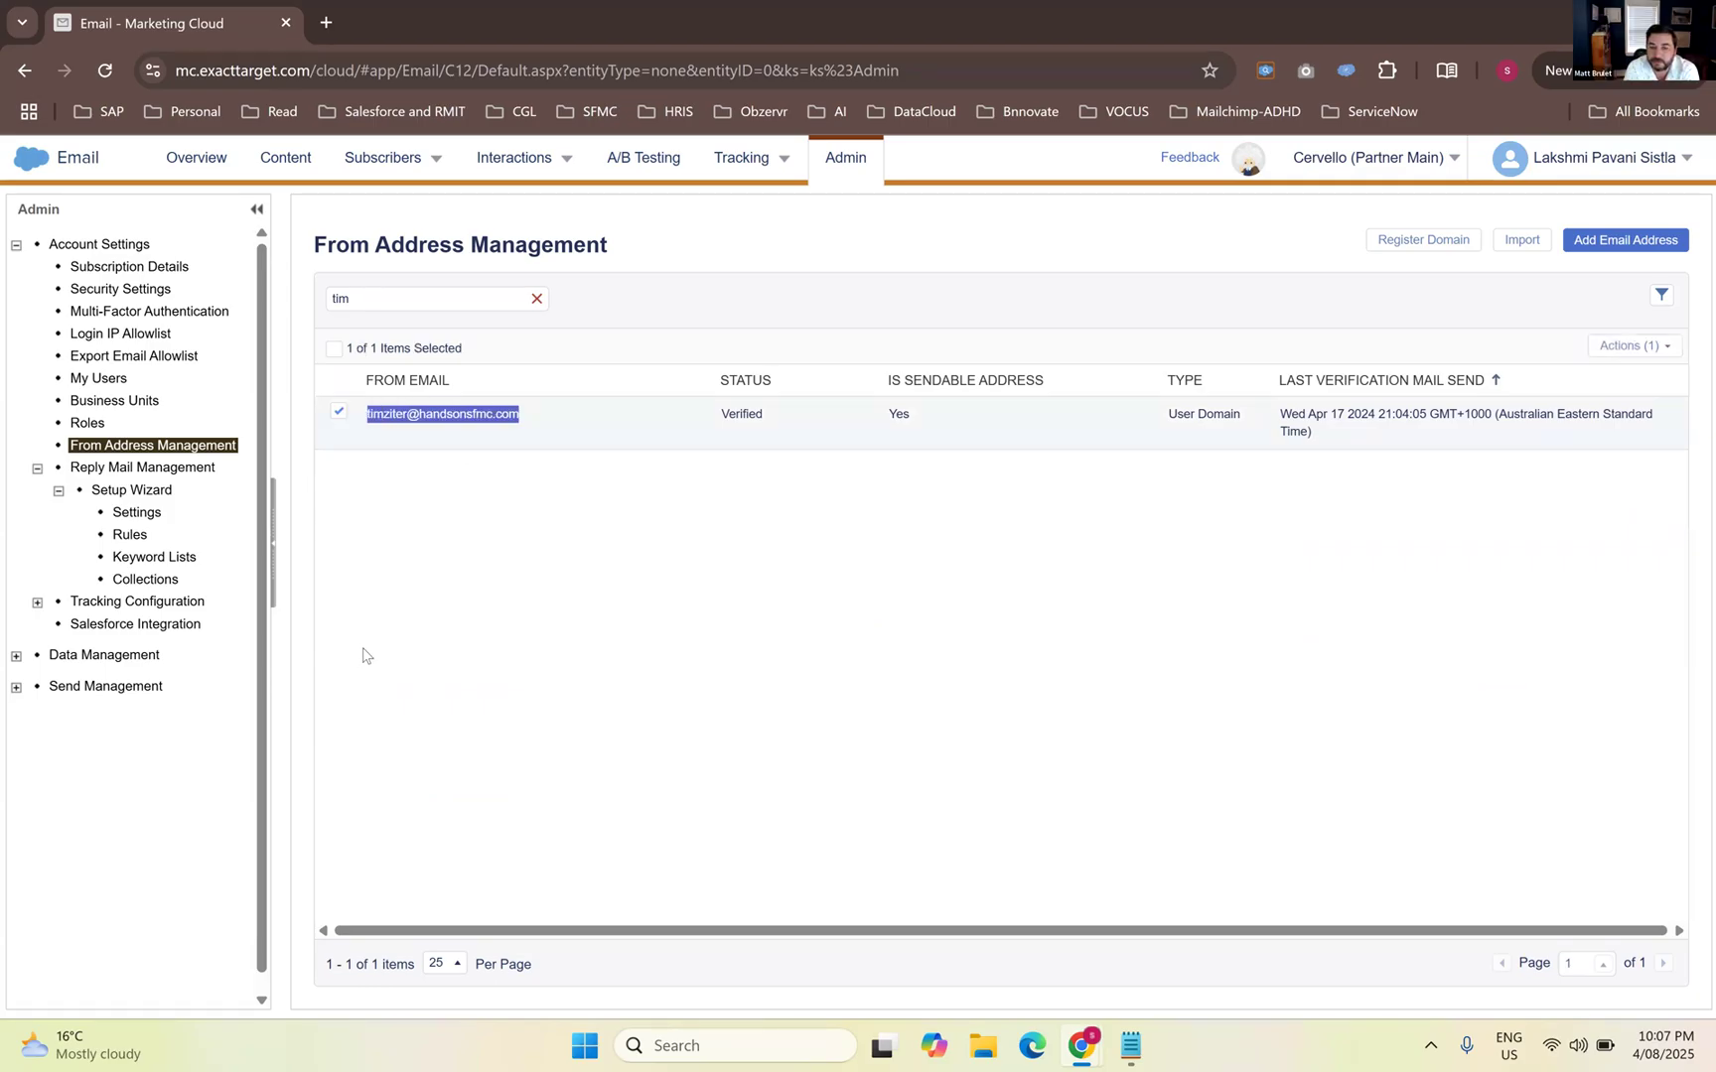
left_click(486, 669)
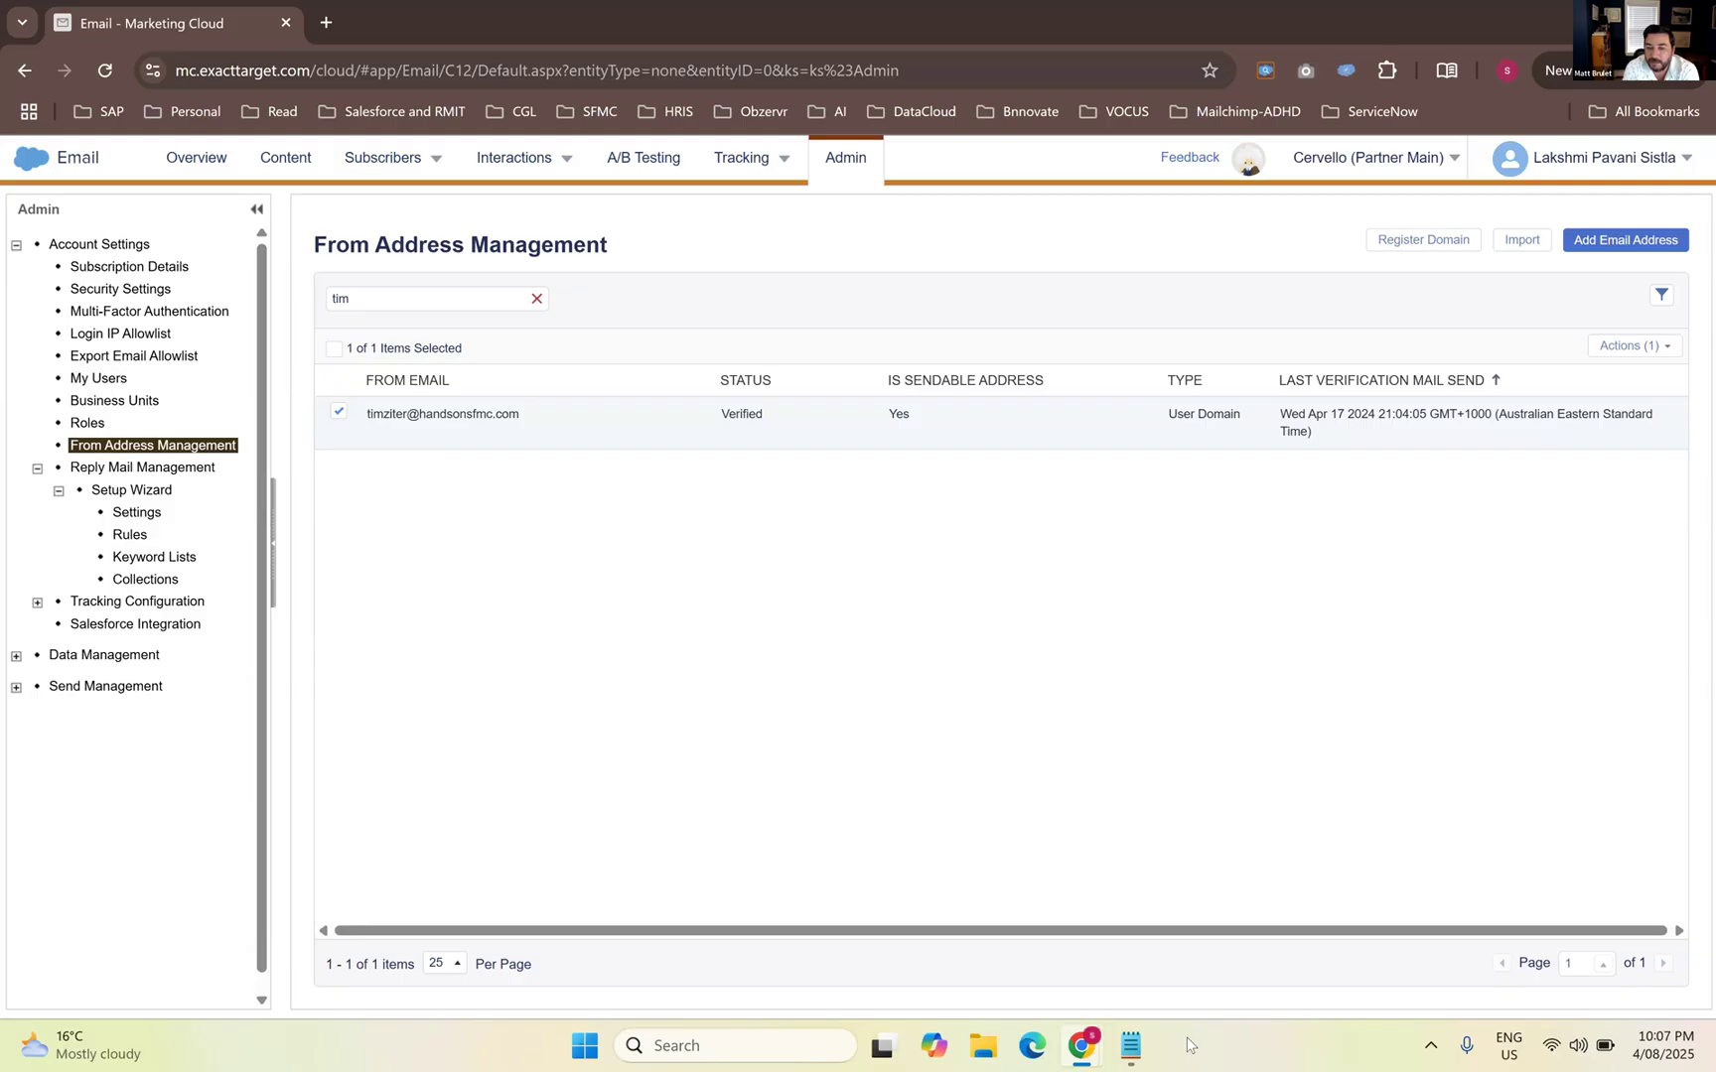
mouse_move(1138, 1037)
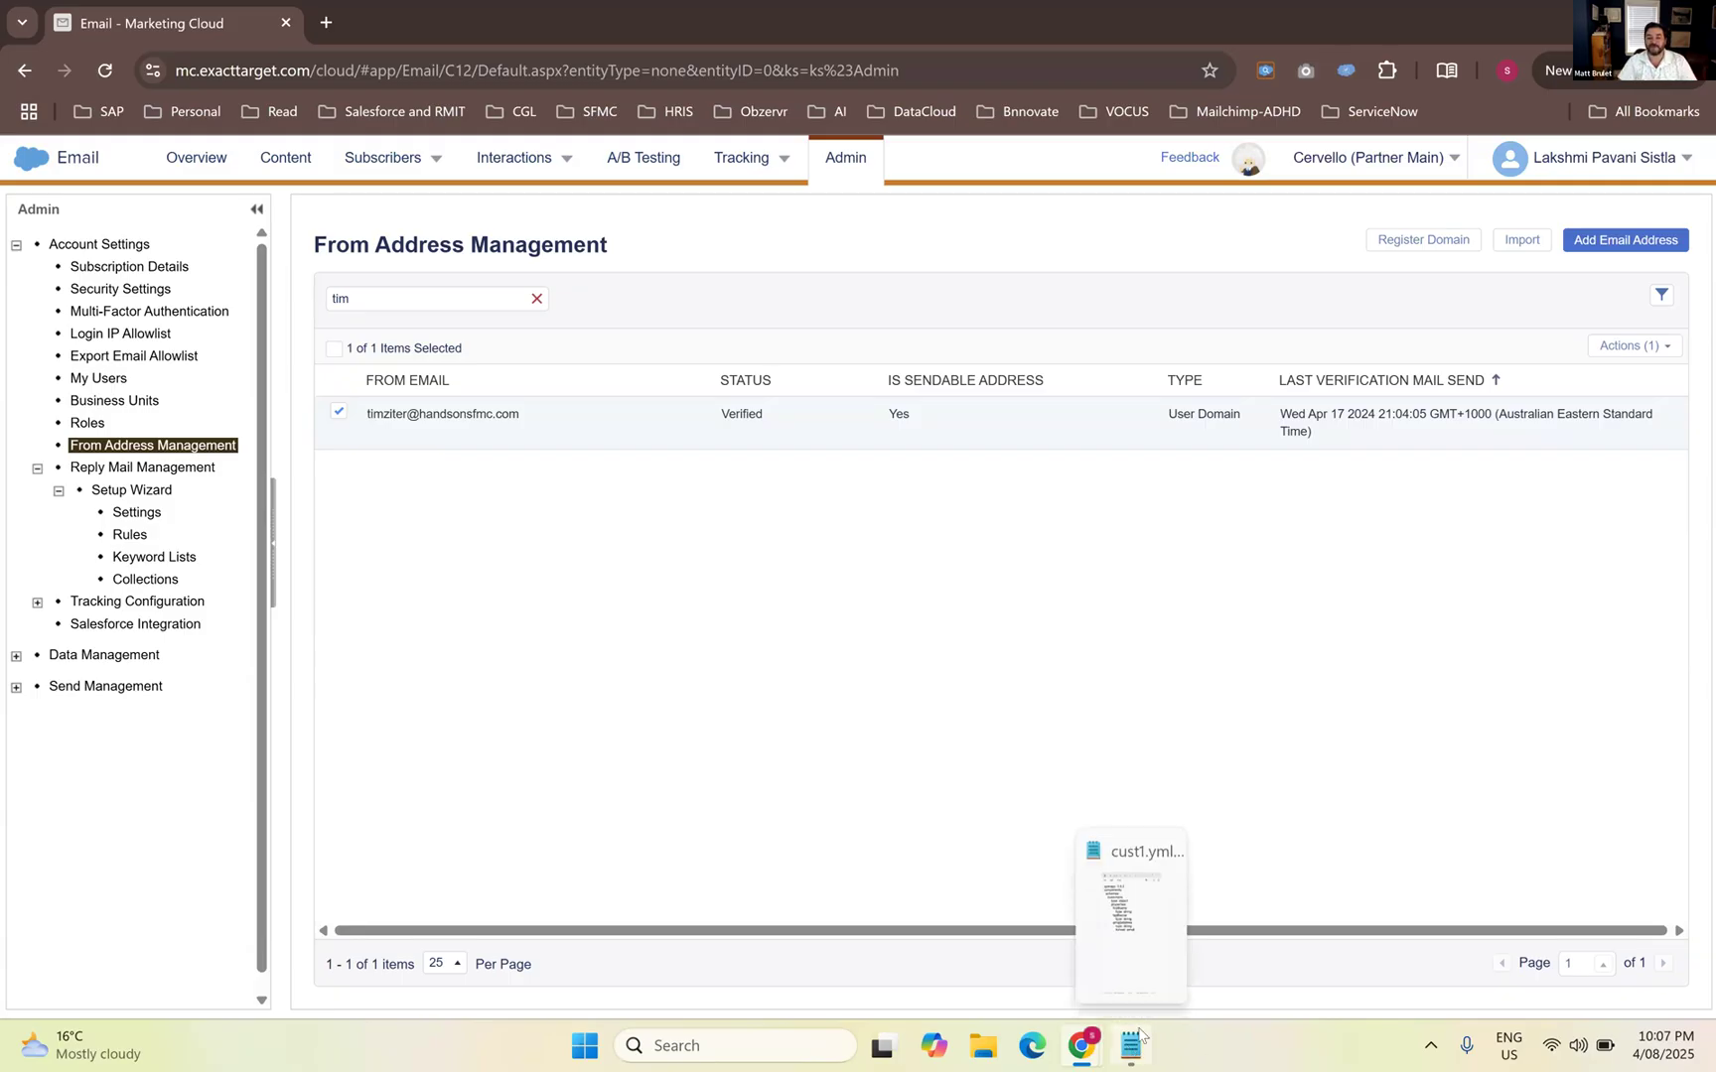
left_click(1158, 993)
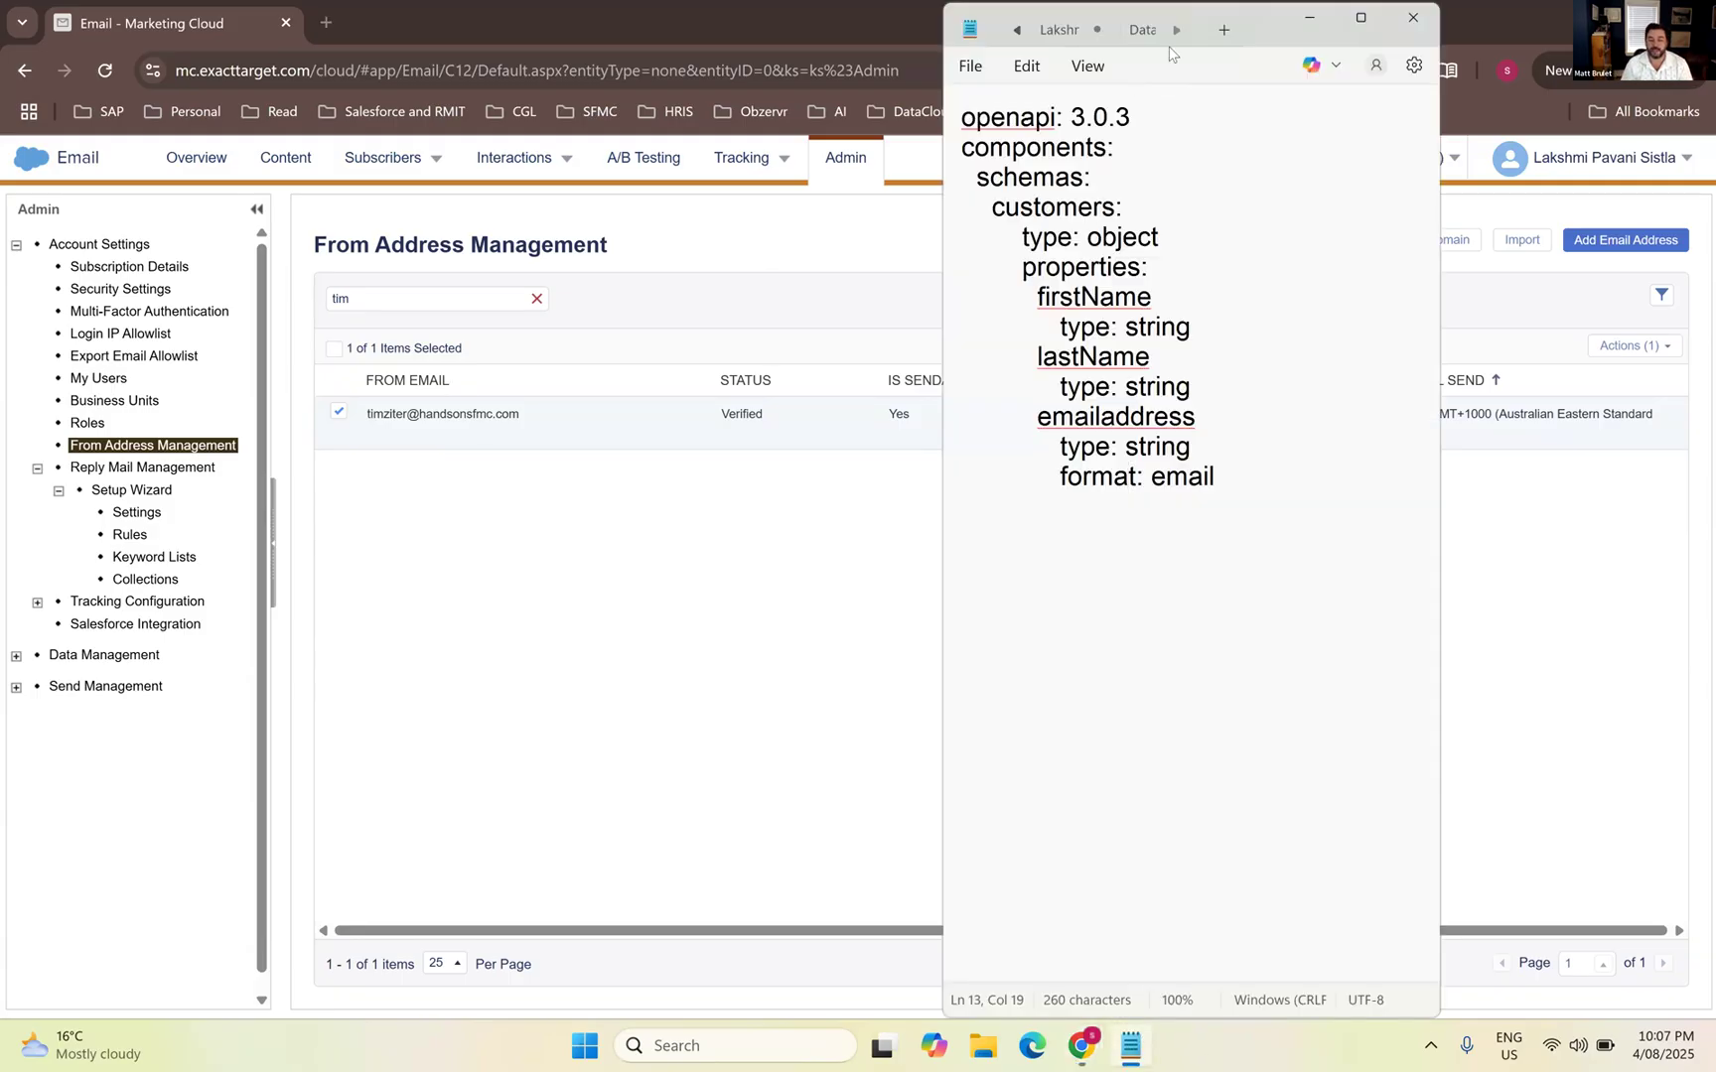
left_click(1223, 30)
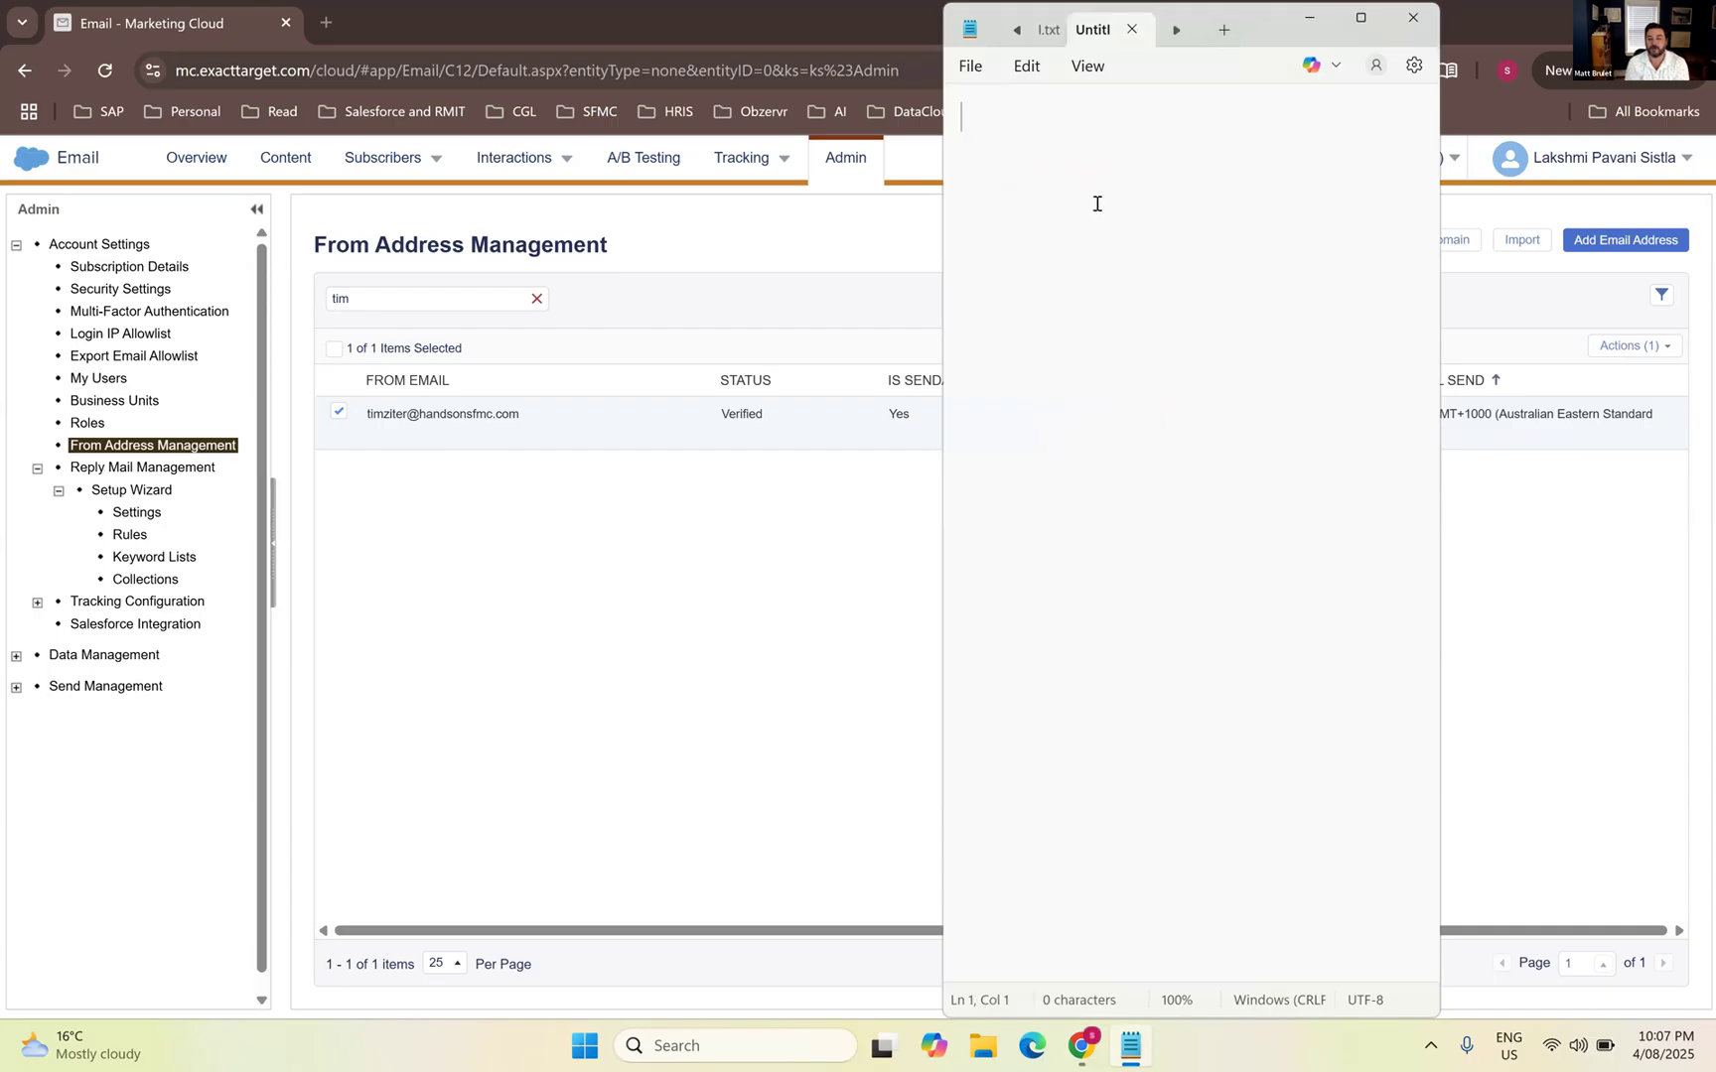
key("ctrl+v")
left_click(563, 579)
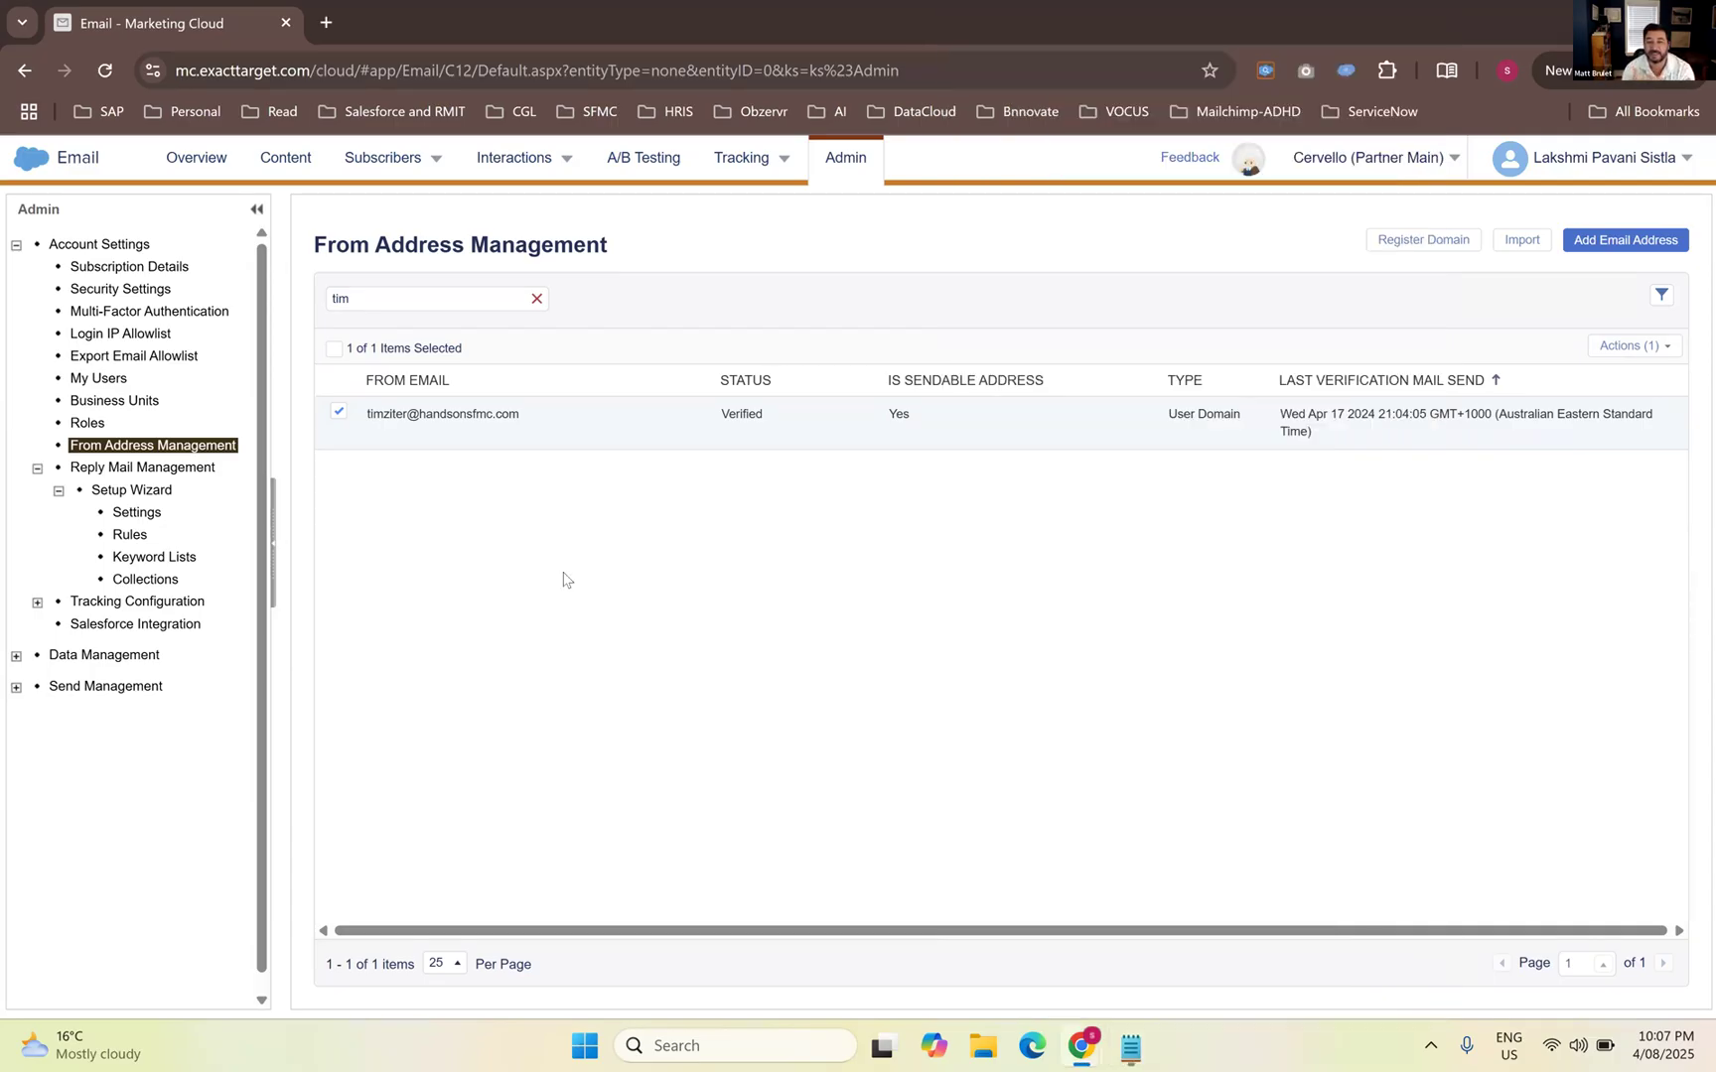
left_click(338, 412)
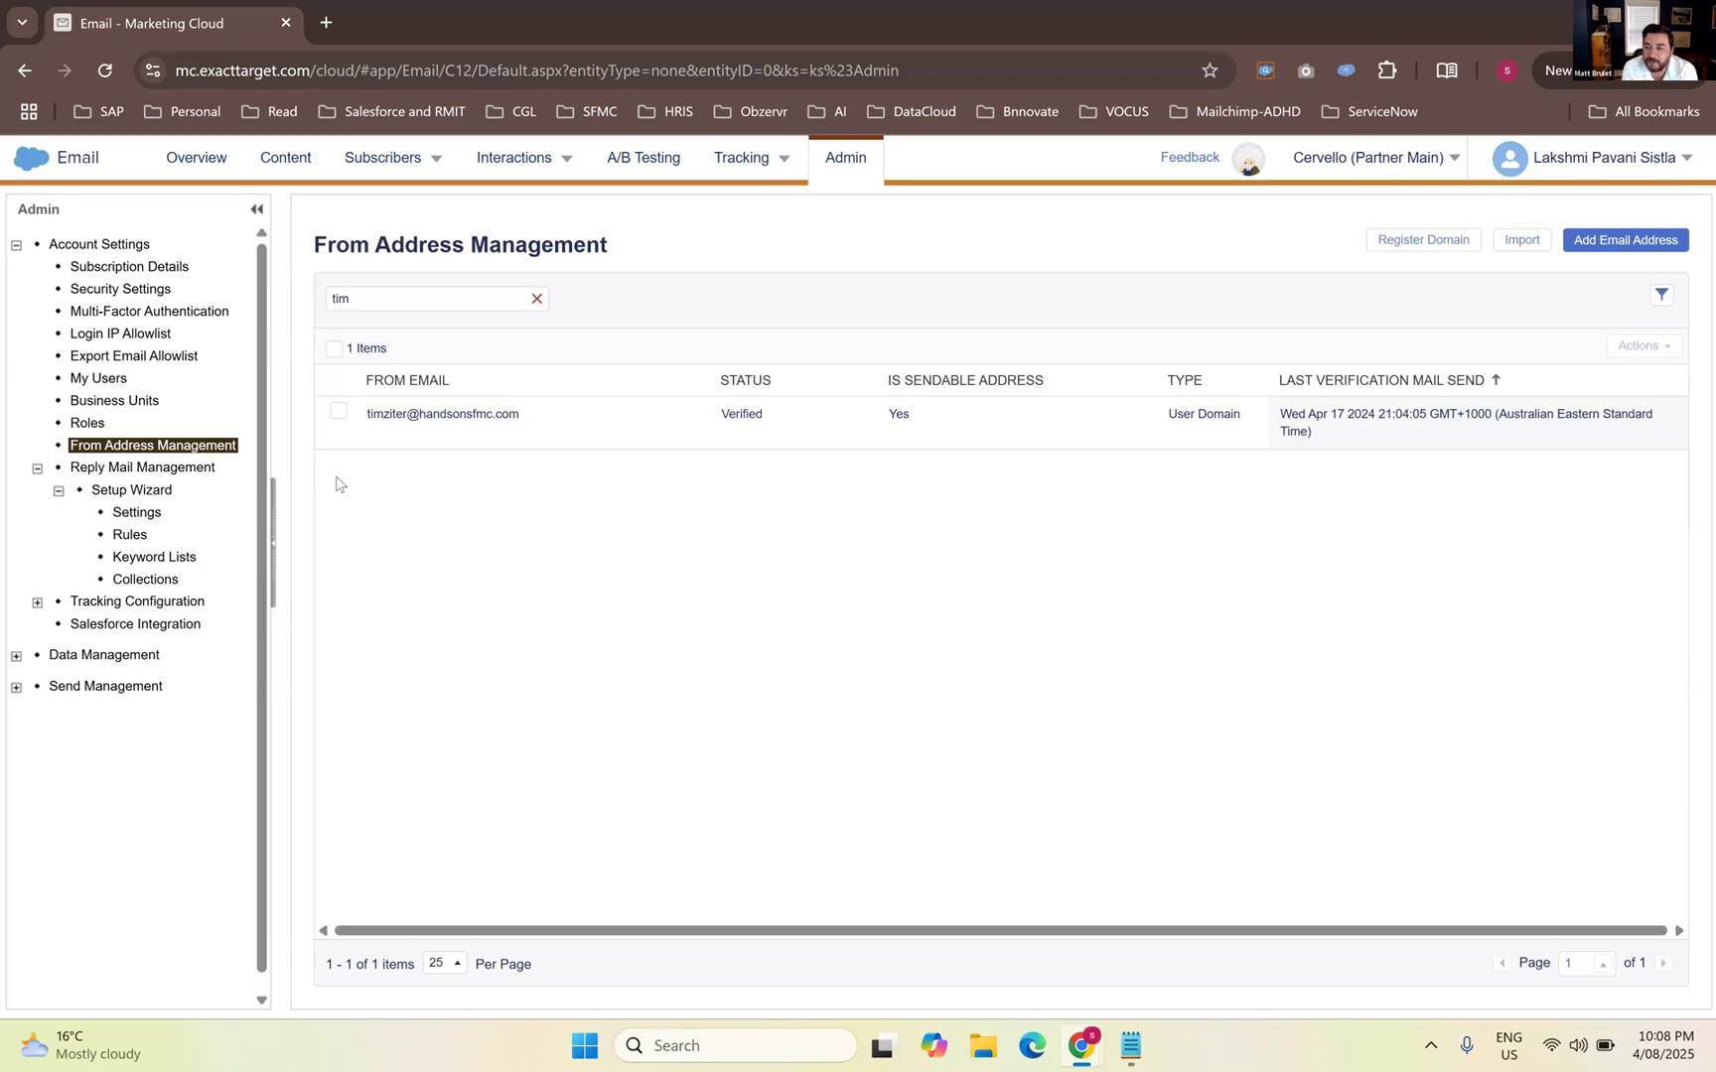
left_click(1129, 1050)
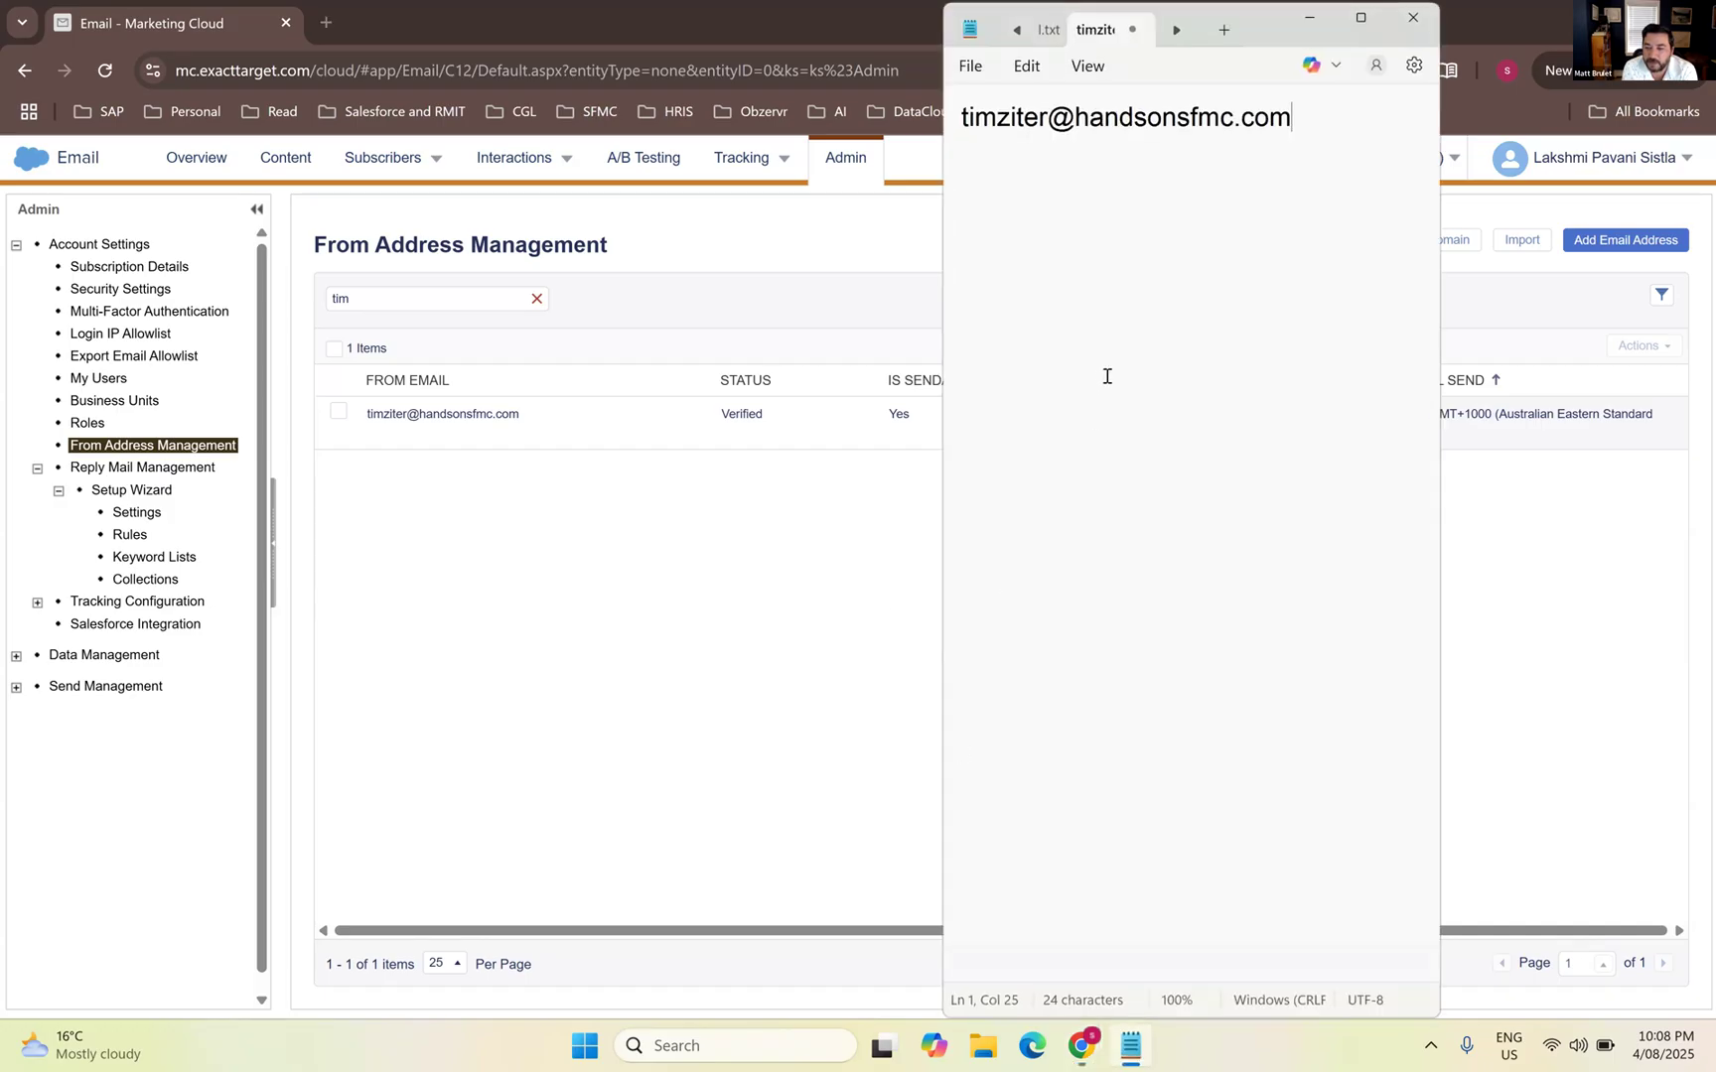
left_click(707, 606)
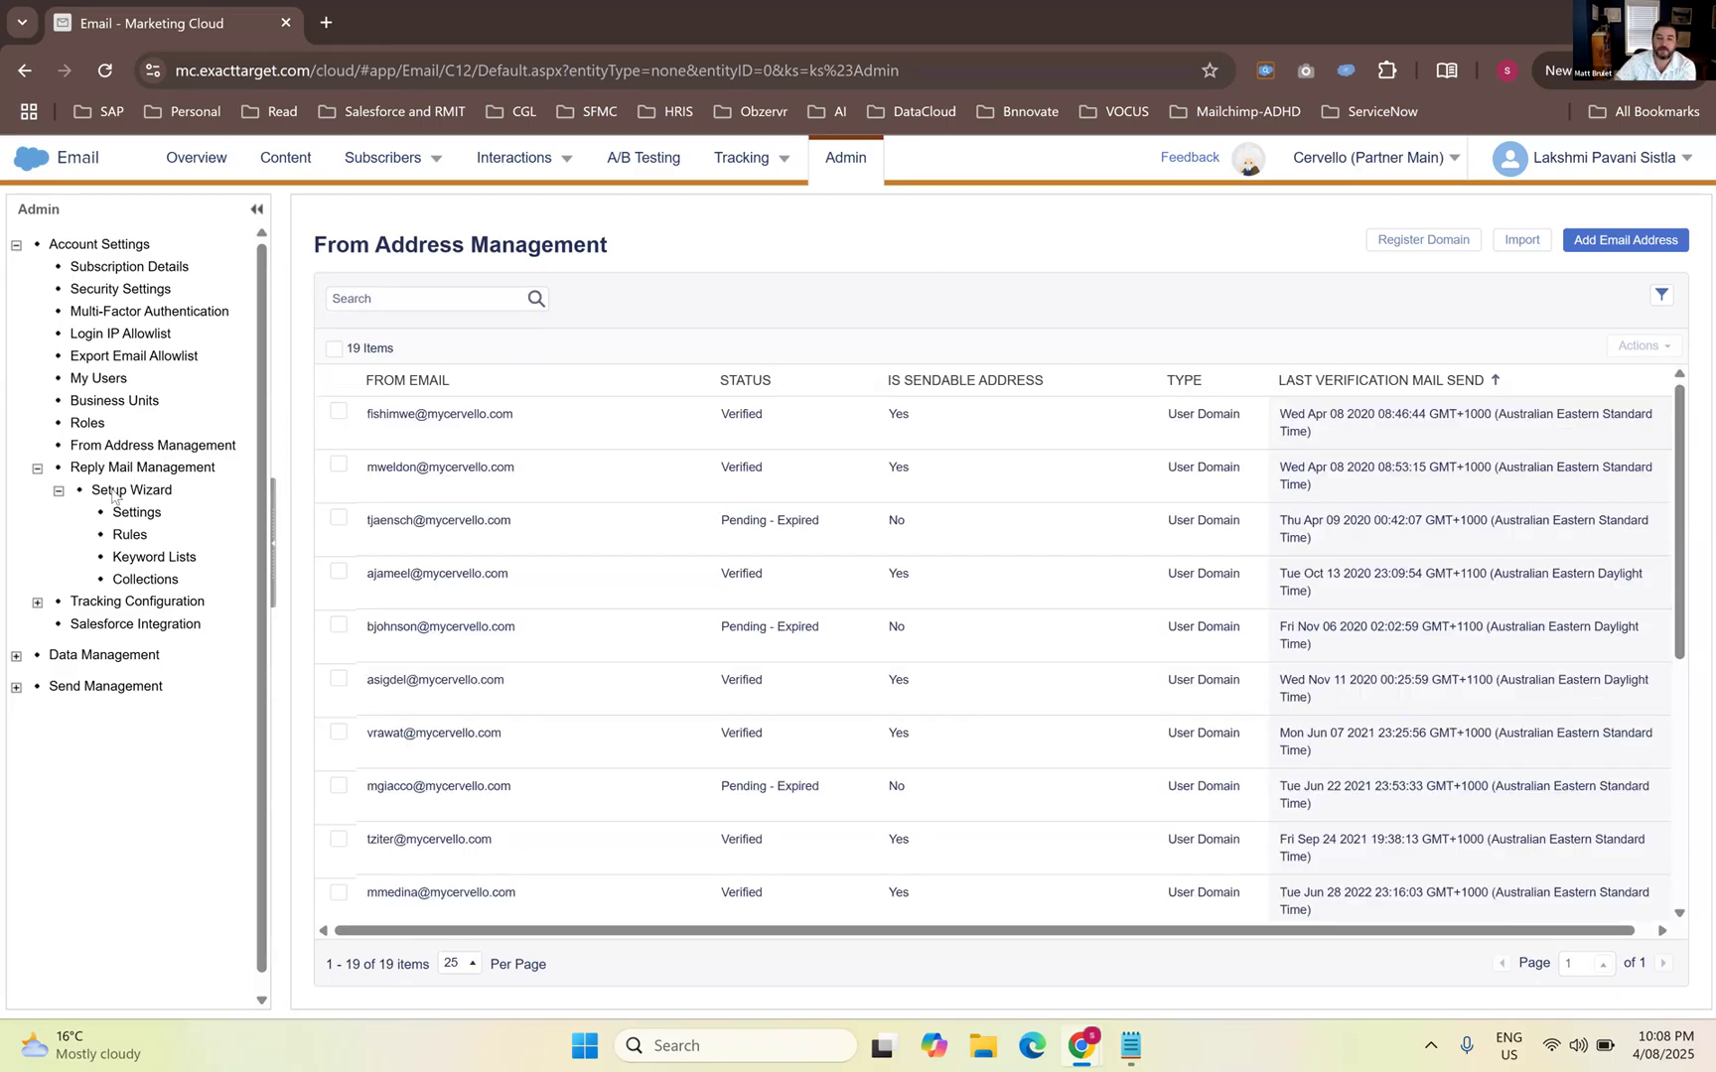
Review the Reply Mail Management setup wizard's settings and collections
left_click(129, 511)
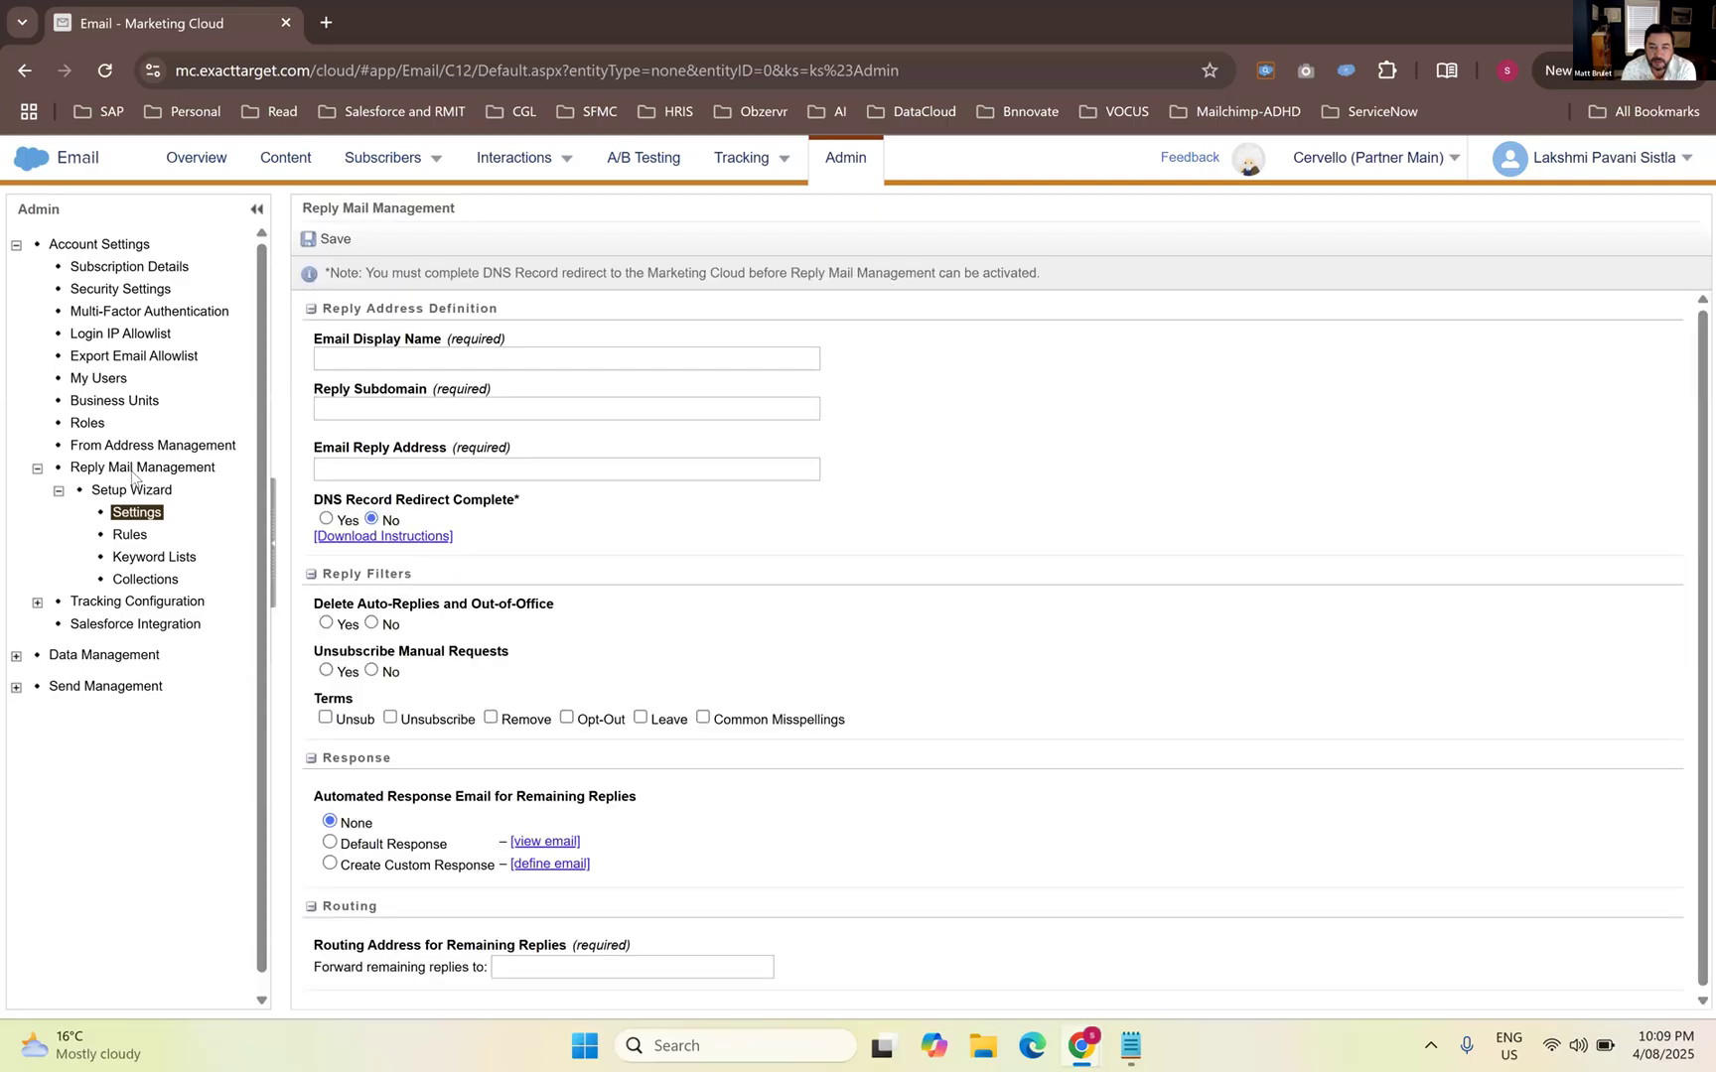
left_click(132, 472)
left_click(38, 470)
left_click(39, 470)
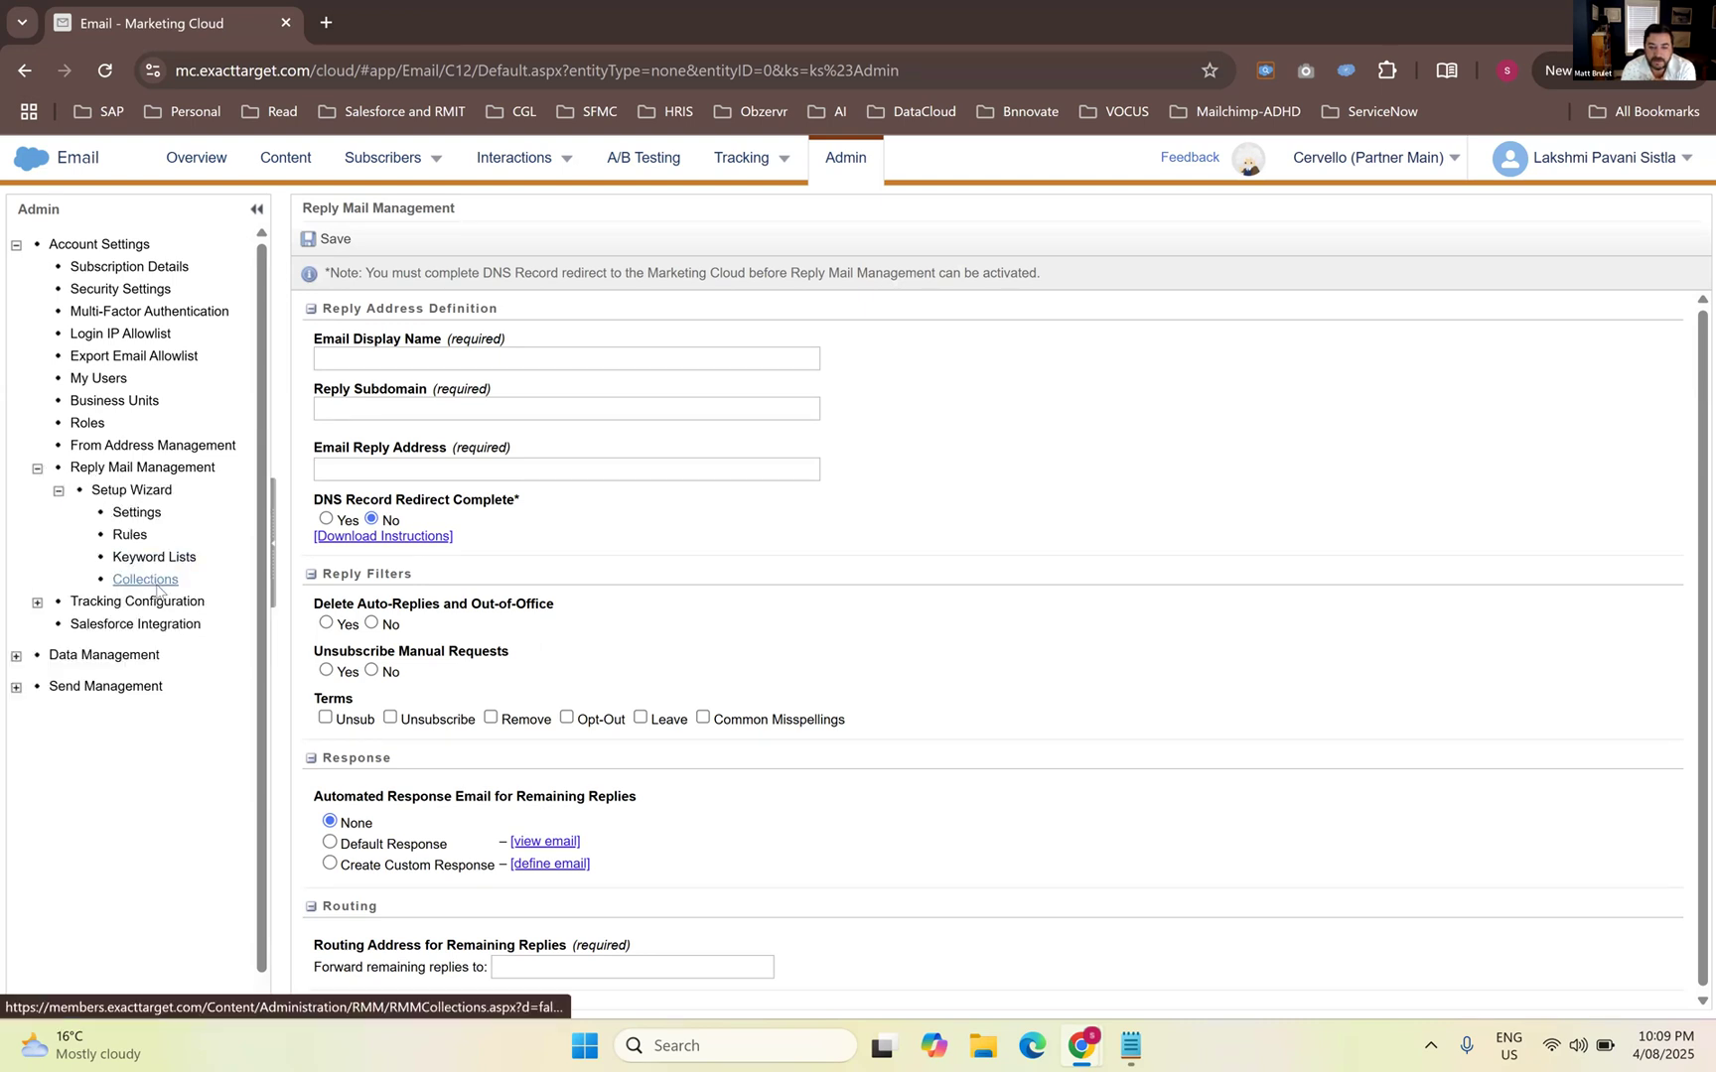
left_click(140, 473)
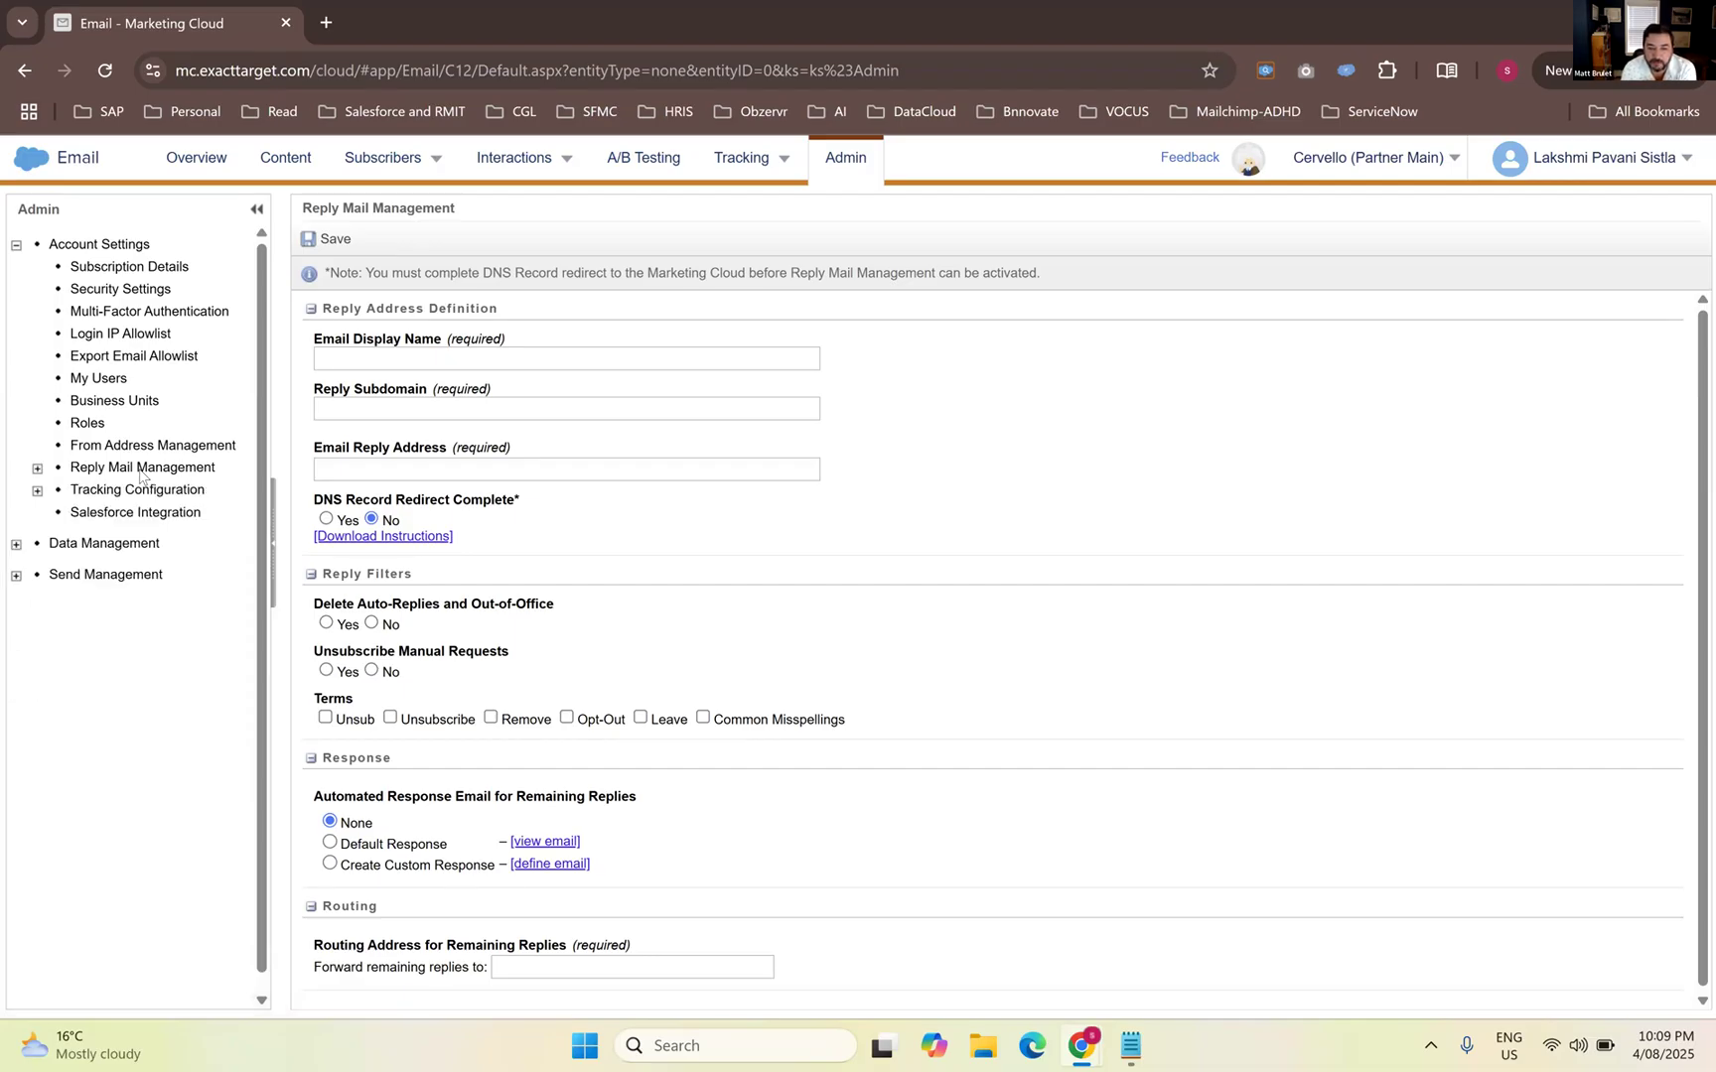
left_click(38, 469)
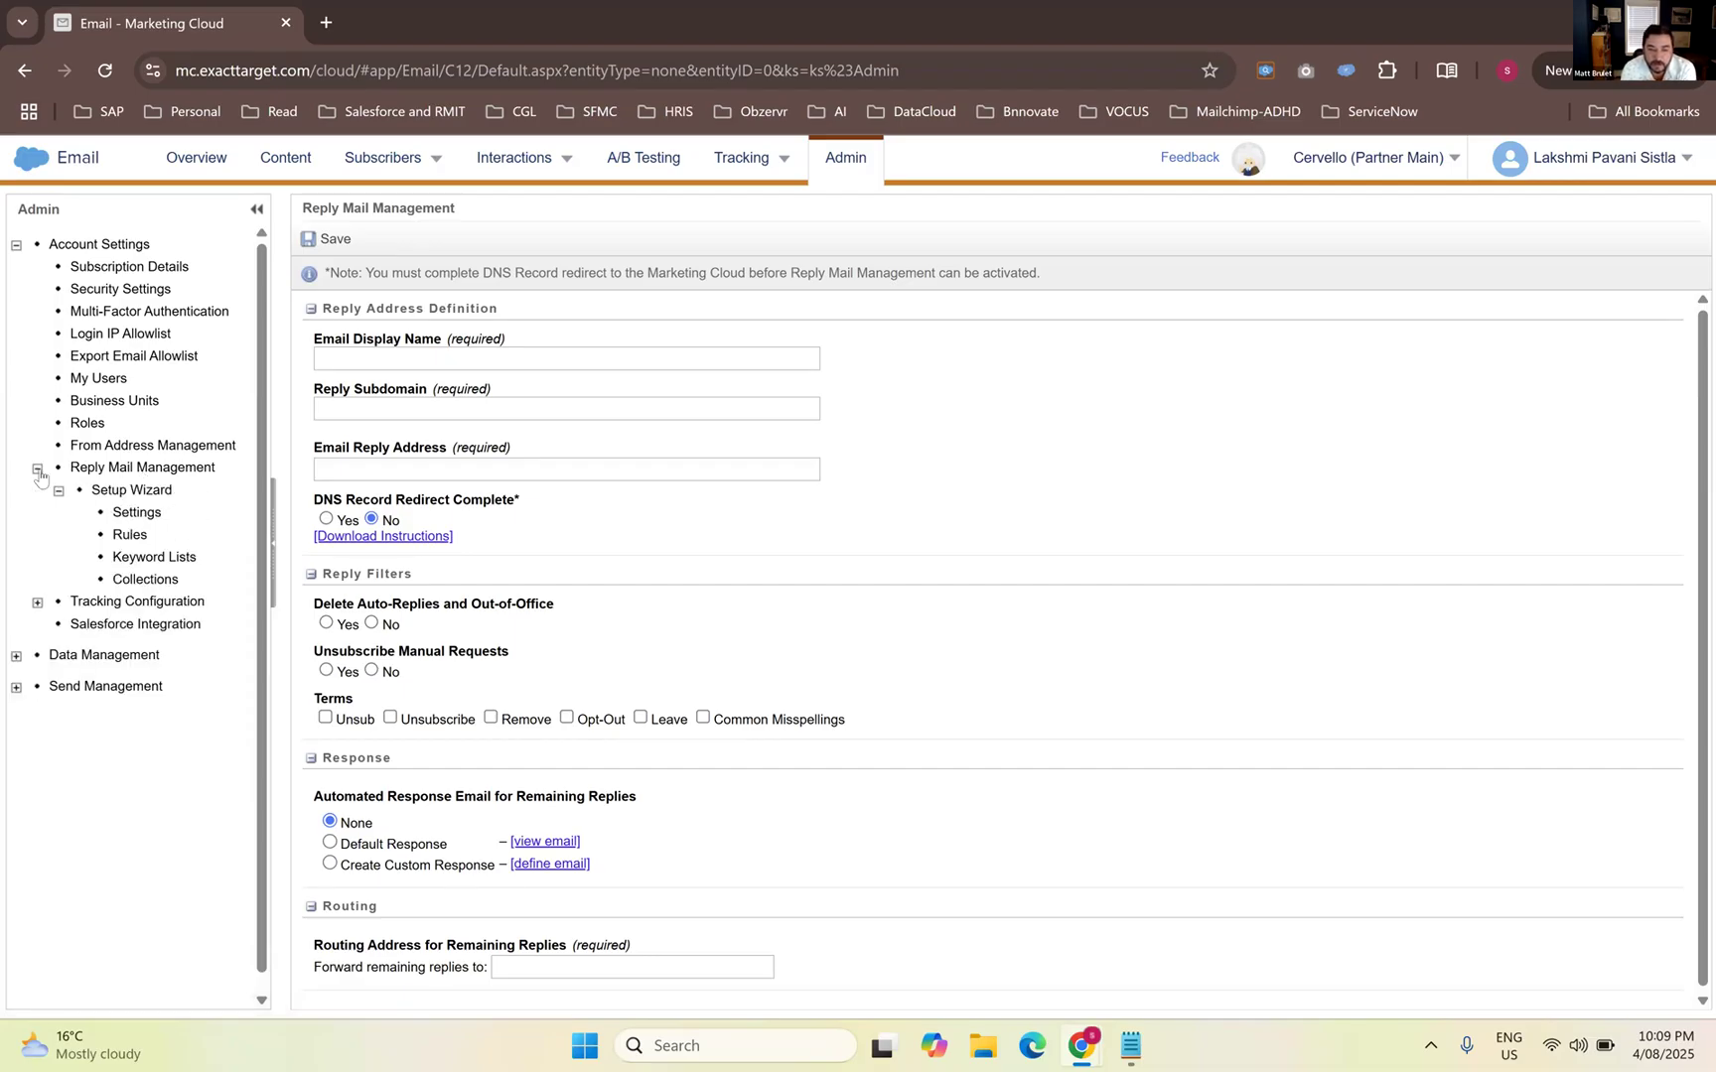
left_click(111, 245)
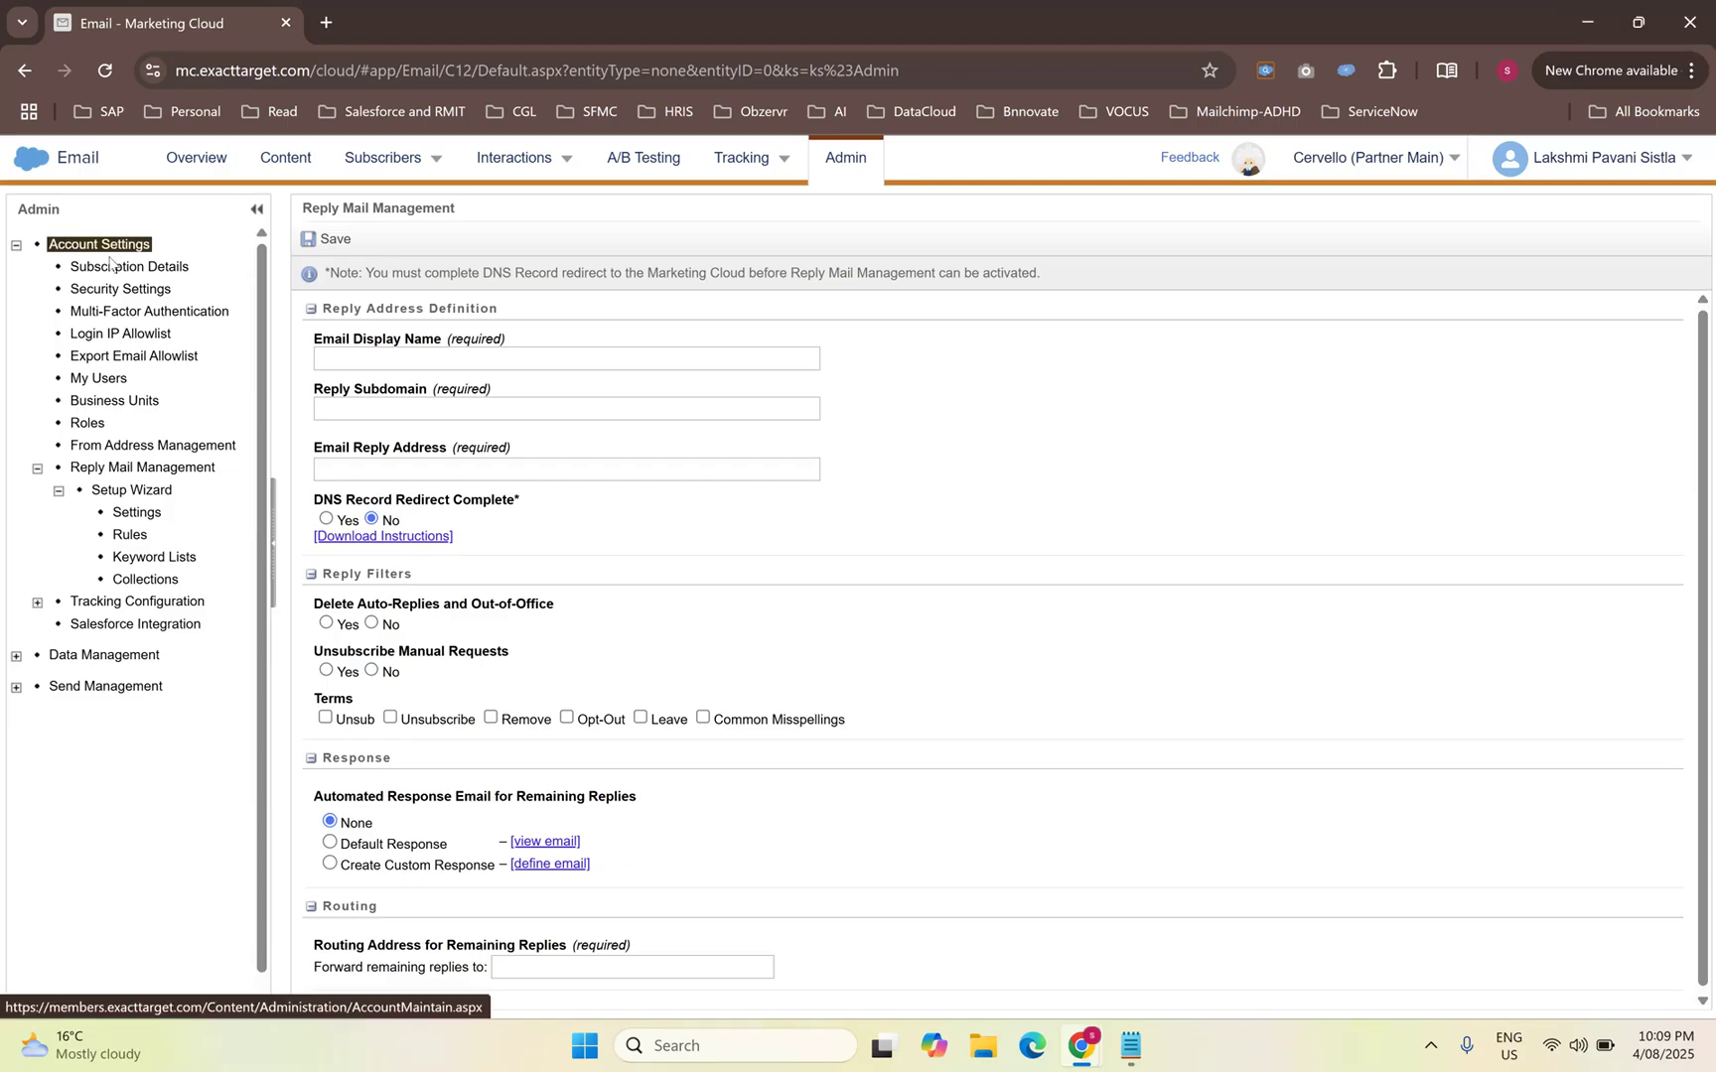
left_click(138, 580)
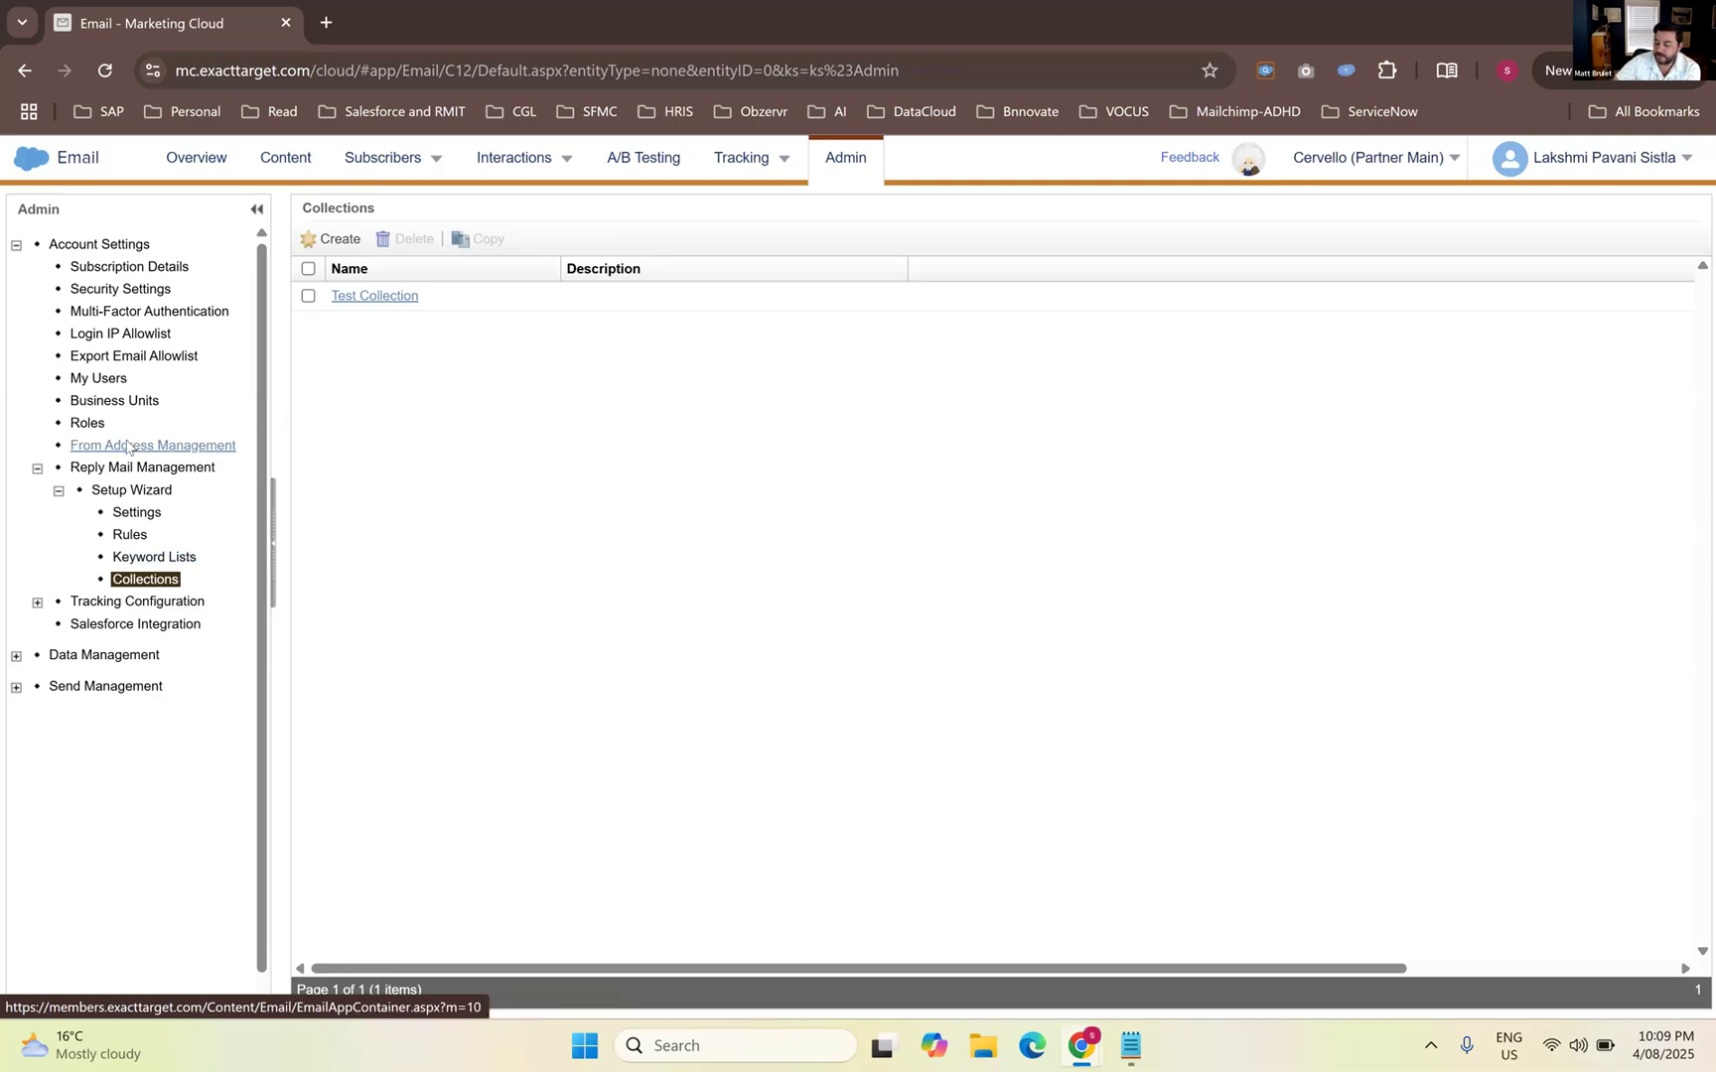
Open the Sender Profiles list under Send Management and select Hands_On_Custom_Sender_Profile
left_click(16, 687)
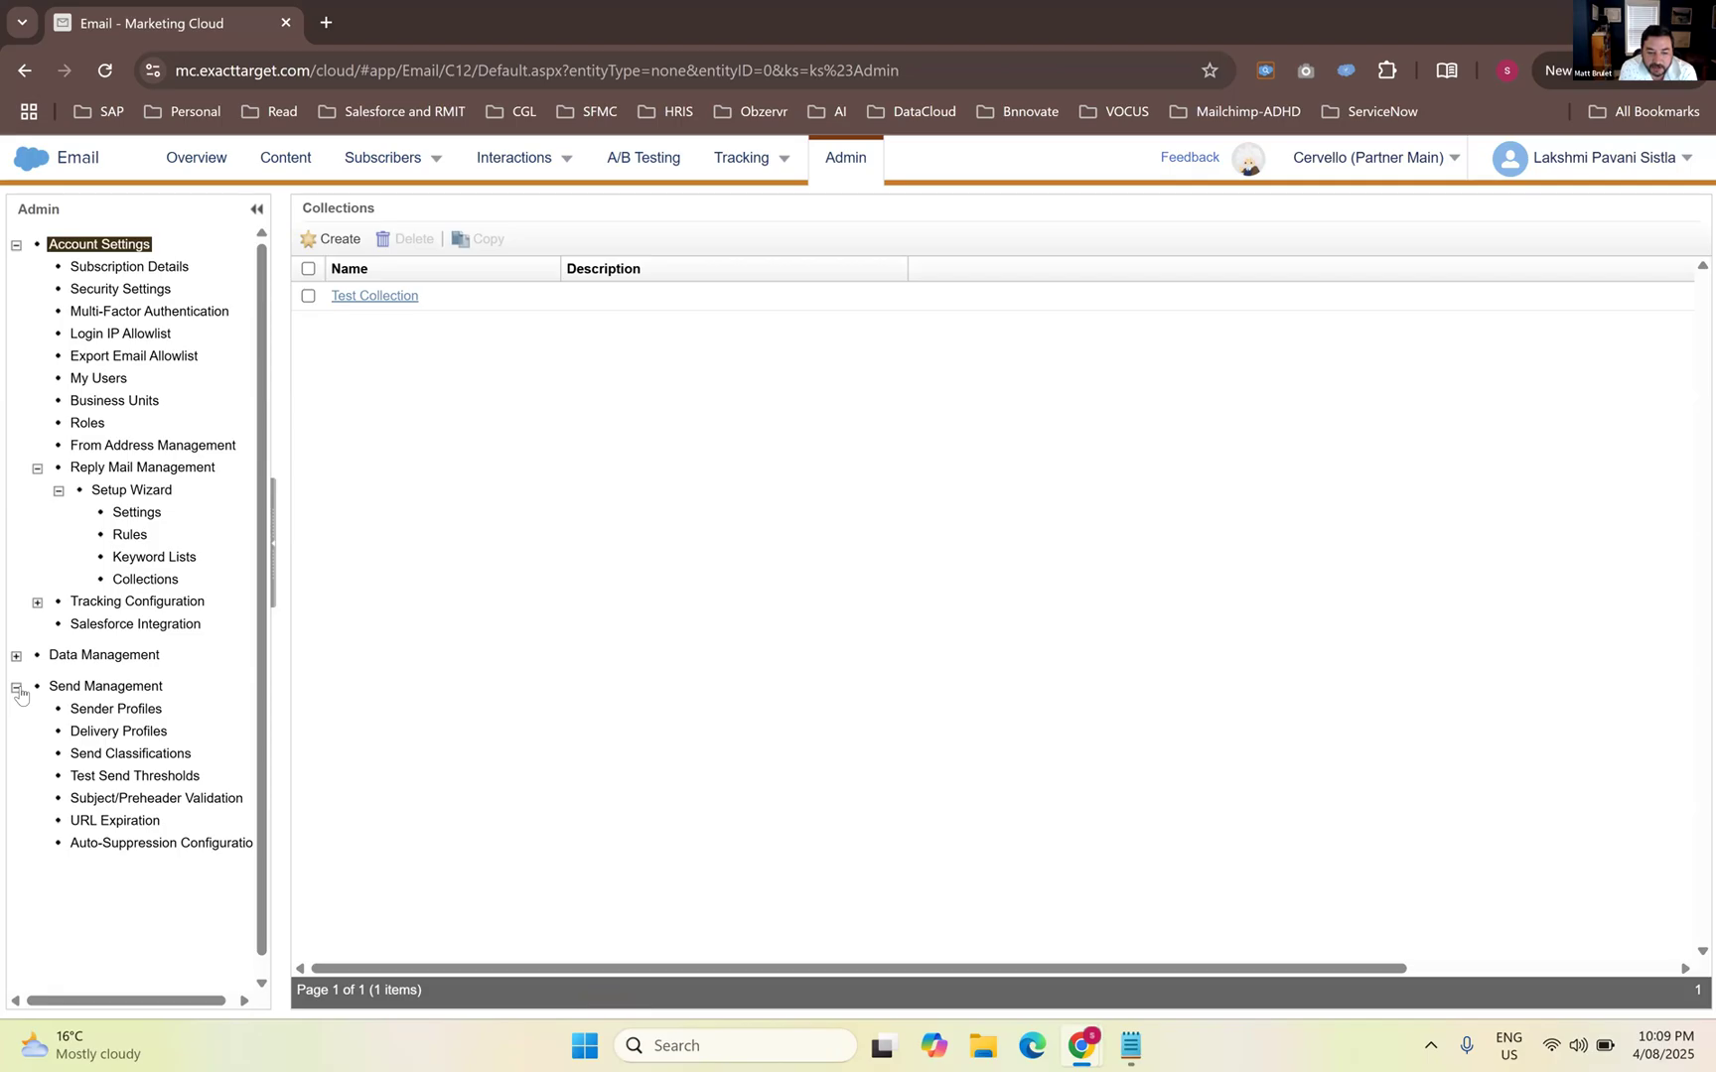
left_click(136, 711)
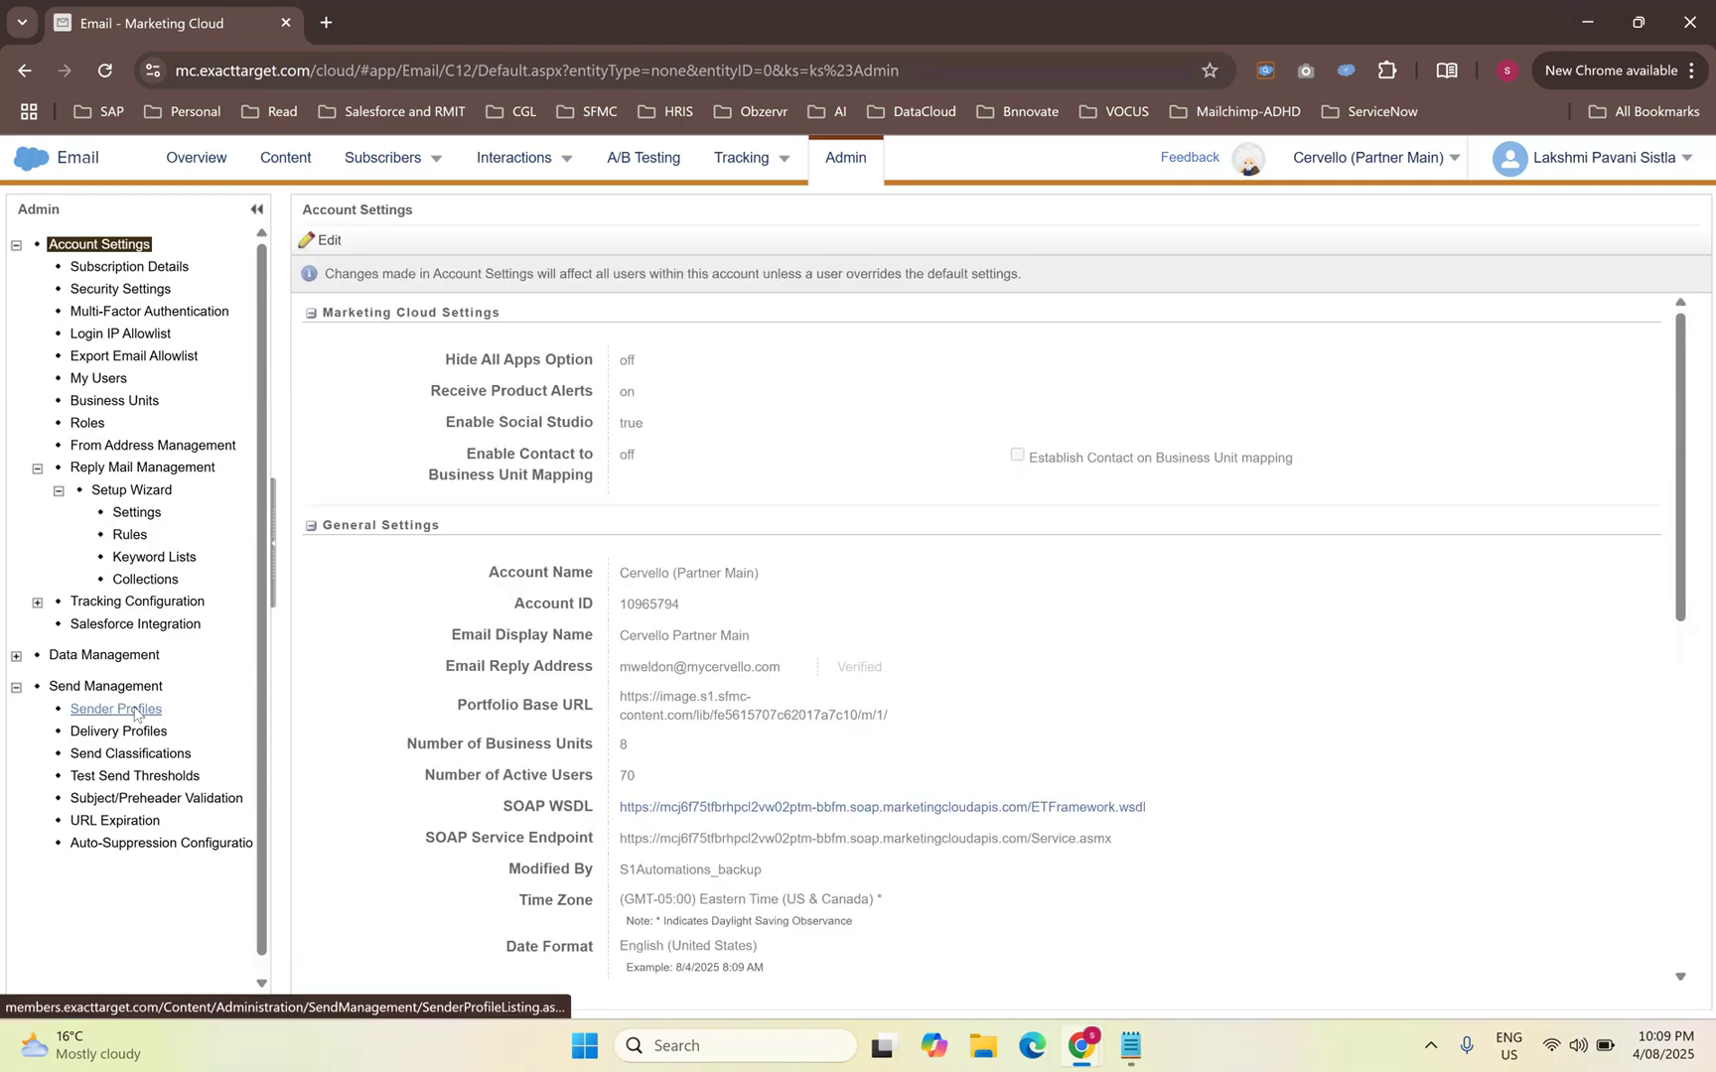
left_click(136, 711)
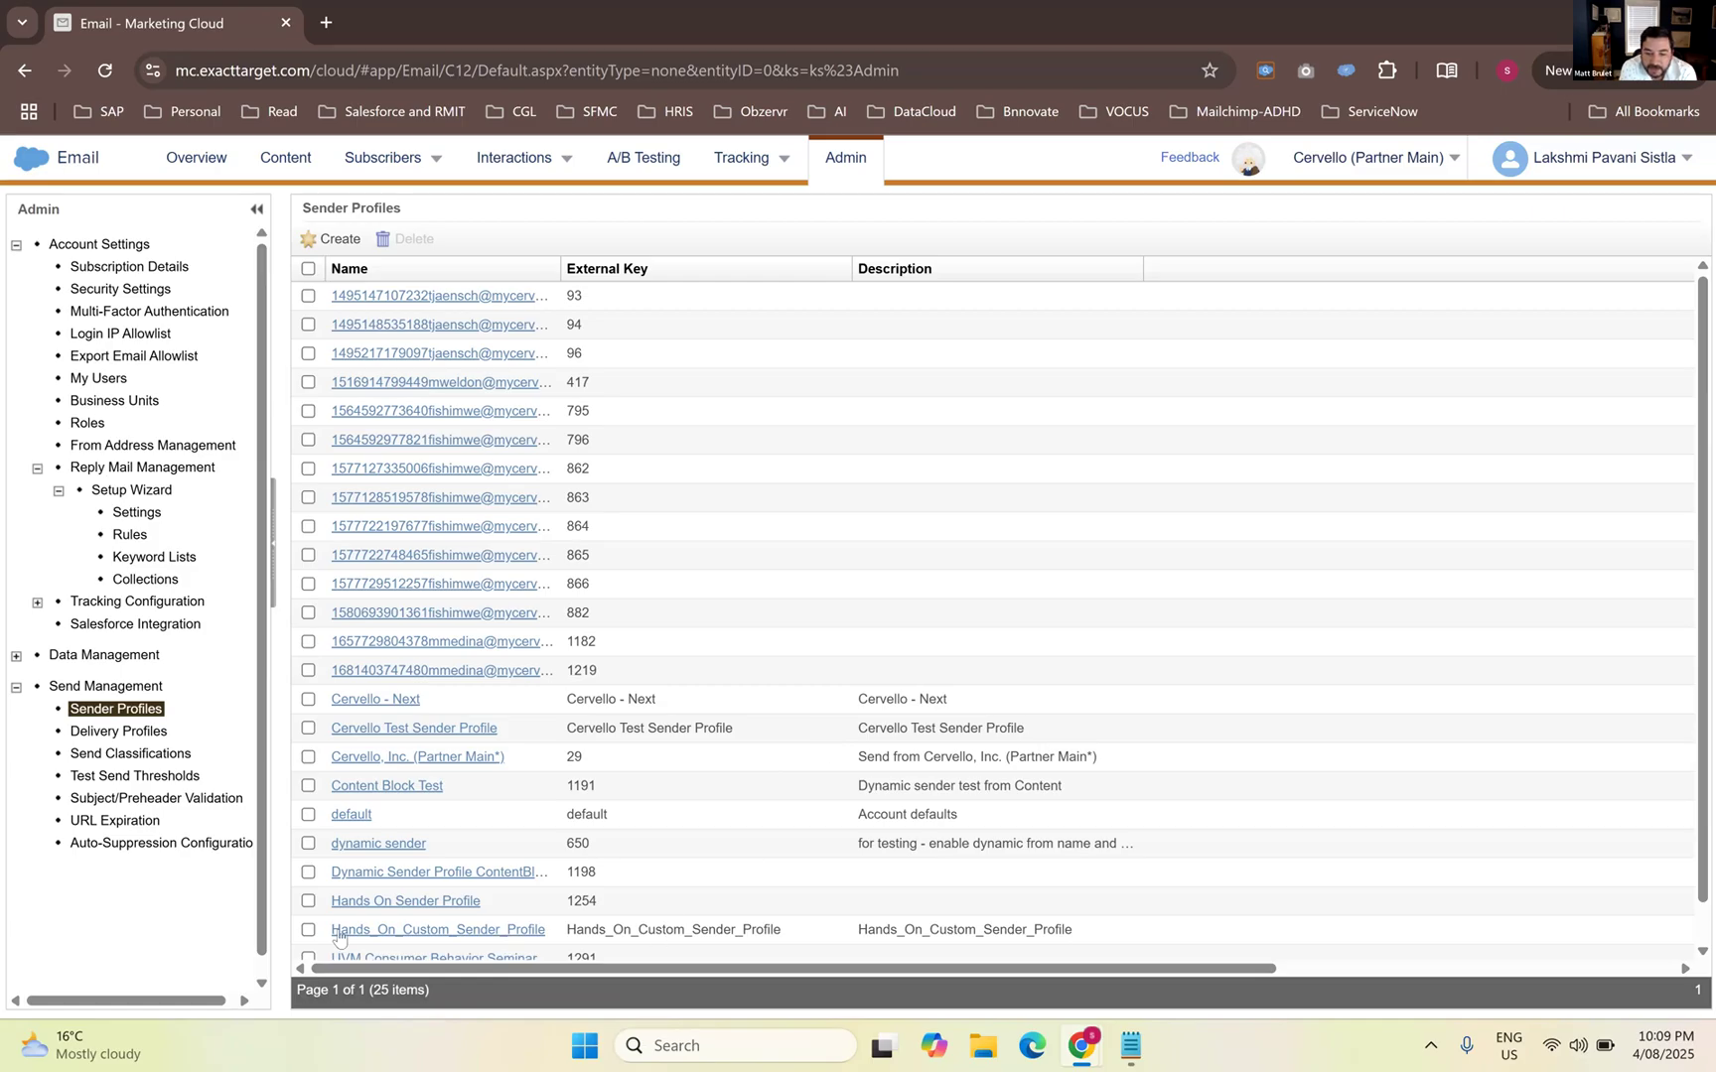
left_click(307, 930)
scroll(813, 774, "down", 1)
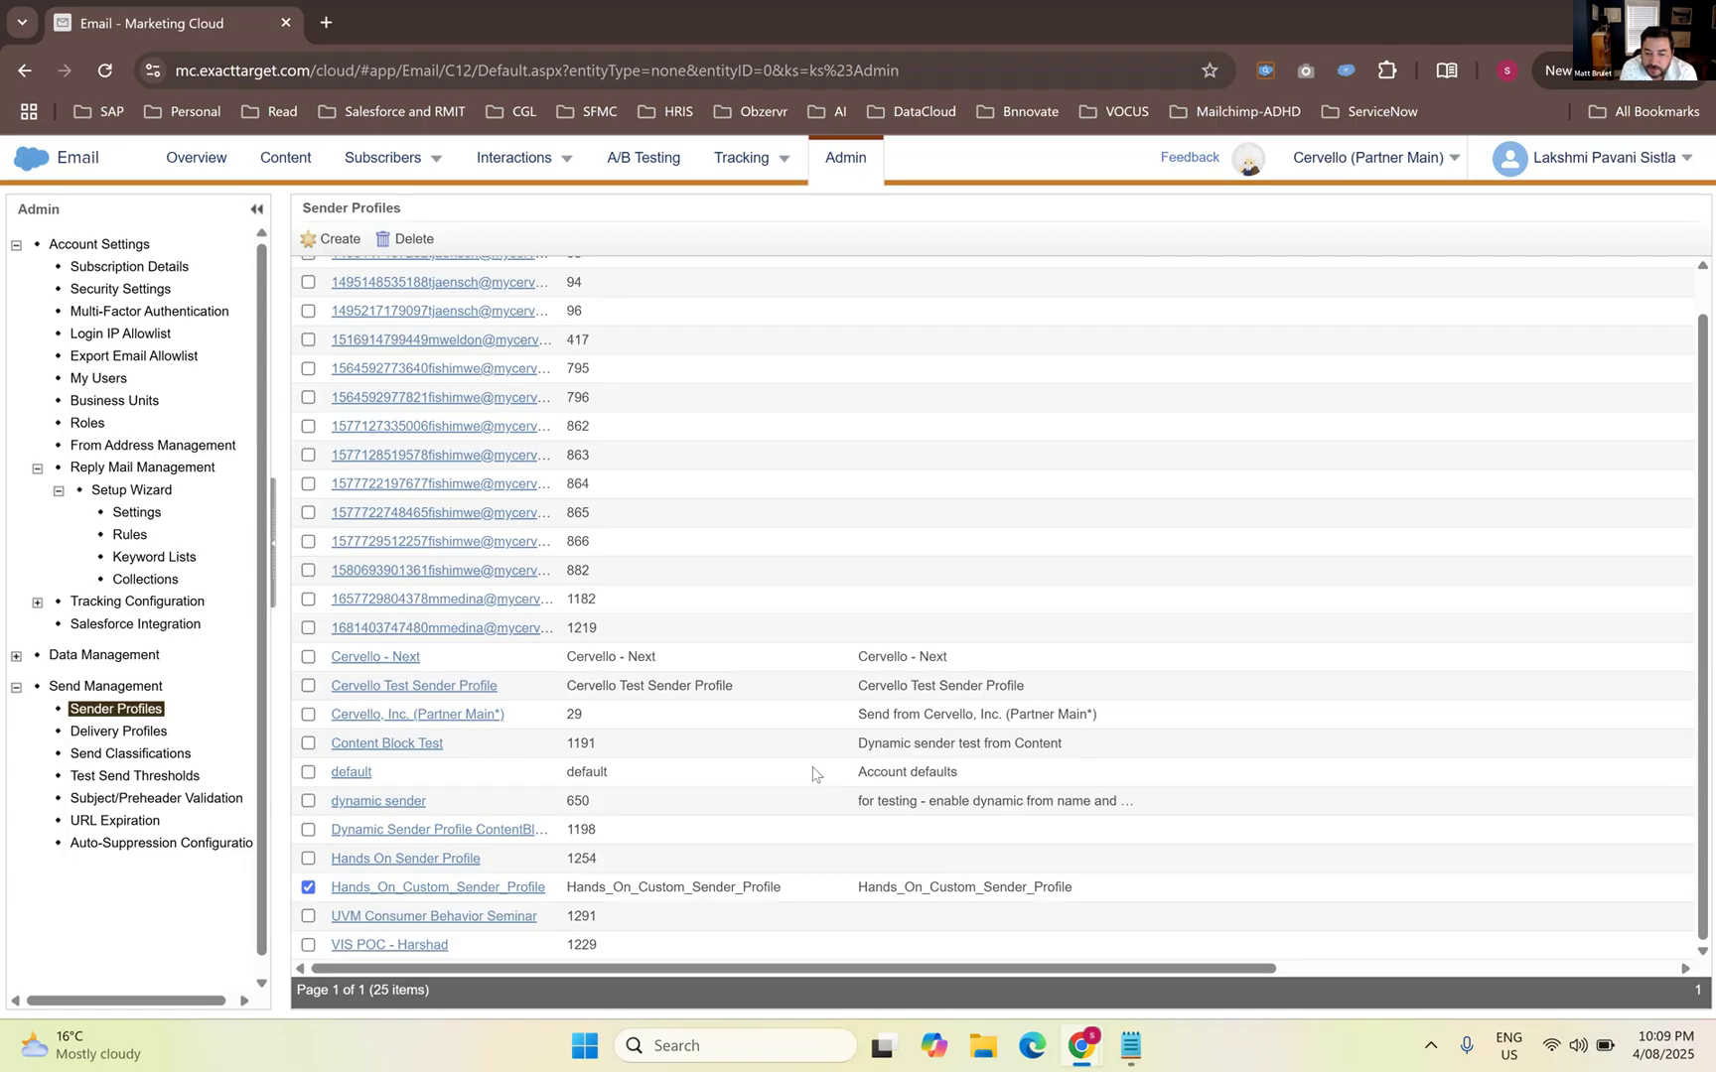
scroll(790, 773, "up", 1)
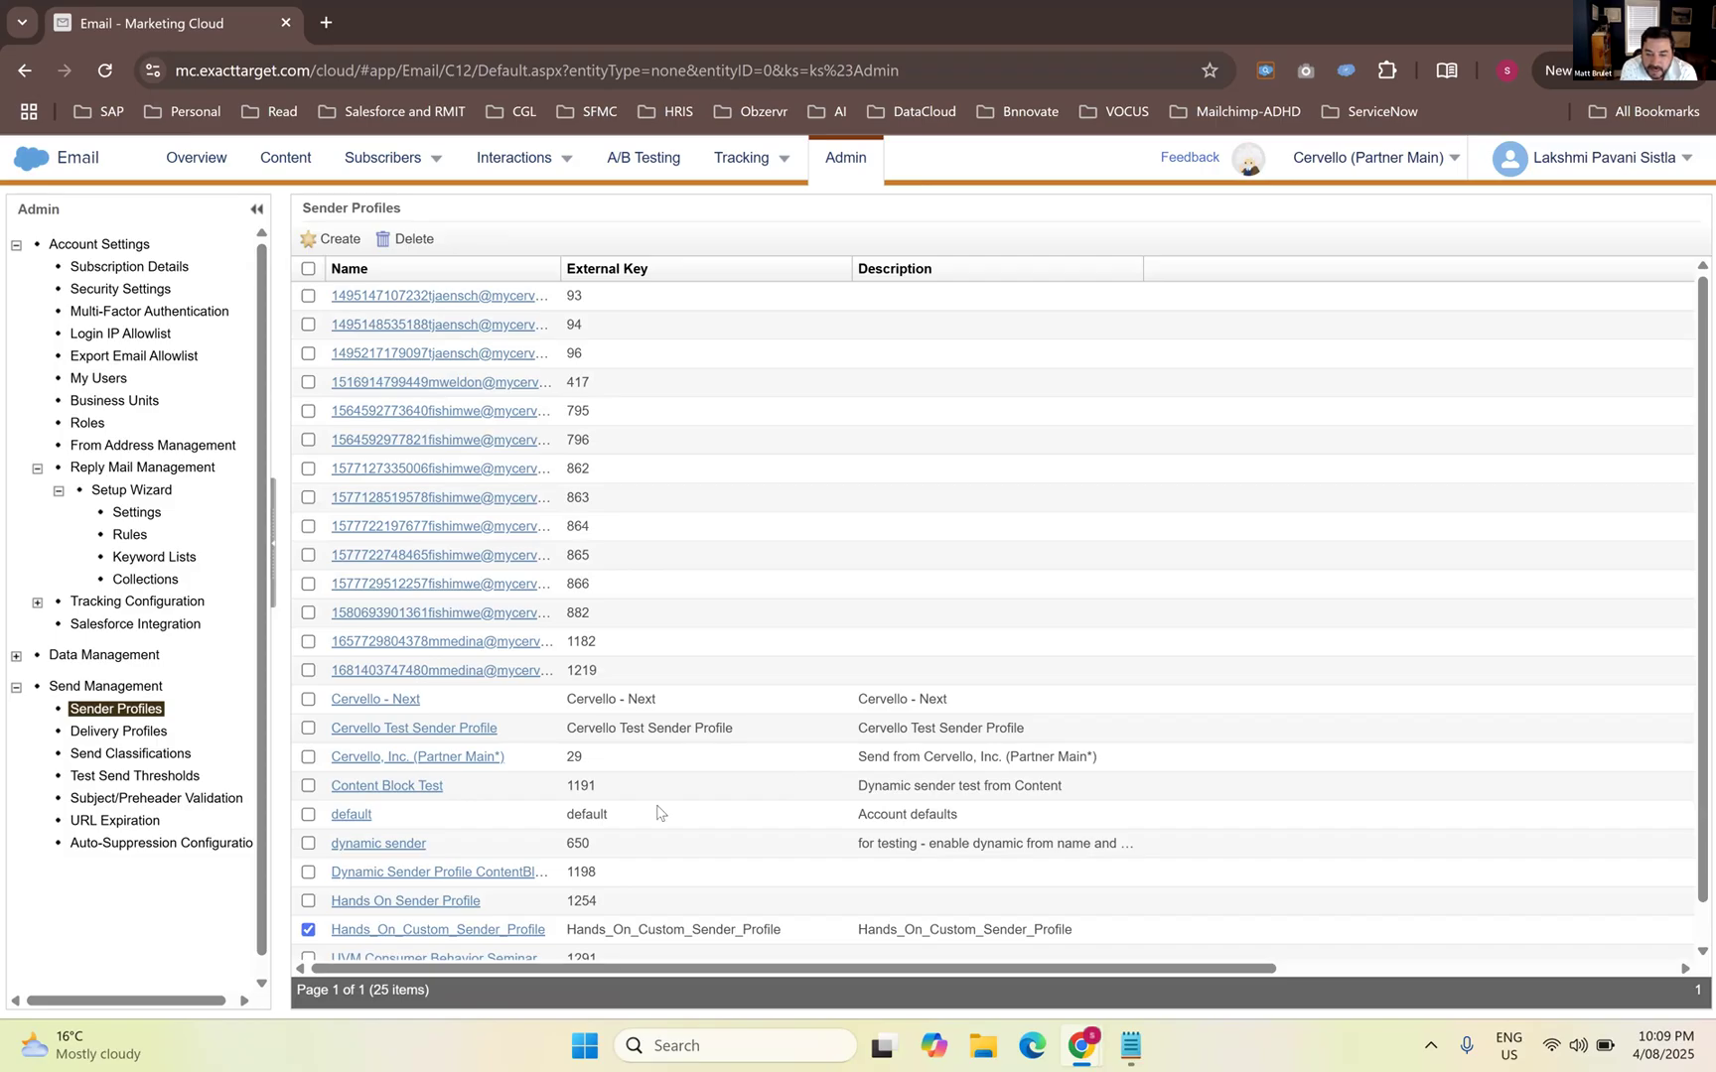
Examine the Content Block Test profile's sender information and custom reply mail settings, and return to the sender profile list
left_click(405, 789)
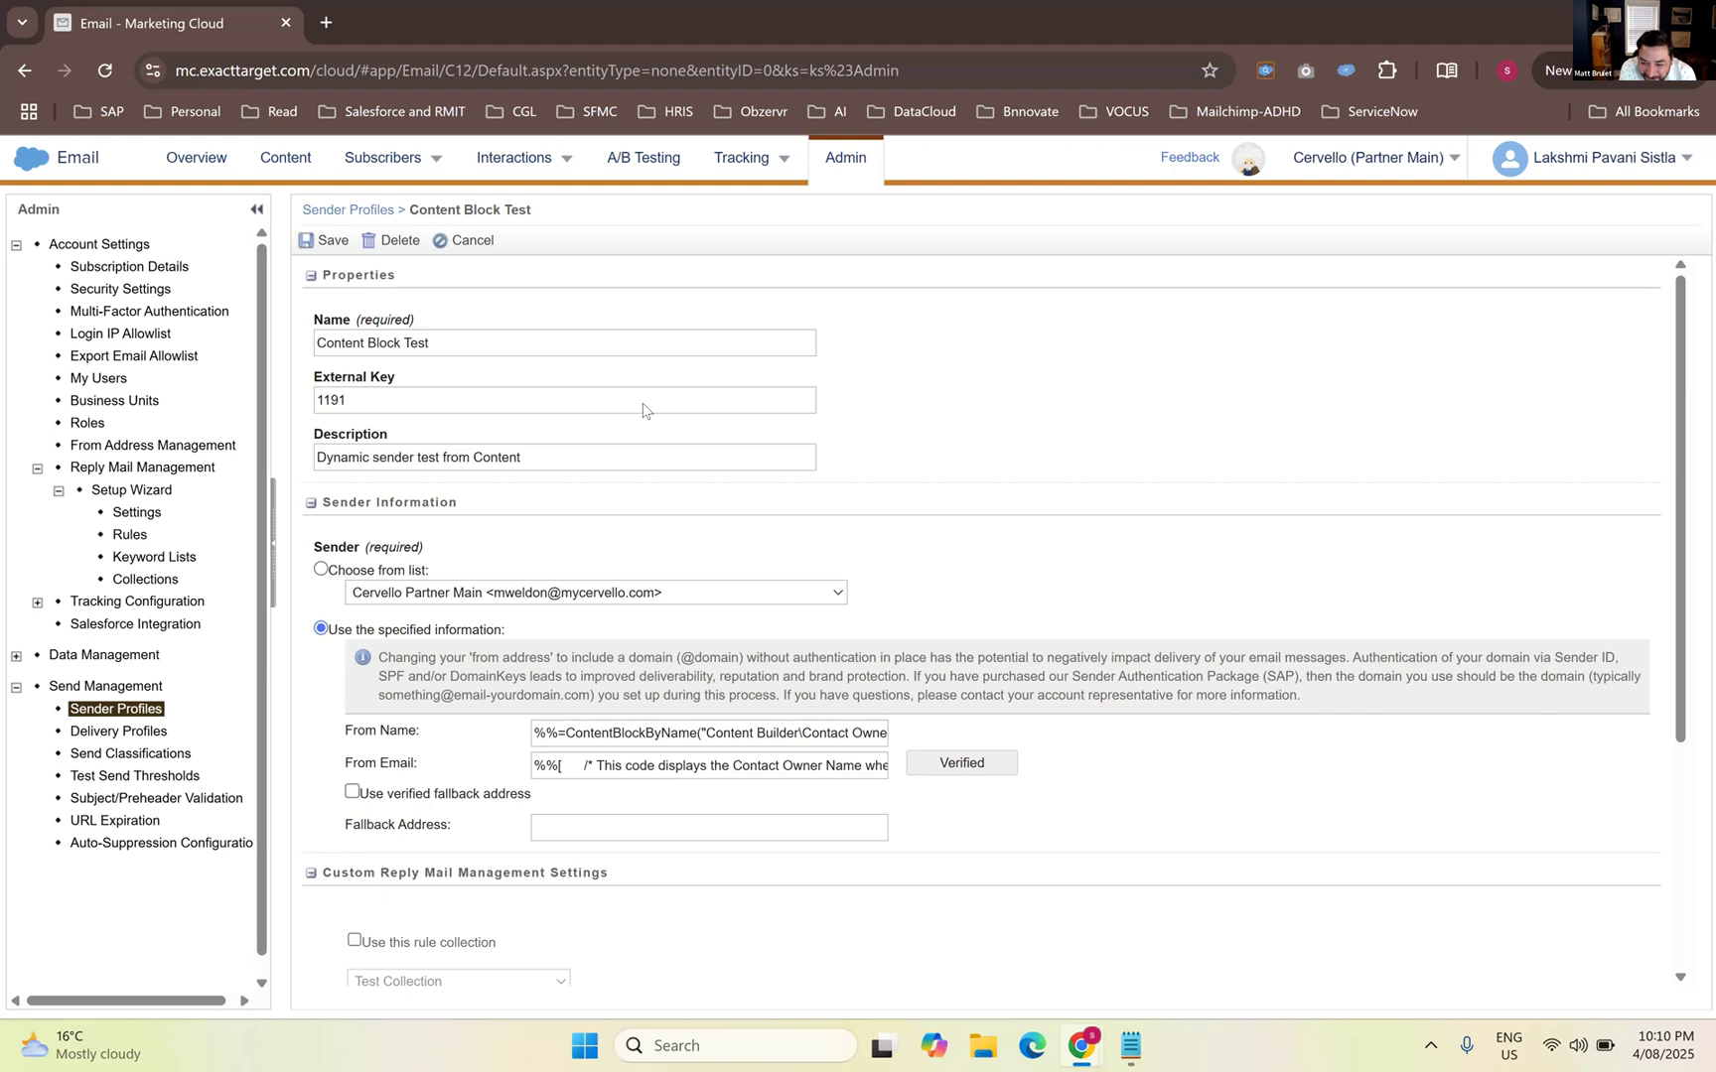
scroll(909, 518, "down", 2)
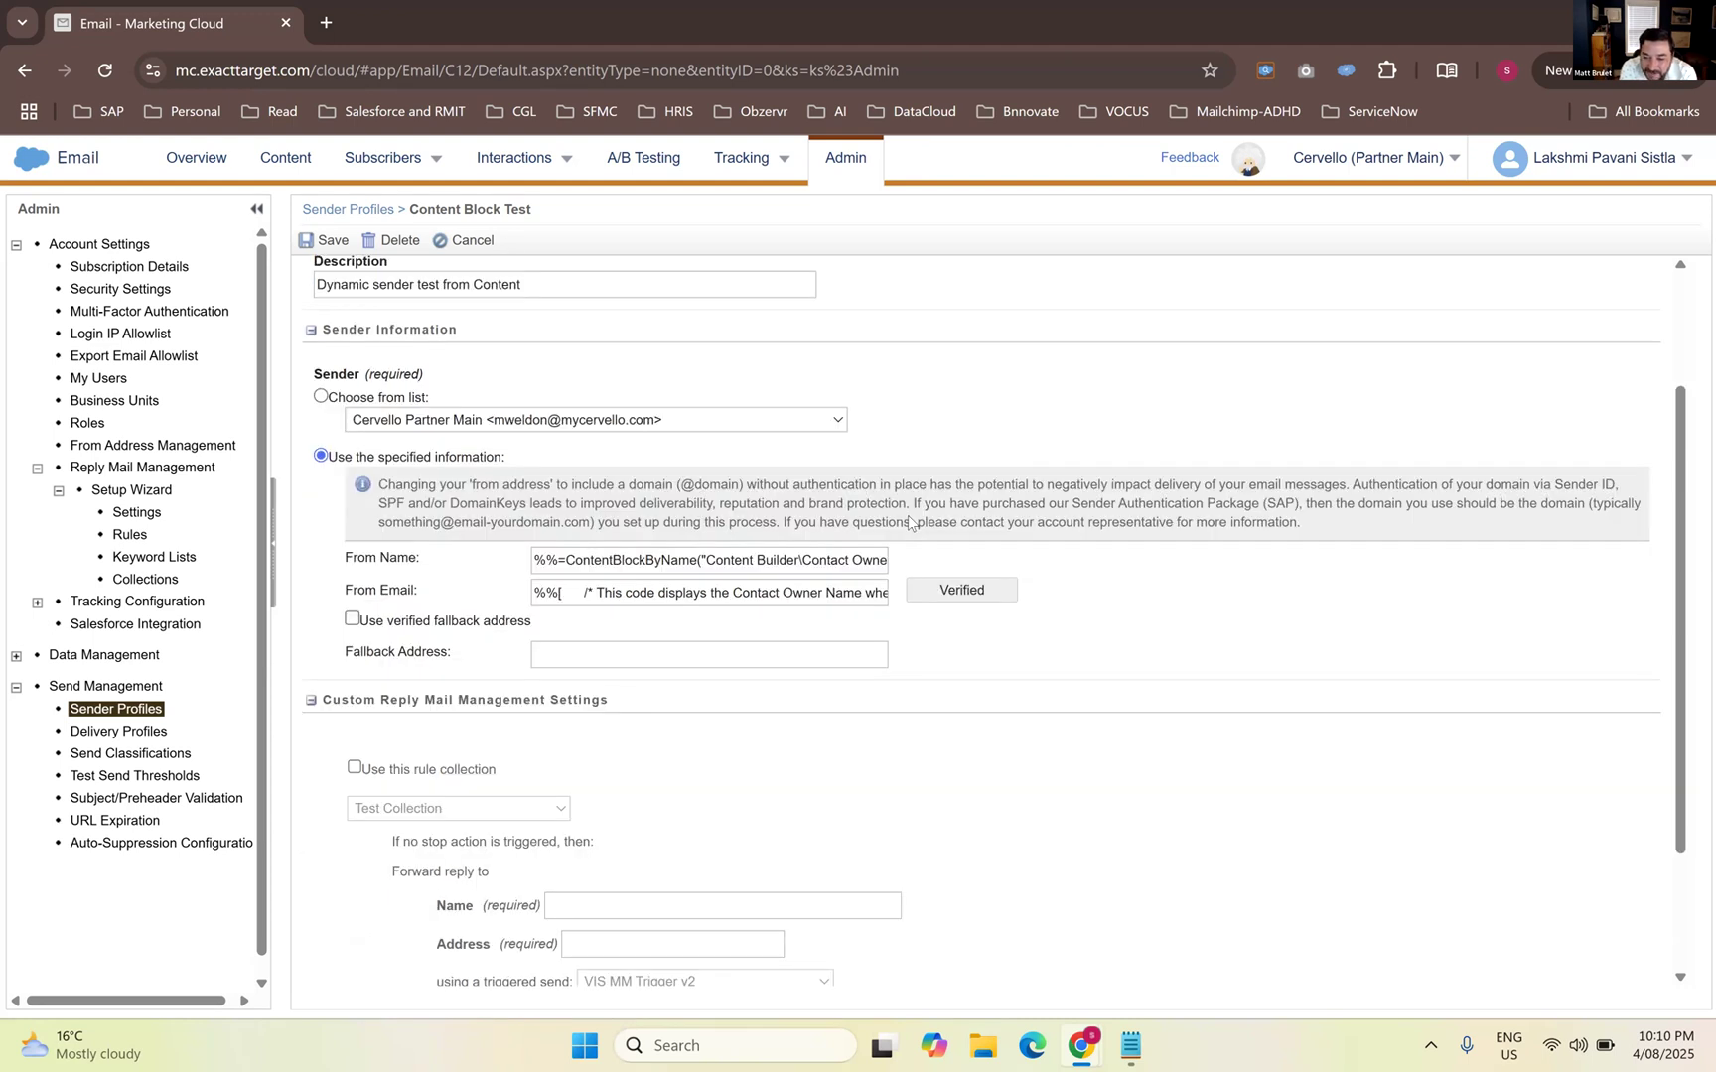
scroll(910, 522, "down", 2)
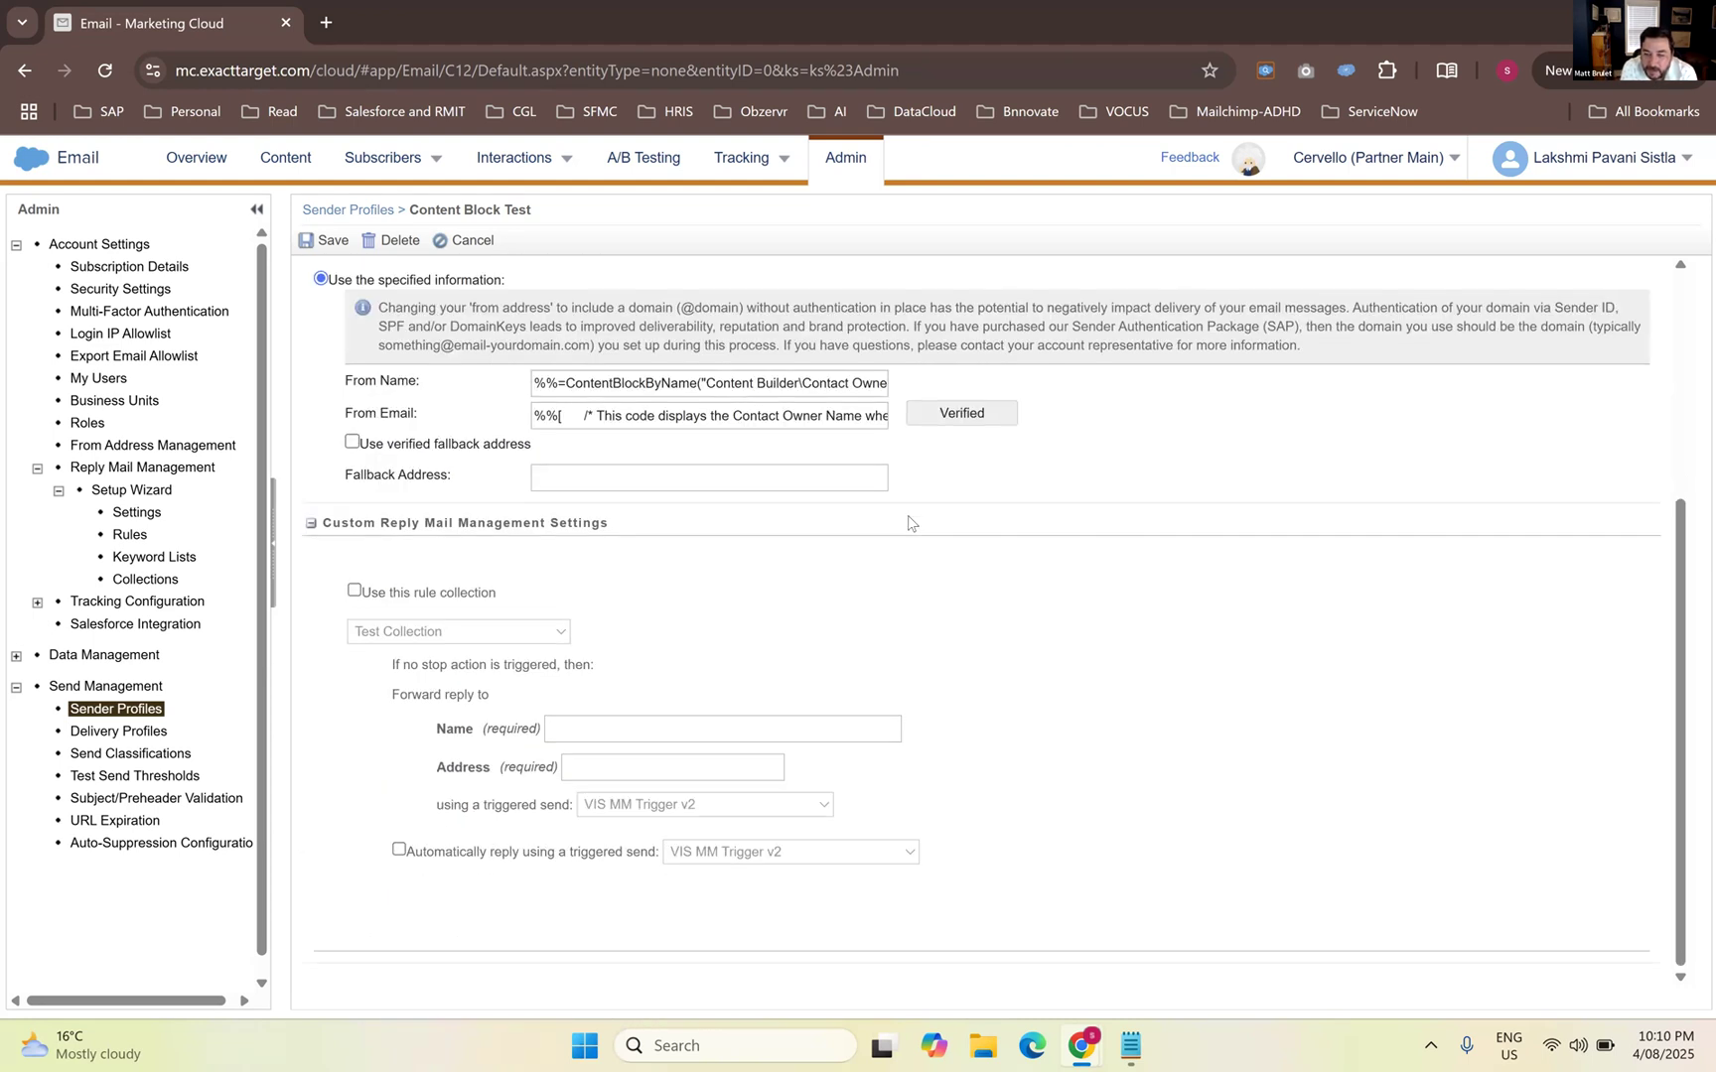
scroll(864, 492, "up", 4)
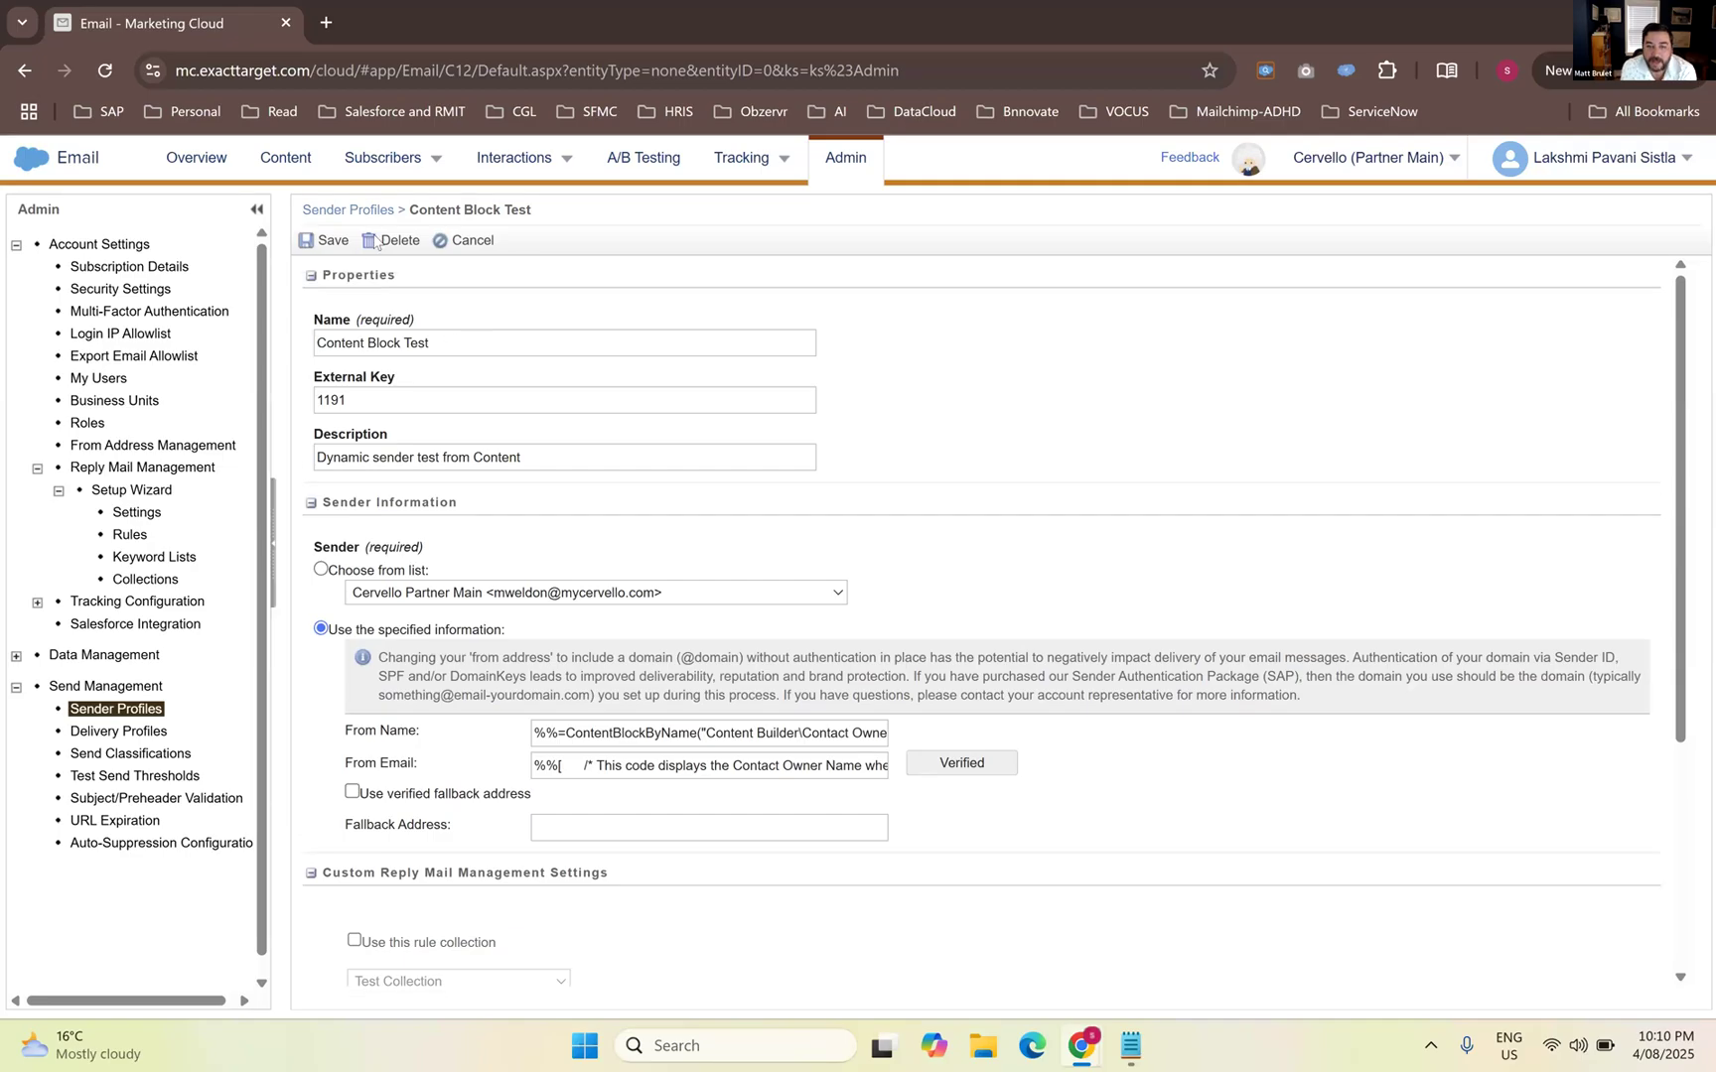
left_click(380, 214)
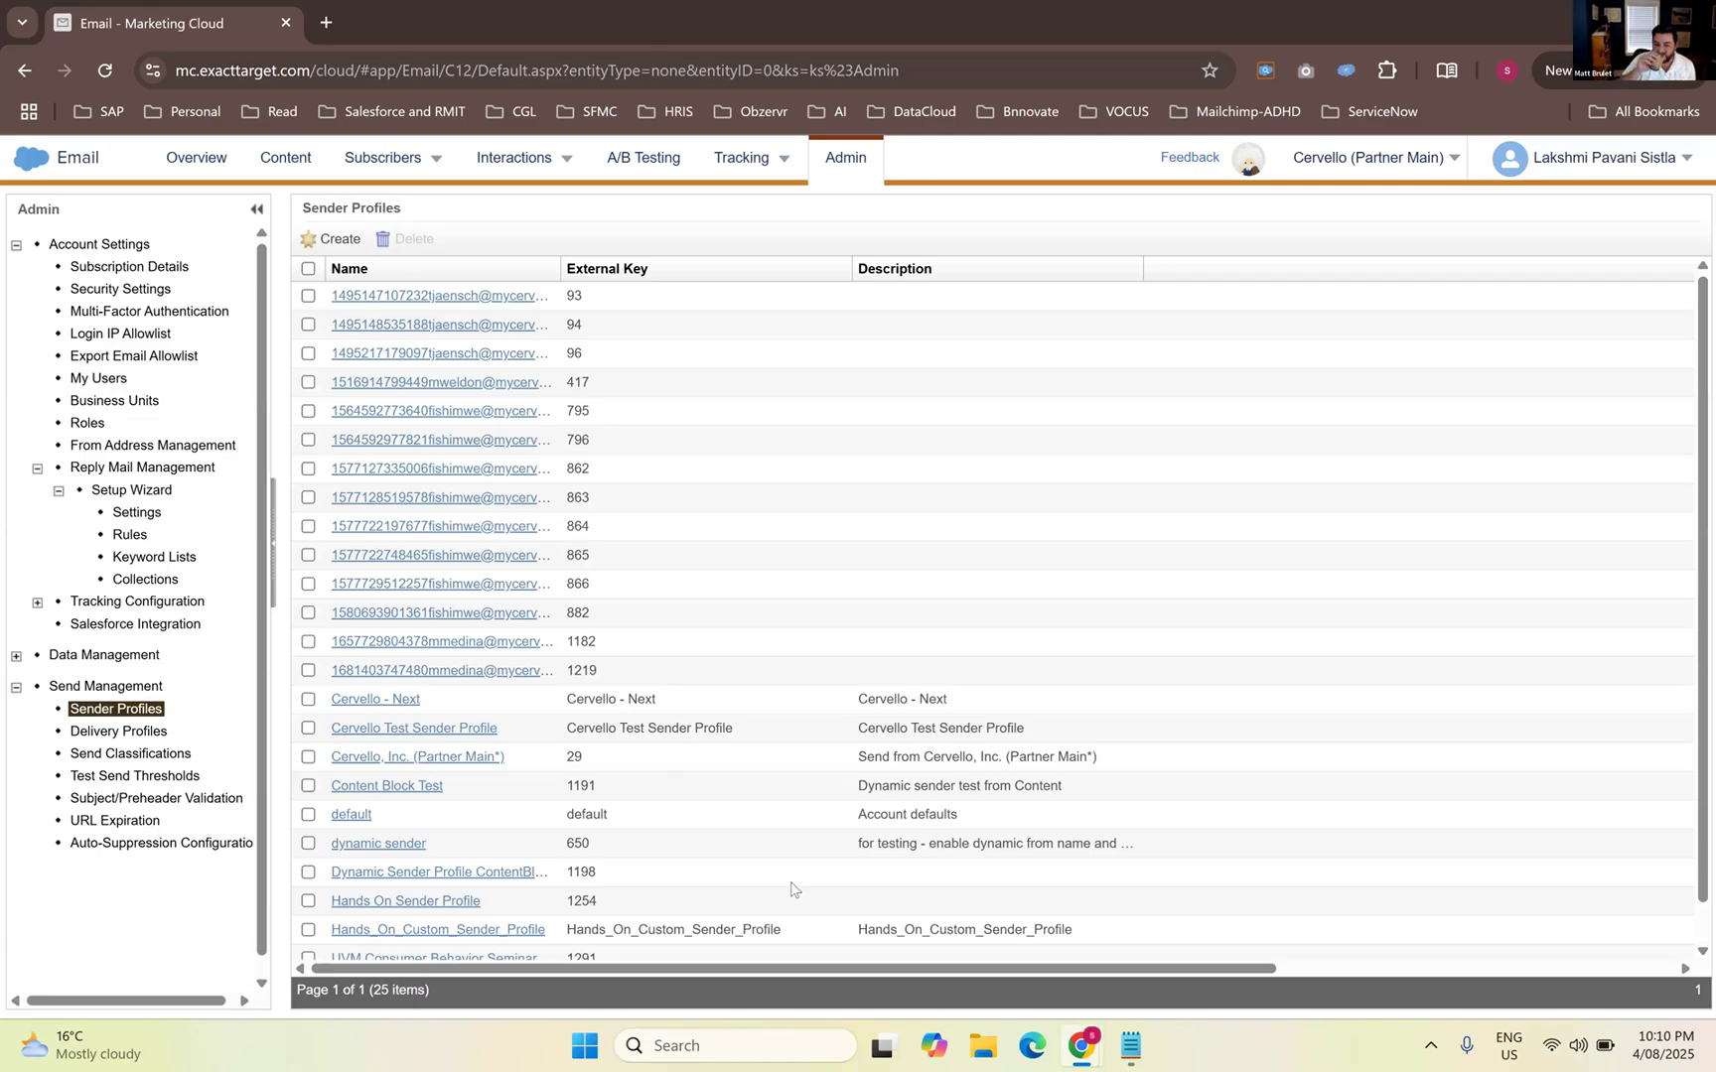
Examine the from name and from email of Dynamic Sender Profile ContentBlockbyKey, and return to the sender profile list
scroll(829, 864, "down", 1)
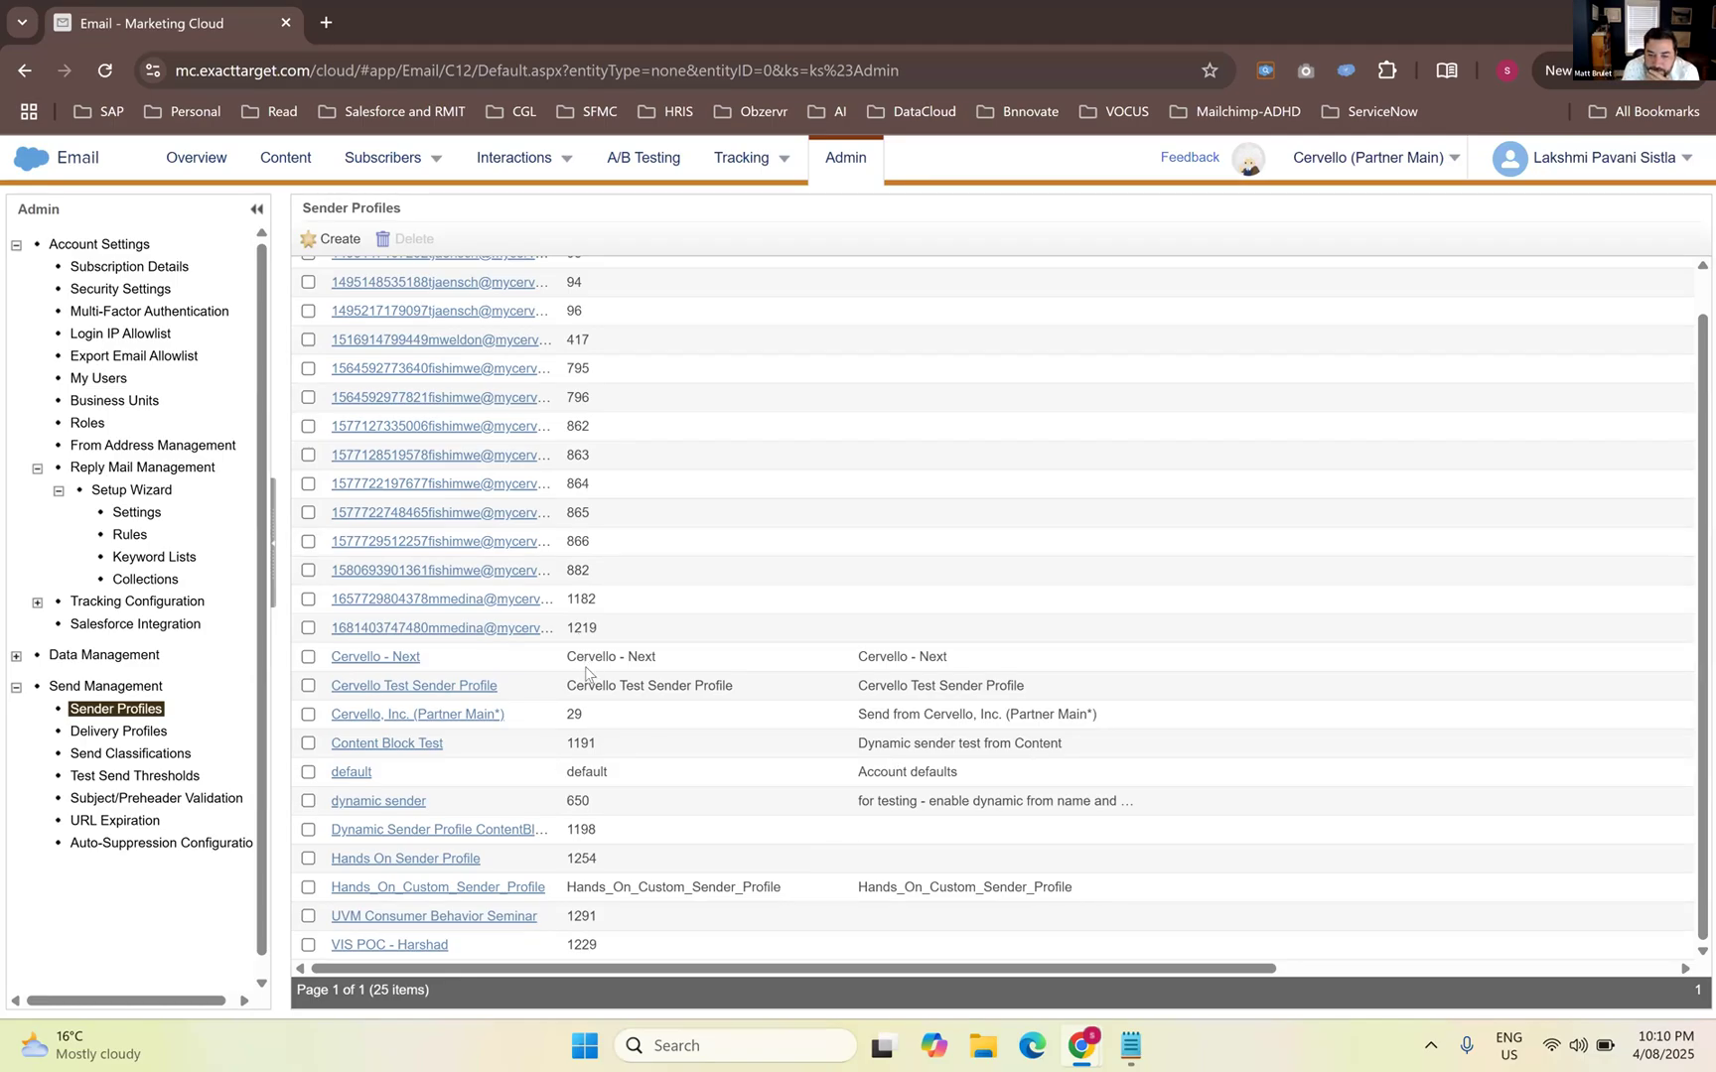
left_click(418, 834)
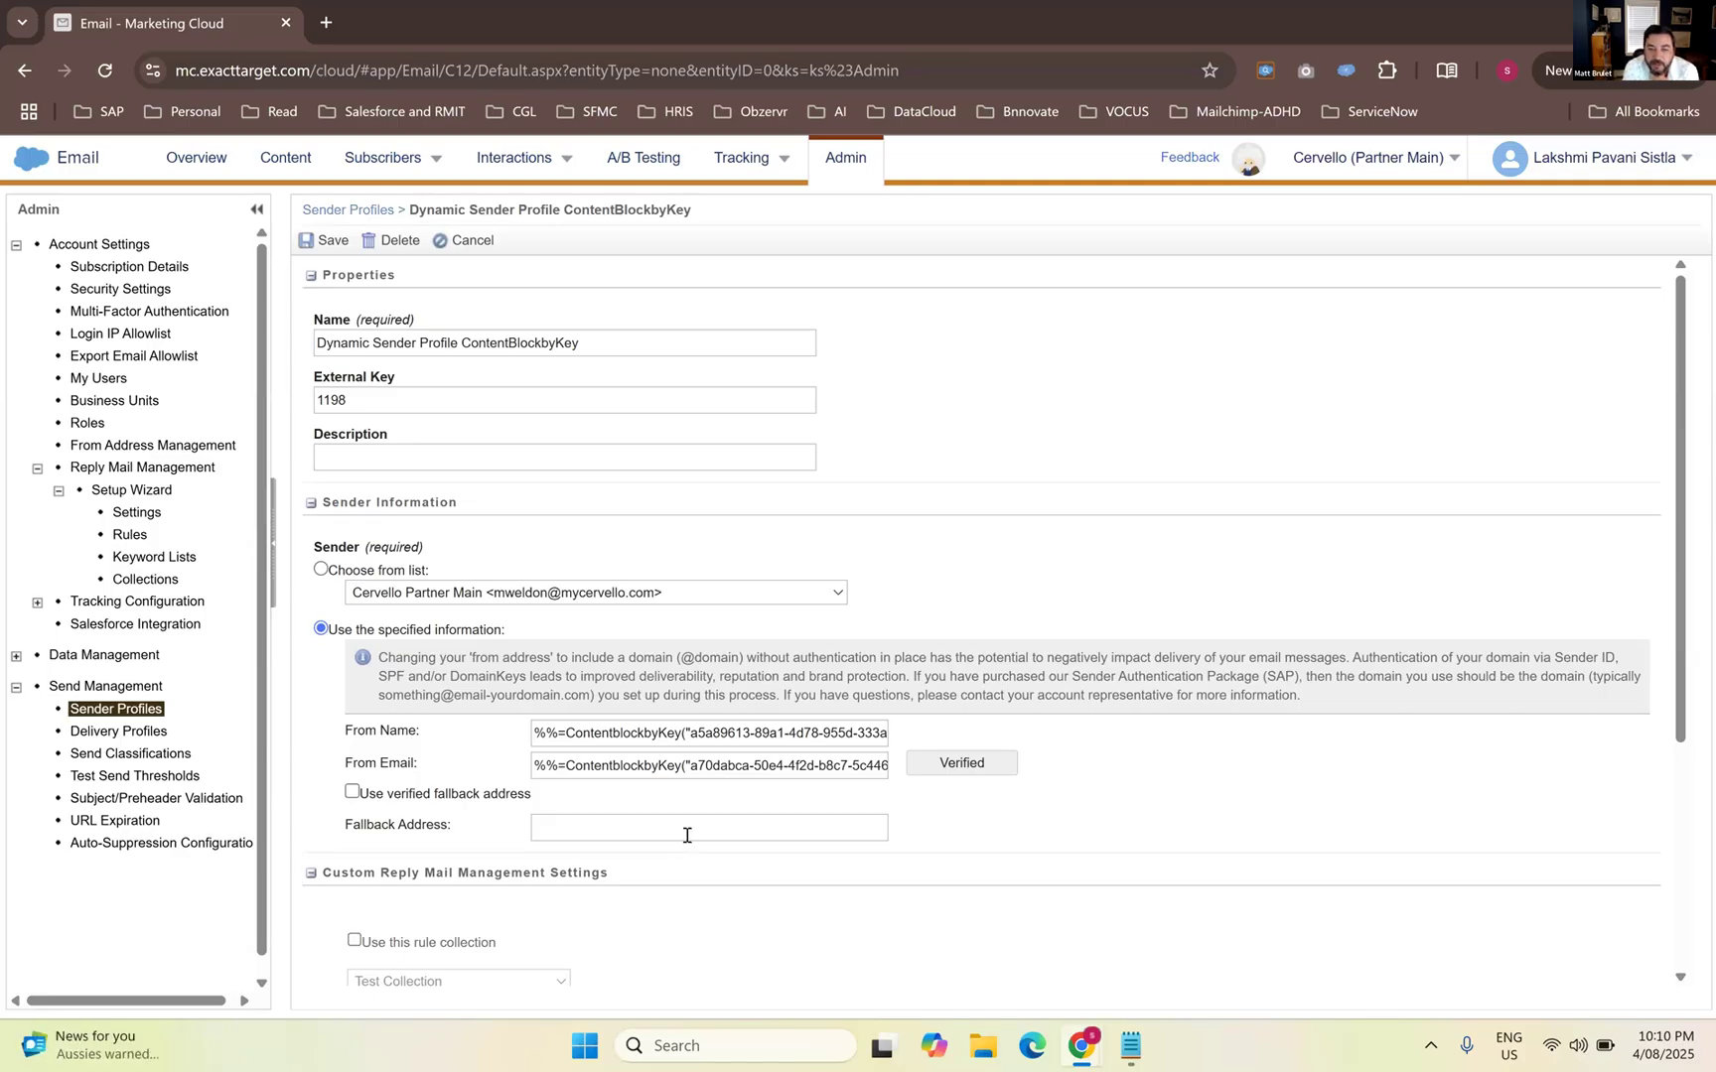
left_click(373, 213)
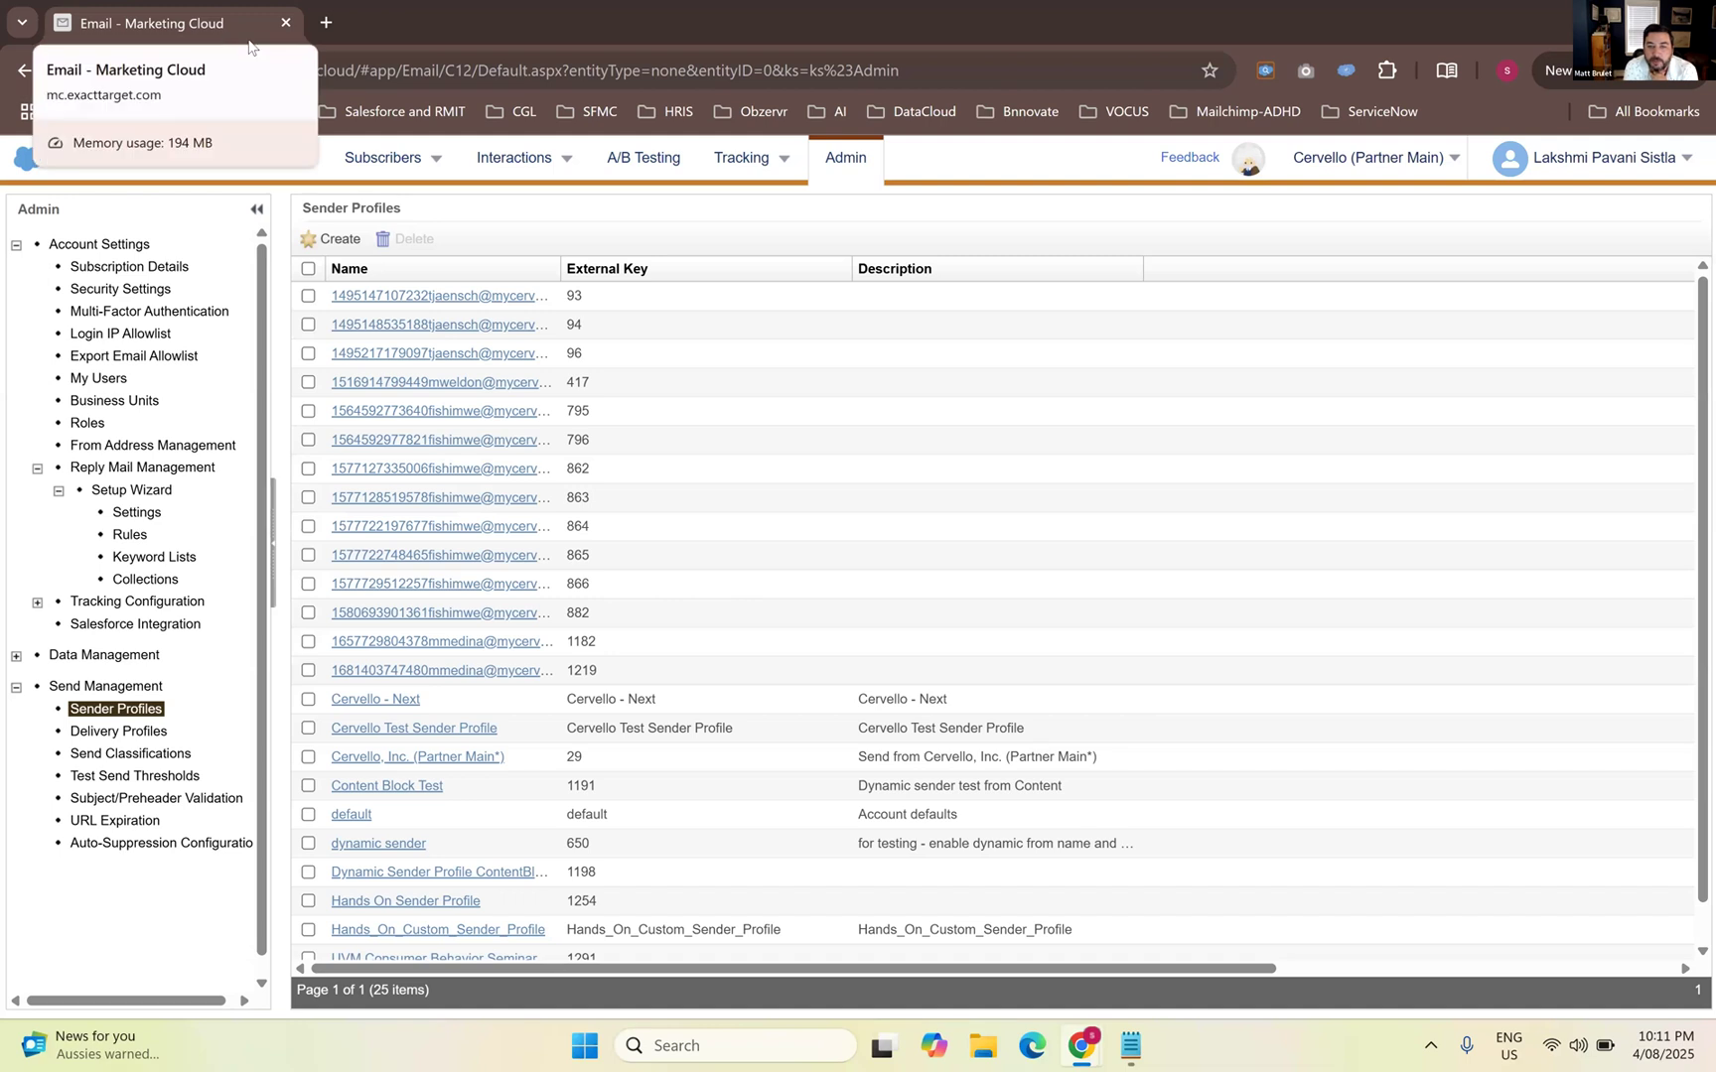
mouse_move(491, 168)
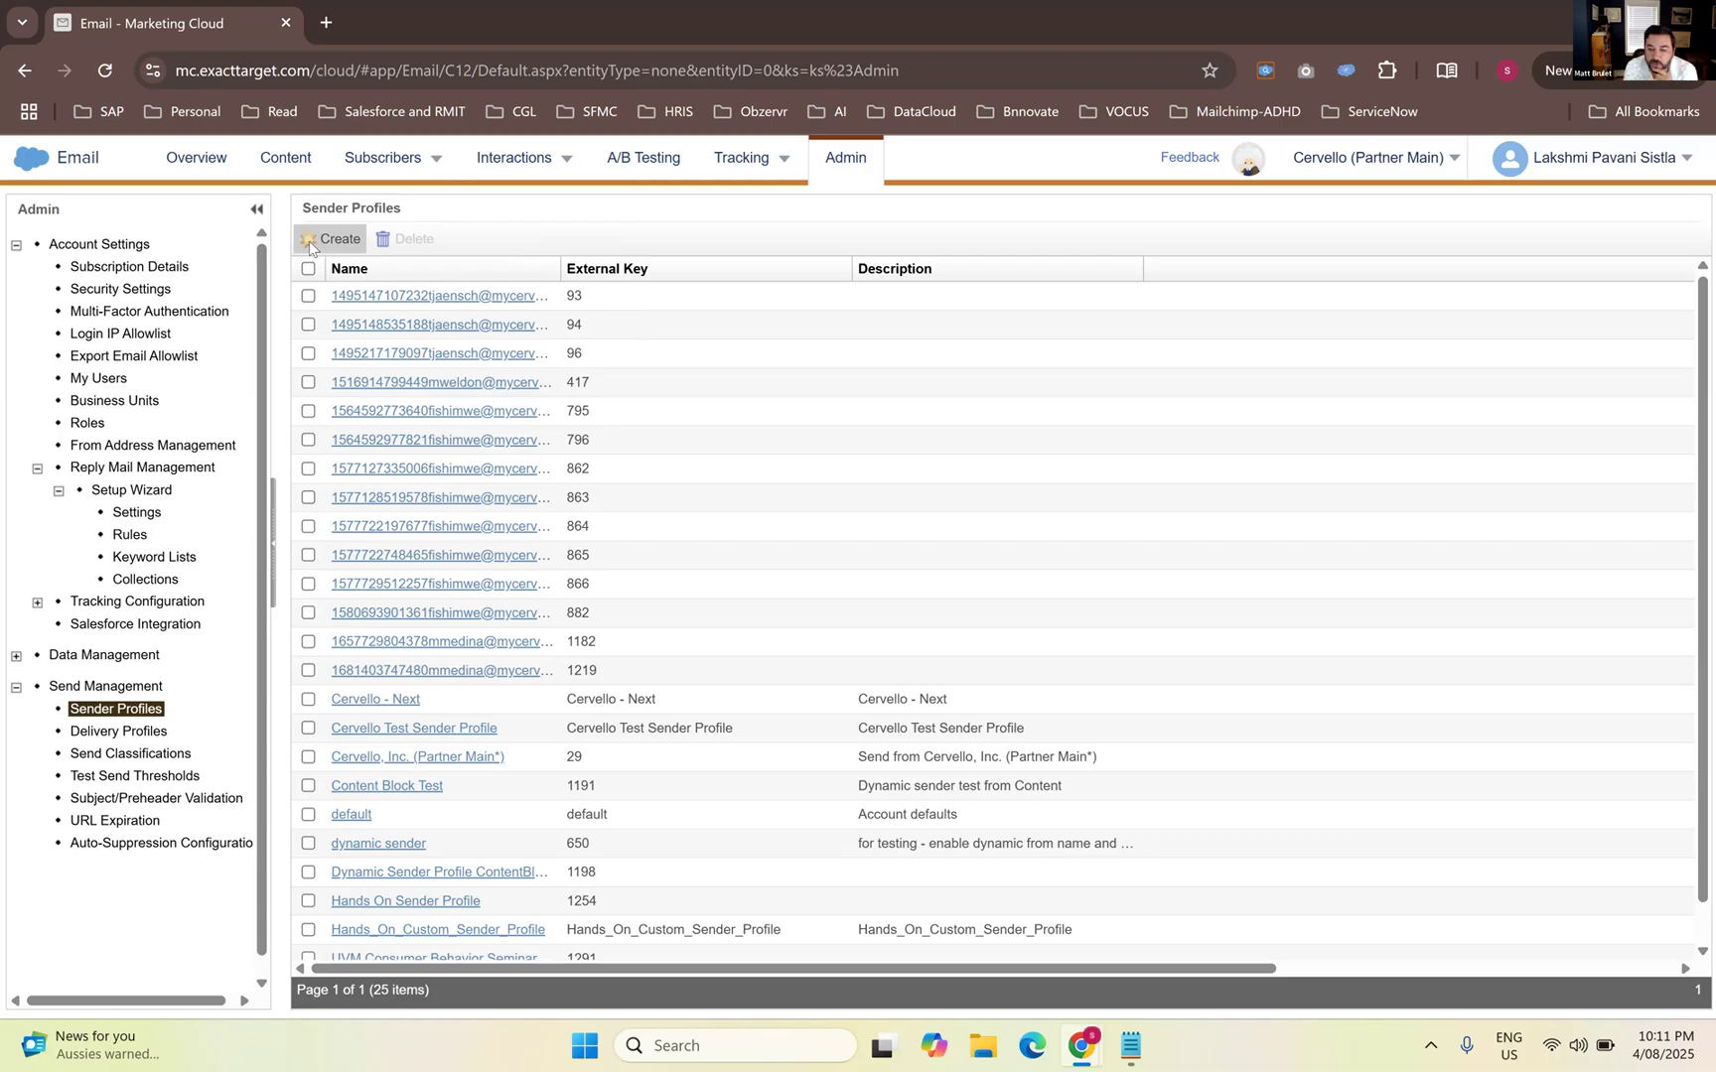
Create a new sender profile named DynamicSenderDE with the description "As a part of handson 04082025"
left_click(310, 246)
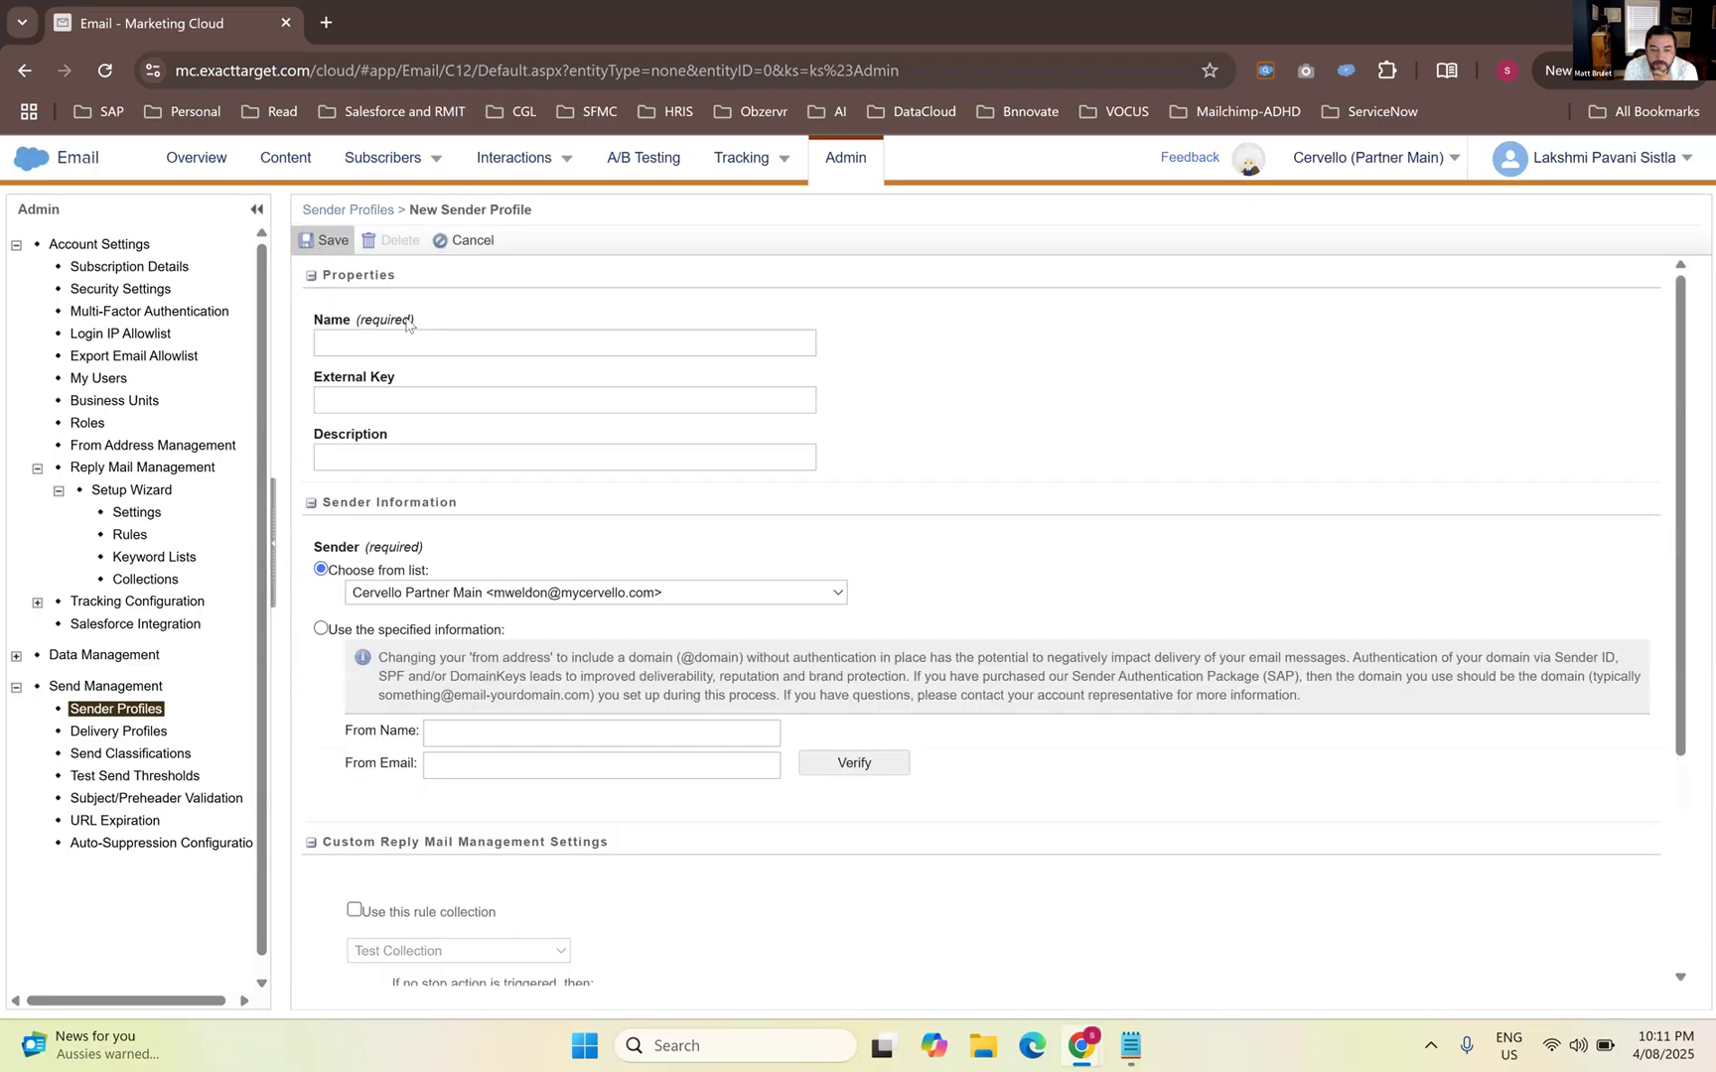
left_click(412, 334)
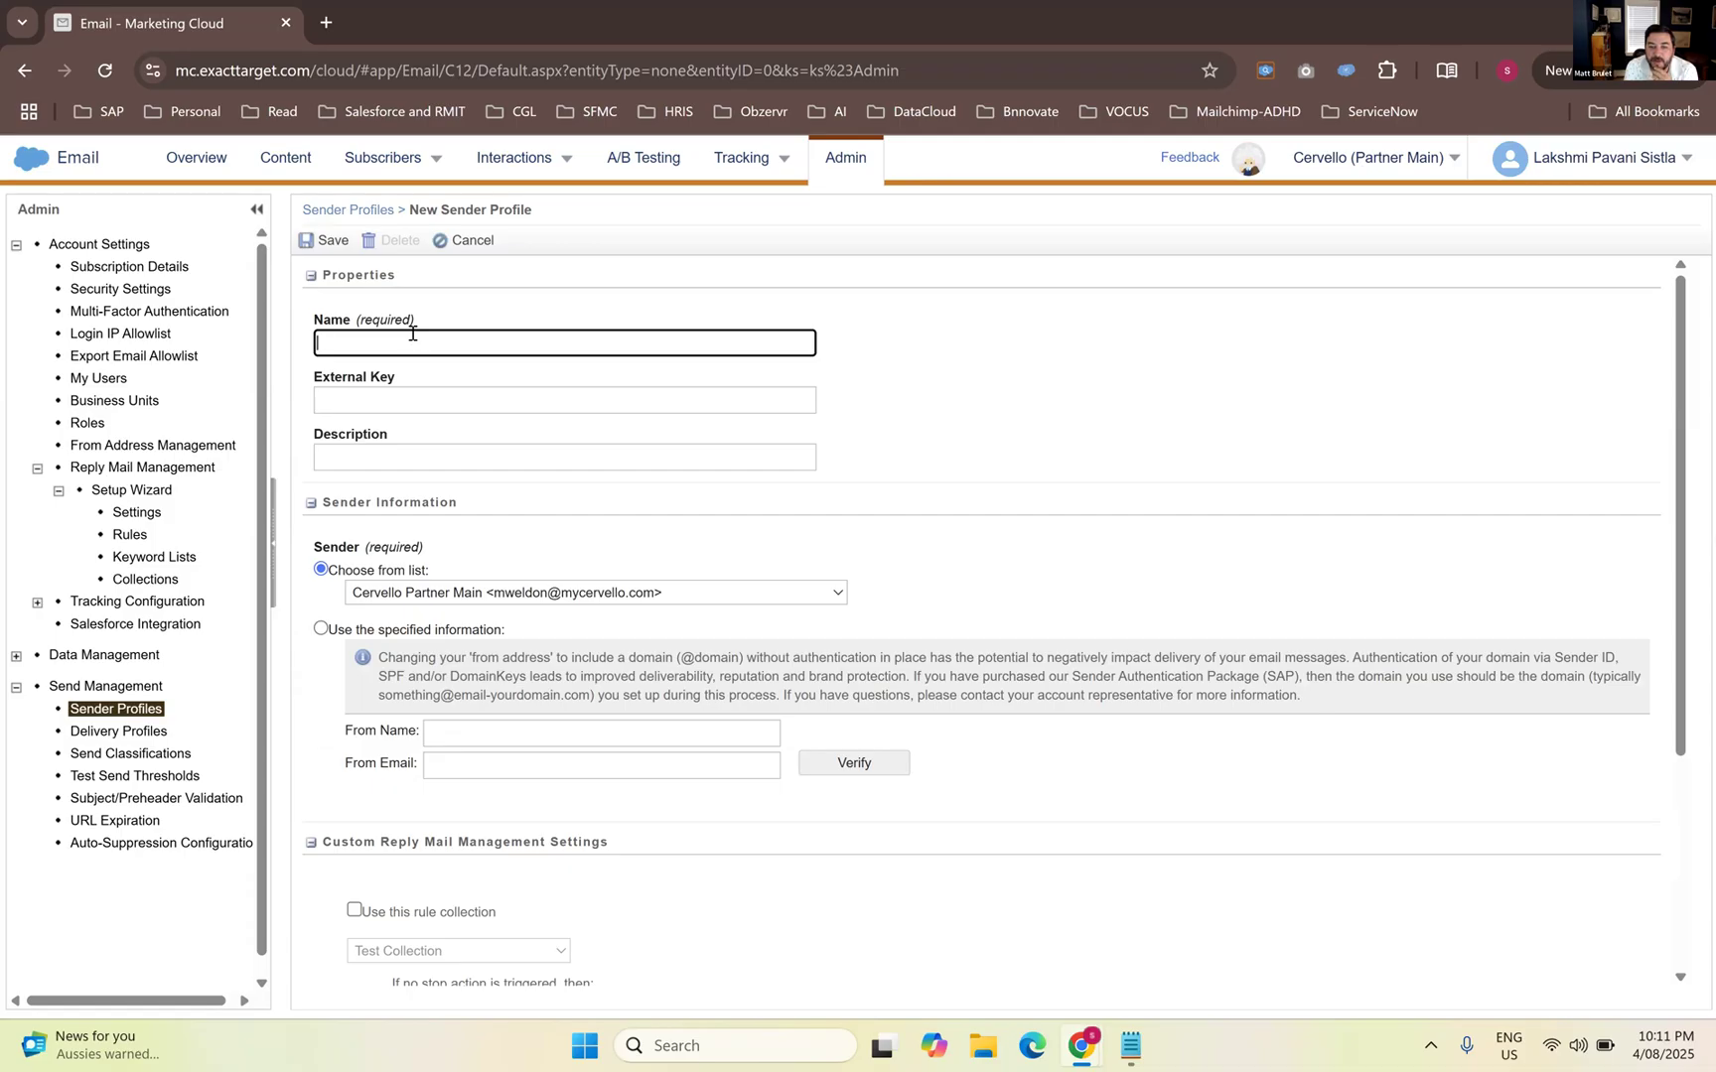
type("Dynamic")
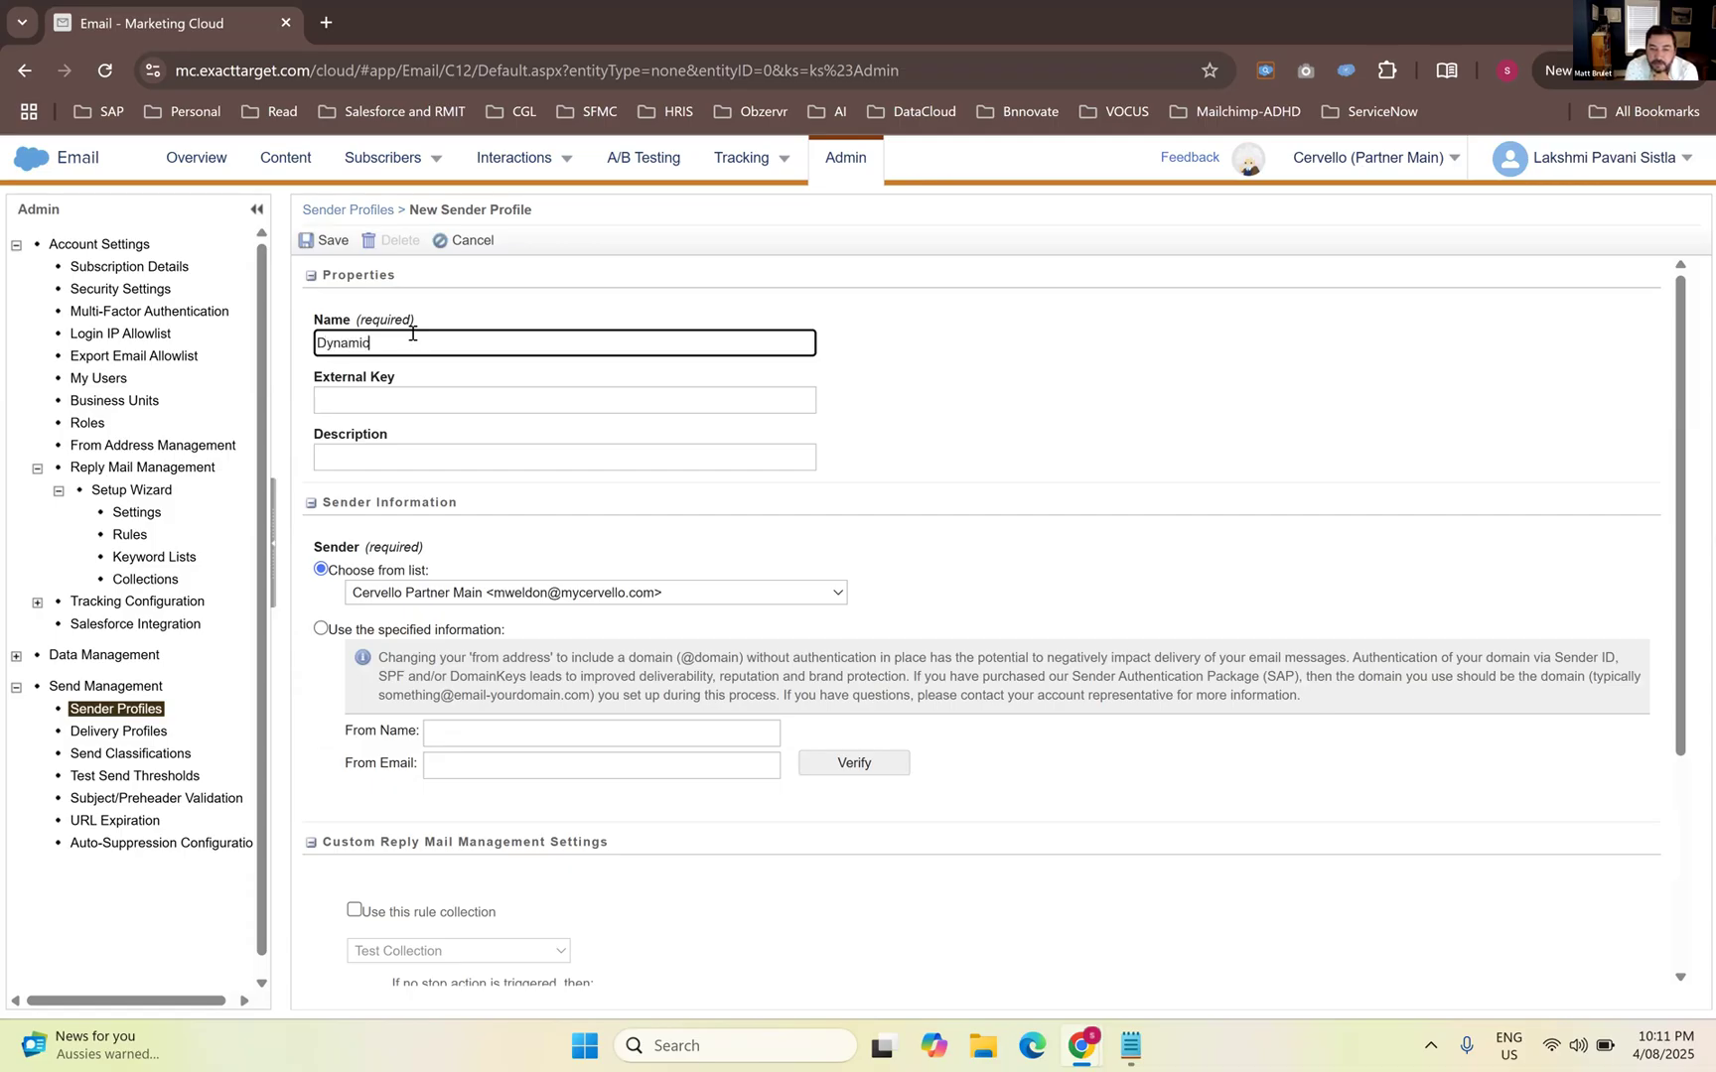
type("SenderDE")
left_click(444, 452)
type("As a part ")
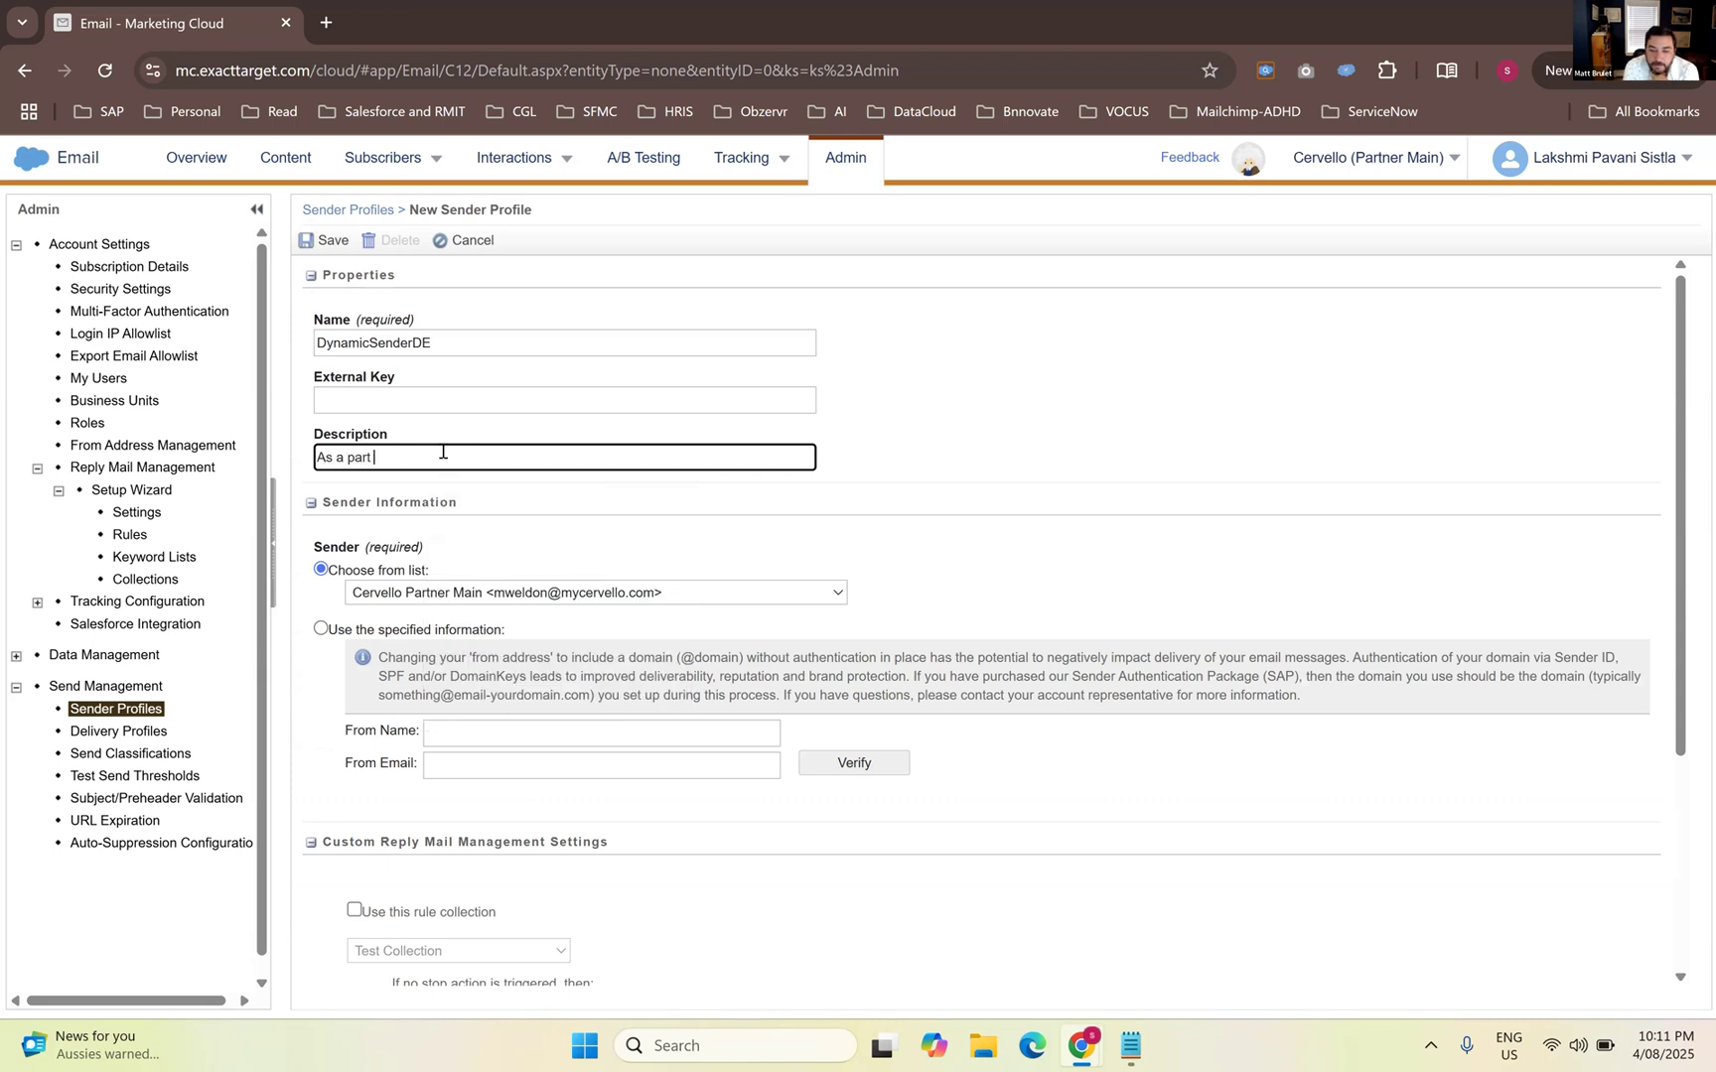
type("of handson-4")
key("BackSpace")
type("04082025")
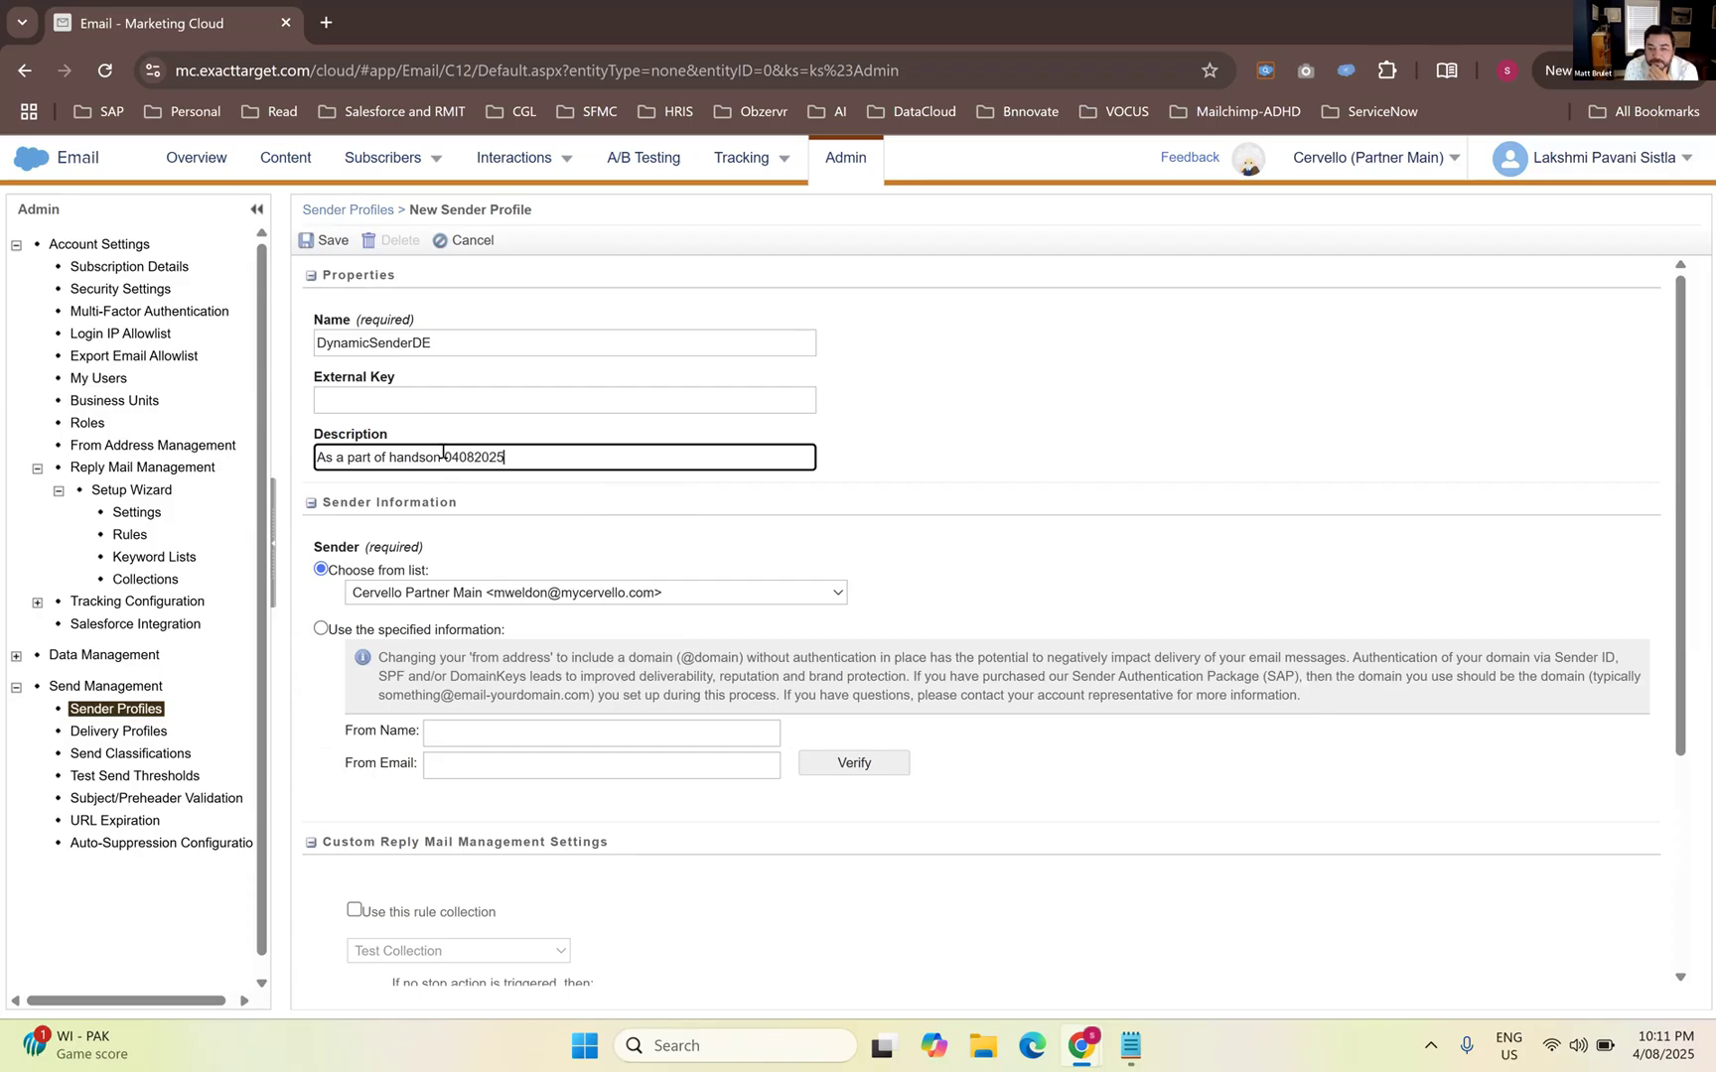
Have the sender profile use specified sender information and set the From Name to %%SendFromName%%
scroll(615, 566, "down", 3)
left_click(545, 509)
scroll(545, 509, "up", 1)
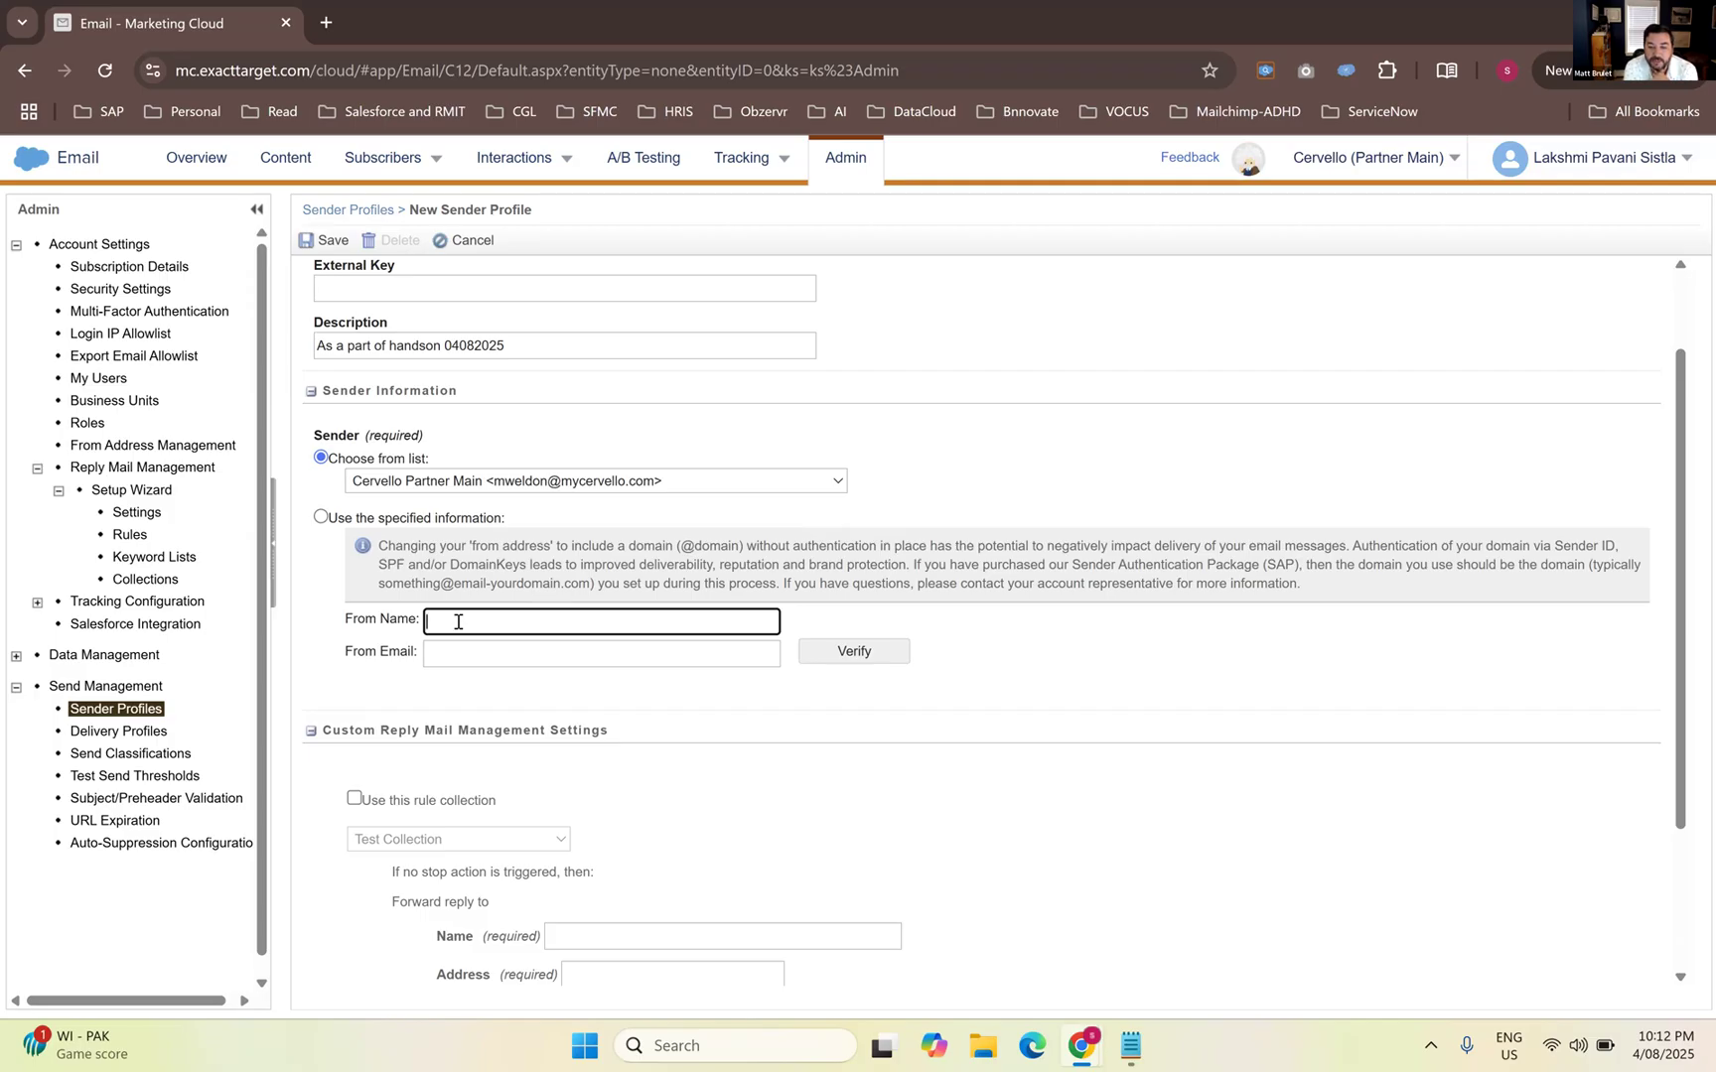
right_click(196, 12)
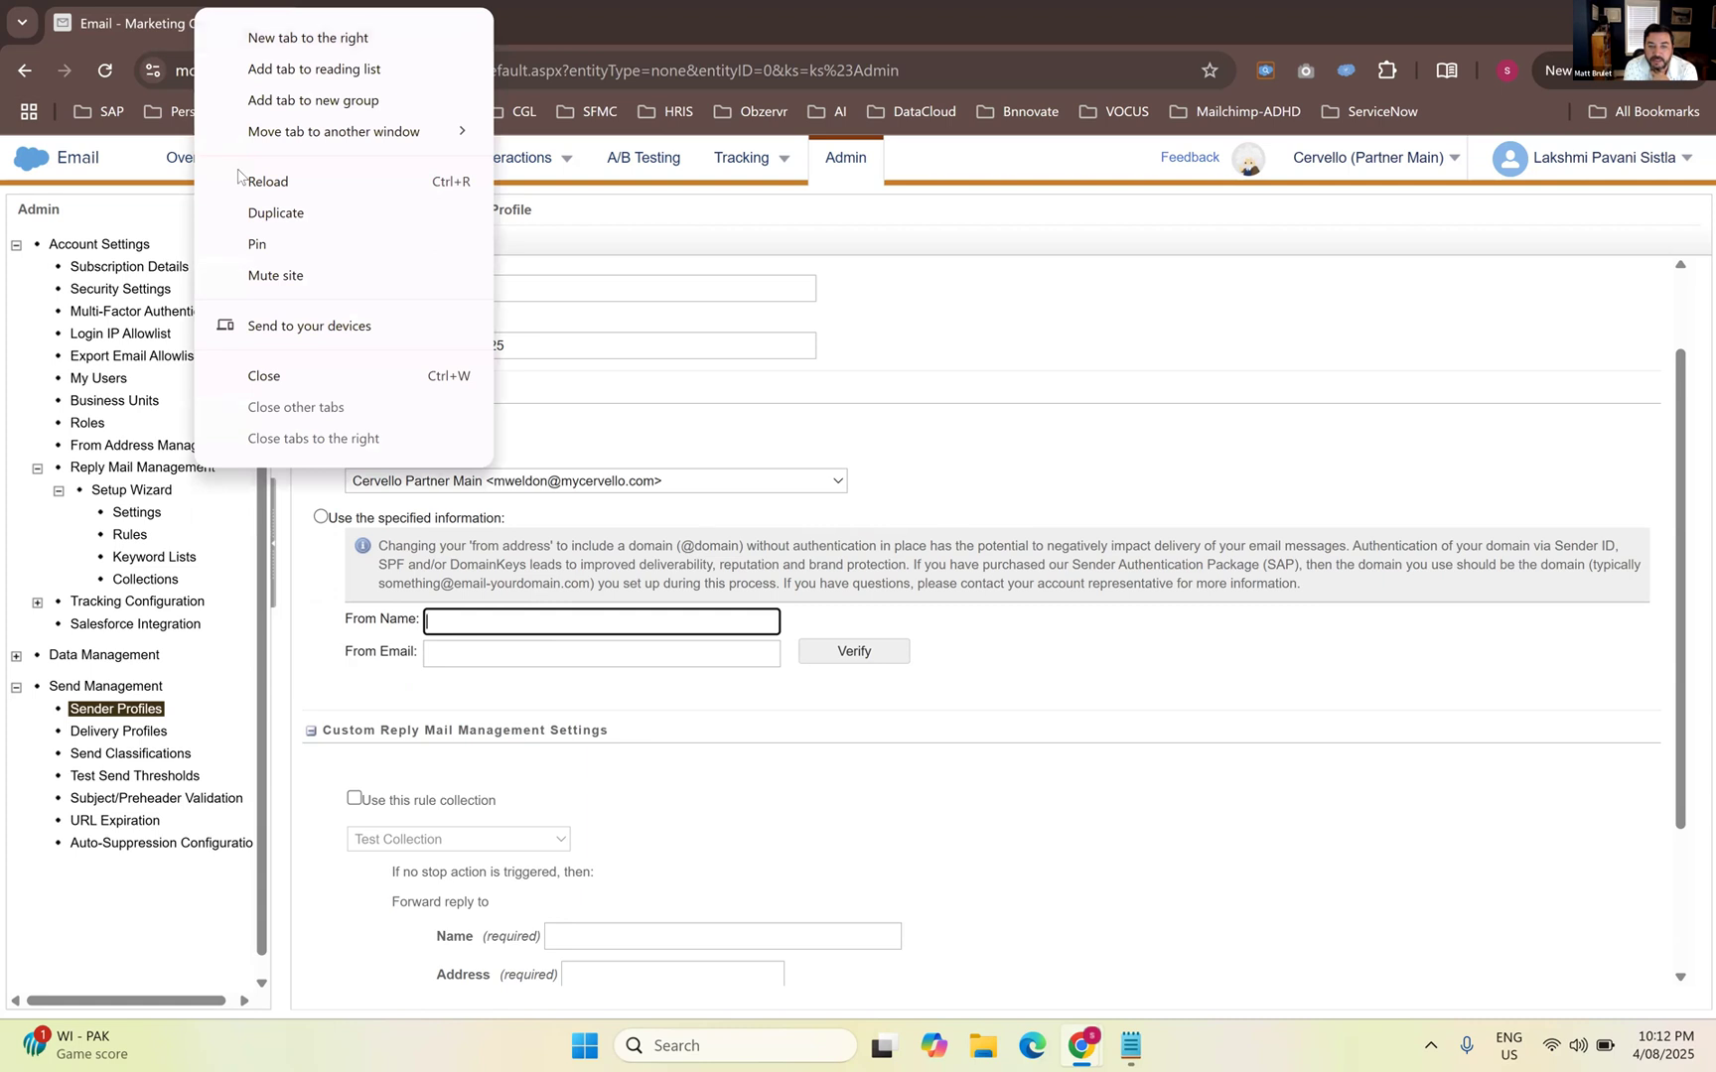
left_click(321, 516)
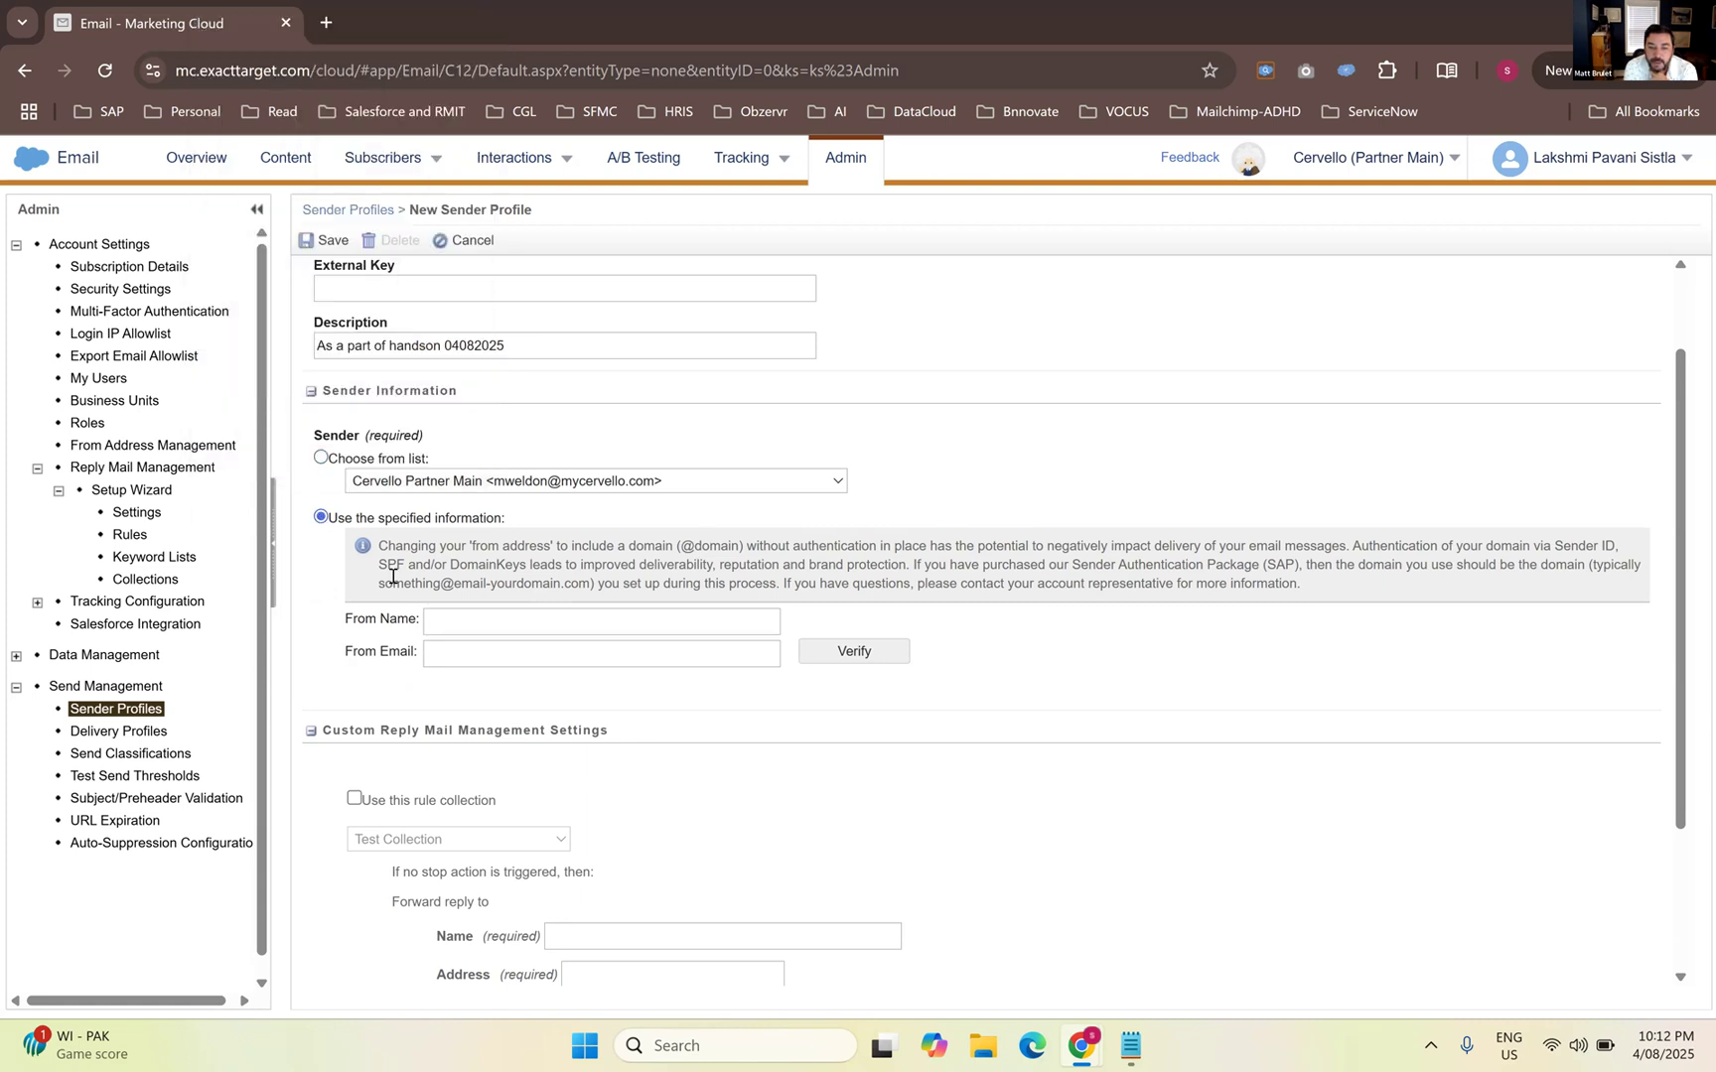
left_click(470, 624)
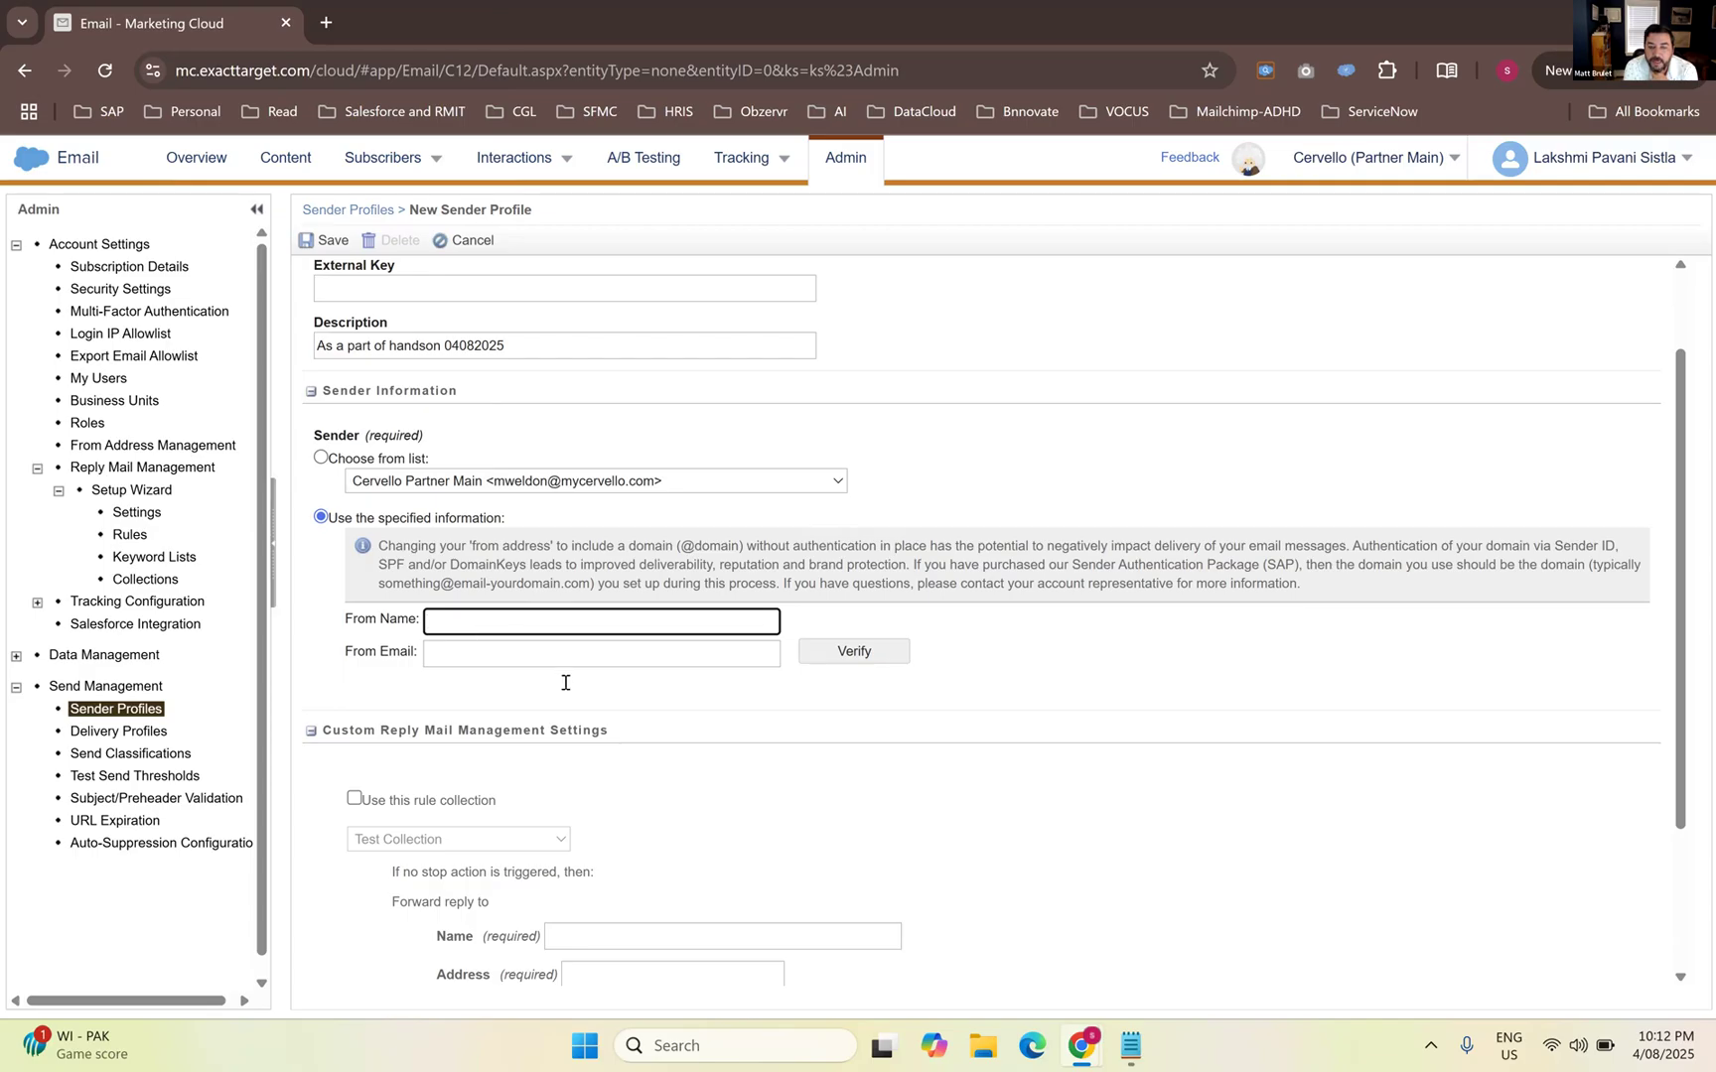
left_click(1131, 1045)
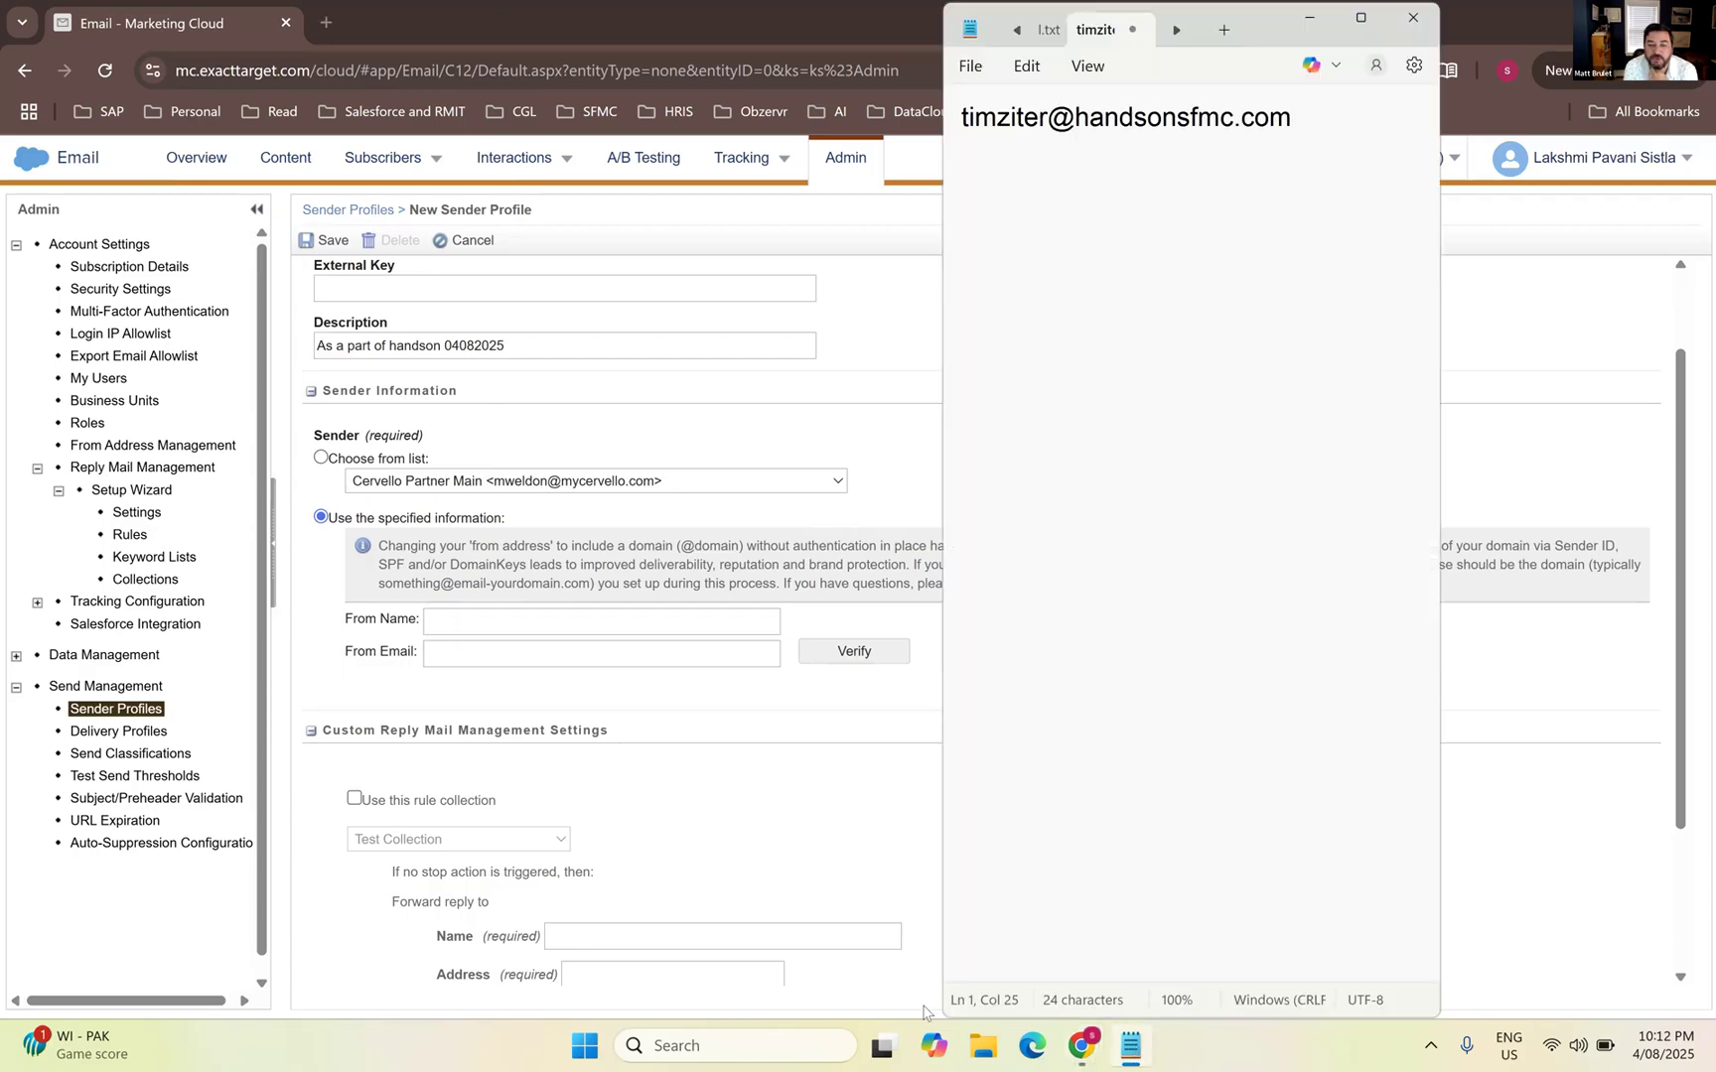
left_click(485, 632)
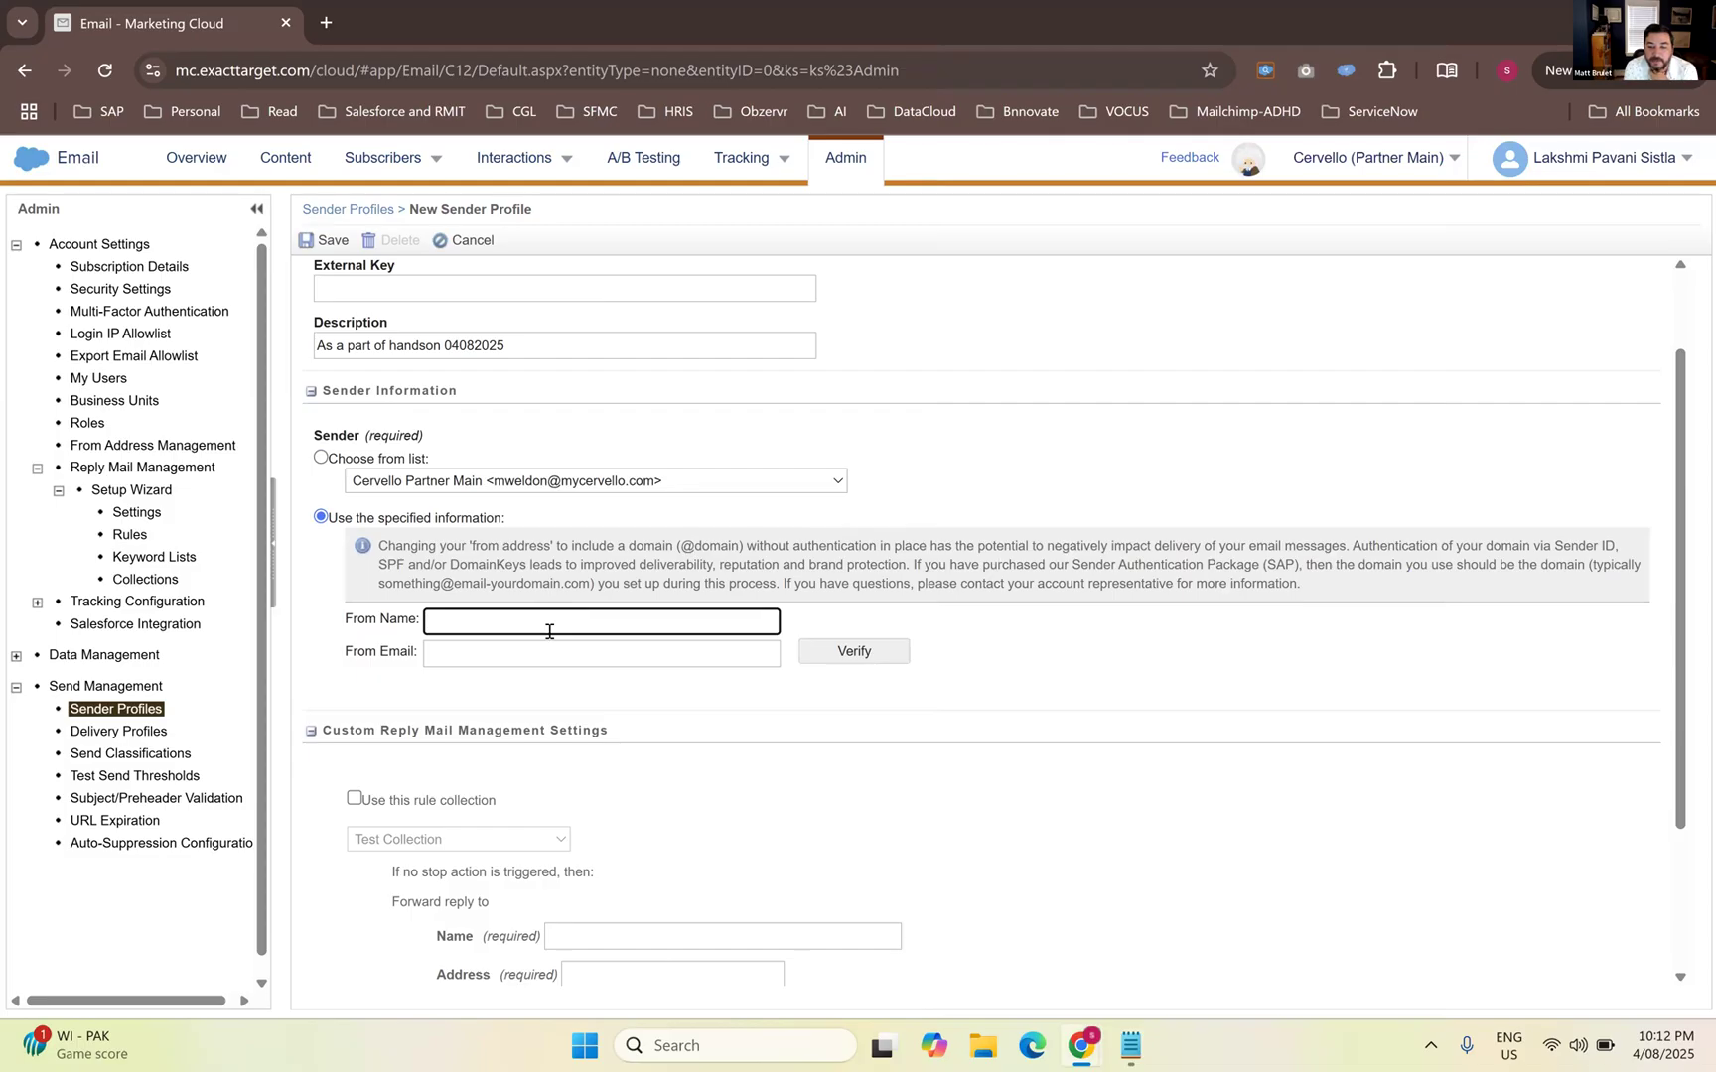
type("%%SendFrome")
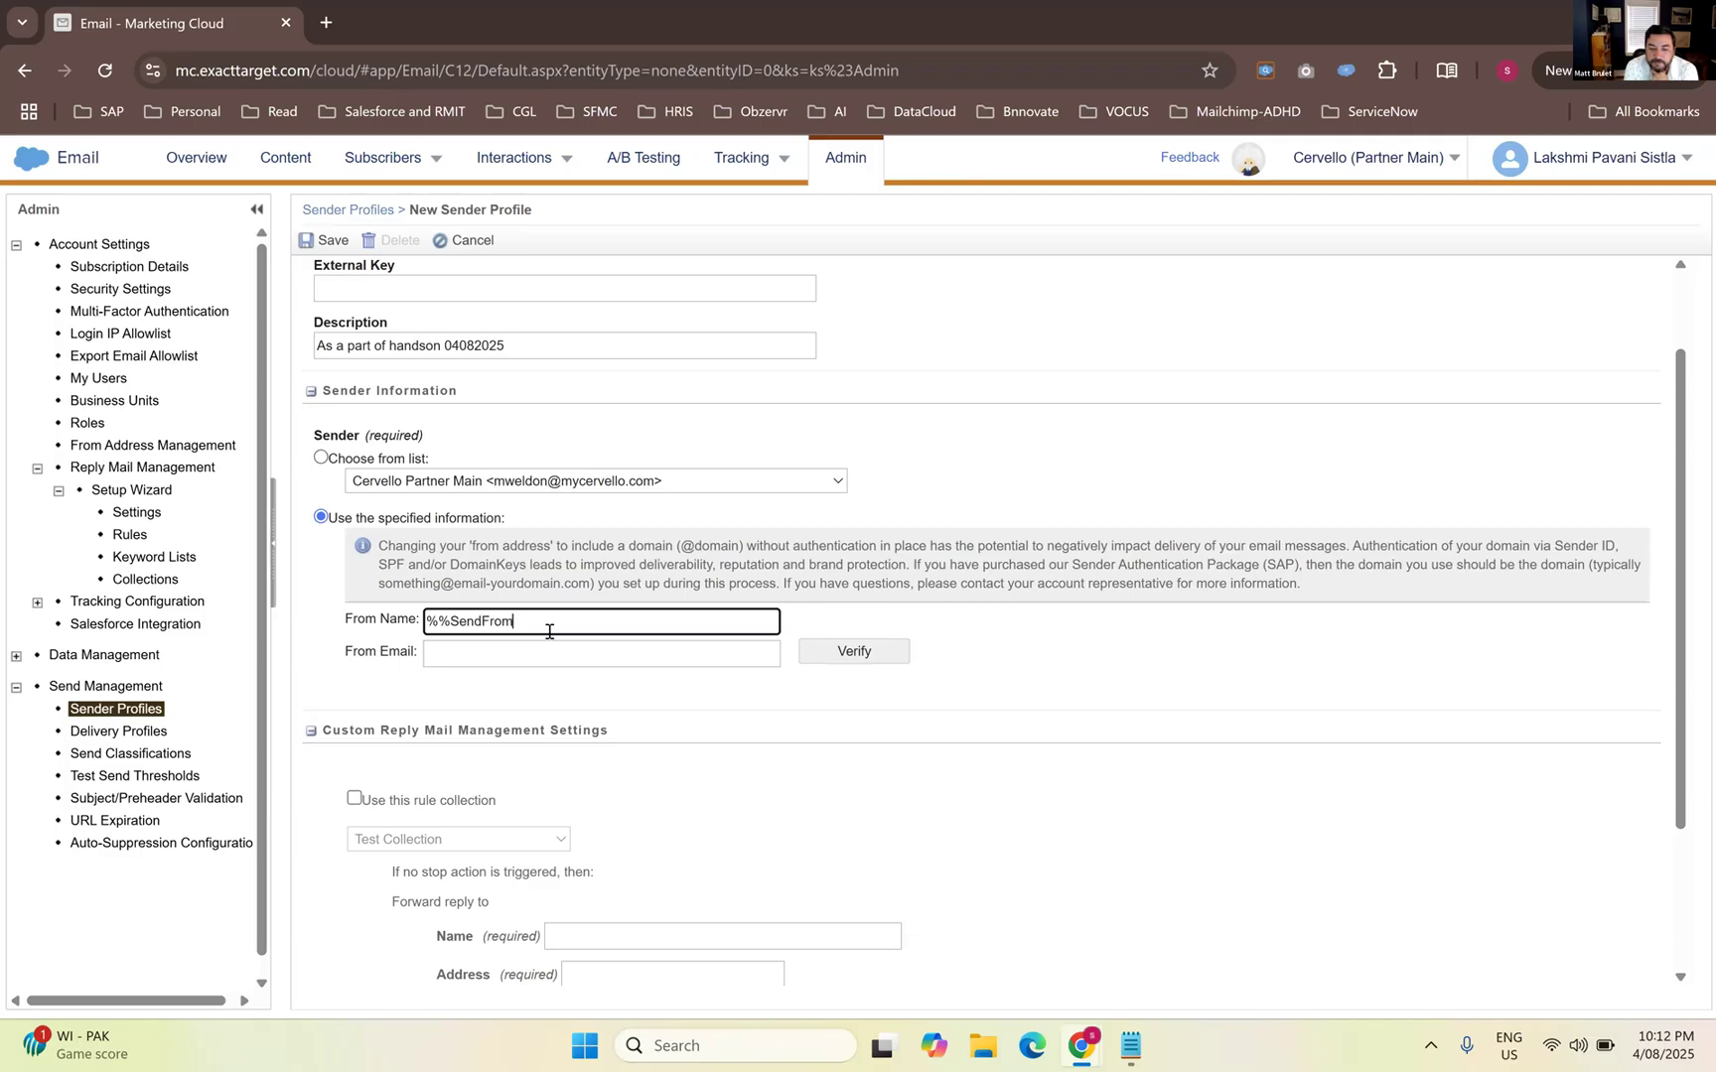
type("Name%%")
Set the From Email to %%SendFromEmailAddress%% and verify it
left_click(596, 662)
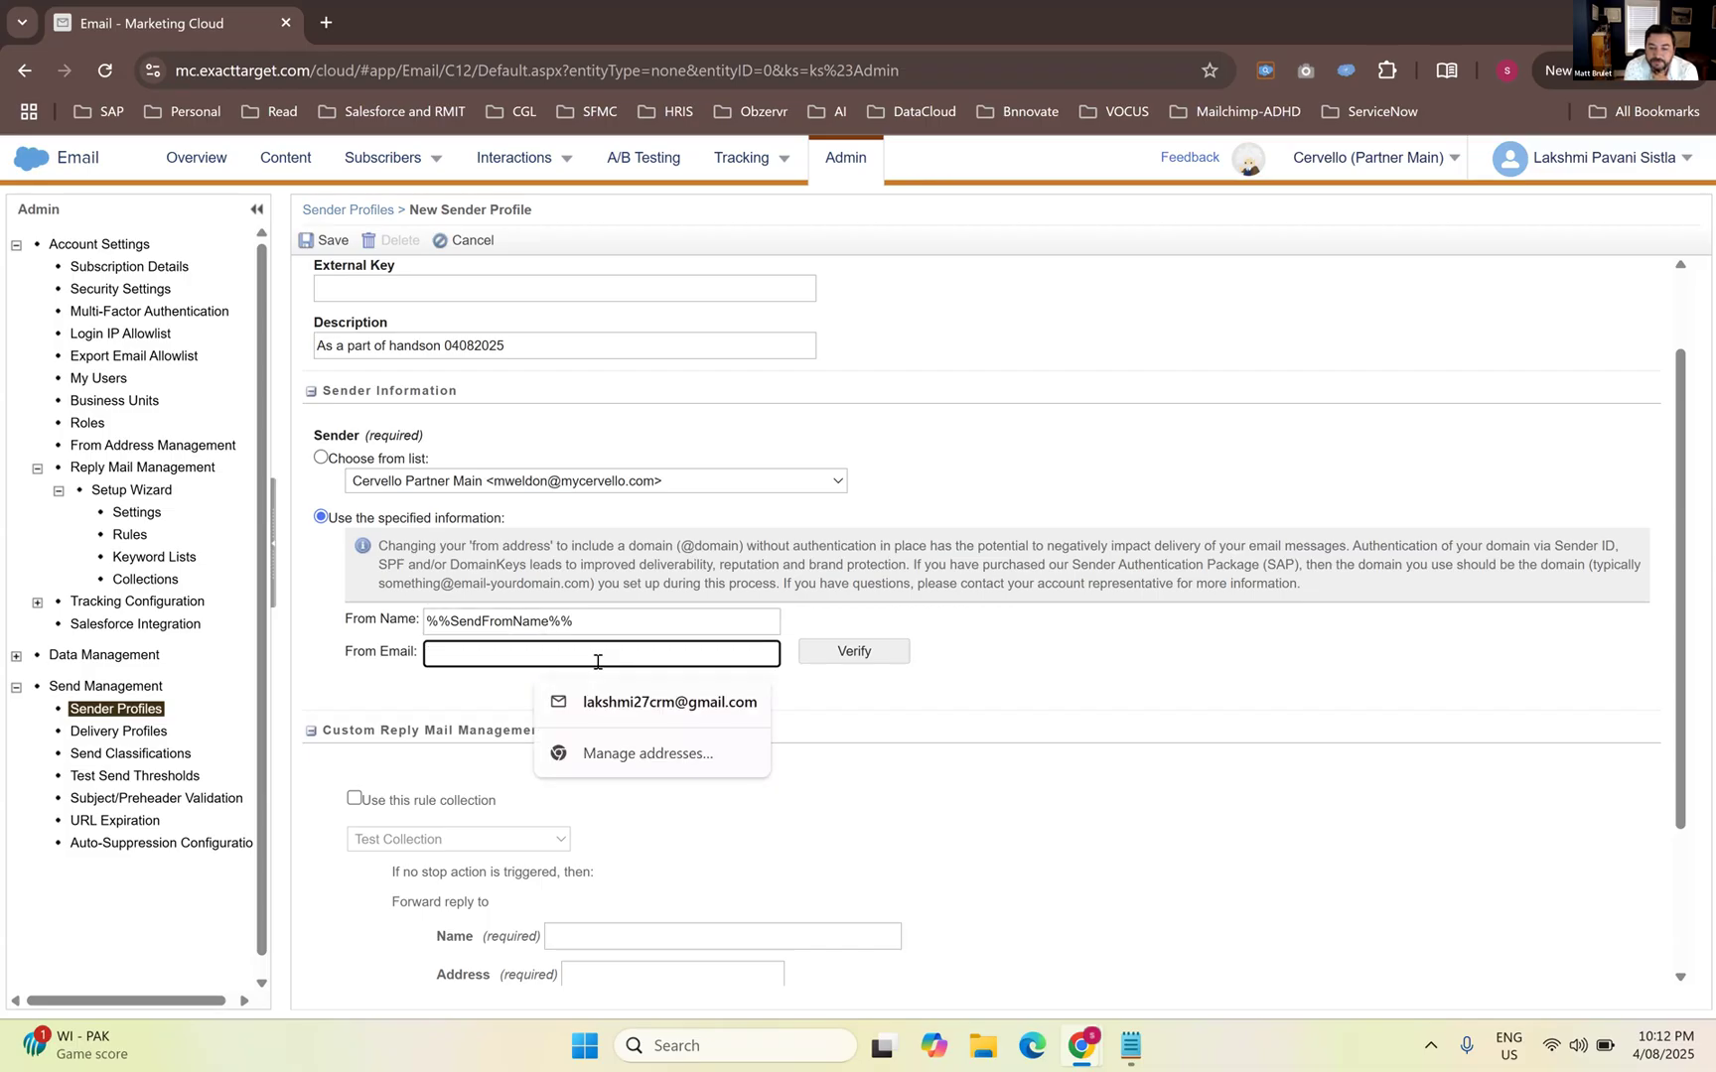
type("%%S")
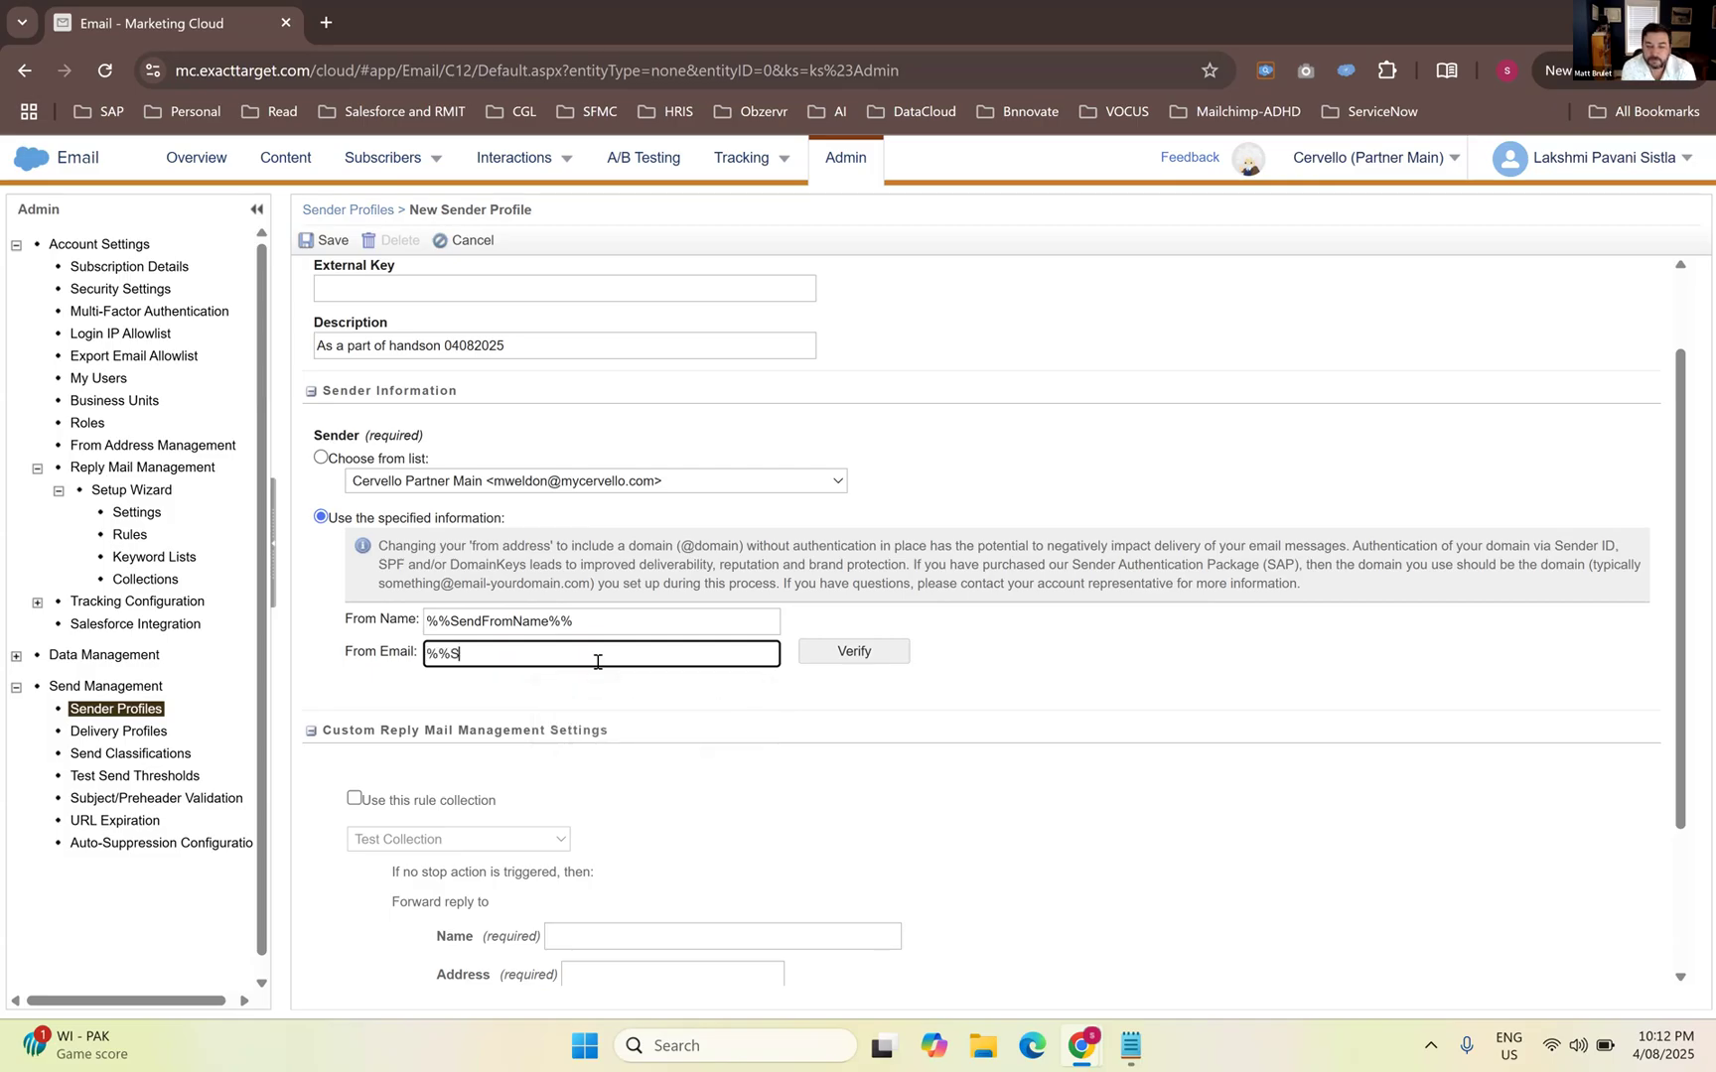
type("ednd")
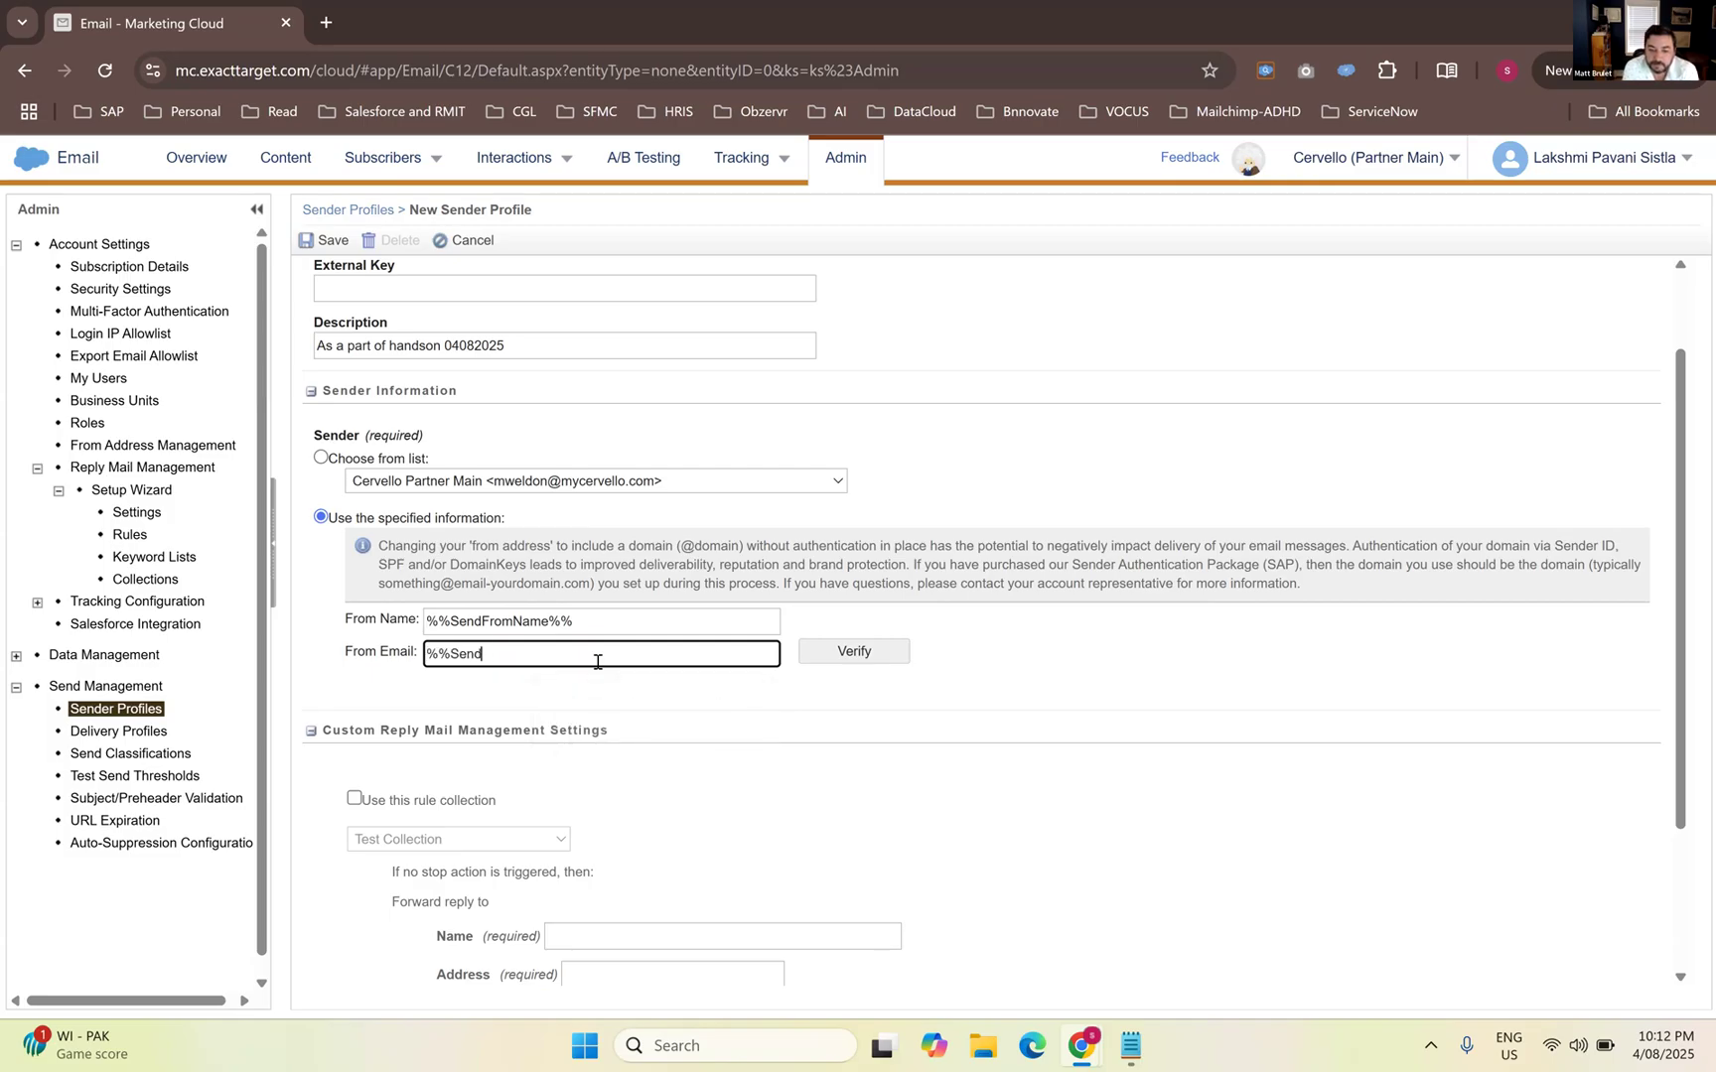
type("FromEmailAddress%%")
left_click(908, 723)
left_click(899, 750)
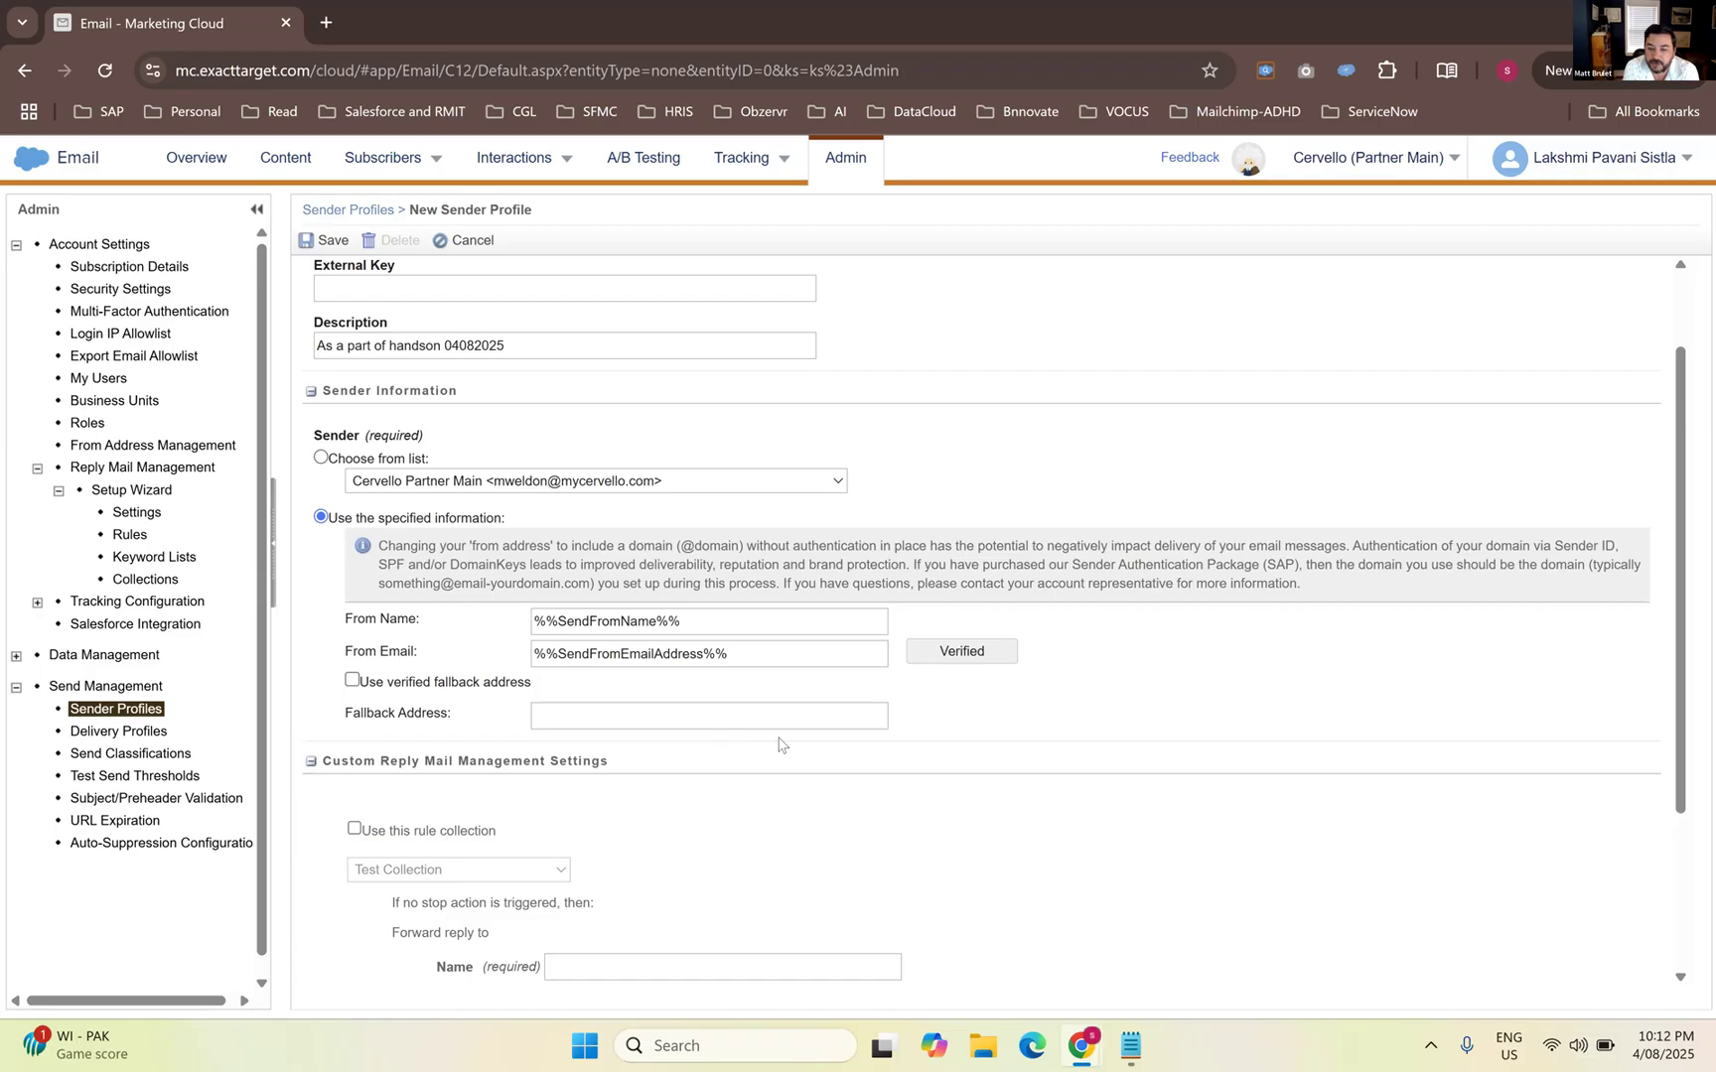
Copy the From Name string %%SendFromName%% into the Notepad note, below the email address
triple_click(623, 617)
key("ctrl+c")
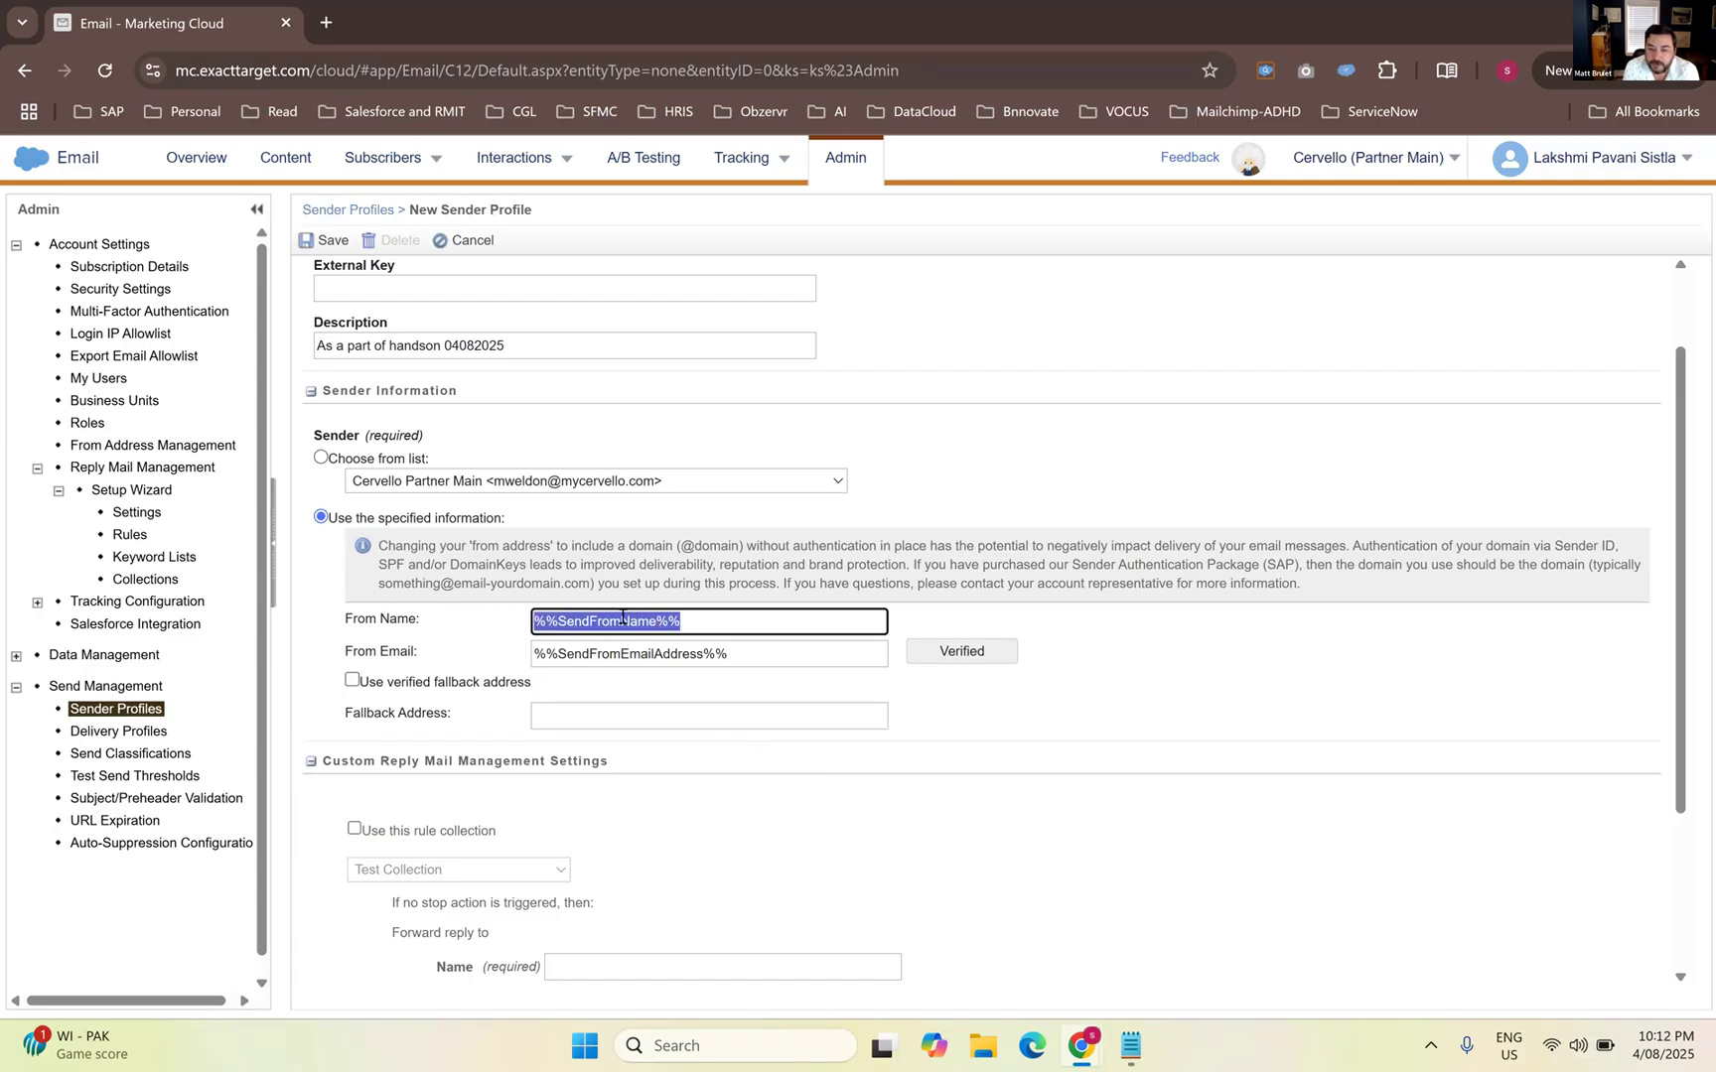
left_click(1131, 1045)
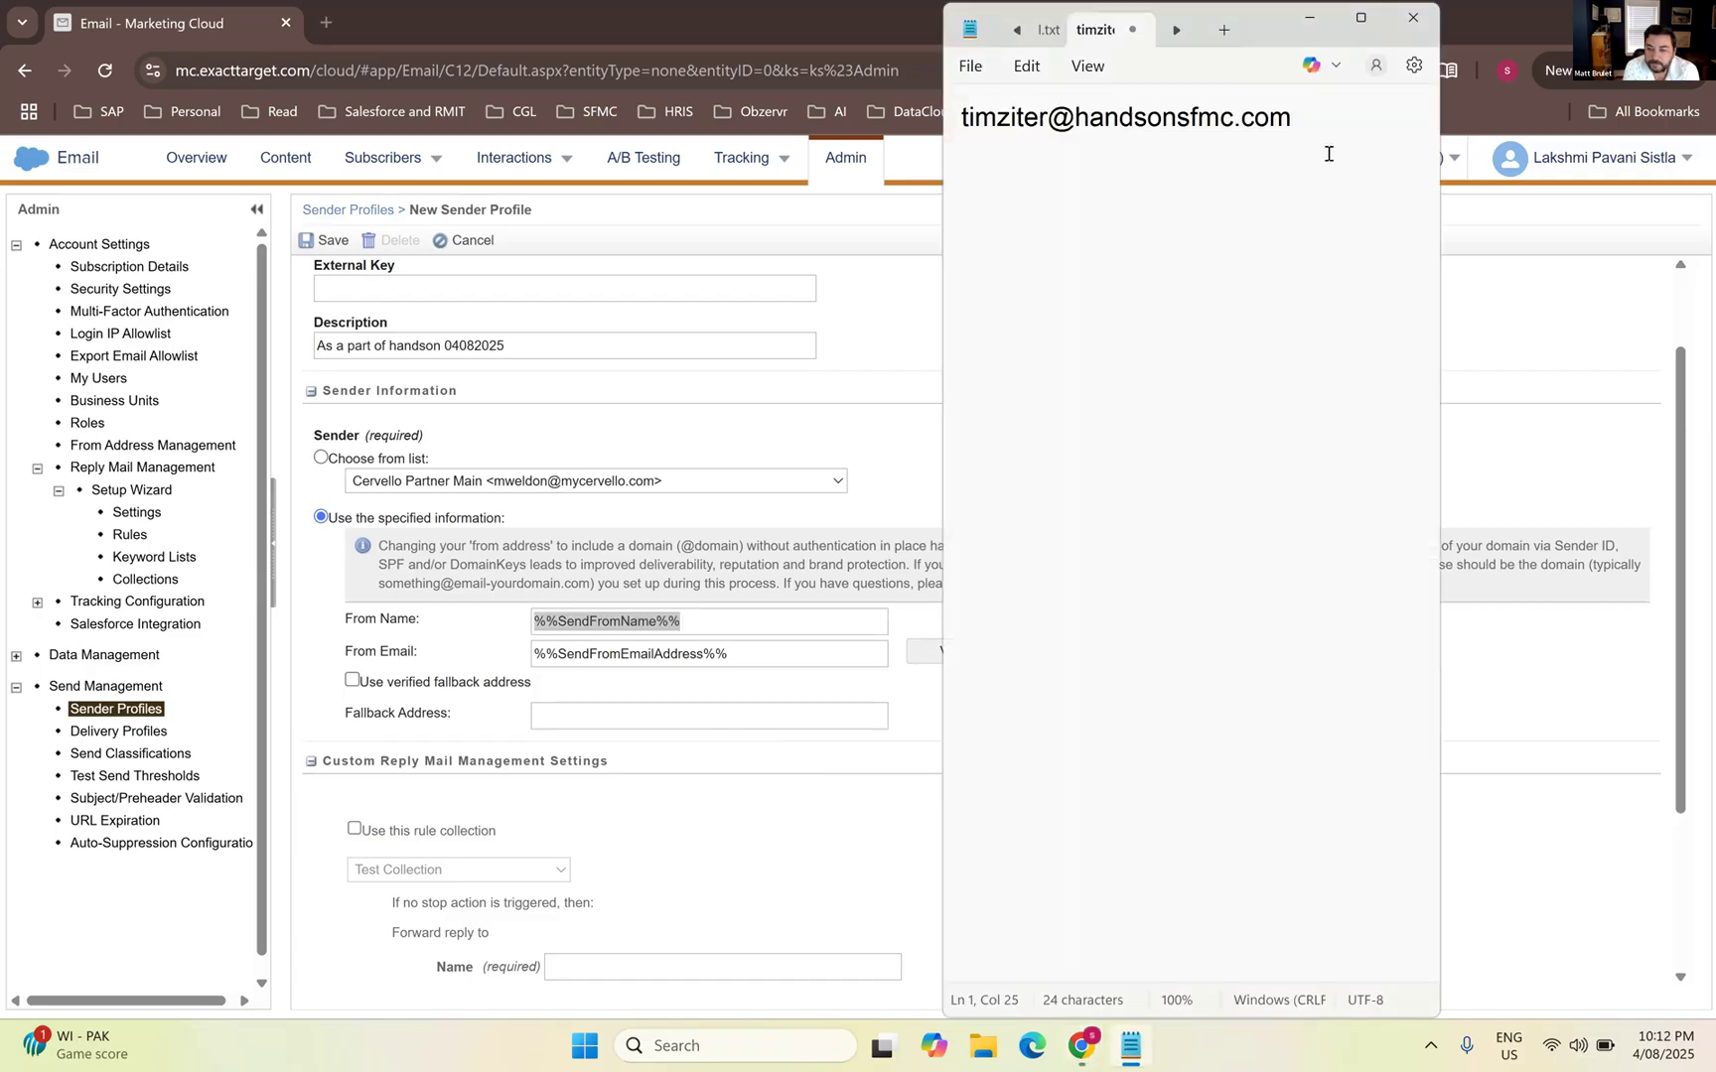
key("Return")
key("Return")
key("ctrl+v")
key("Return")
key("Return")
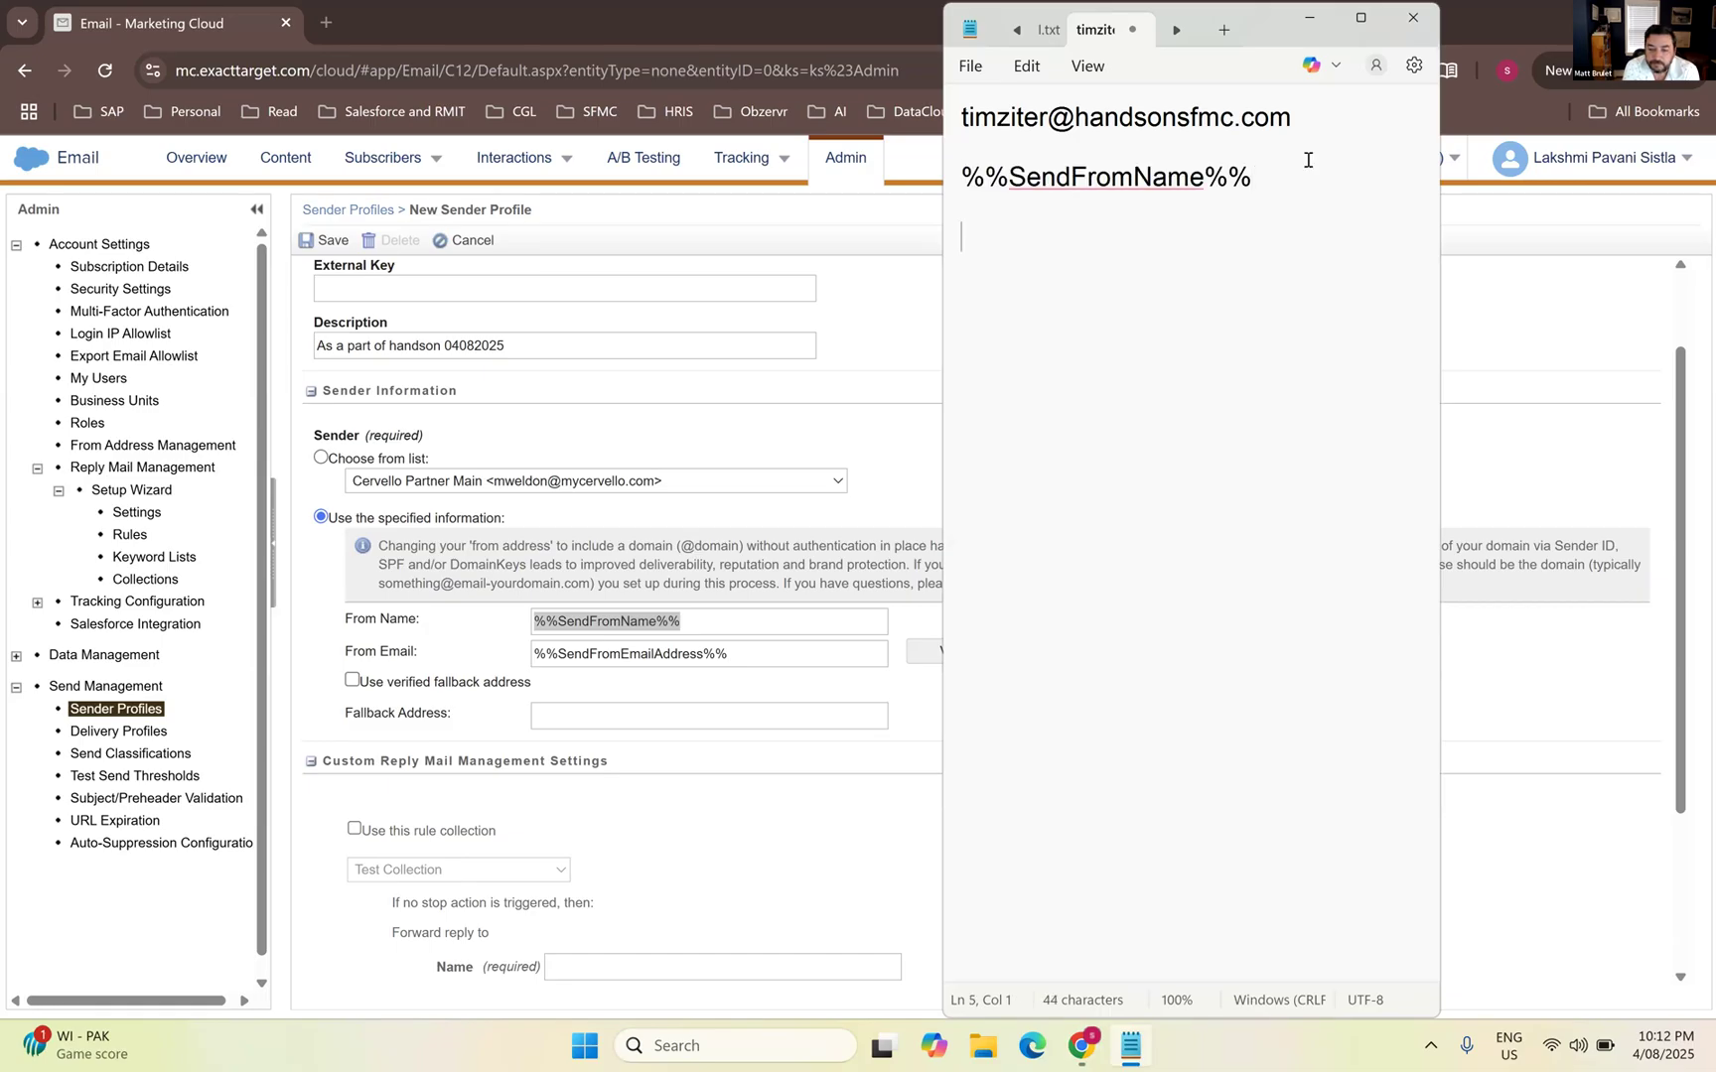
Copy the From Email string %%SendFromEmailAddress%% into the Notepad note and return to the sender profile form in the browser
triple_click(625, 653)
key("ctrl+c")
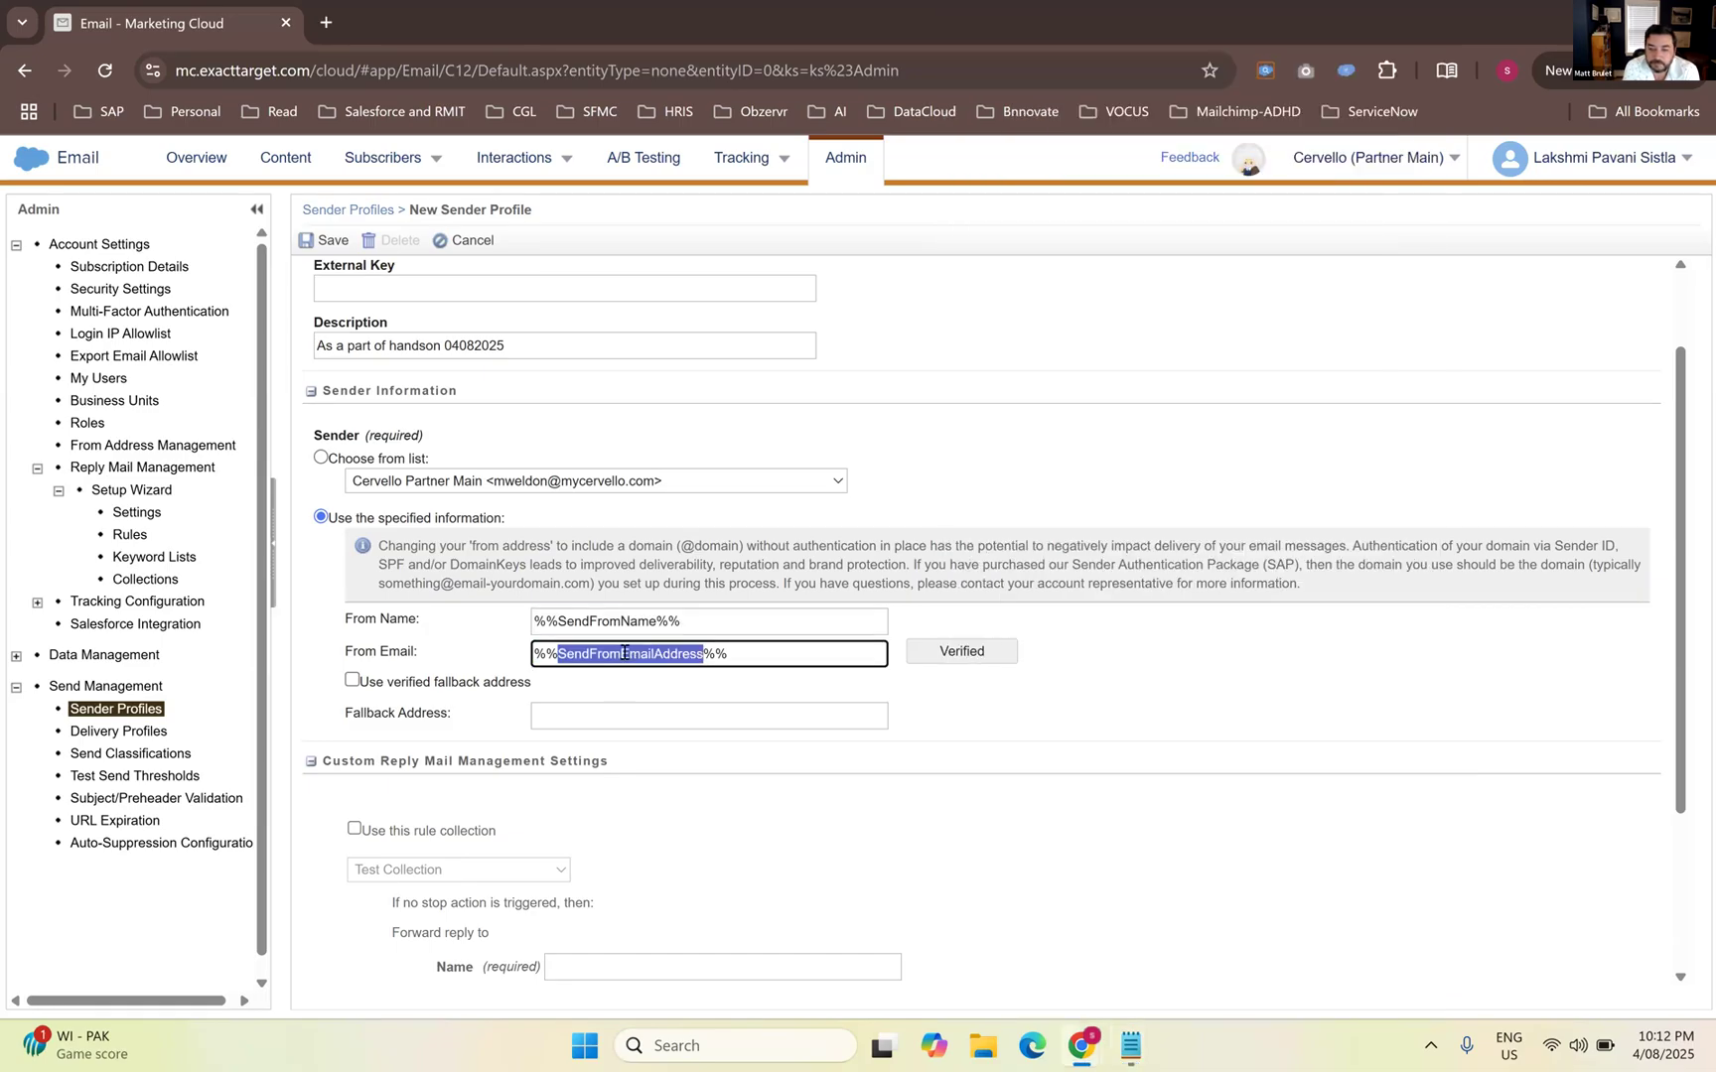
left_click(1131, 1045)
key("ctrl+v")
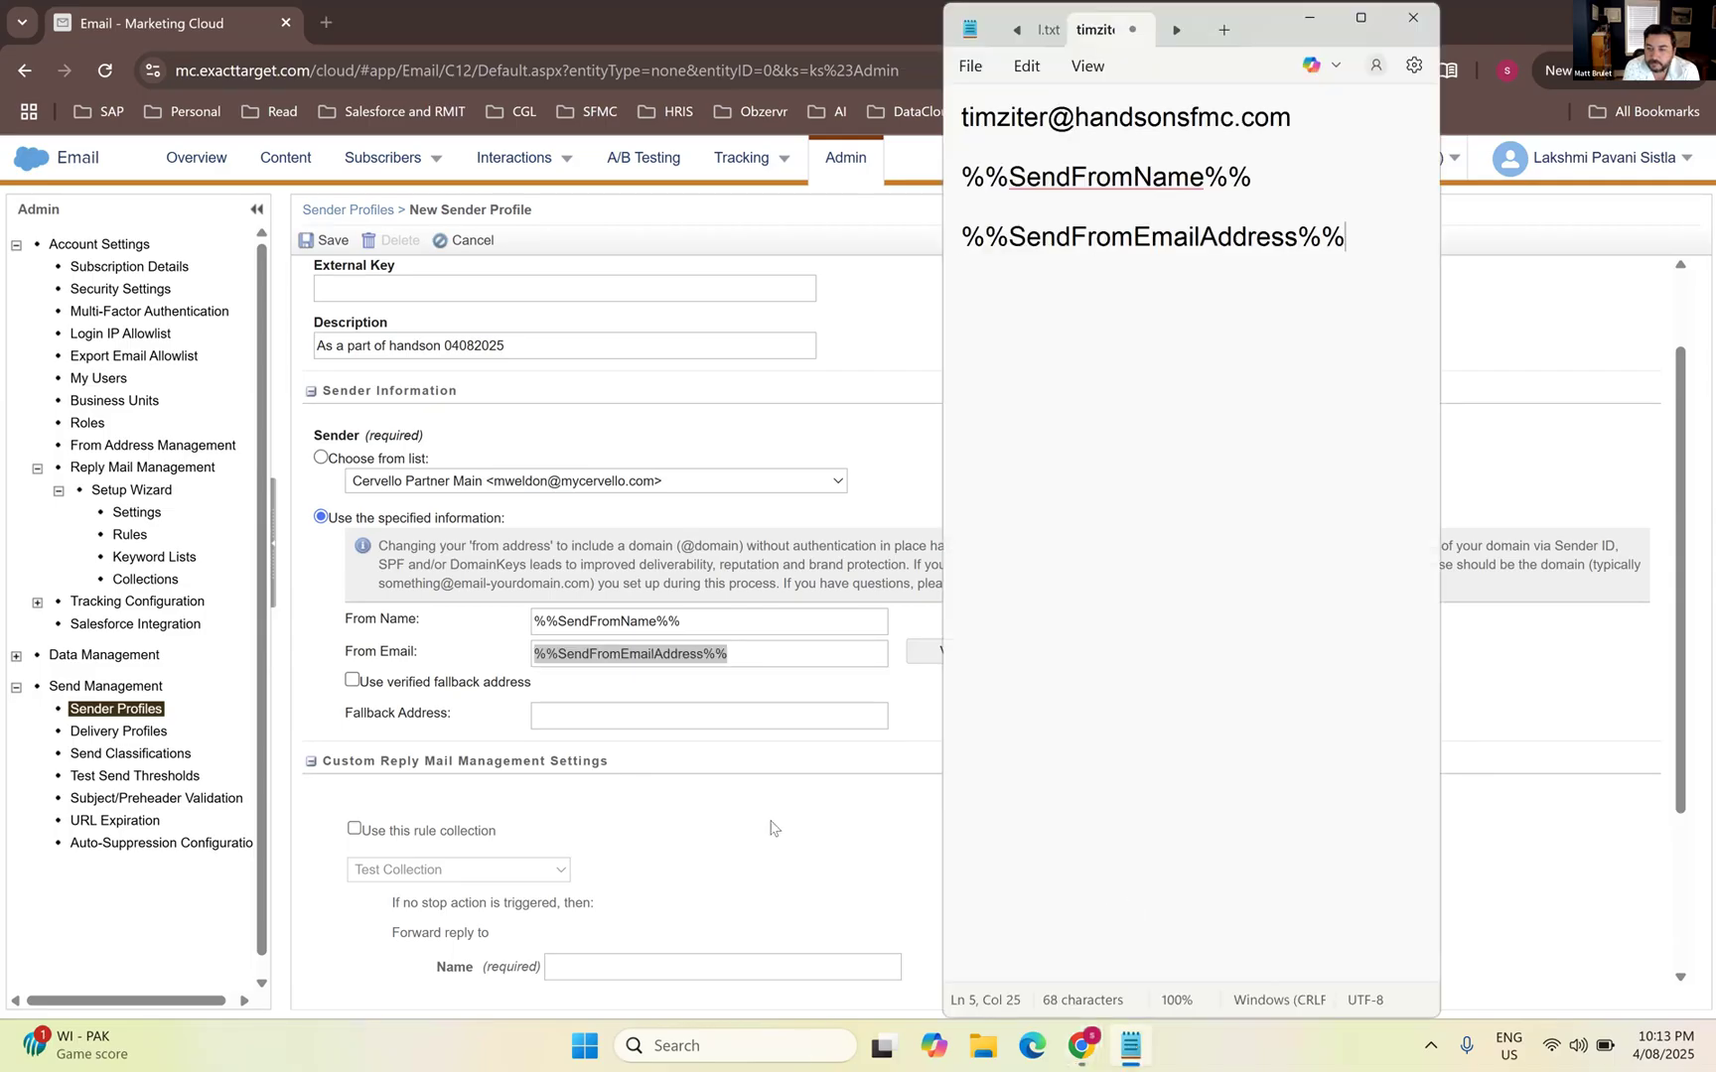
left_click(925, 733)
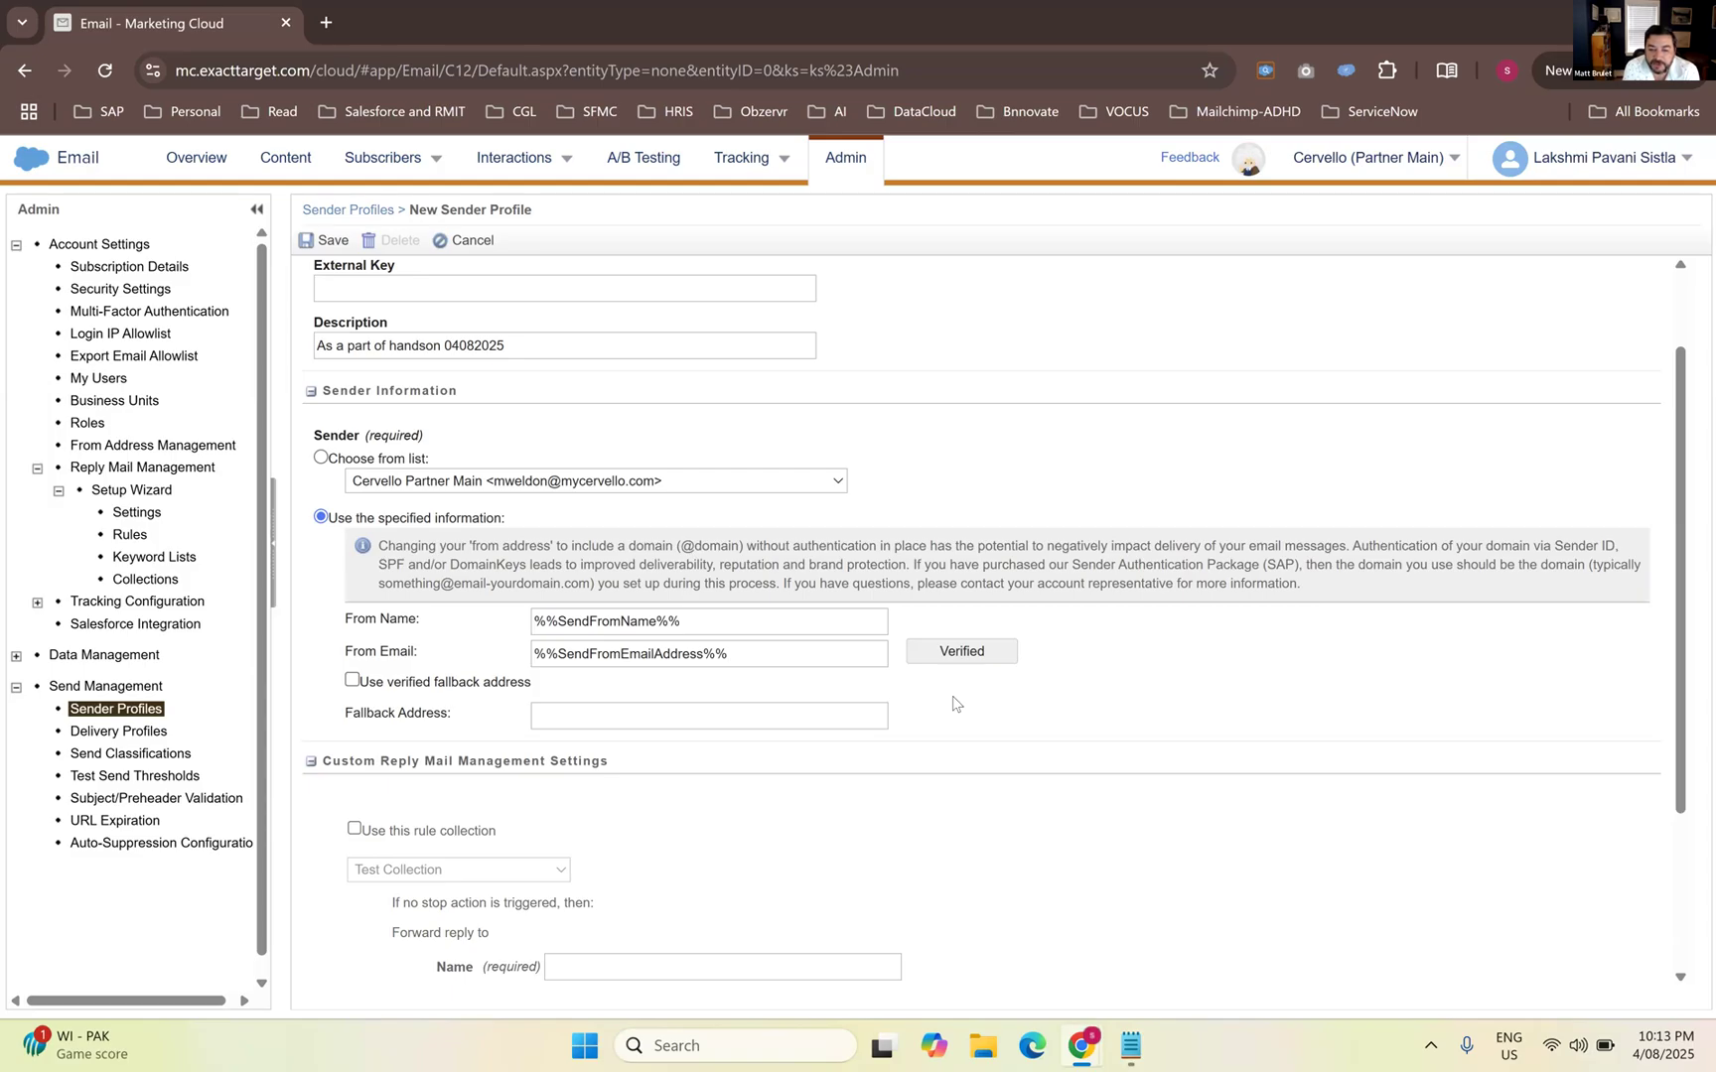
Enable the verified fallback address and enter the verified sender's email as the Fallback Address
left_click(353, 681)
left_click(574, 722)
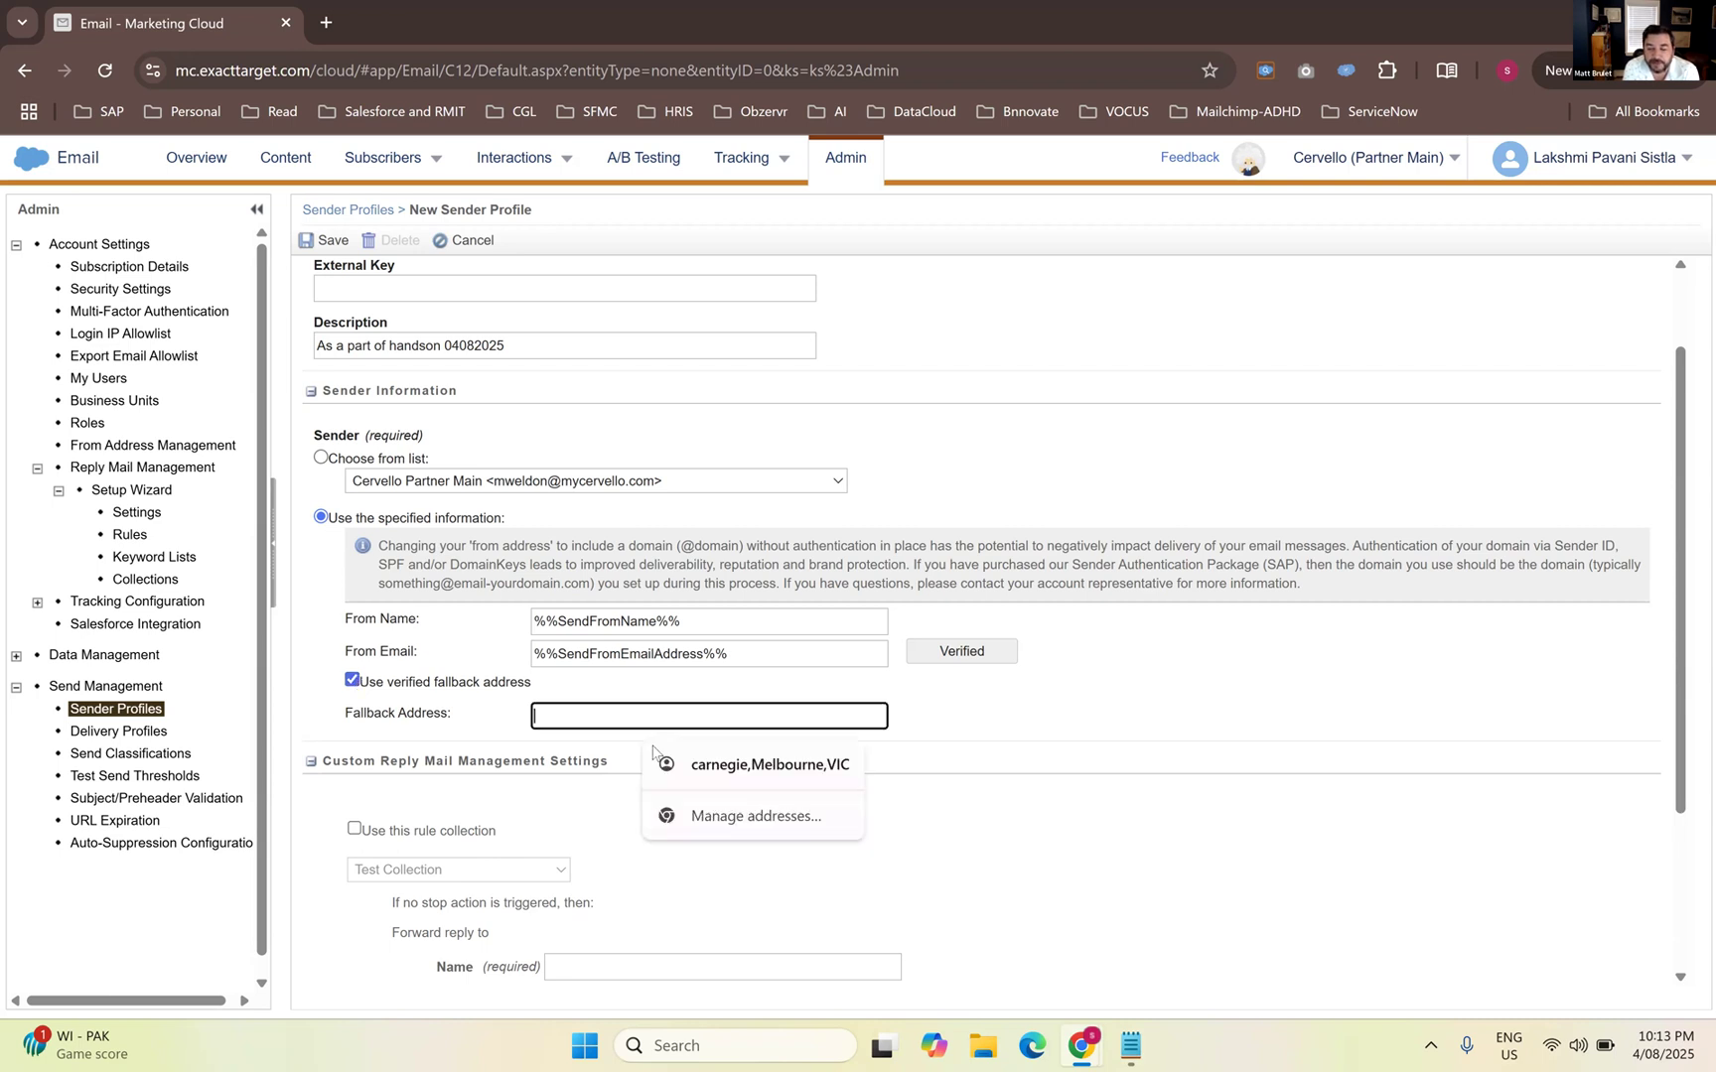
left_click(1129, 1047)
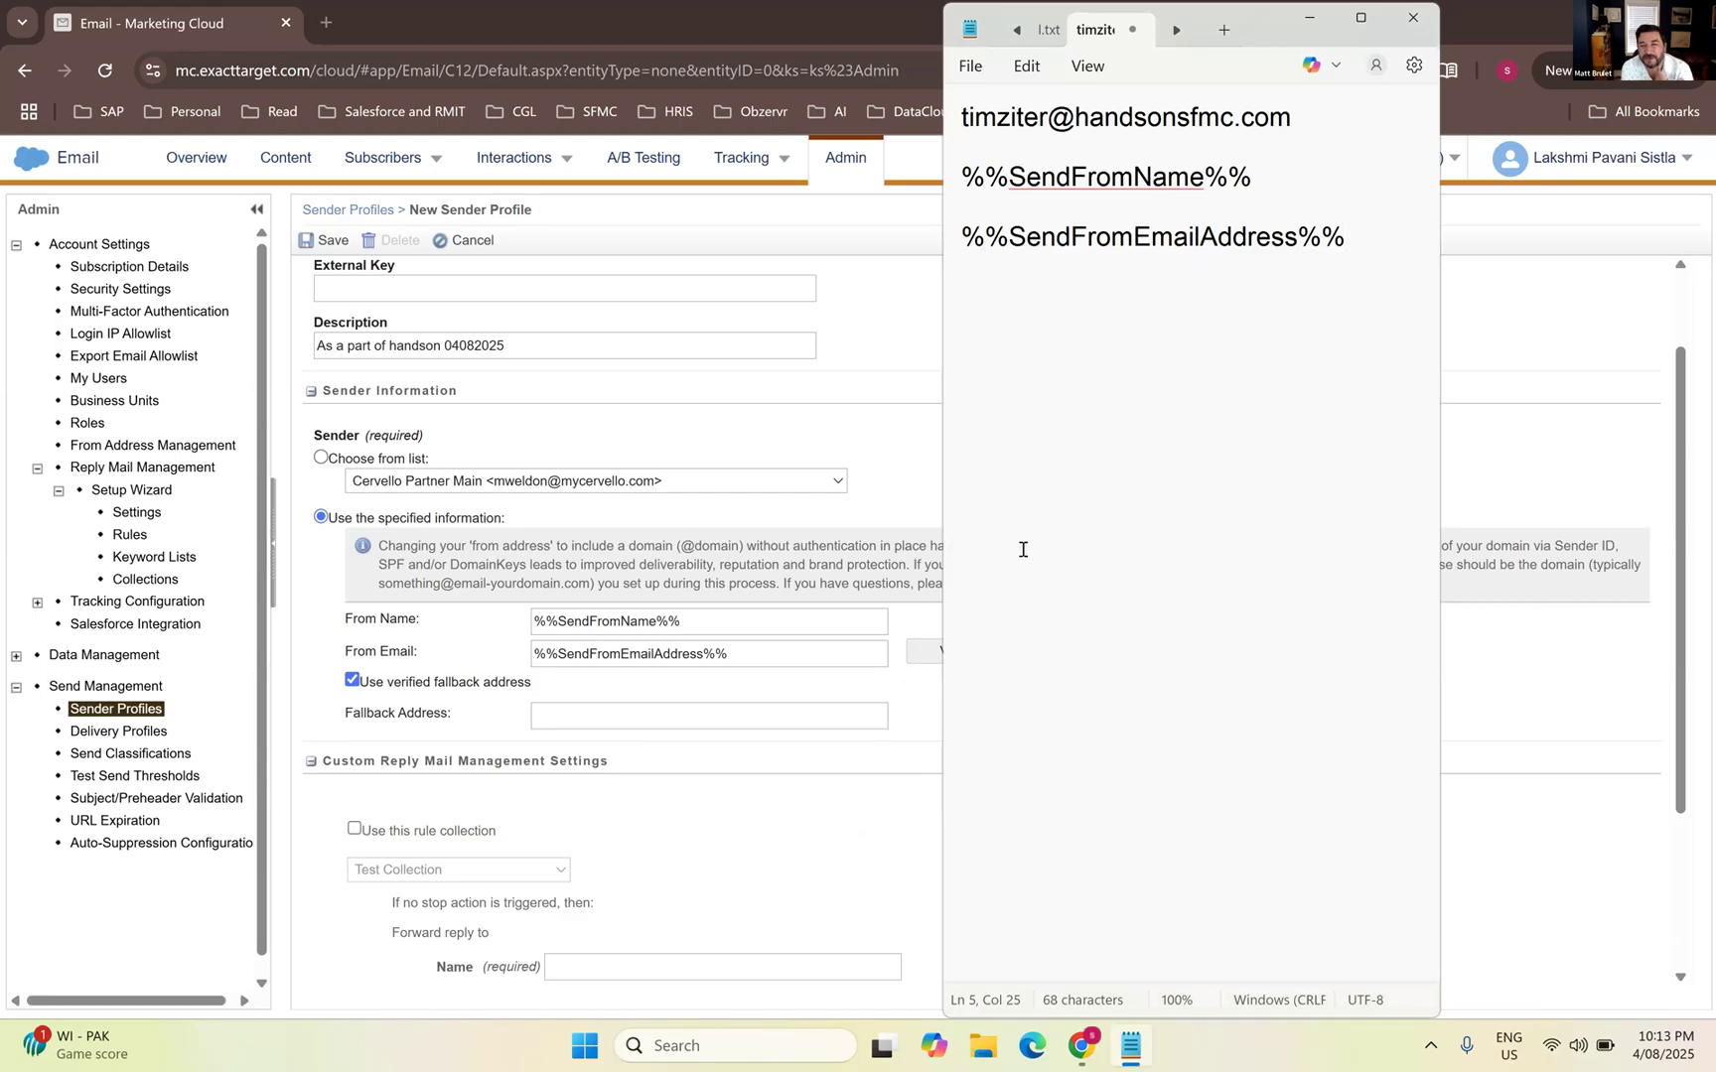
left_click(863, 793)
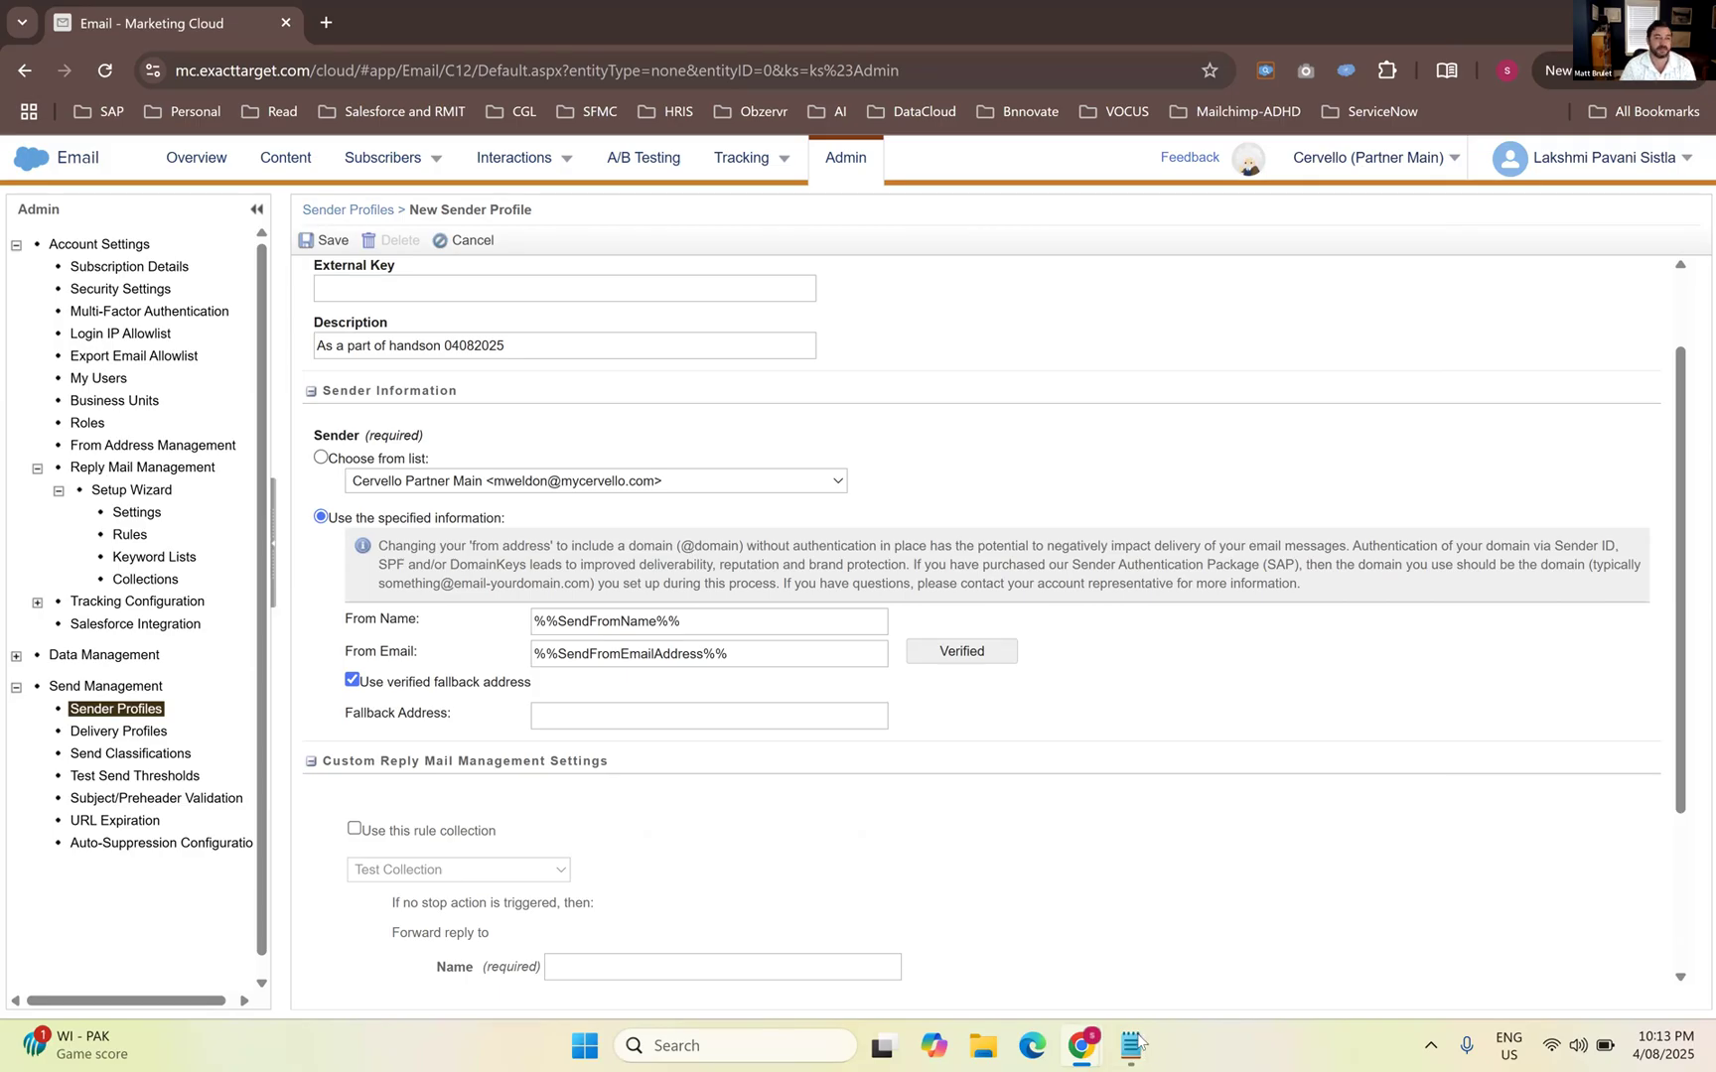
mouse_move(1144, 1039)
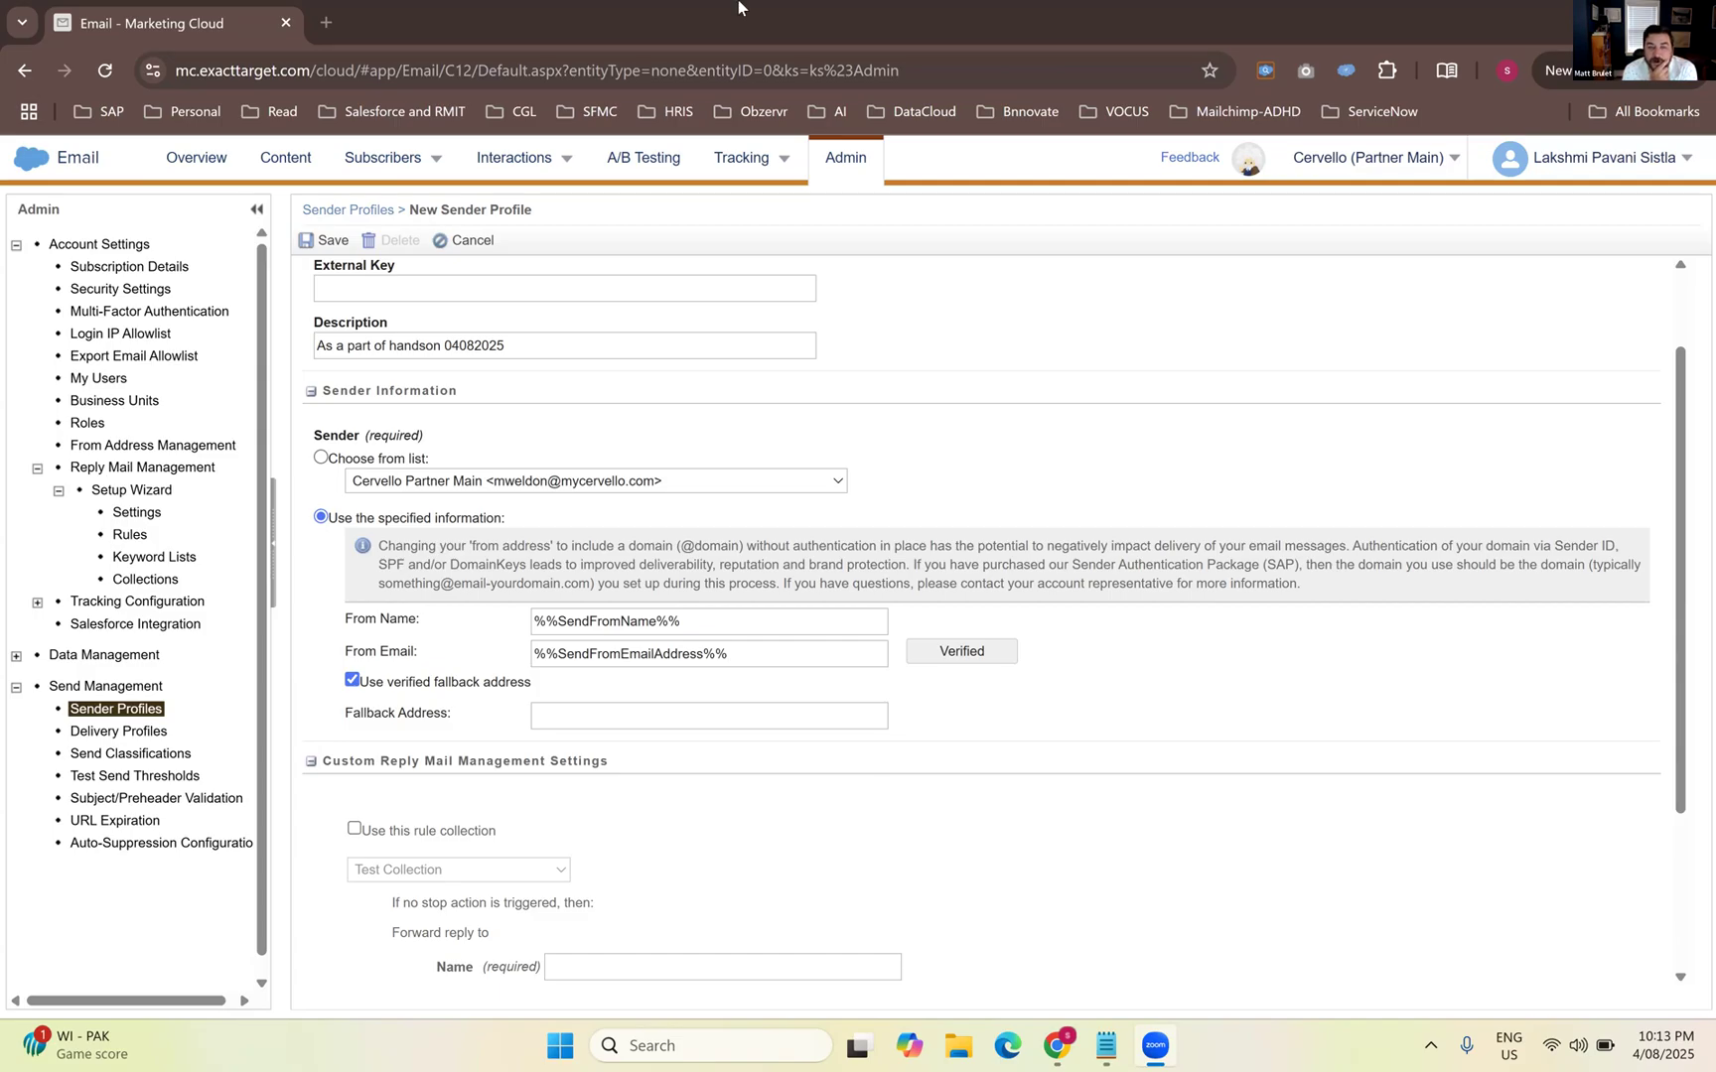
left_click(701, 712)
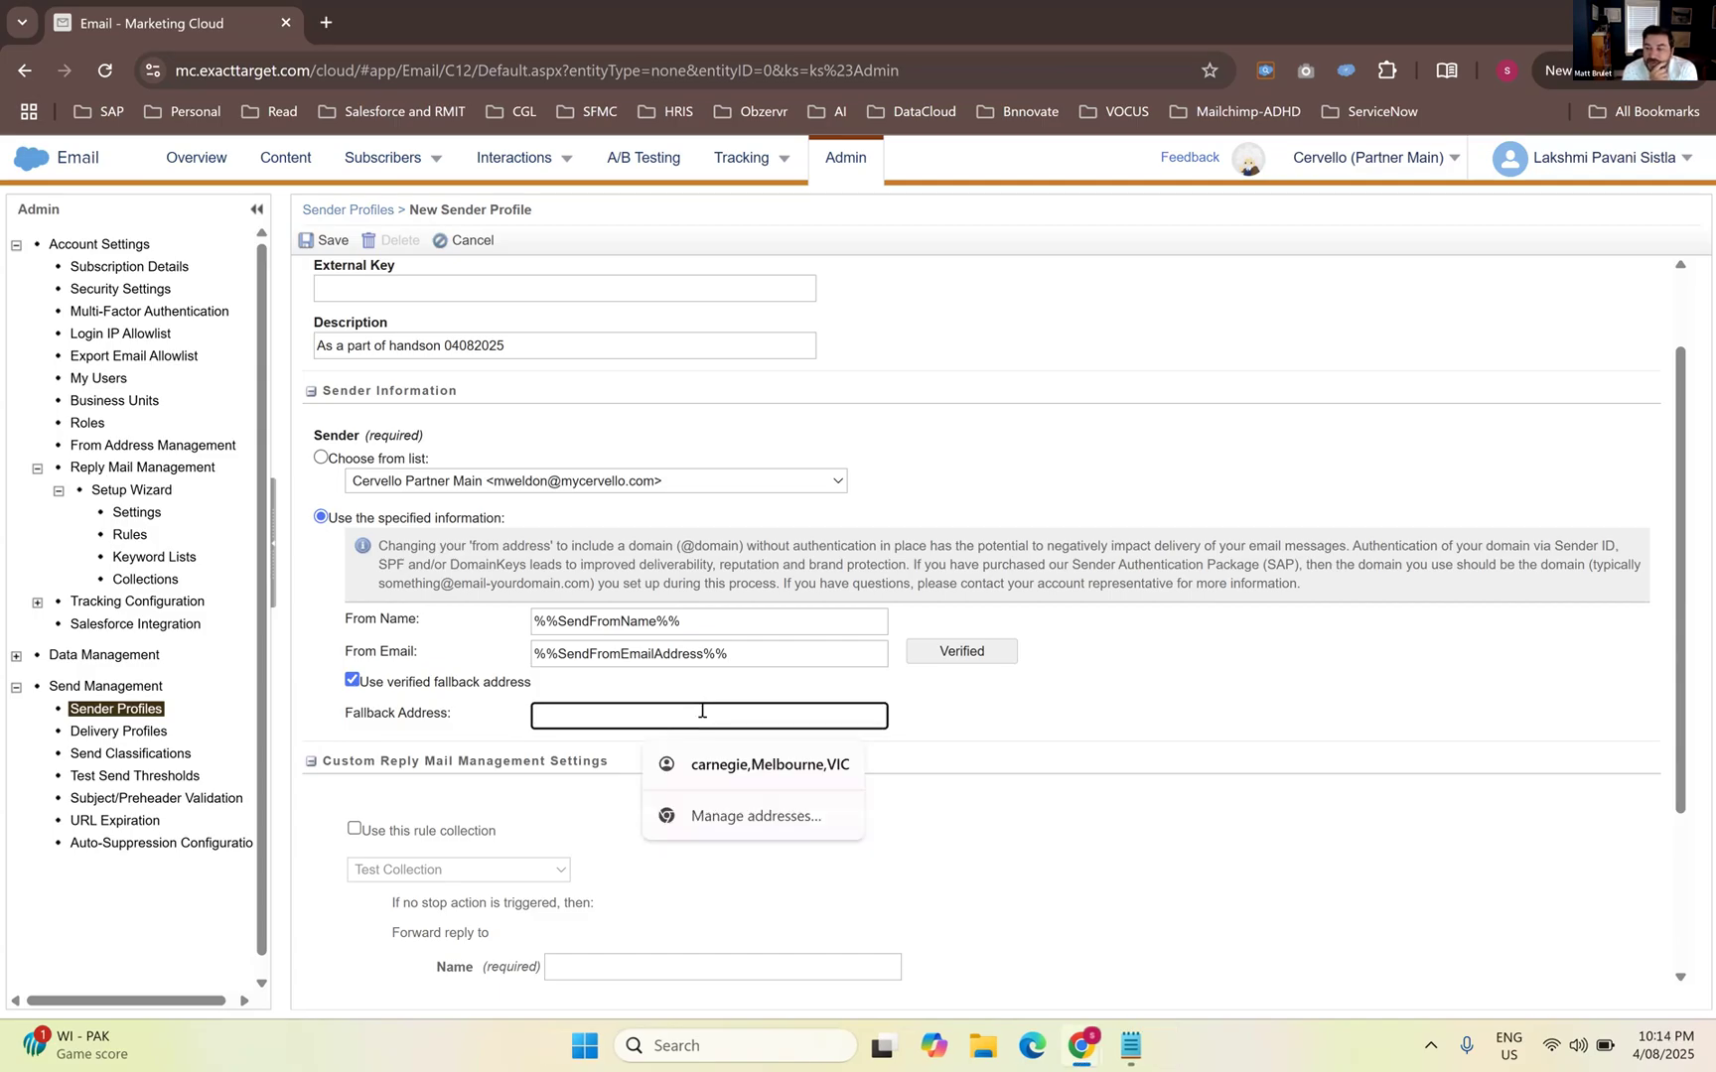
key("ctrl+v")
left_click(962, 718)
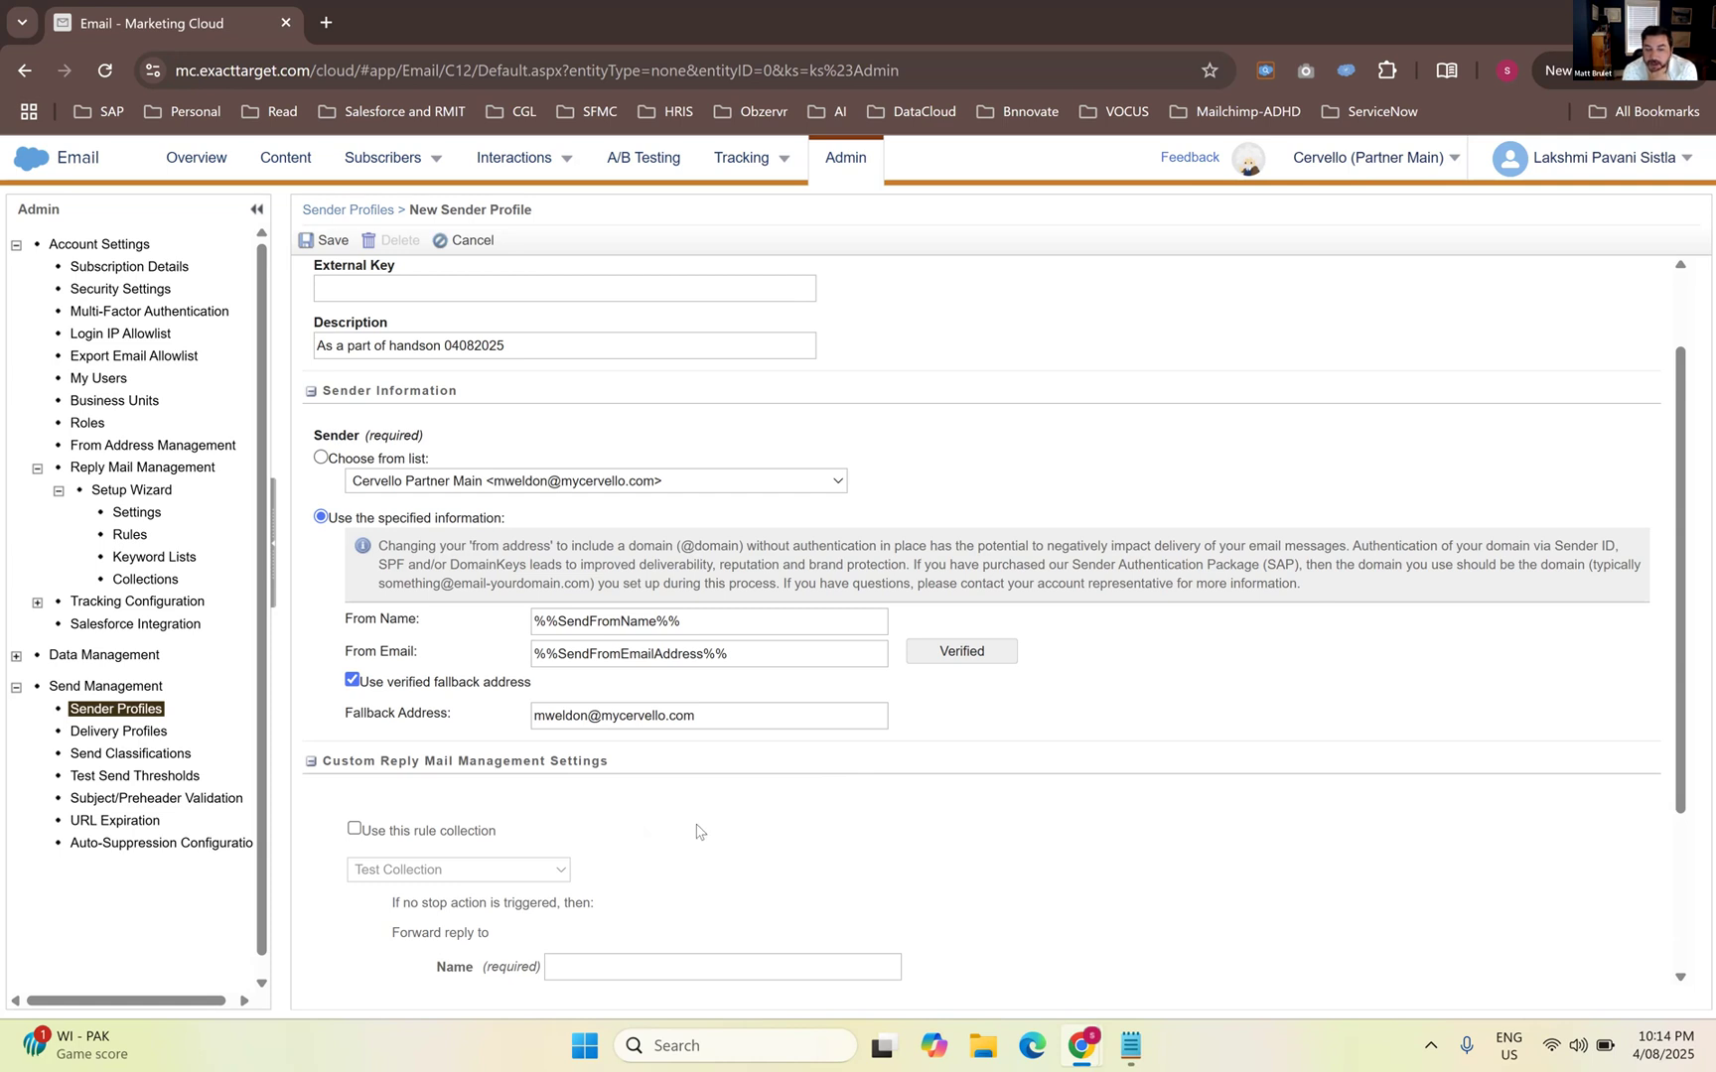
Check the DynamicSenderDE profile's sender information and custom reply mail settings, and save the profile
scroll(695, 831, "up", 1)
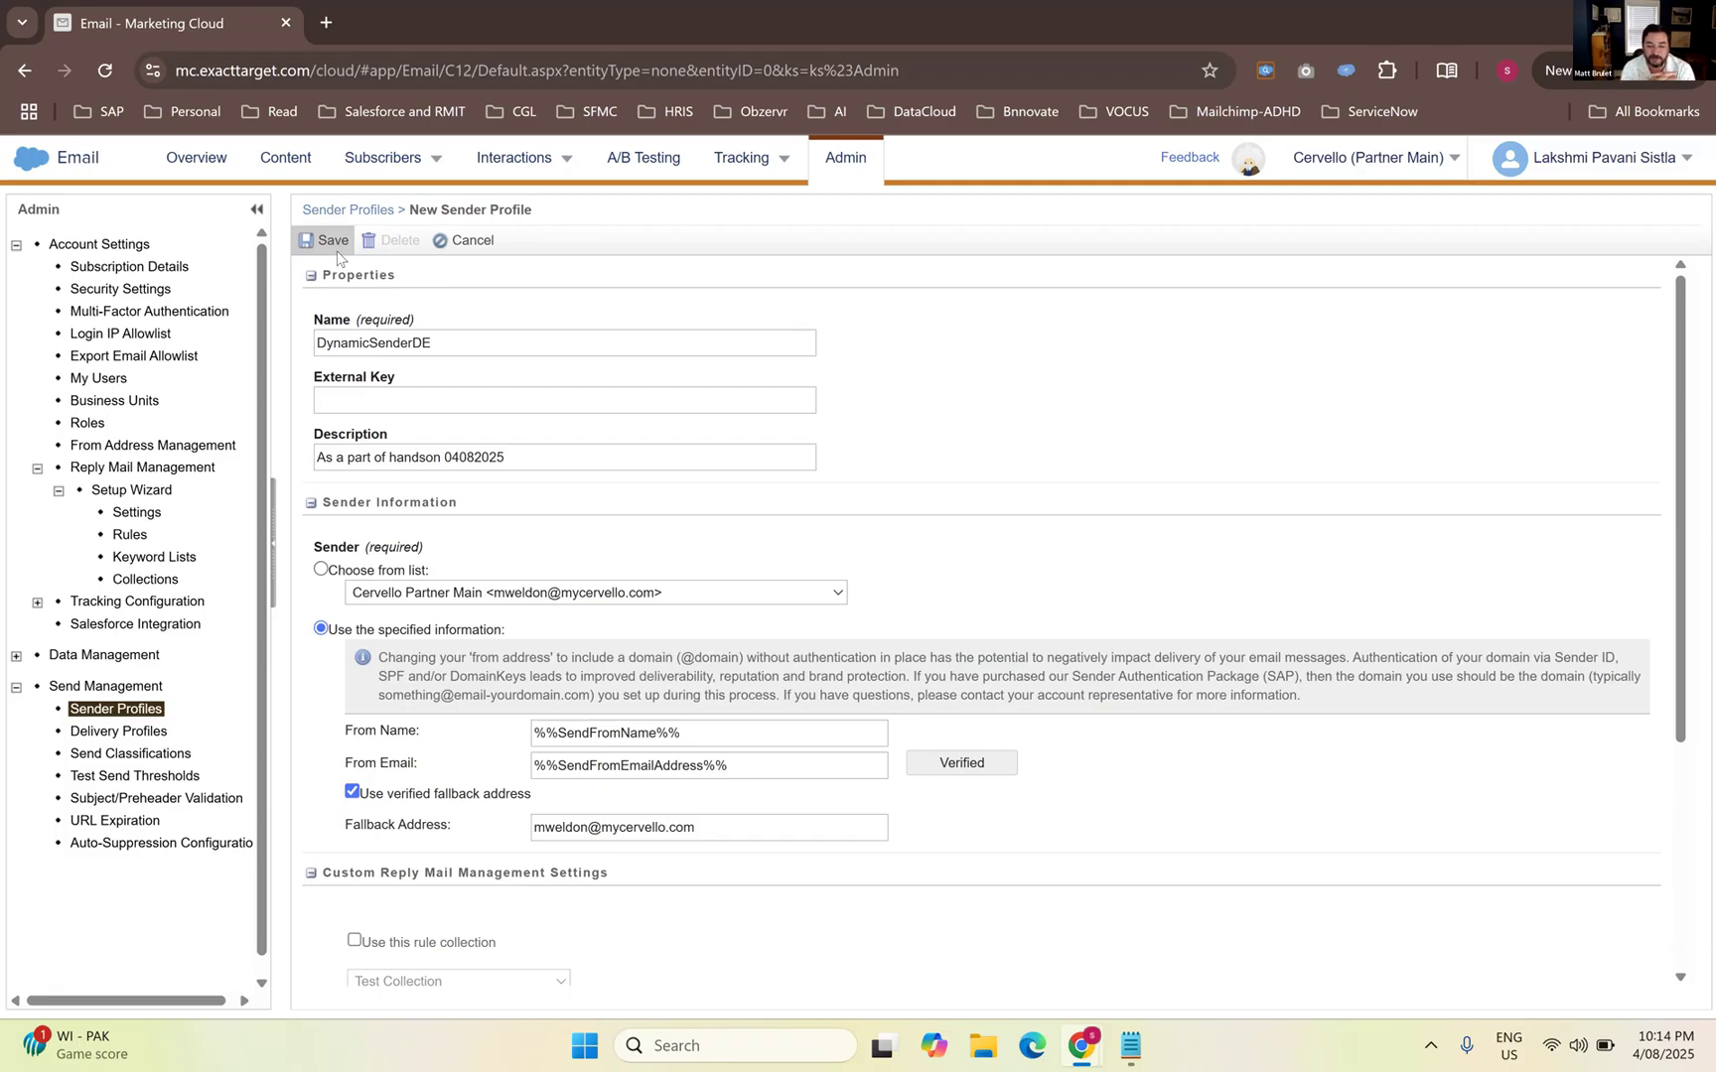
scroll(711, 596, "down", 4)
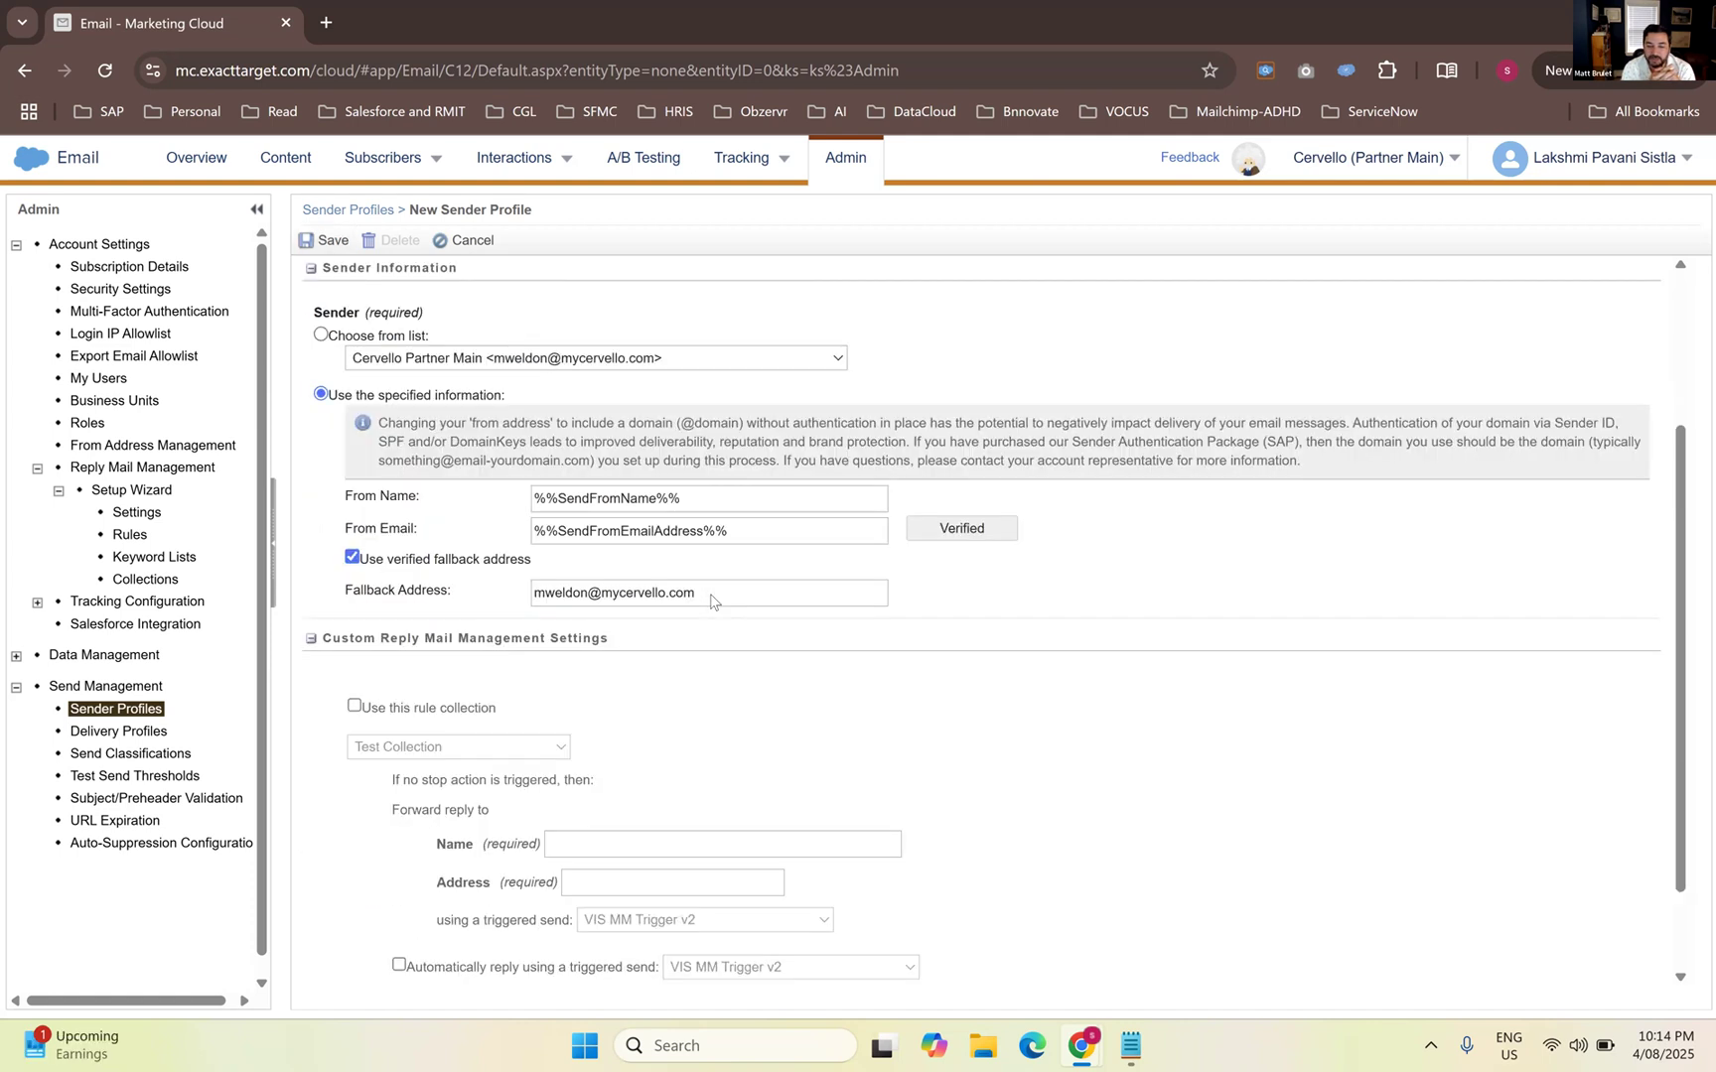
scroll(496, 552, "down", 1)
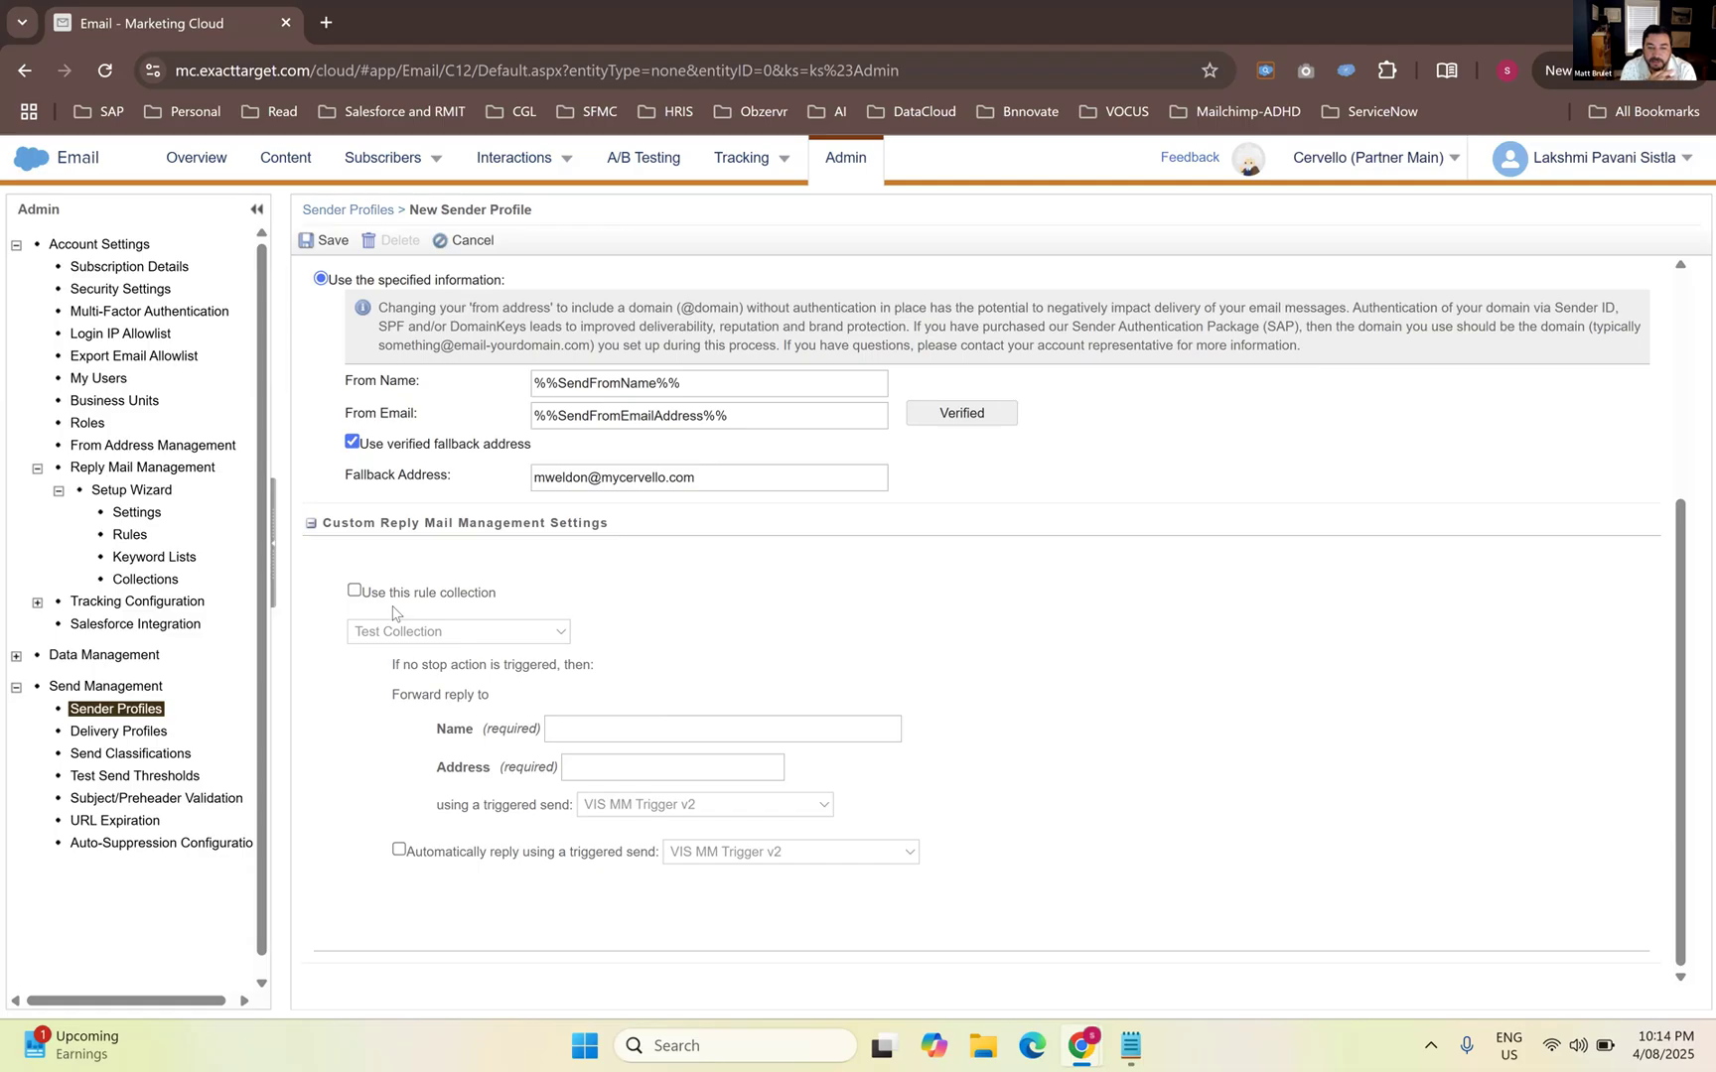
scroll(356, 338, "up", 4)
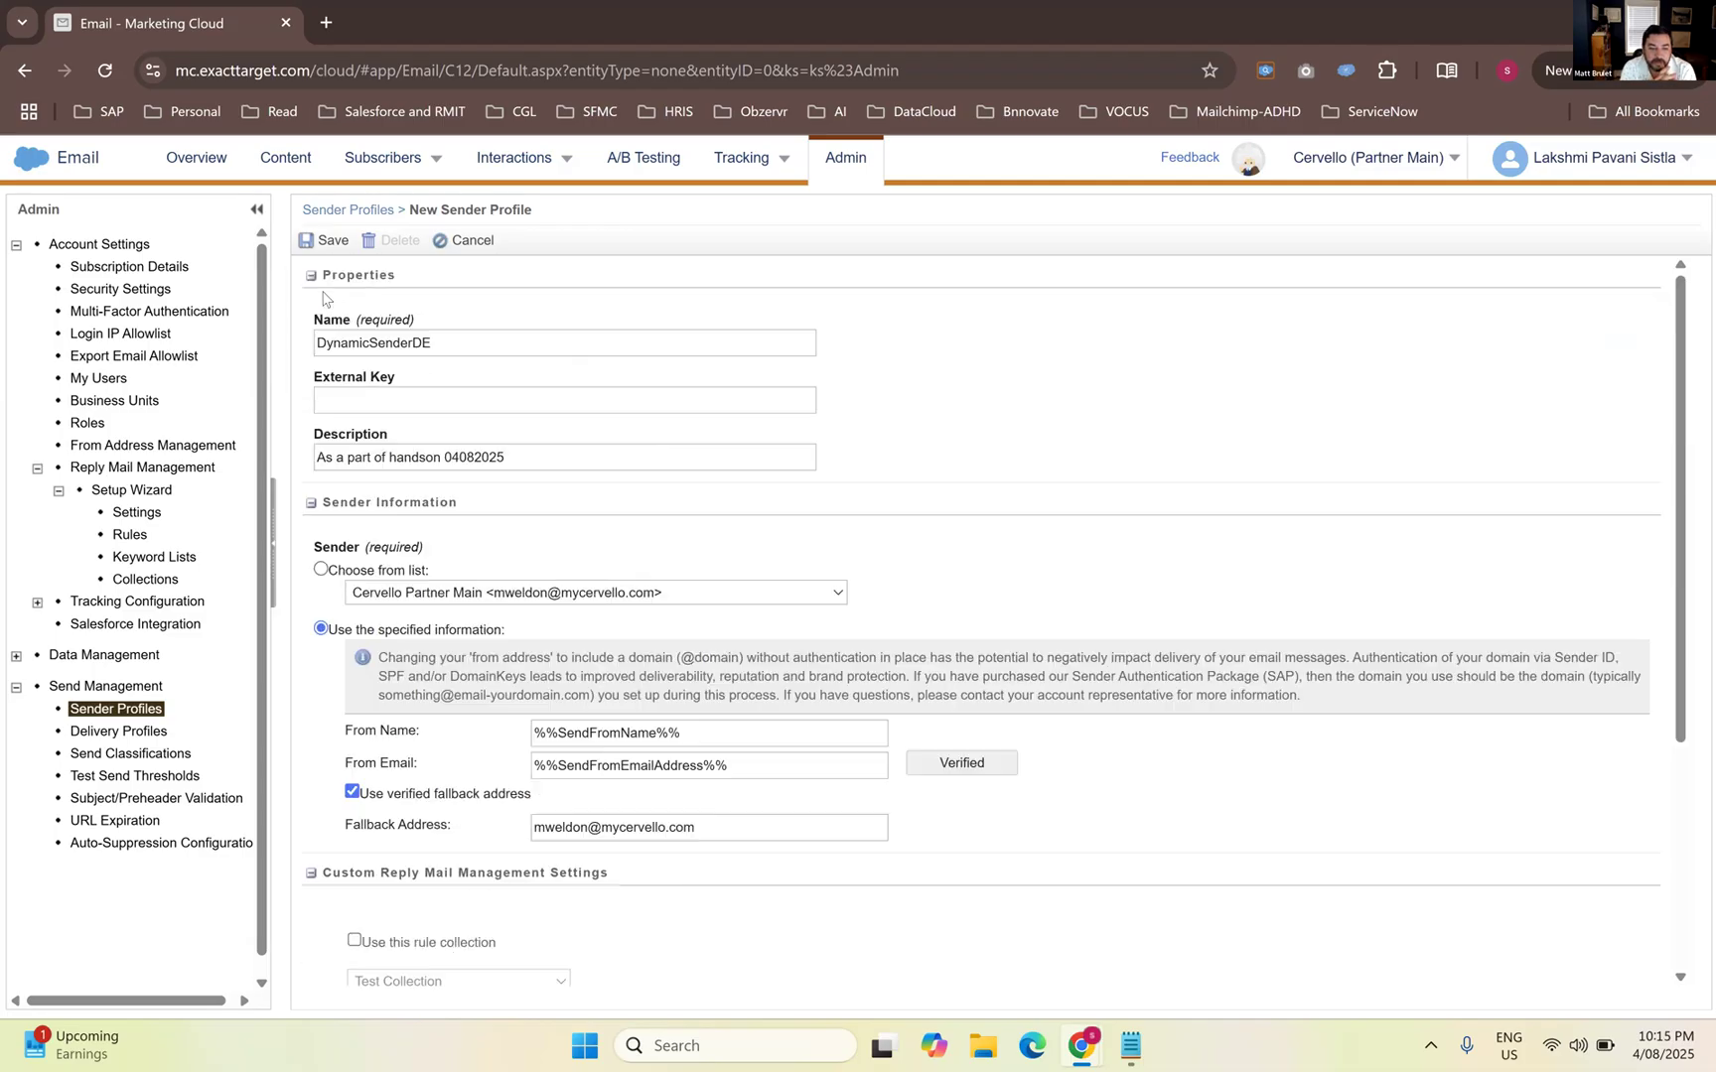
left_click(323, 241)
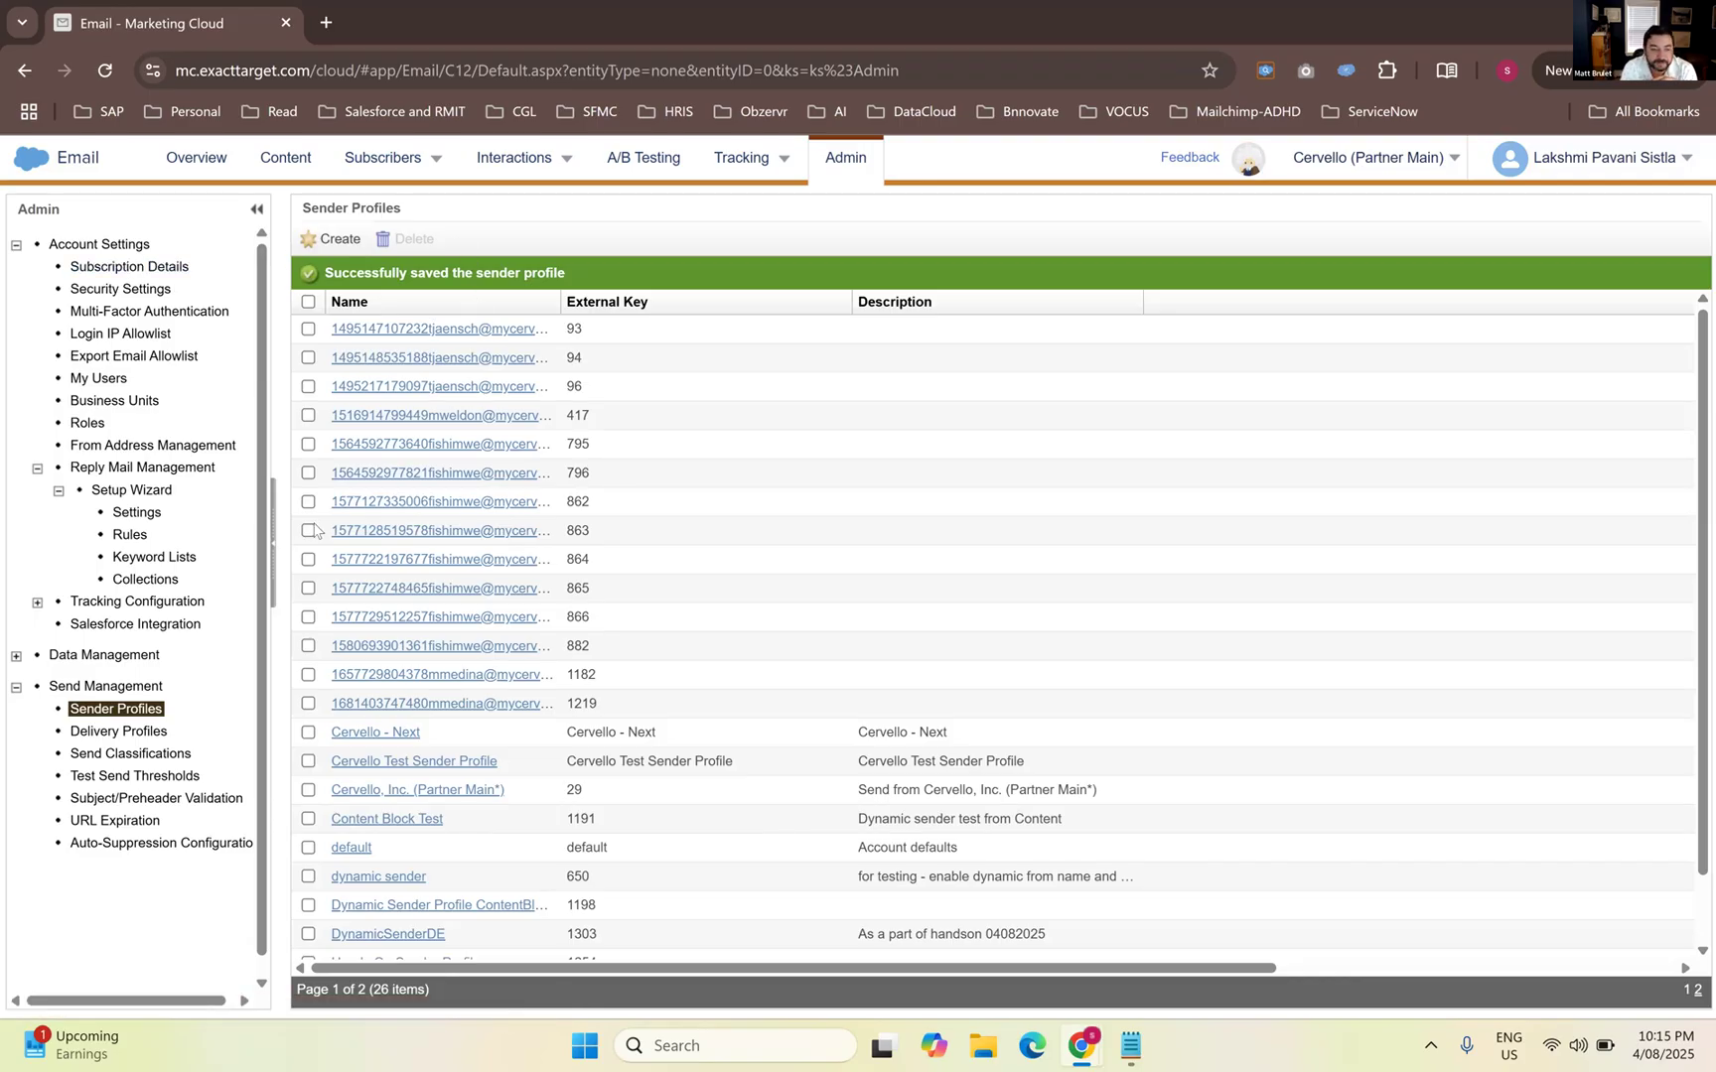
Duplicate the Email browser tab and open Marketing Cloud Setup in the copy
left_click(1593, 159)
right_click(147, 23)
left_click(234, 228)
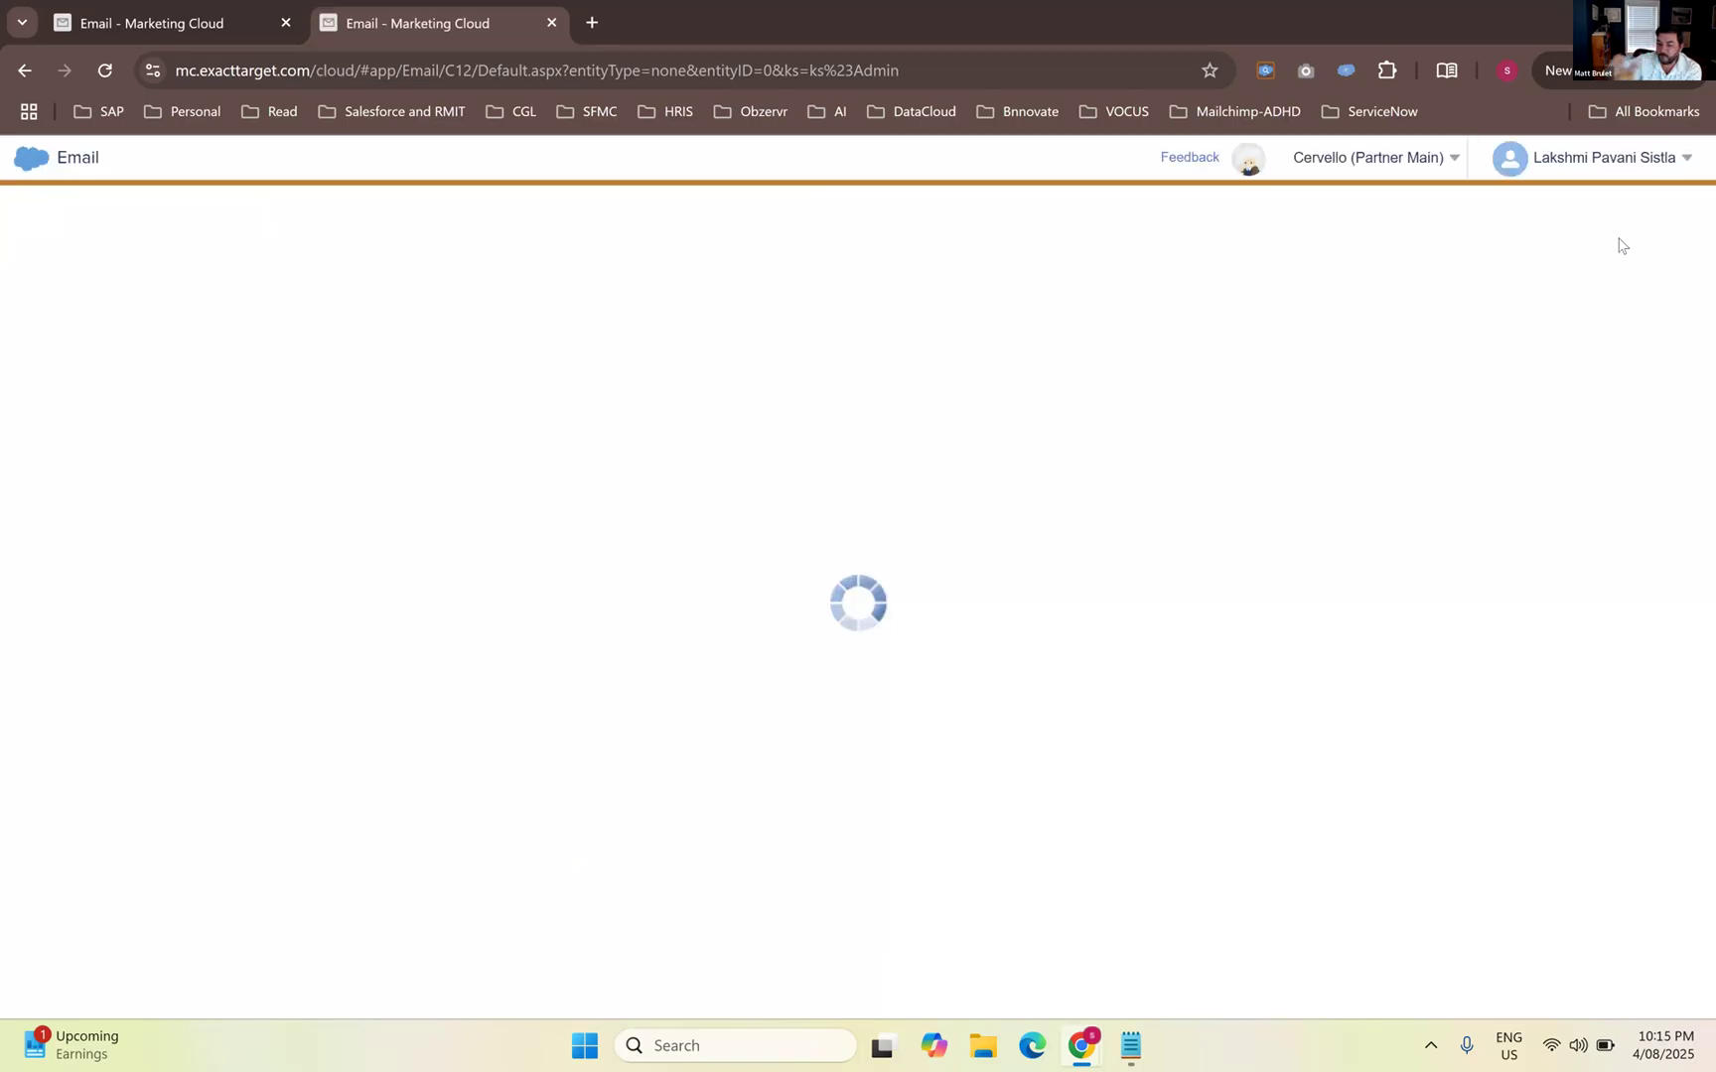
left_click(1619, 159)
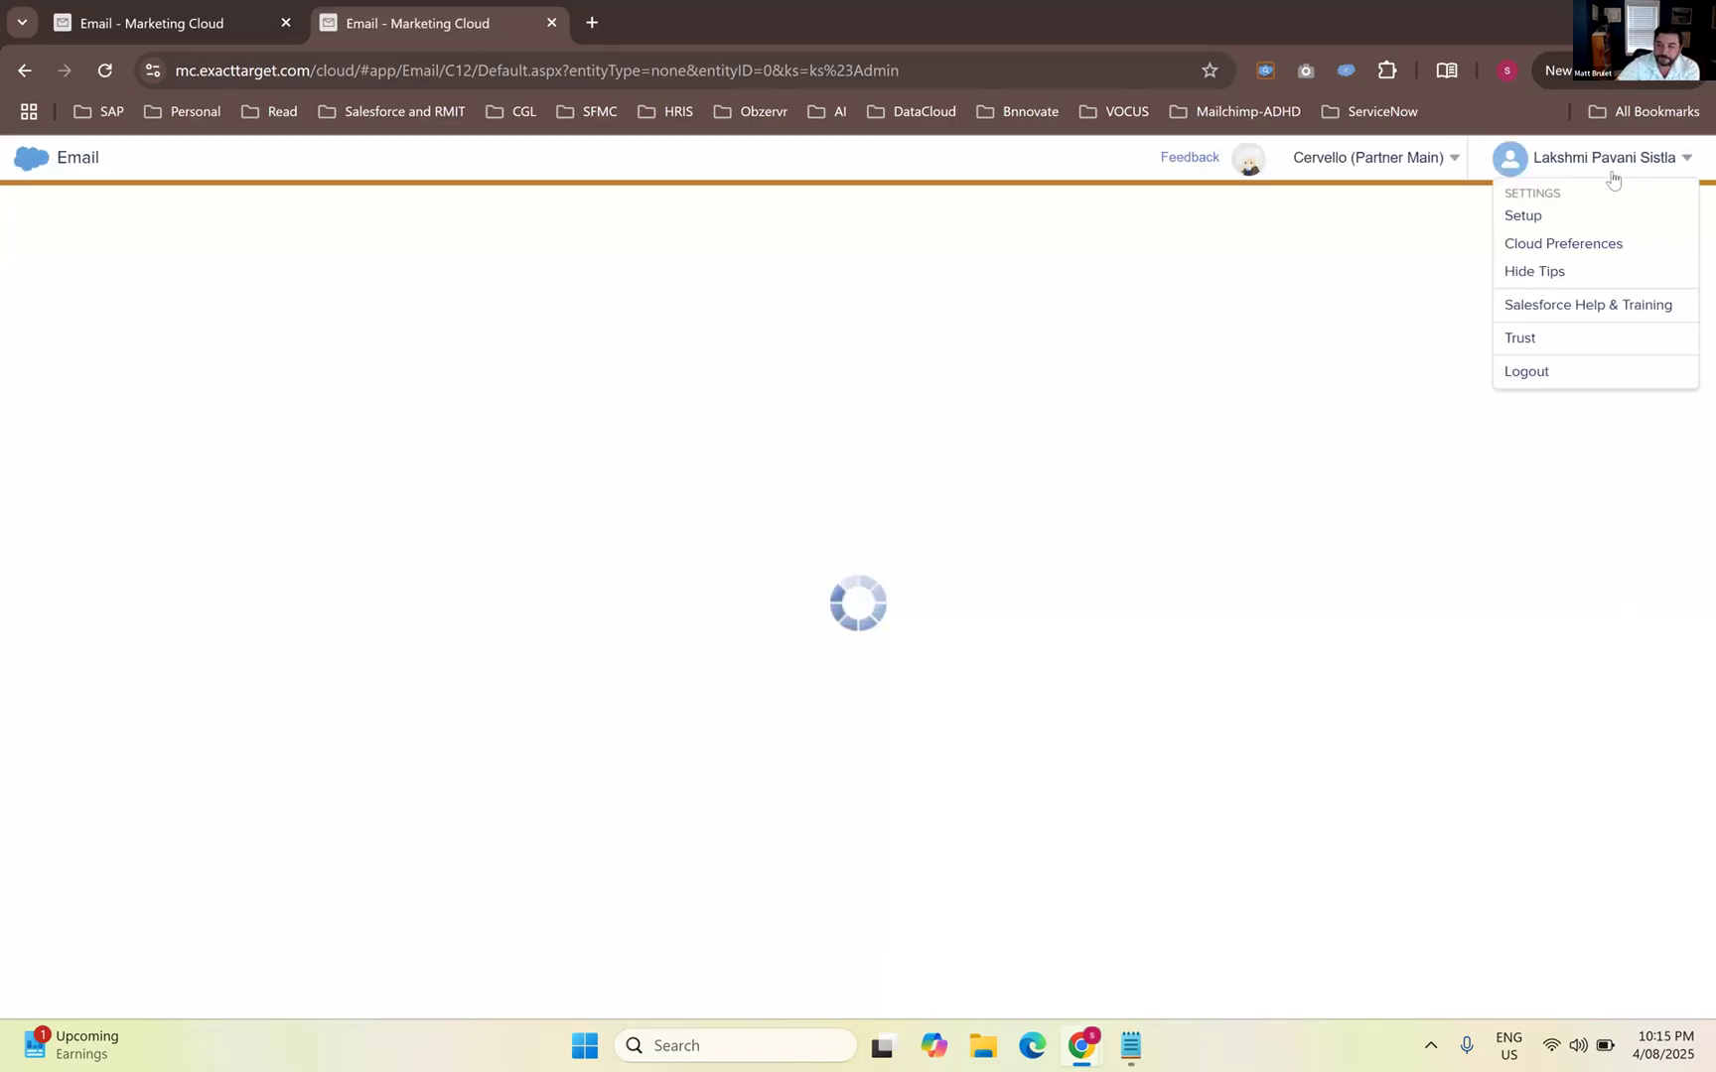
left_click(1524, 215)
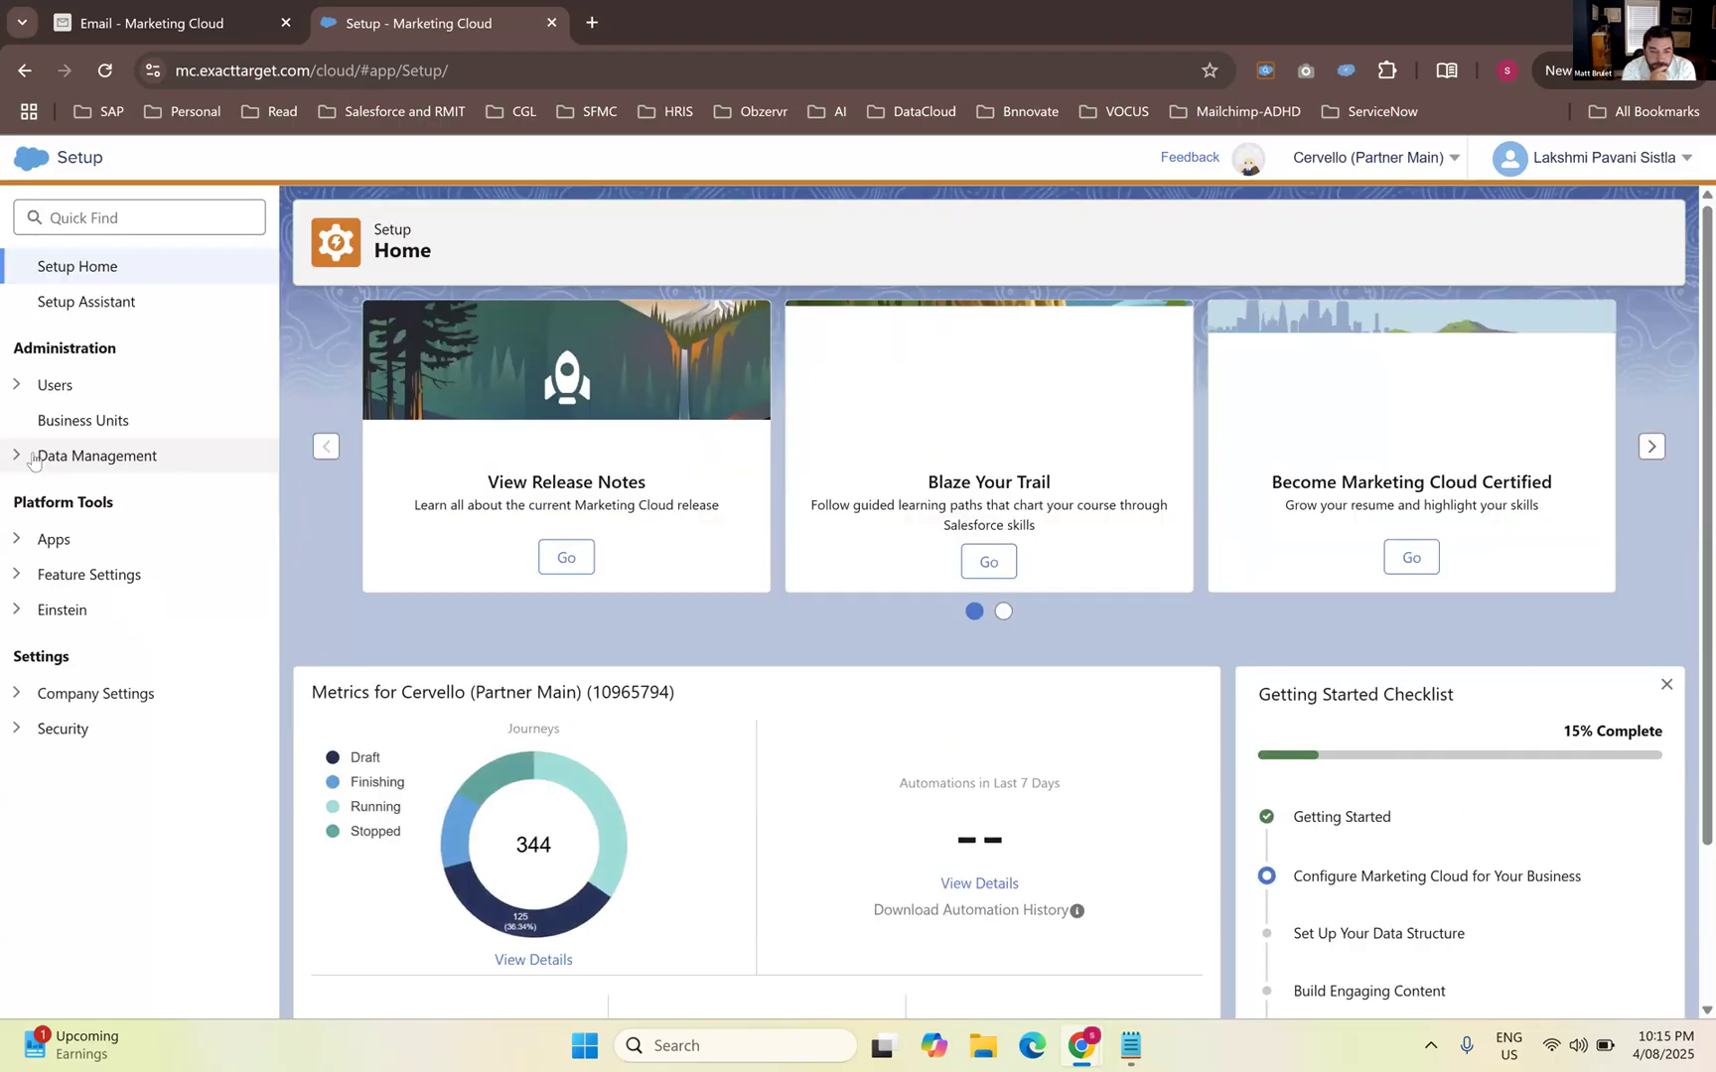
Find Reply Mail Management in the Email Studio feature settings of Setup and view its Rules
left_click(14, 734)
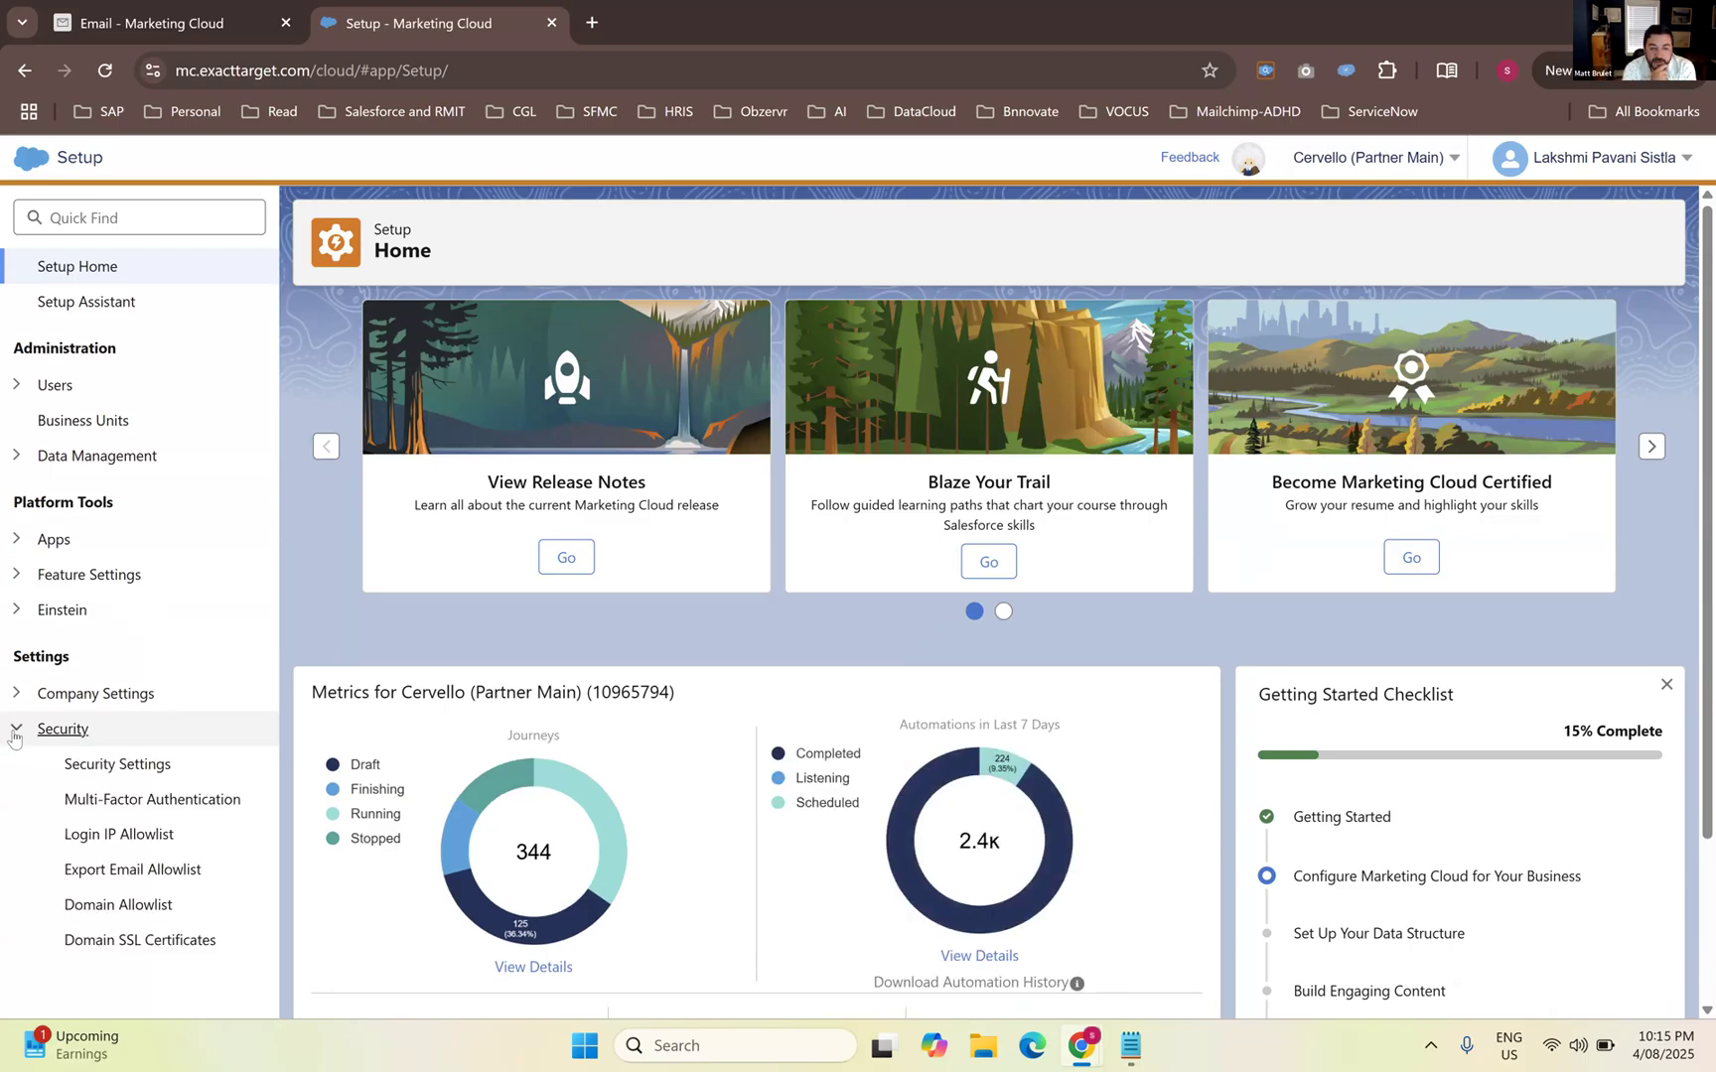
left_click(17, 695)
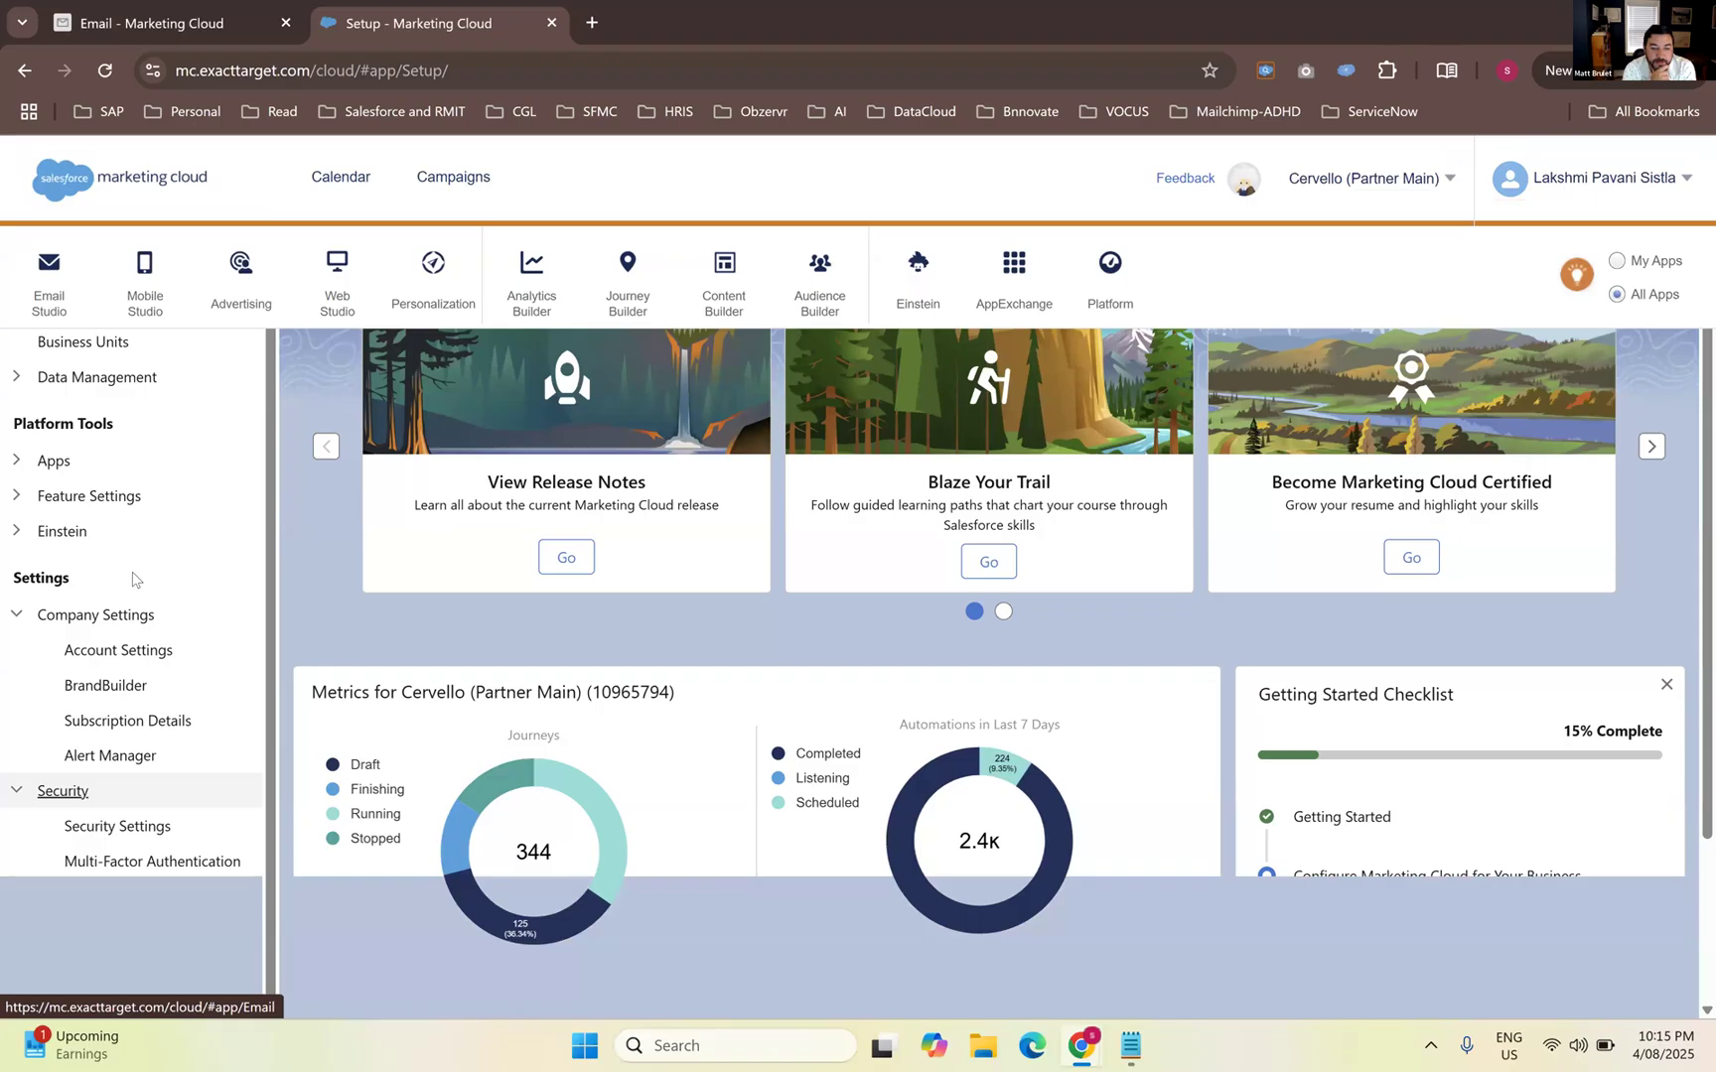
left_click(14, 497)
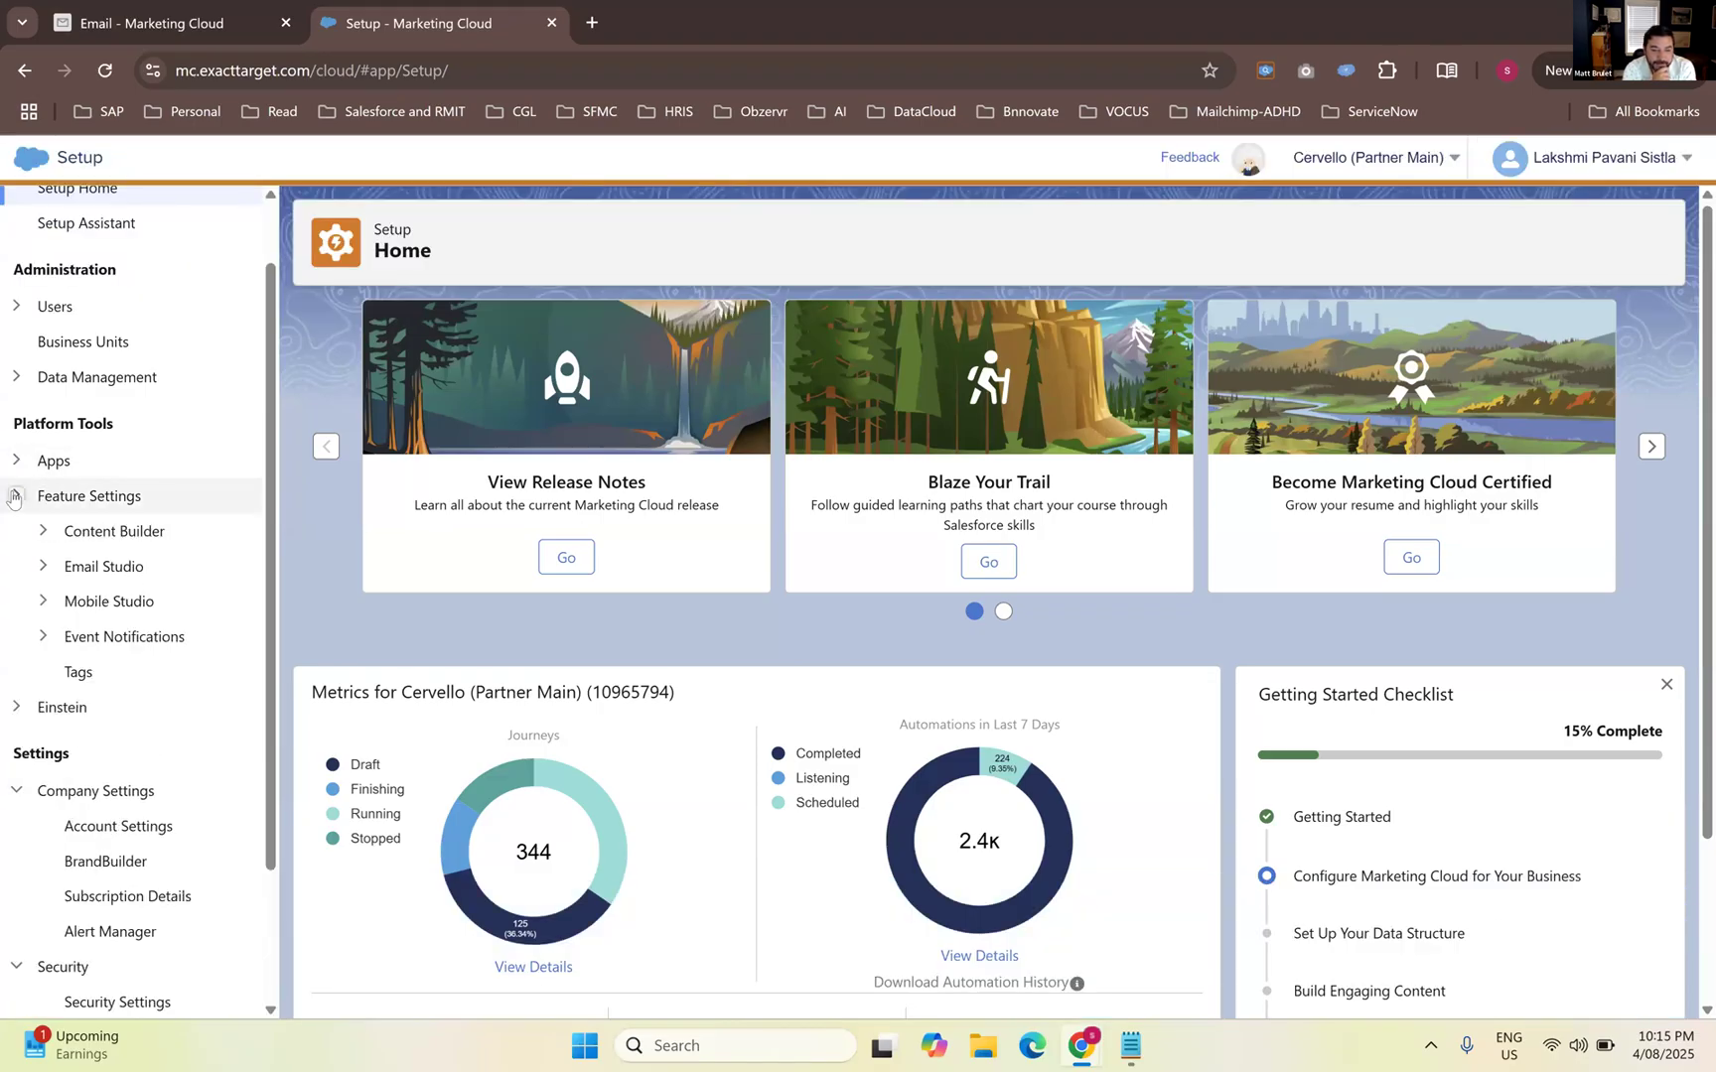
left_click(43, 567)
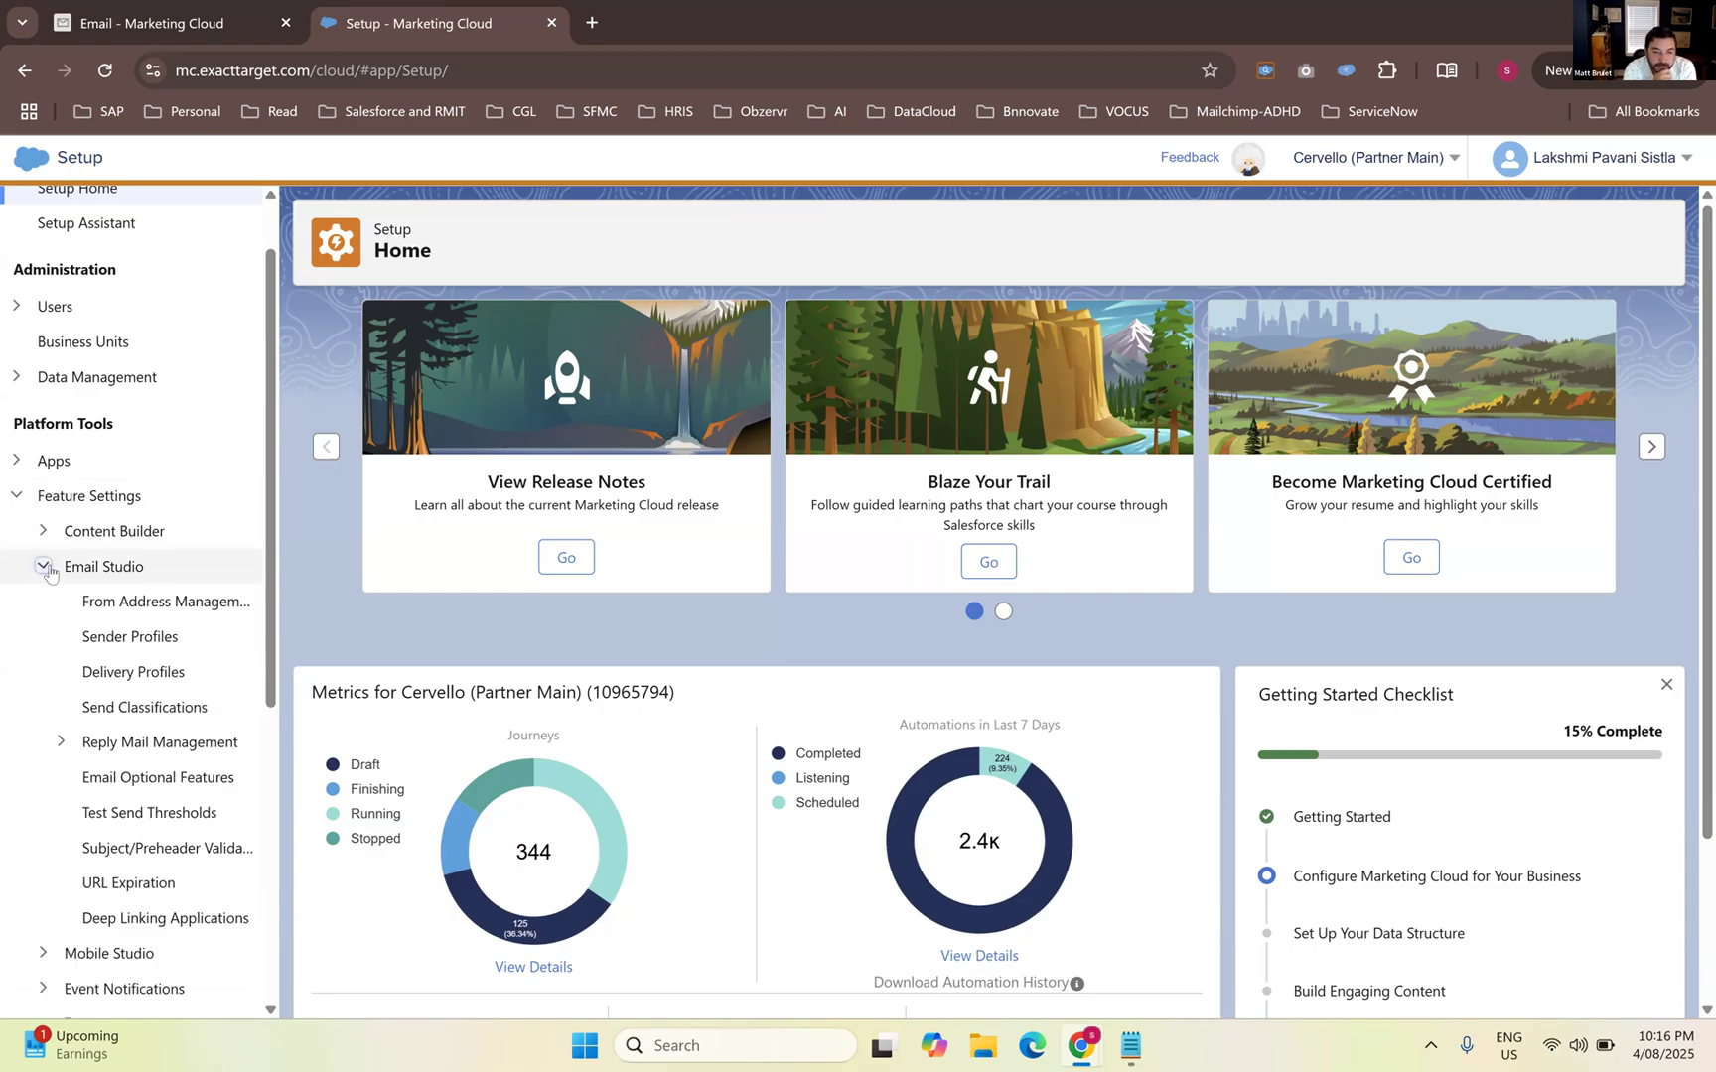
left_click(60, 742)
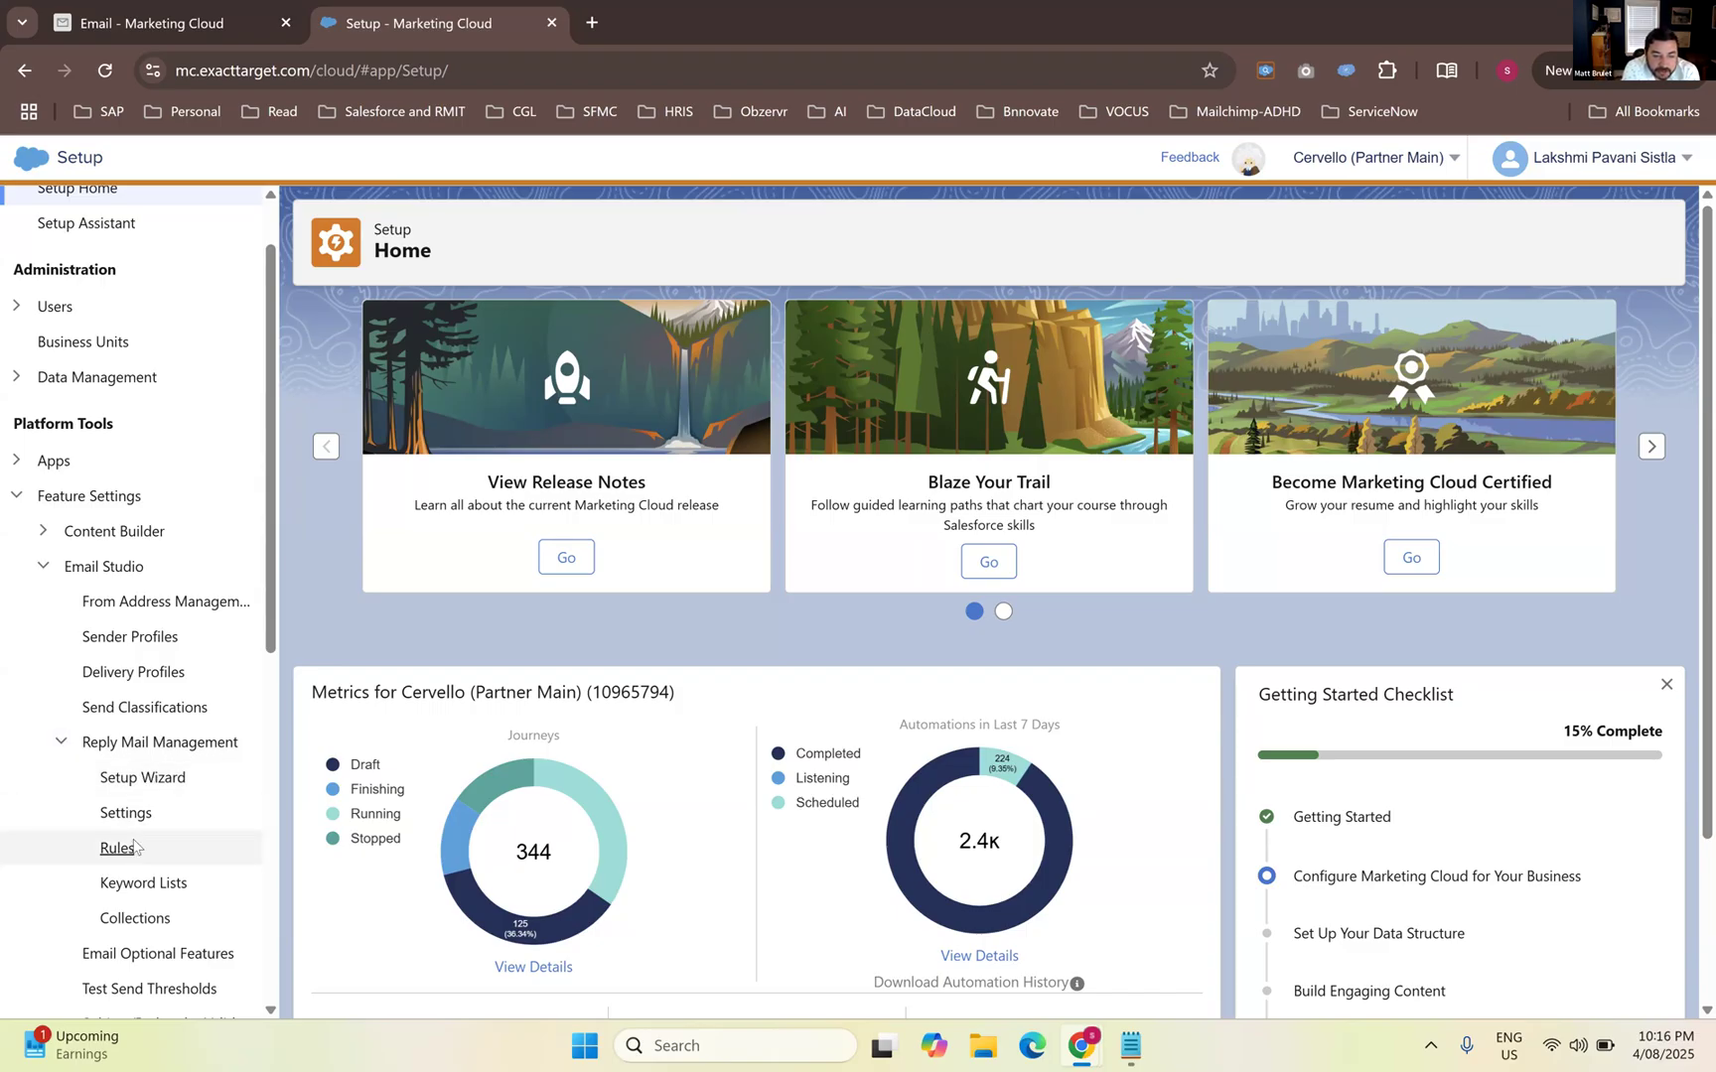
left_click(135, 847)
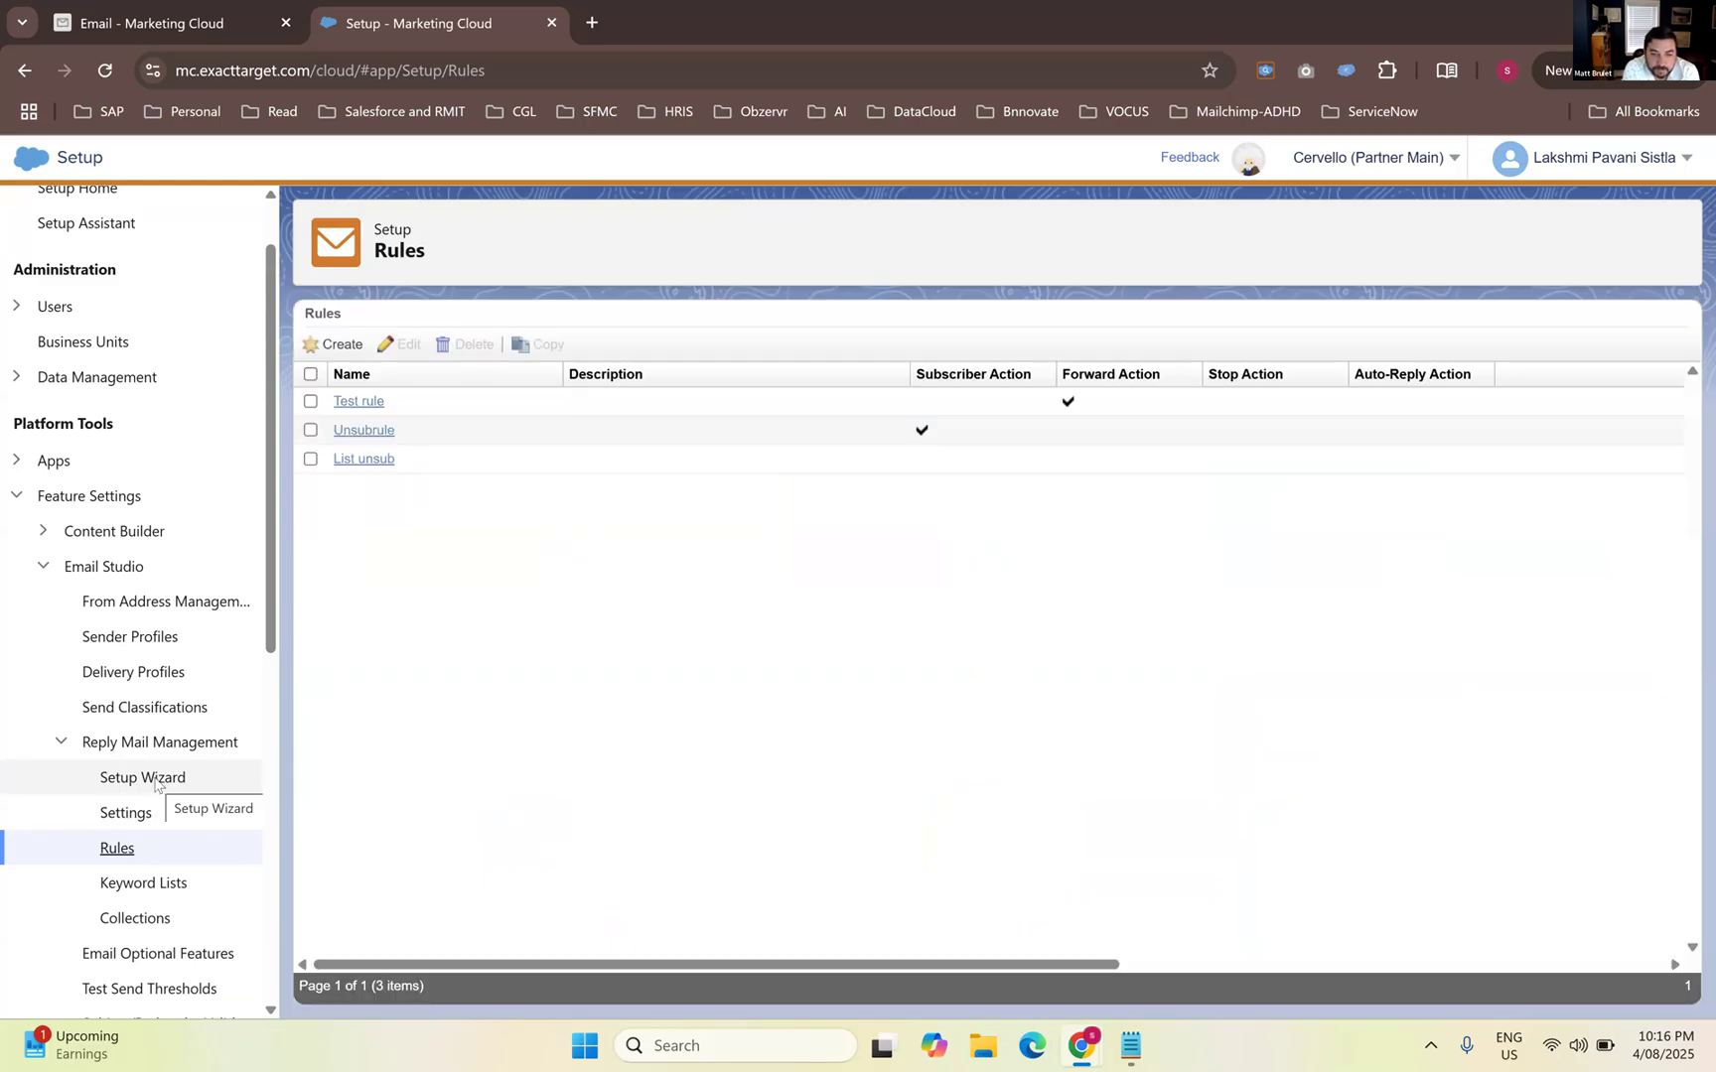
Open the Reply Mail Management Setup Wizard and review the reply address, routing and automated response settings of its first step
left_click(152, 783)
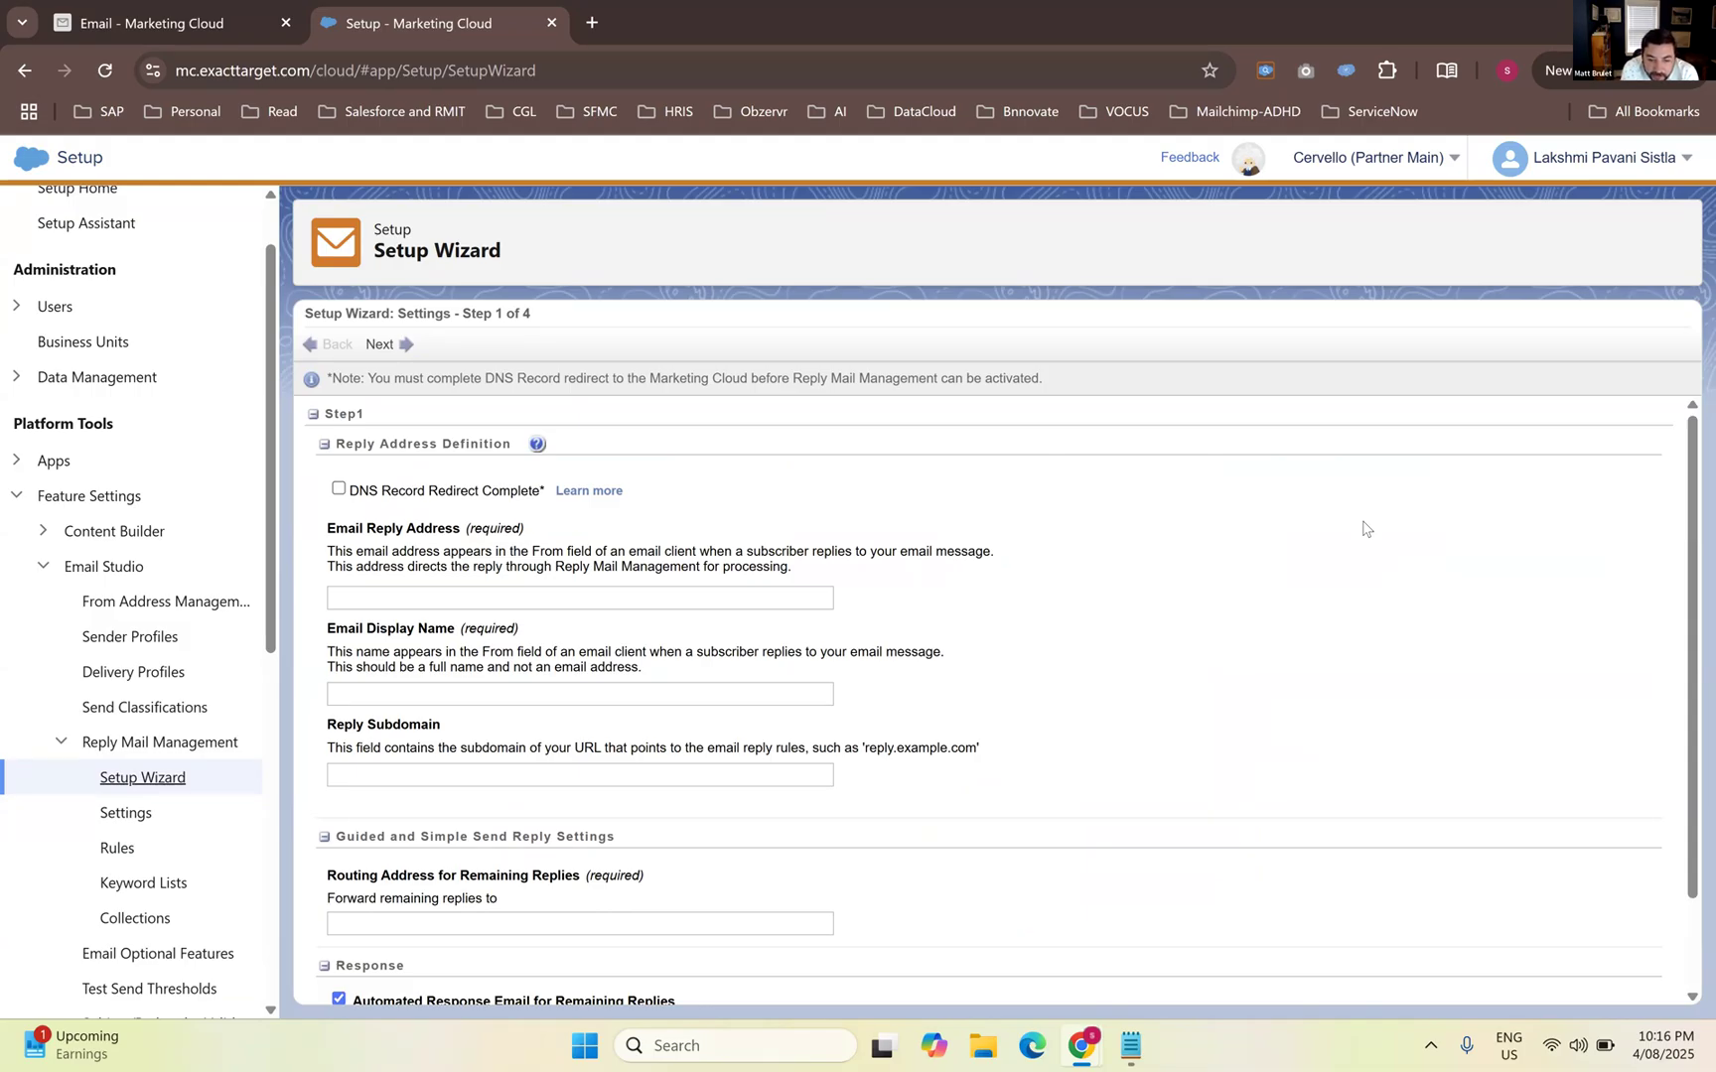
scroll(1363, 529, "down", 1)
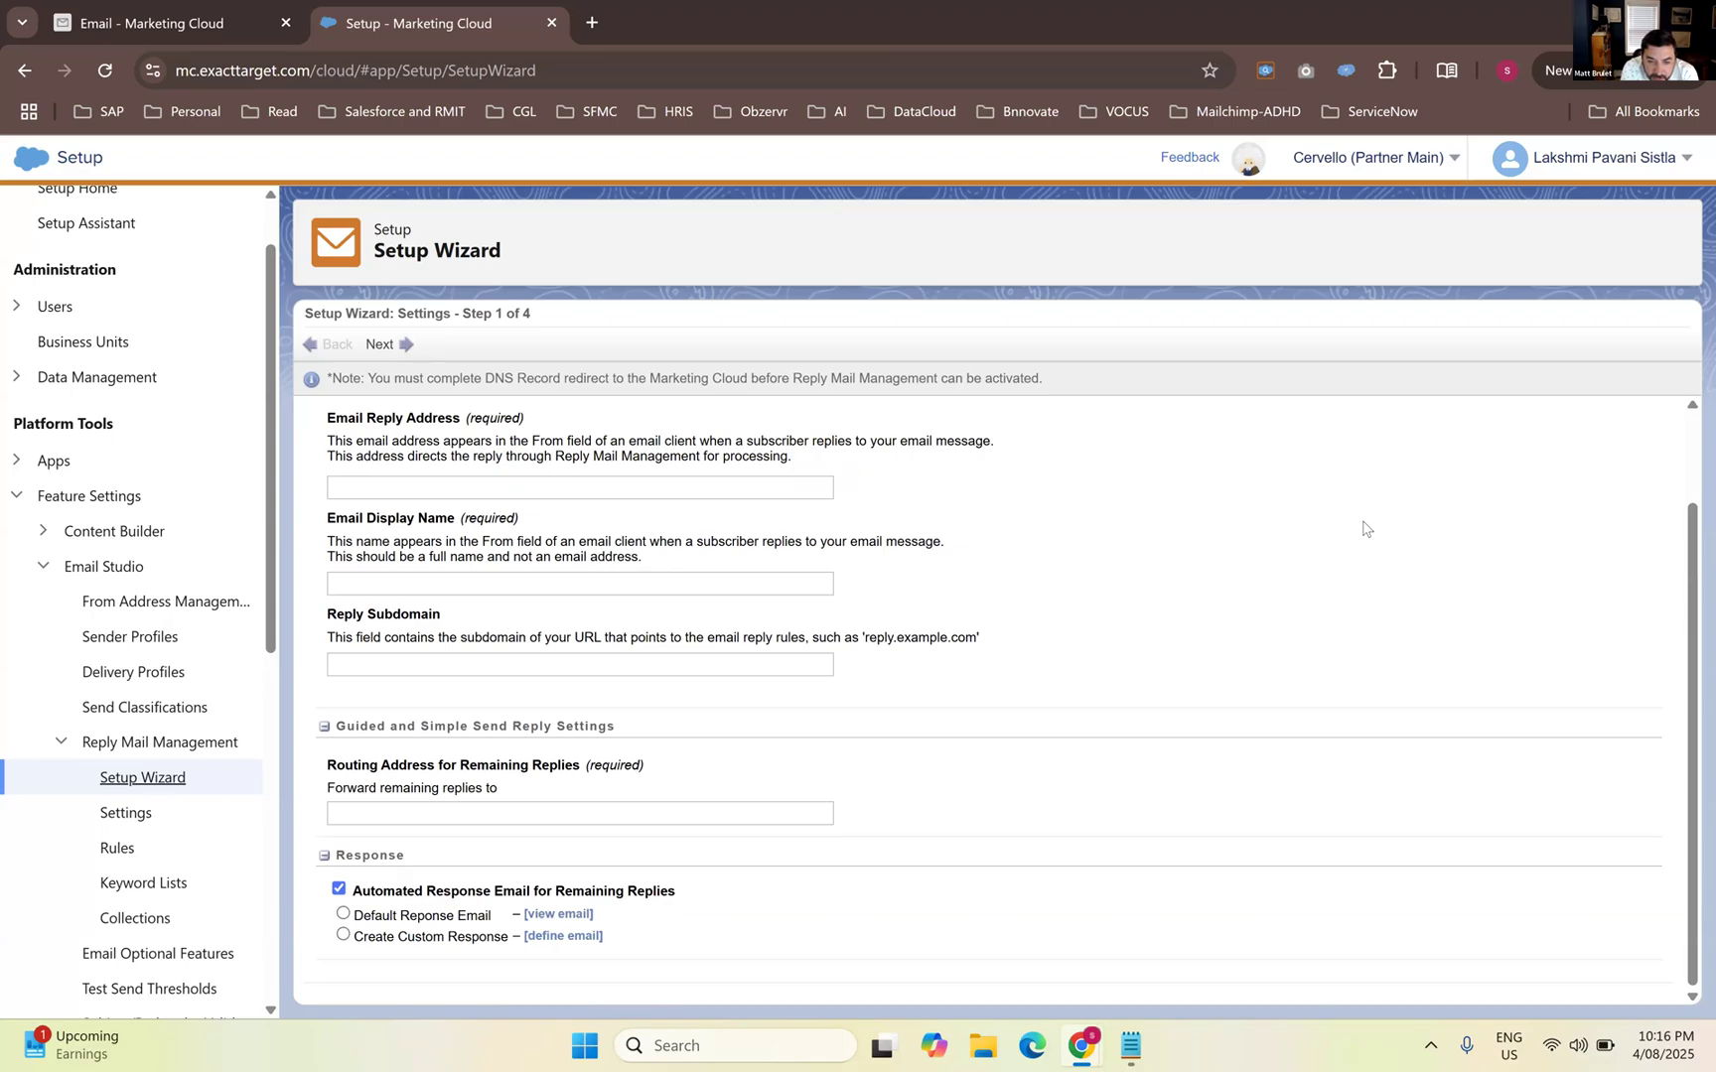
scroll(1364, 529, "up", 1)
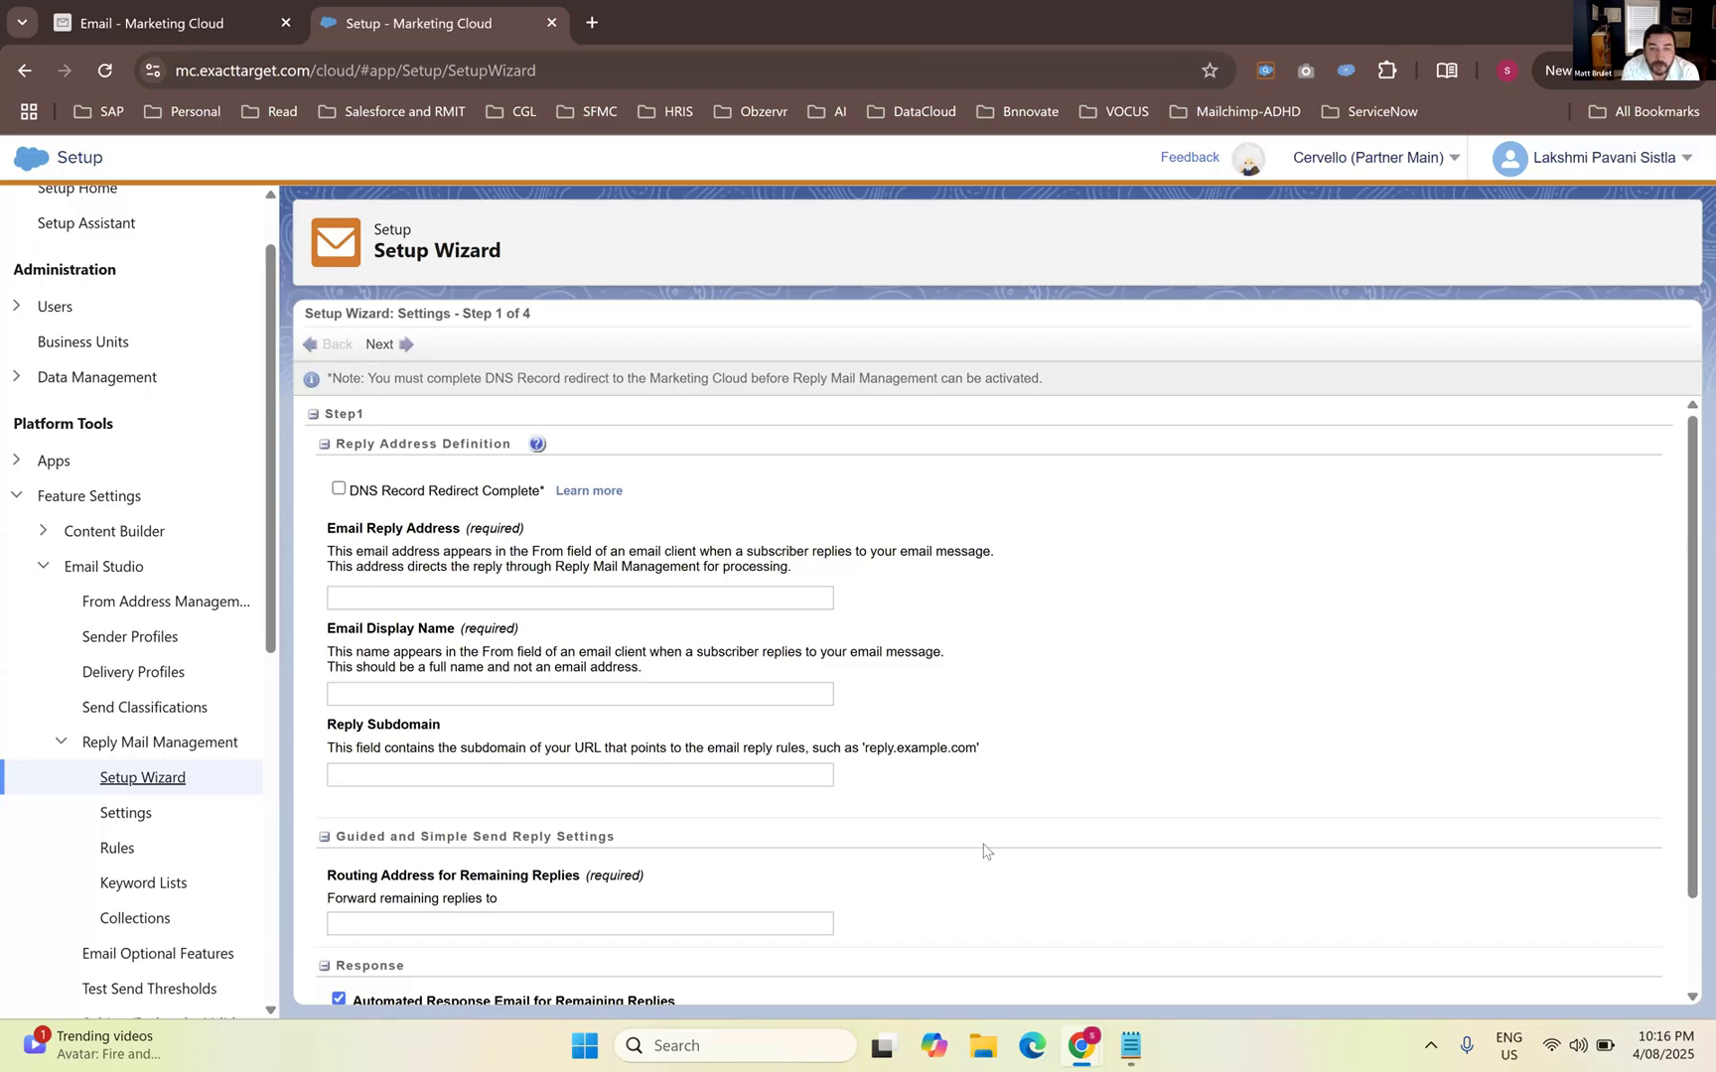
scroll(774, 849, "down", 2)
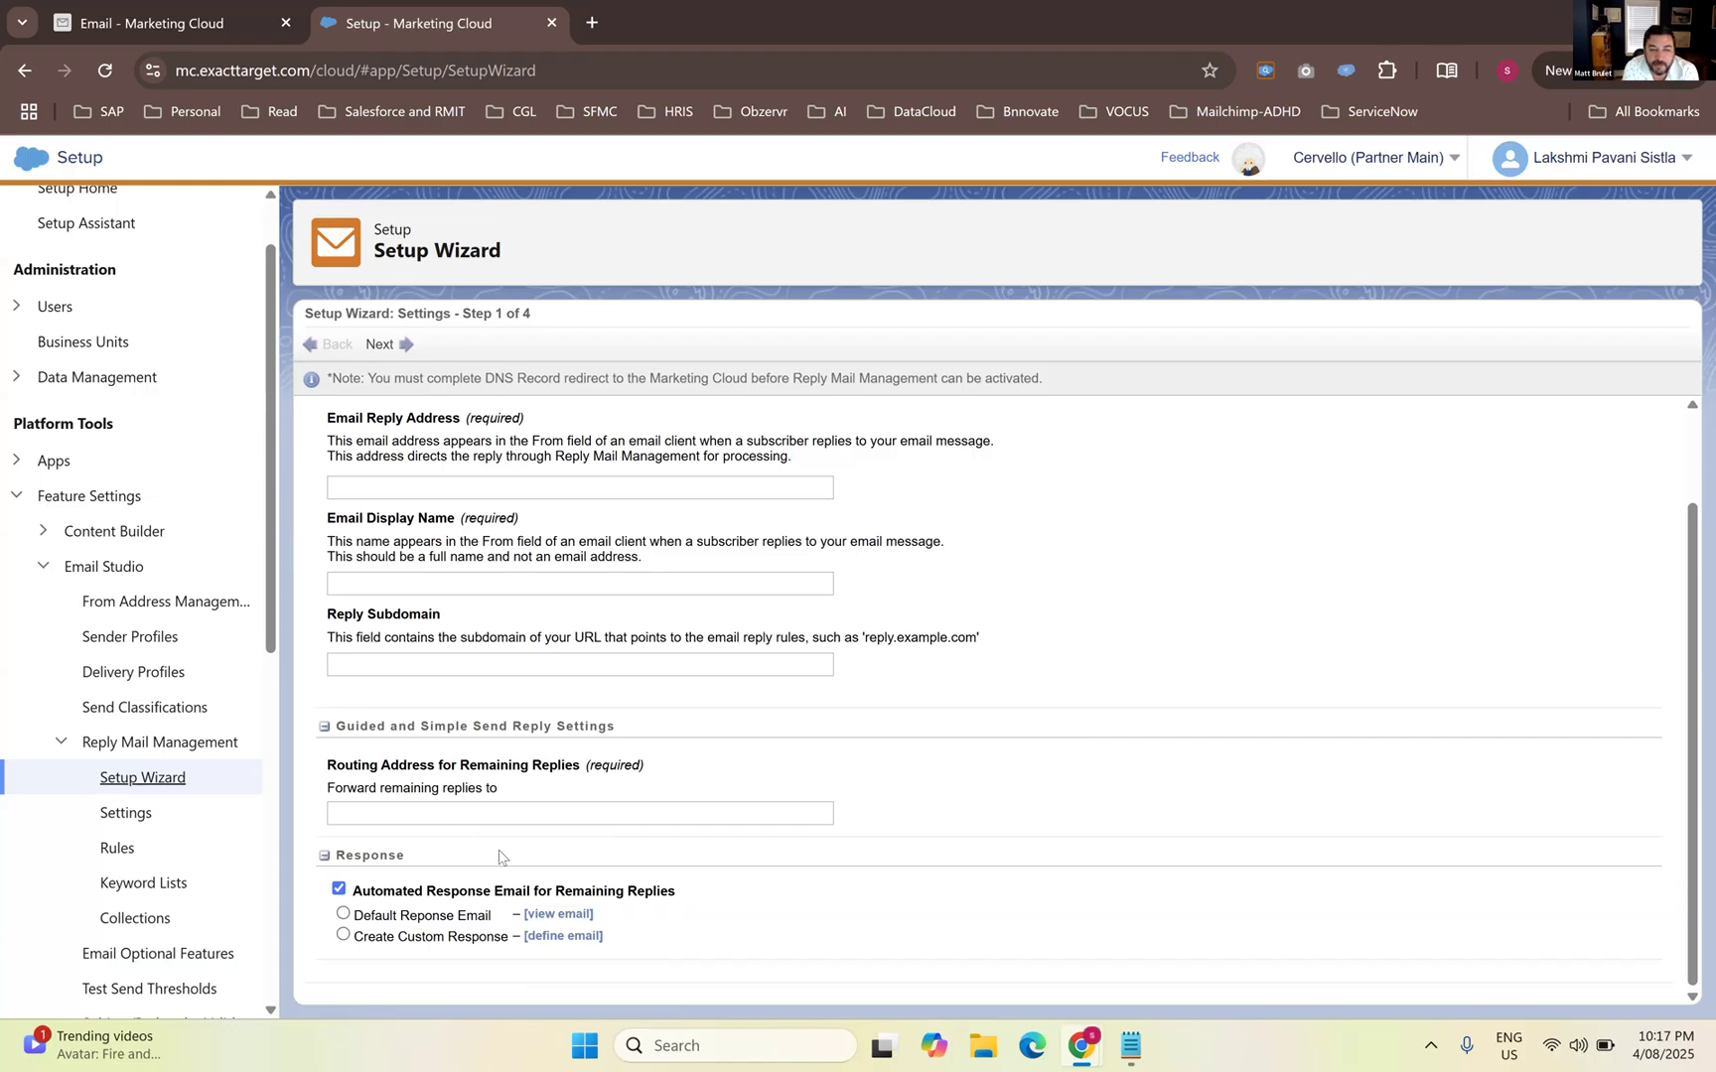
Reopen the DynamicSenderDE sender profile in the Email tab and examine its Custom Reply Mail Management Settings, including the forward-reply name and address
left_click(112, 8)
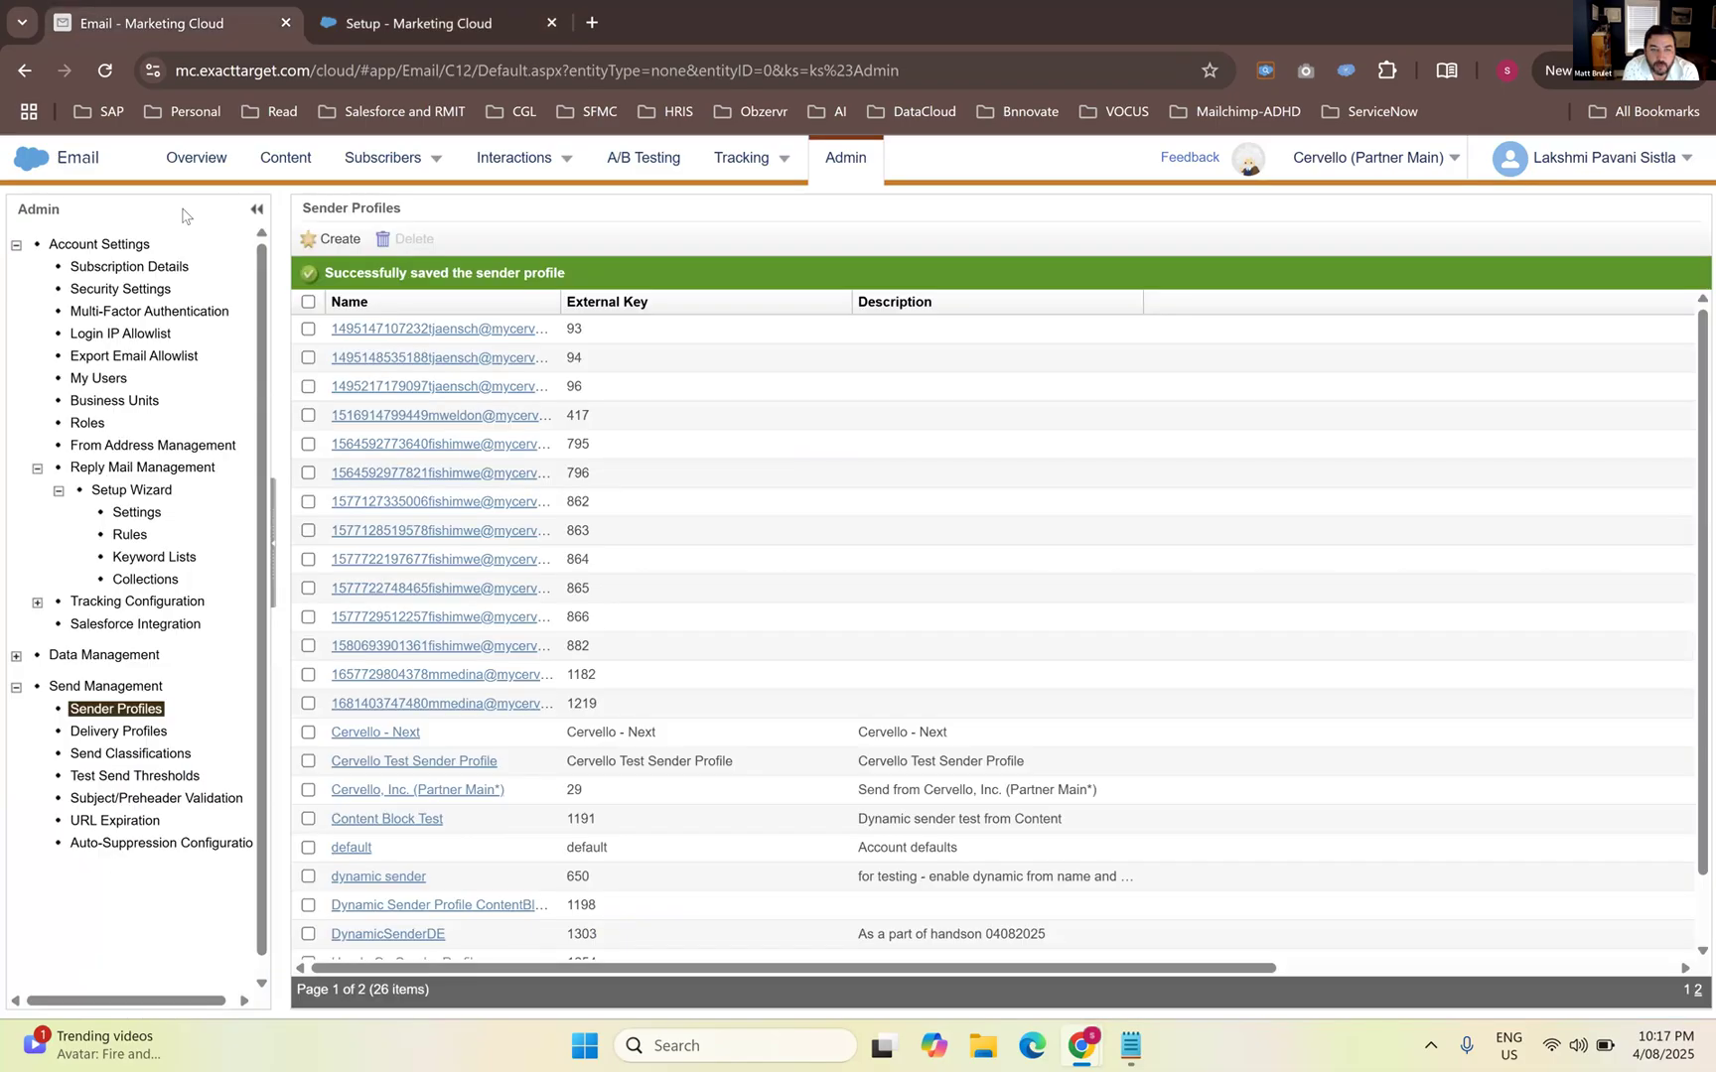
left_click(402, 935)
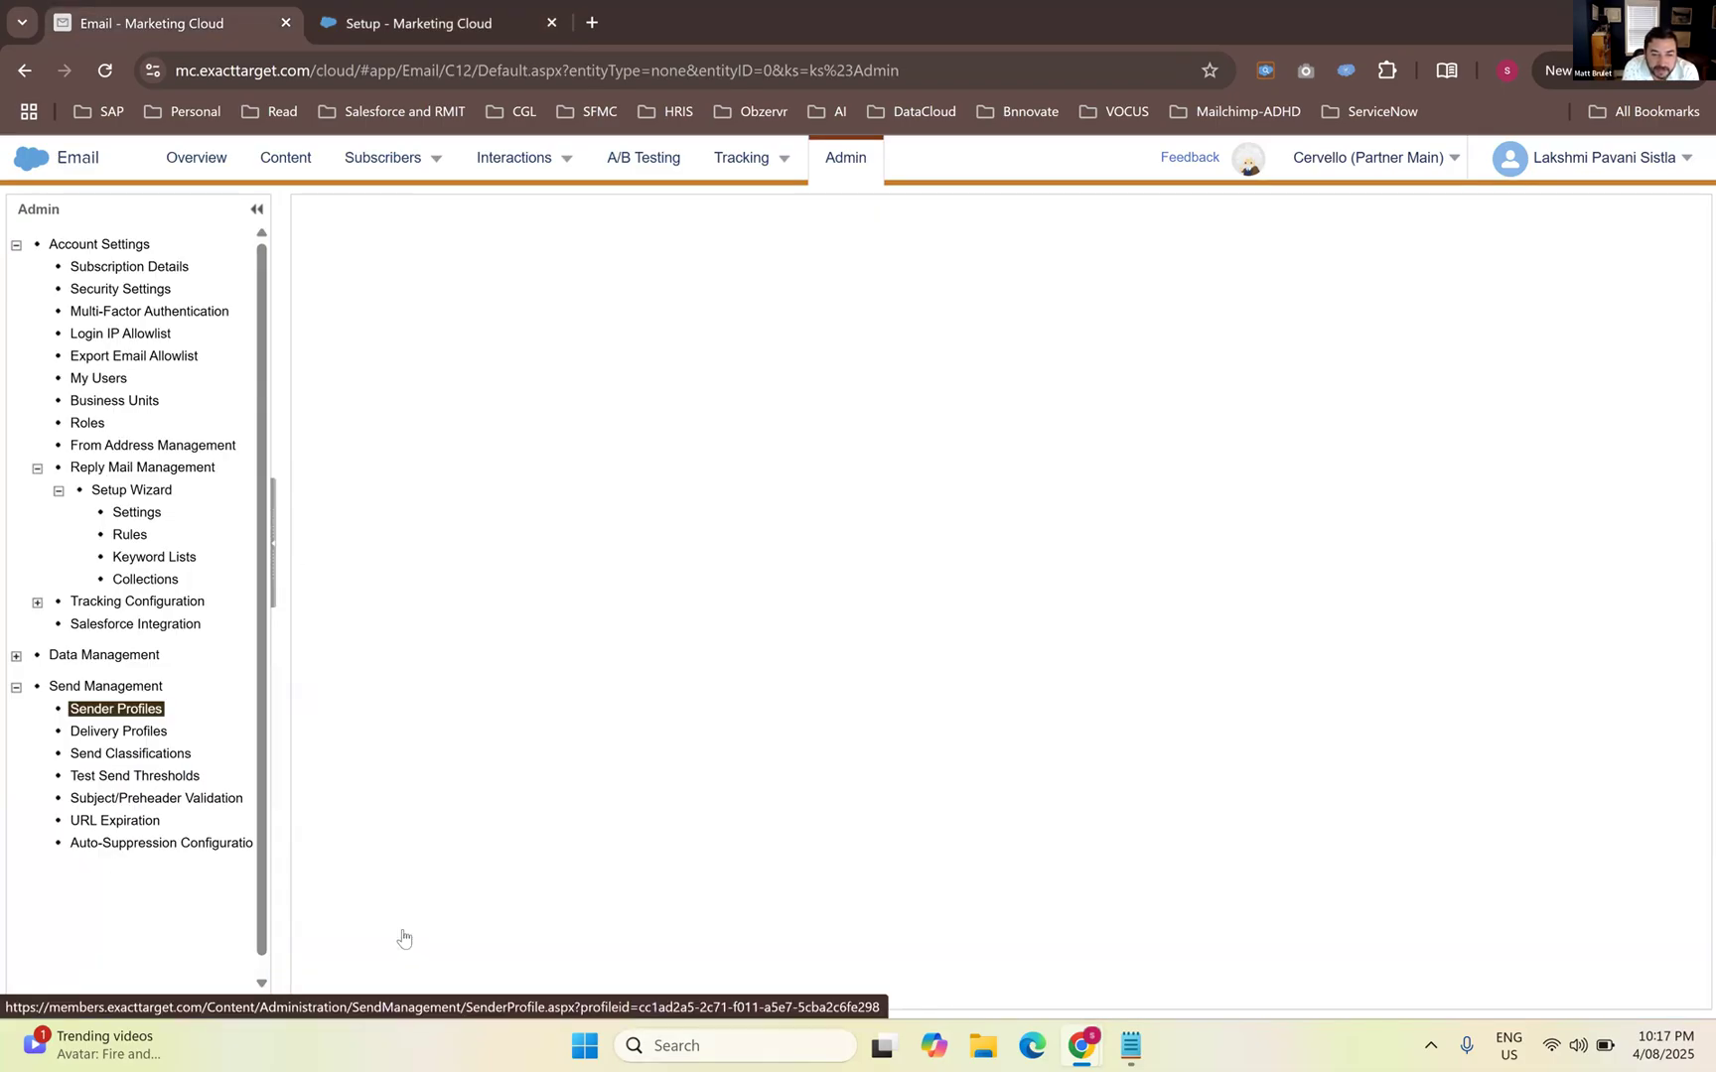
scroll(337, 584, "down", 3)
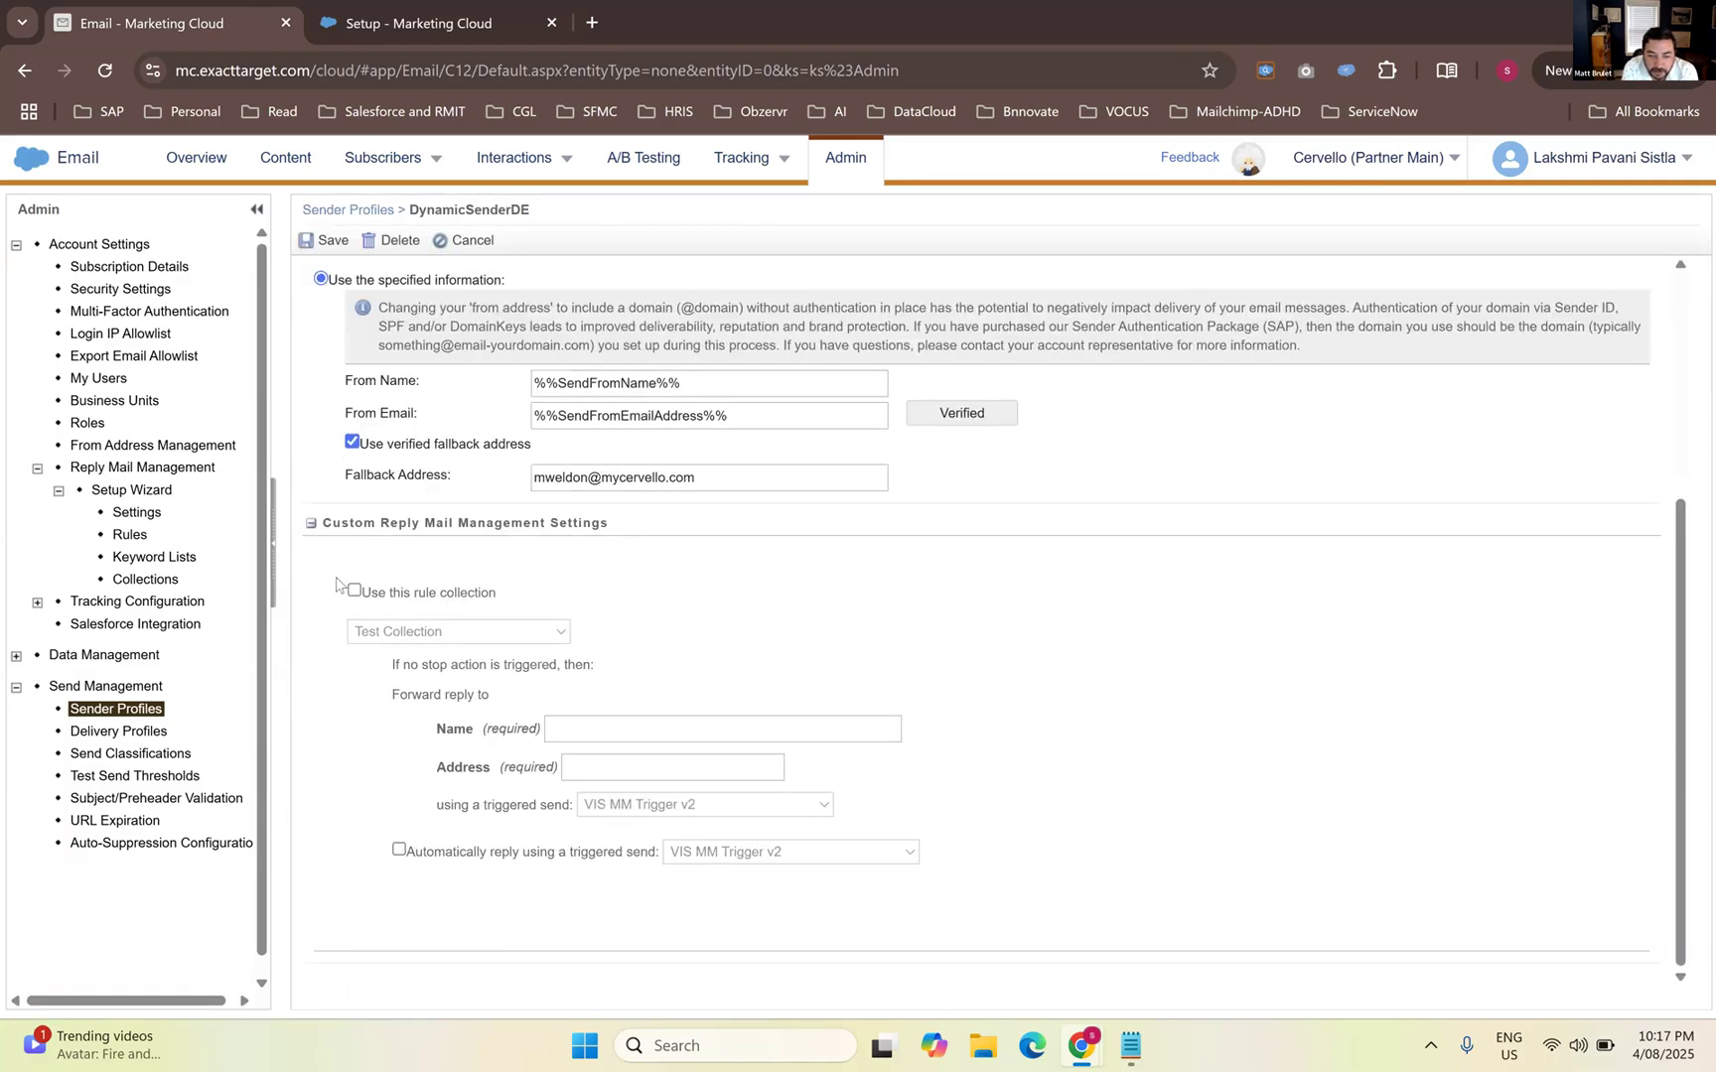
left_click_drag(405, 533, 609, 651)
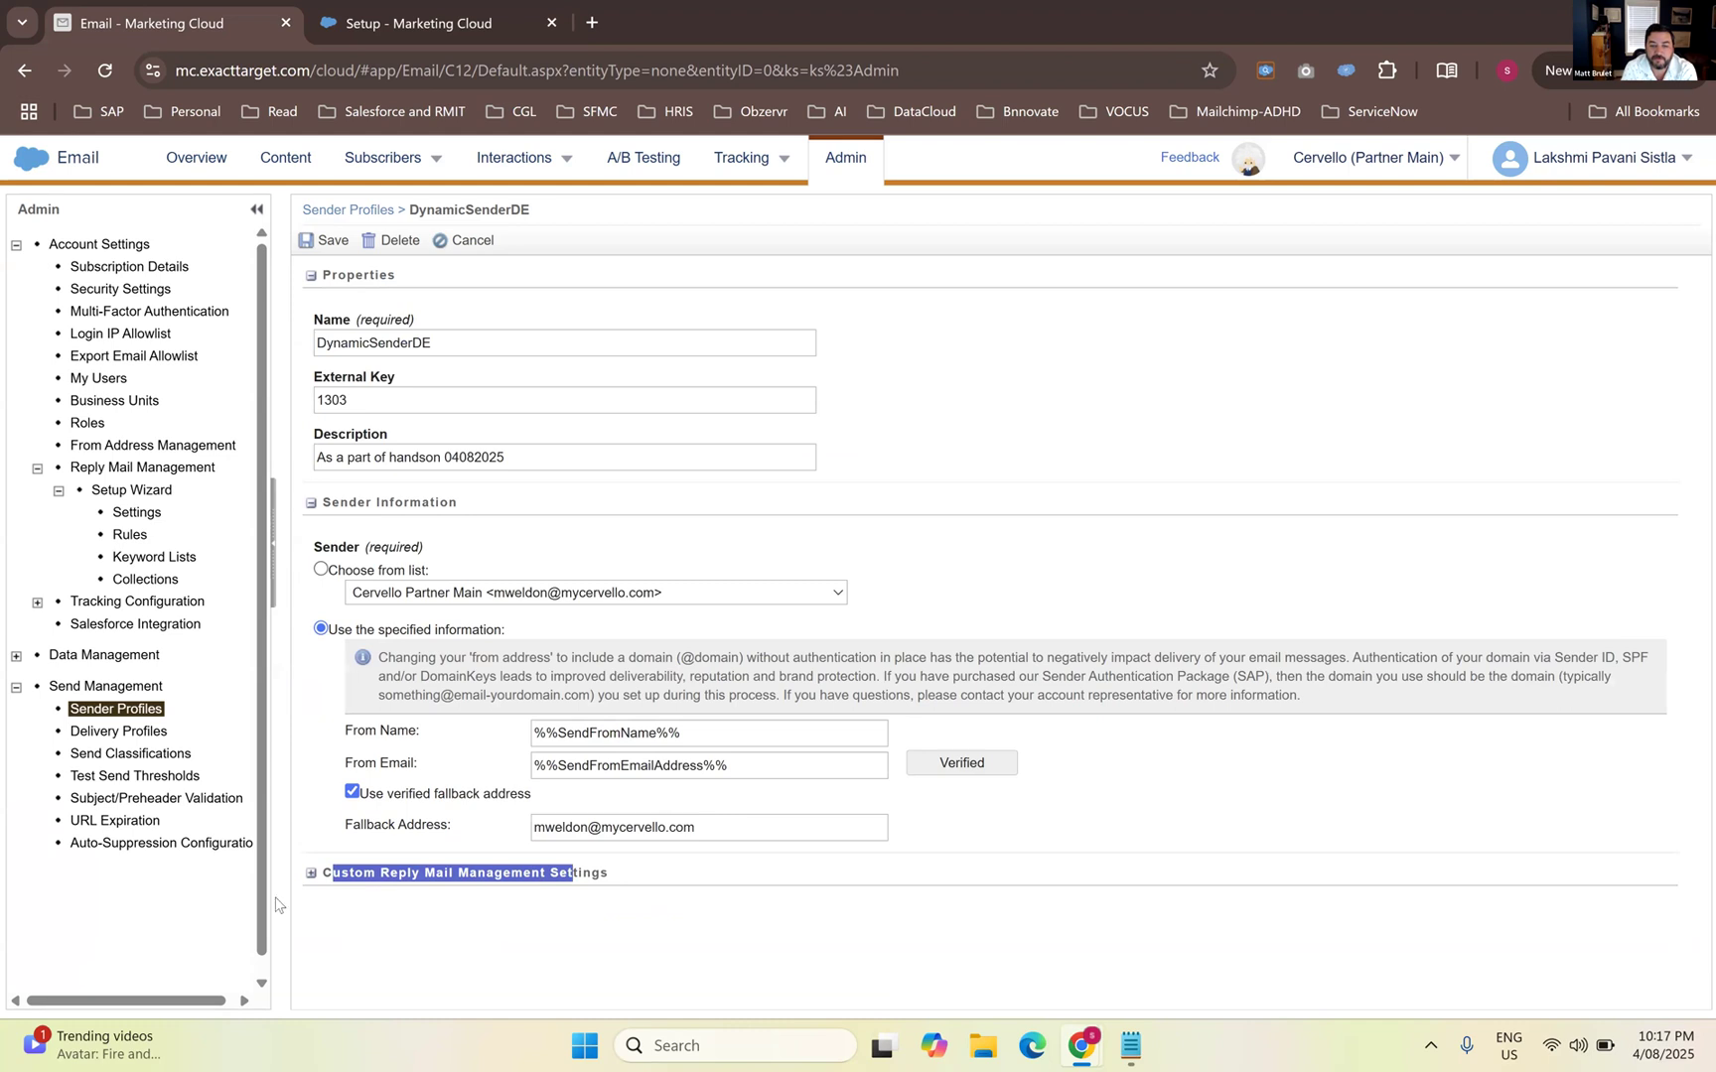
left_click(310, 874)
scroll(515, 790, "down", 3)
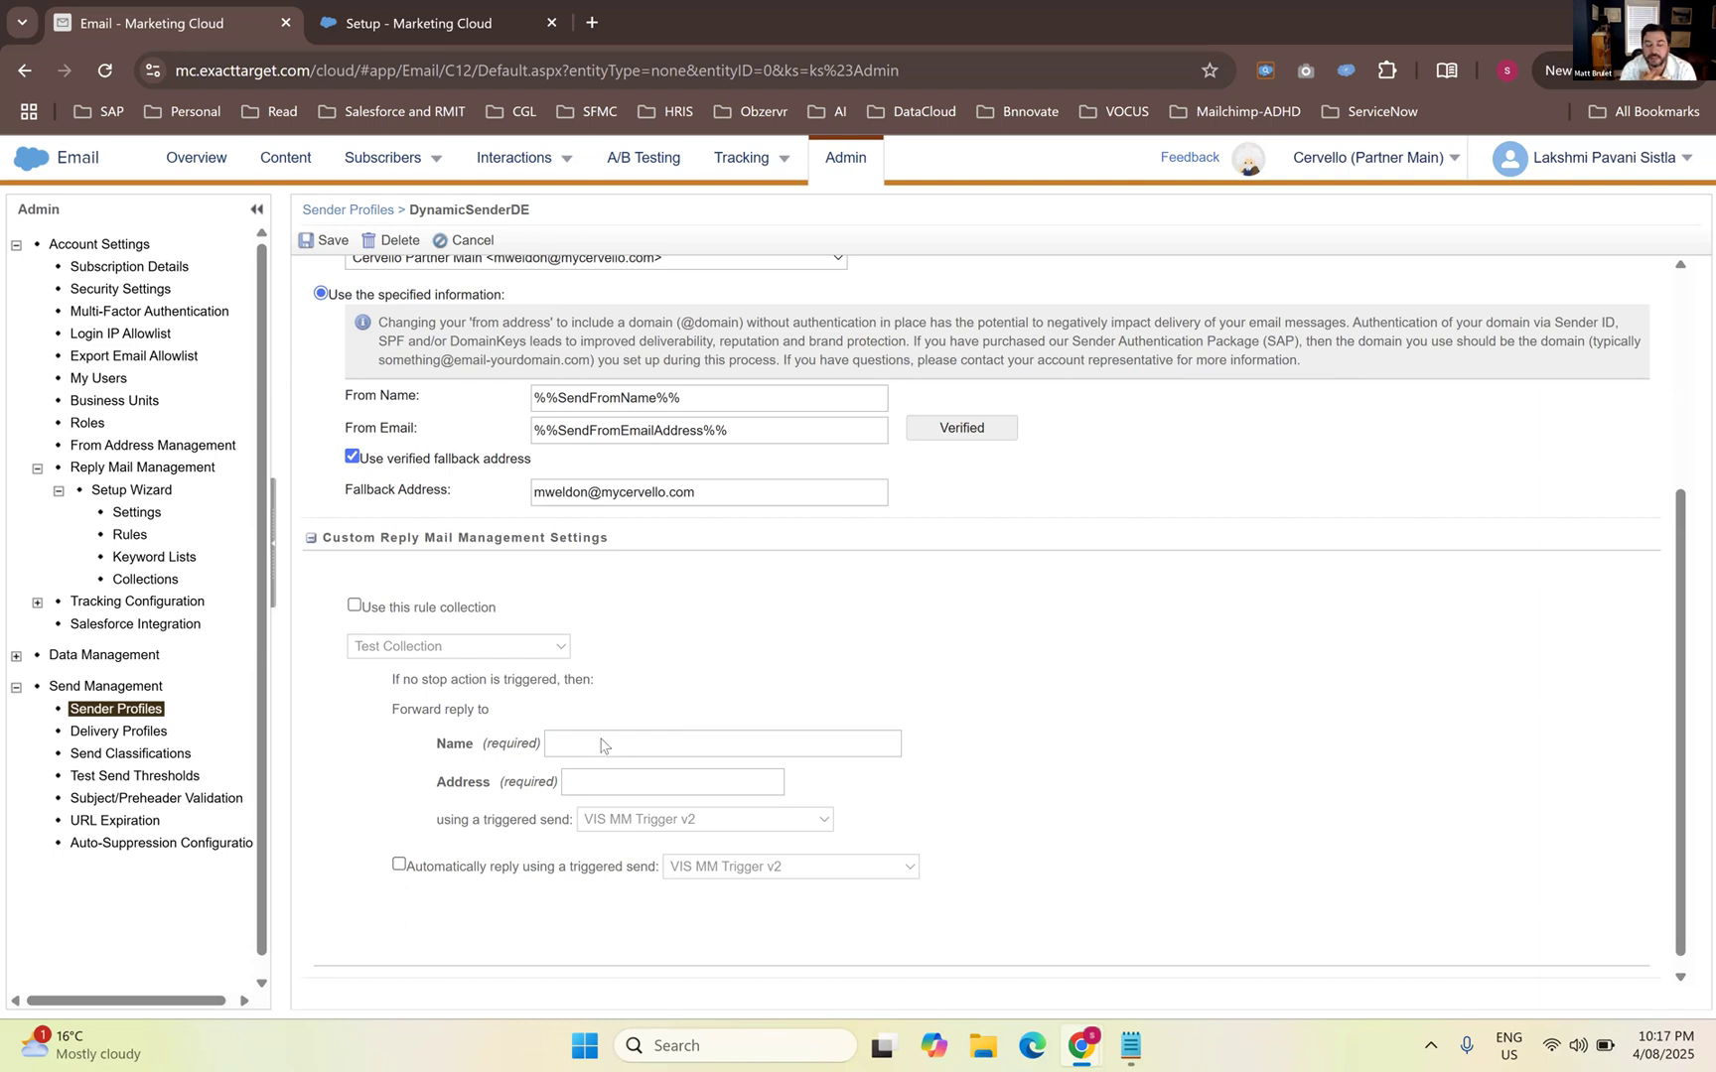
left_click_drag(421, 745, 478, 769)
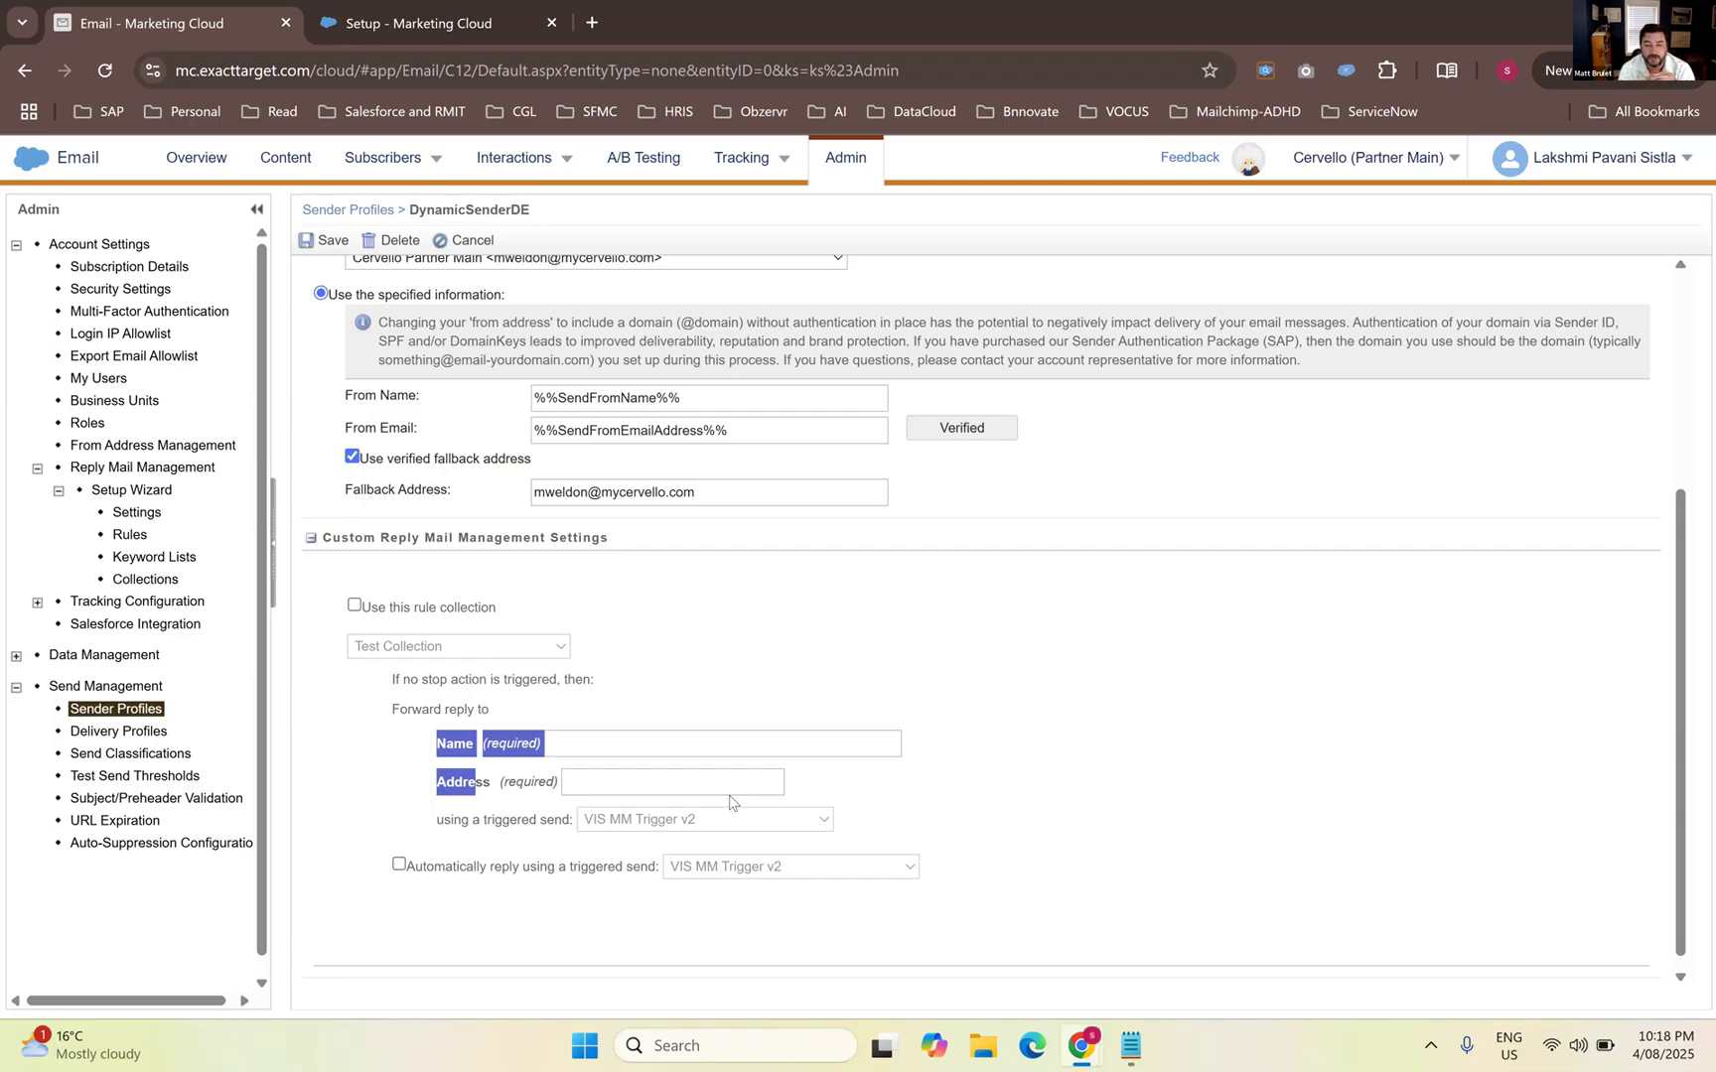
left_click(841, 685)
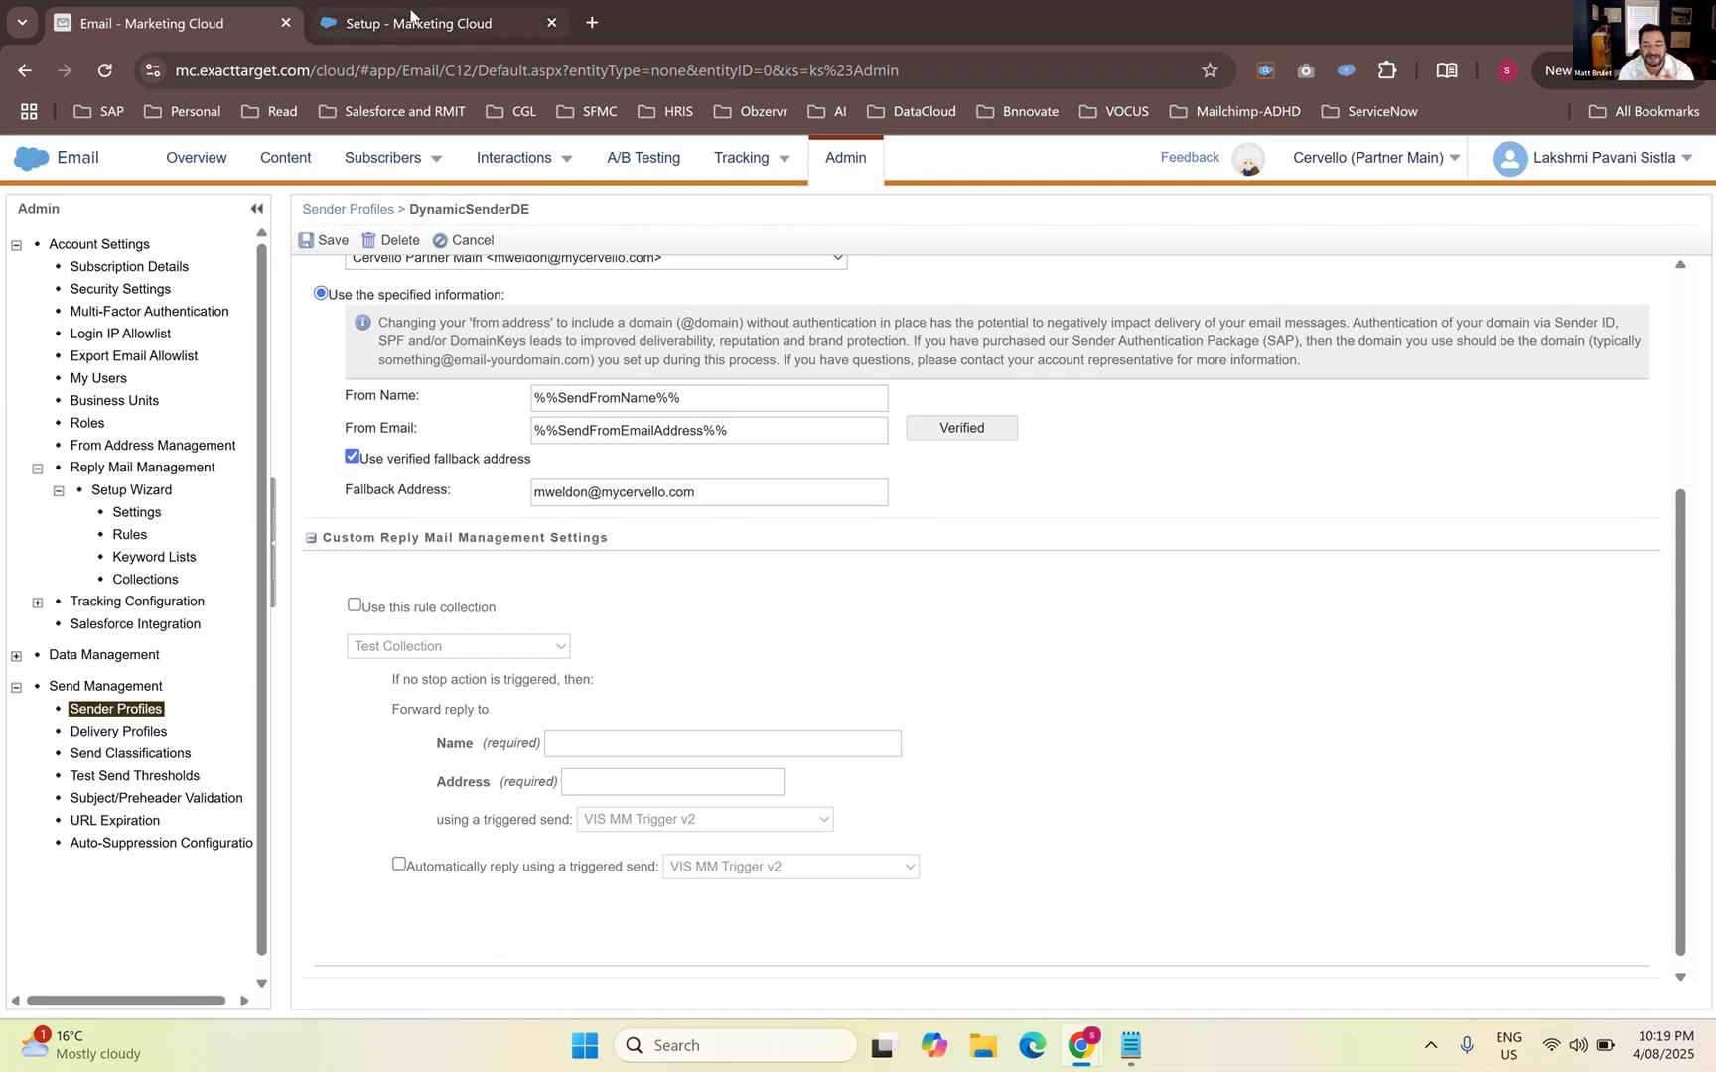
mouse_move(411, 14)
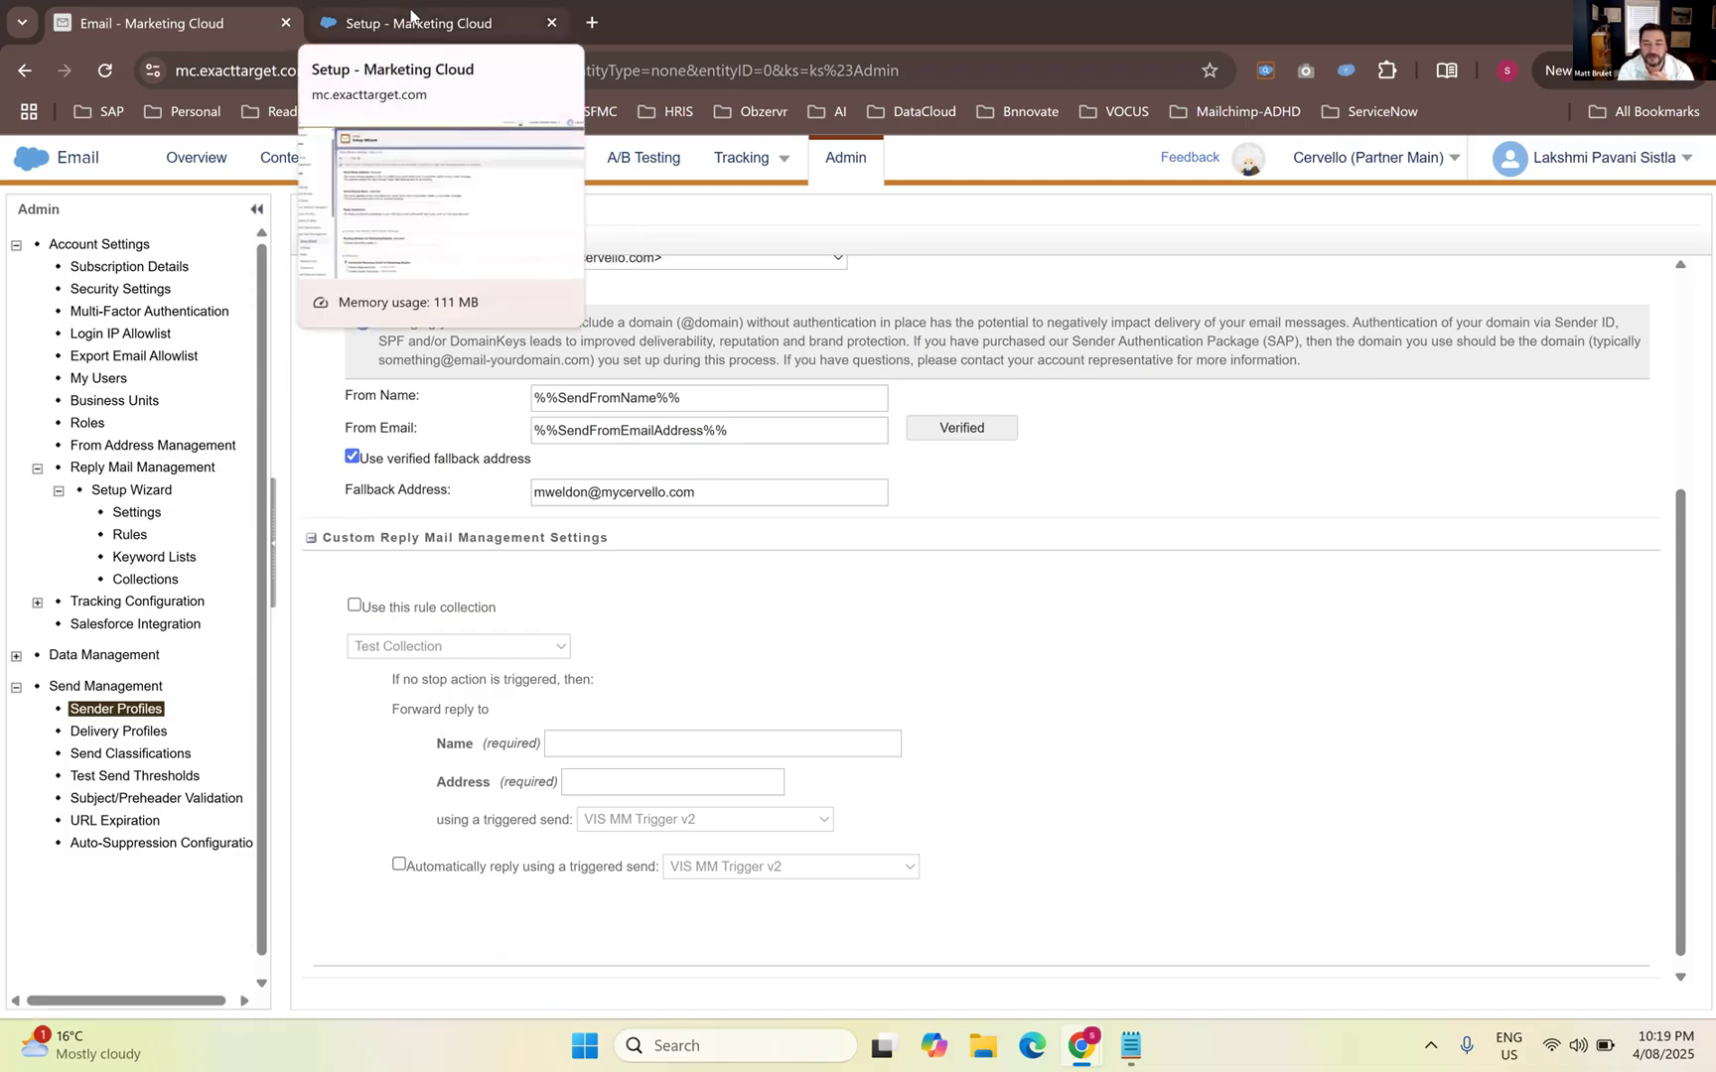
scroll(935, 410, "up", 1)
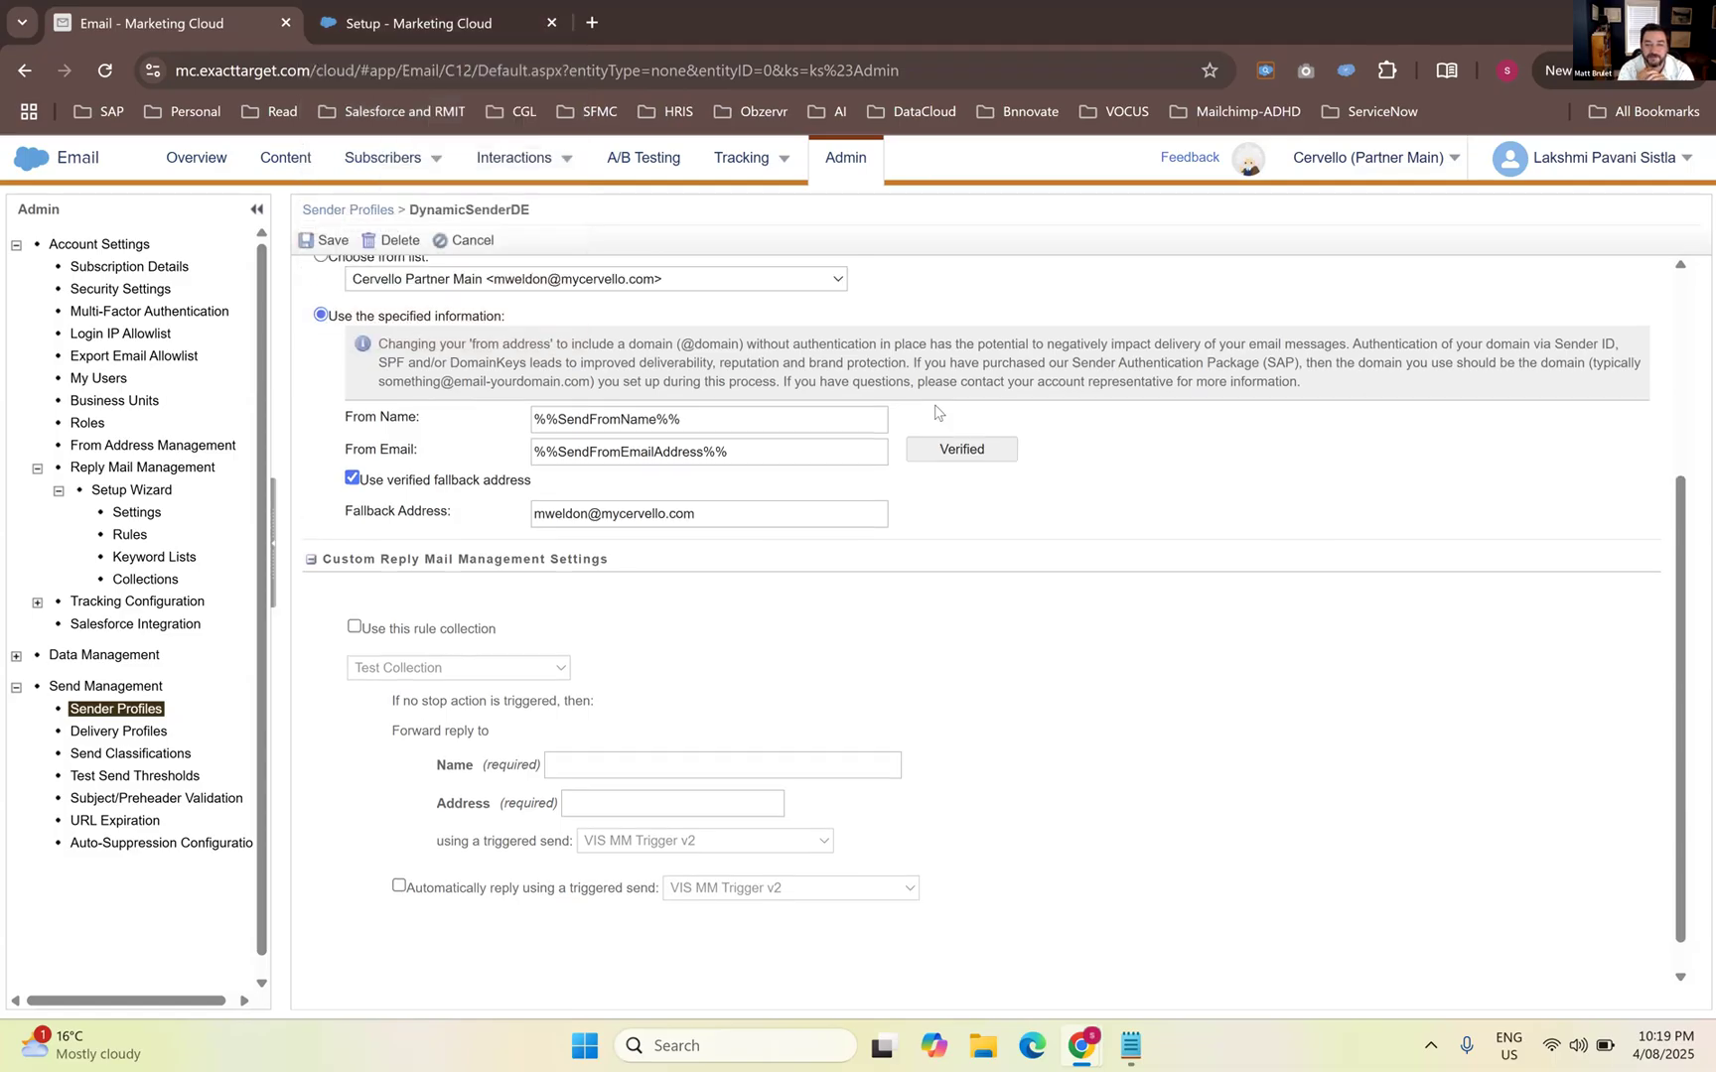
scroll(935, 410, "up", 3)
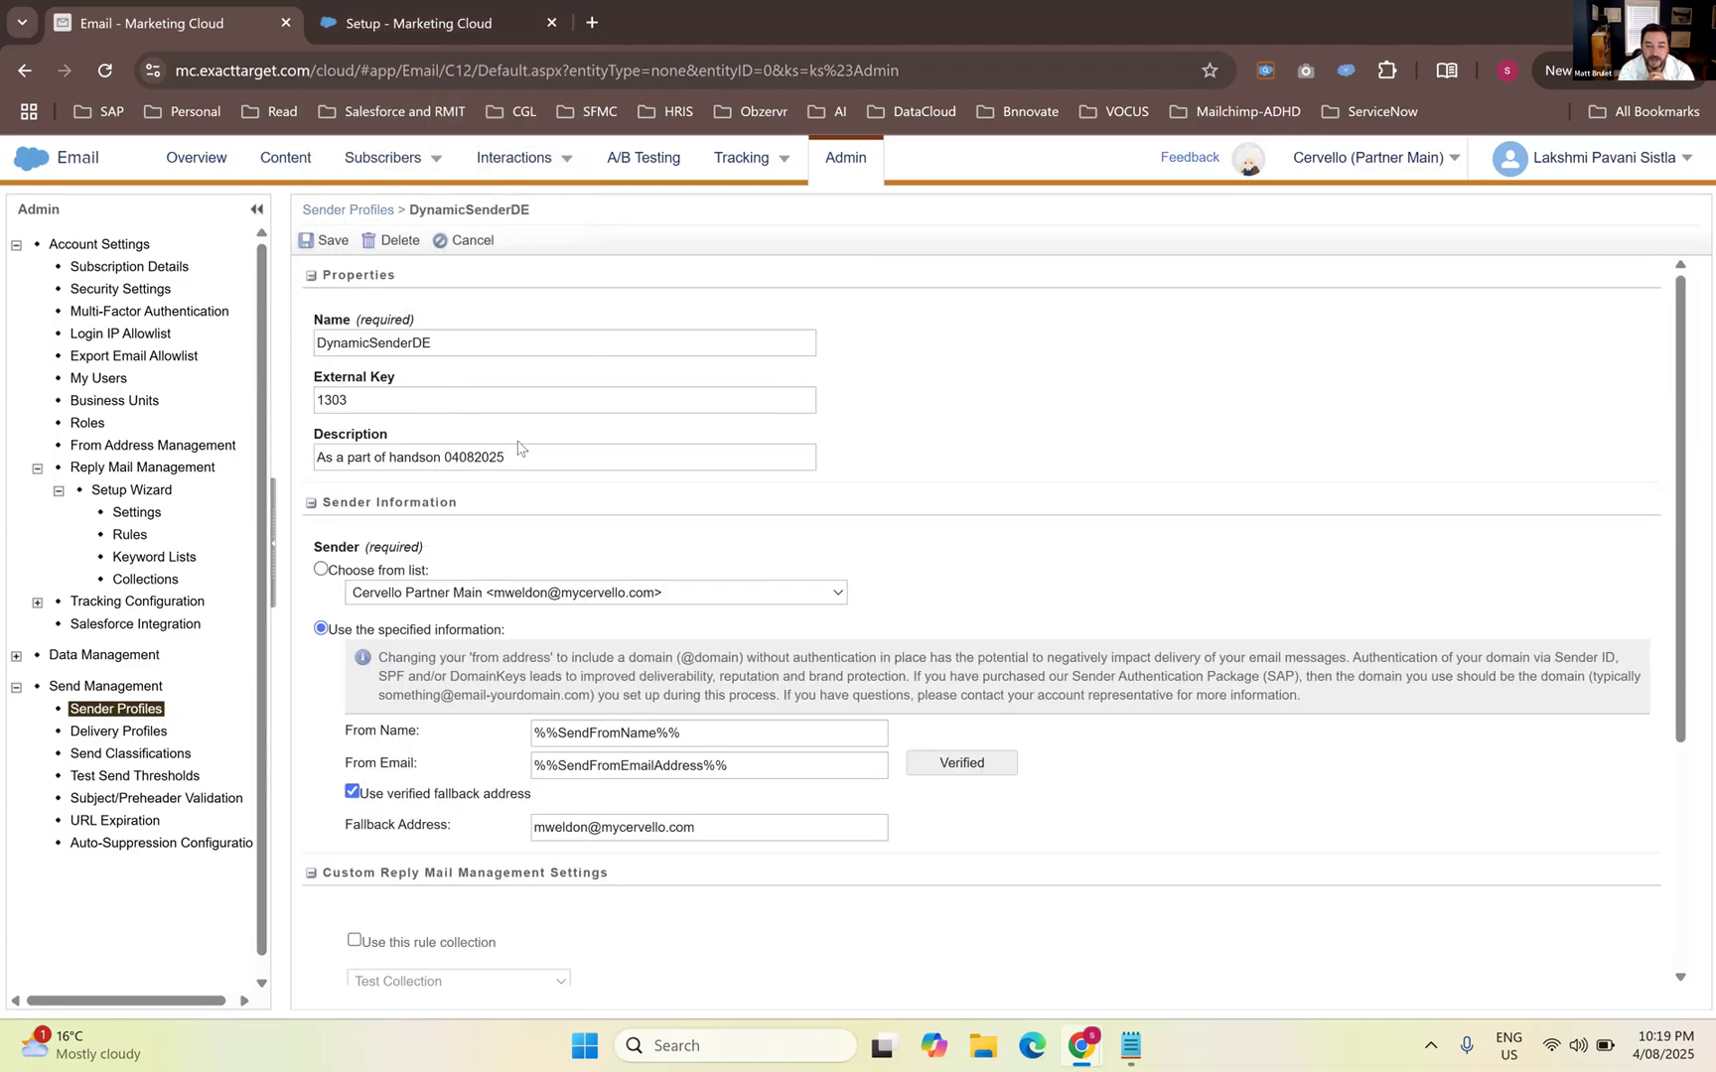
Copy the sender profile's name, save the profile, and add "DynamicSenderDE - 1303" to the Notepad note below the existing strings
double_click(469, 337)
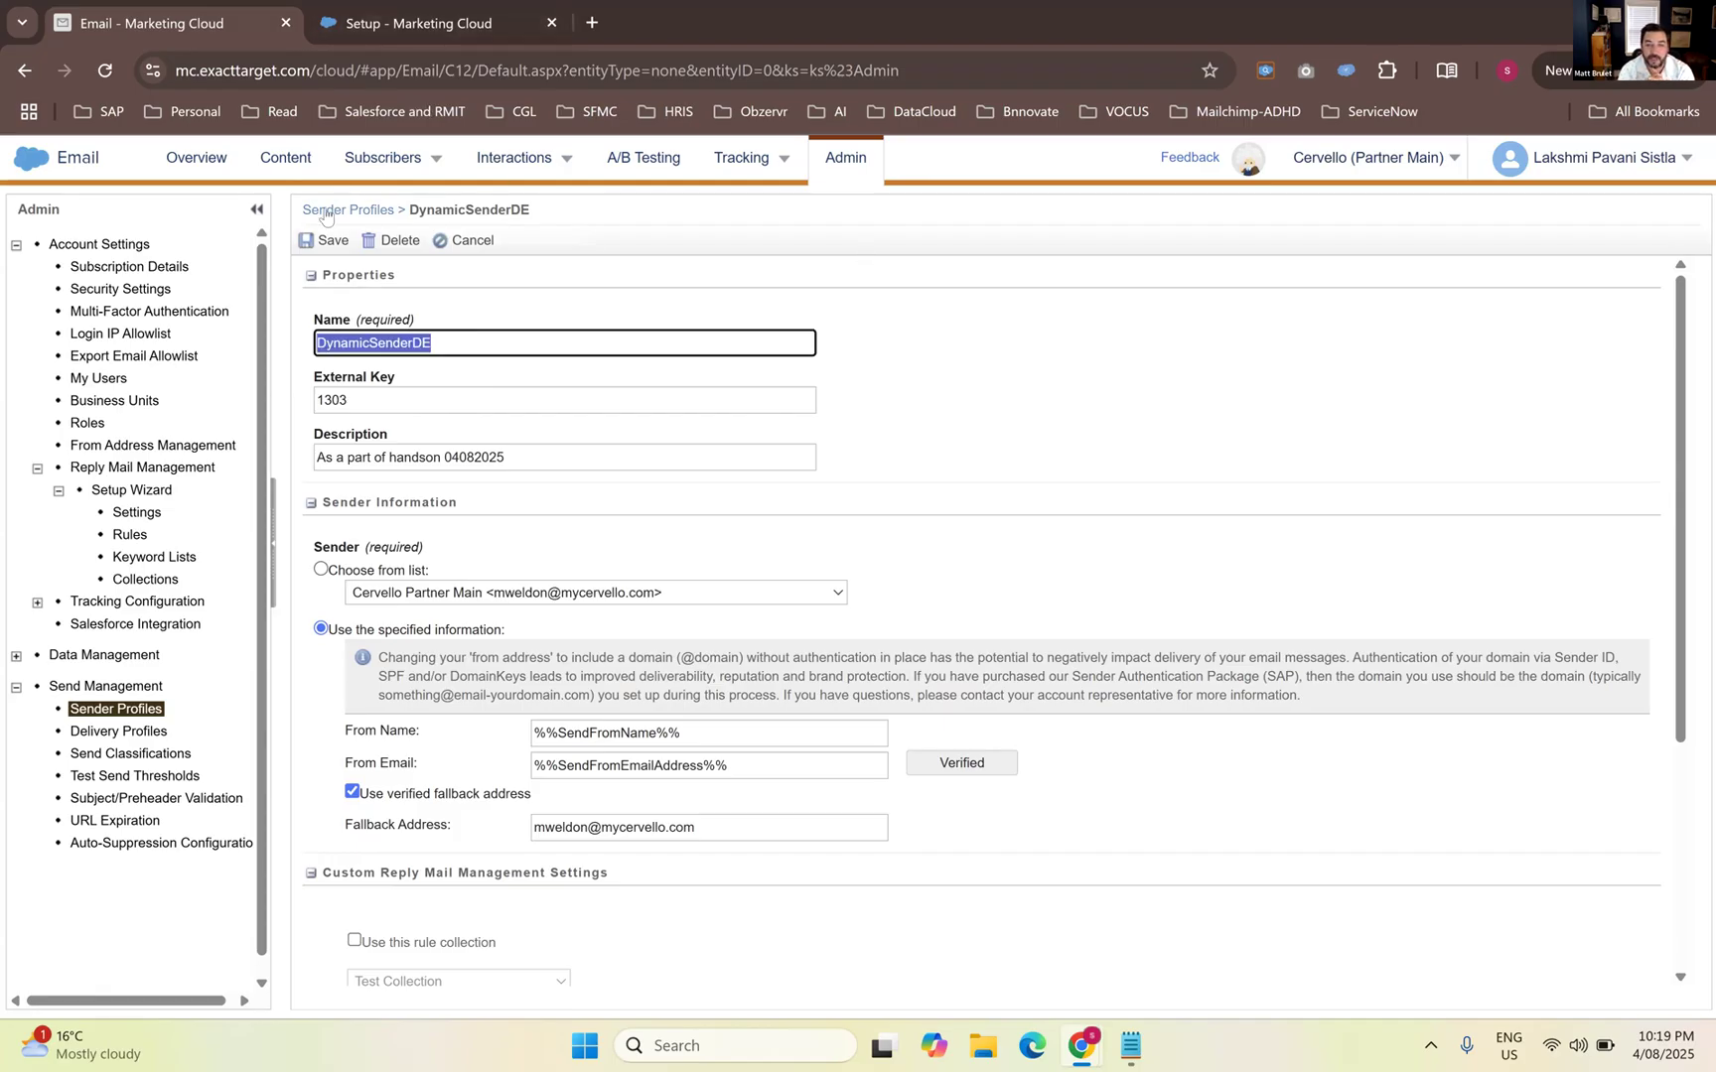
left_click(331, 241)
left_click(1128, 1047)
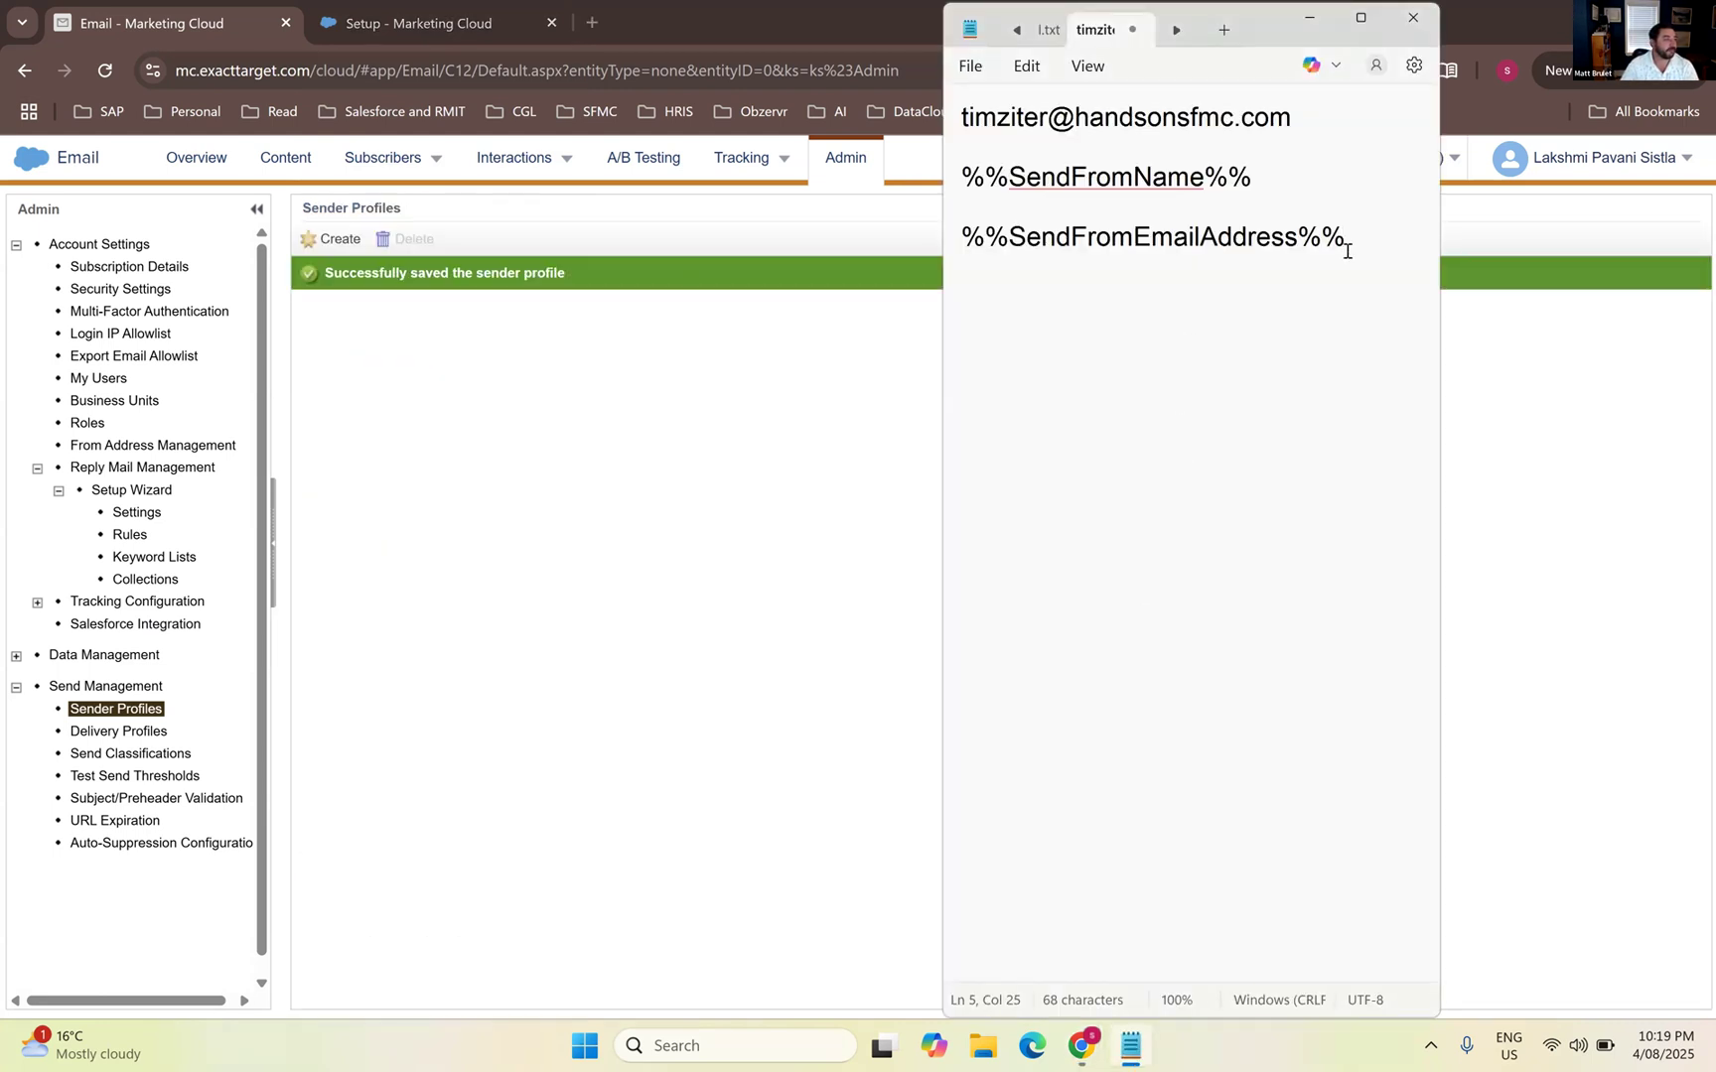
key("Return")
key("Return")
type("DynamicSenderDE ")
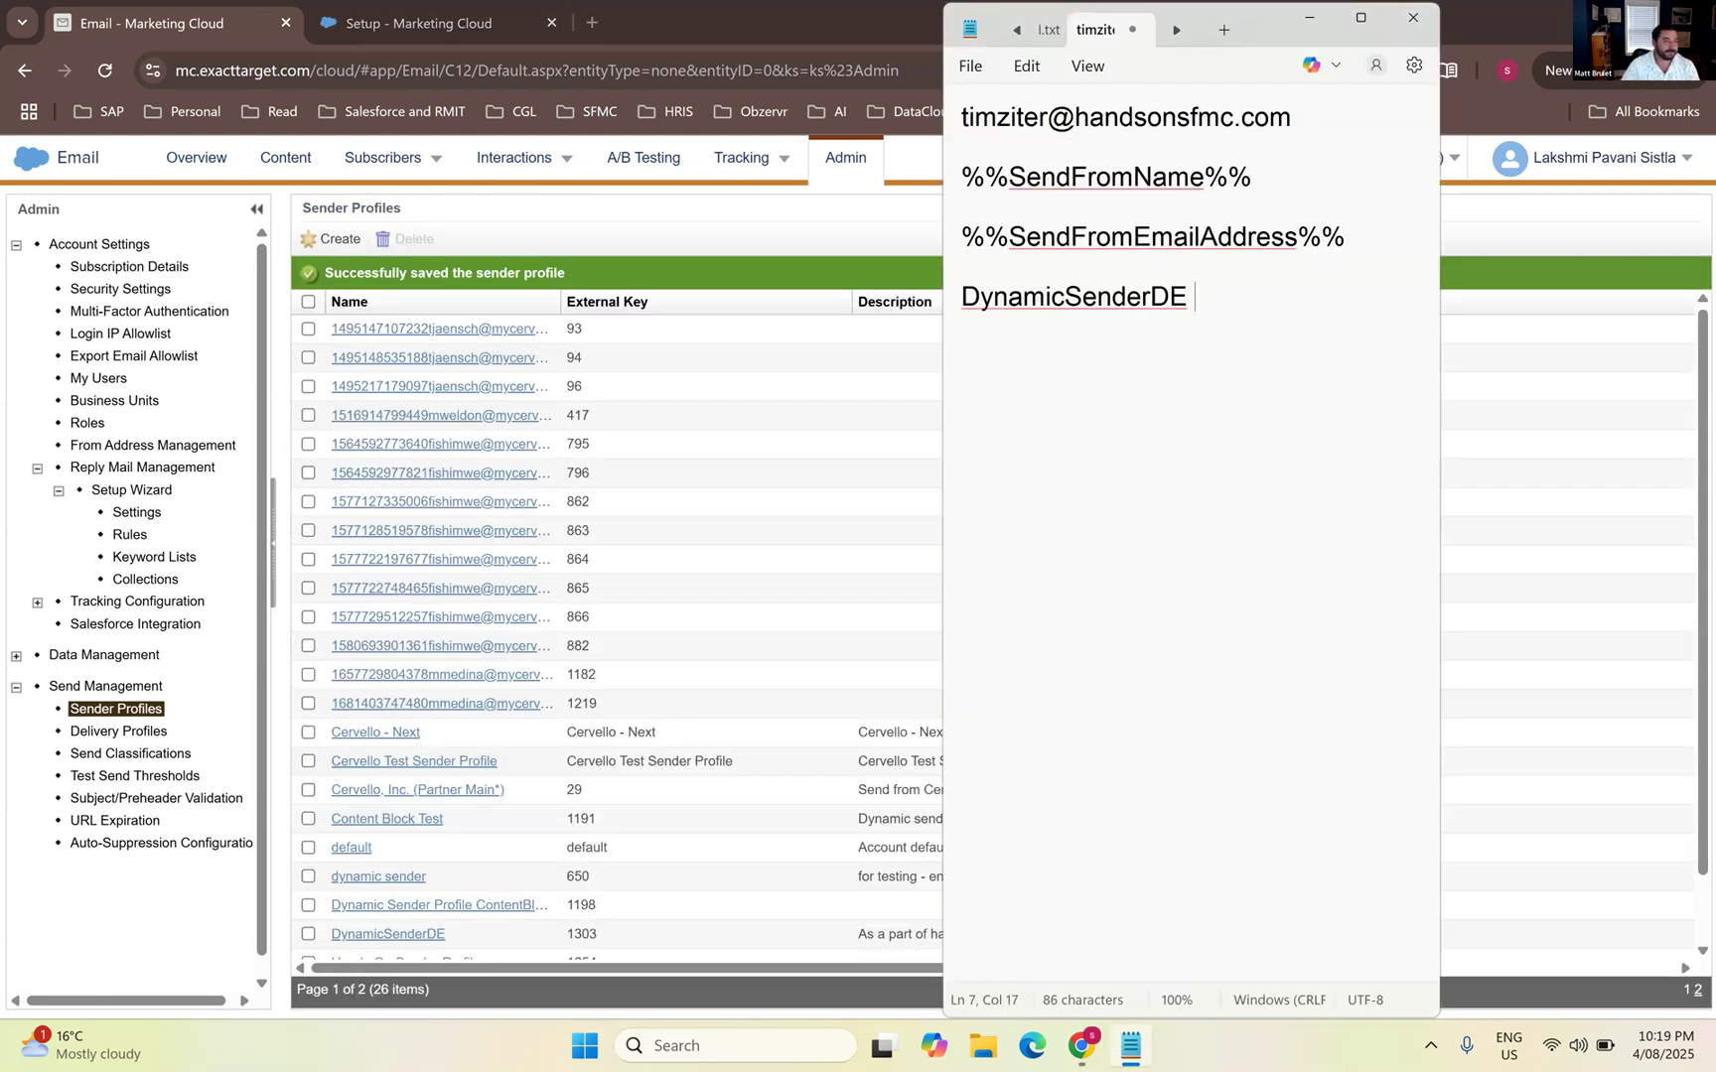
type("- 1303")
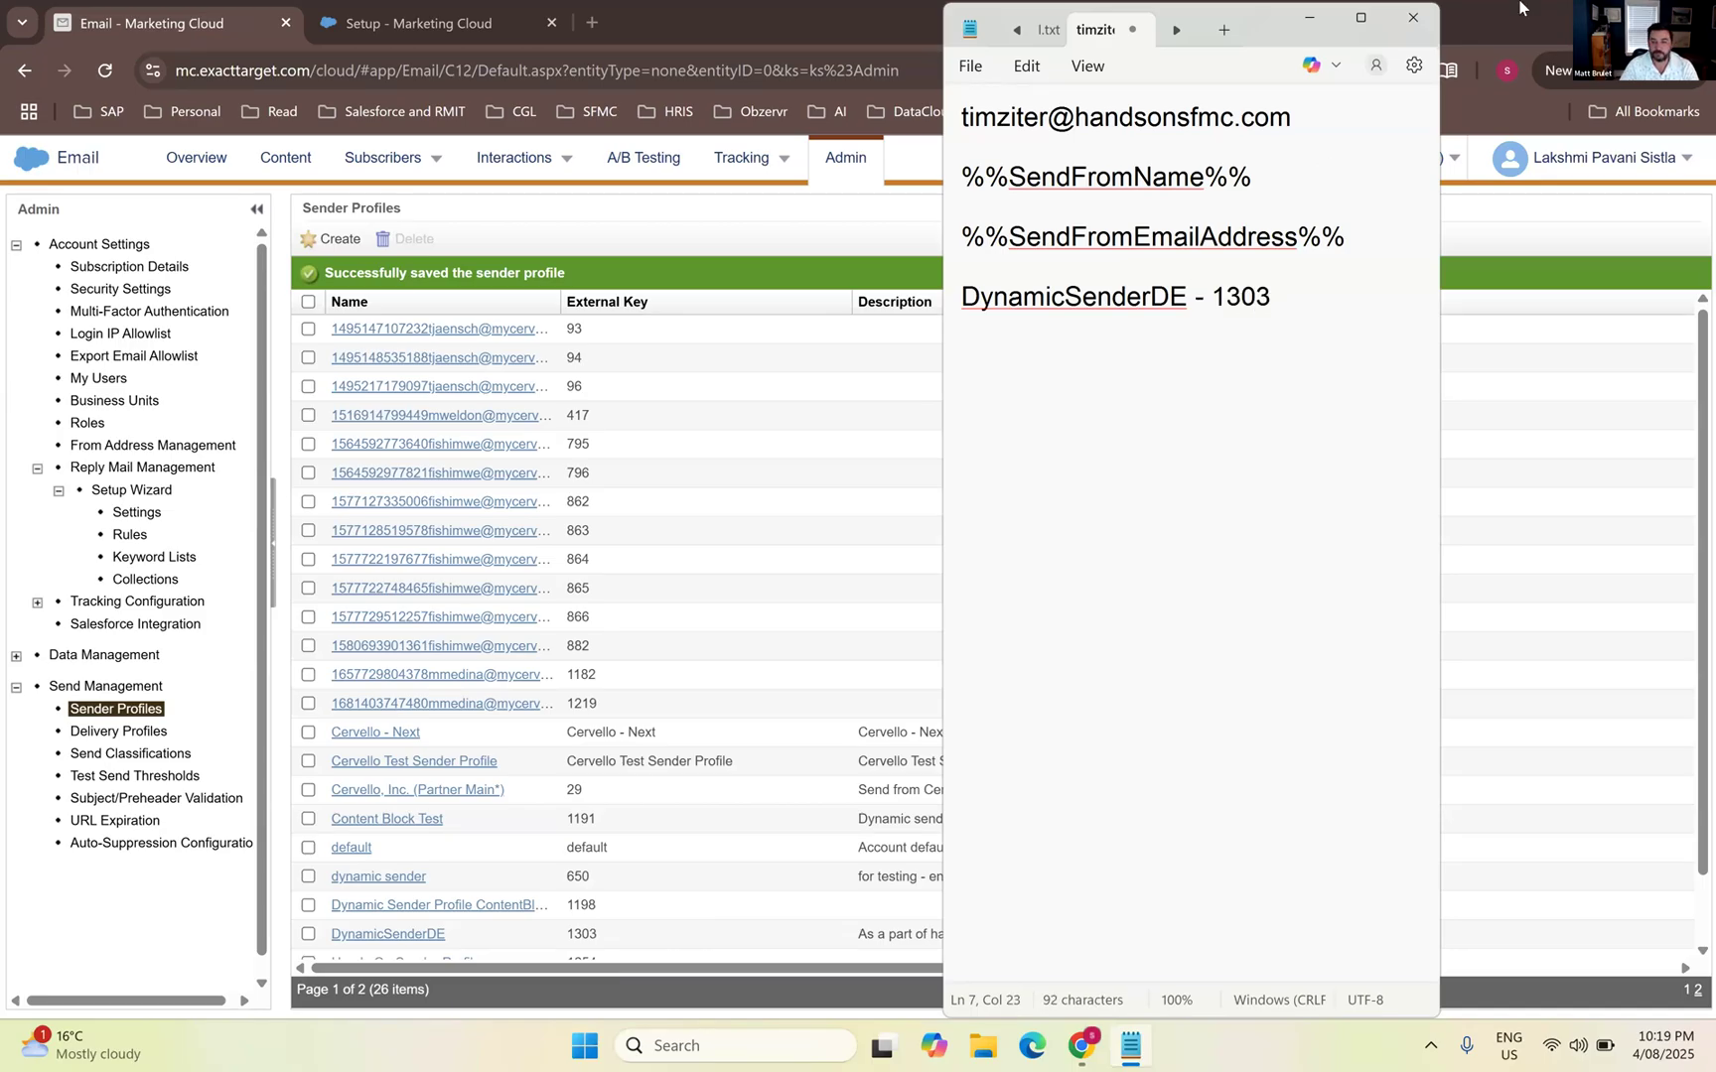
left_click(338, 179)
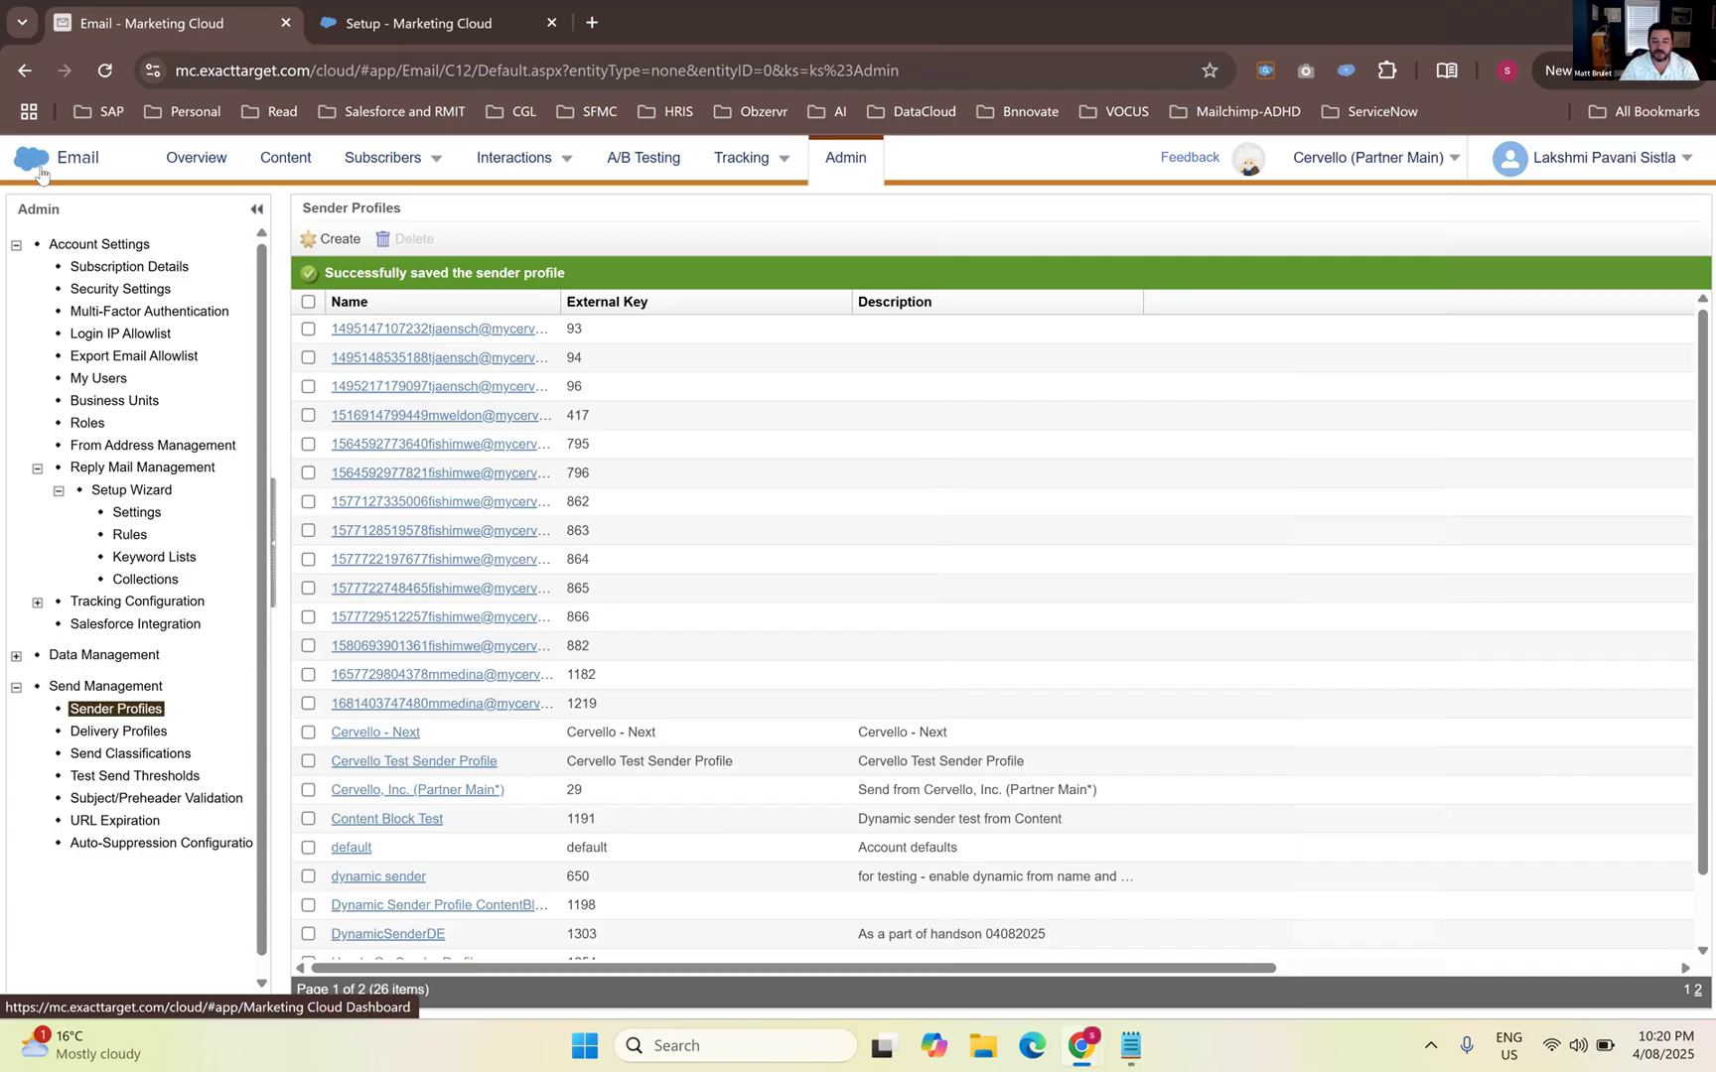
mouse_move(41, 174)
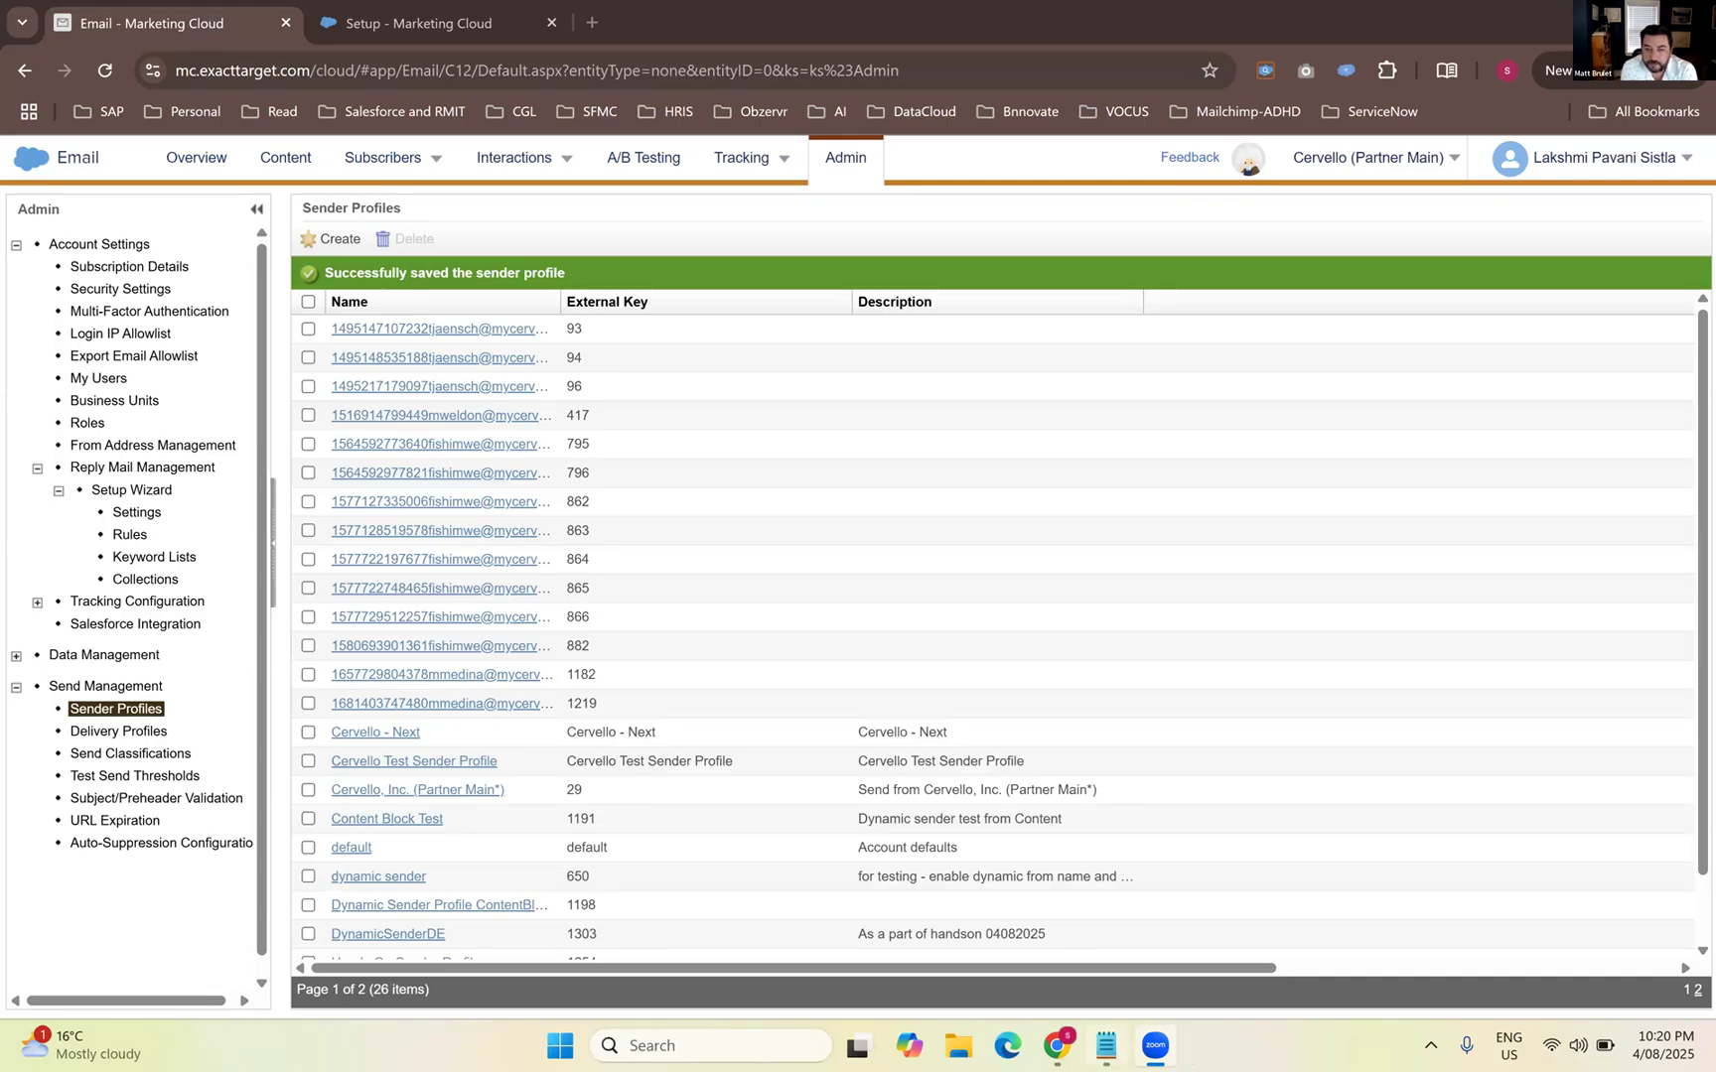
Add the reply name string %%ReplyToName%% to the Notepad note, below the sender profile entry
left_click(1106, 1045)
key("Return")
key("Return")
type("%%R")
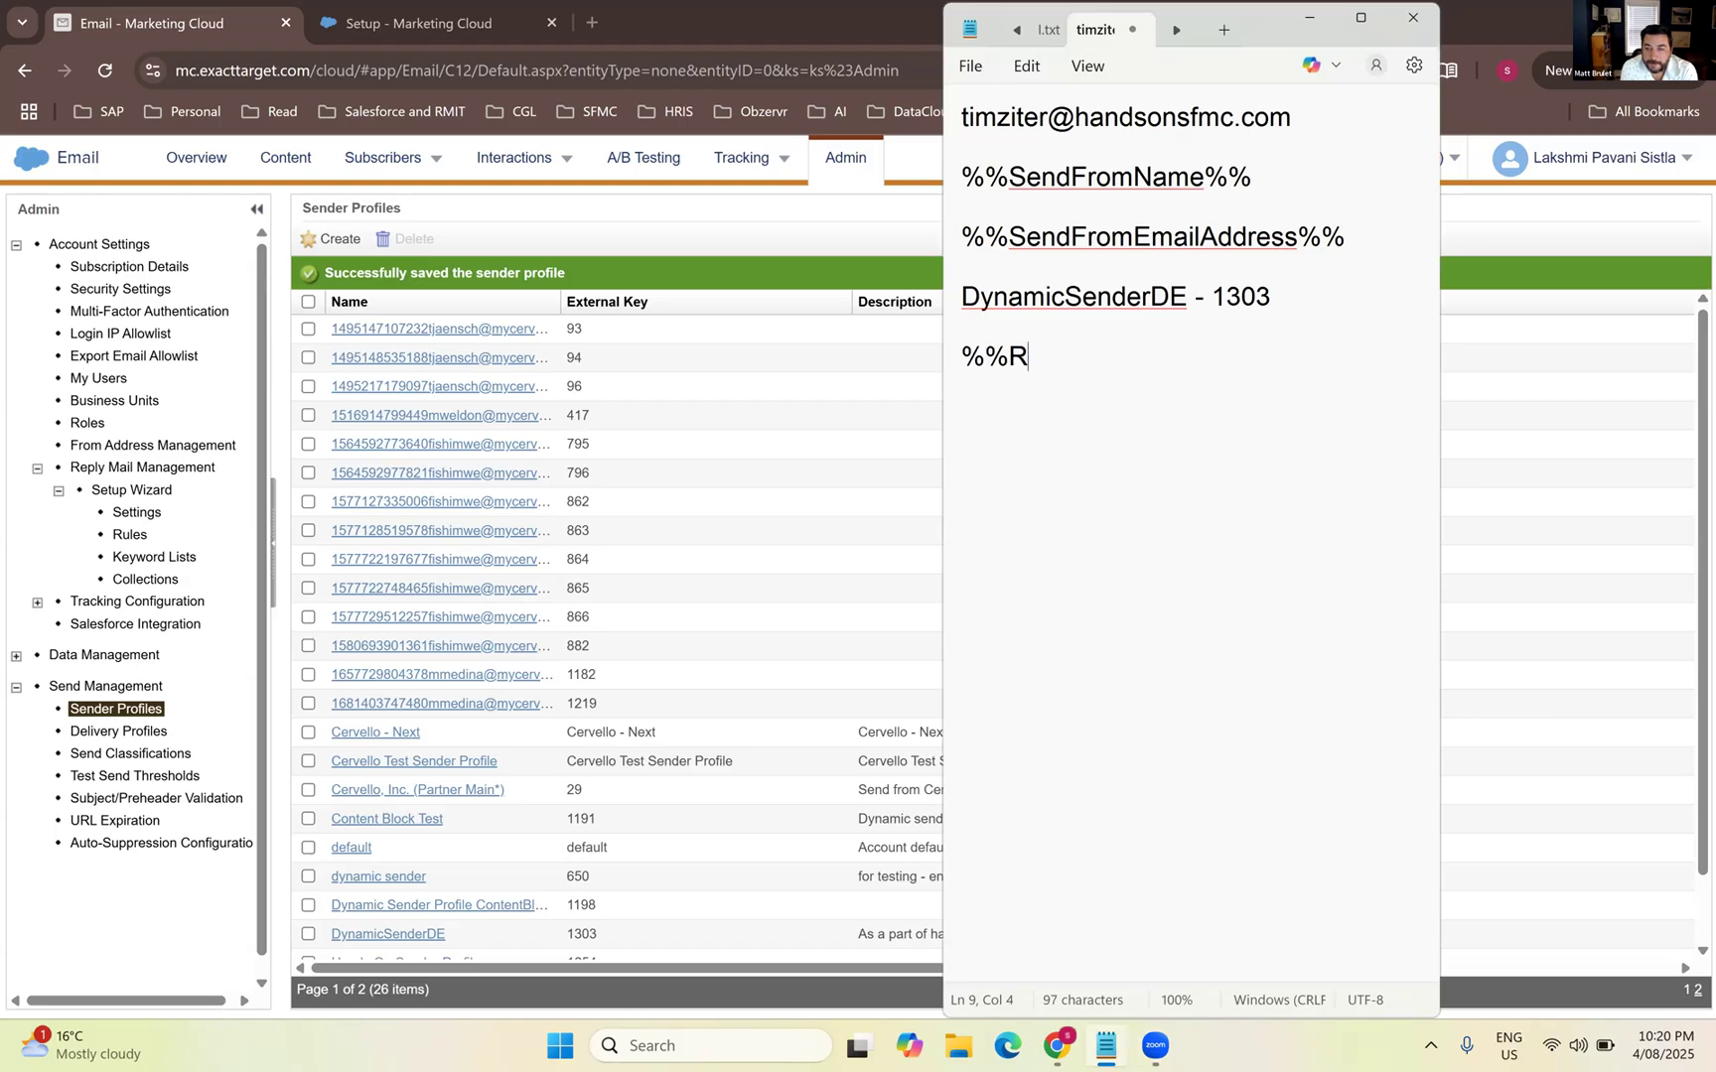
type("eplyToName")
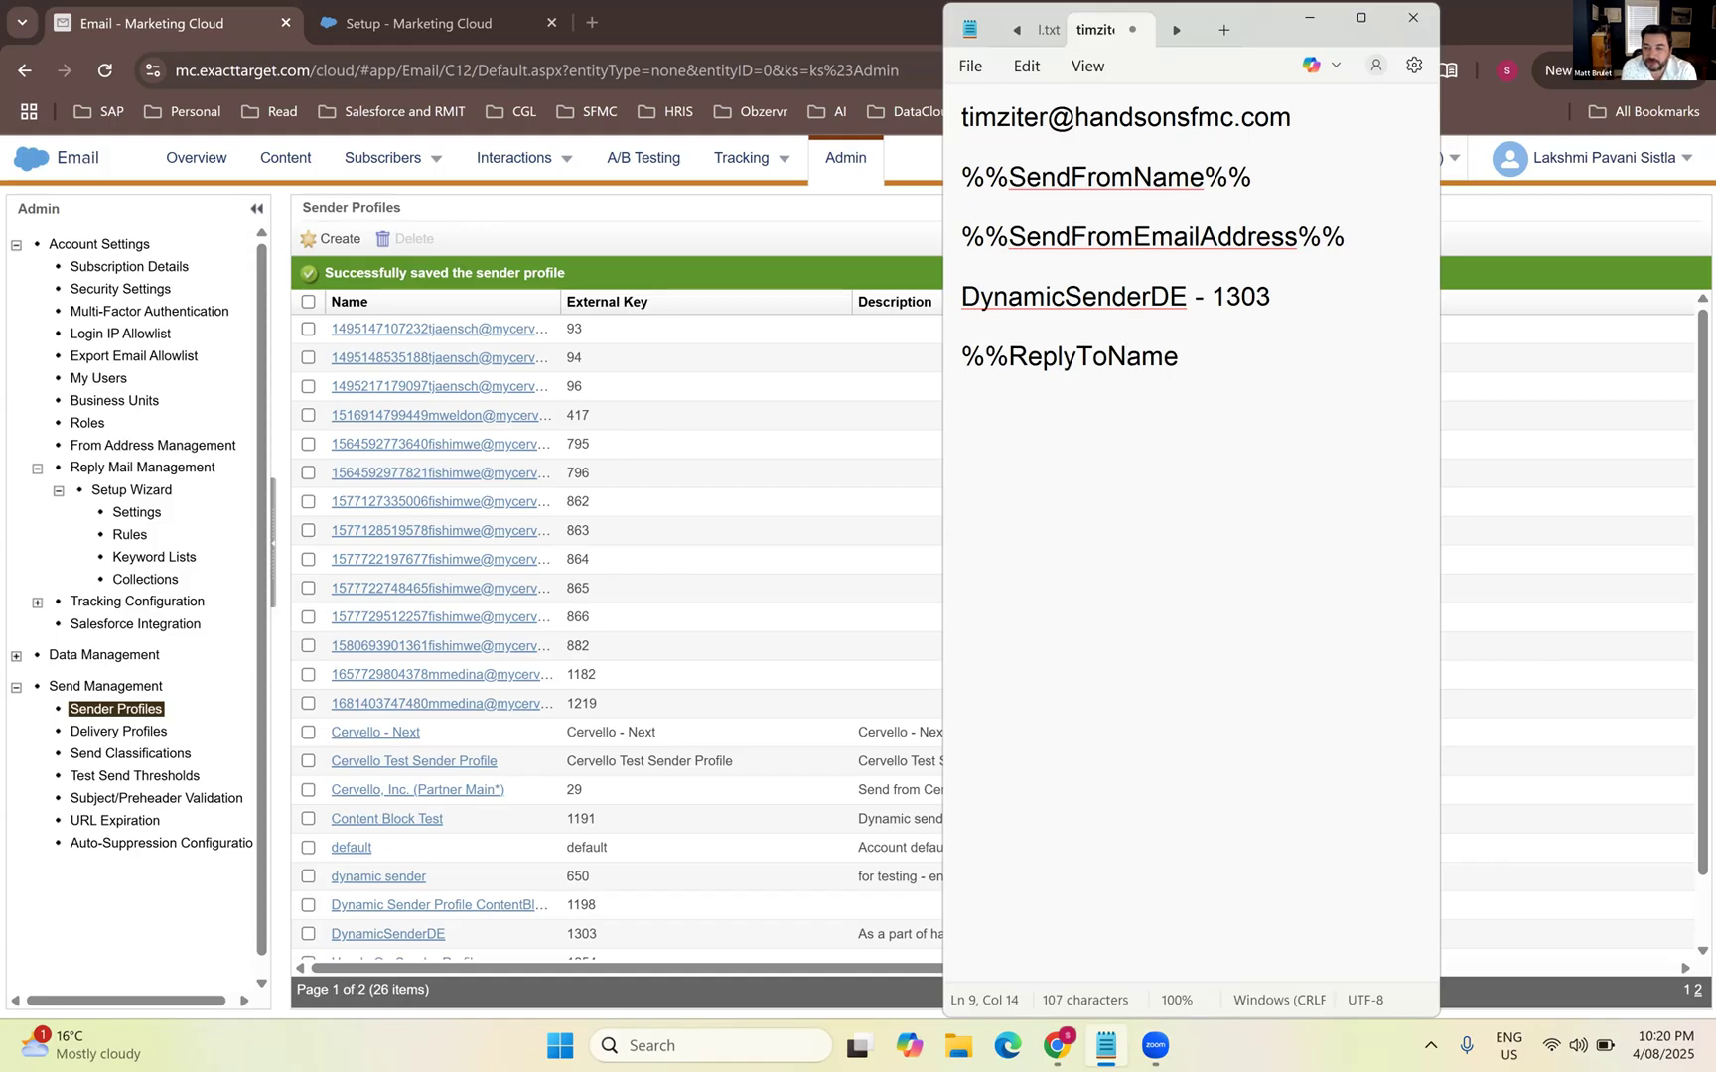
type("%%")
Add the reply address string %%ReplyToEmailAddress%% to the Notepad note, below the reply name string
key("Return")
type("%%")
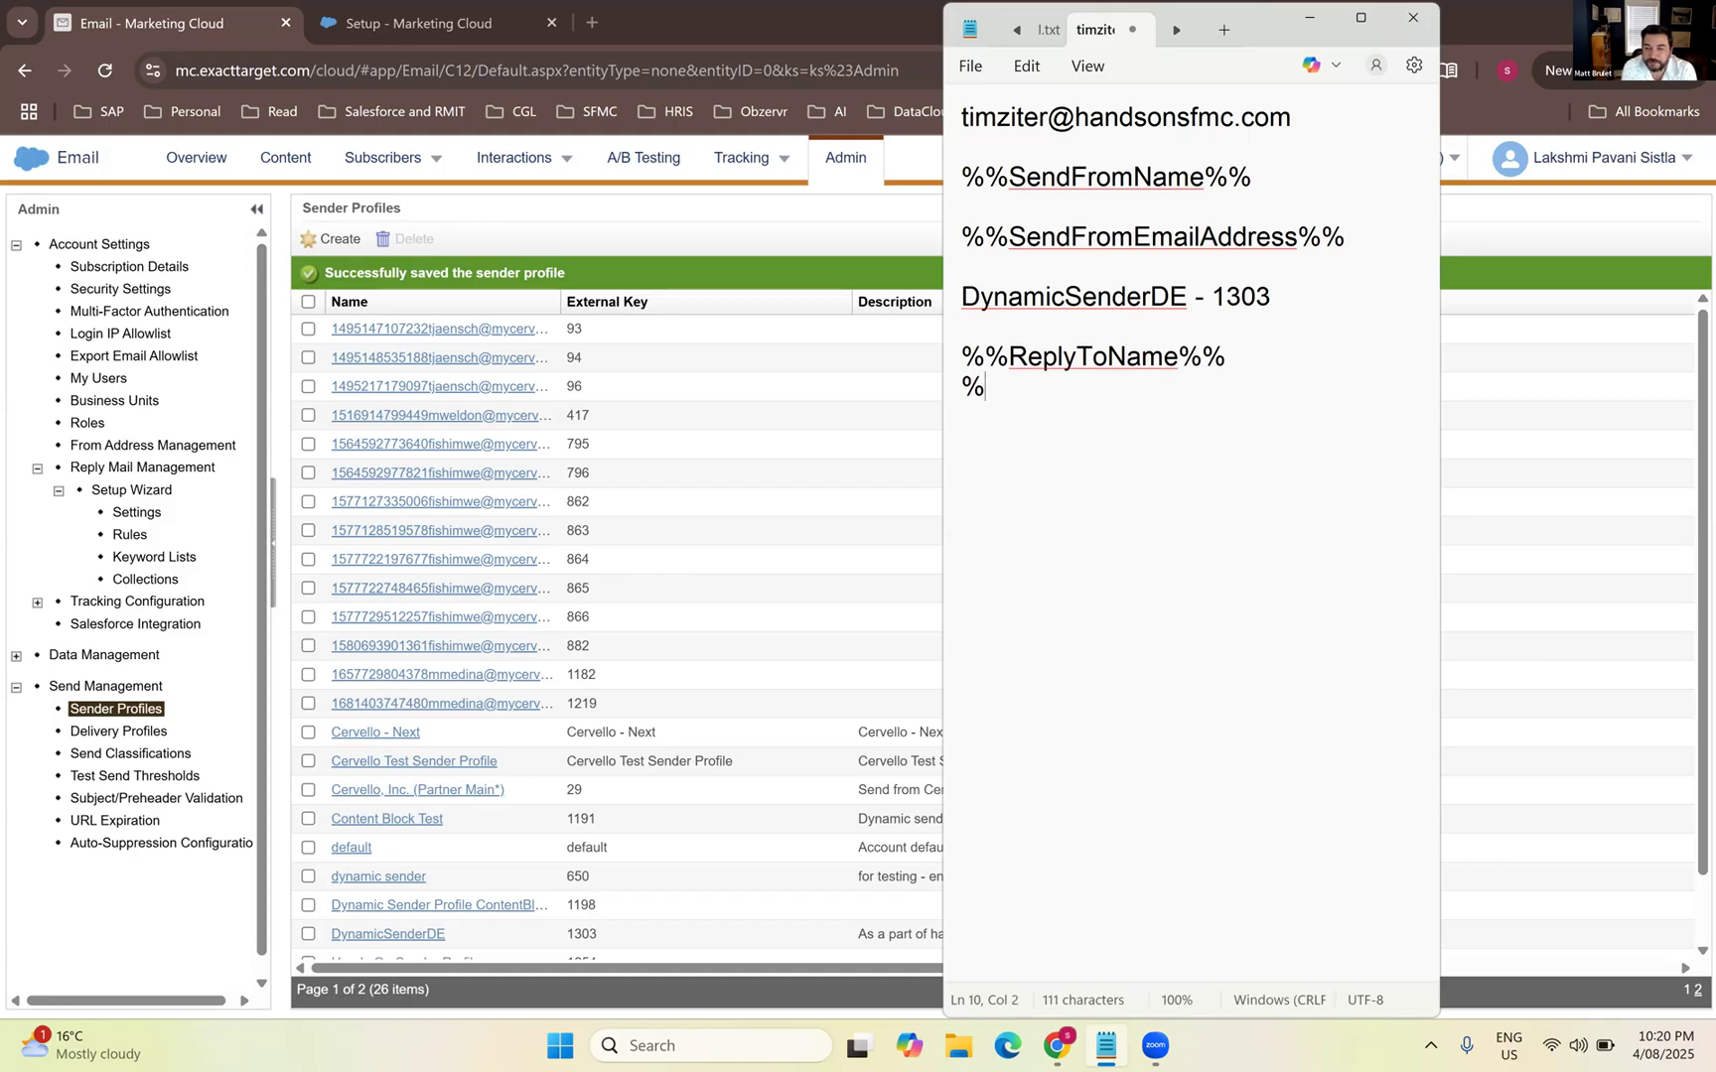
type("Re")
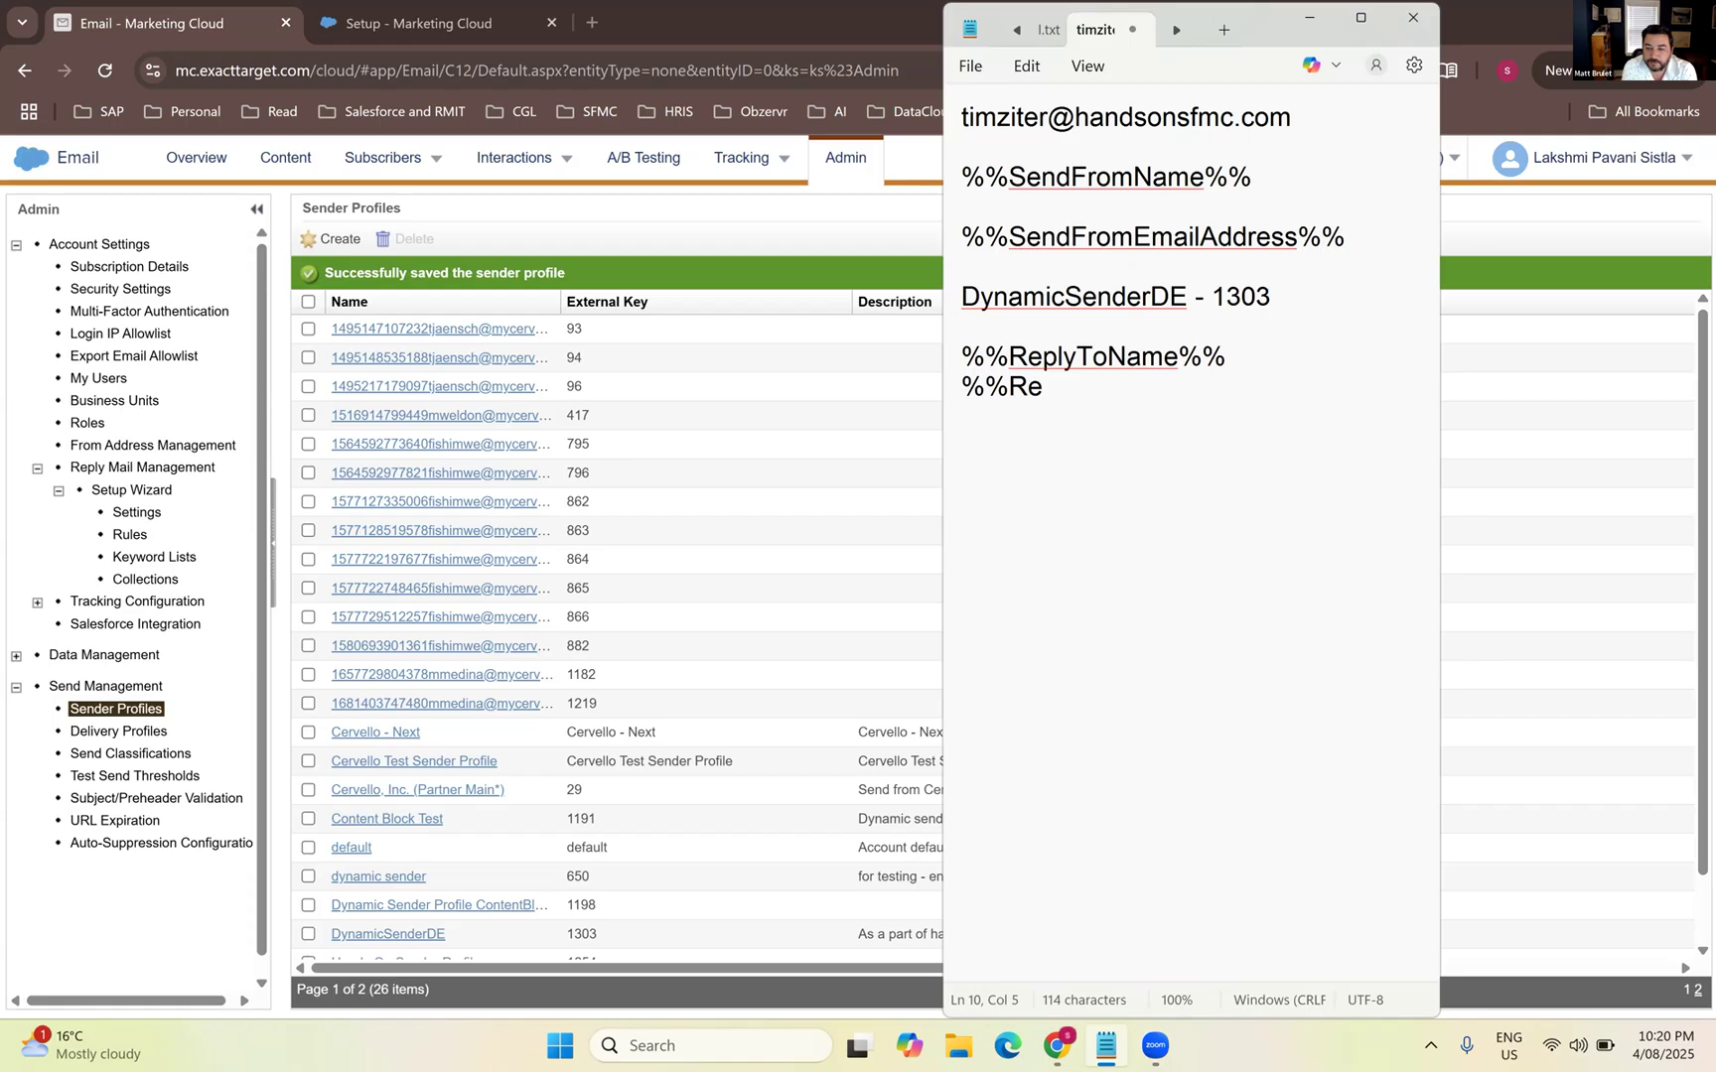
type("plyTo")
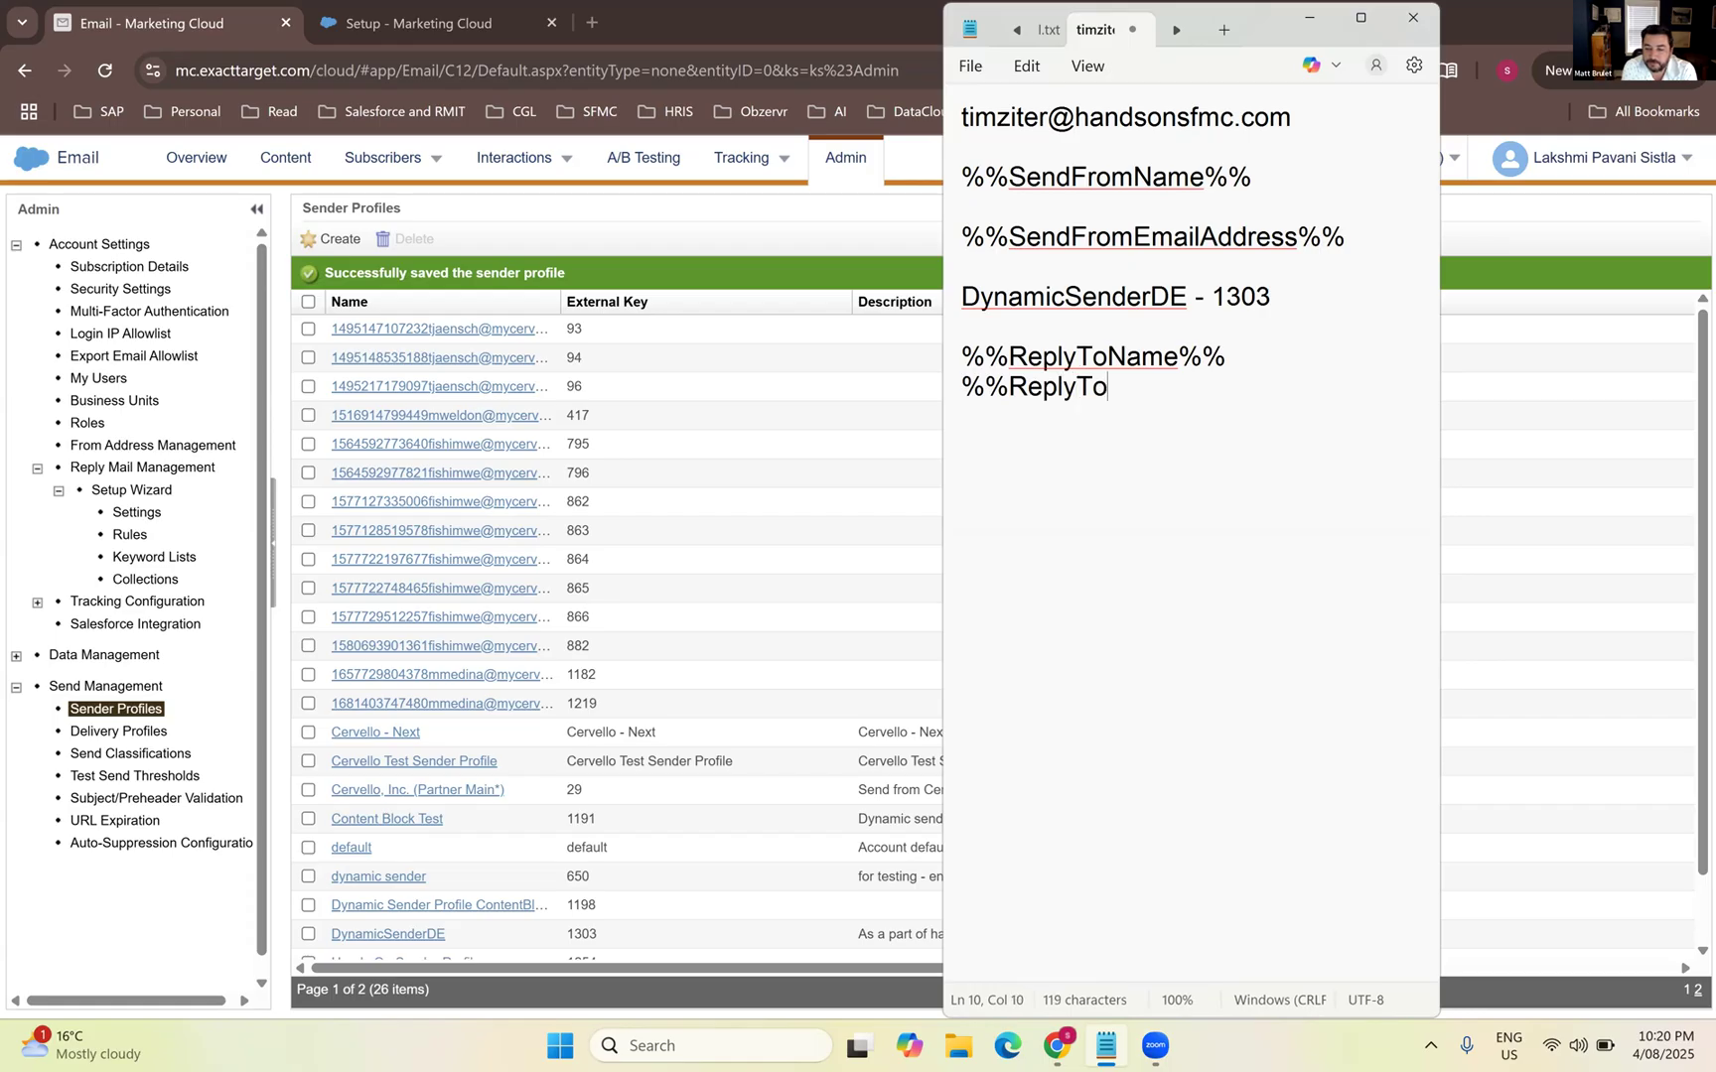
type("EmailAddres")
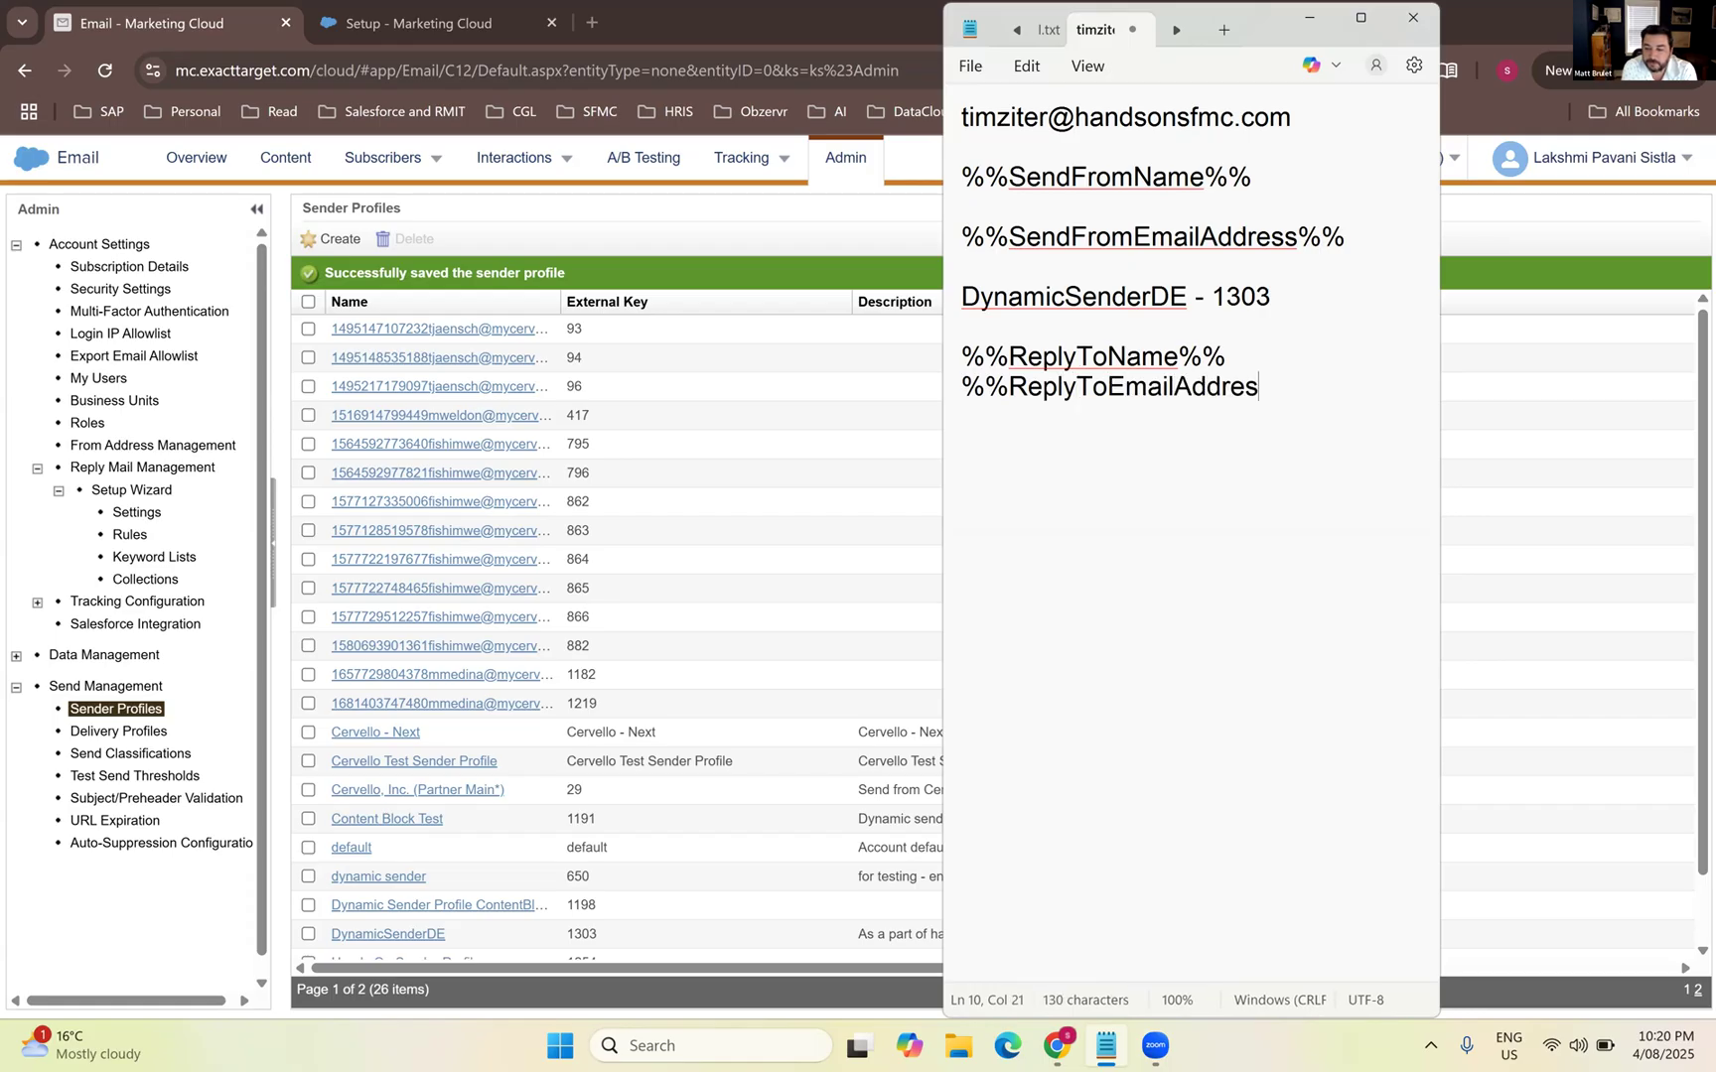
type("s%%")
key("Return")
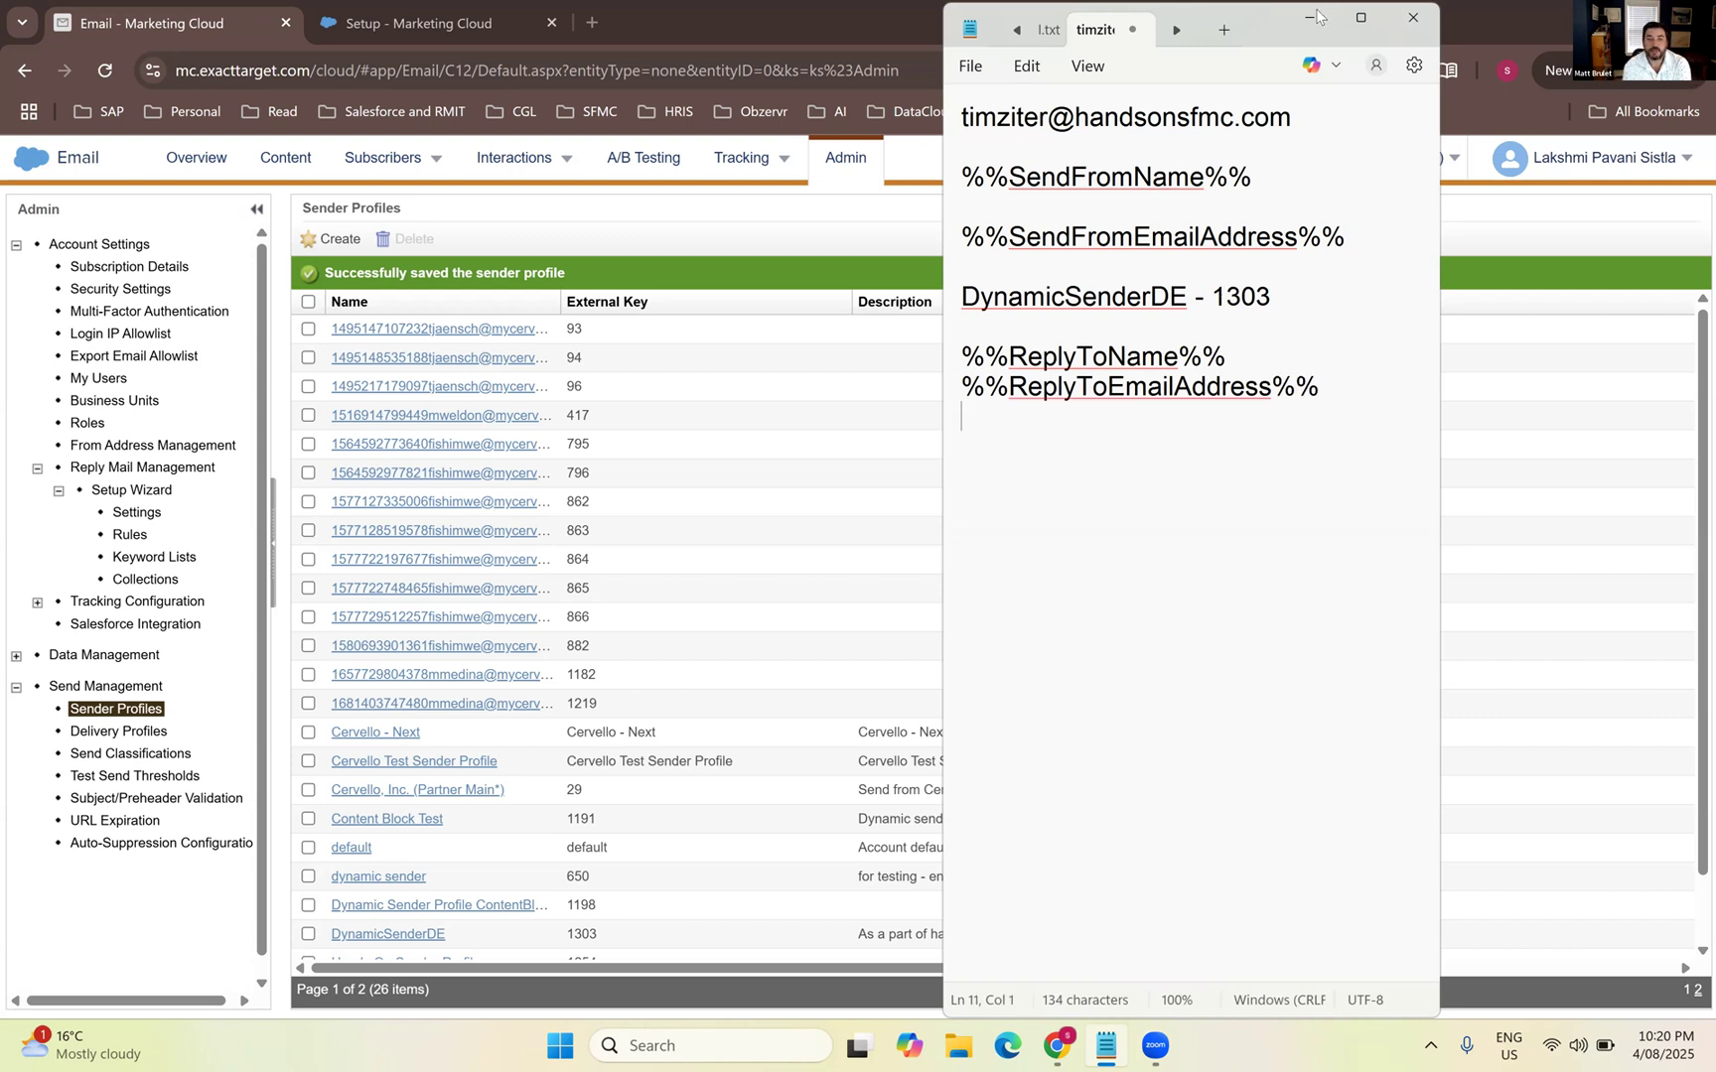
Switch back to Marketing Cloud in the browser and open Contact Builder from the Audience Builder apps
left_click(502, 283)
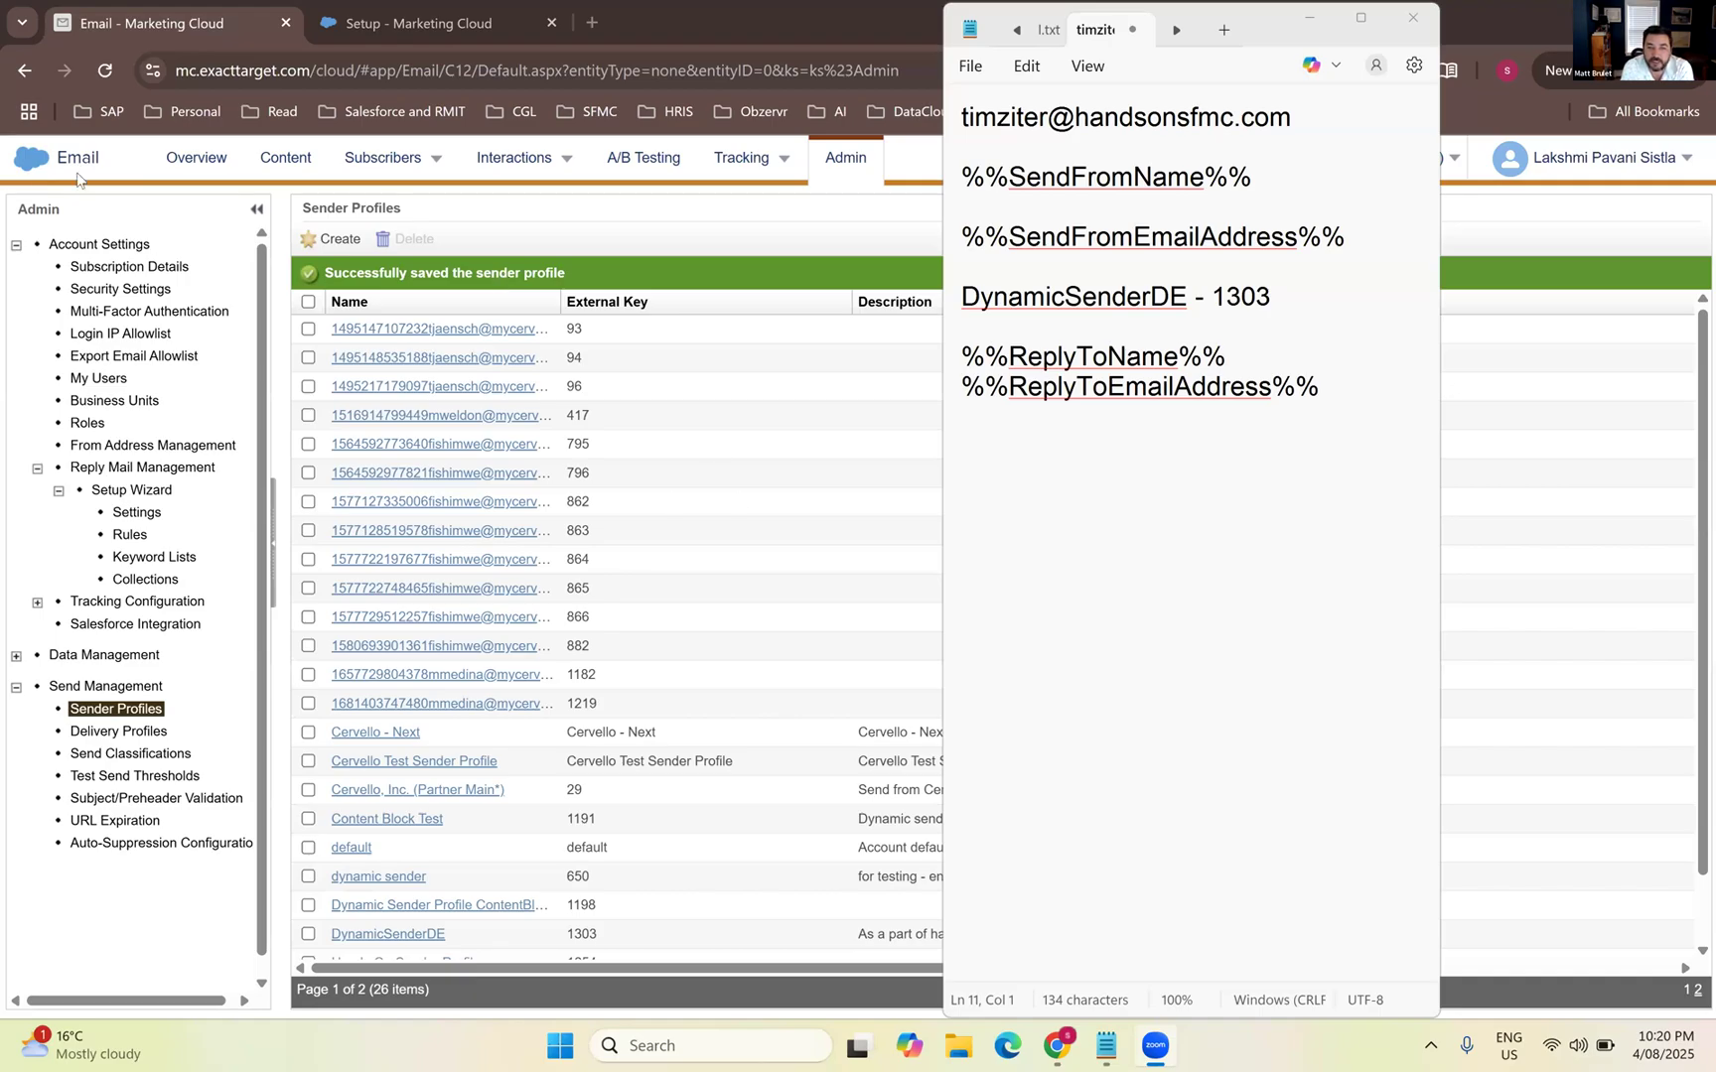
left_click(41, 298)
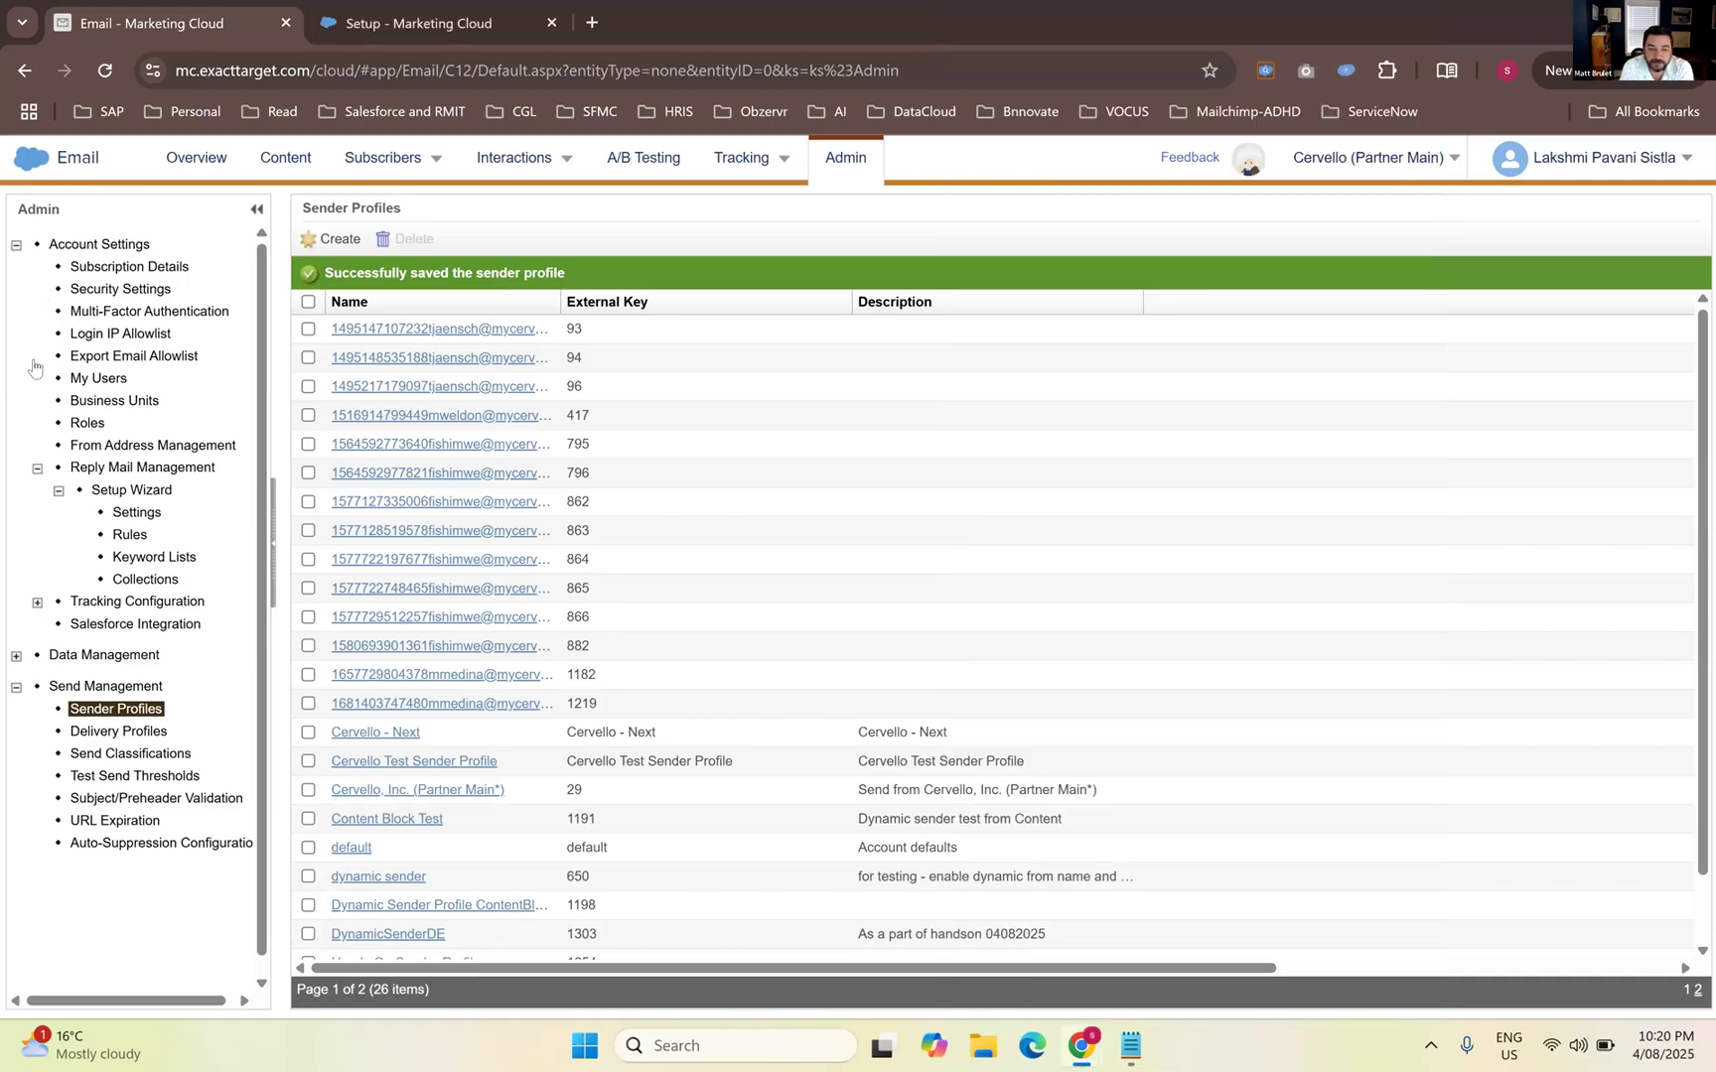
mouse_move(35, 369)
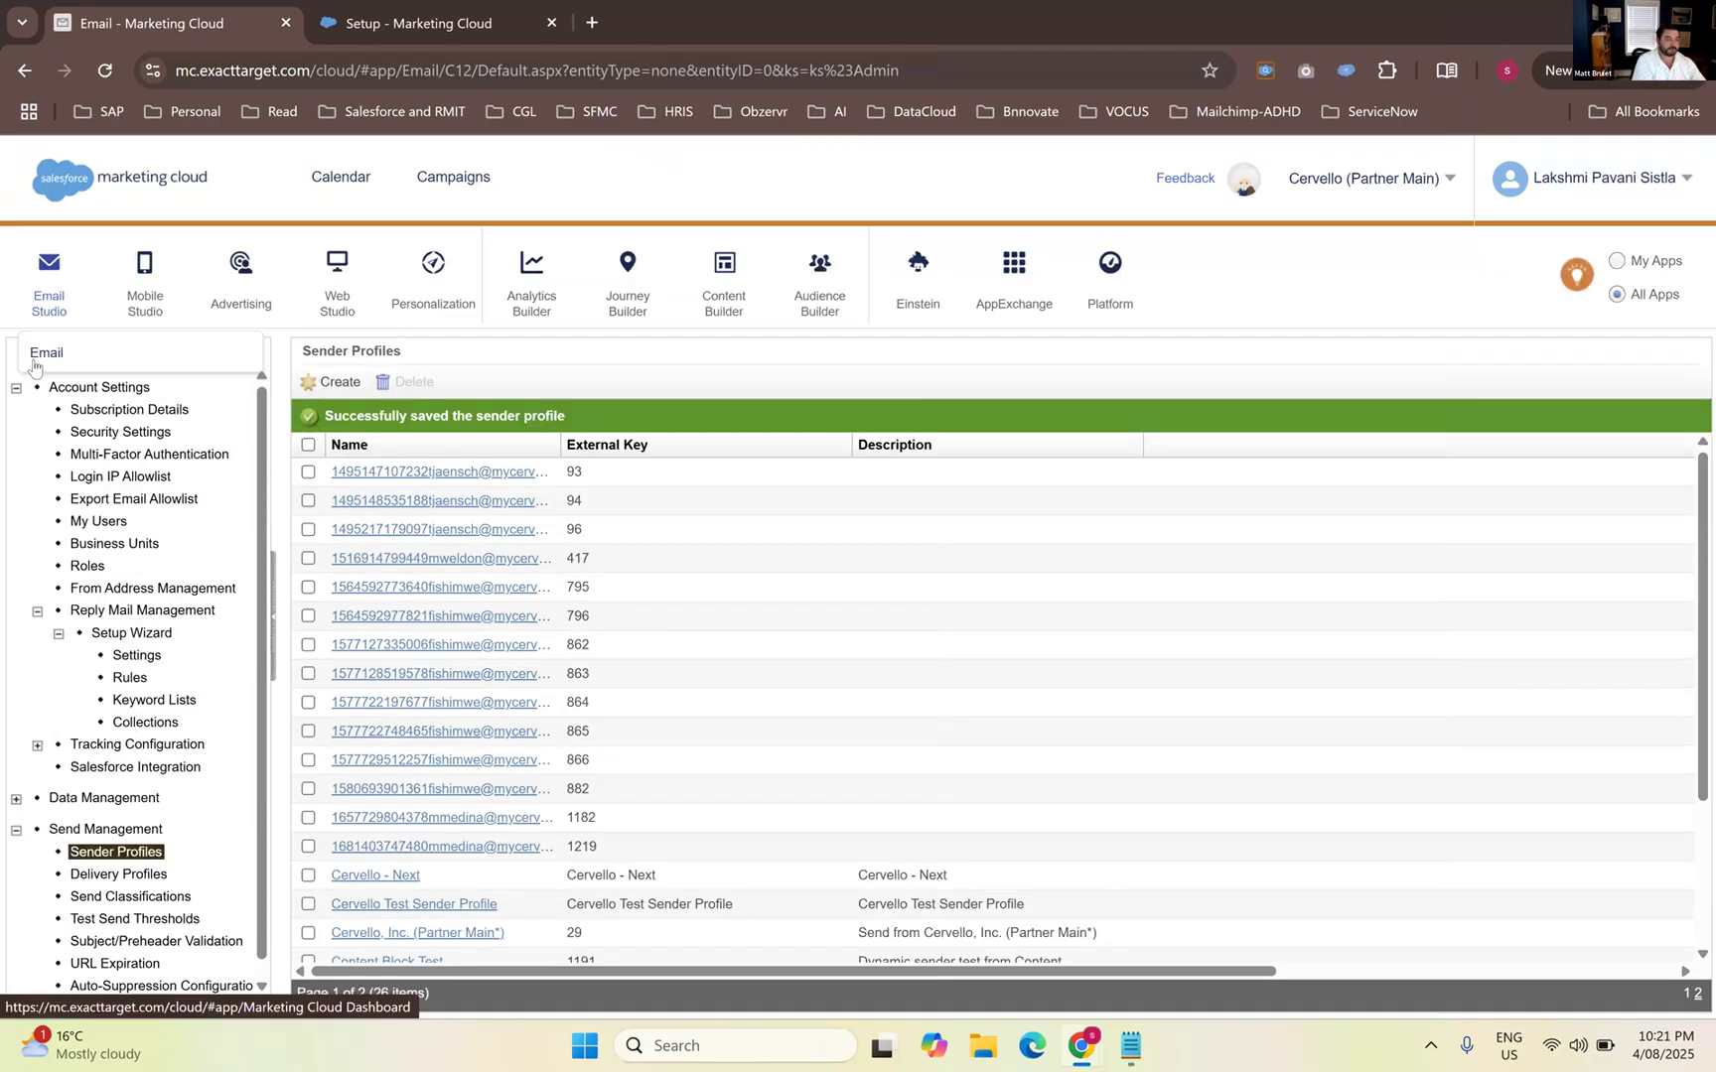
left_click(36, 175)
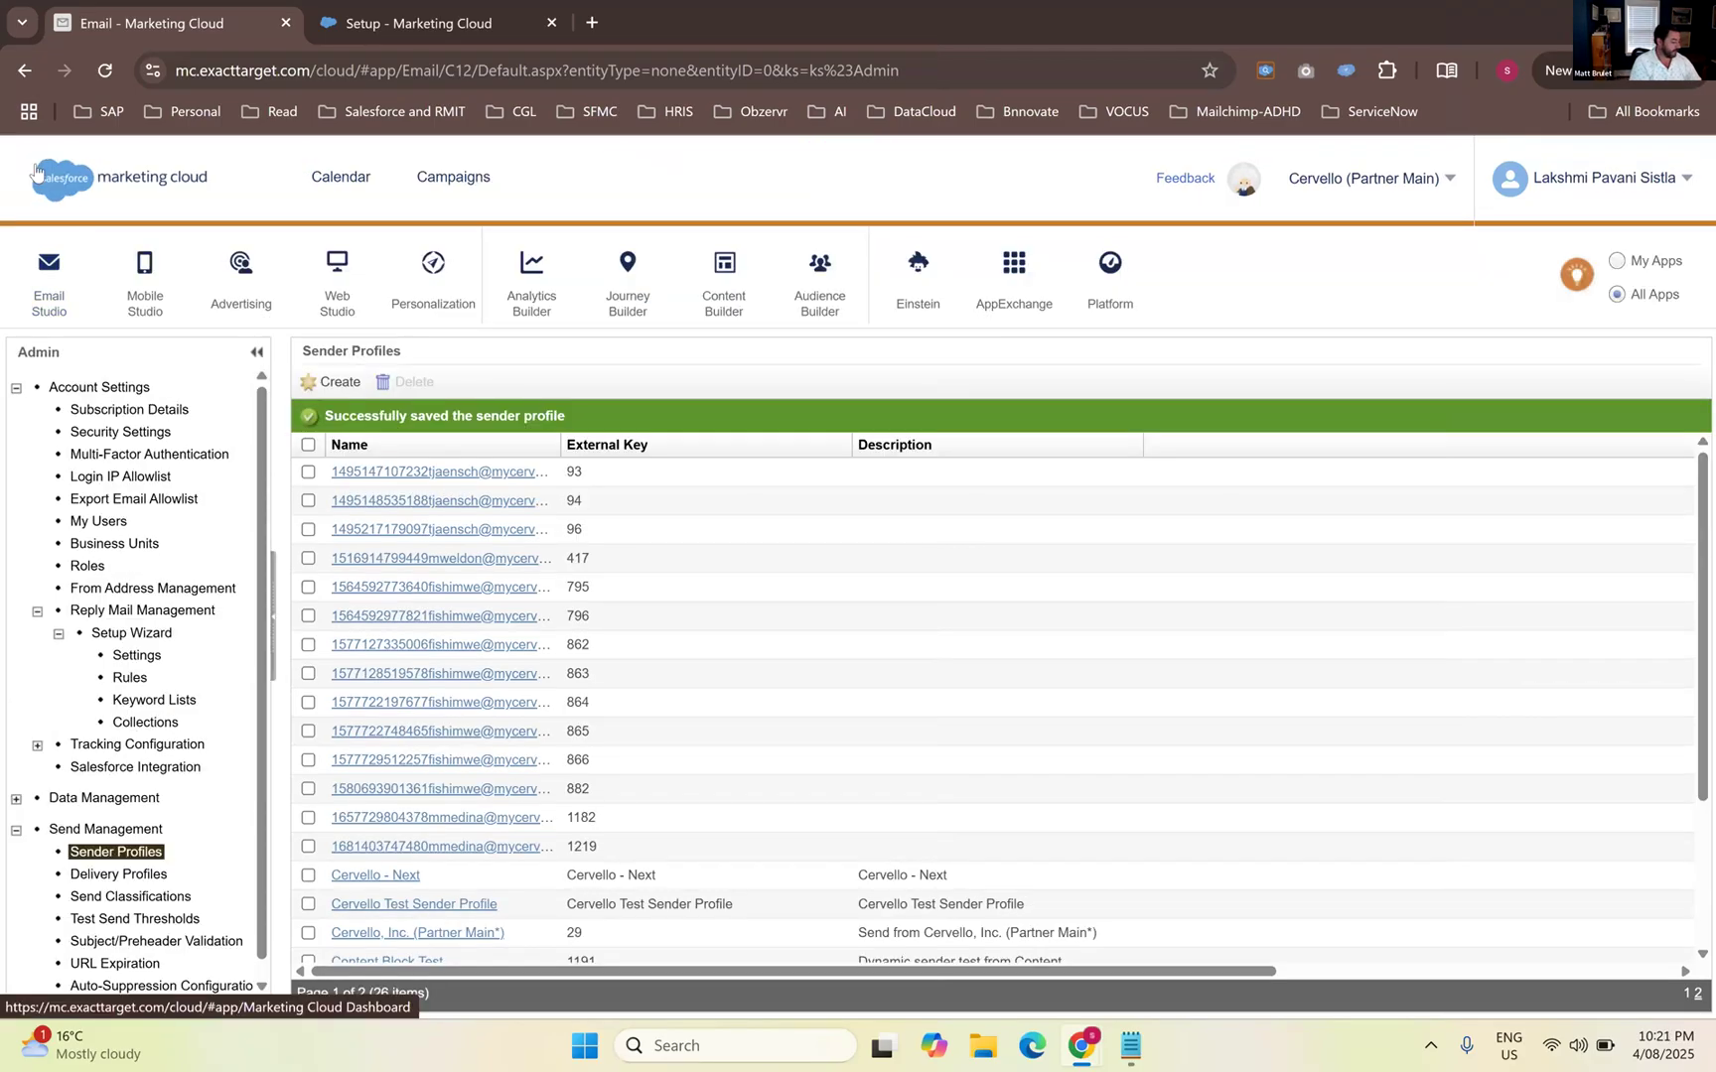
left_click(820, 355)
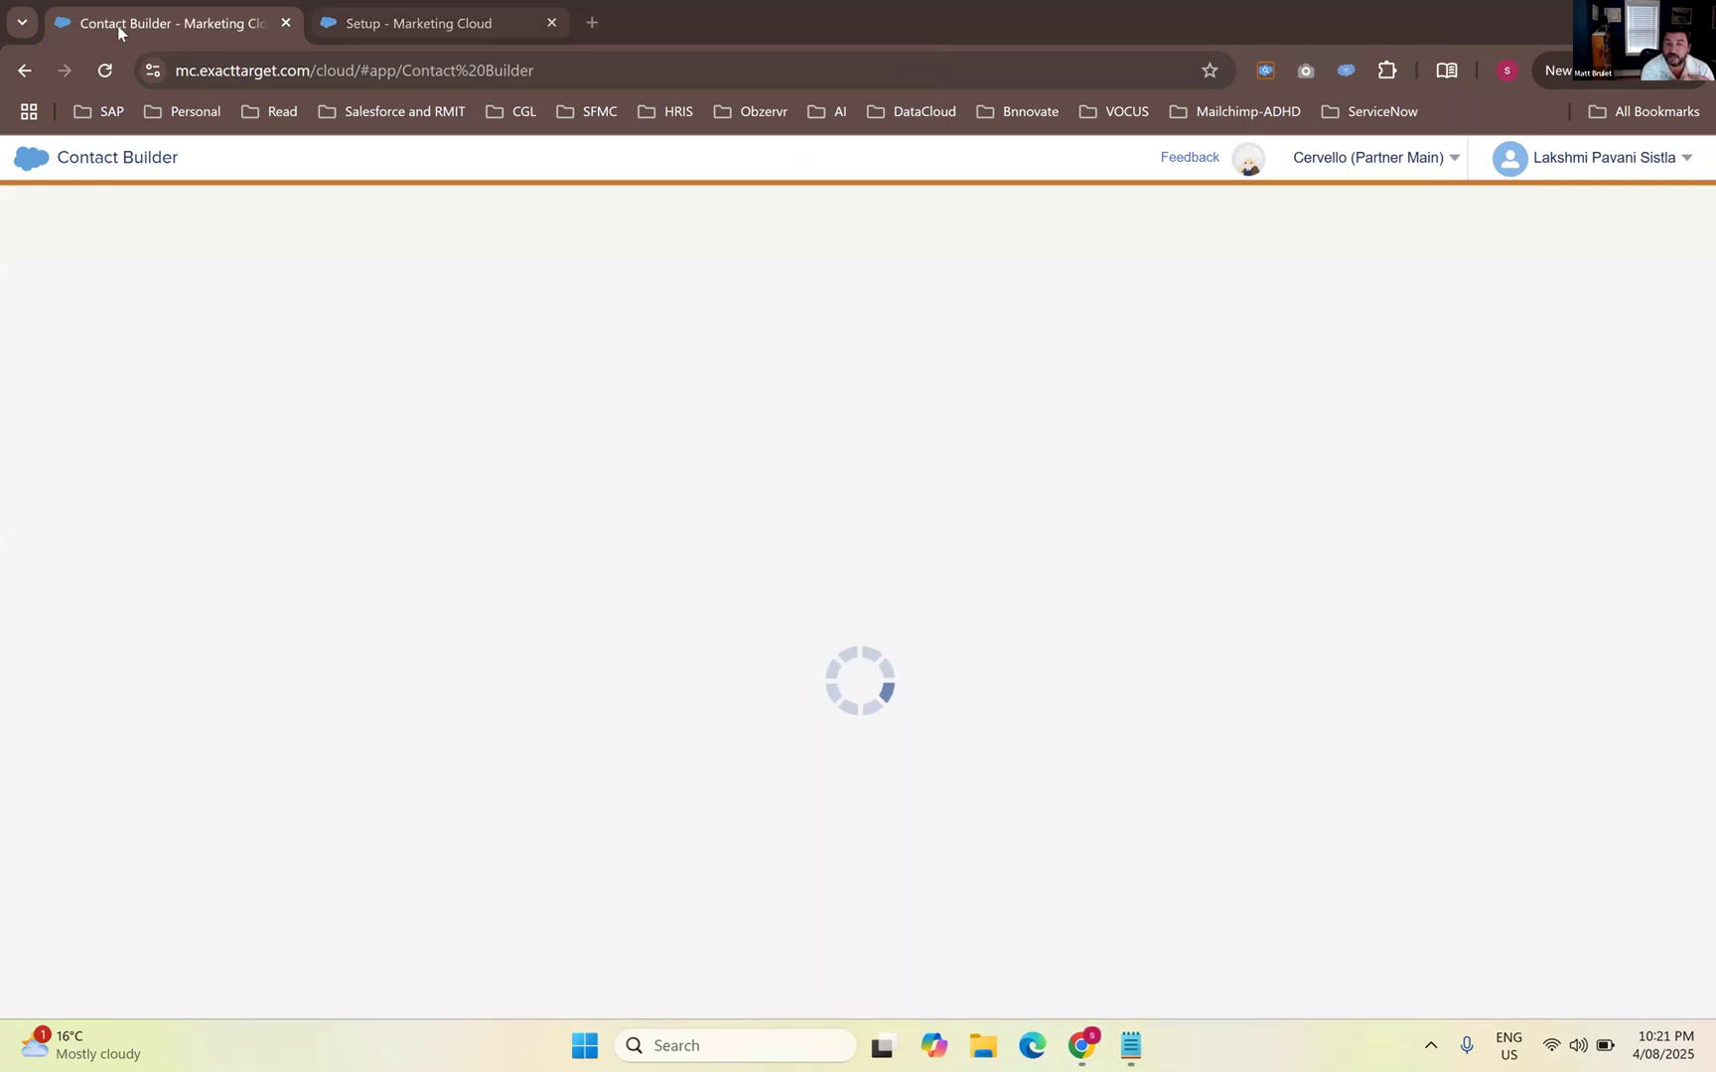
left_click(417, 23)
key("ctrl+Tab")
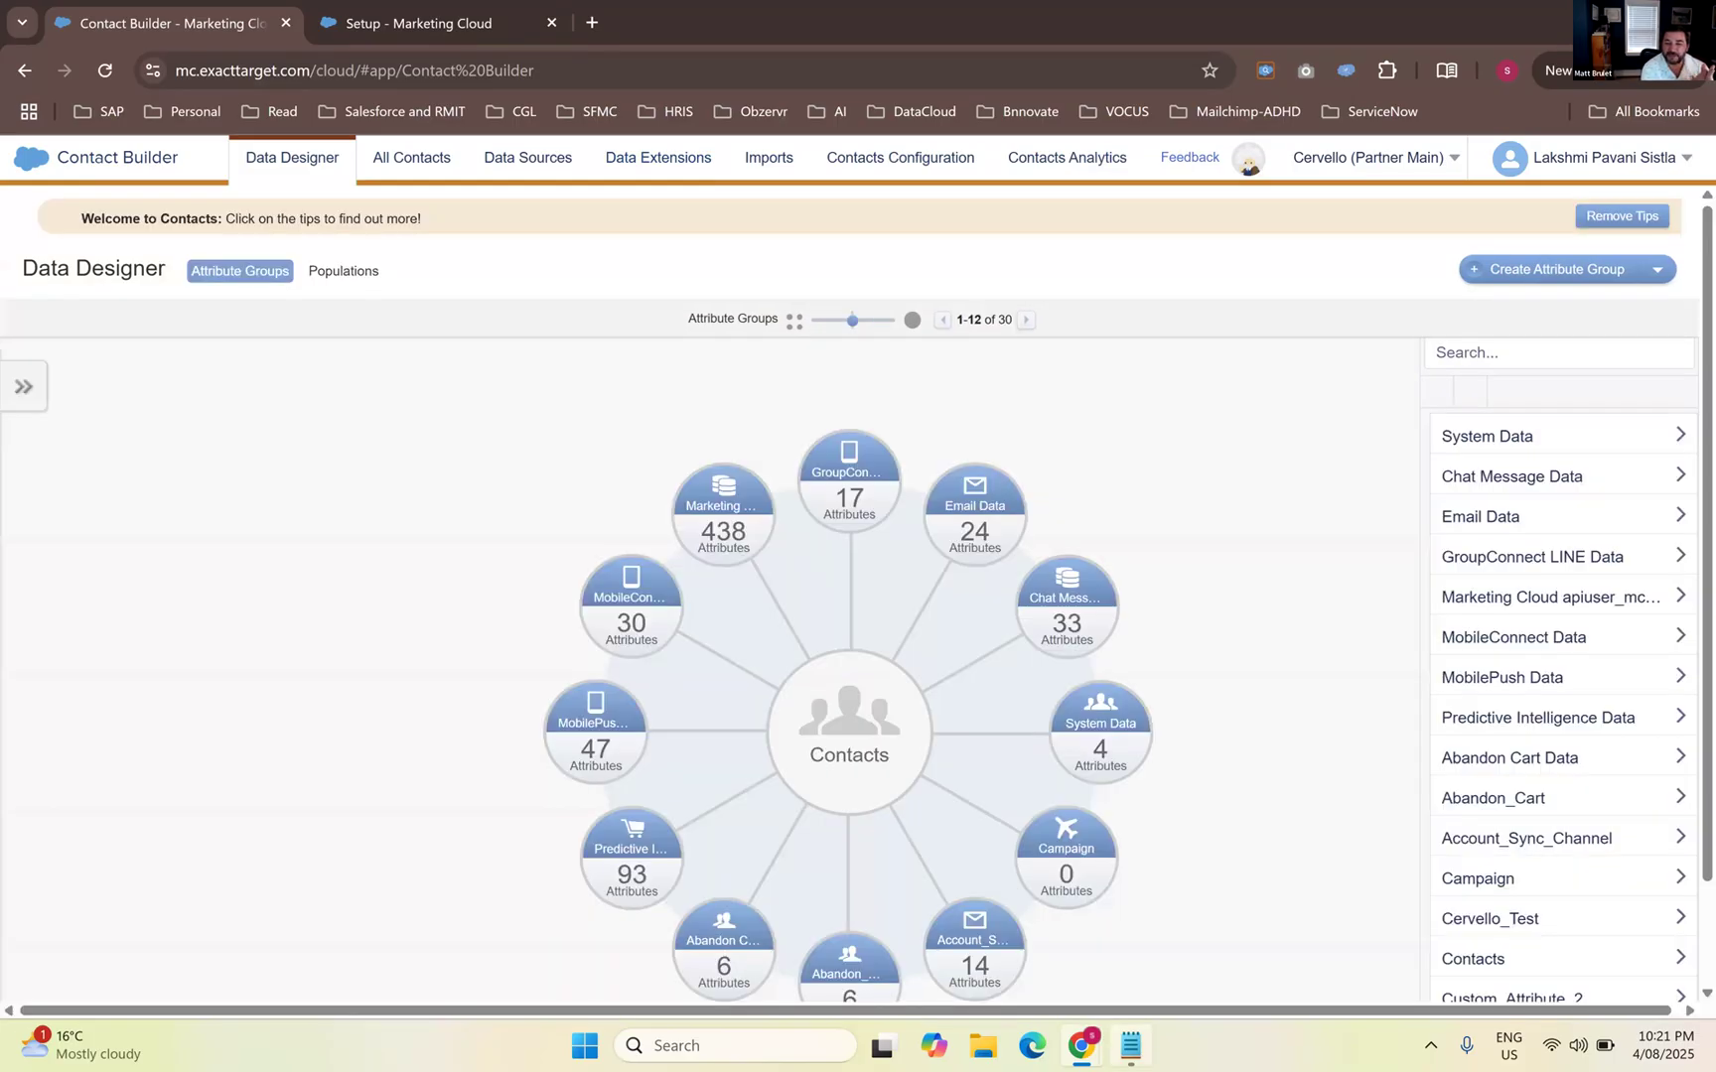
List ContactId, EmailAddress, FirstName and User on separate lines in the Notepad note, below the reply-to strings
key("alt+Tab")
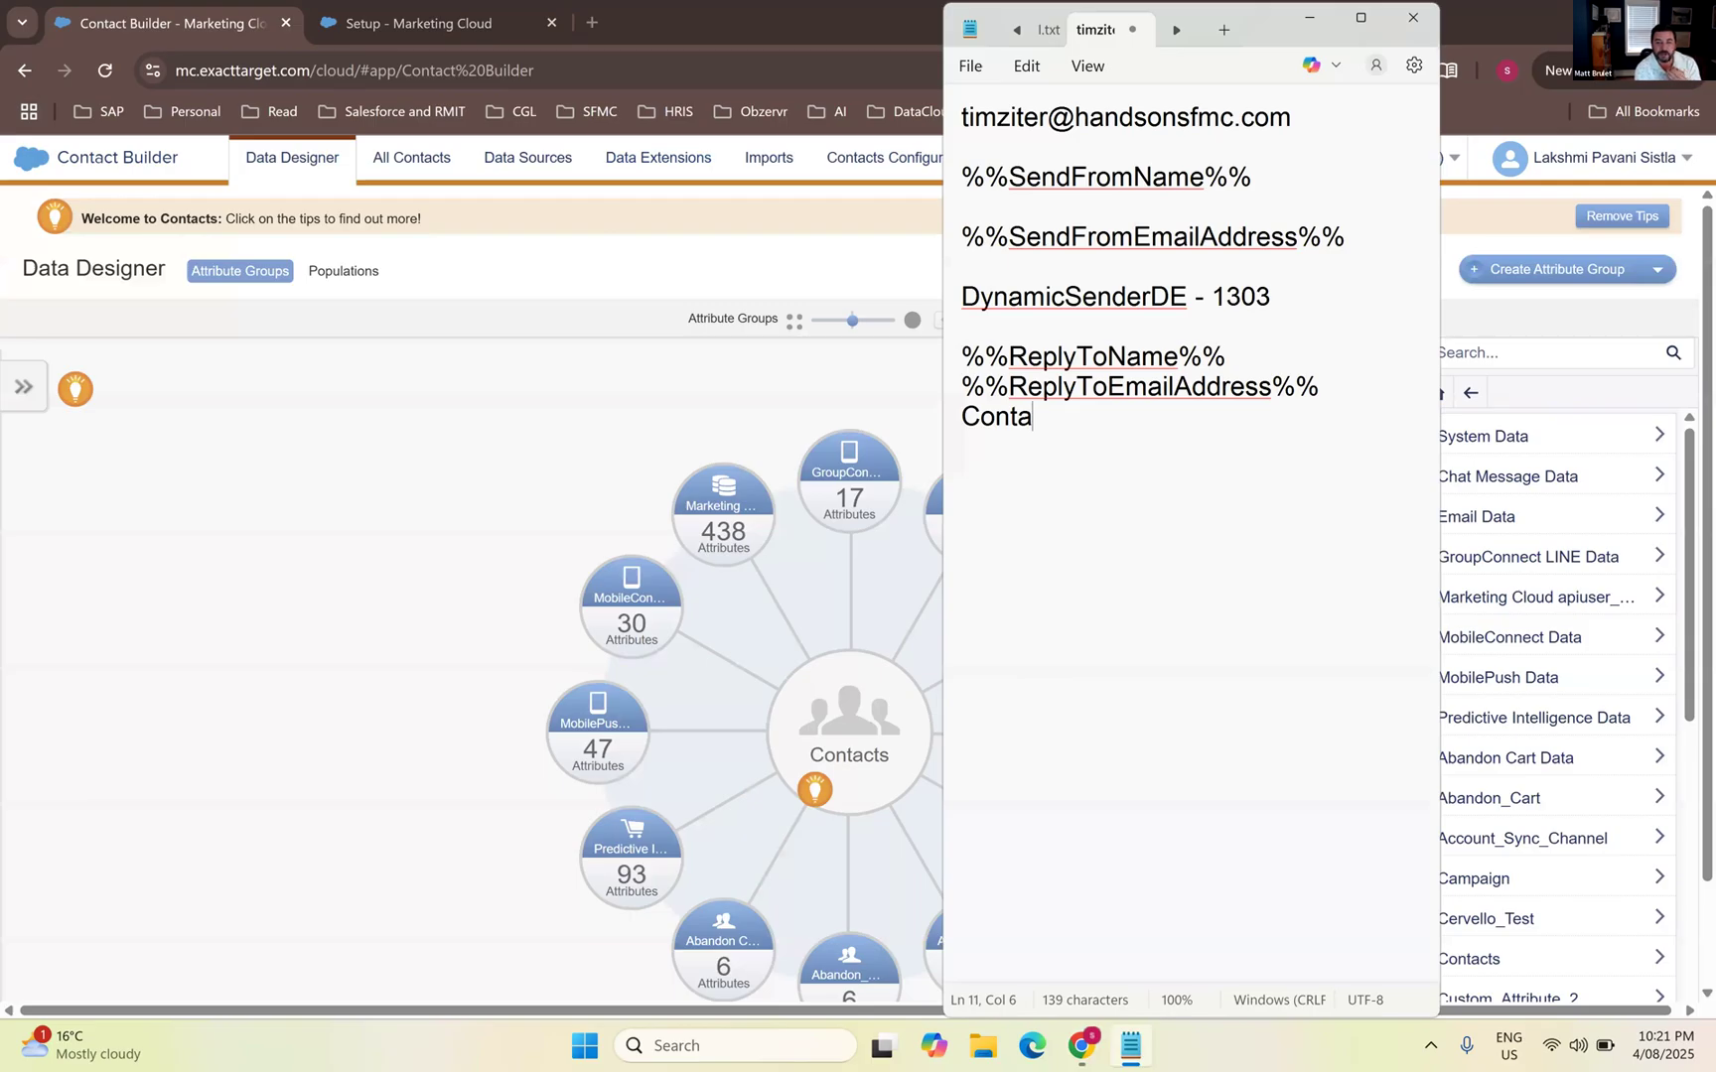
type("ctId")
key("Return")
type("Email")
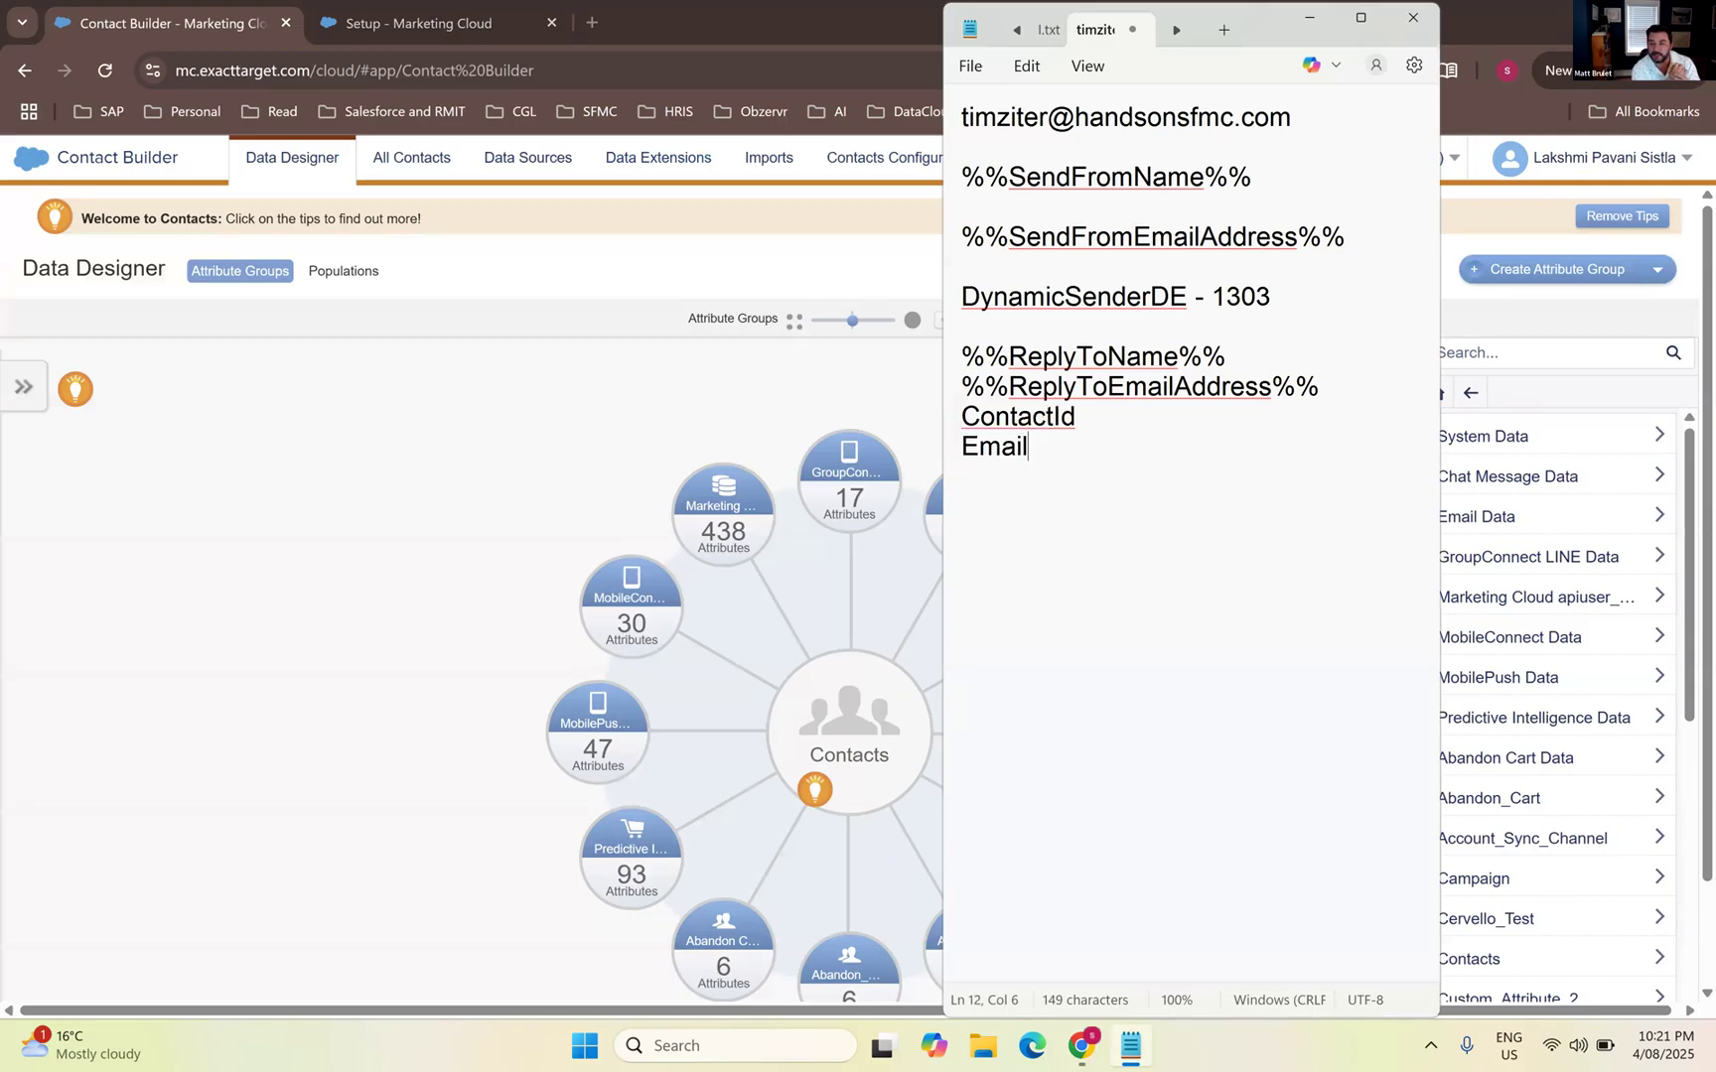
type("Address")
key("Return")
type("Fr")
key("BackSpace")
type("o")
key("BackSpace")
type("irstNae")
key("BackSpace")
type("me")
key("Return")
type("User")
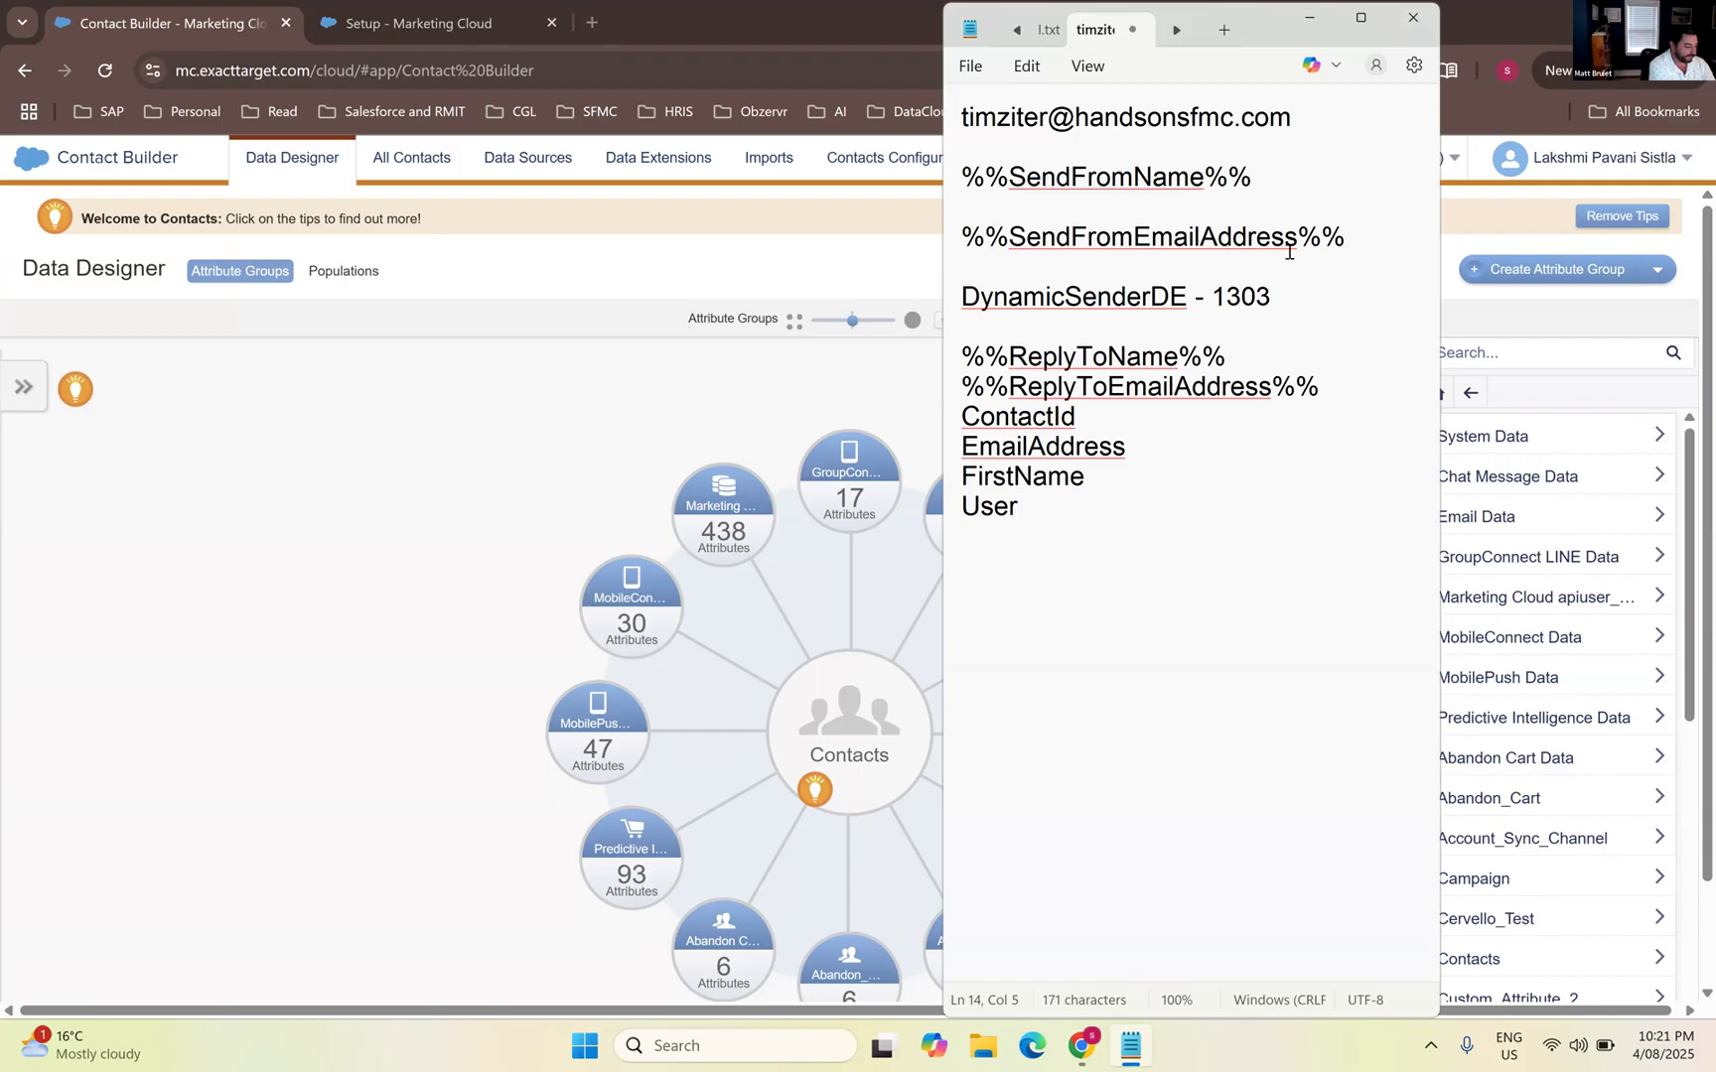
Open the BostonMarketerGroup folder under HandsOn in Contact Builder's data extensions
left_click(659, 161)
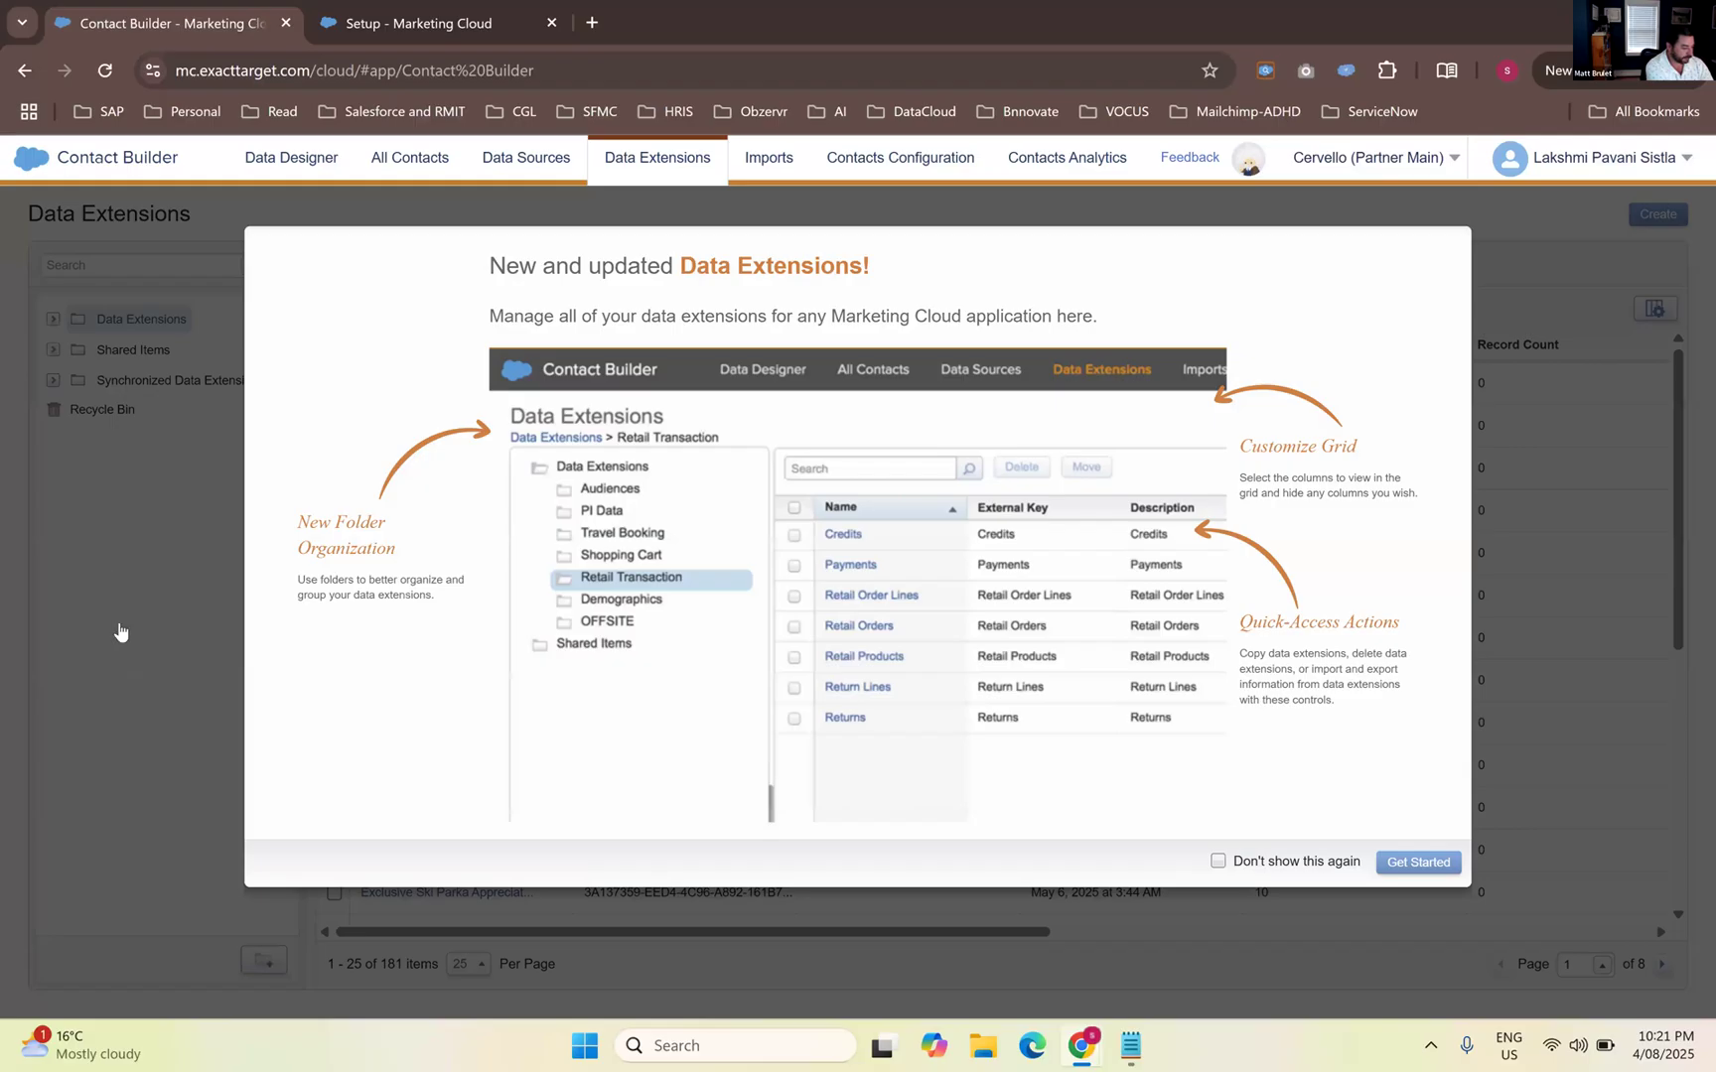
left_click(79, 626)
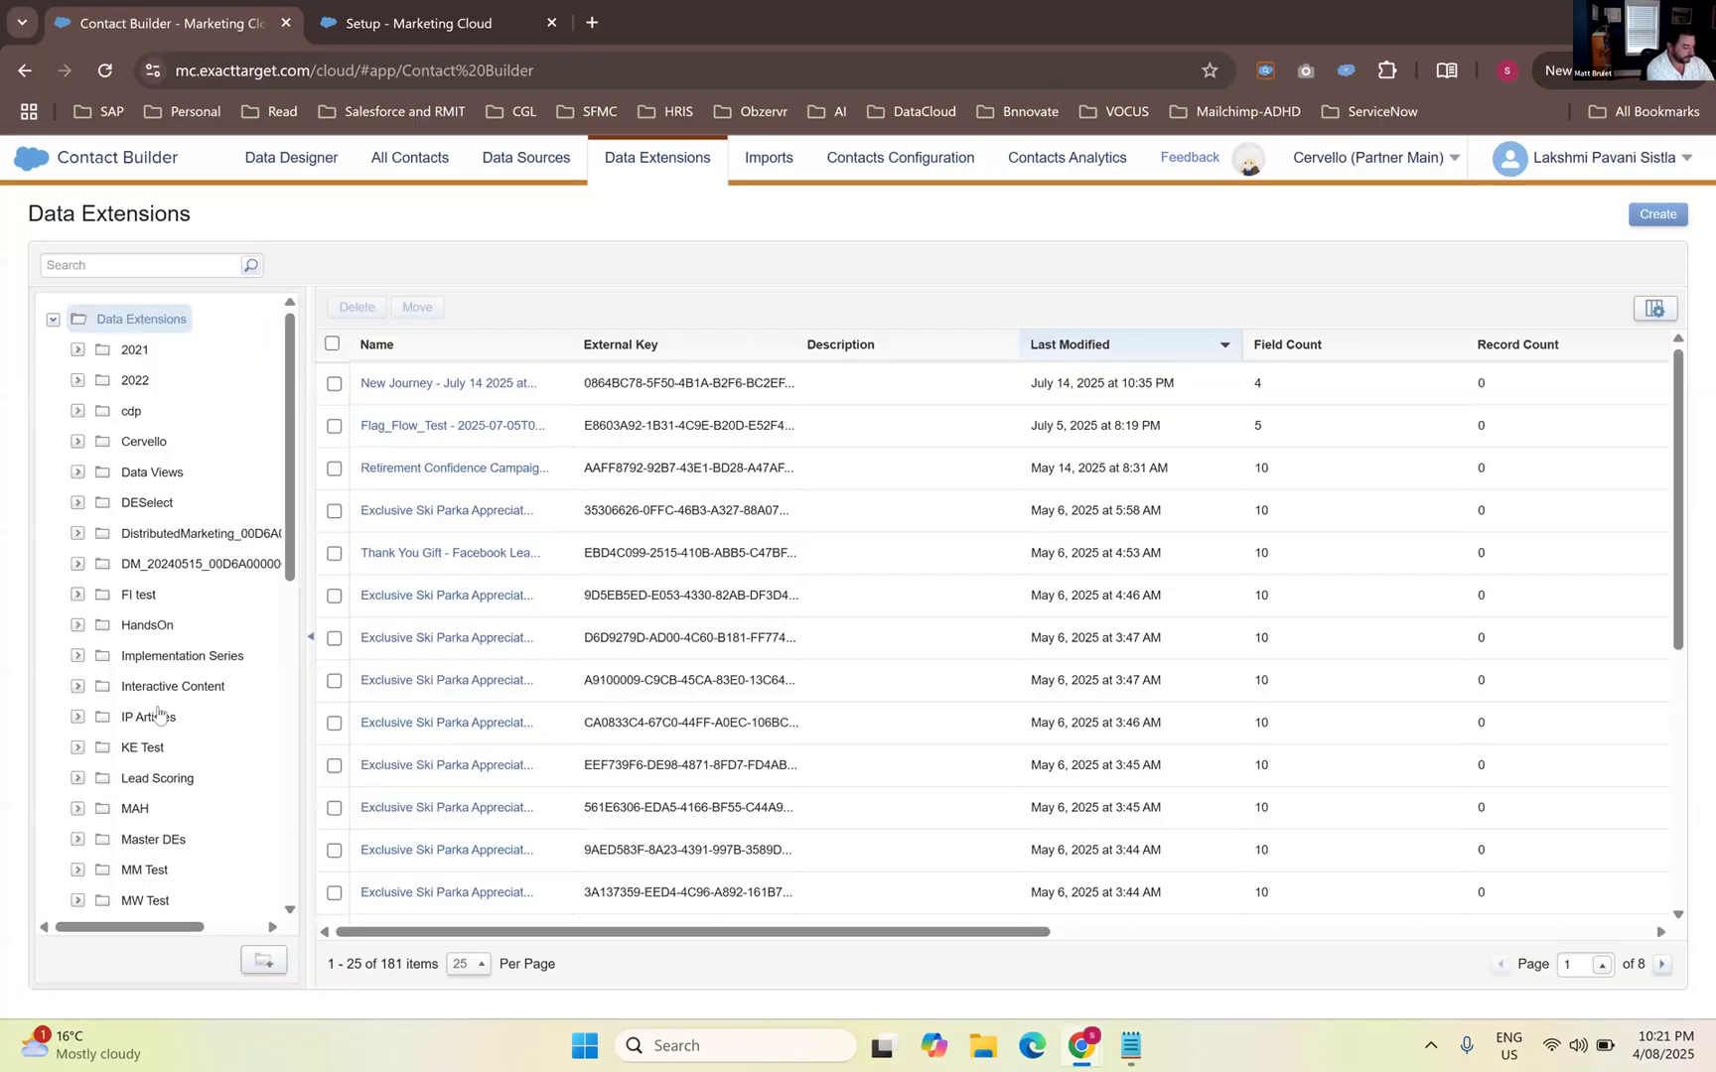
left_click(189, 717)
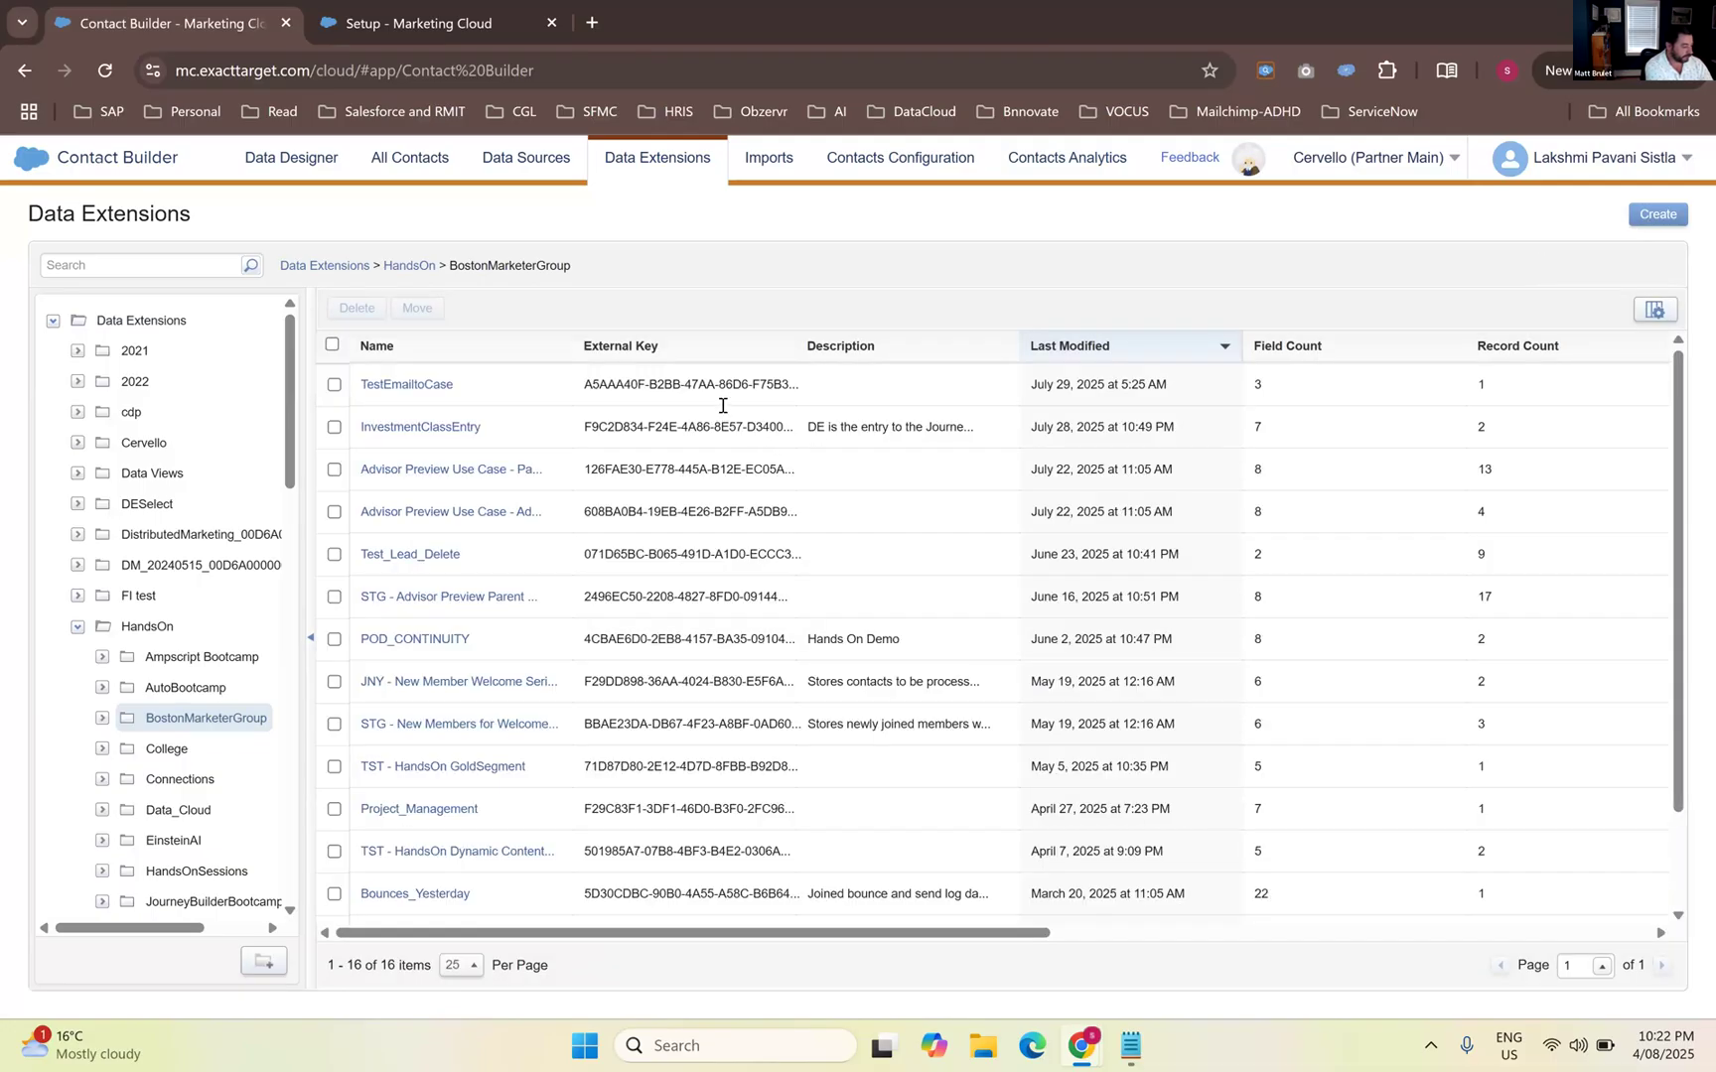
Start a new standard data extension in the BostonMarketerGroup folder and name it DynamicSenderProfileDE
left_click(723, 405)
left_click(721, 397)
type("DynamicSender")
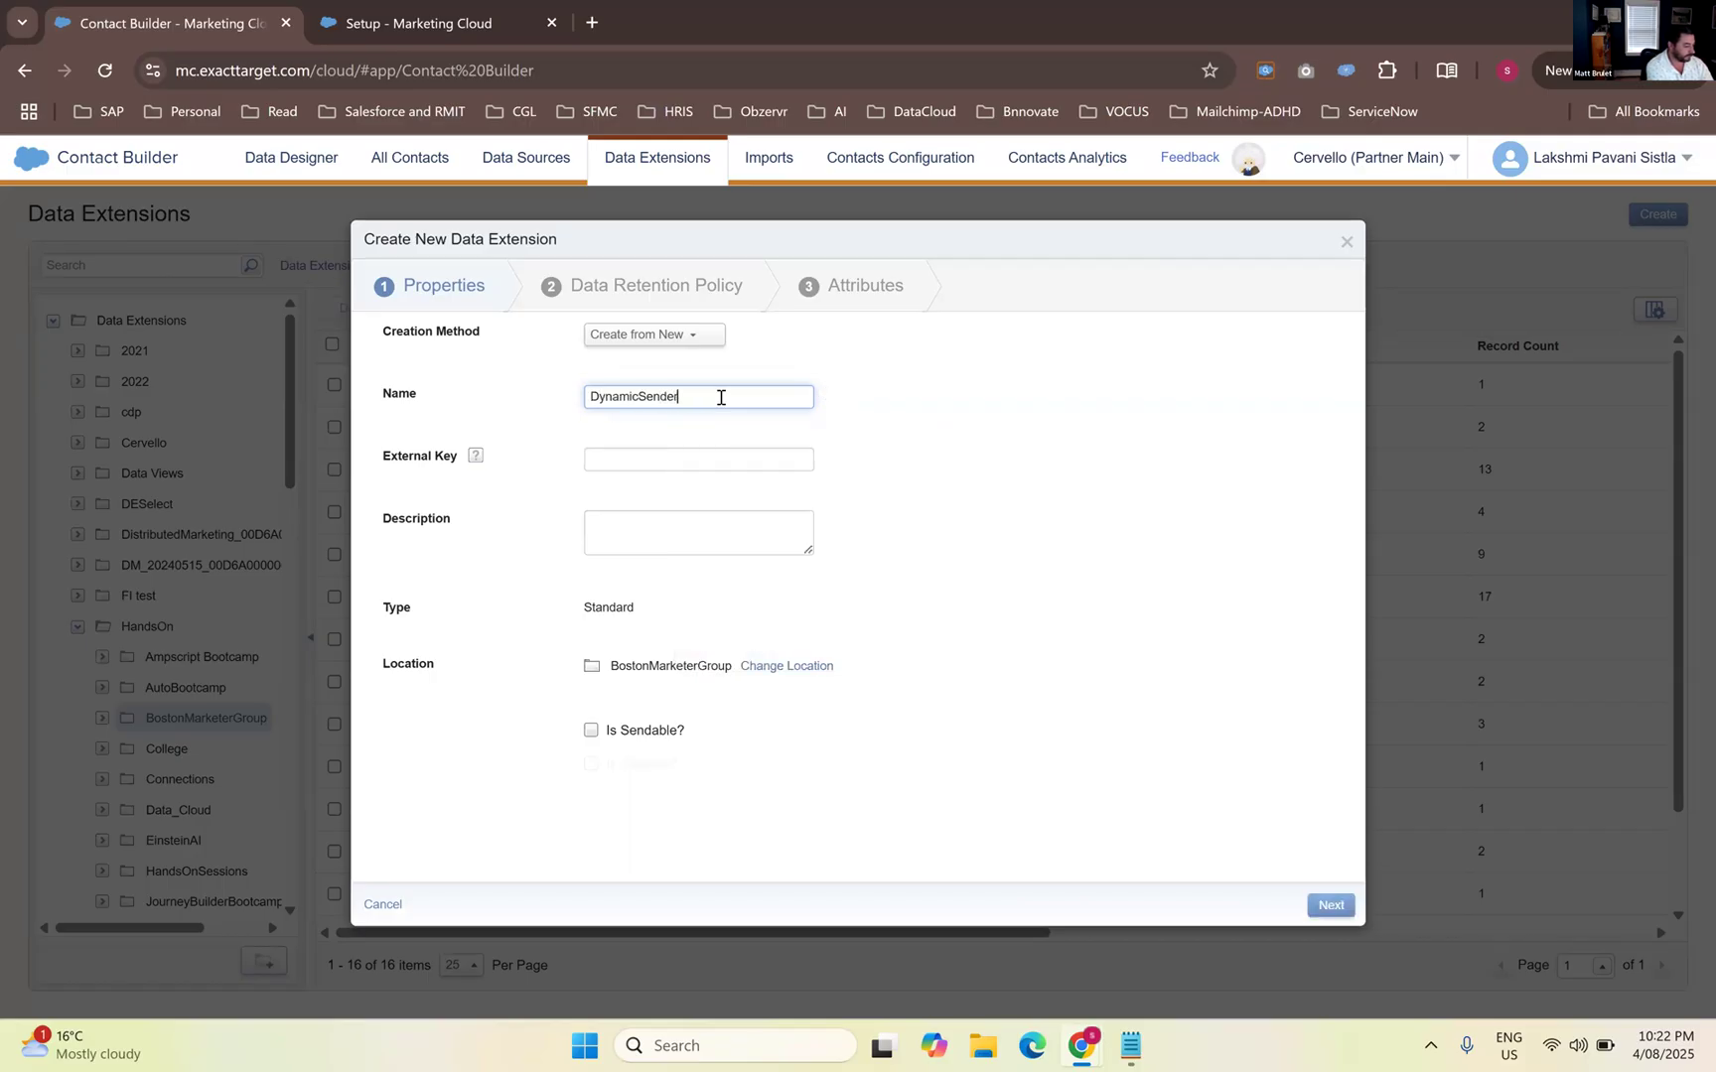
type("Profile")
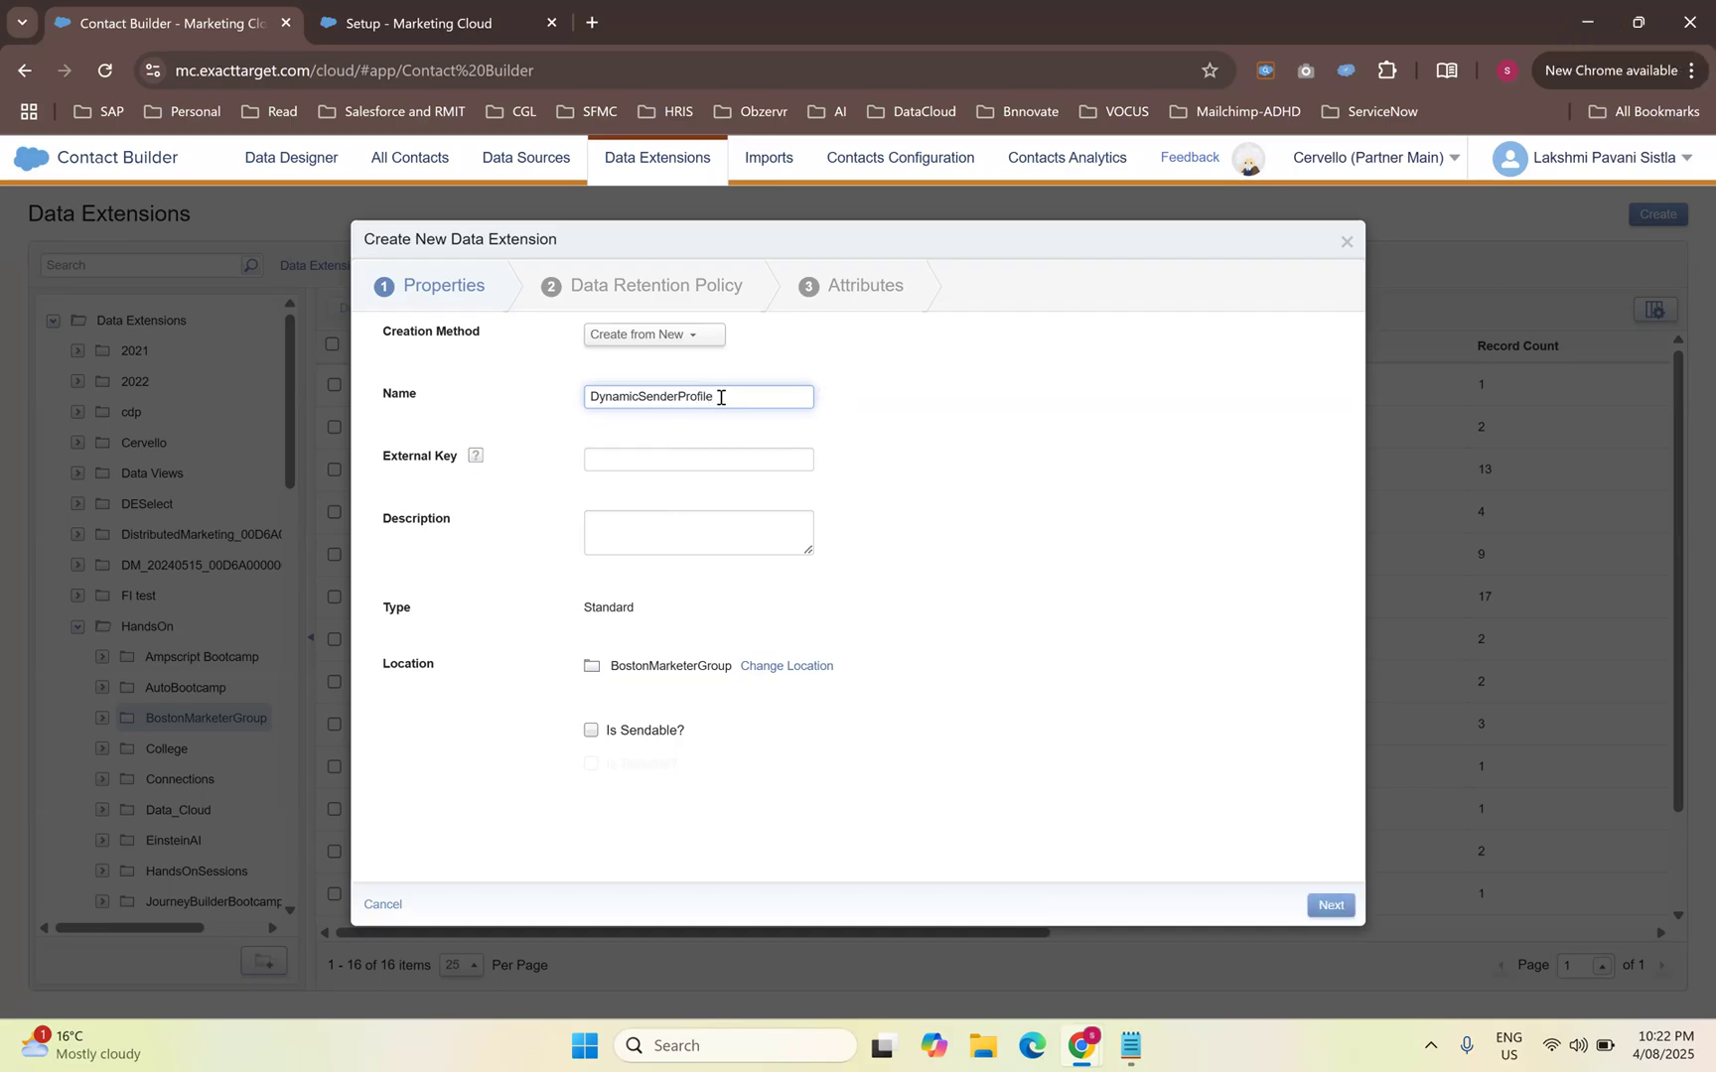
type("DE")
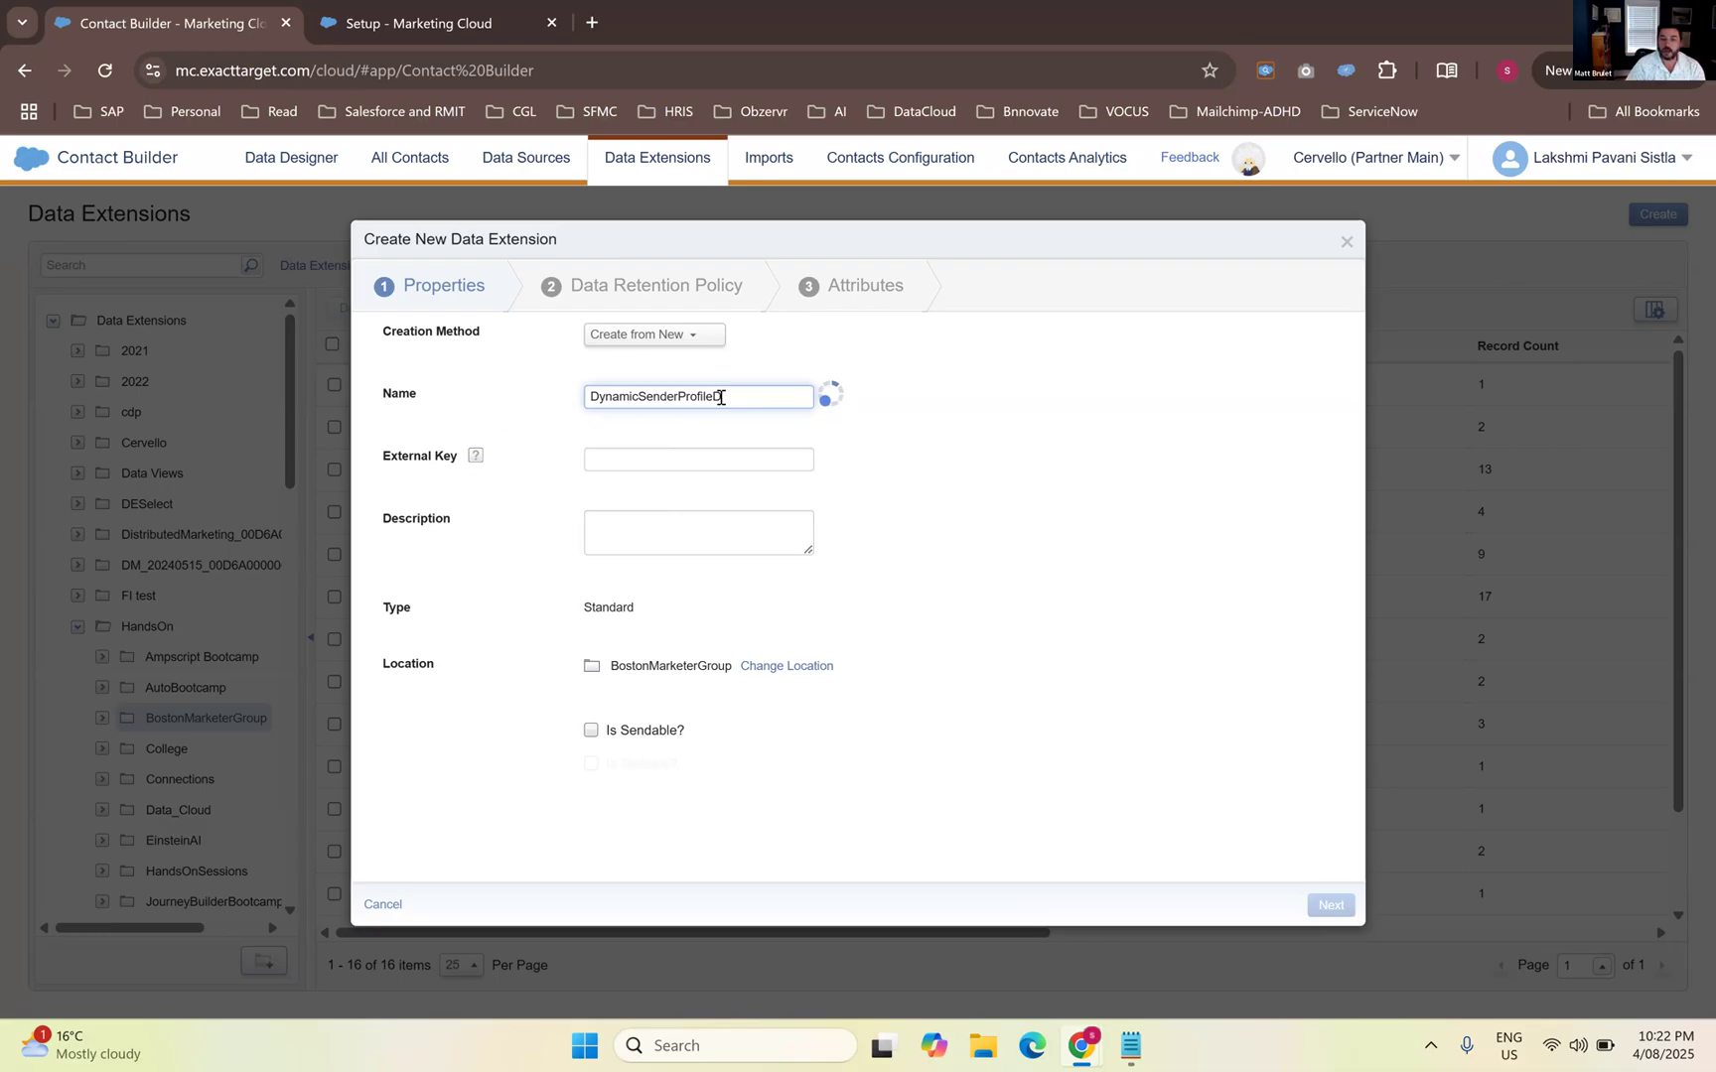
Give the new data extension the description "As a part of hands on 04082025" and make it sendable
left_click(664, 547)
type("As o")
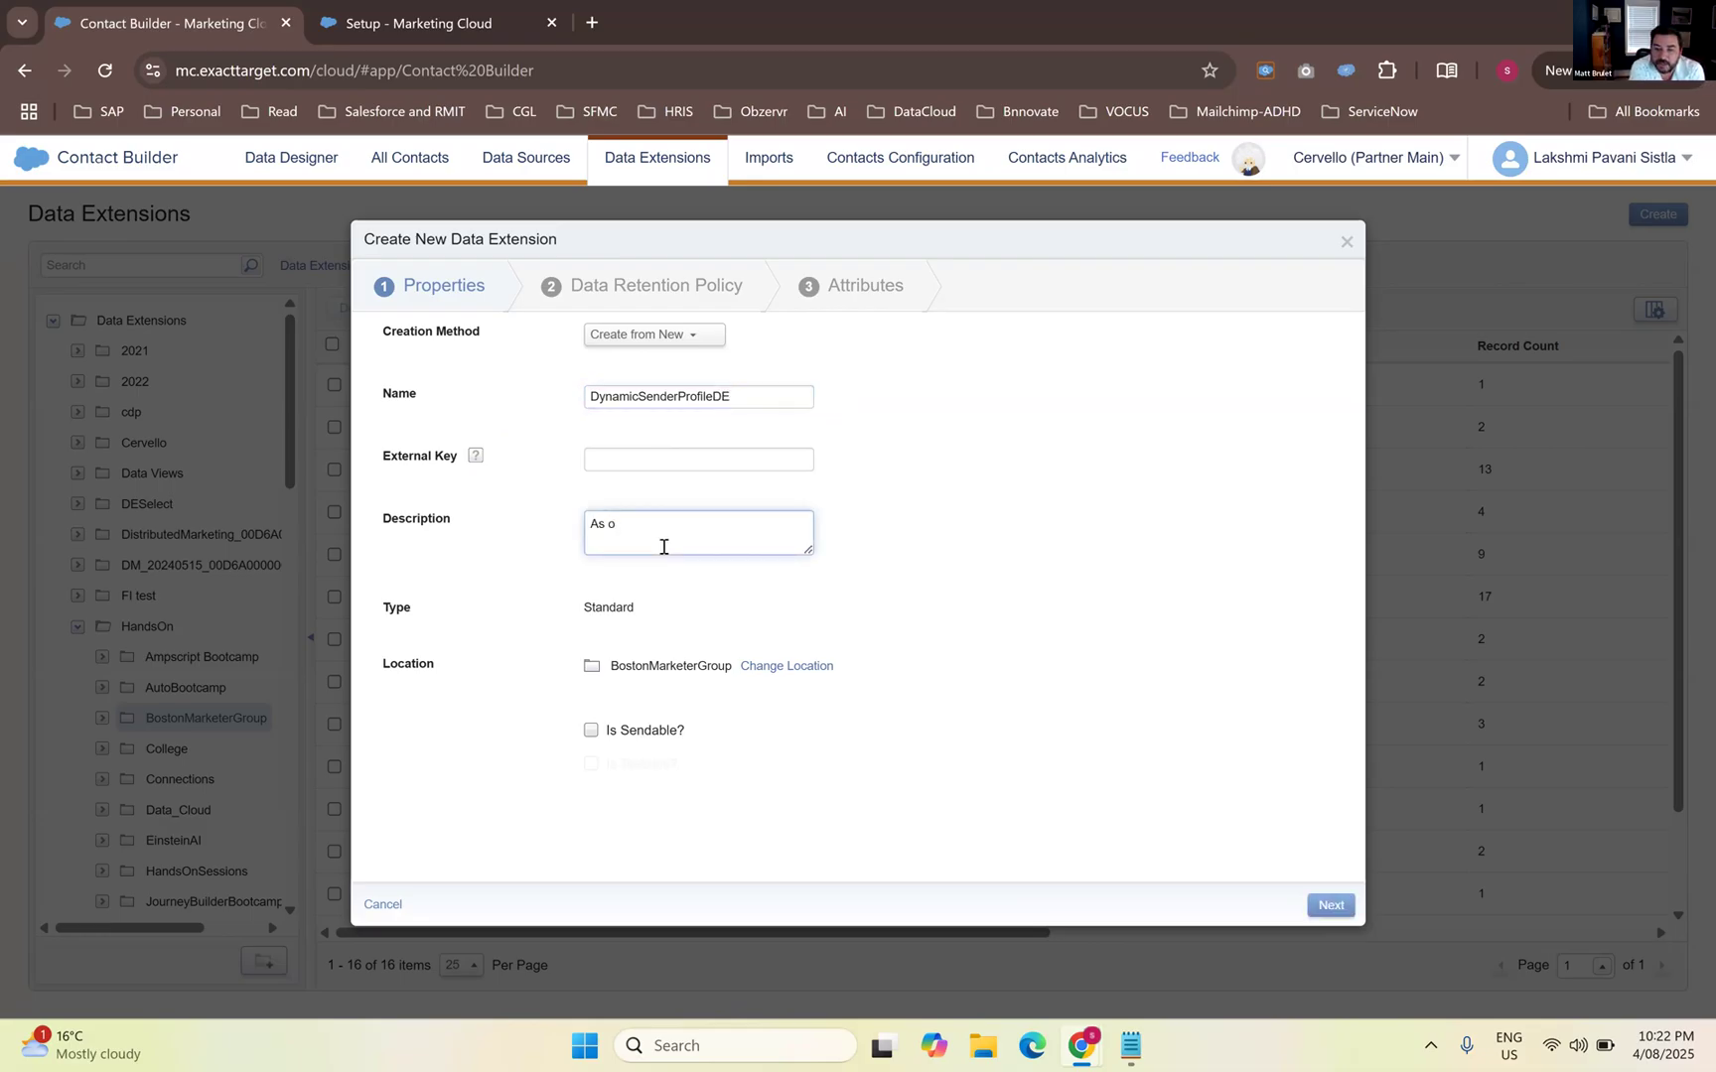
key("BackSpace")
type("a part of hands on 04")
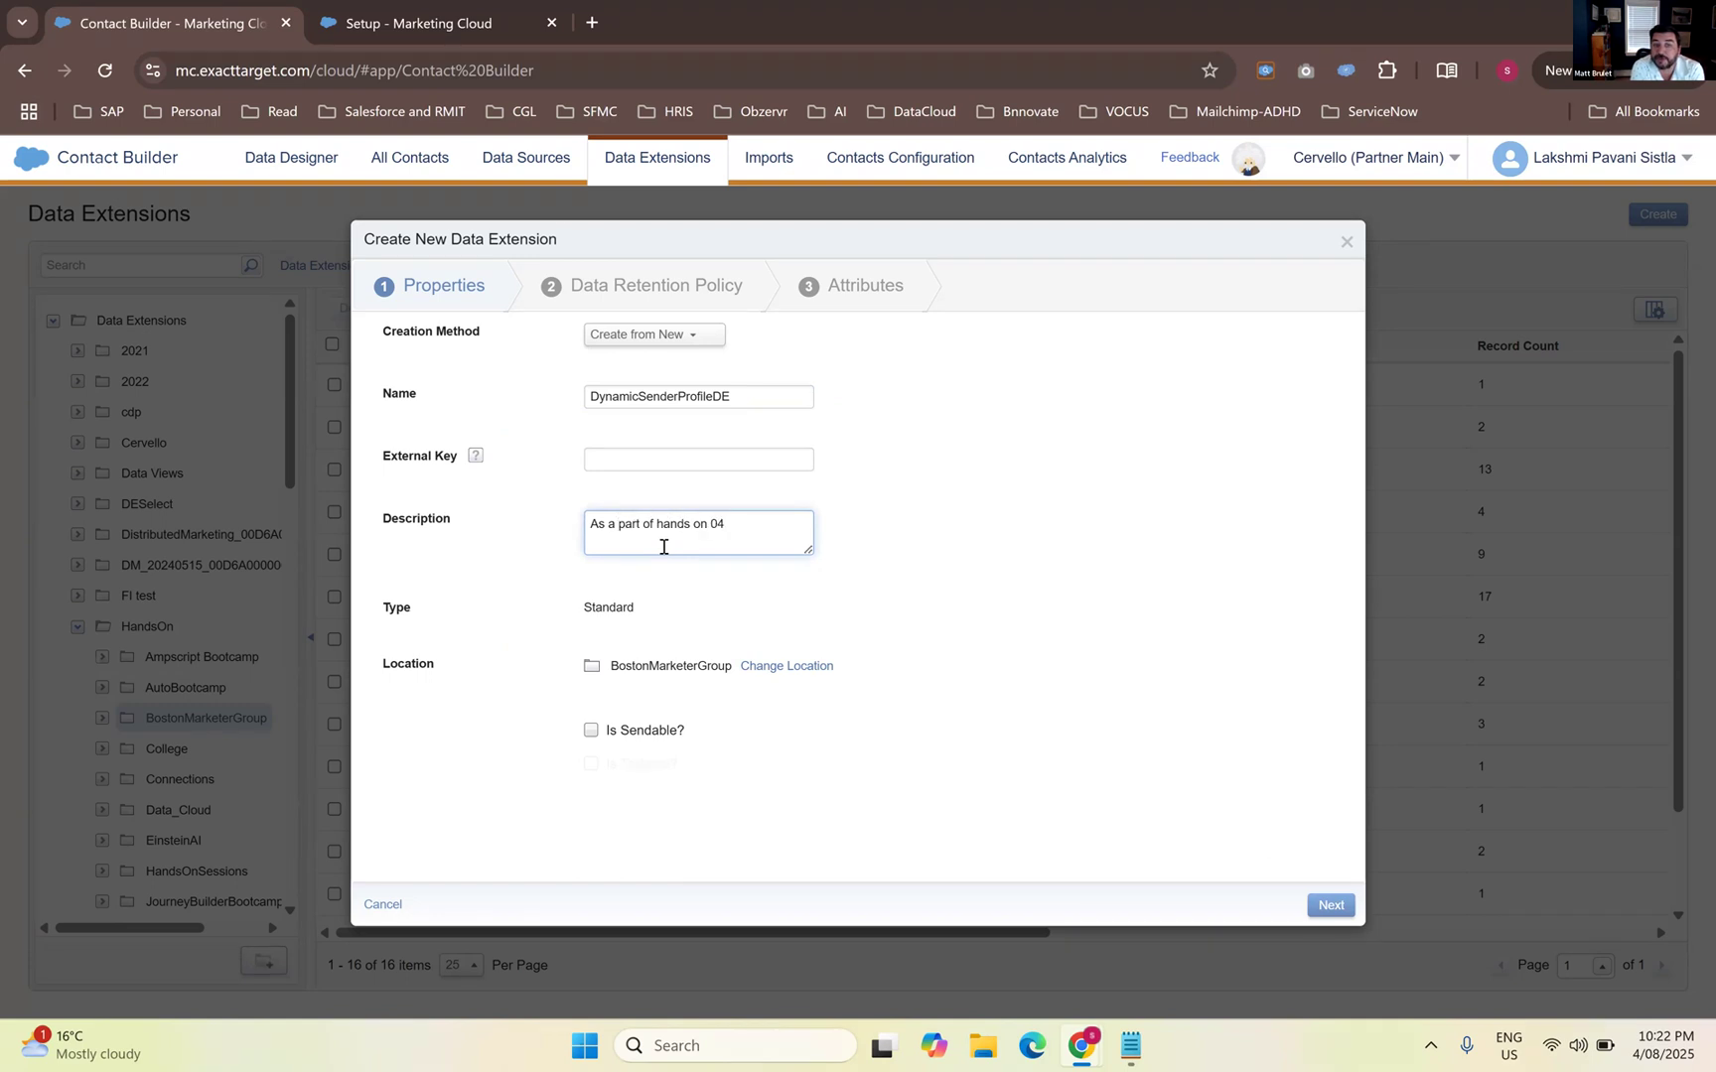
type("082025")
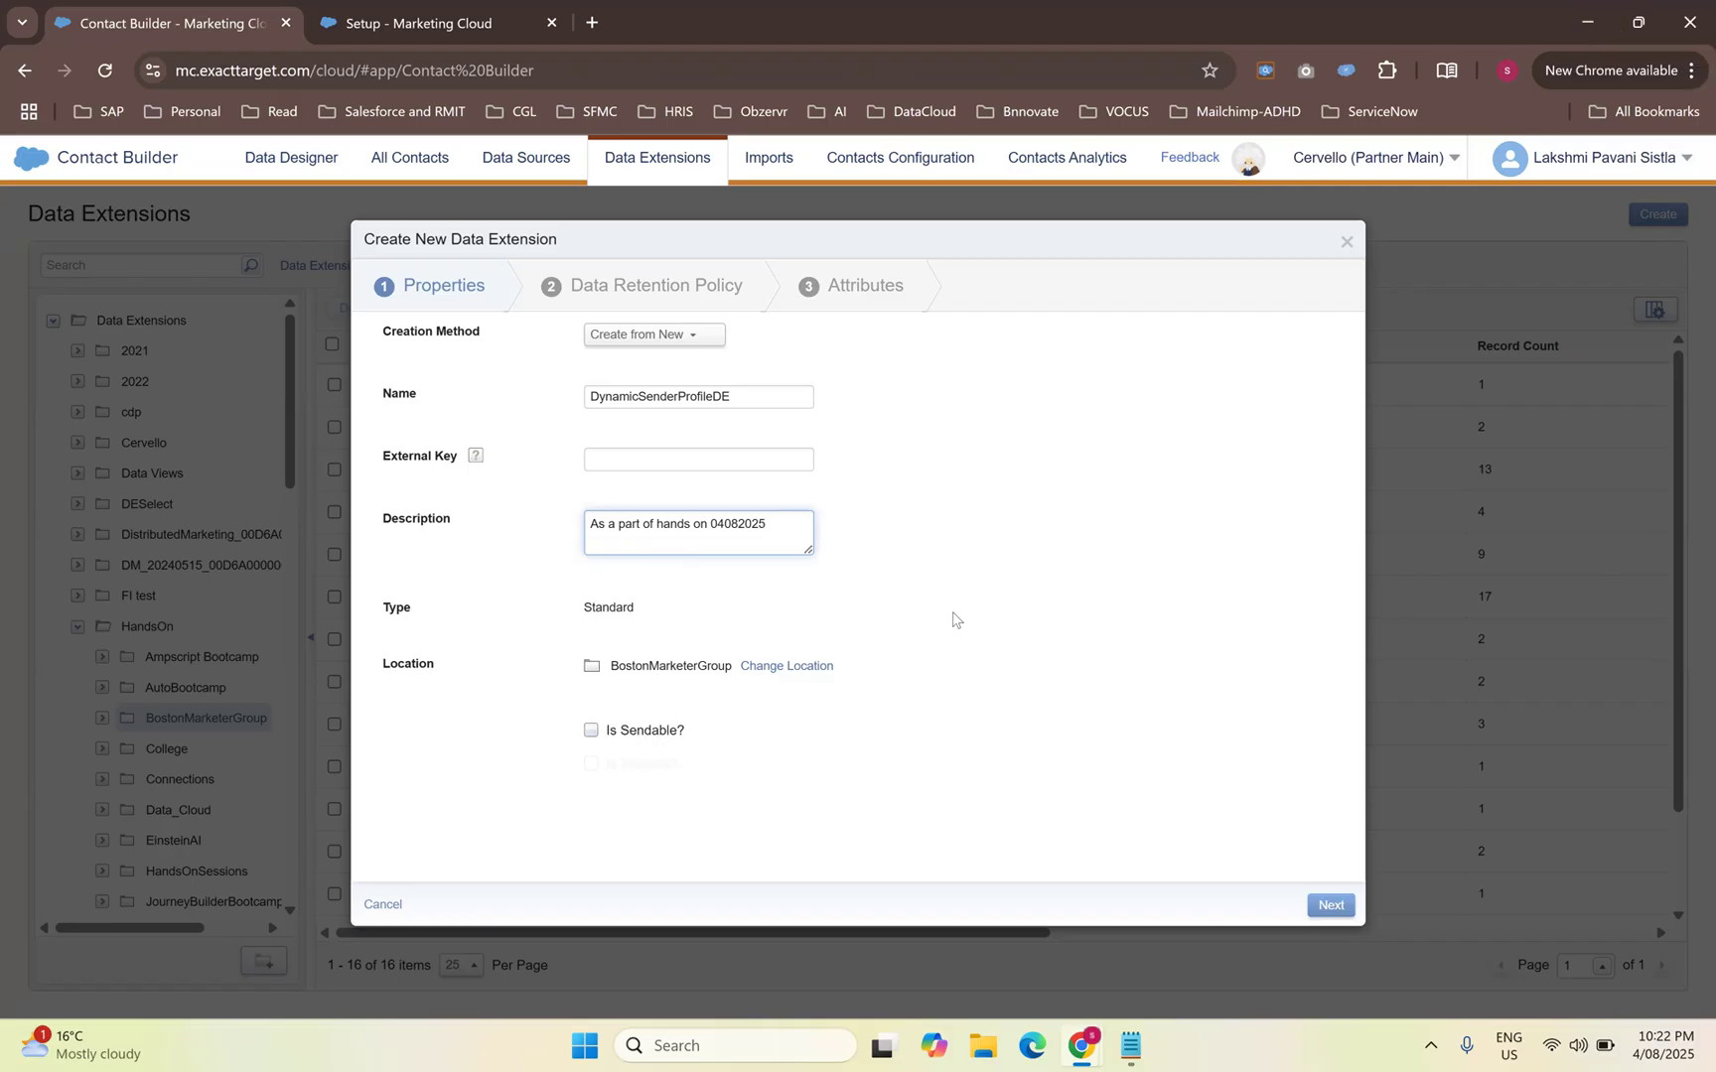
left_click(647, 739)
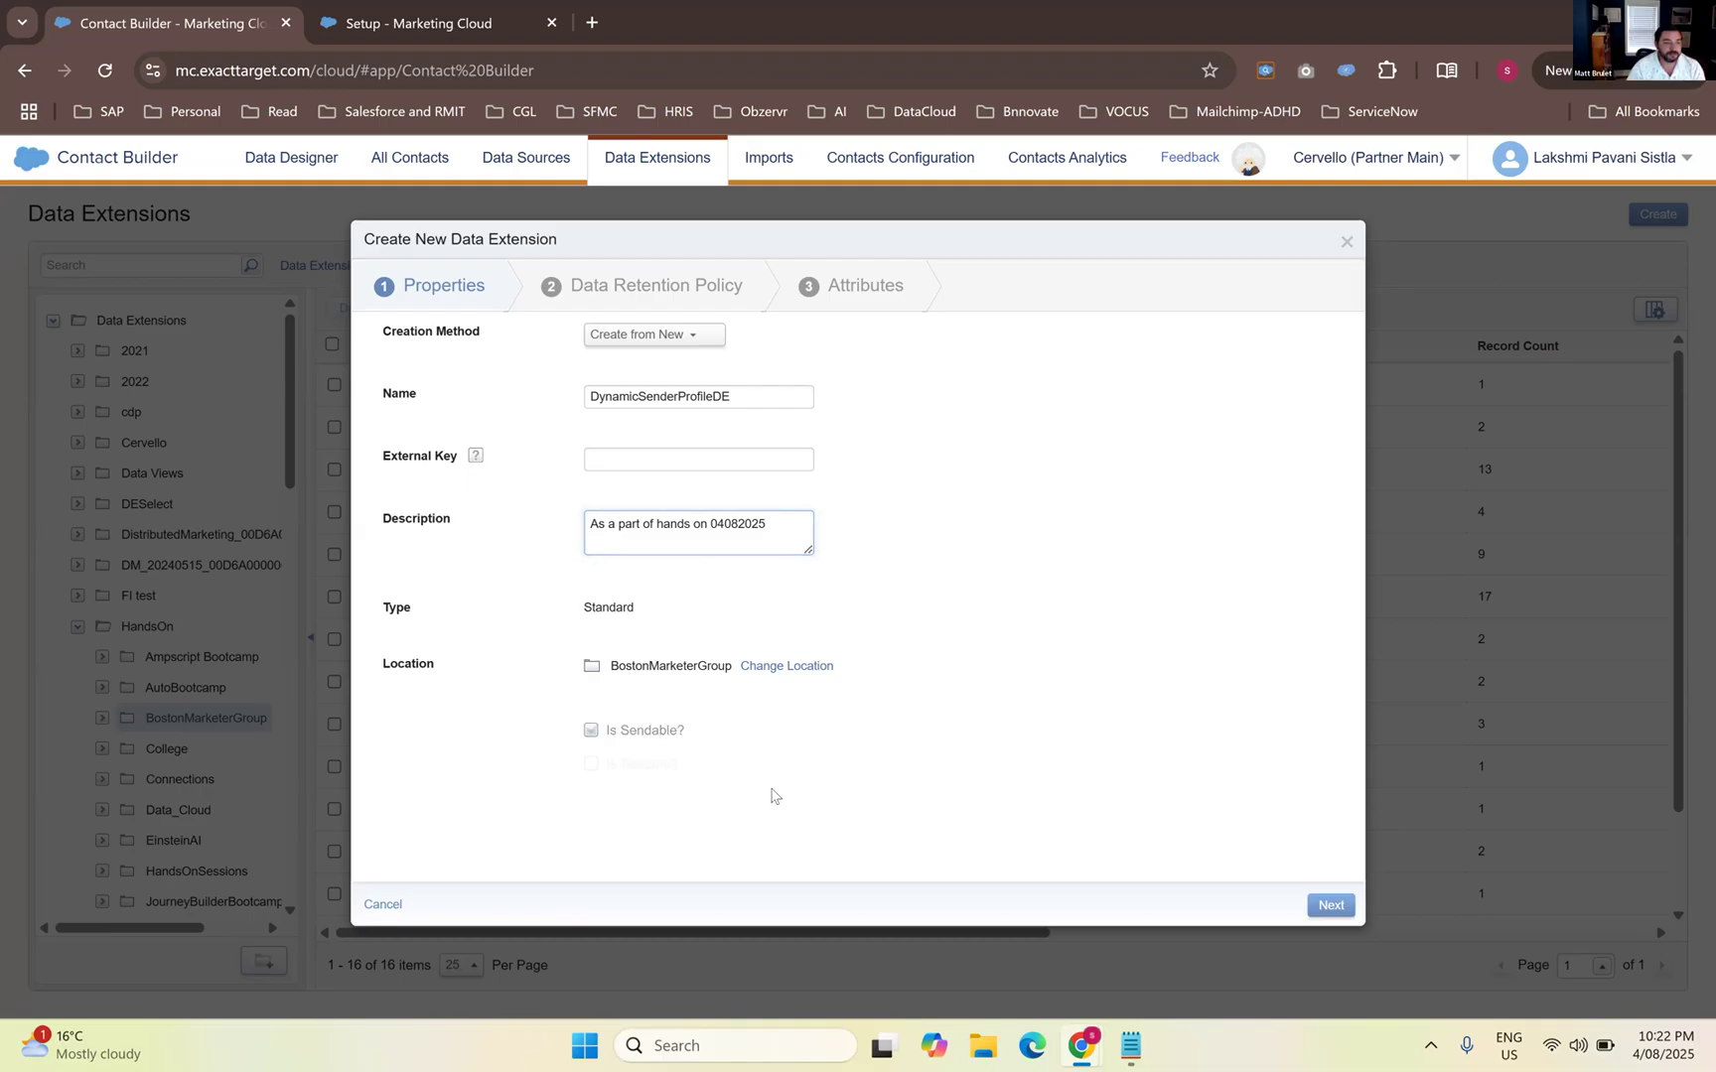
Continue with data retention left off and name the first attribute SendFromName, matching the string in the note
left_click(1330, 906)
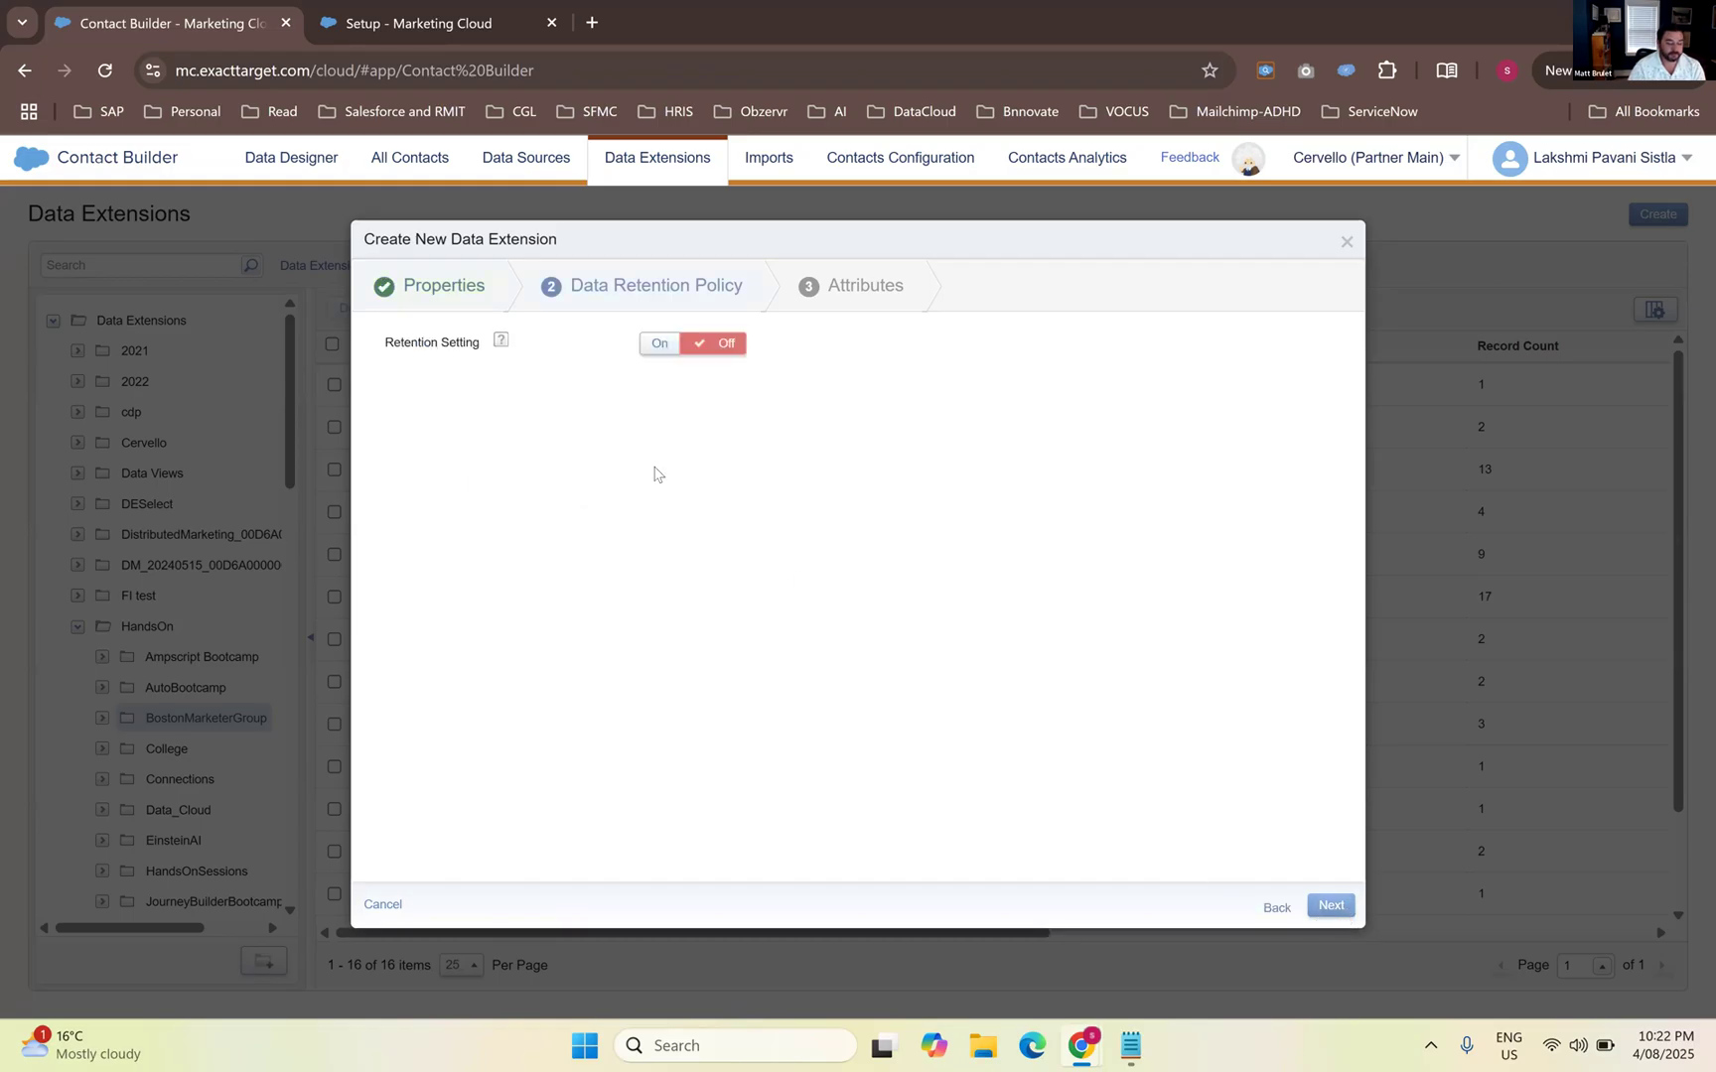
left_click(551, 385)
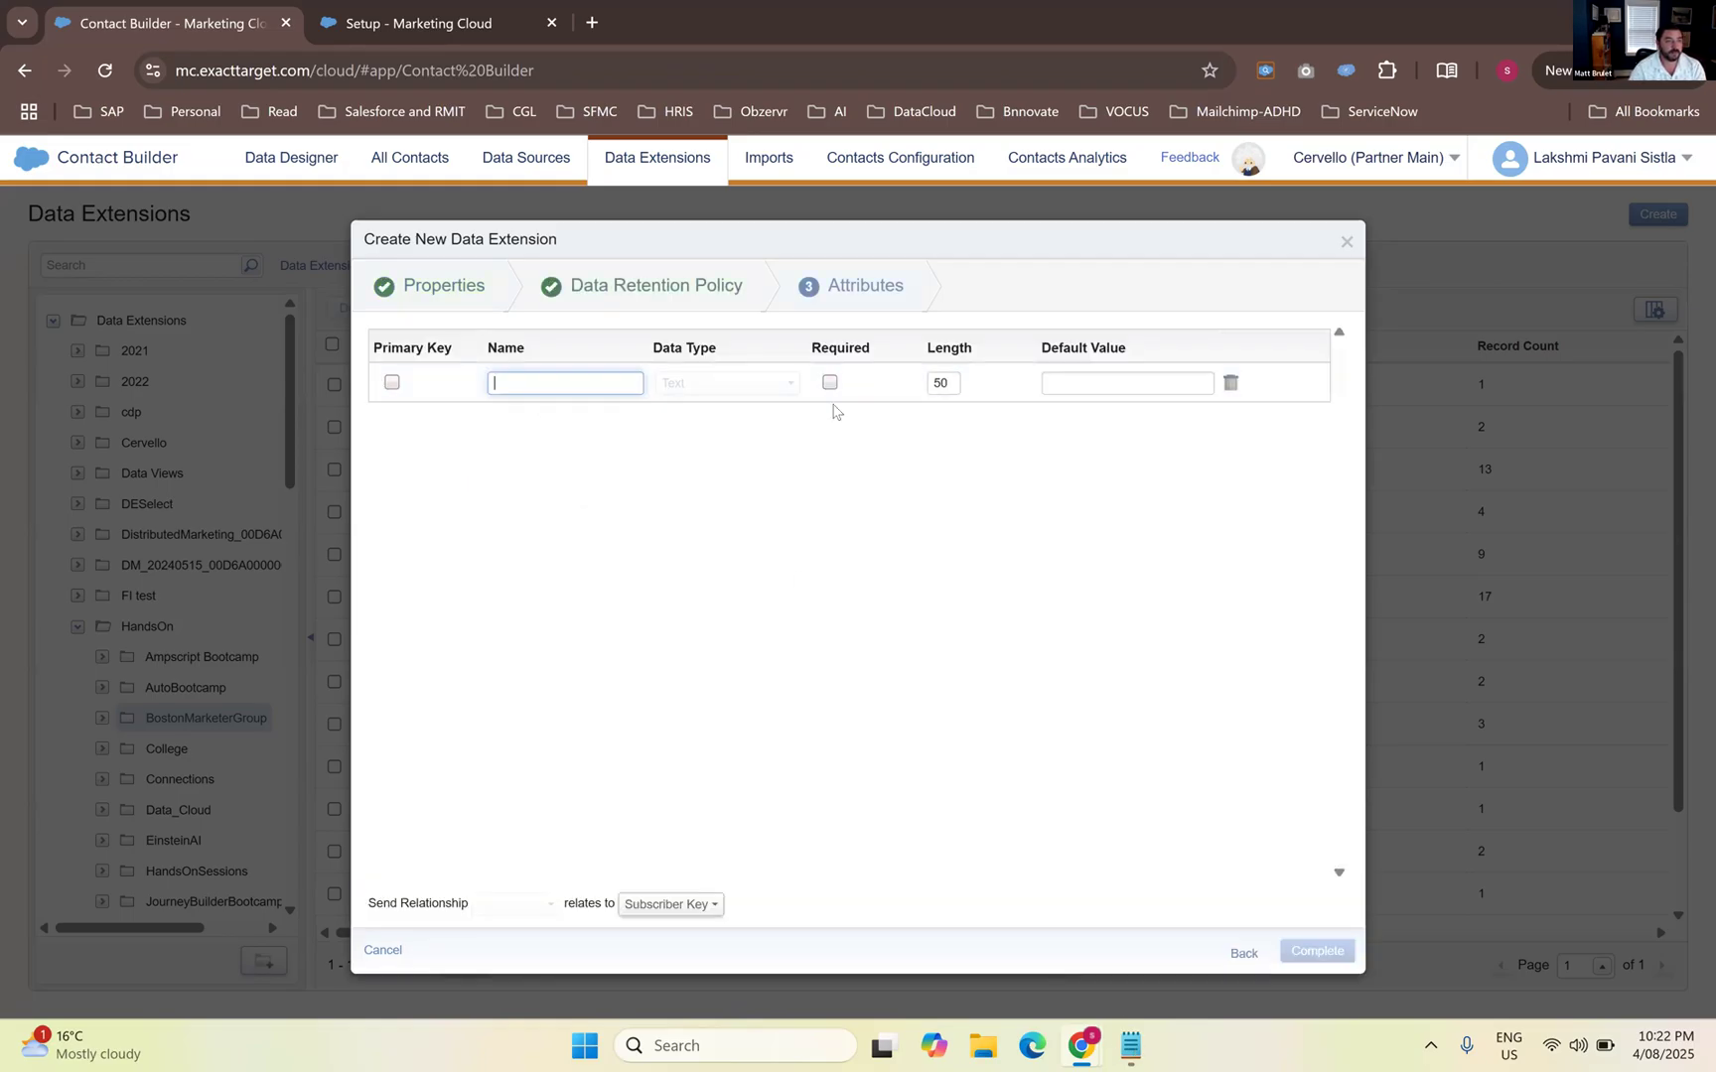
key("alt+Tab")
left_click_drag(961, 177, 1264, 177)
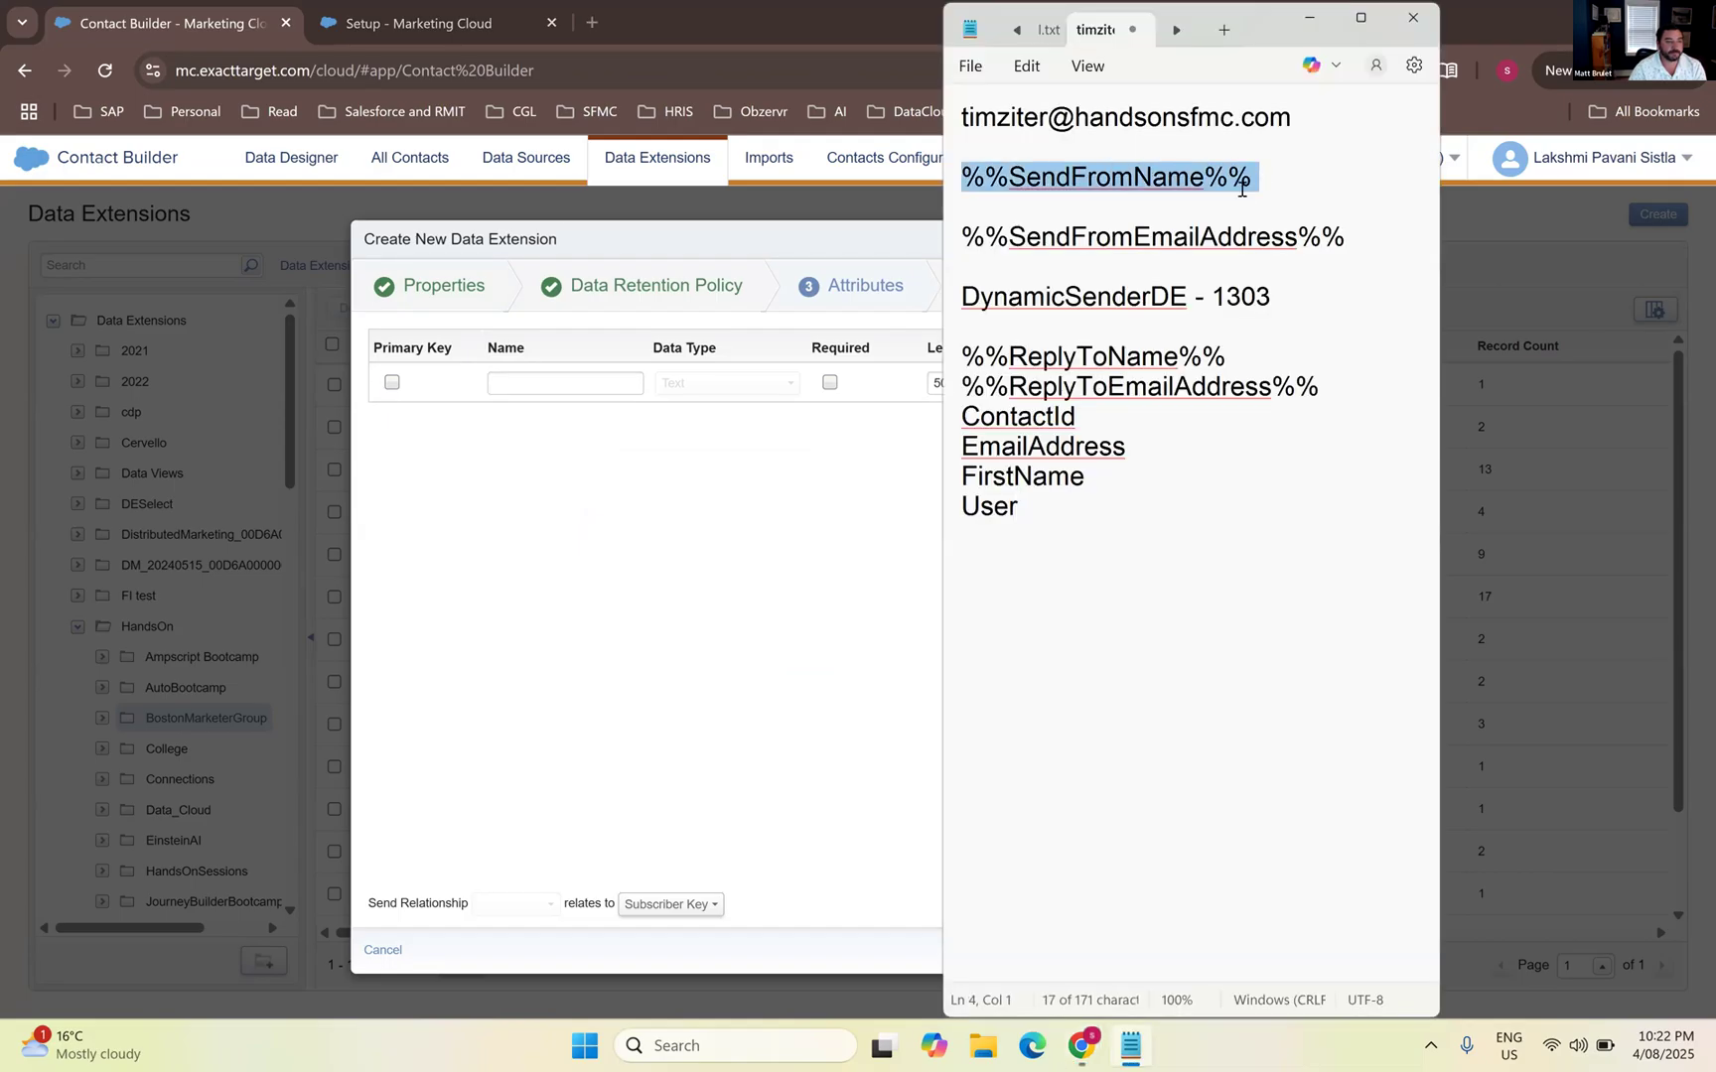
left_click(1241, 189)
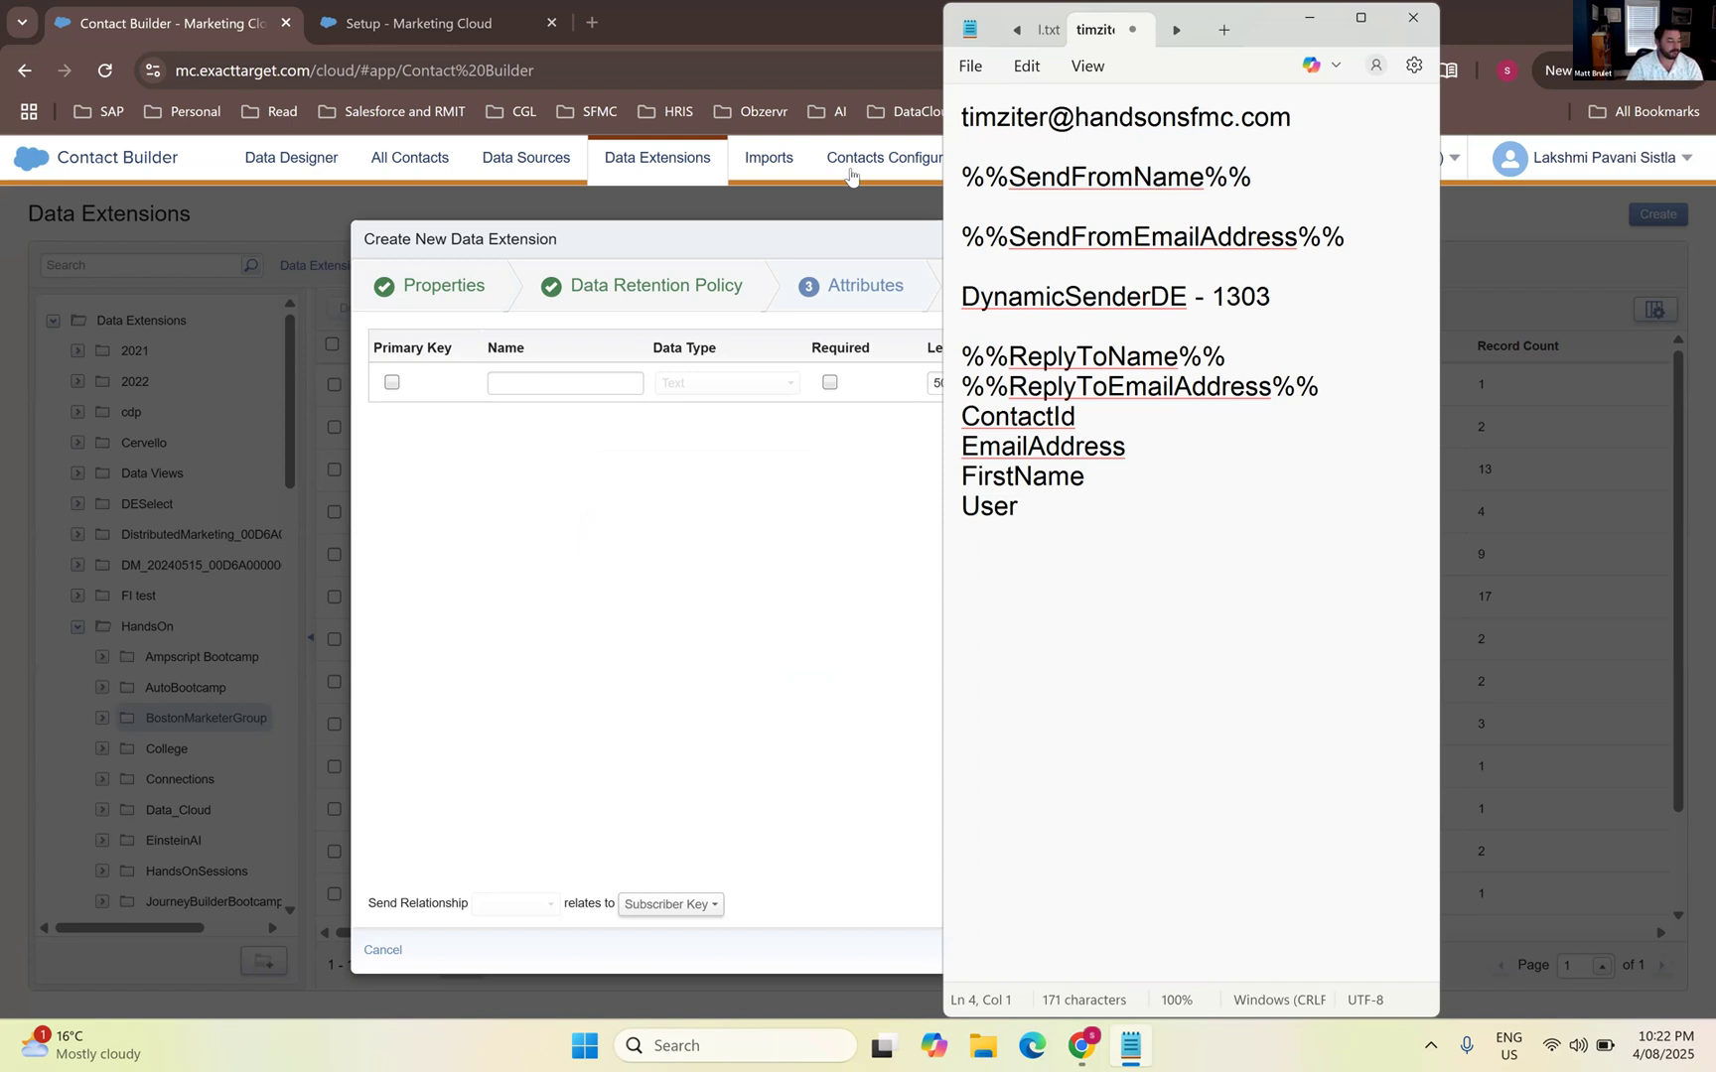
key("alt+Tab")
type("SendFromName")
Add a second text attribute named SendFromEmailAddress to the new data extension
left_click(576, 427)
type("SendFromName")
key("shift+Left")
key("shift+Left")
key("shift+Left")
key("shift+Left")
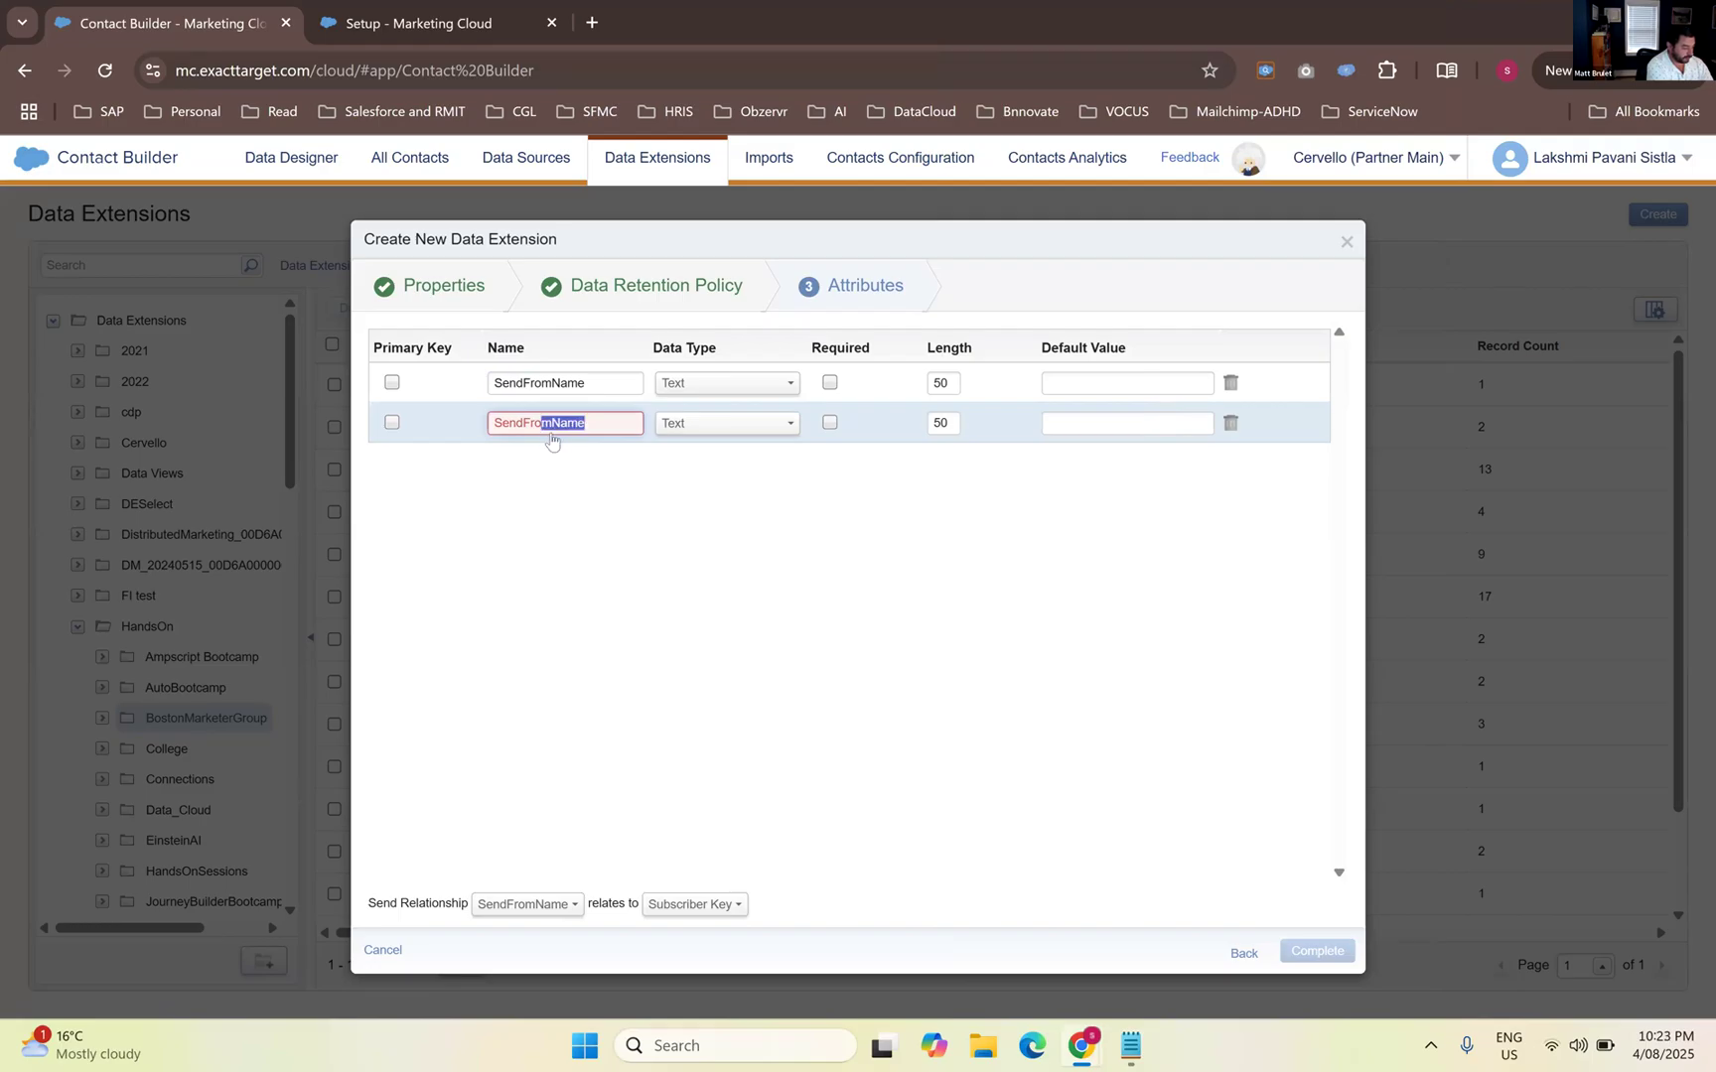
type("Em")
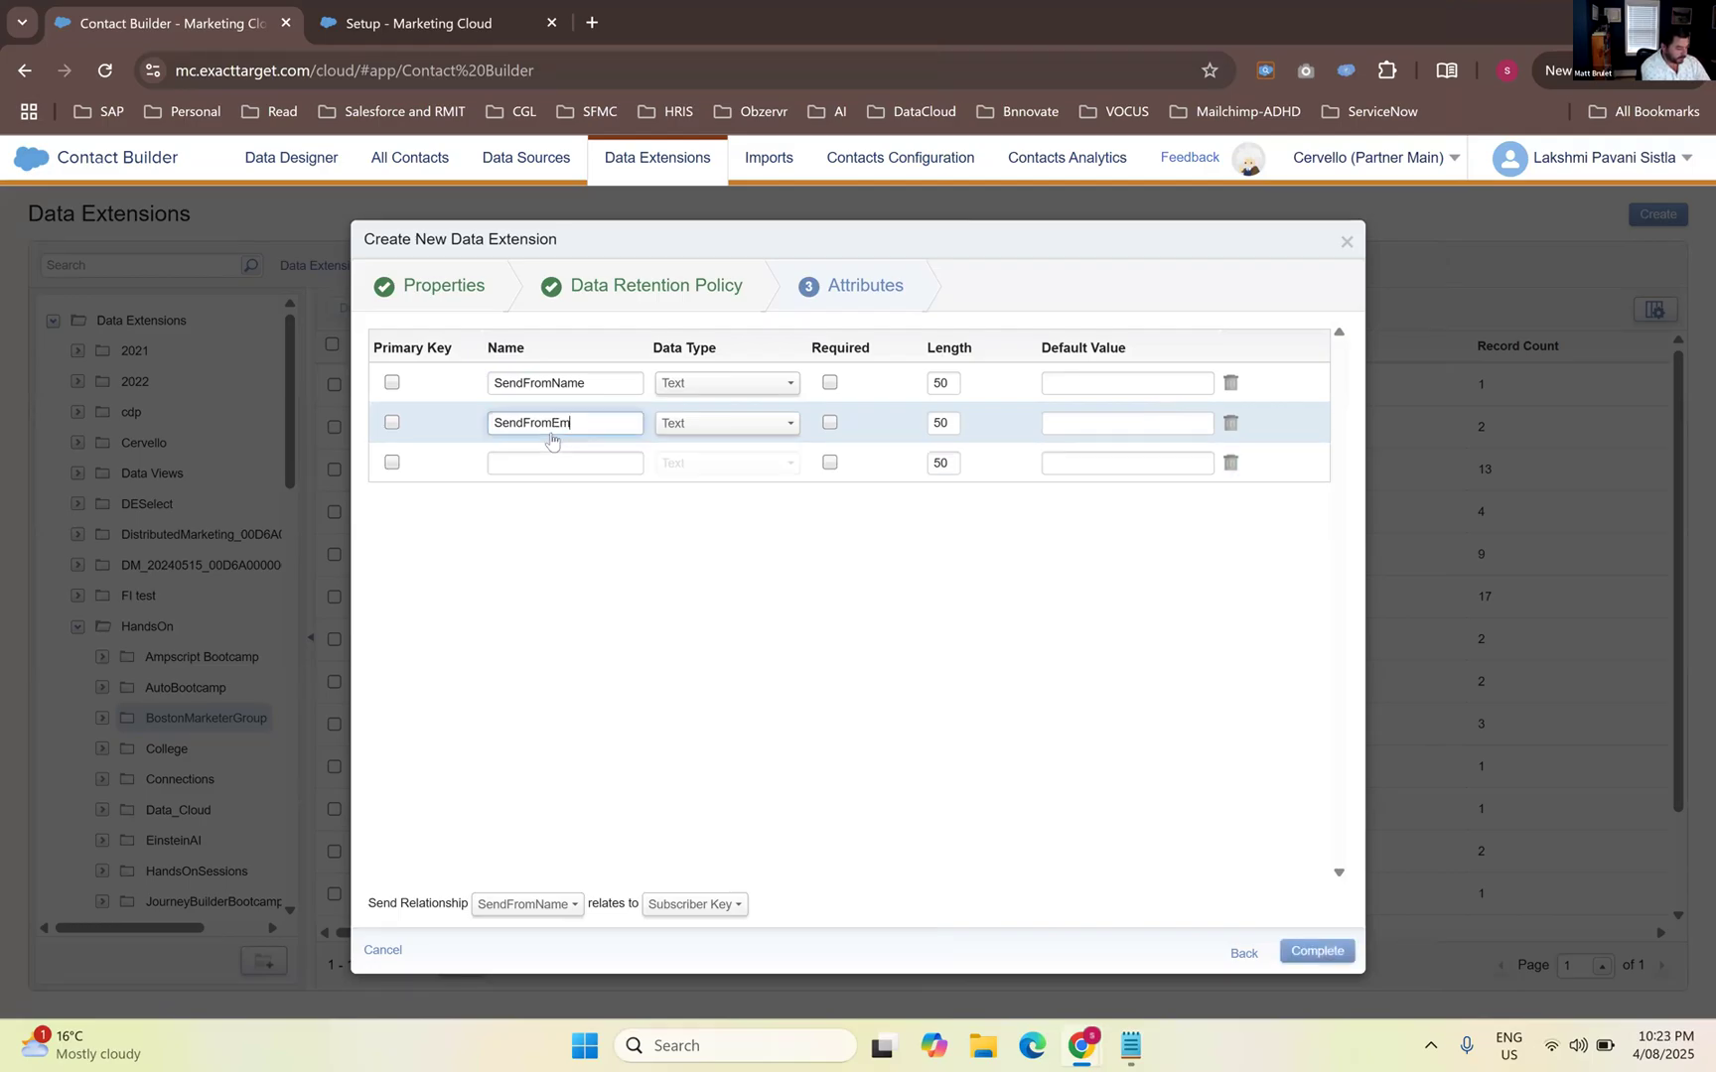
type("ailAddress")
Copy ReplyToName without the percent signs from the Notepad note and use it as the third attribute's name
left_click(561, 462)
left_click(1130, 1044)
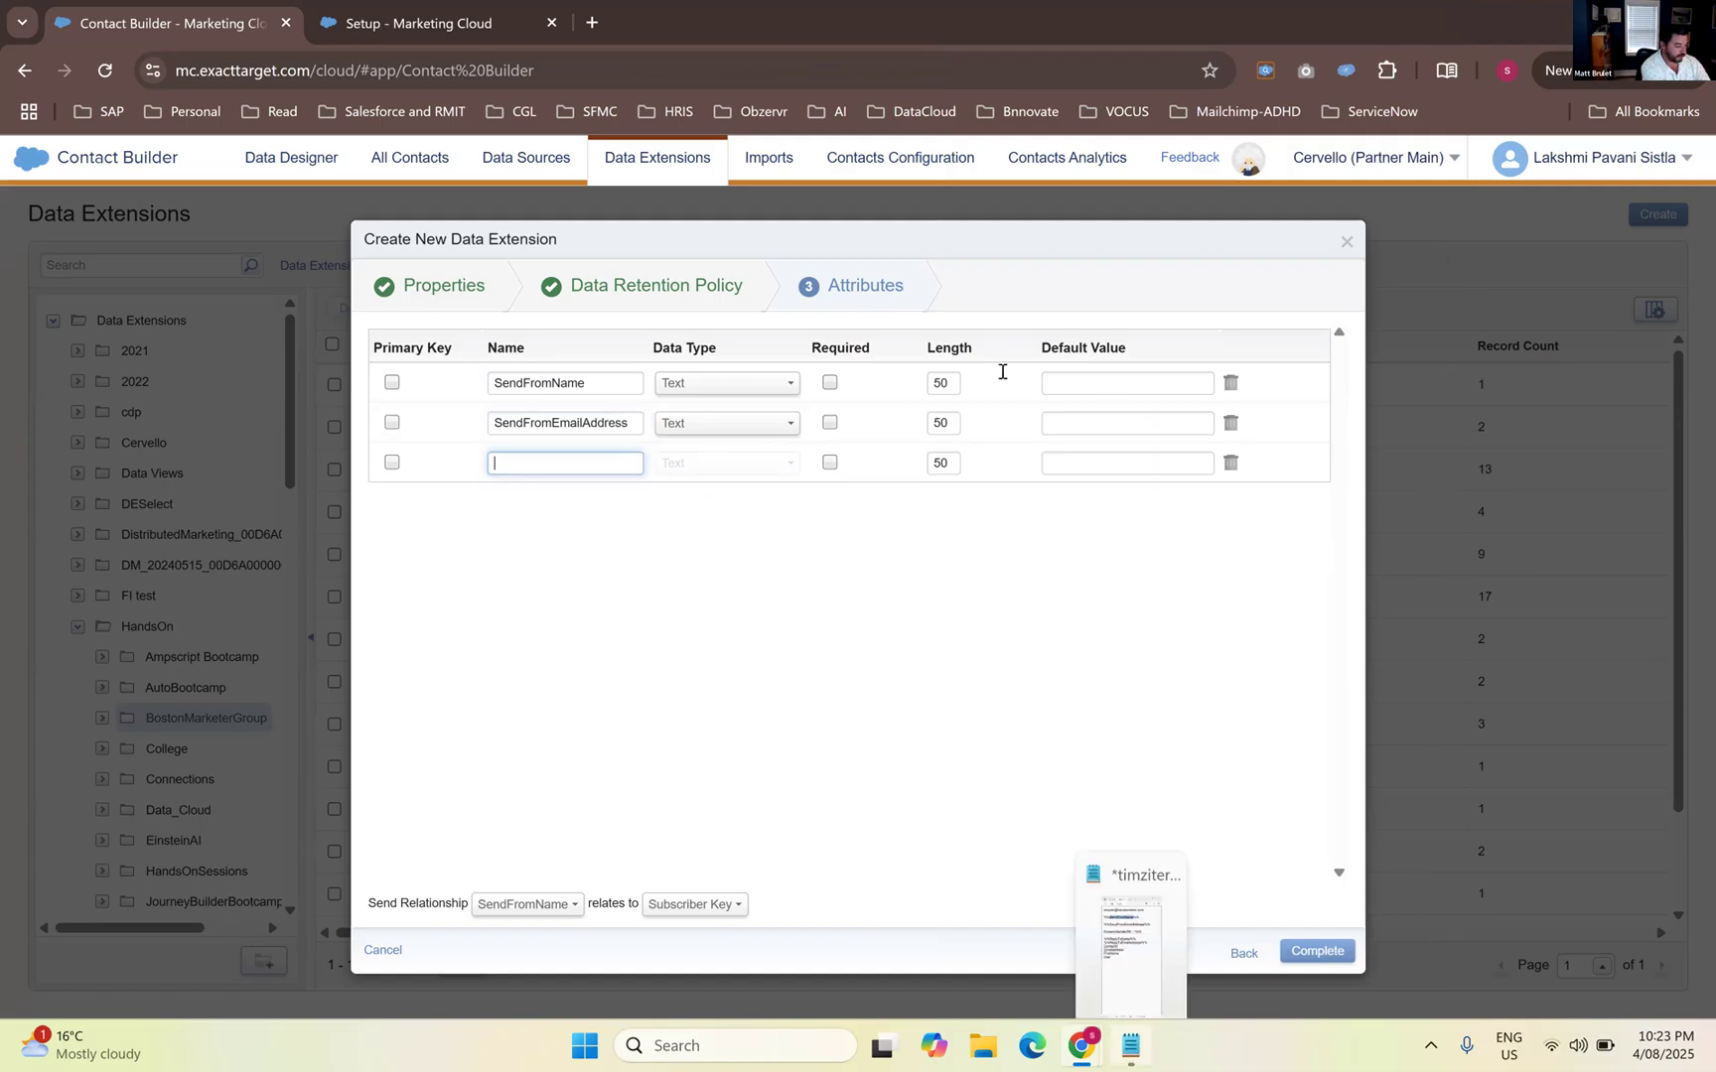
left_click_drag(1008, 357, 1178, 357)
key("ctrl+c")
left_click(556, 488)
key("ctrl+v")
Copy ReplyToEmailAddress without the percent signs from the Notepad note and use it as the fourth attribute's name
left_click(564, 503)
left_click(1122, 1051)
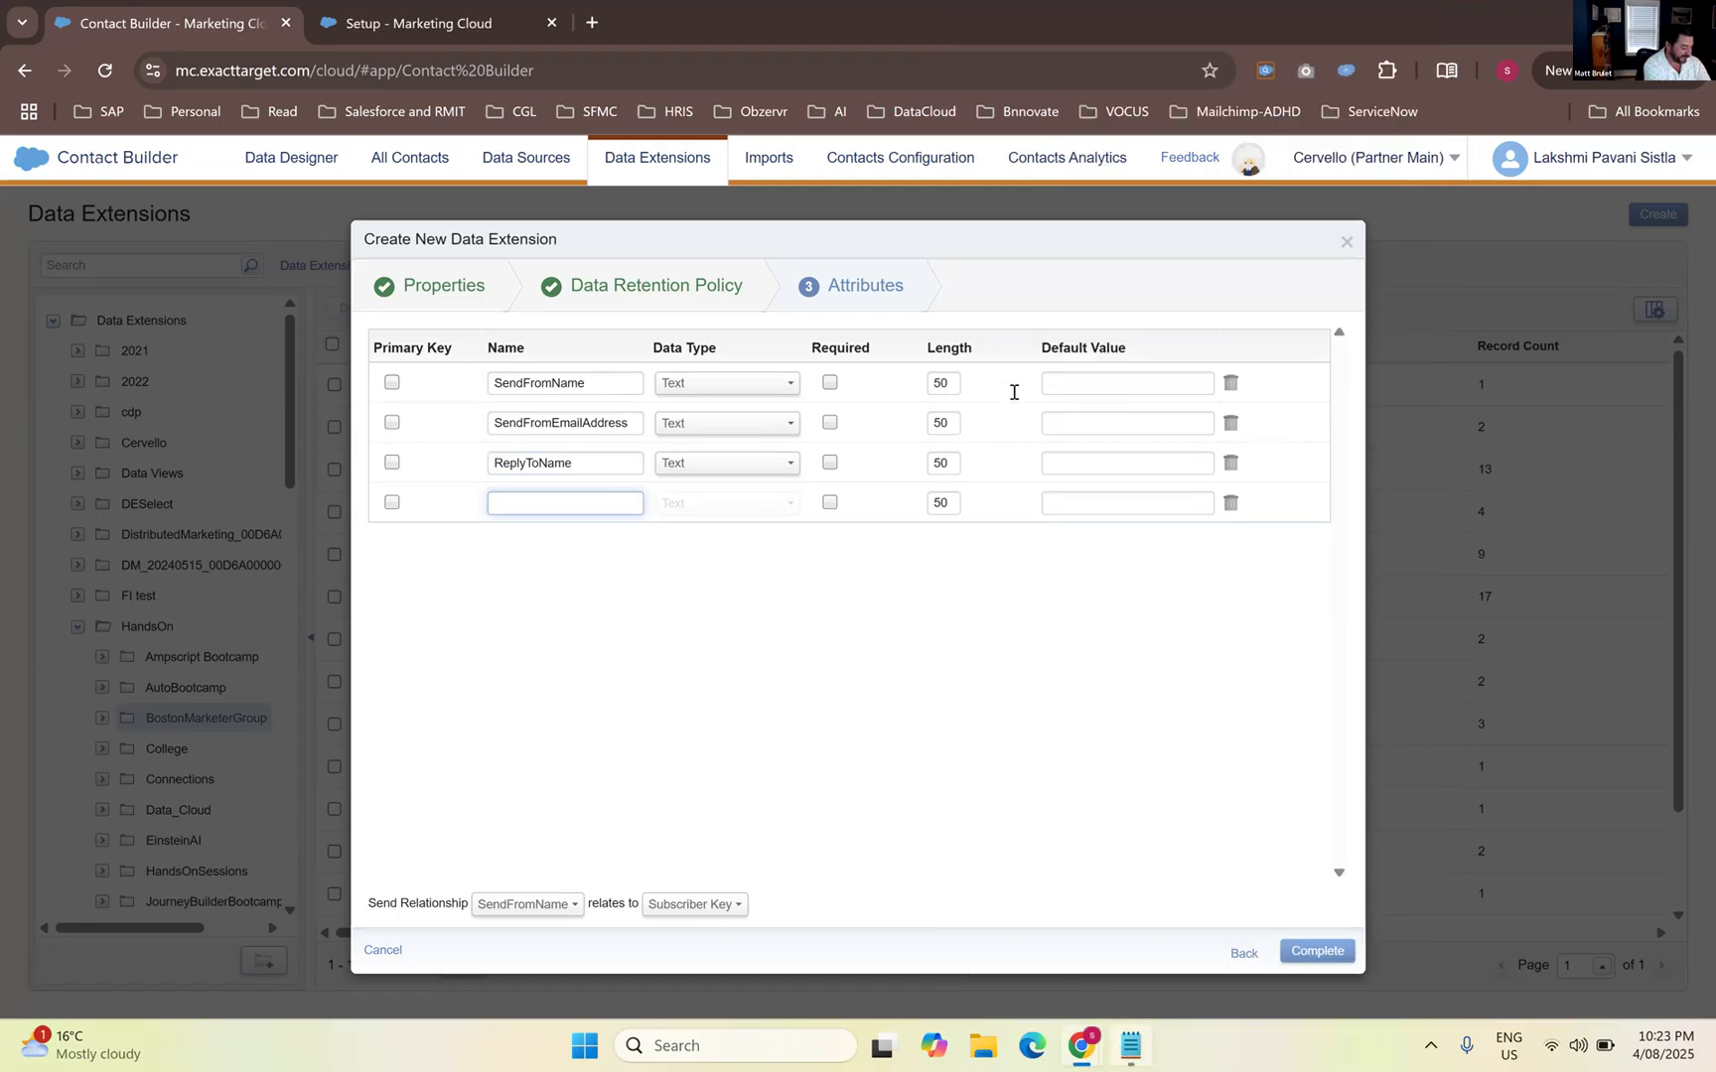
double_click(1263, 386)
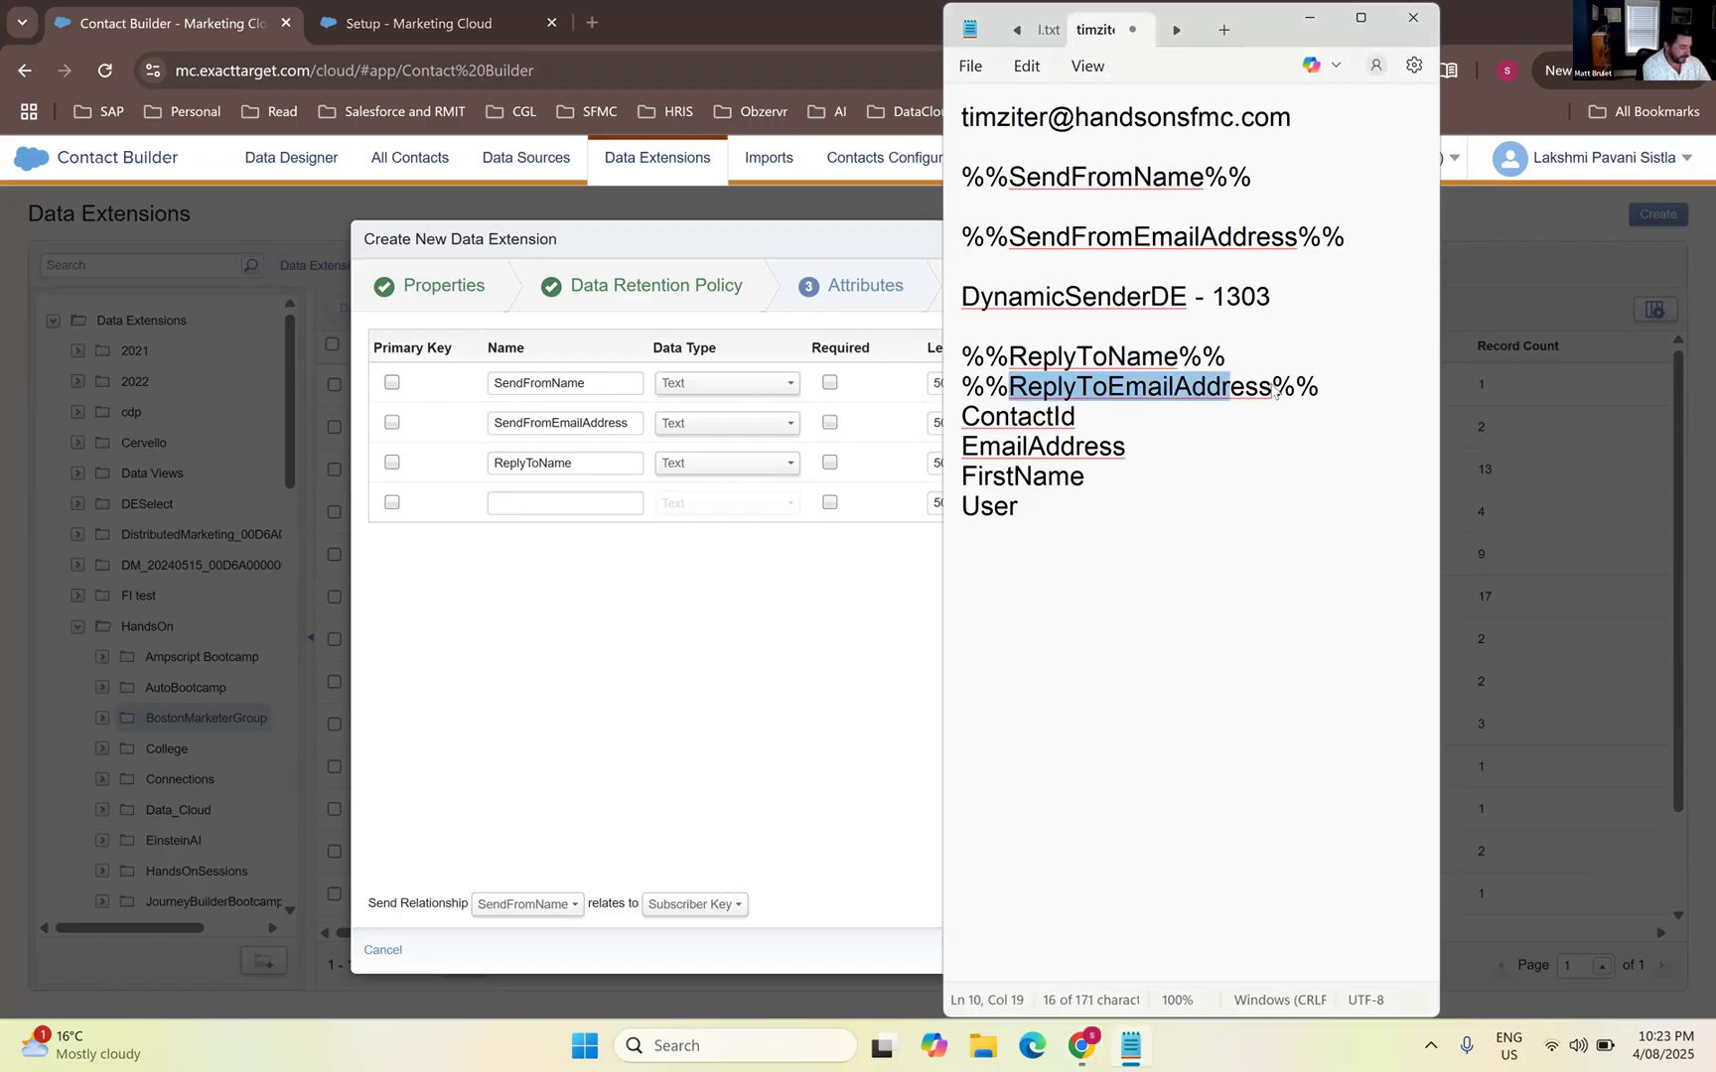
key("ctrl+c")
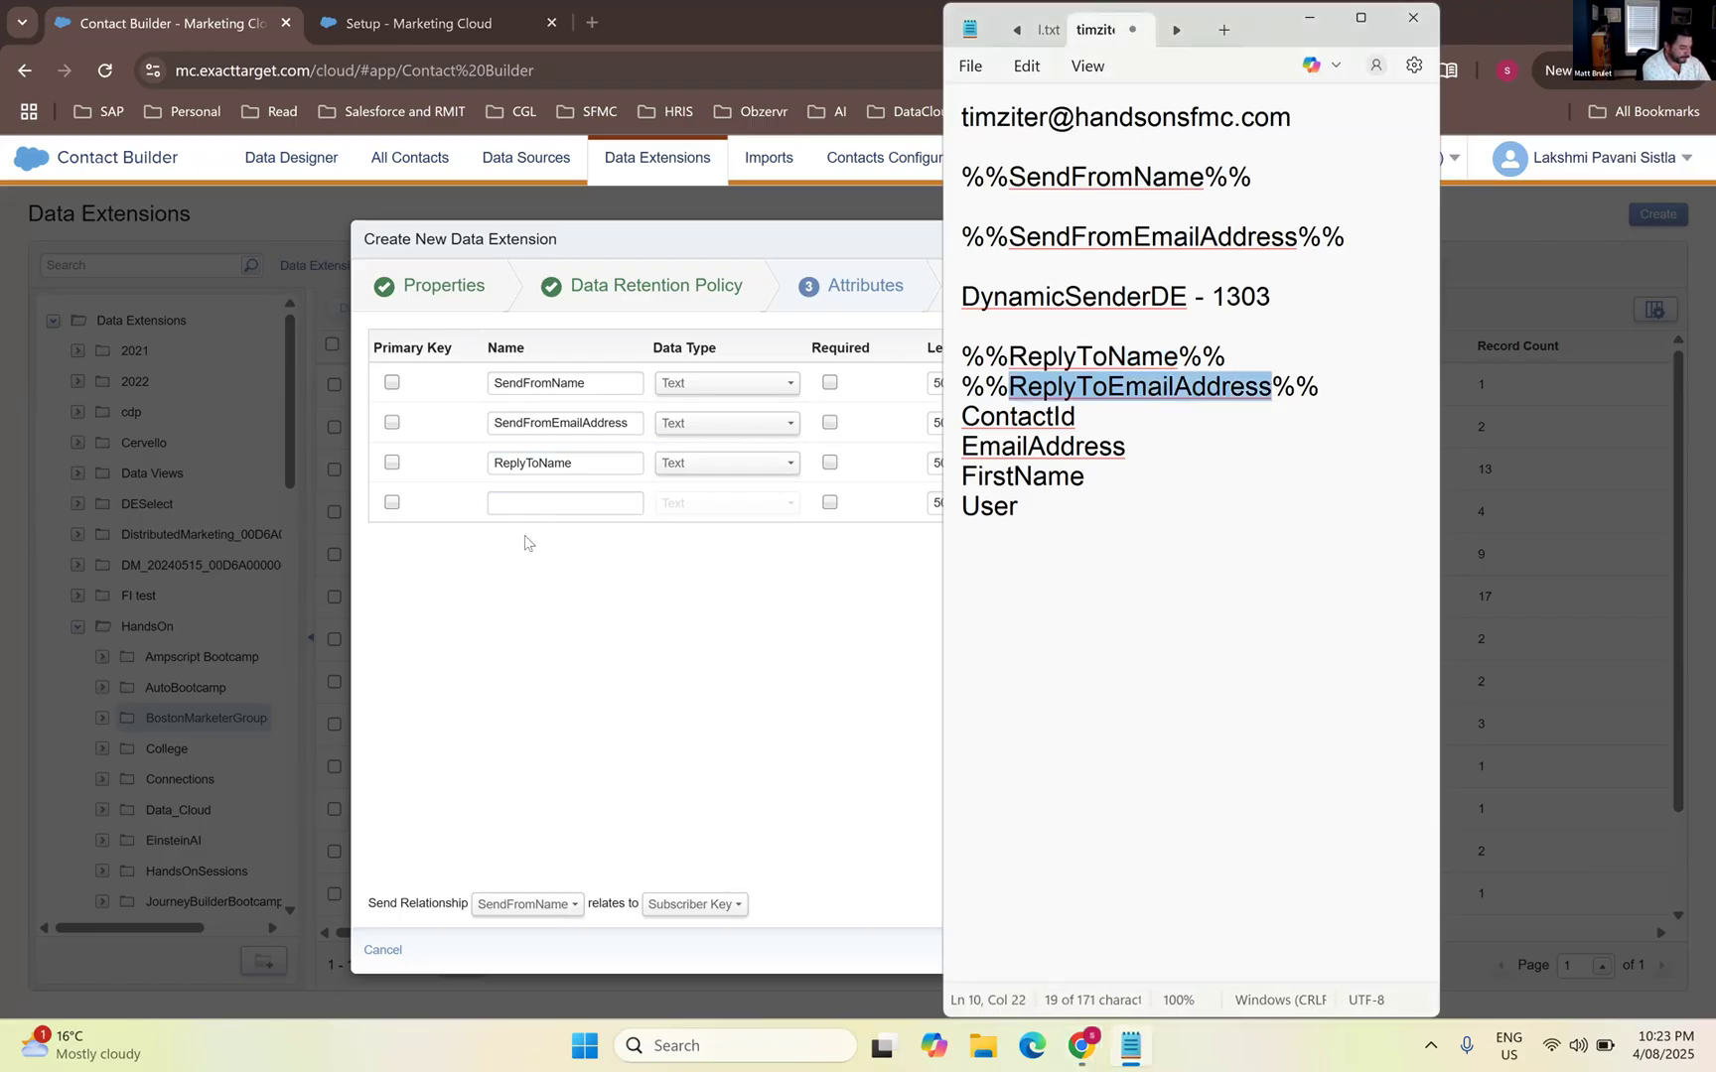
left_click(532, 554)
key("ctrl+v")
left_click(699, 720)
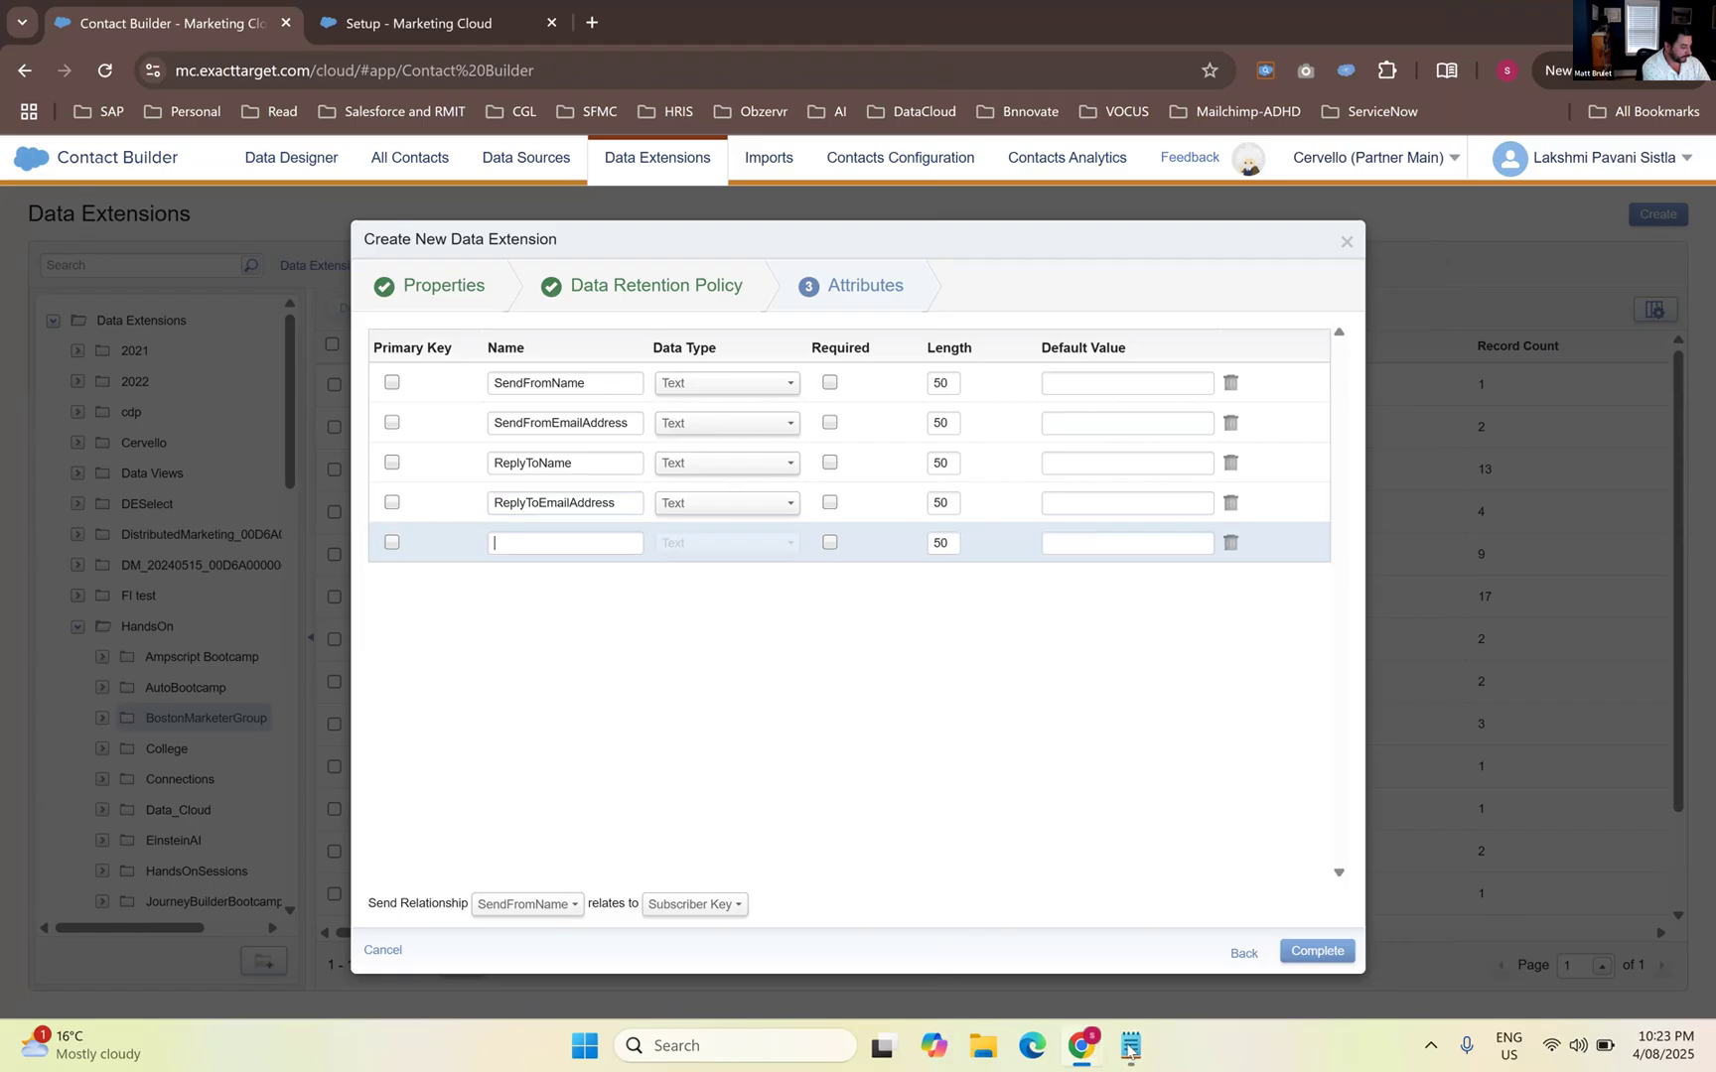
Copy ContactId from the Notepad note and use it as the fifth attribute's name
left_click(1130, 1045)
mouse_move(961, 417)
left_mouse_down()
mouse_move(1080, 416)
mouse_move(955, 440)
left_mouse_up()
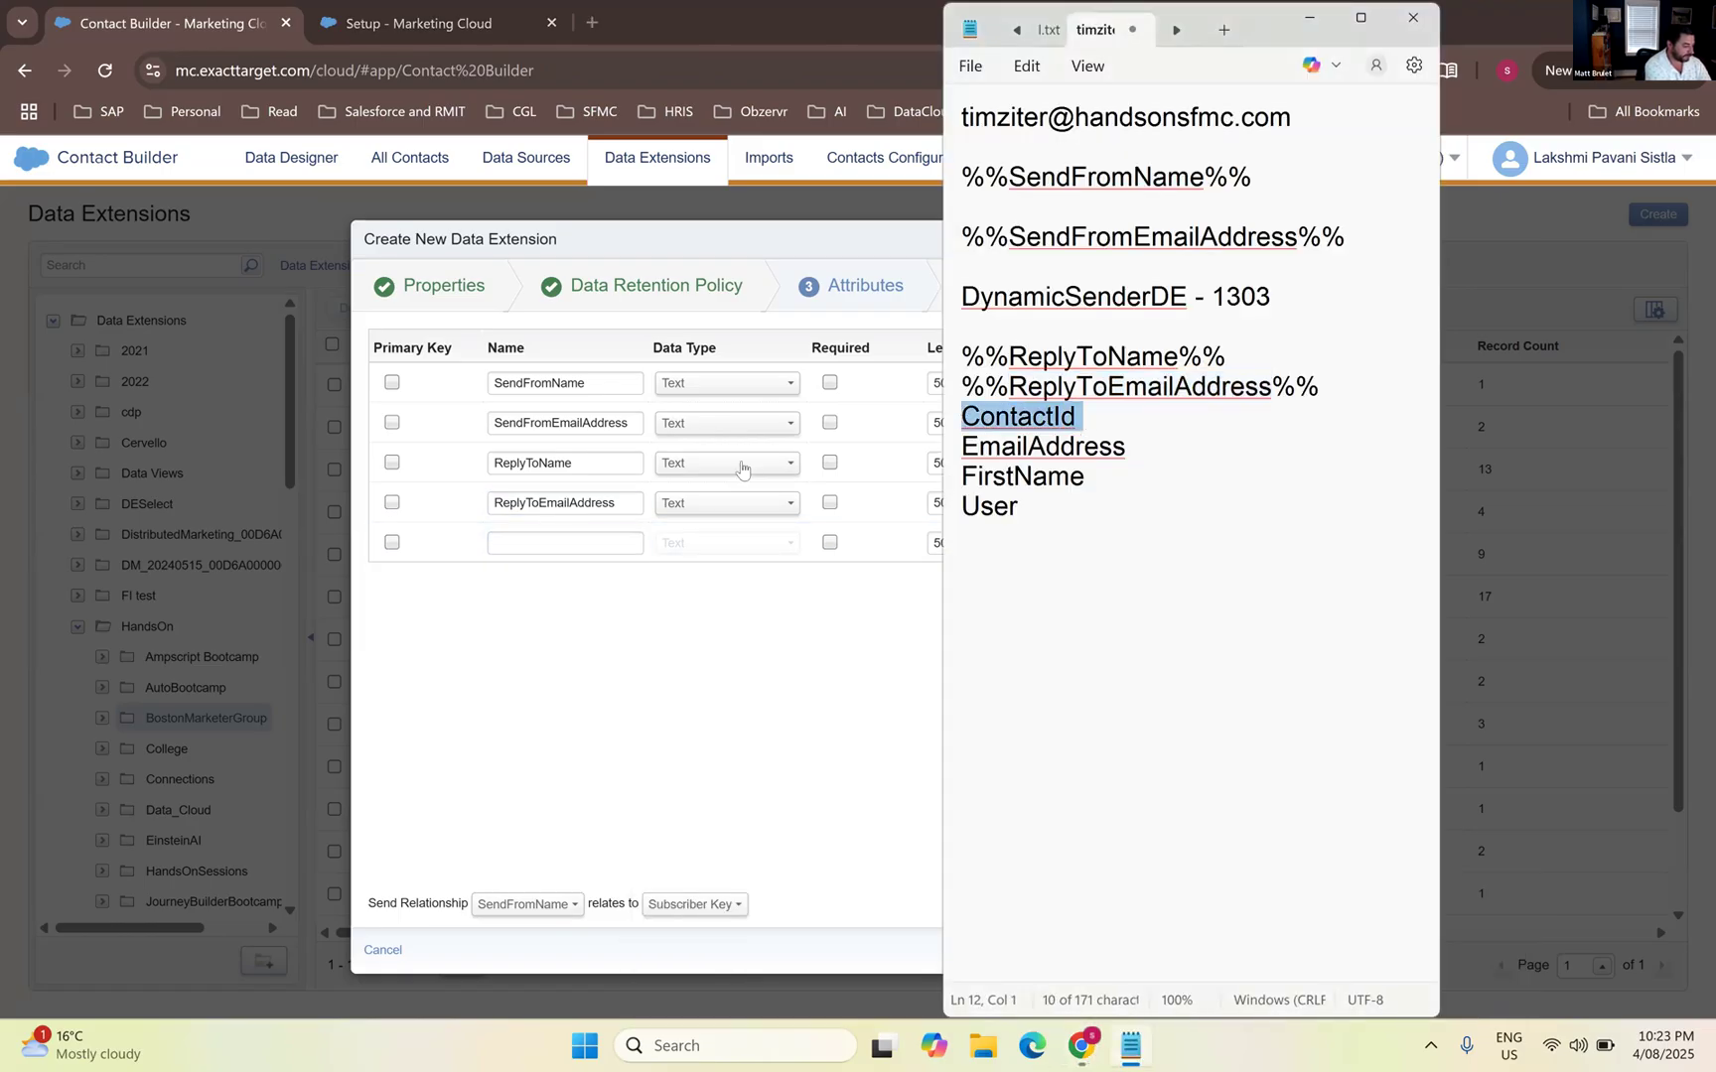
left_click(622, 541)
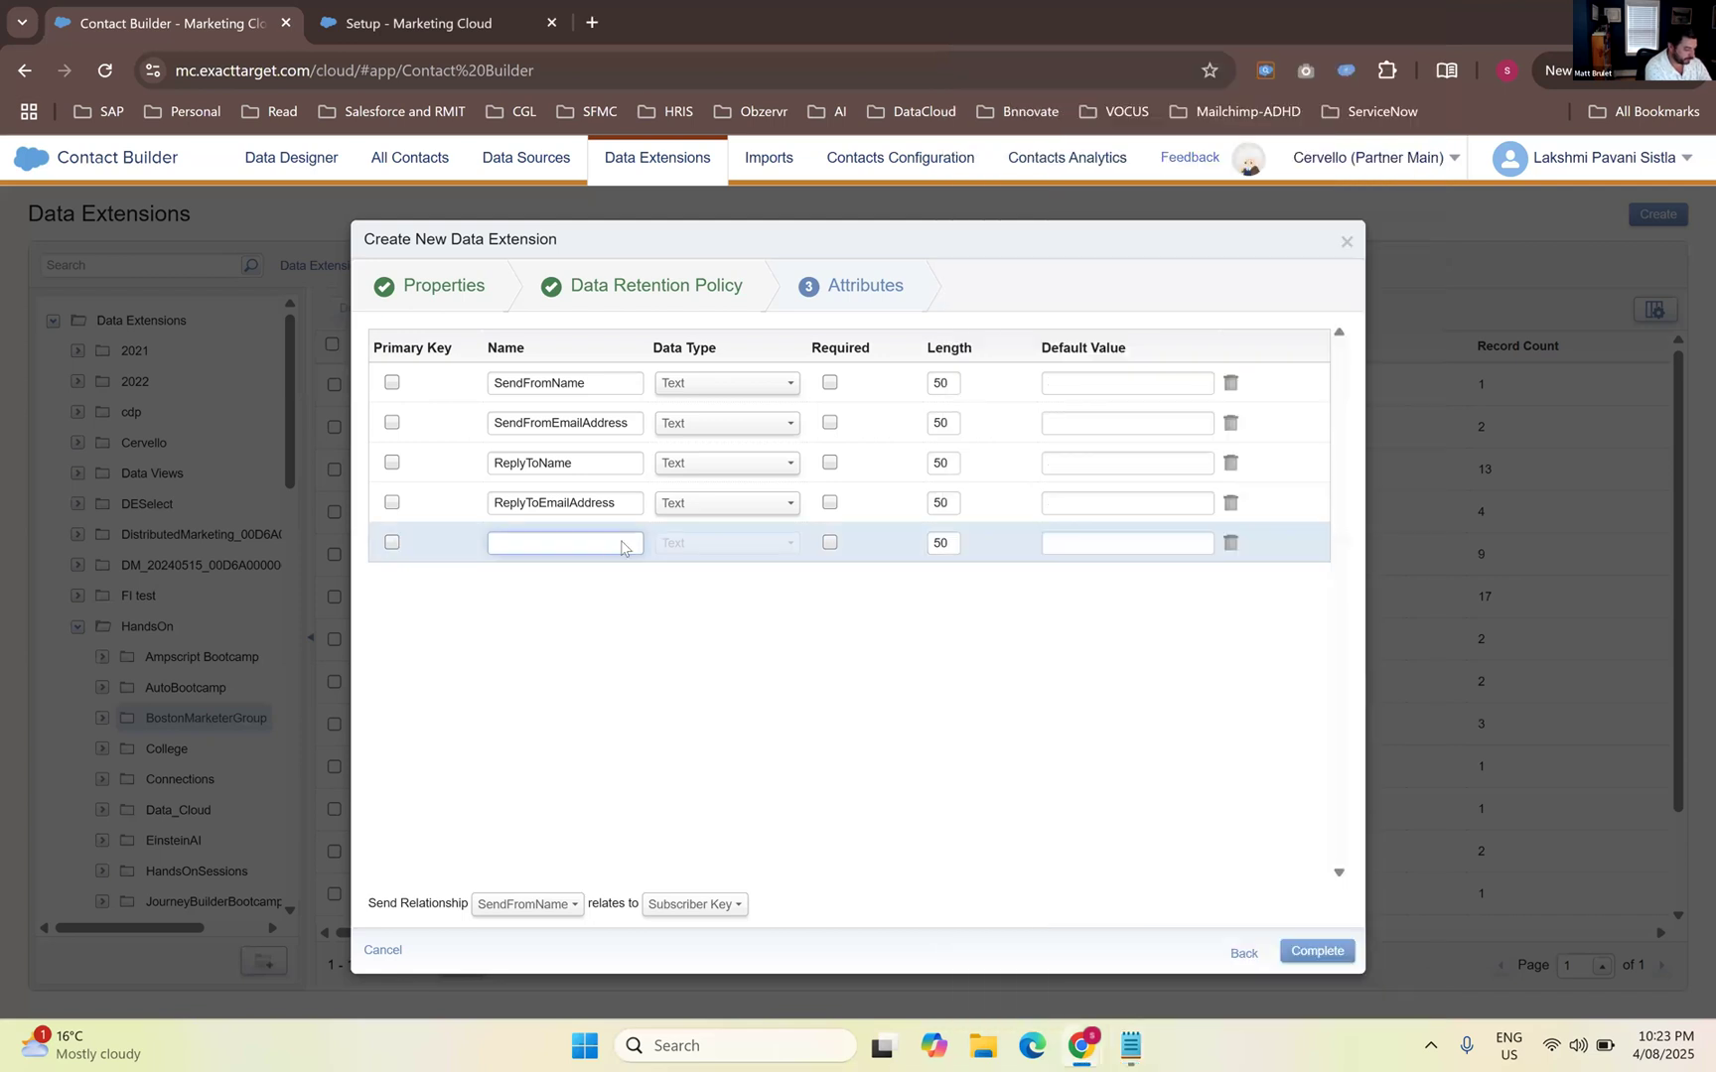
key("ctrl+v")
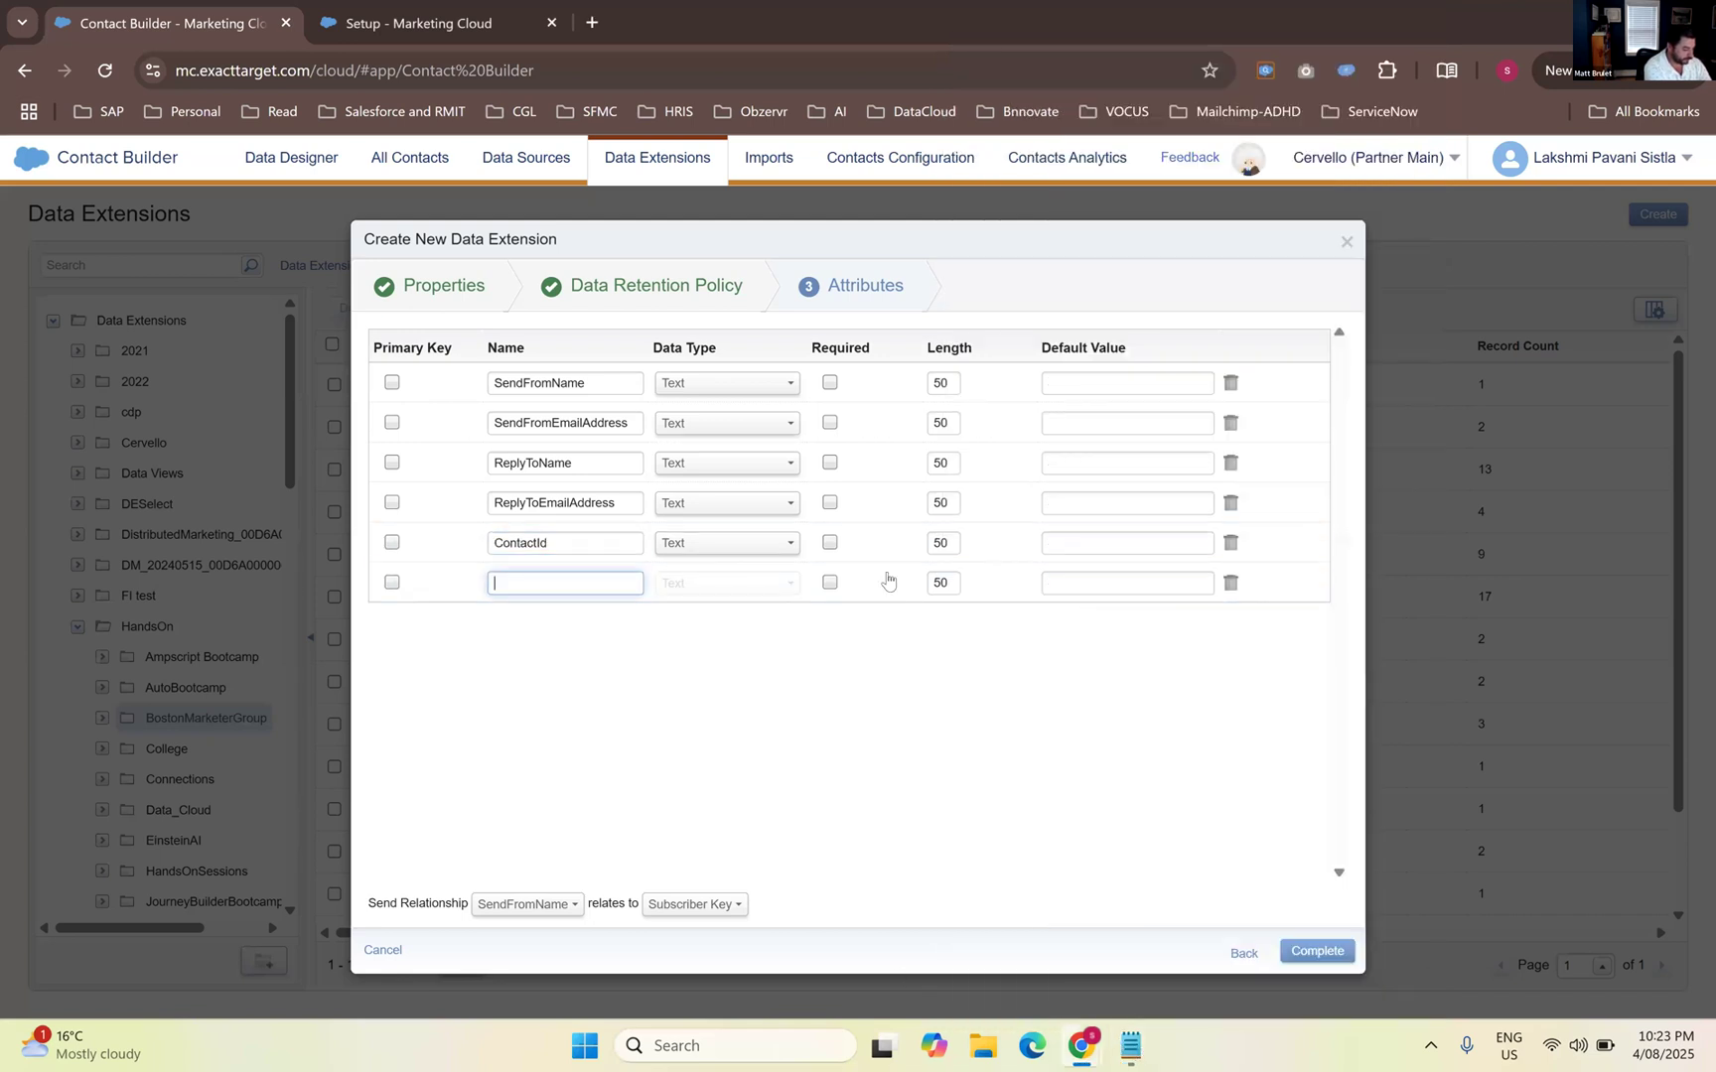
Copy EmailAddress from the Notepad note and use it as the sixth attribute's name
key("alt+Tab")
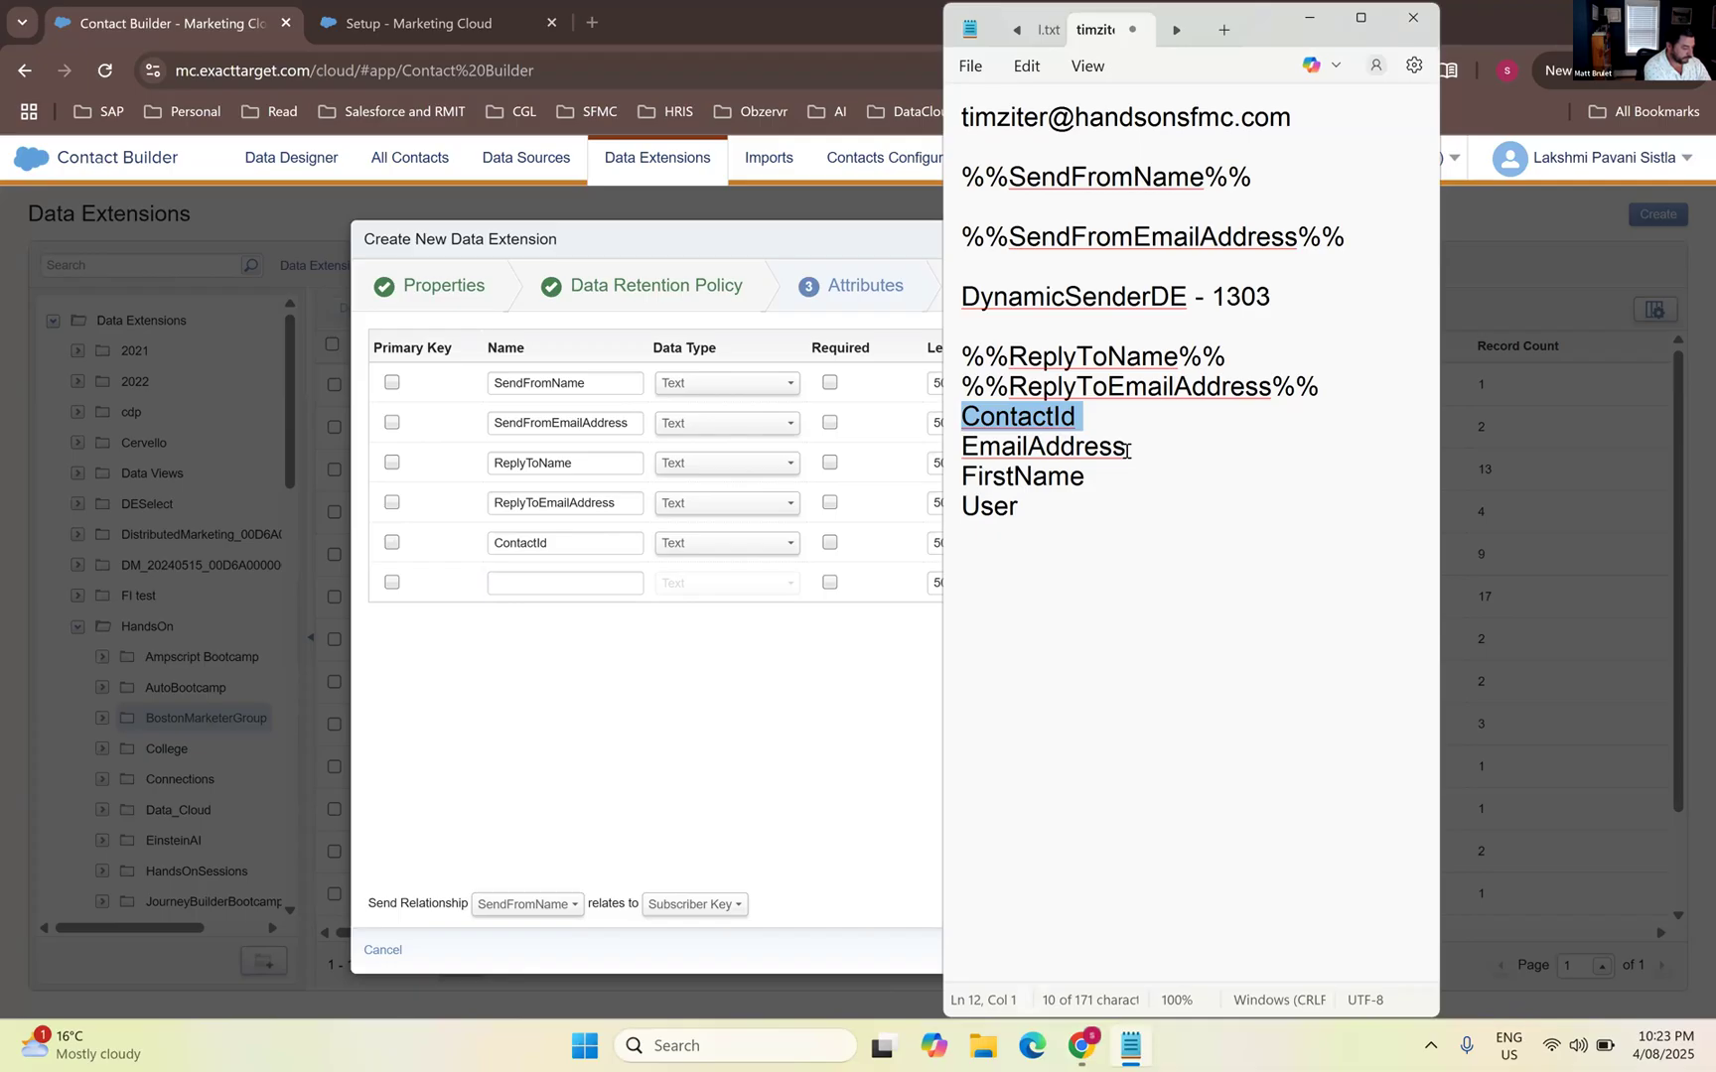
double_click(1126, 450)
key("ctrl+c")
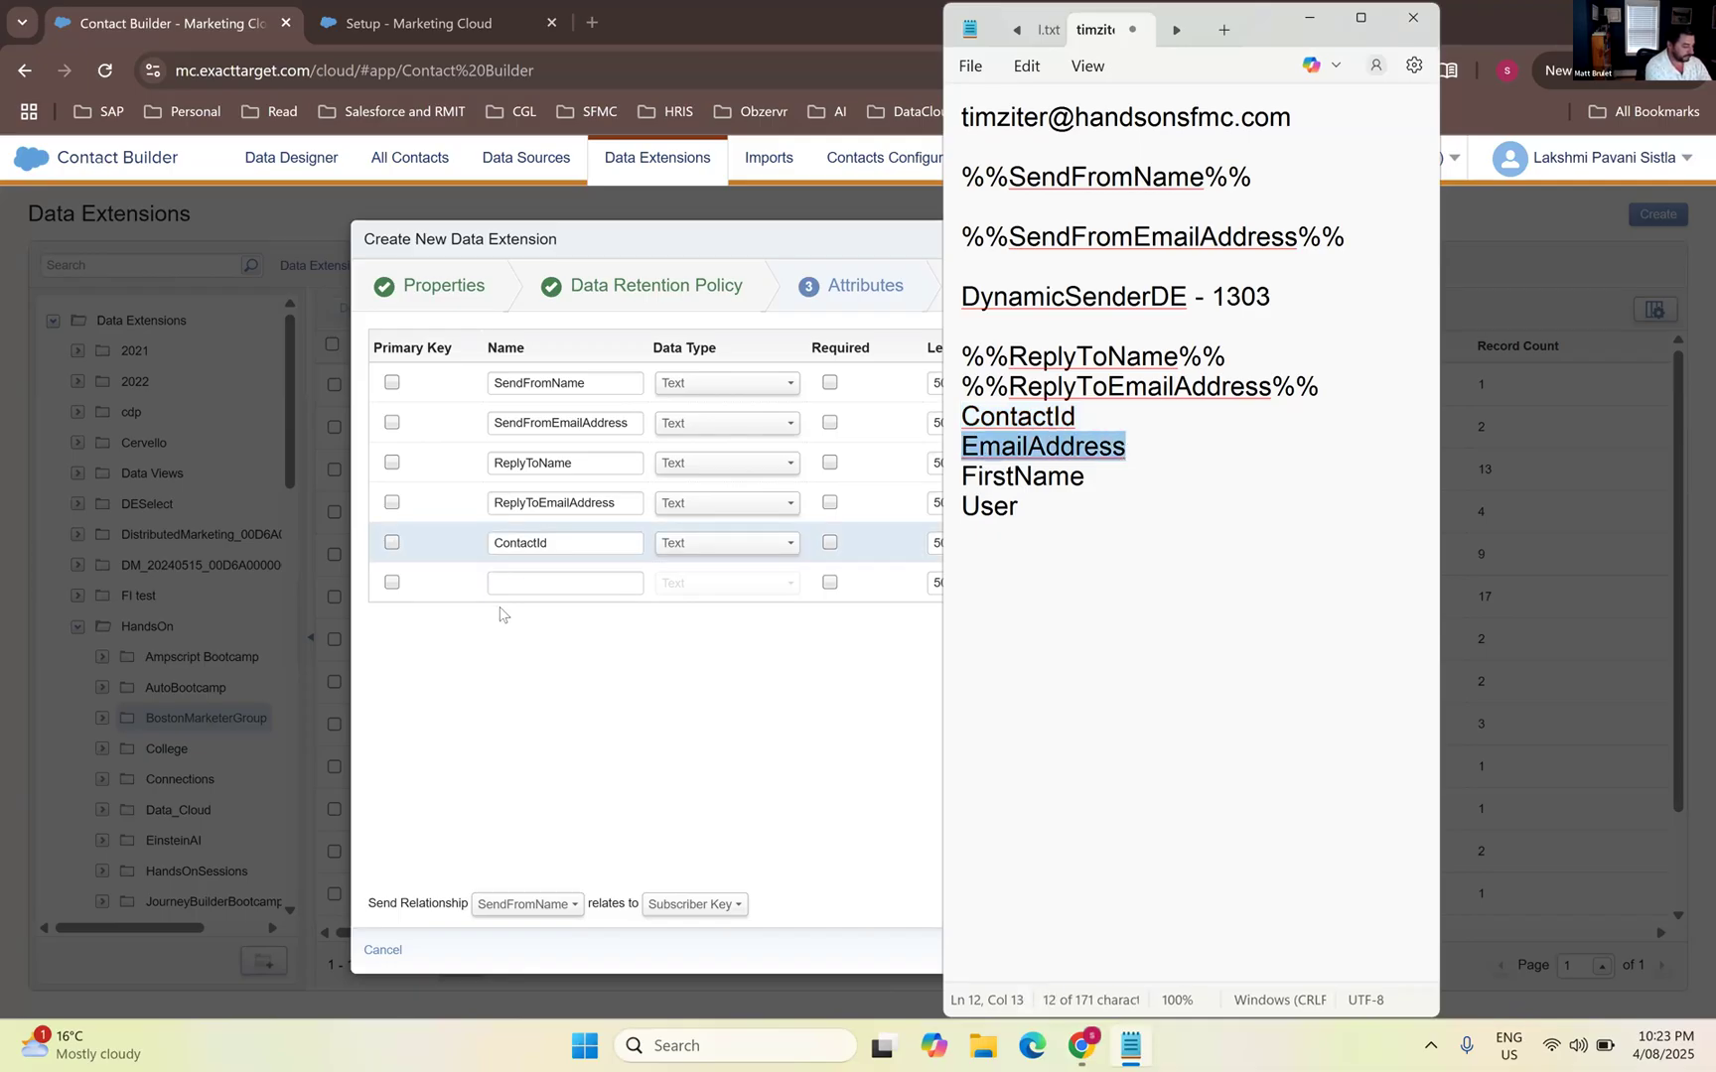
left_click(518, 626)
key("ctrl+v")
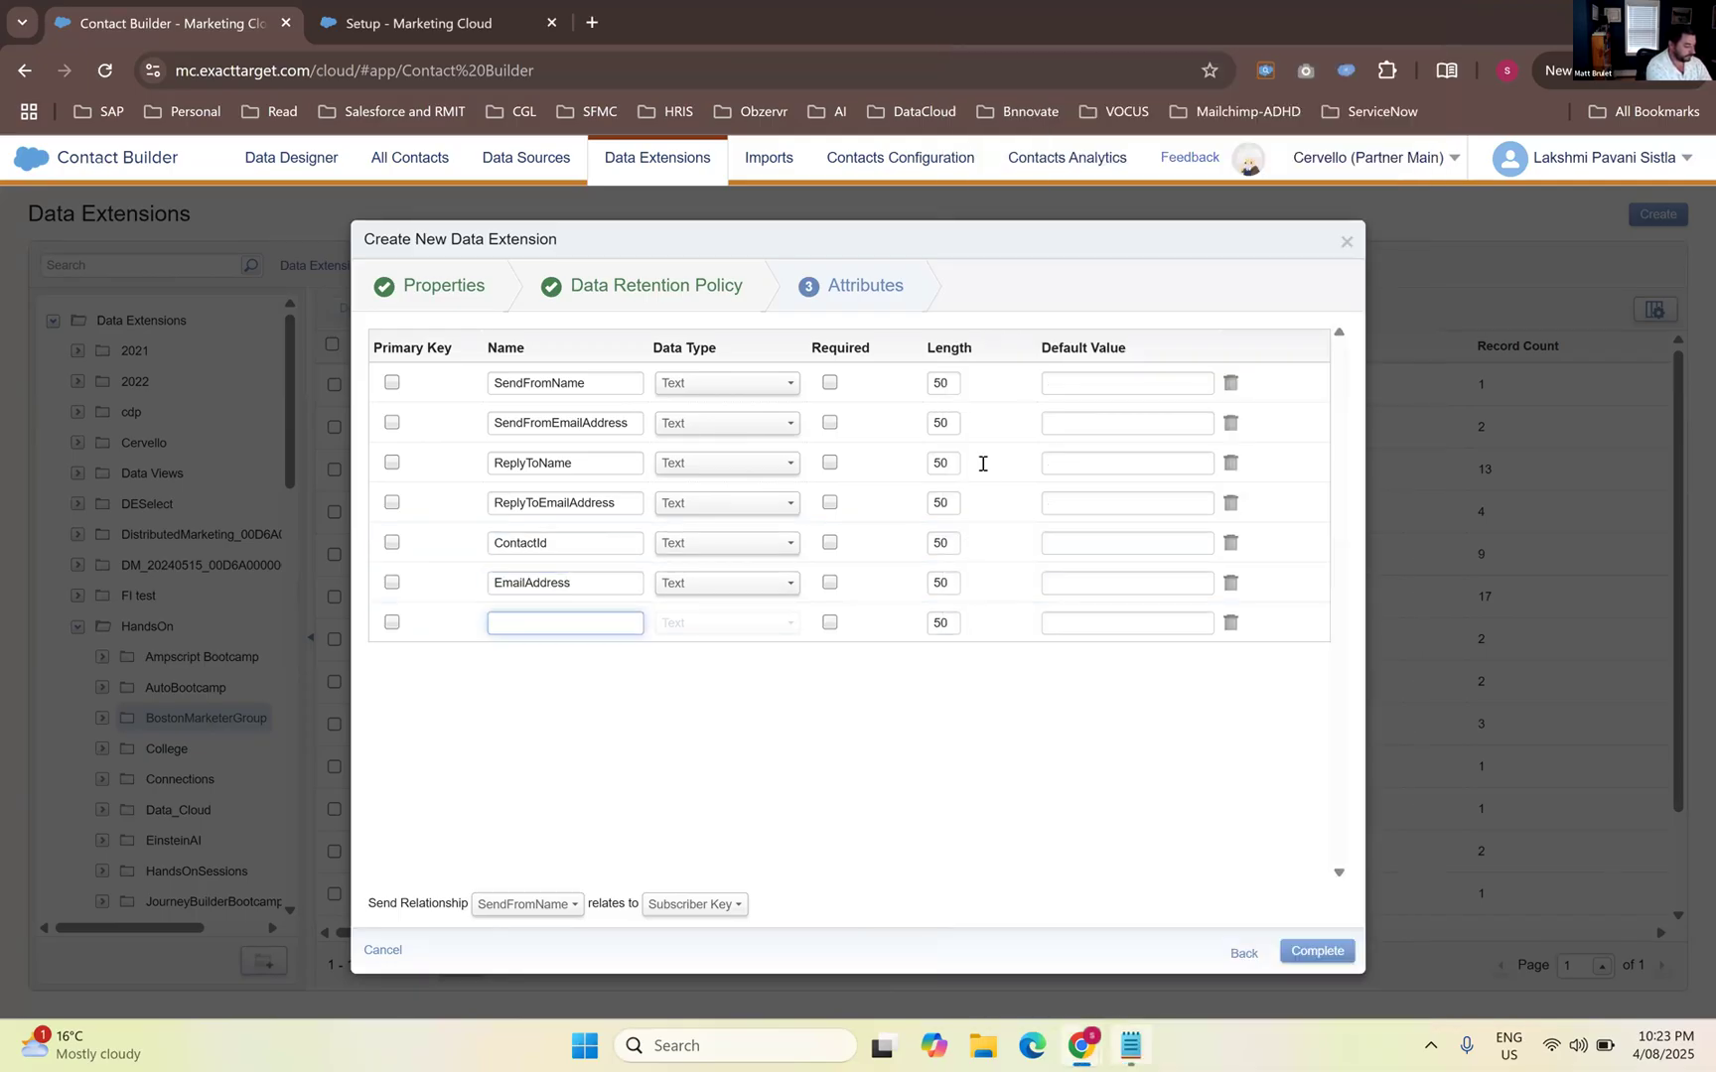
Copy FirstName from the Notepad note and use it as the seventh attribute's name
key("alt+Tab")
left_click_drag(962, 477, 1077, 477)
key("shift+Right")
key("ctrl+c")
left_click(1139, 1040)
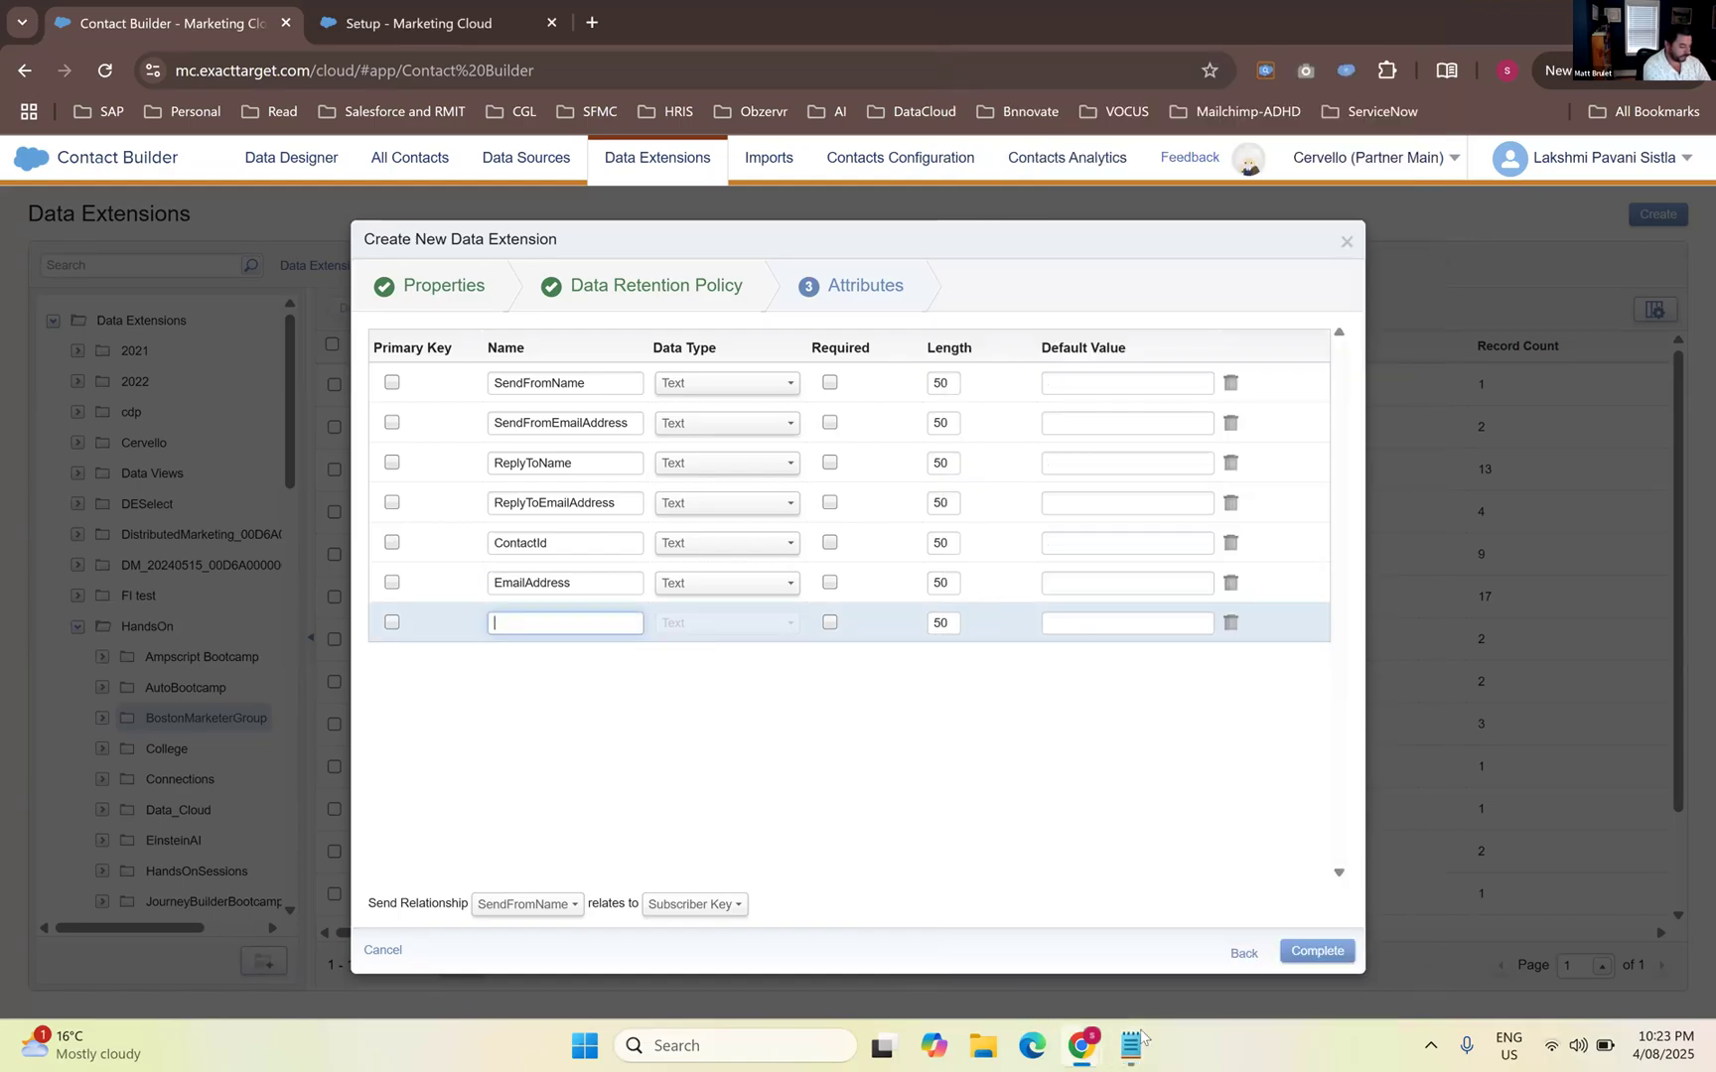
key("ctrl+v")
Copy User from the Notepad note into the eighth attribute's name and extend it to UserId
key("alt+Tab")
left_click(968, 511)
key("shift+End")
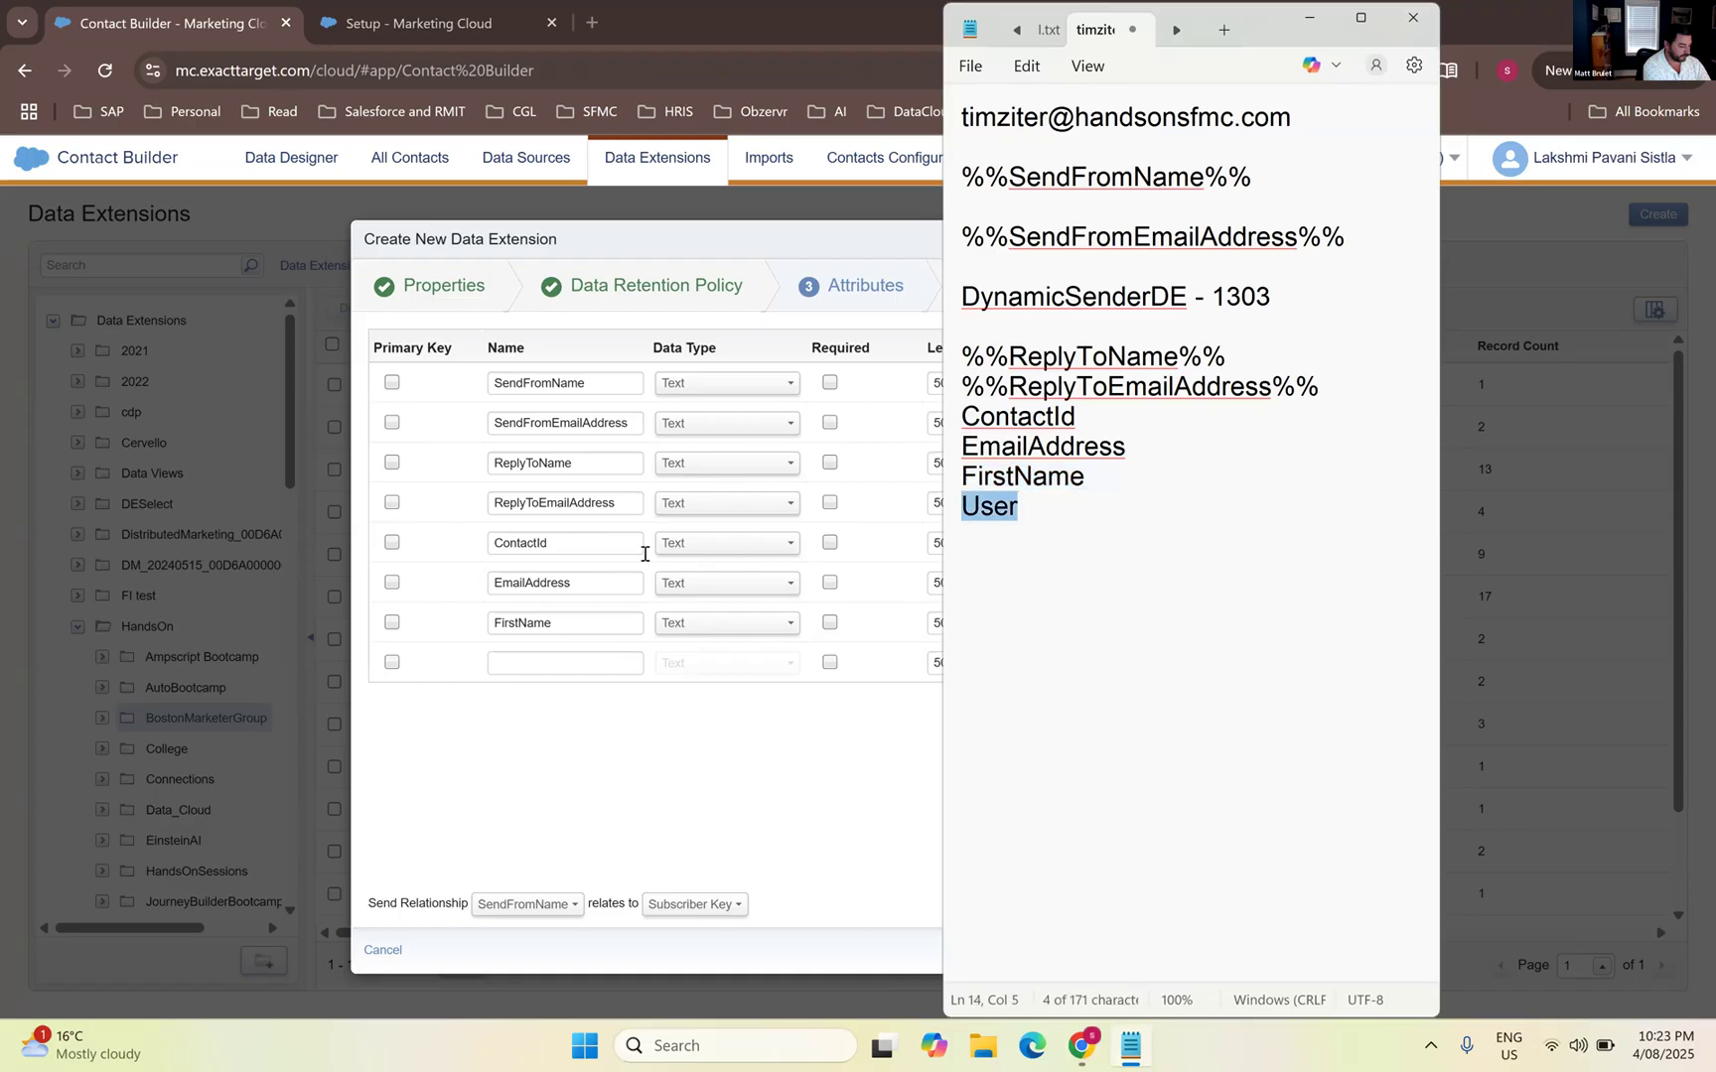
key("ctrl+c")
left_click(568, 685)
left_click(635, 663)
key("ctrl+v")
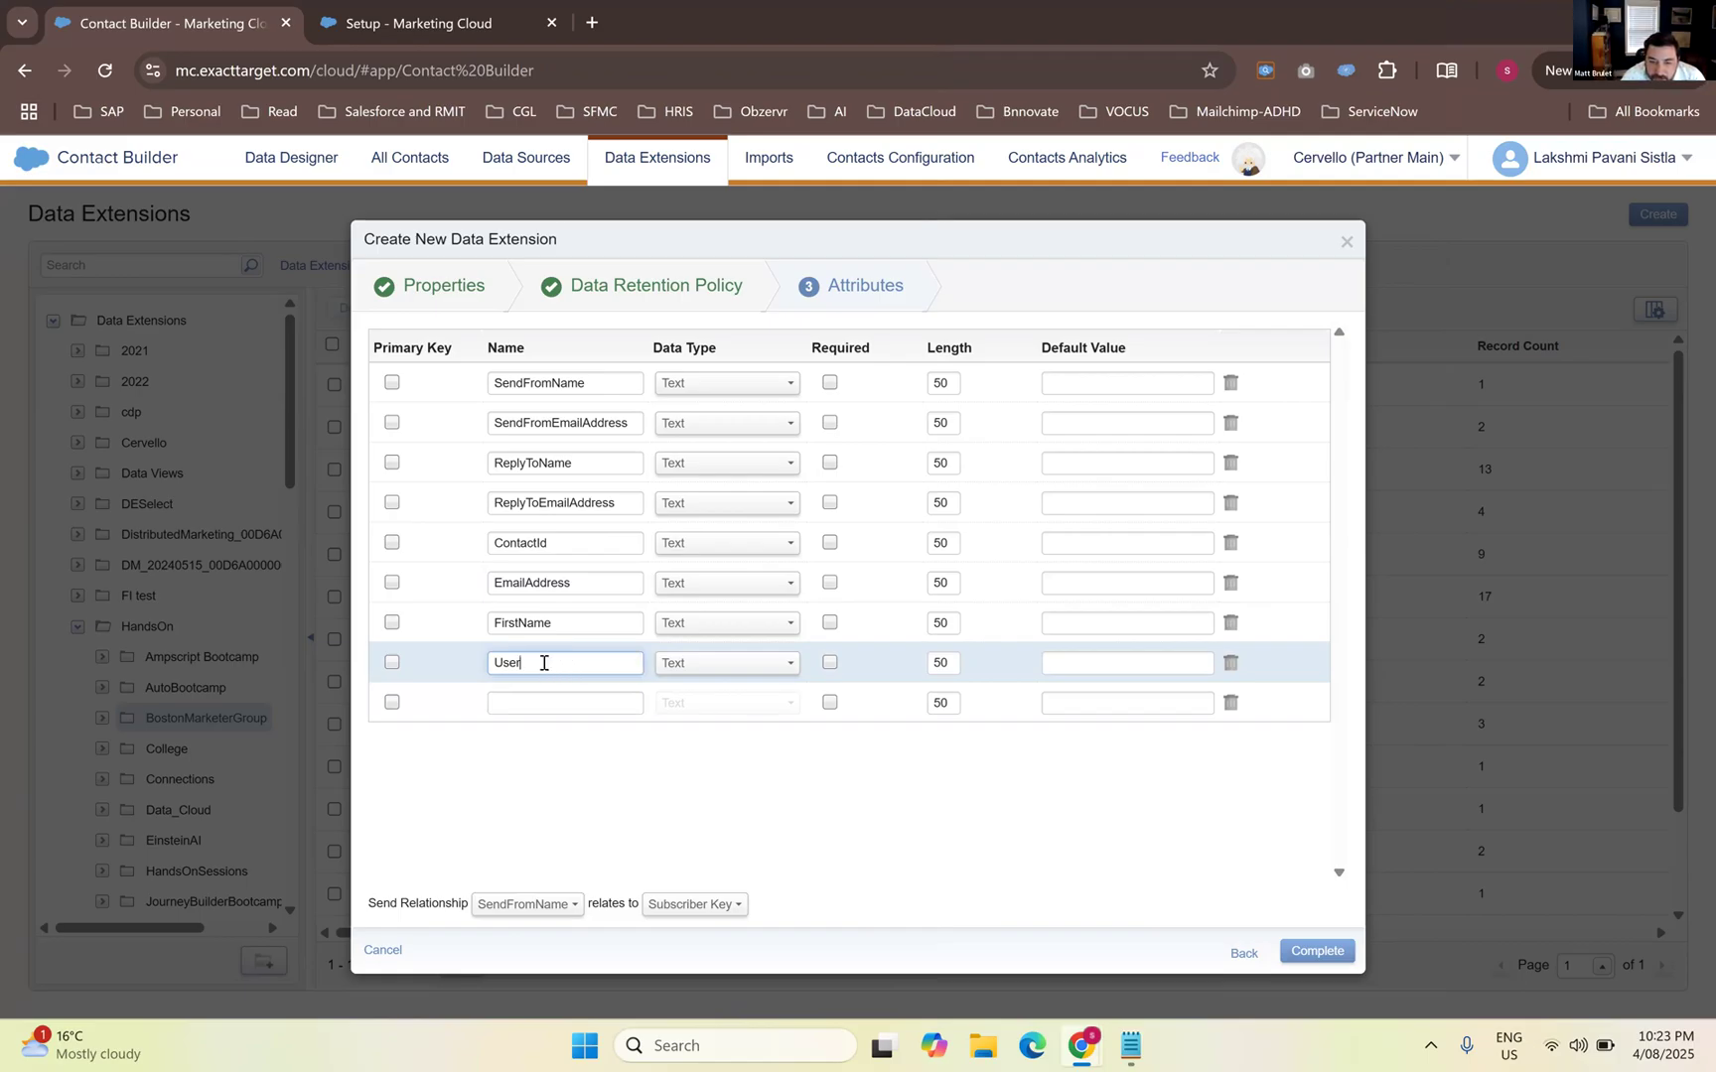
type("Id")
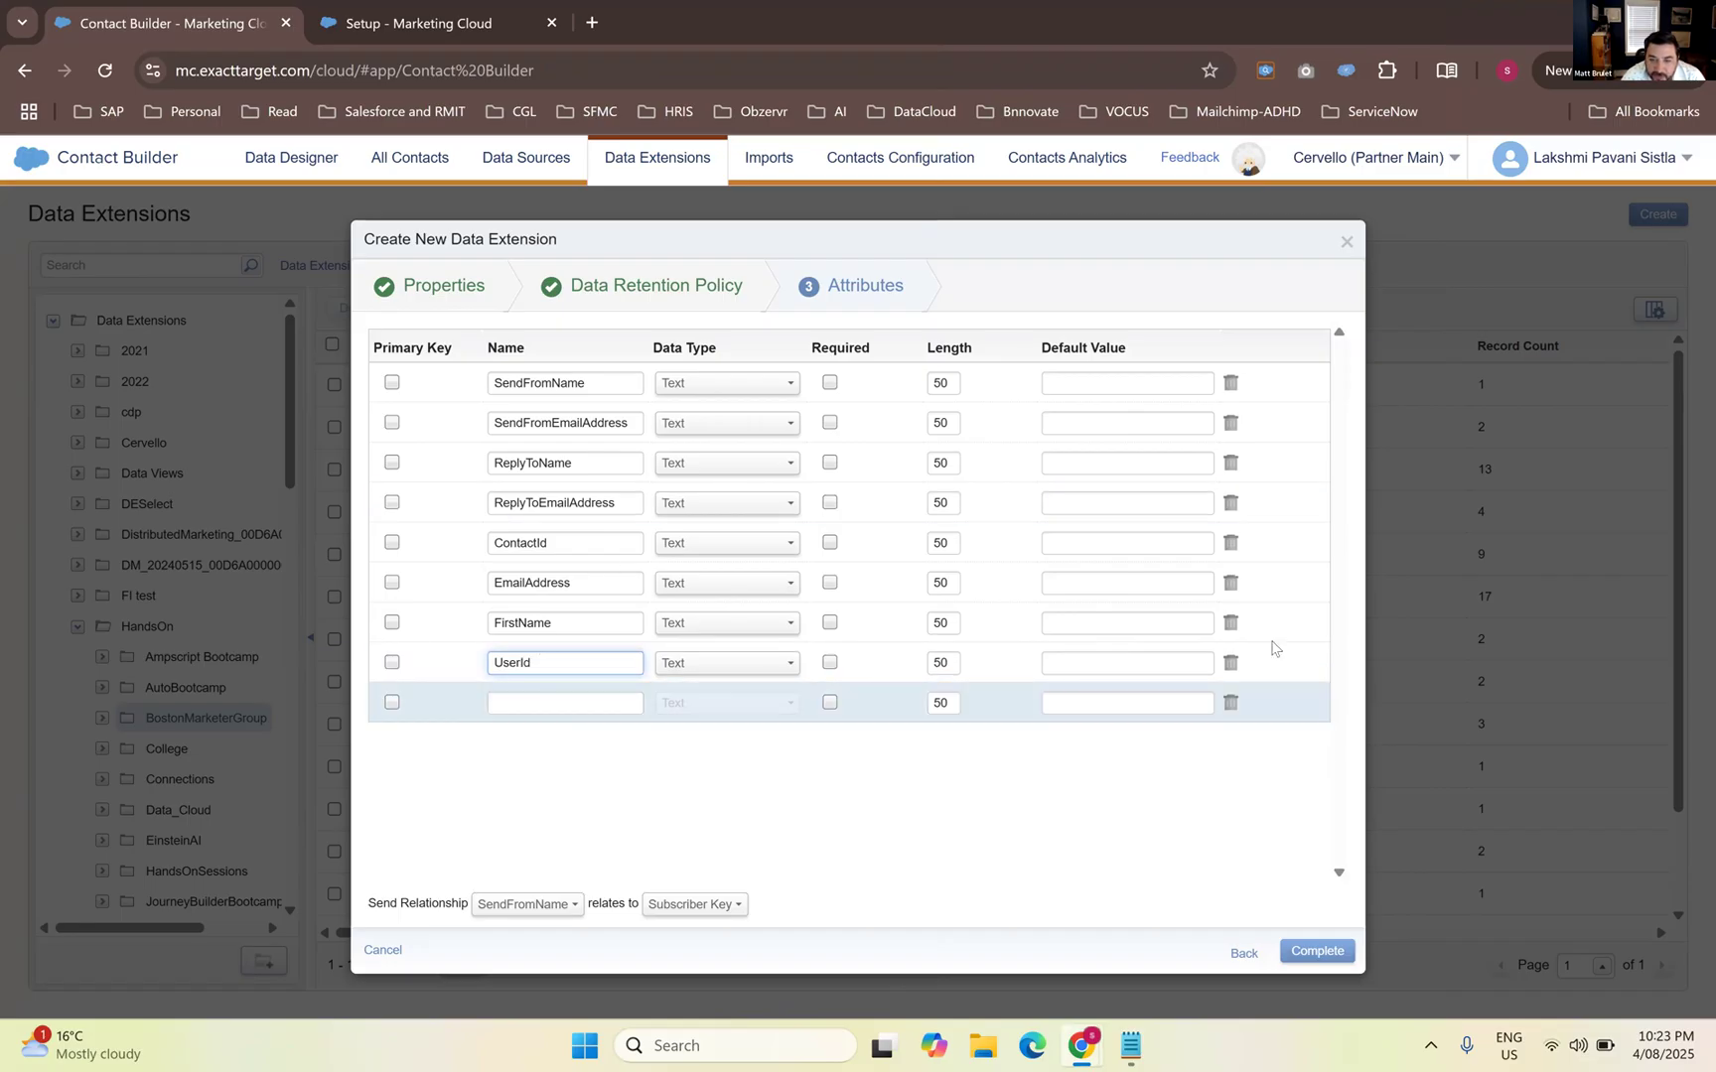
Set the length of the SendFromName and SendFromEmailAddress attributes to 100
double_click(957, 383)
type("10")
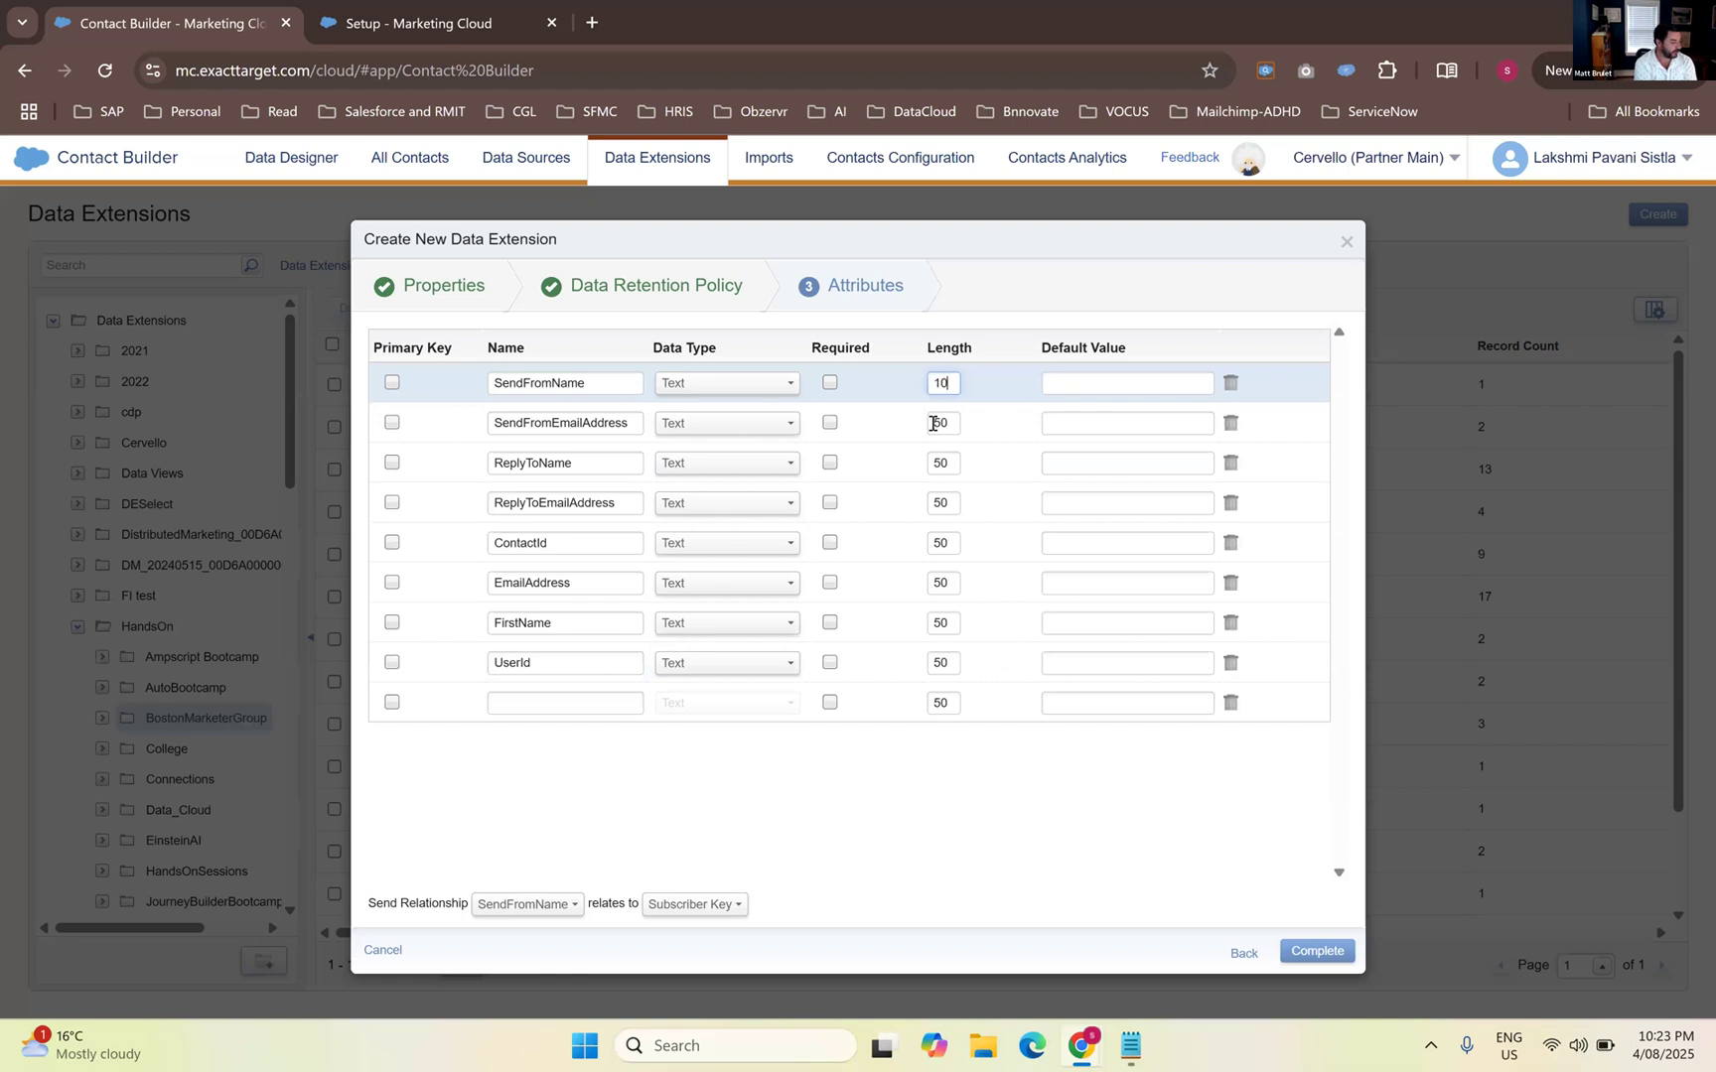
type("0")
double_click(933, 423)
key("BackSpace")
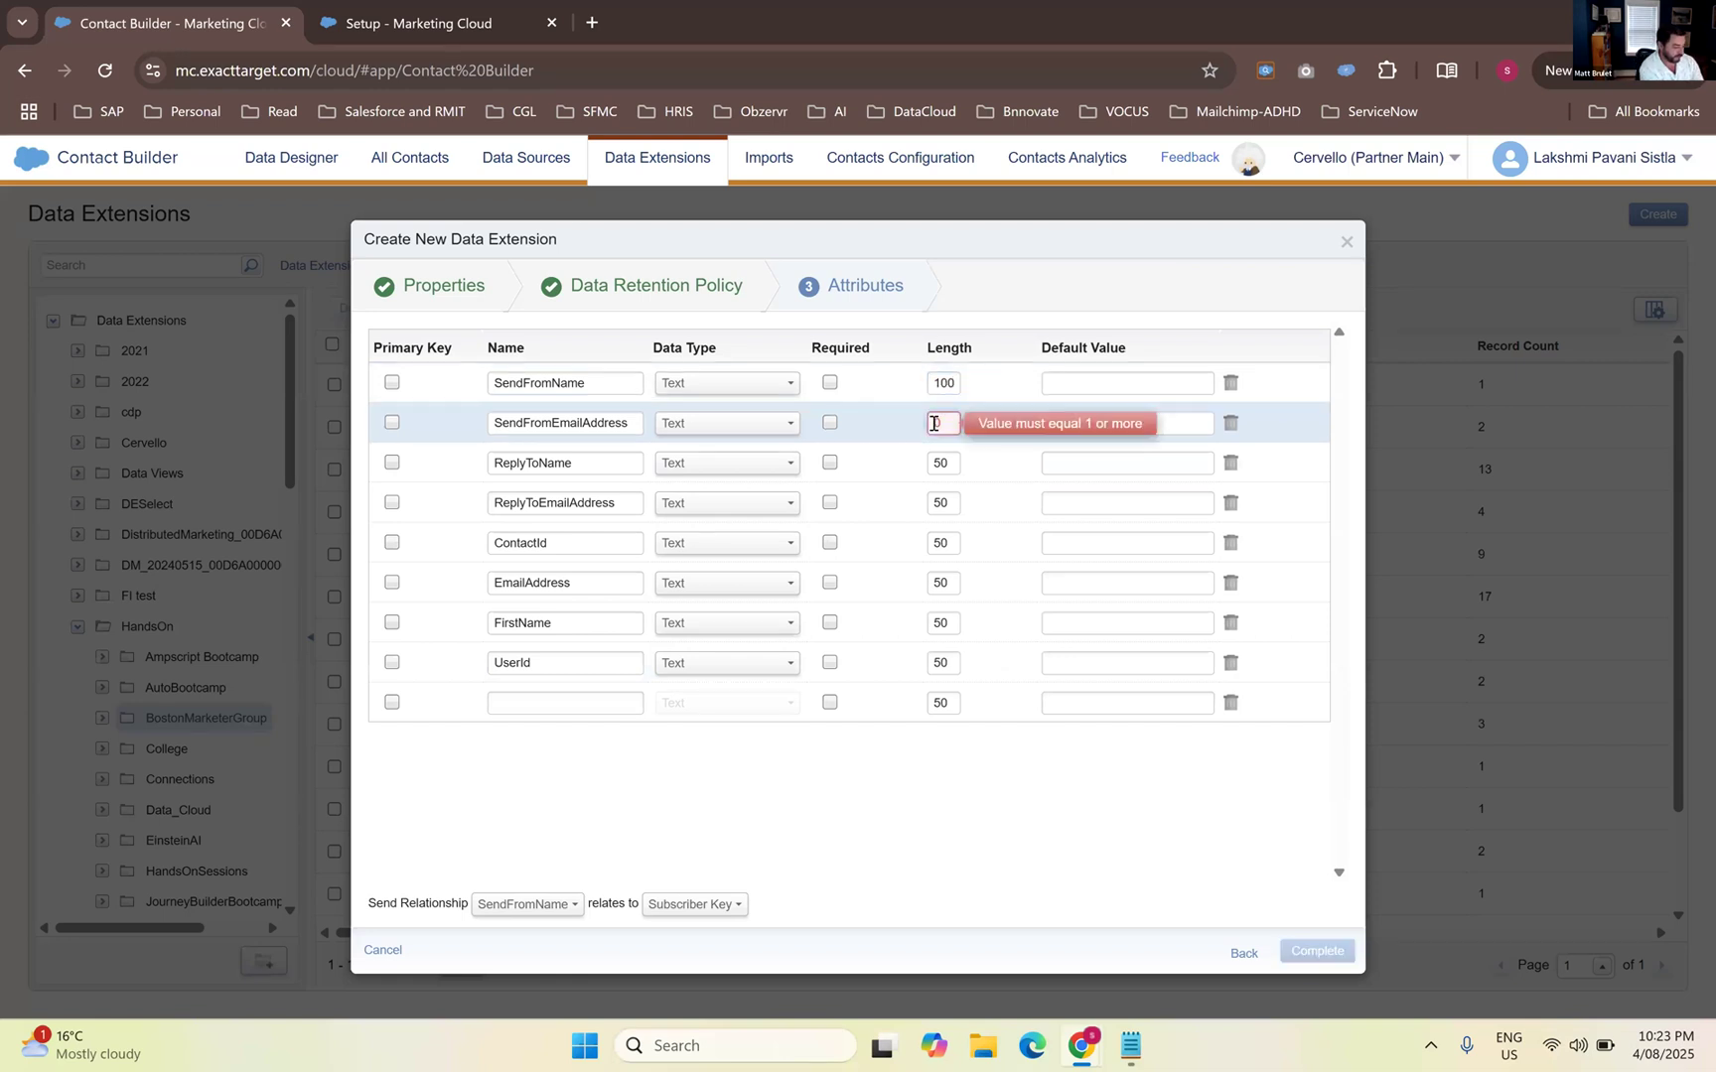
type("100")
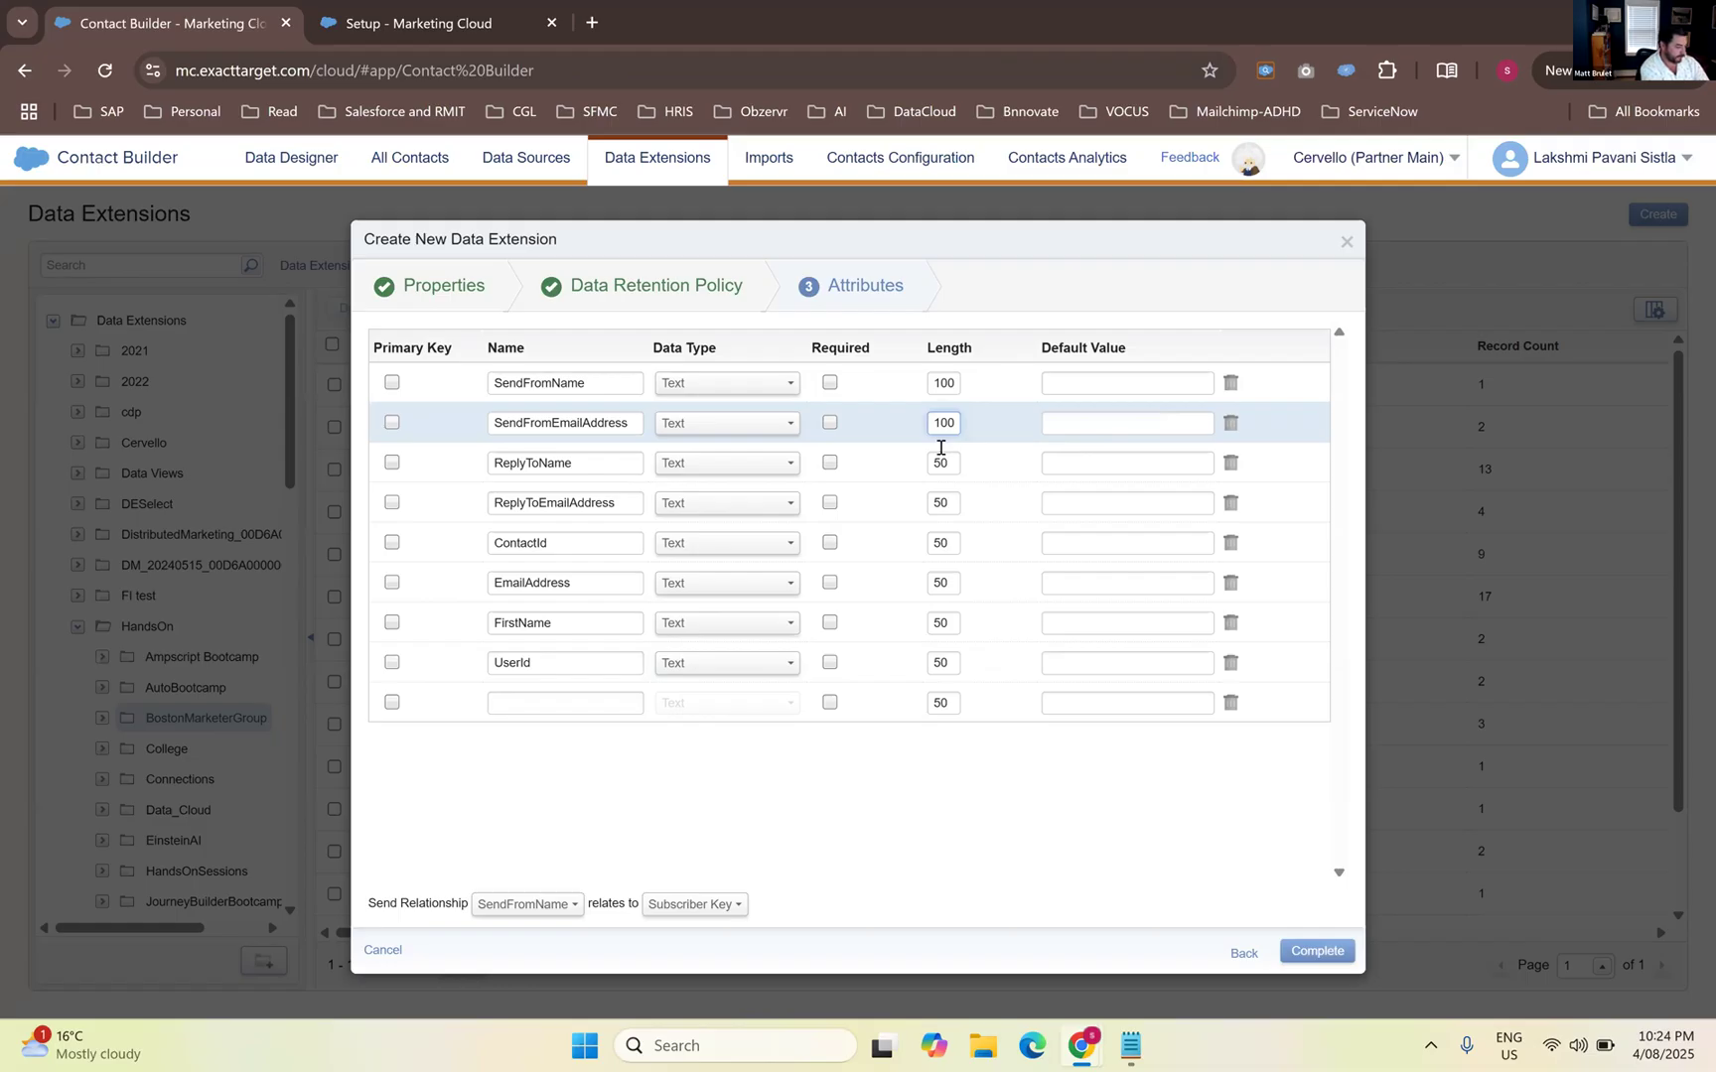
Set the length of the ReplyToName and ReplyToEmailAddress attributes to 100
double_click(940, 464)
key("ctrl+v")
double_click(940, 506)
key("ctrl+v")
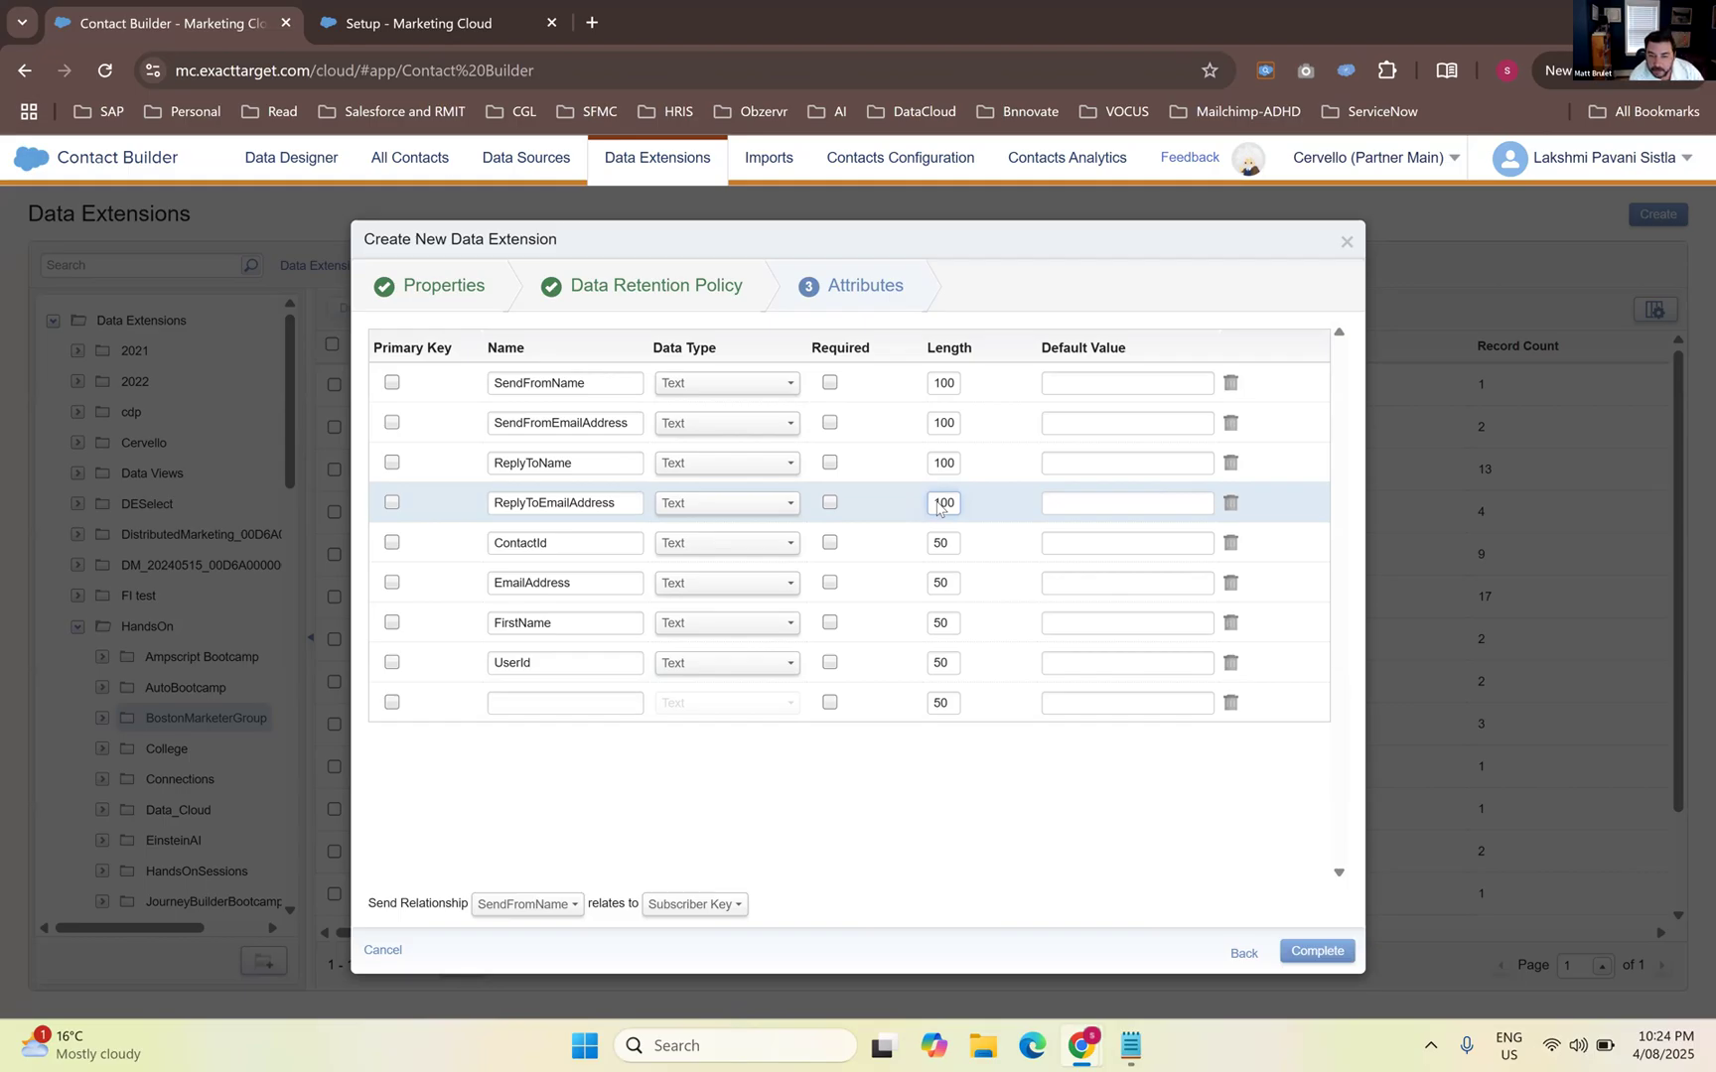
Set ContactId's length to 25 and change the EmailAddress attribute's data type to Email Address
double_click(939, 543)
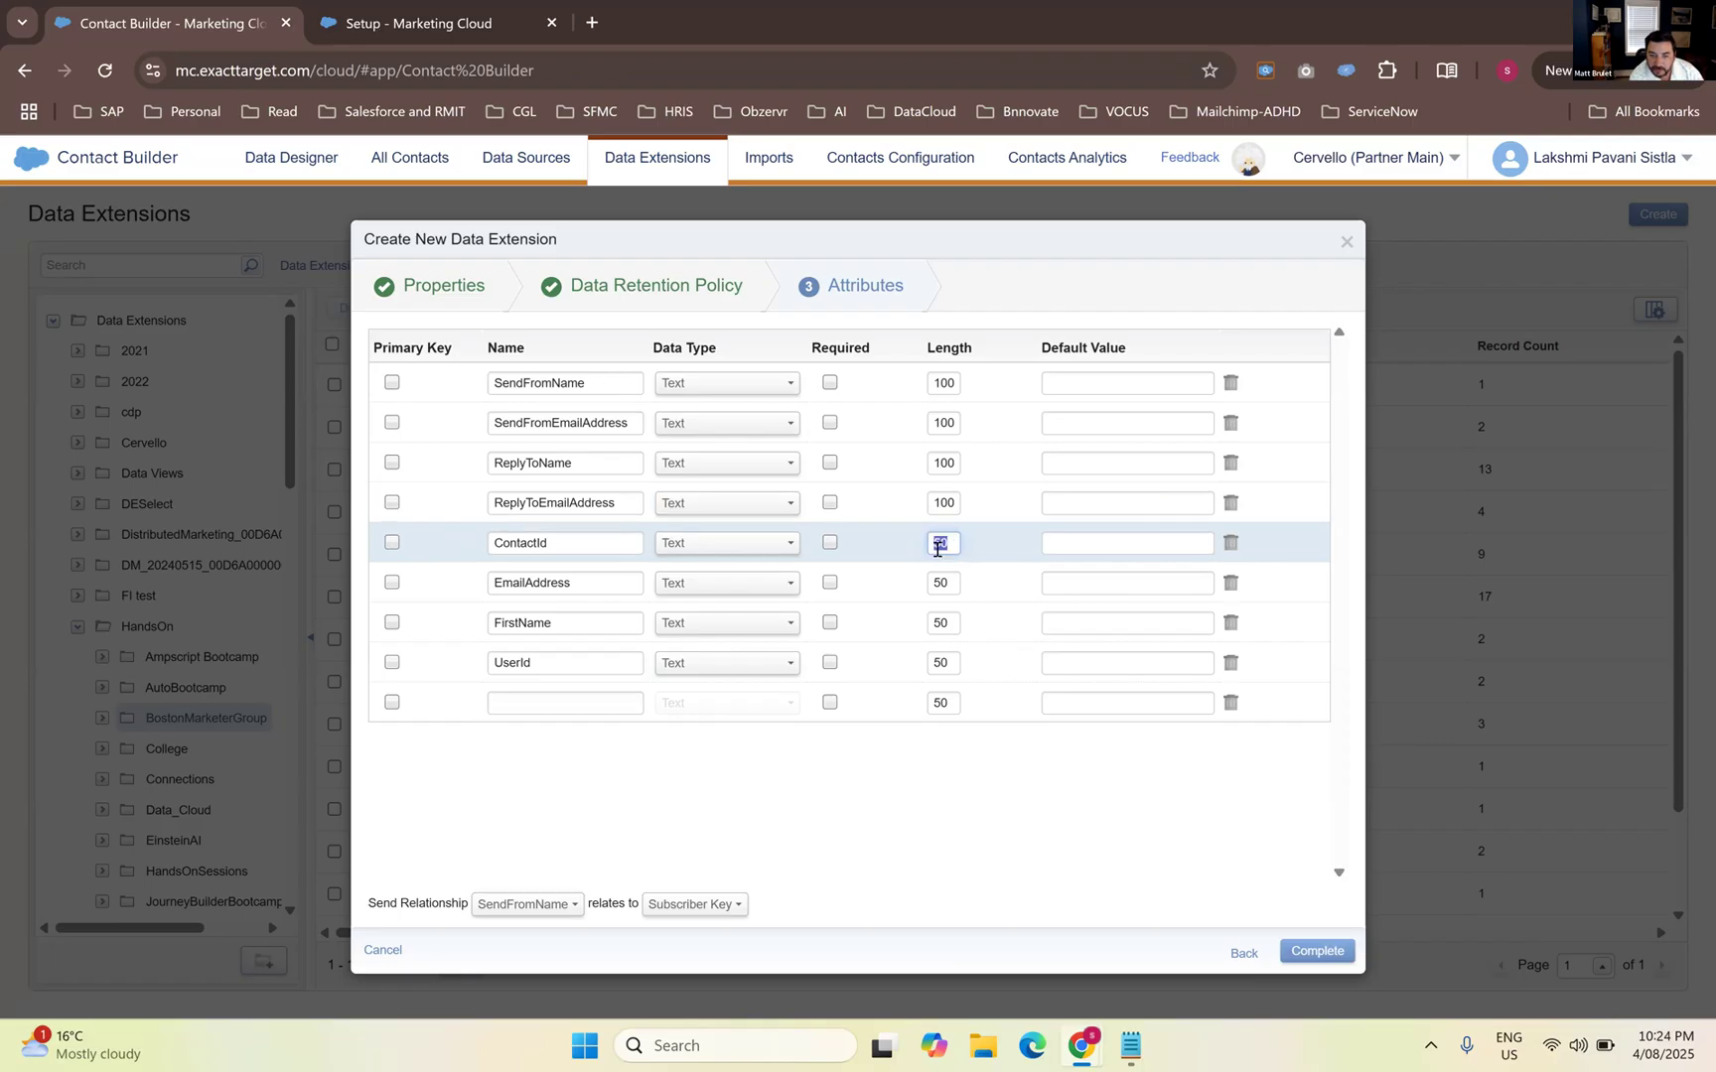
type("35")
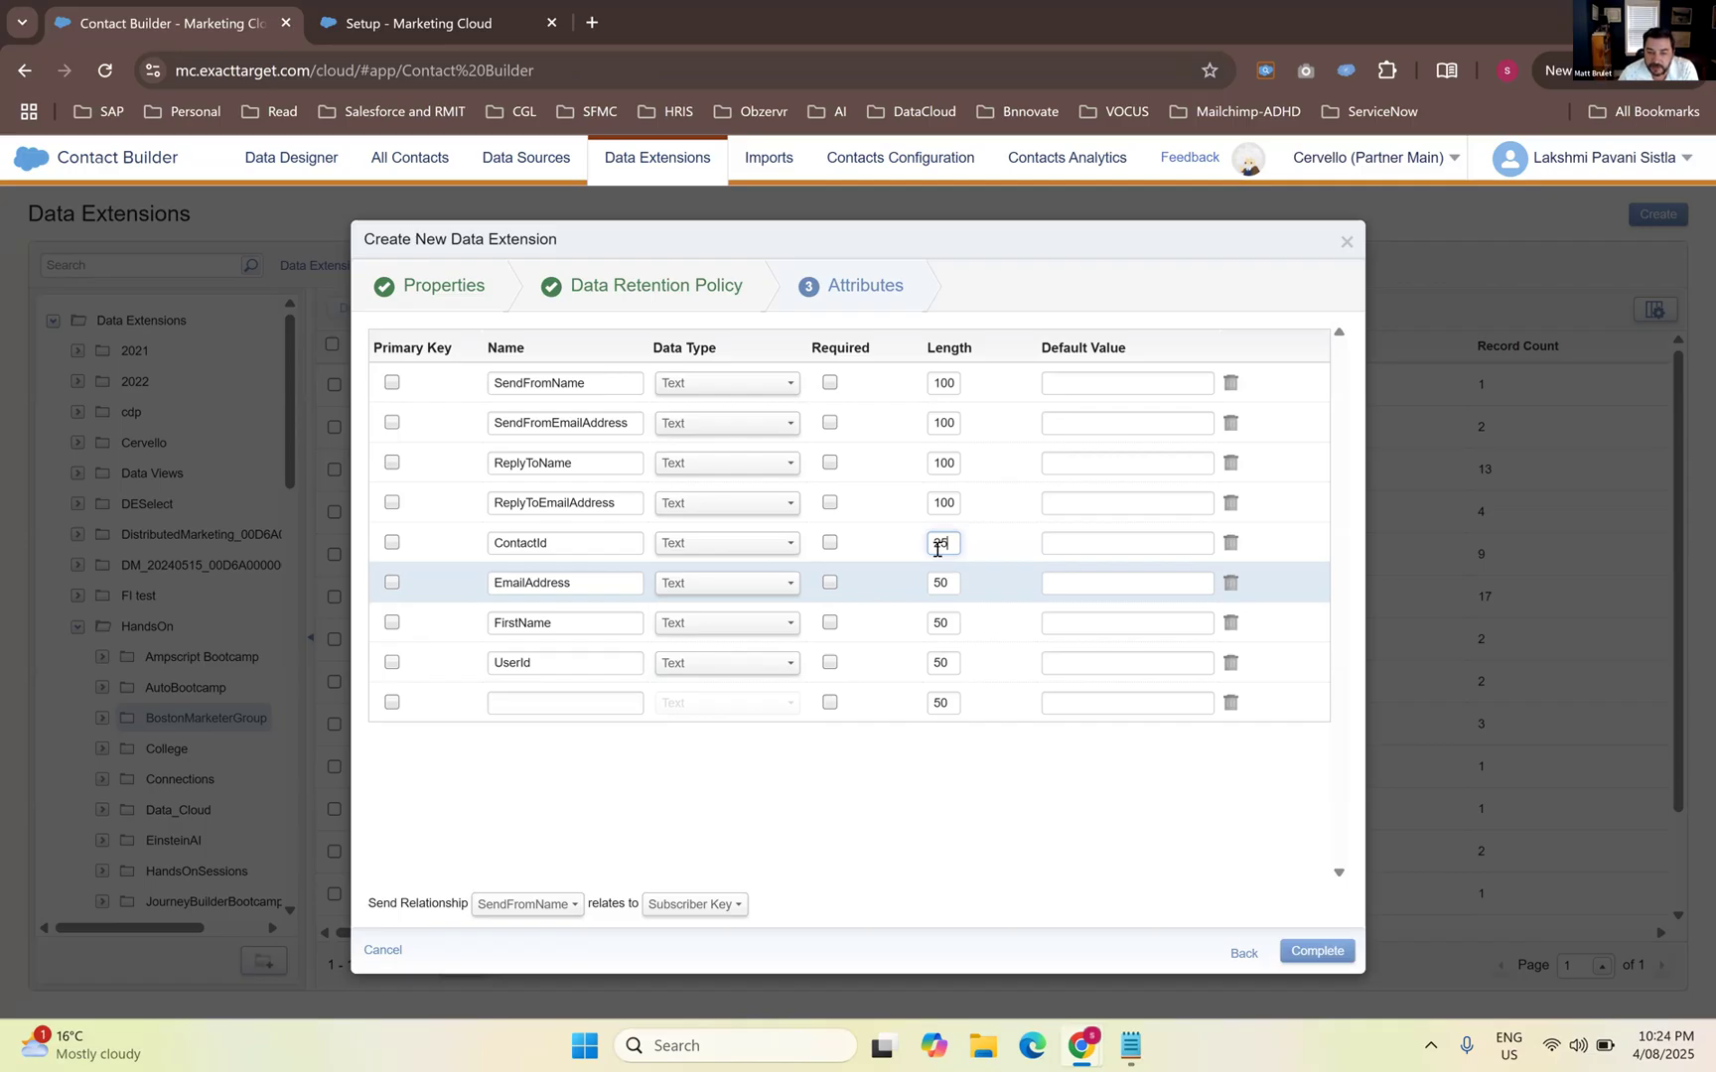
left_click(790, 583)
left_click(724, 697)
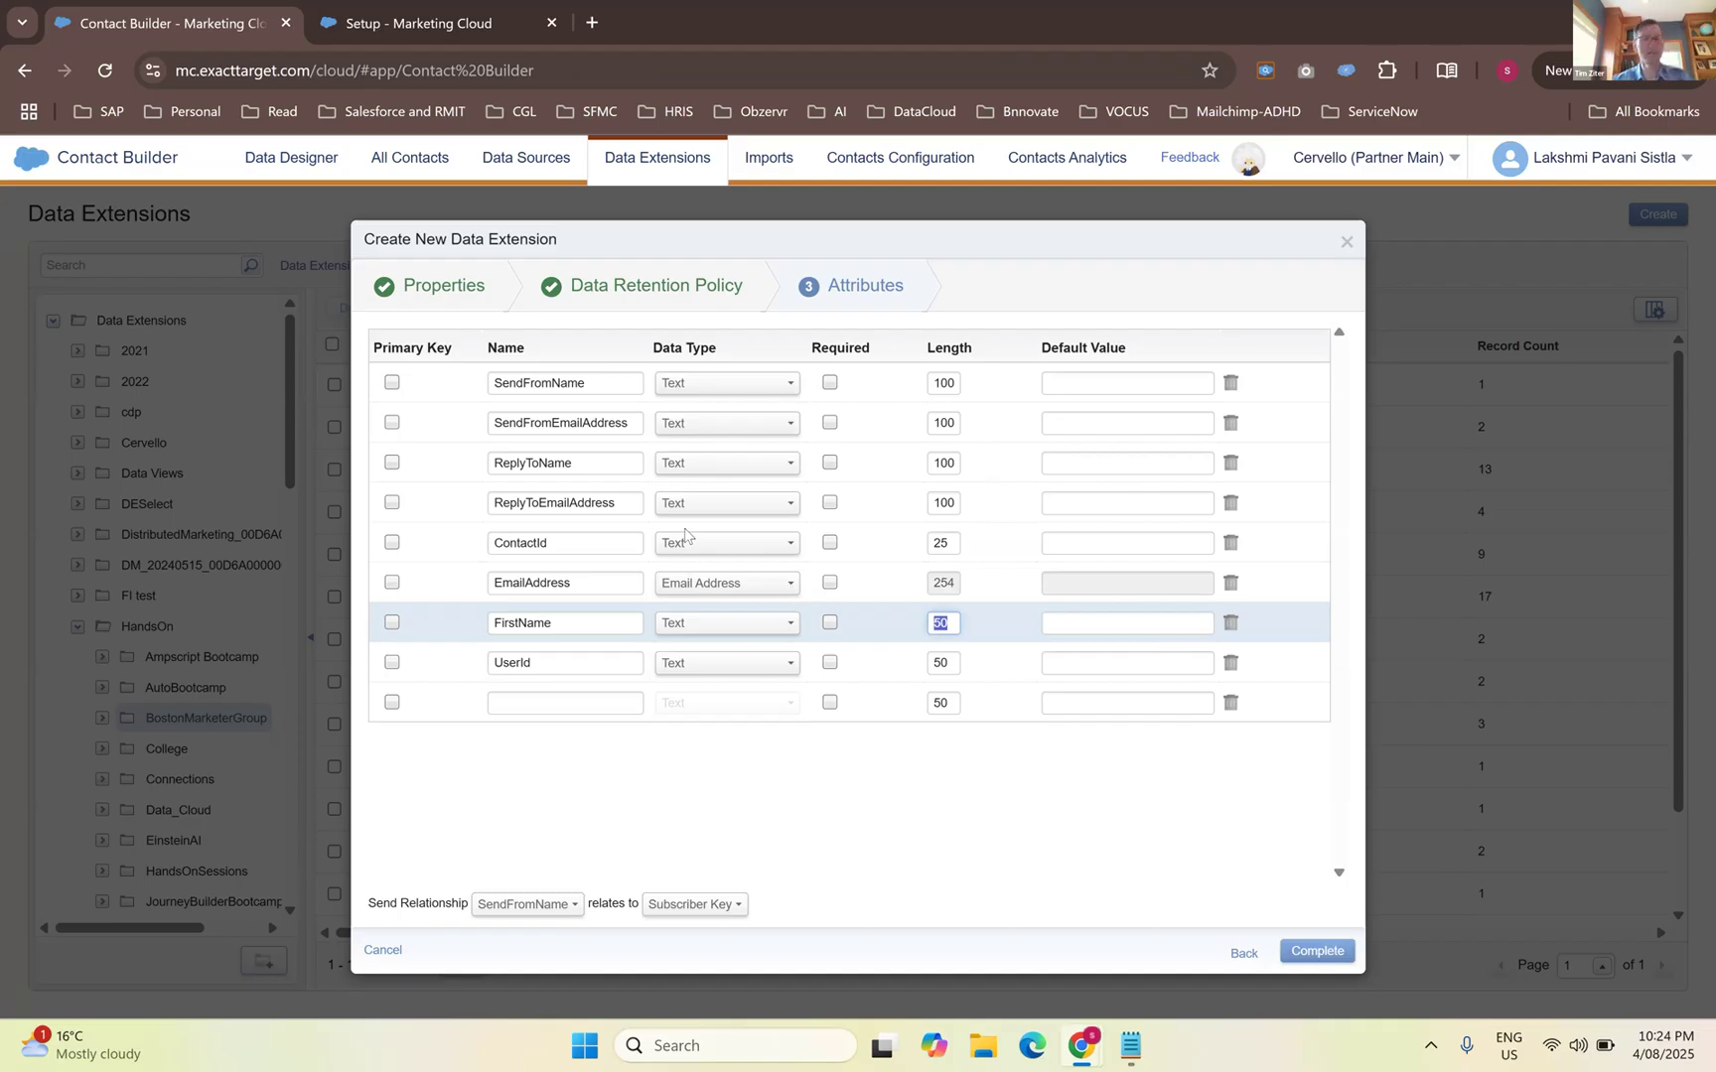
Set FirstName's length to 100 and mark the ContactId and EmailAddress attributes as required
type("100")
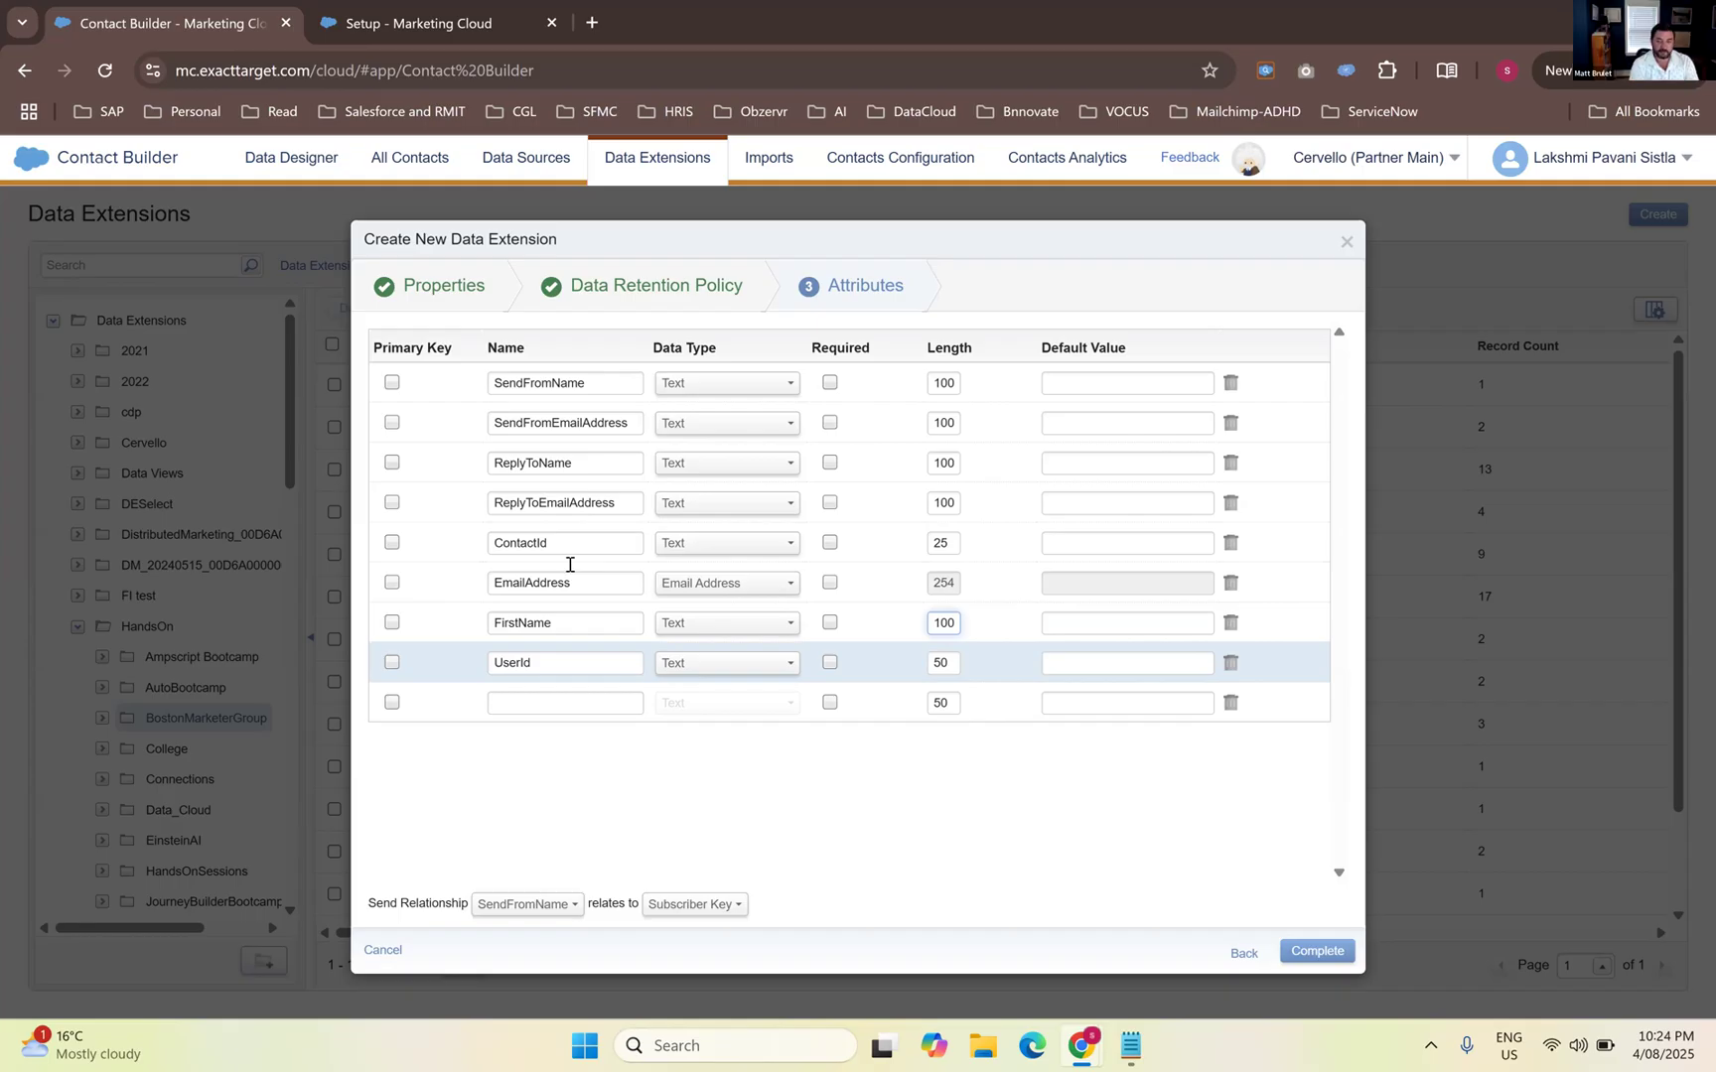
key("Tab")
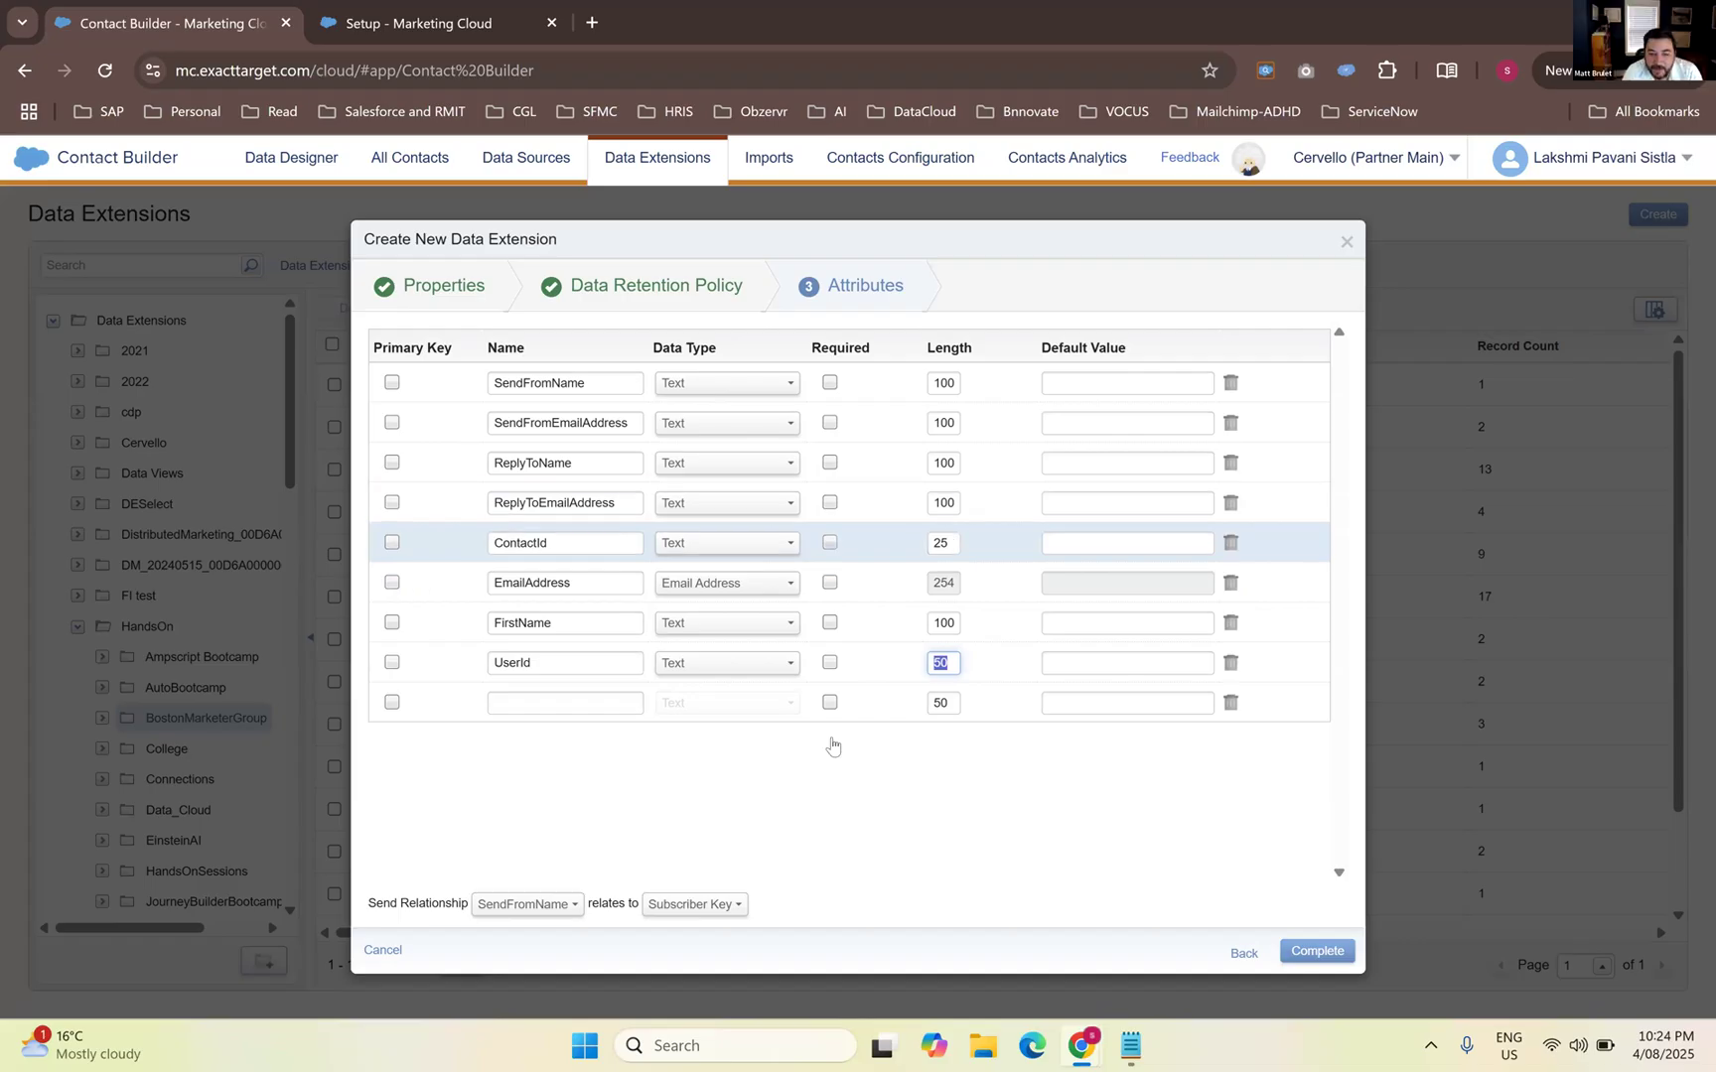
left_click(826, 590)
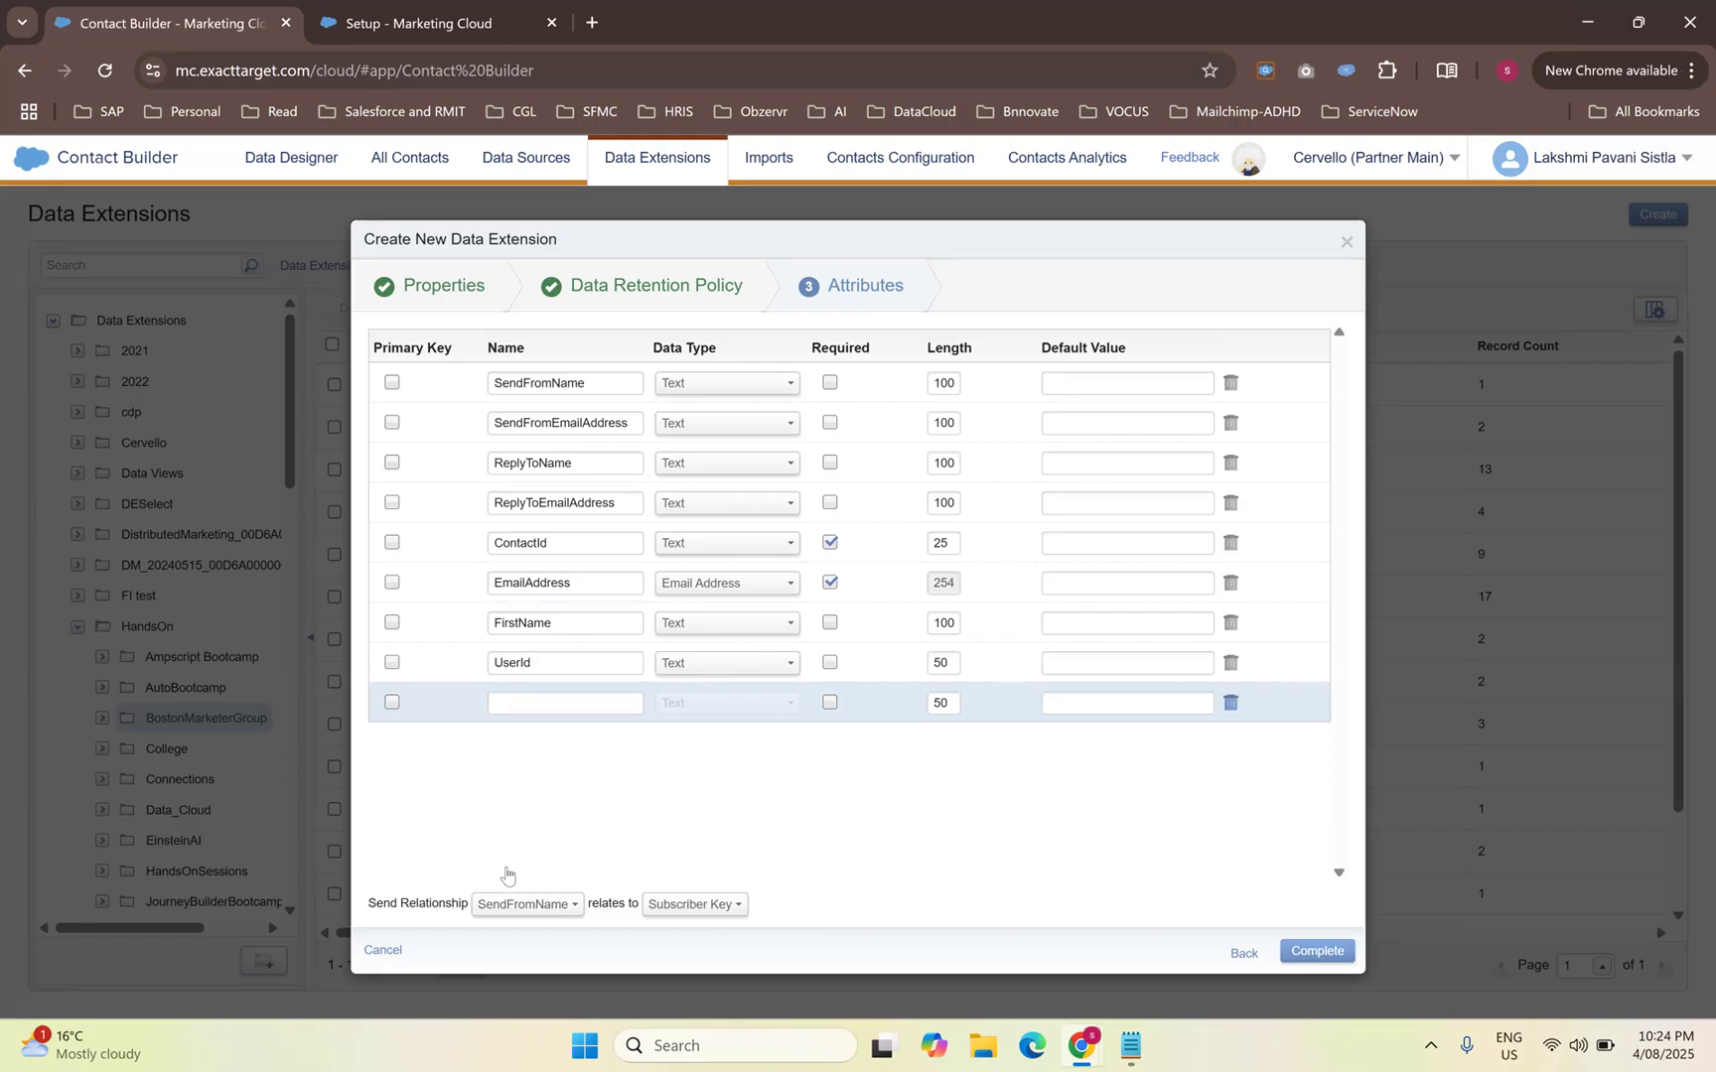
Set the send relationship so that ContactId relates to Subscriber Key
left_click(1328, 956)
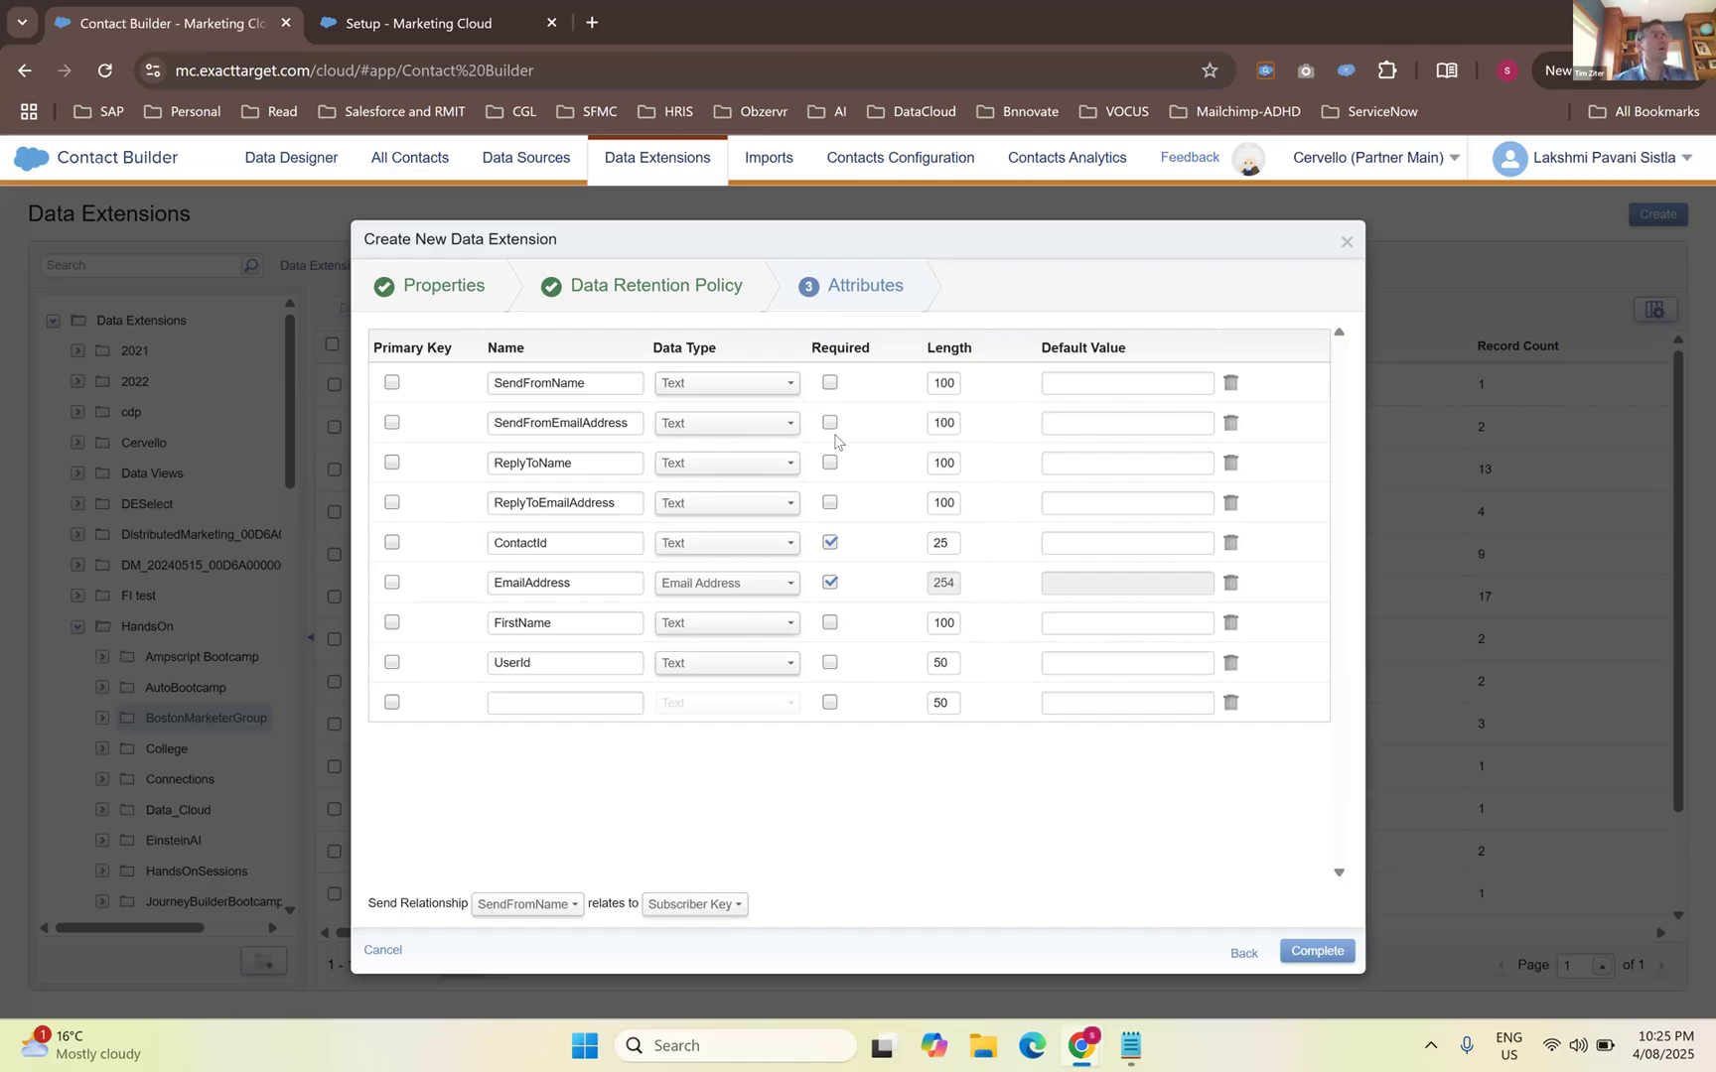
left_click(527, 904)
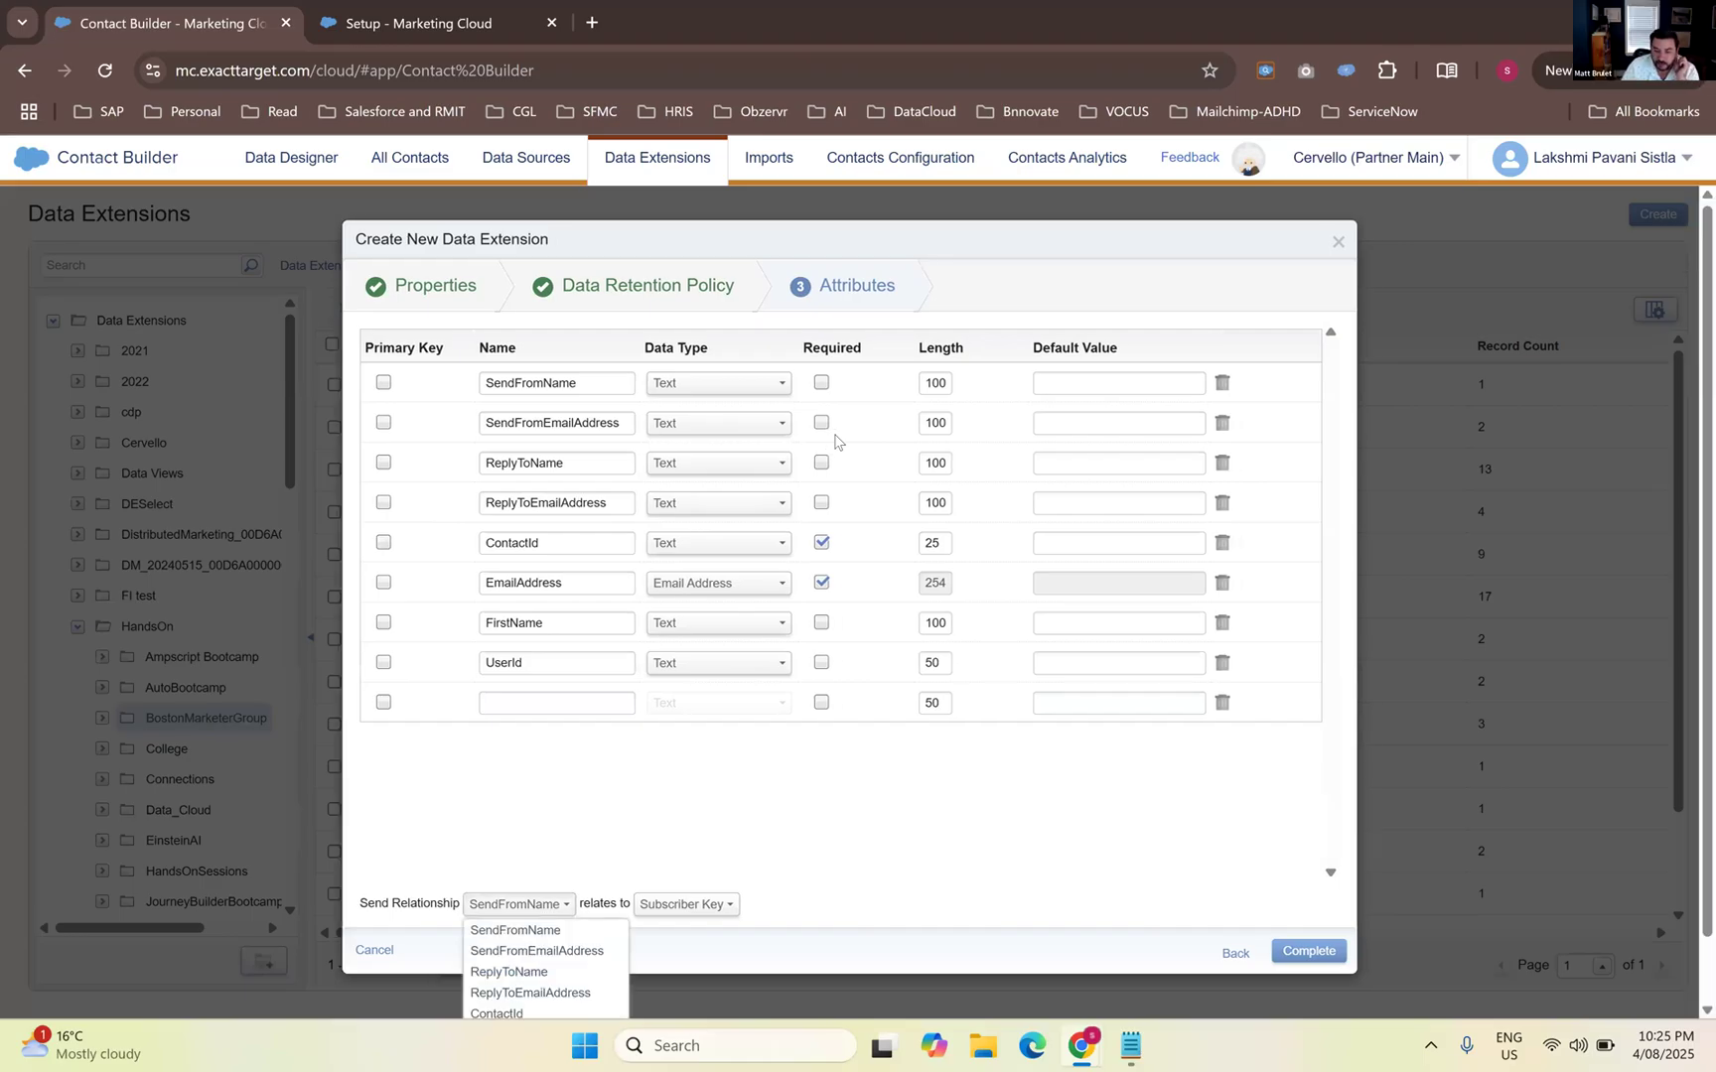
scroll(506, 943, "down", 1)
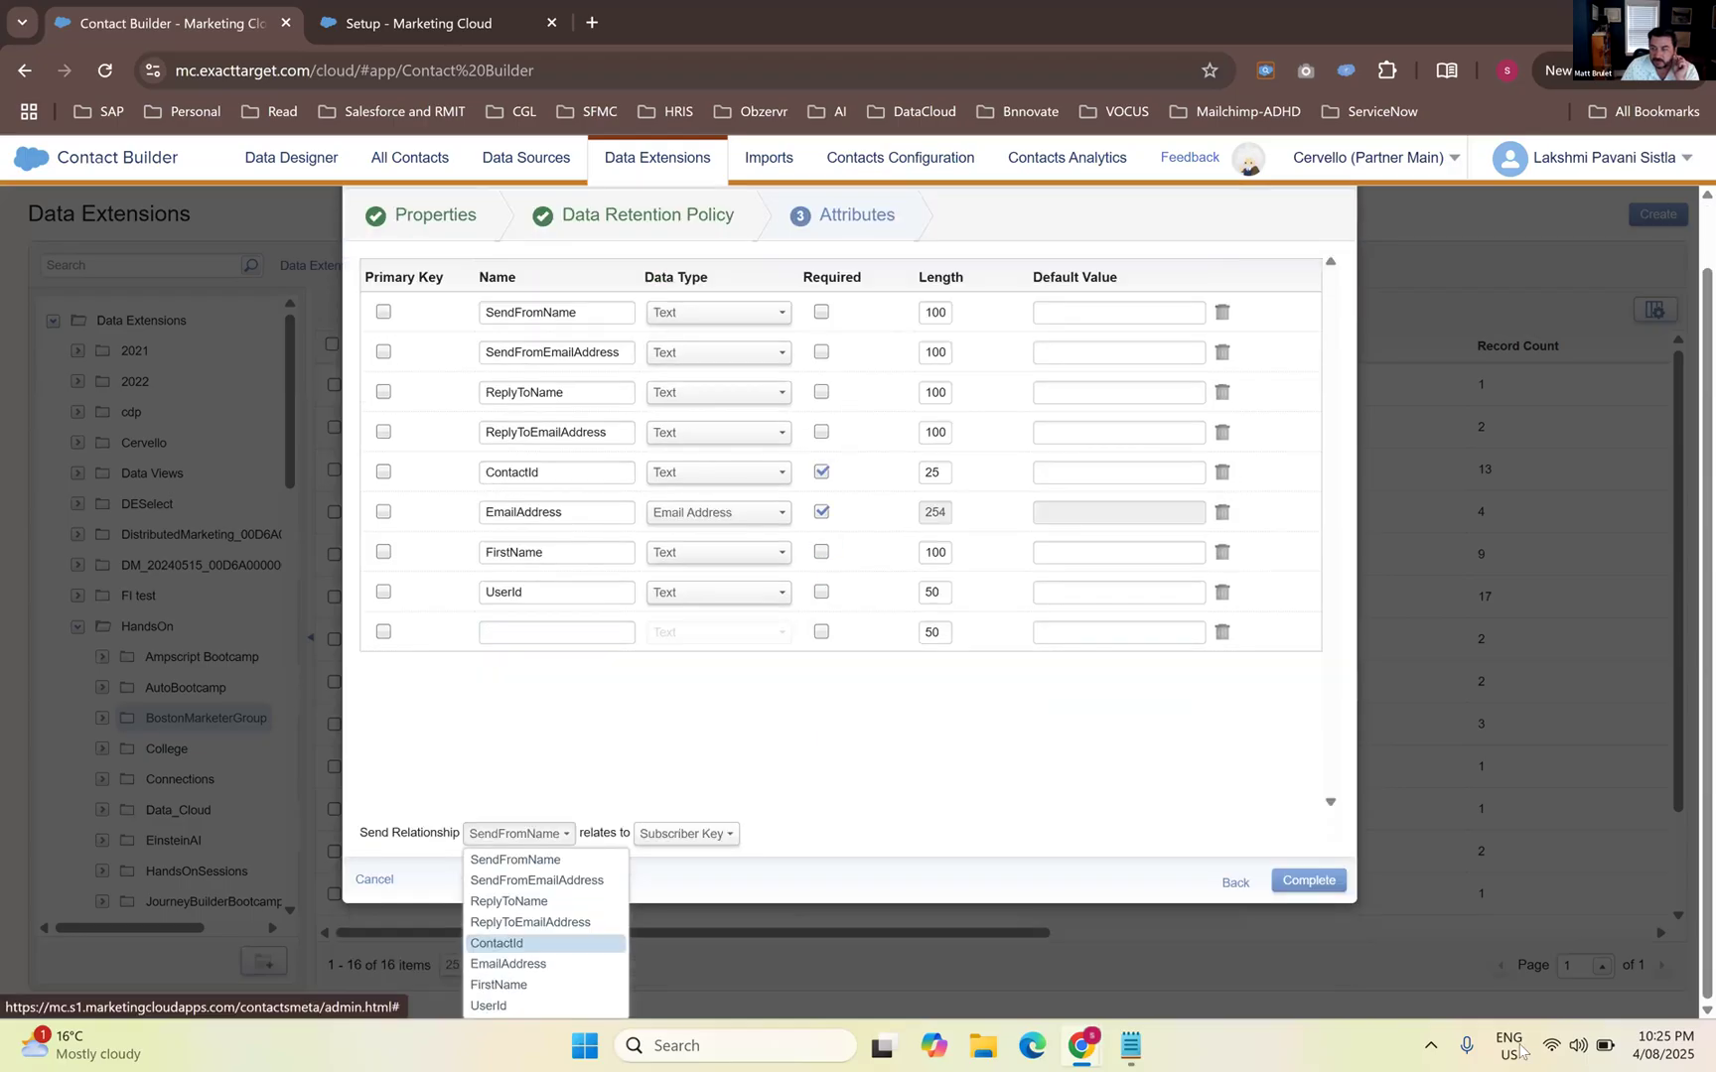
left_click(501, 942)
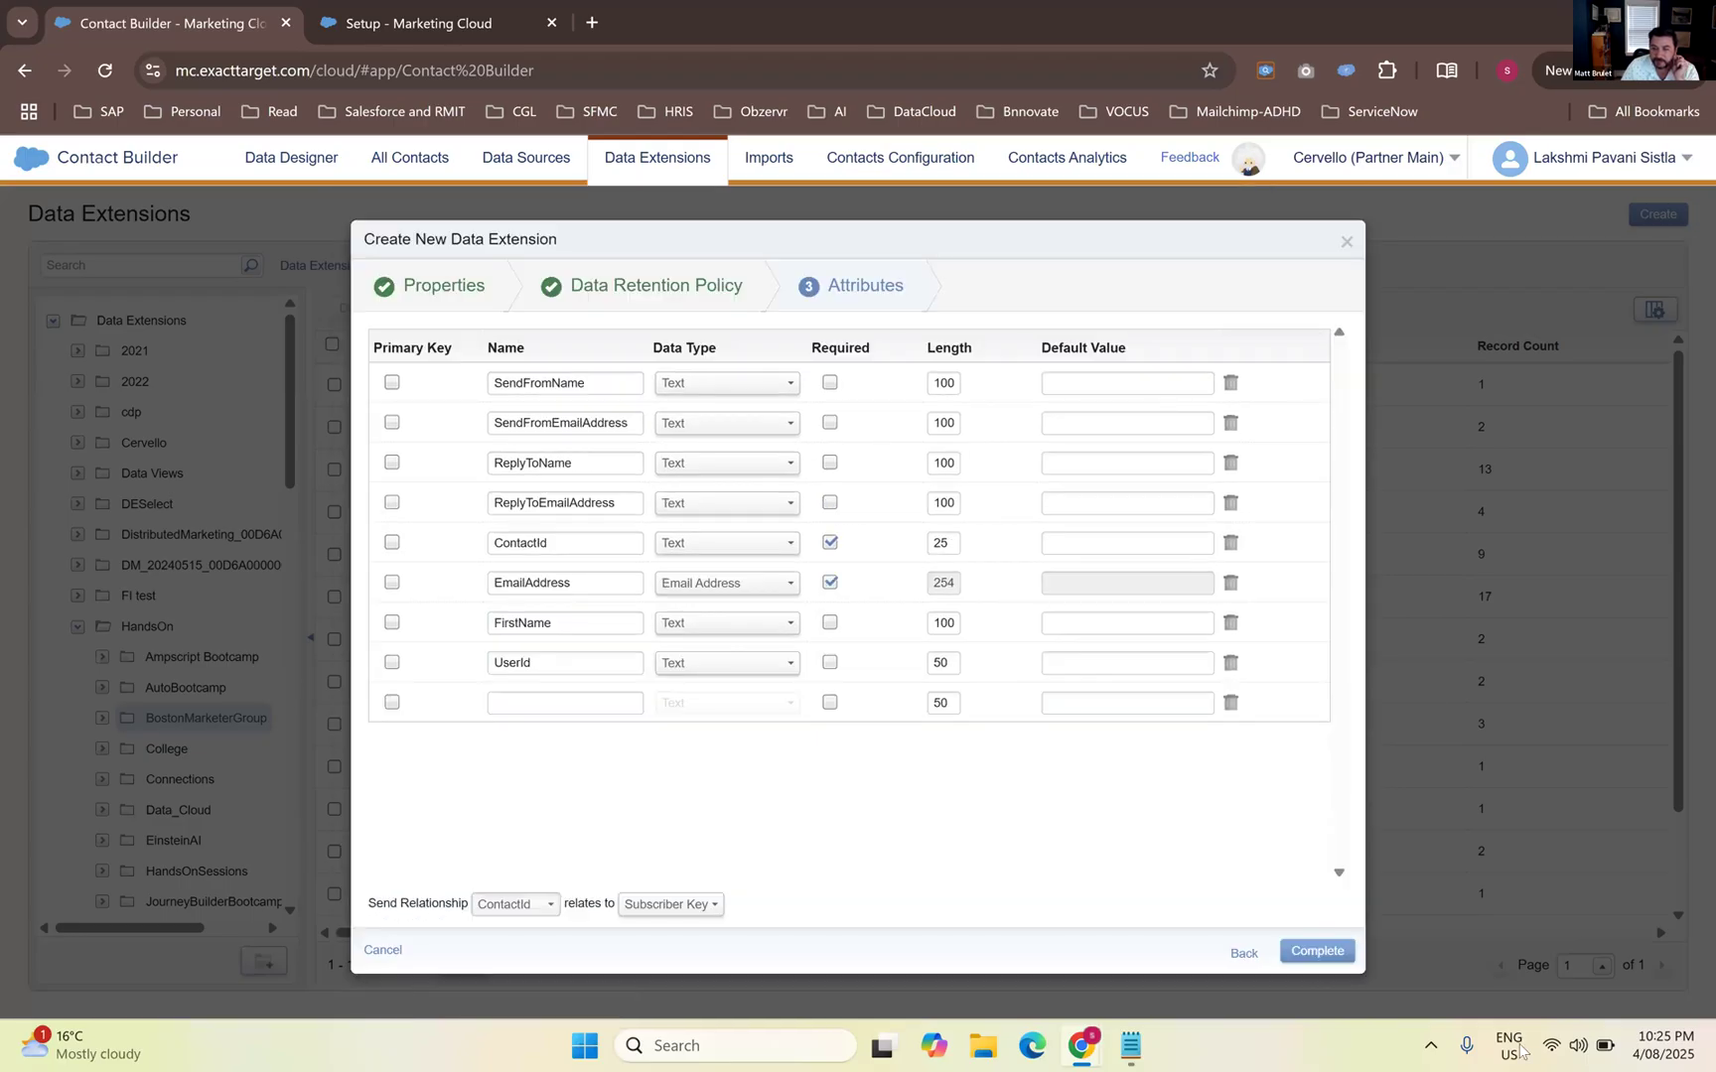
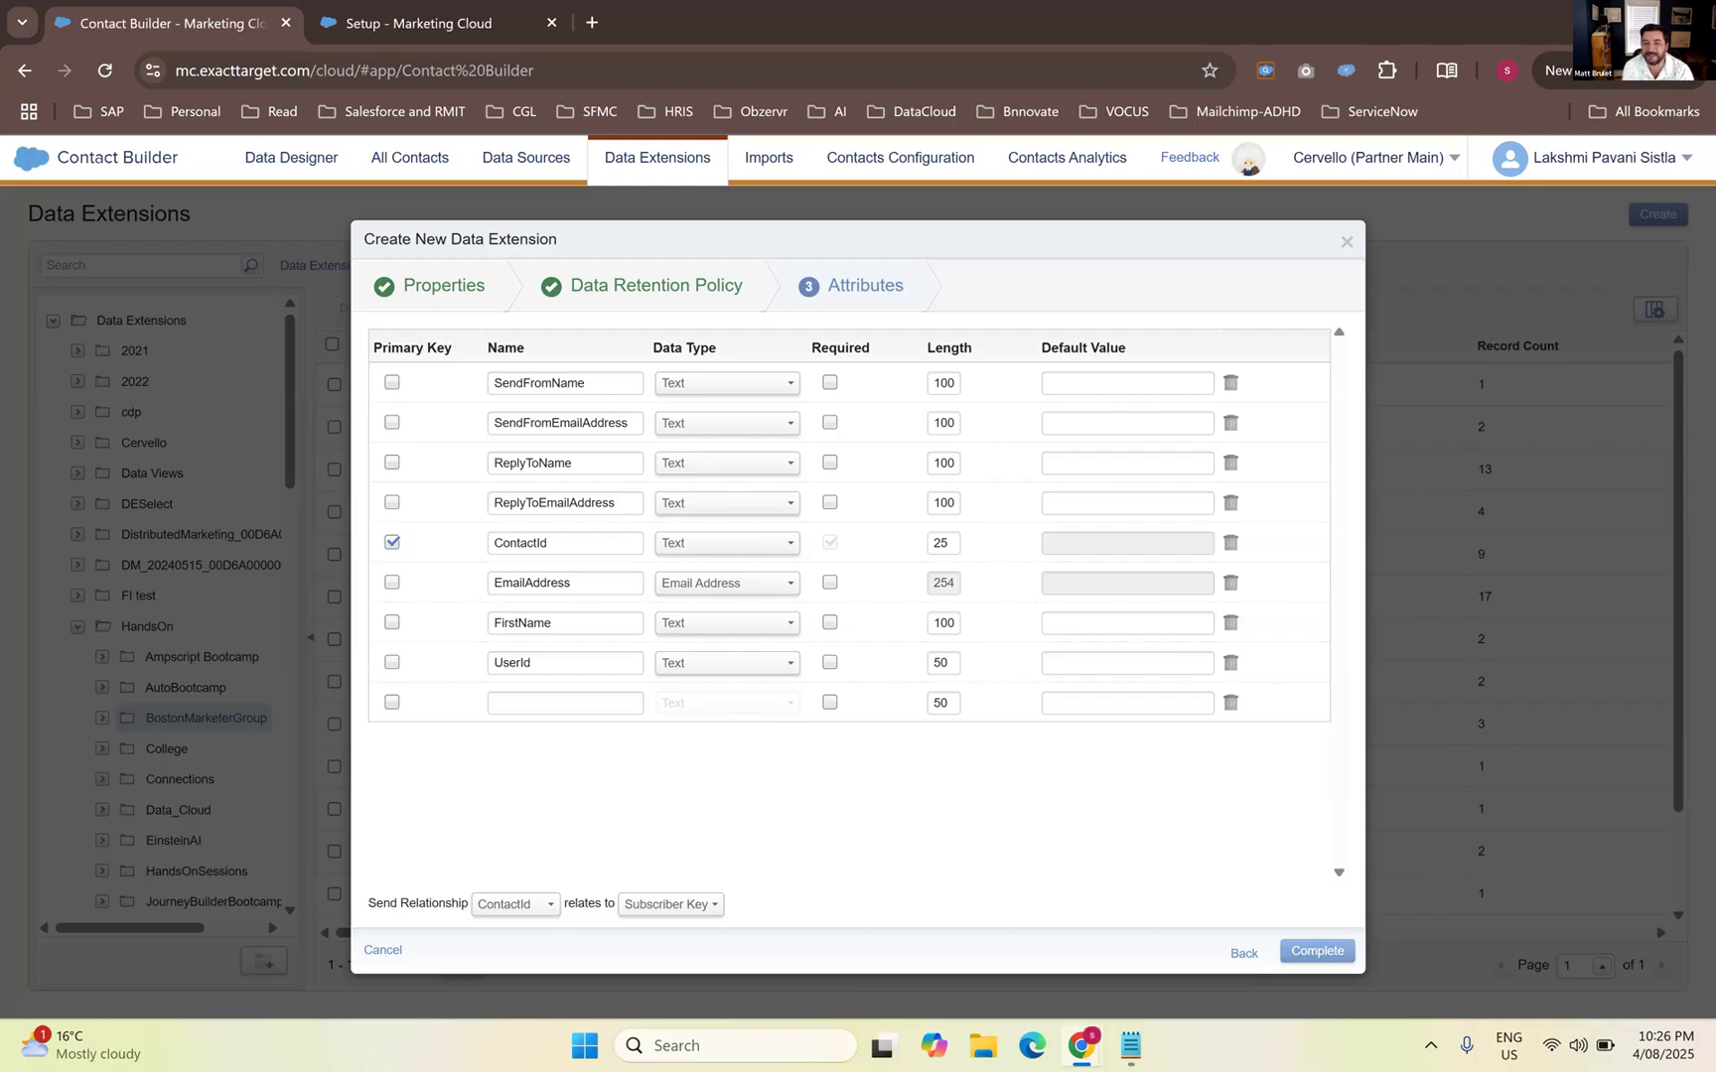
Complete the creation of the data extension and show its records
left_click(1317, 951)
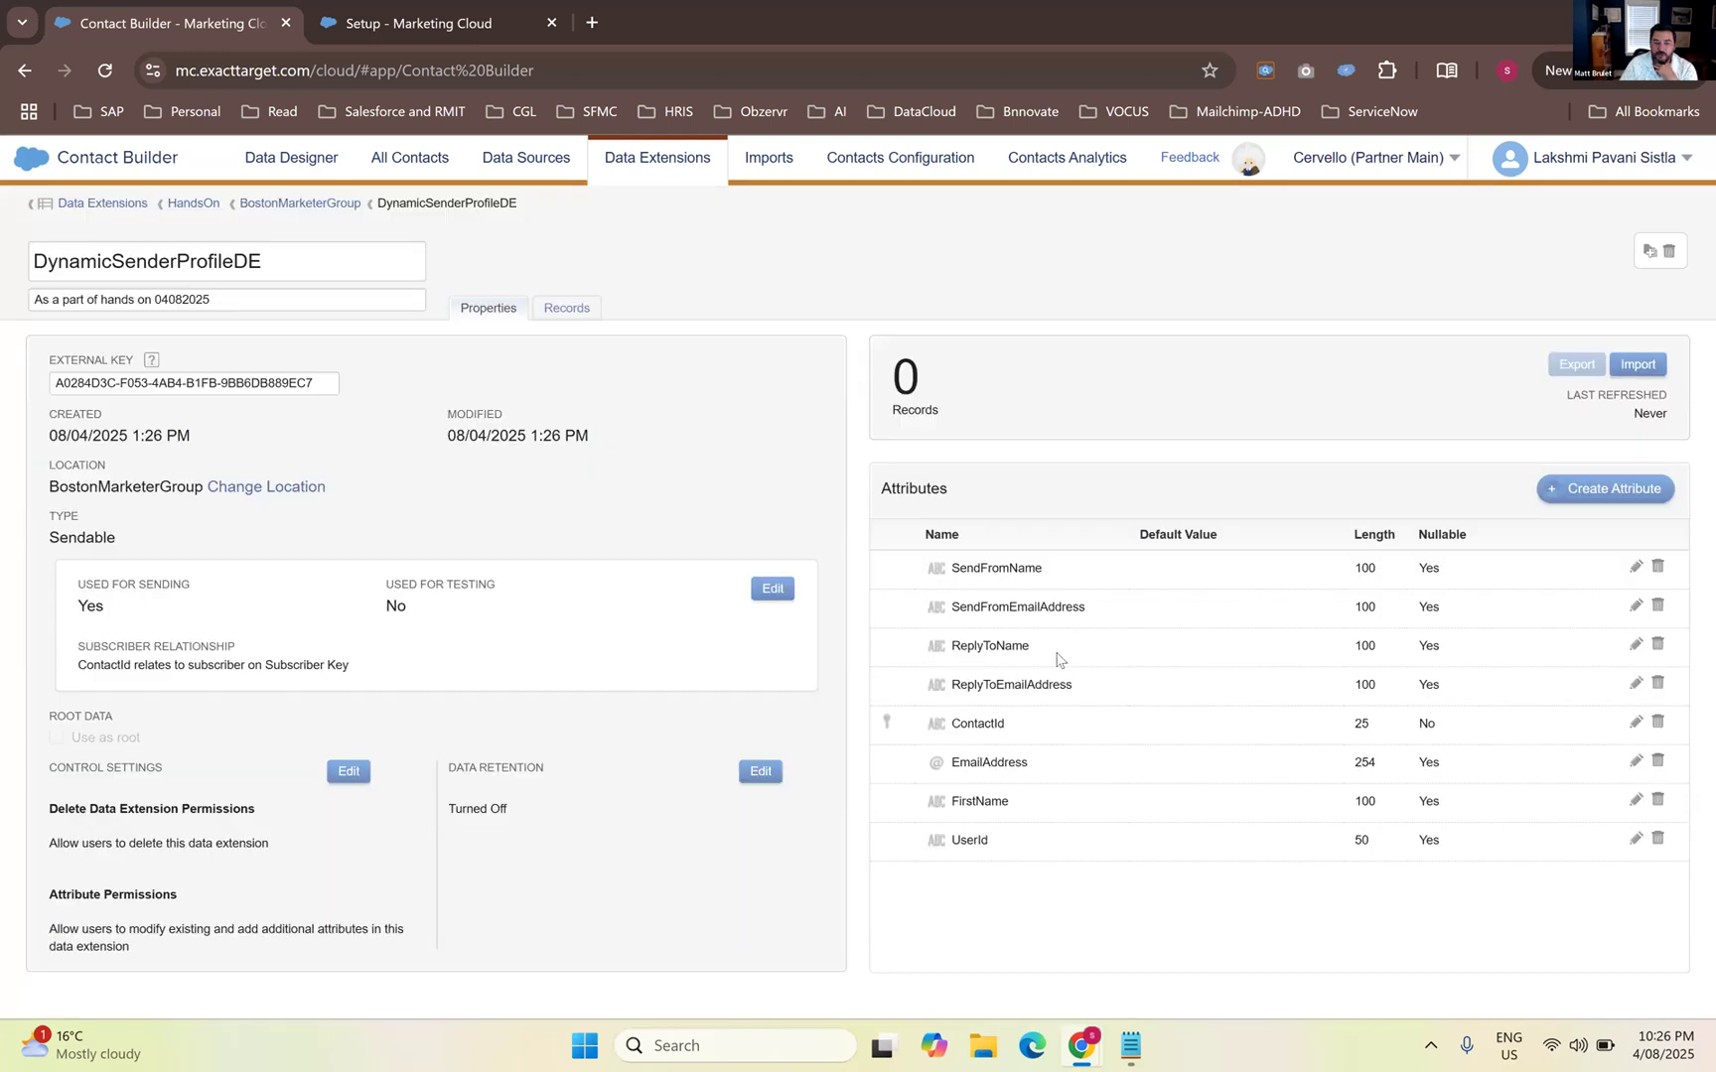
left_click(567, 308)
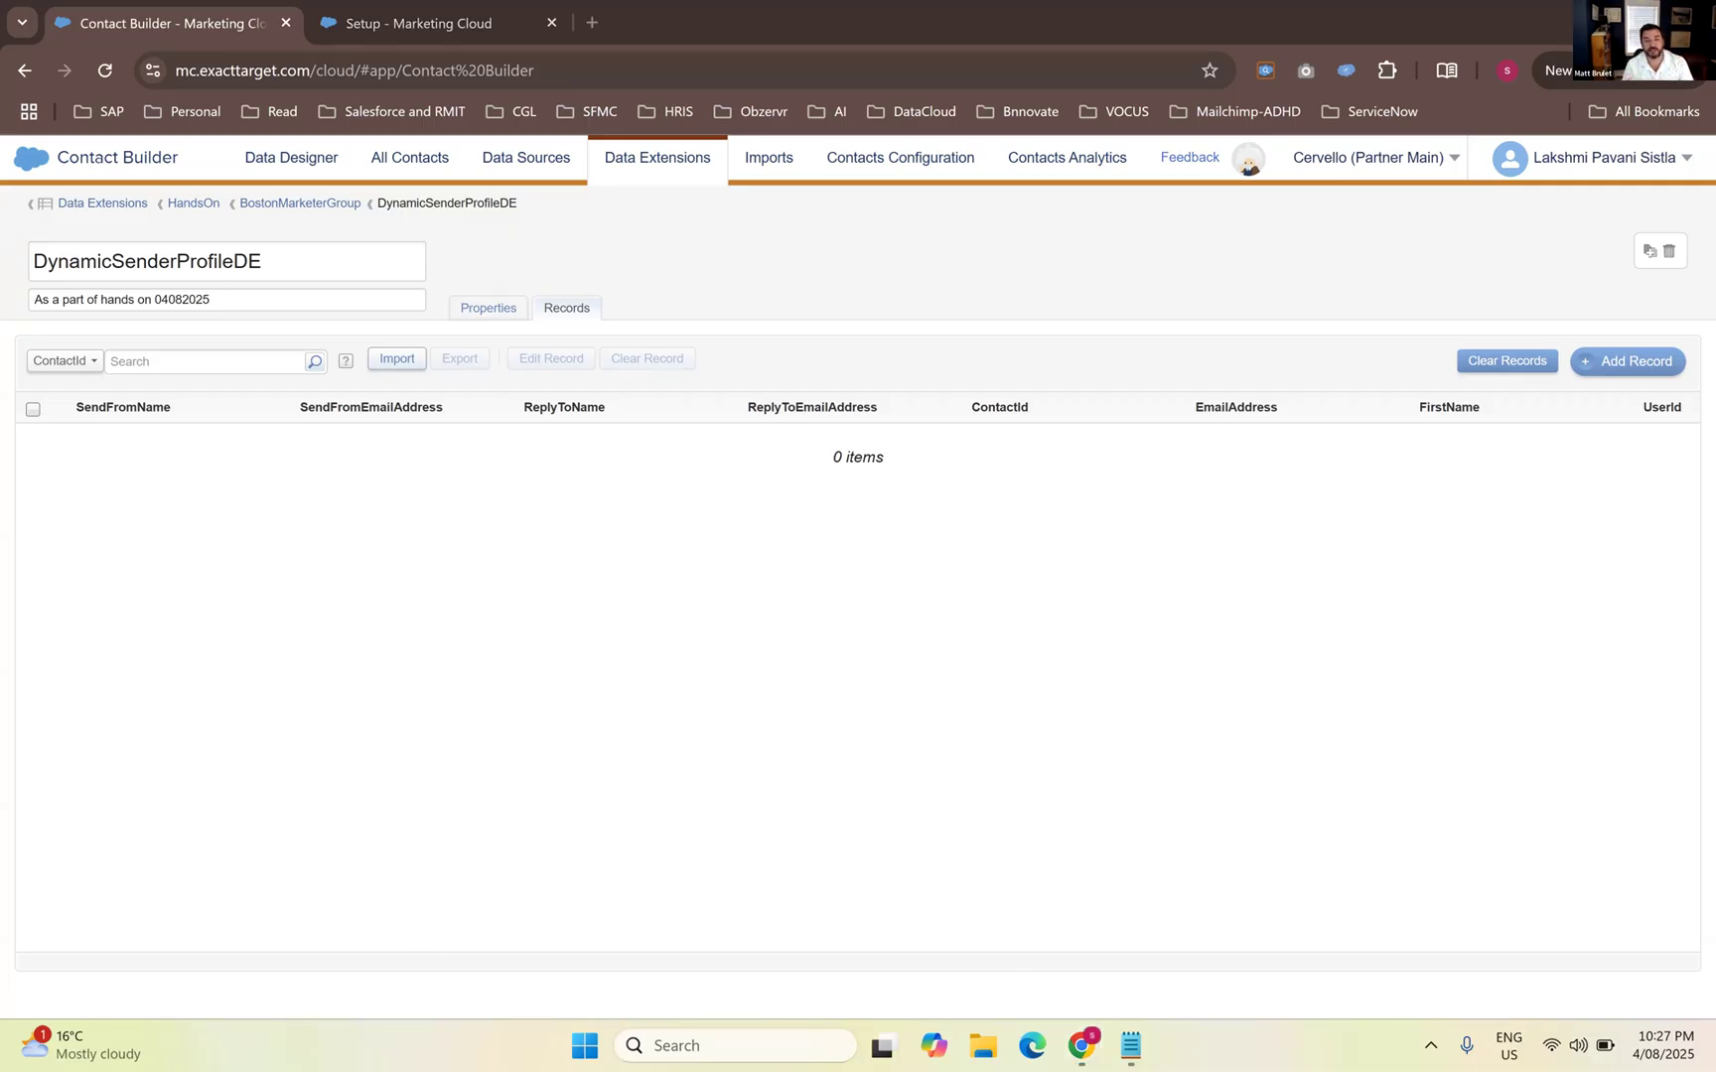
Switch the computer's Wi-Fi from the phone hotspot to another secured network and return to the data extension's records
key("super+a")
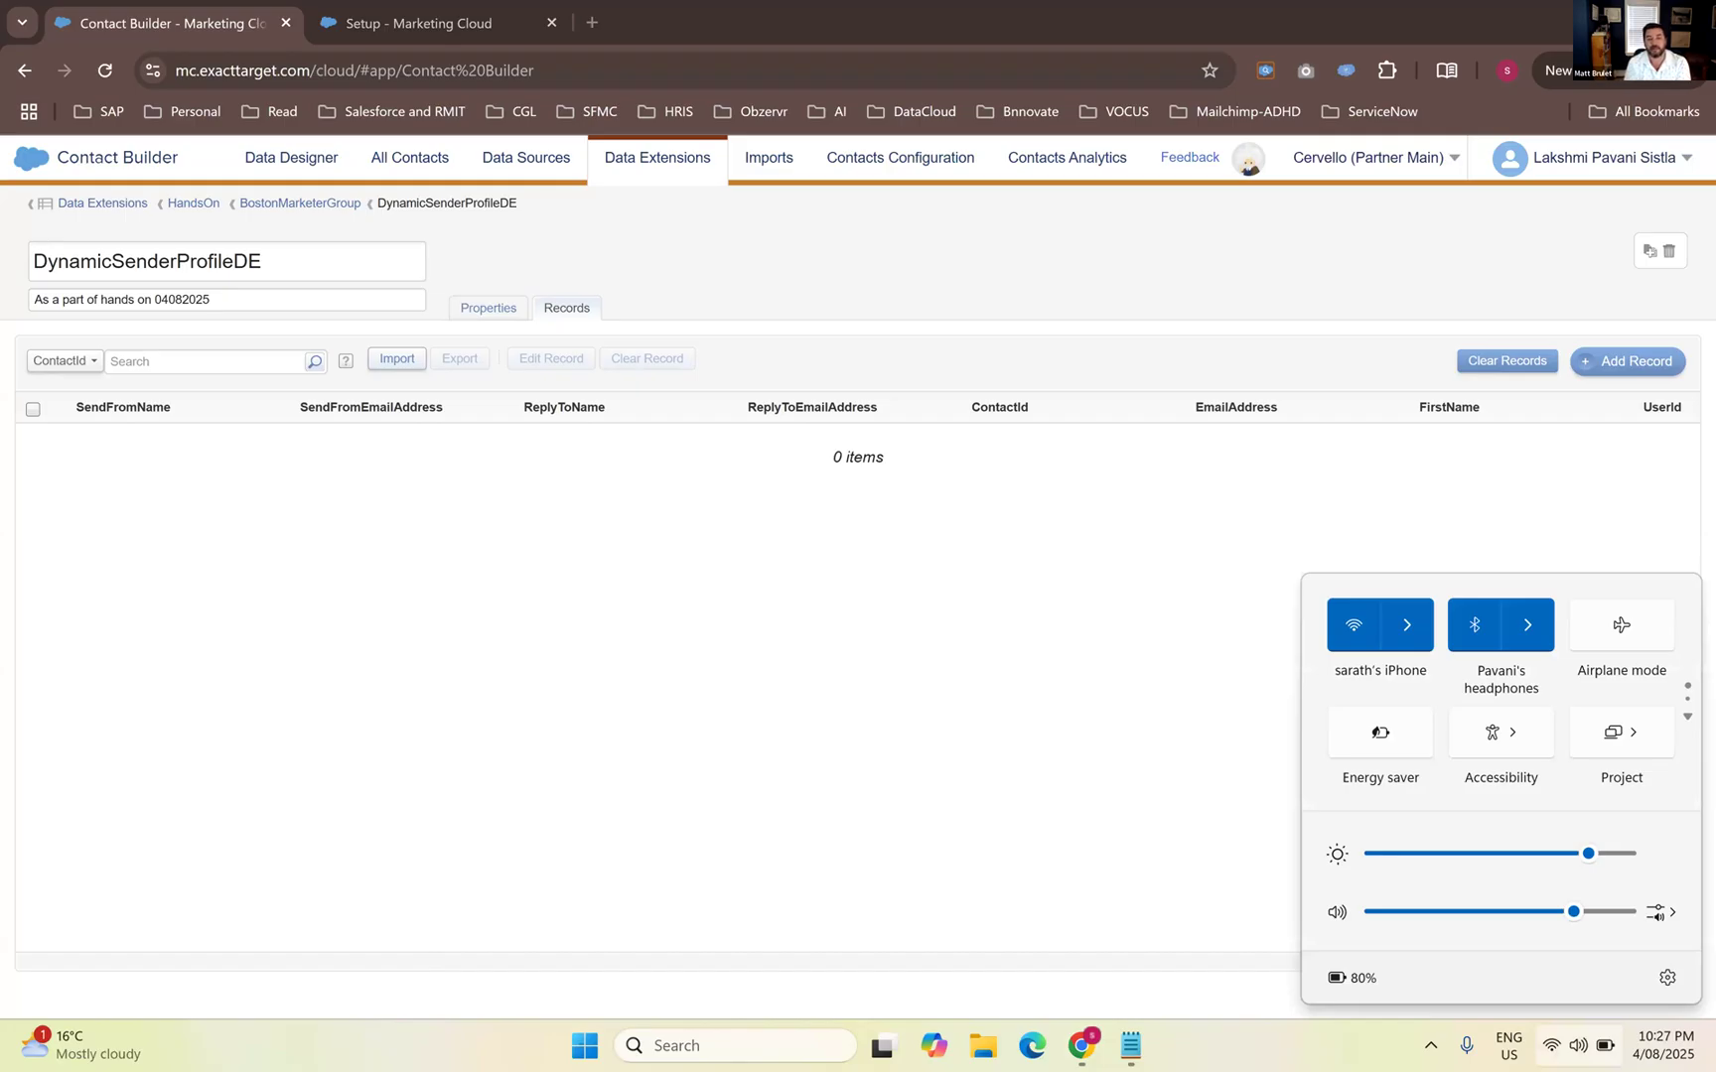
key("Escape")
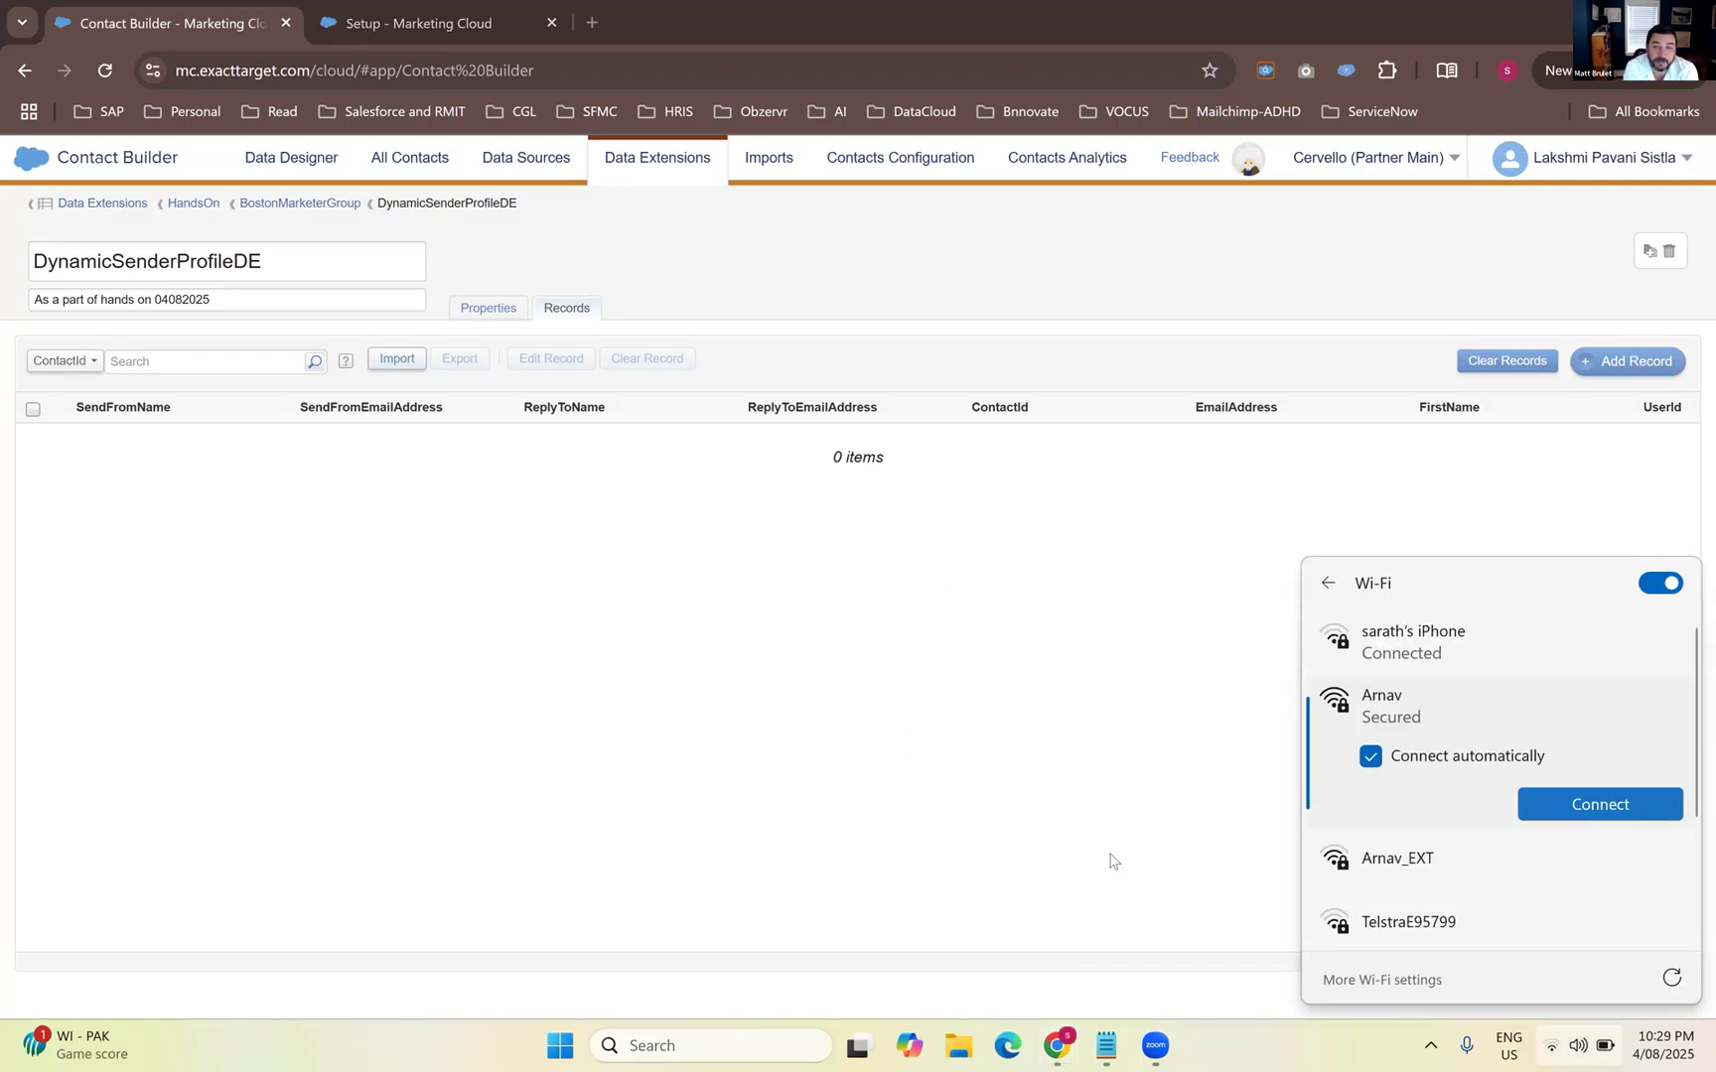
left_click(1143, 1050)
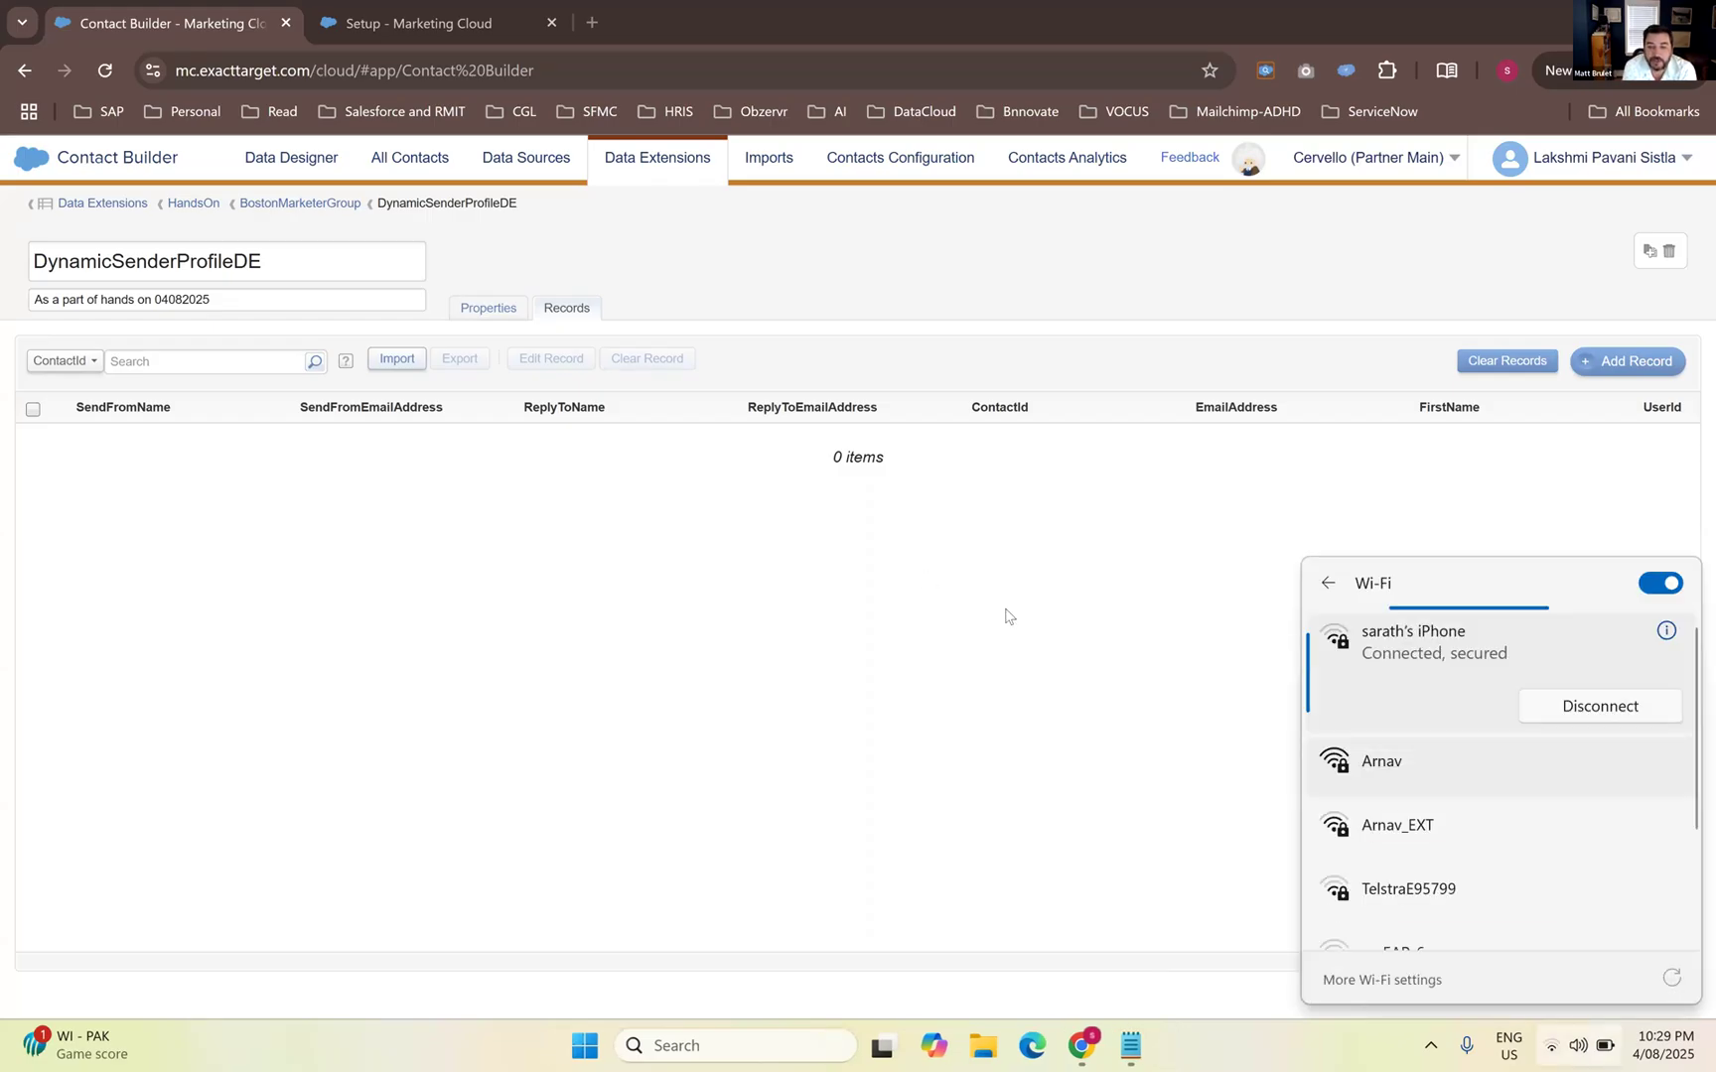
left_click(1010, 617)
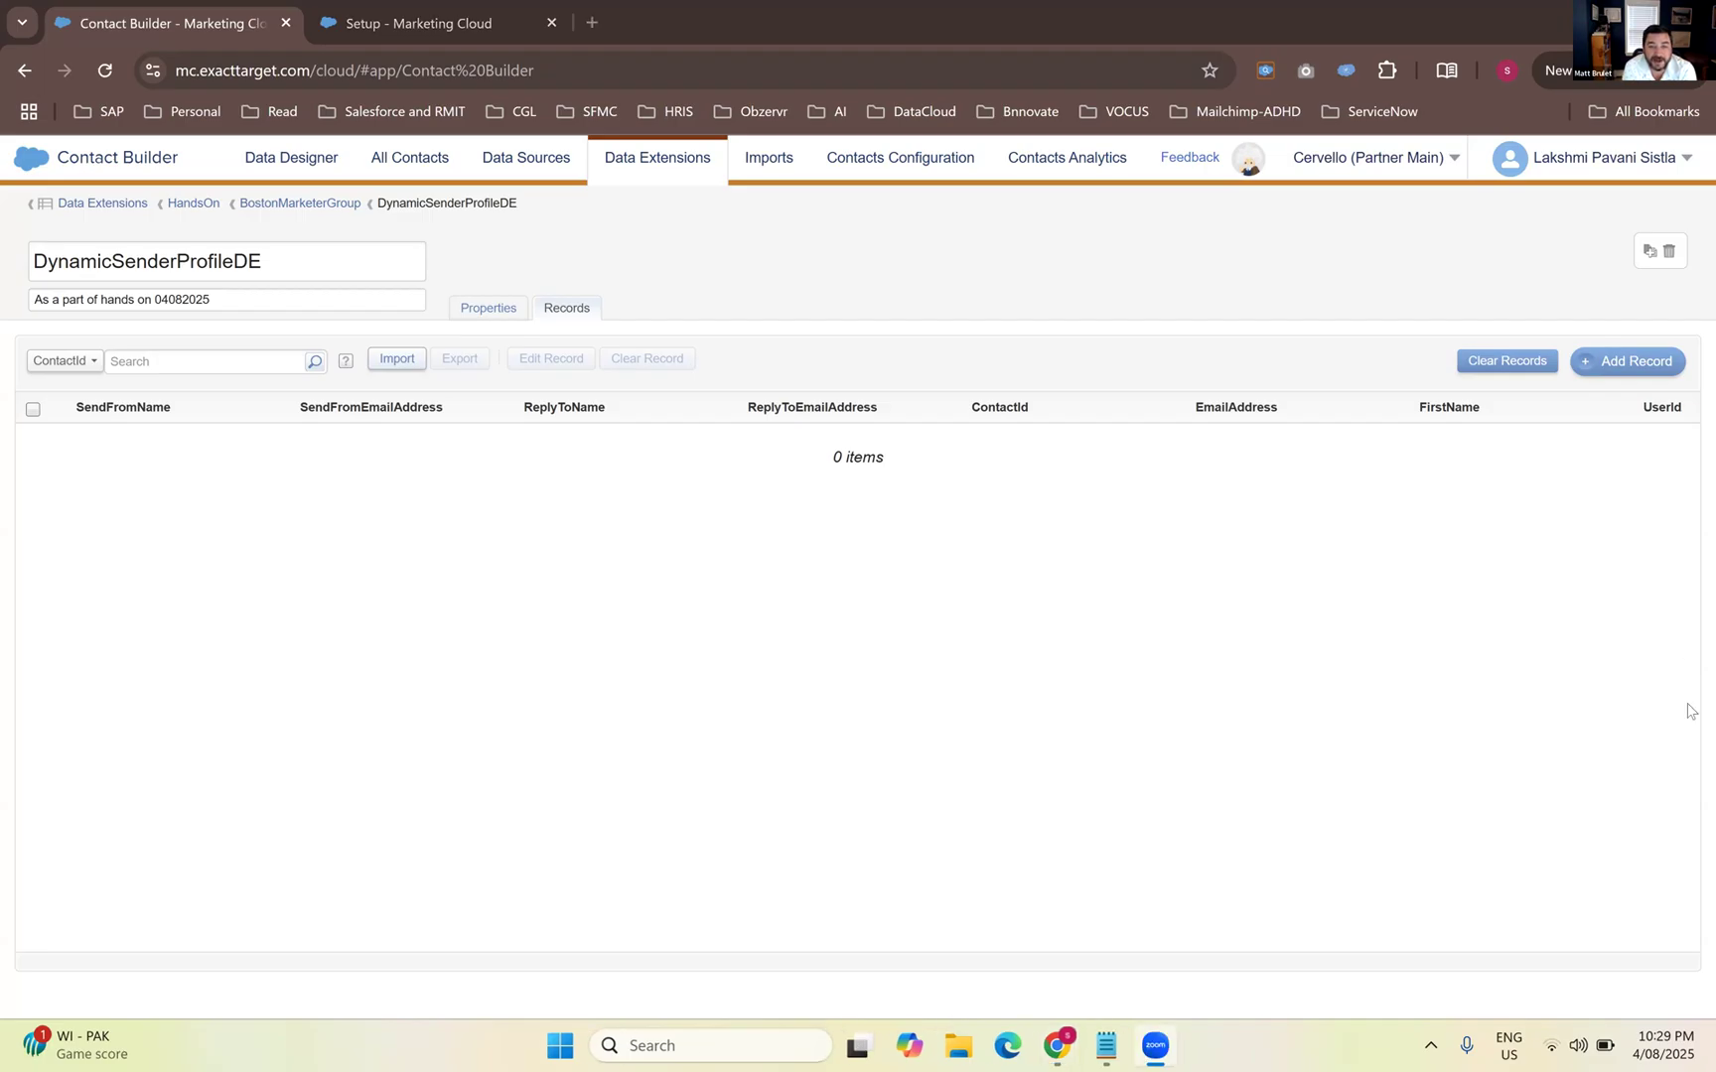
key("super+a")
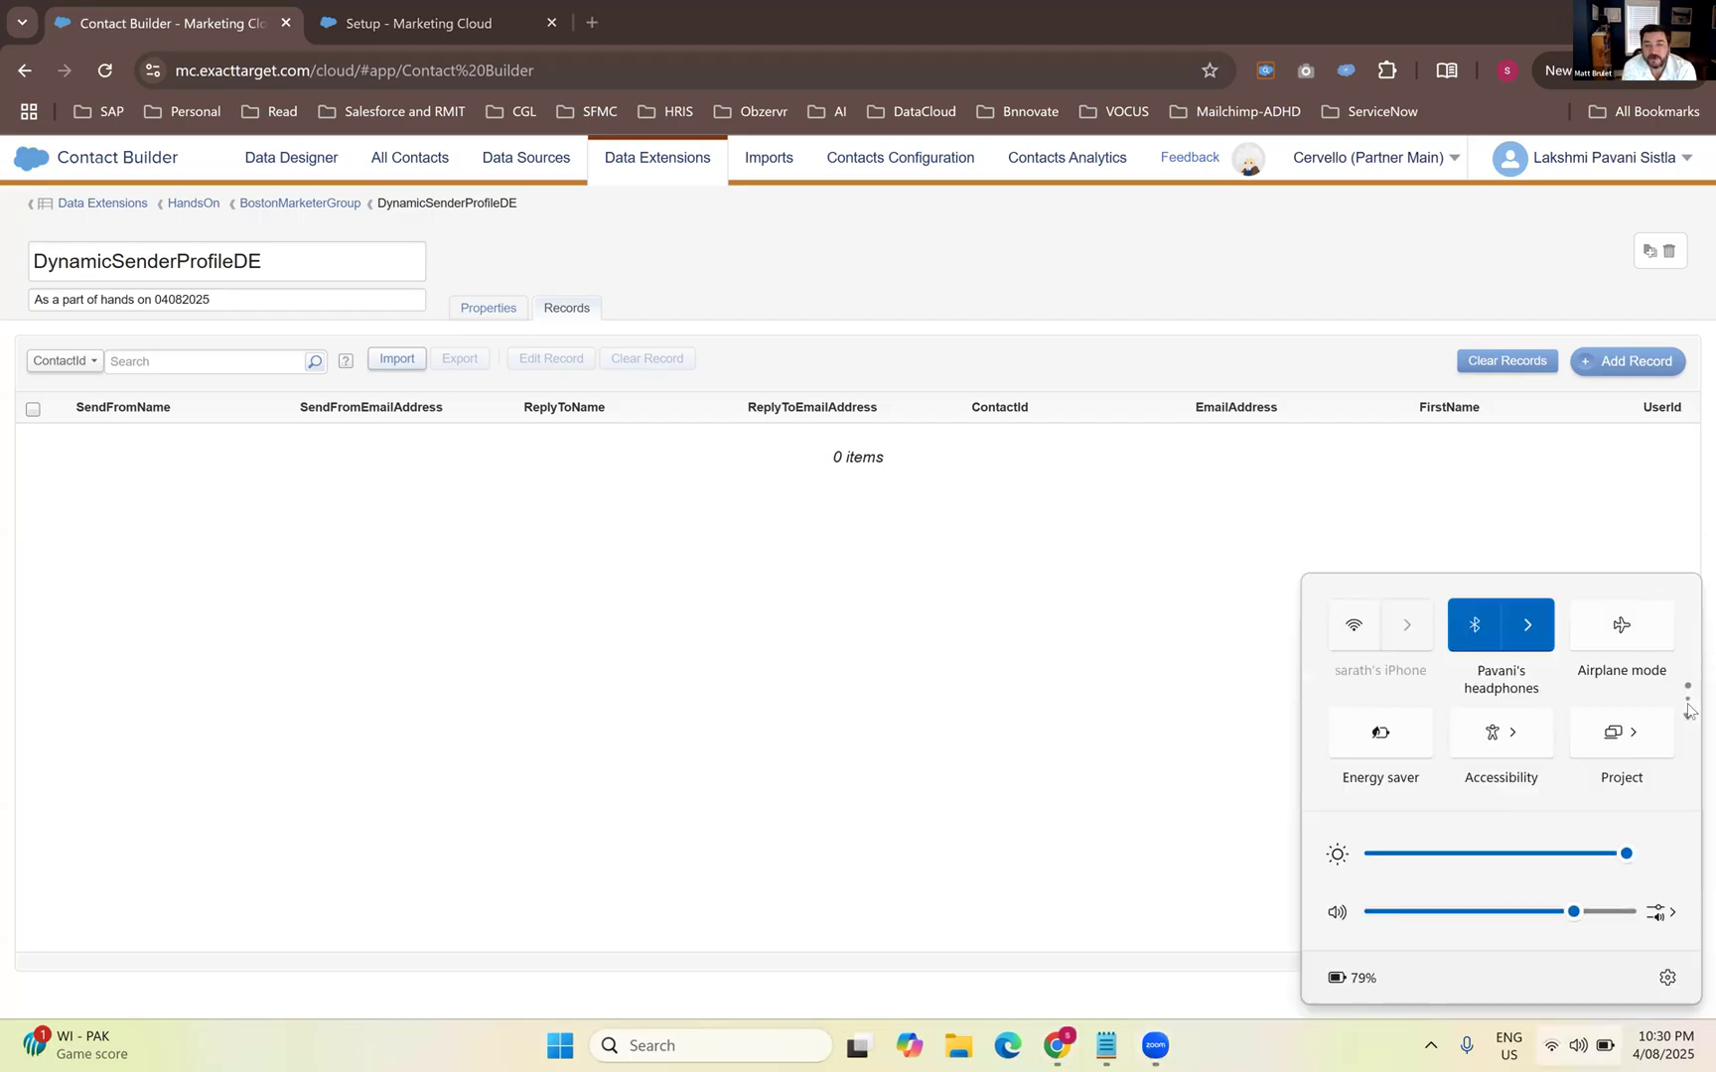
key("Return")
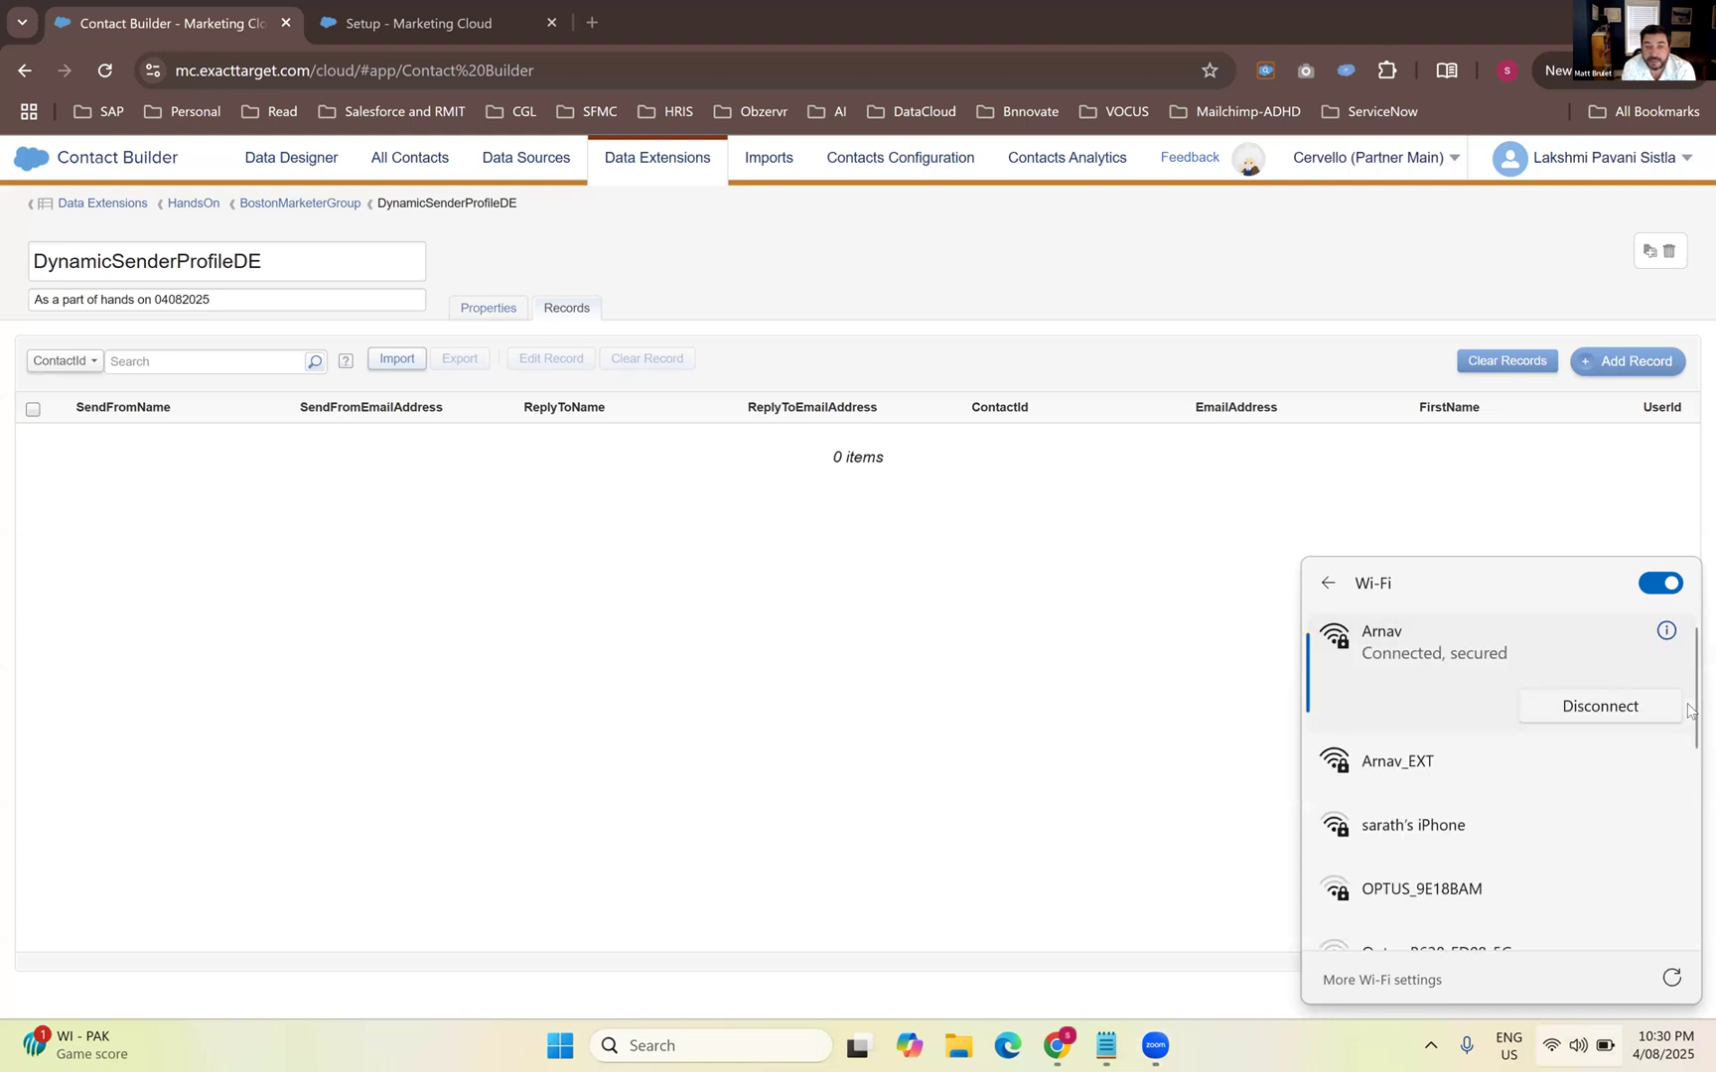
key("Escape")
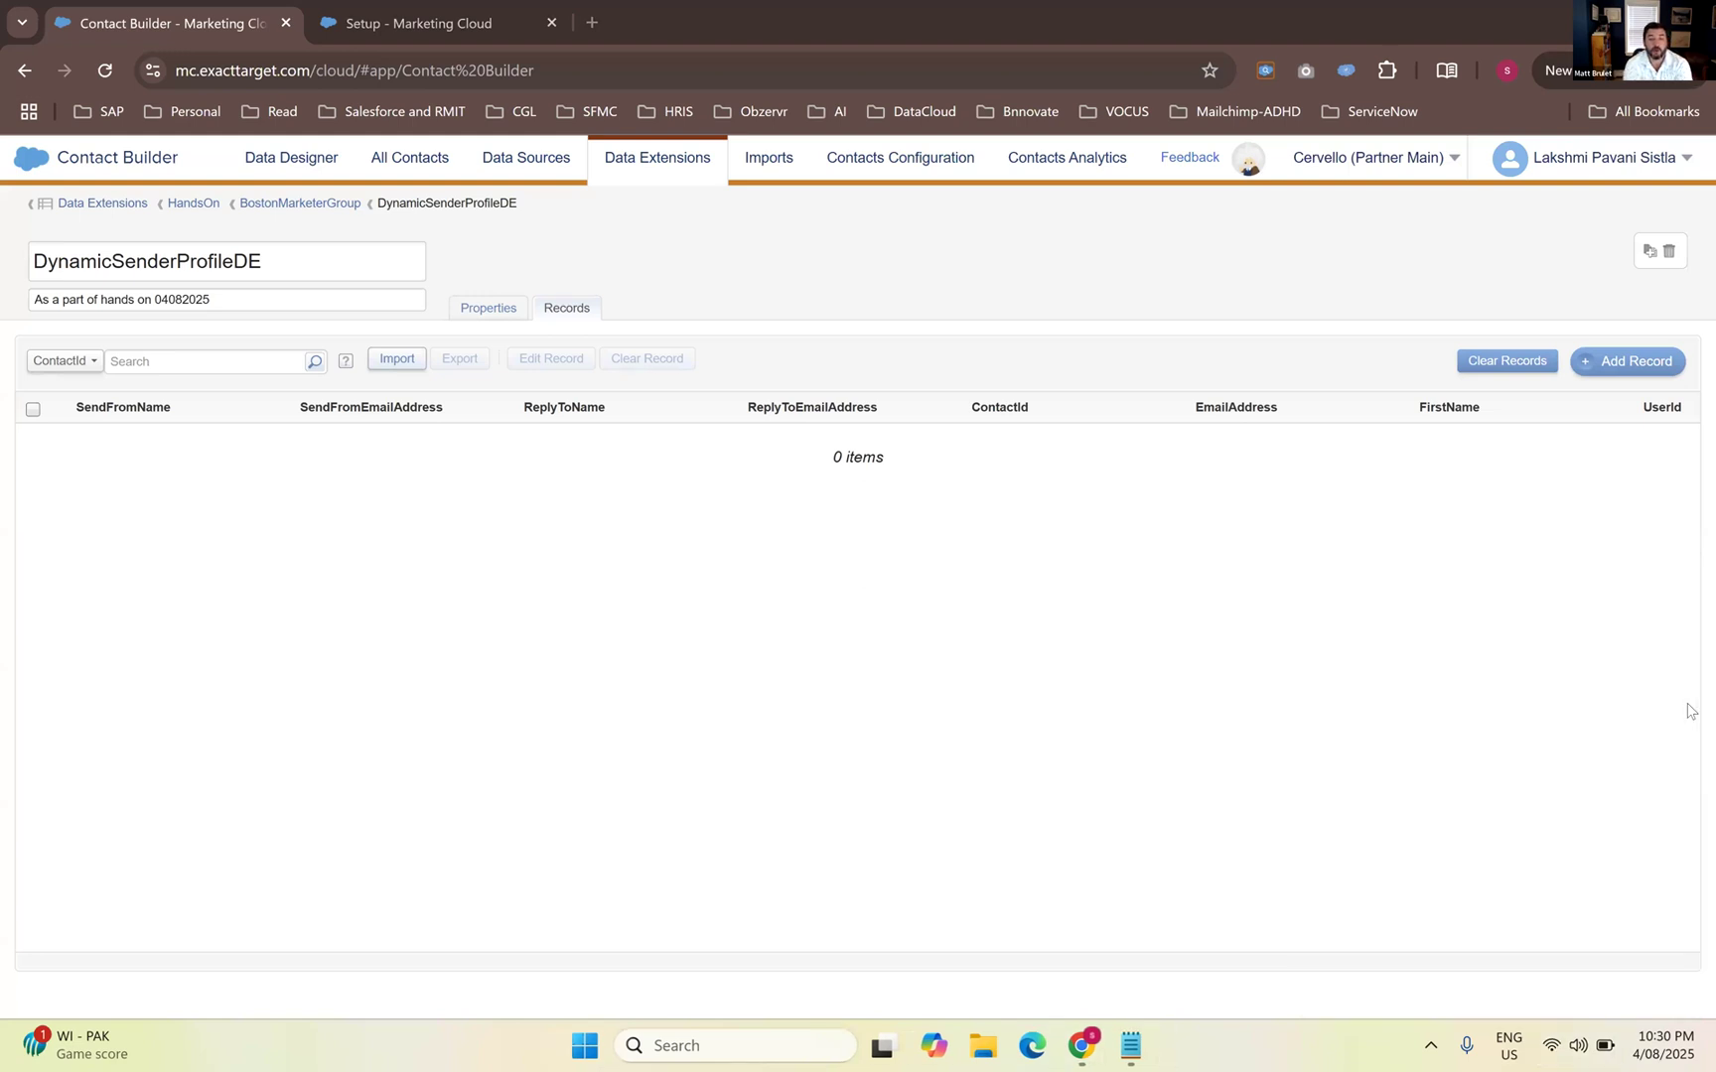
key("super+4")
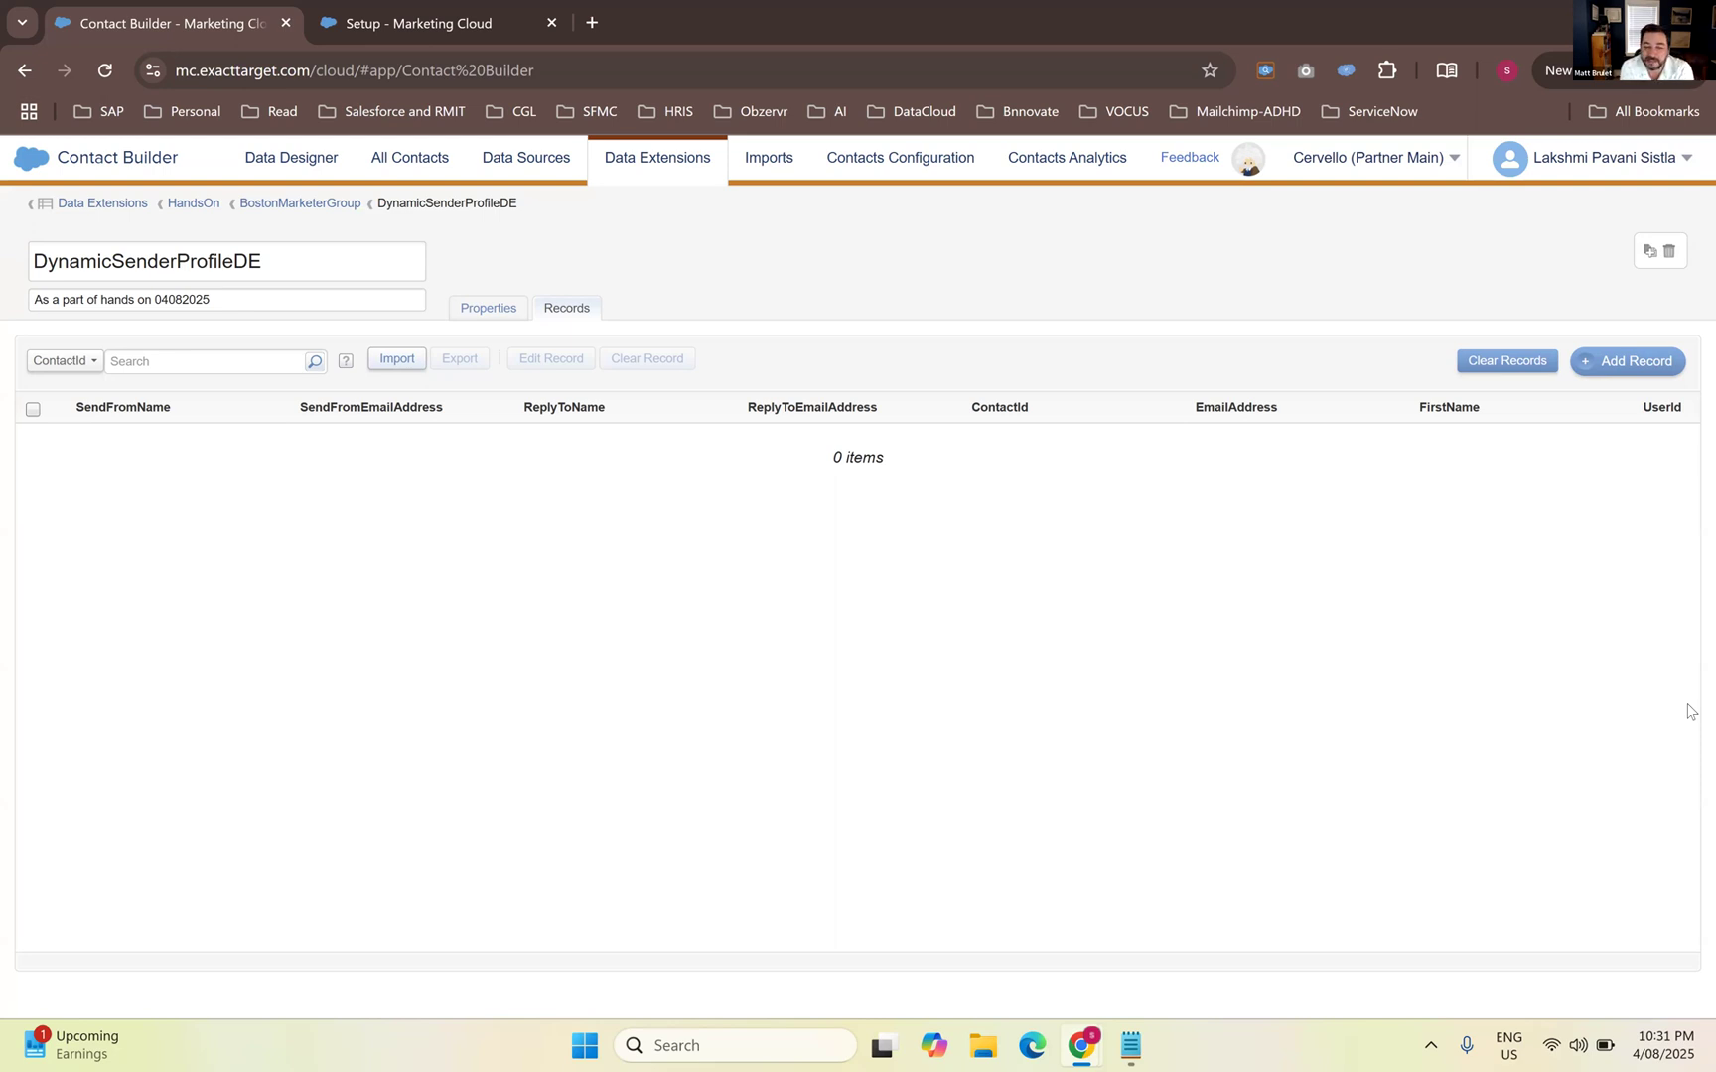
Add a new record to DynamicSenderProfileDE and enter the sender's first name as SendFromName
left_click(1618, 362)
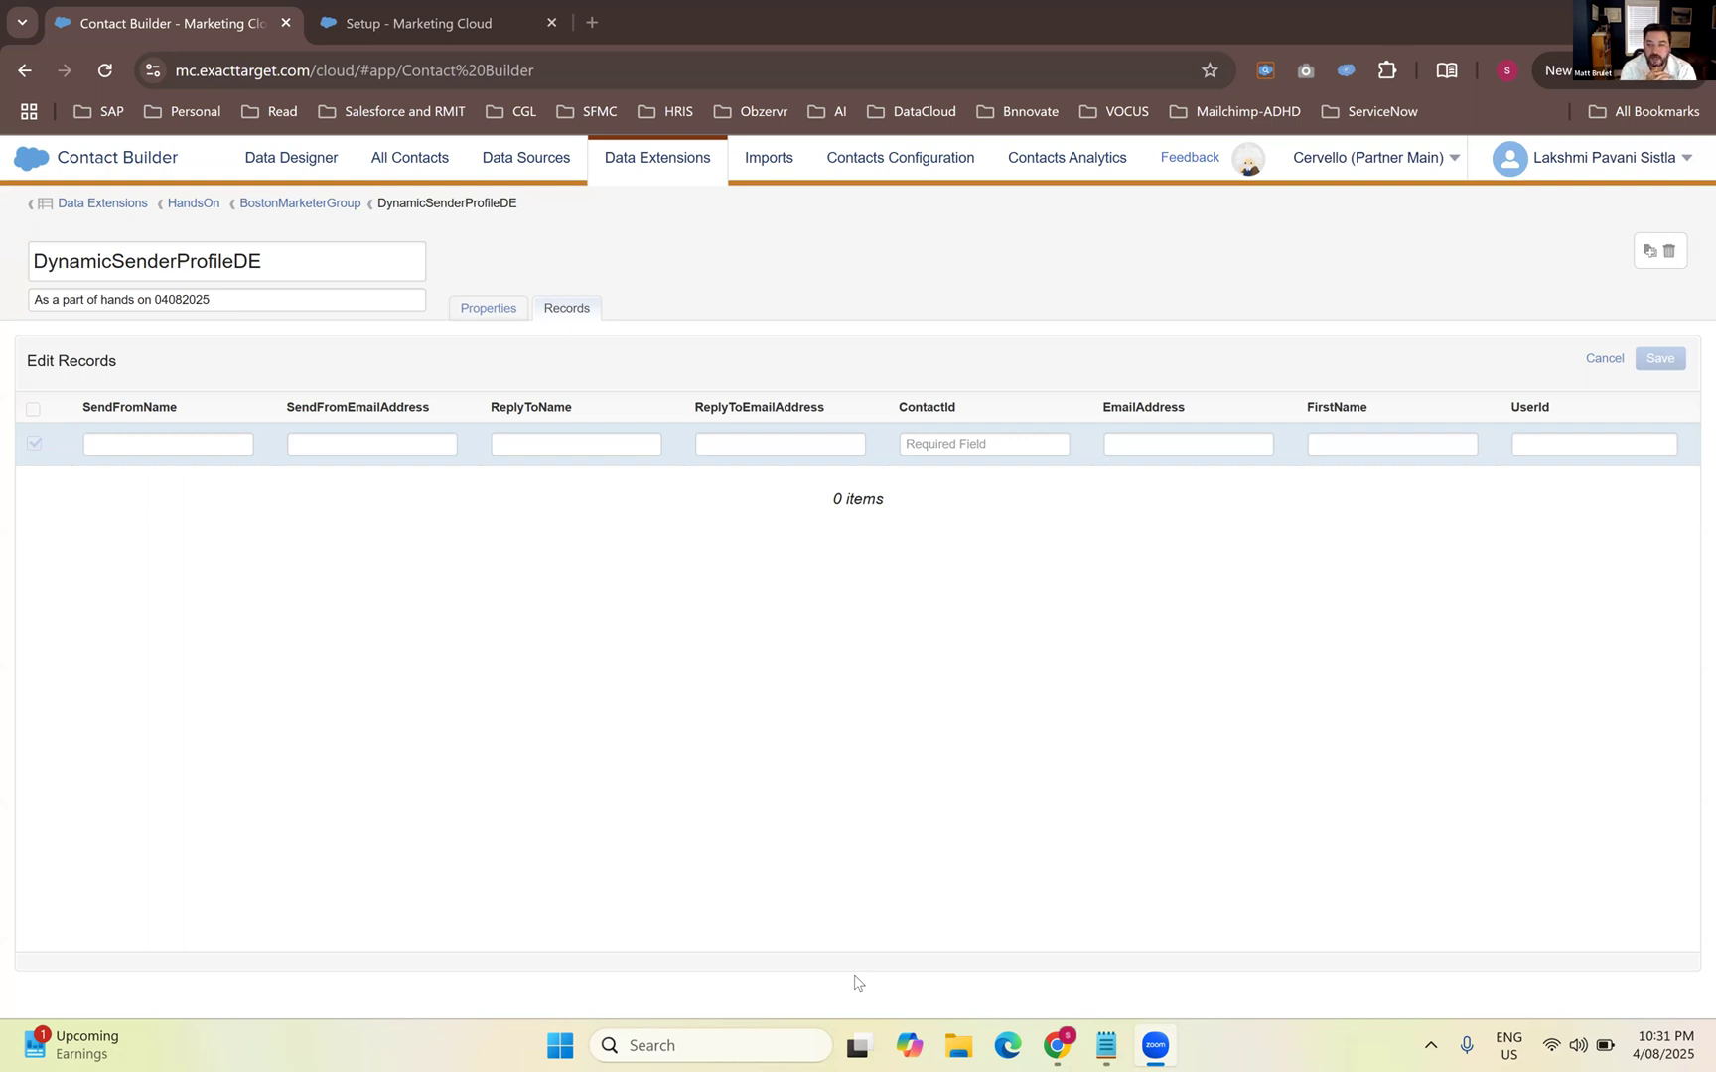
left_click(182, 446)
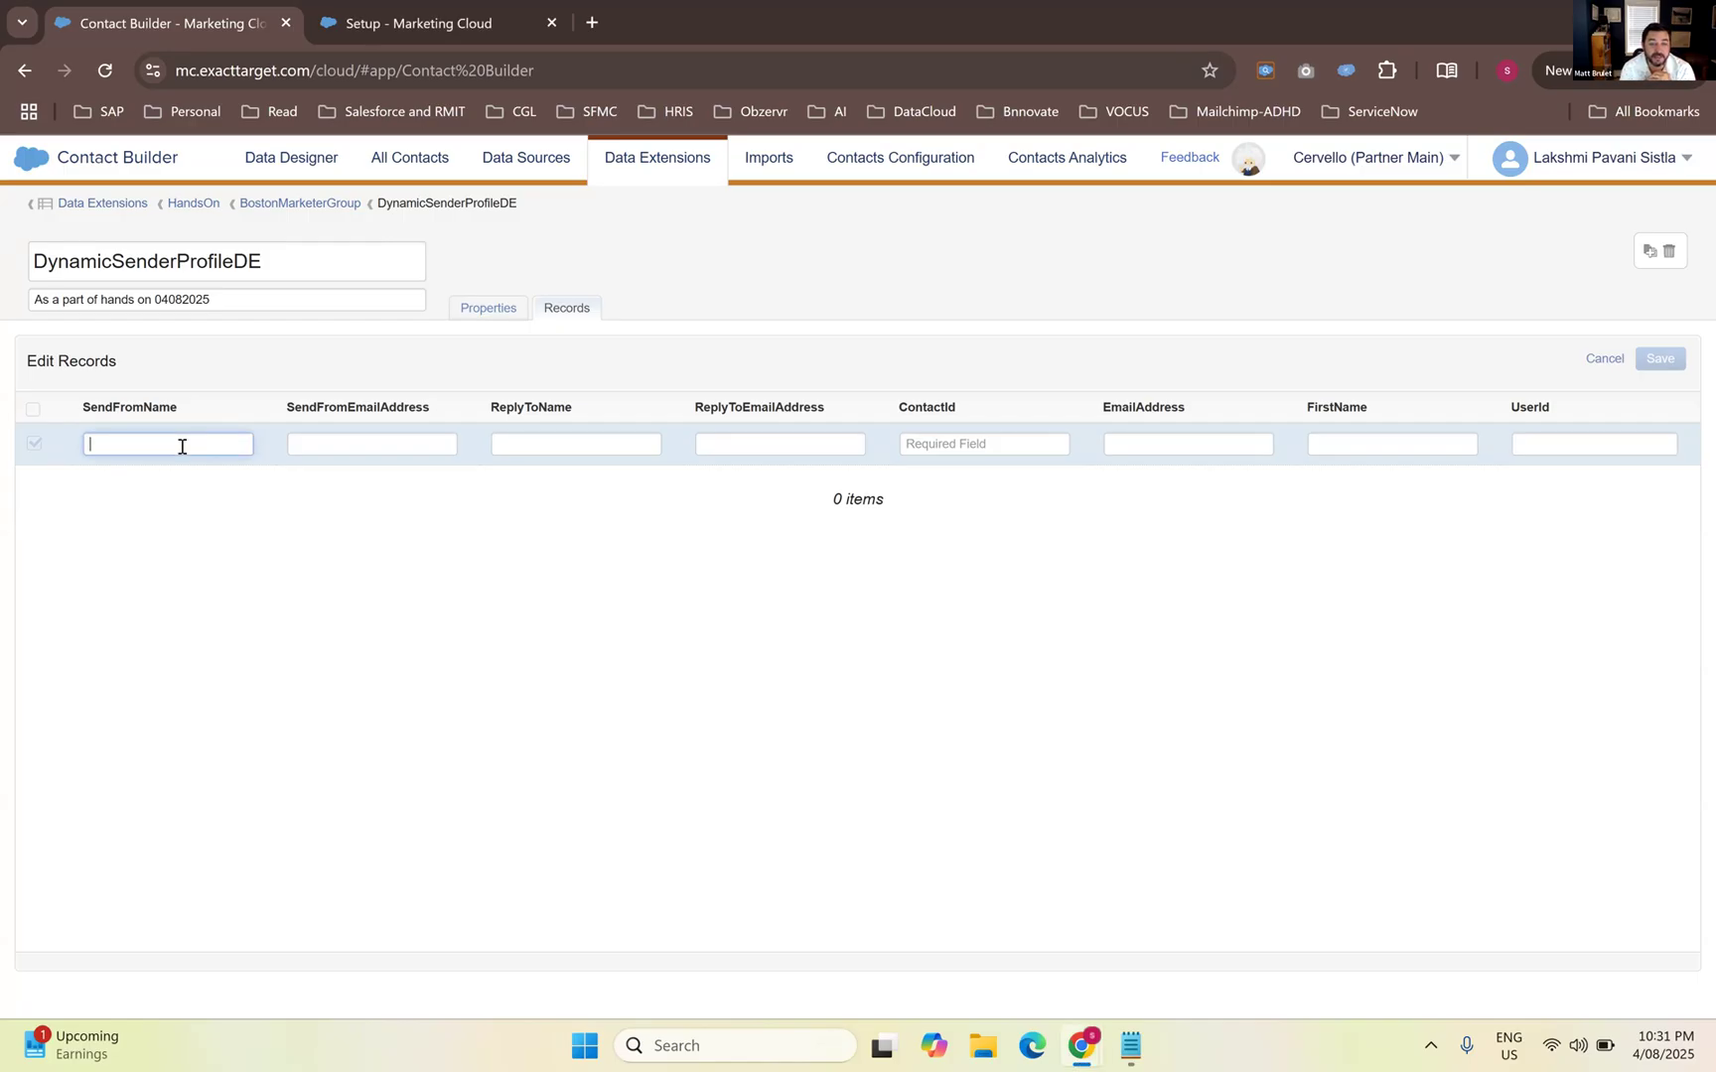
type("T")
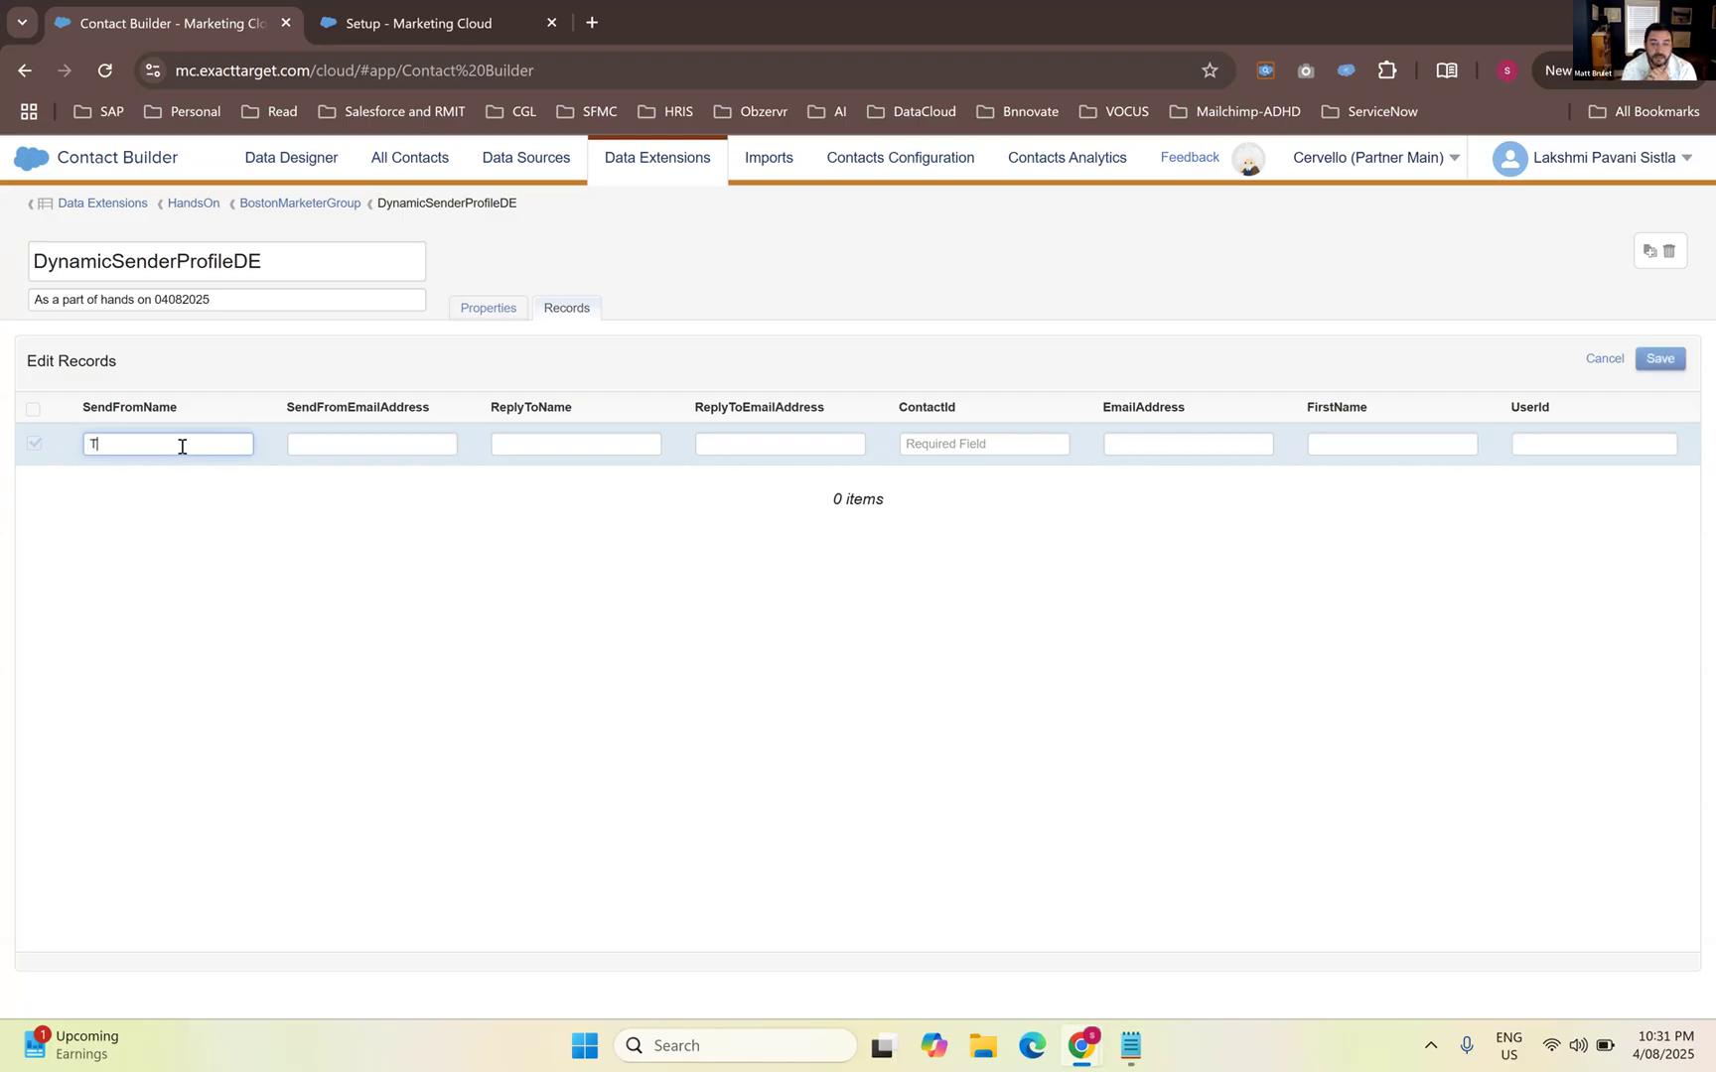
type("im")
key("Tab")
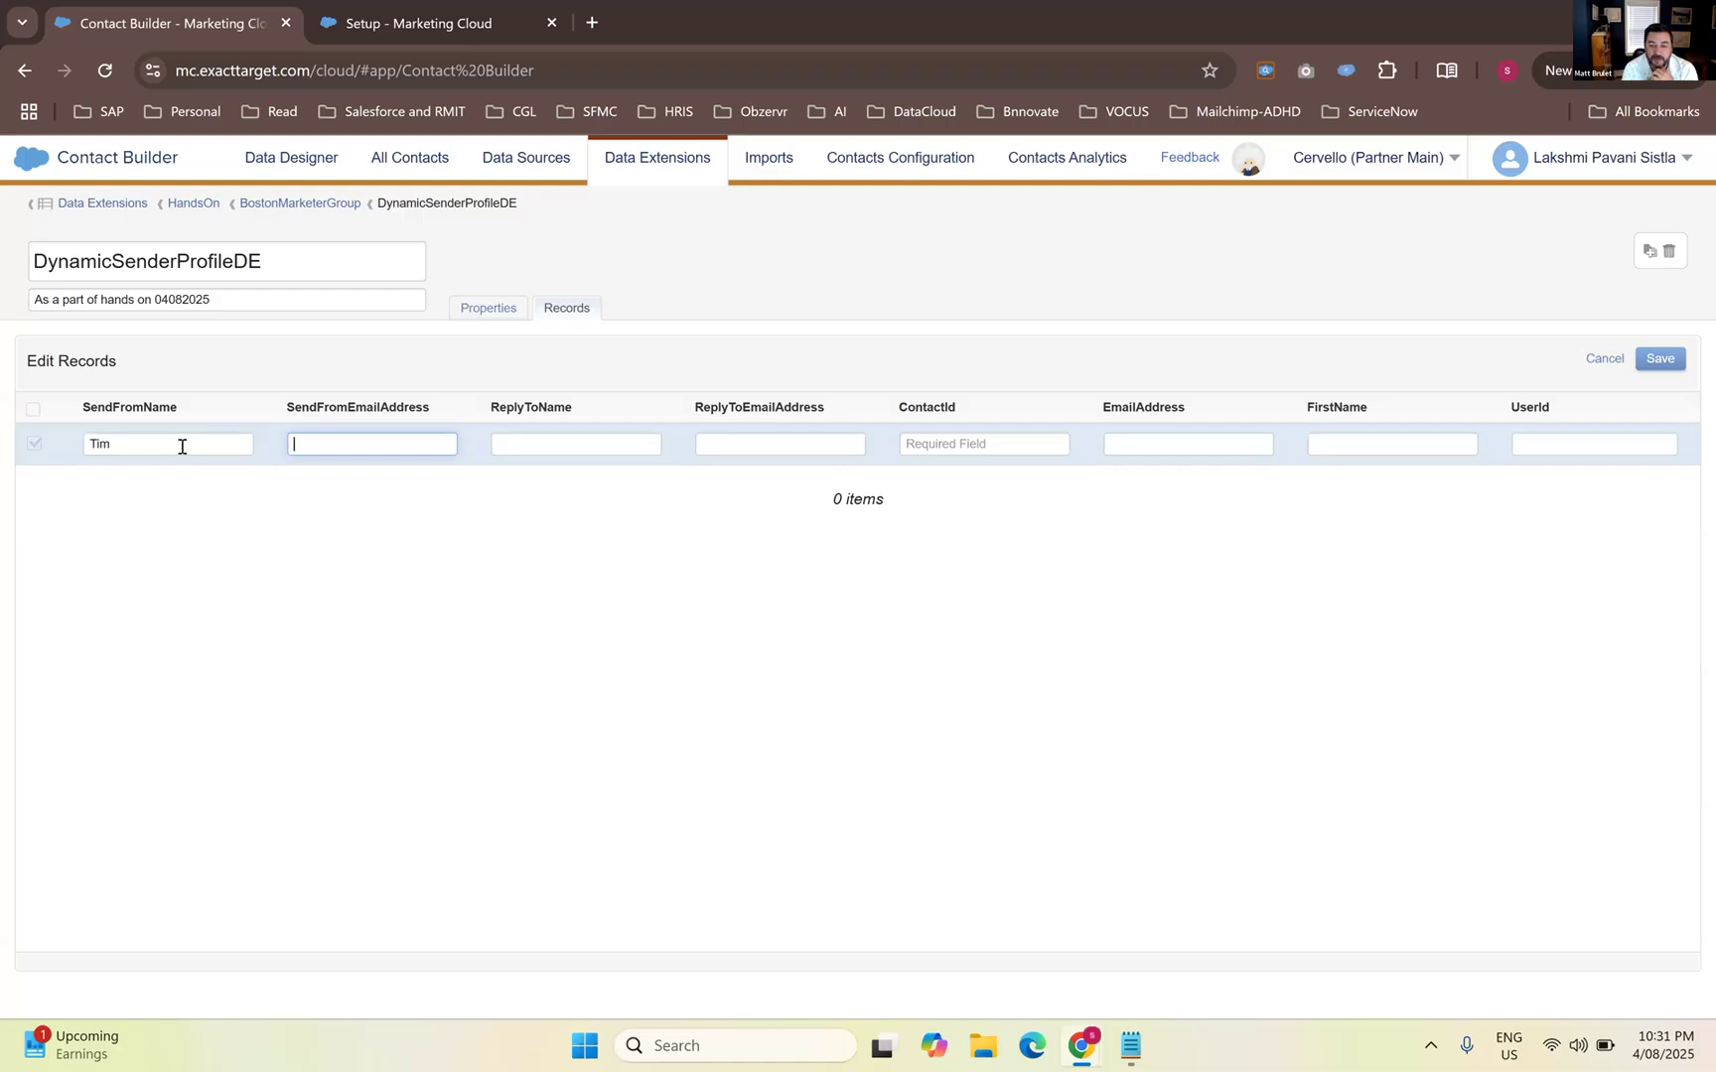
Copy the sender's email address from the Notepad notes into the record's SendFromEmailAddress field
left_click(1130, 1044)
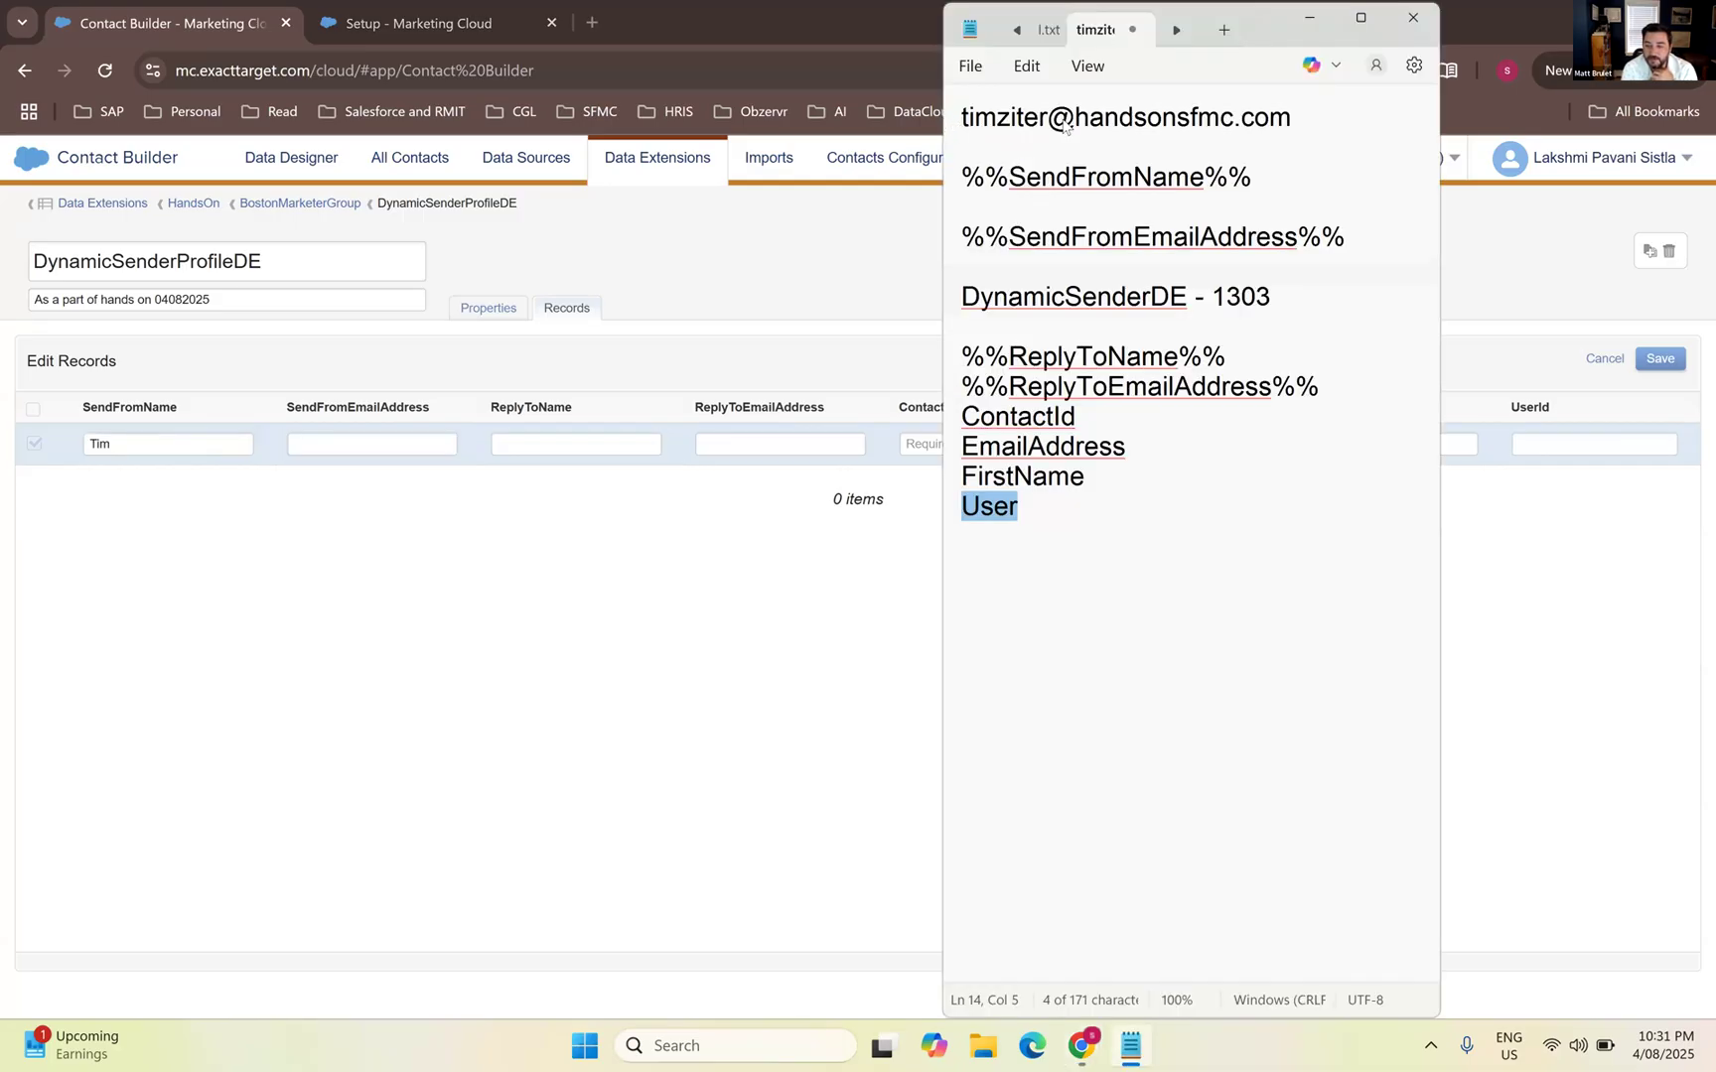
triple_click(1063, 123)
key("ctrl+c")
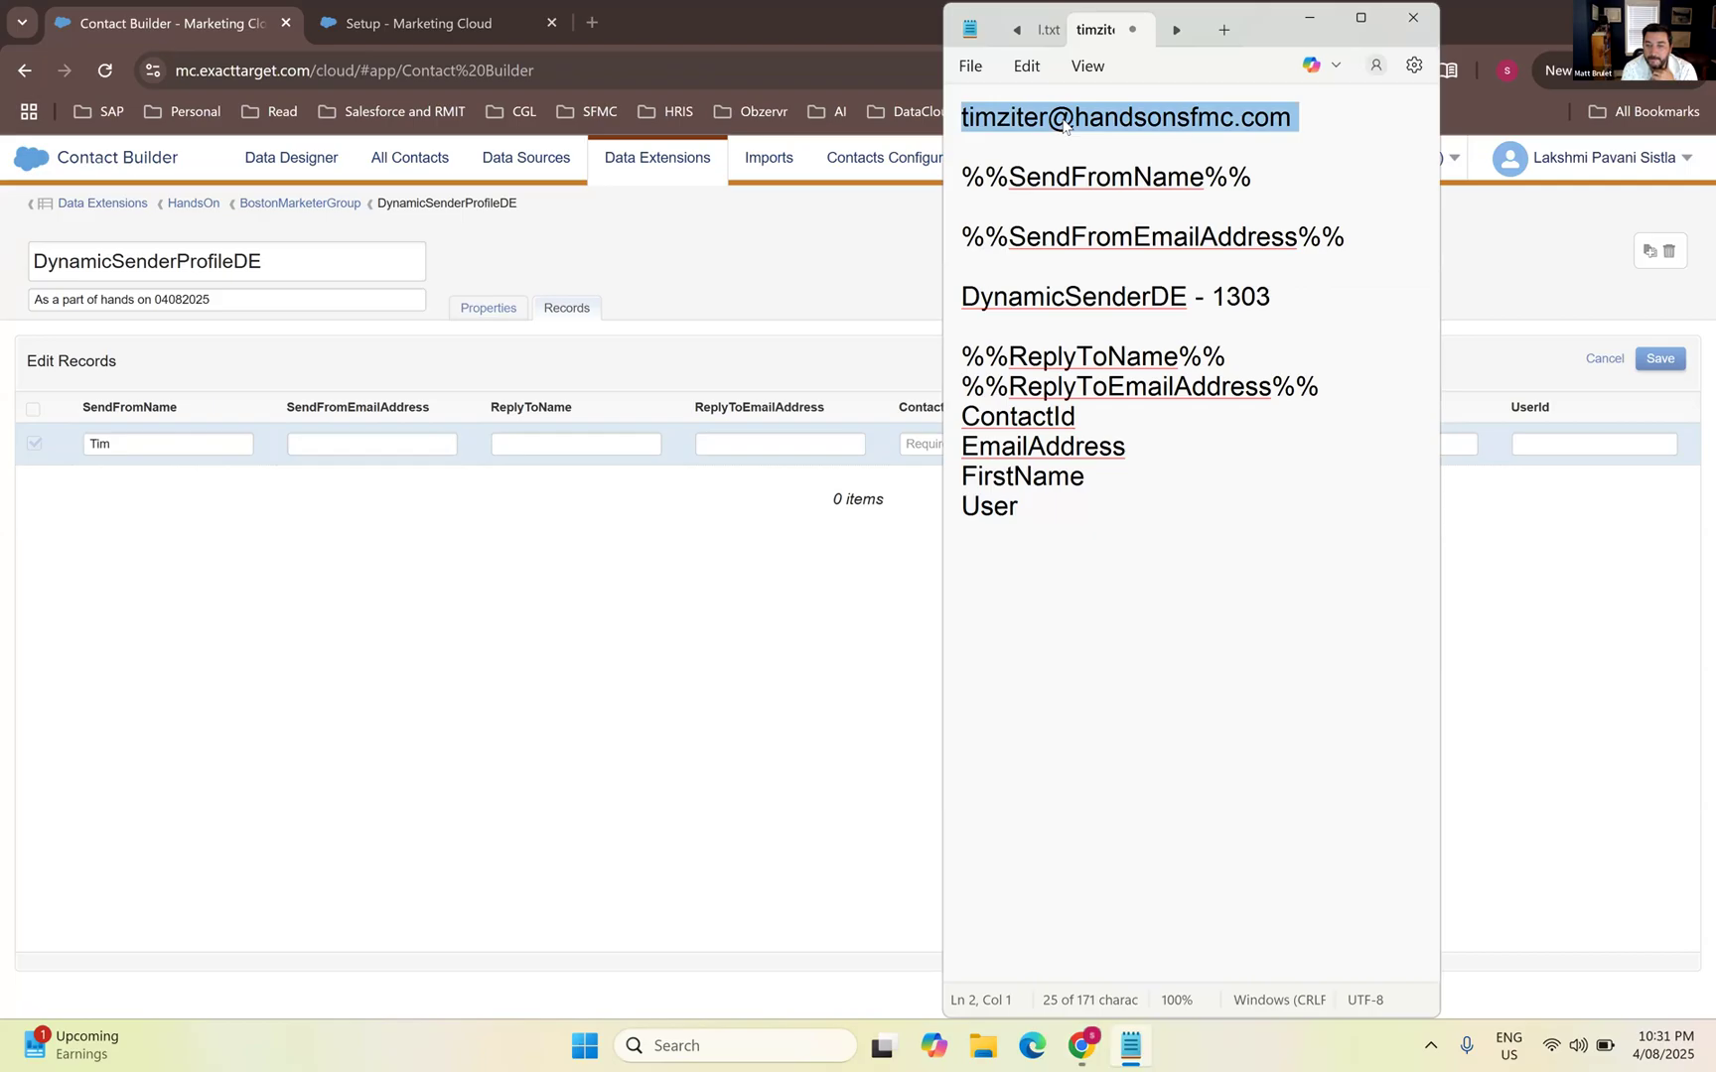
left_click(365, 446)
key("ctrl+v")
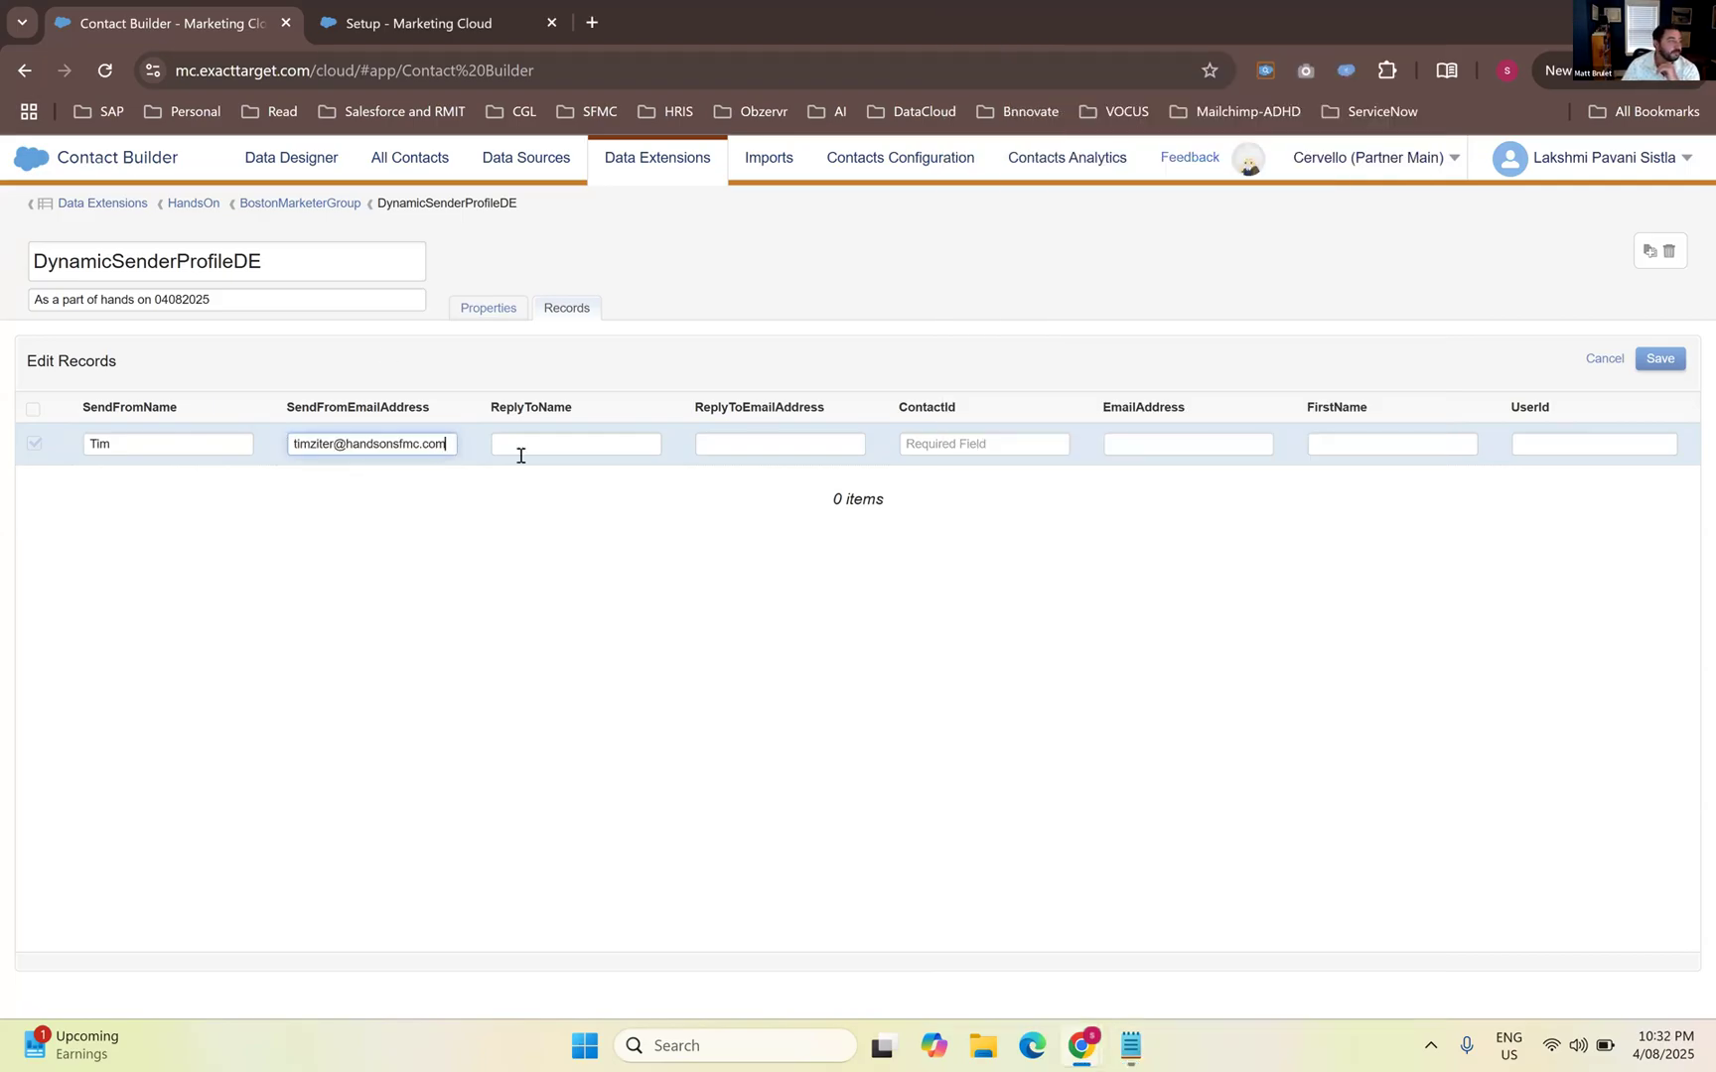
Fill in ReplyToName with the sender's first name and ReplyToEmailAddress with the sender's email address
left_click(520, 455)
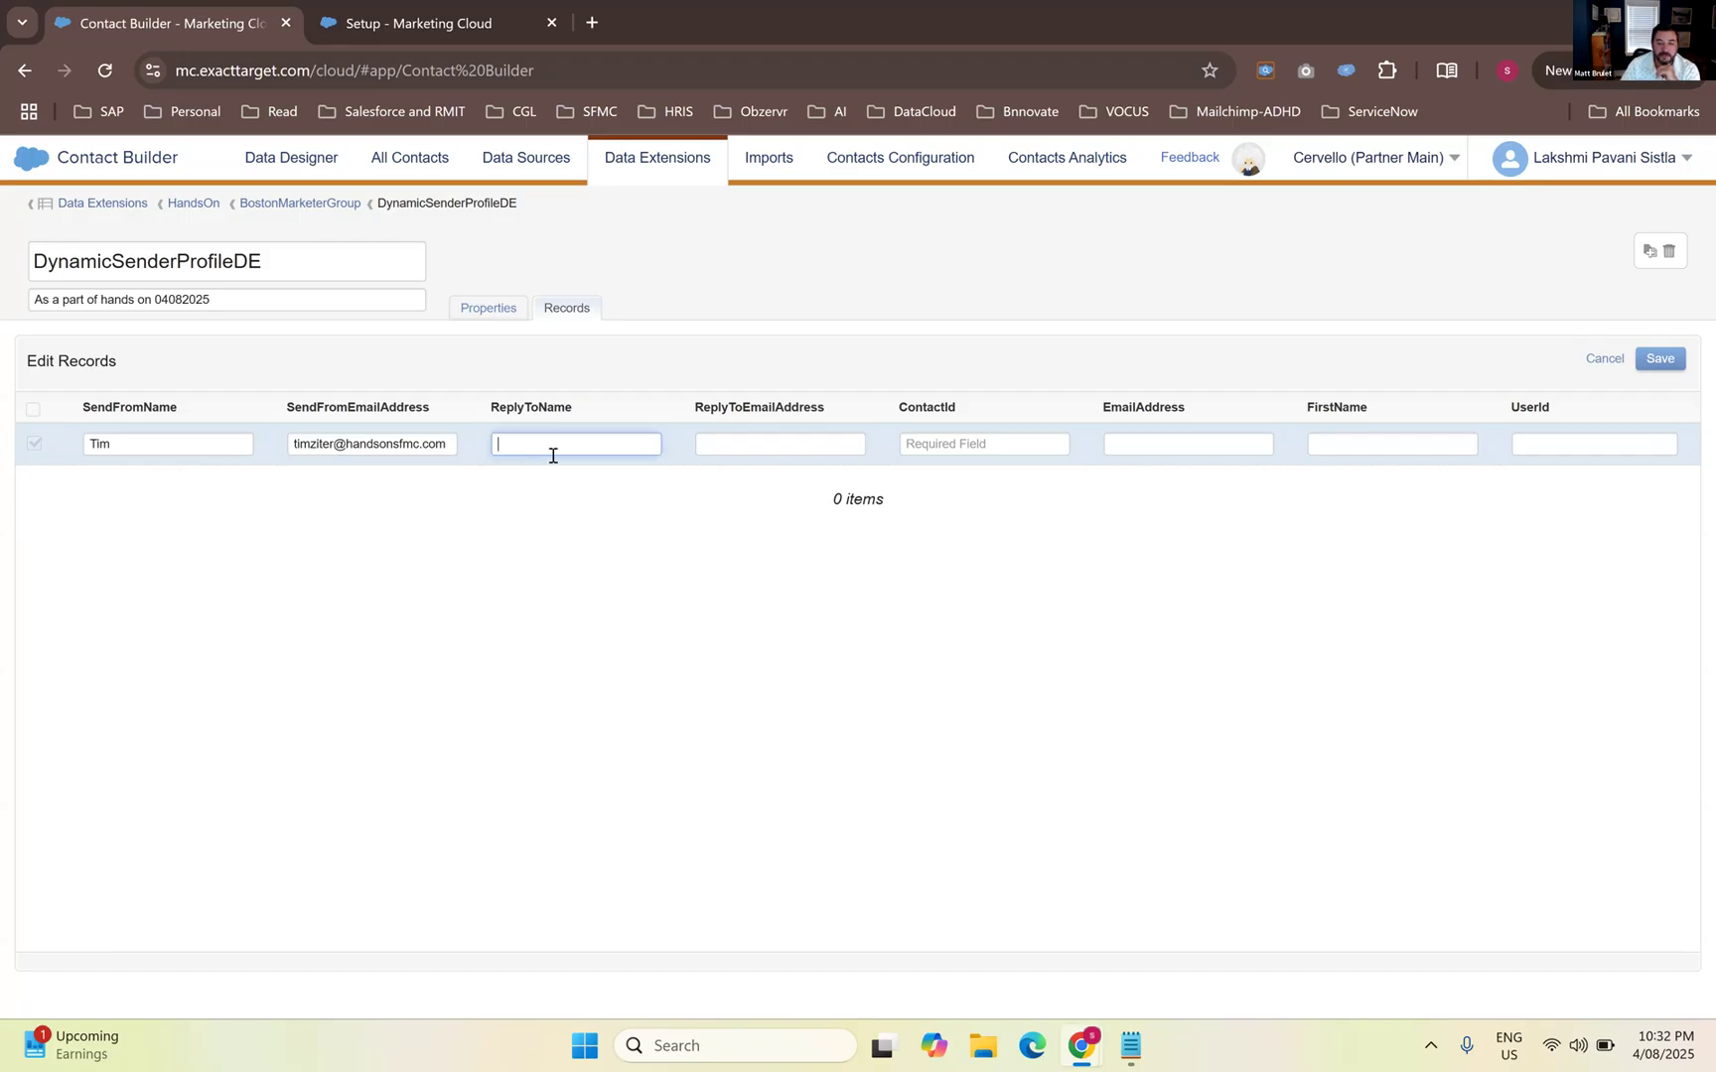
type("Tim")
key("Tab")
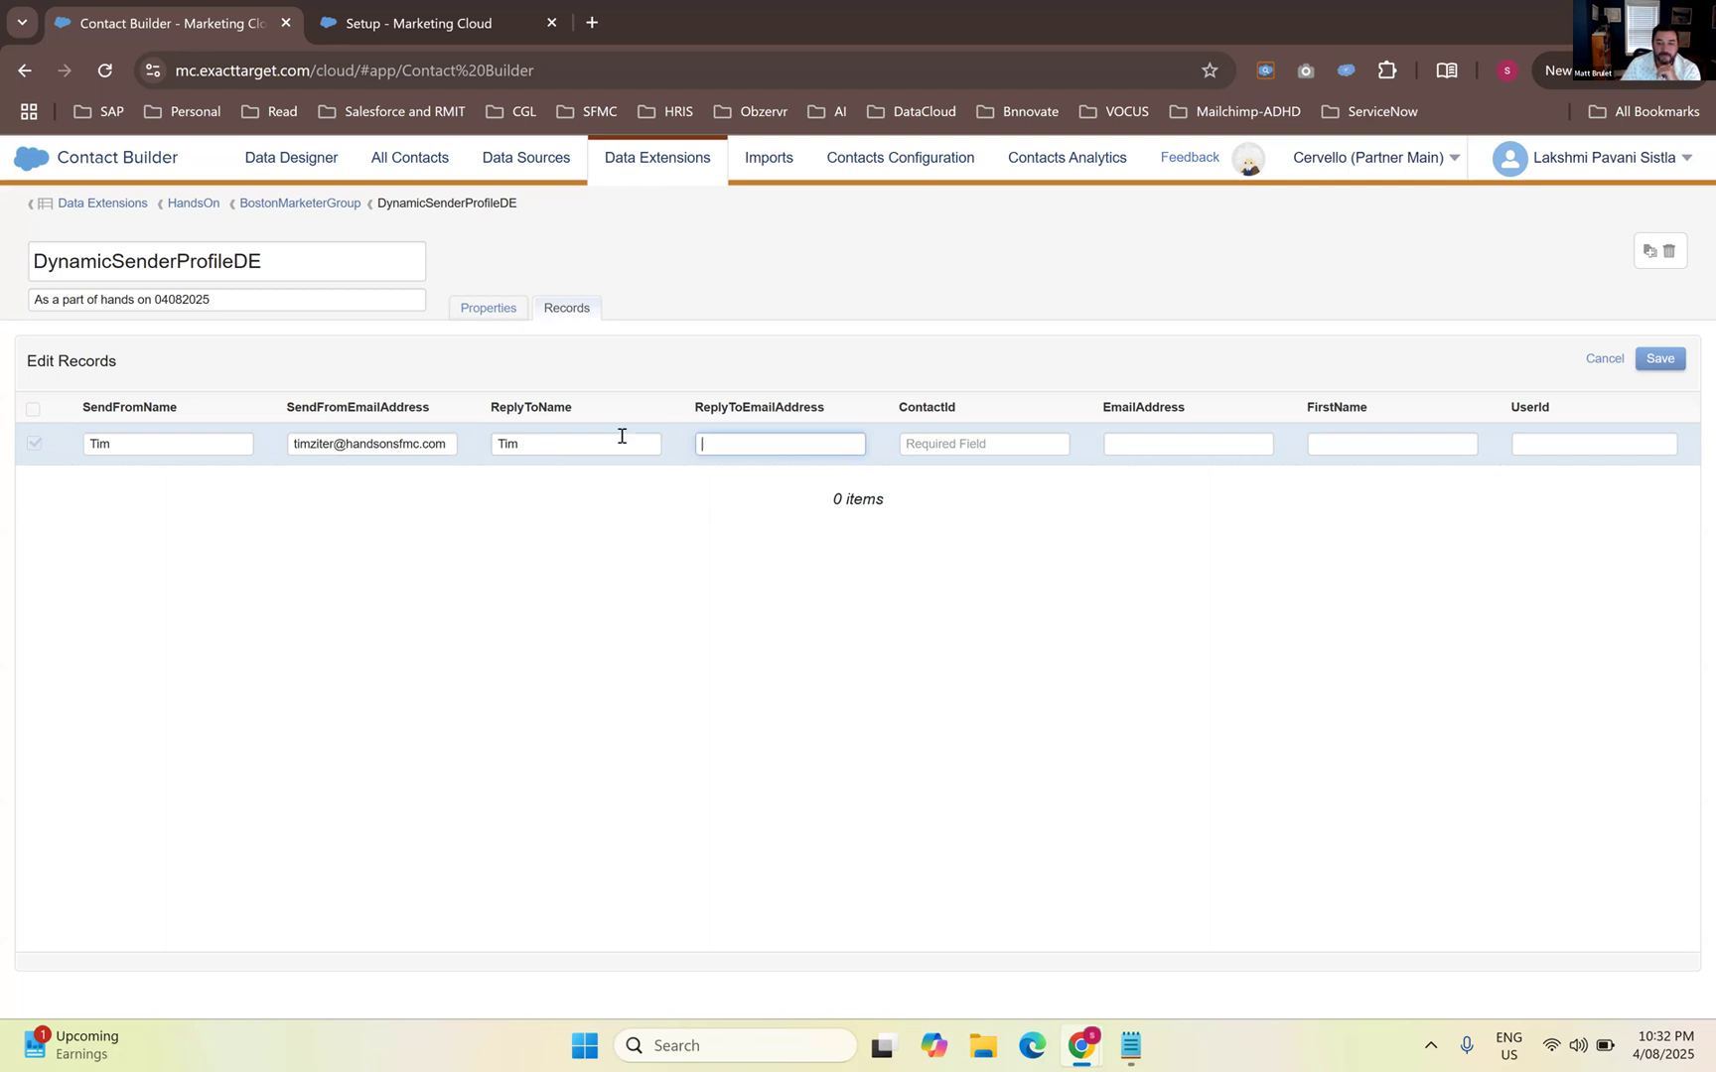
key("ctrl+v")
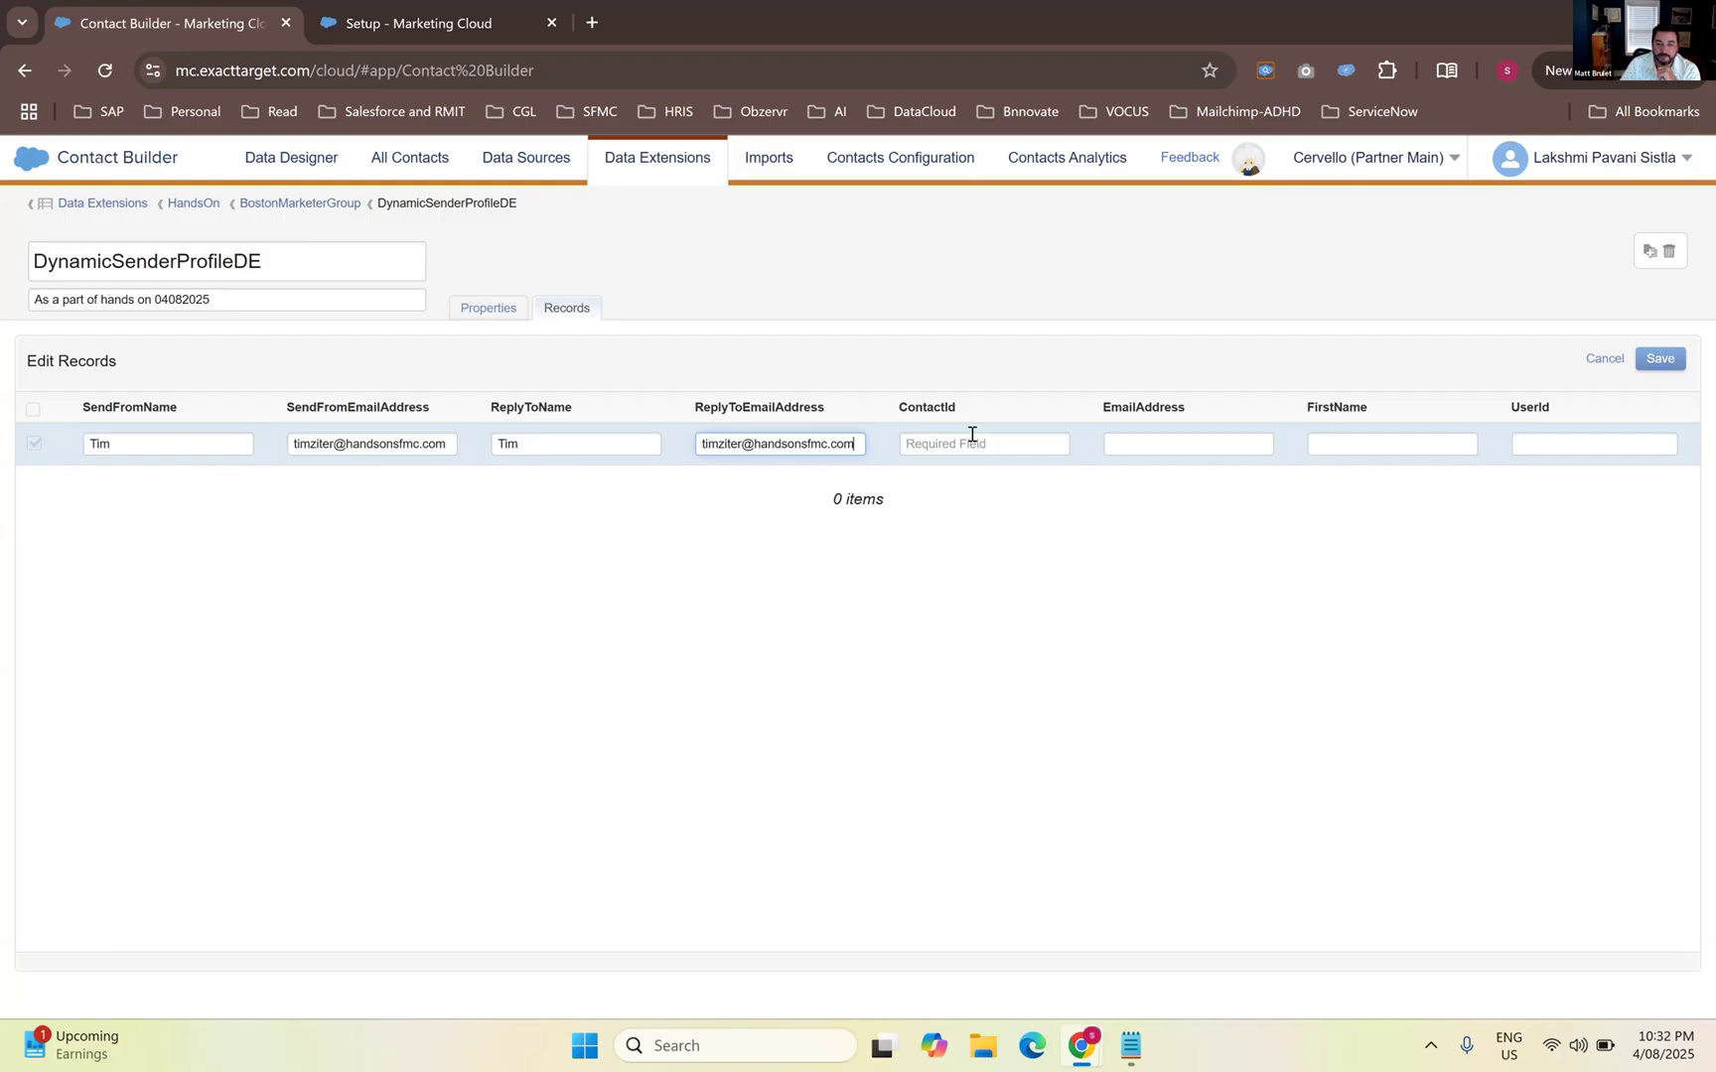
key("Tab")
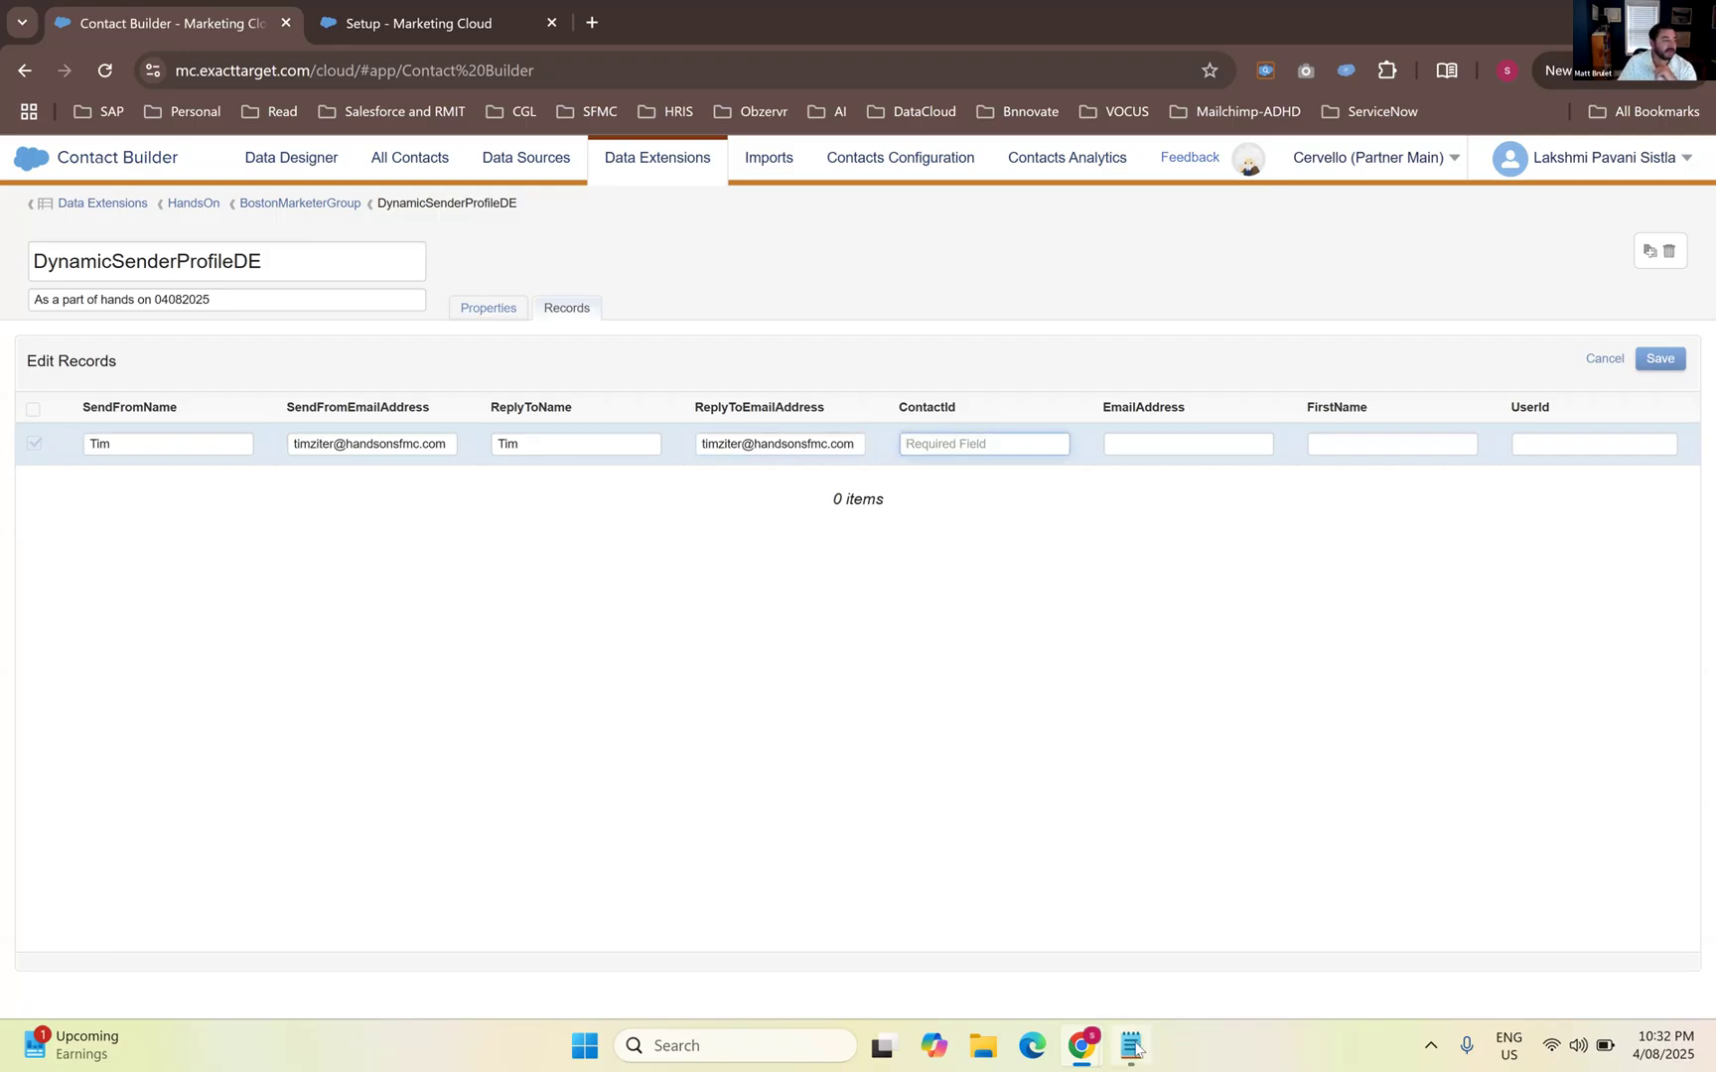
Switch to Notepad and add the contact's email address below the User line, separated by a blank line
mouse_move(1134, 1048)
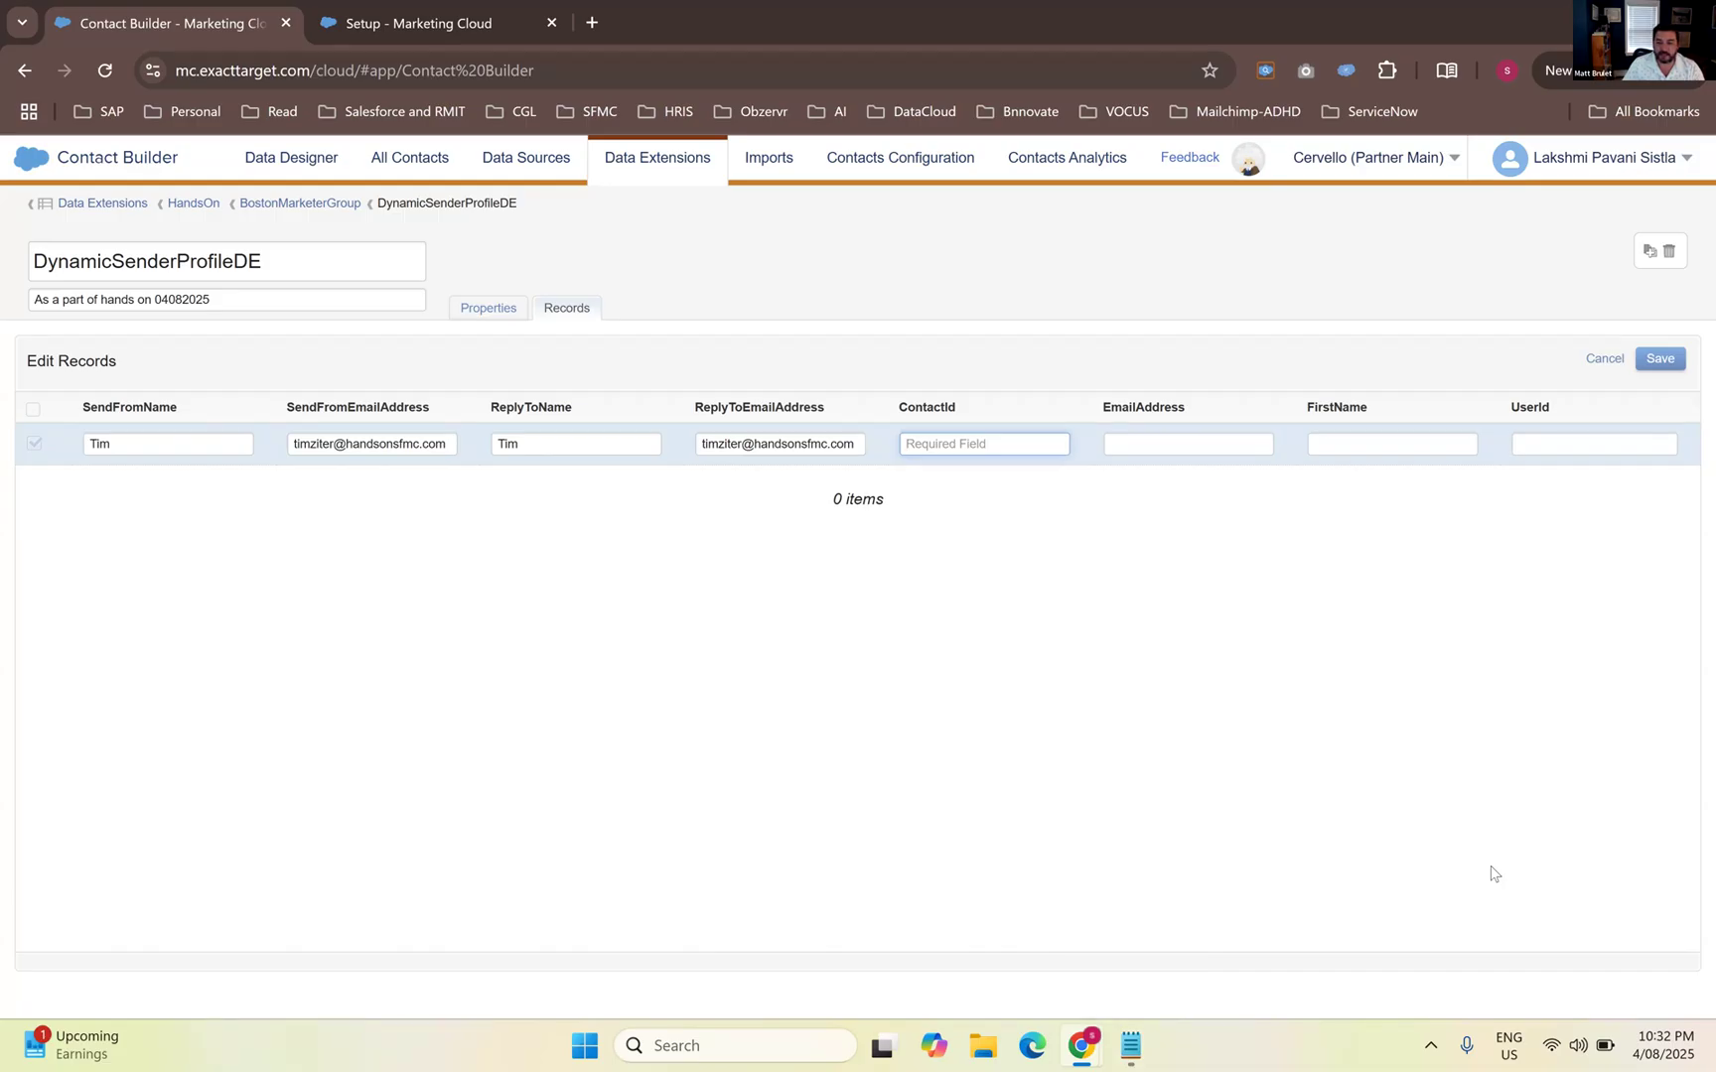
left_click(1145, 448)
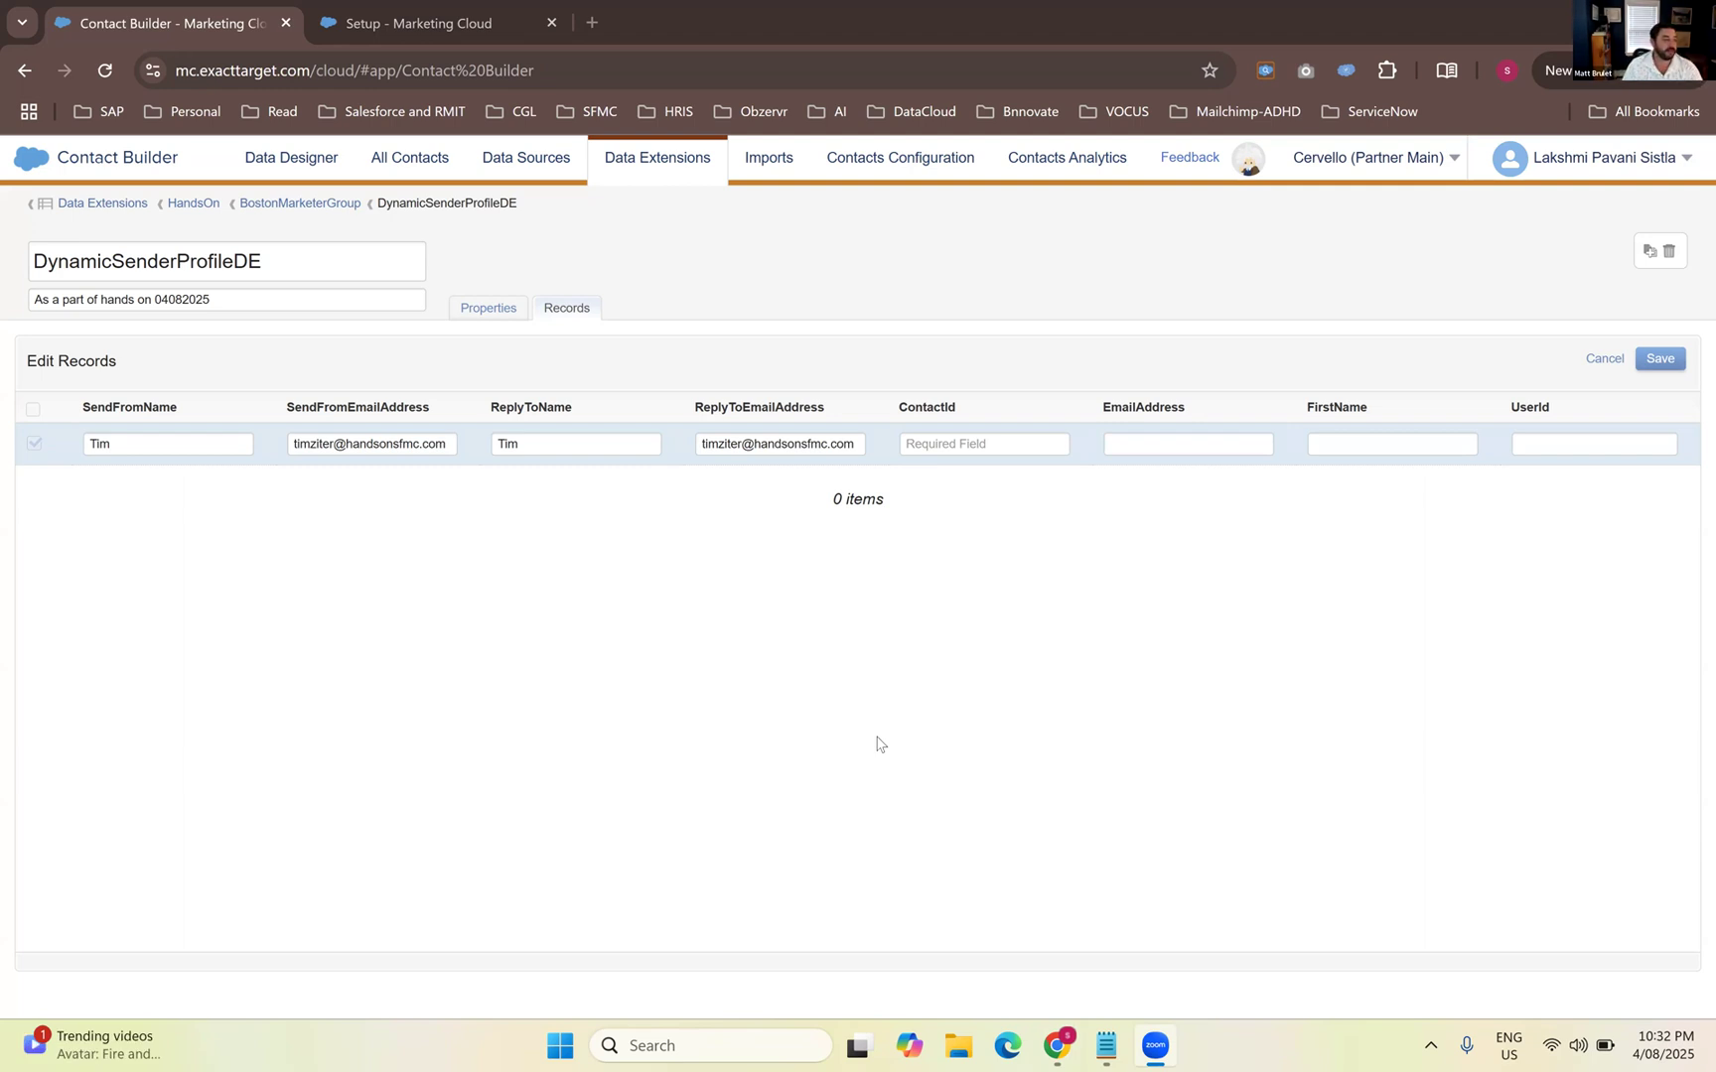
left_click(1111, 1036)
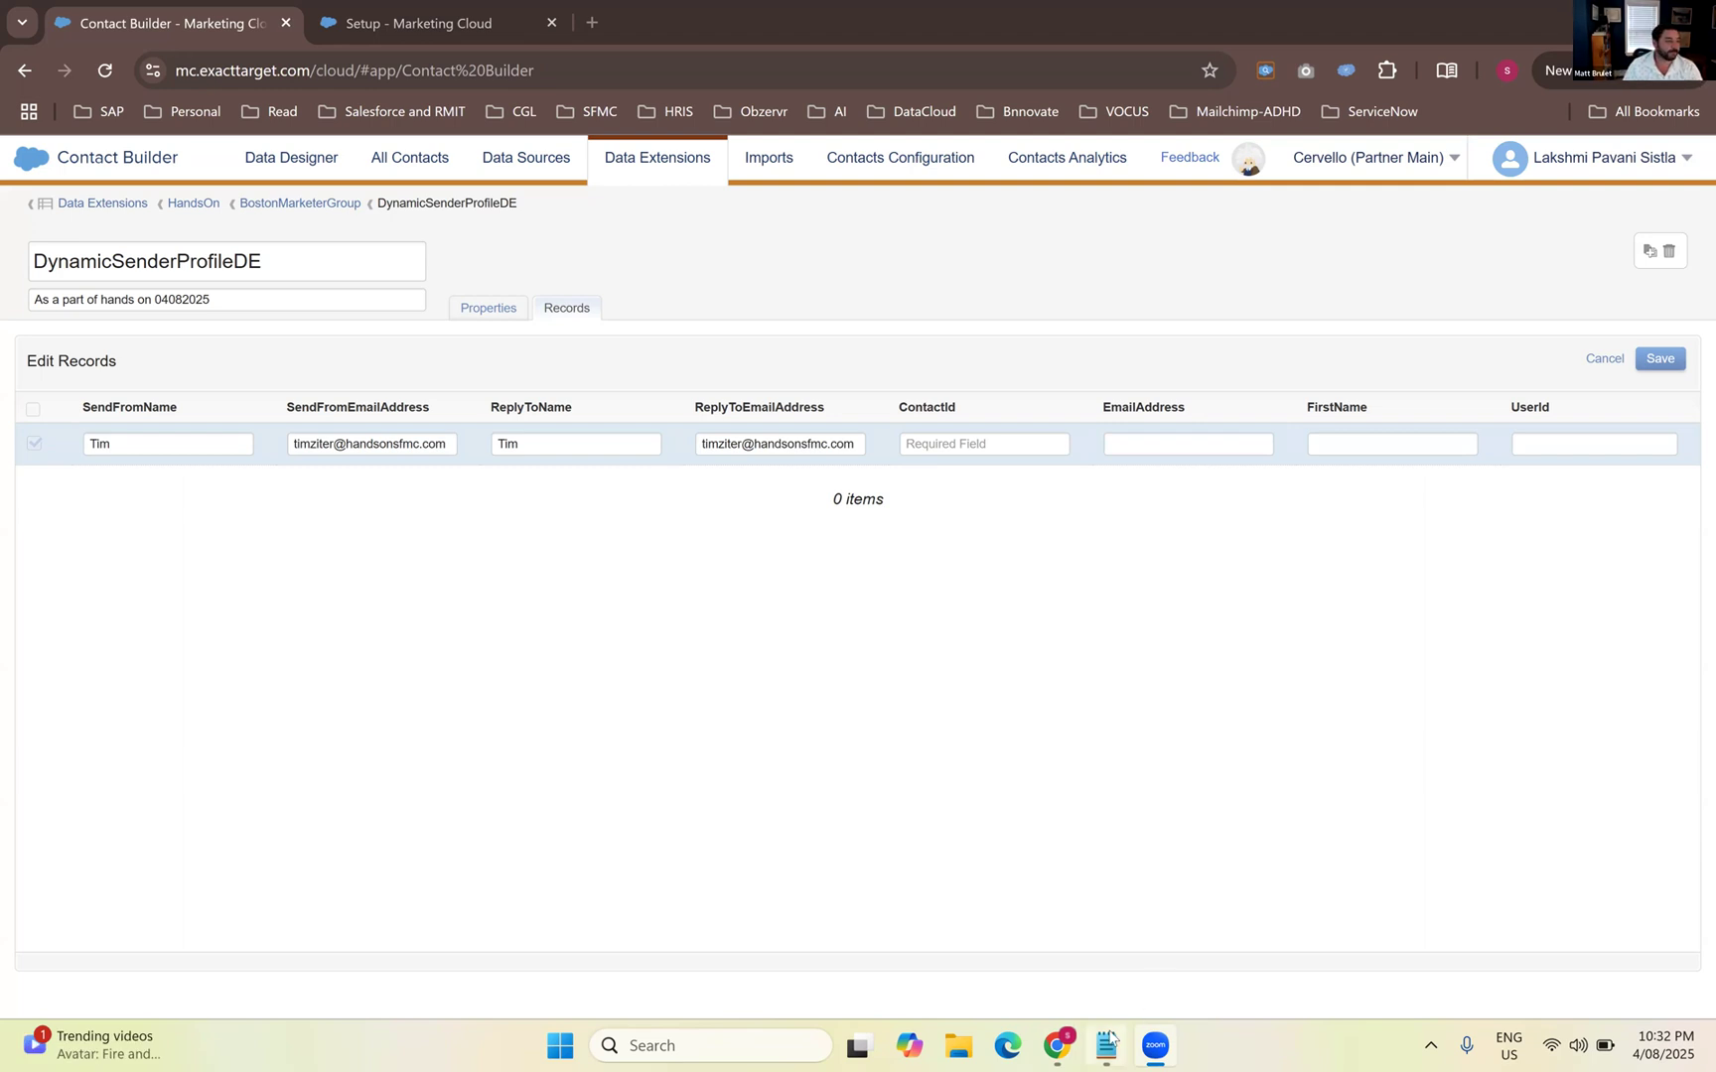
left_click(1046, 511)
key("Return")
key("Return")
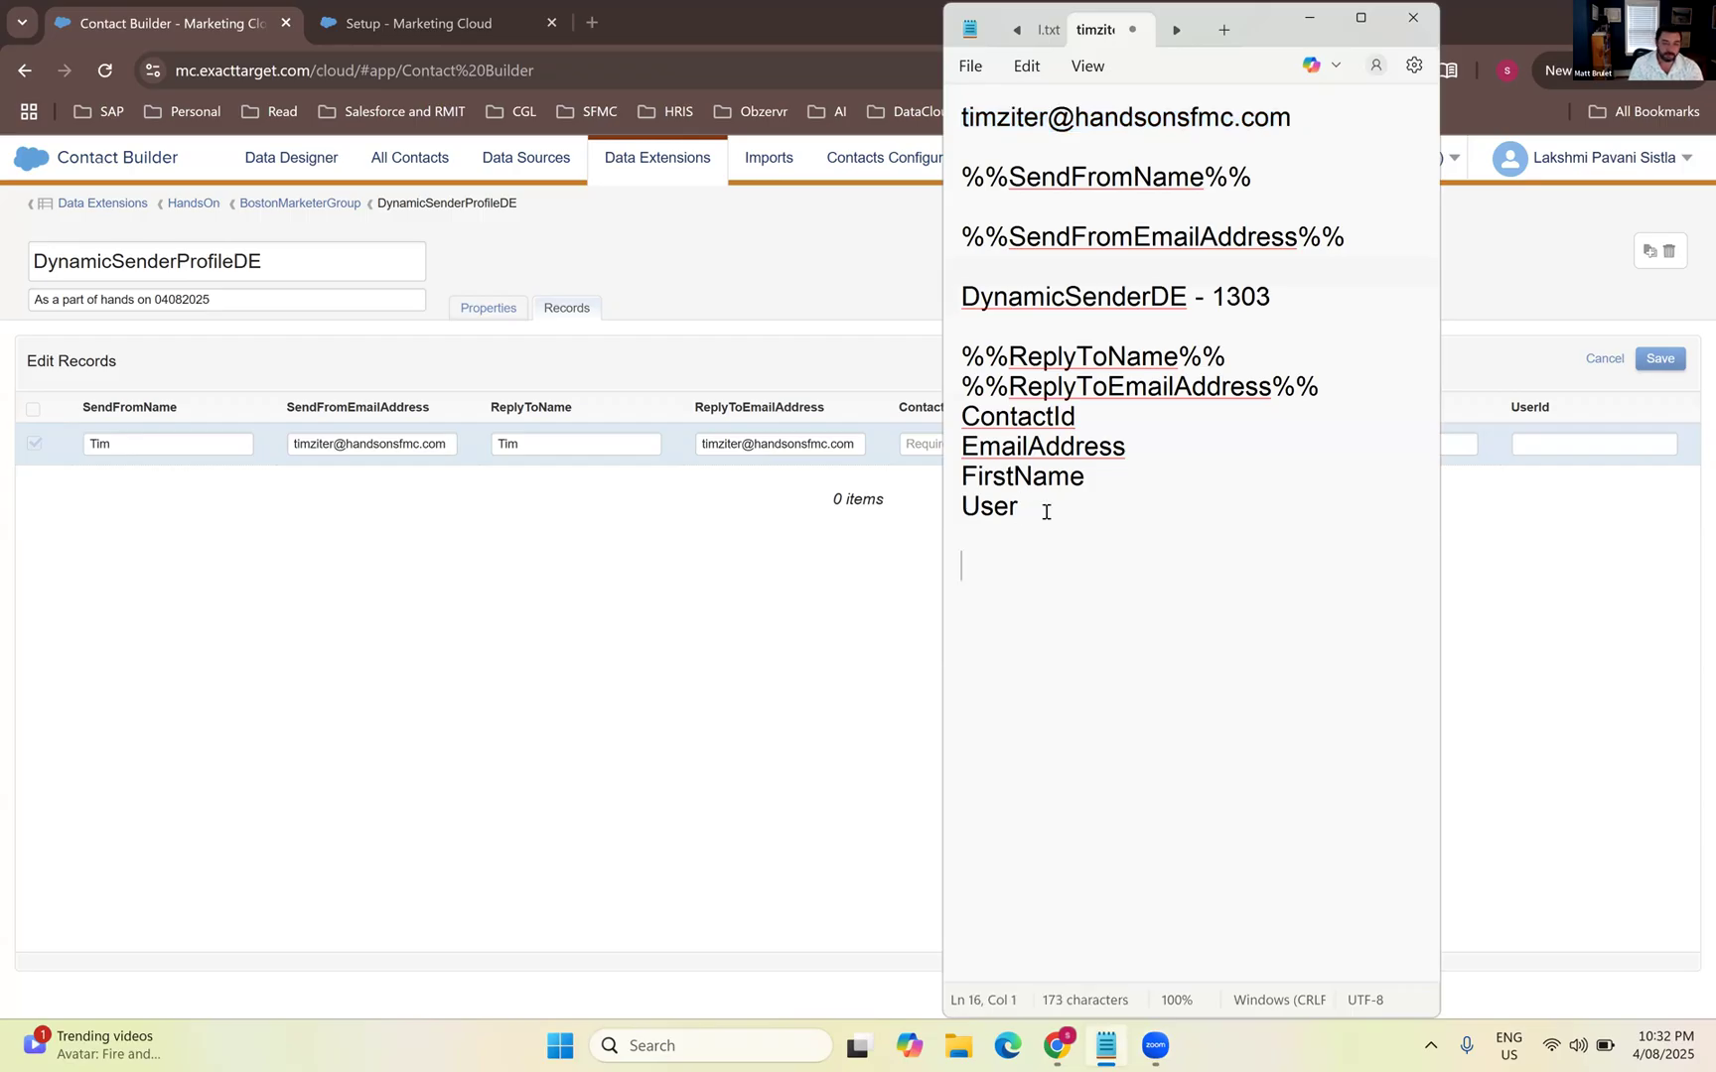
key("ctrl+v")
Return to the record in Contact Builder and enter the contact's email in EmailAddress and the contact's first name in FirstName
key("alt+Tab")
left_click(1189, 452)
key("ctrl+v")
left_click(1399, 447)
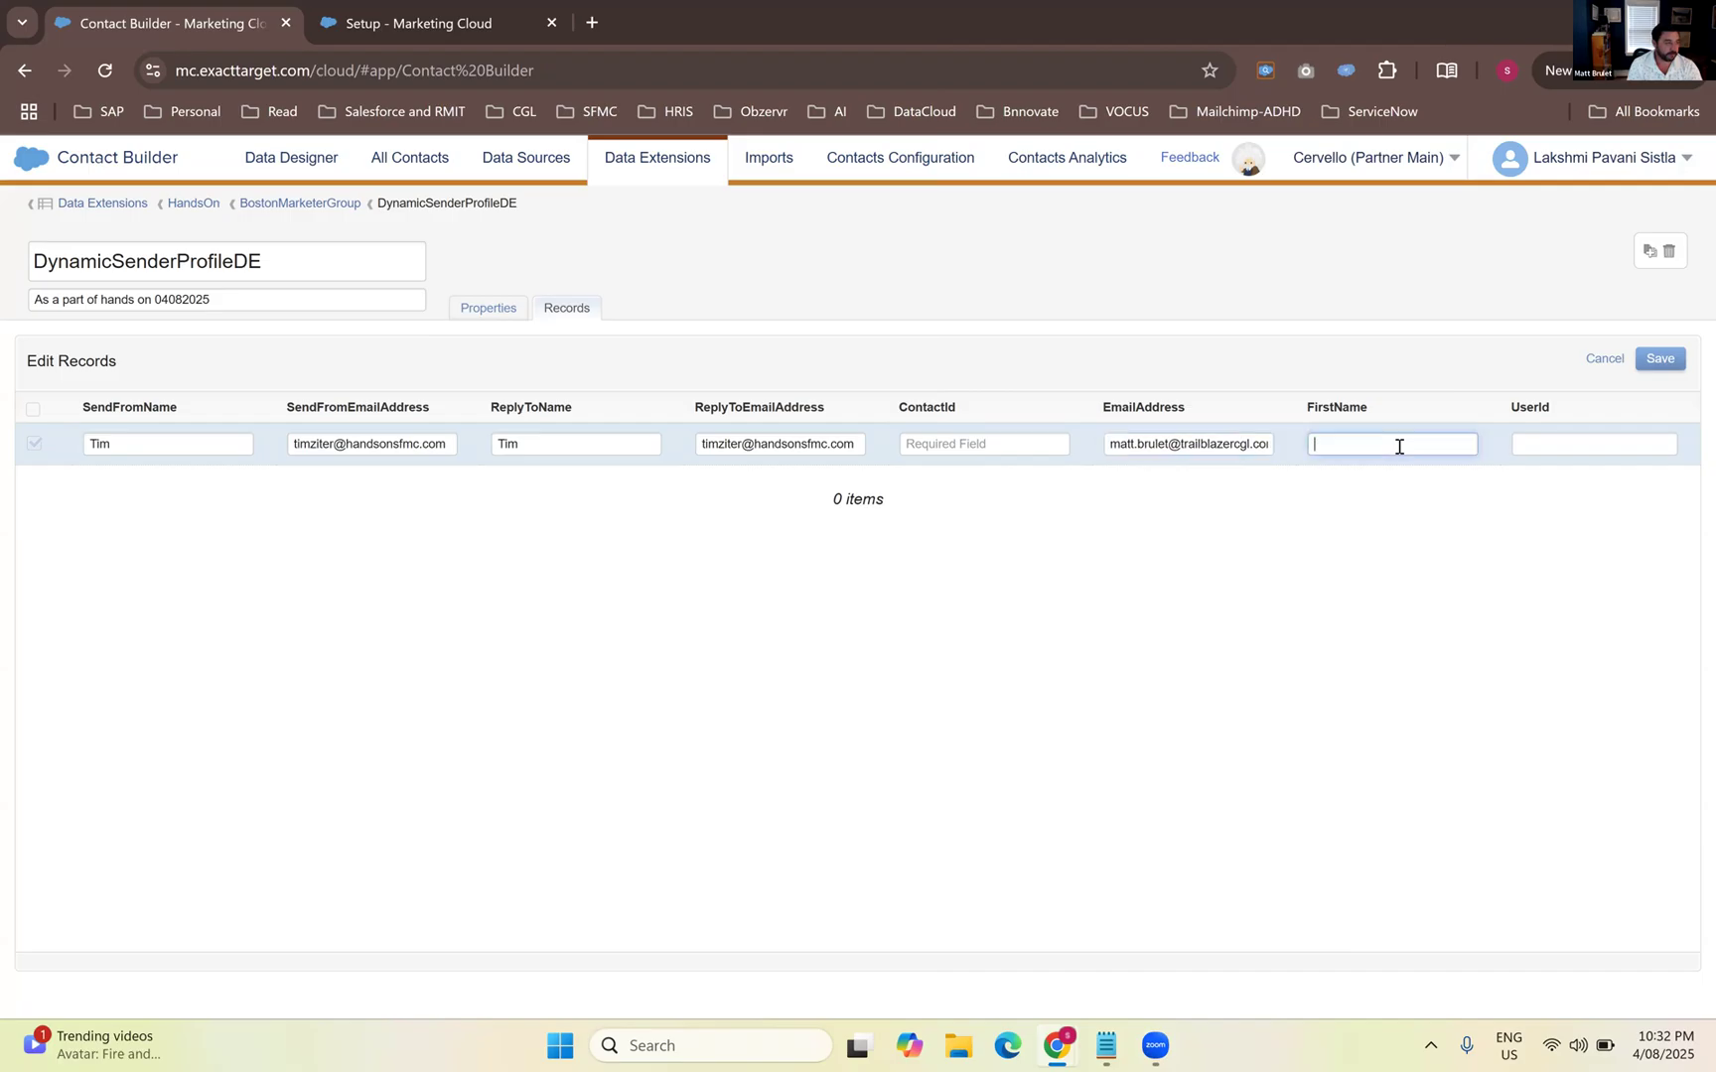
left_click(1251, 446)
key("Right")
key("Right")
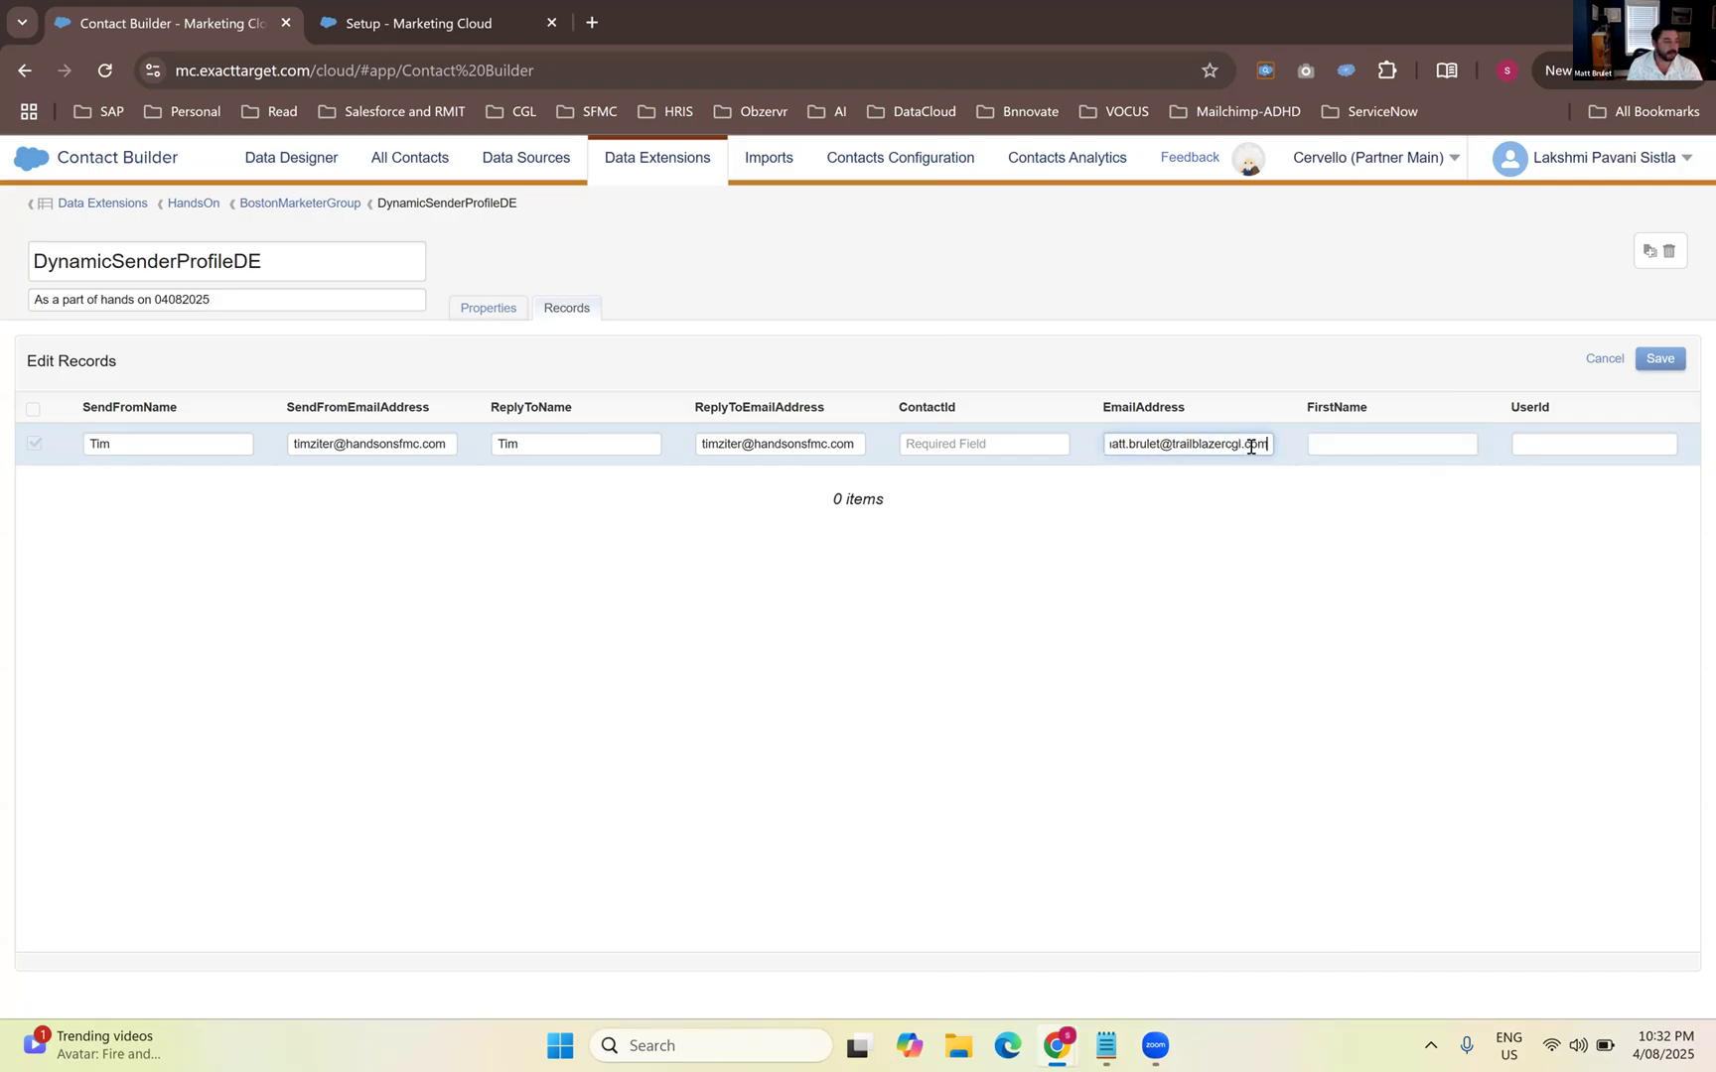
left_click(1416, 448)
type("Matt")
key("Tab")
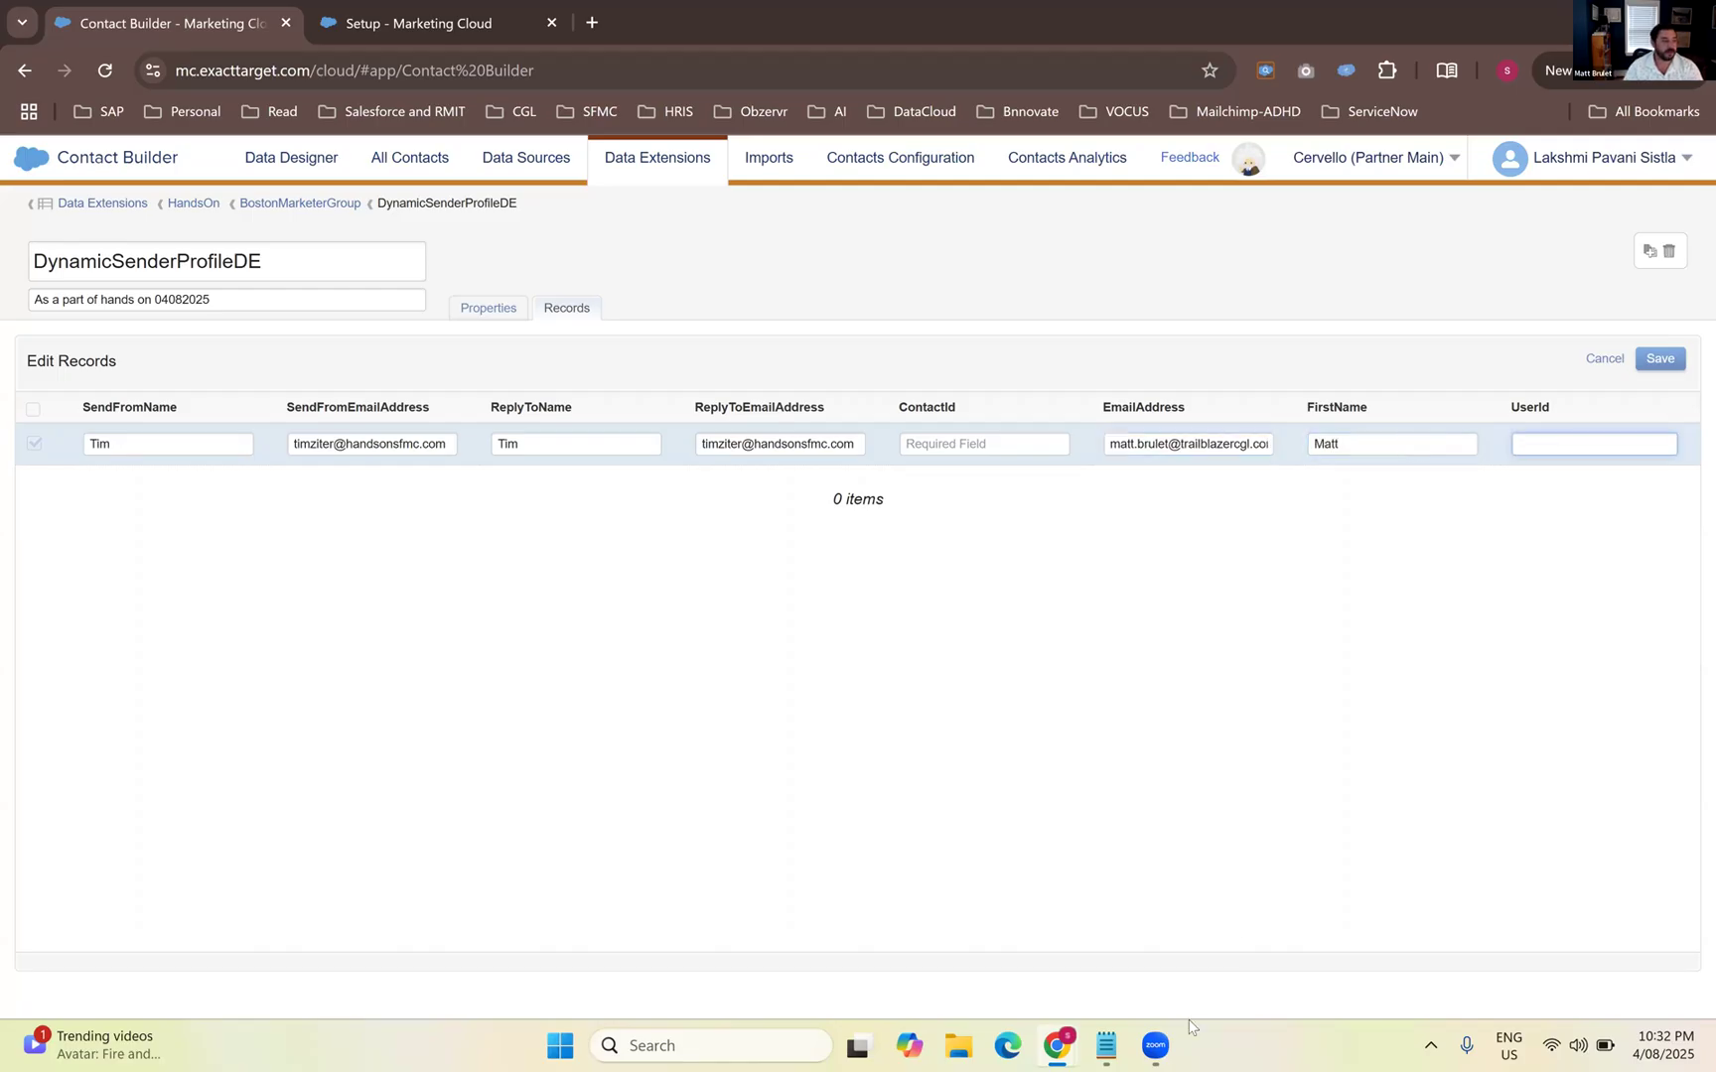
Get the sender's CRM user ID from the Zoom meeting and enter it in the record's UserId field
left_click(1157, 1045)
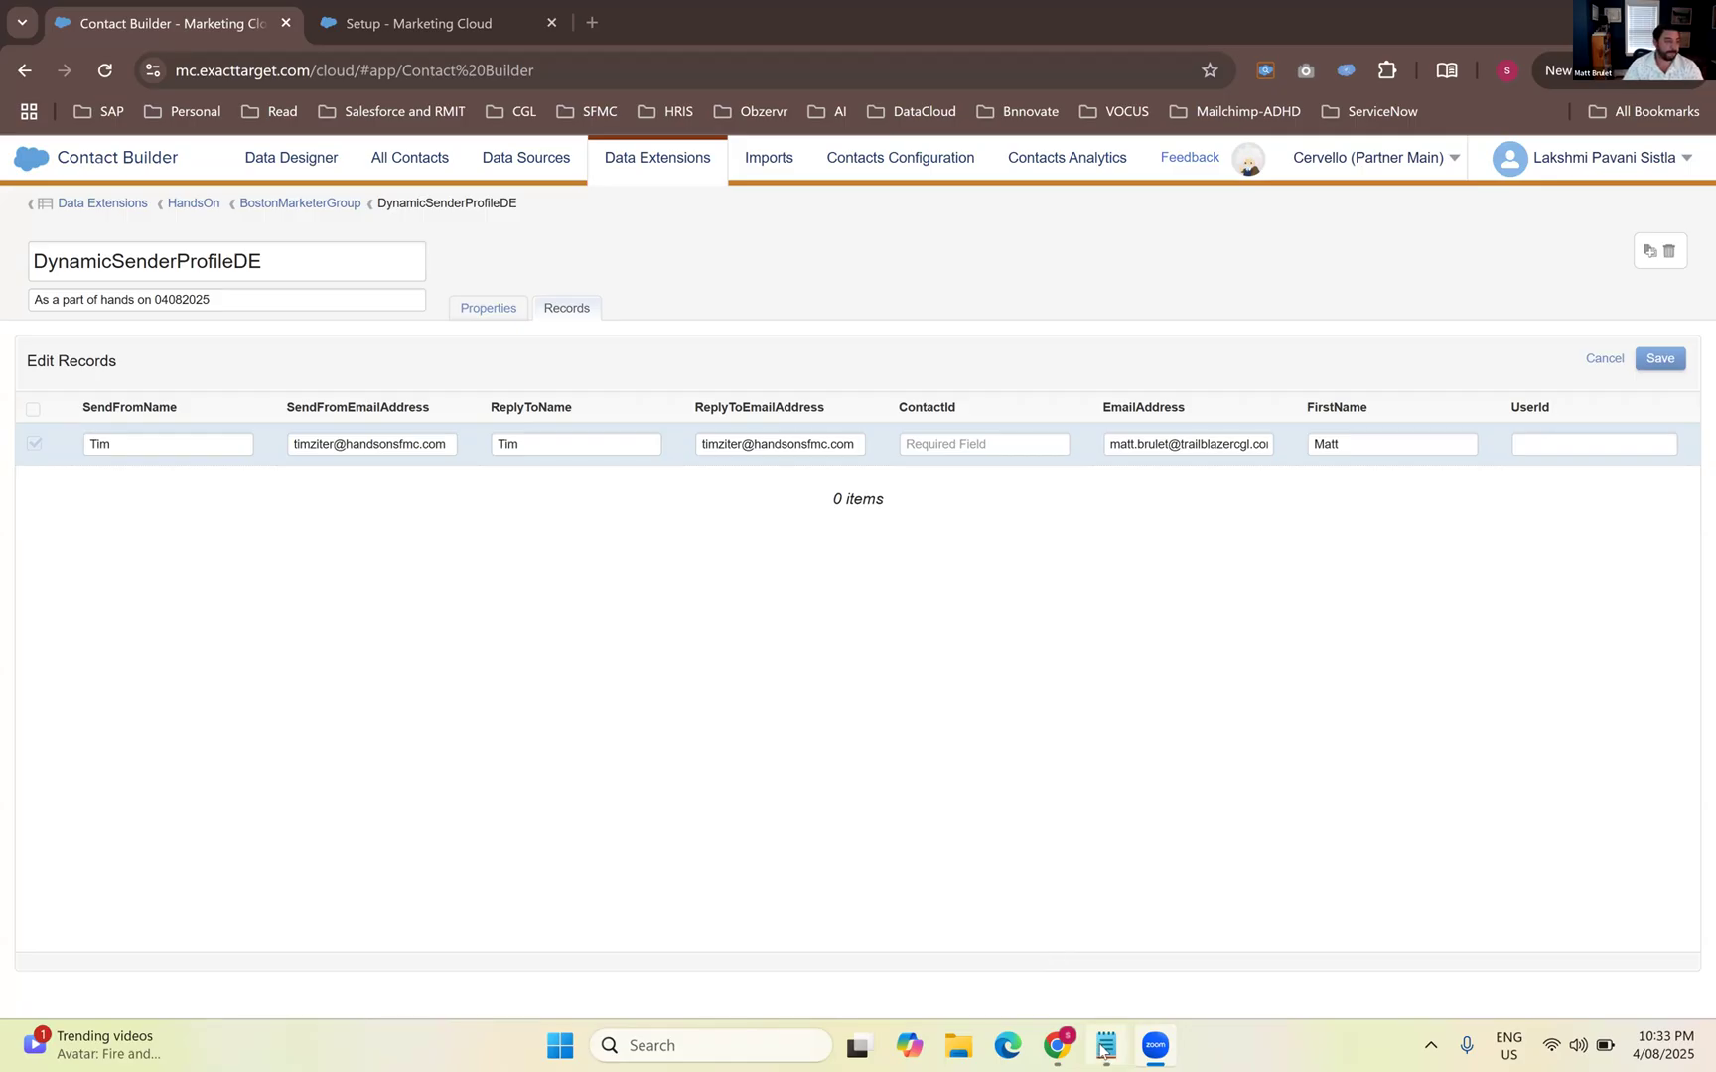
mouse_move(1100, 1049)
left_click(1549, 441)
type("0053s000003DgErAAK")
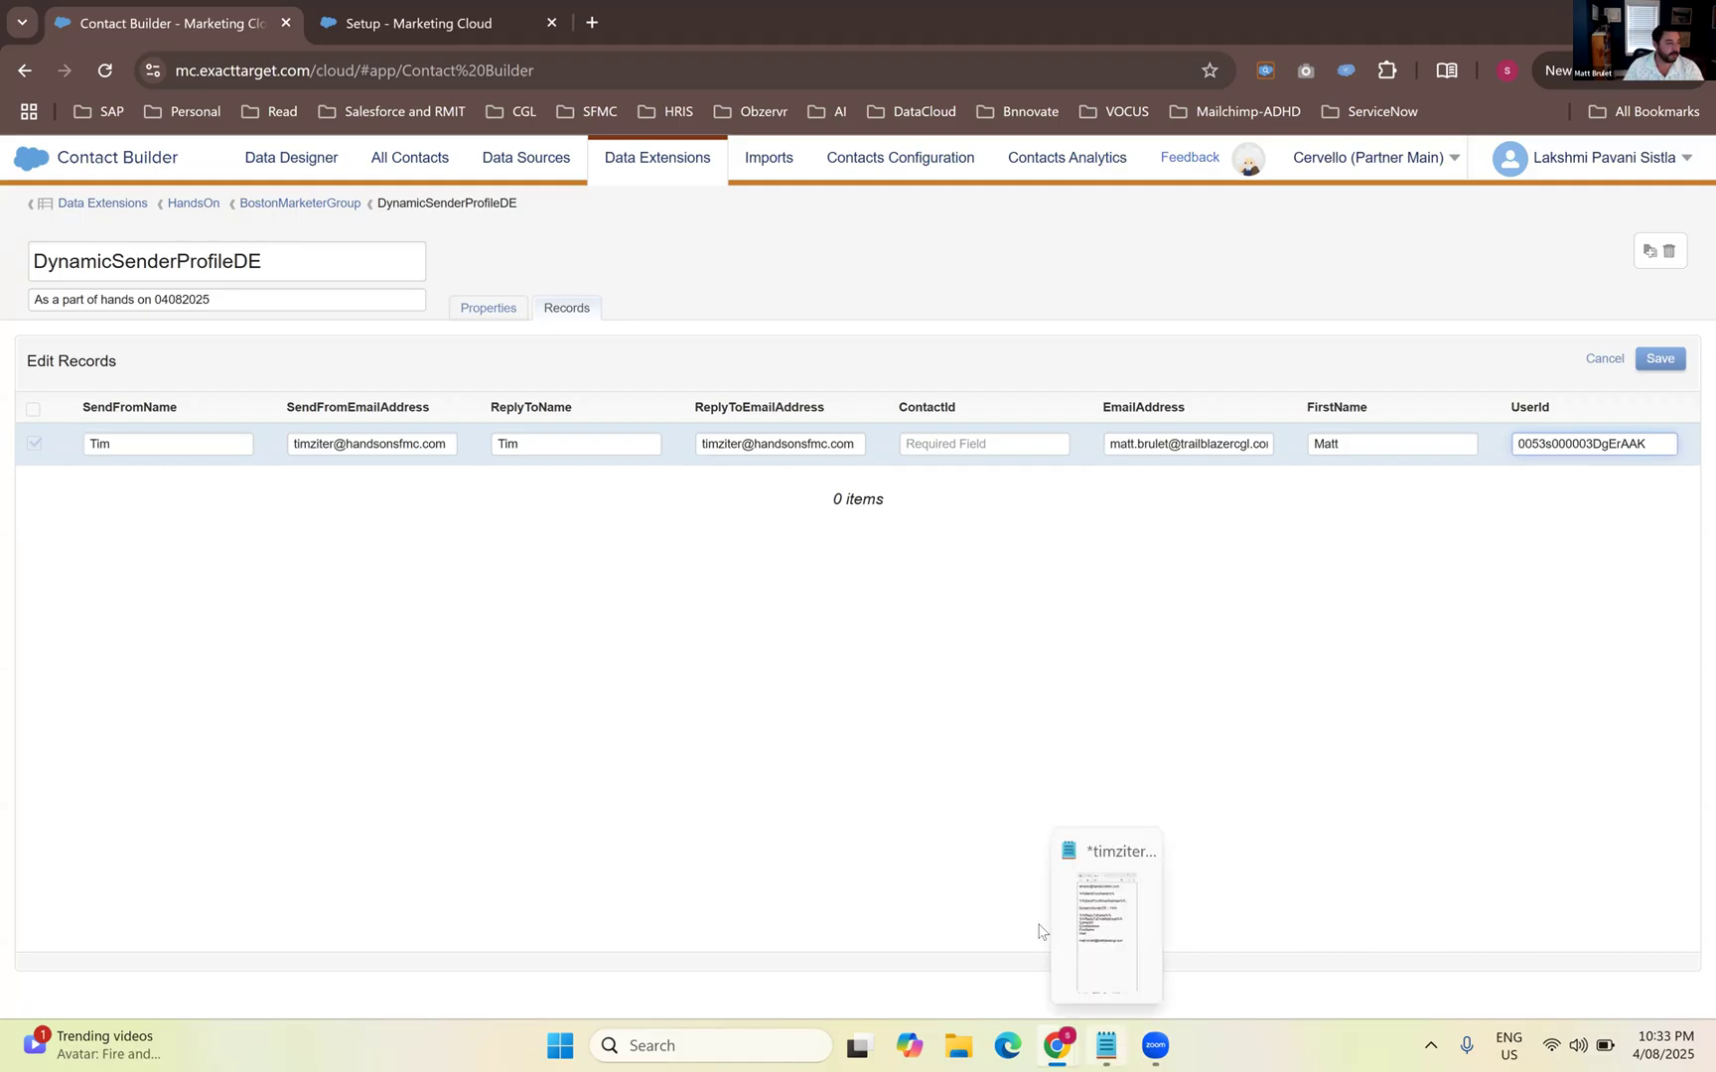
Switch to Notepad and note the sender's CRM User ID on a new line below the sender's email address
left_click(960, 443)
left_click(1105, 1048)
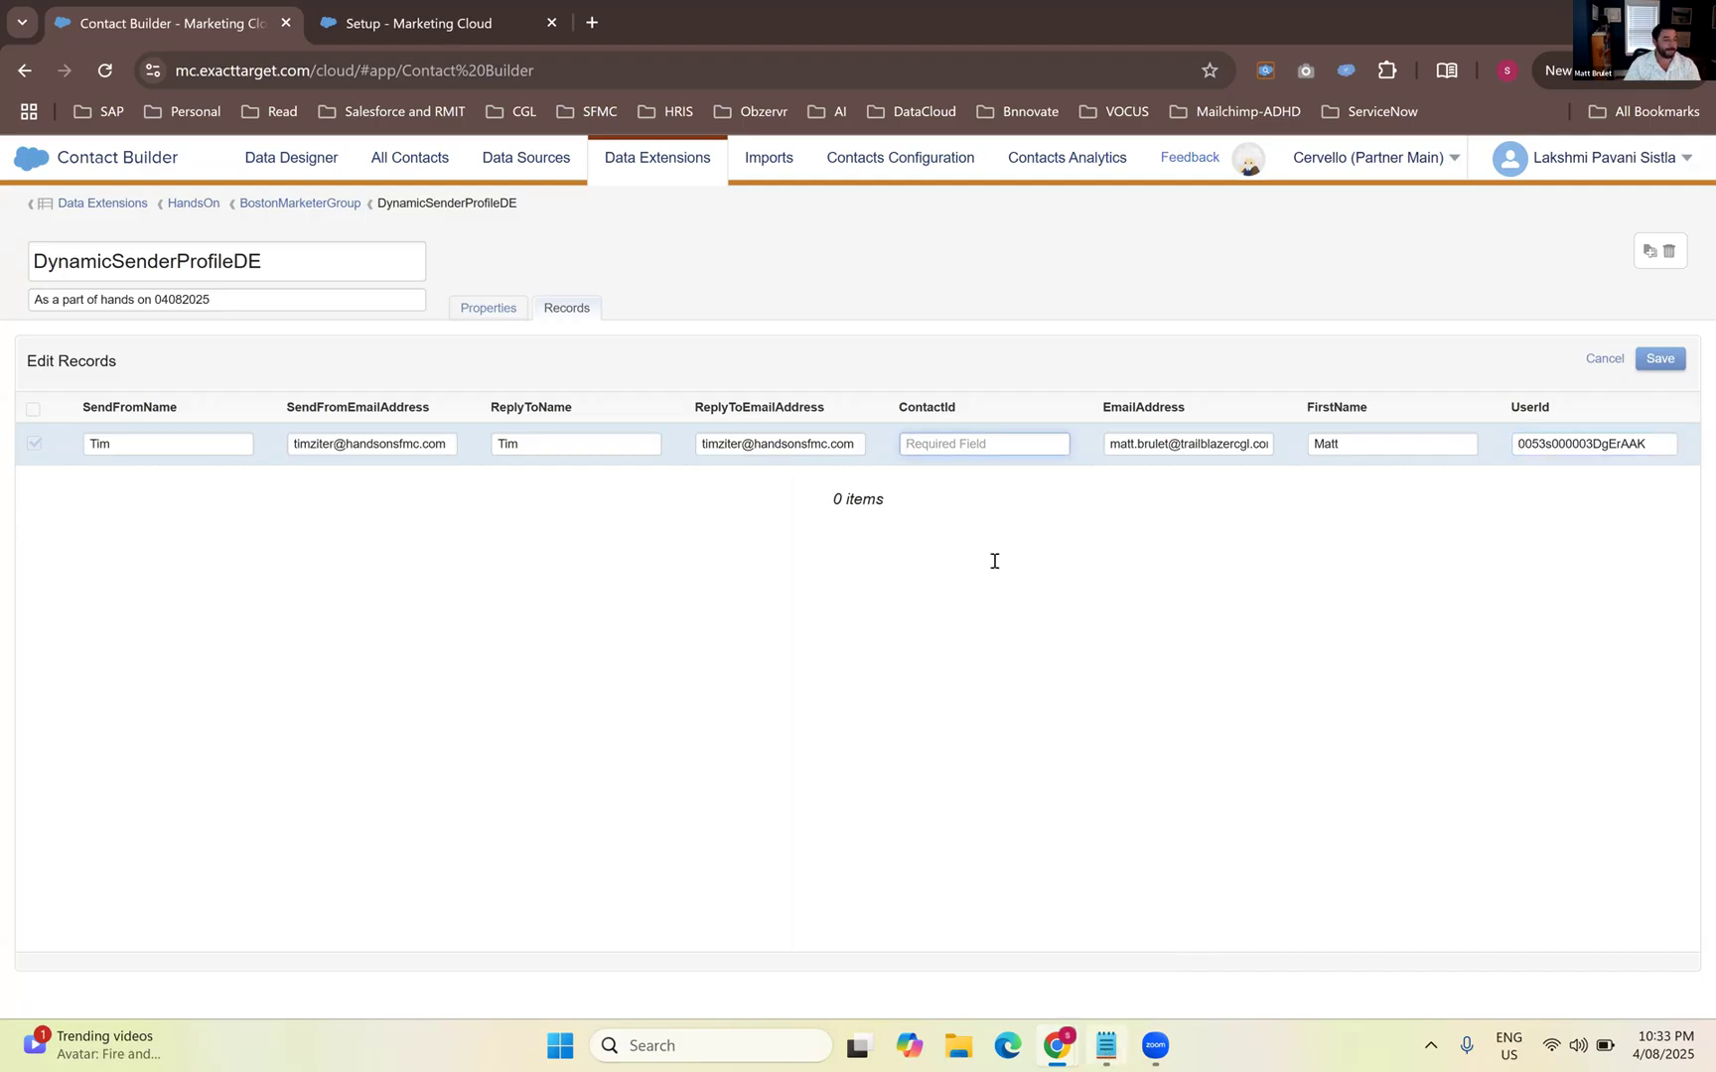
left_click(1308, 118)
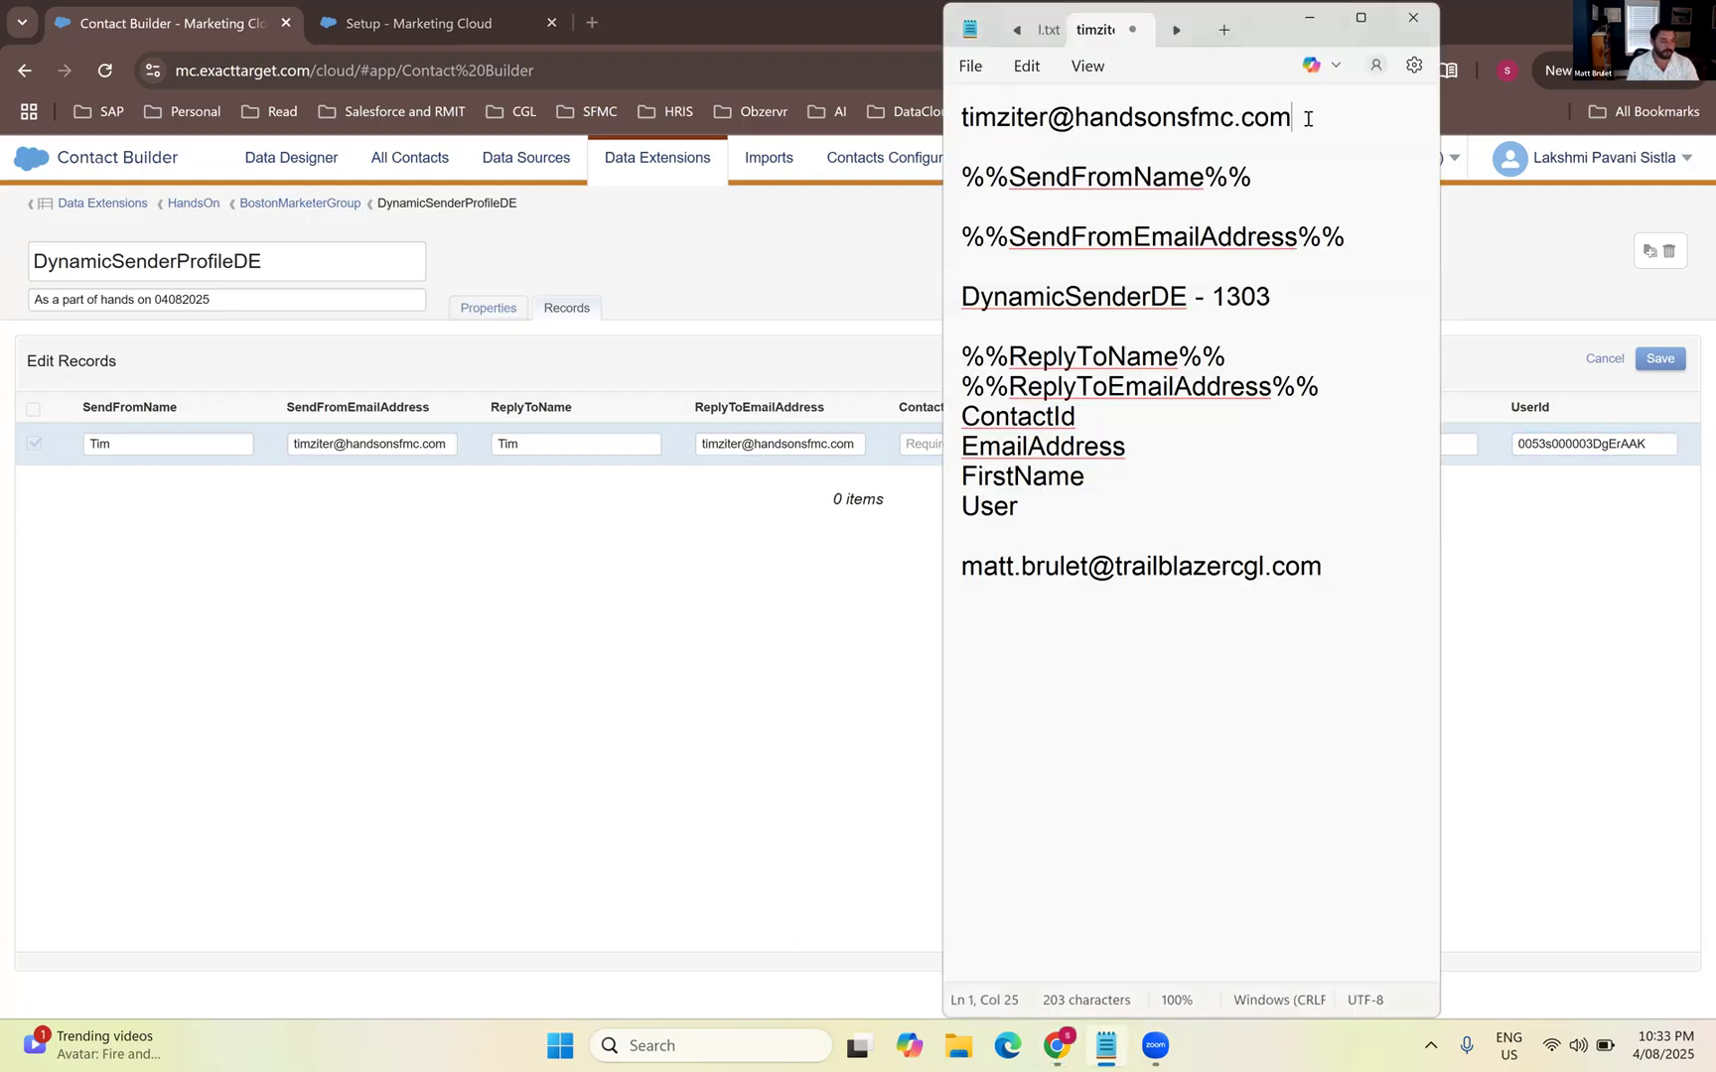
key("Return")
type("Tim's crm ")
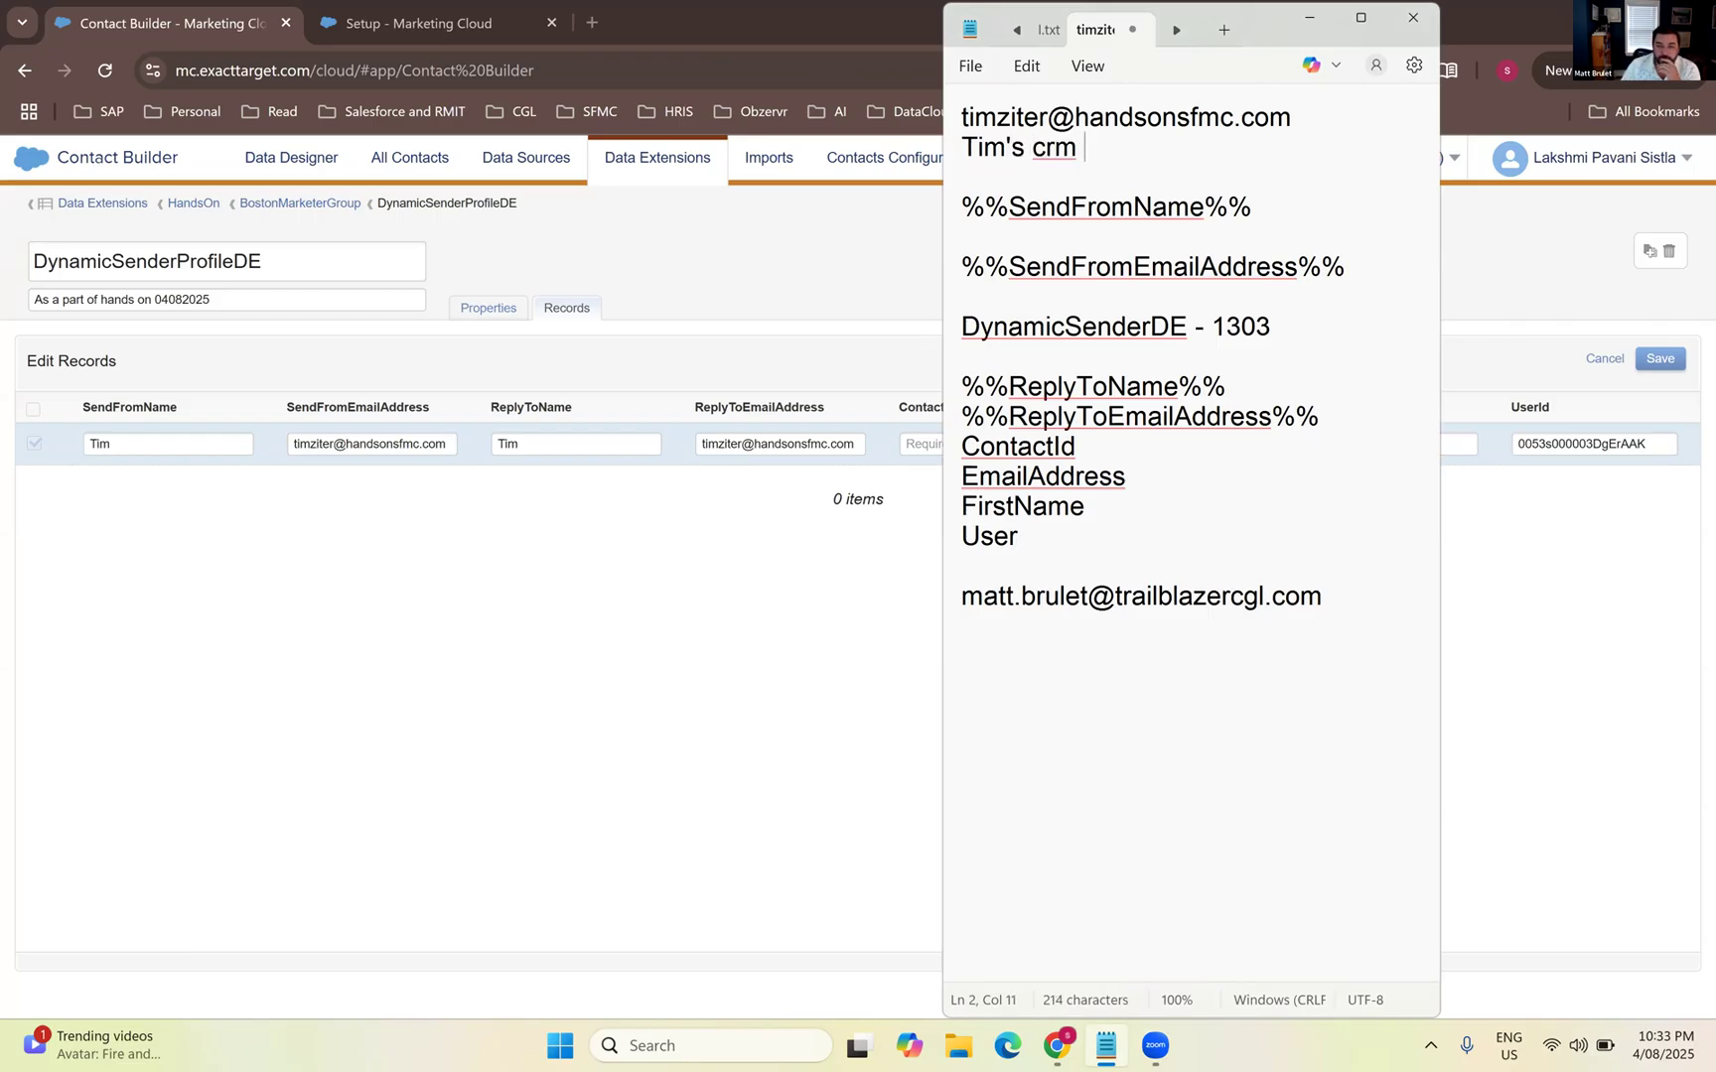
type("User ID : 0053s000003DgErAAK")
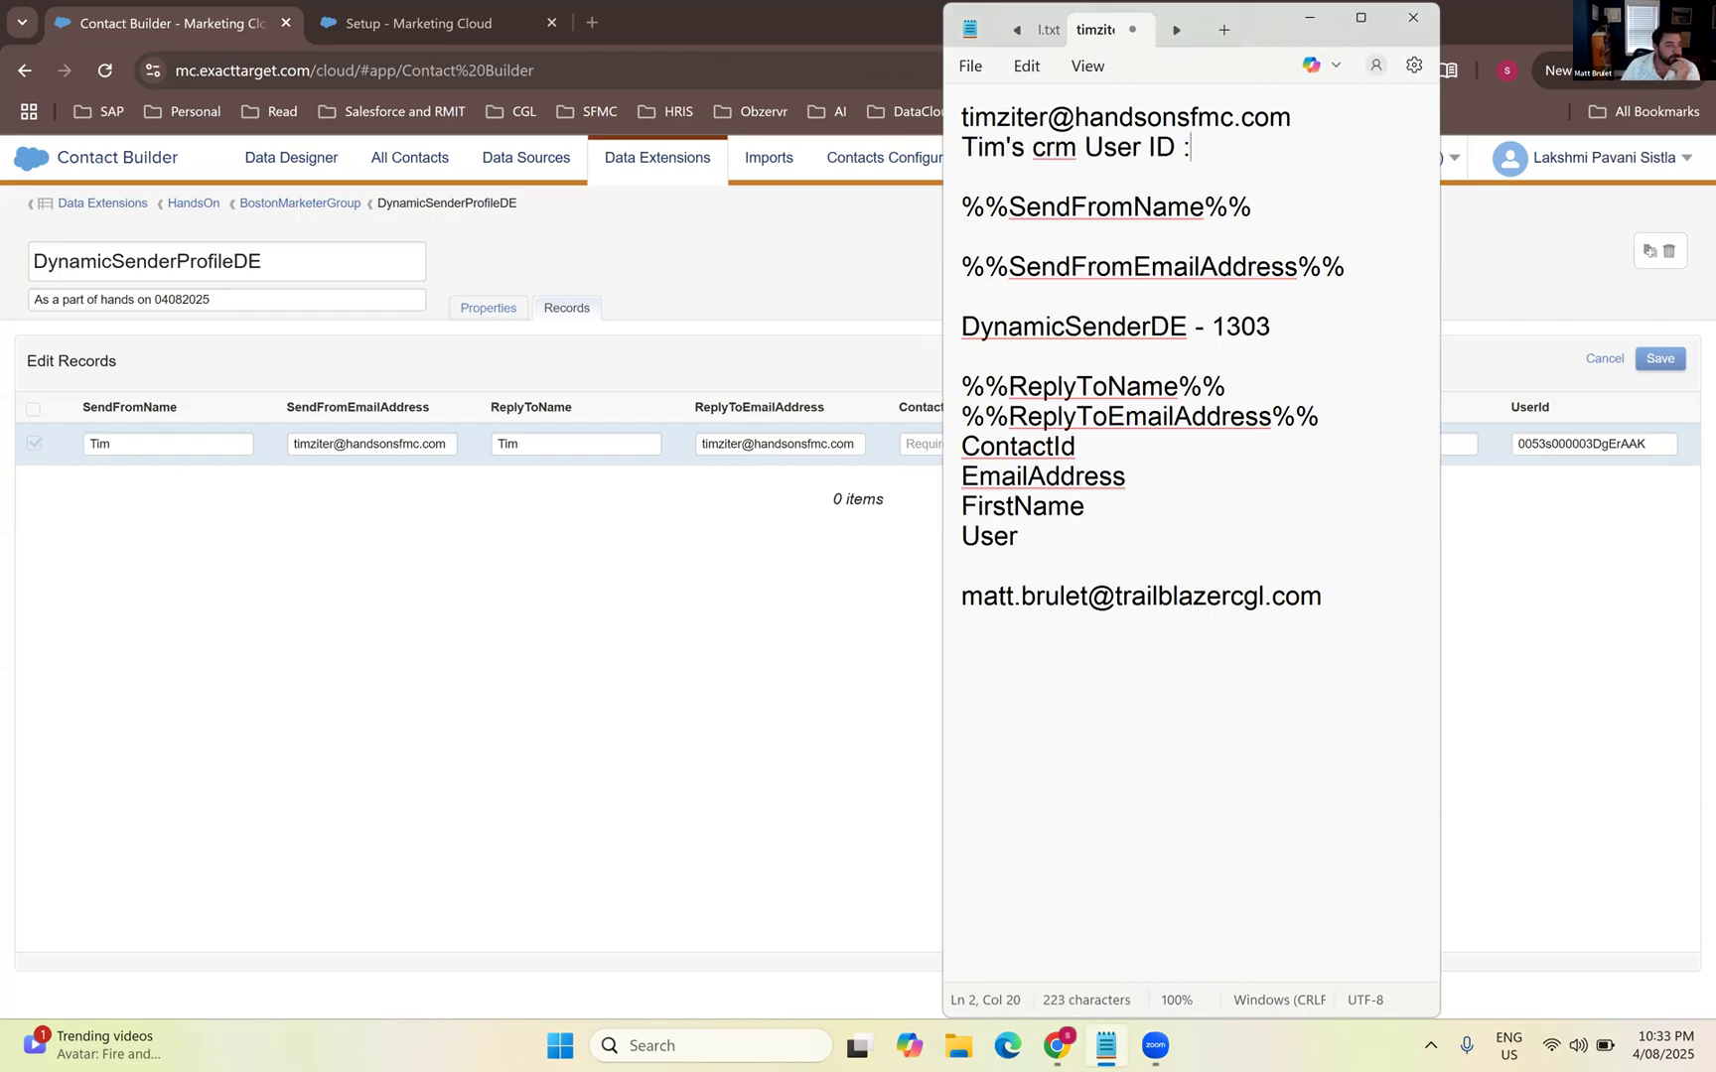
type("0053s000003DgErAAK")
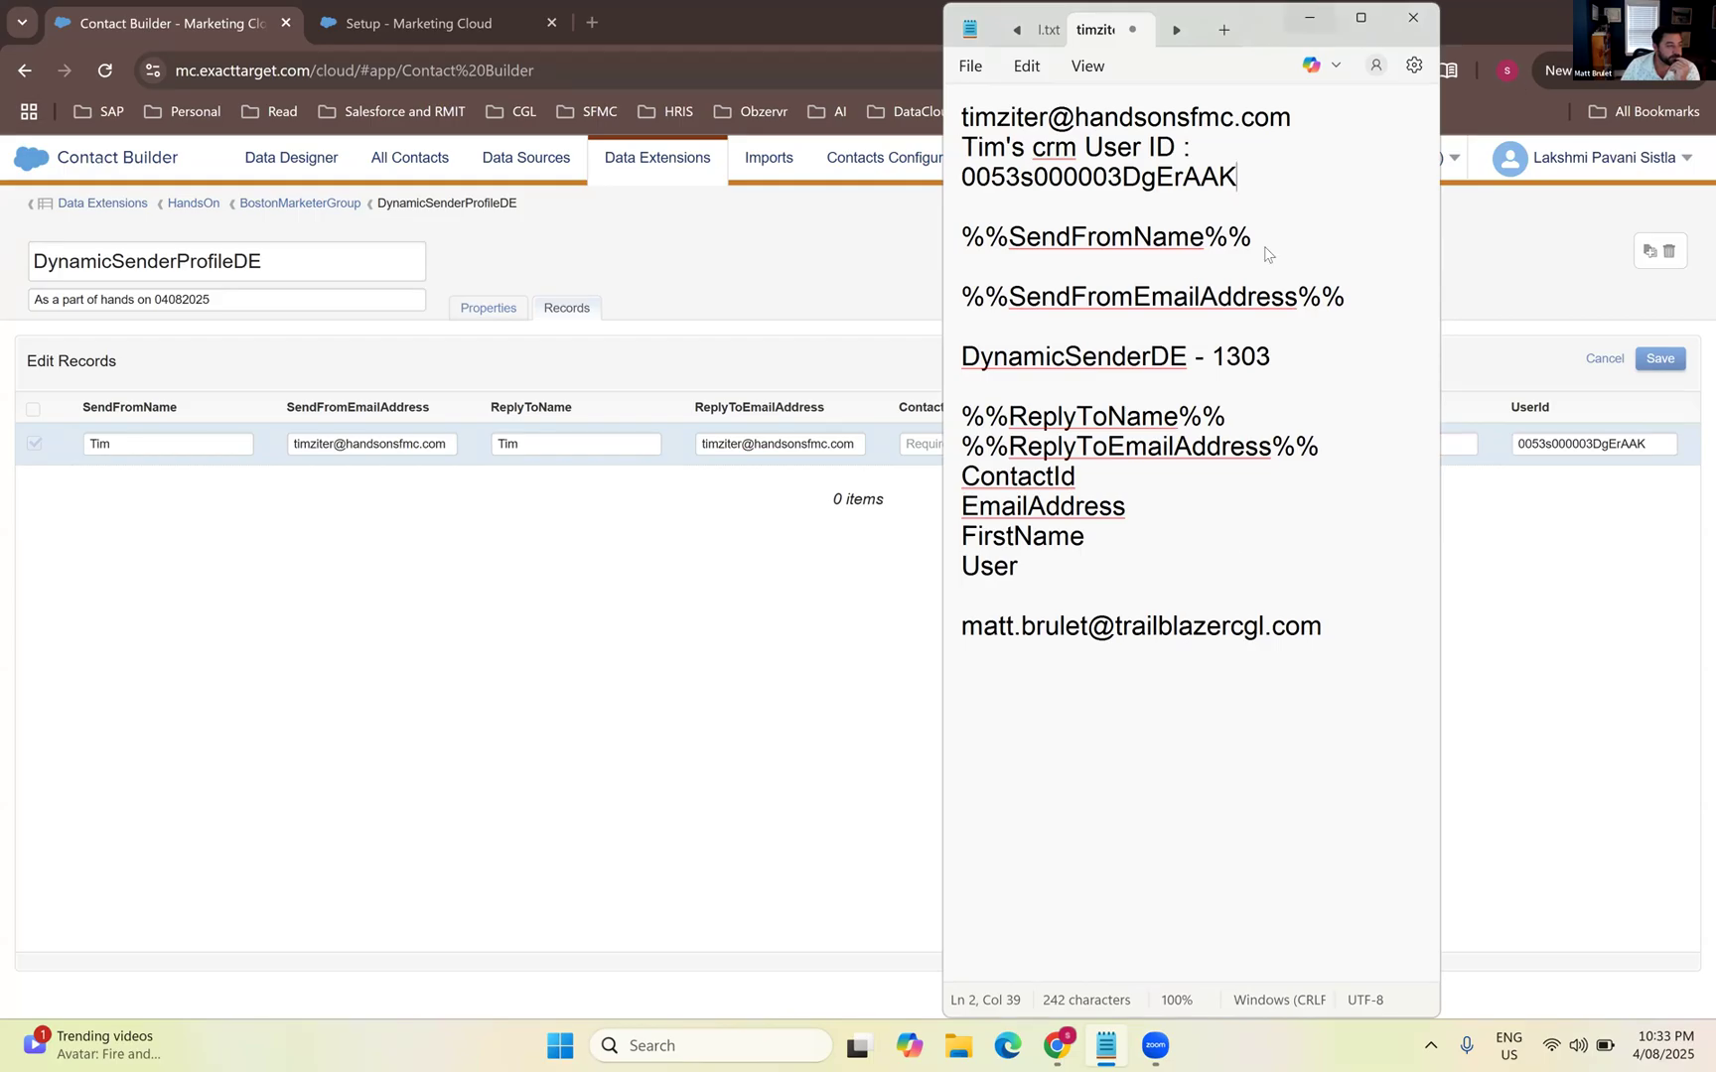
Get the contact's ID from the Zoom meeting and enter it in the record's required ContactId field
key("alt+Tab")
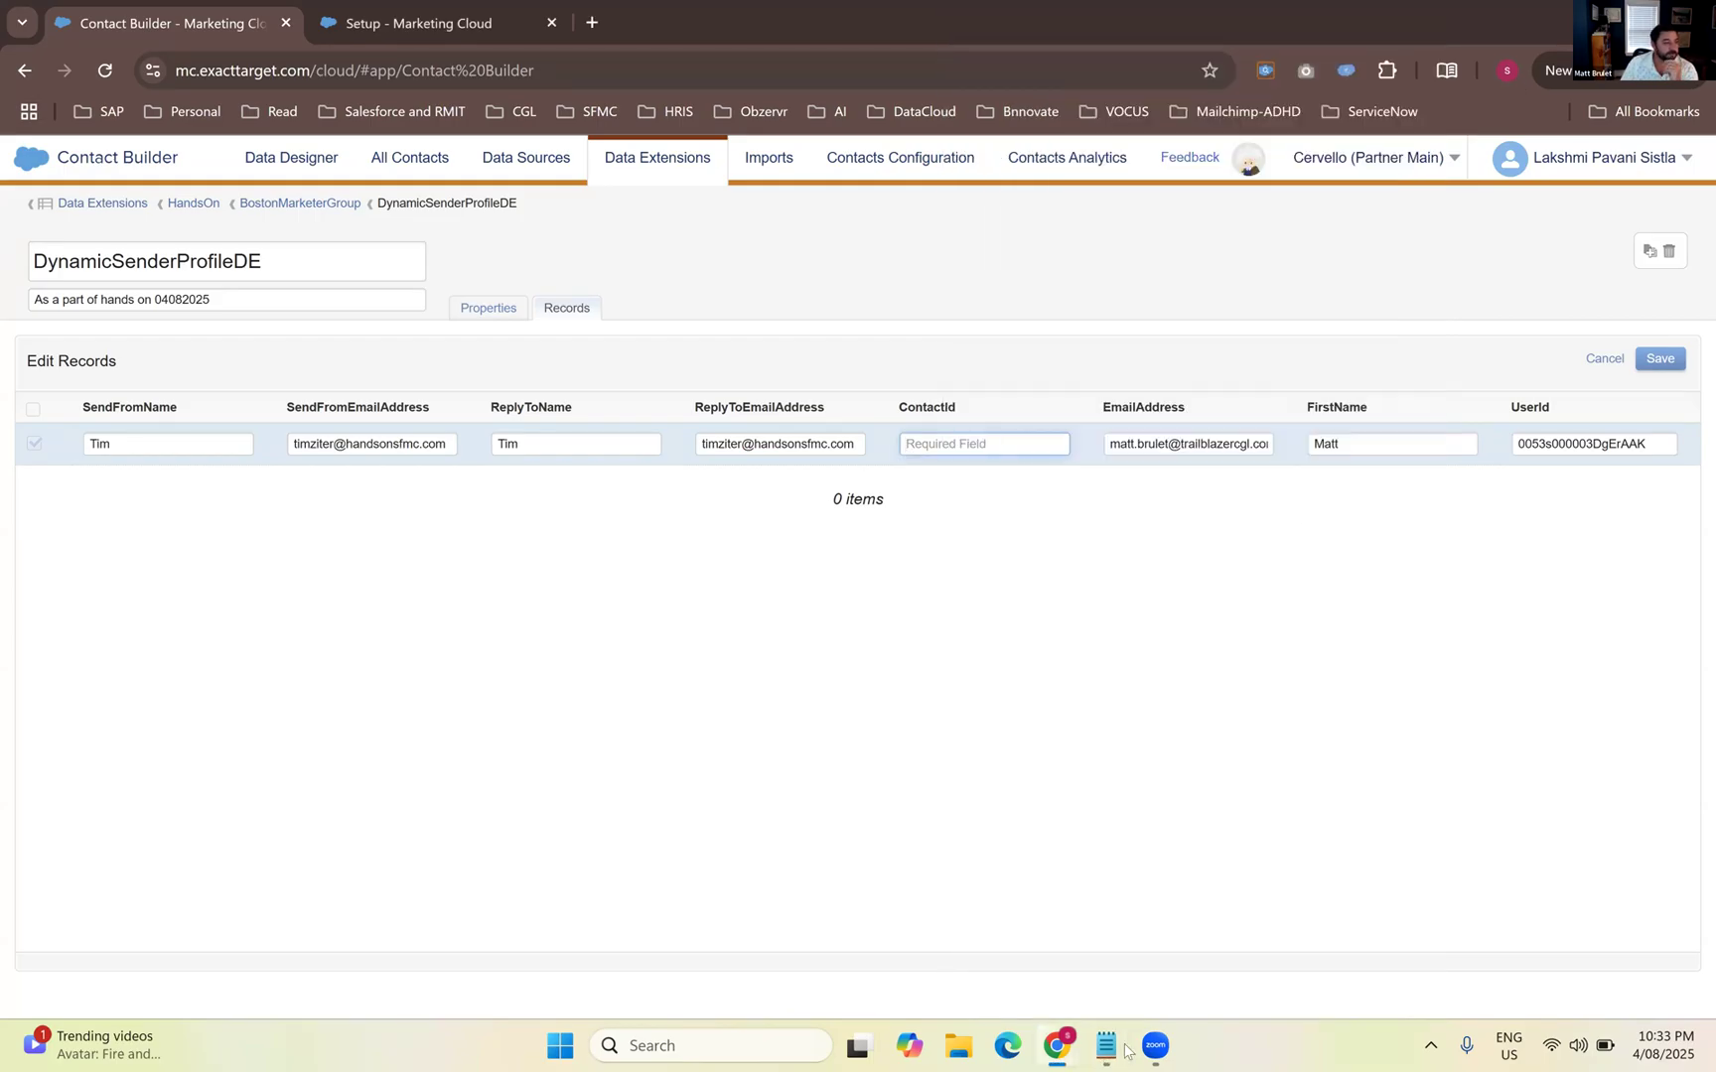
mouse_move(1149, 1049)
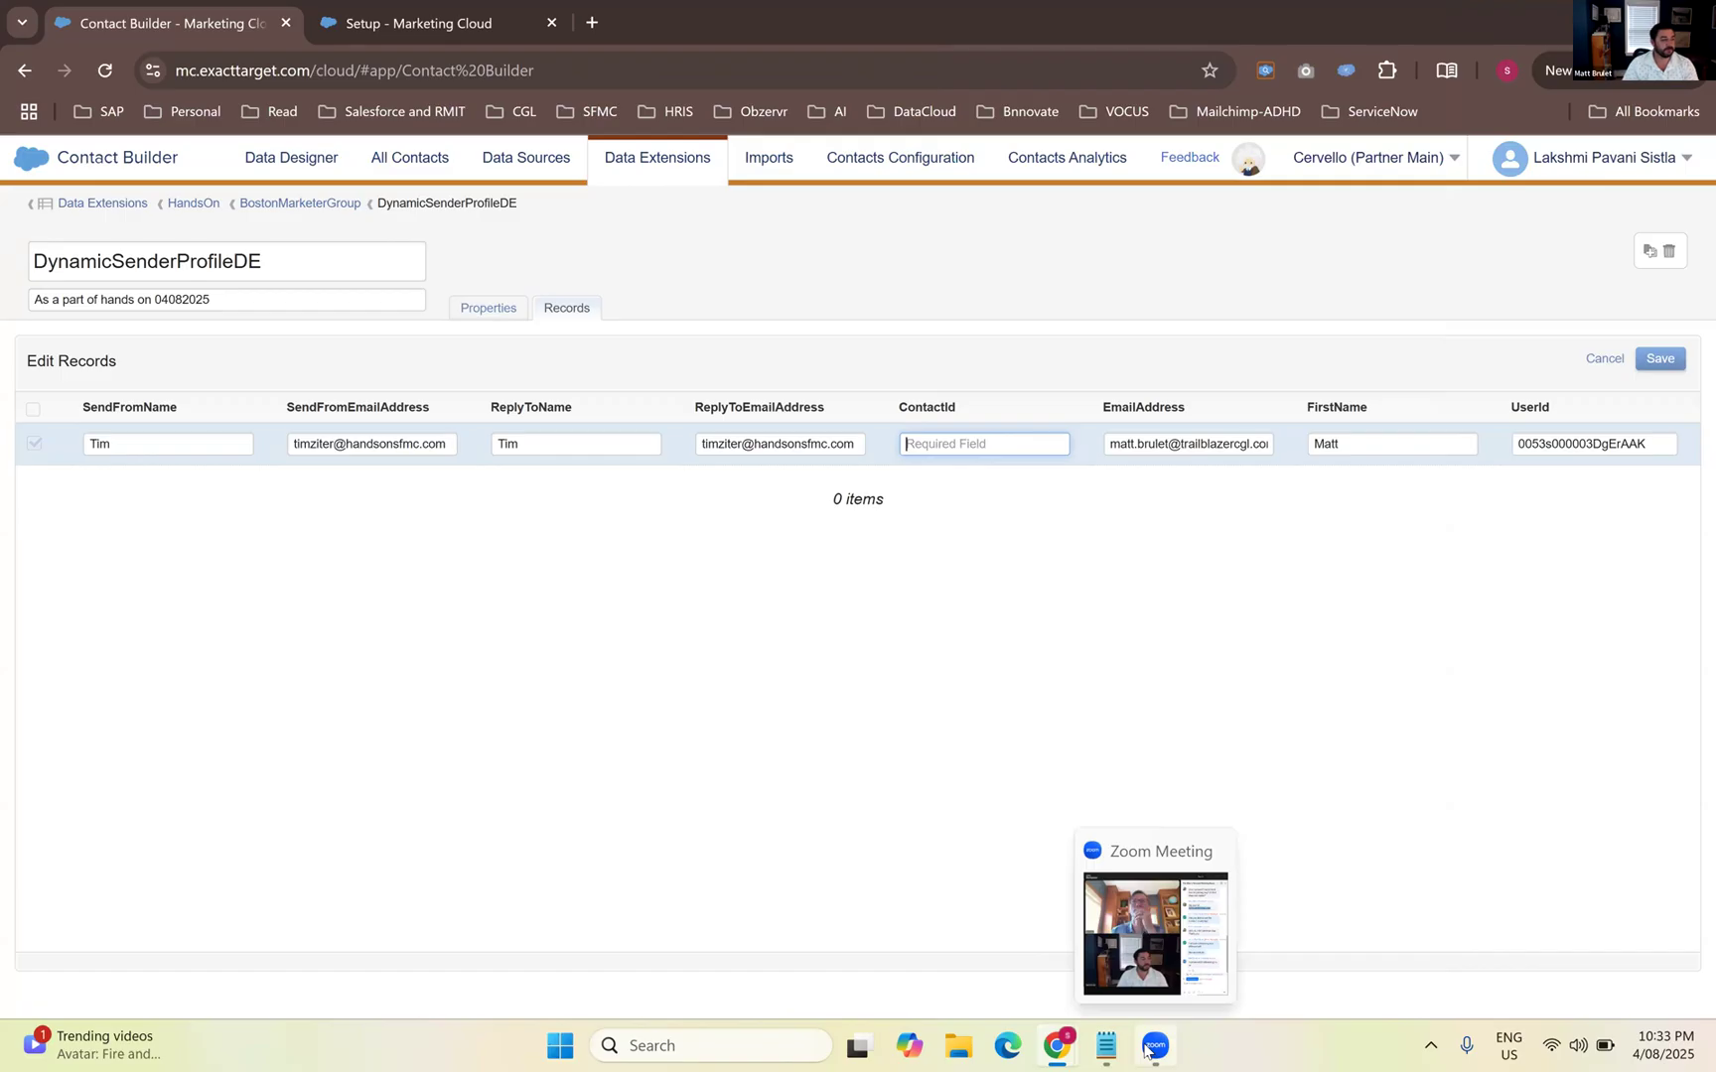
left_click(1148, 1048)
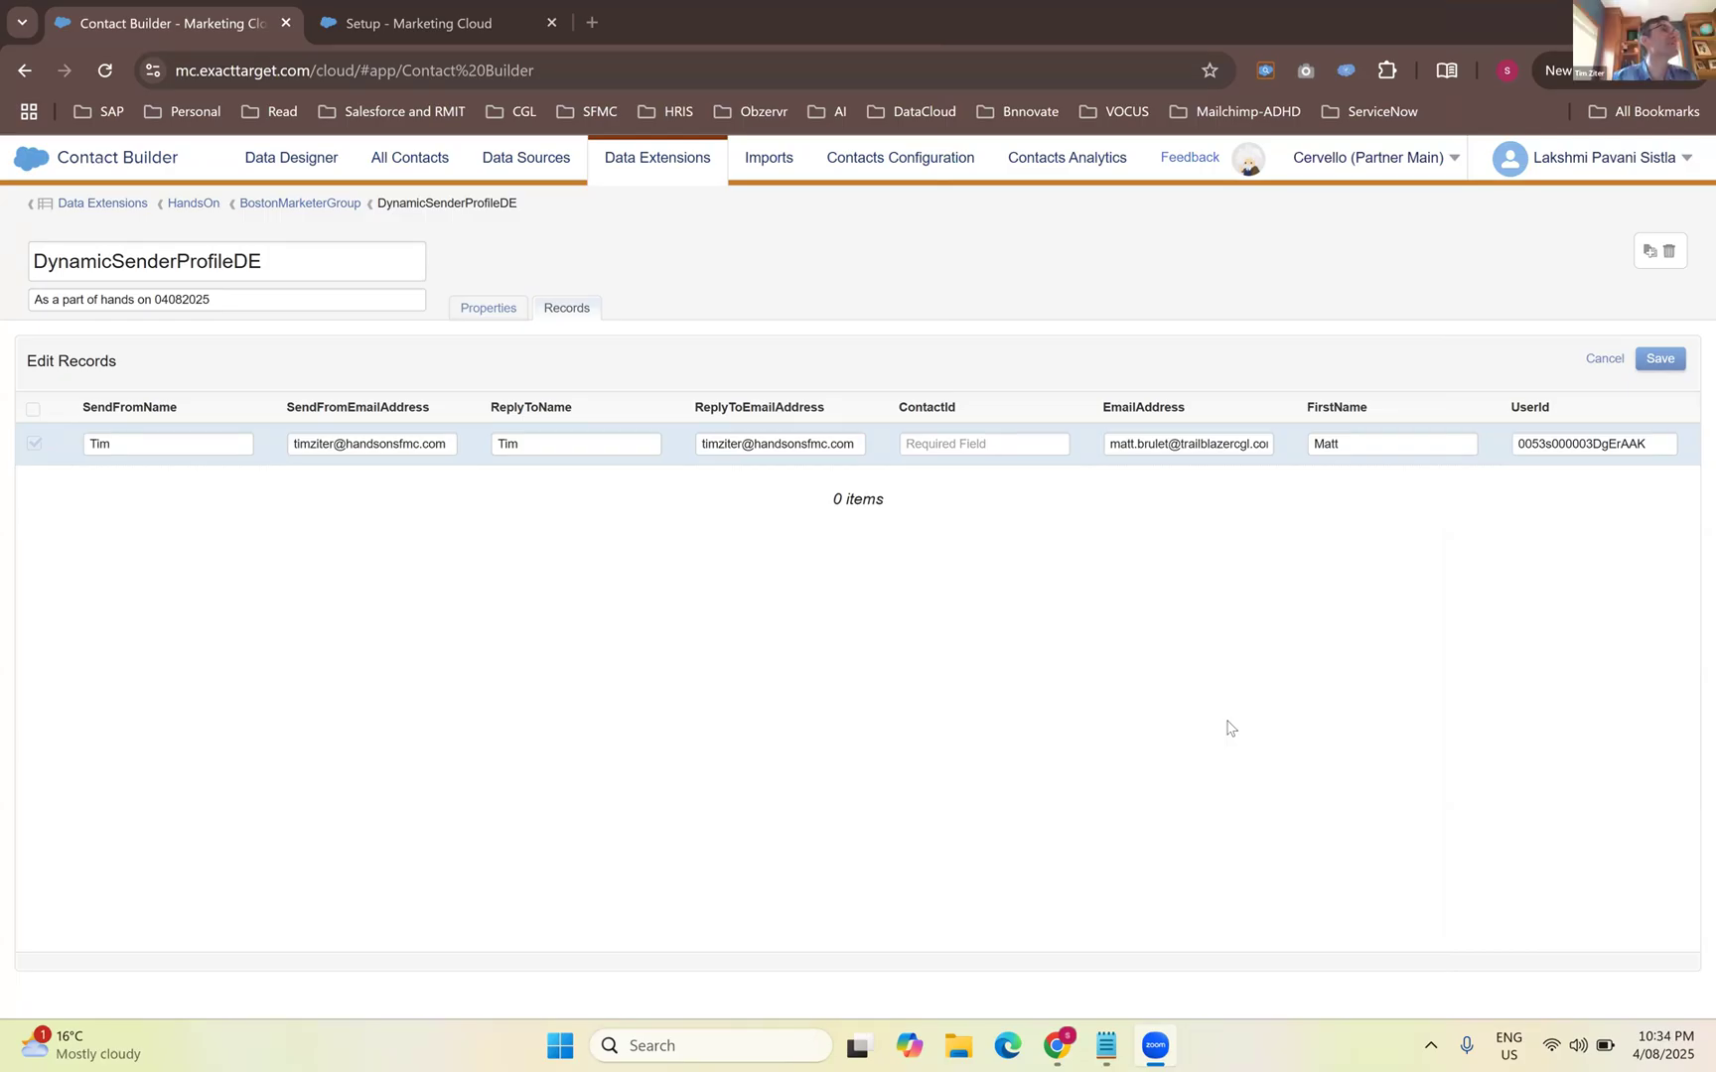
left_click(940, 445)
mouse_move(1162, 1048)
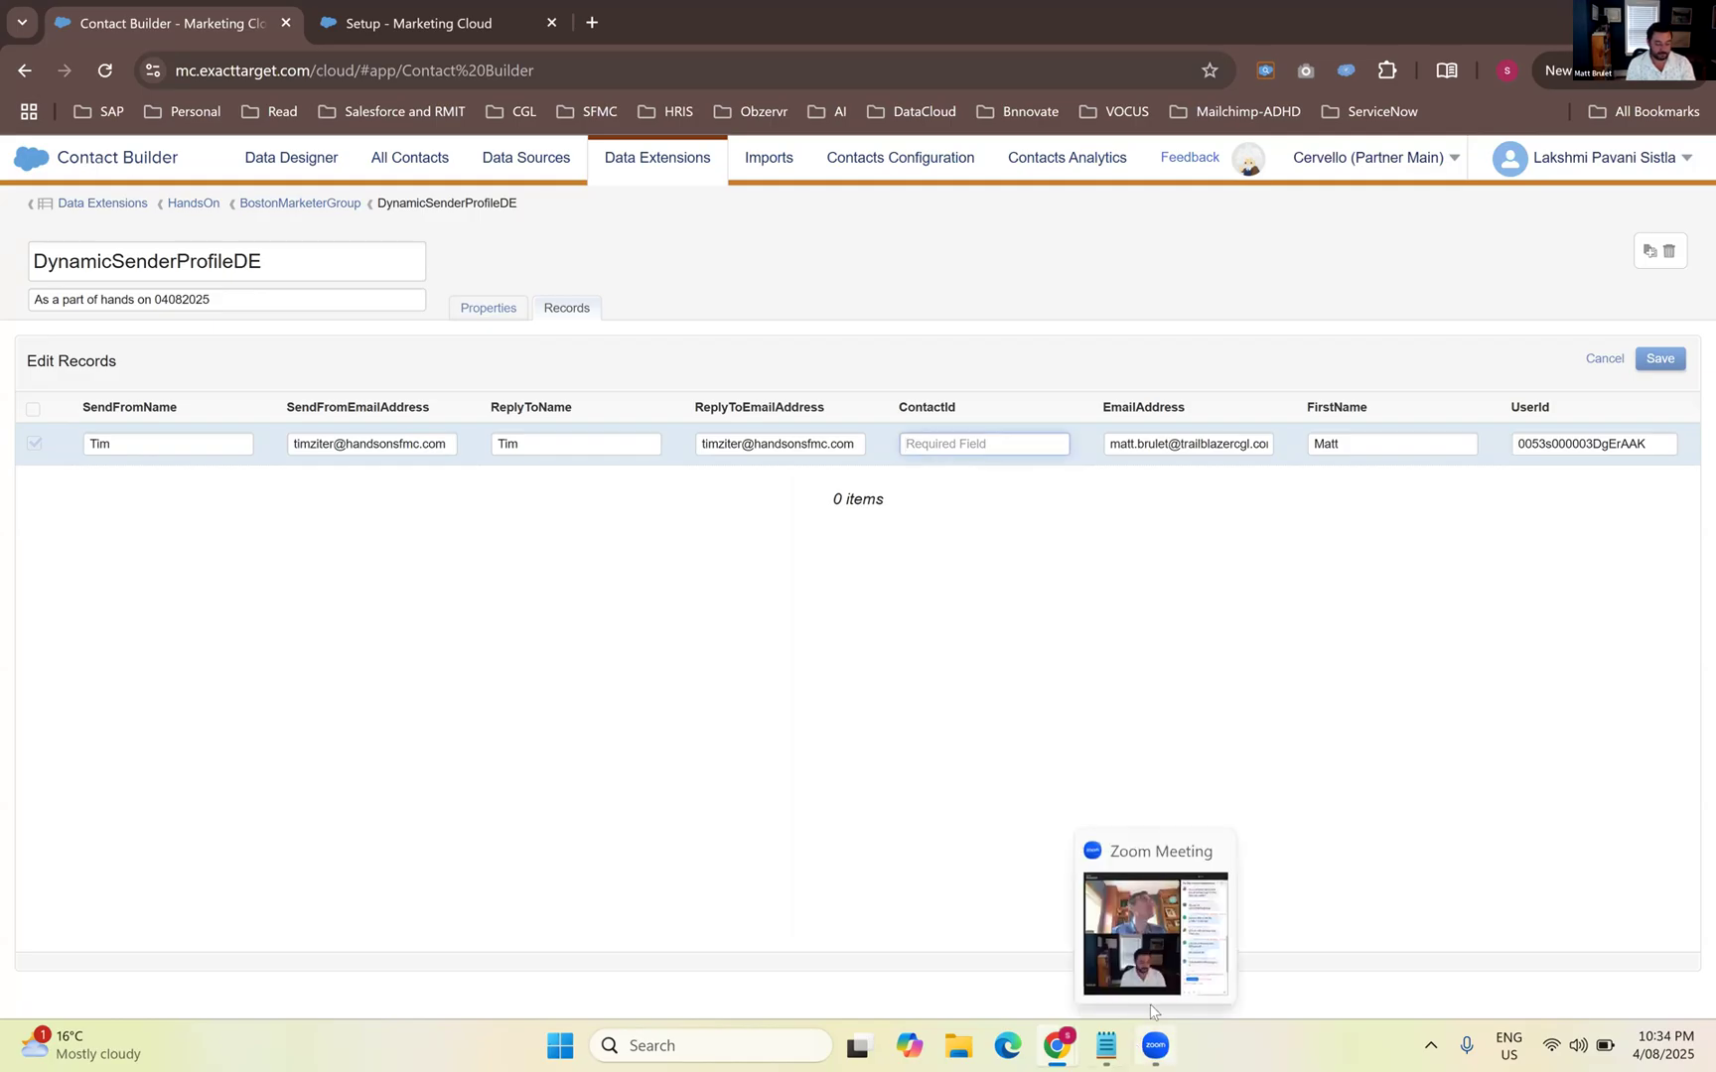
left_click(1137, 949)
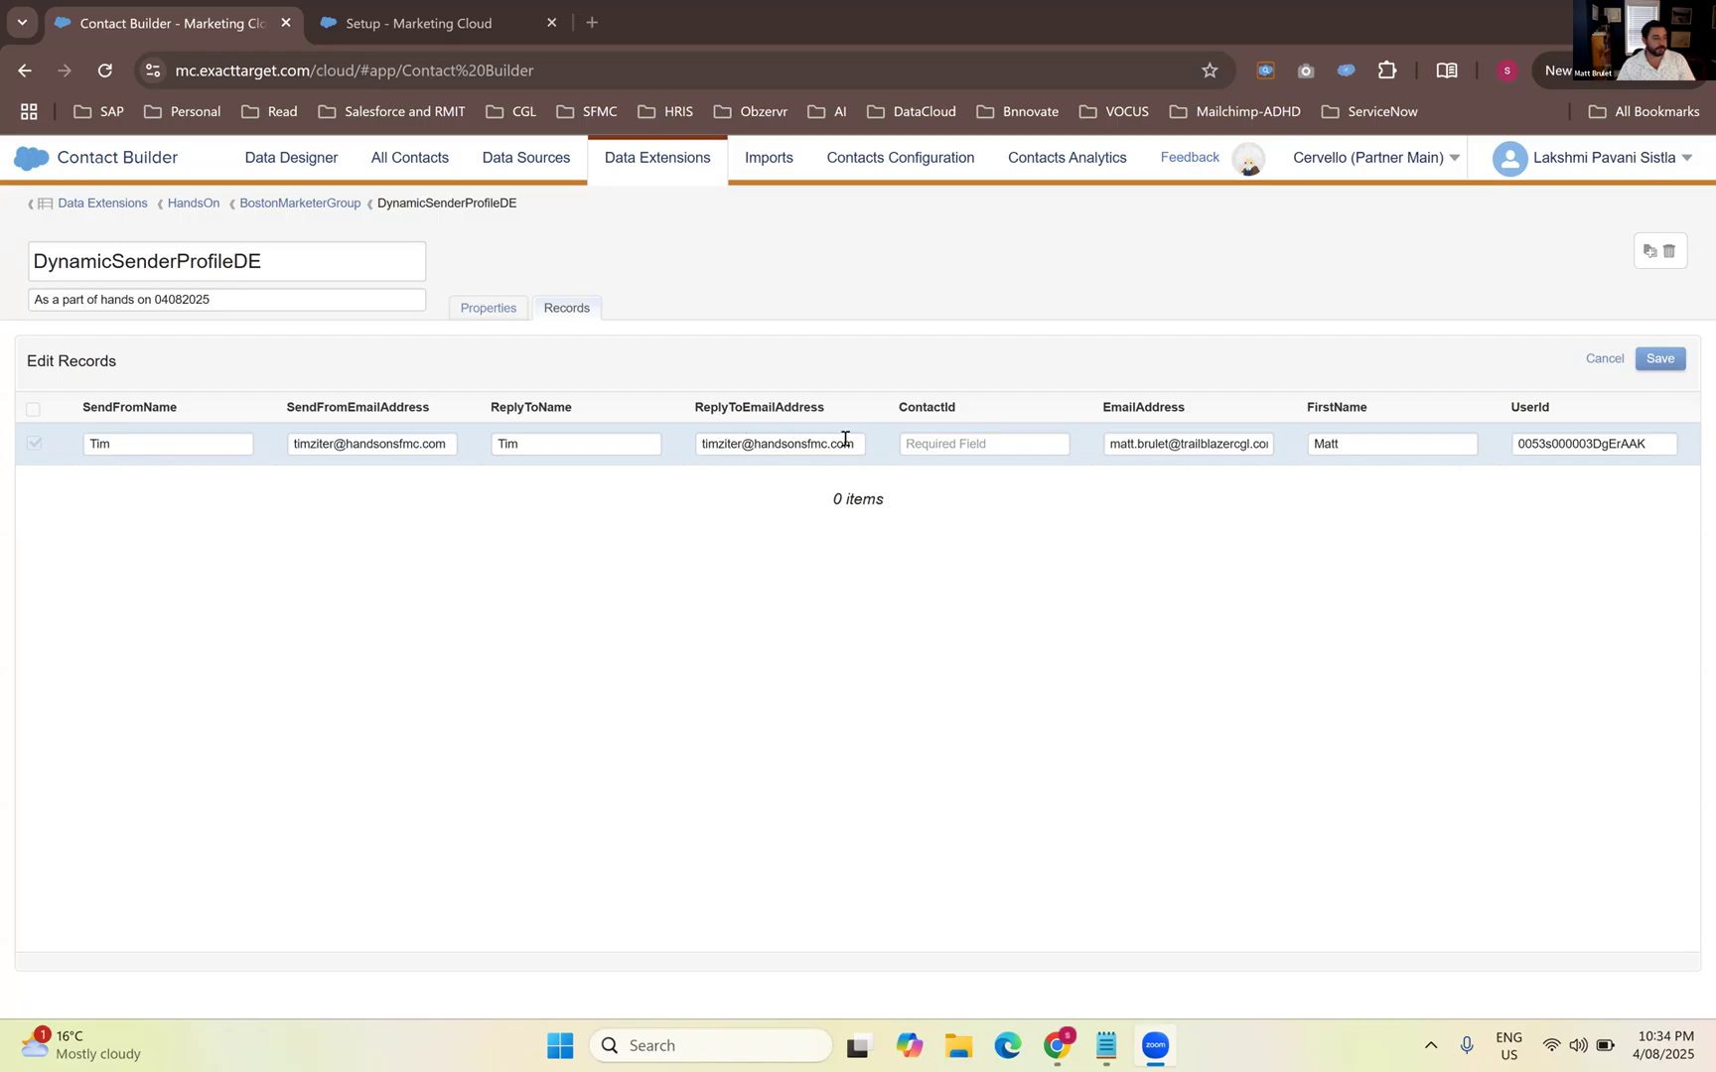
left_click(953, 447)
type("003Kj00002Xnz2KIAR")
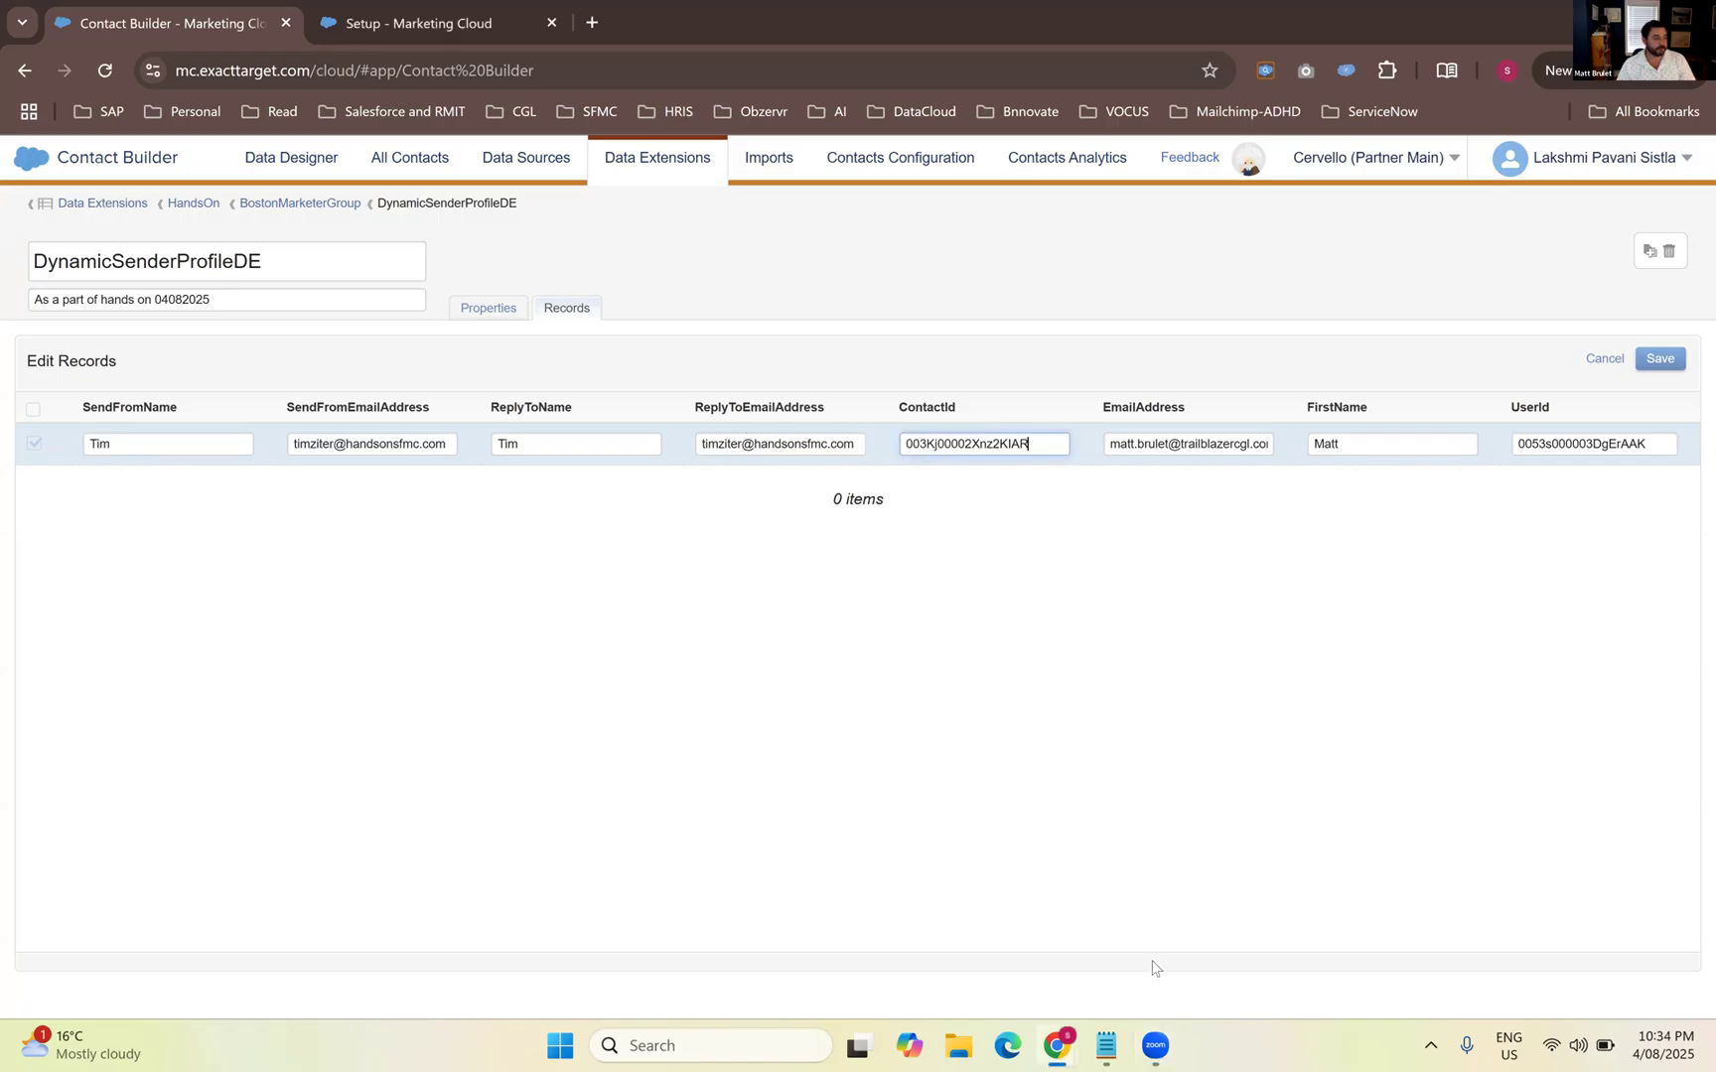
Switch to Notepad and note the contact's ContactID, with a label, on a new line below the contact's email address
key("alt+Tab")
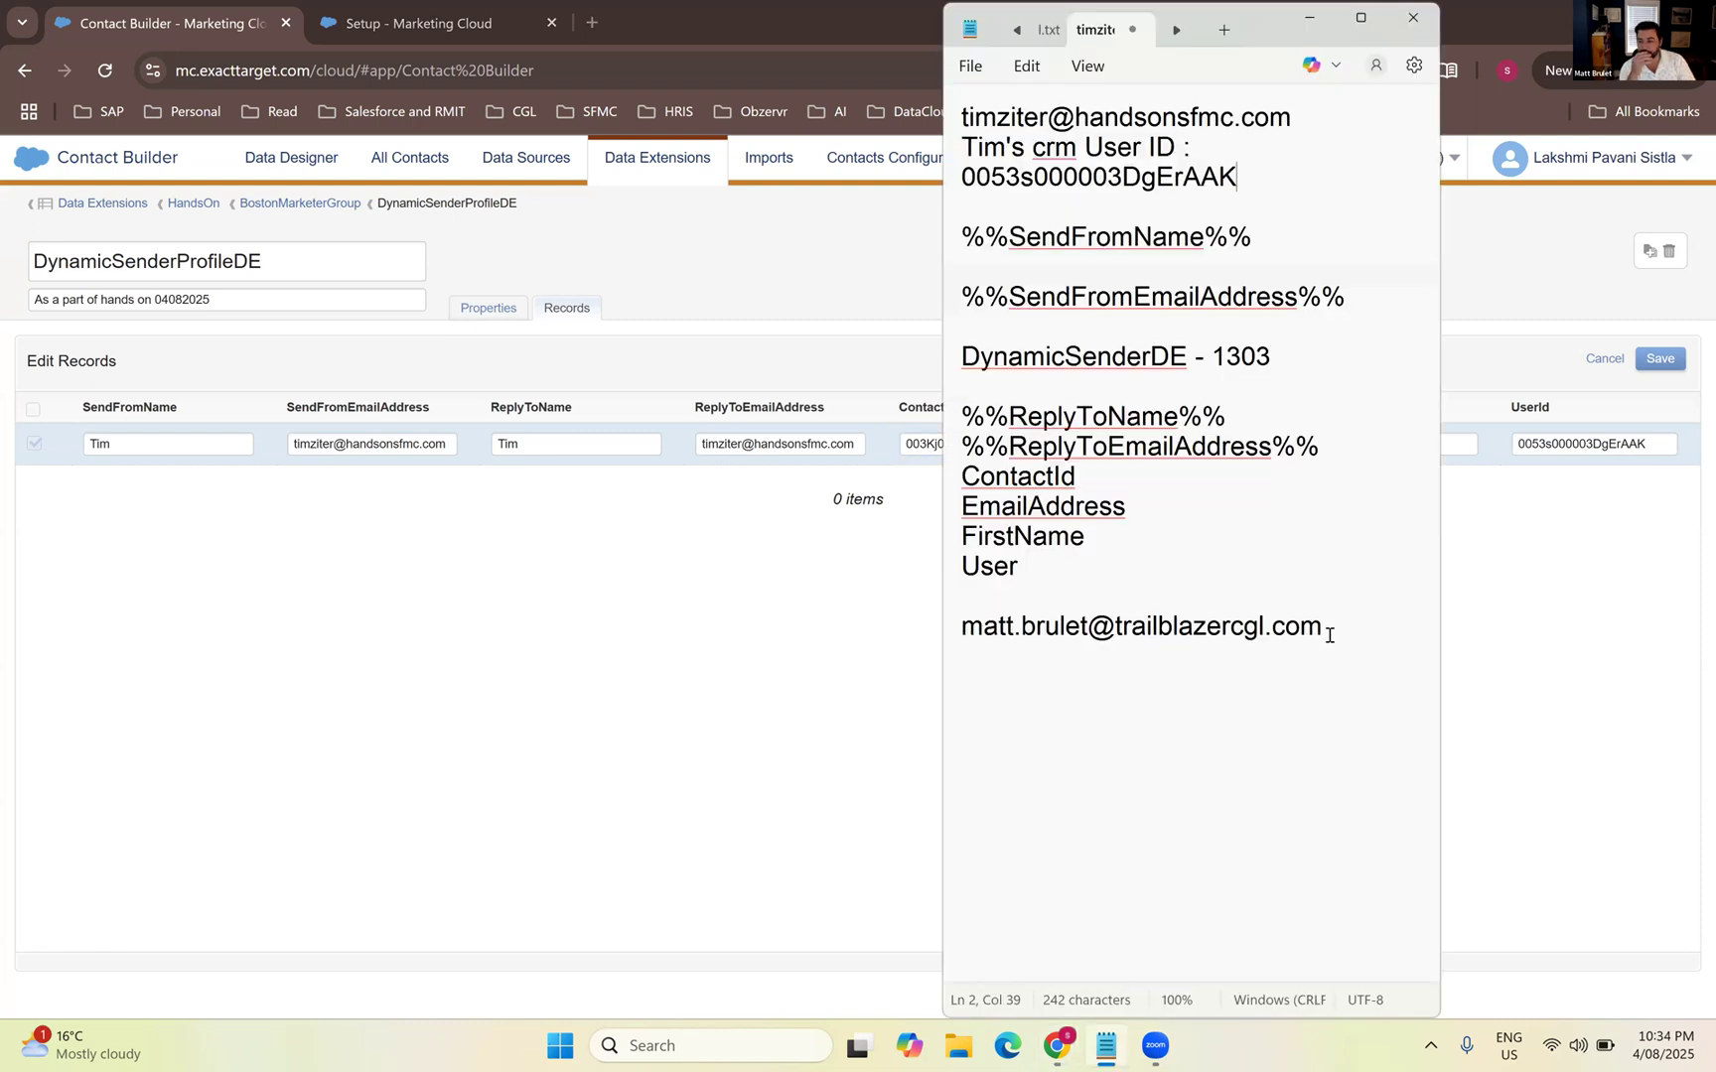
left_click(1323, 626)
key("Return")
type("M")
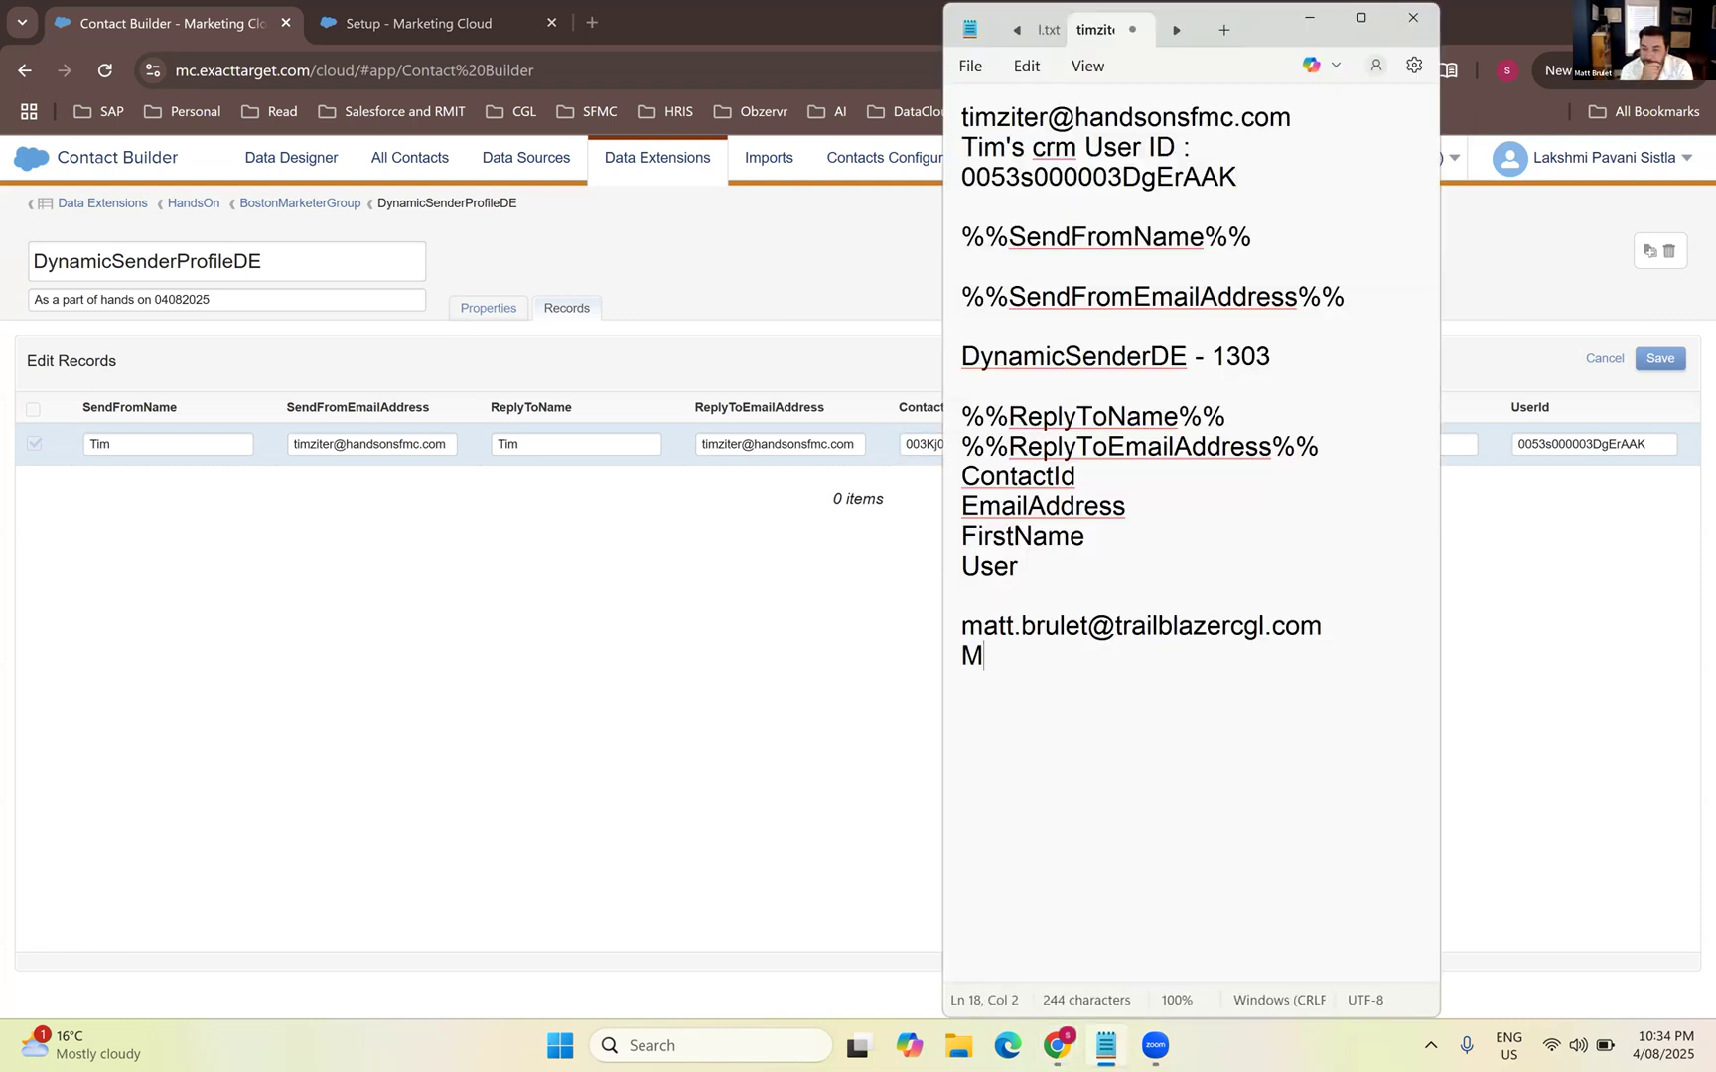
type("att's ")
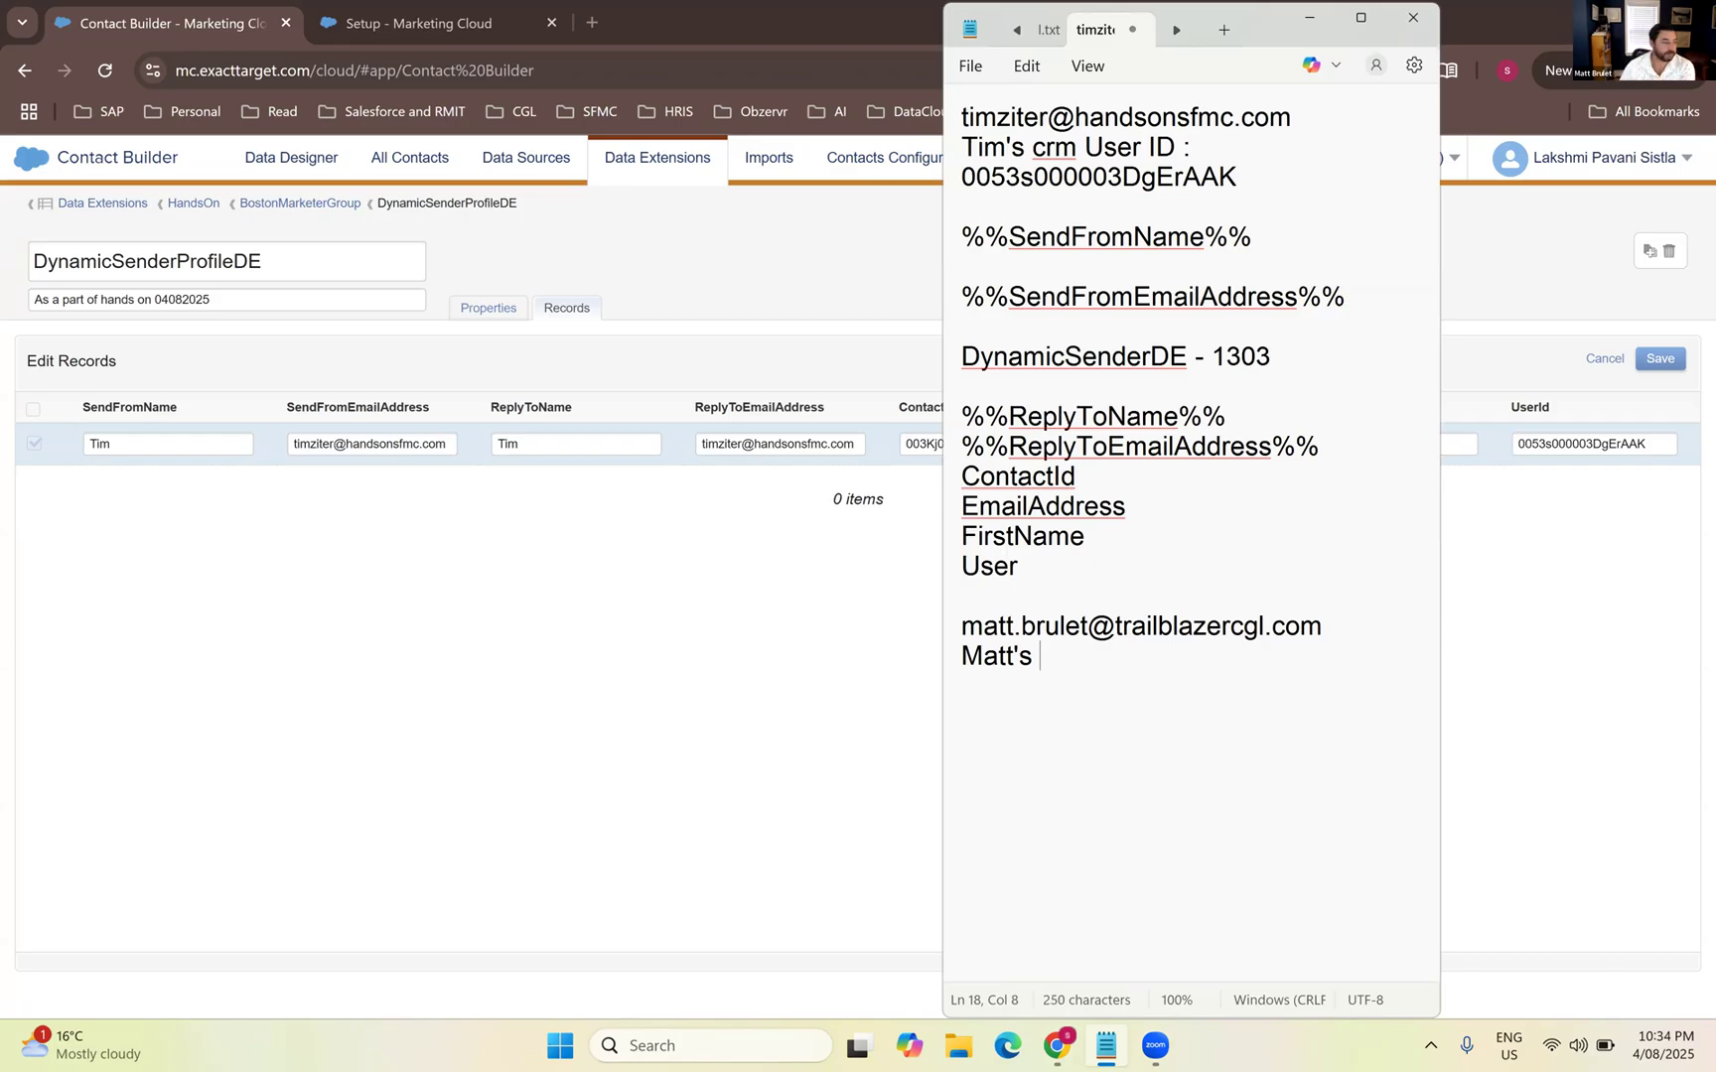
type("ContactID:")
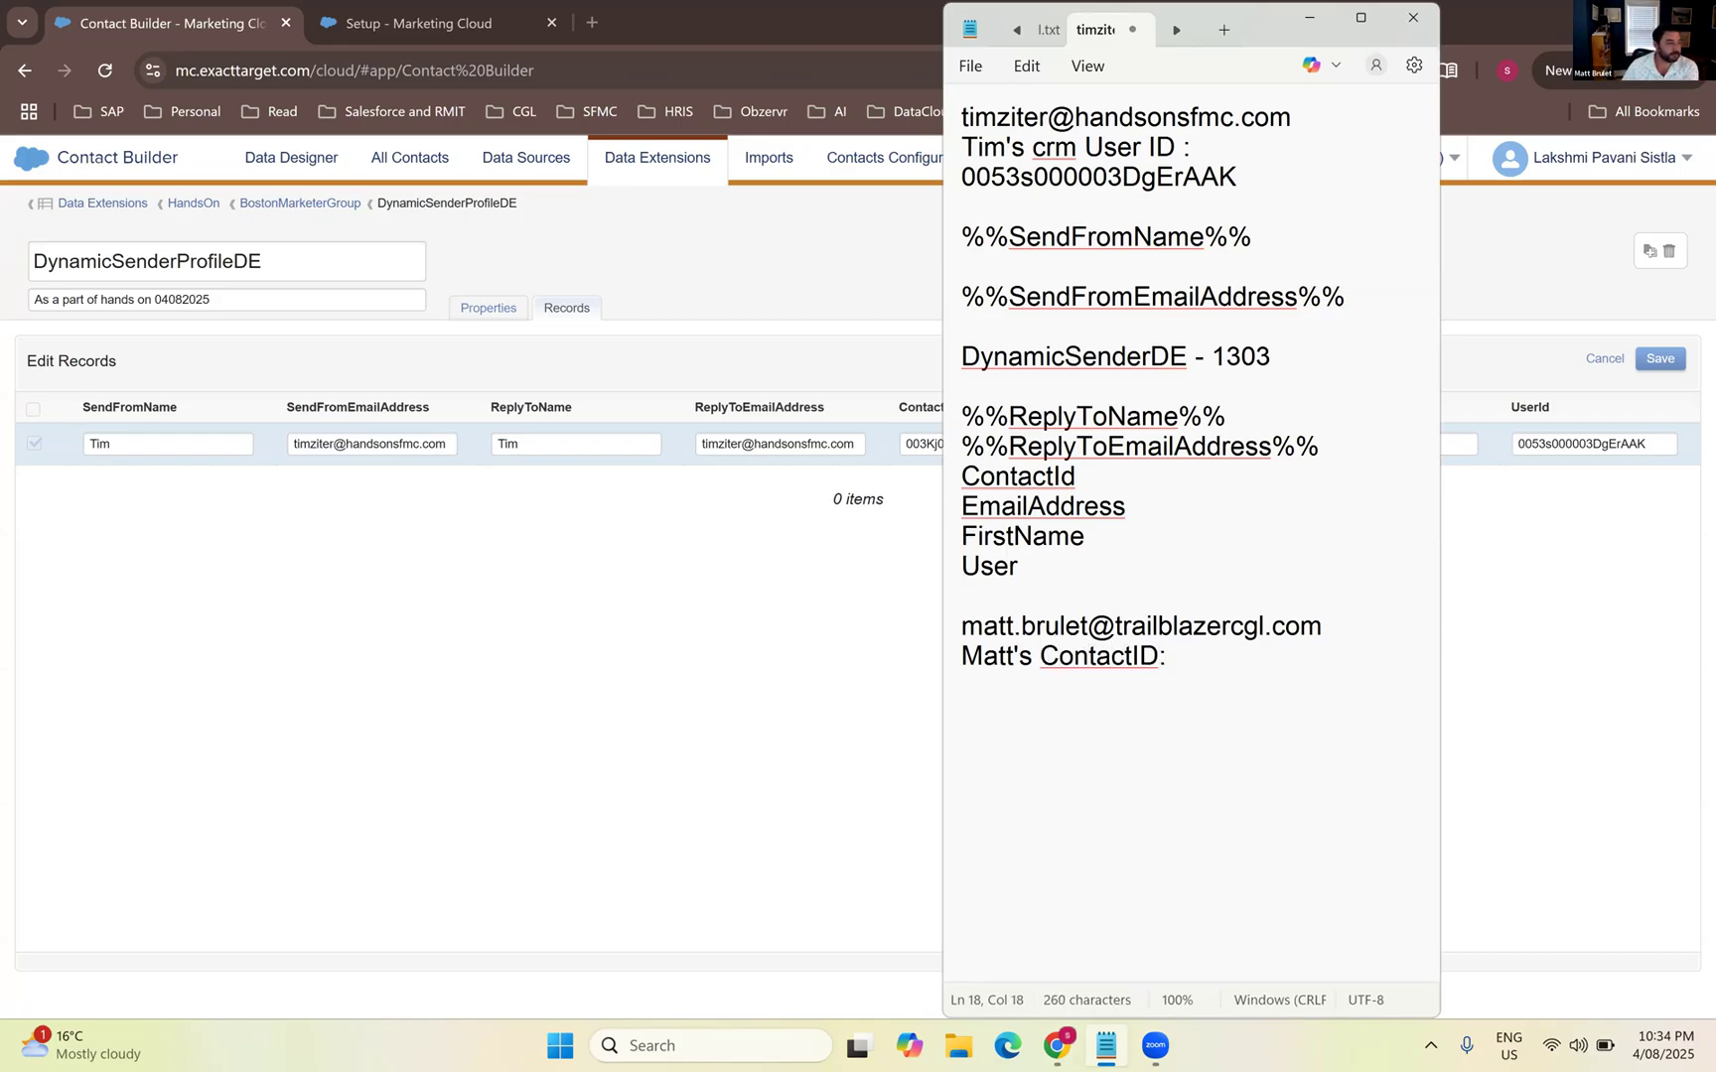
type("003Kj00002Xnz2KIAR")
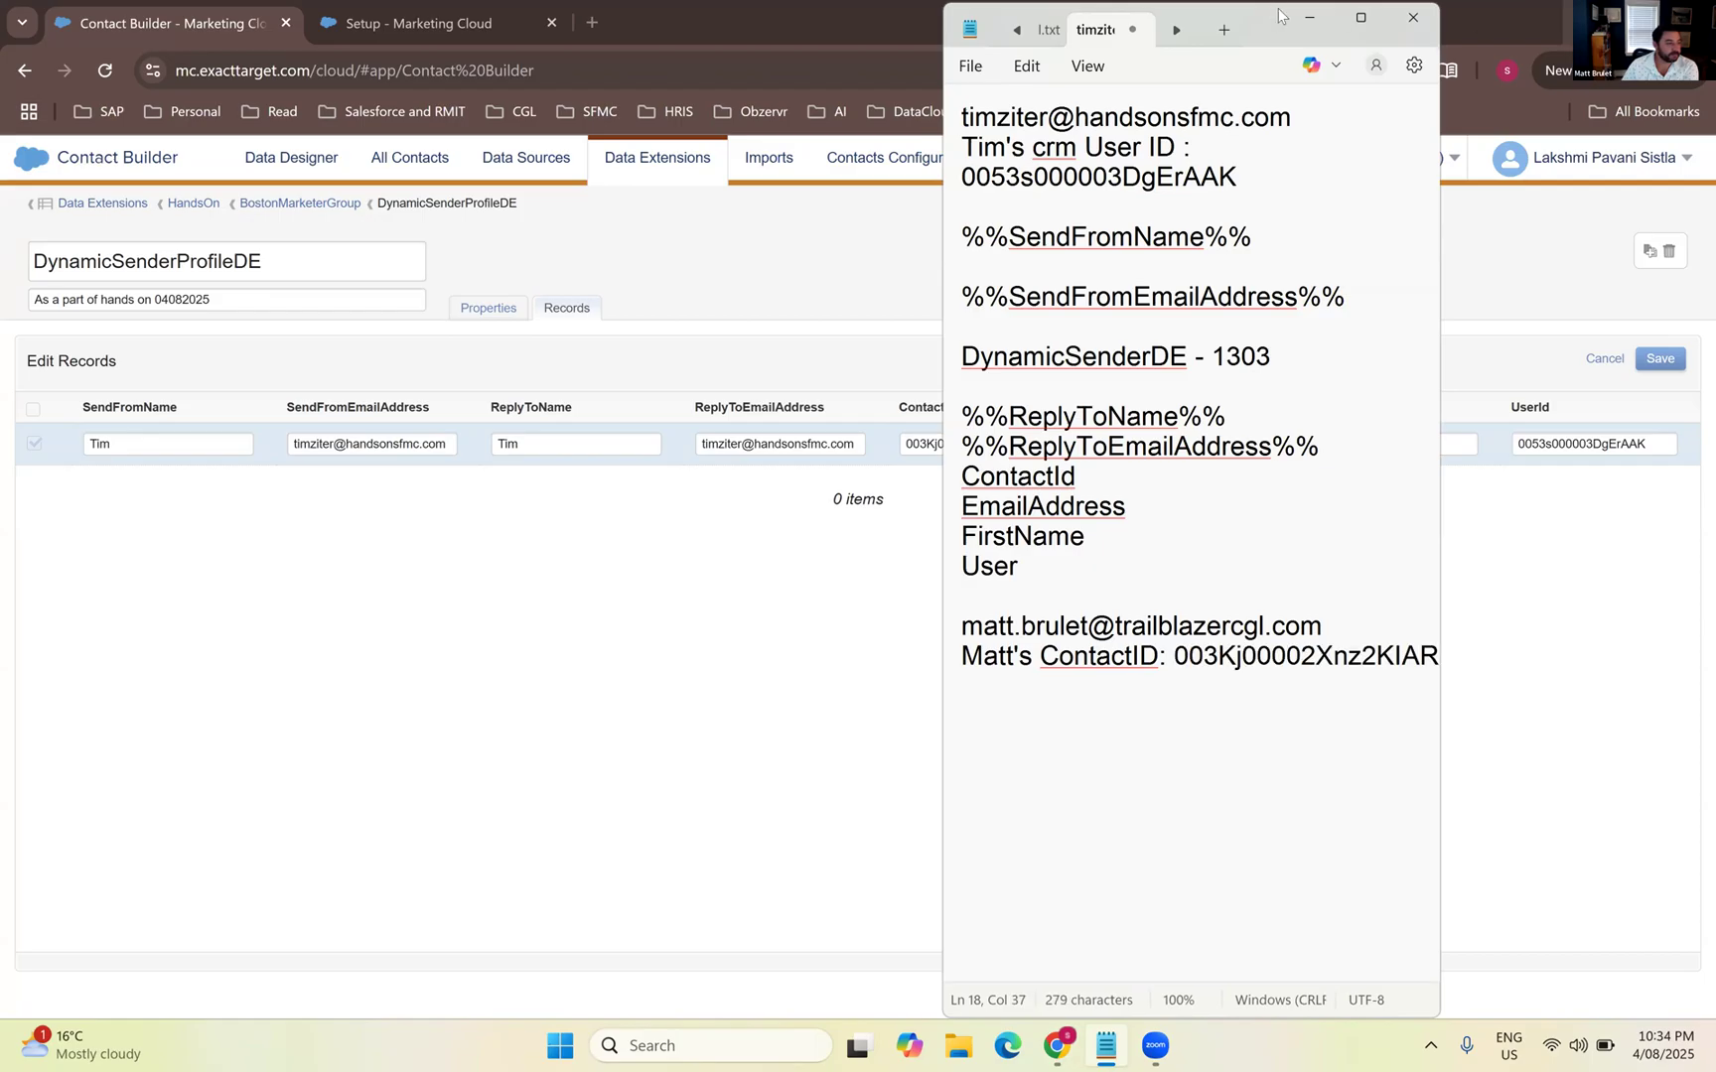
Return to Contact Builder and save the edited record in DynamicSenderProfileDE
left_click(1689, 358)
left_click(1656, 360)
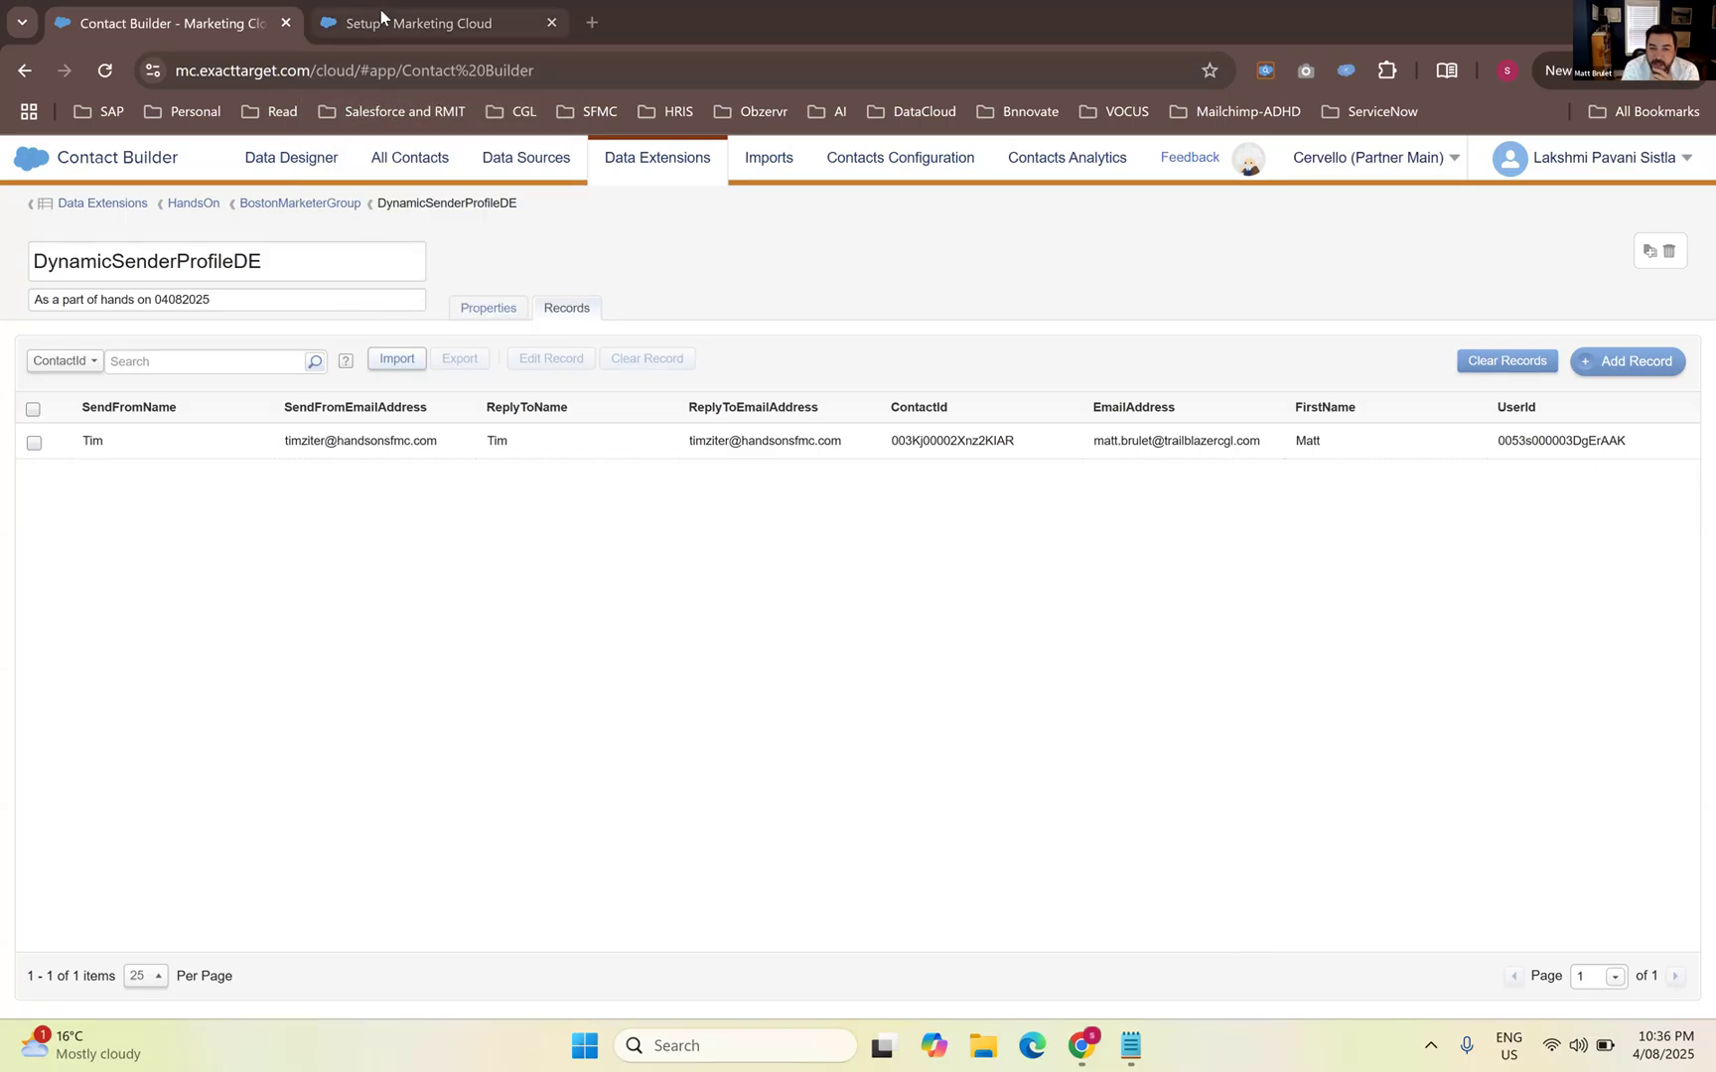
Switch from Setup to Email Studio's content in the other Marketing Cloud tab and open the BostonMarketerGroup folder
mouse_move(381, 20)
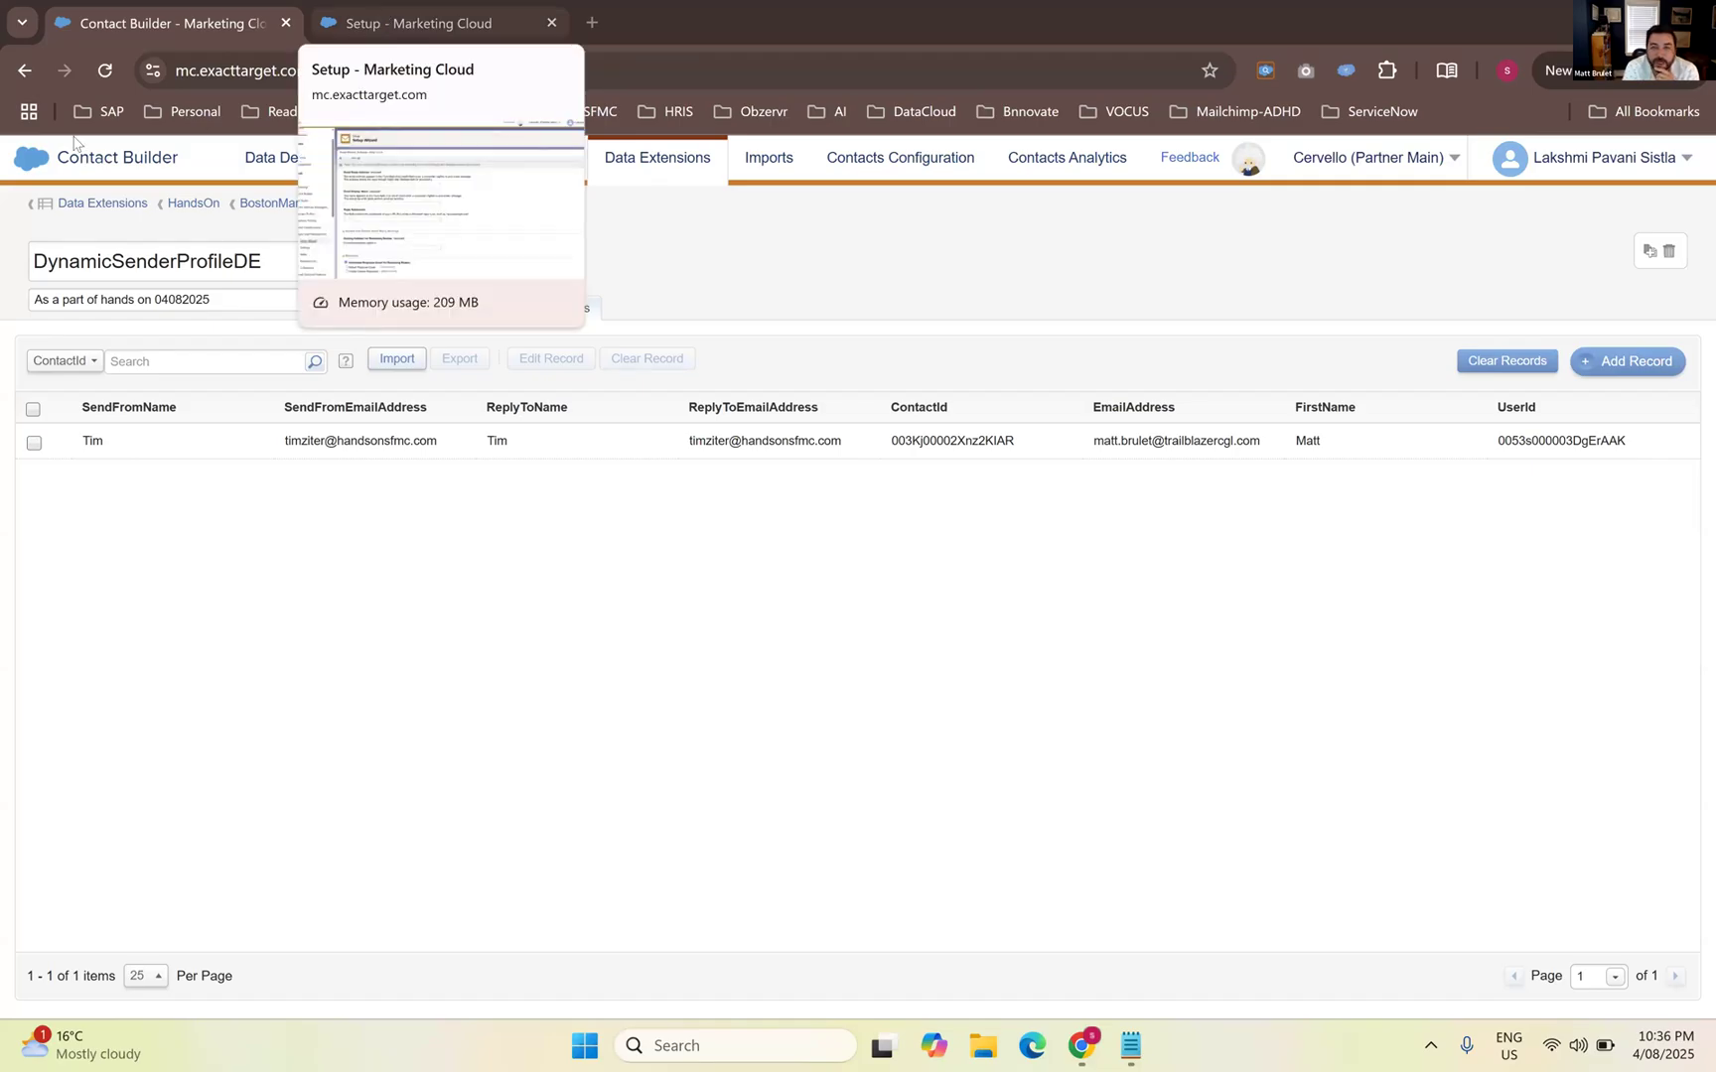
left_click(382, 20)
left_click(57, 364)
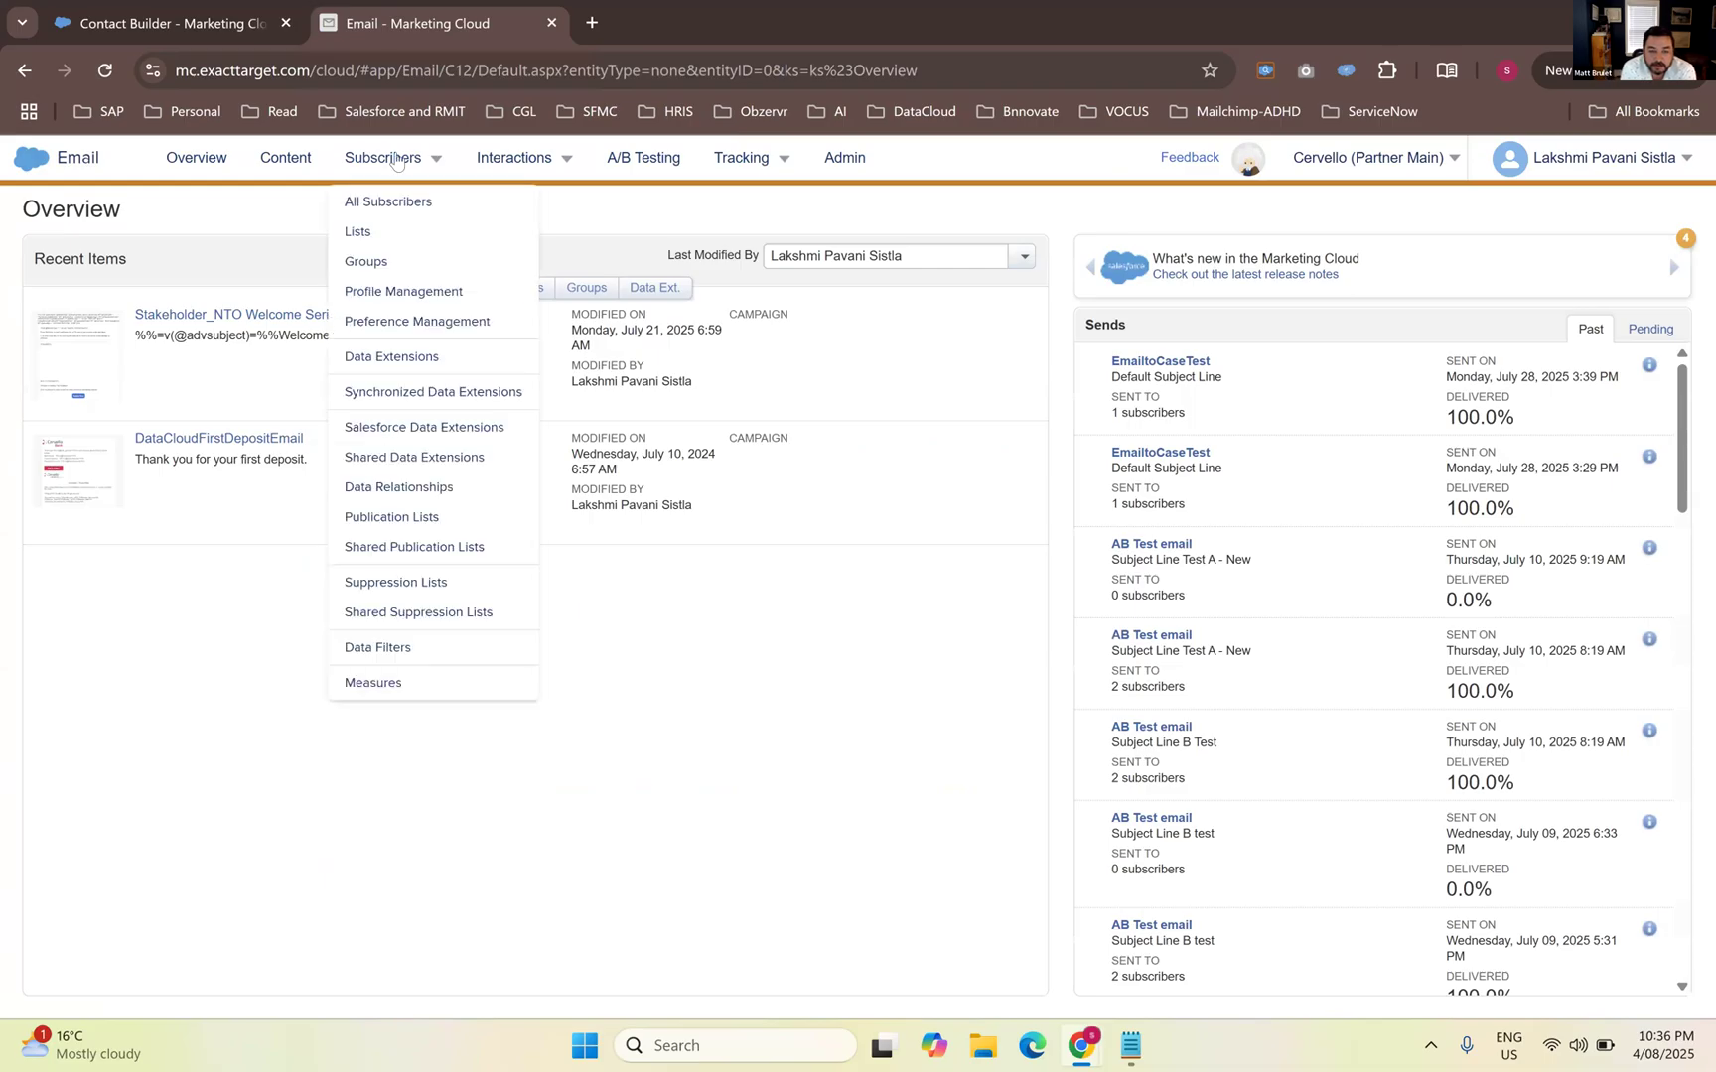
left_click(286, 159)
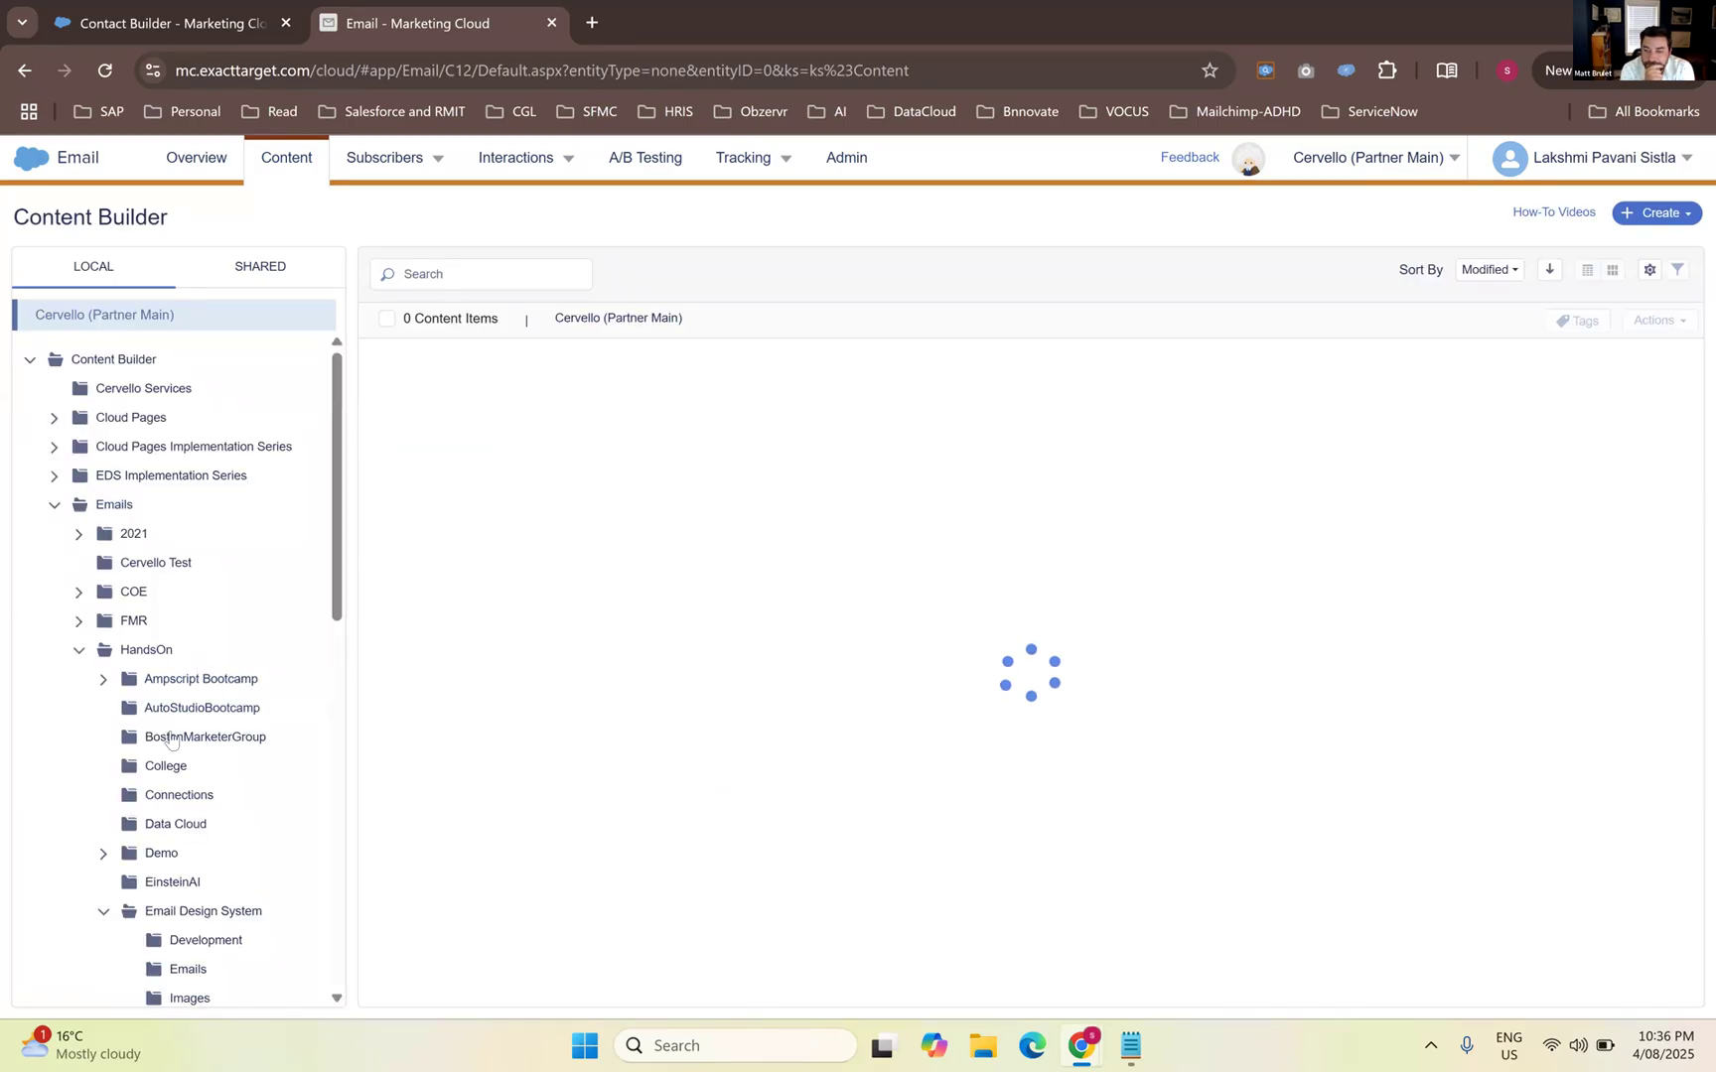
left_click(171, 738)
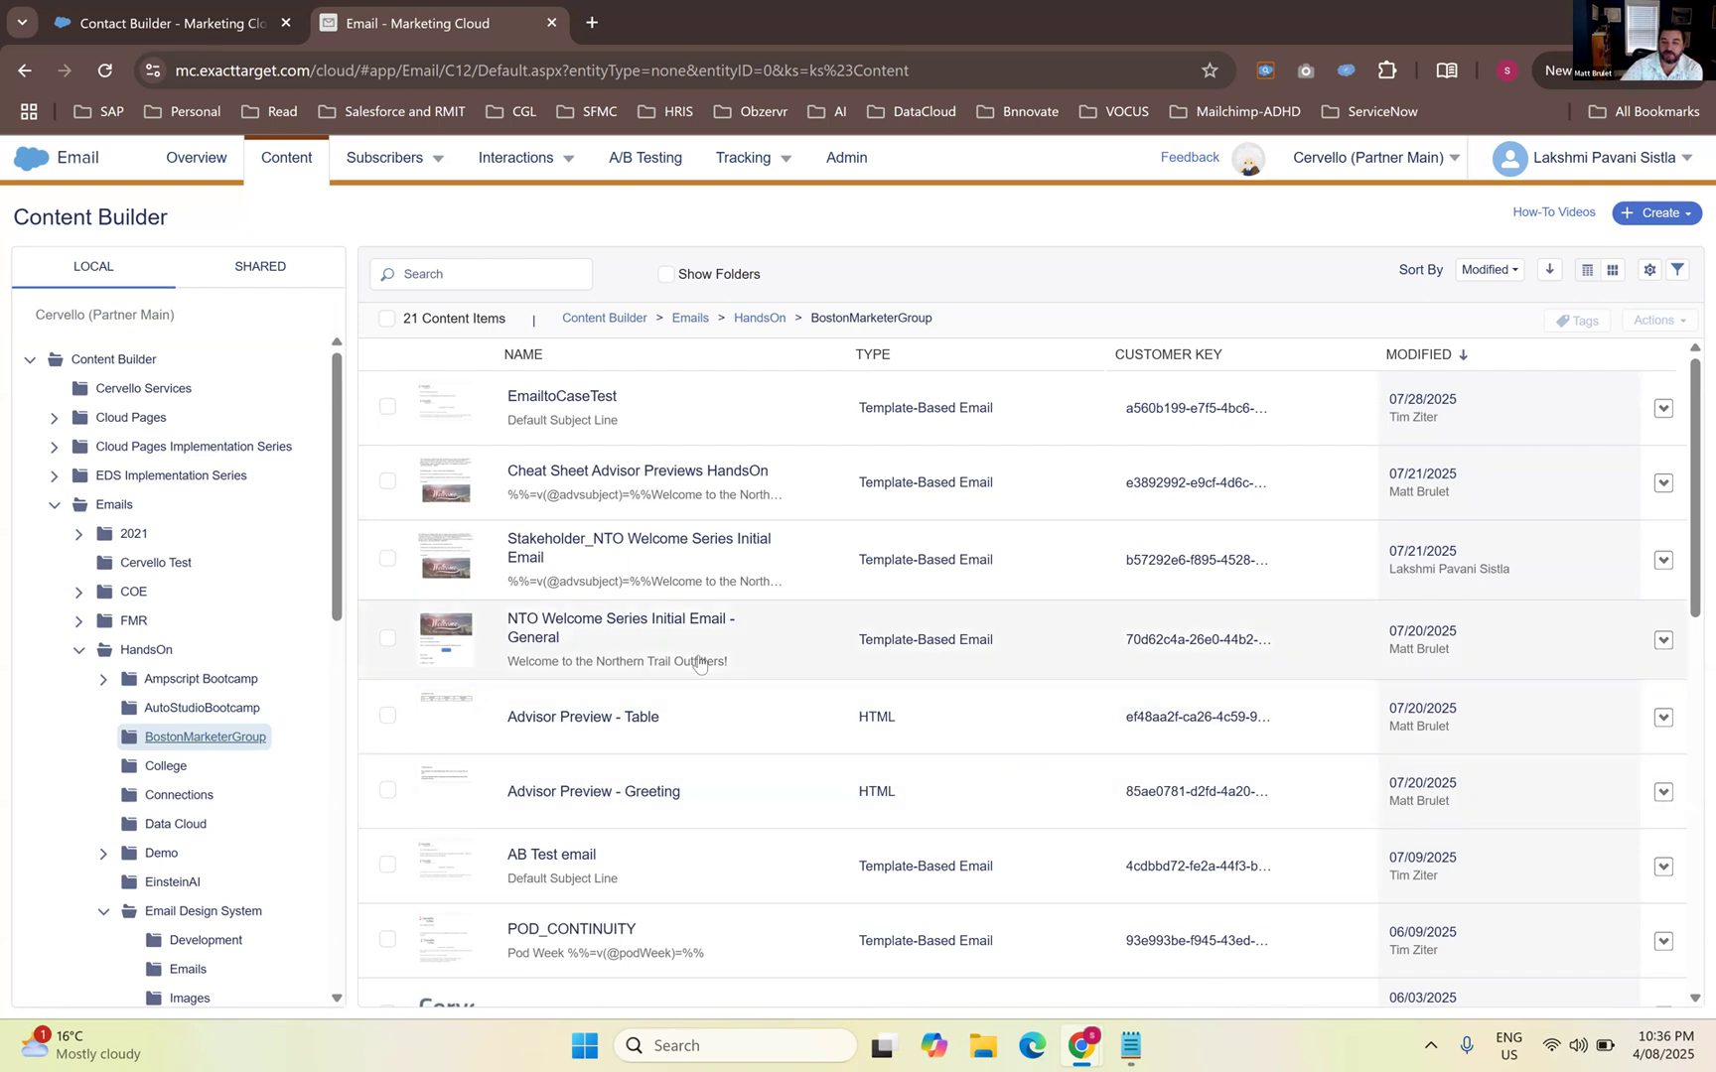
Look at the content of the Stakeholder_NTO Welcome Series Initial Email and return to the folder listing
left_click(680, 553)
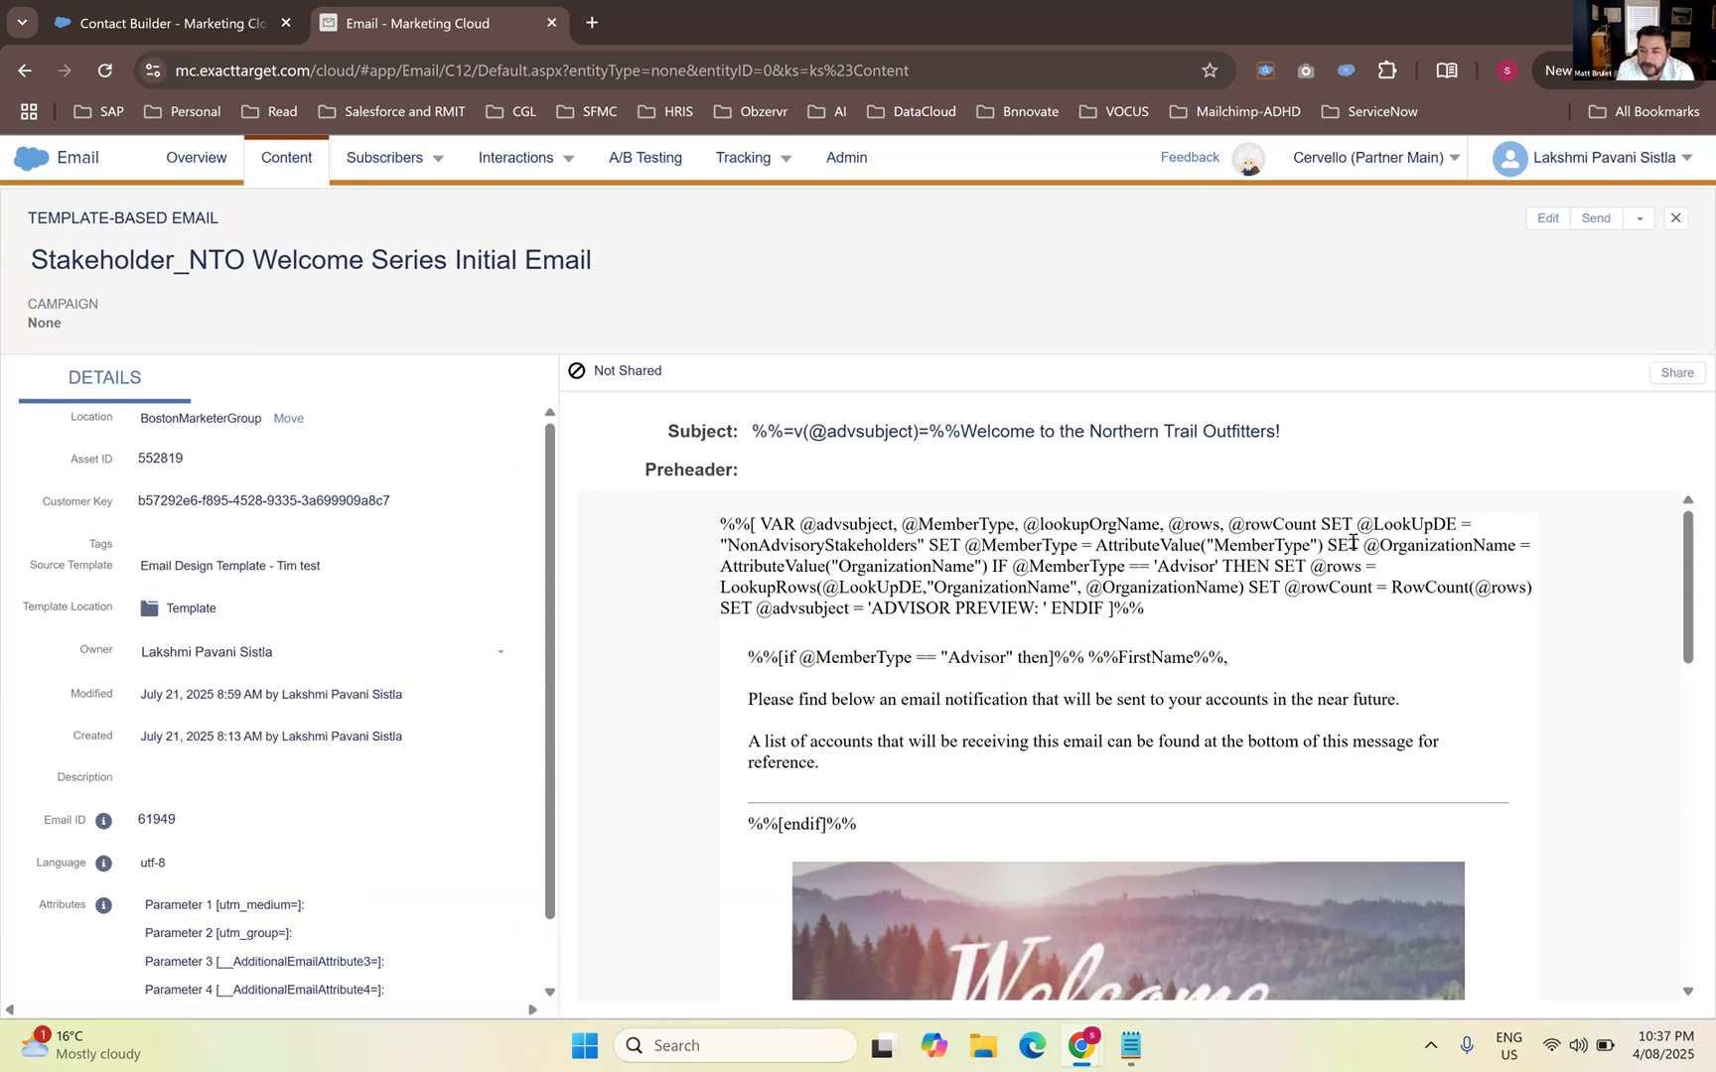
left_click(1688, 157)
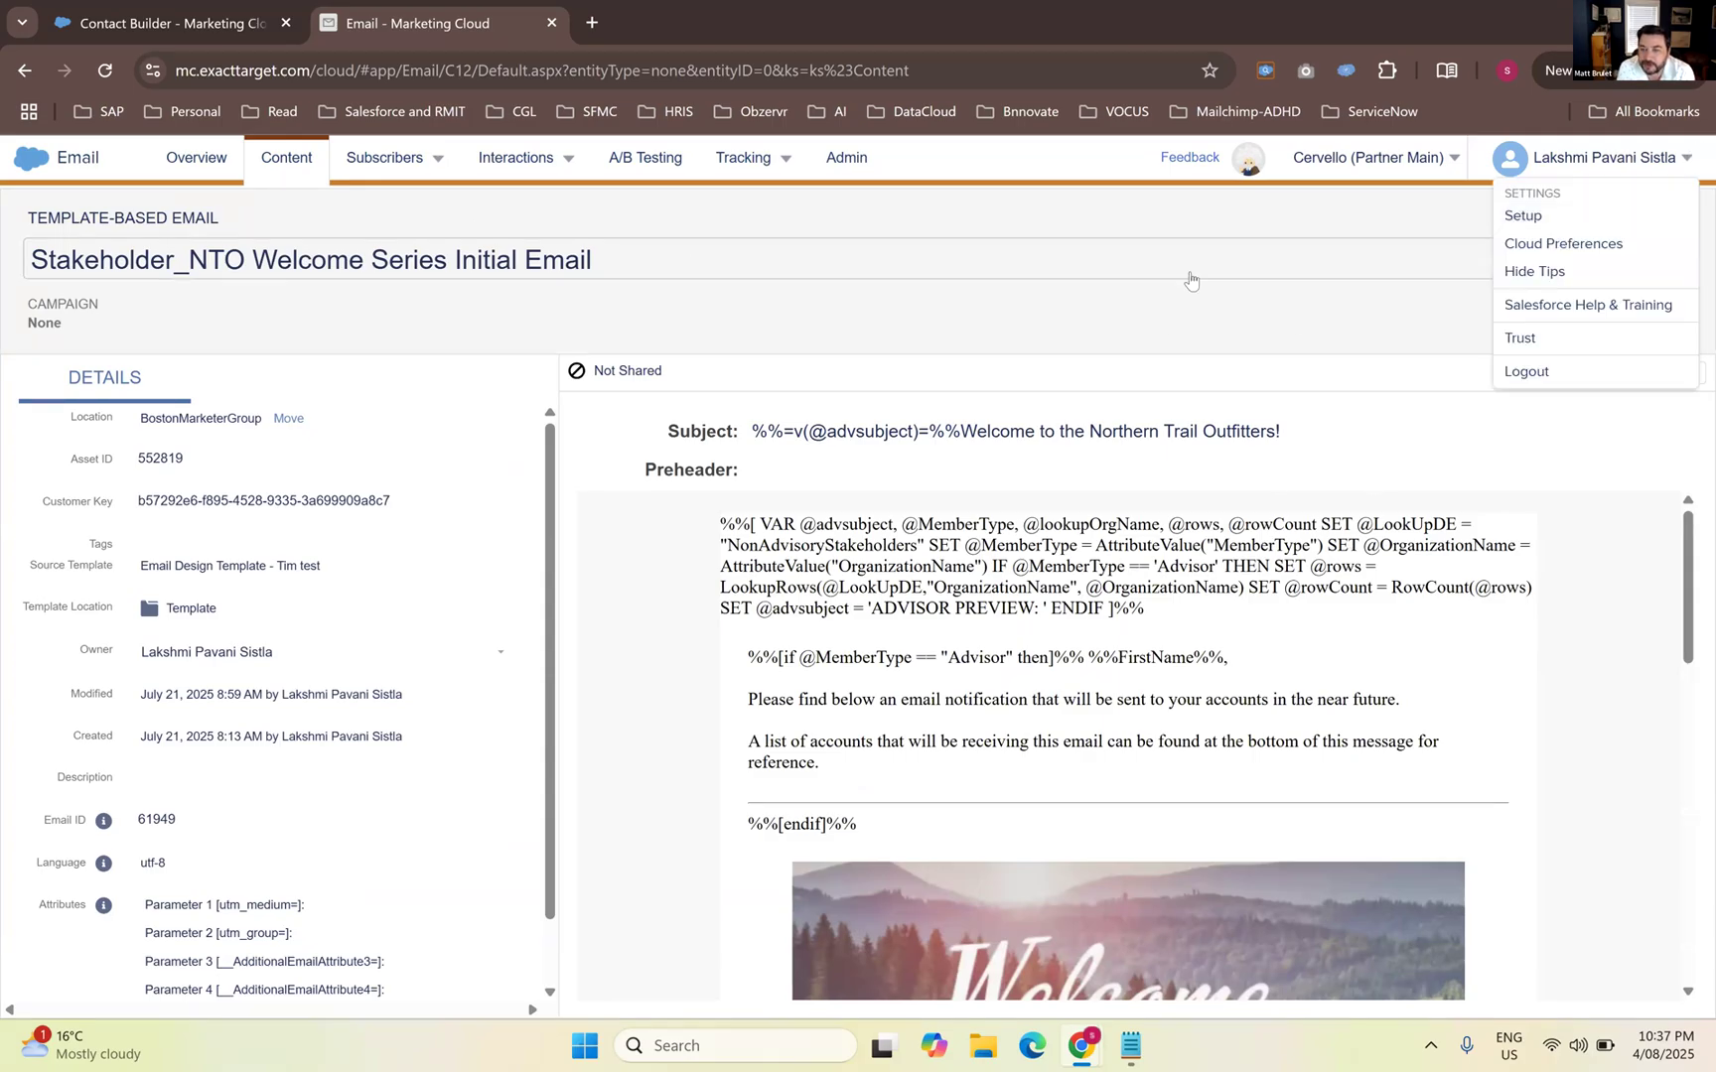
left_click(1673, 220)
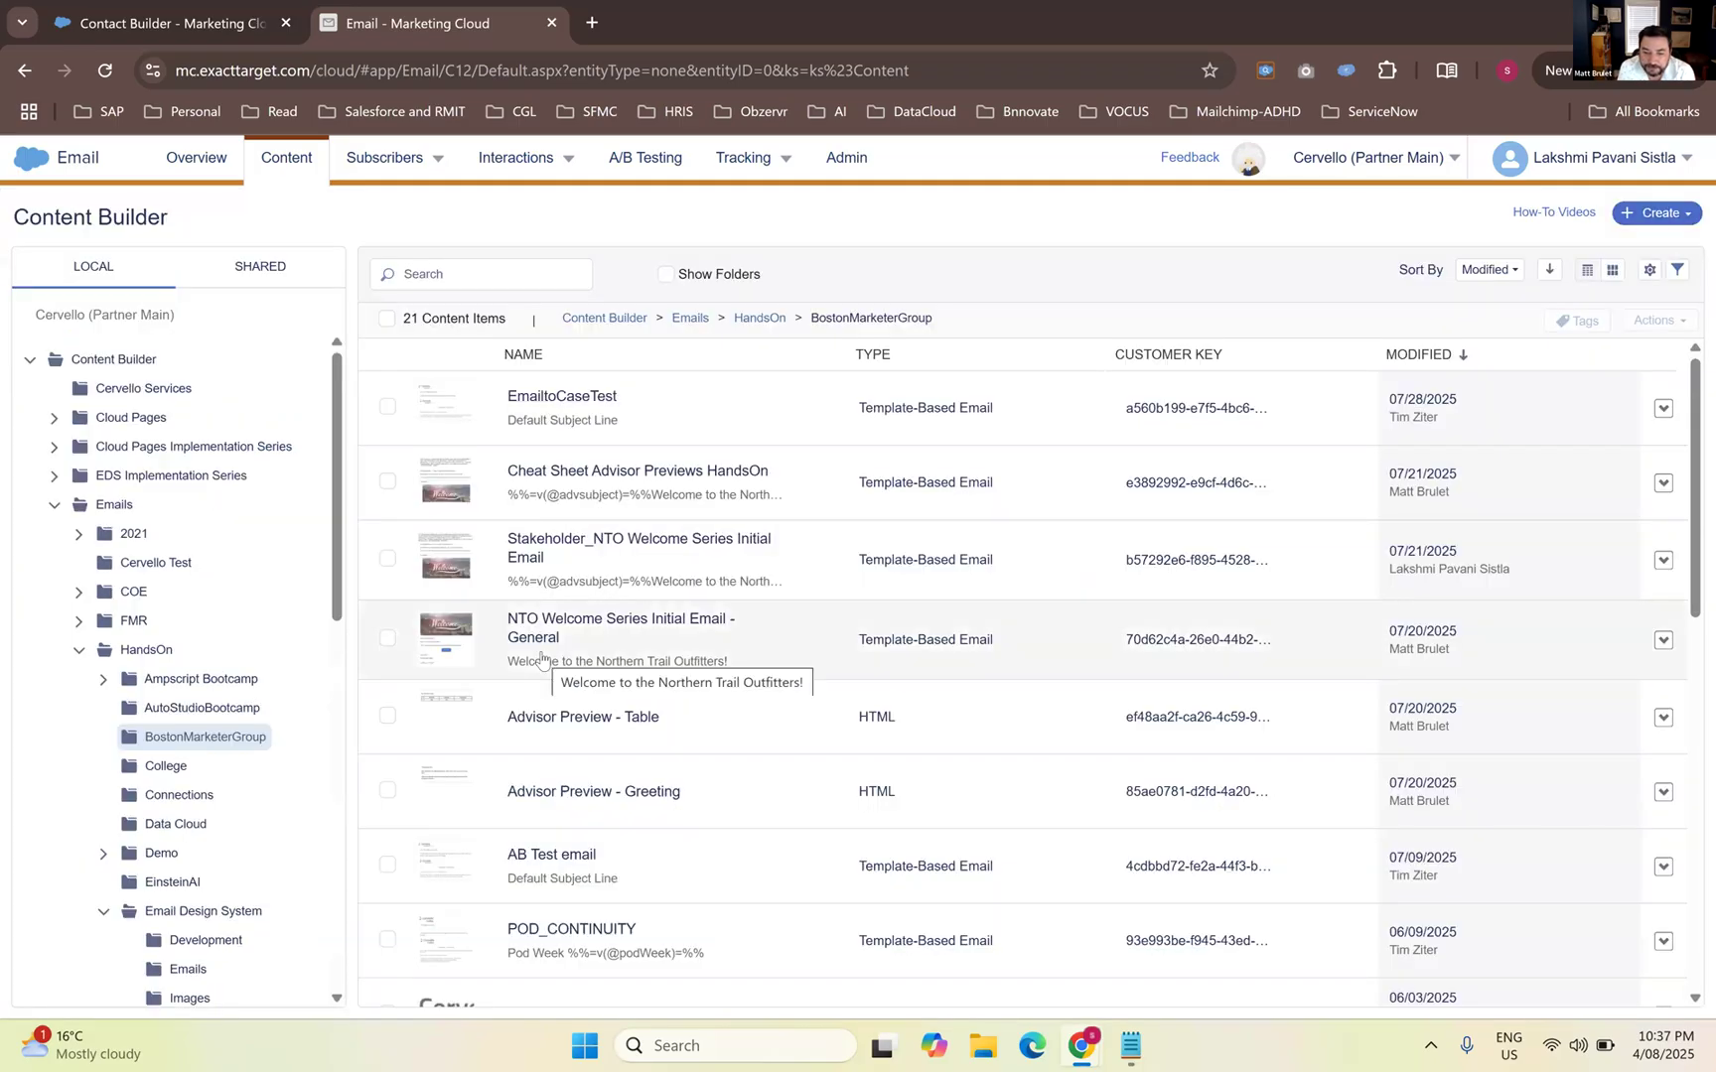
Open NTO Welcome Series Initial Email - General and examine its greeting, body text, sign-off and footer
left_click(541, 659)
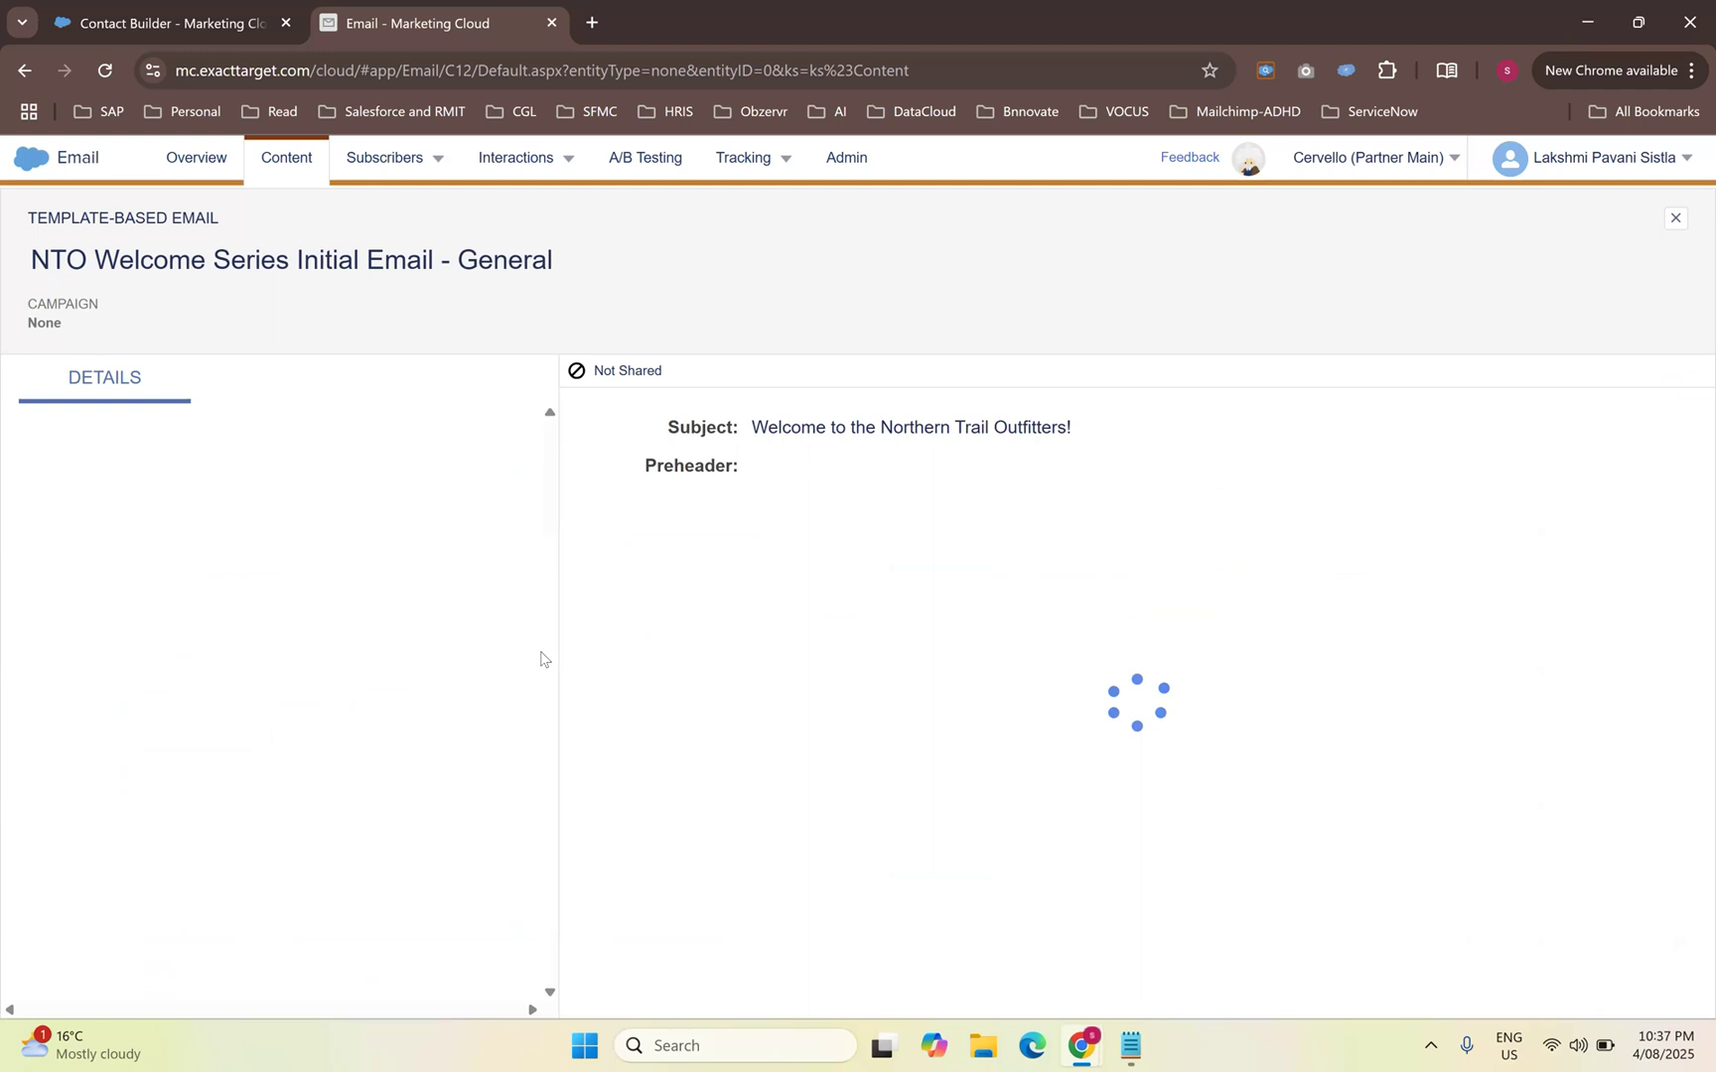
scroll(1011, 743, "down", 3)
scroll(1011, 743, "down", 1)
scroll(993, 750, "up", 4)
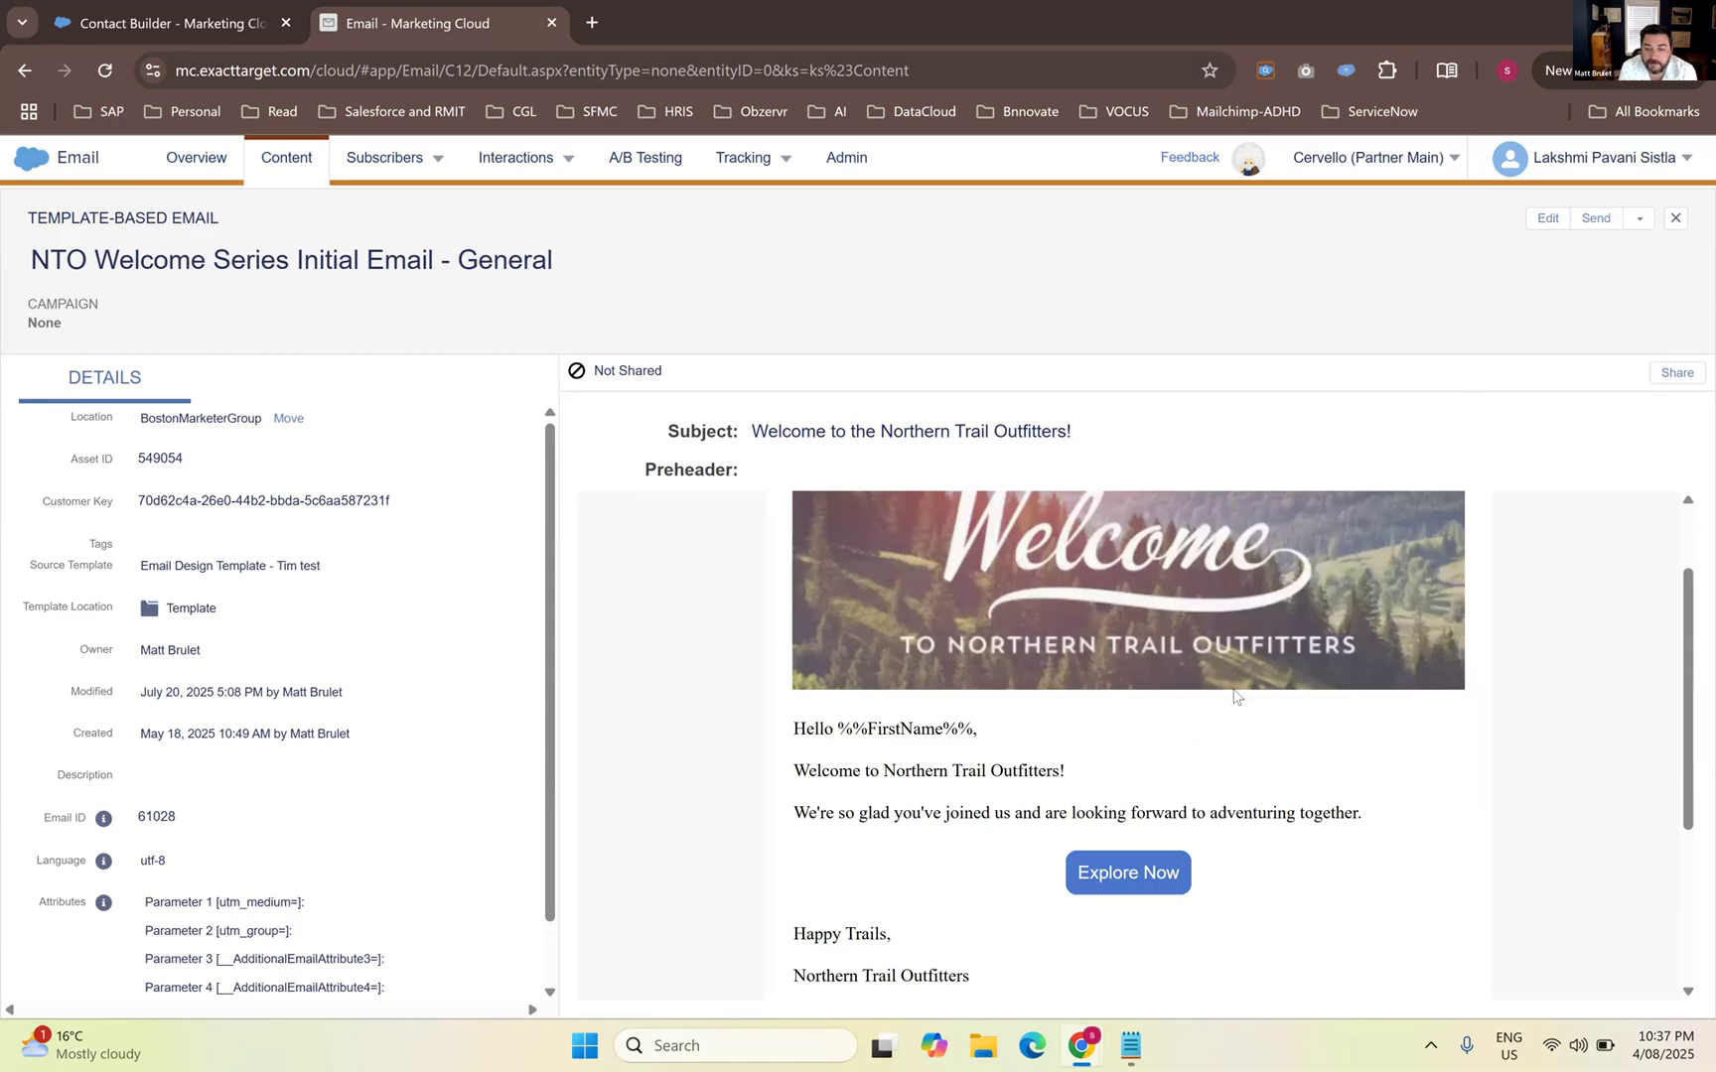
scroll(1234, 695, "up", 1)
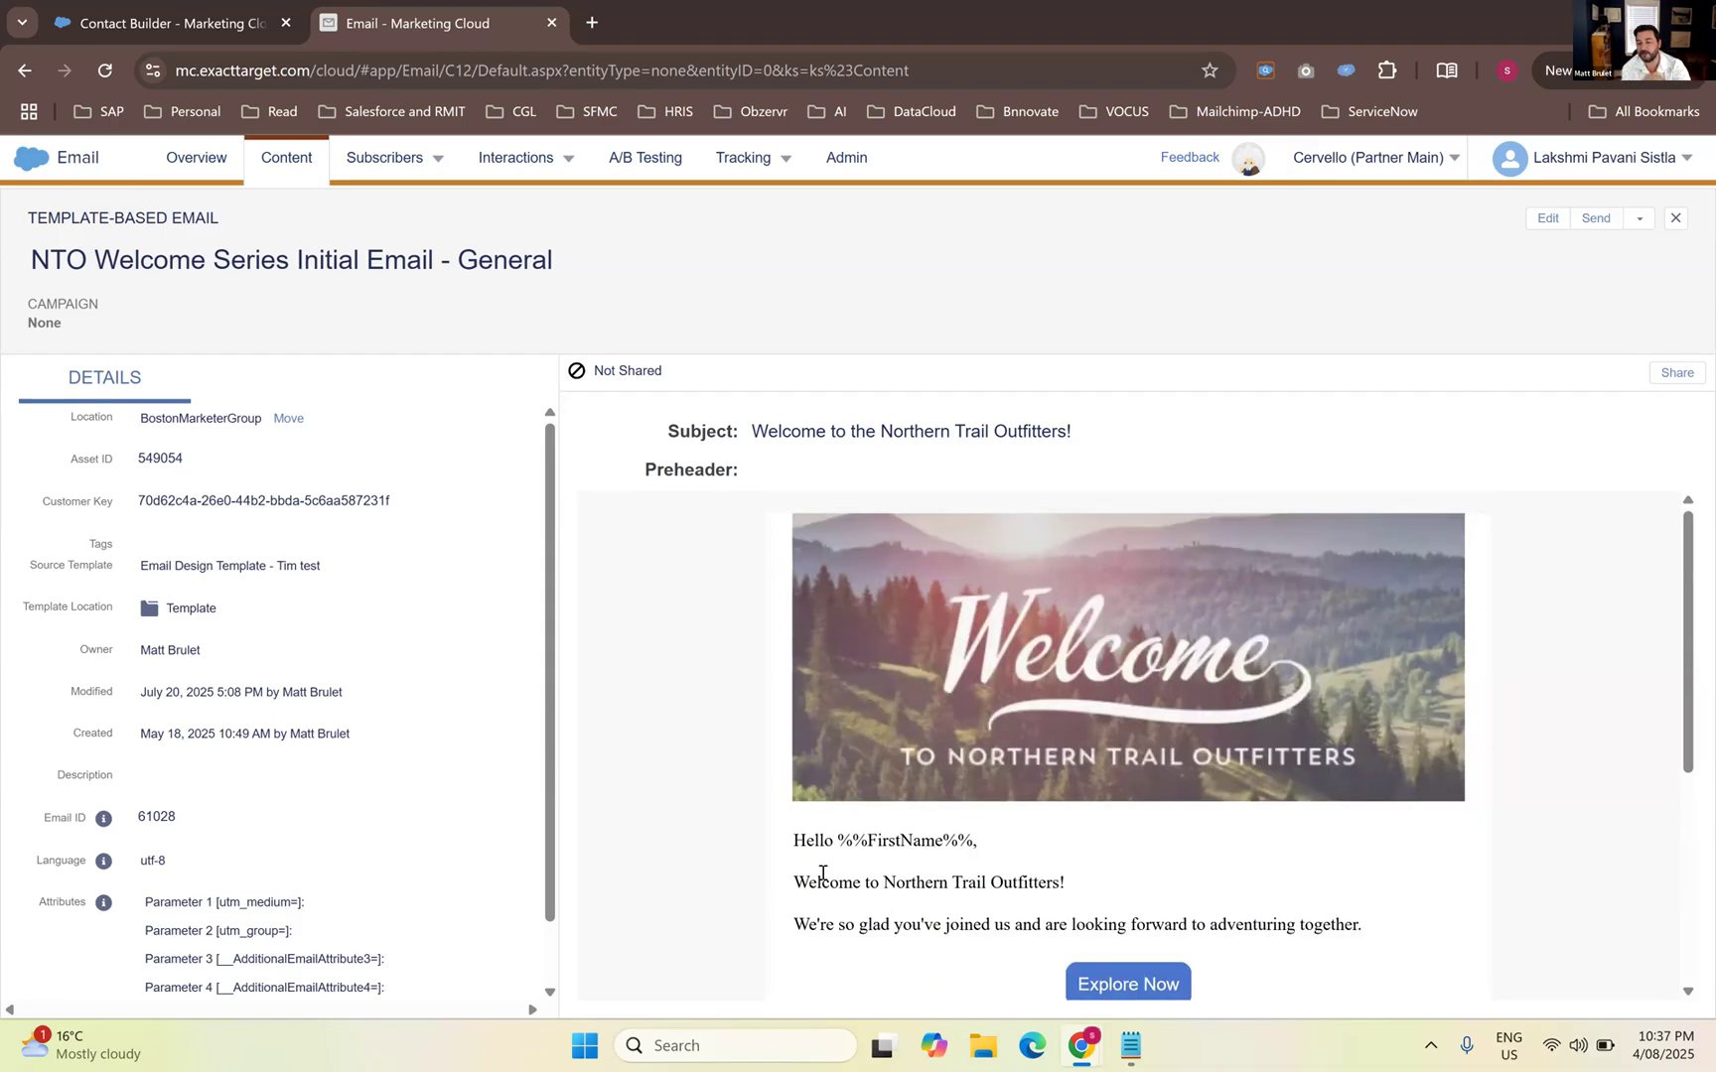
scroll(822, 874, "down", 1)
scroll(822, 873, "down", 1)
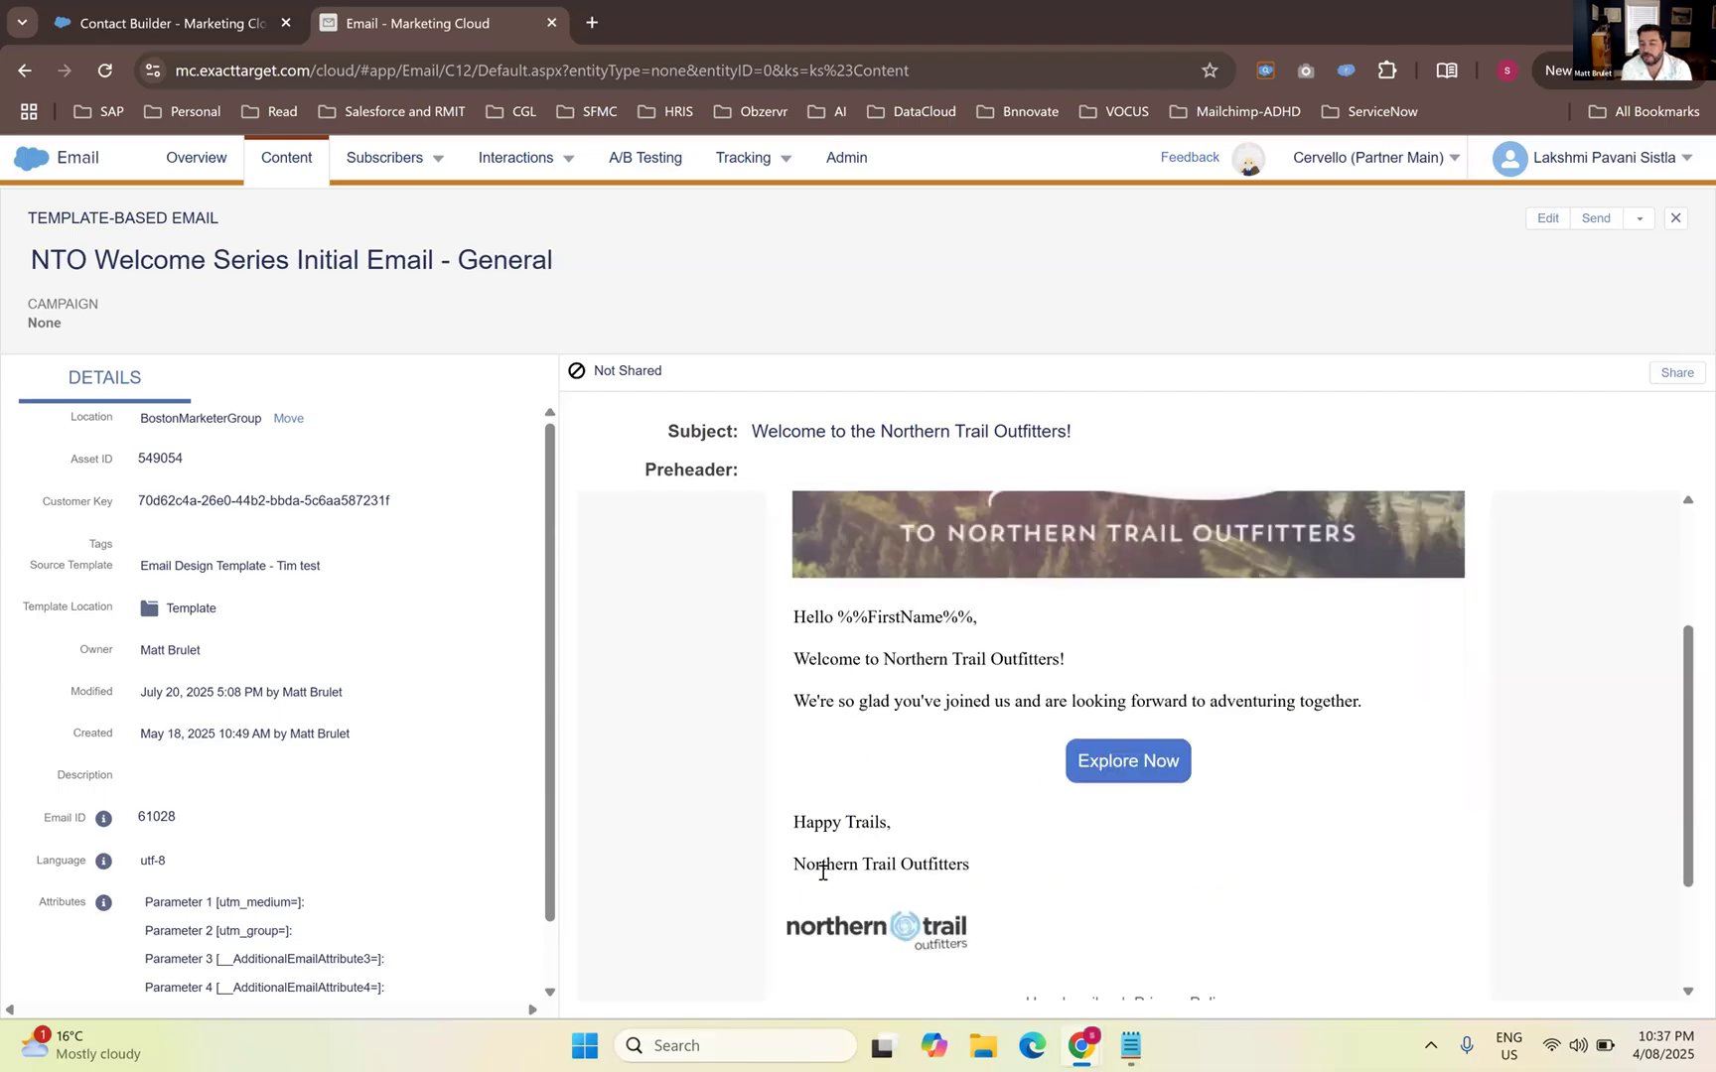
scroll(822, 873, "down", 1)
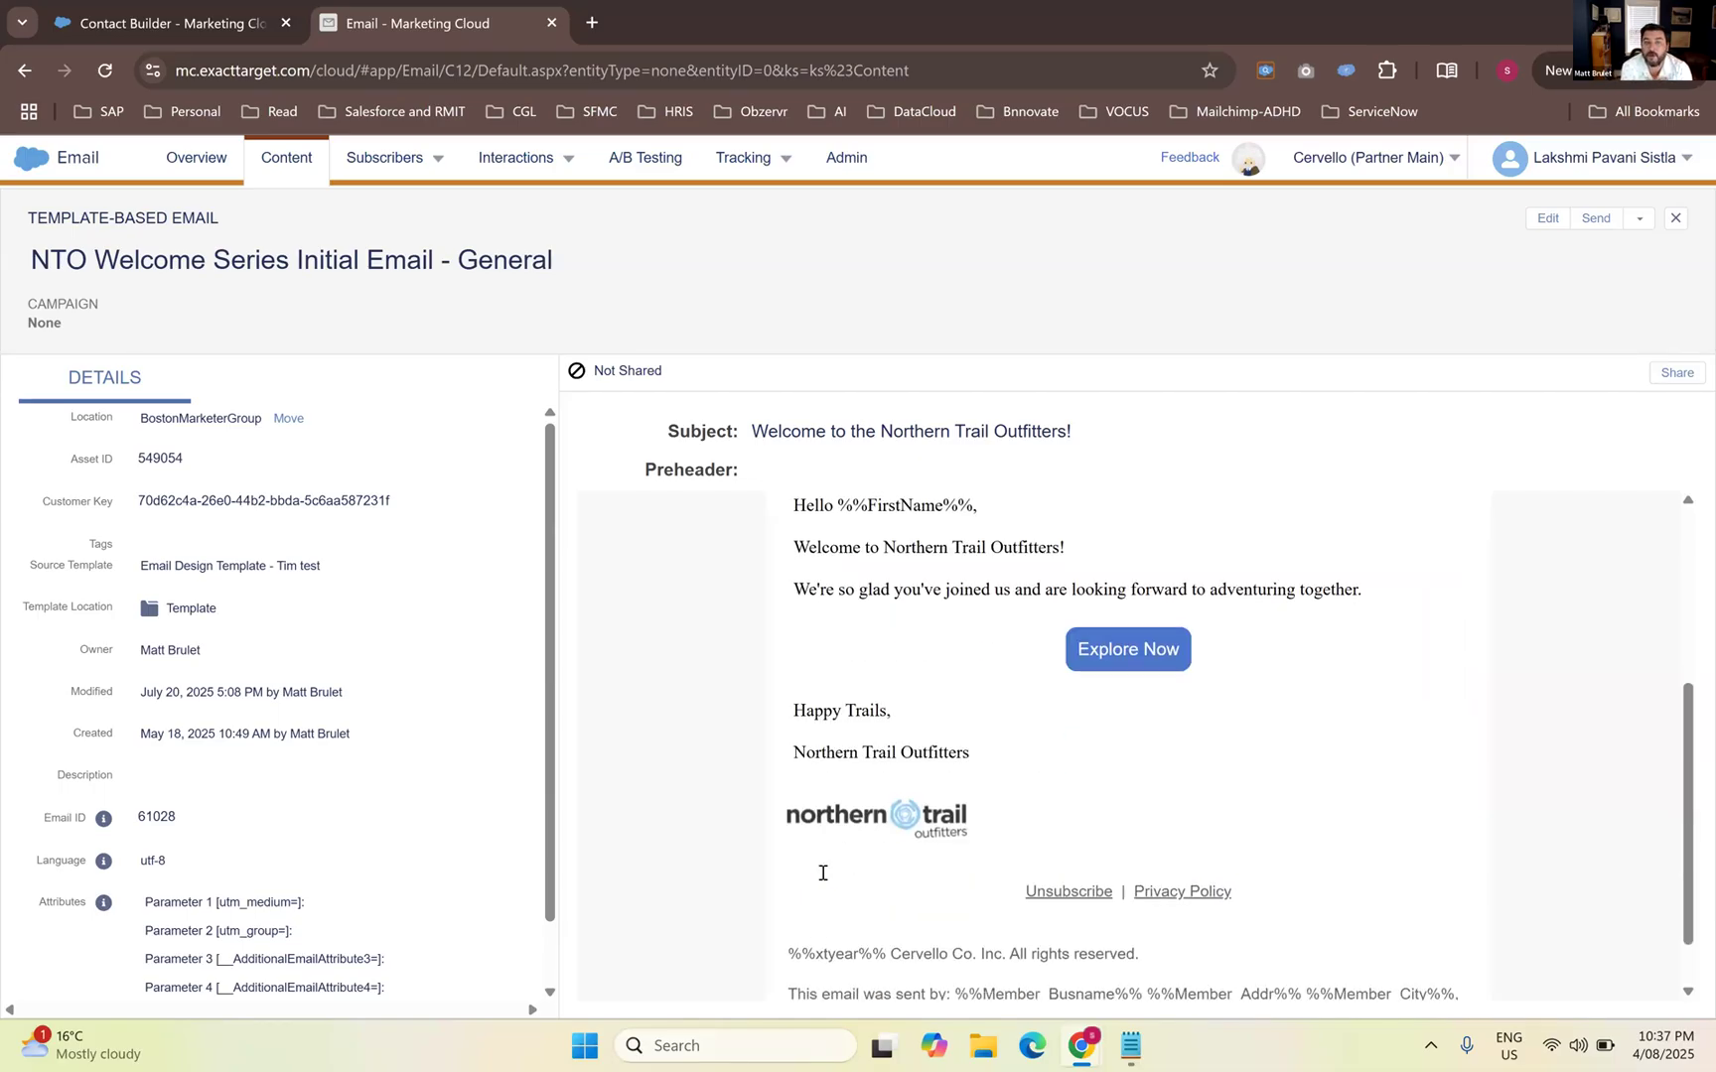
scroll(822, 873, "down", 1)
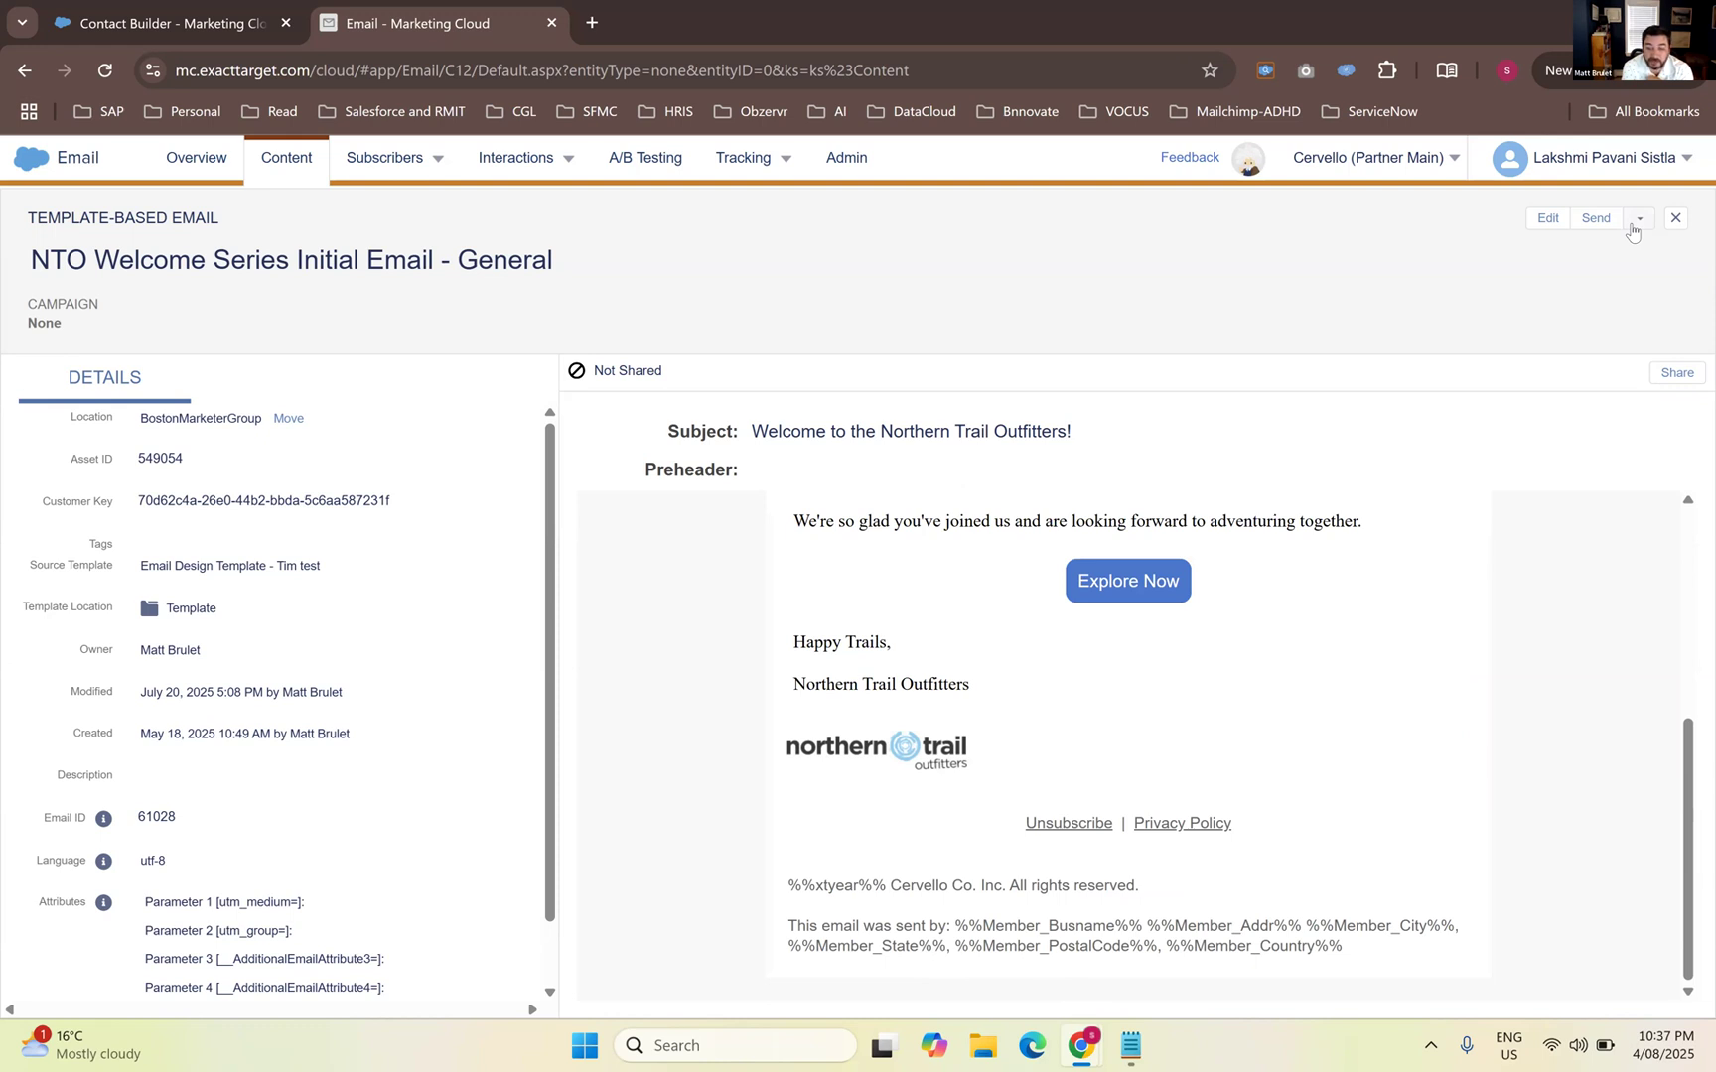
scroll(1297, 636, "up", 3)
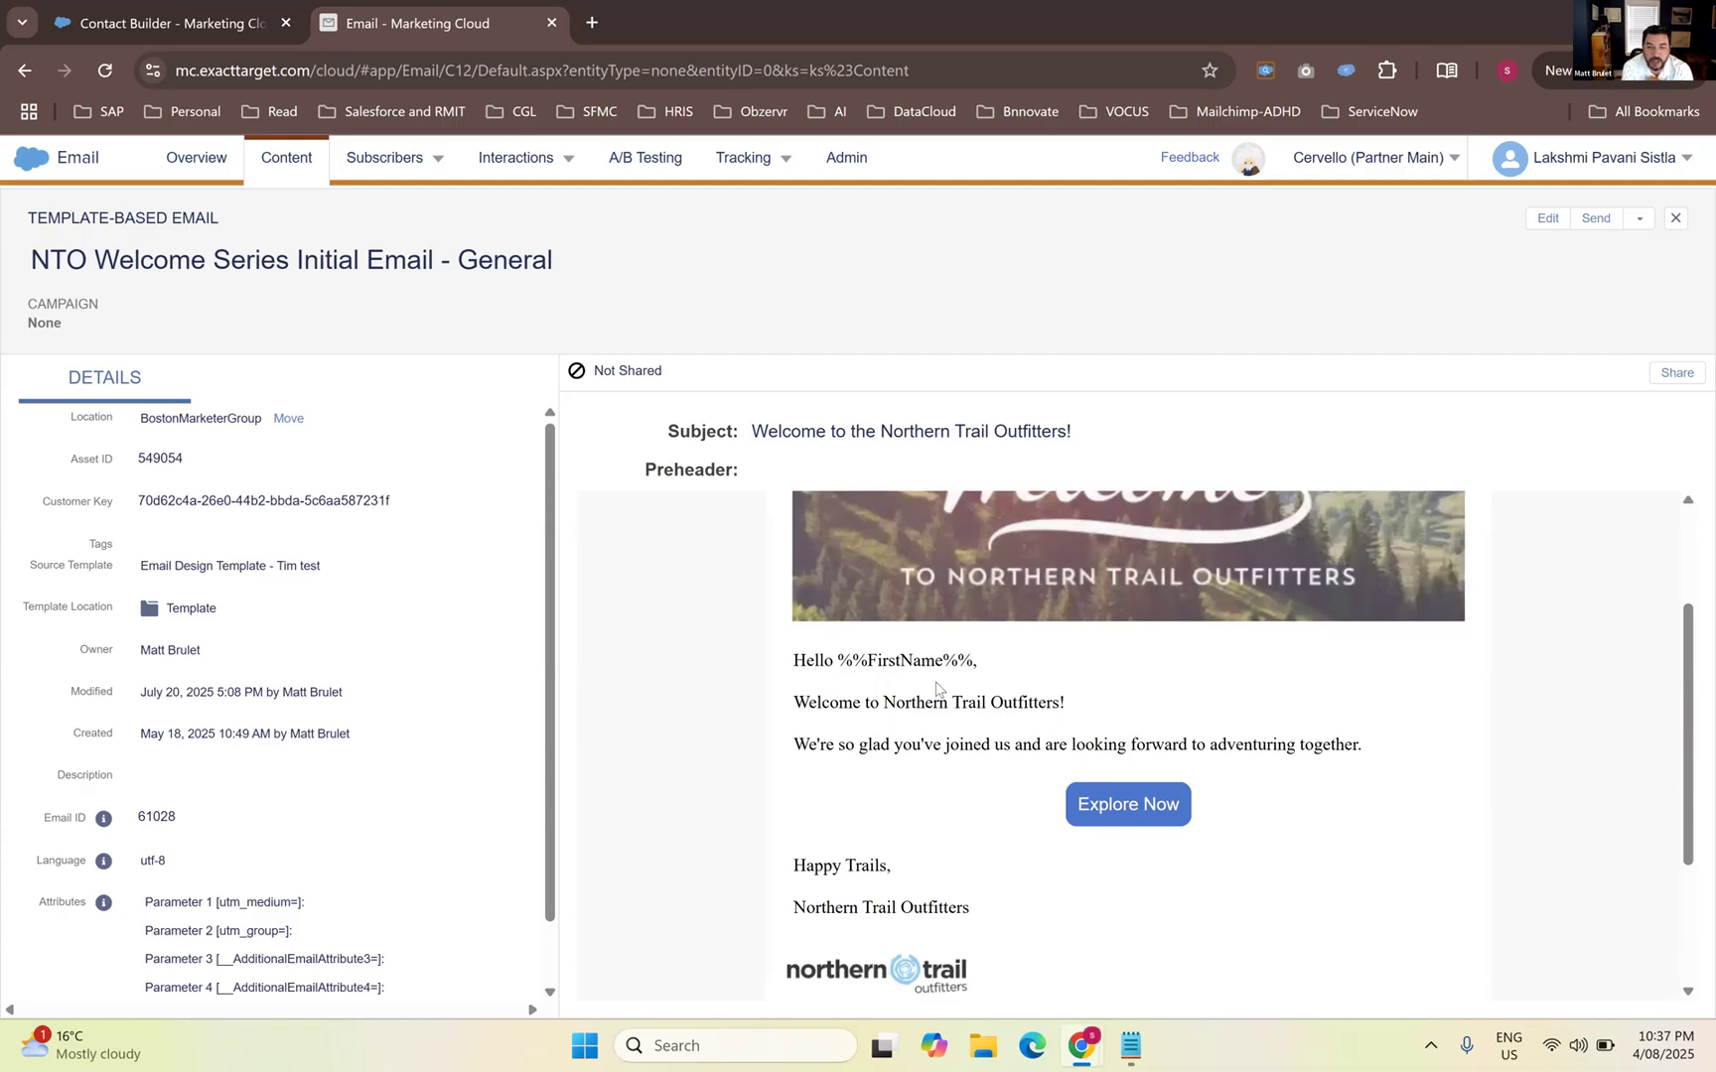
scroll(939, 695, "up", 1)
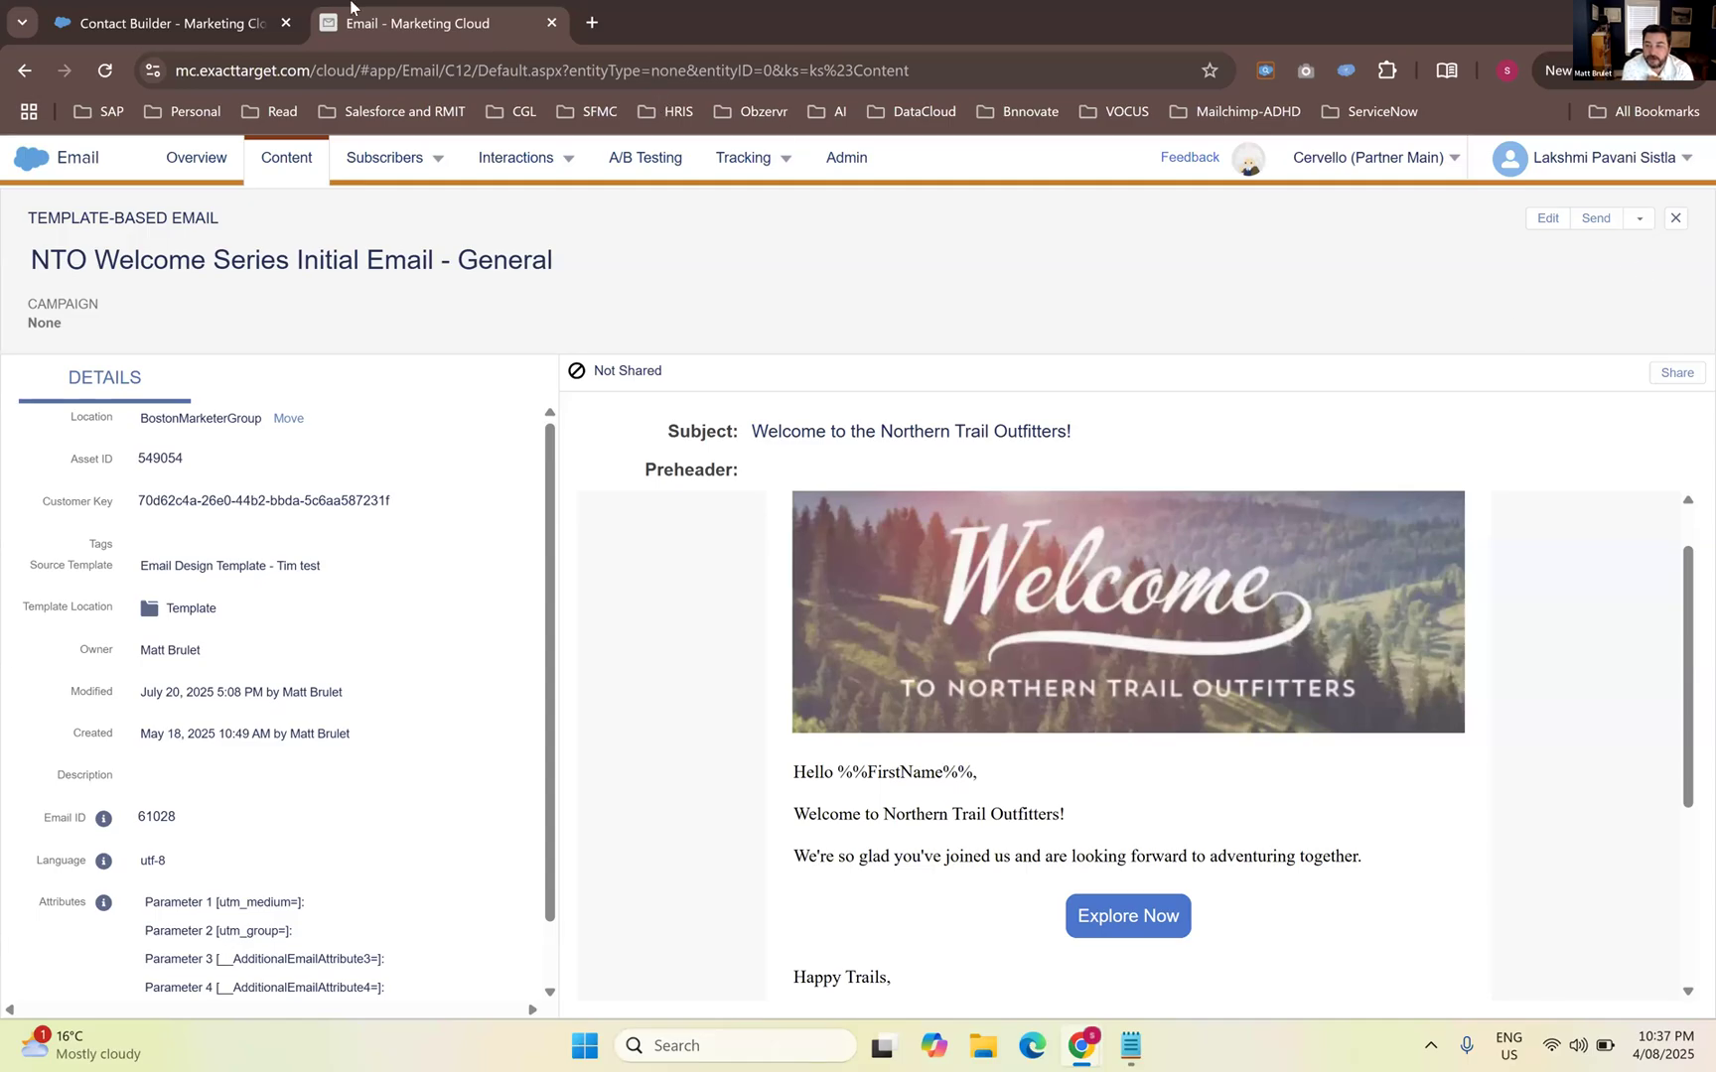
Duplicate the Email Studio browser tab and open Journey Builder in the duplicate
right_click(385, 27)
key("Escape")
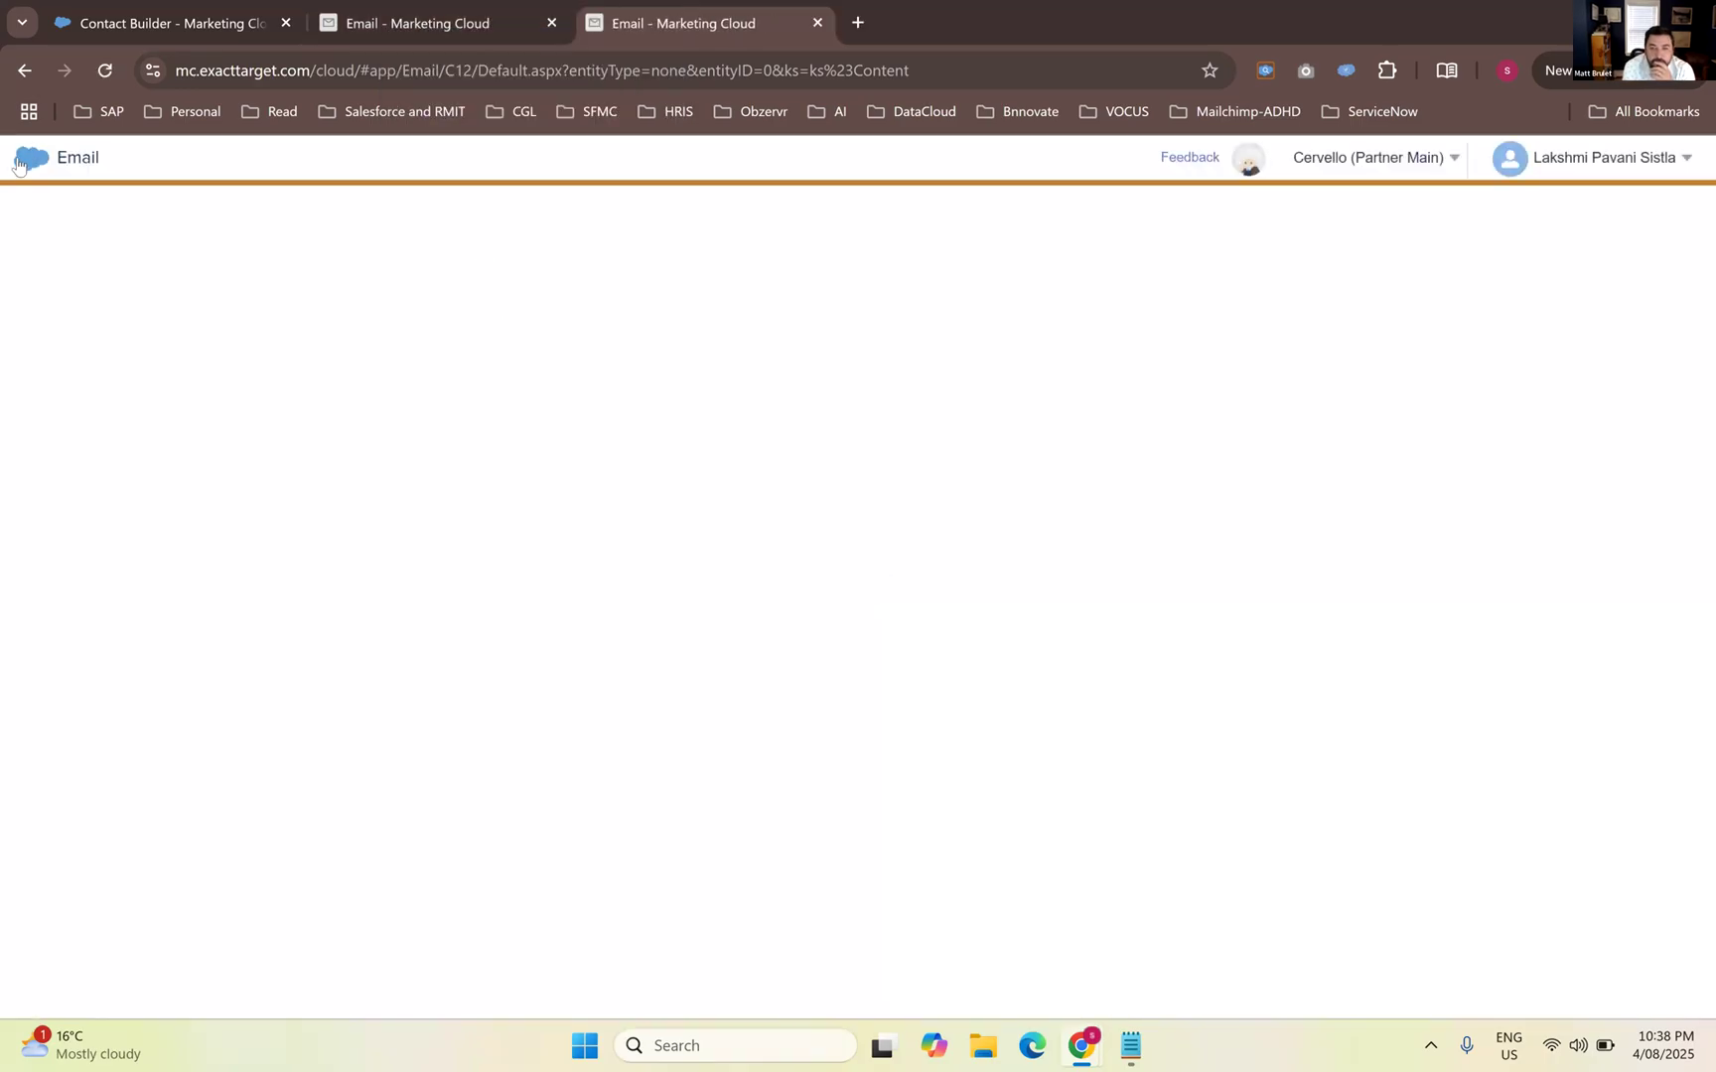
mouse_move(627, 308)
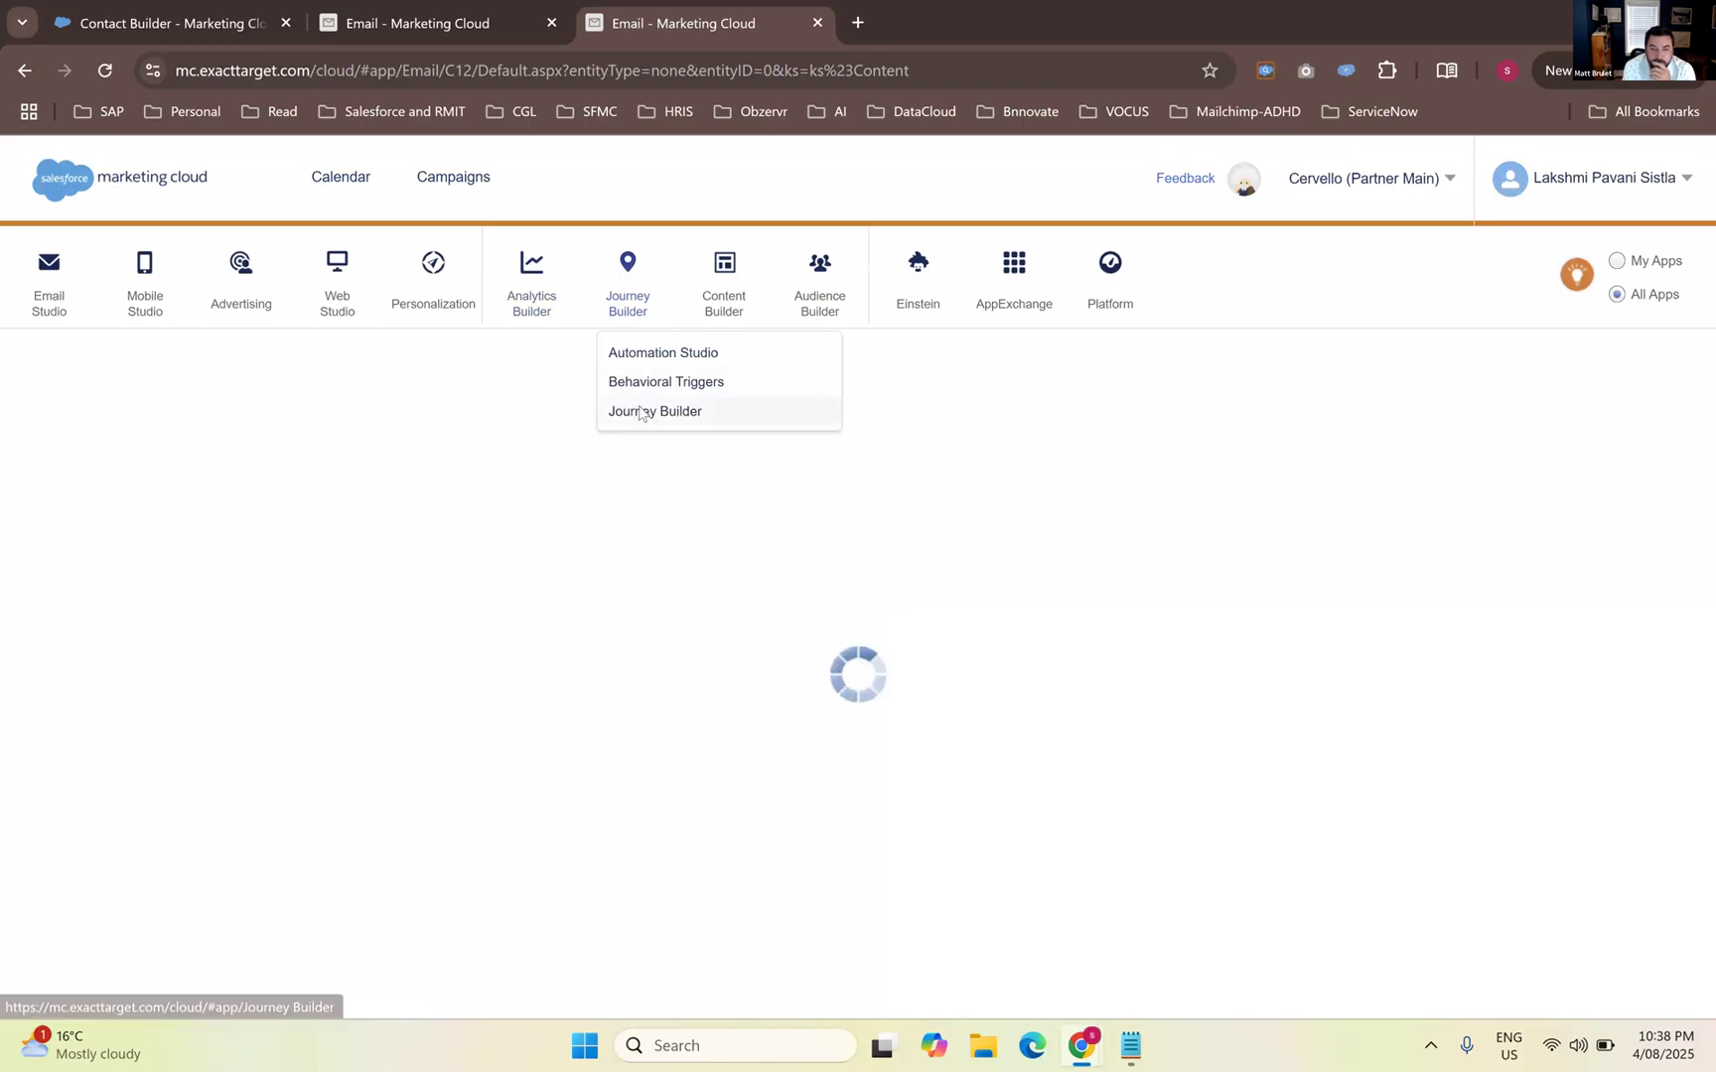
left_click(640, 410)
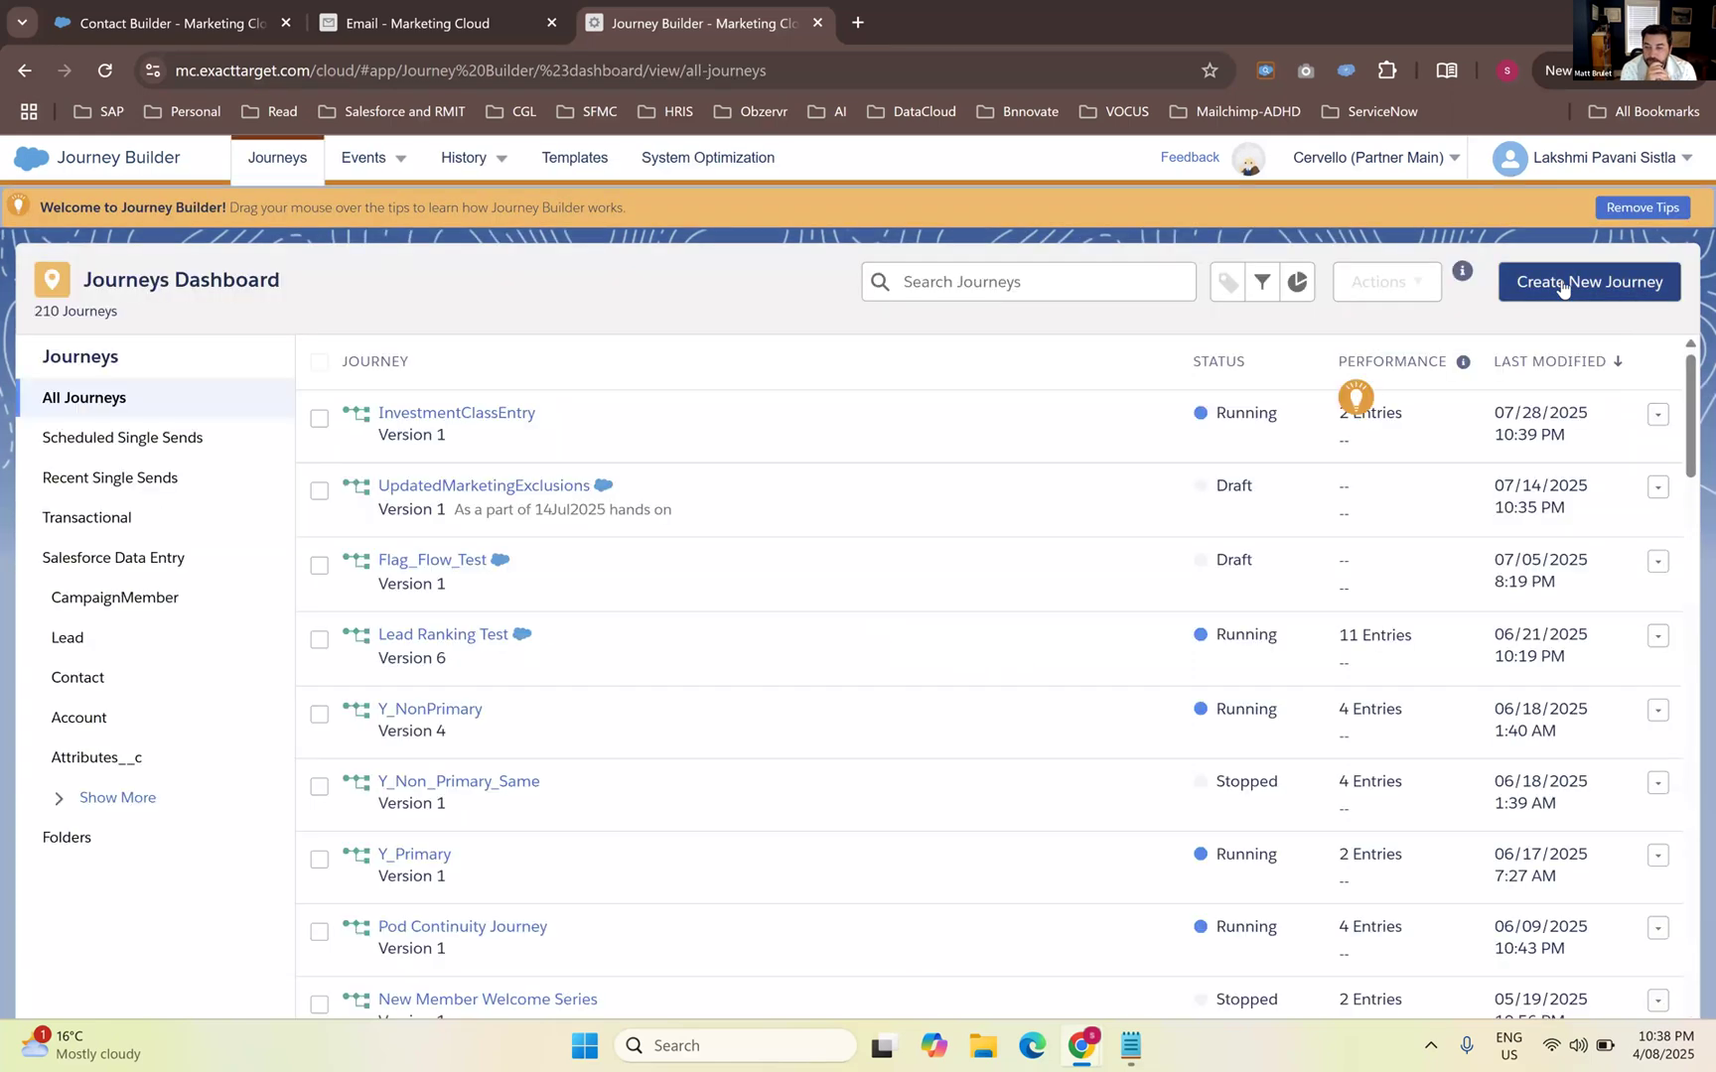
Create a new Multi-Step Journey and name it DynamicSenderProfileUseCase
left_click(1559, 281)
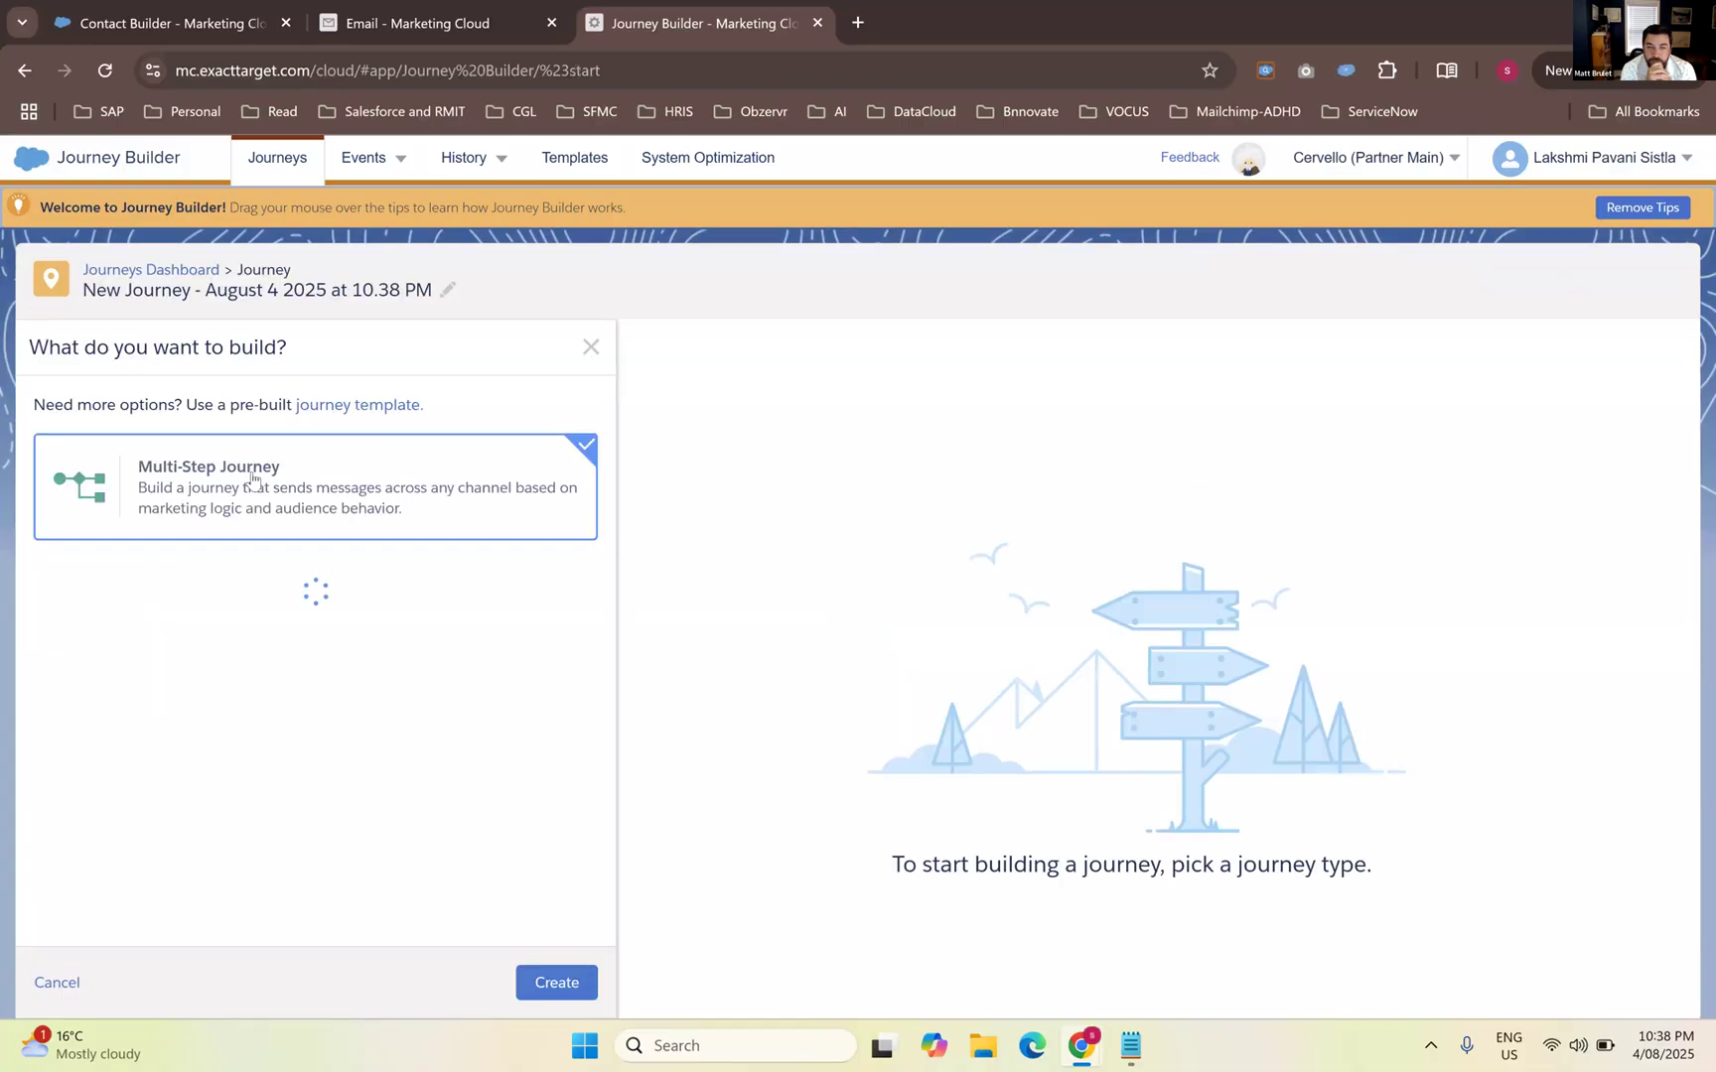
left_click(572, 991)
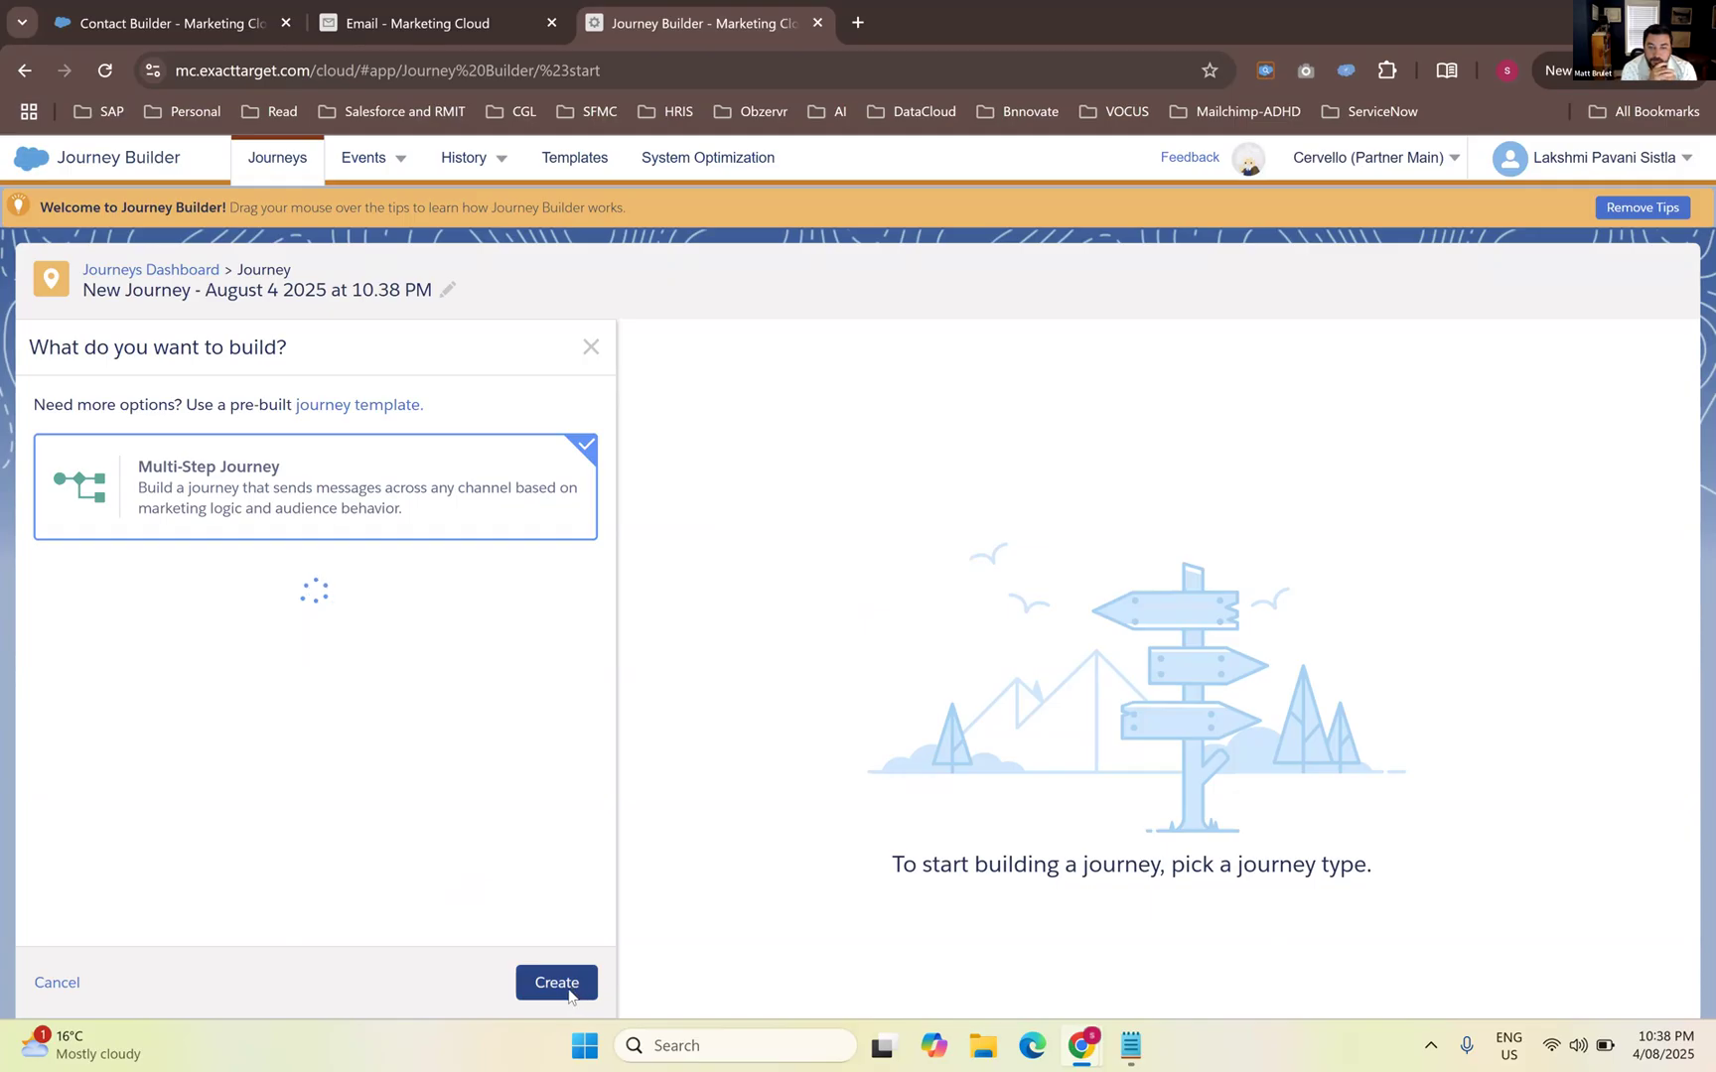
left_click(279, 286)
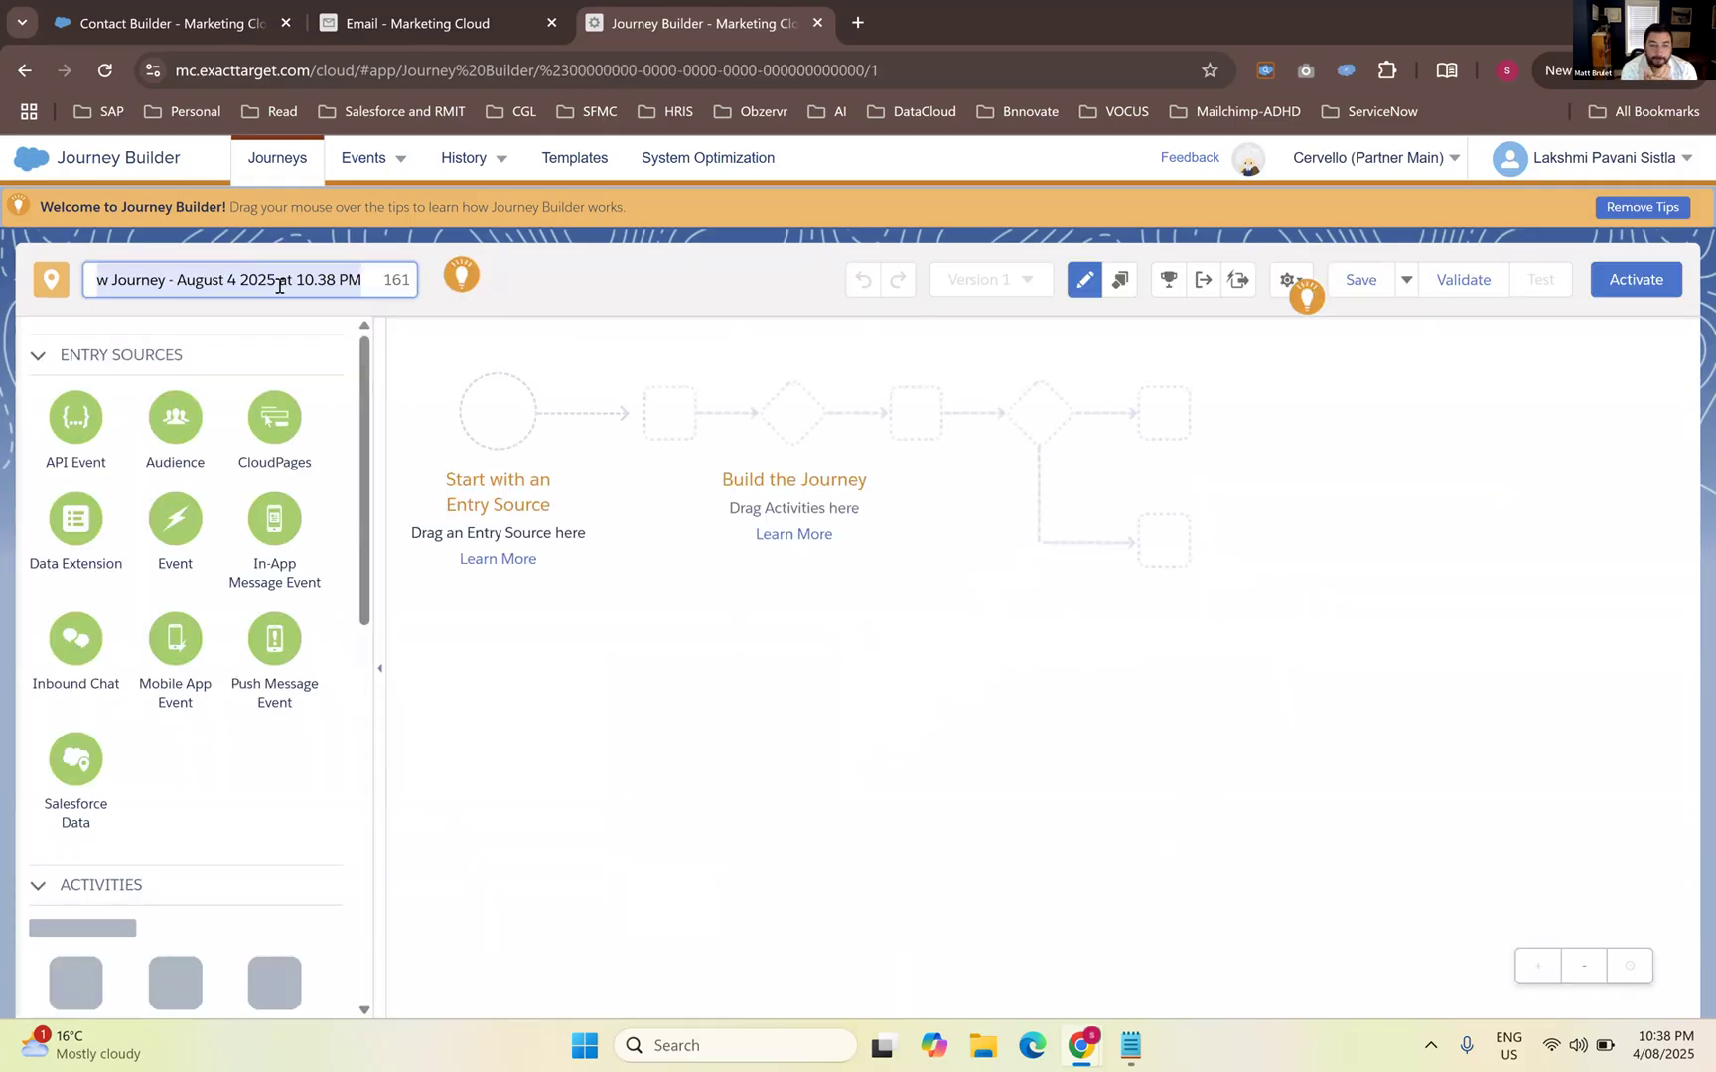
type("Dyna")
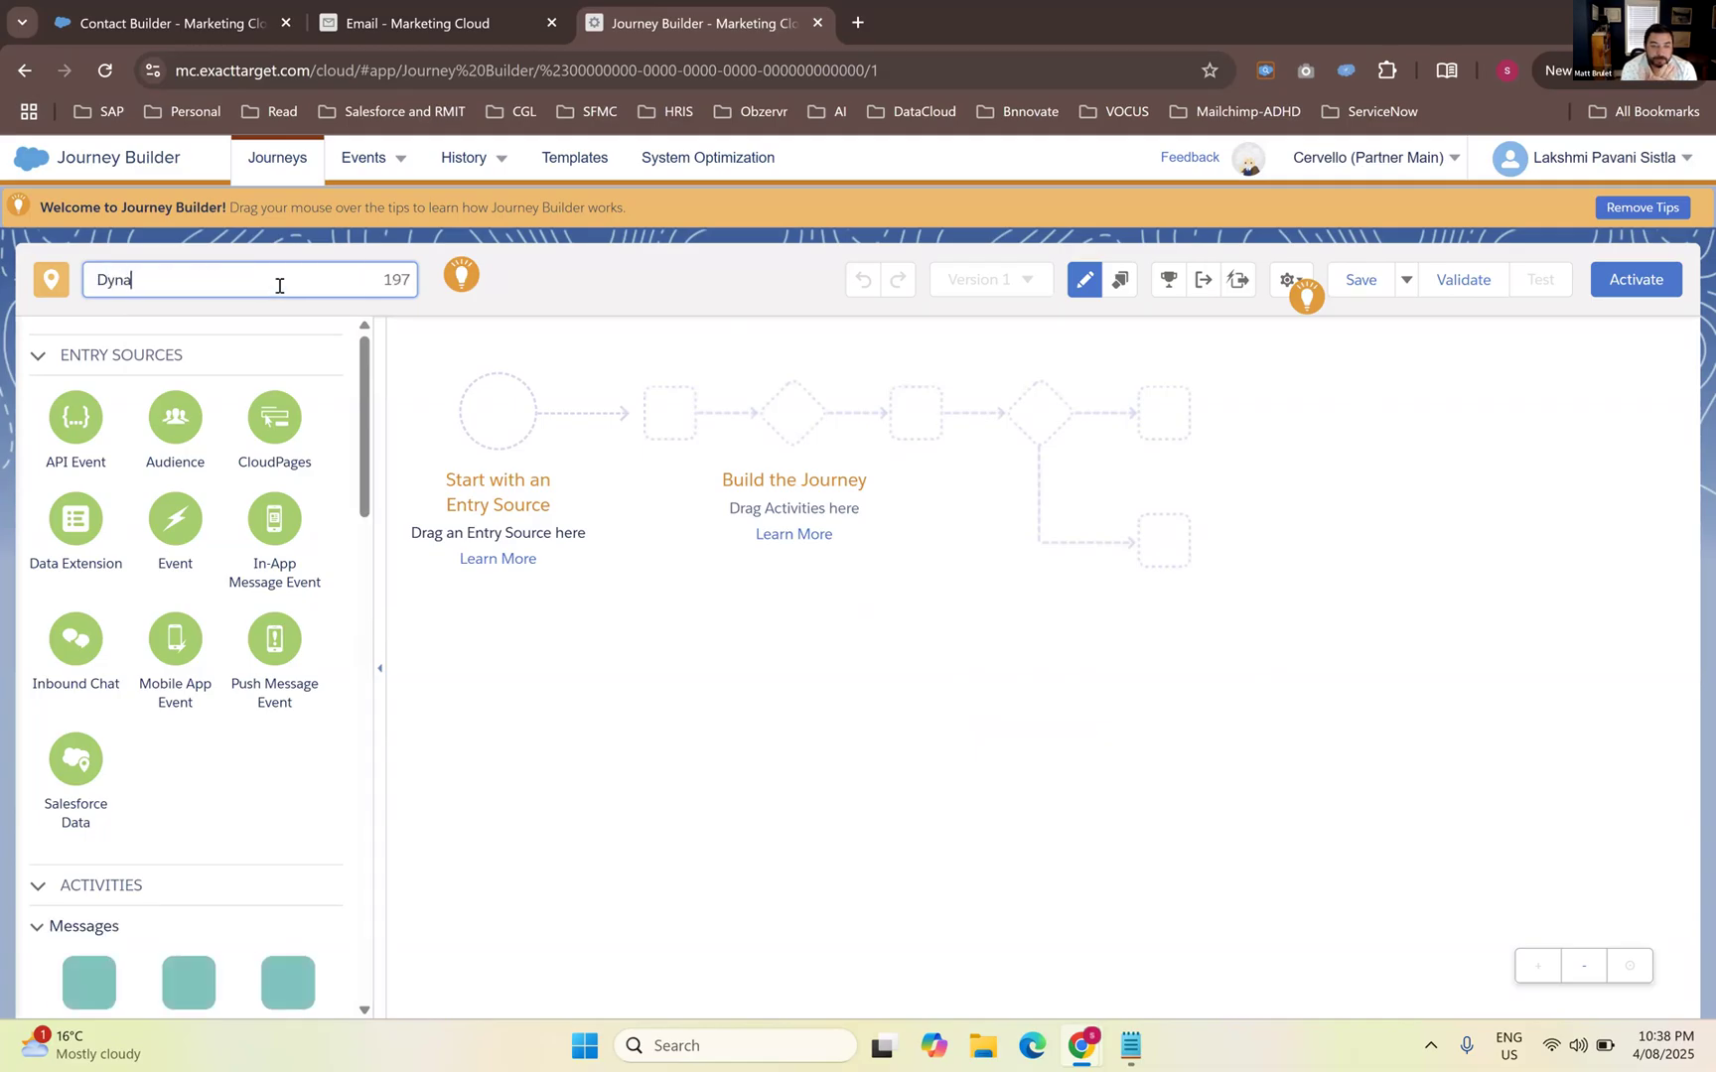
type("micSen")
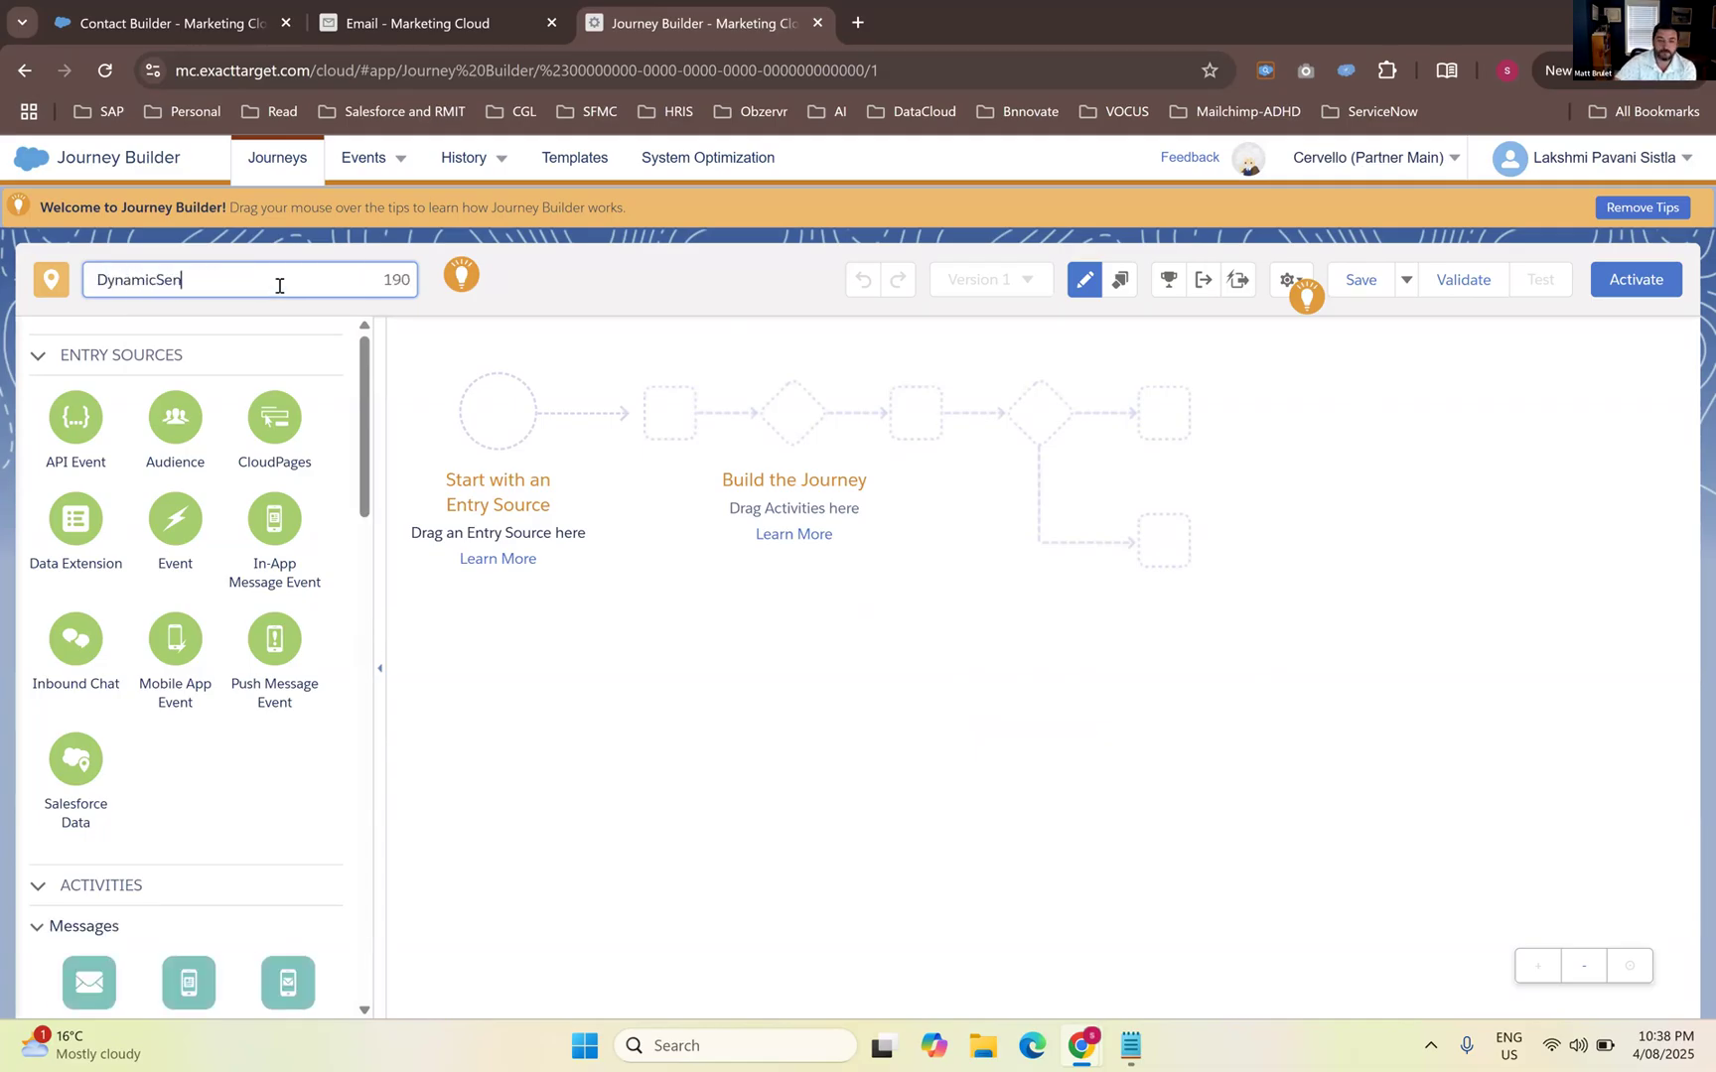
type("derProfileUseCase")
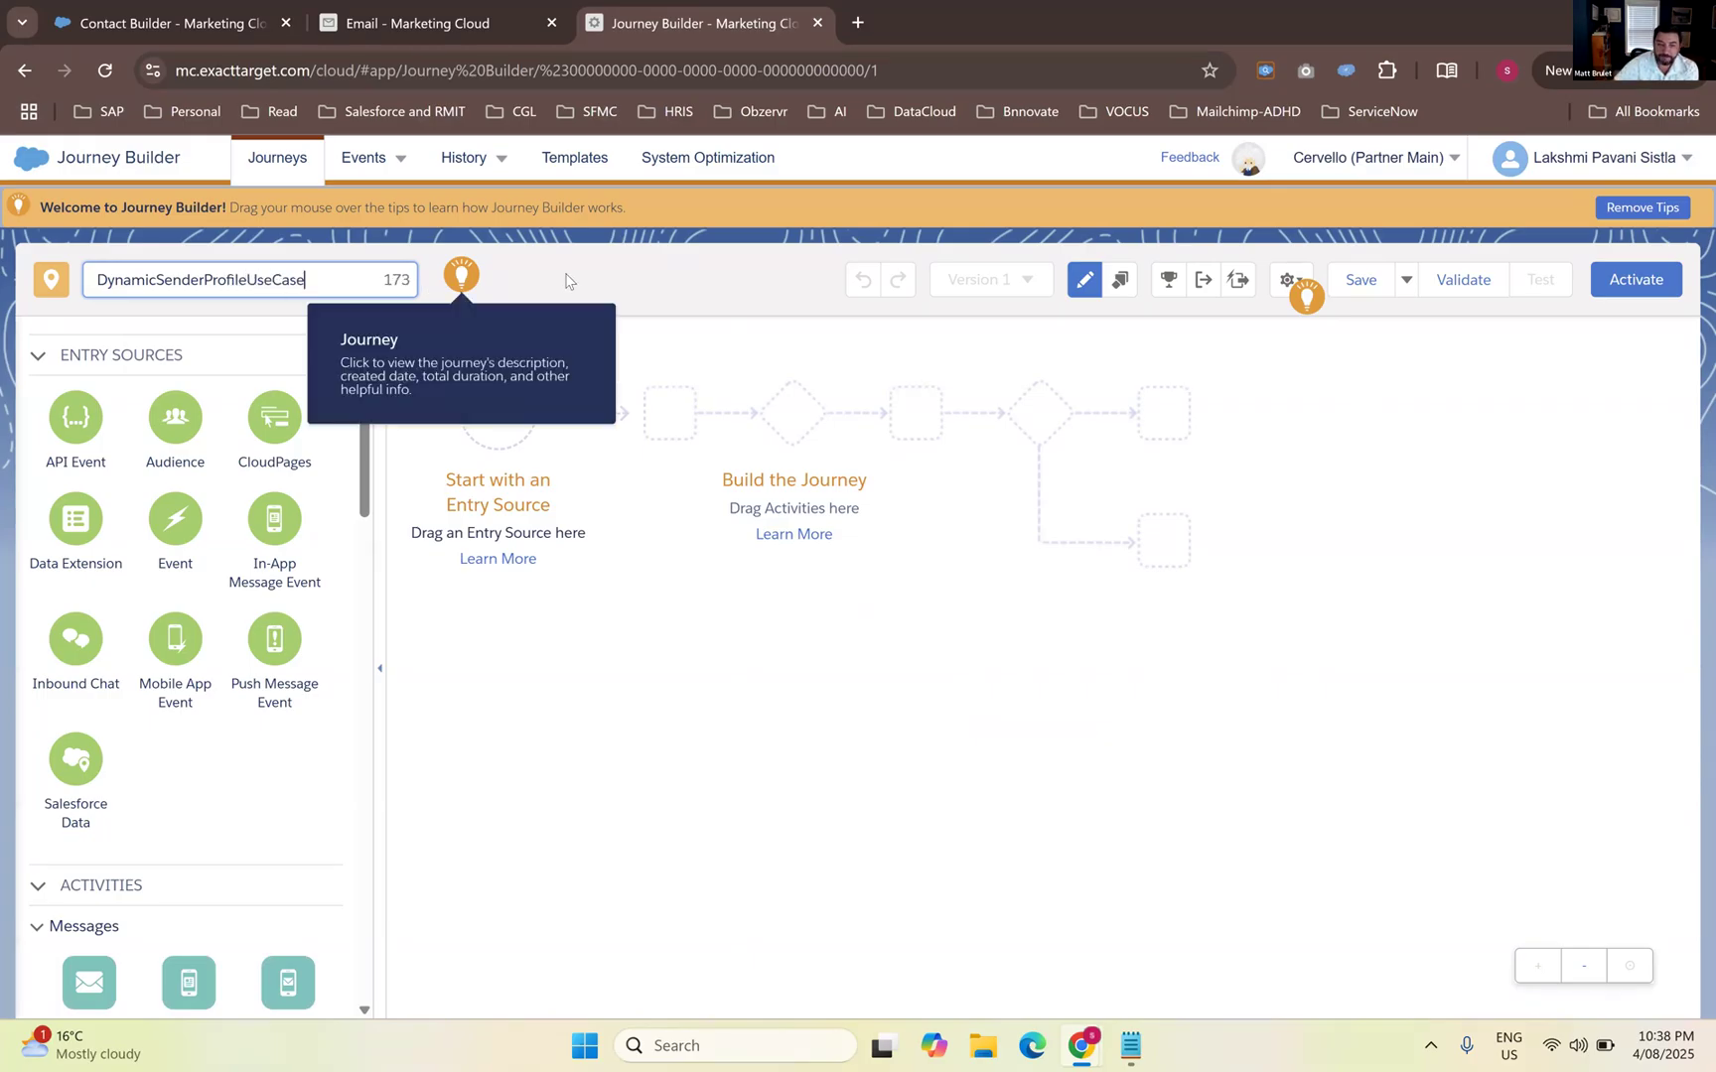
left_click(540, 286)
Set the journey description to "As a part of hands on 04082025" and save the journey
left_click(378, 288)
left_click(132, 355)
type("AS")
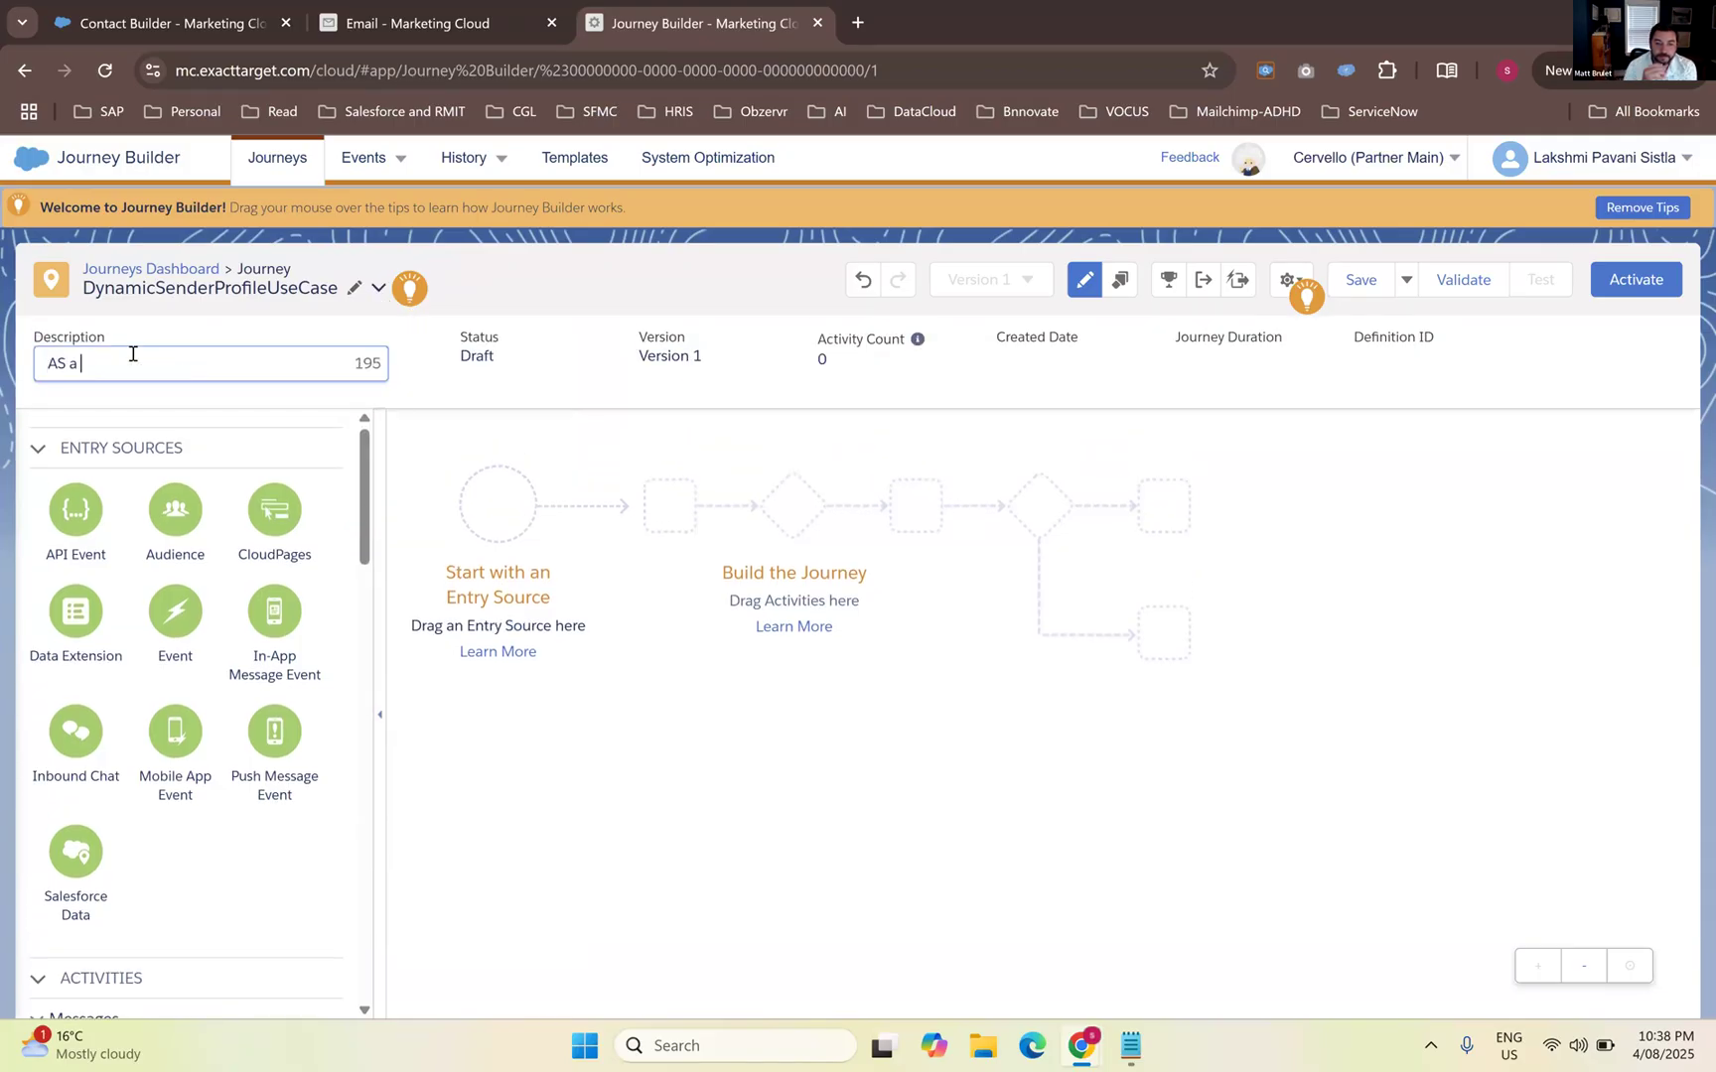
key("BackSpace")
type("s a part of hands on 04082025")
left_click(1445, 866)
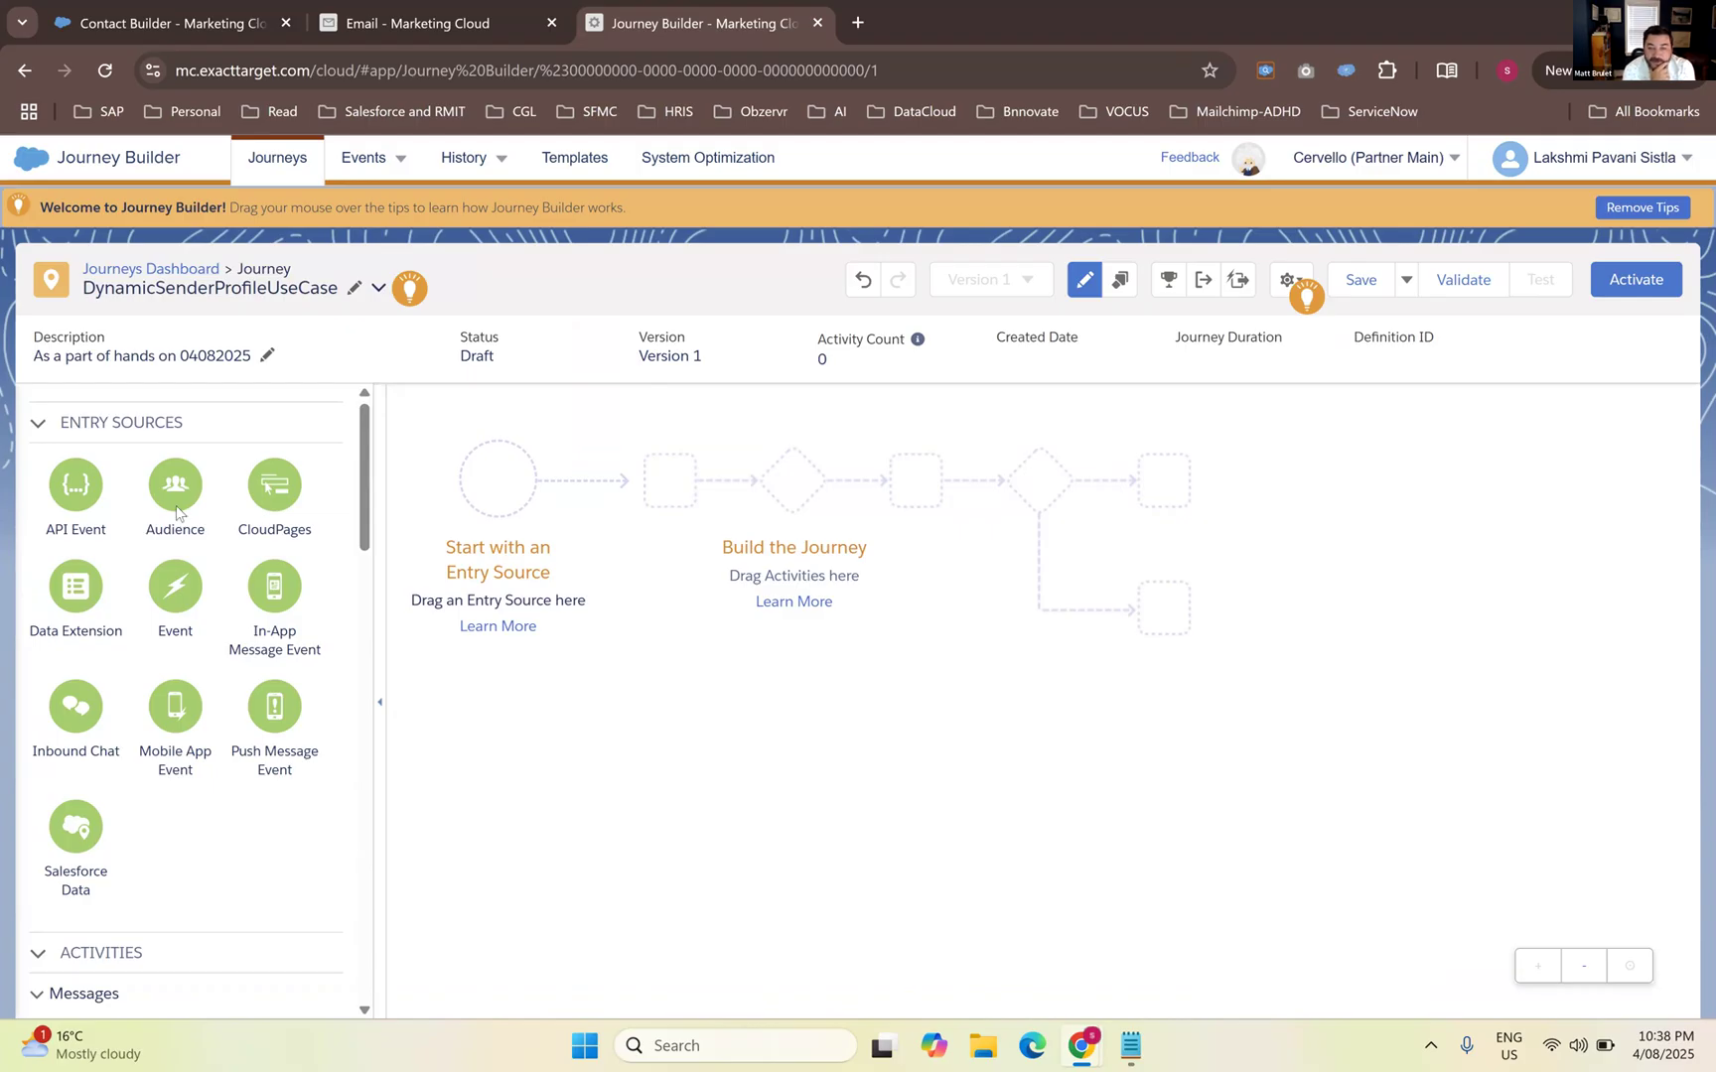
mouse_move(1319, 296)
left_click(1388, 286)
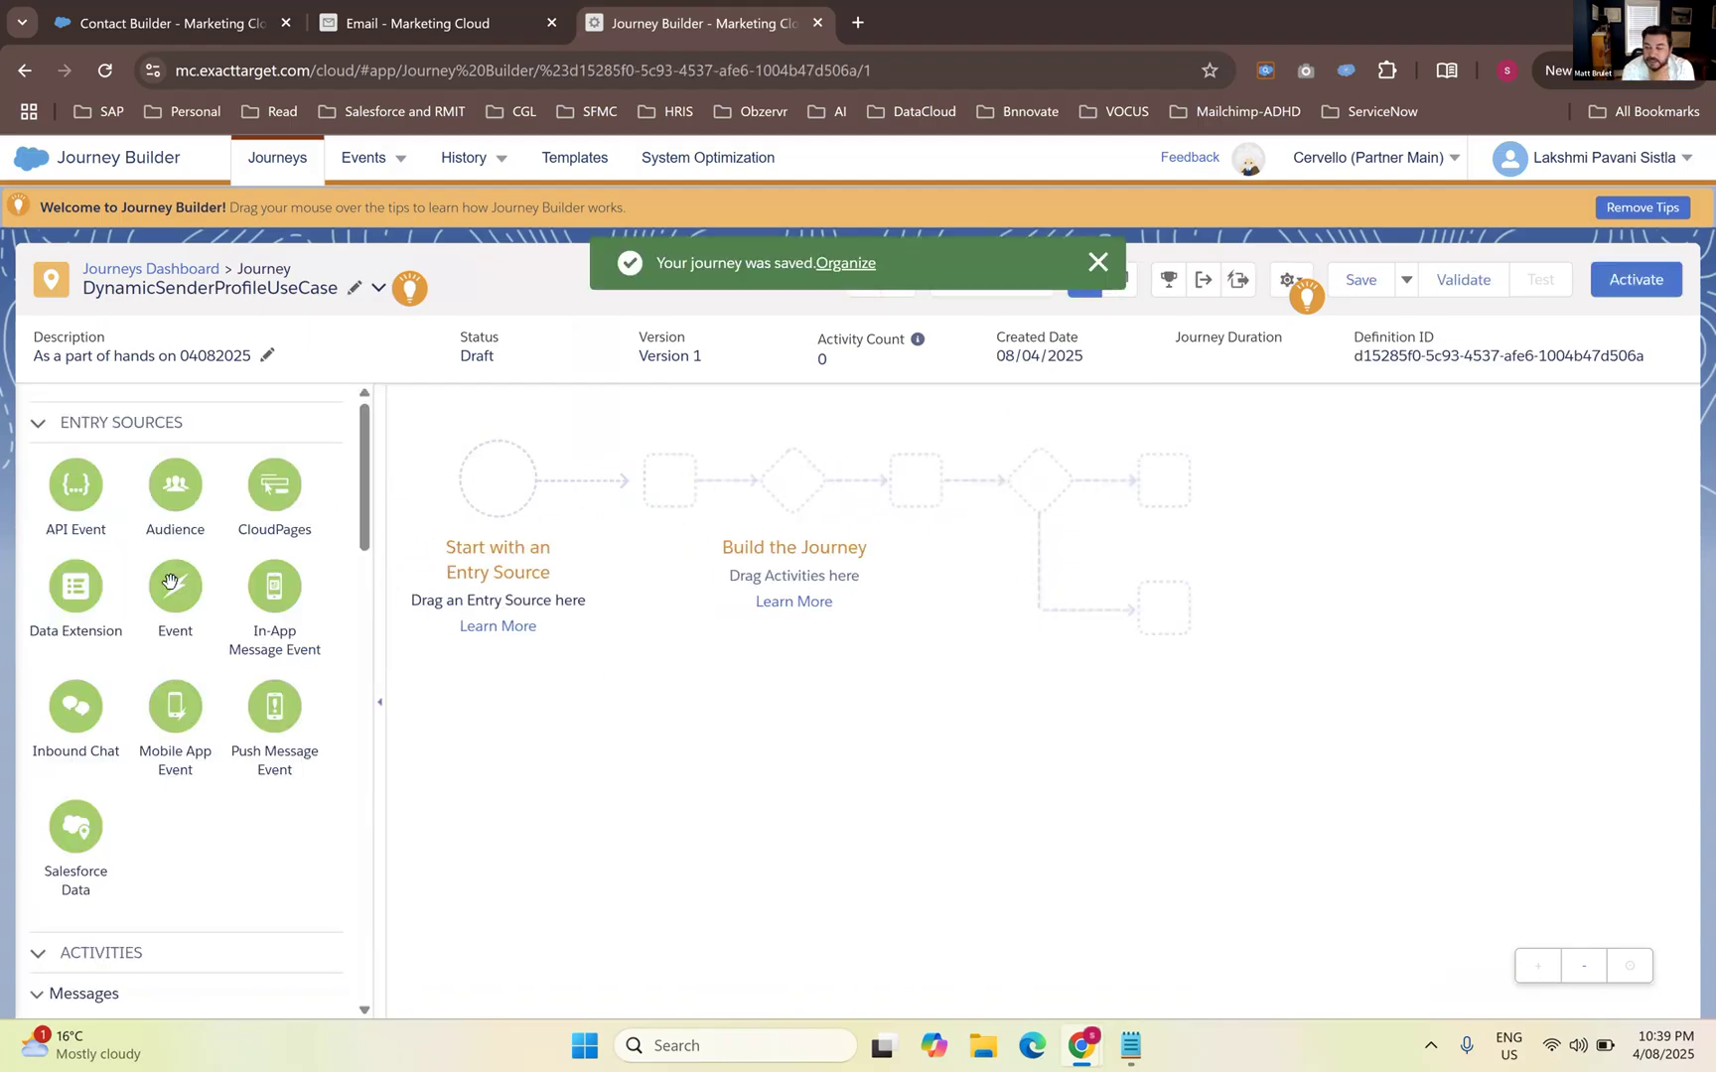
Place a Data Extension entry source at the start of the journey and open its setup
left_click_drag(85, 603, 514, 527)
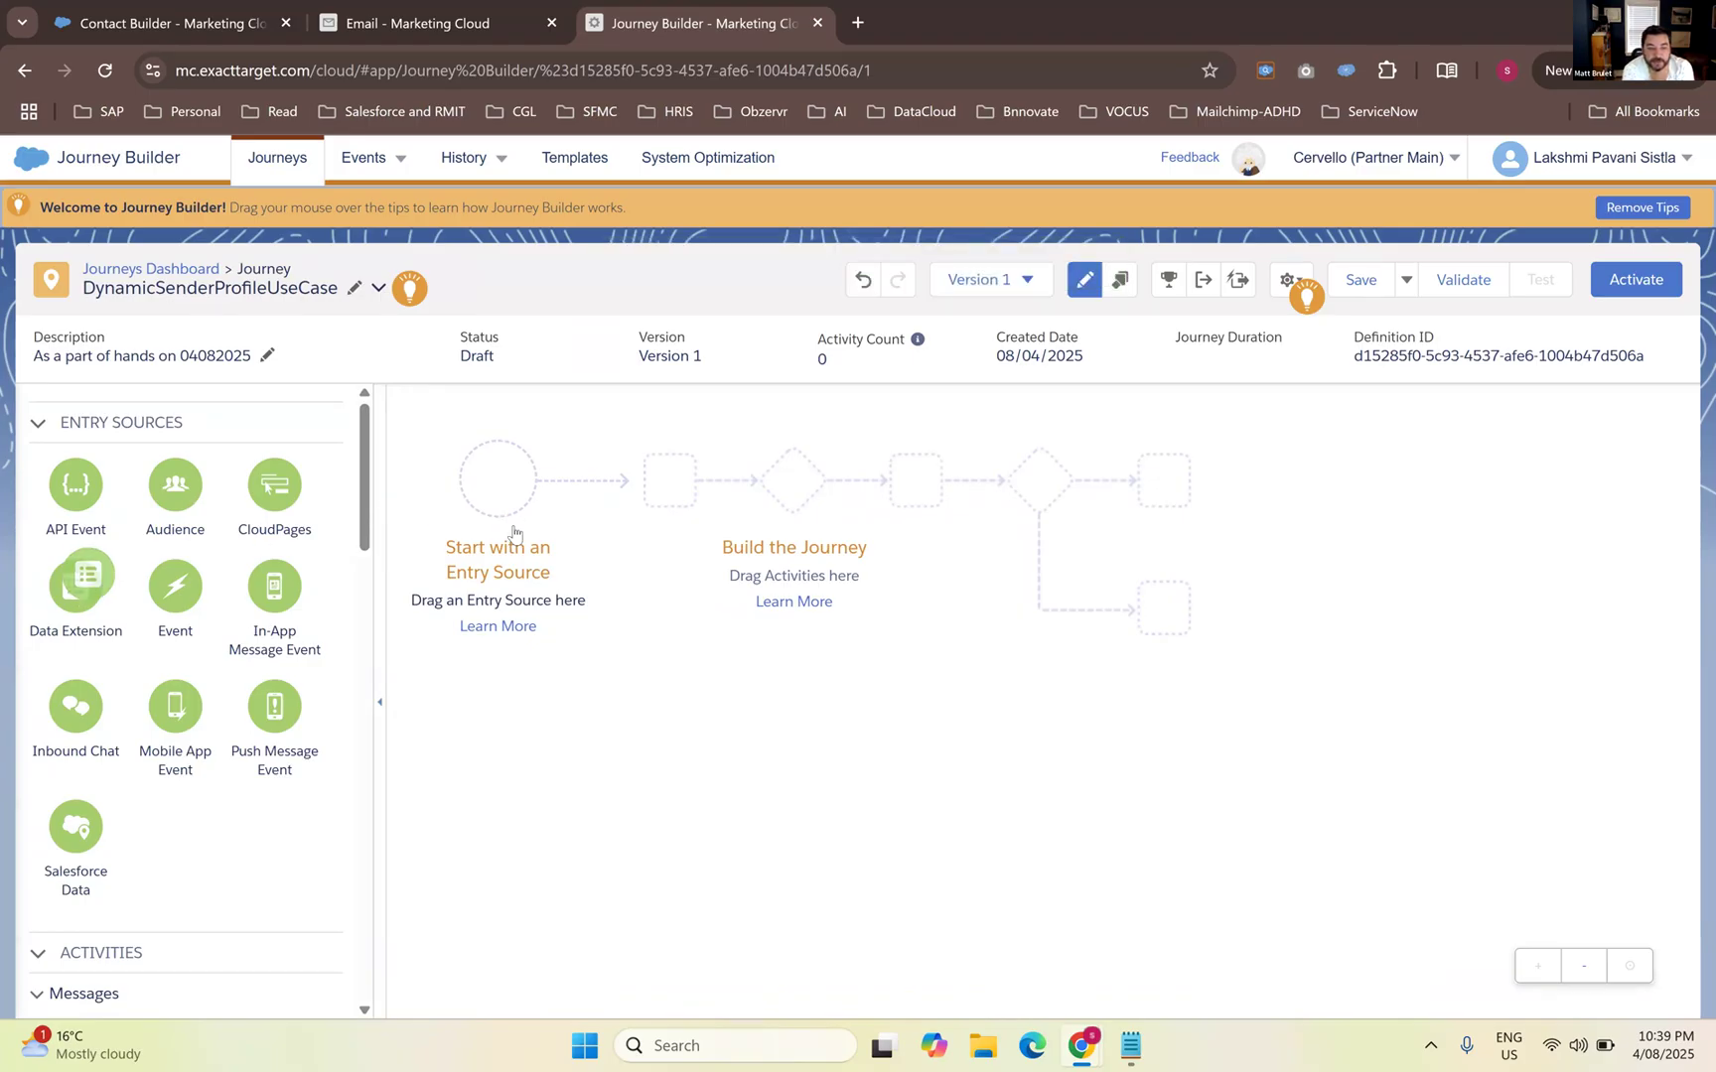
left_click_drag(78, 603, 490, 475)
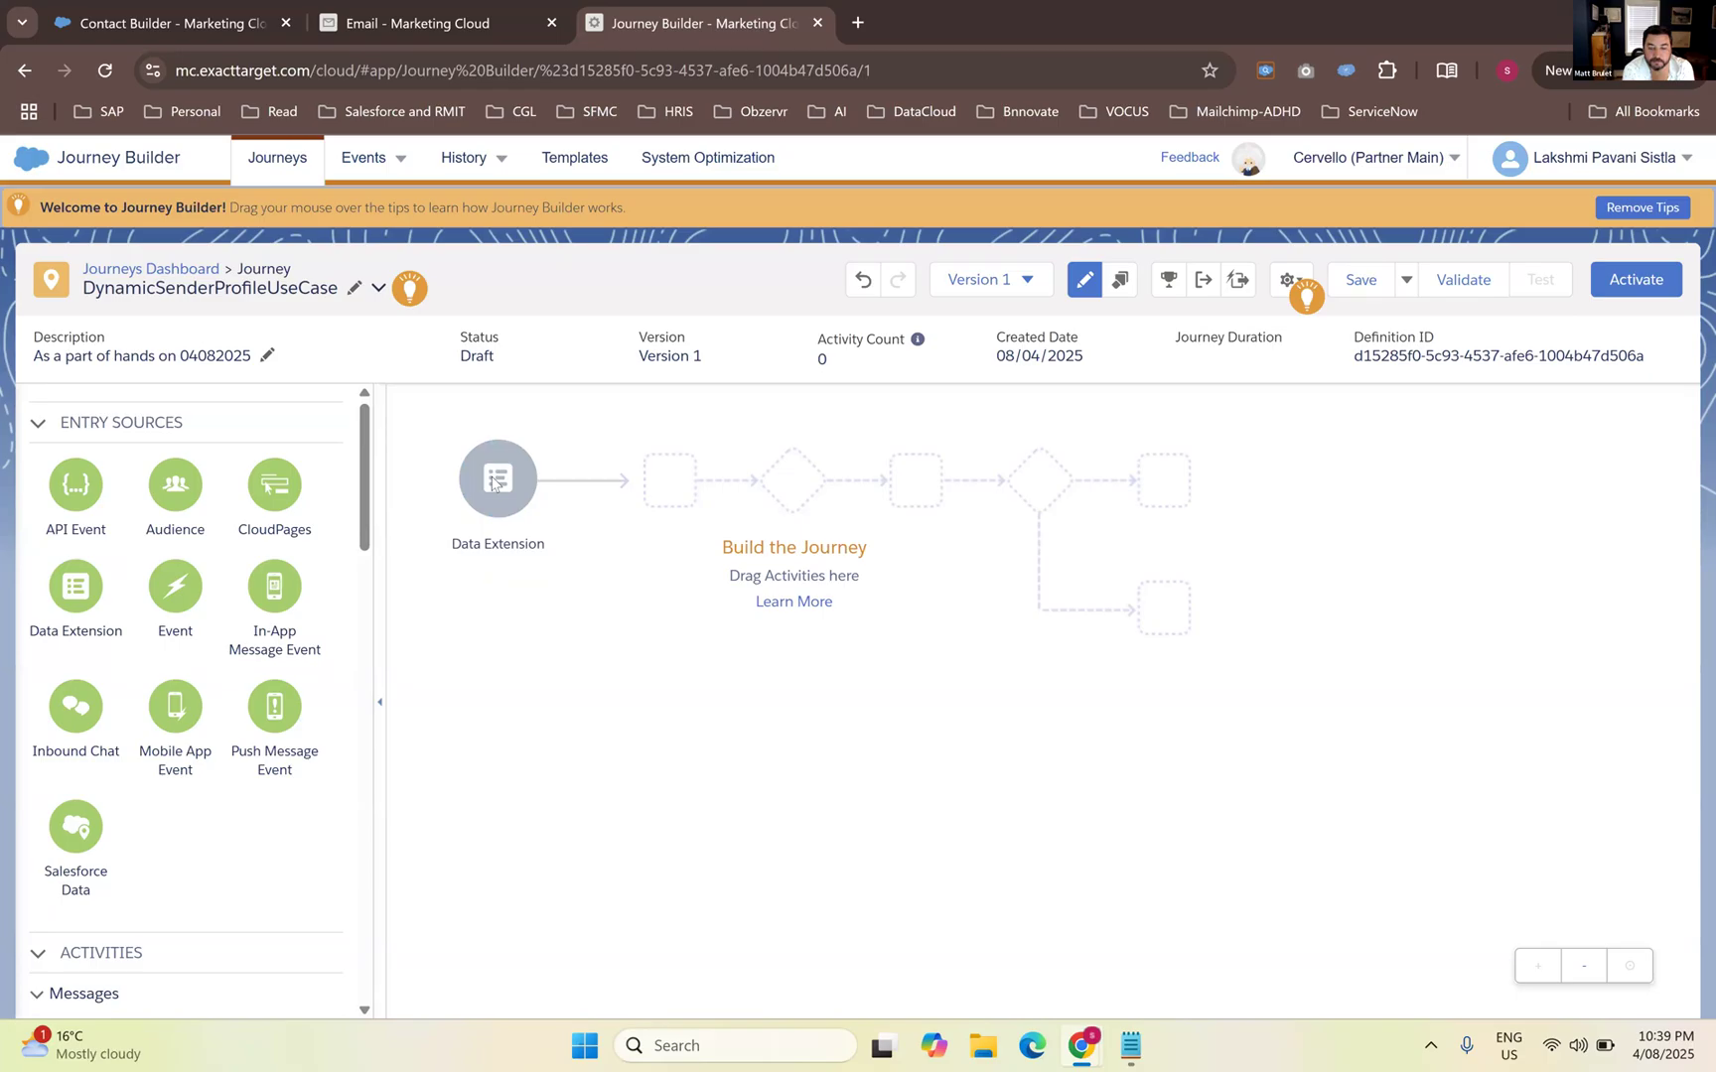
left_click(490, 475)
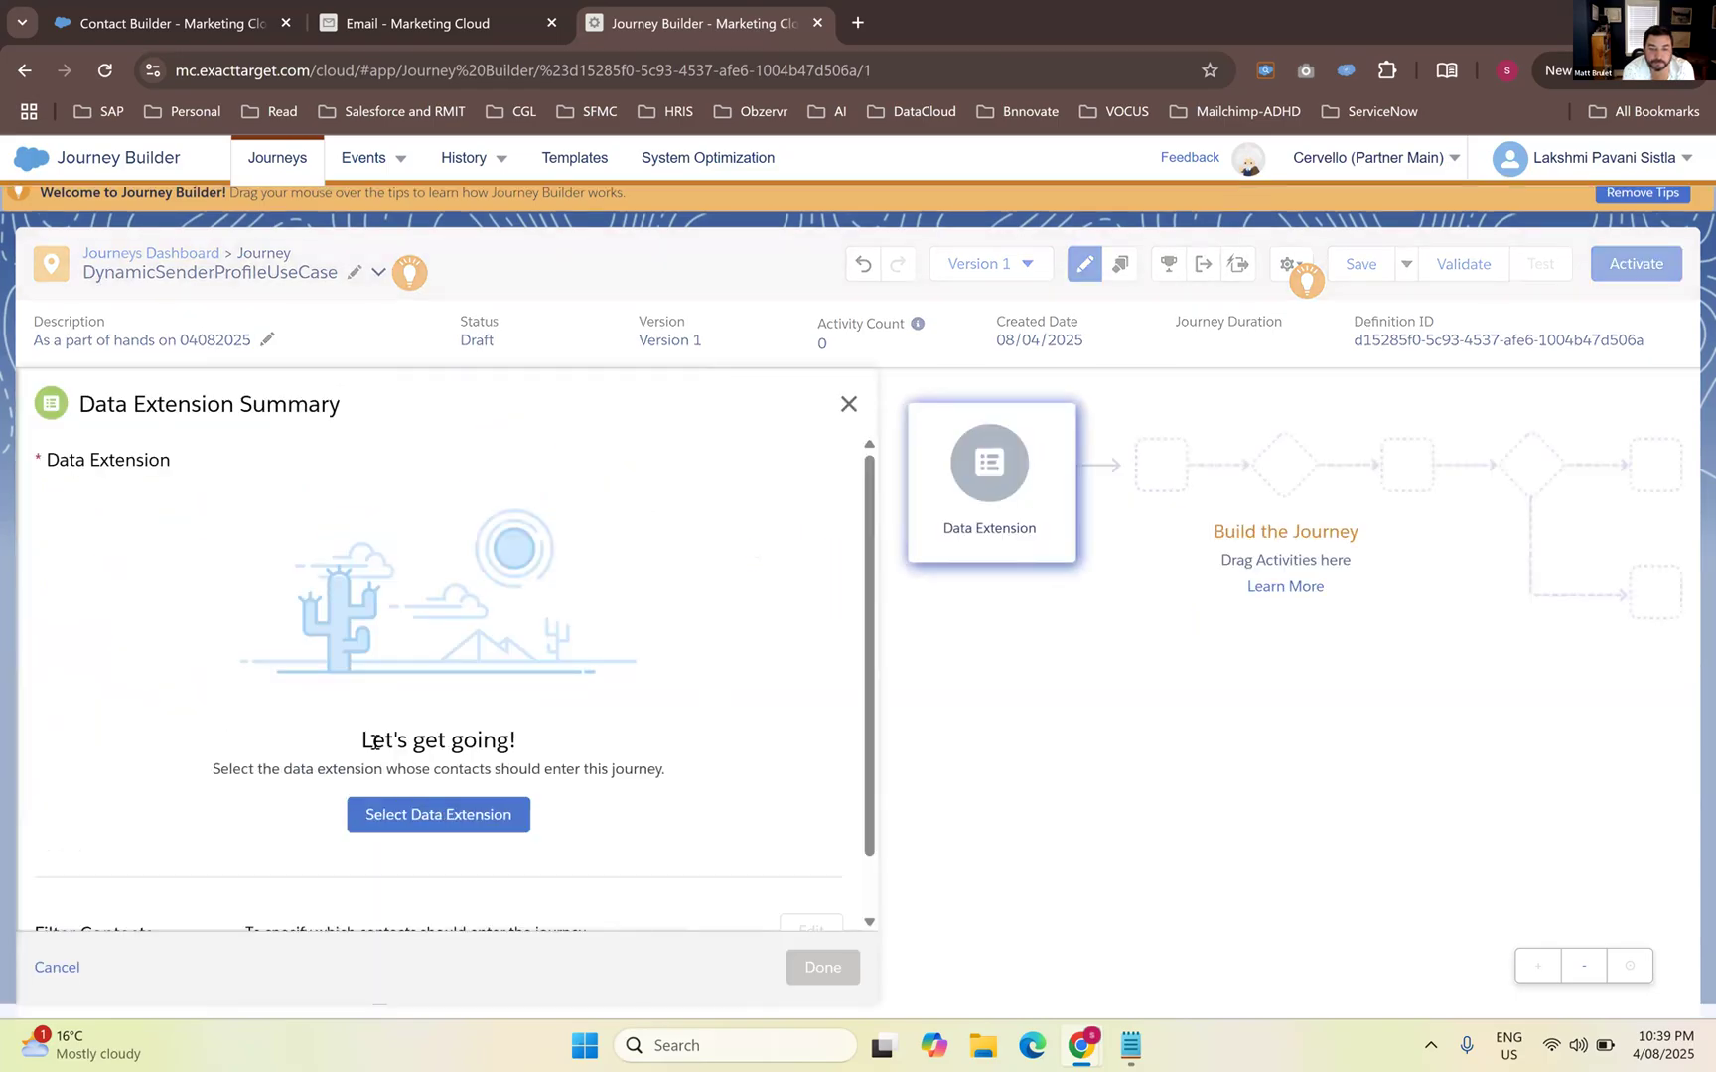
Choose DynamicSenderProfileDE from the HandsOn > BostonMarketerGroup folder as the journey's entry data extension and save the journey
left_click(452, 832)
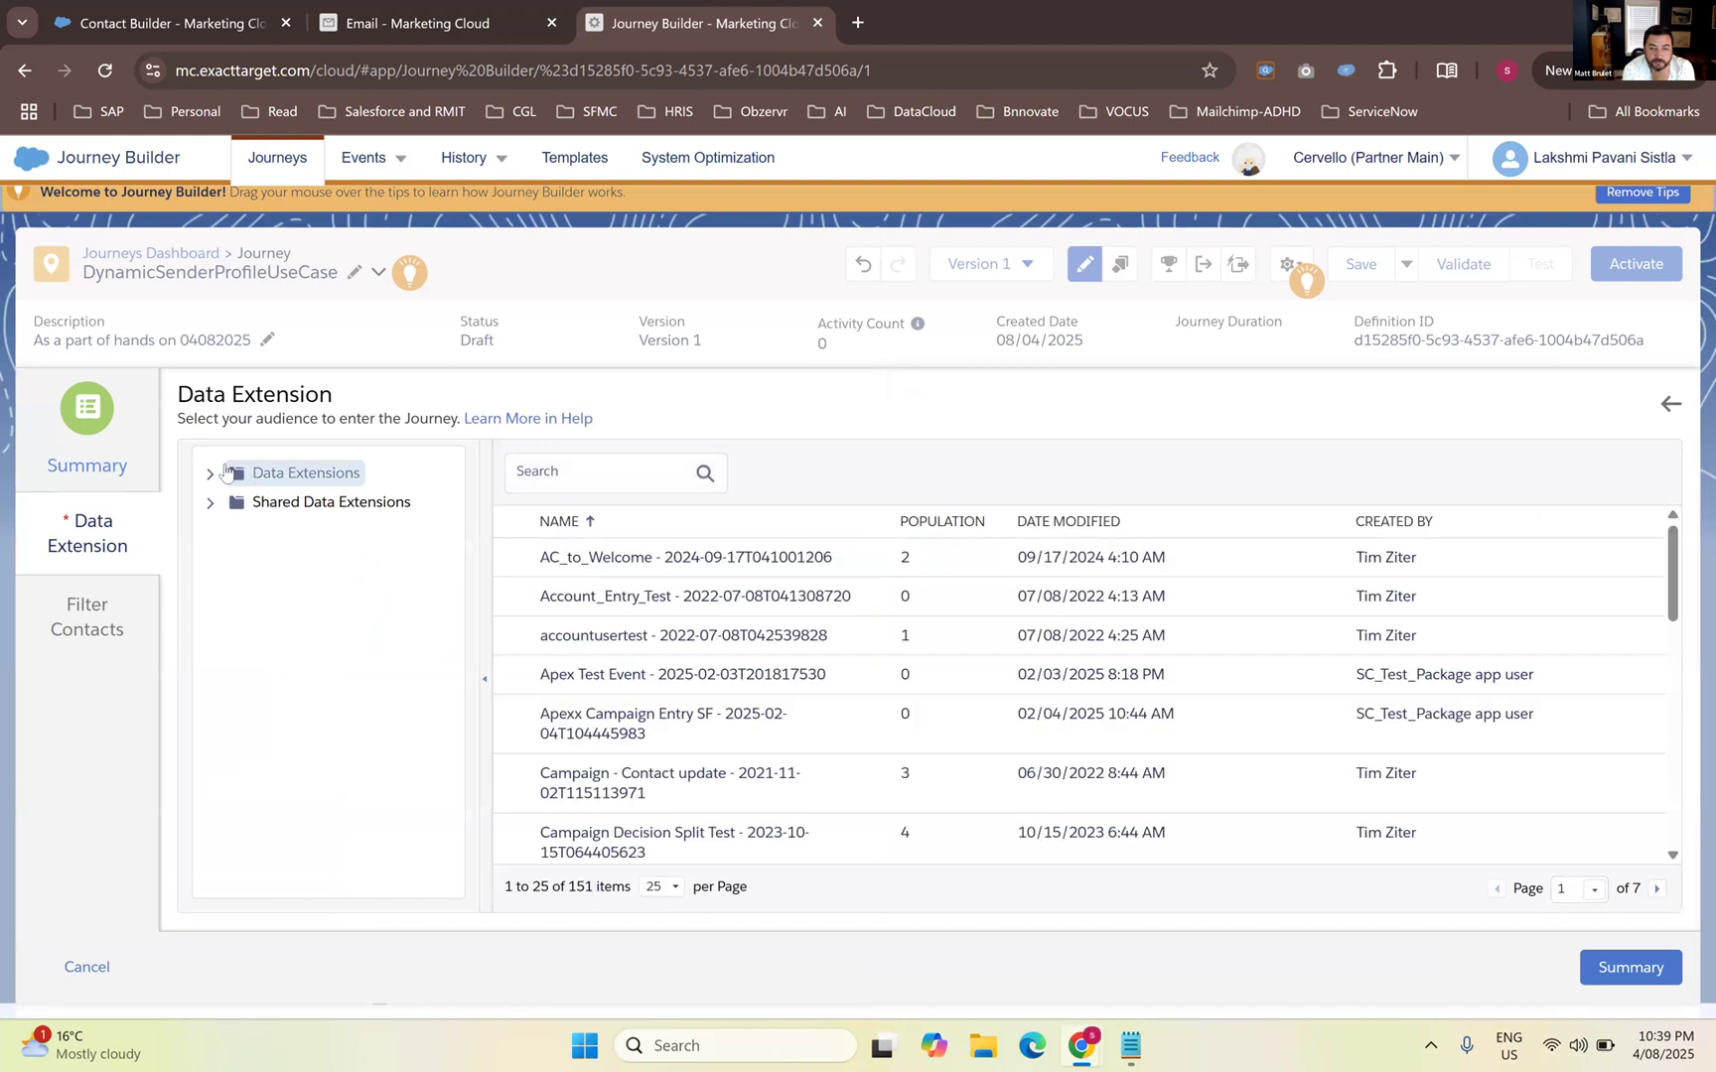
left_click(210, 474)
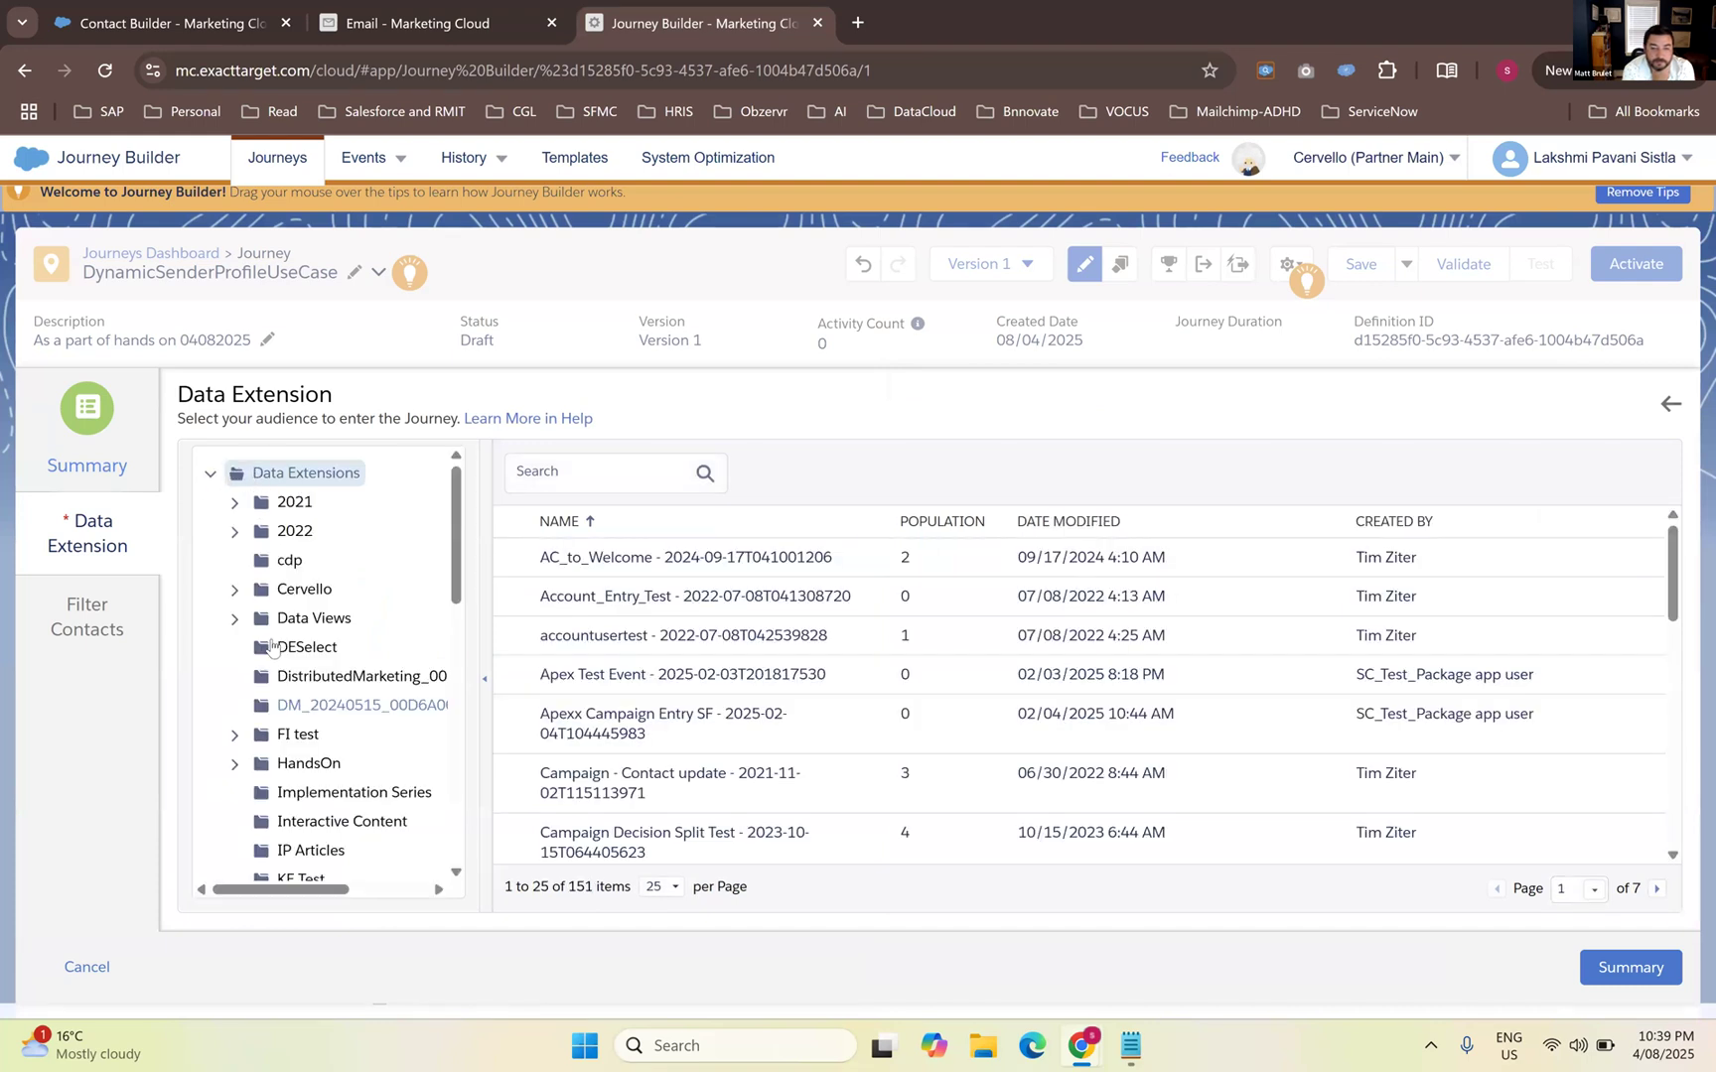
scroll(278, 685, "down", 2)
left_click(236, 653)
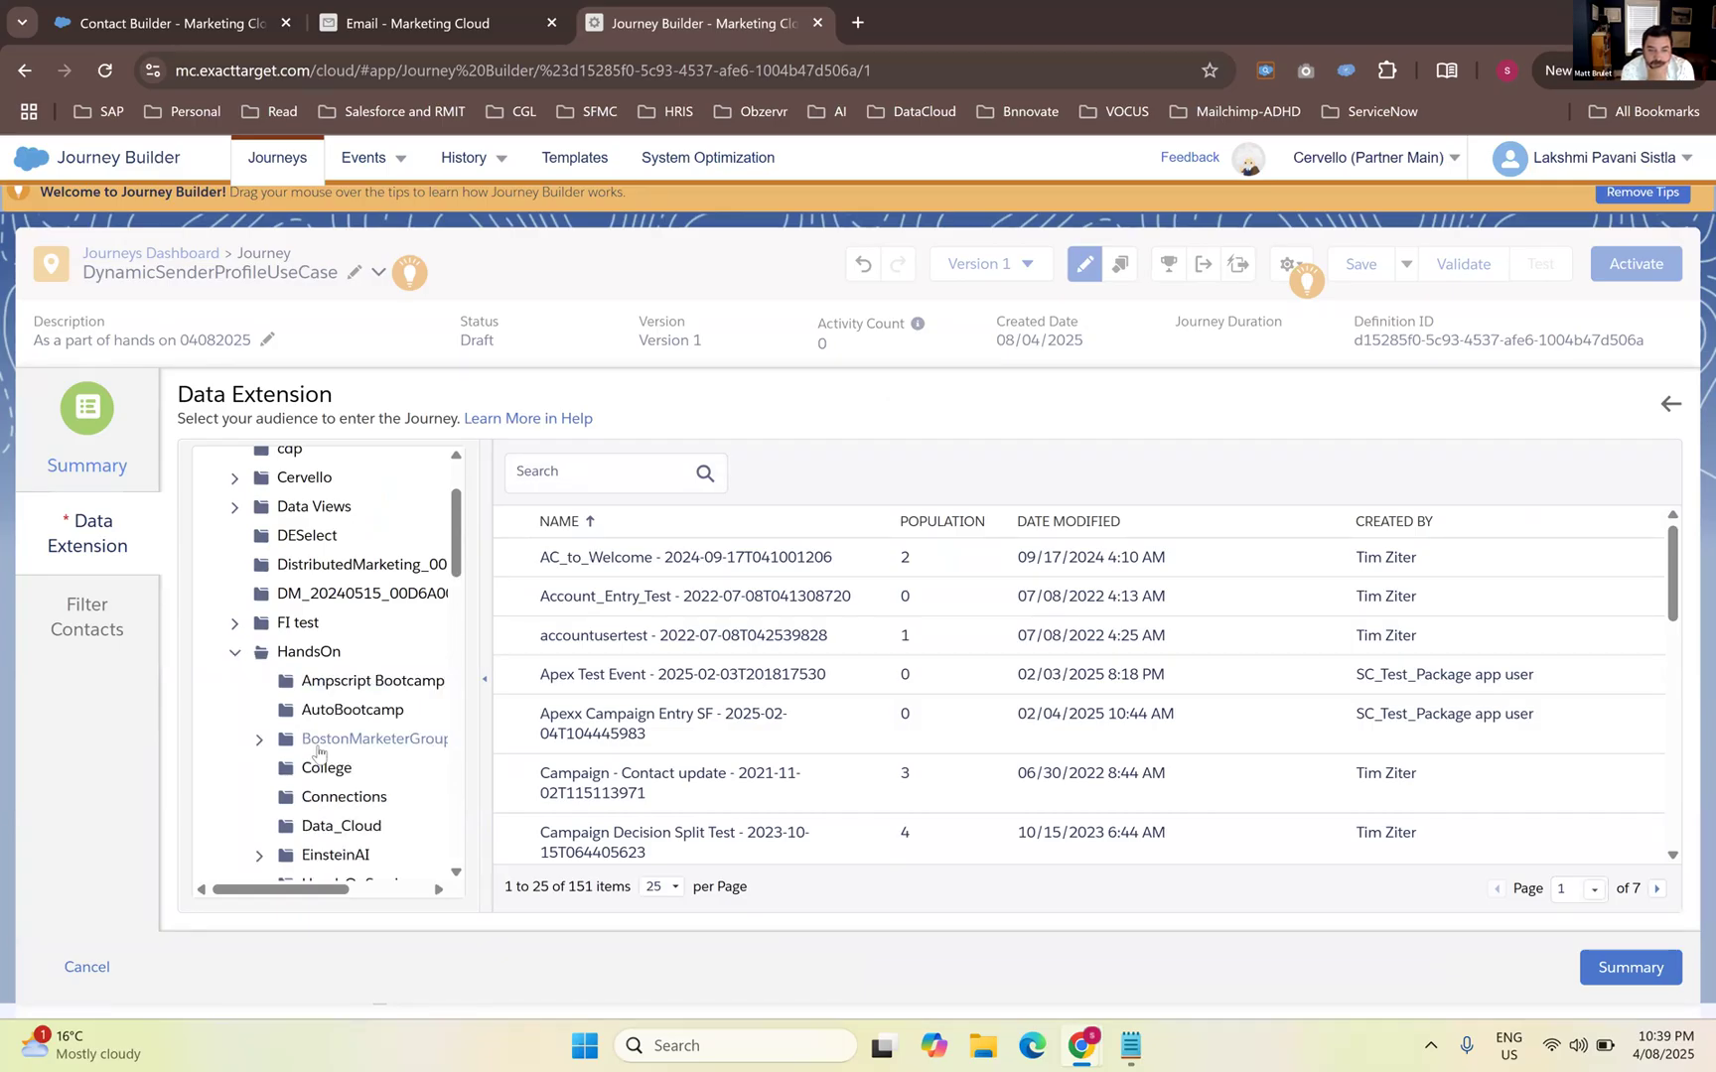
left_click(259, 741)
scroll(348, 695, "down", 2)
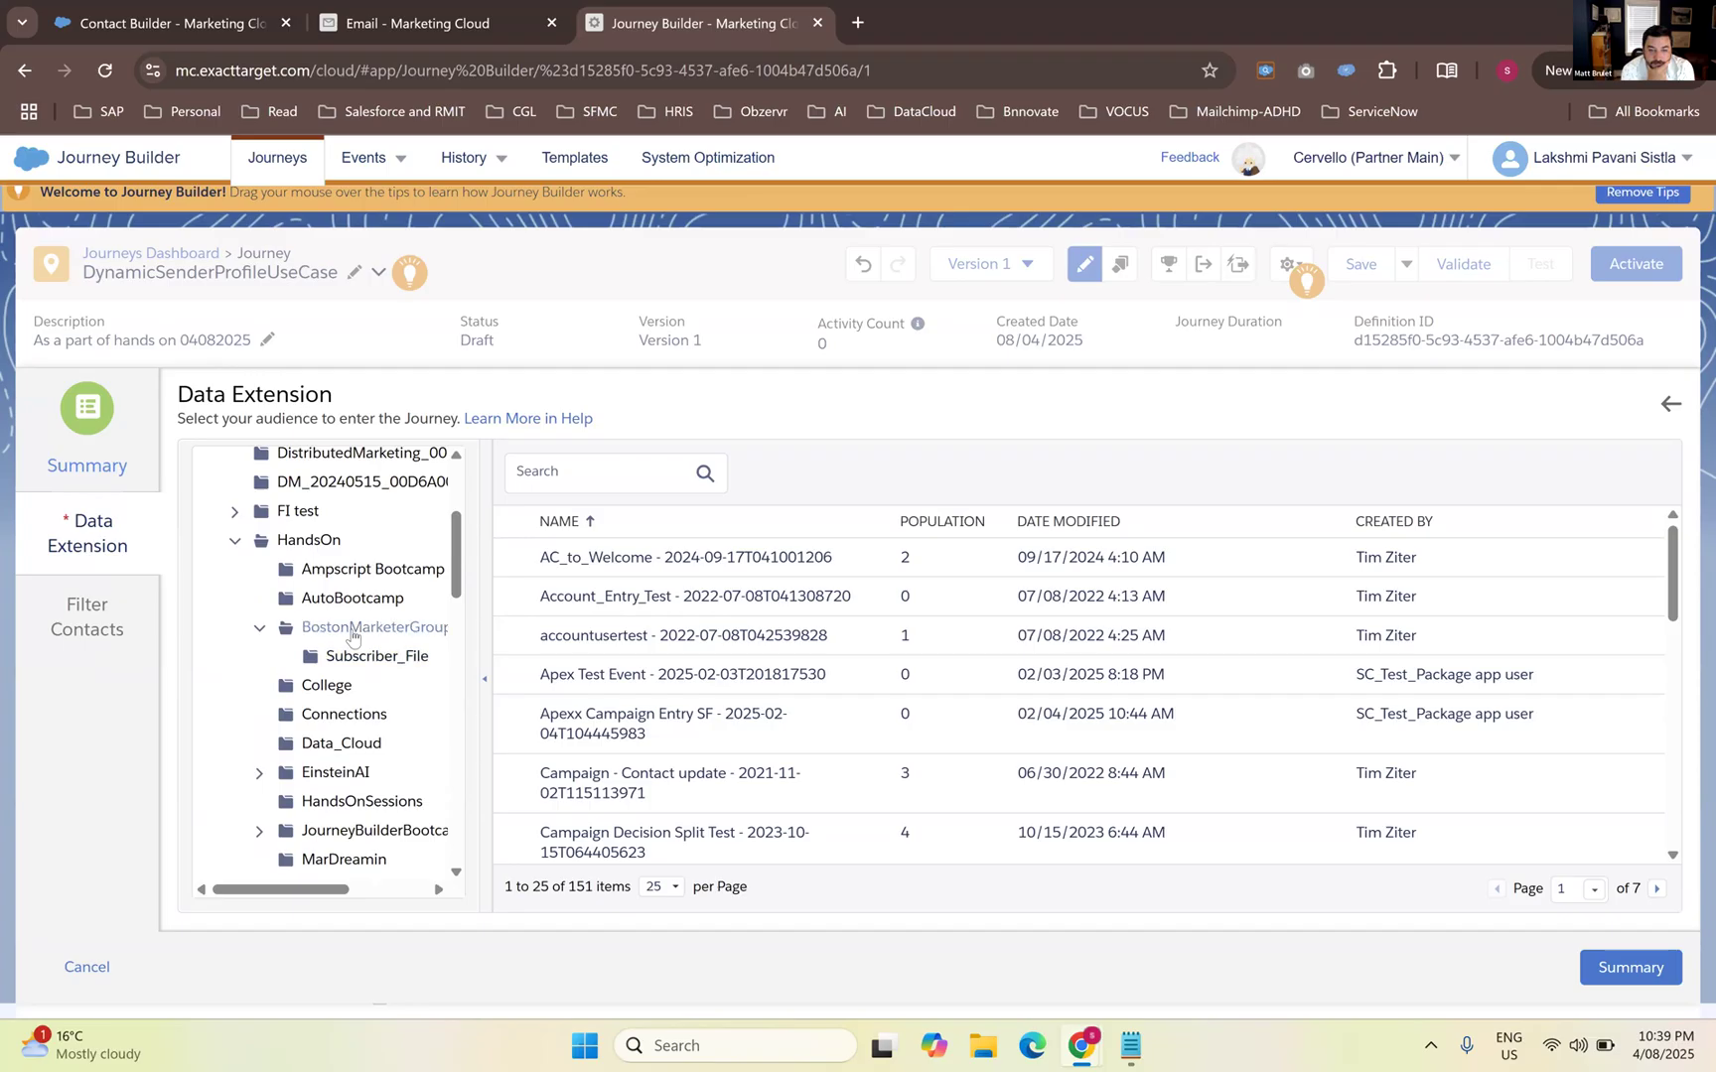
left_click(353, 636)
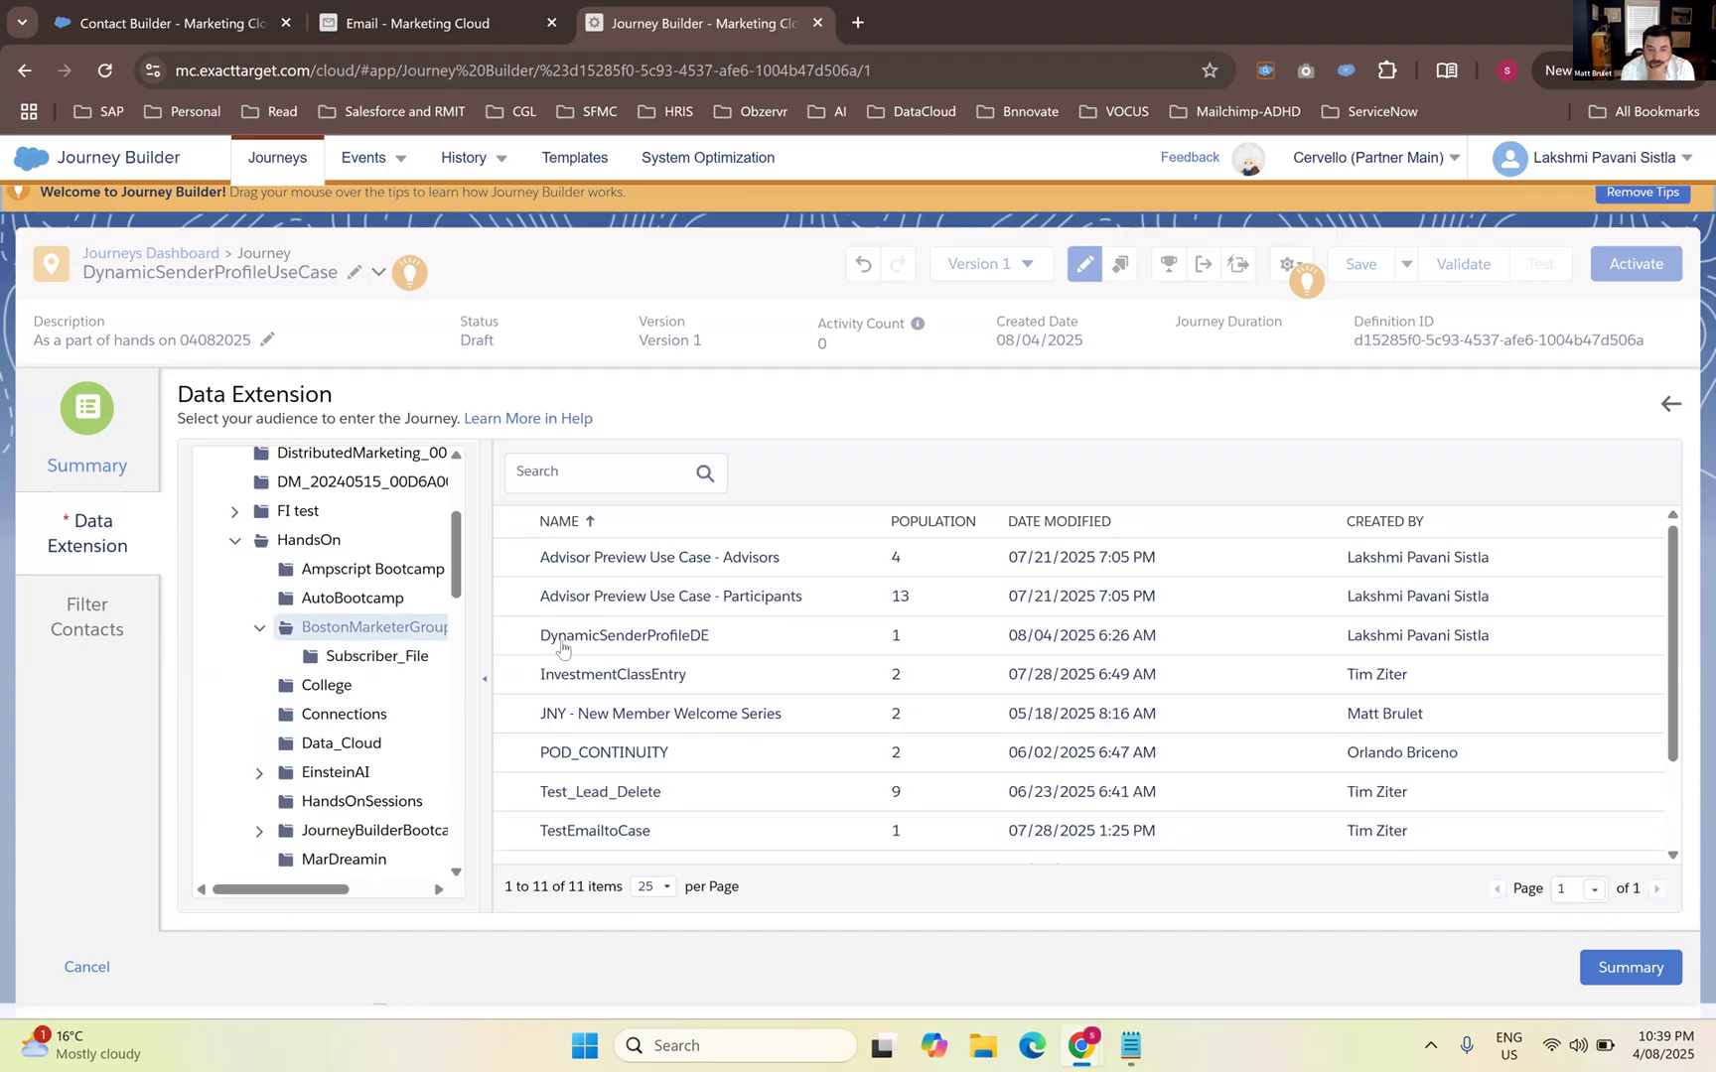
left_click(562, 645)
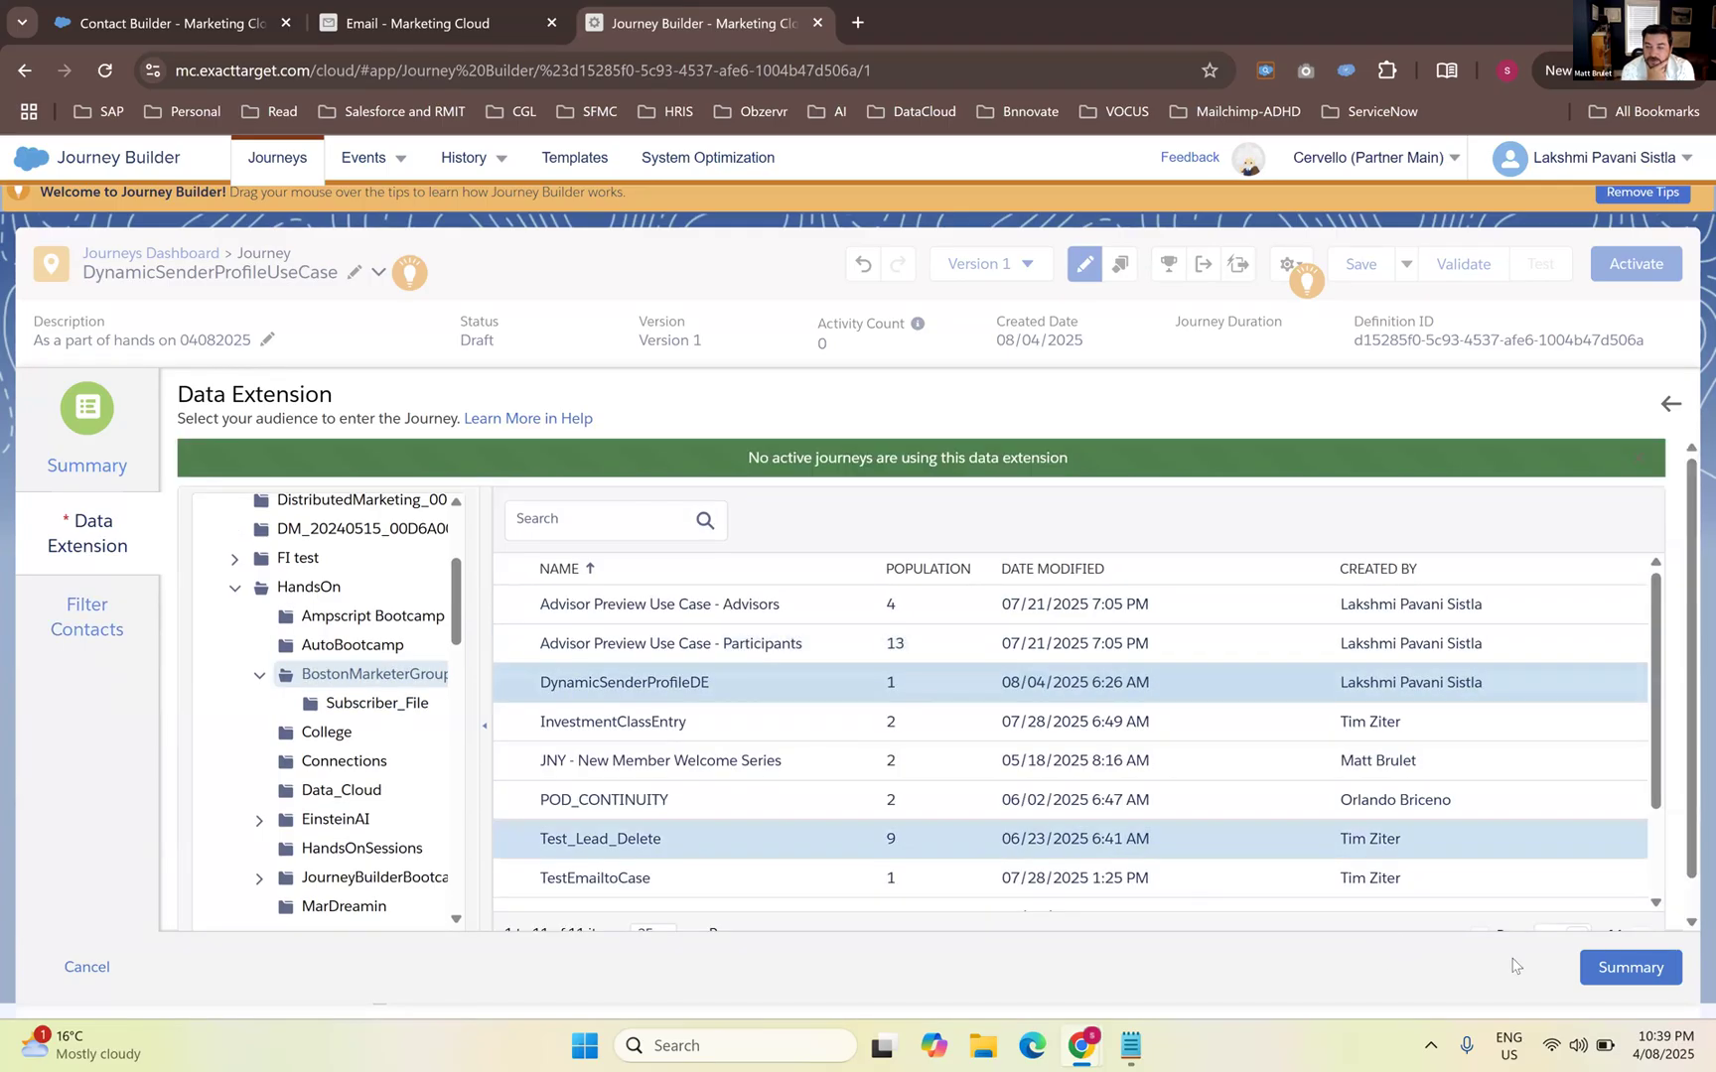
left_click(1628, 968)
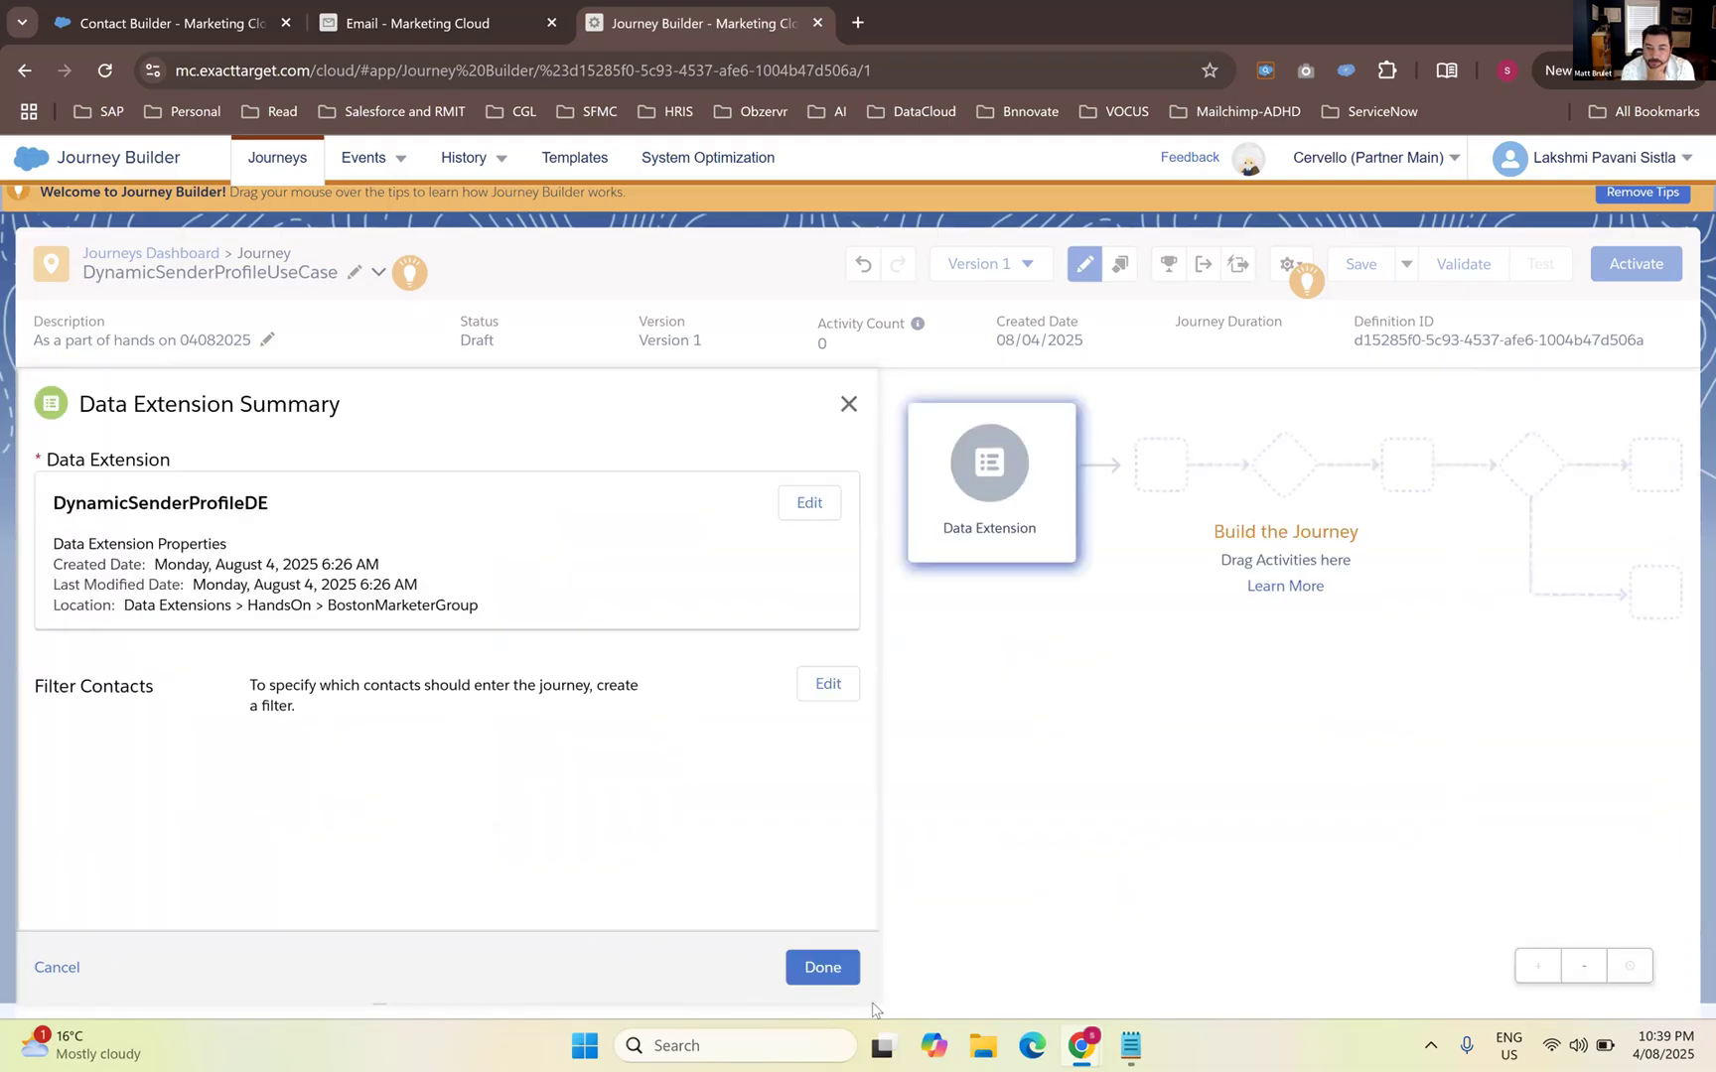
left_click(832, 968)
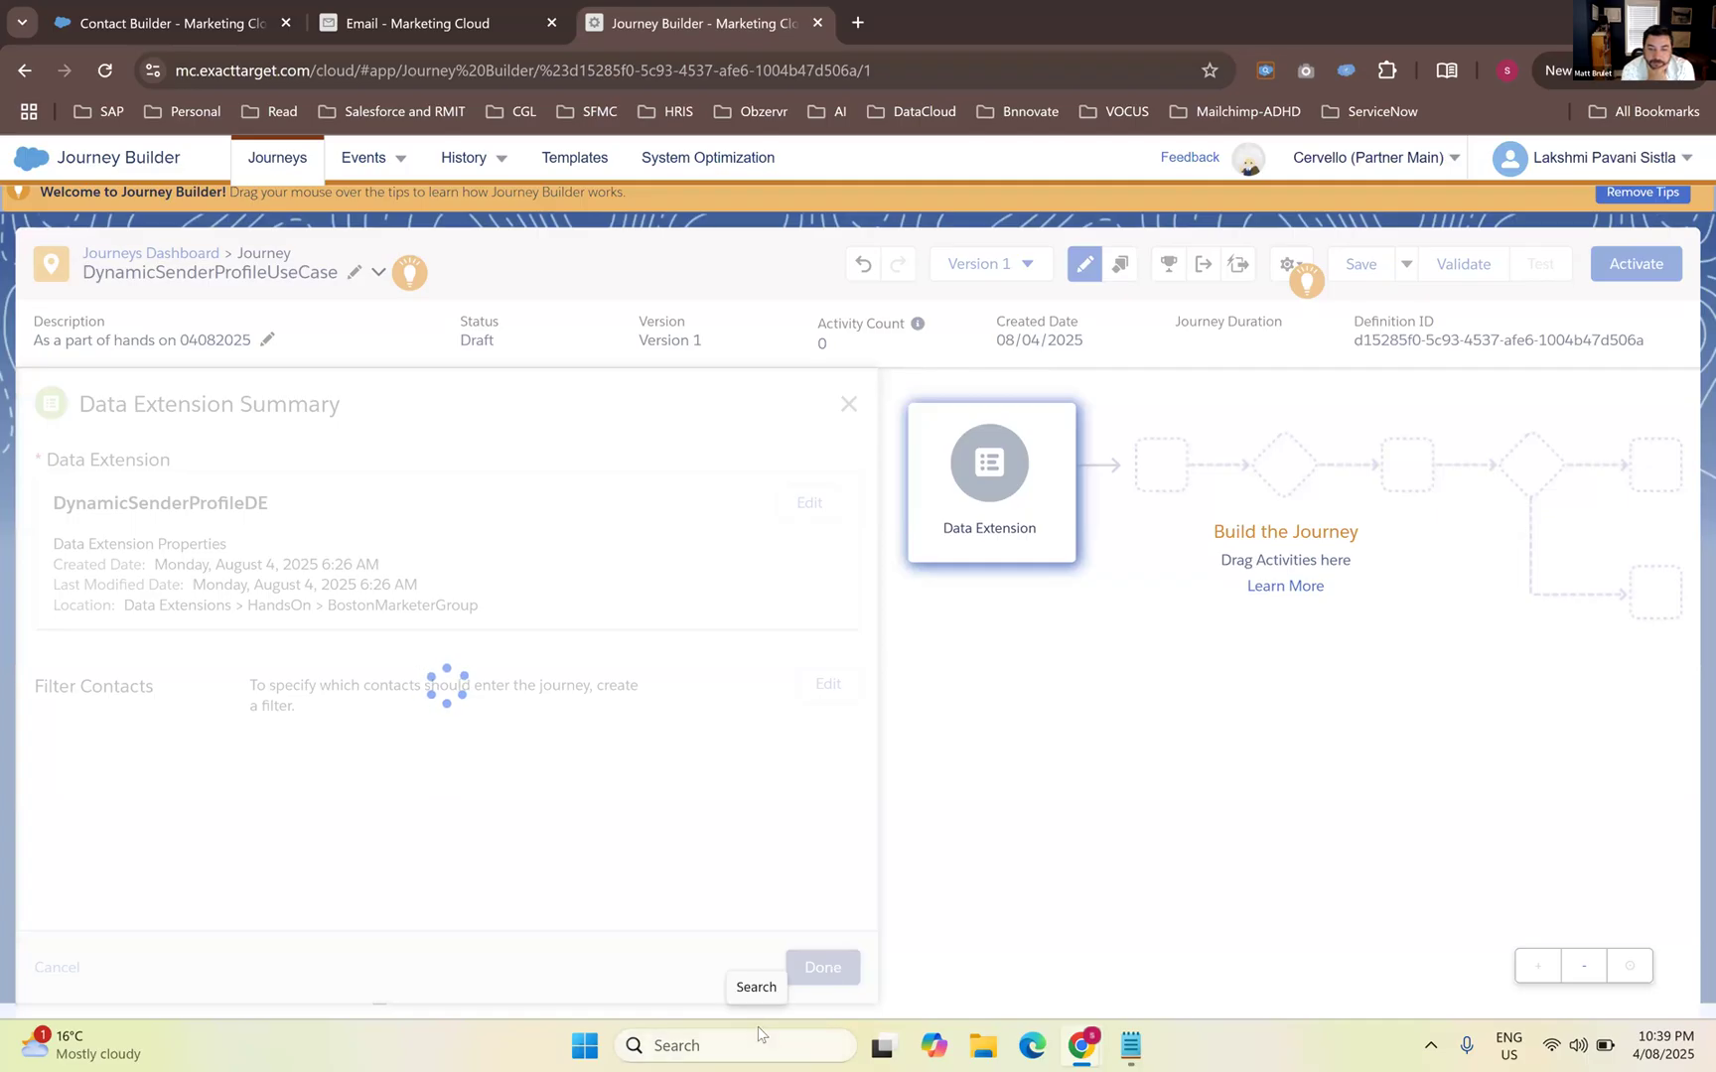
left_click(1360, 264)
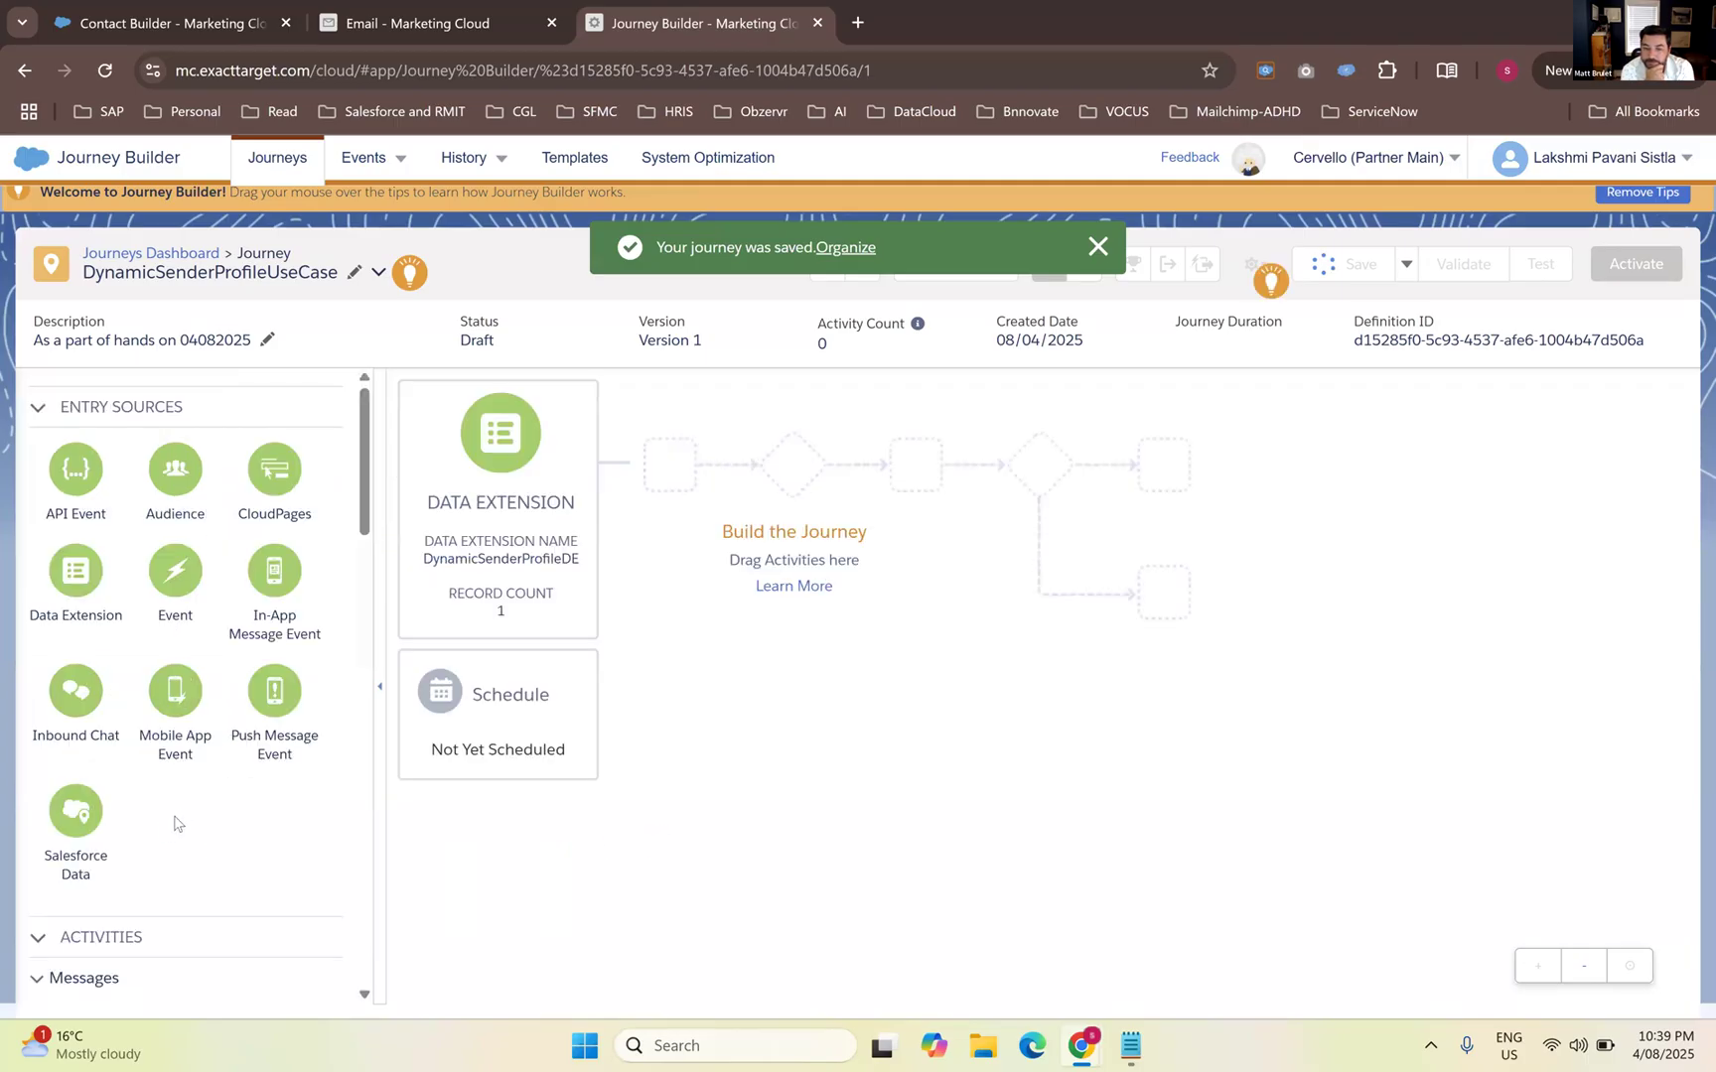
Add an Email activity after the entry source and choose the message "NTO Welcome Series Initial Email - General"
scroll(90, 880, "down", 3)
left_click_drag(89, 705, 633, 482)
left_click(663, 467)
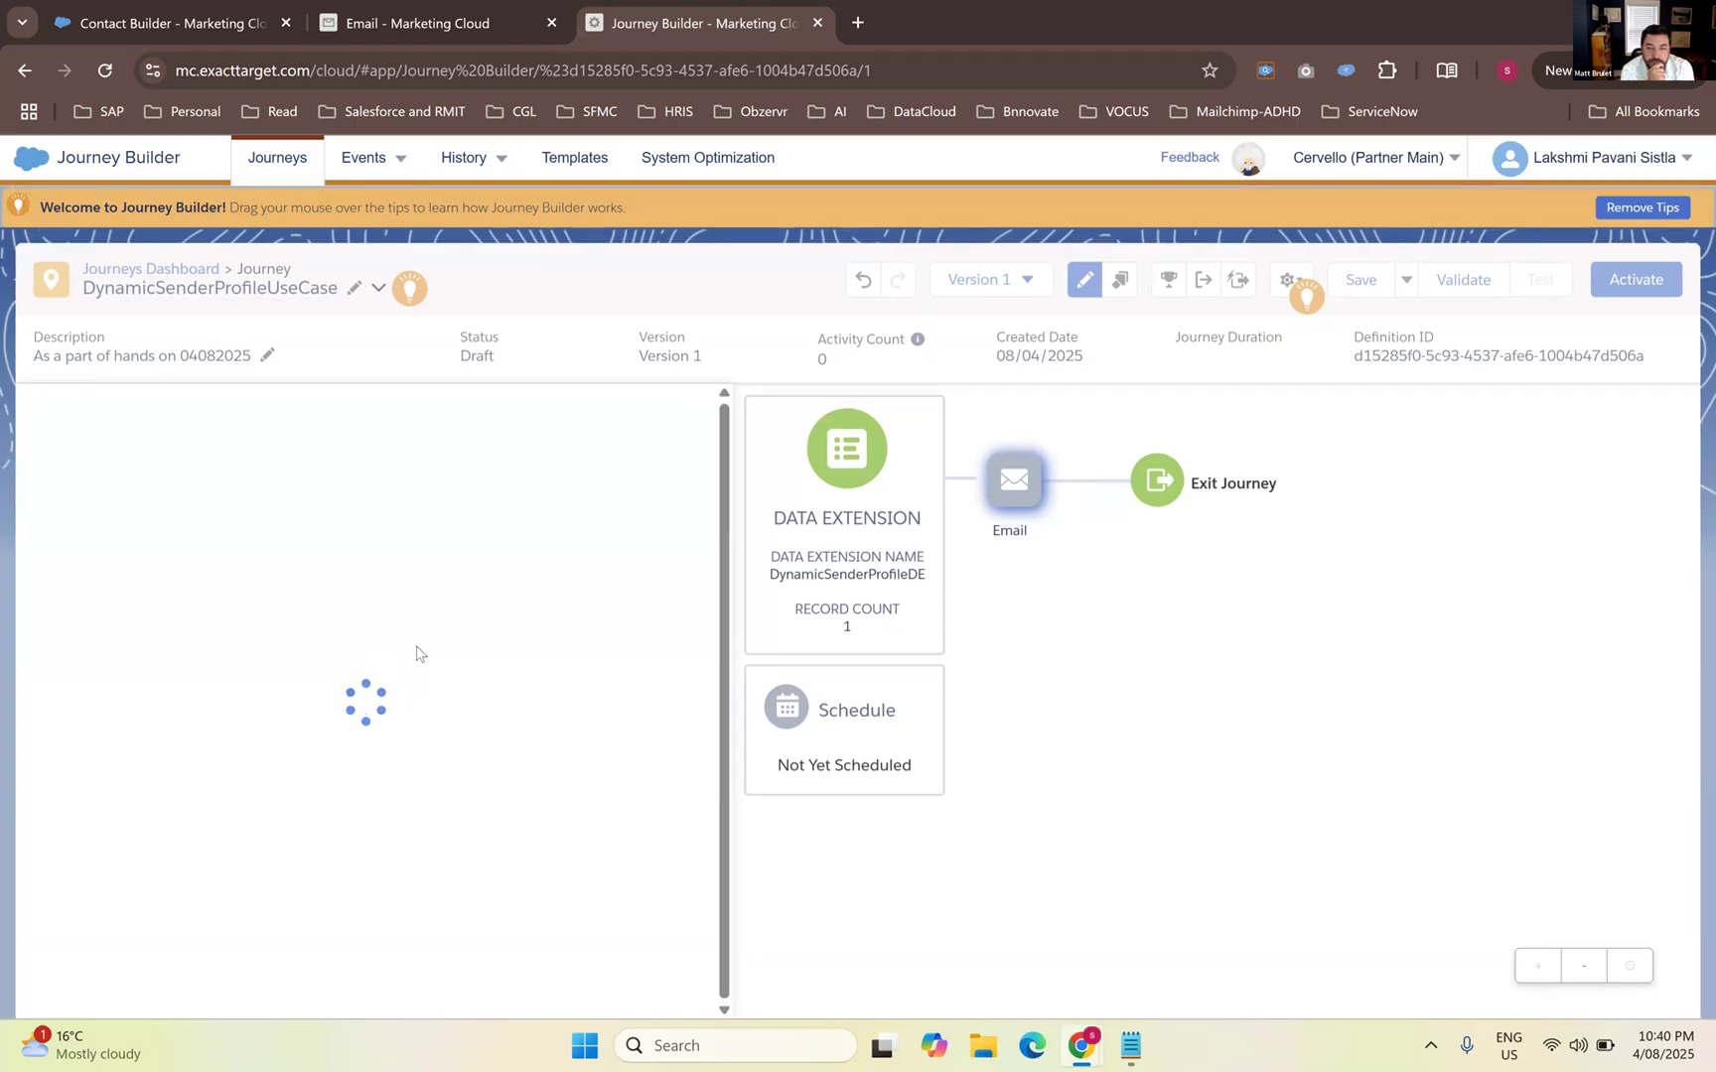
left_click(369, 850)
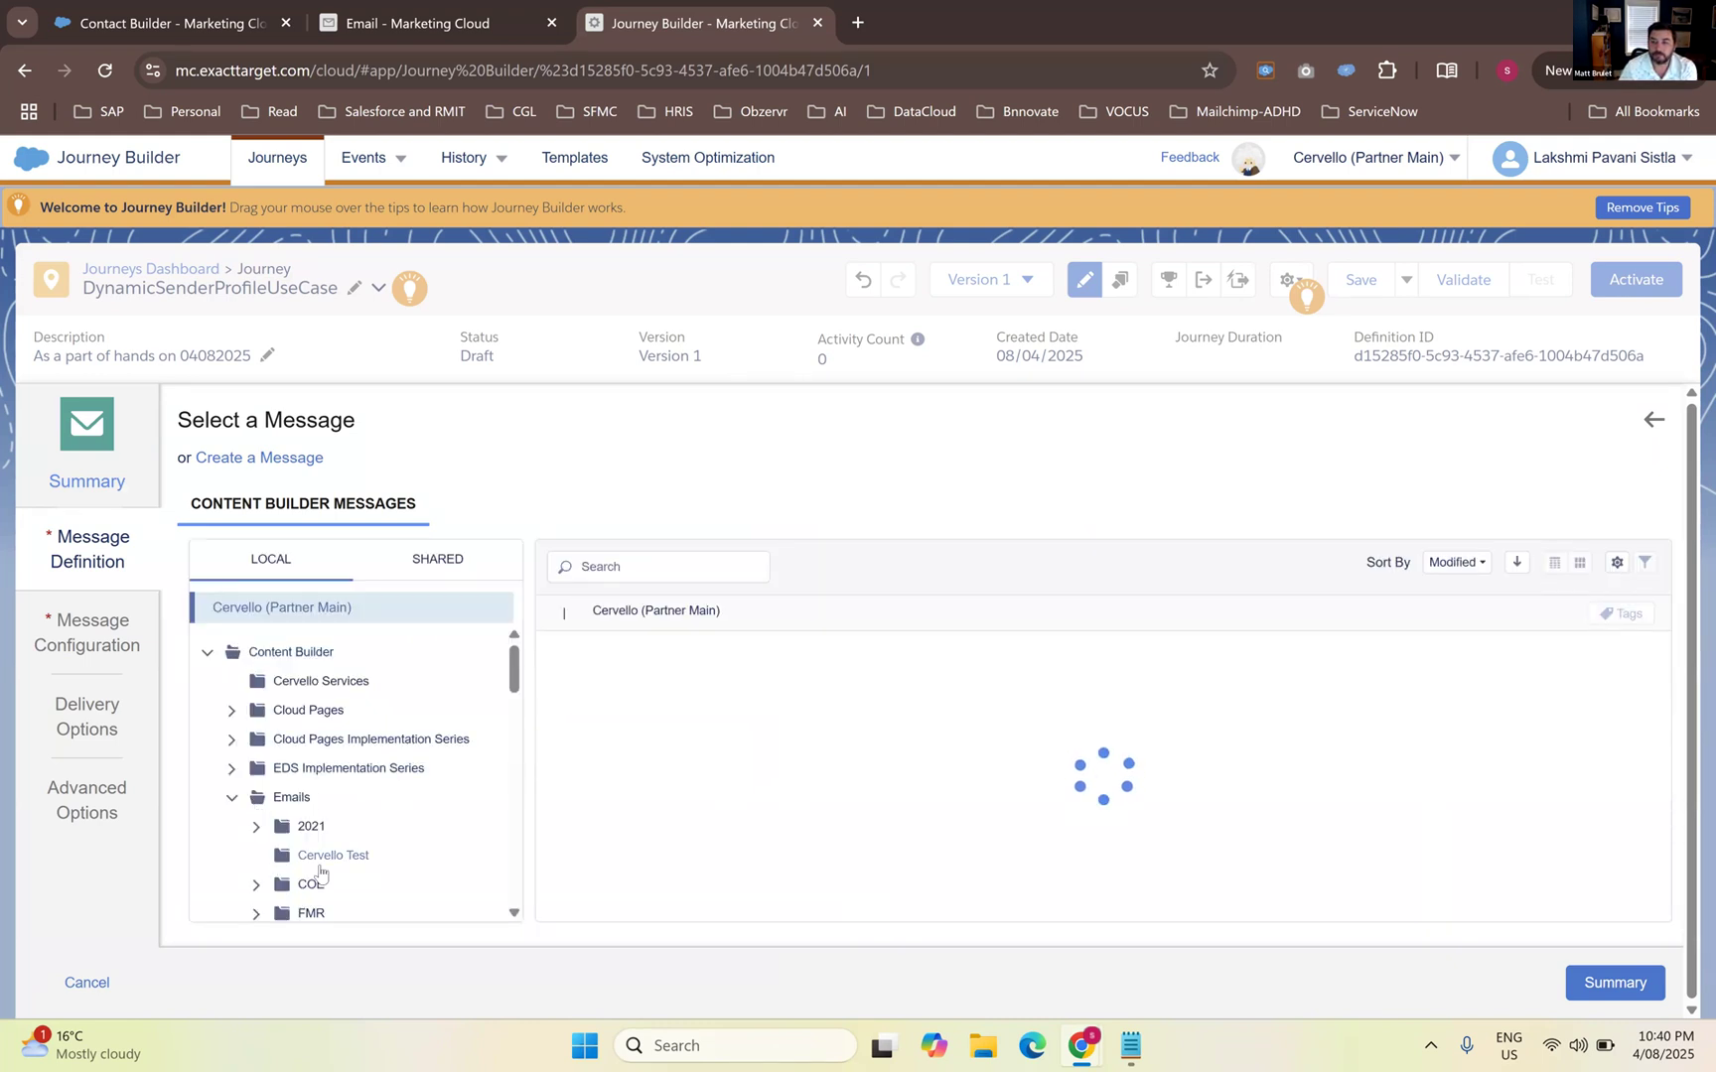
scroll(321, 874, "down", 2)
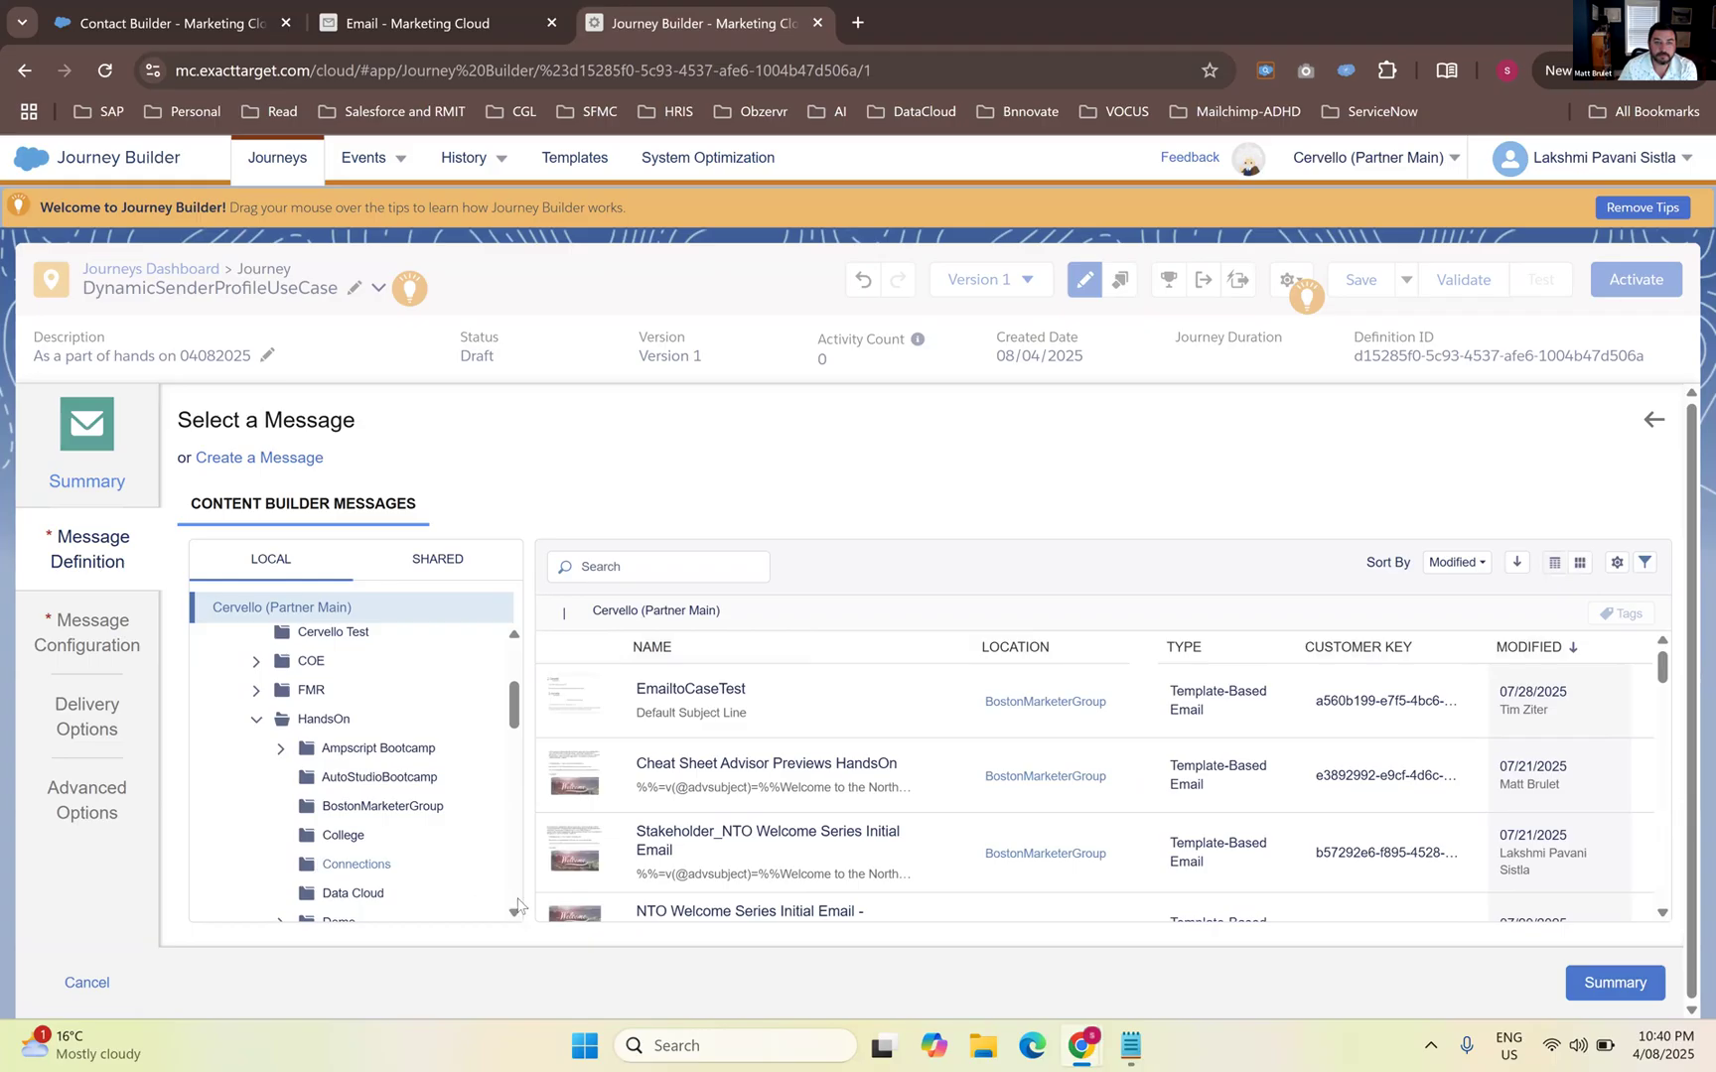
scroll(804, 822, "down", 1)
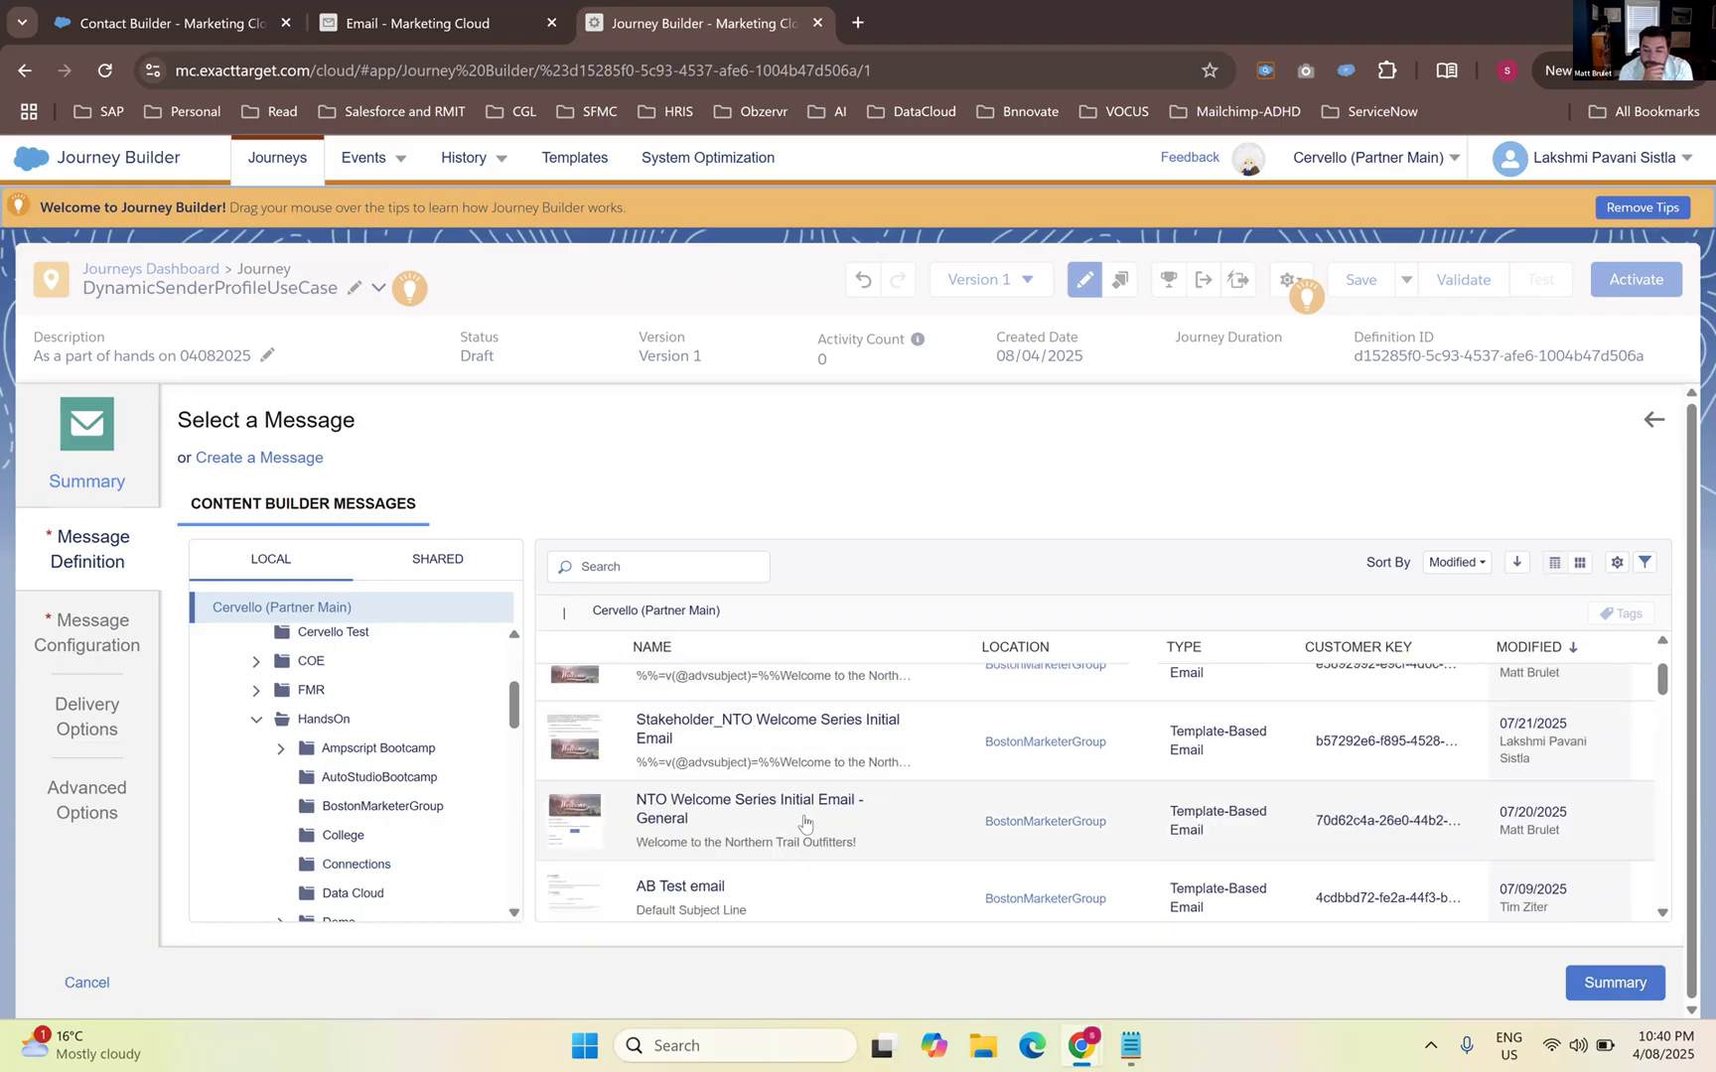
left_click(805, 822)
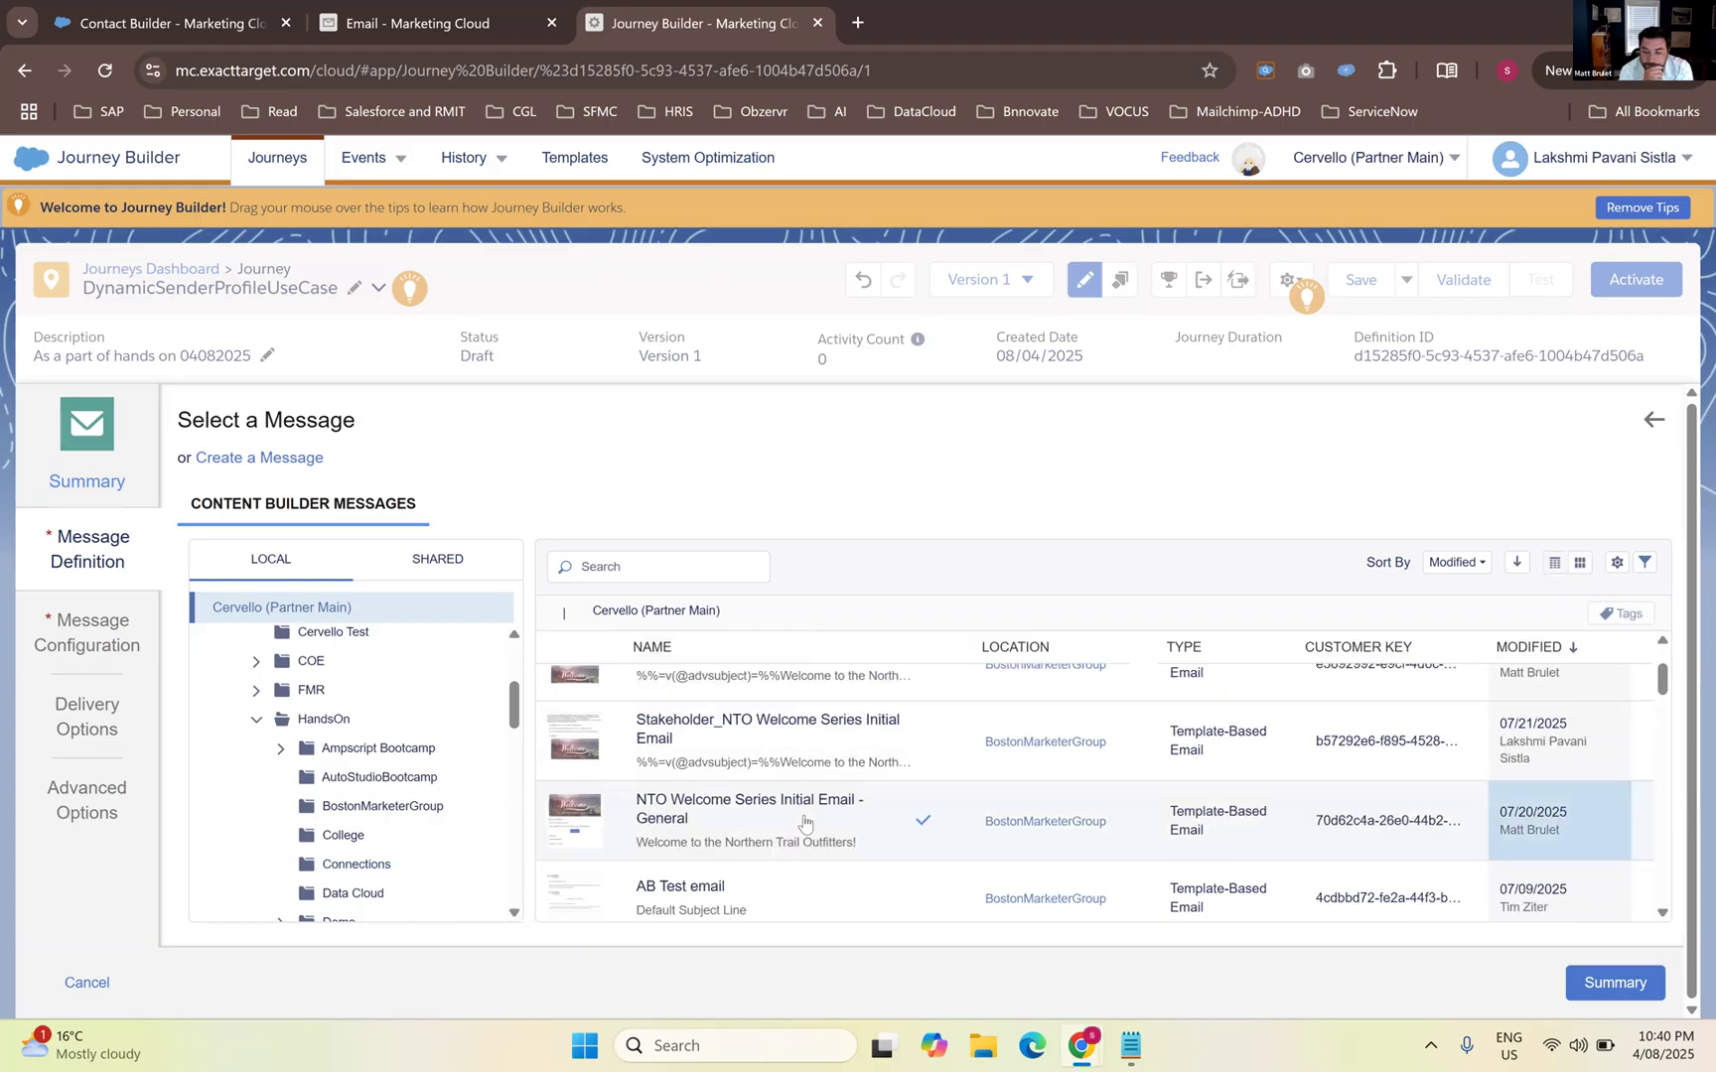
left_click(1589, 984)
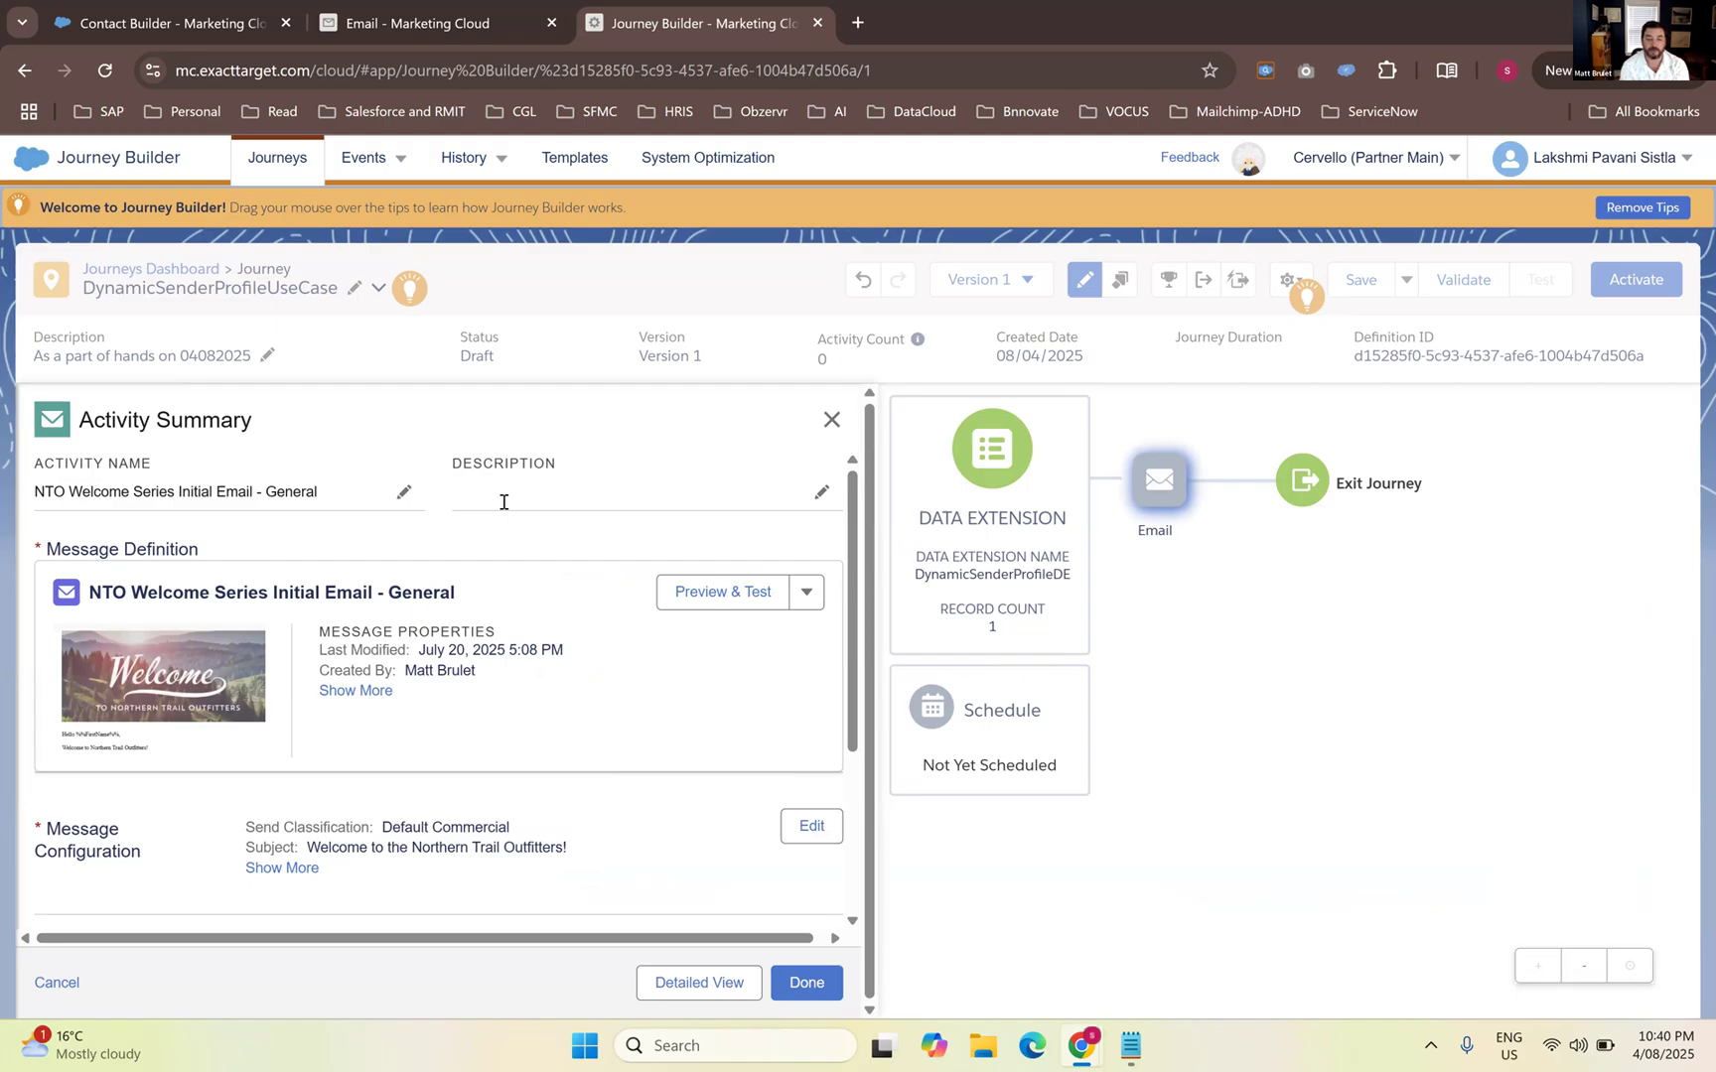
Describe the email activity as "As a part of hands on 04082025" and finish its setup
type("As a")
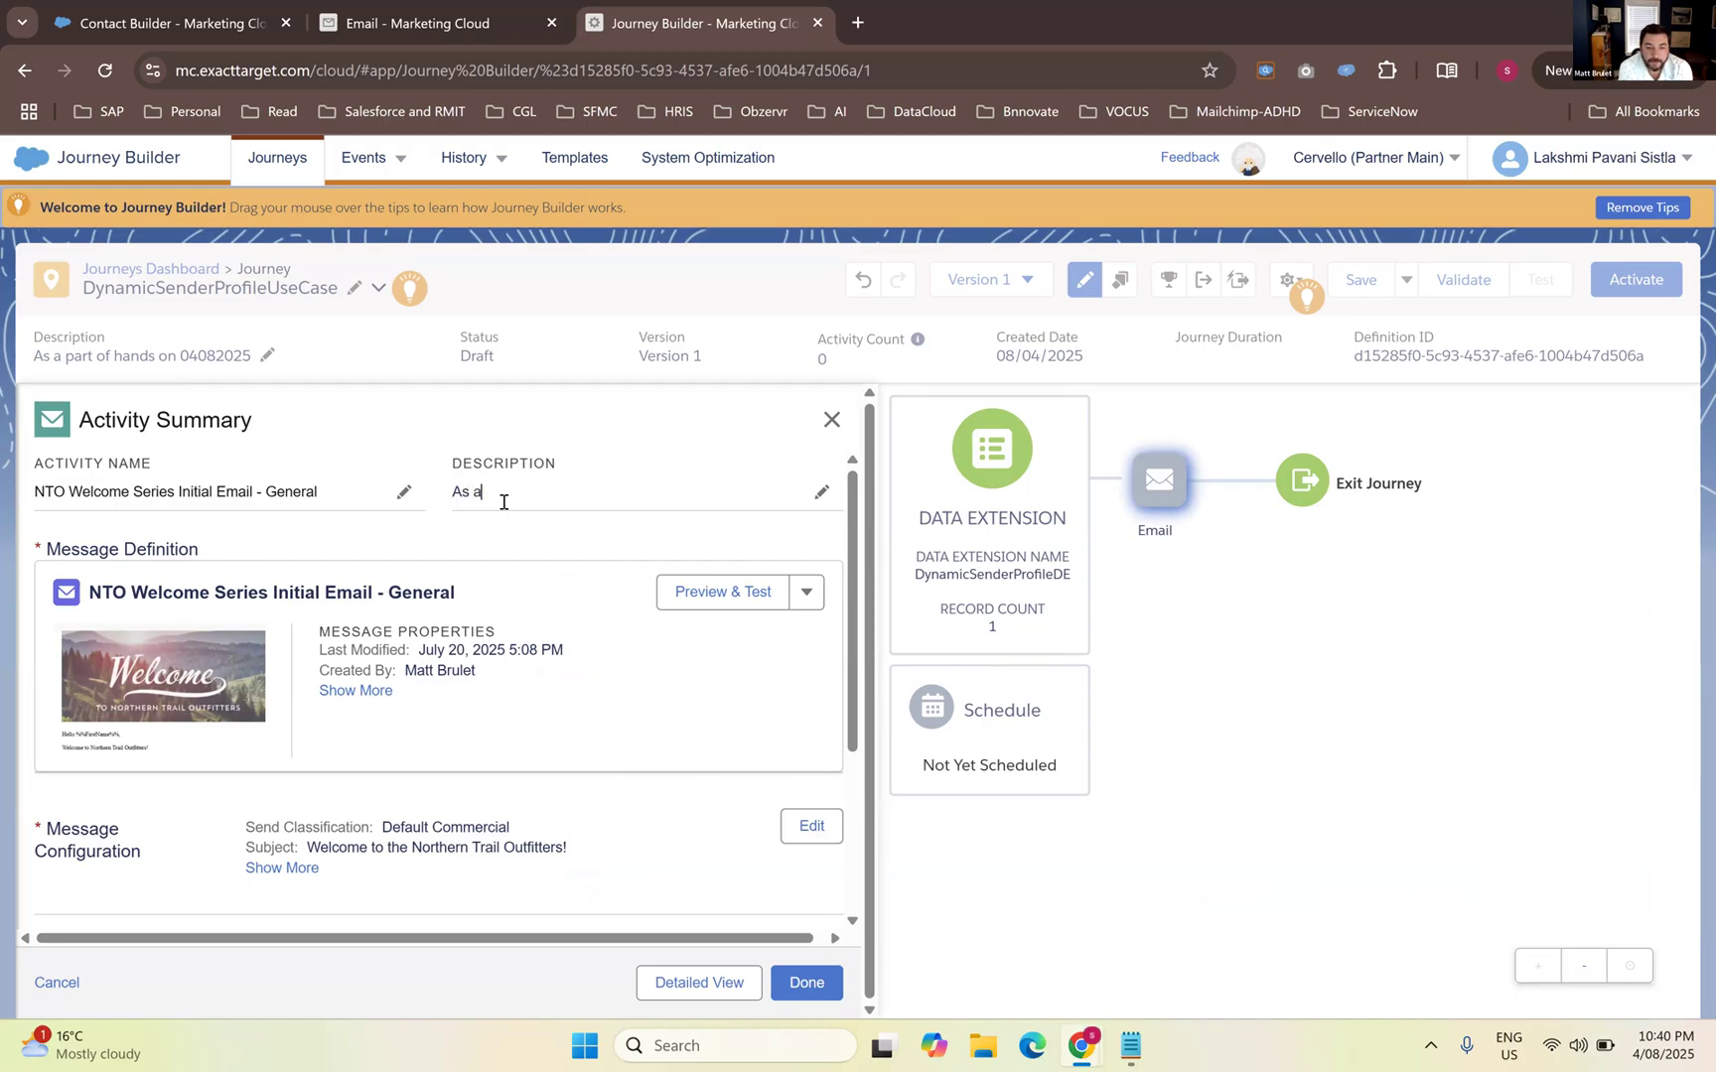
type(" part of hands on 04082025")
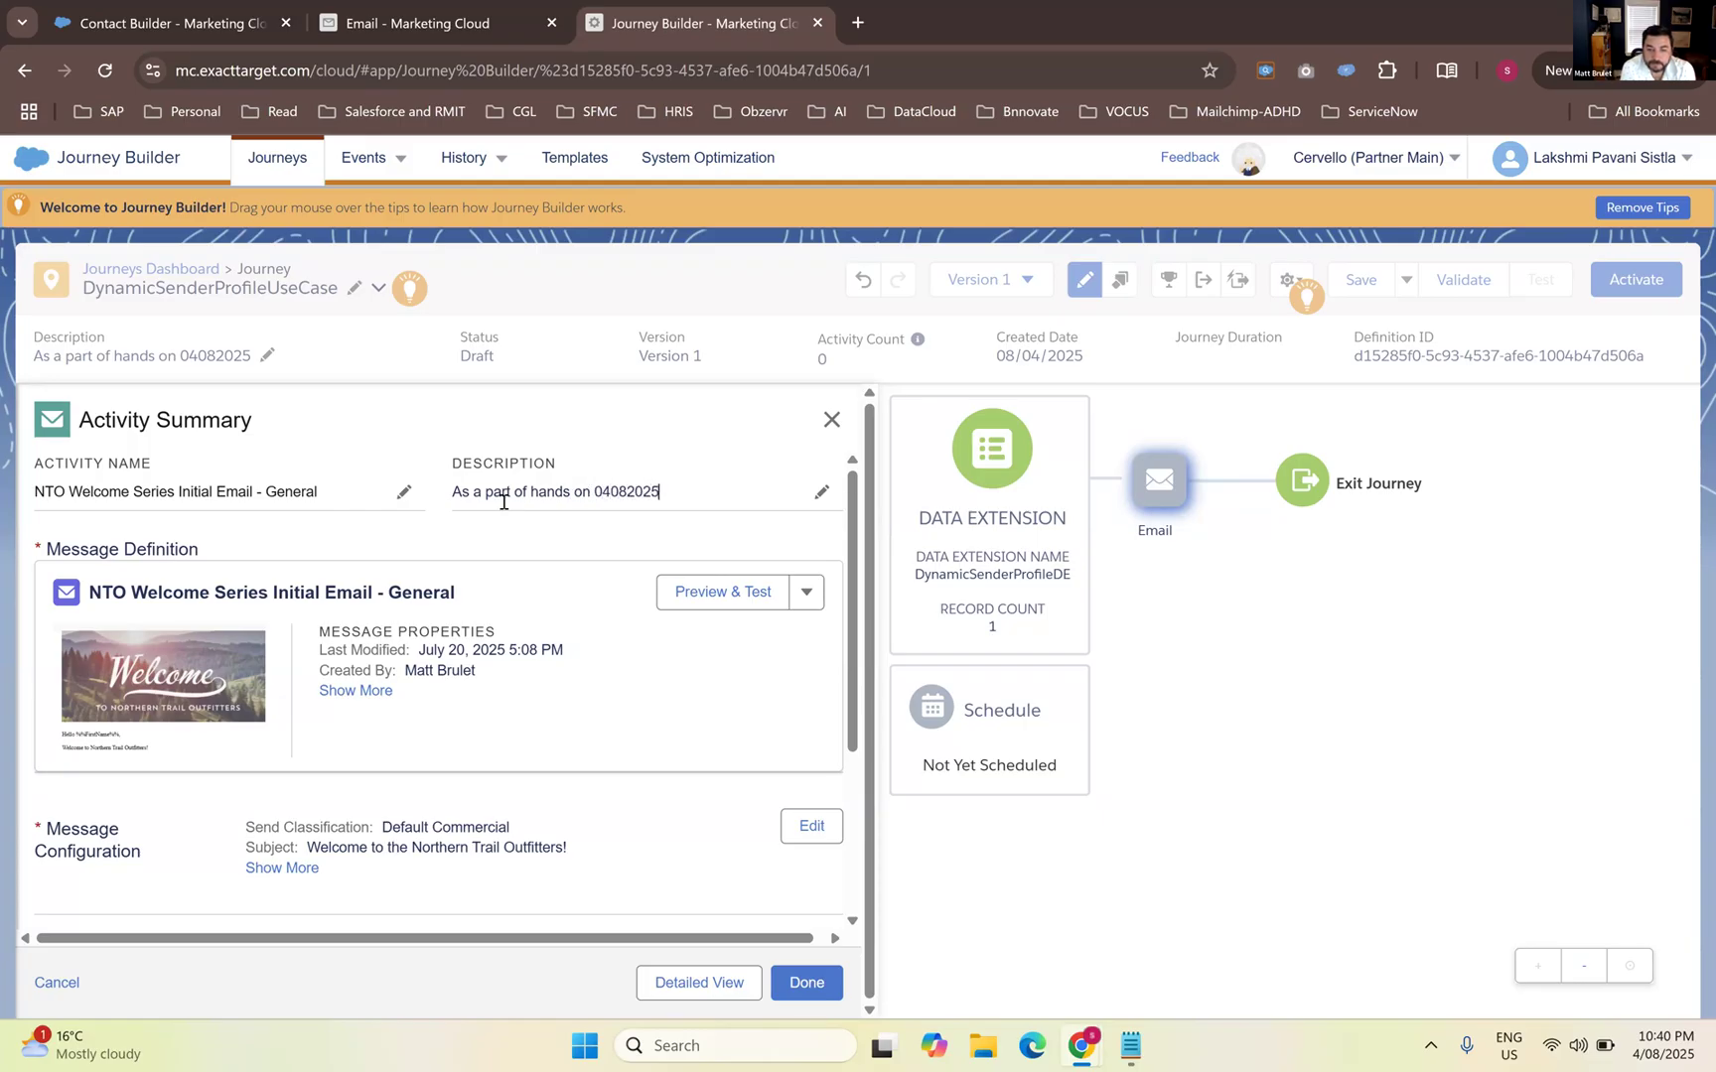
left_click(810, 984)
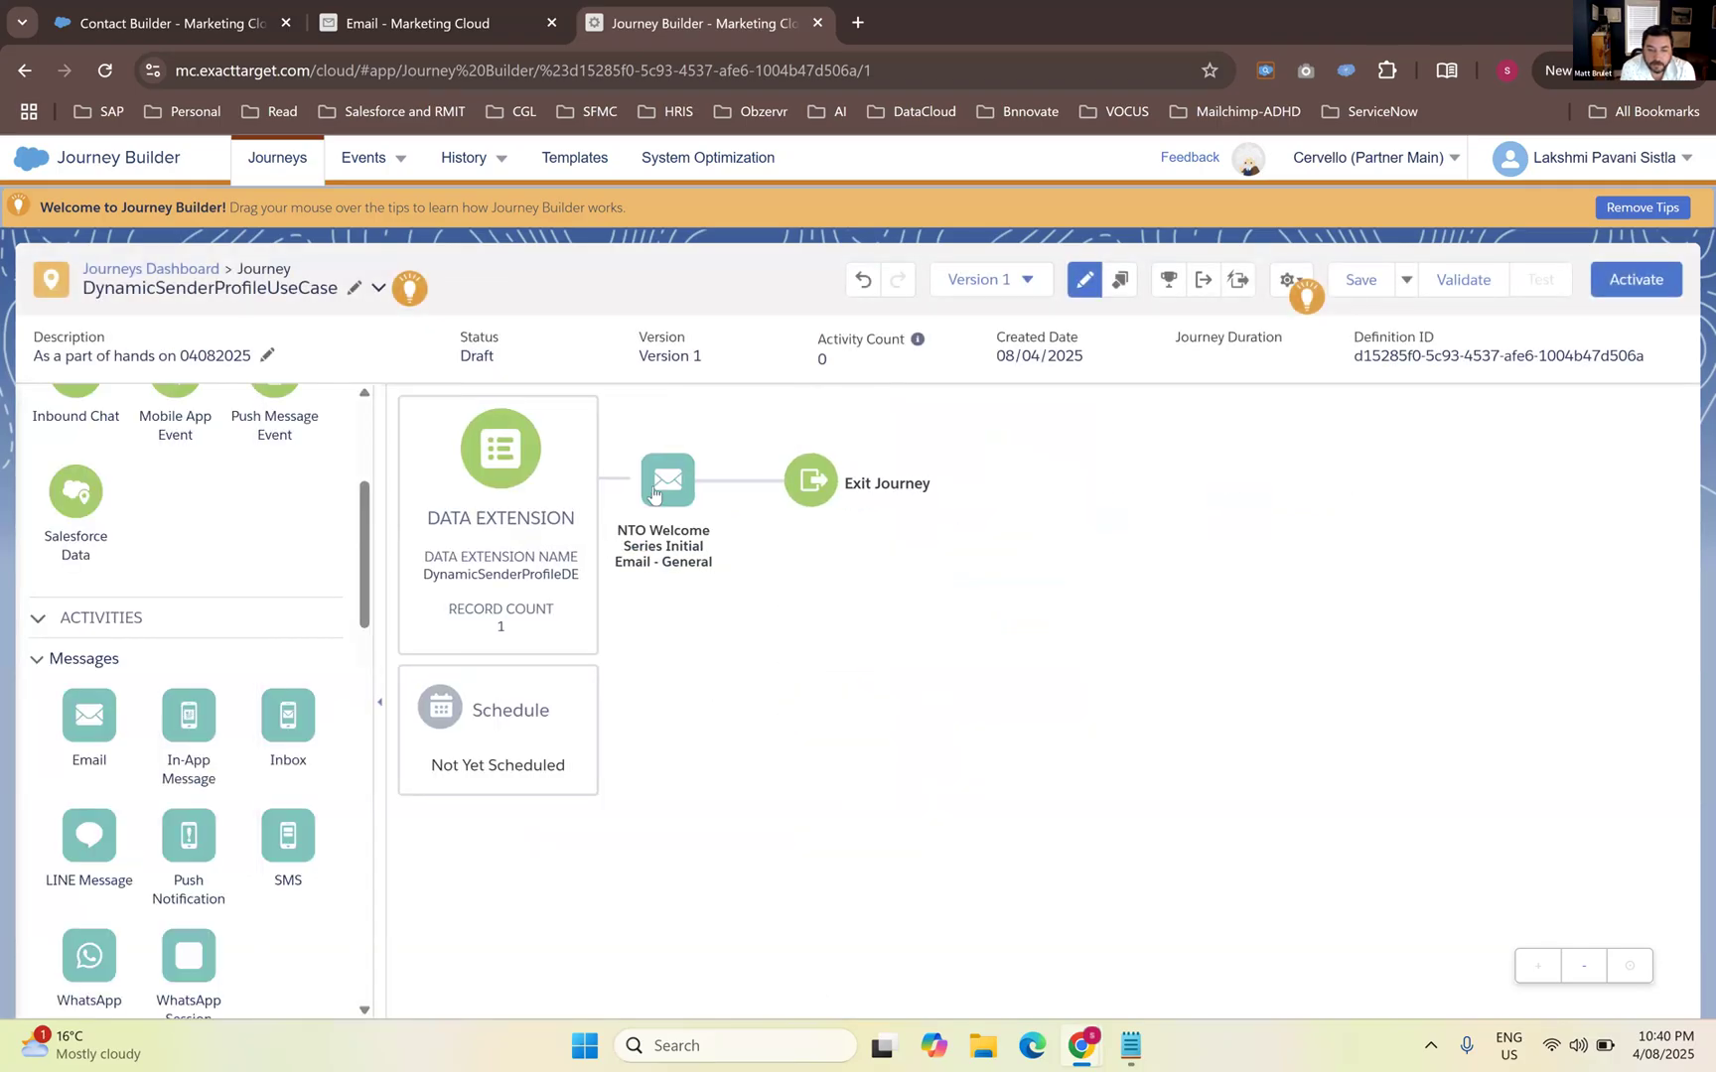
Reopen the email activity and review its saved send classification choices and delivery options
left_click(654, 494)
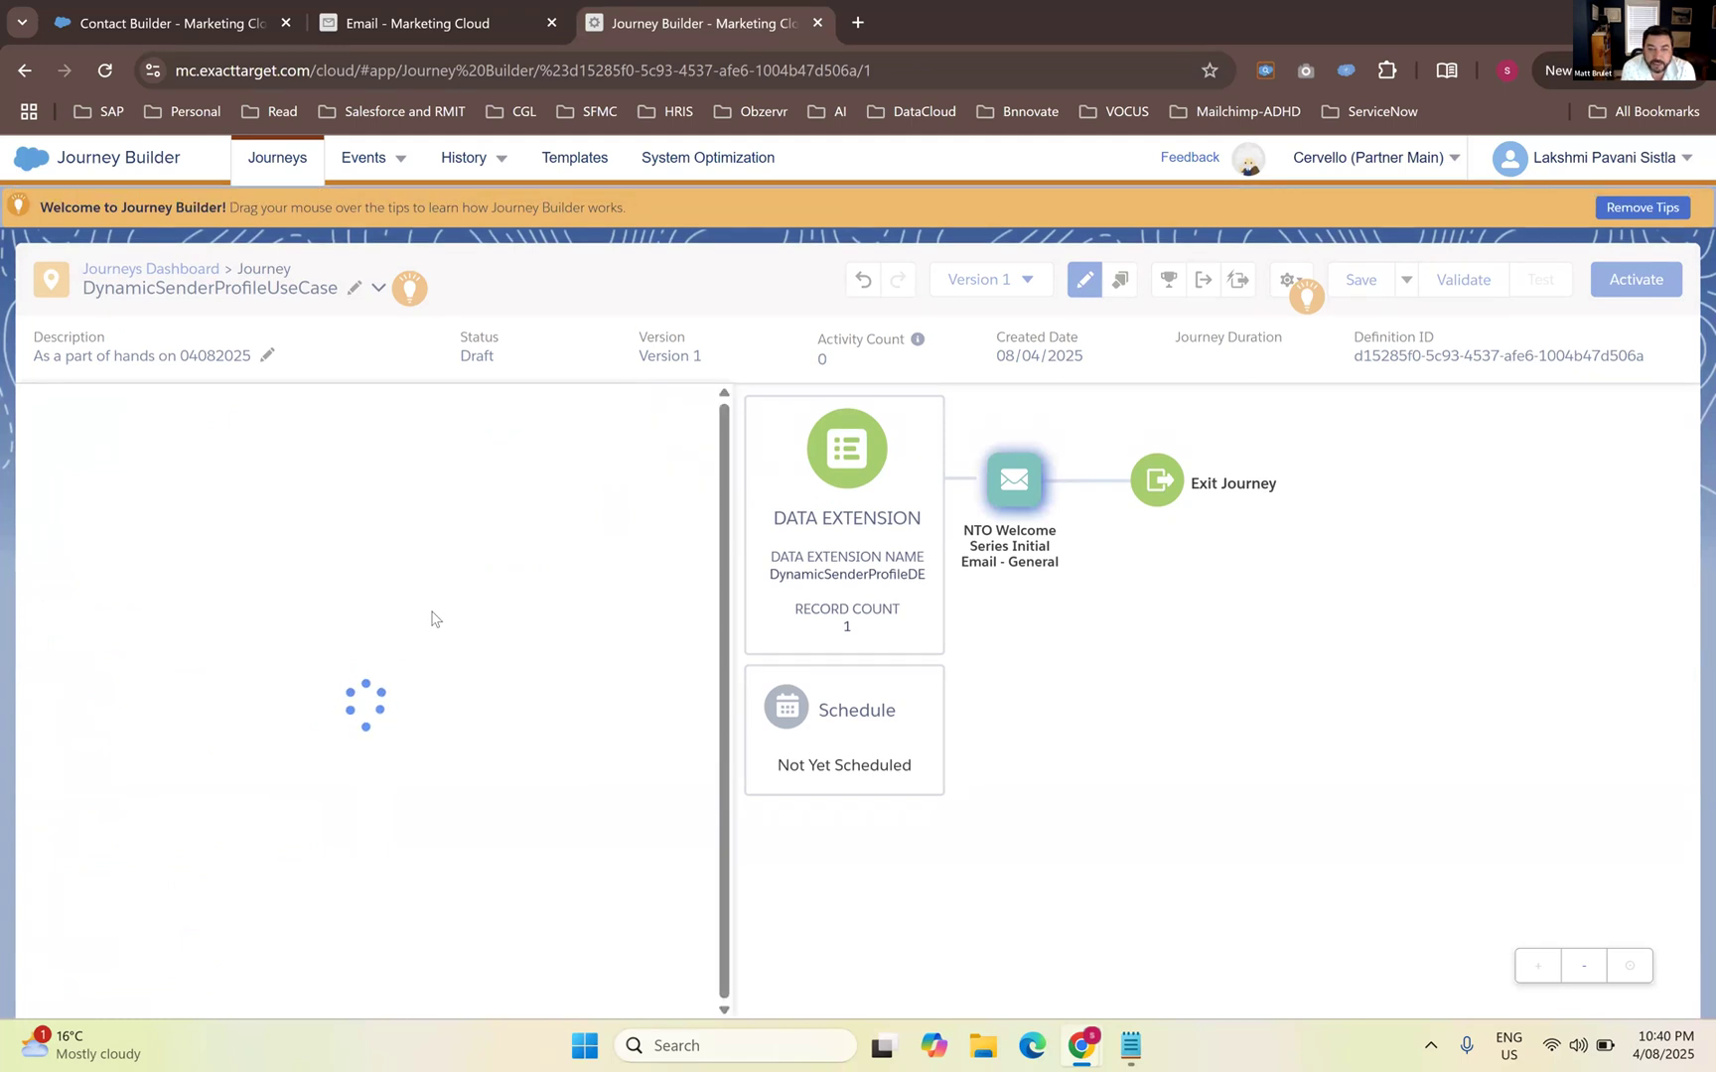
scroll(567, 794, "down", 1)
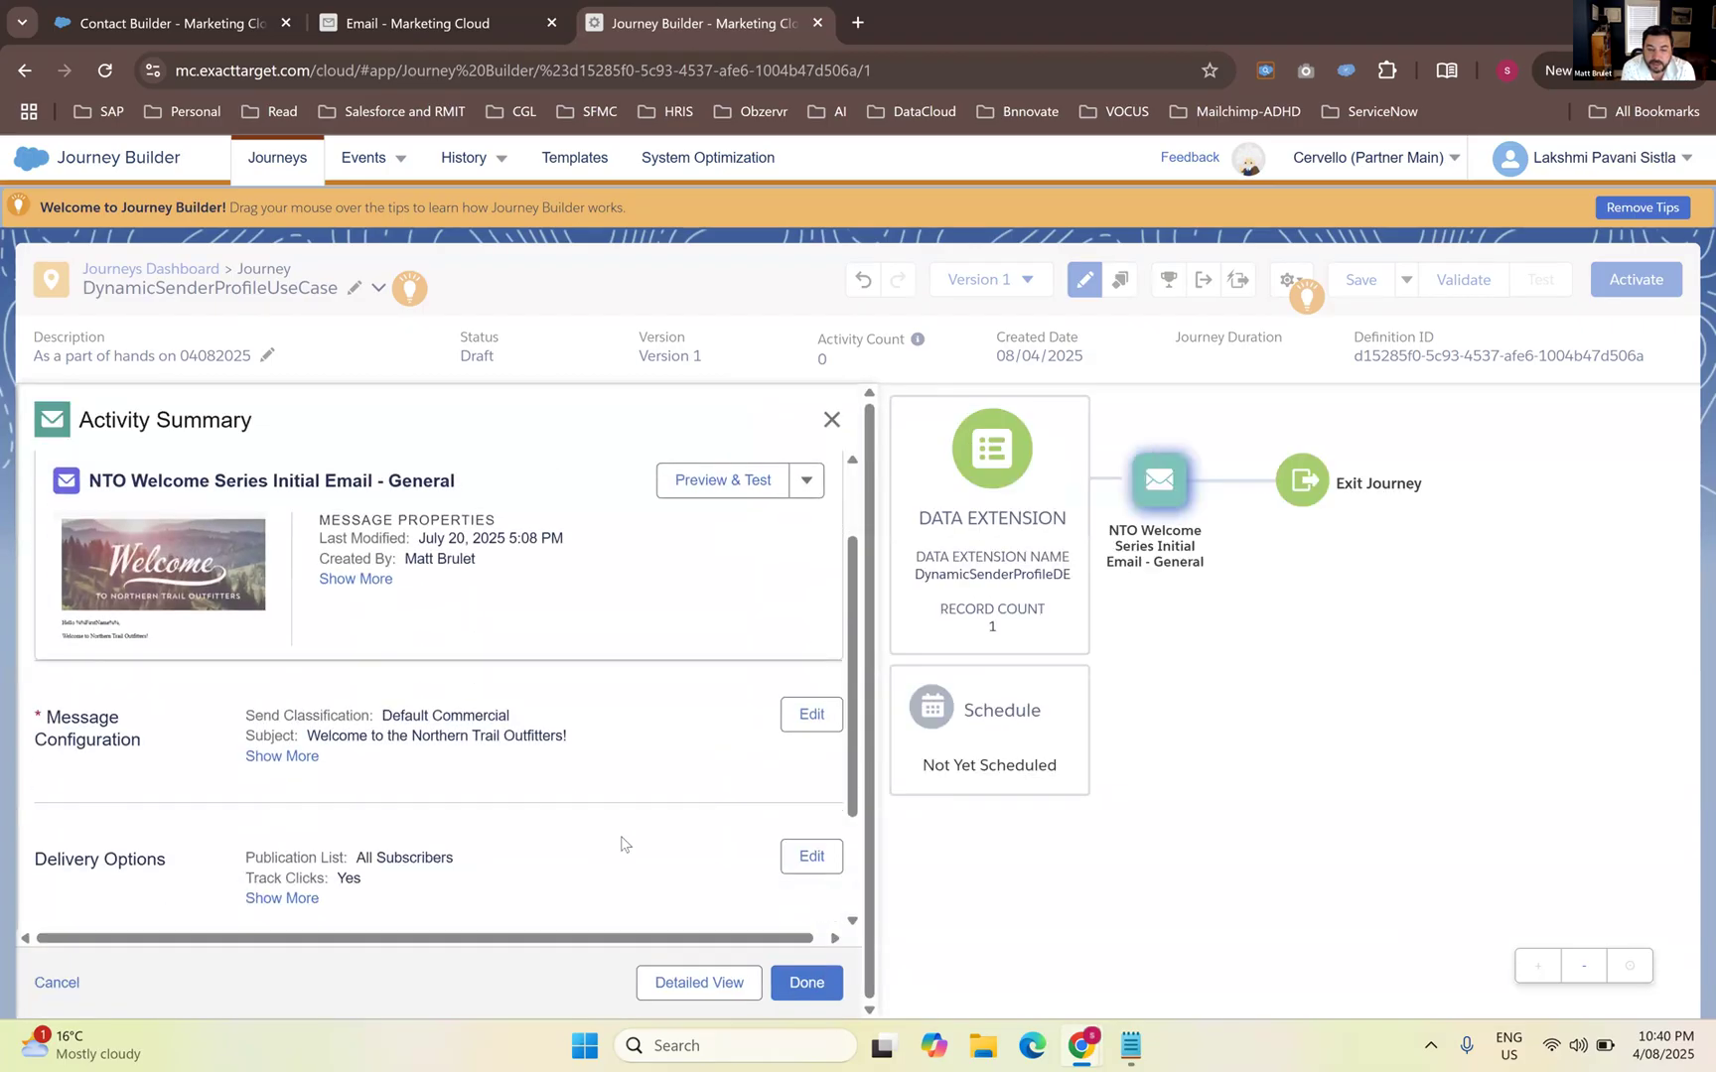
left_click(811, 714)
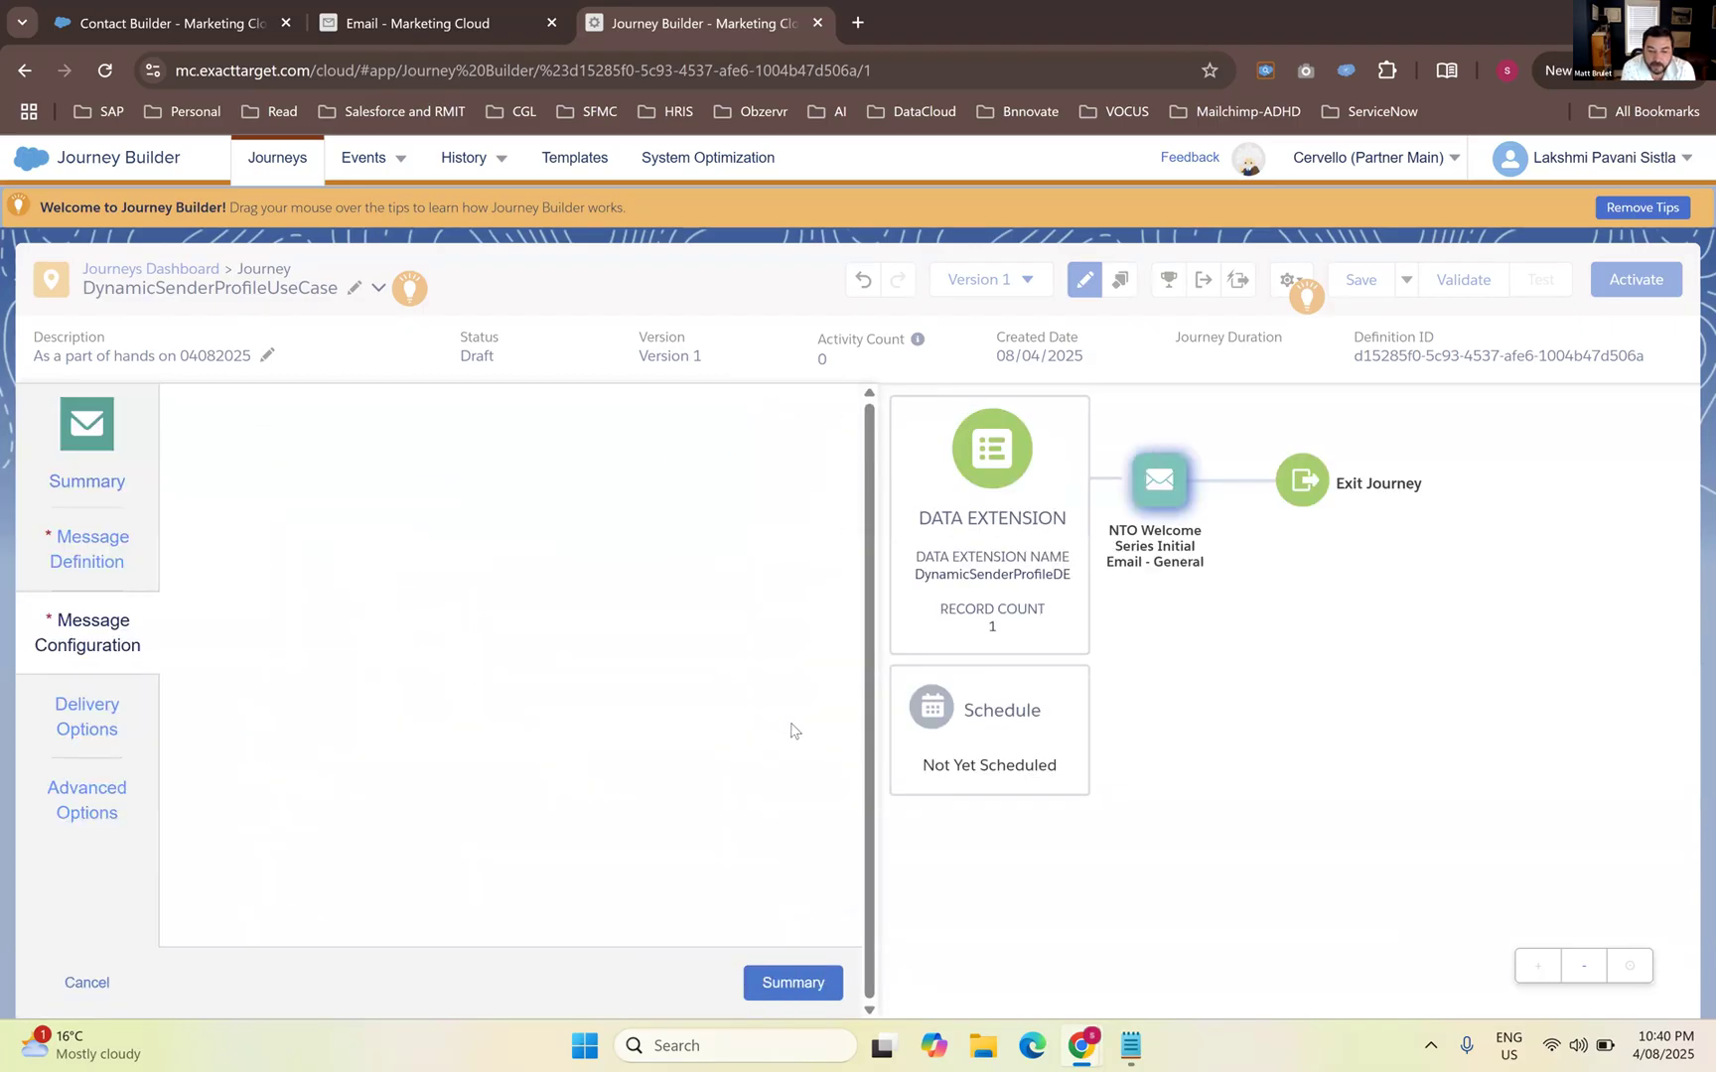
left_click(343, 559)
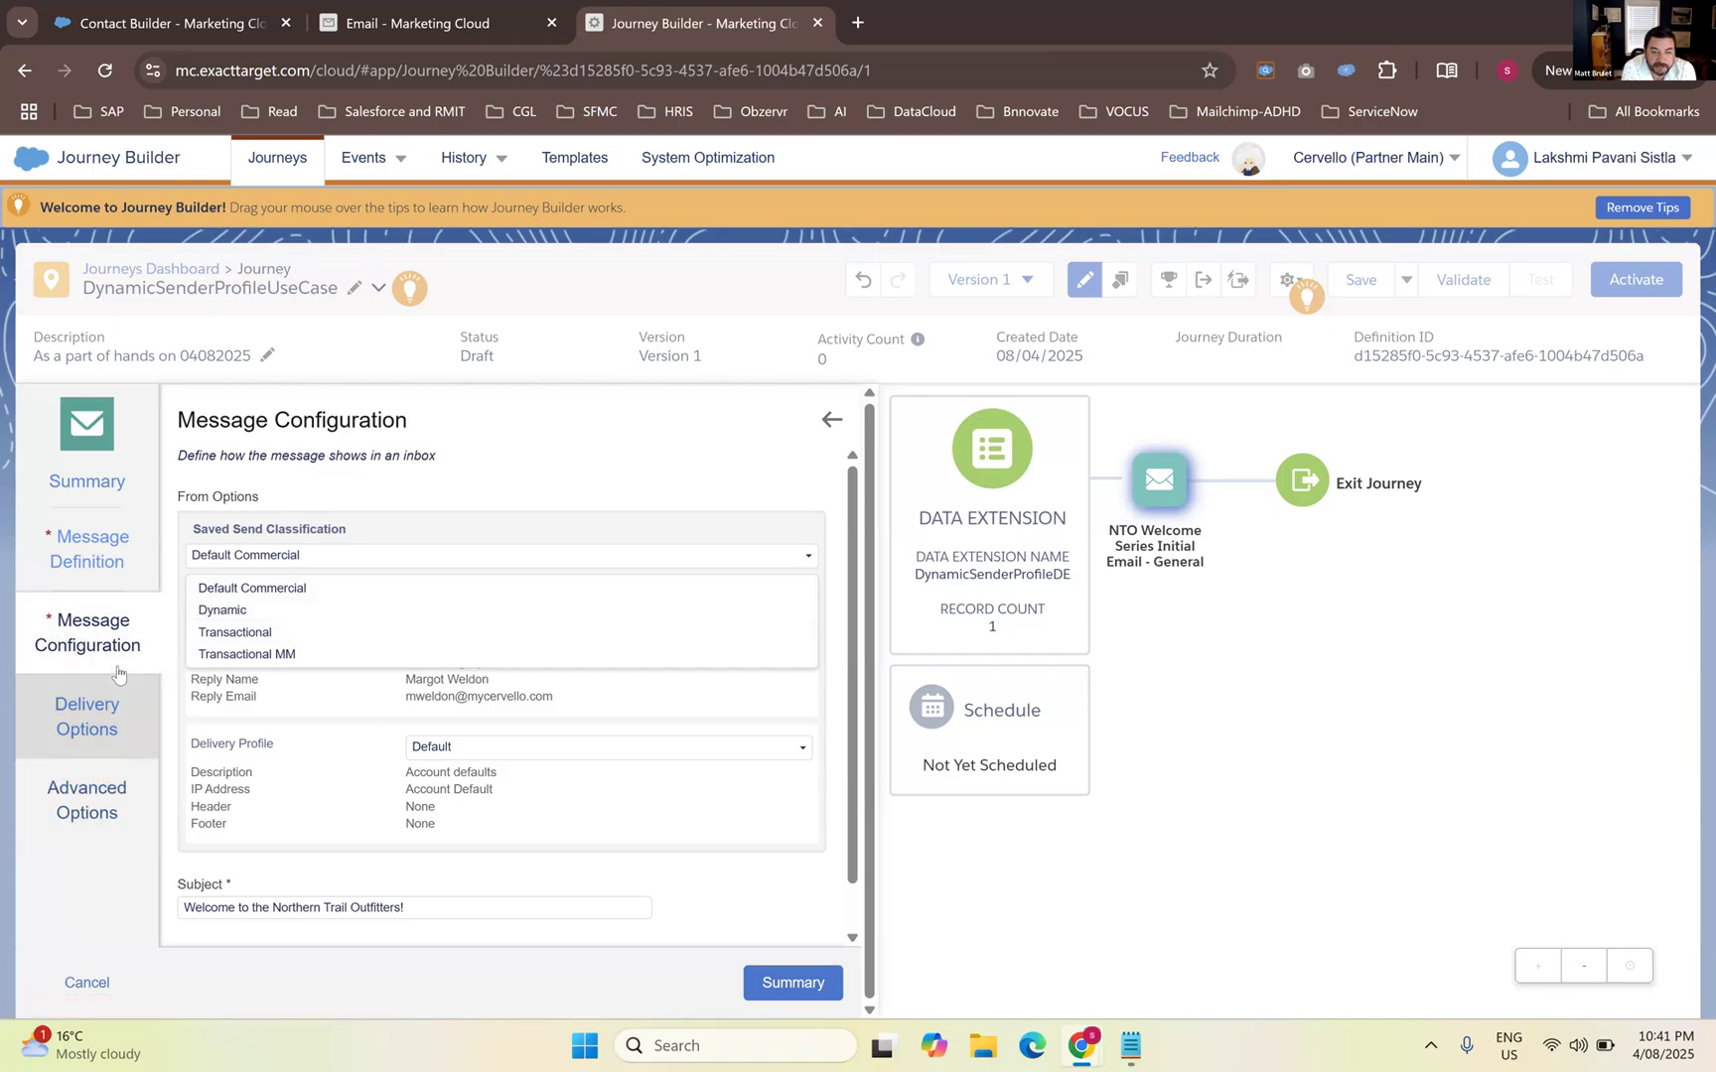
left_click(86, 713)
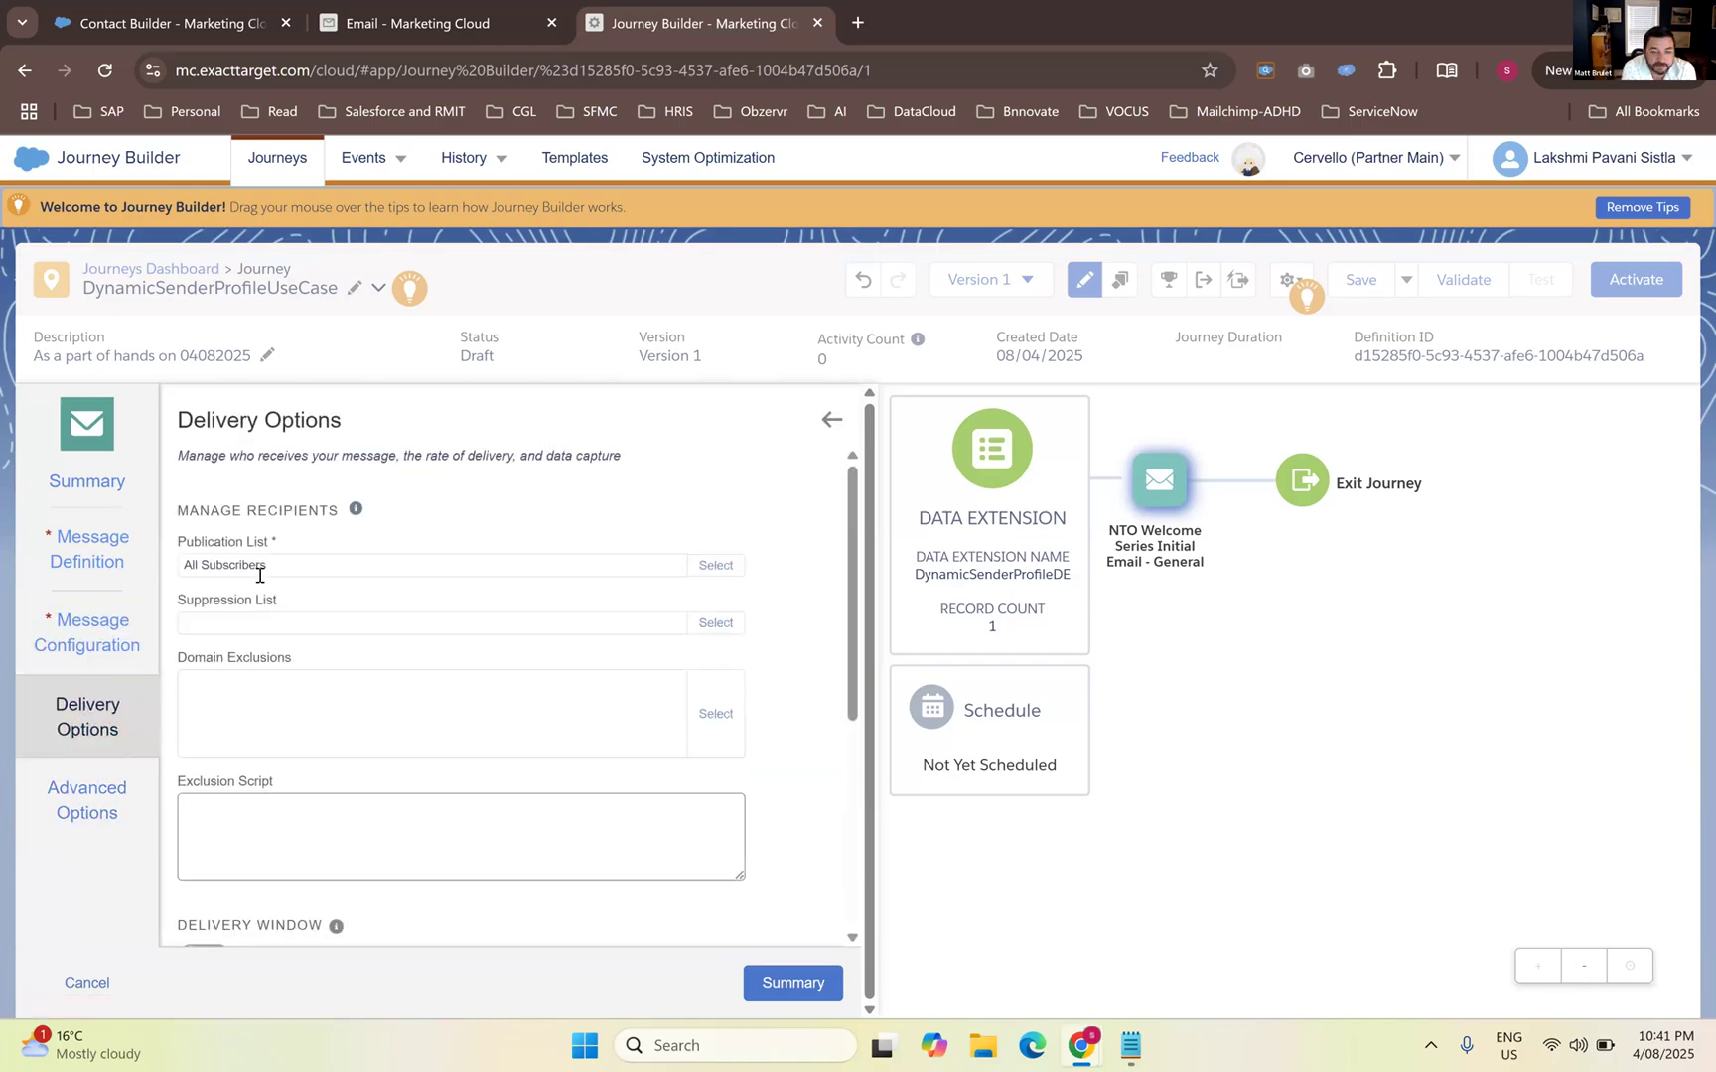
Set the sender profile in the email activity's message configuration to DynamicSenderDE
left_click(82, 644)
scroll(475, 717, "down", 1)
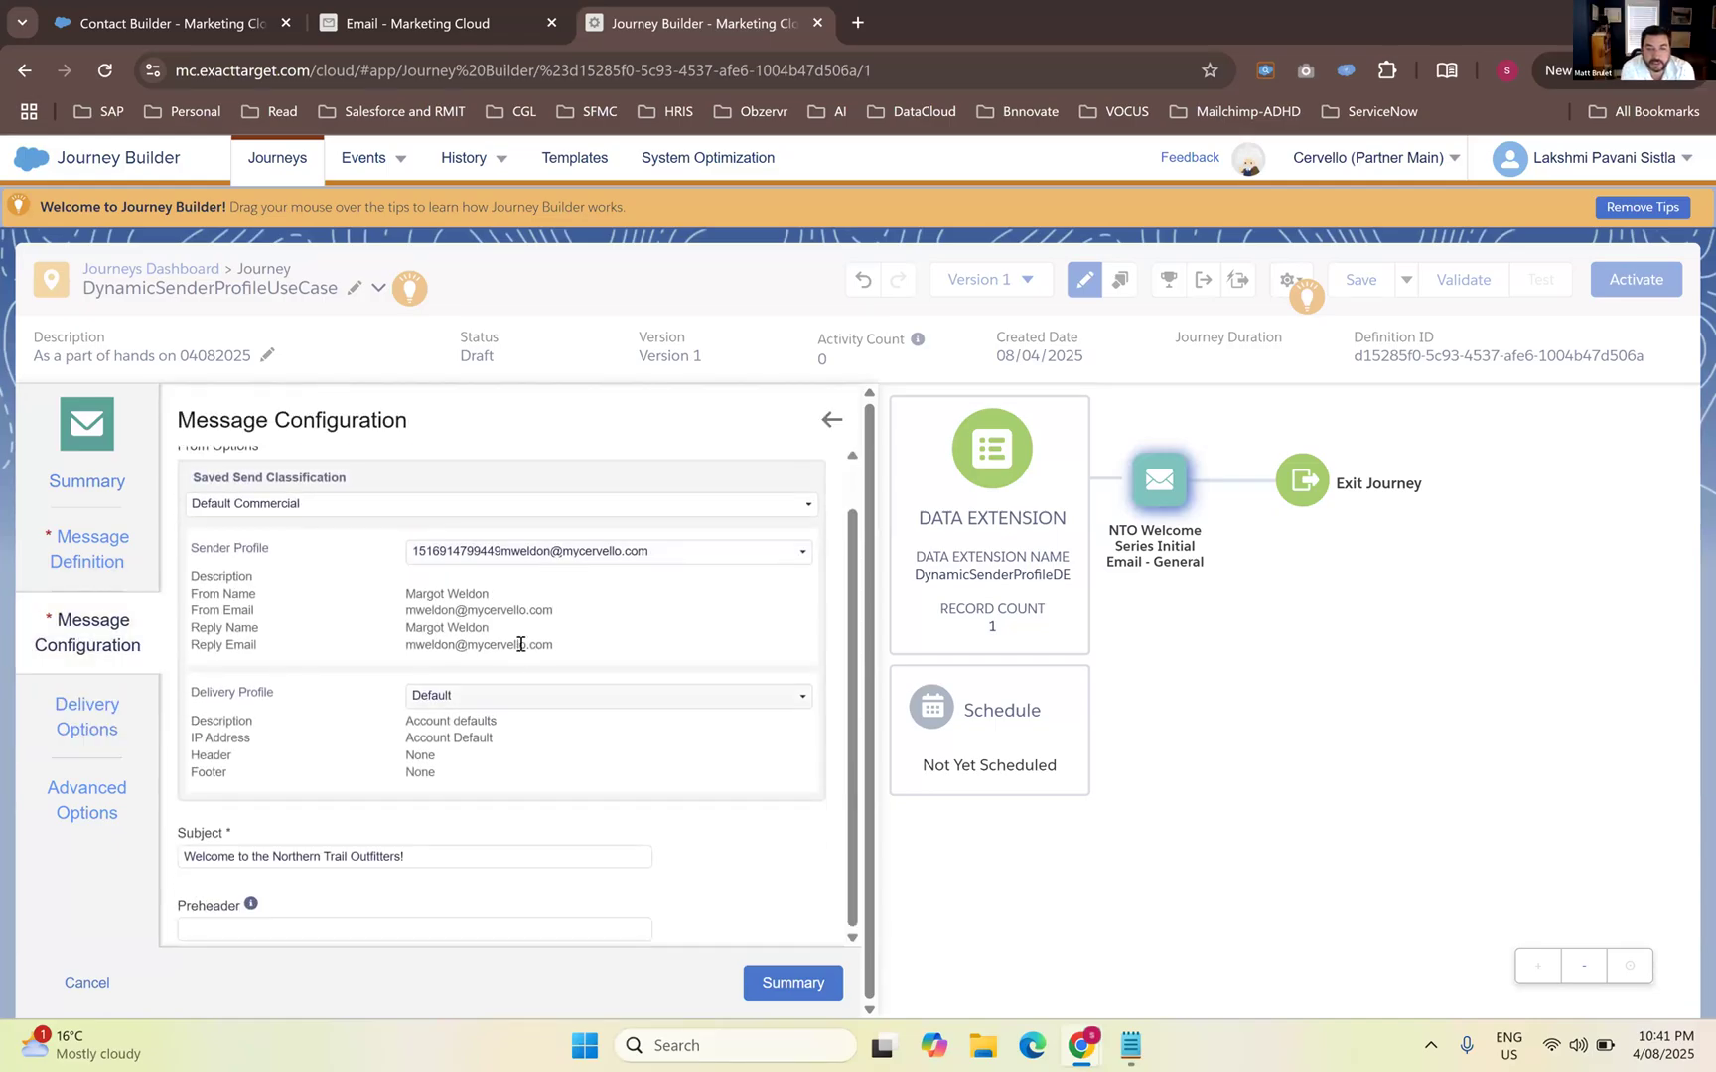
left_click(574, 557)
scroll(583, 615, "down", 2)
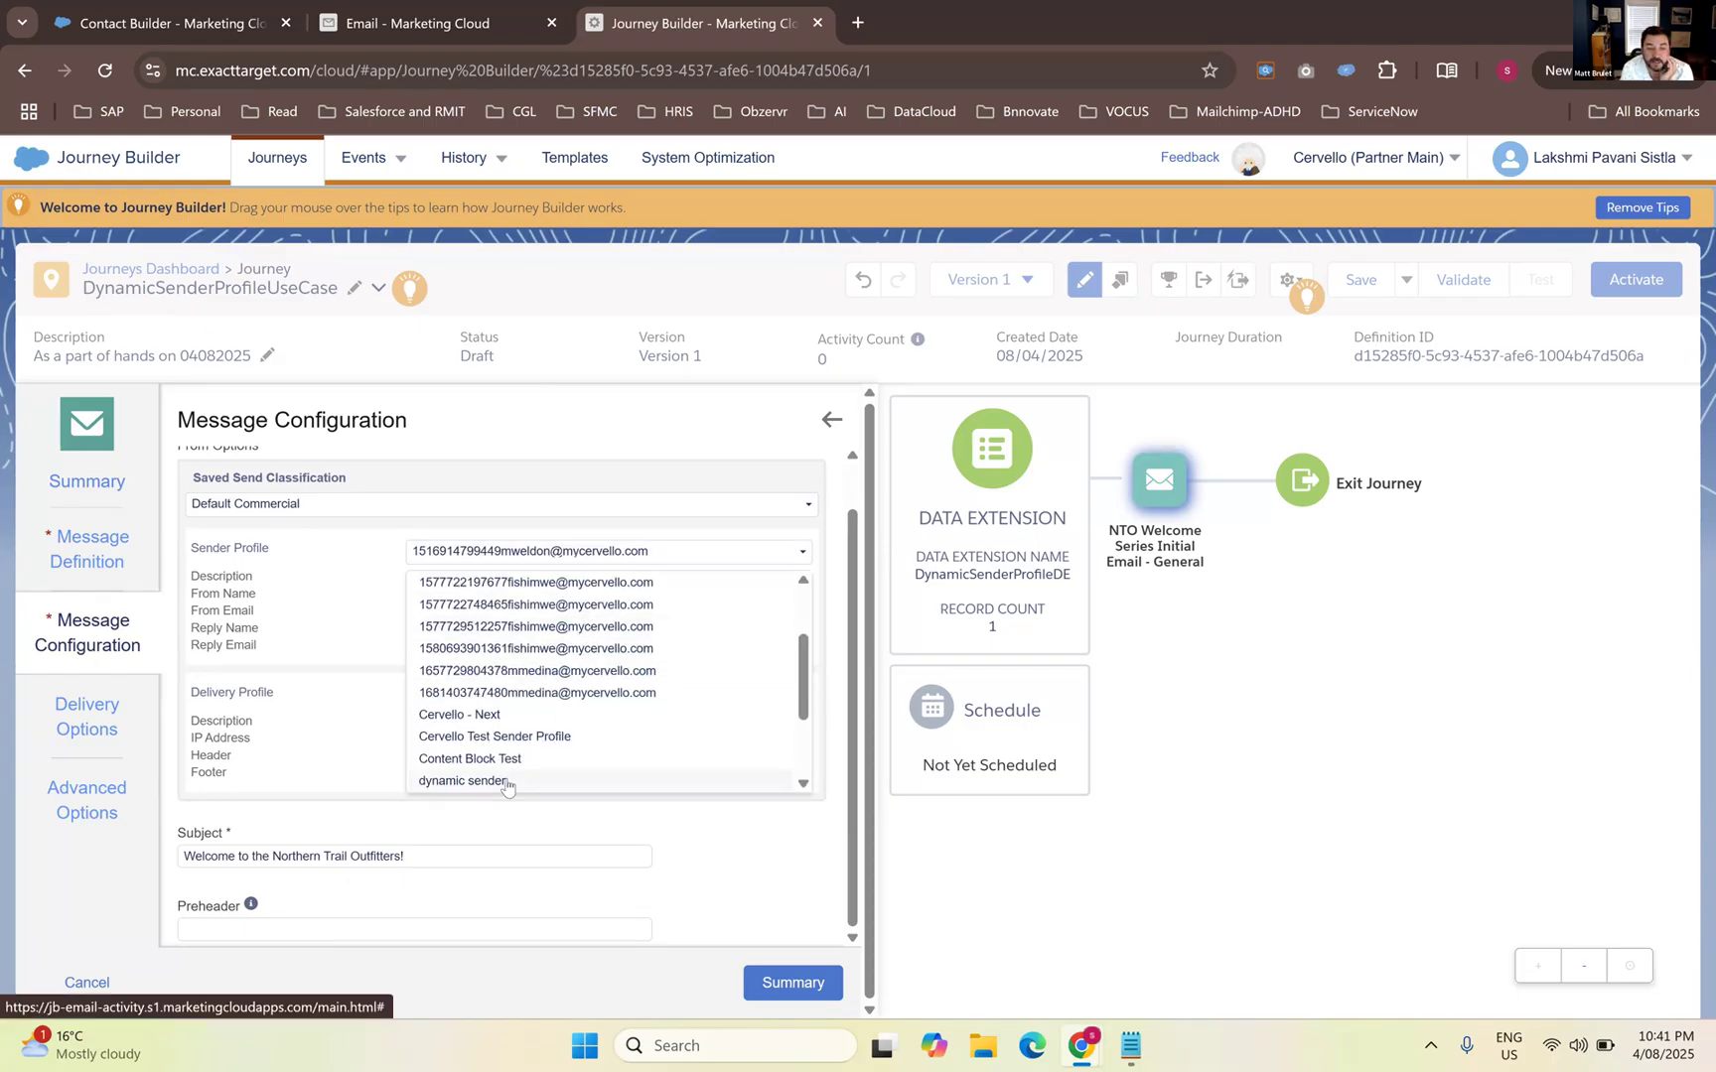
scroll(506, 786, "down", 2)
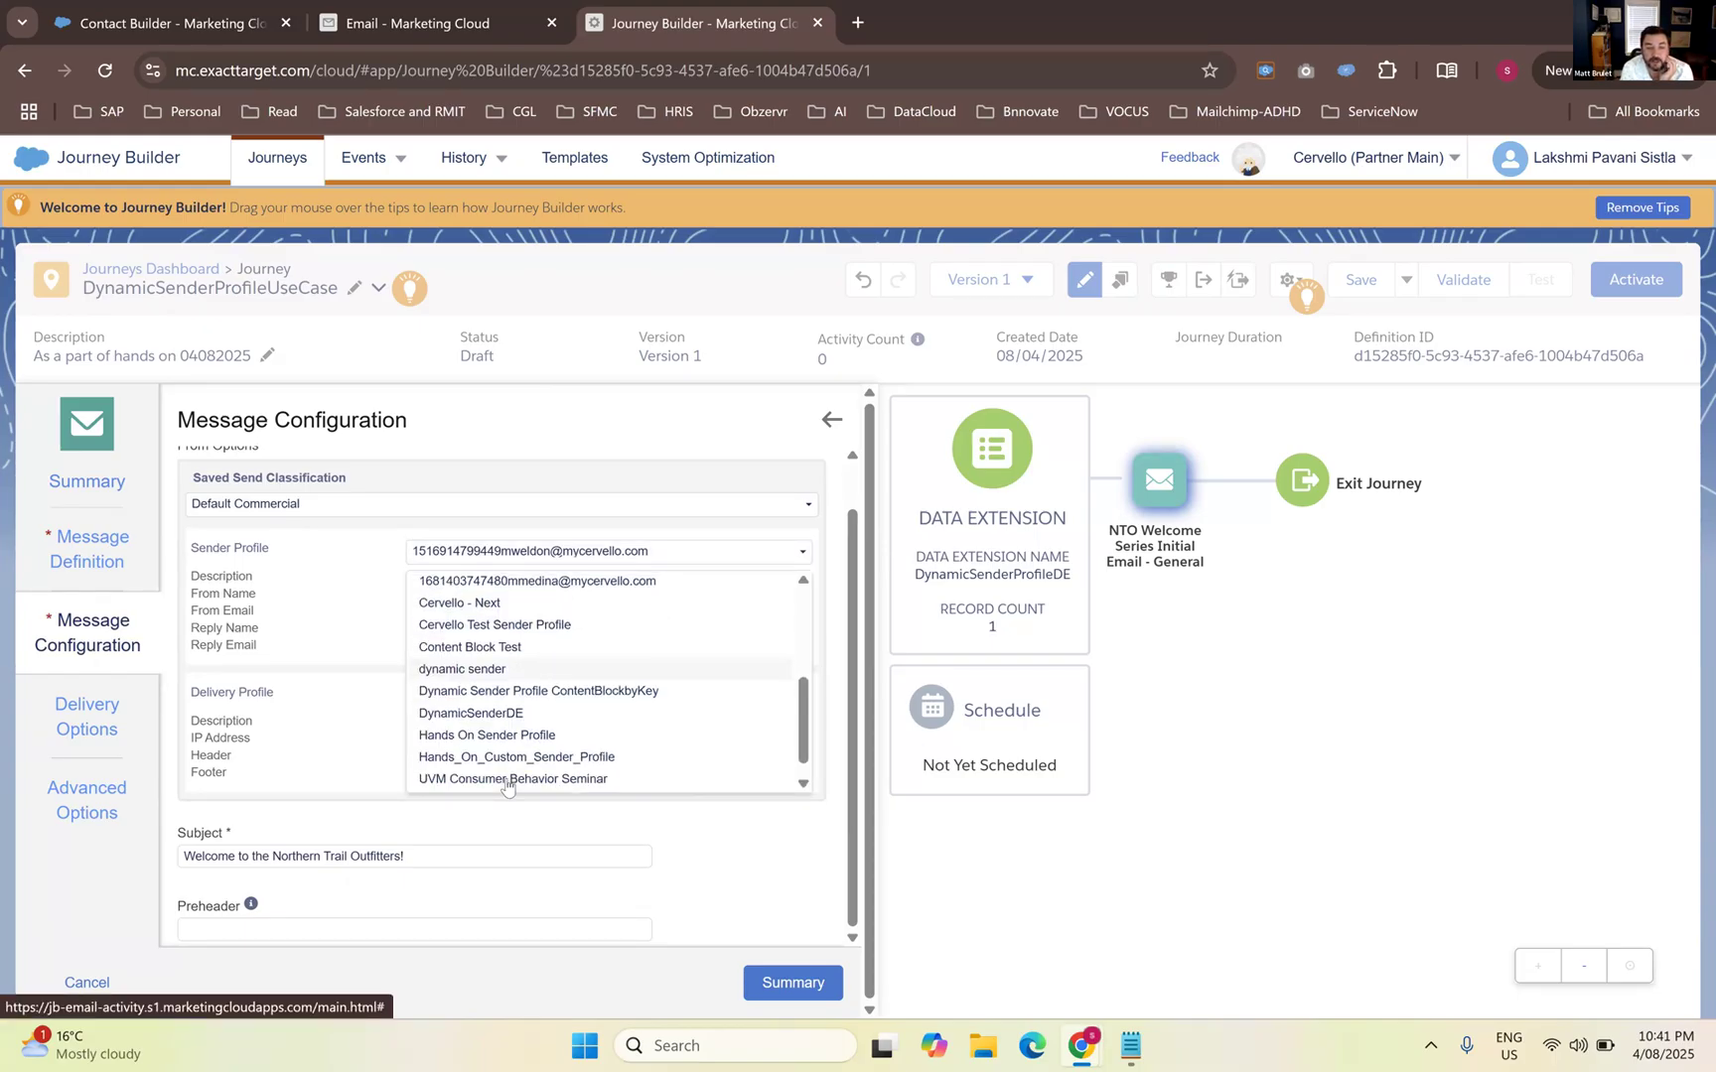
left_click(514, 713)
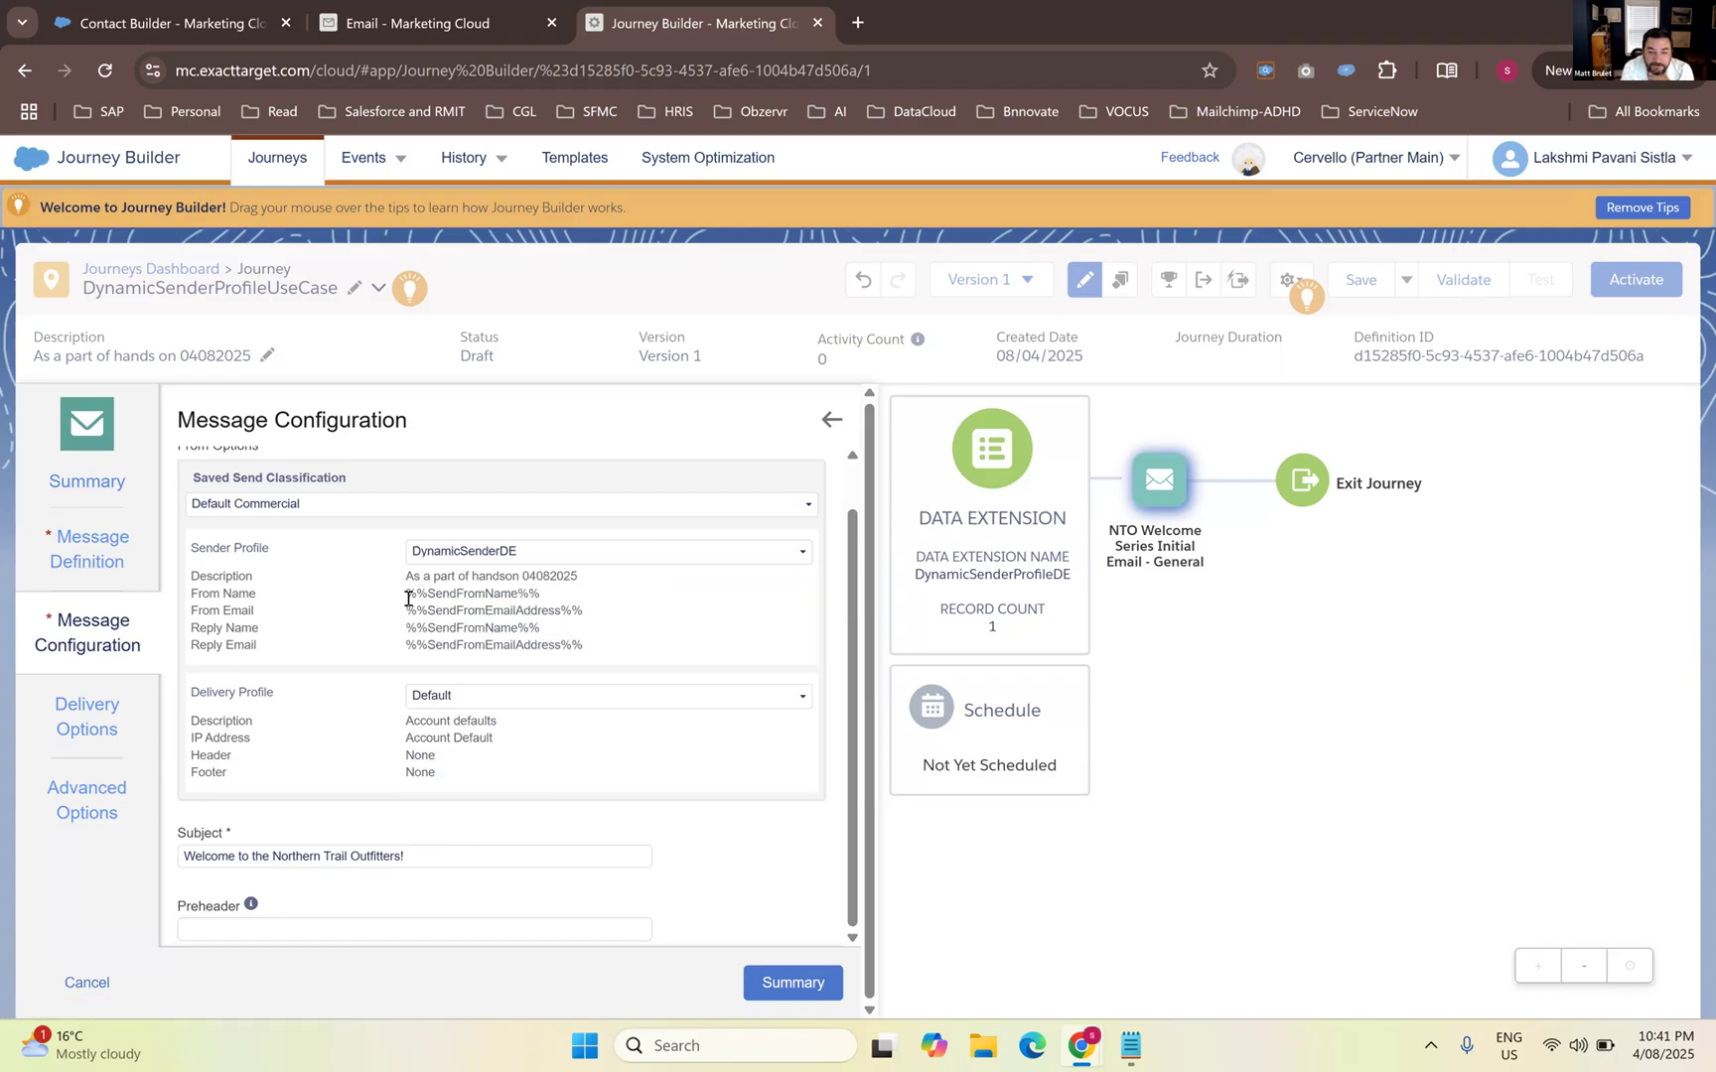
Examine the From and Reply name and email personalization strings of the selected sender profile
left_click_drag(406, 593, 583, 647)
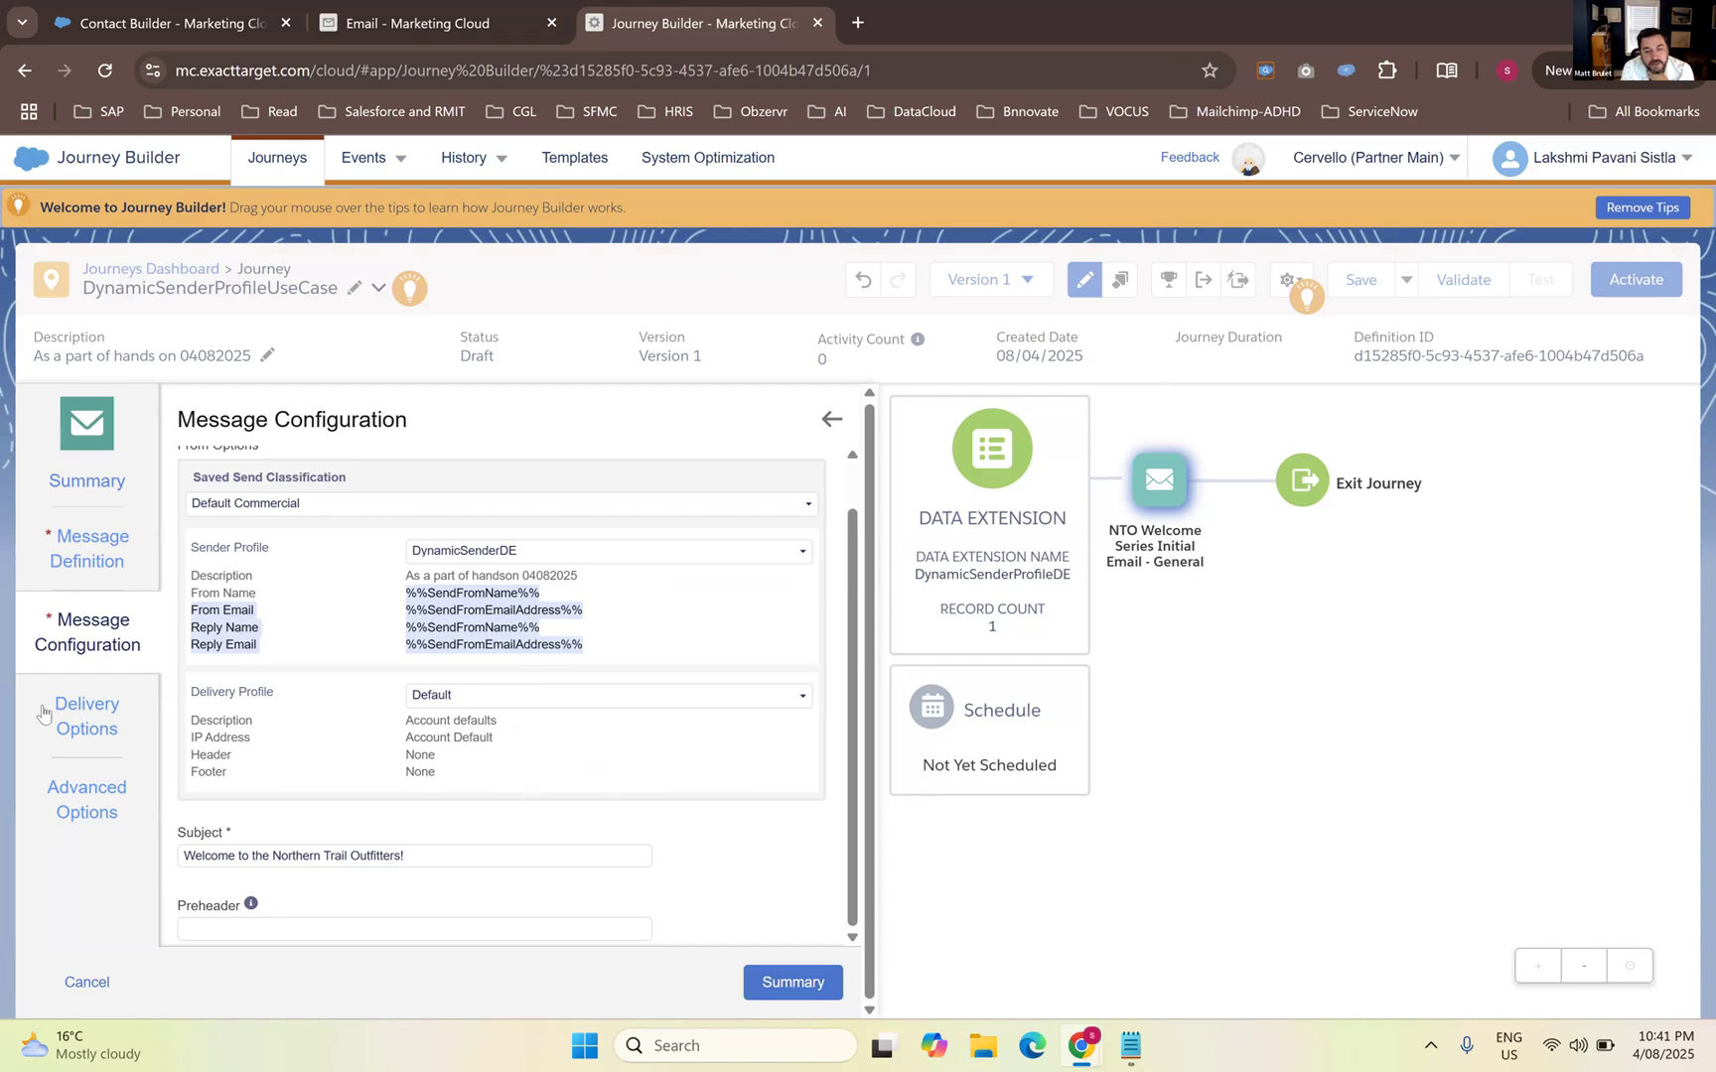
left_click(135, 718)
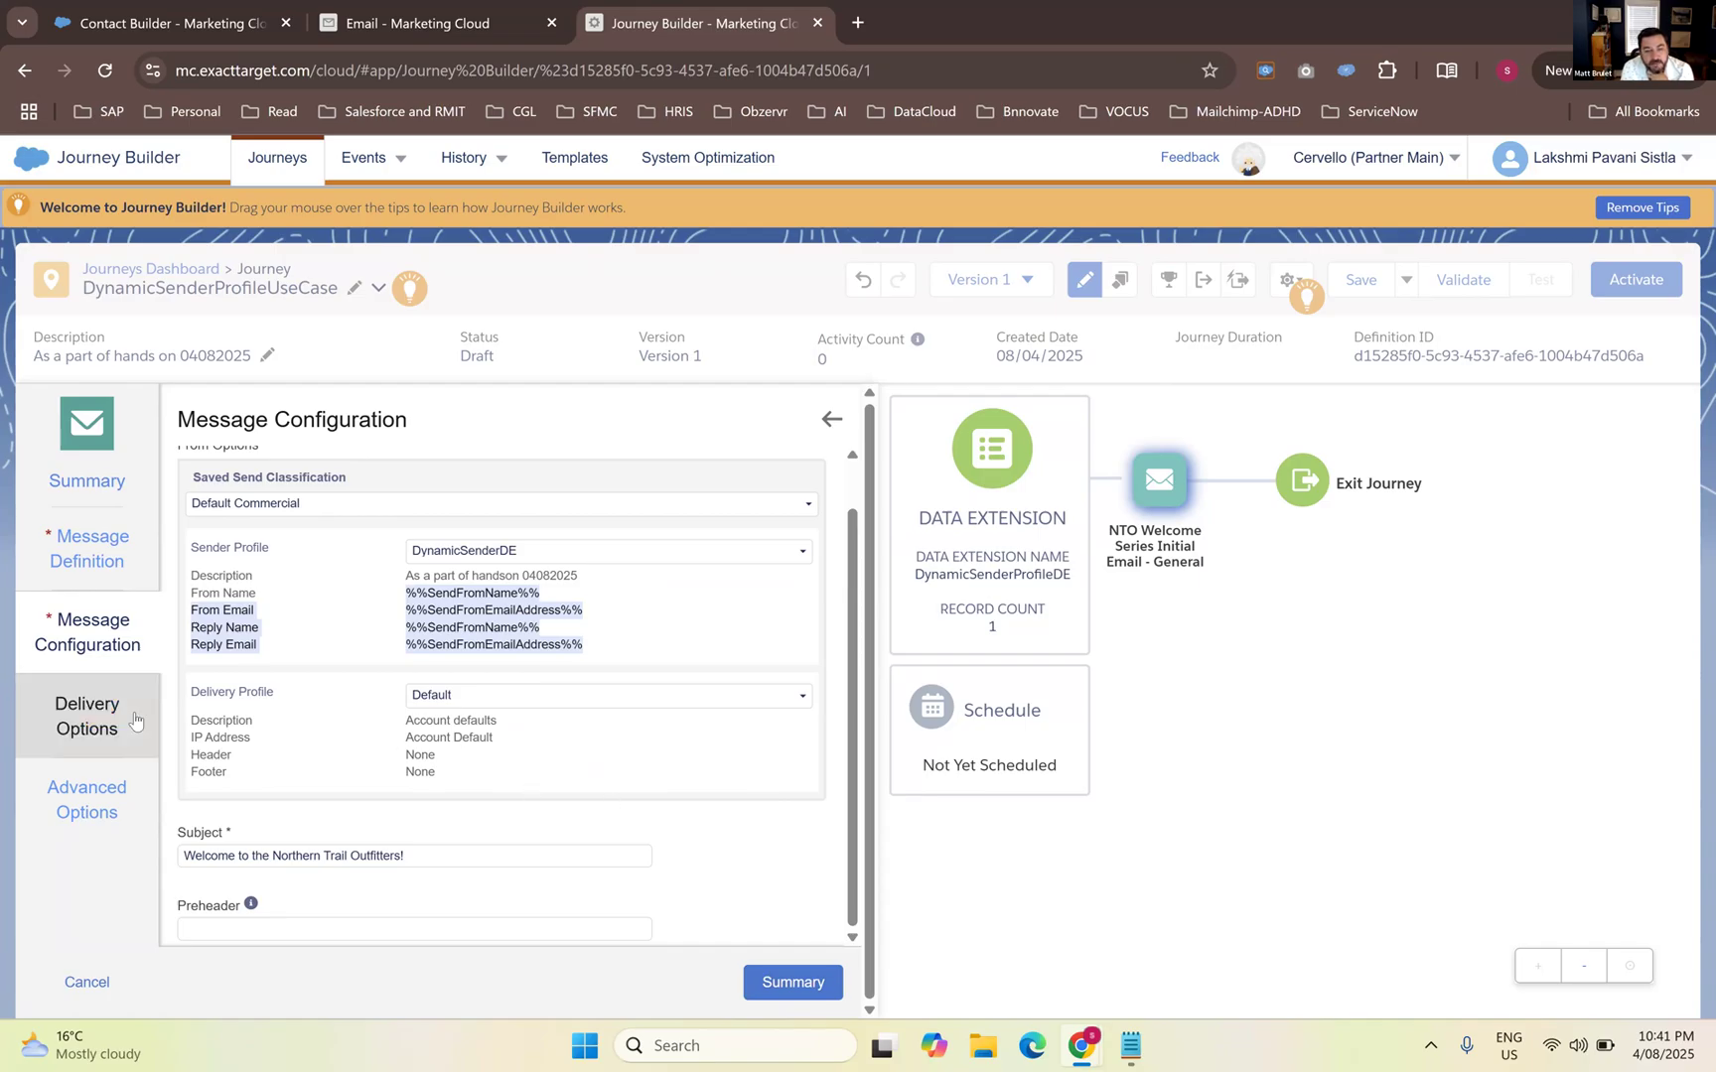
left_click(622, 800)
left_click(115, 735)
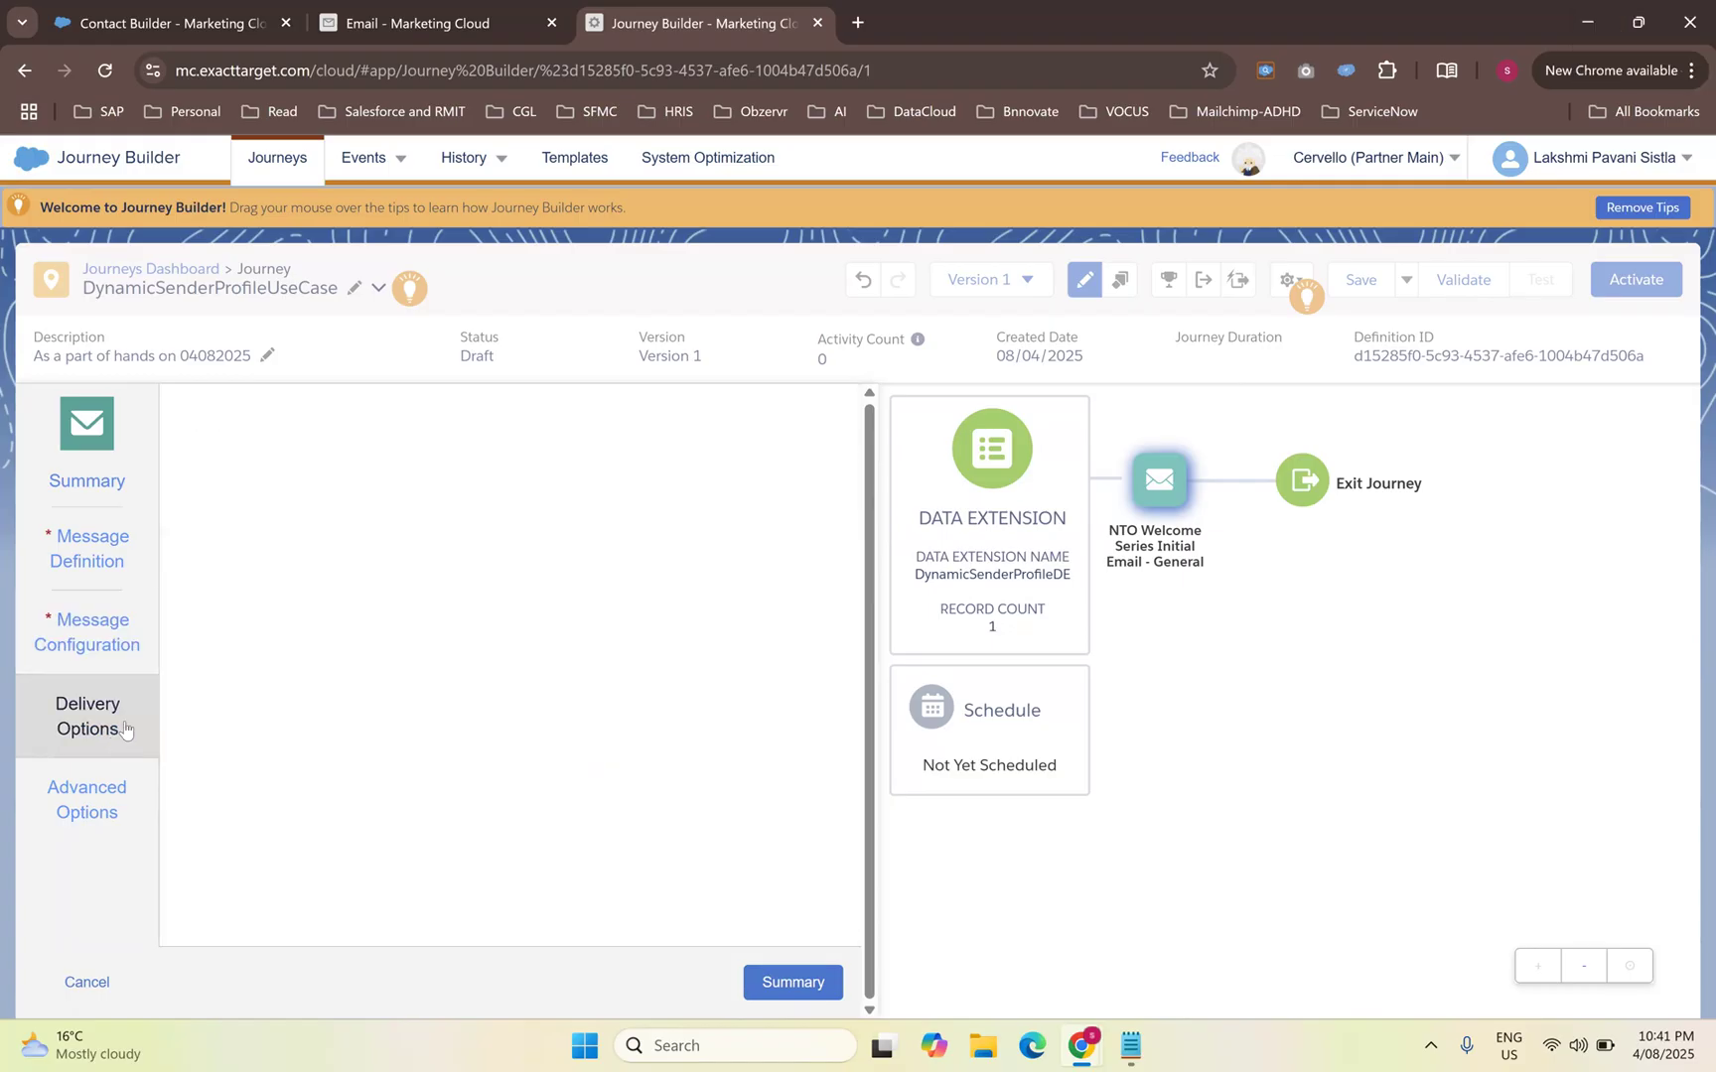
left_click(111, 667)
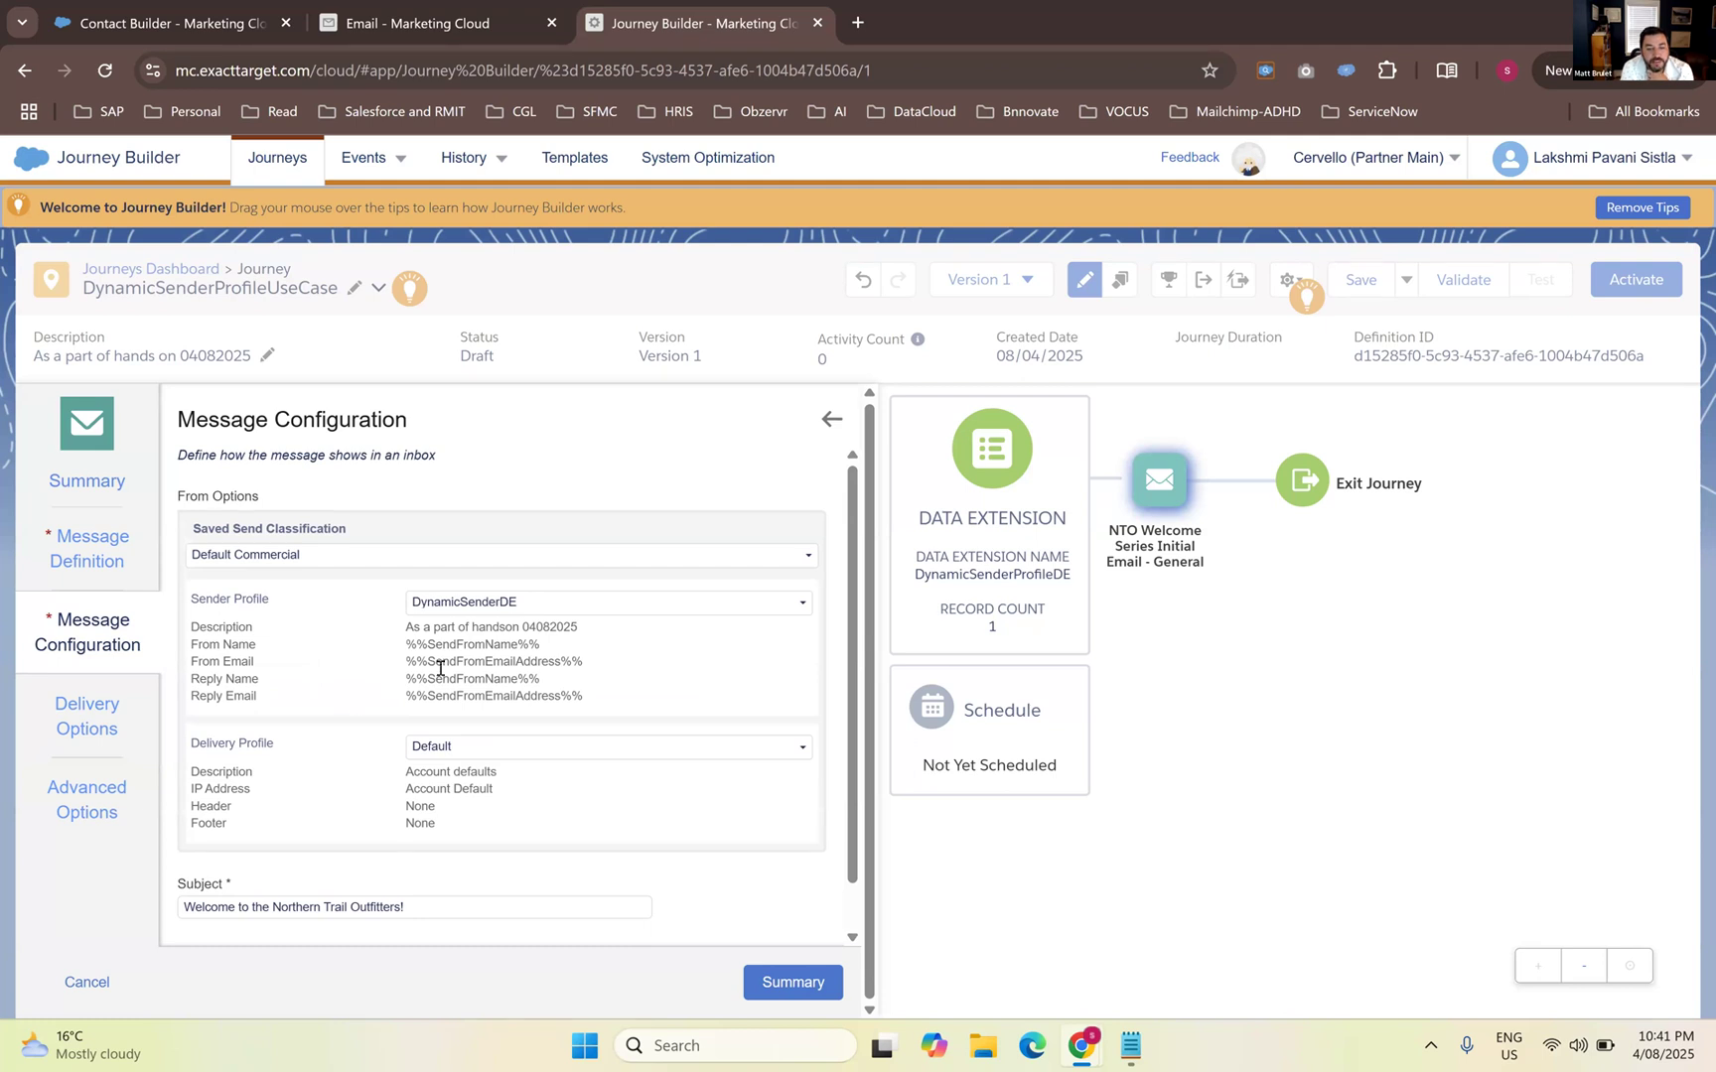
left_click_drag(433, 681, 545, 694)
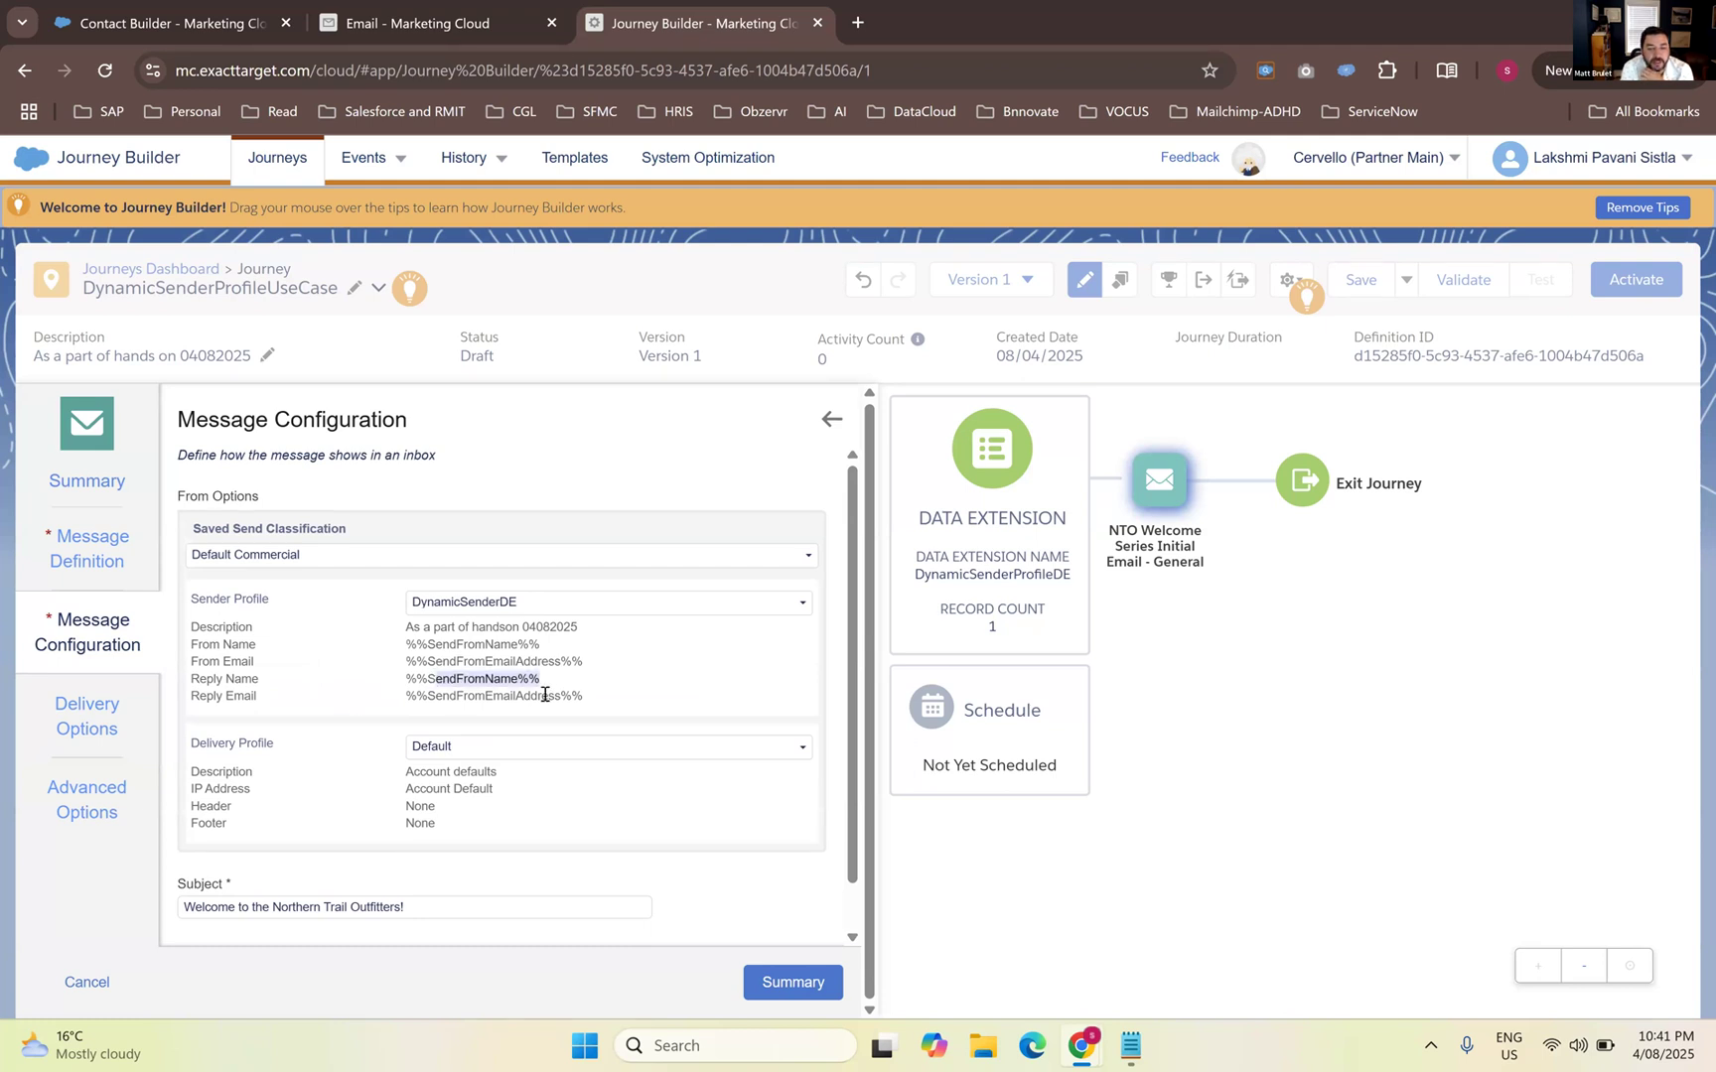
left_click(546, 692)
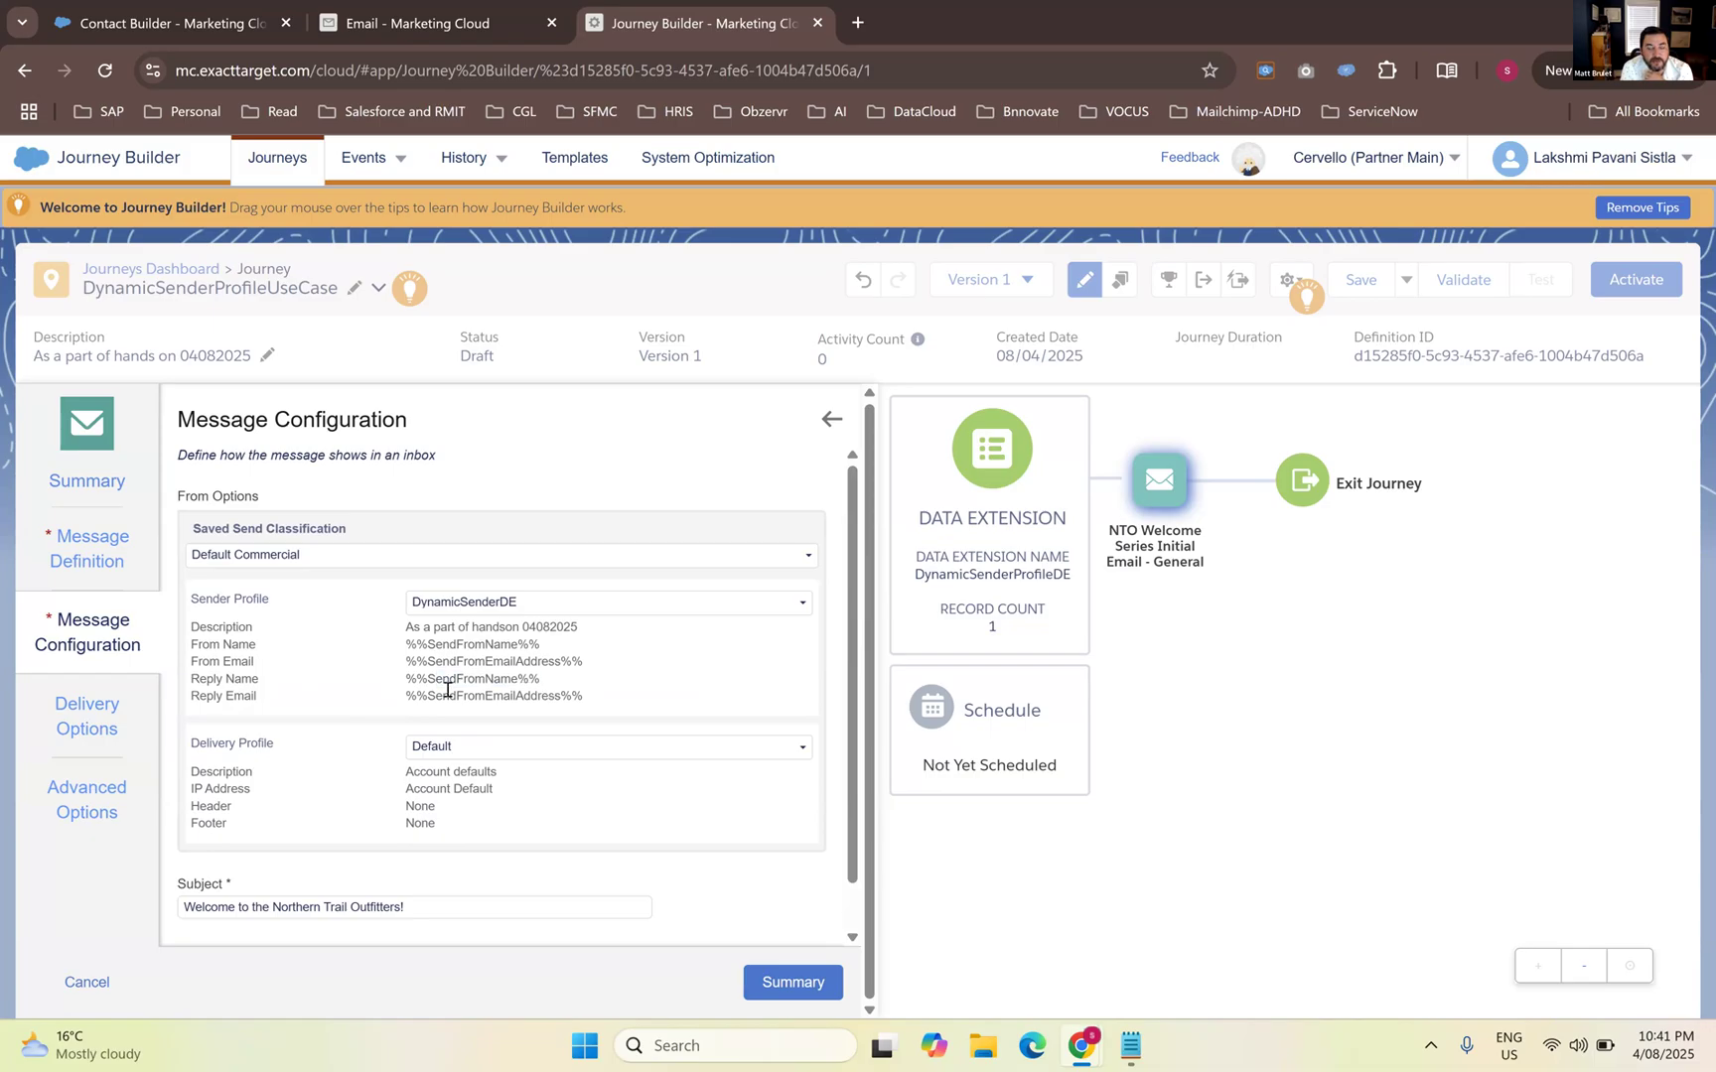
left_click_drag(508, 689, 561, 698)
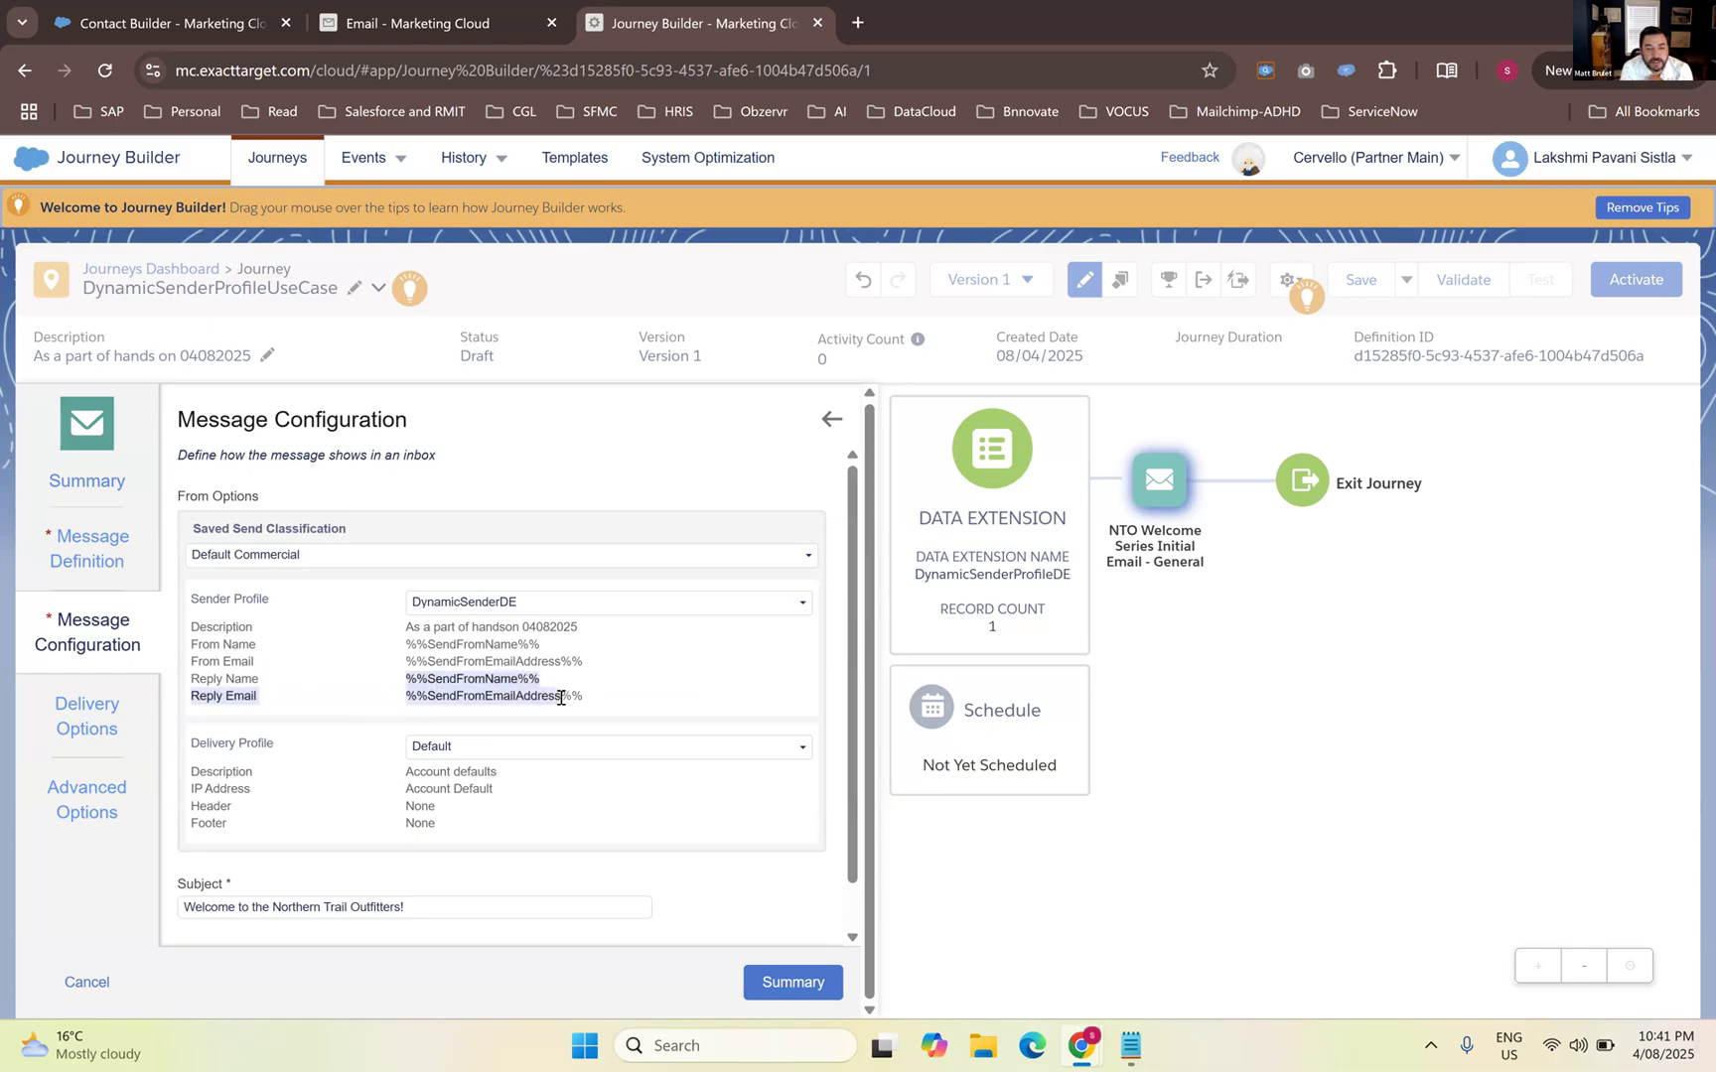
left_click(561, 698)
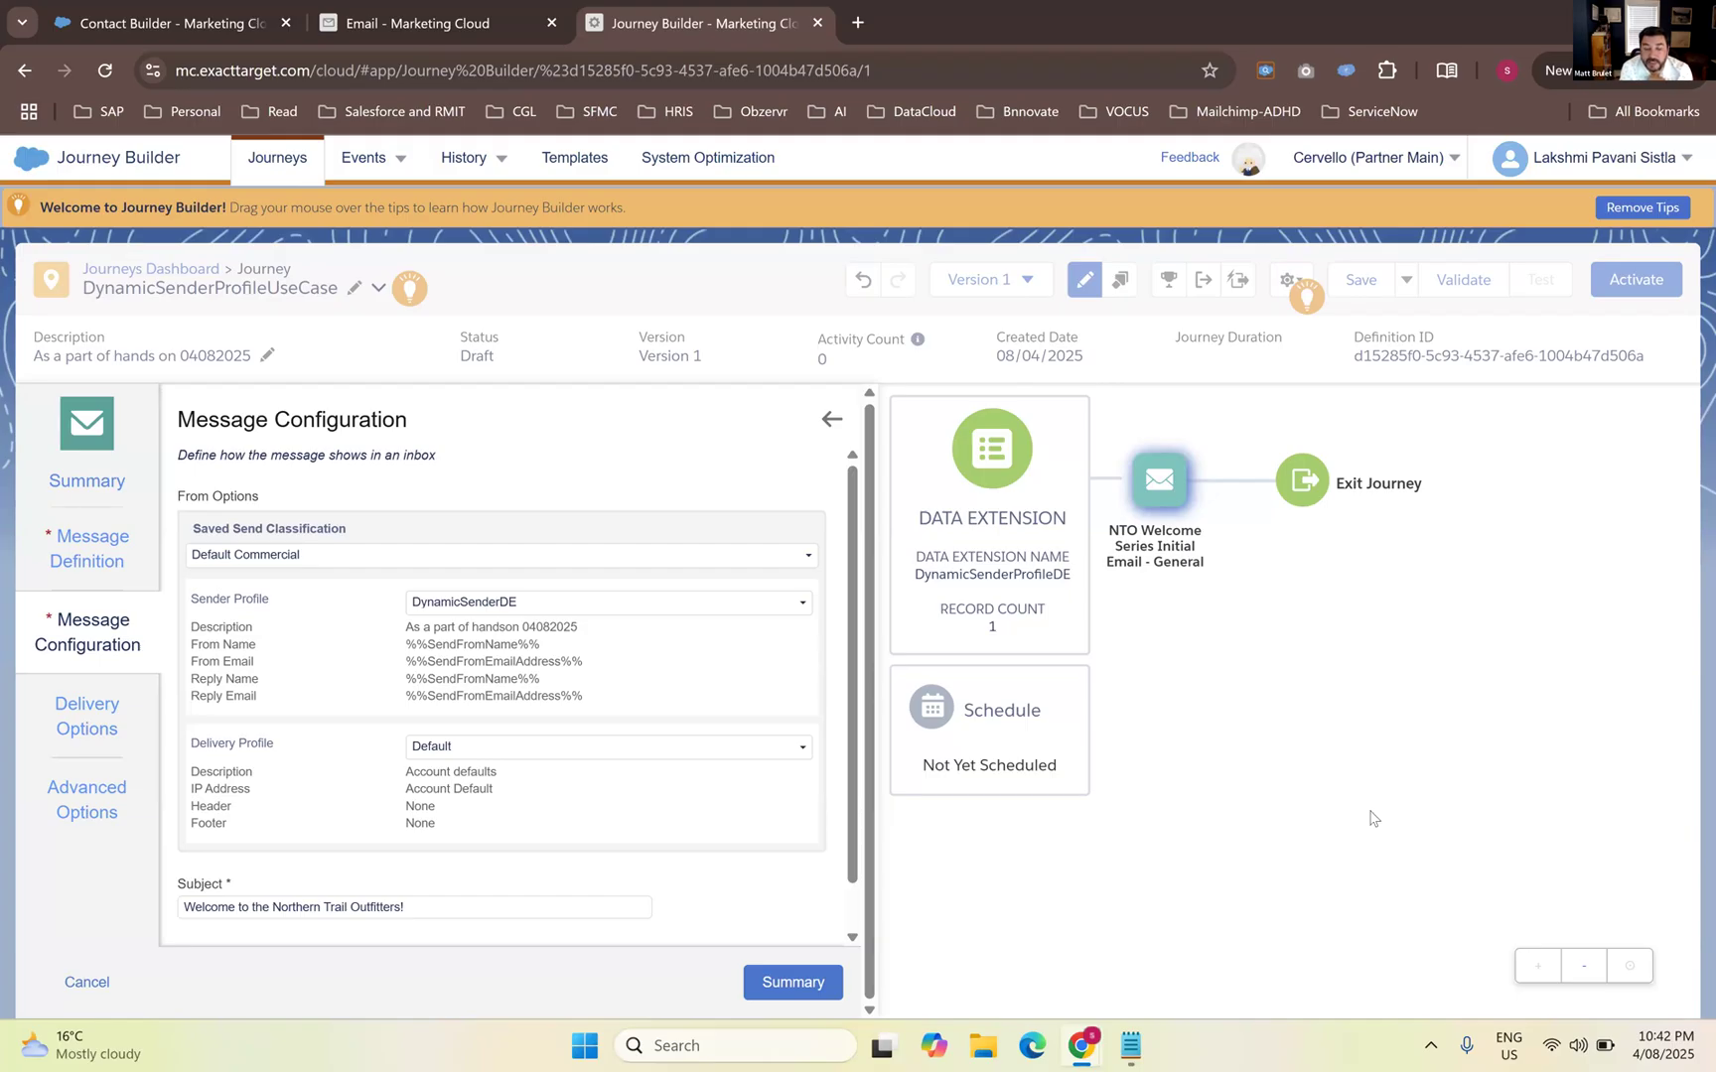
left_click_drag(416, 678, 477, 677)
double_click(478, 678)
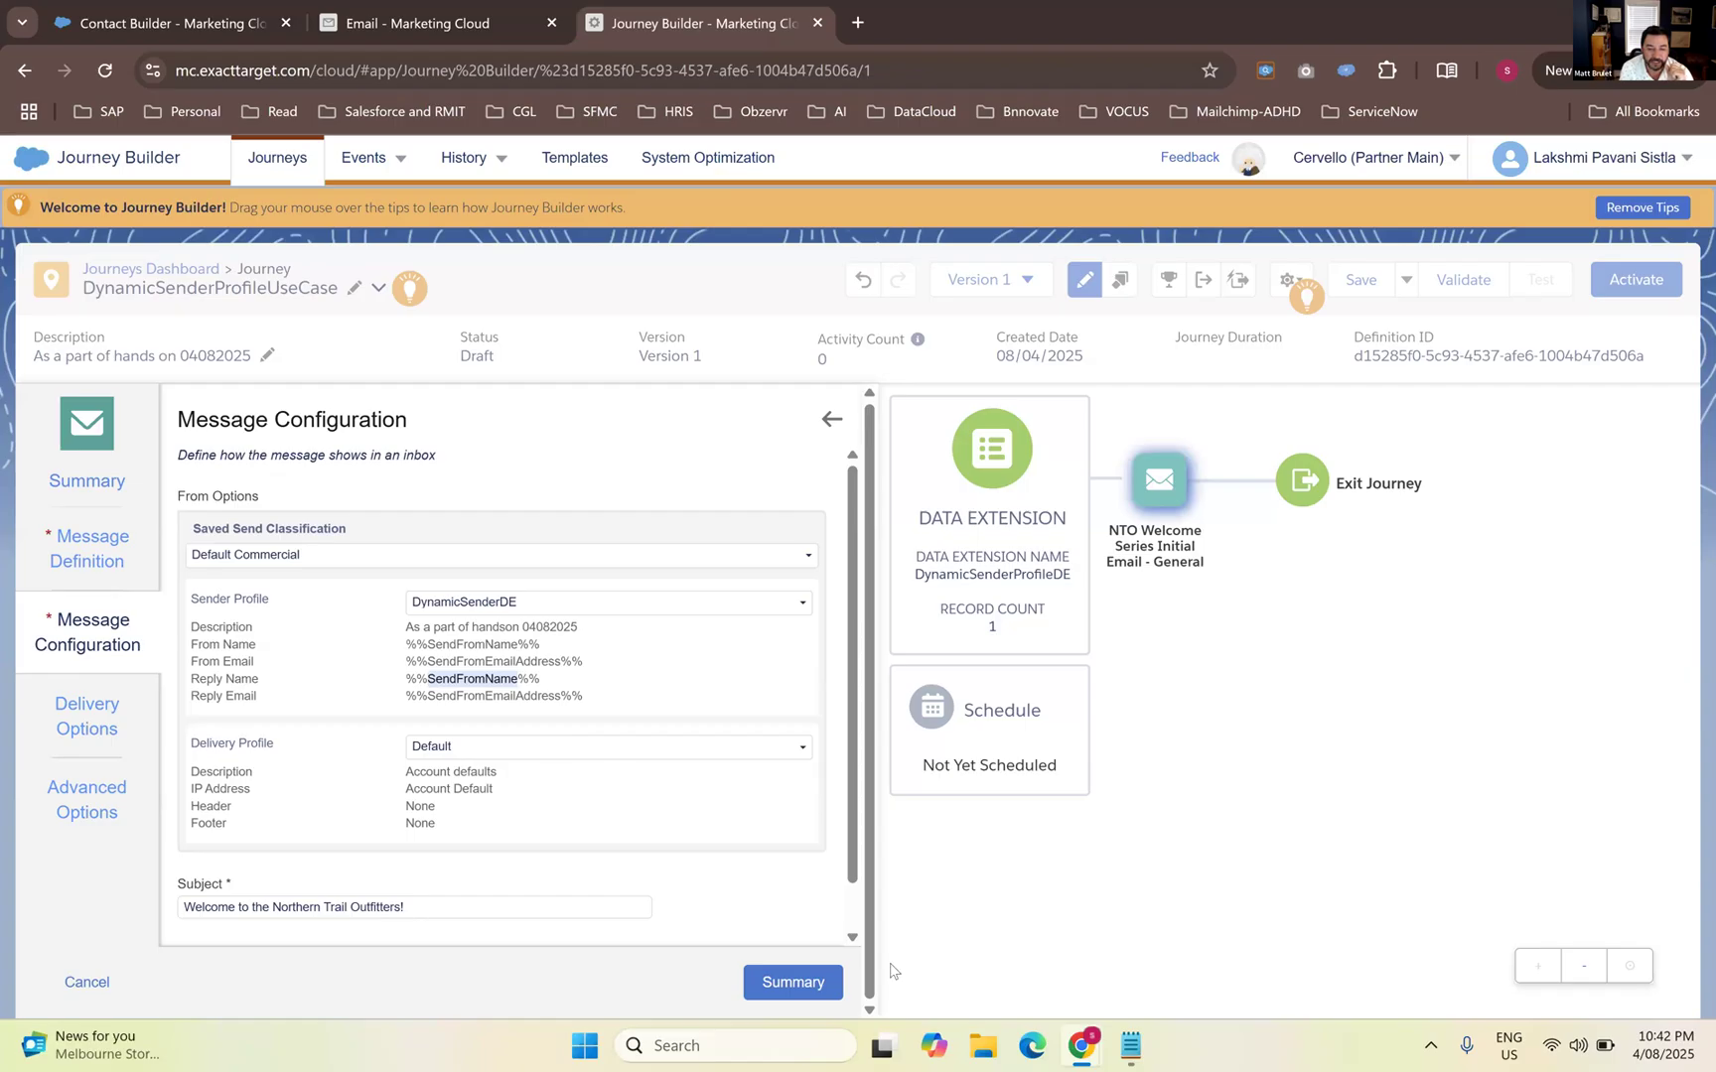
Finish the email activity's setup with the chosen sender profile and save the journey
left_click(766, 985)
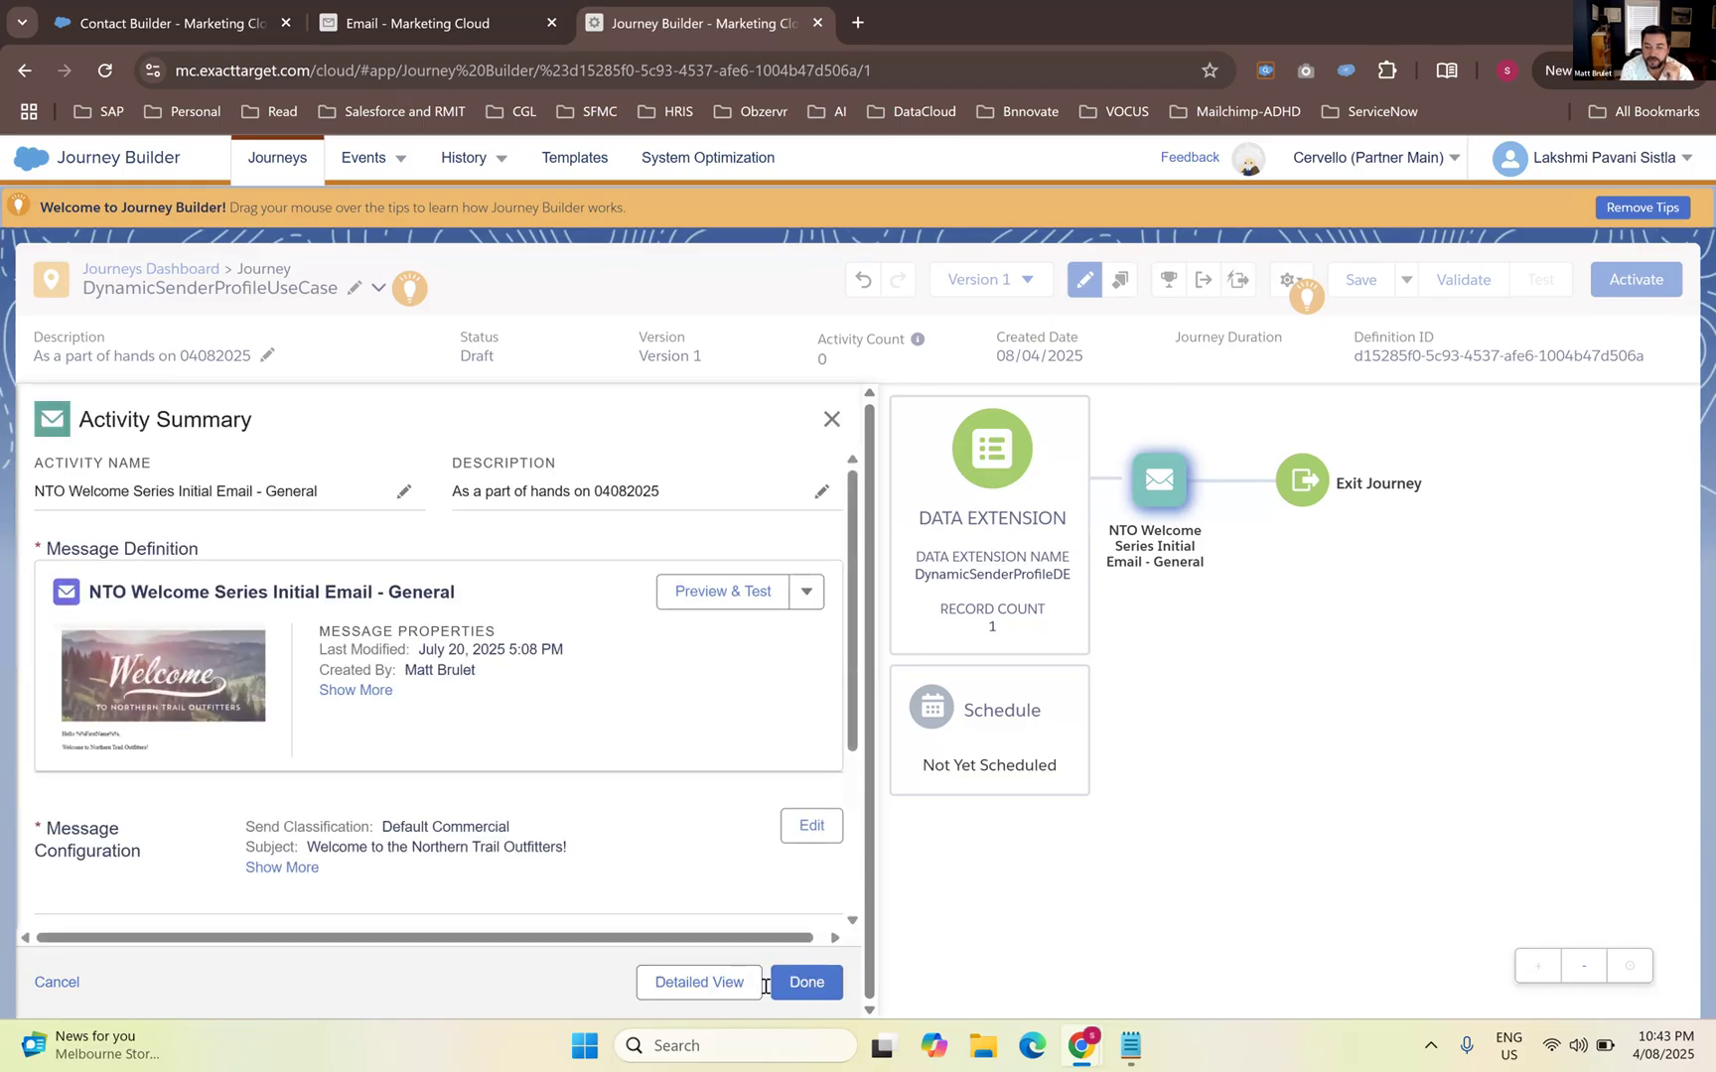
scroll(778, 849, "down", 1)
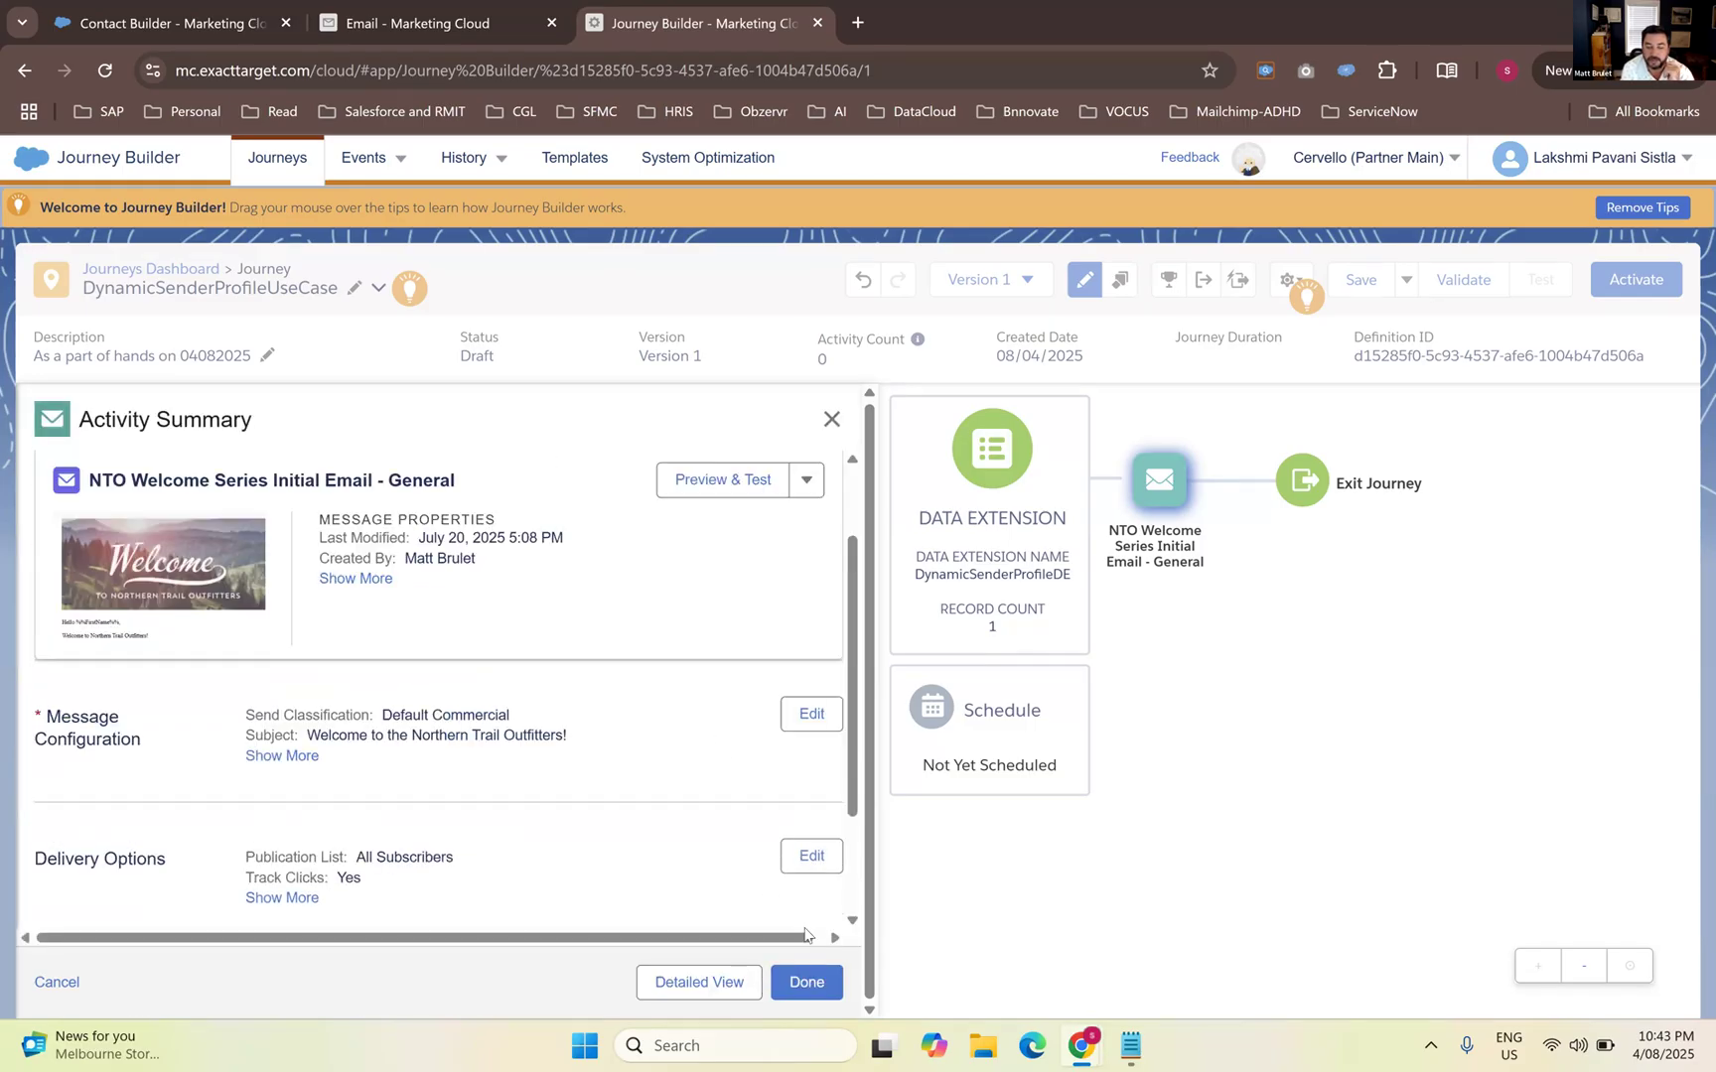
left_click(808, 981)
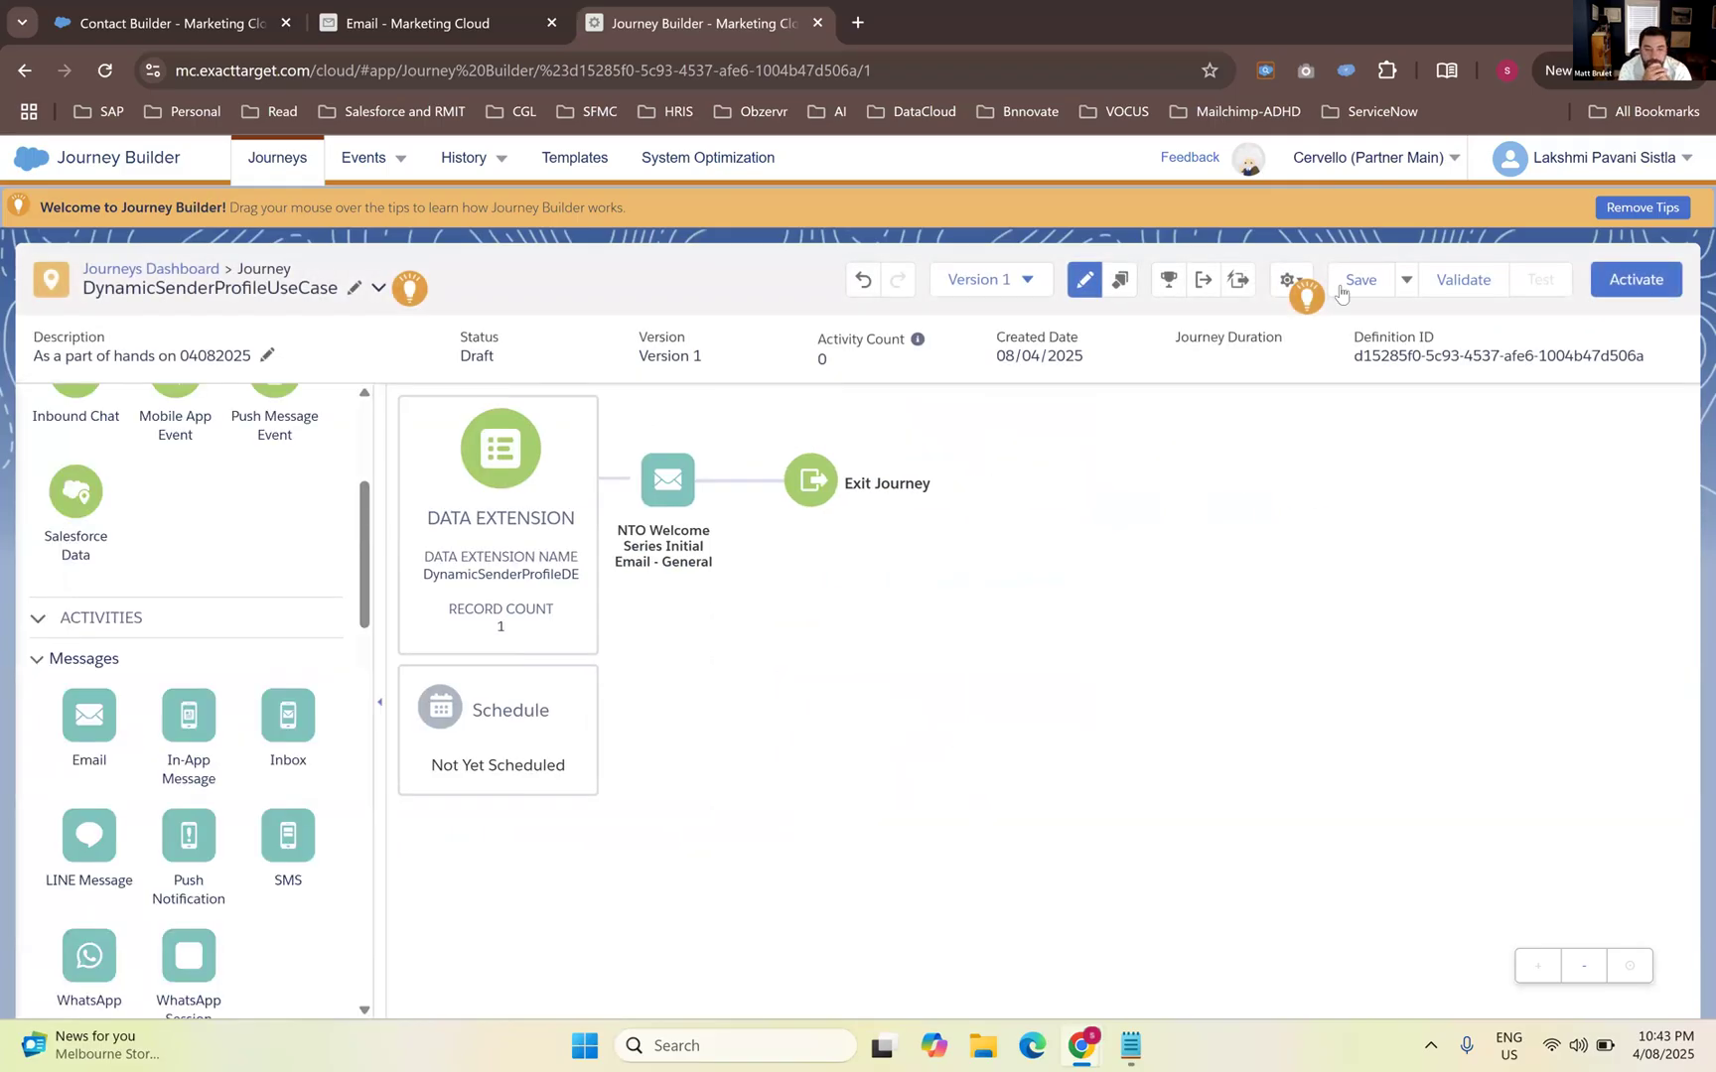
left_click(1343, 285)
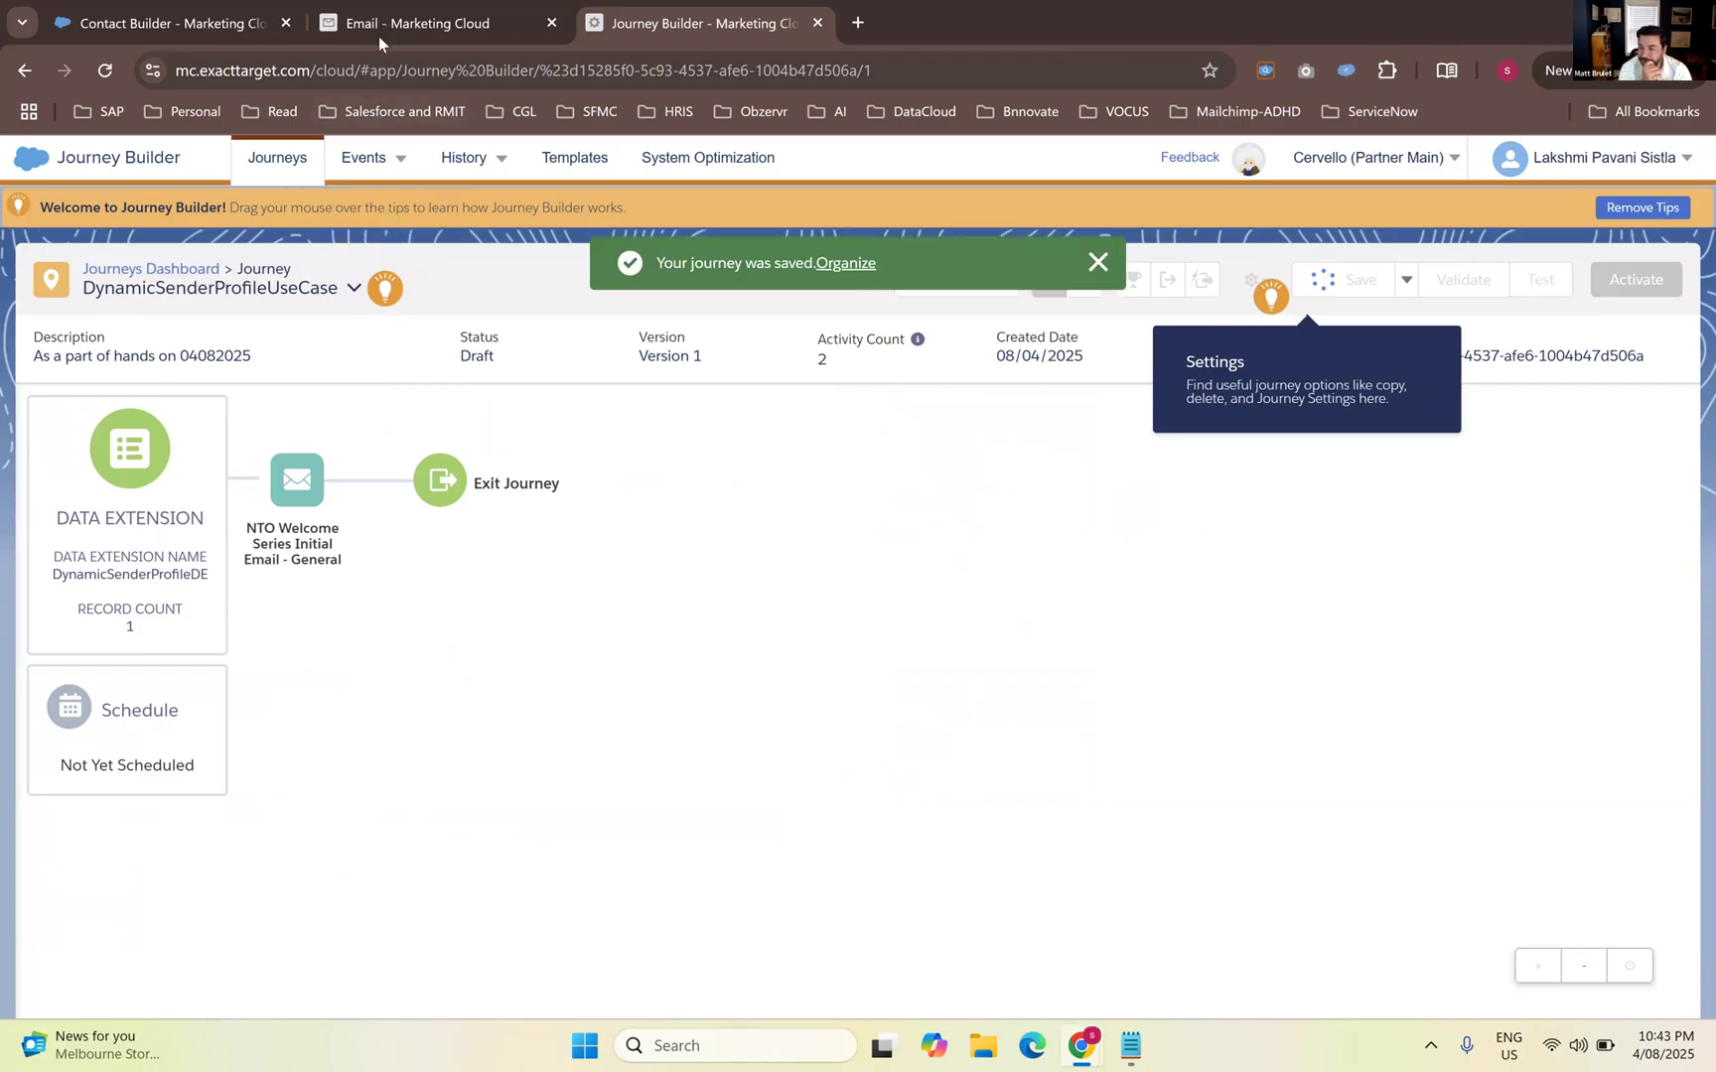
scroll(198, 676, "down", 6)
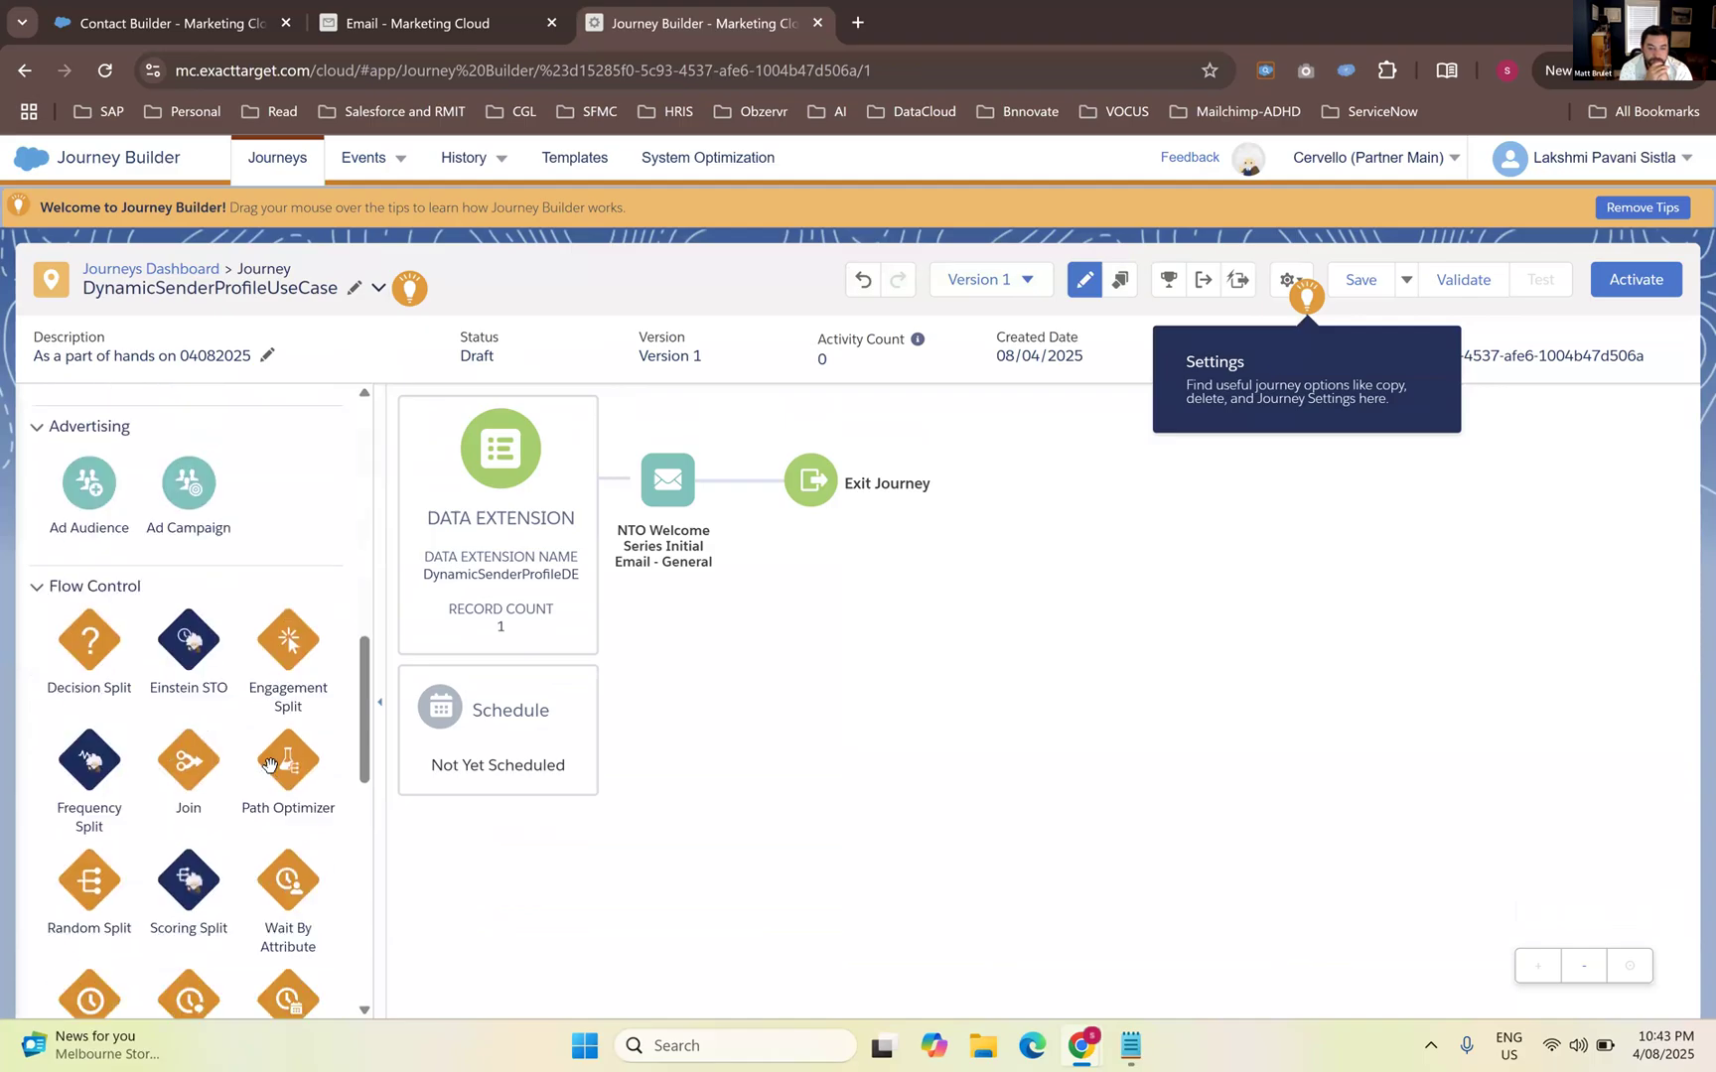
left_click_drag(297, 643, 754, 494)
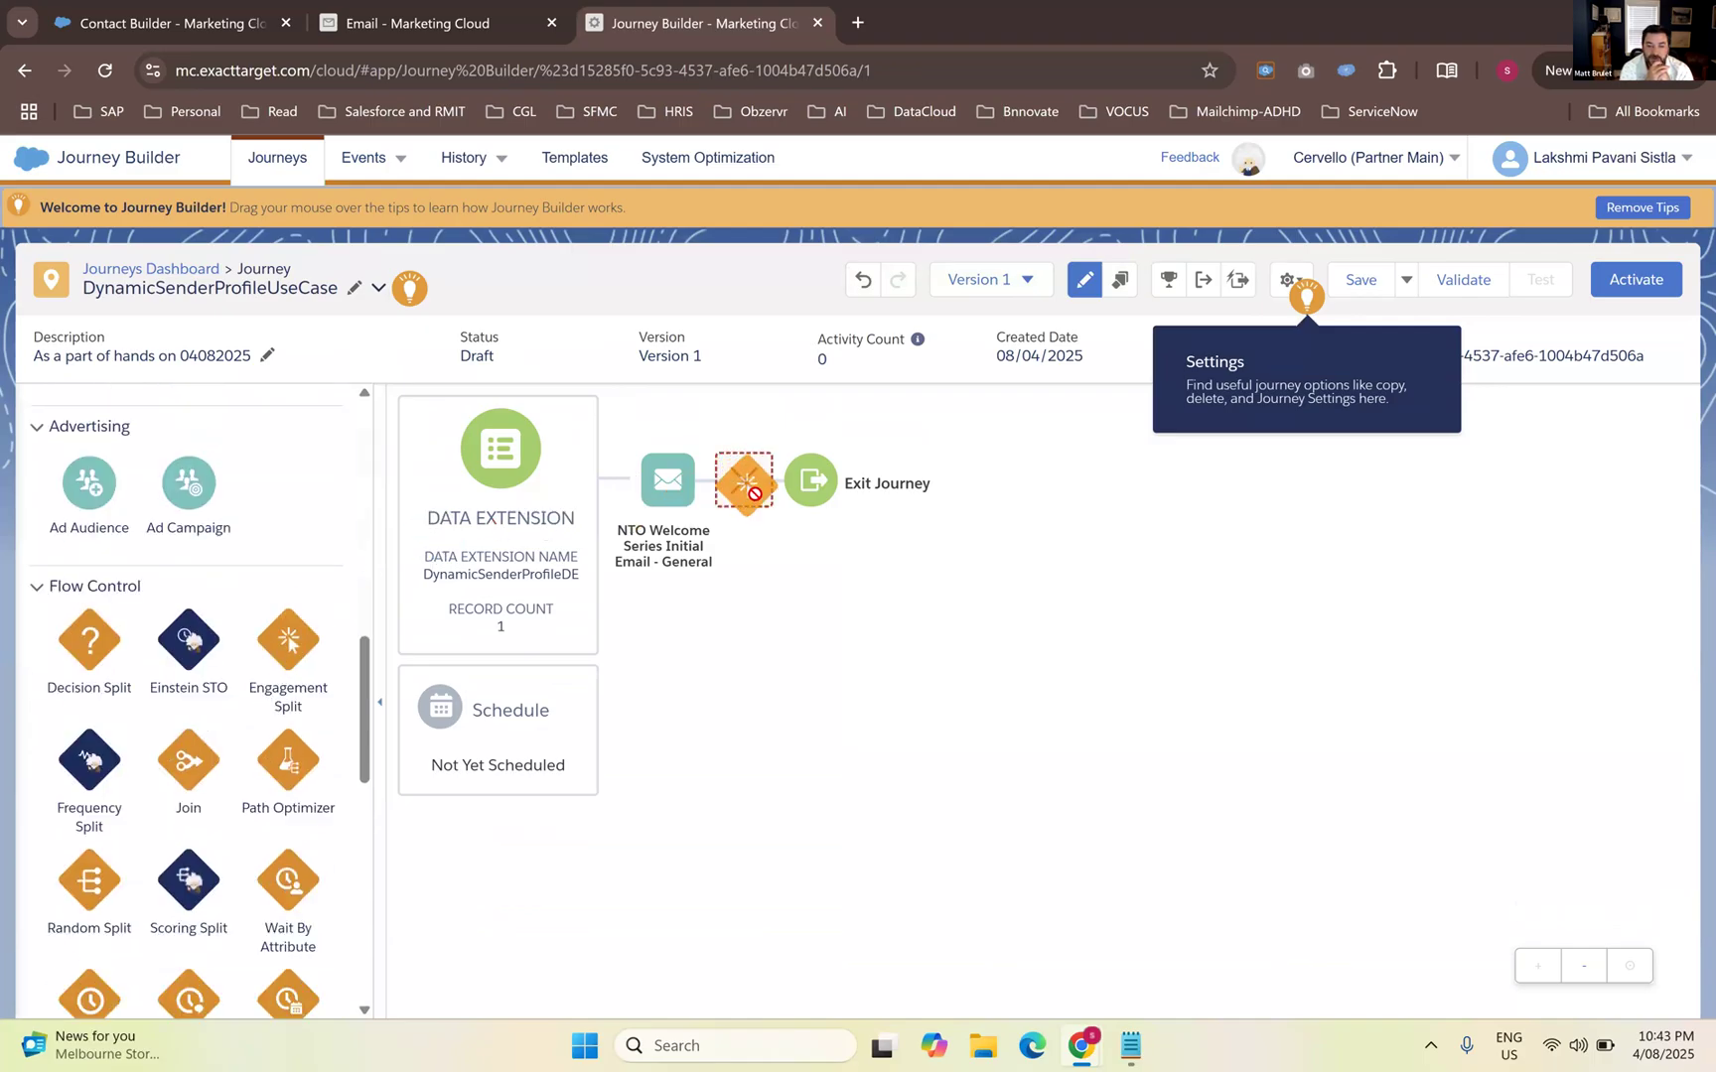
left_click_drag(754, 493, 617, 481)
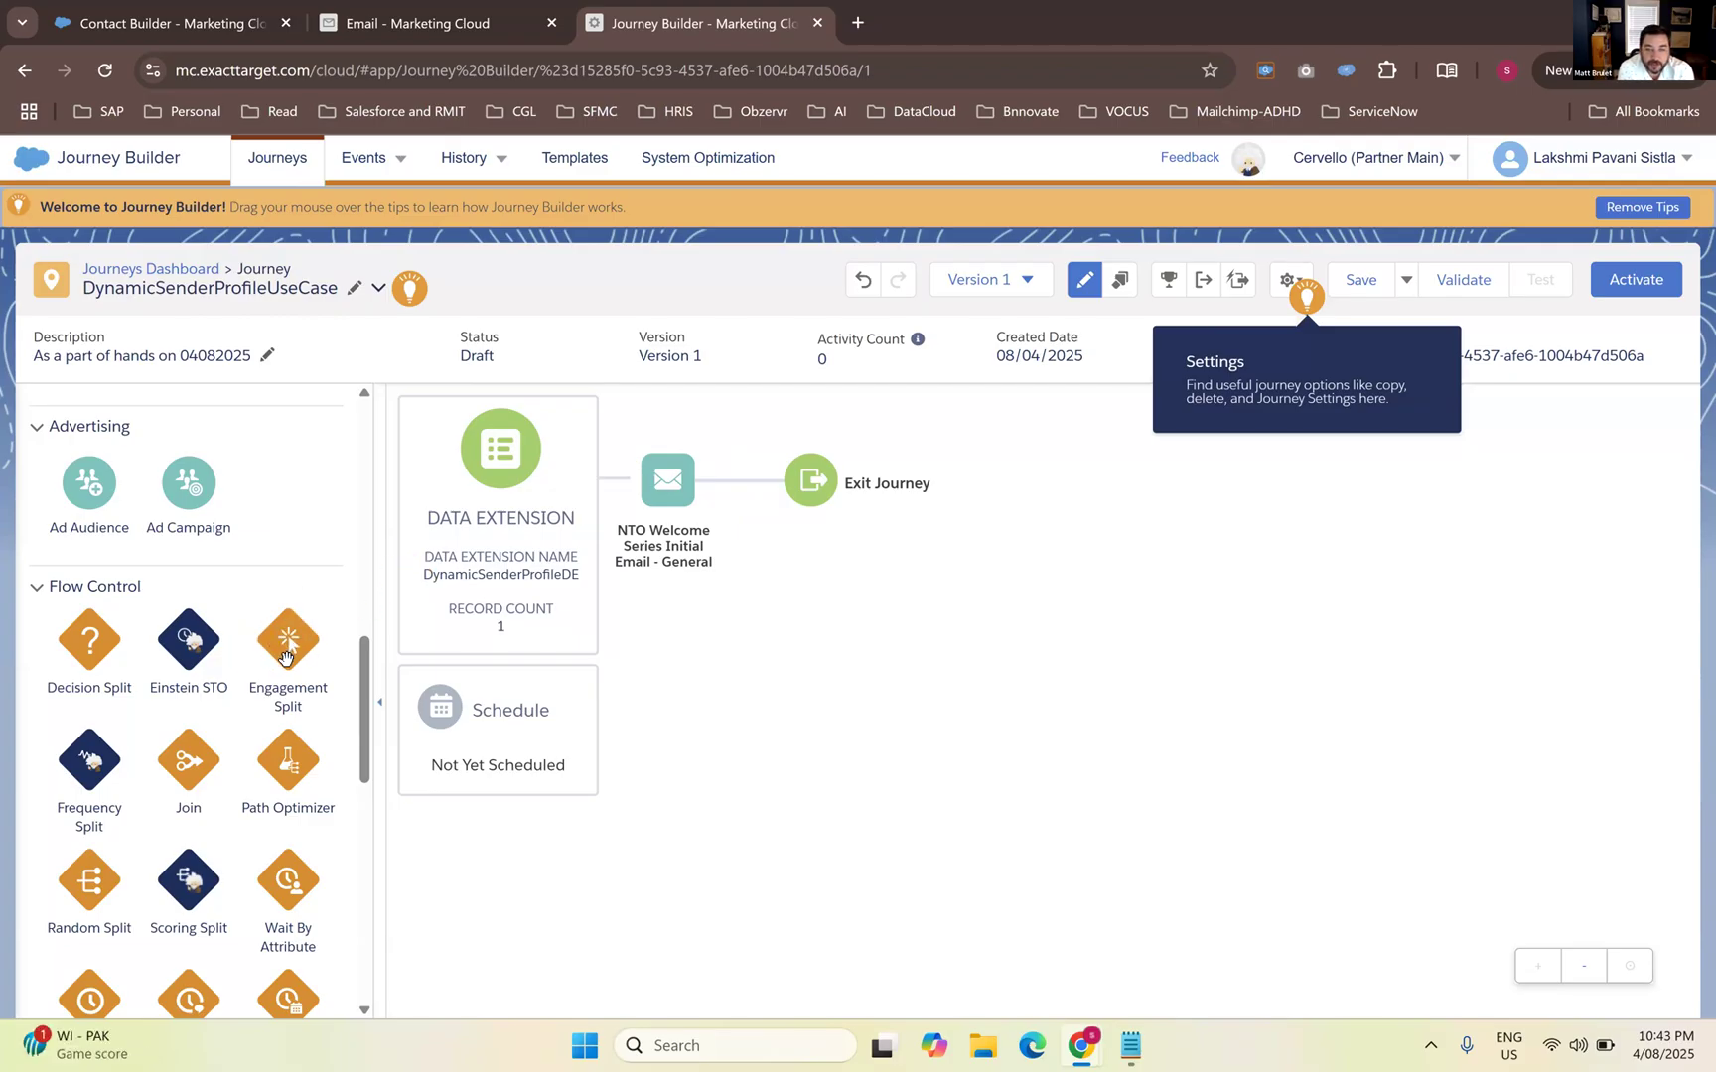
Add a Wait By Duration activity between the email and the journey exit and set its duration to 1 minute
scroll(77, 668, "down", 3)
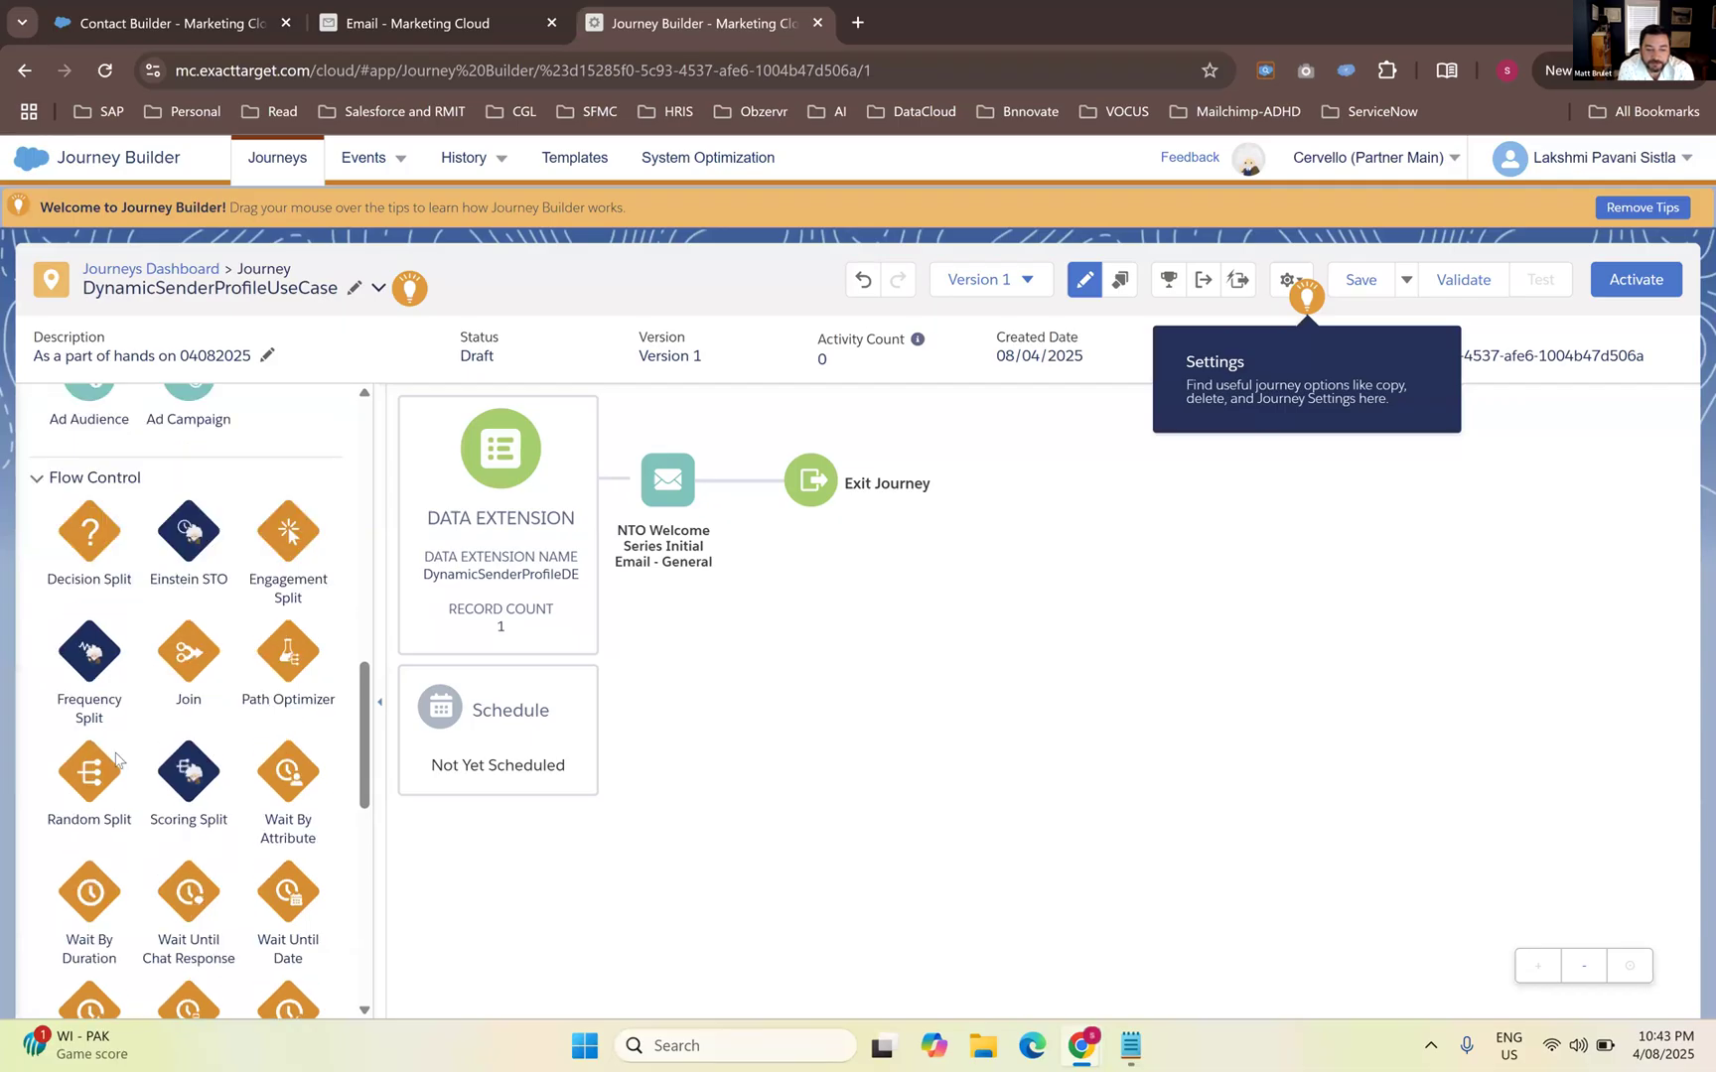
left_click_drag(76, 668, 730, 496)
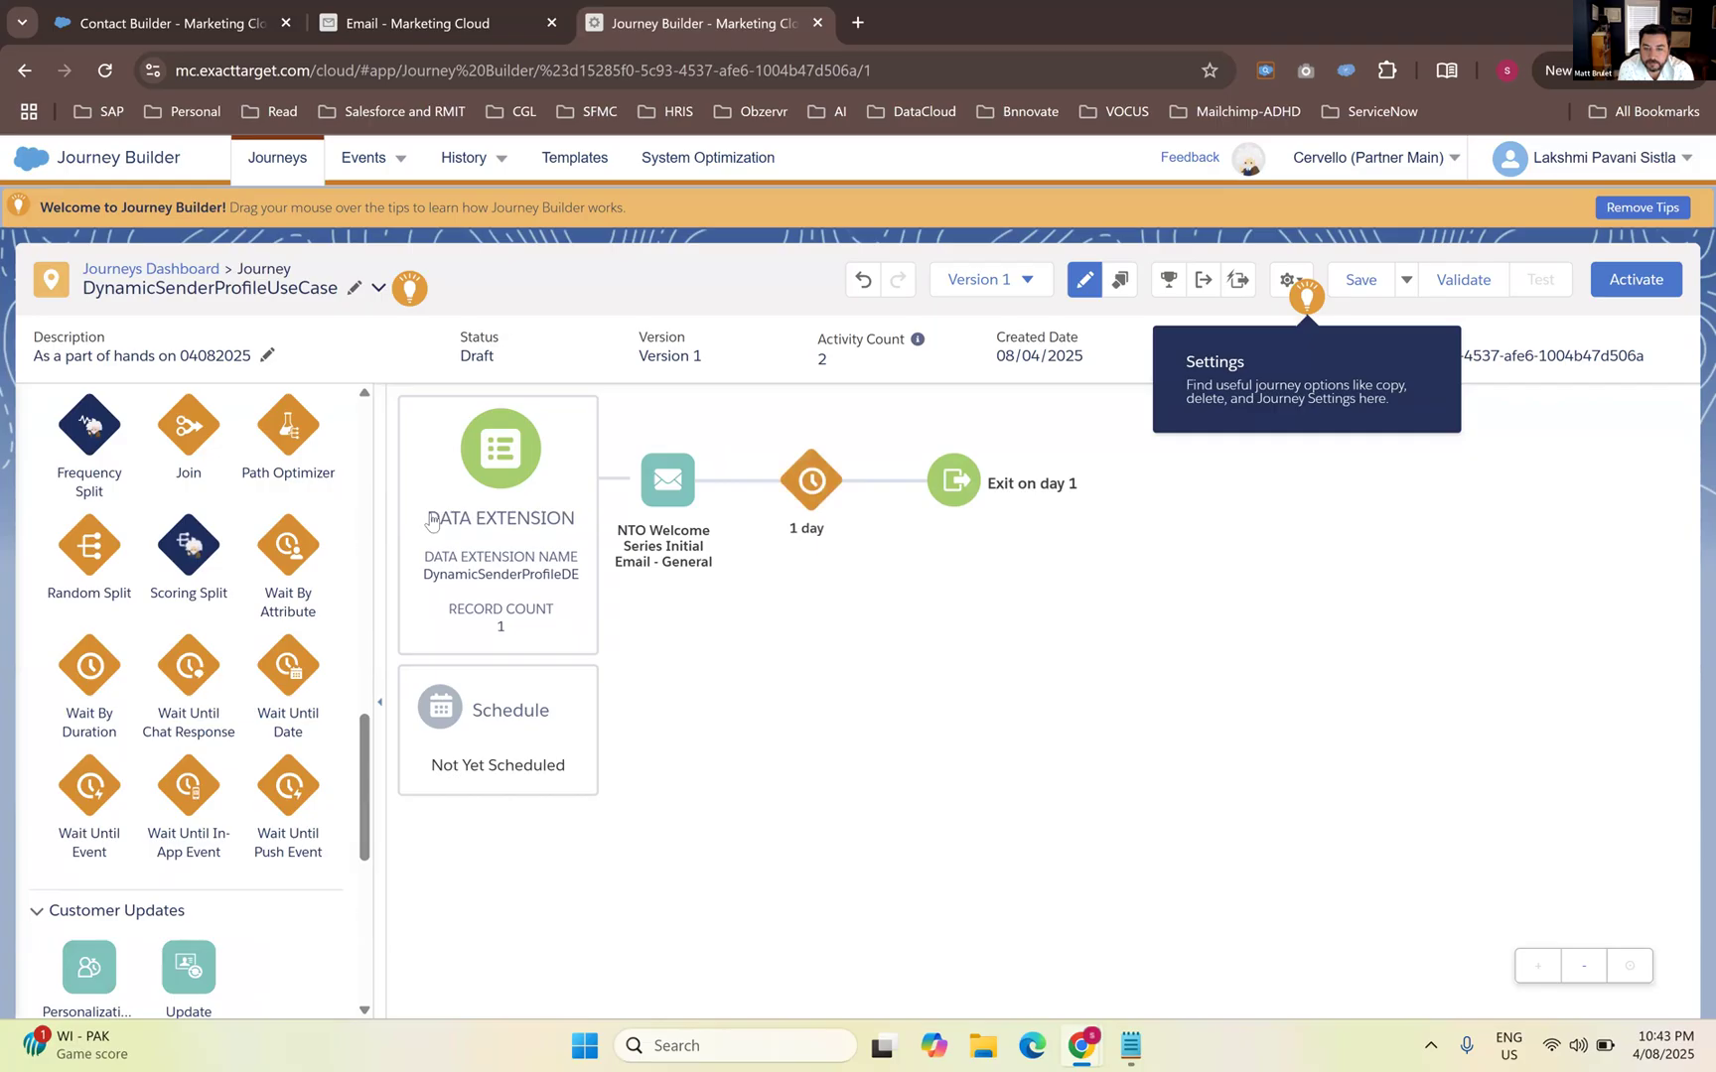
left_click(791, 485)
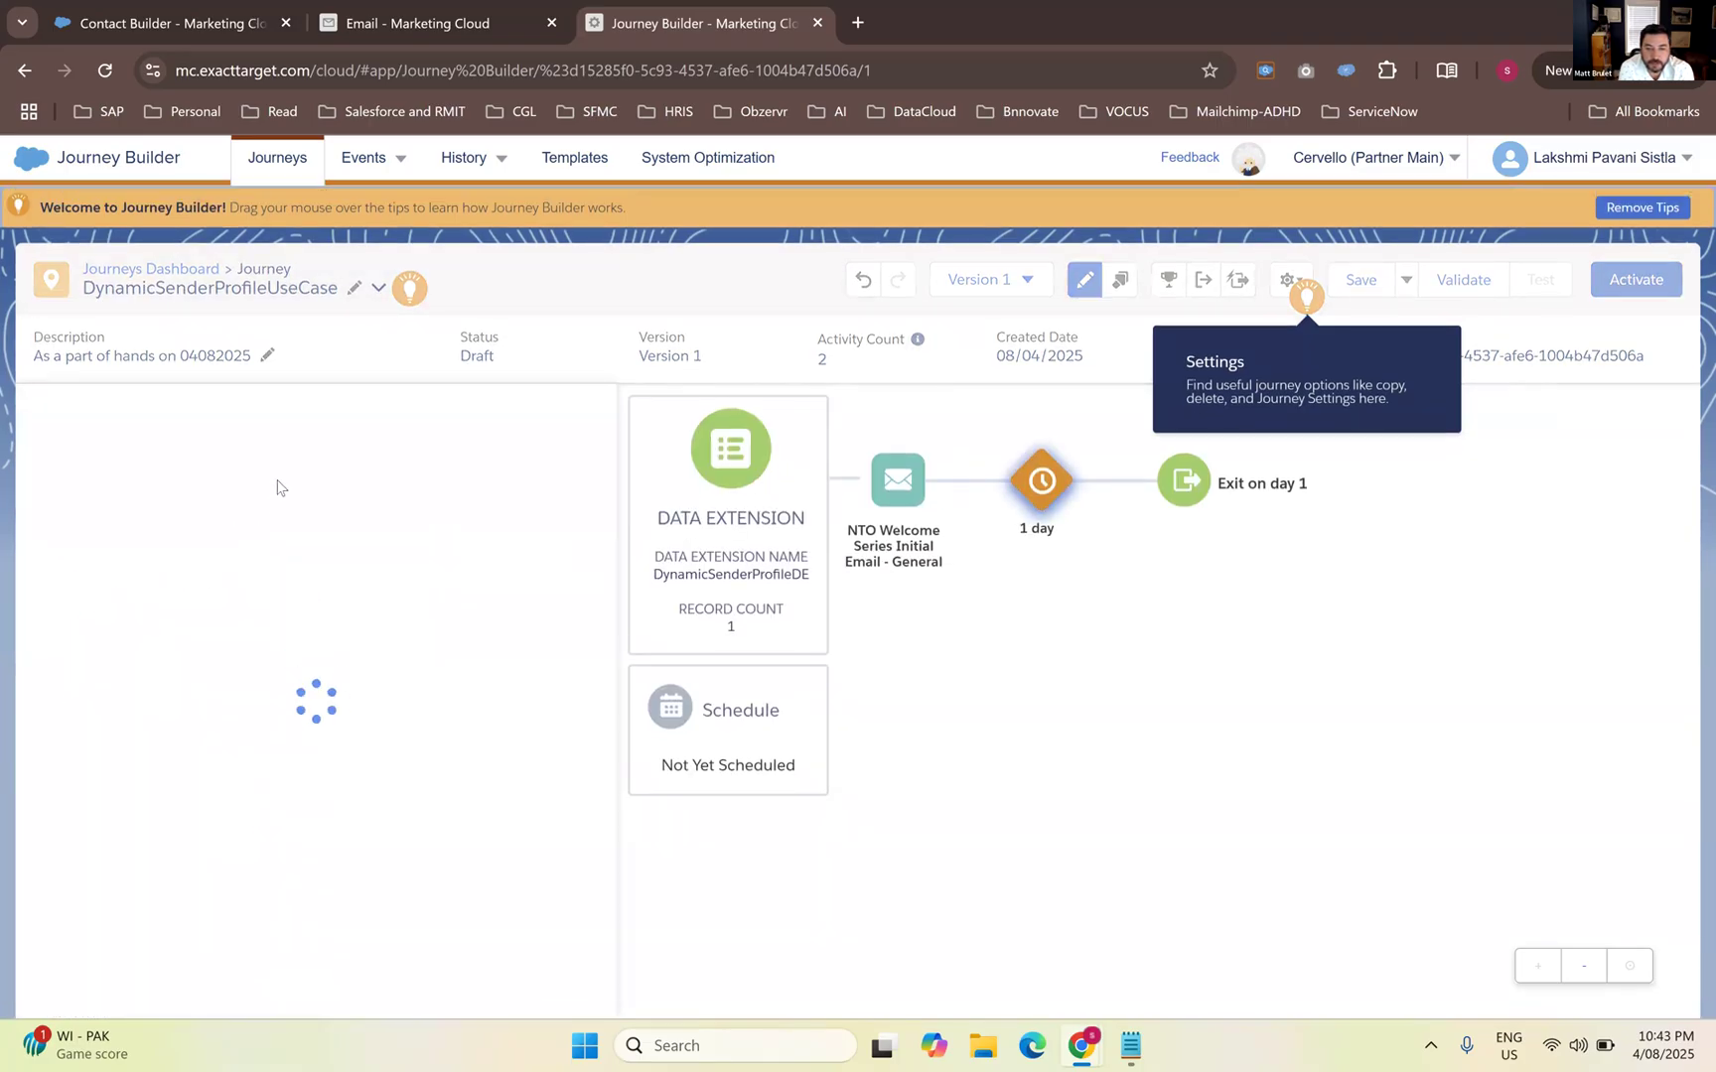
left_click(265, 531)
left_click(256, 580)
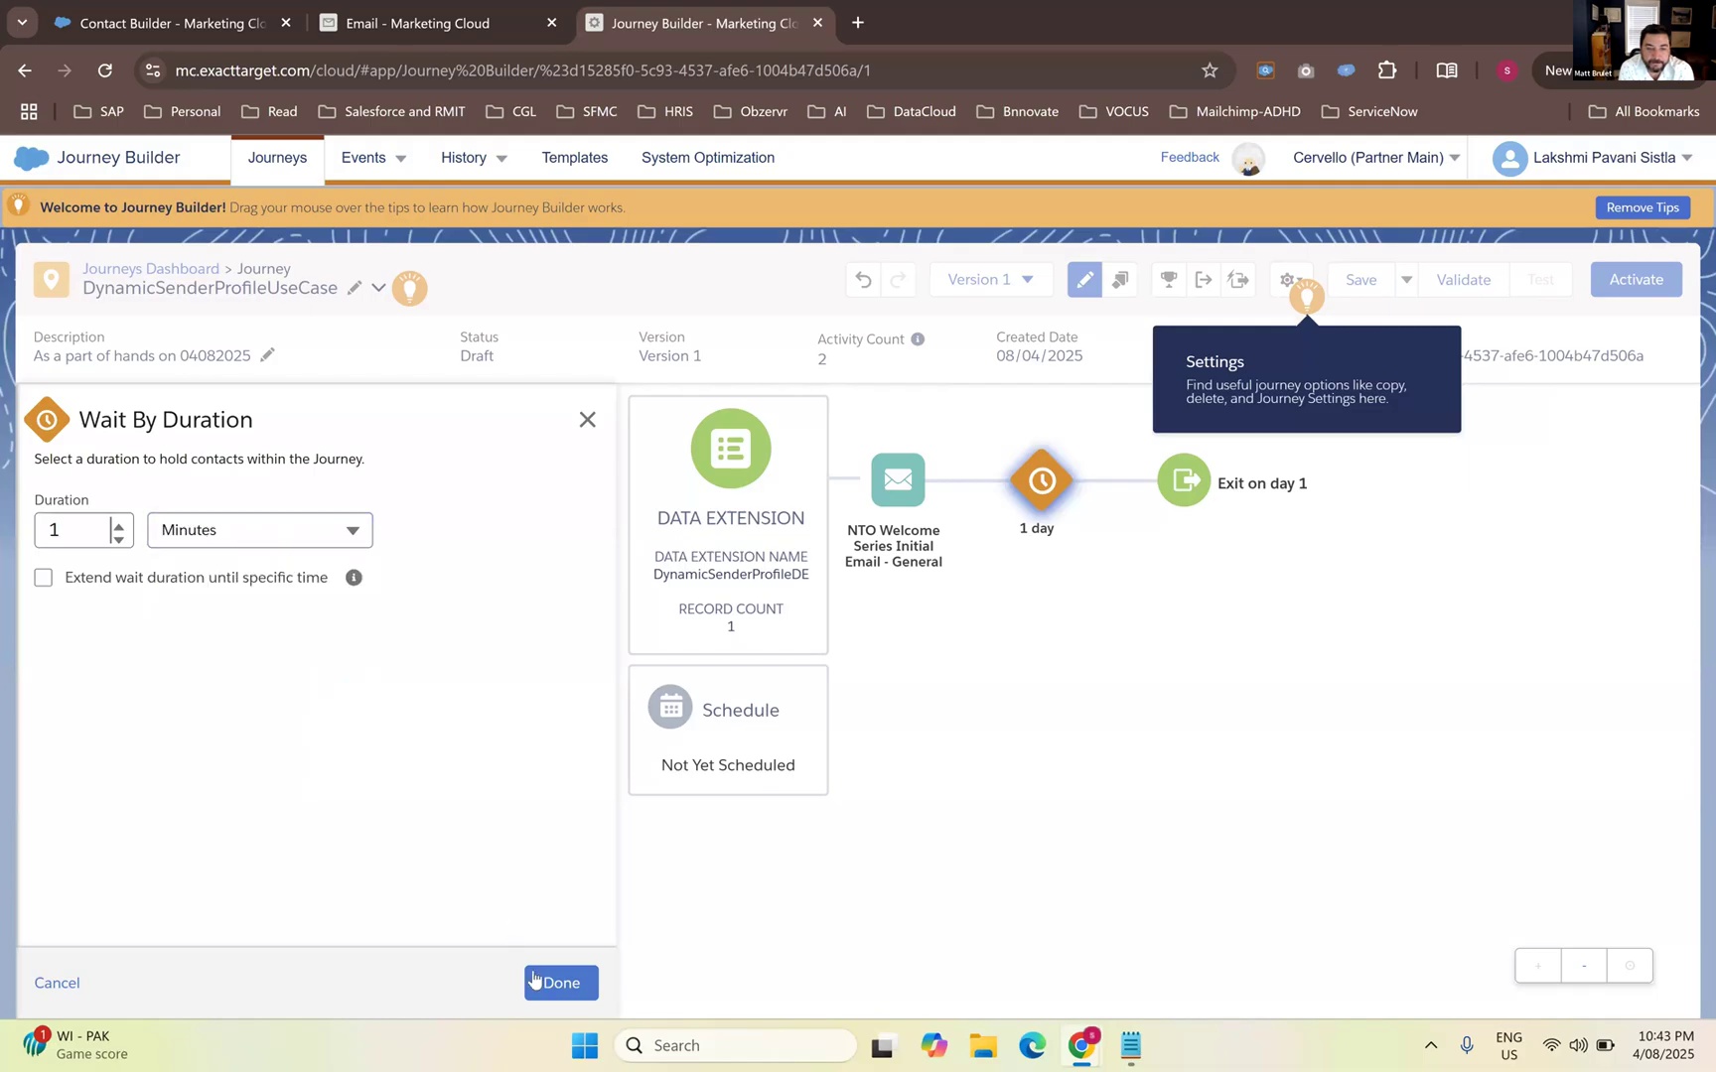
left_click(533, 979)
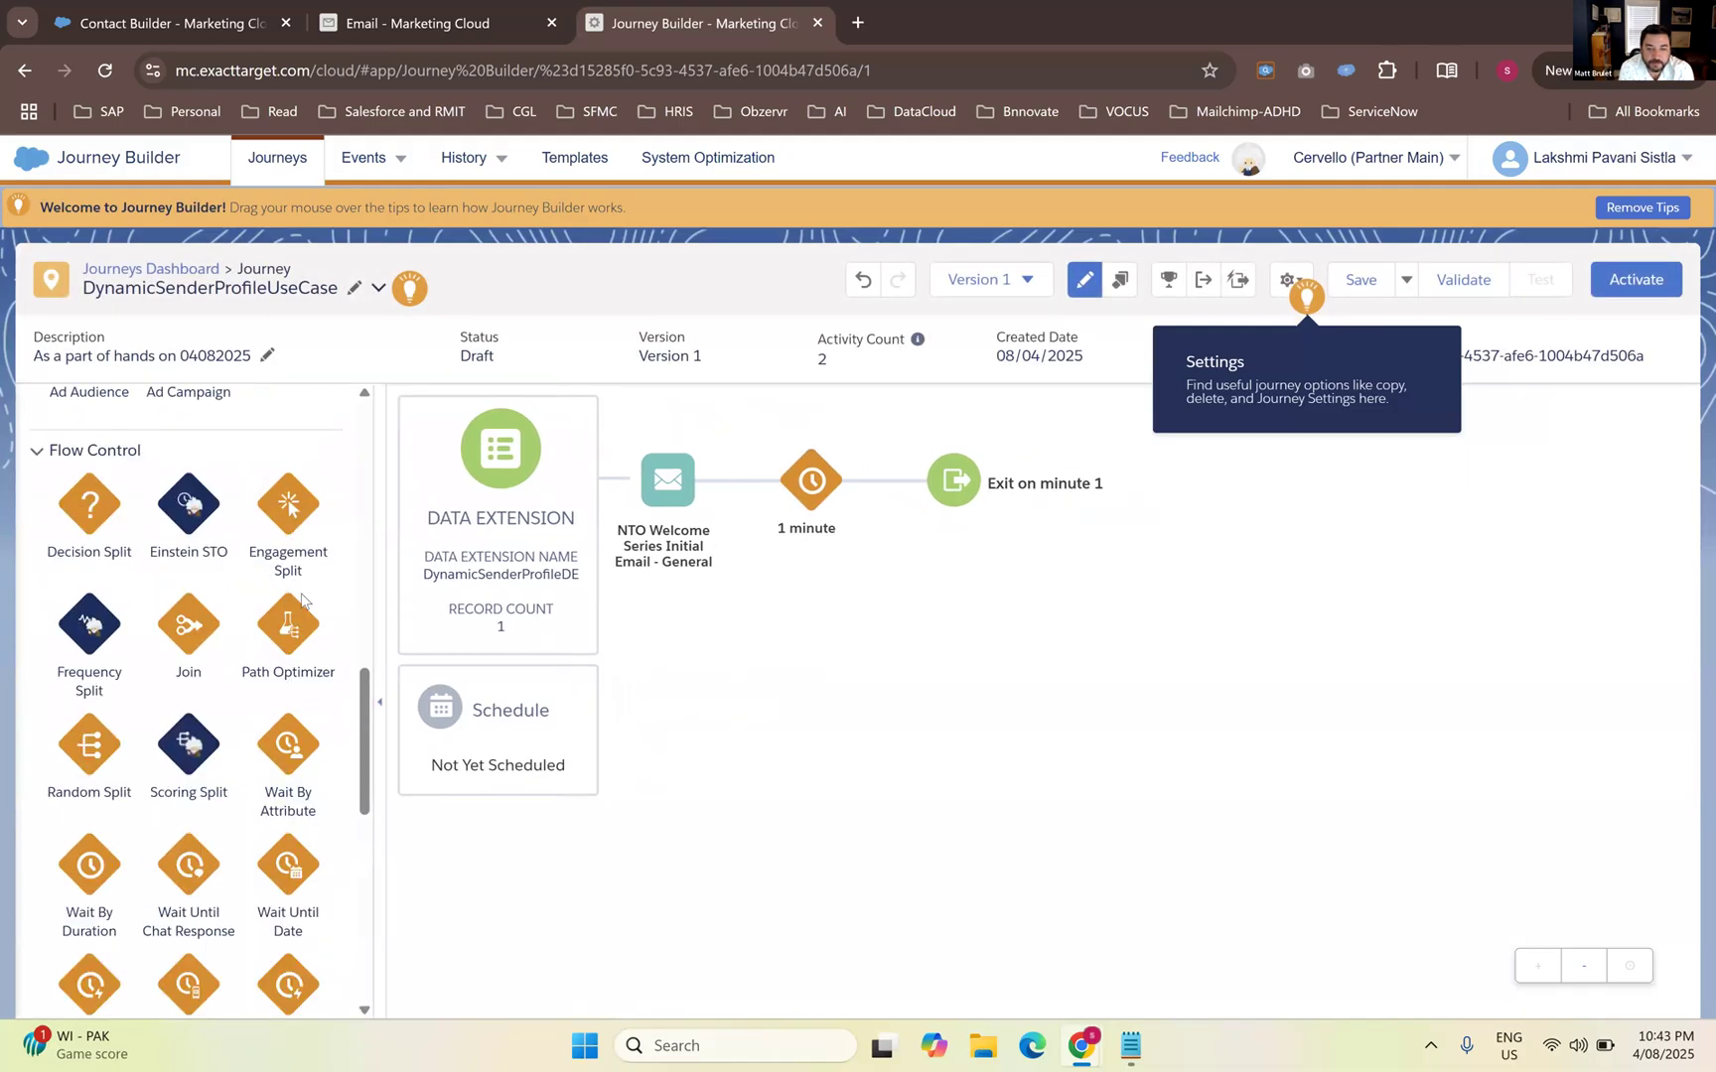
Add an Engagement Split after the wait and select "NTO Welcome Series Initial Email - General" as the message to monitor
left_click_drag(719, 485, 866, 494)
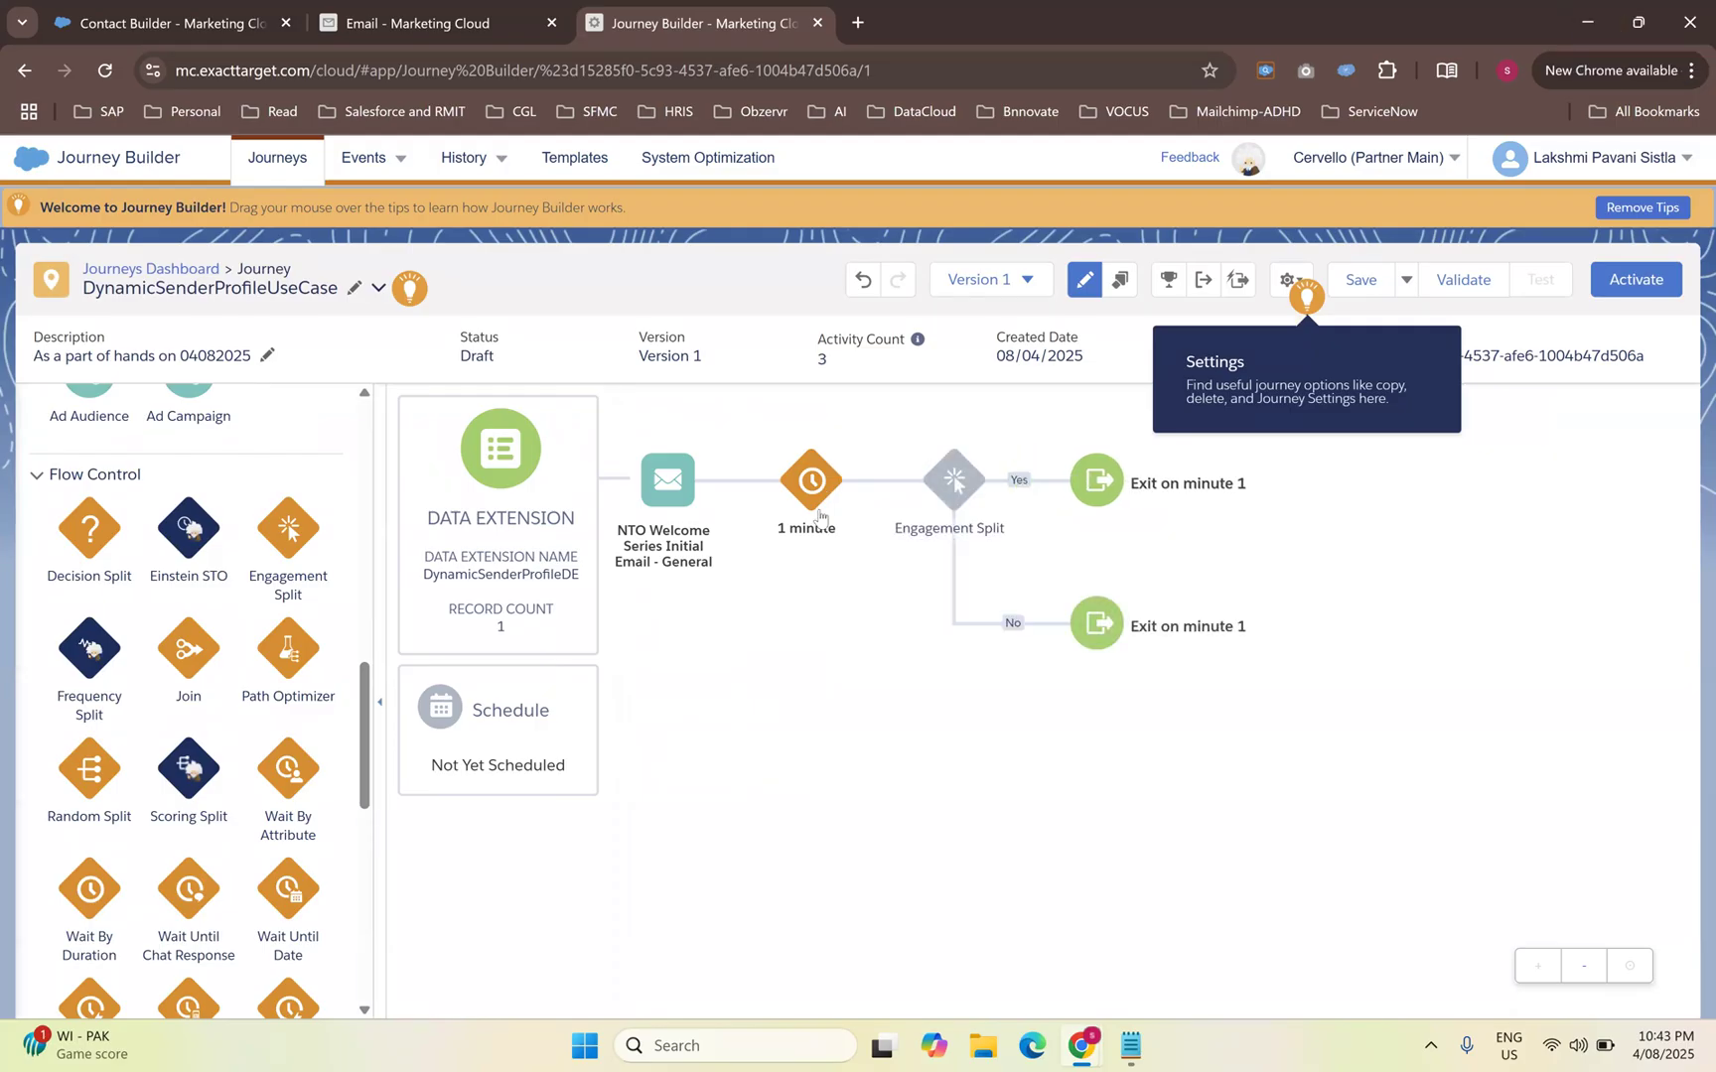
left_click(943, 491)
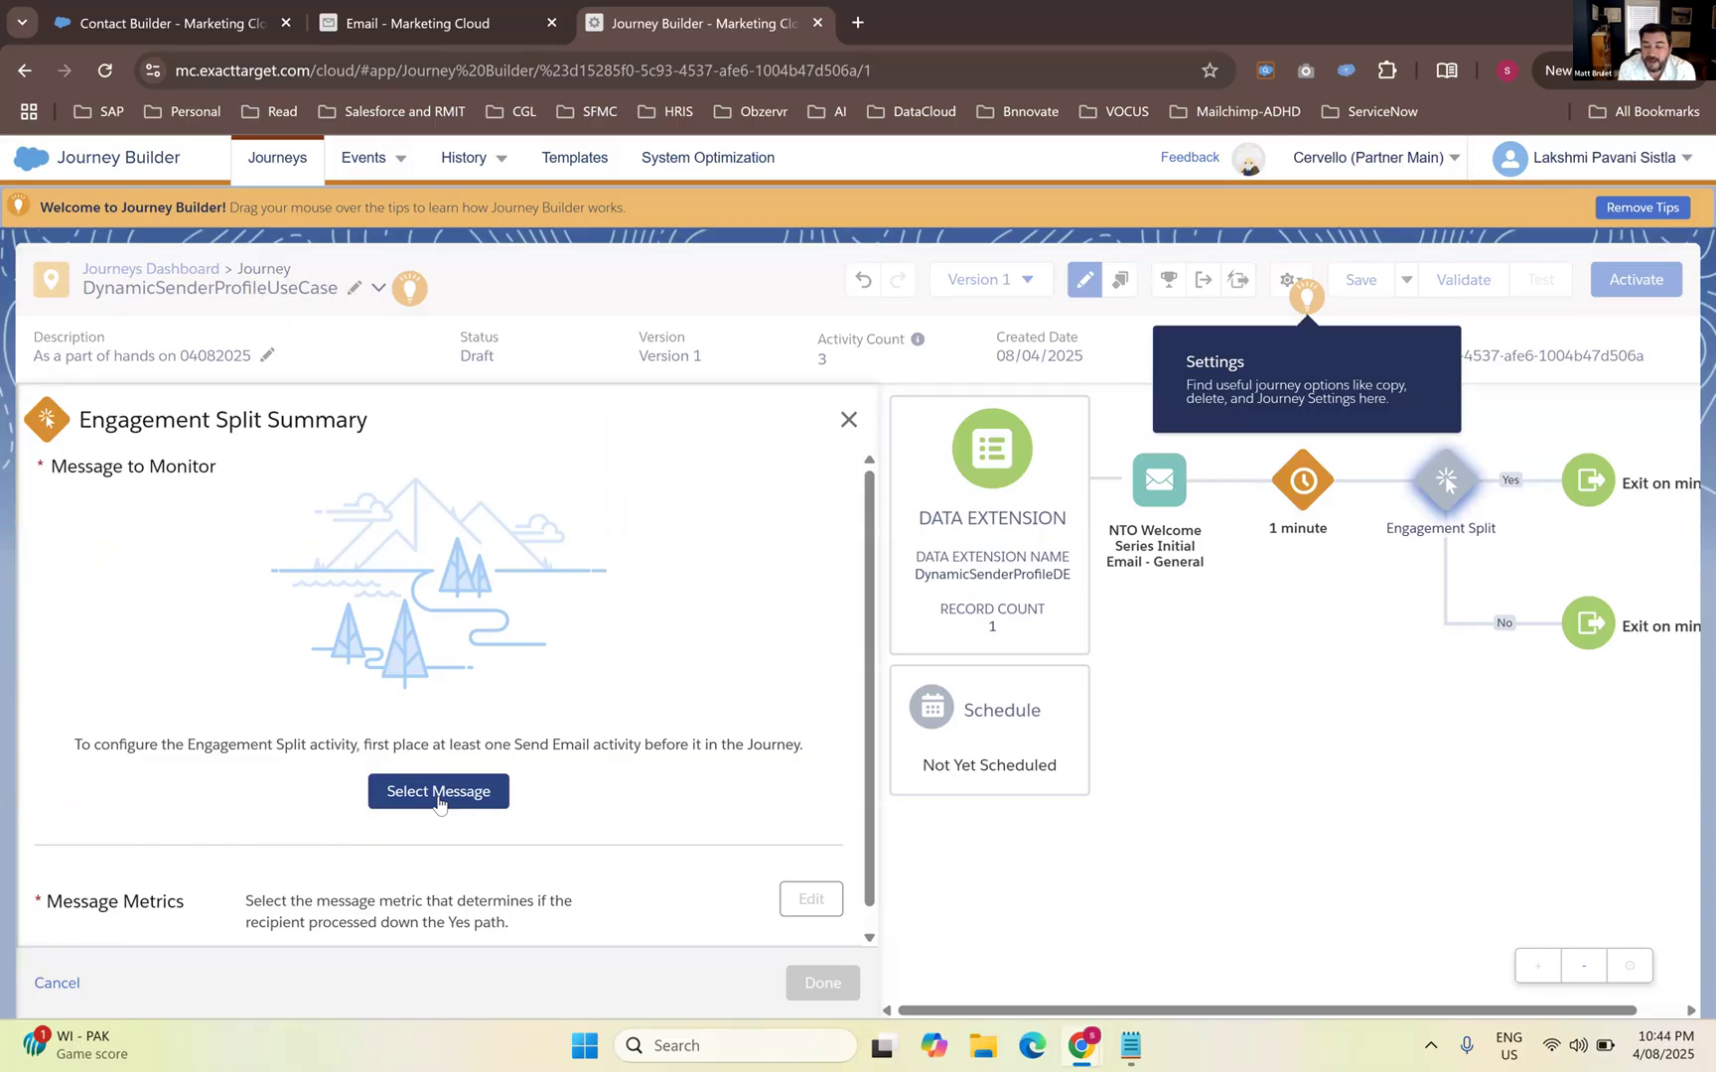
left_click(439, 791)
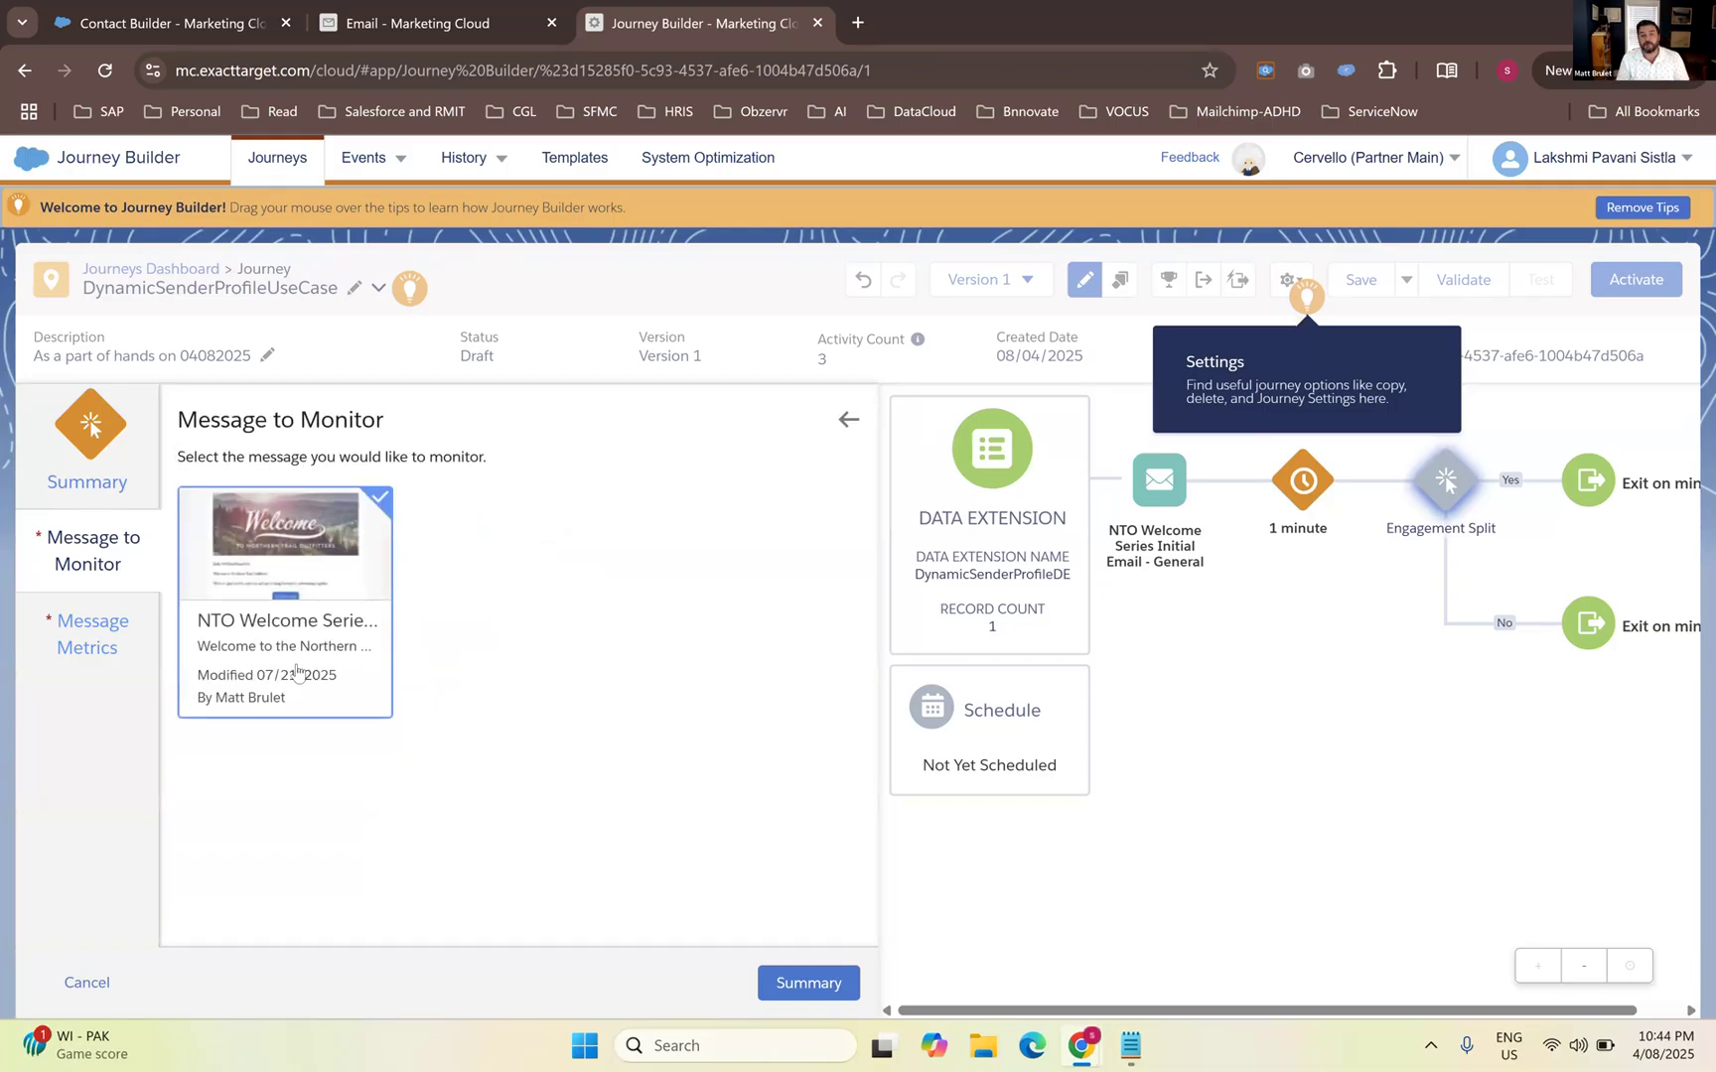
Set the engagement split's metric to Clicks, tracking only the Explore Now link, and finish its setup
left_click(126, 658)
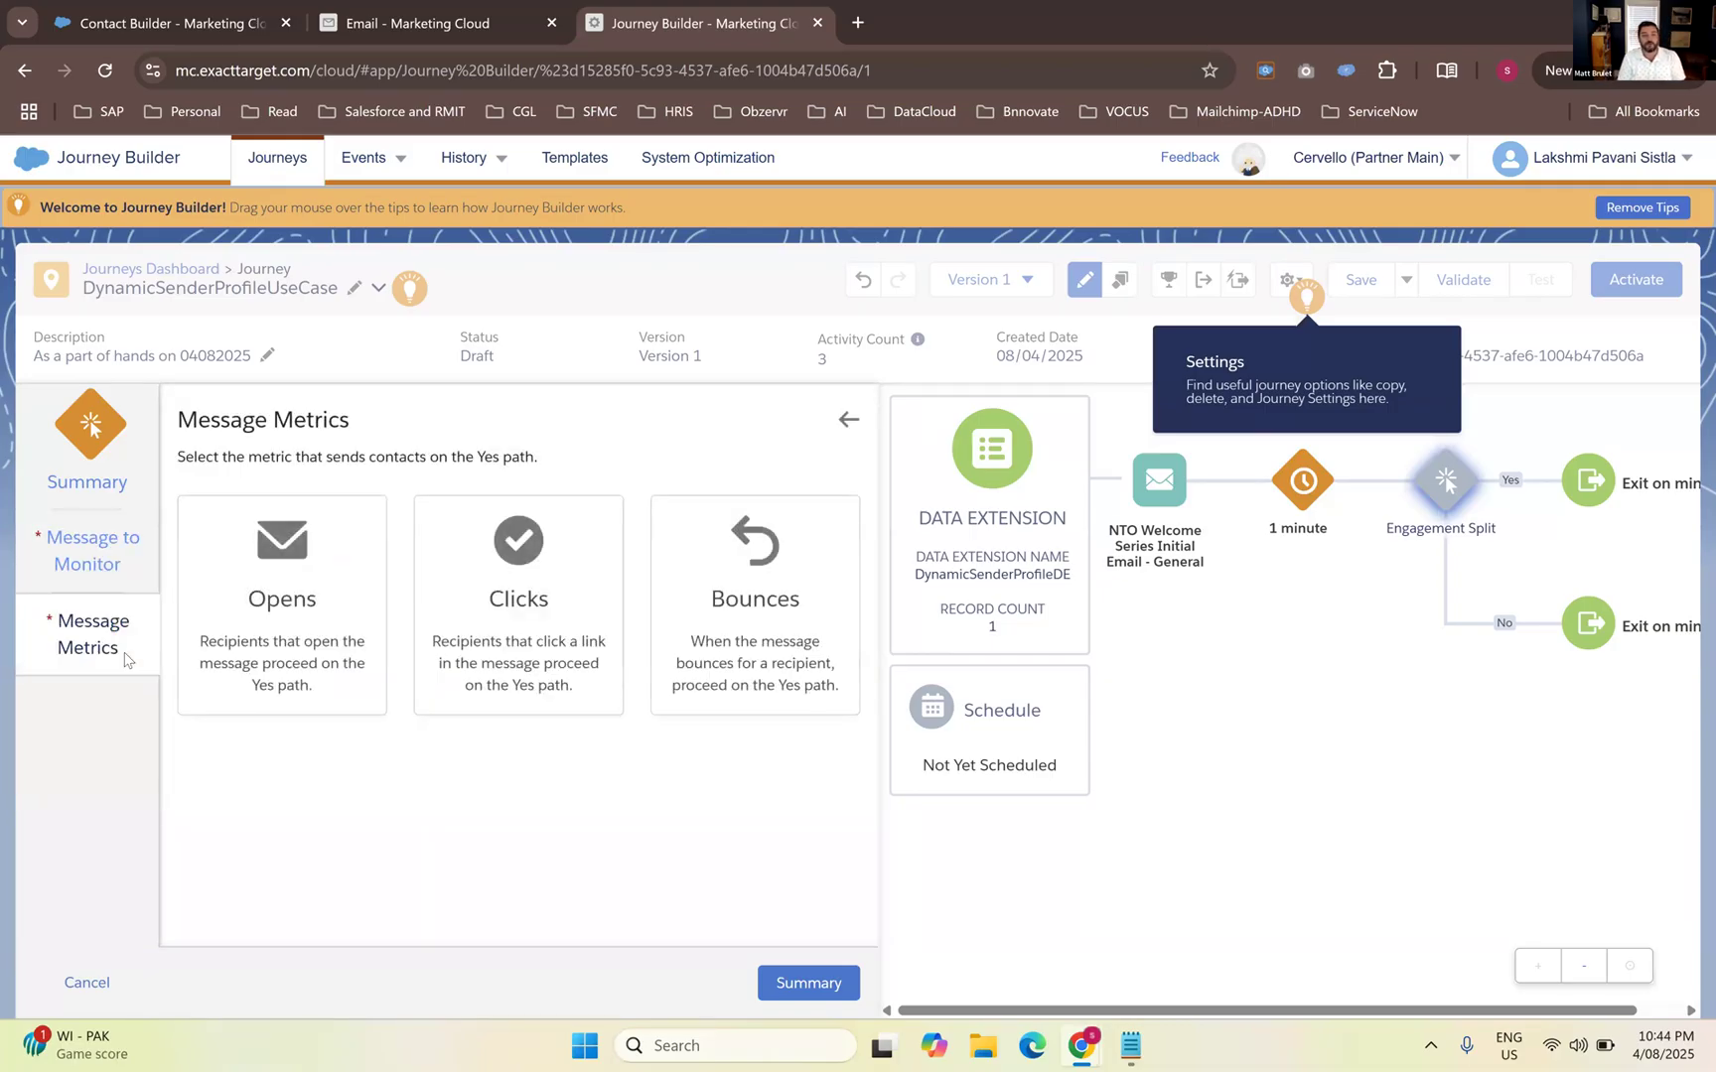
left_click(561, 640)
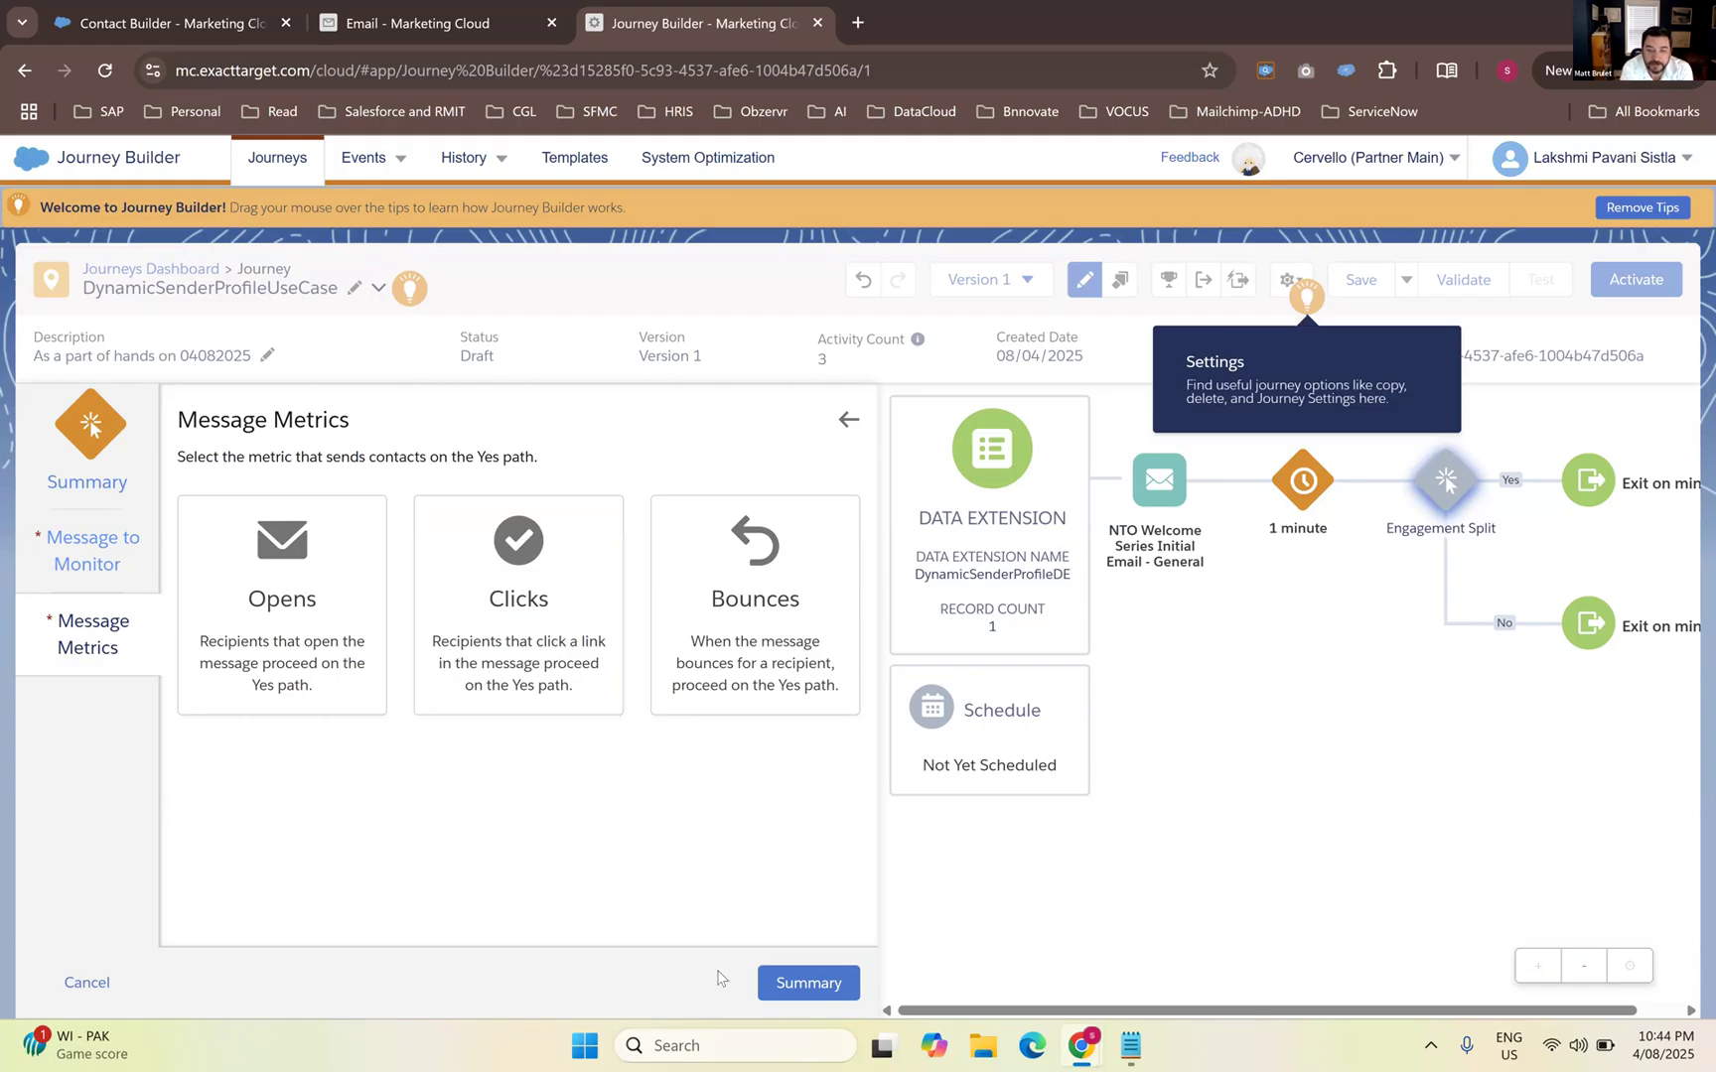
left_click(523, 637)
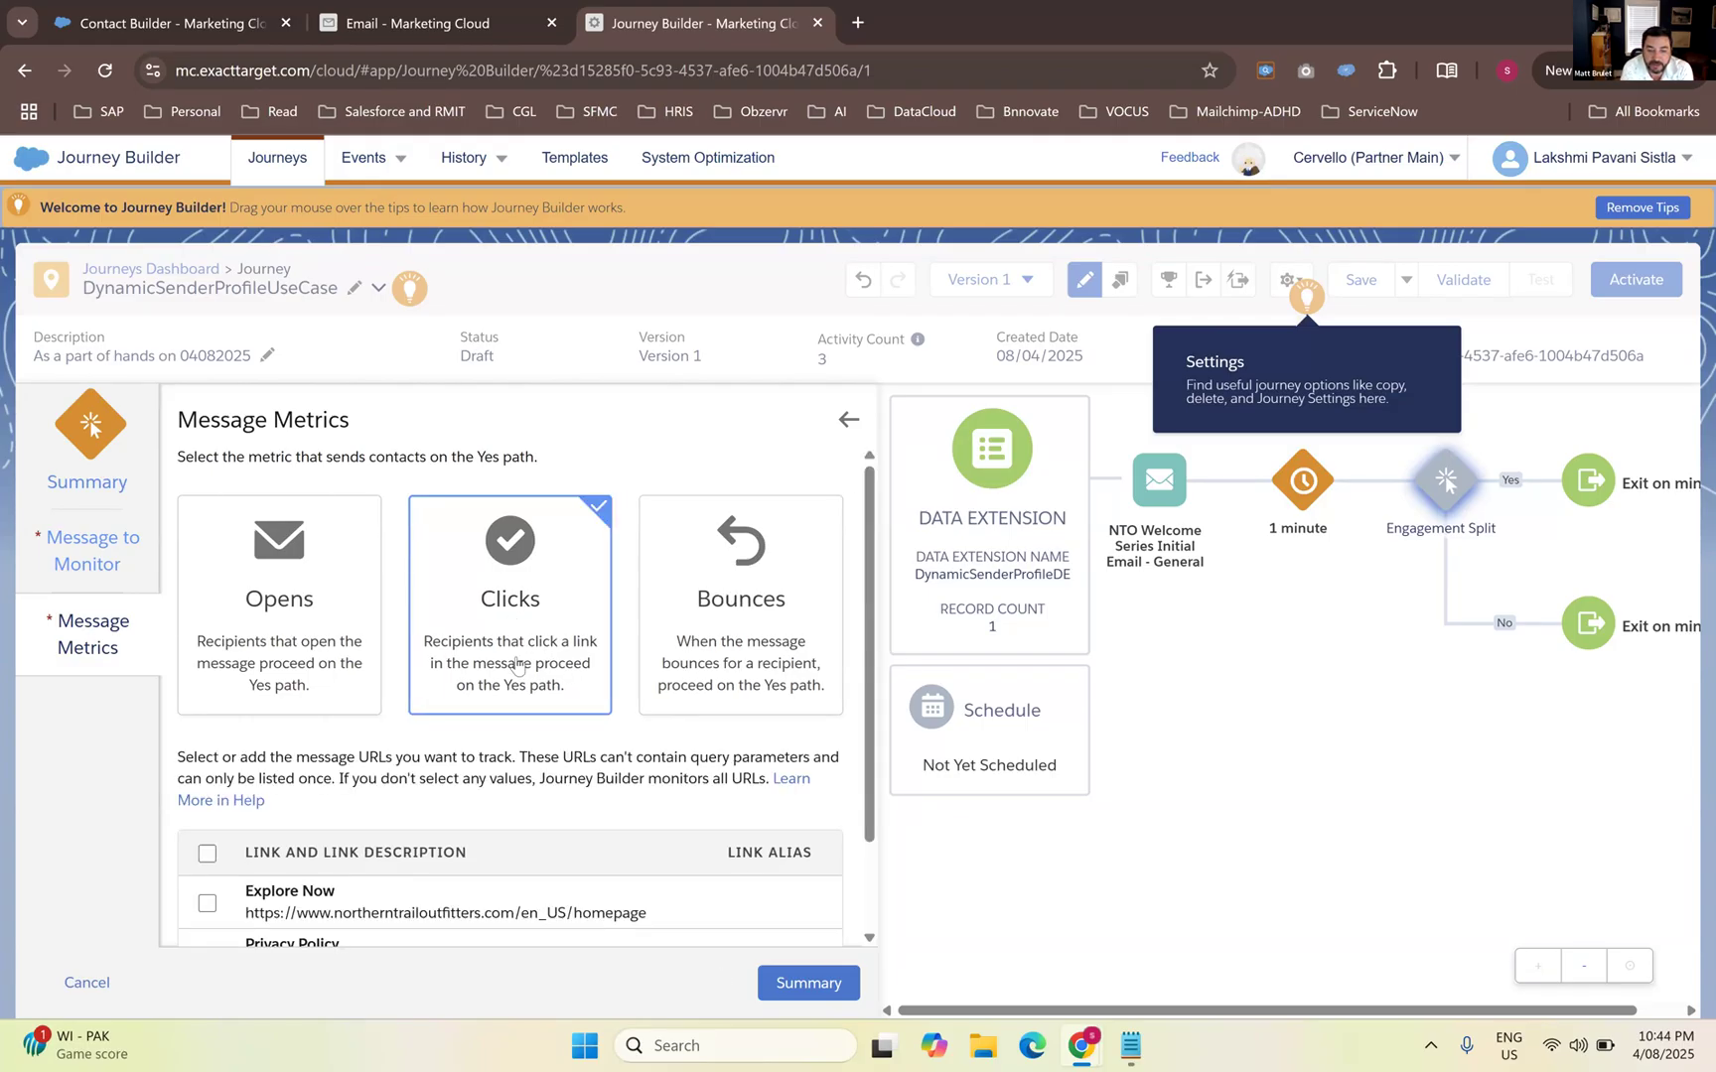
scroll(477, 739, "down", 1)
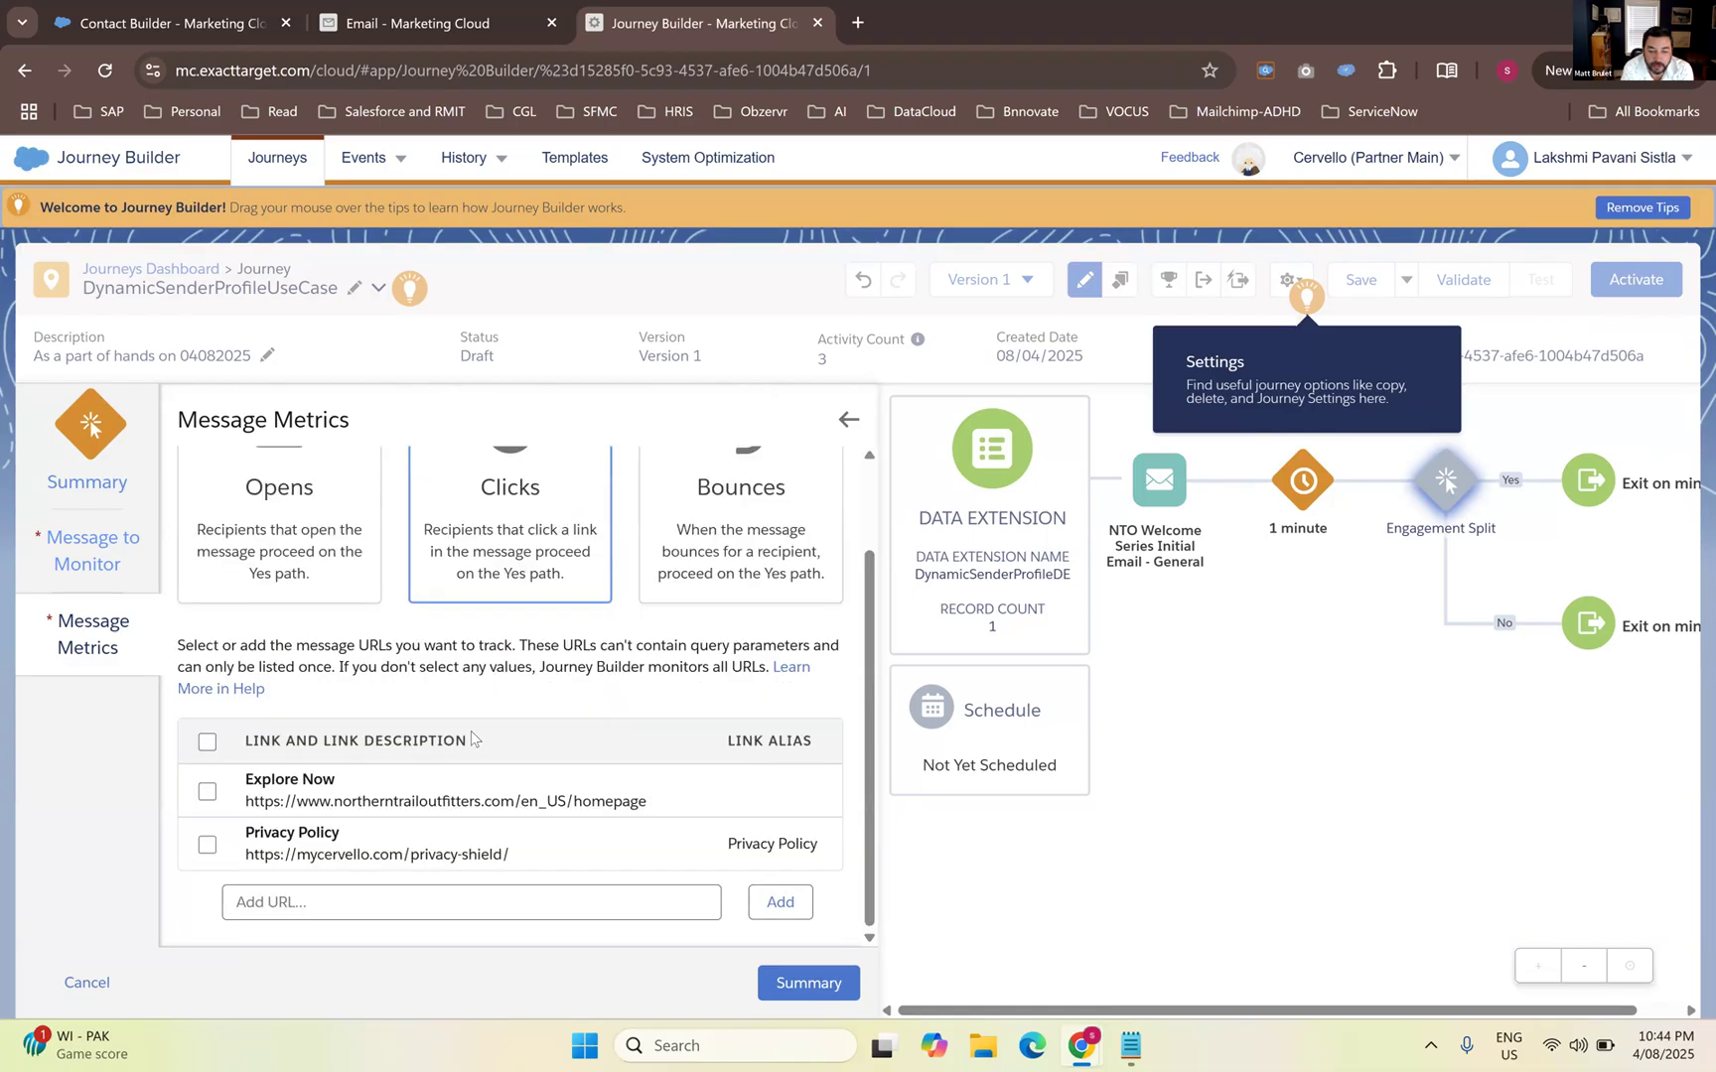
left_click(207, 792)
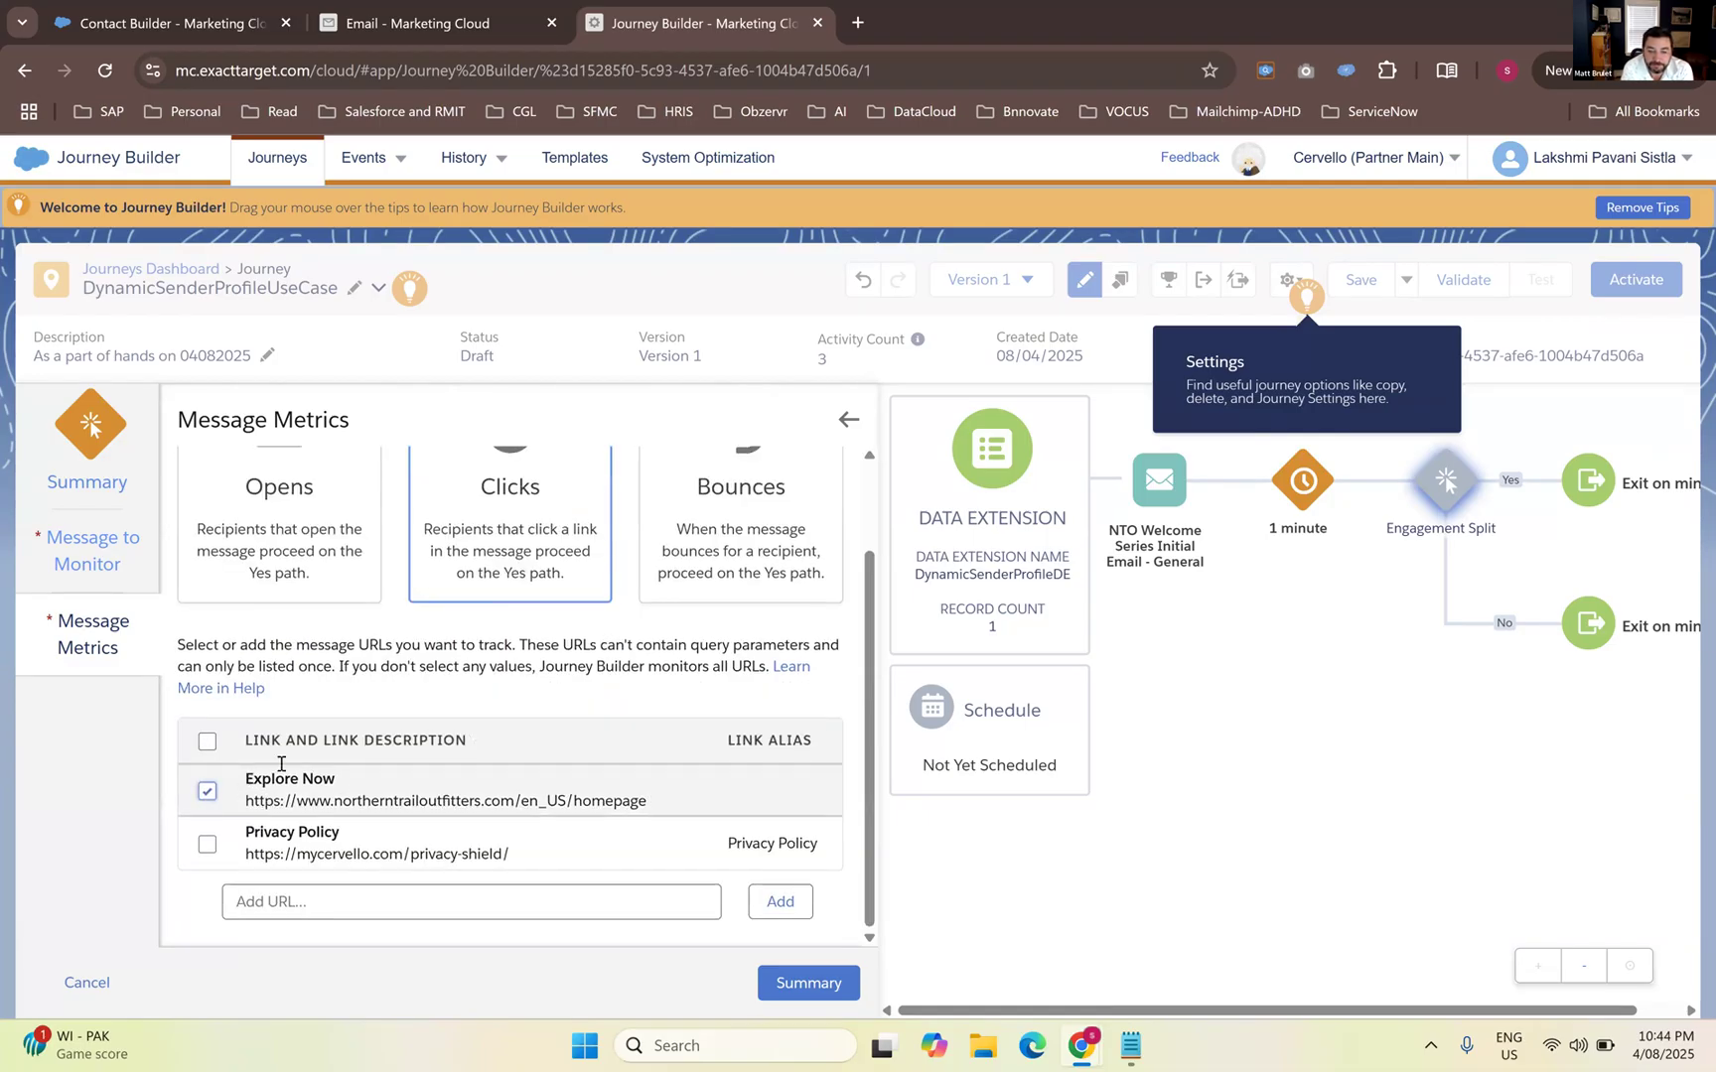
left_click(792, 986)
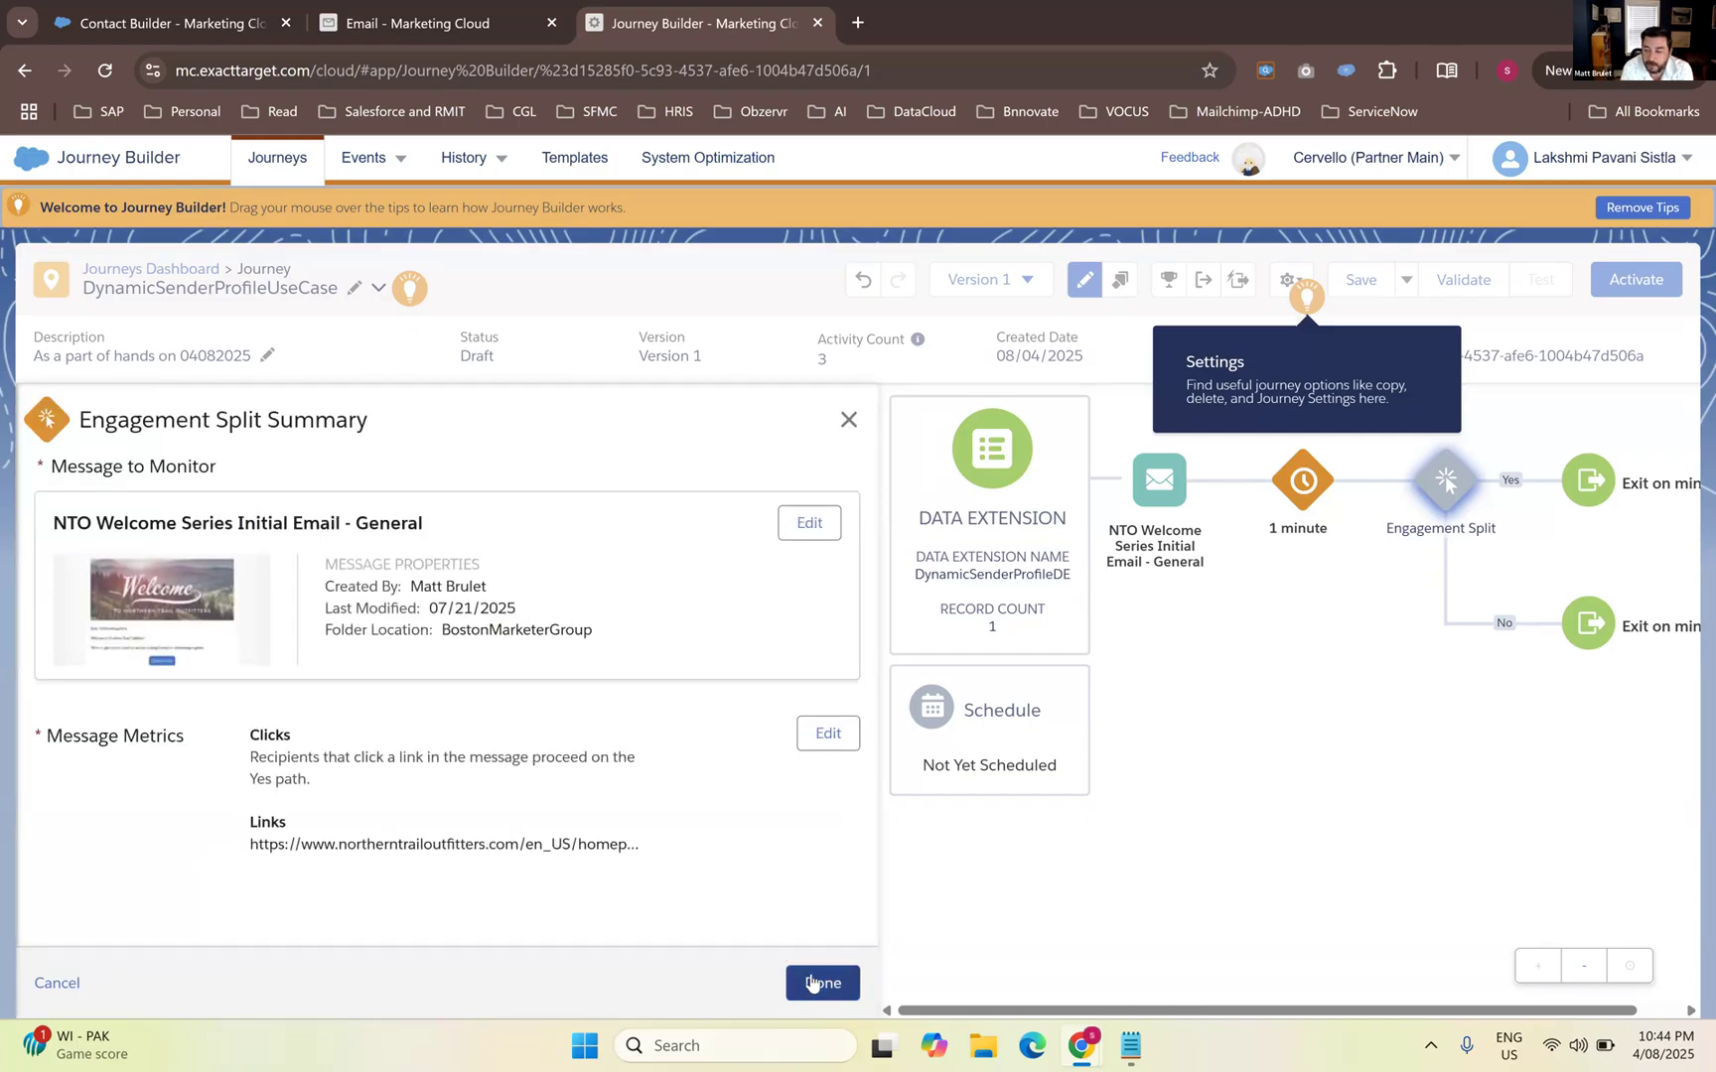
left_click(810, 983)
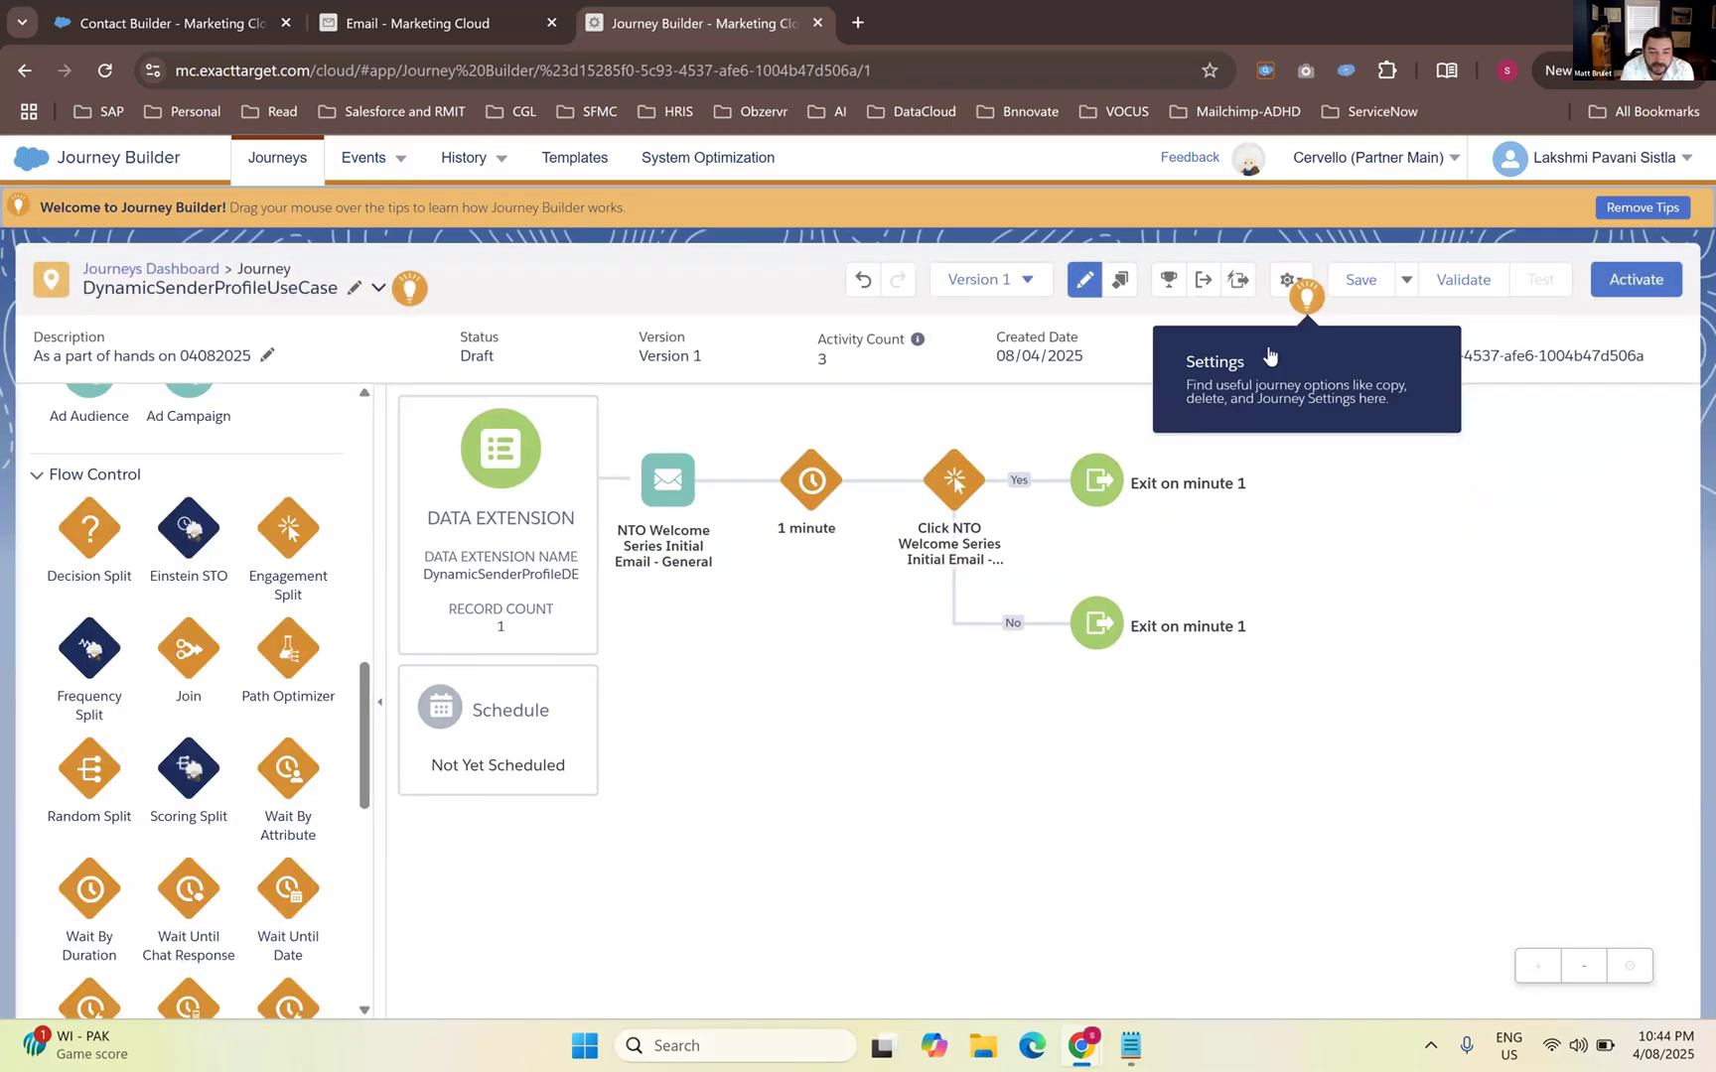
Add a Task activity to the Yes branch of the engagement split and open its setup
scroll(244, 772, "down", 3)
scroll(245, 773, "down", 3)
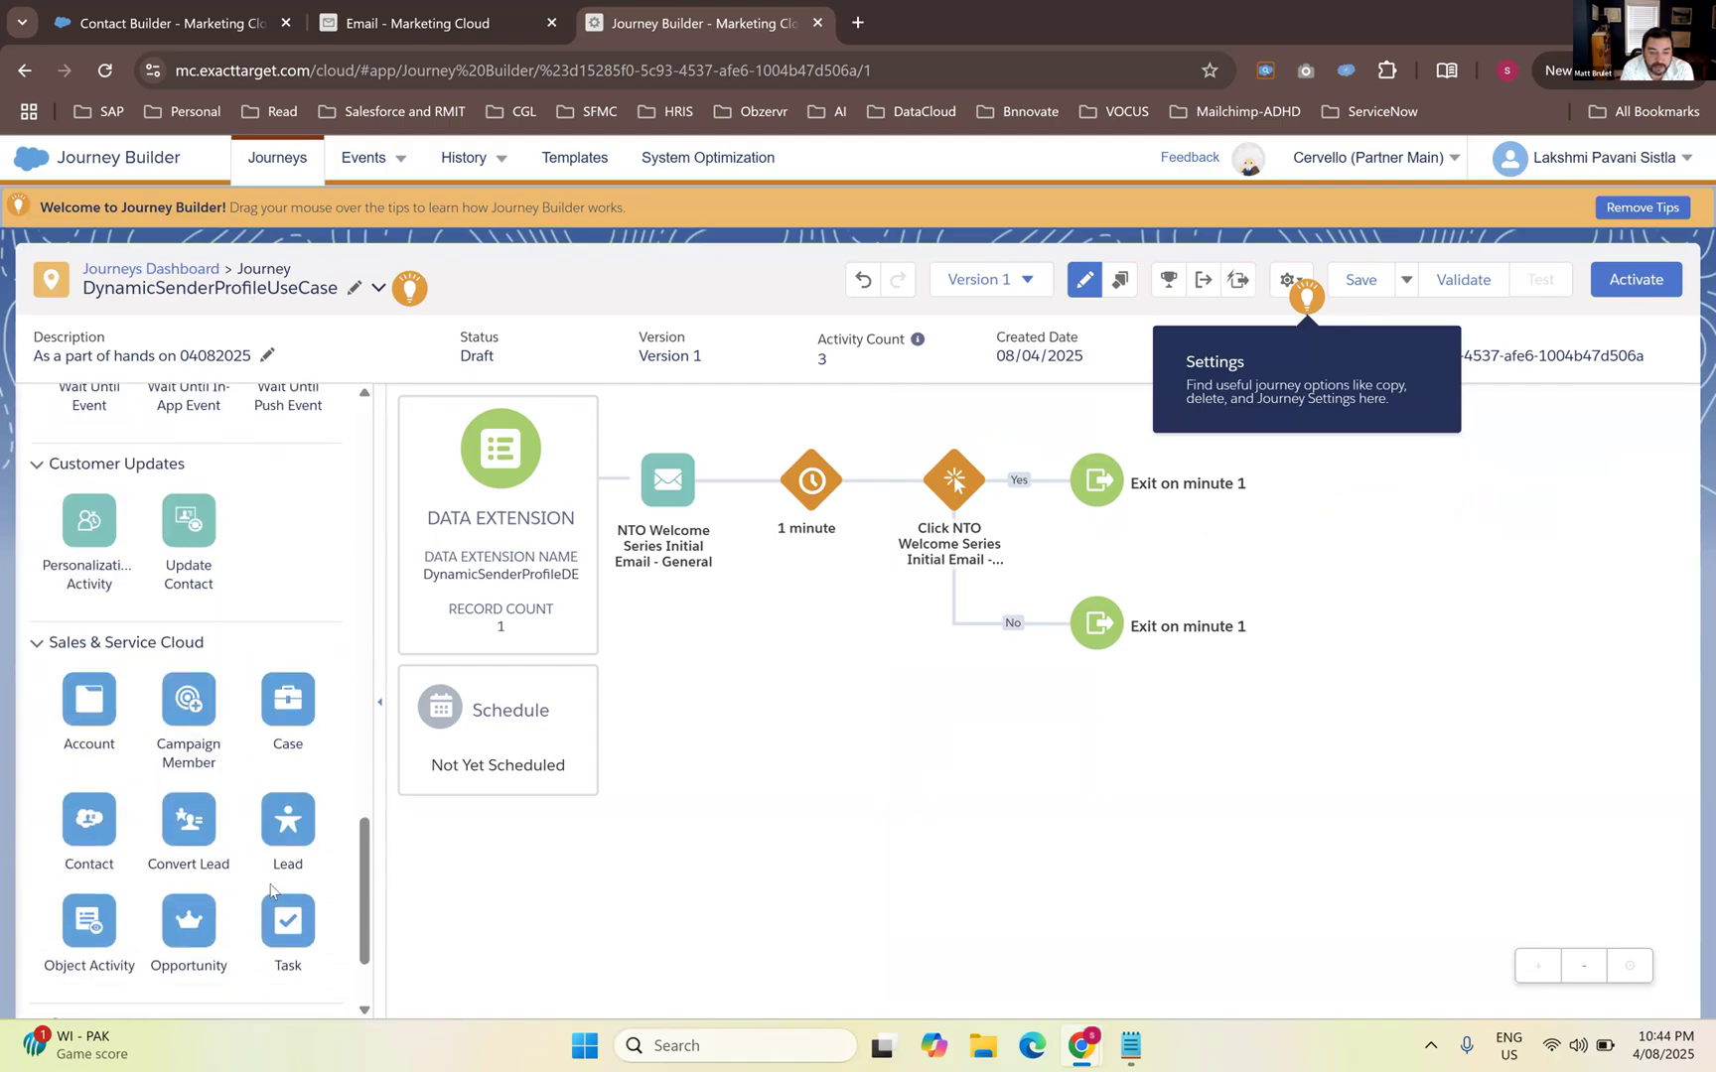
left_click_drag(281, 928, 990, 544)
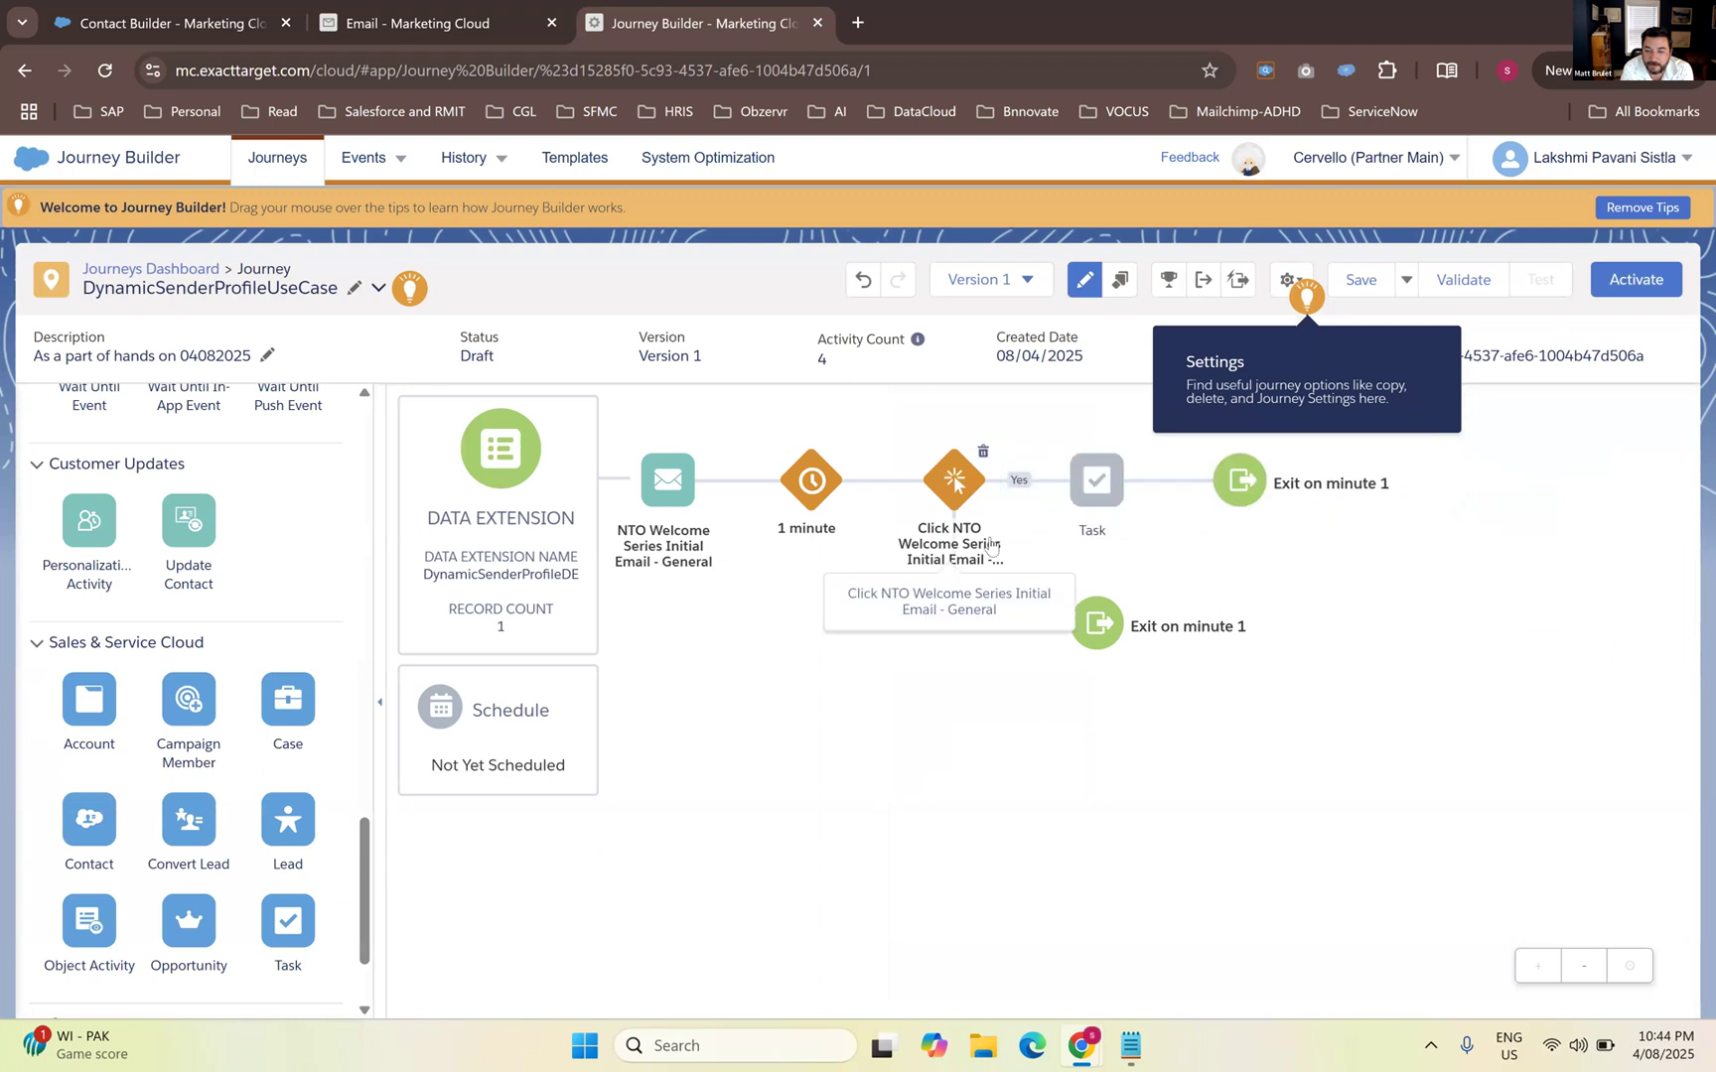
left_click(1096, 481)
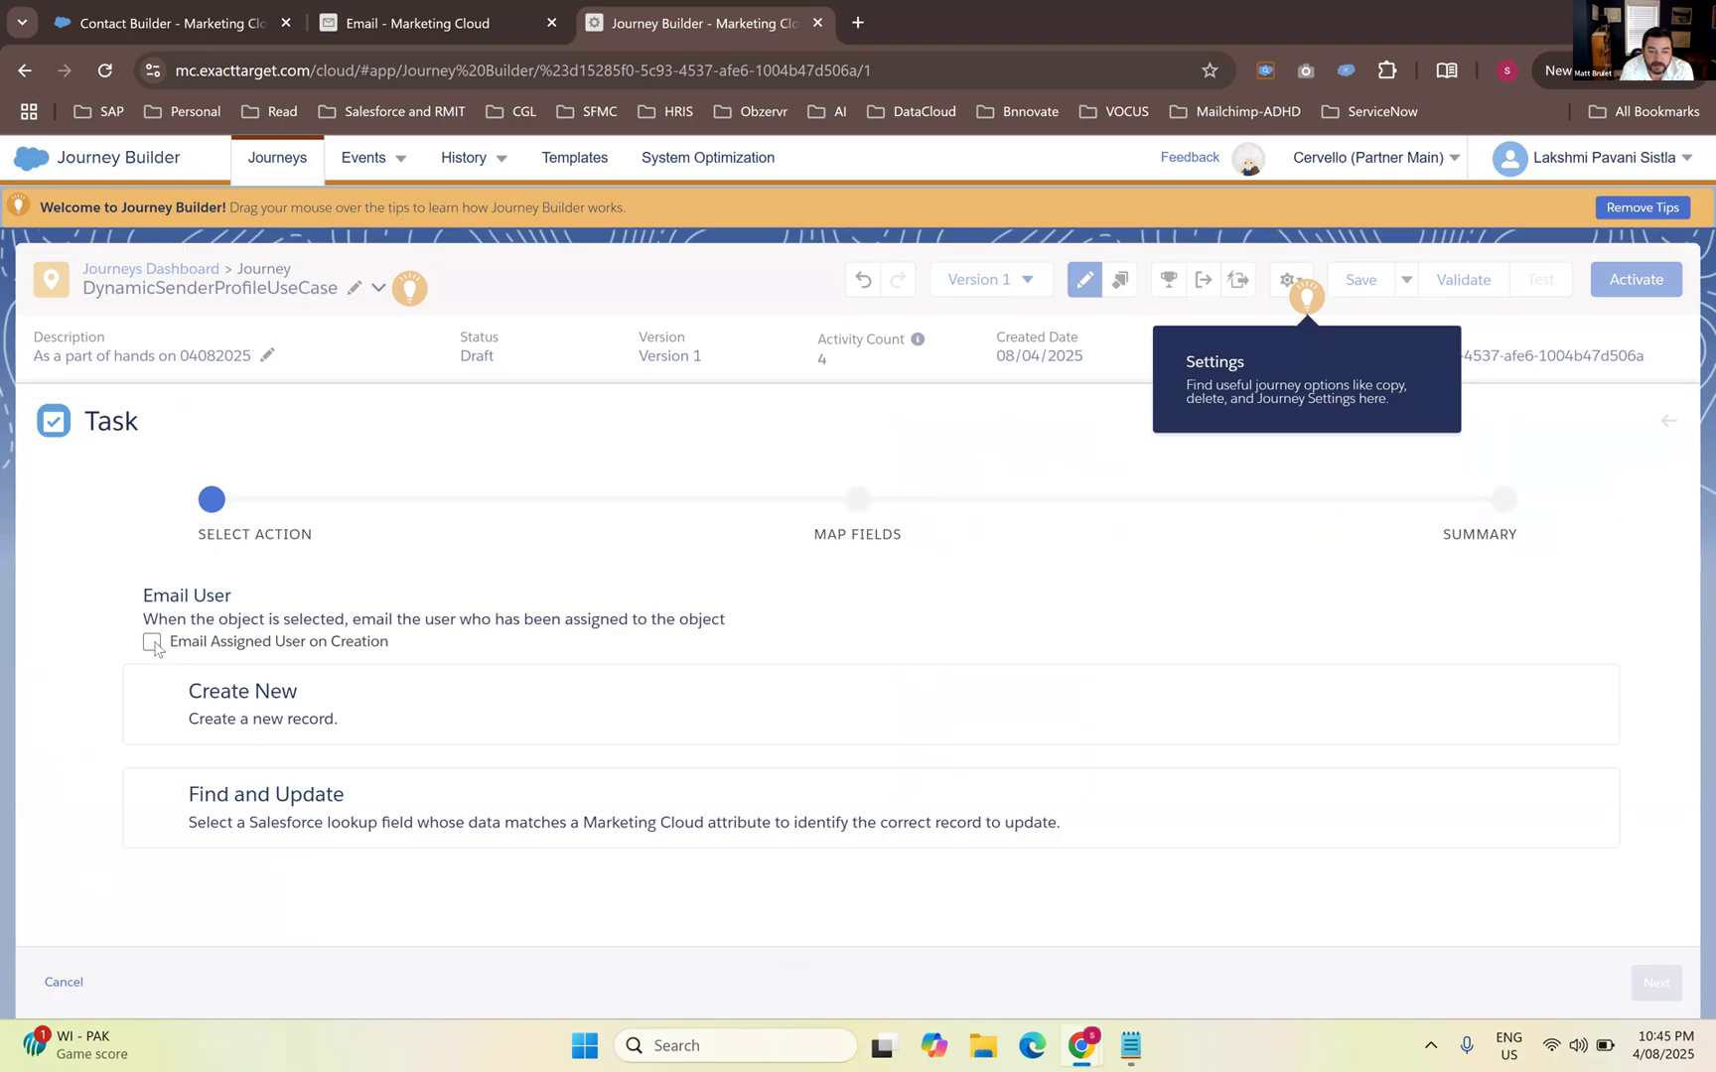
Set the task to create a new record with Email Assigned User on Creation disabled, and continue to field mapping
left_click(189, 733)
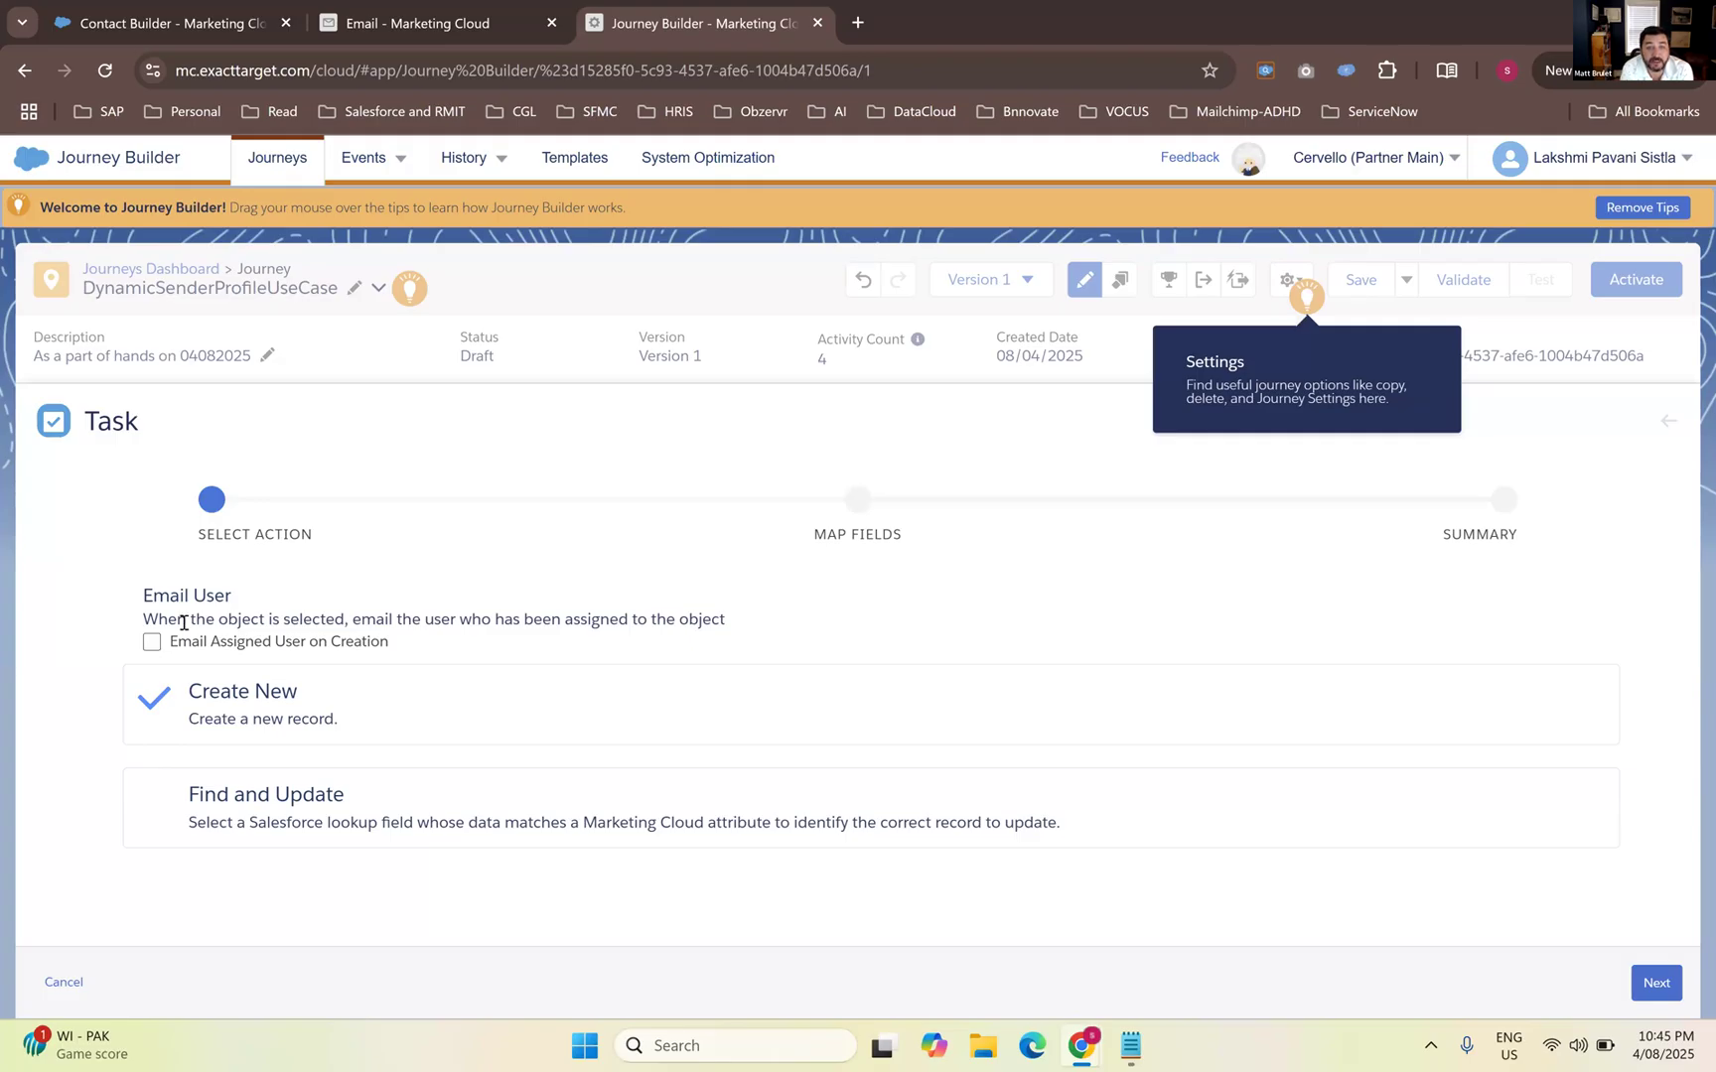
left_click_drag(189, 619, 273, 620)
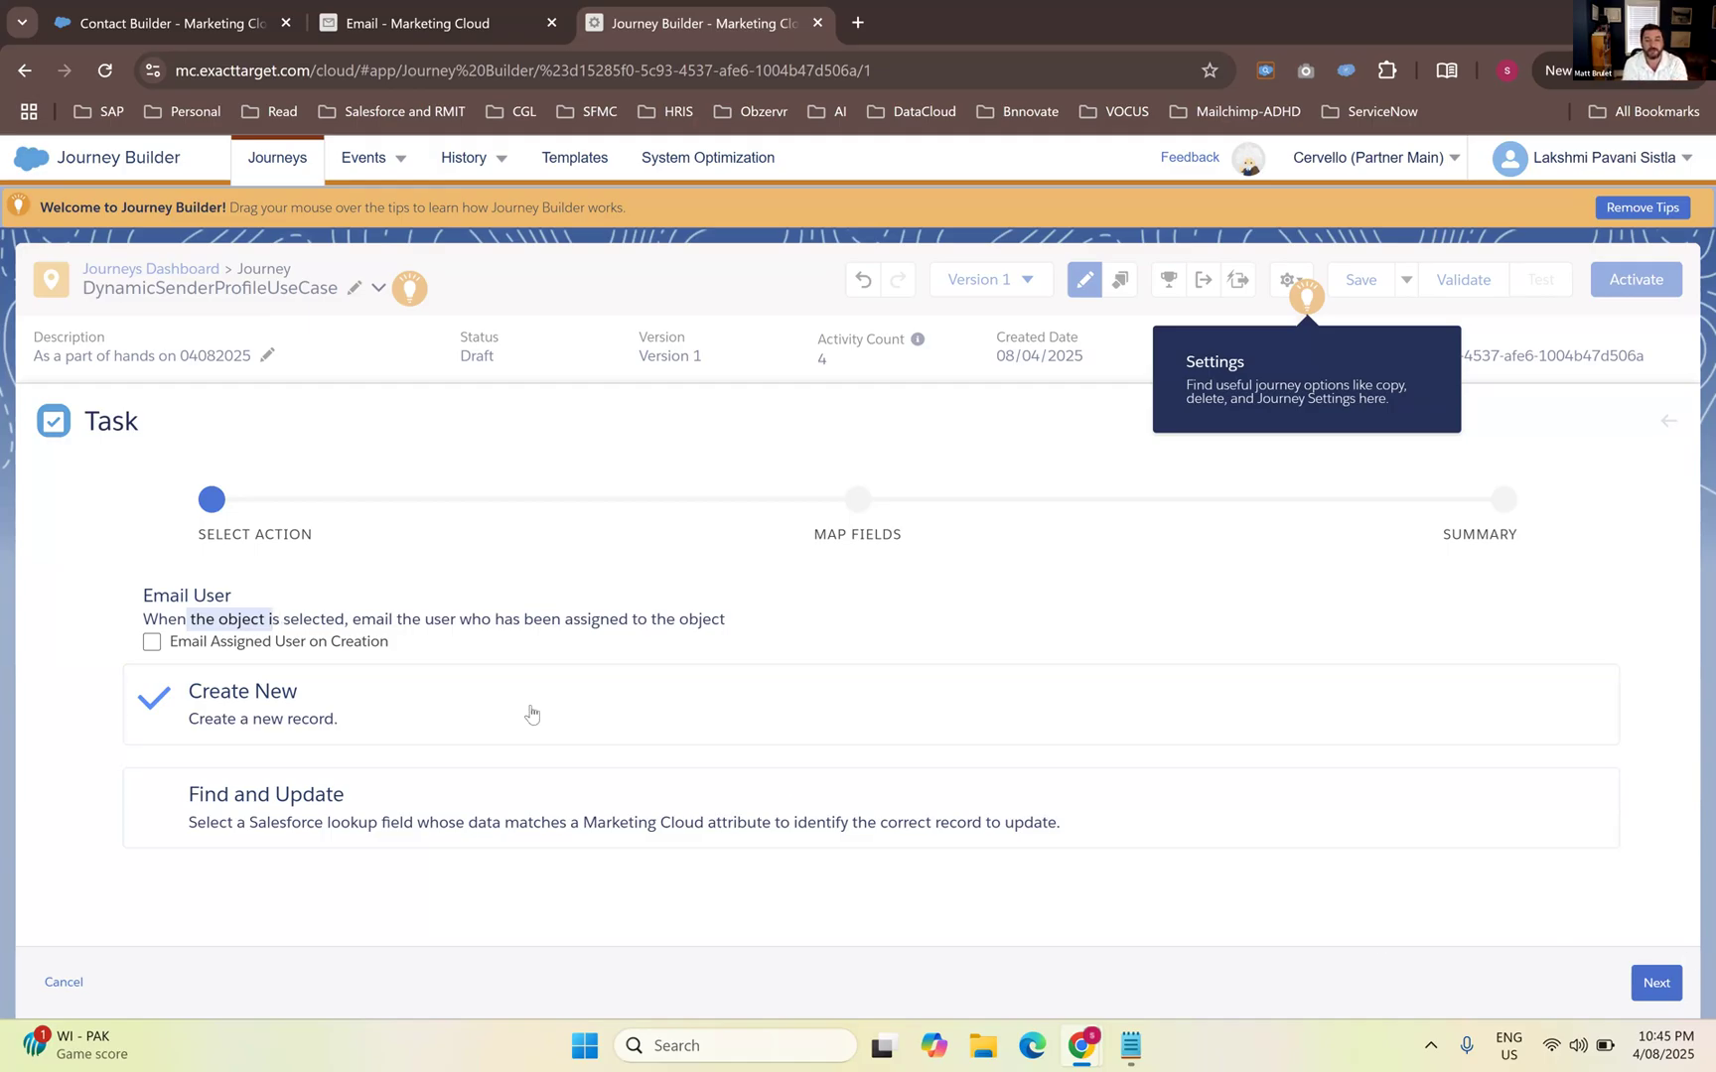
left_click(153, 653)
left_click(154, 654)
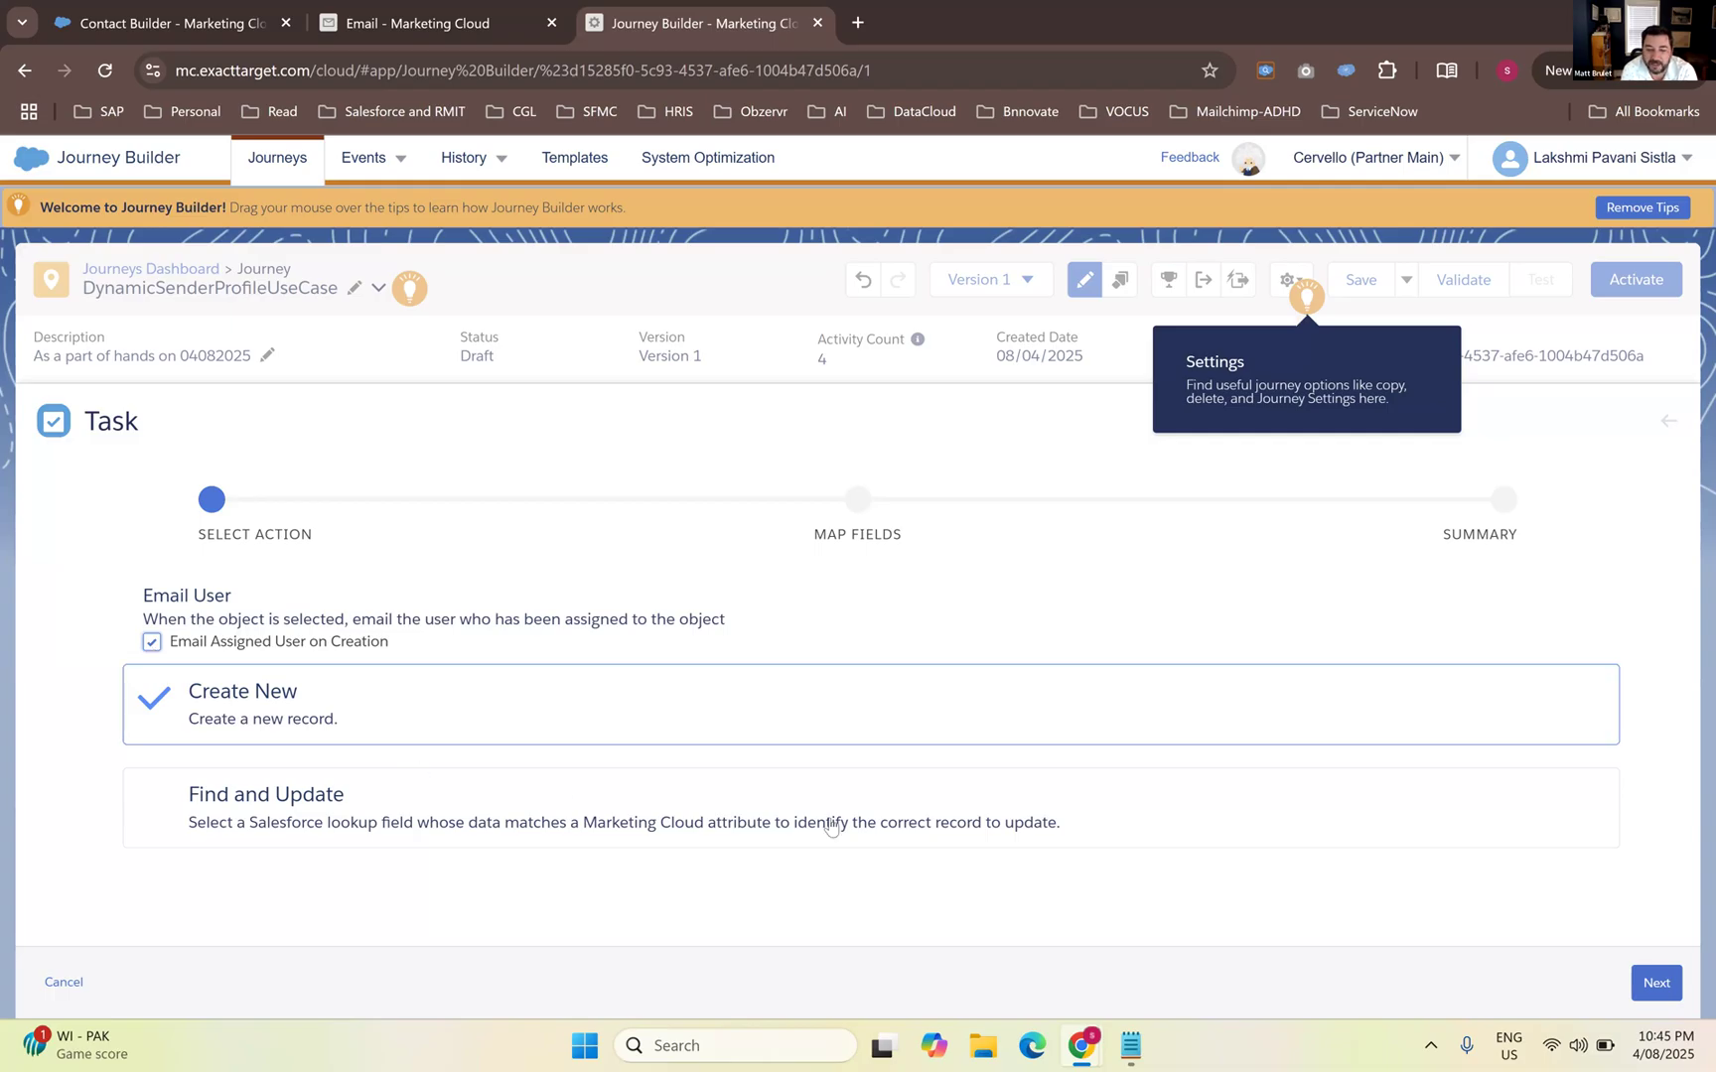
left_click(151, 641)
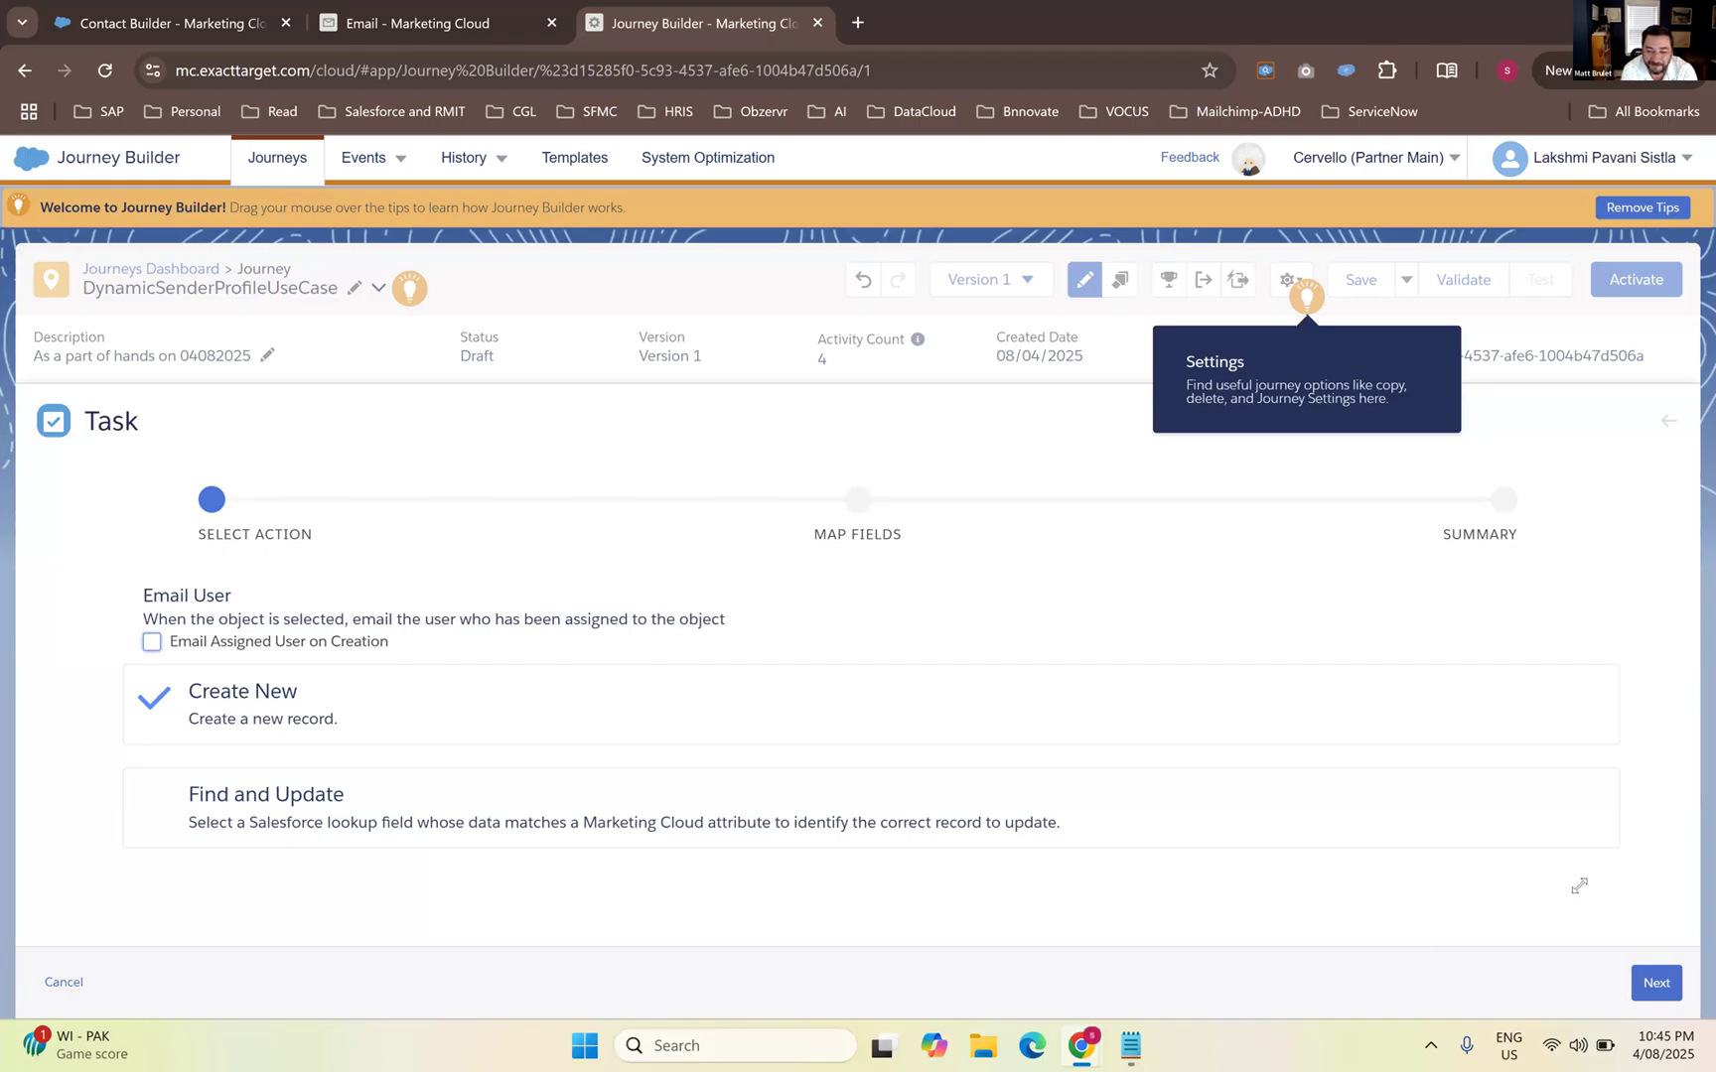
left_click(1652, 982)
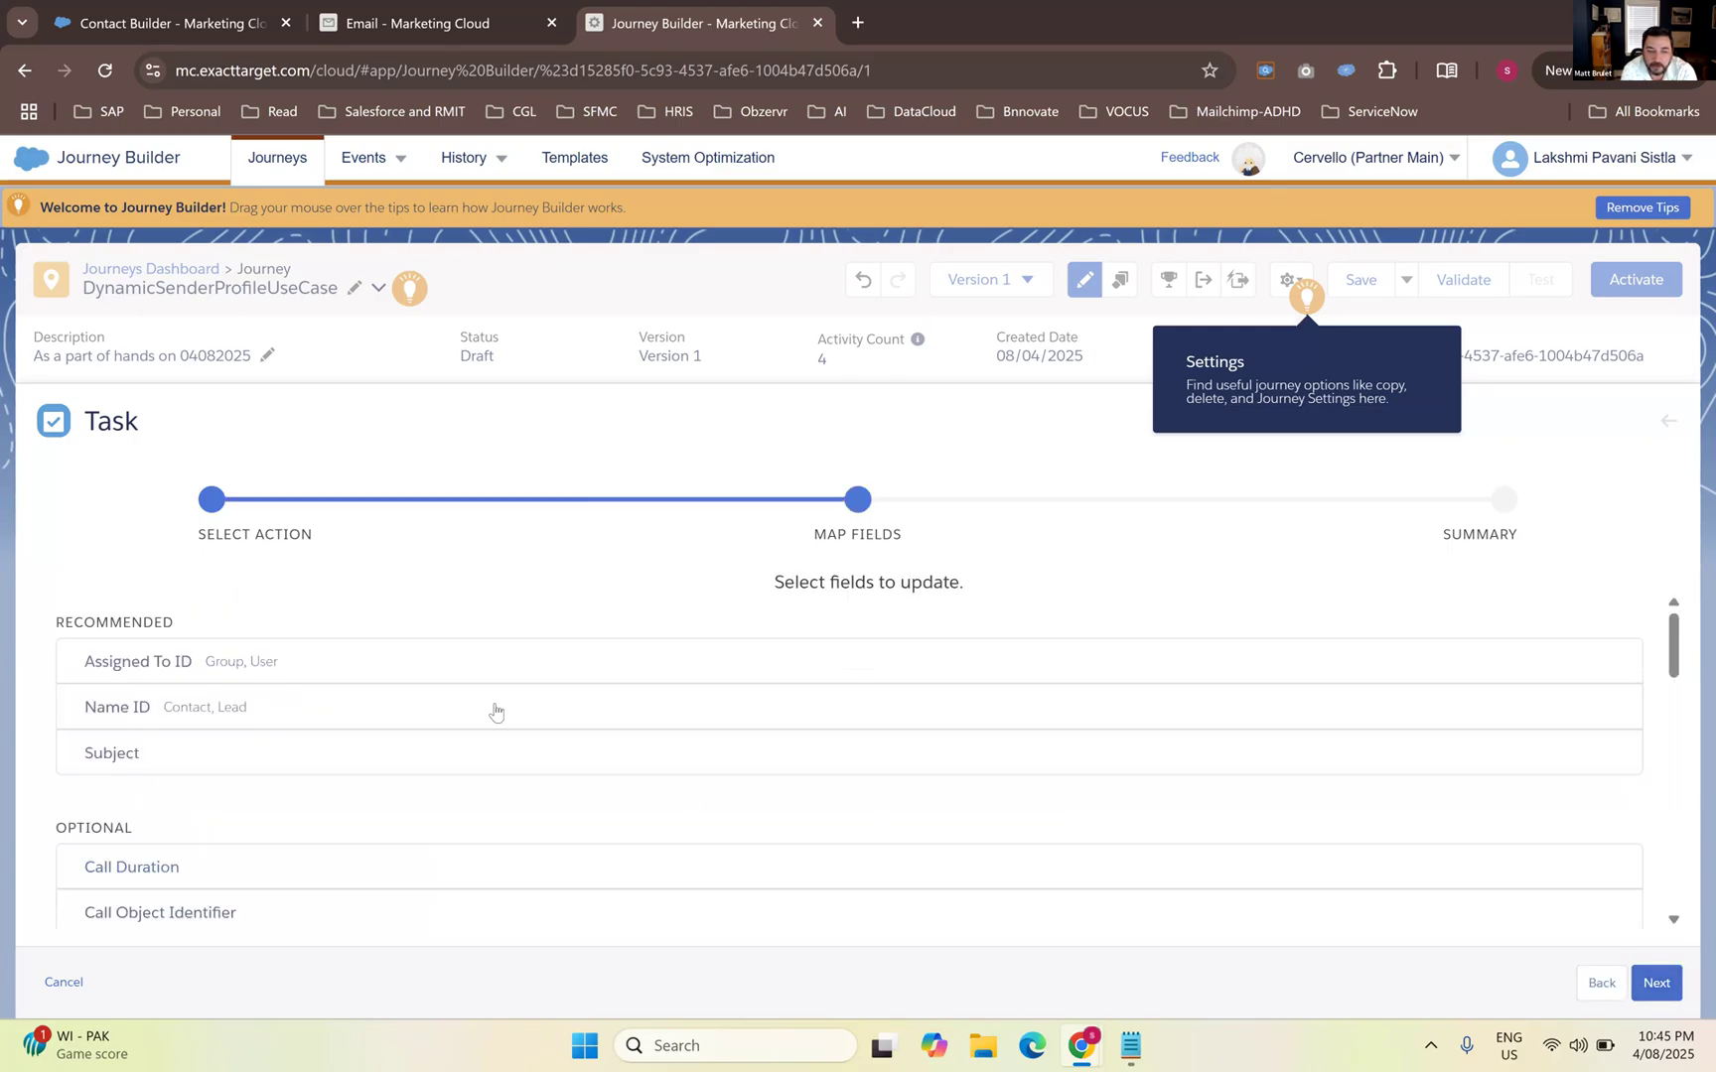
Open the task's Assigned To ID mapping and copy the assignee's CRM user ID from the Notepad notes
left_click(267, 671)
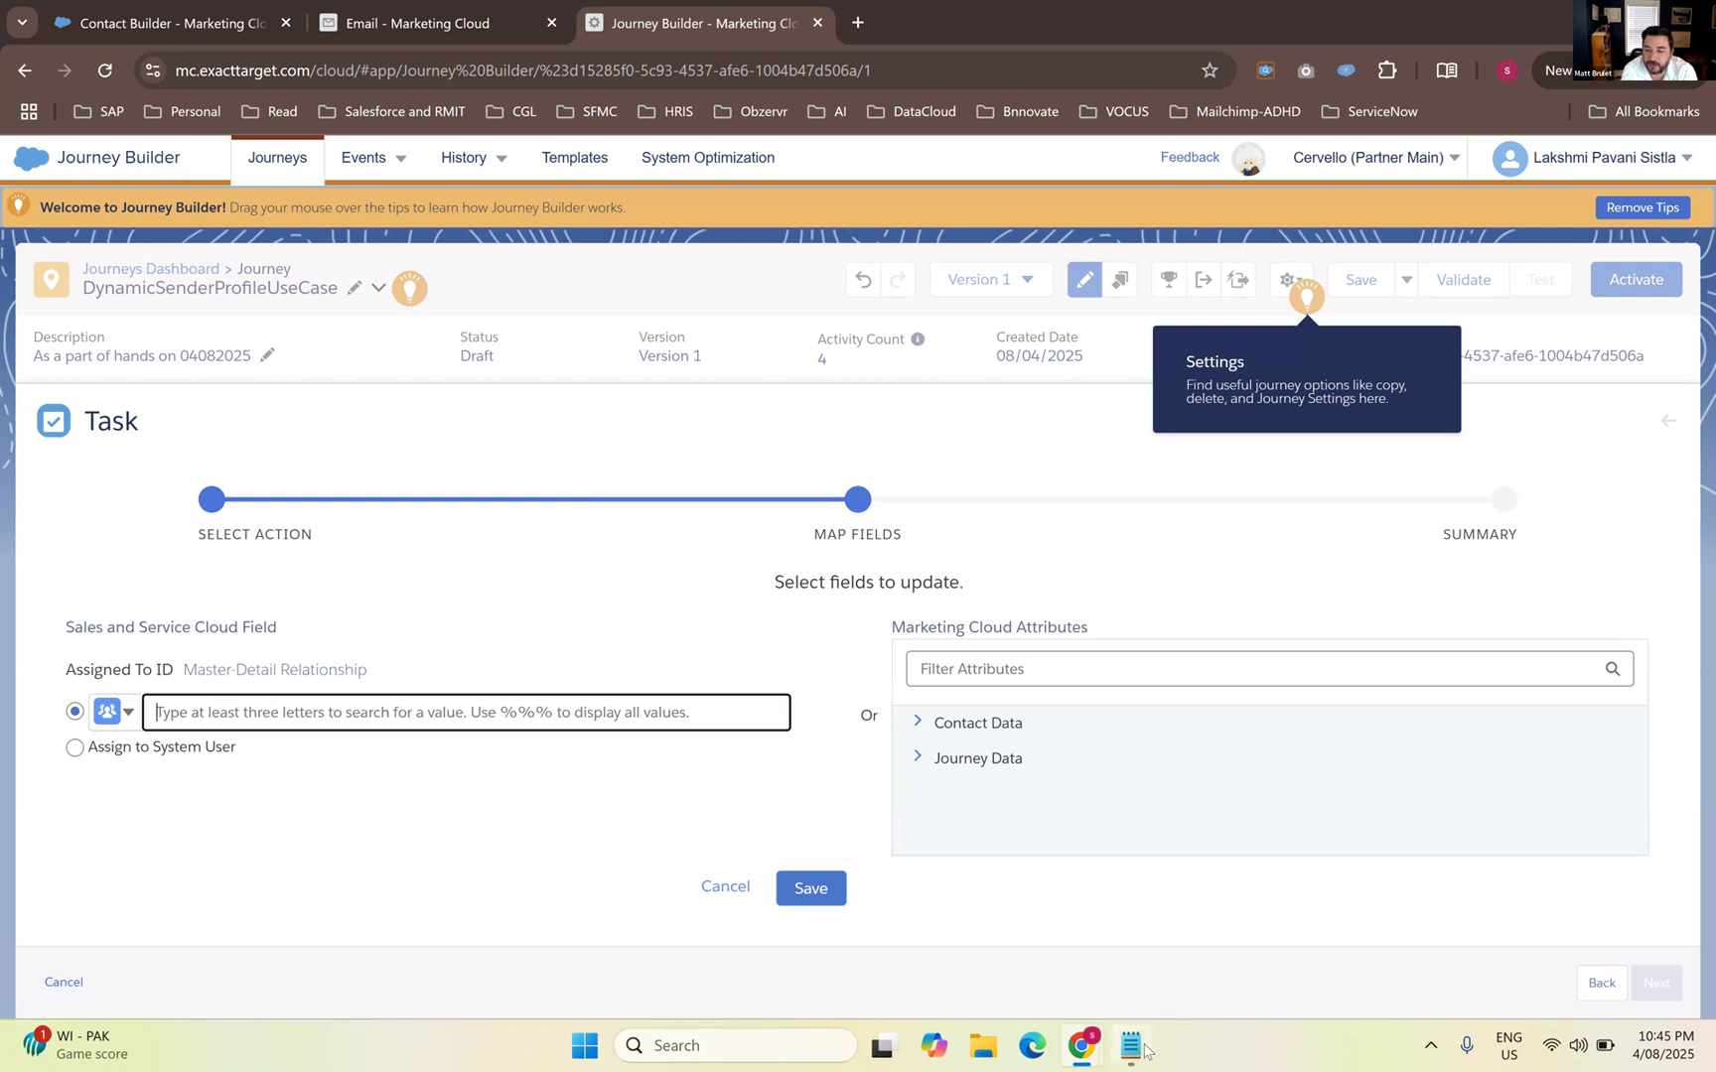
key("alt+Tab")
left_click_drag(1235, 177, 974, 182)
key("ctrl+c")
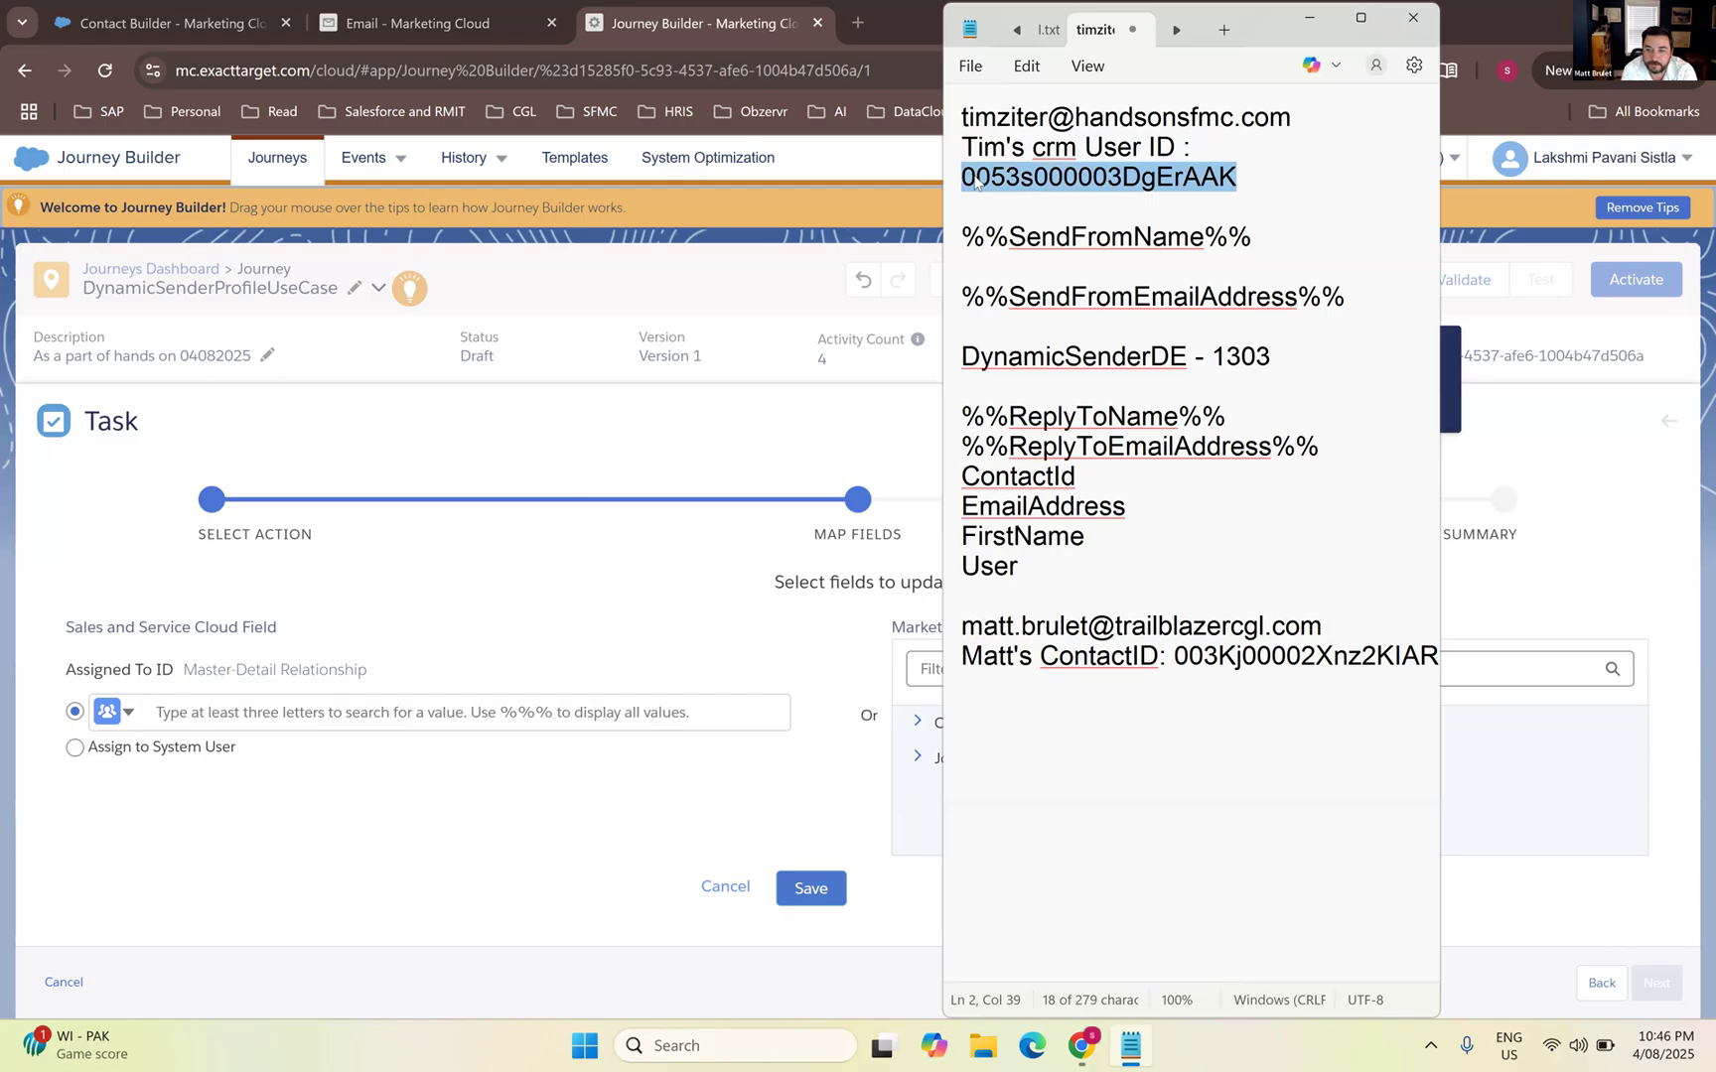
Try to find the assignee in the Group lookup by the copied CRM user ID, and clear the search
left_click(318, 713)
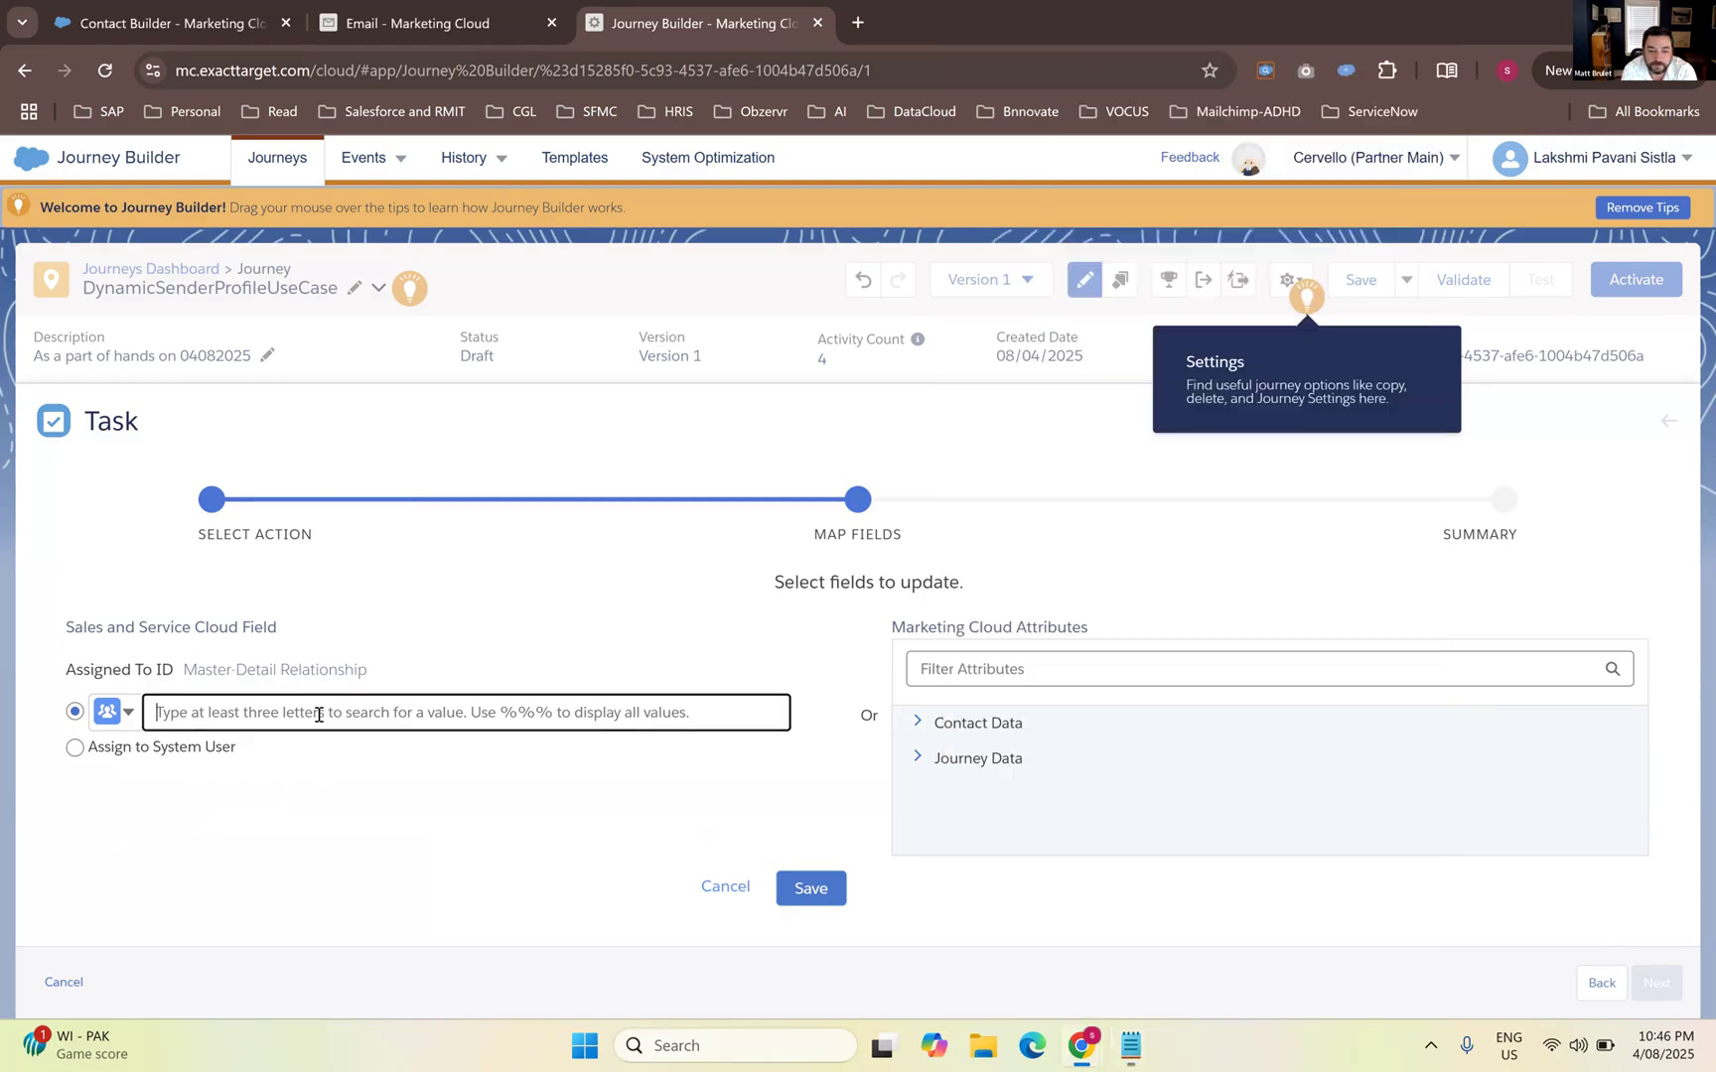
key("ctrl+v")
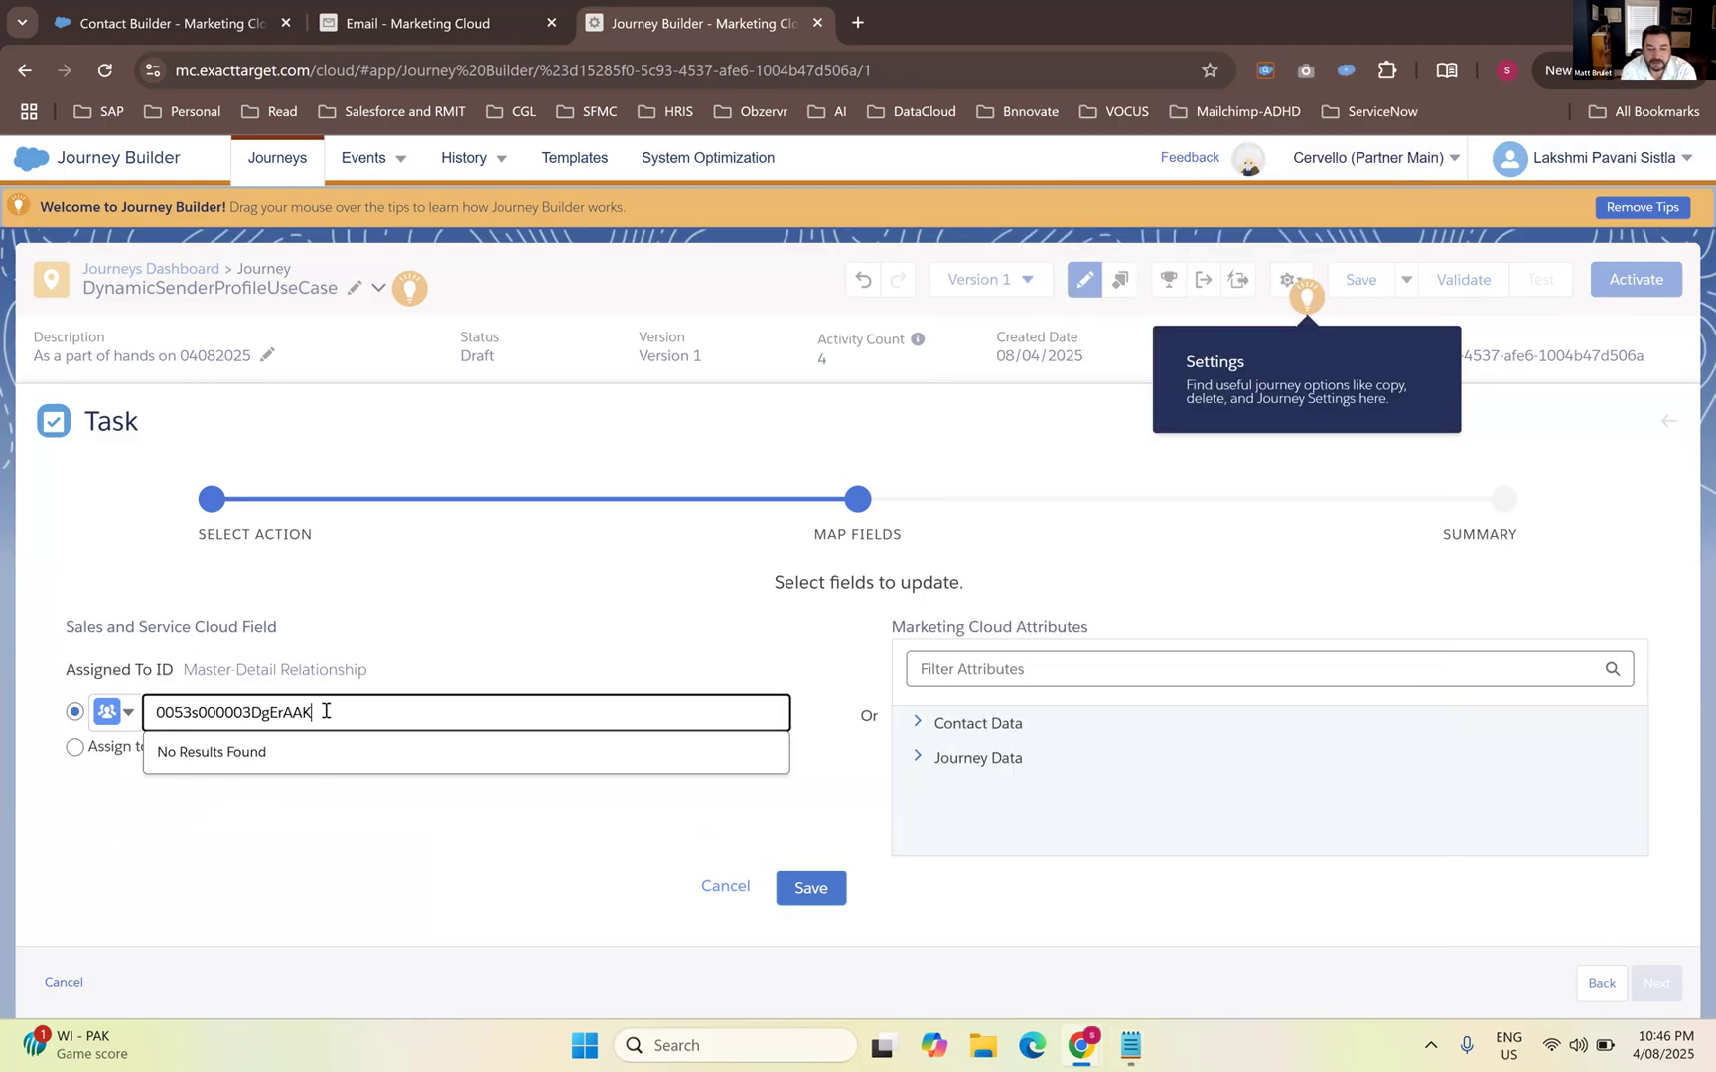
left_click(156, 711)
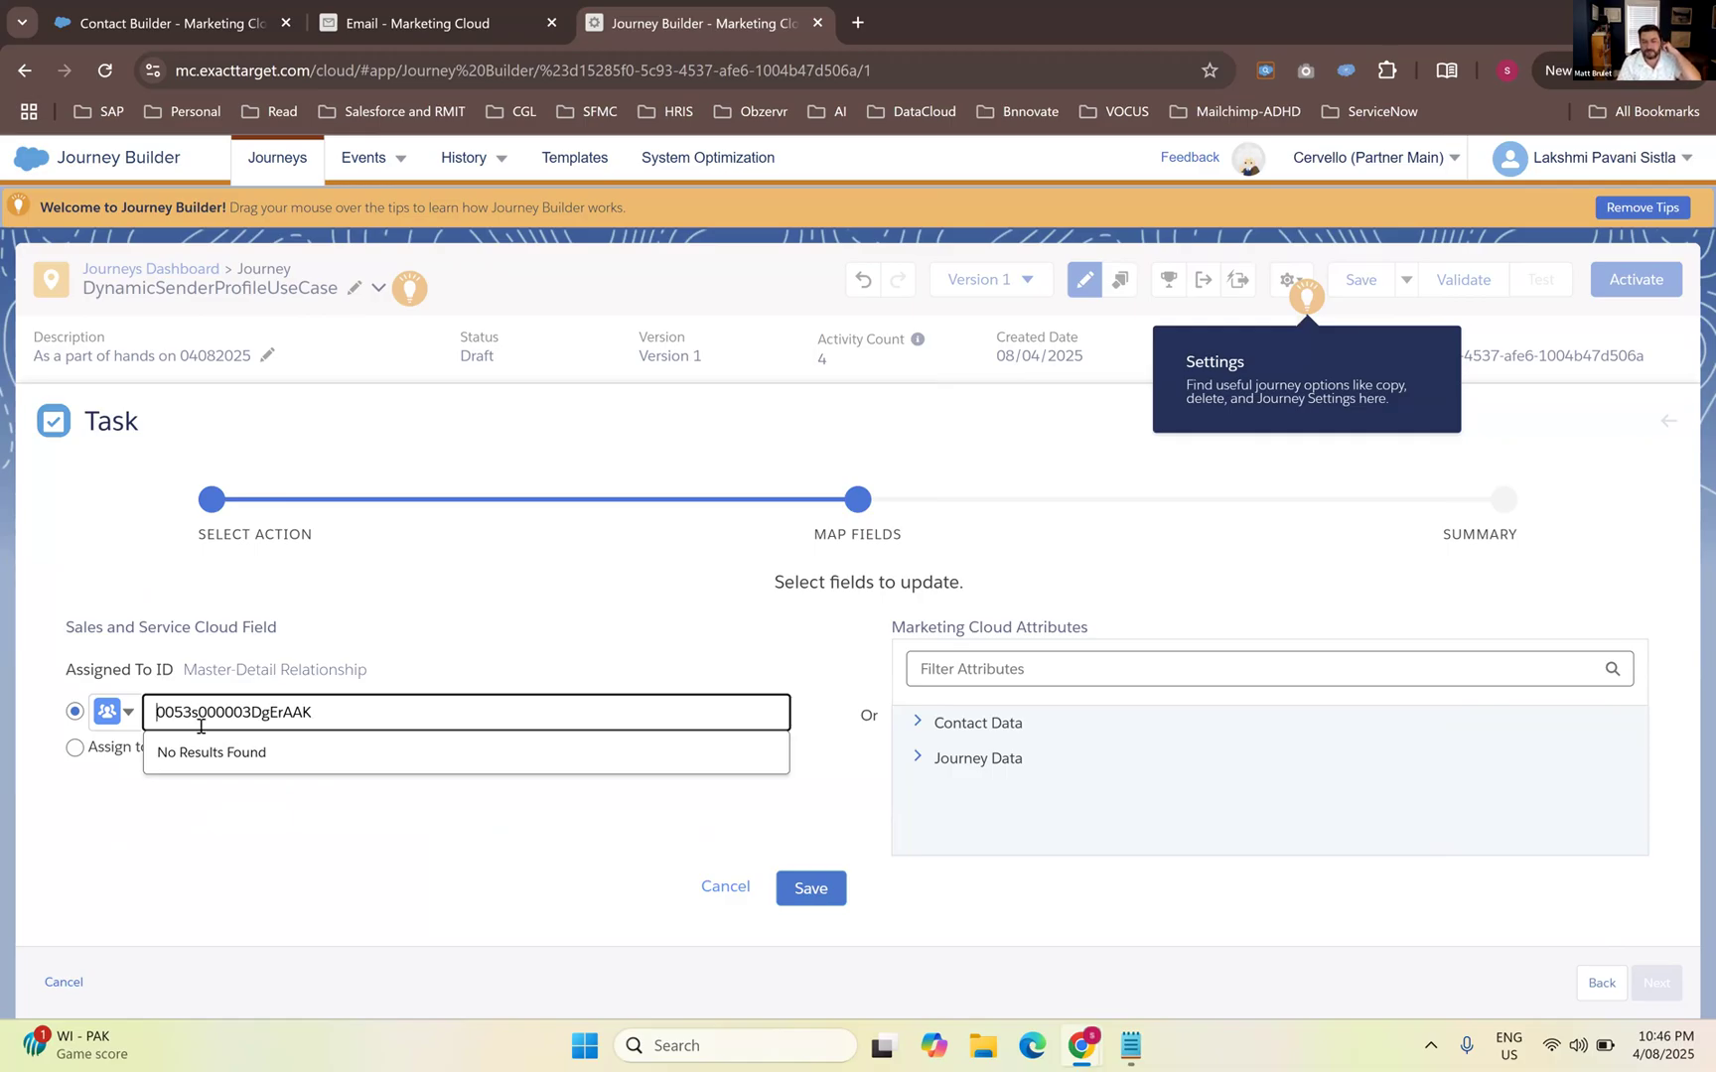
left_click(143, 803)
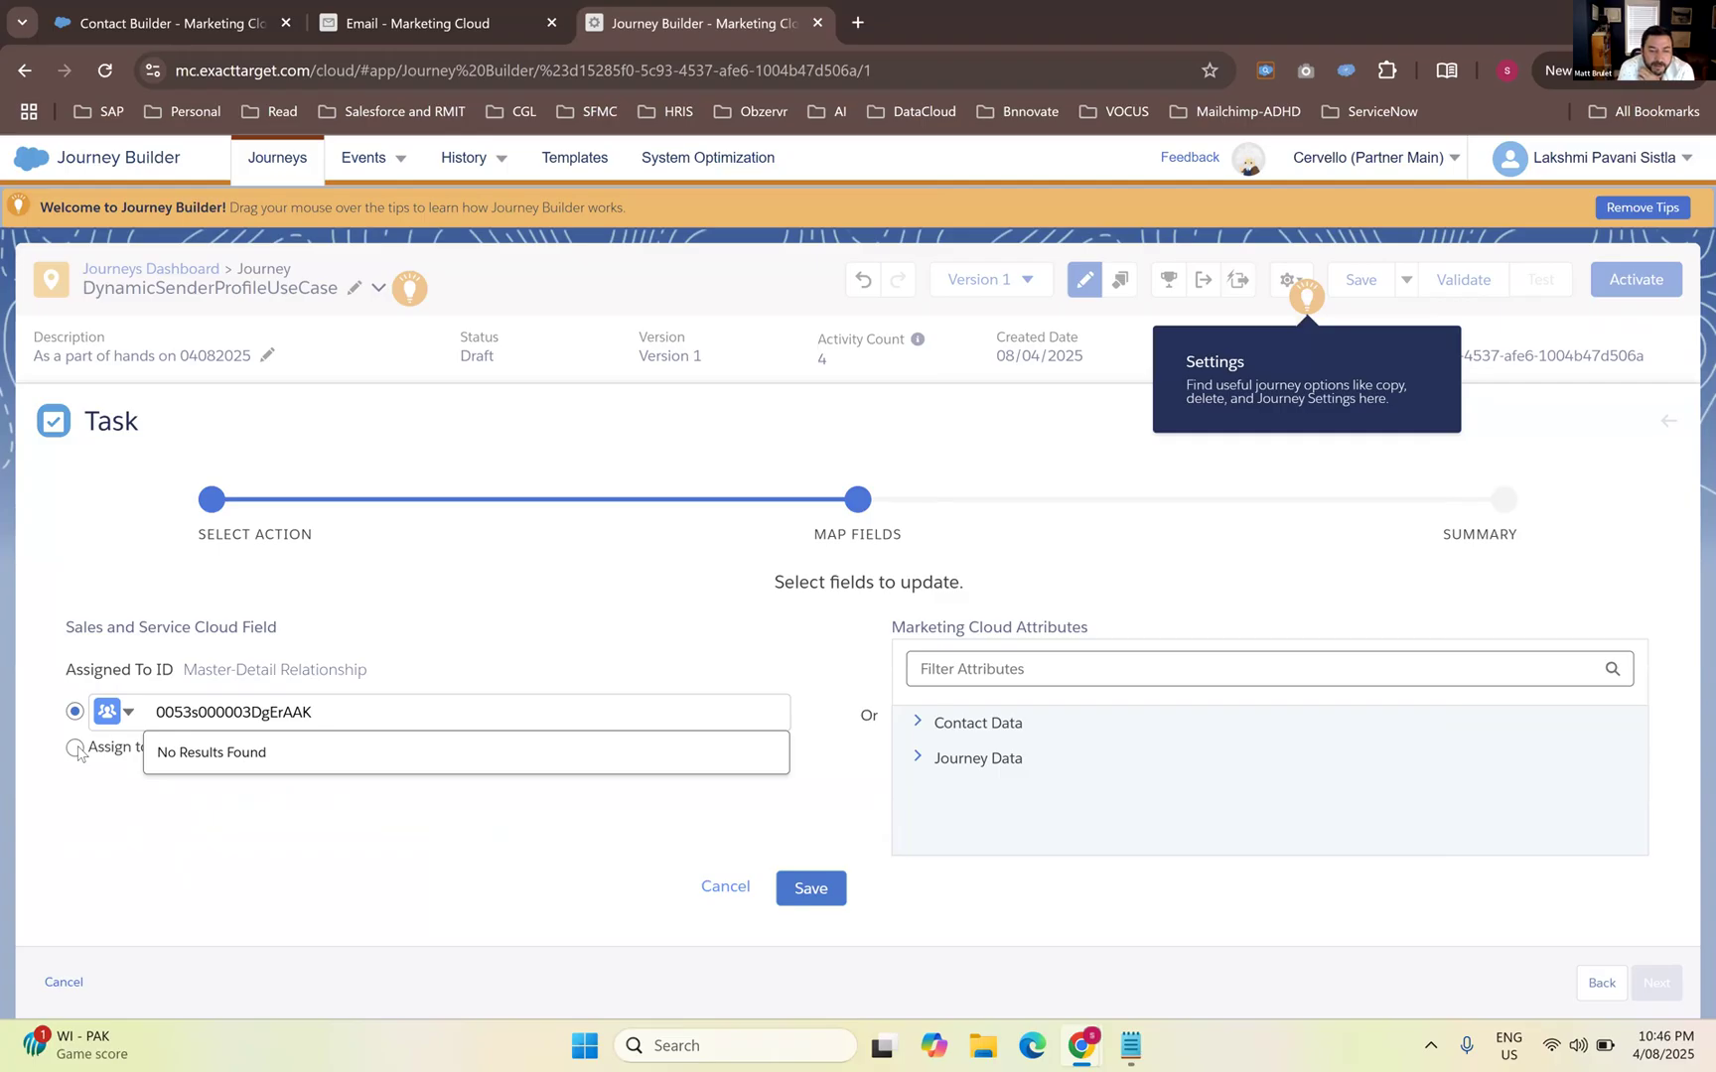
left_click(75, 748)
left_click(270, 722)
double_click(273, 721)
key("ctrl+c")
key("BackSpace")
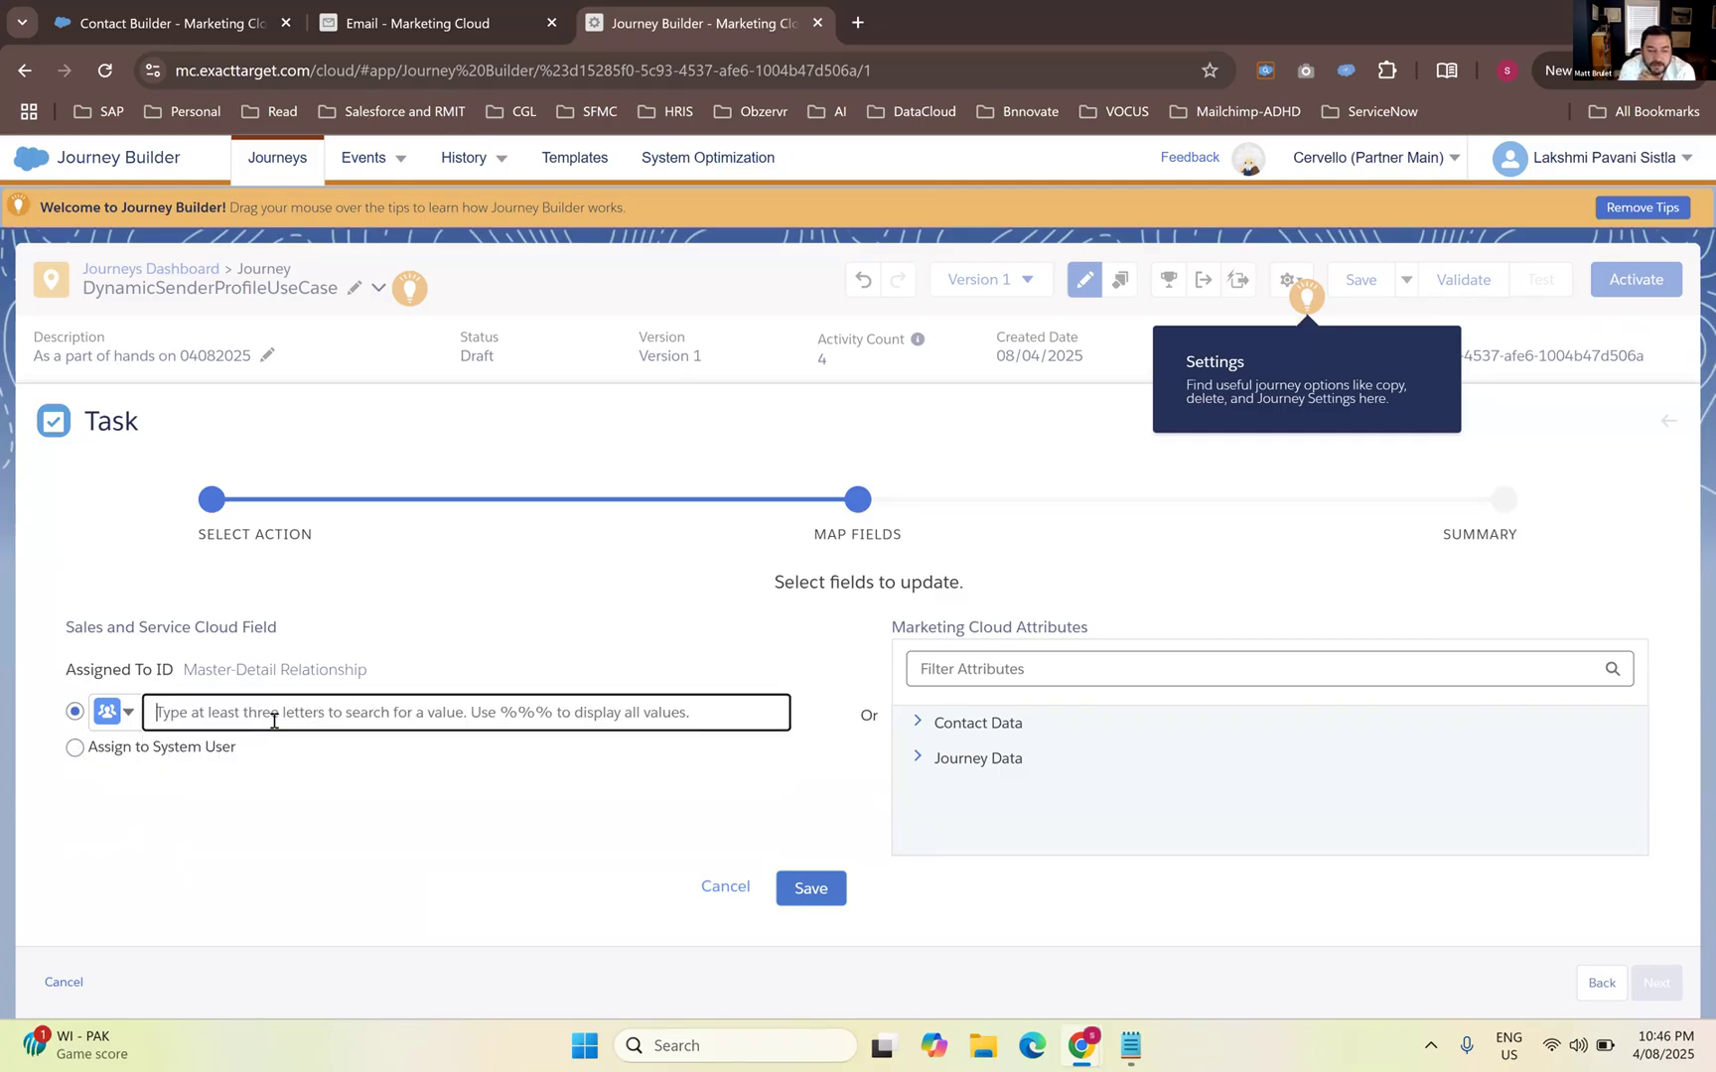
Try to find the assignee in the Group lookup by first name, and clear the search
type("tim")
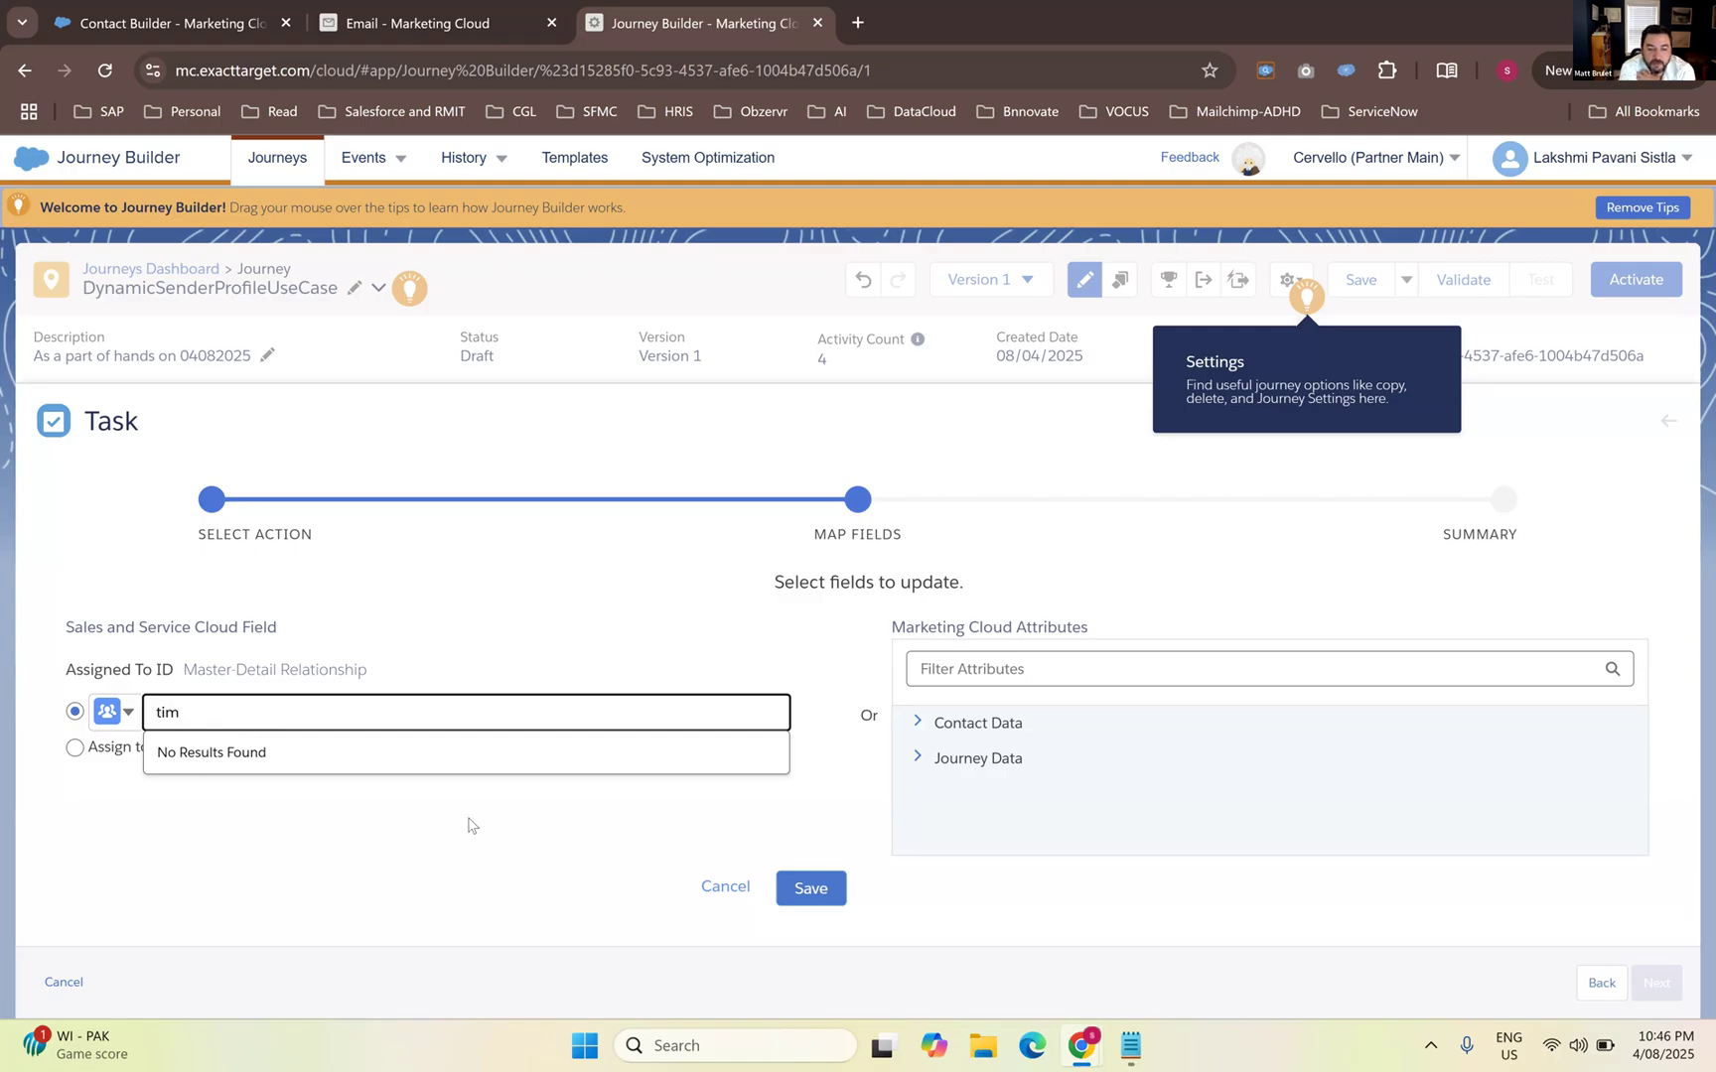
left_click(74, 747)
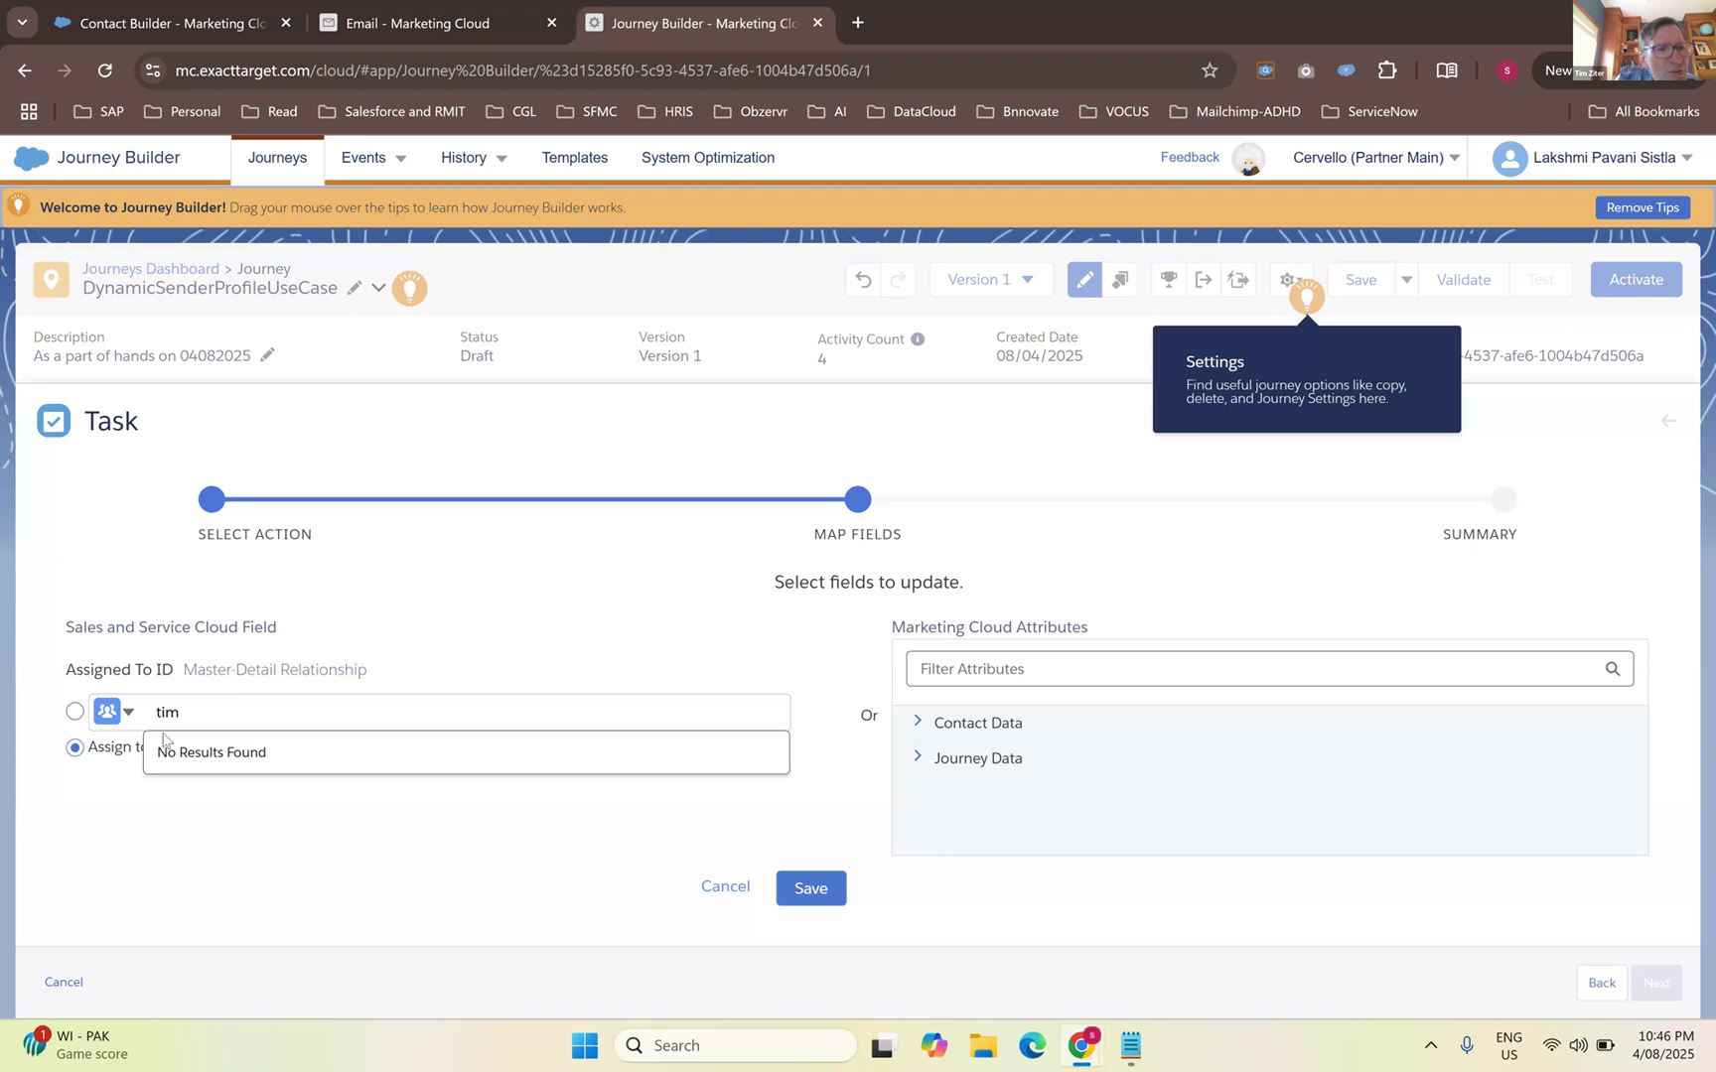
left_click(197, 716)
key("BackSpace")
key("BackSpace")
key("BackSpace")
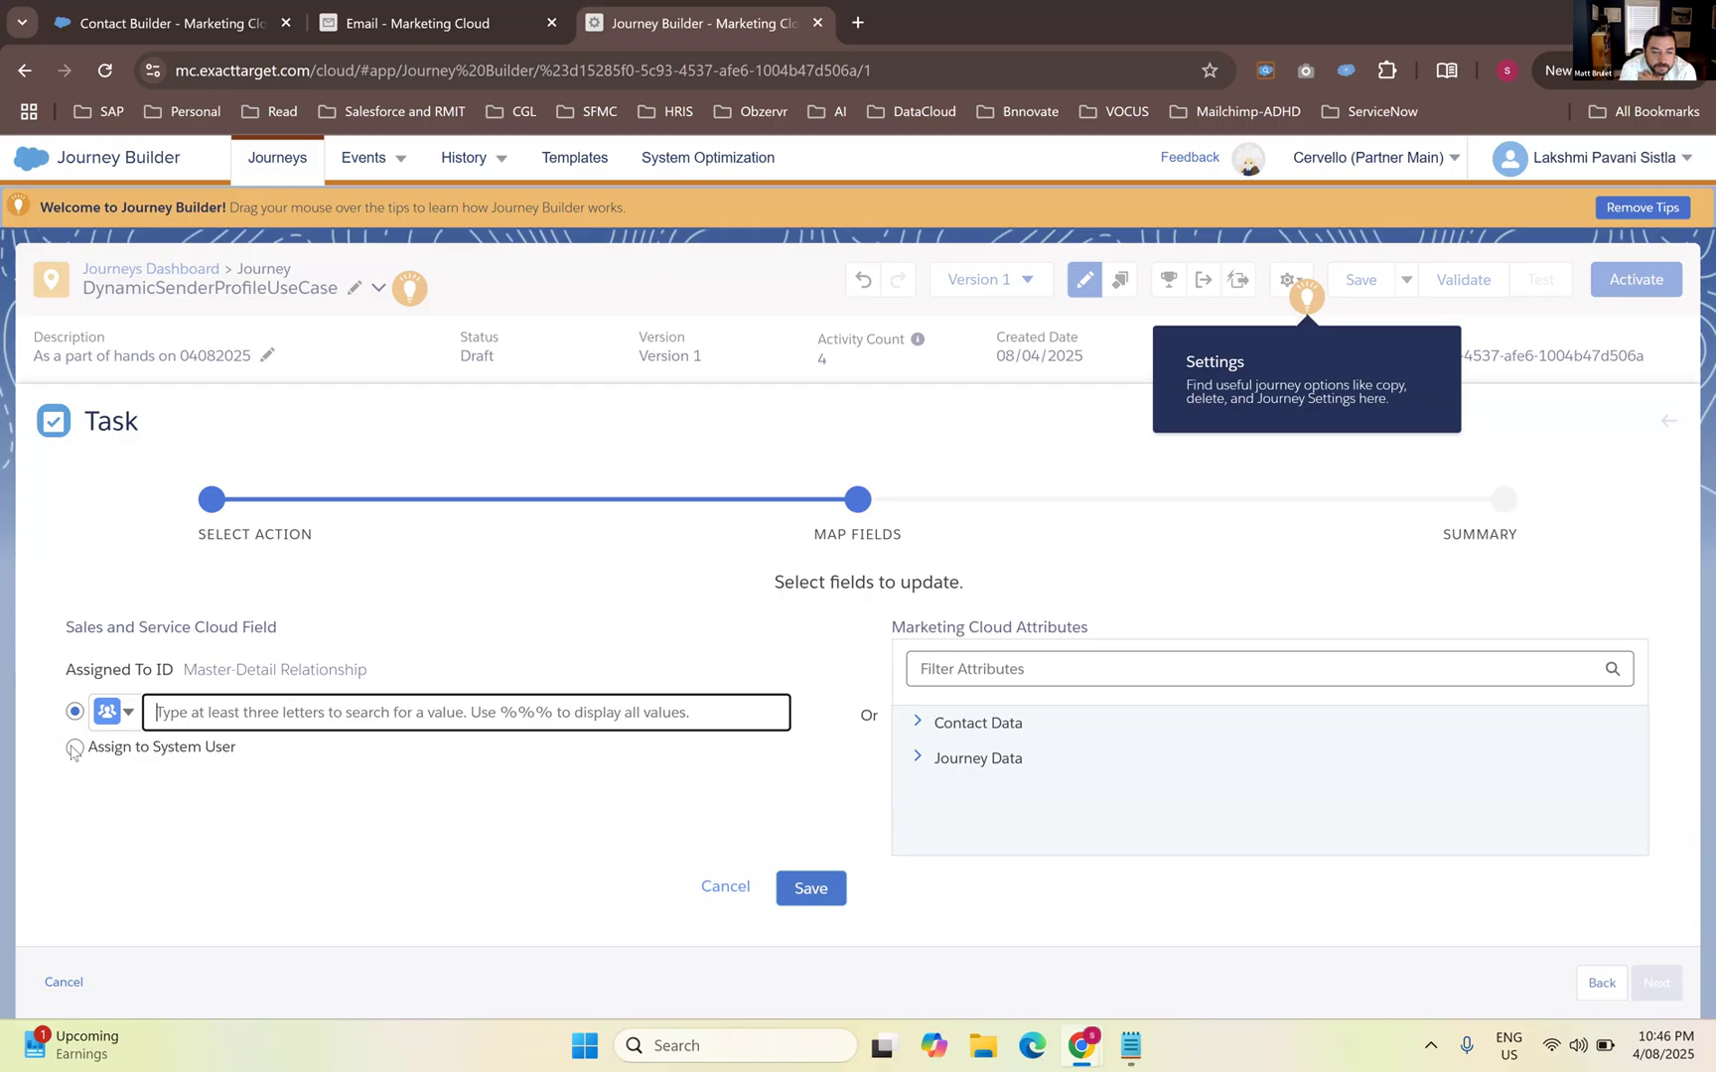
Switch the Assigned To ID lookup to User, select the user matching the copied CRM user ID, and save the mapping
left_click(129, 714)
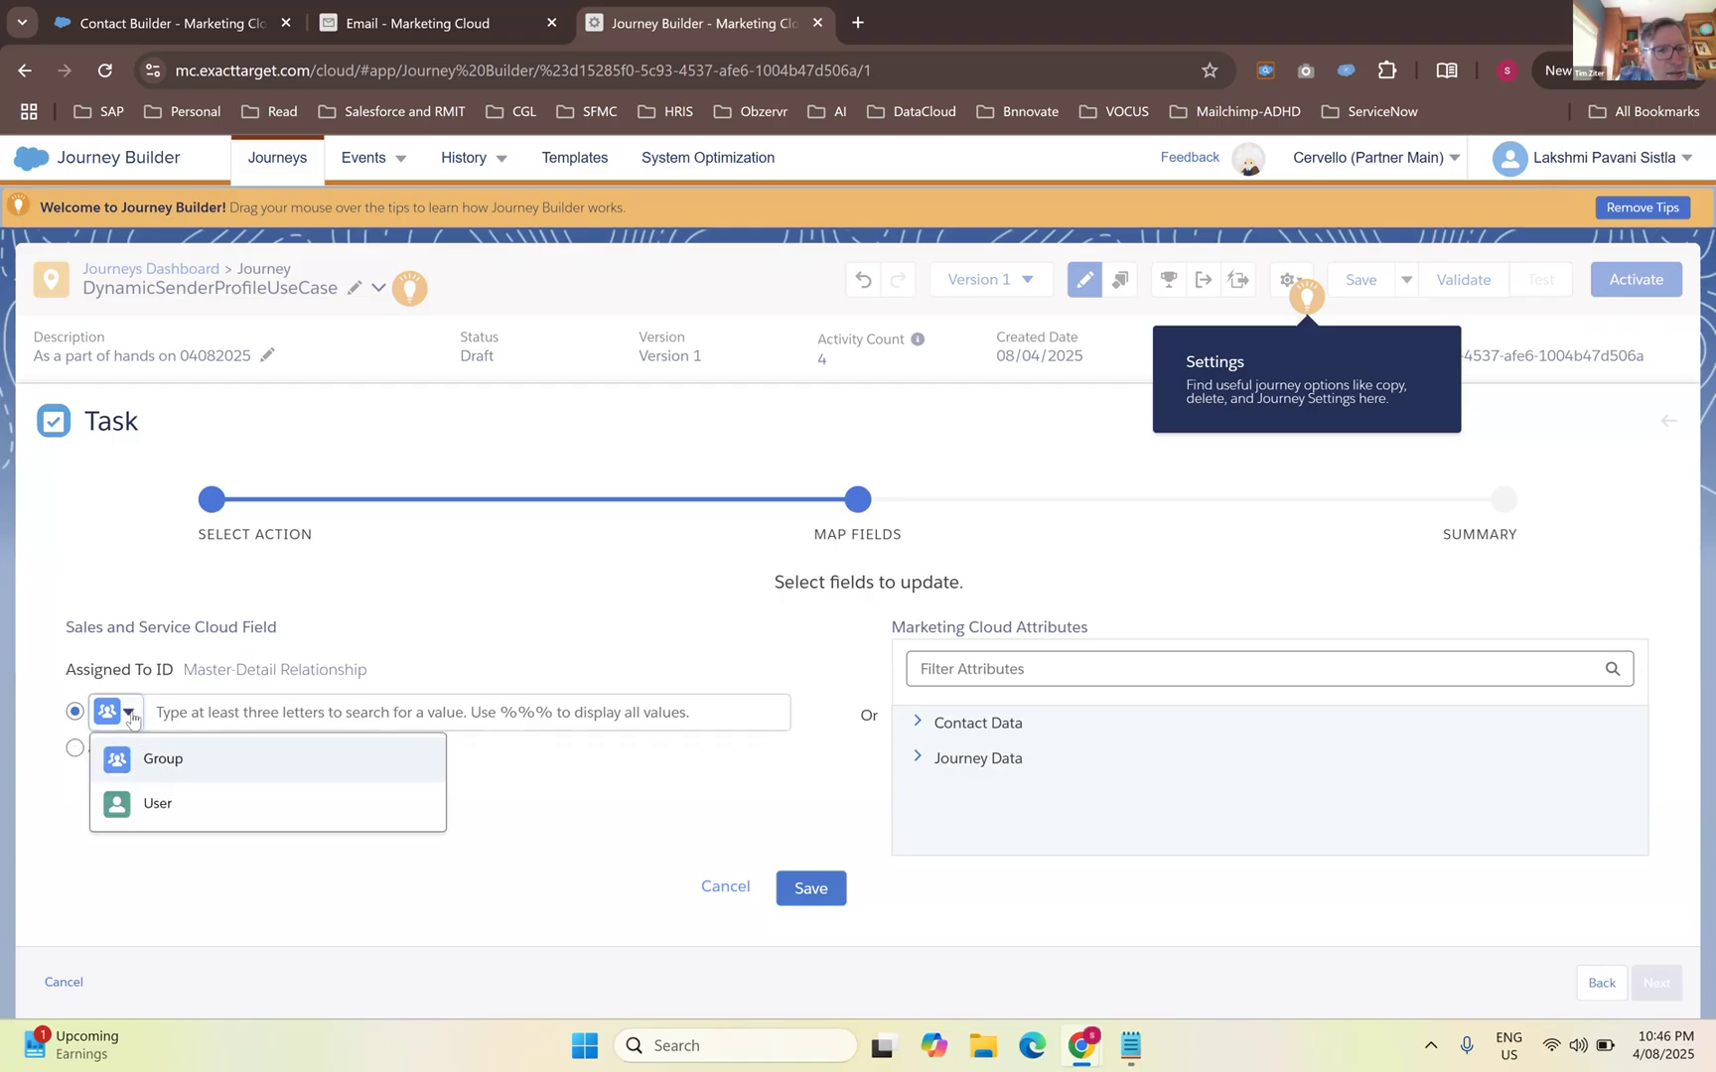
left_click(137, 817)
left_click(229, 714)
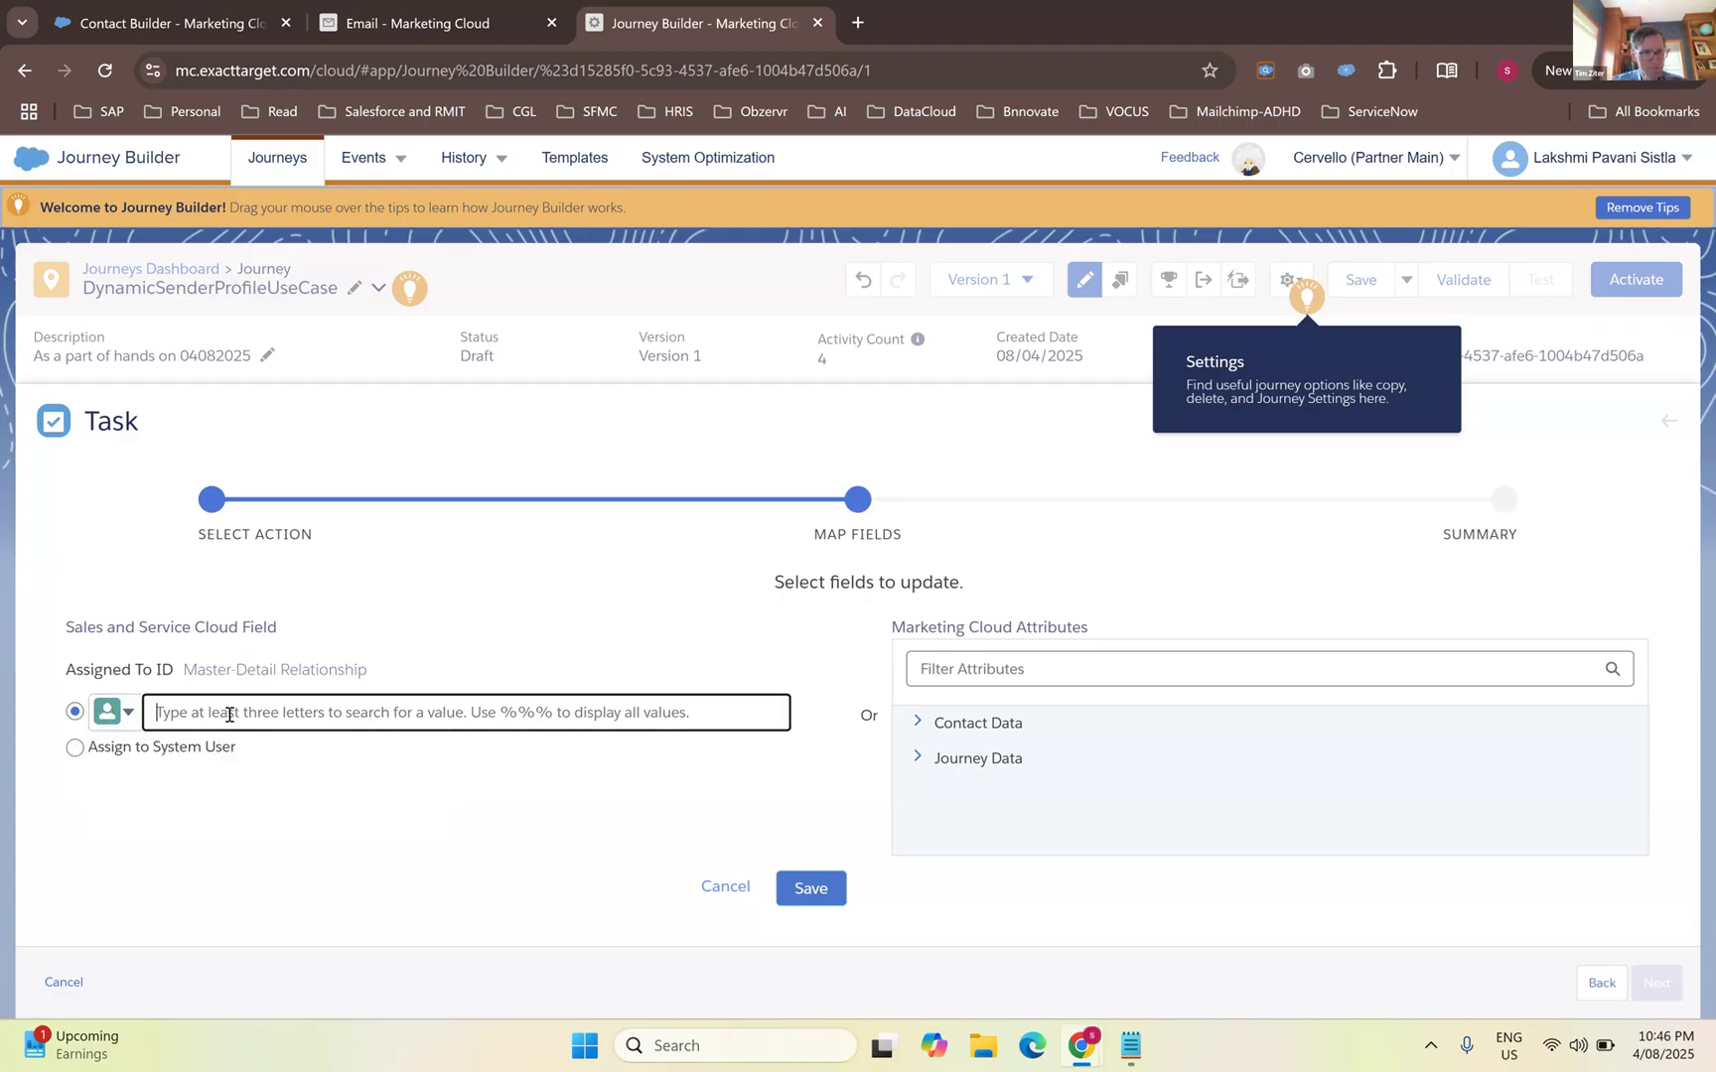
key("ctrl+v")
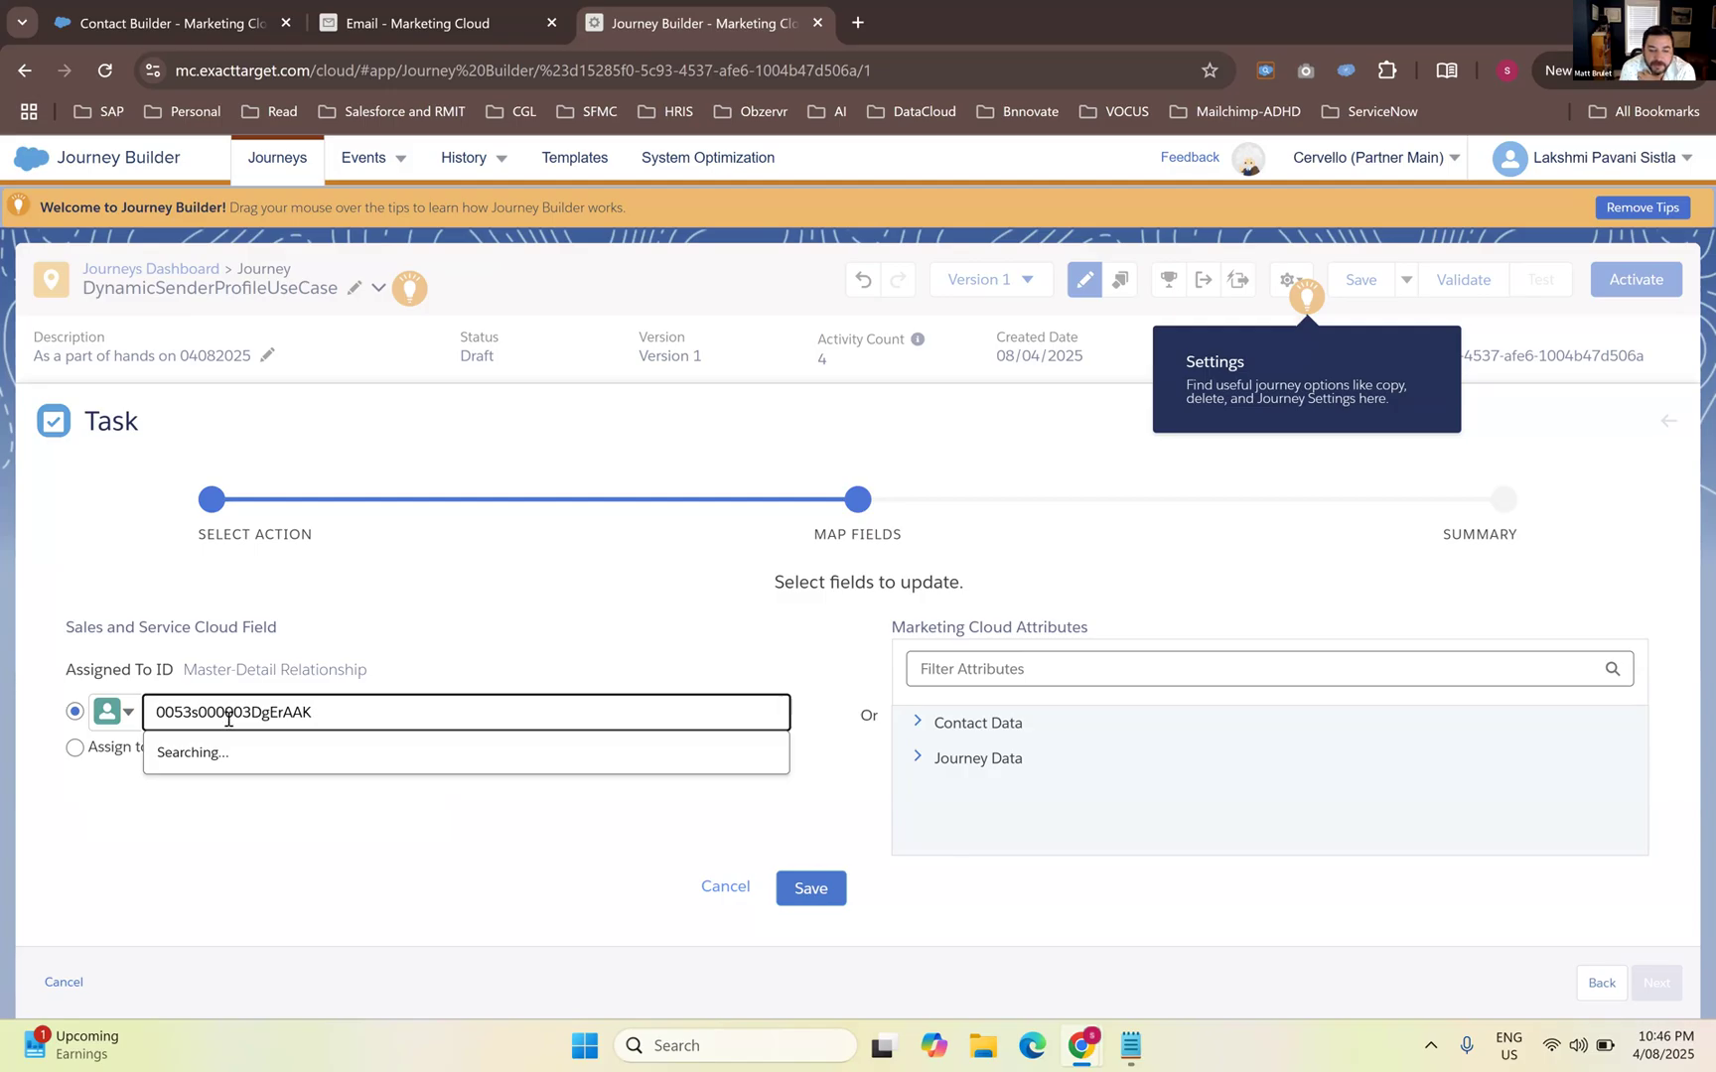
left_click(223, 752)
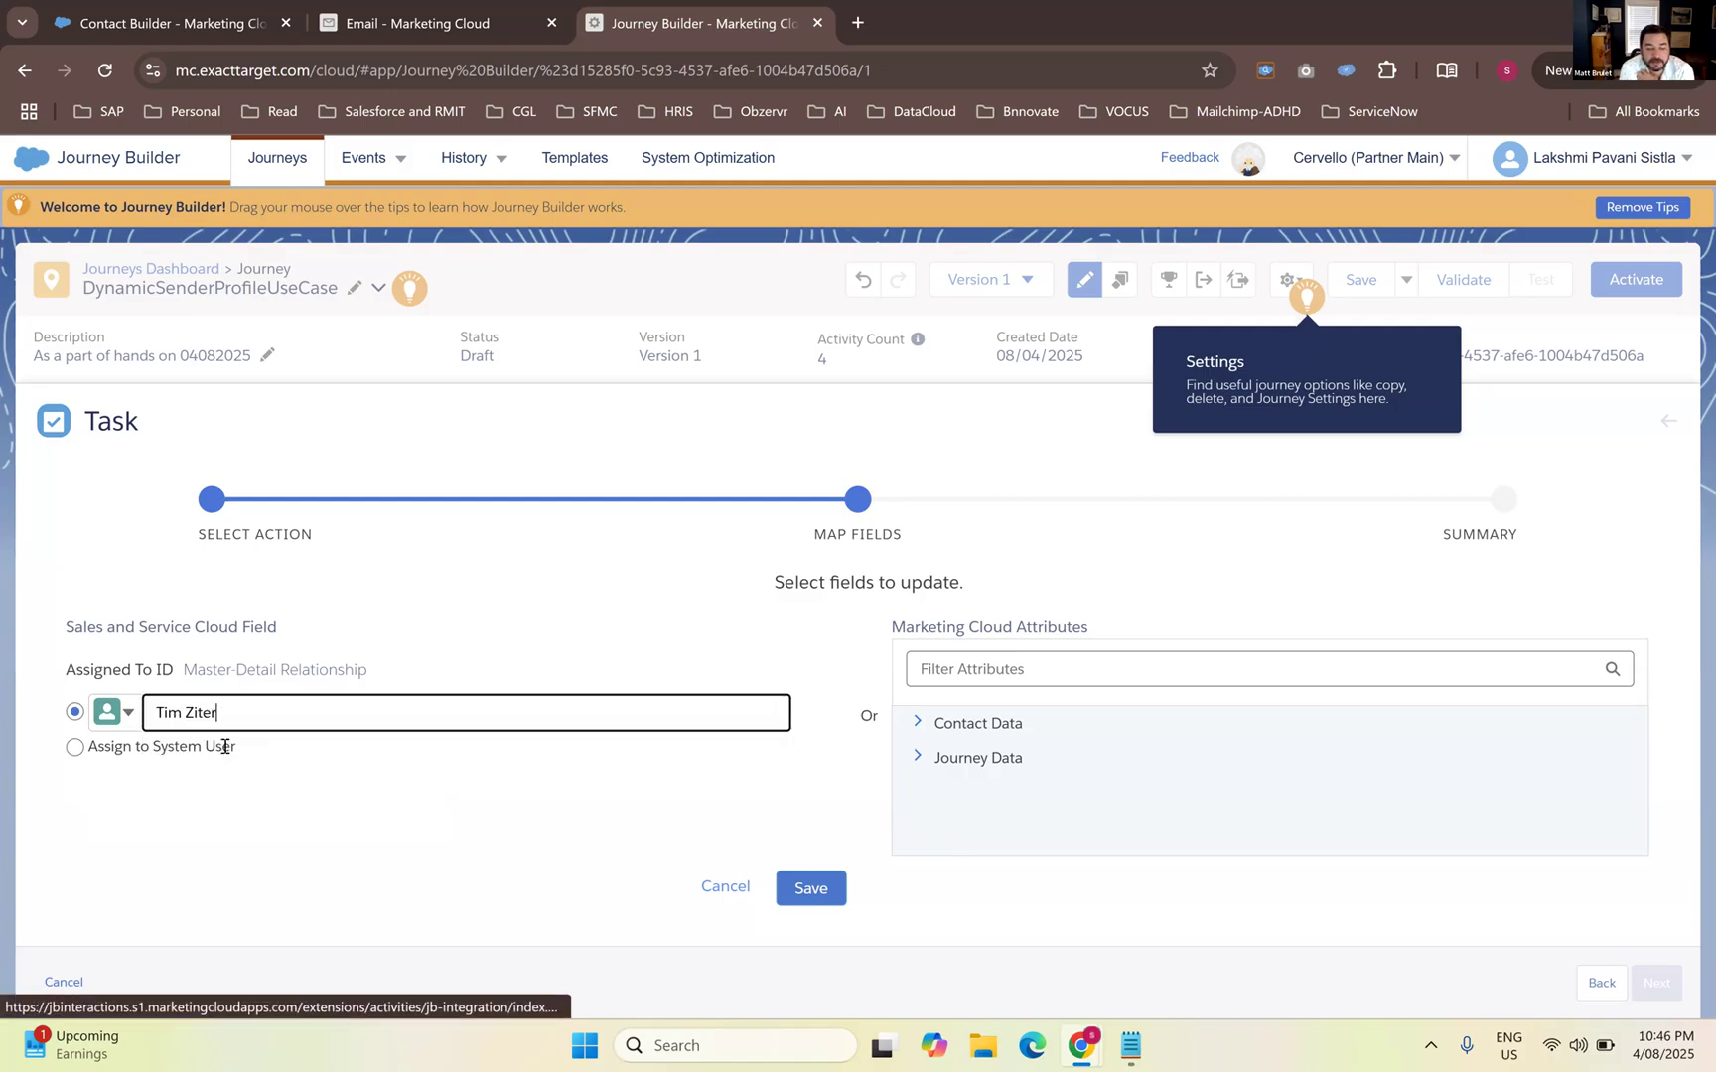
left_click(126, 715)
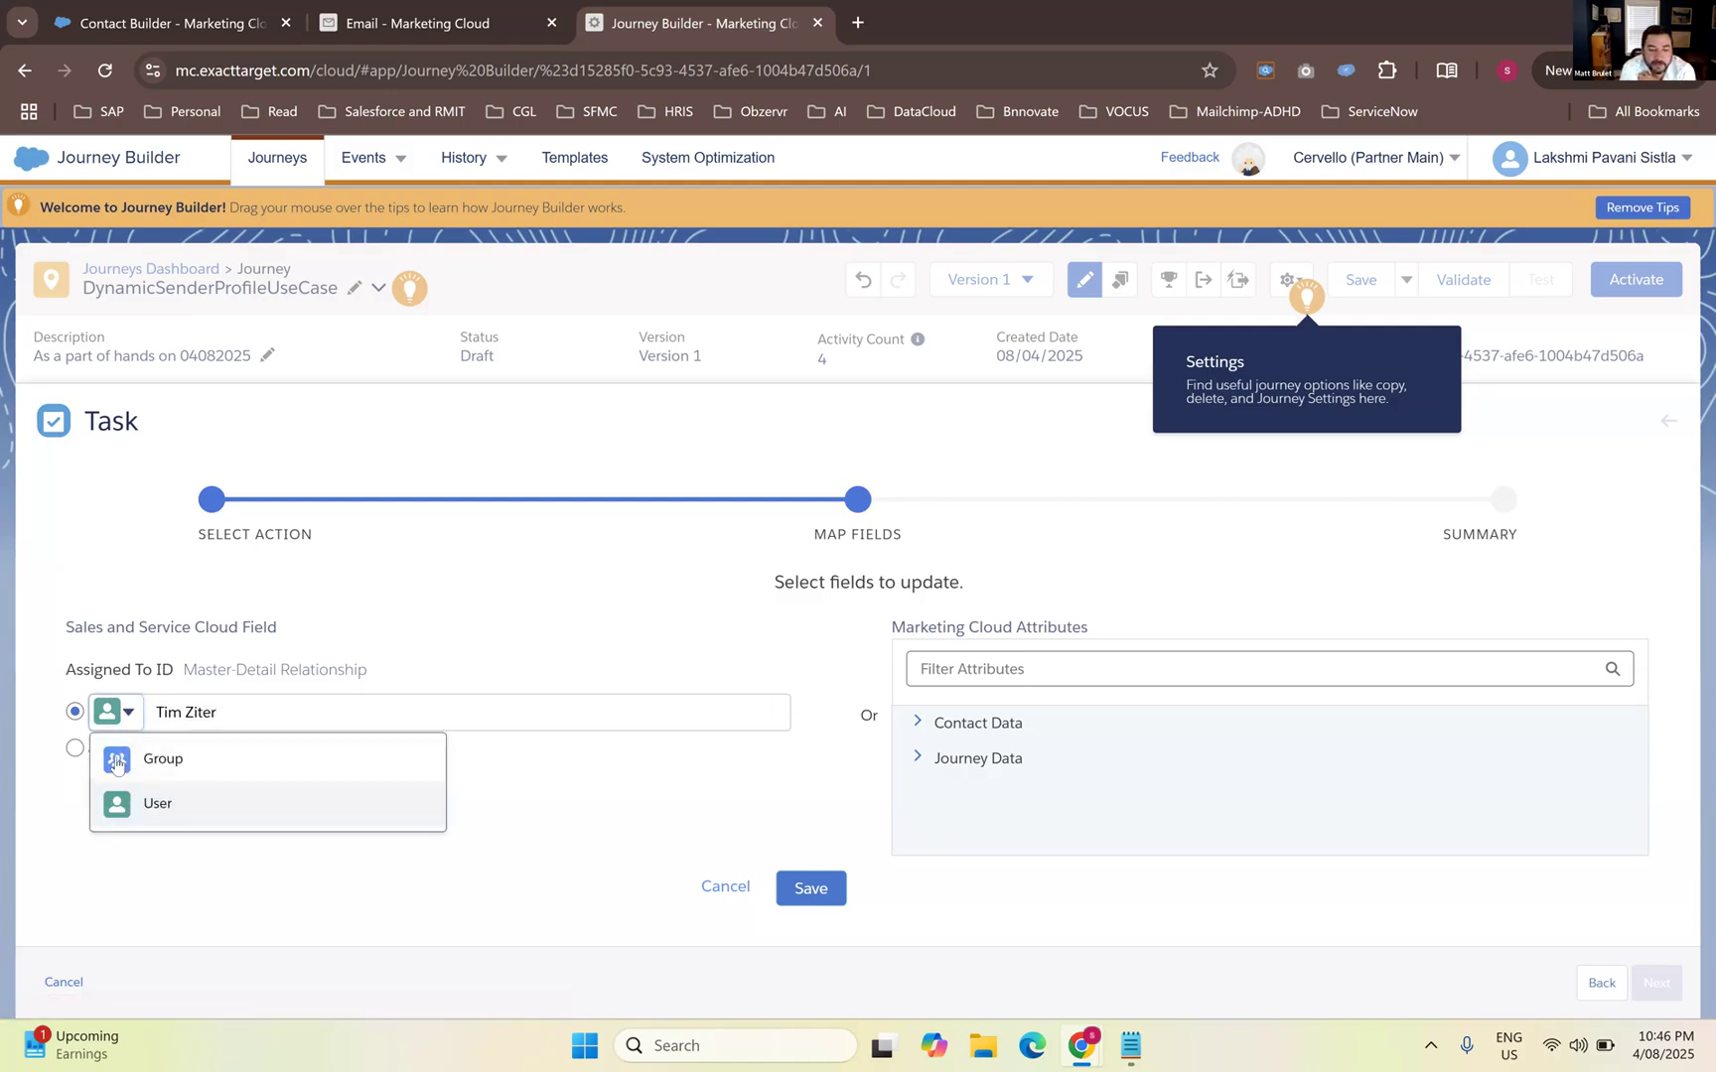
left_click(501, 815)
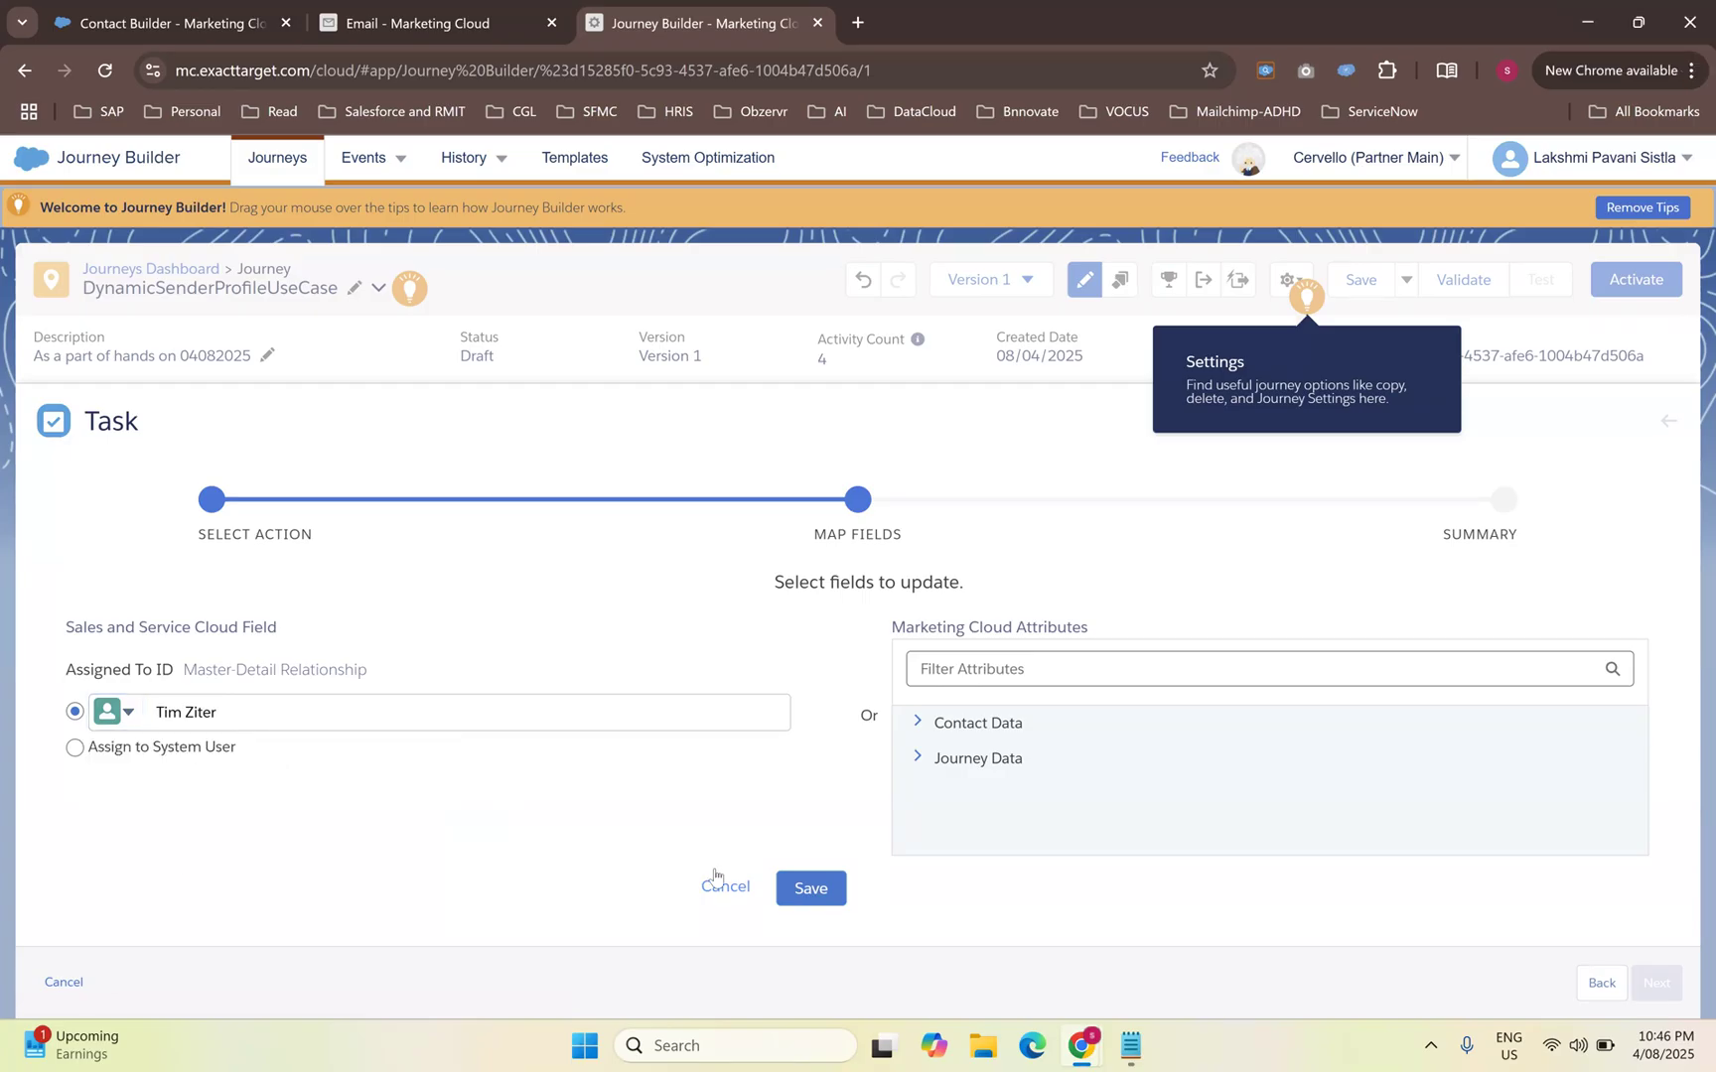
left_click(811, 888)
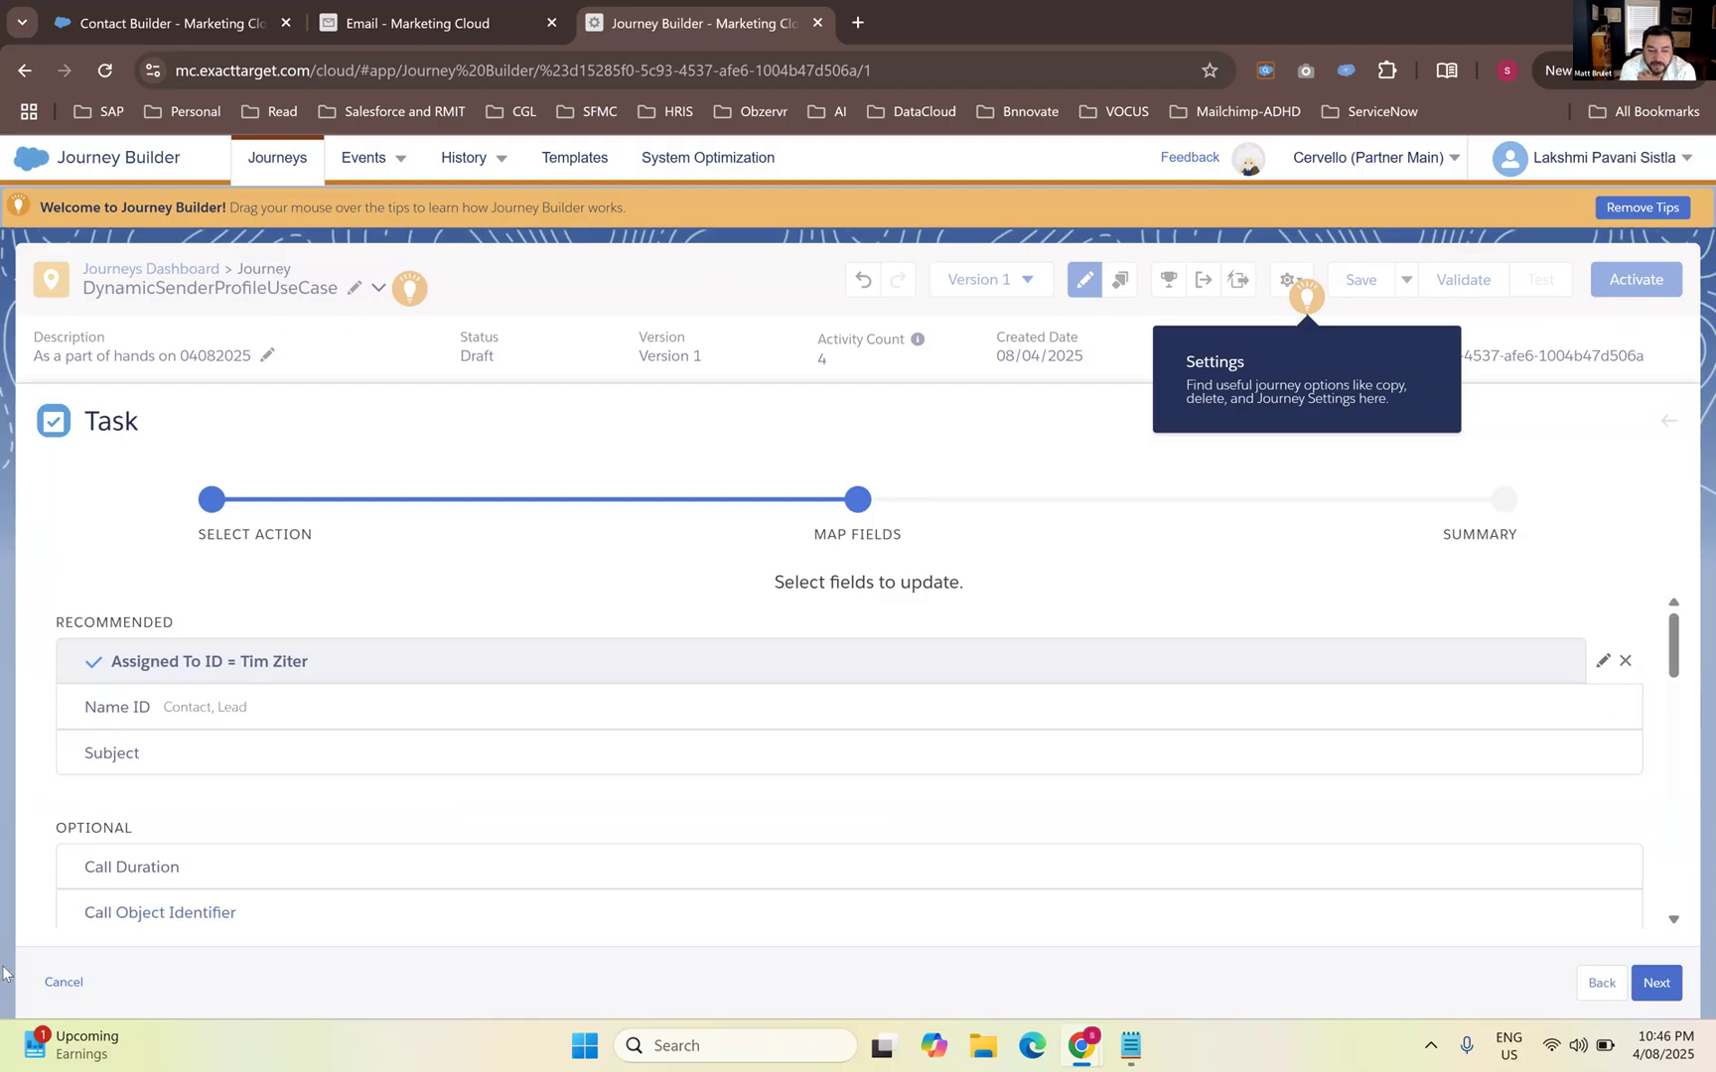
Open the task's Name ID field mapping
left_click(254, 697)
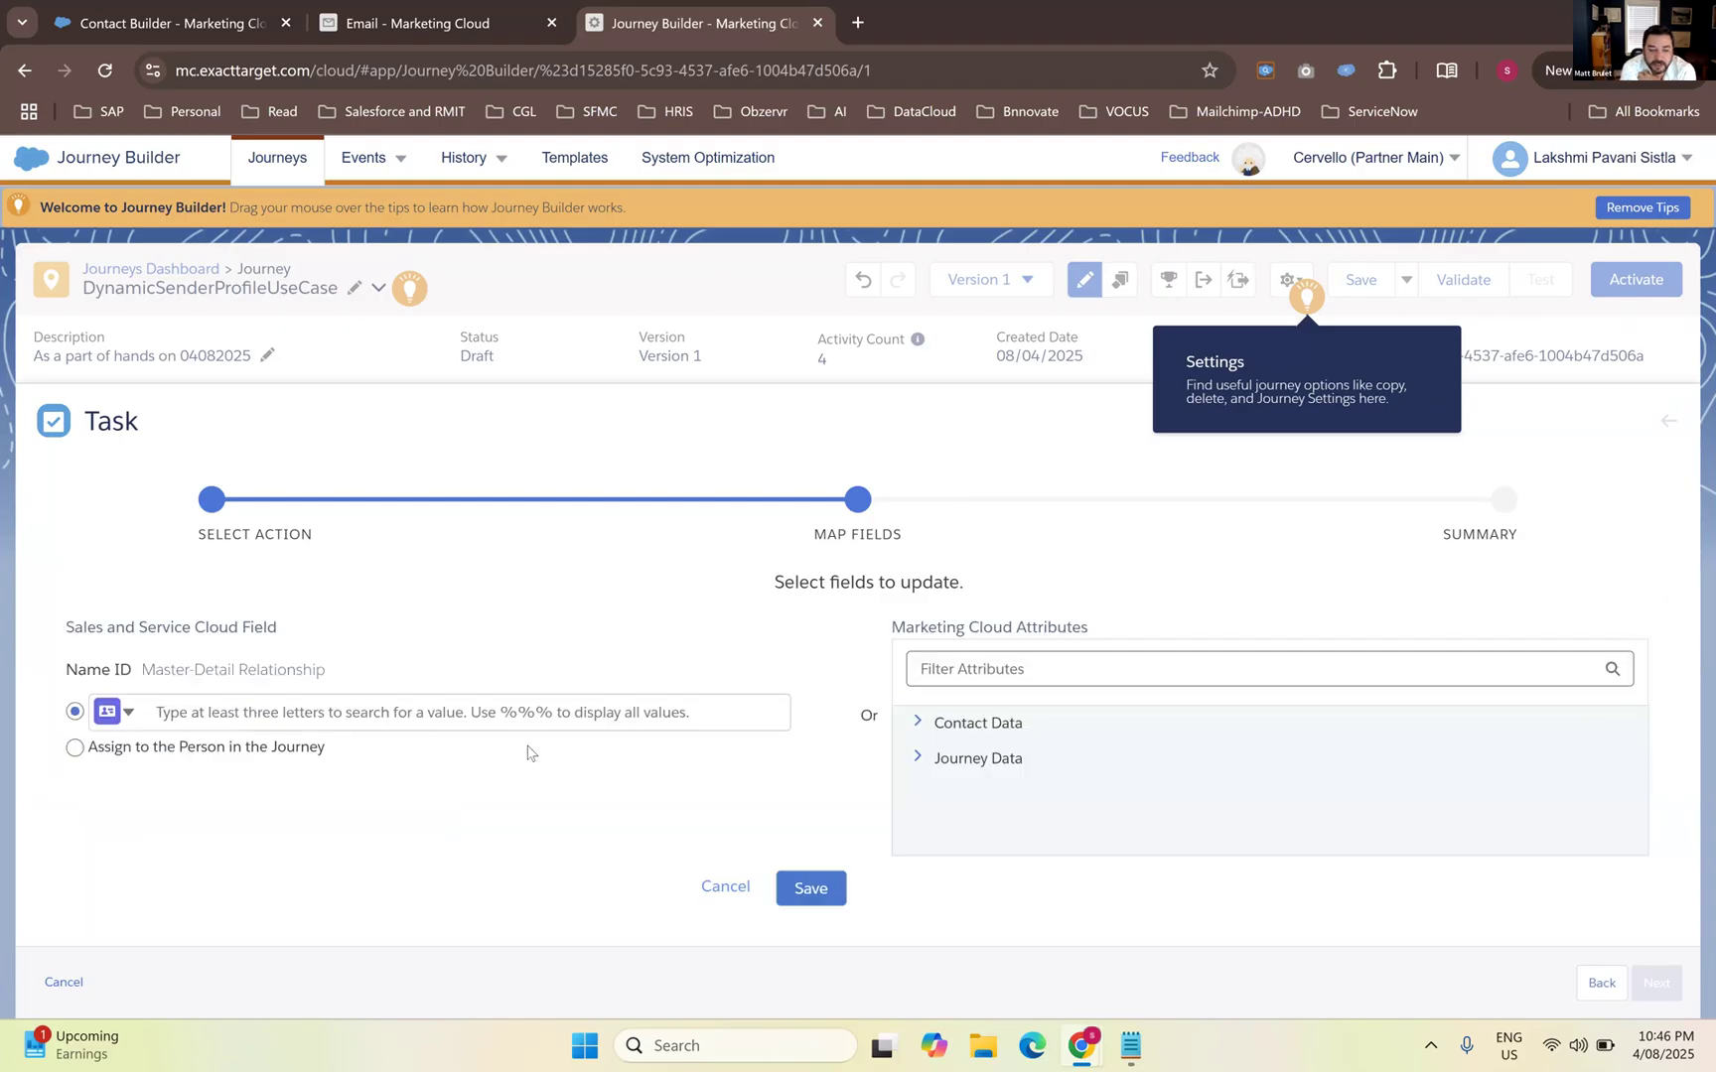
left_click(834, 898)
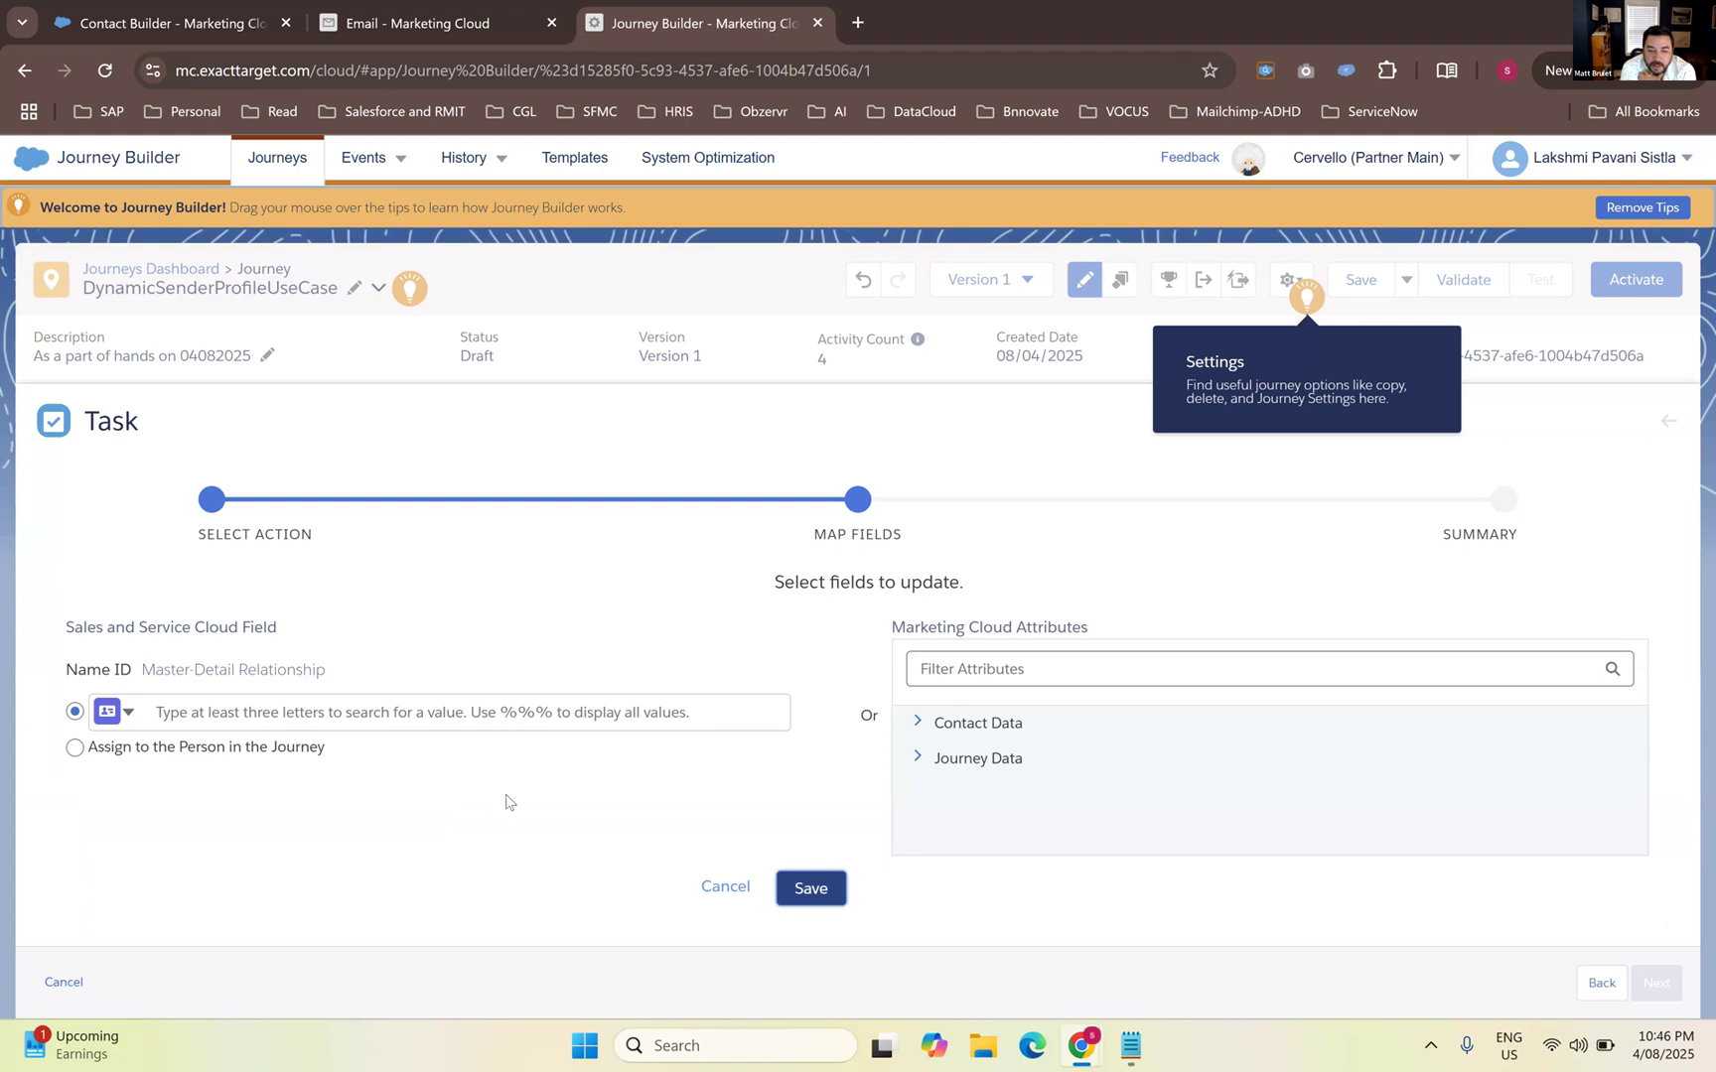
left_click(334, 708)
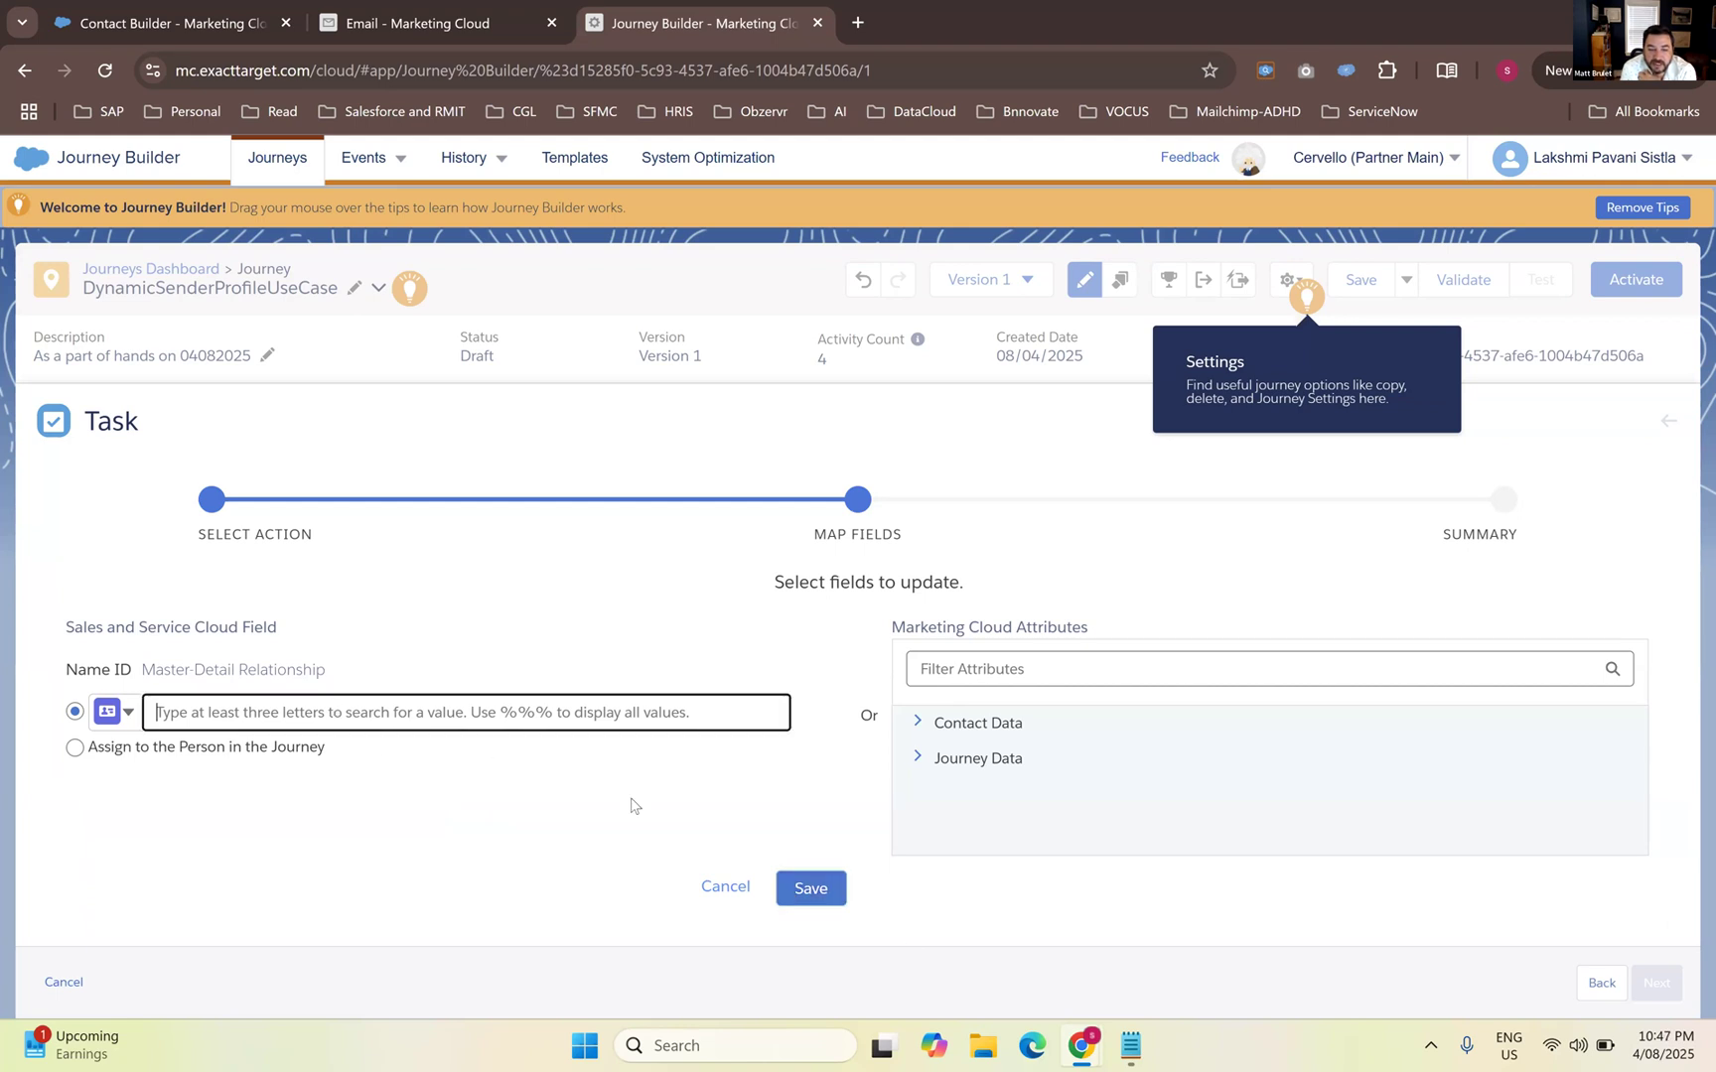
left_click(1129, 1044)
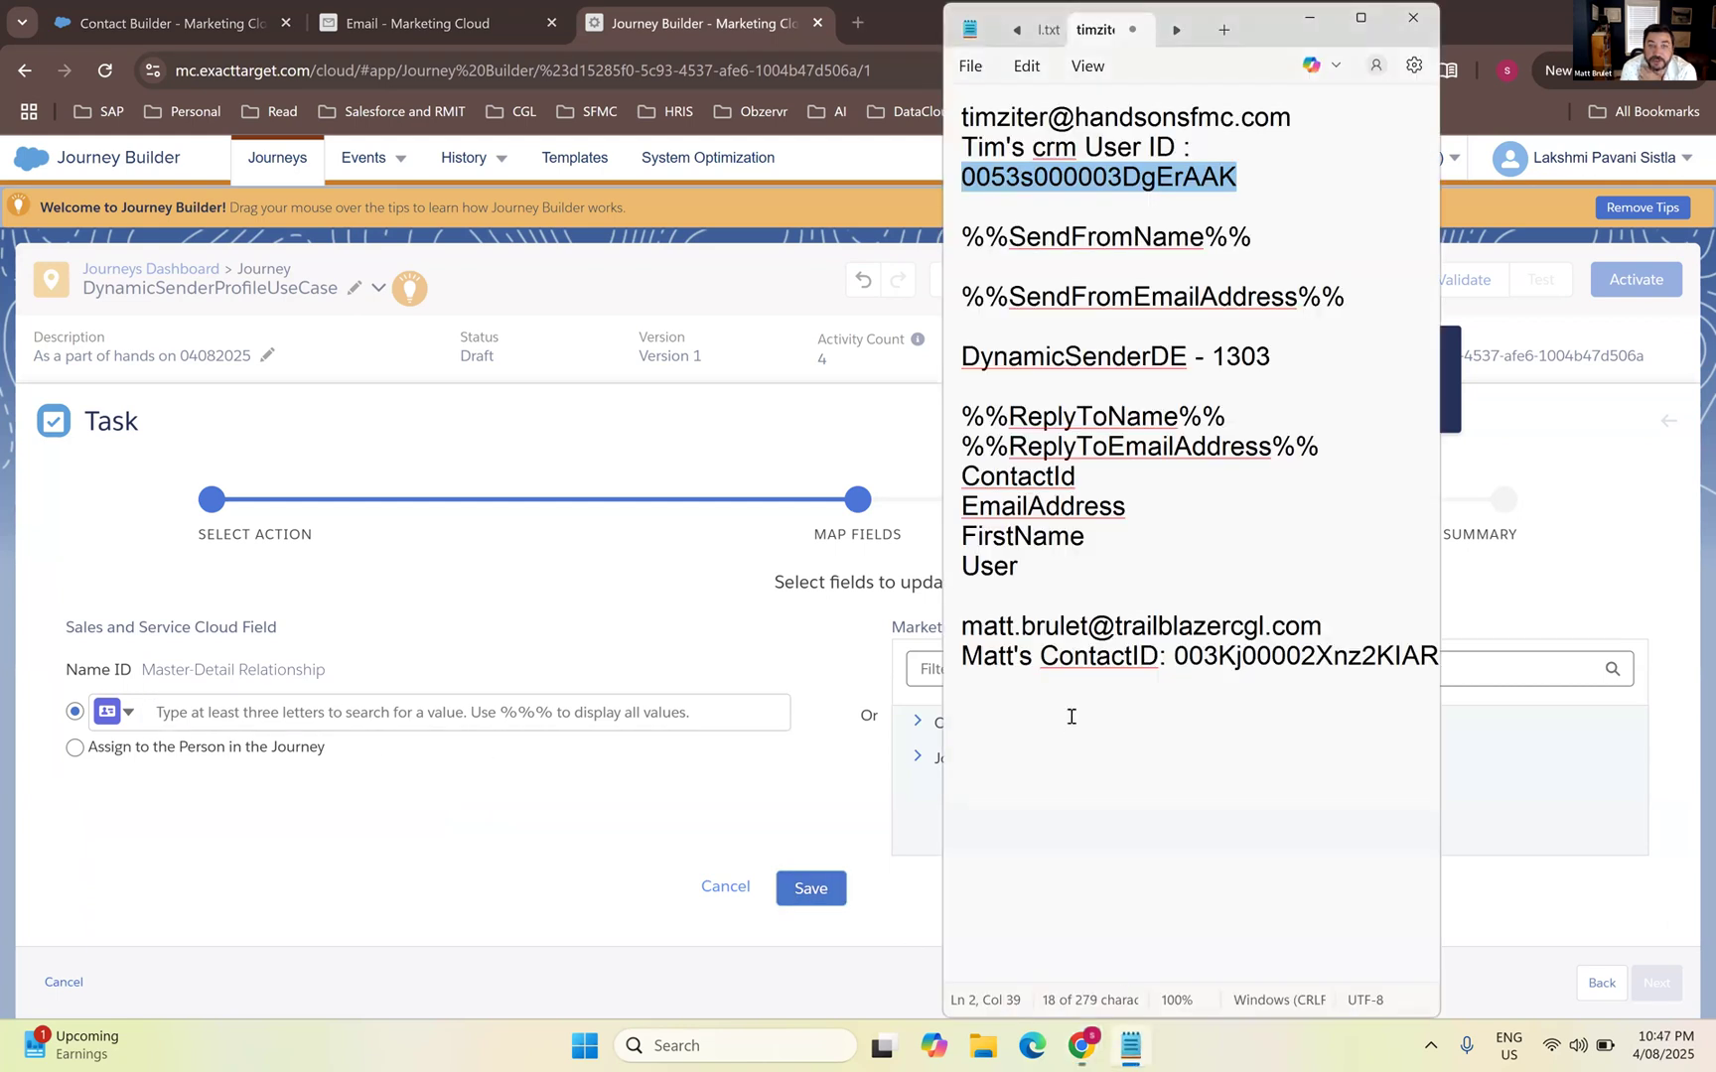
left_click_drag(1175, 656, 1438, 657)
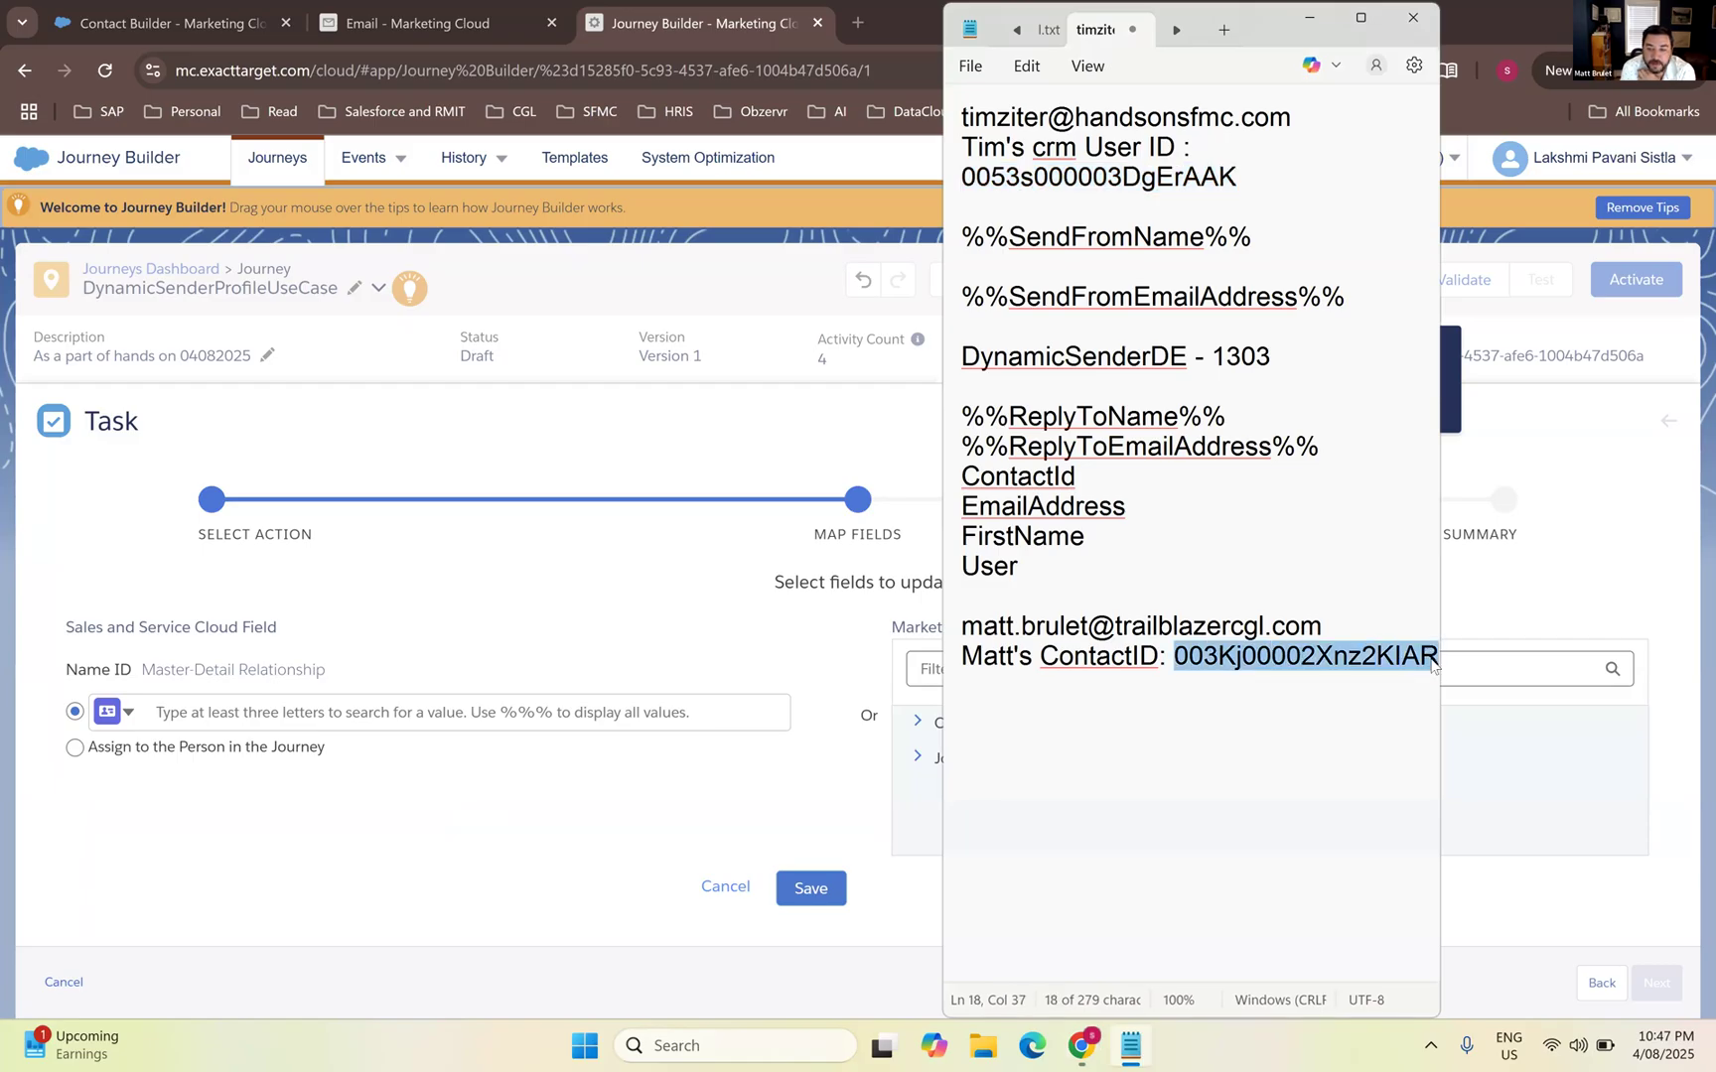
left_click(233, 717)
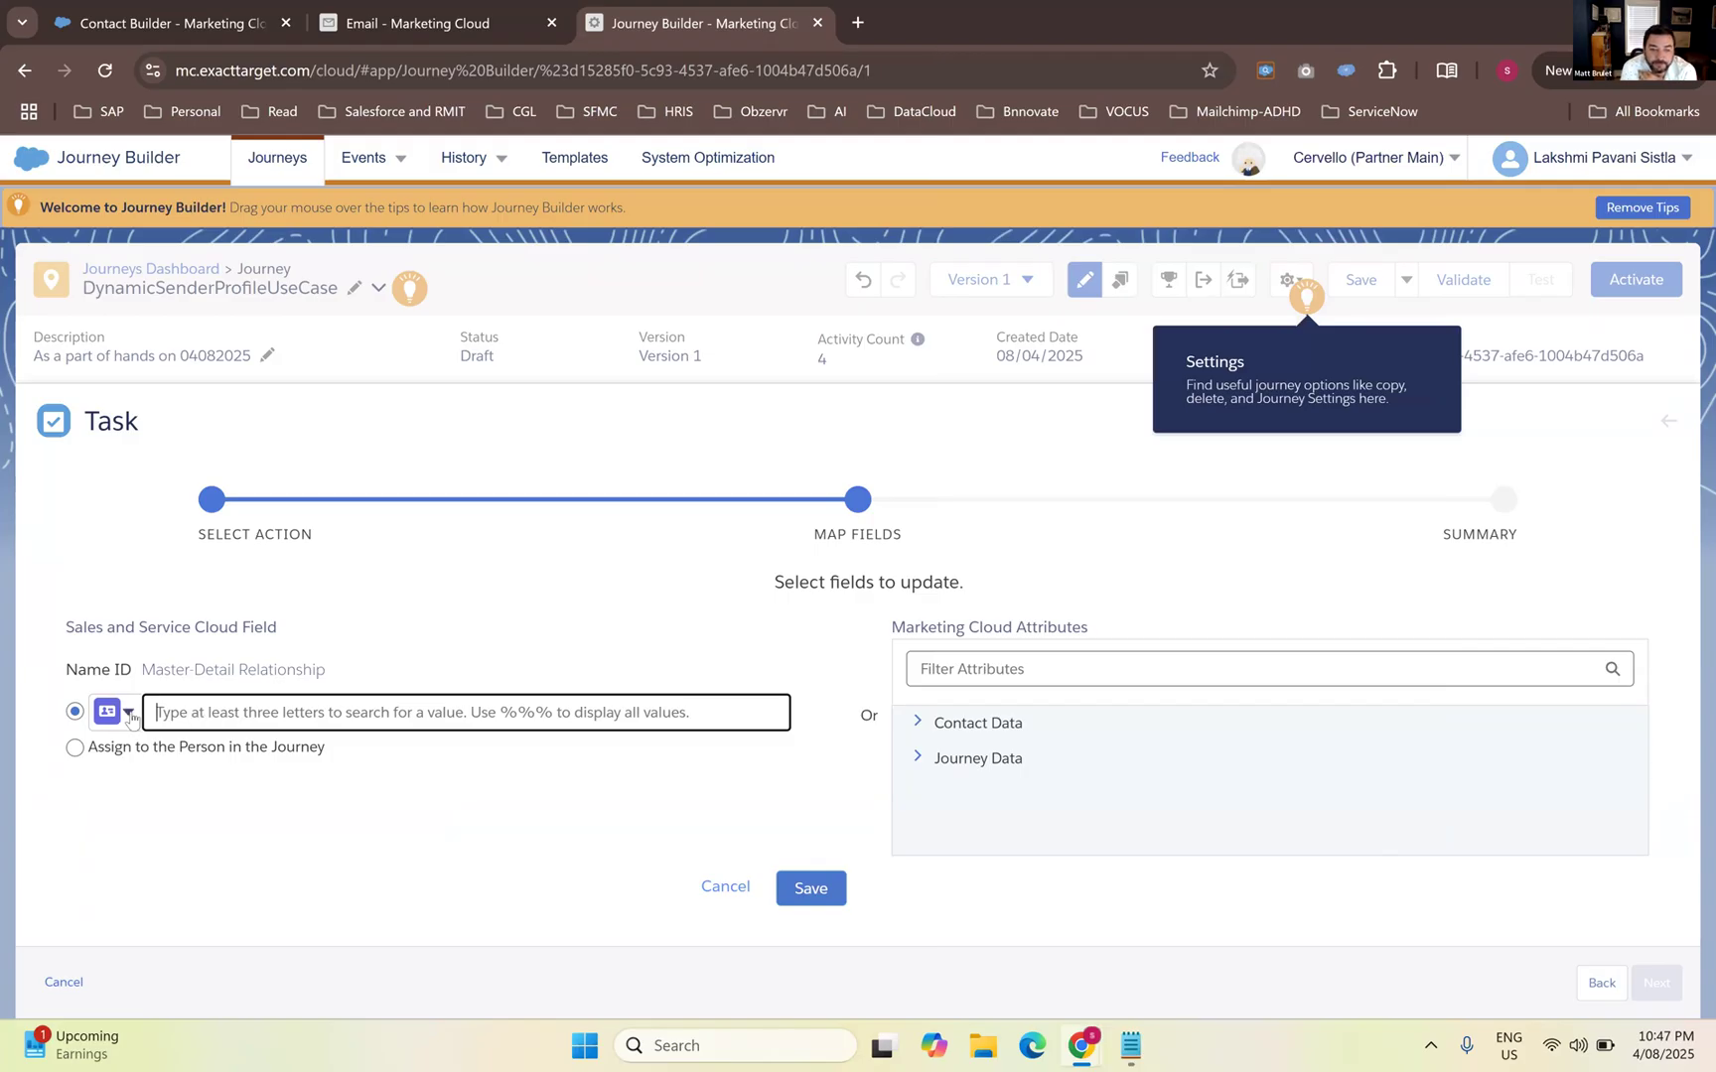
left_click(127, 713)
left_click(221, 717)
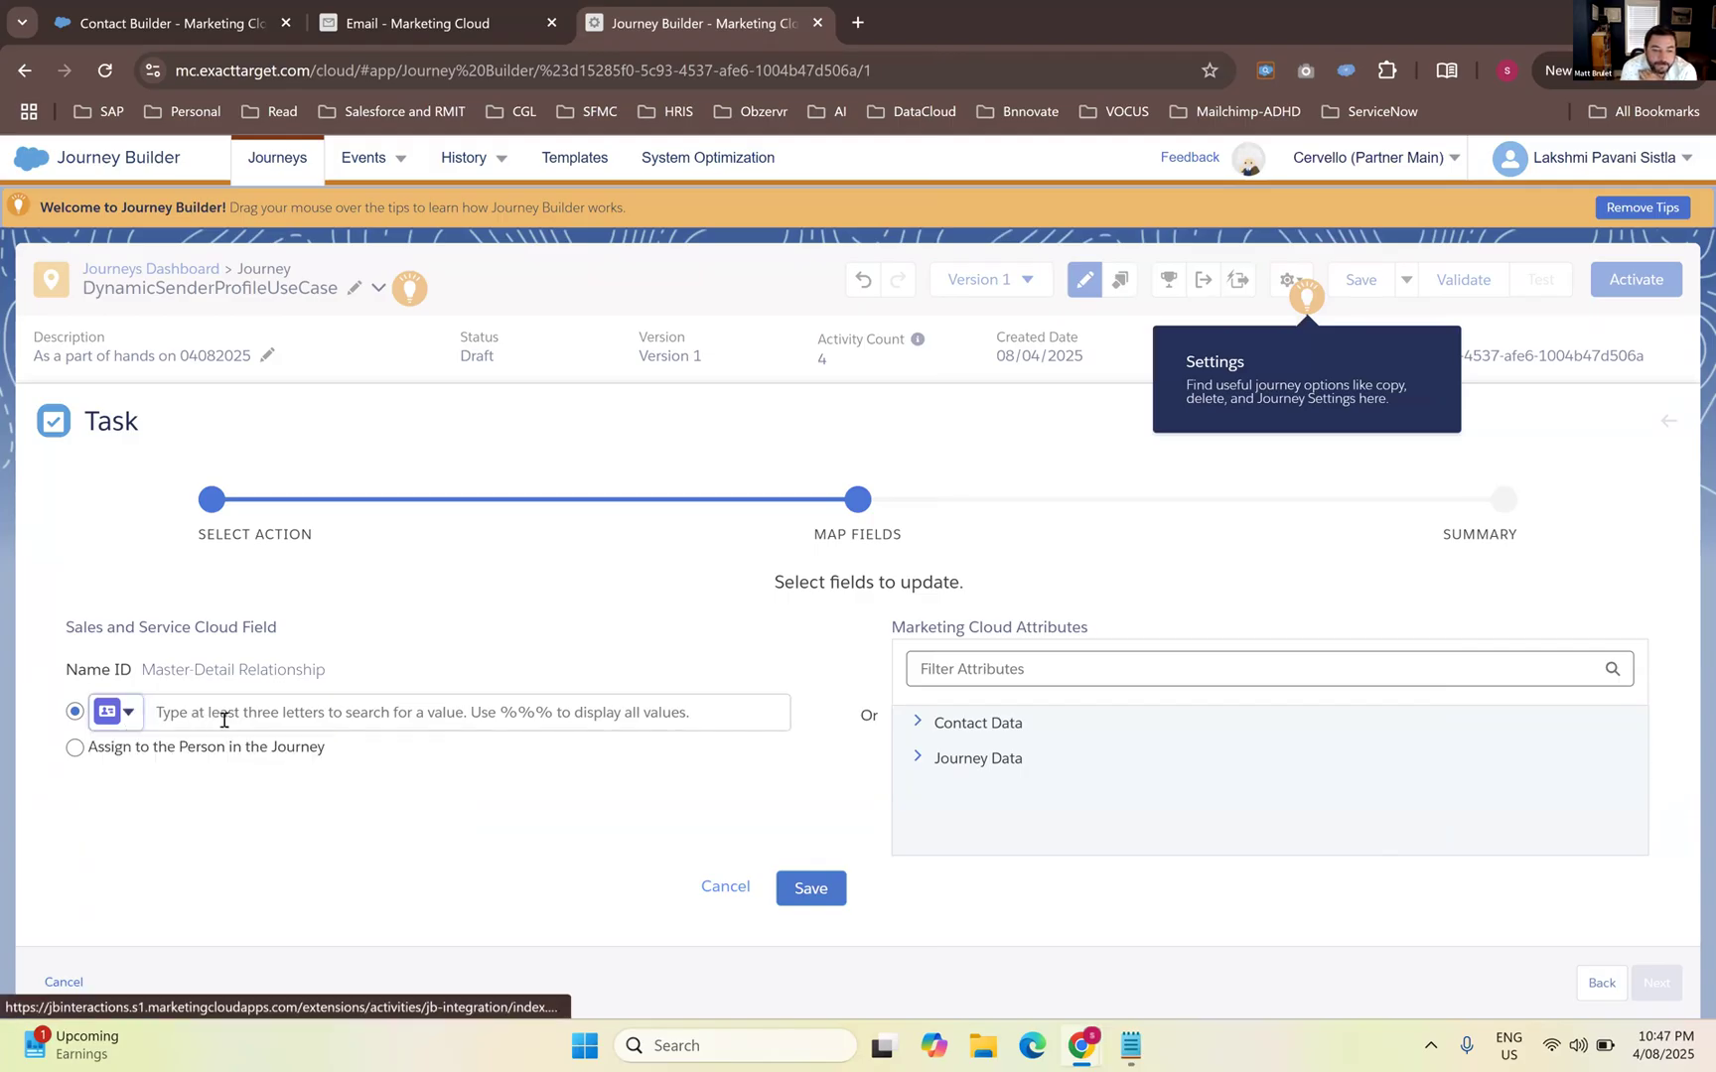
Map Name ID to "Assign to the Person in the Journey" and save the mapping
left_click(75, 747)
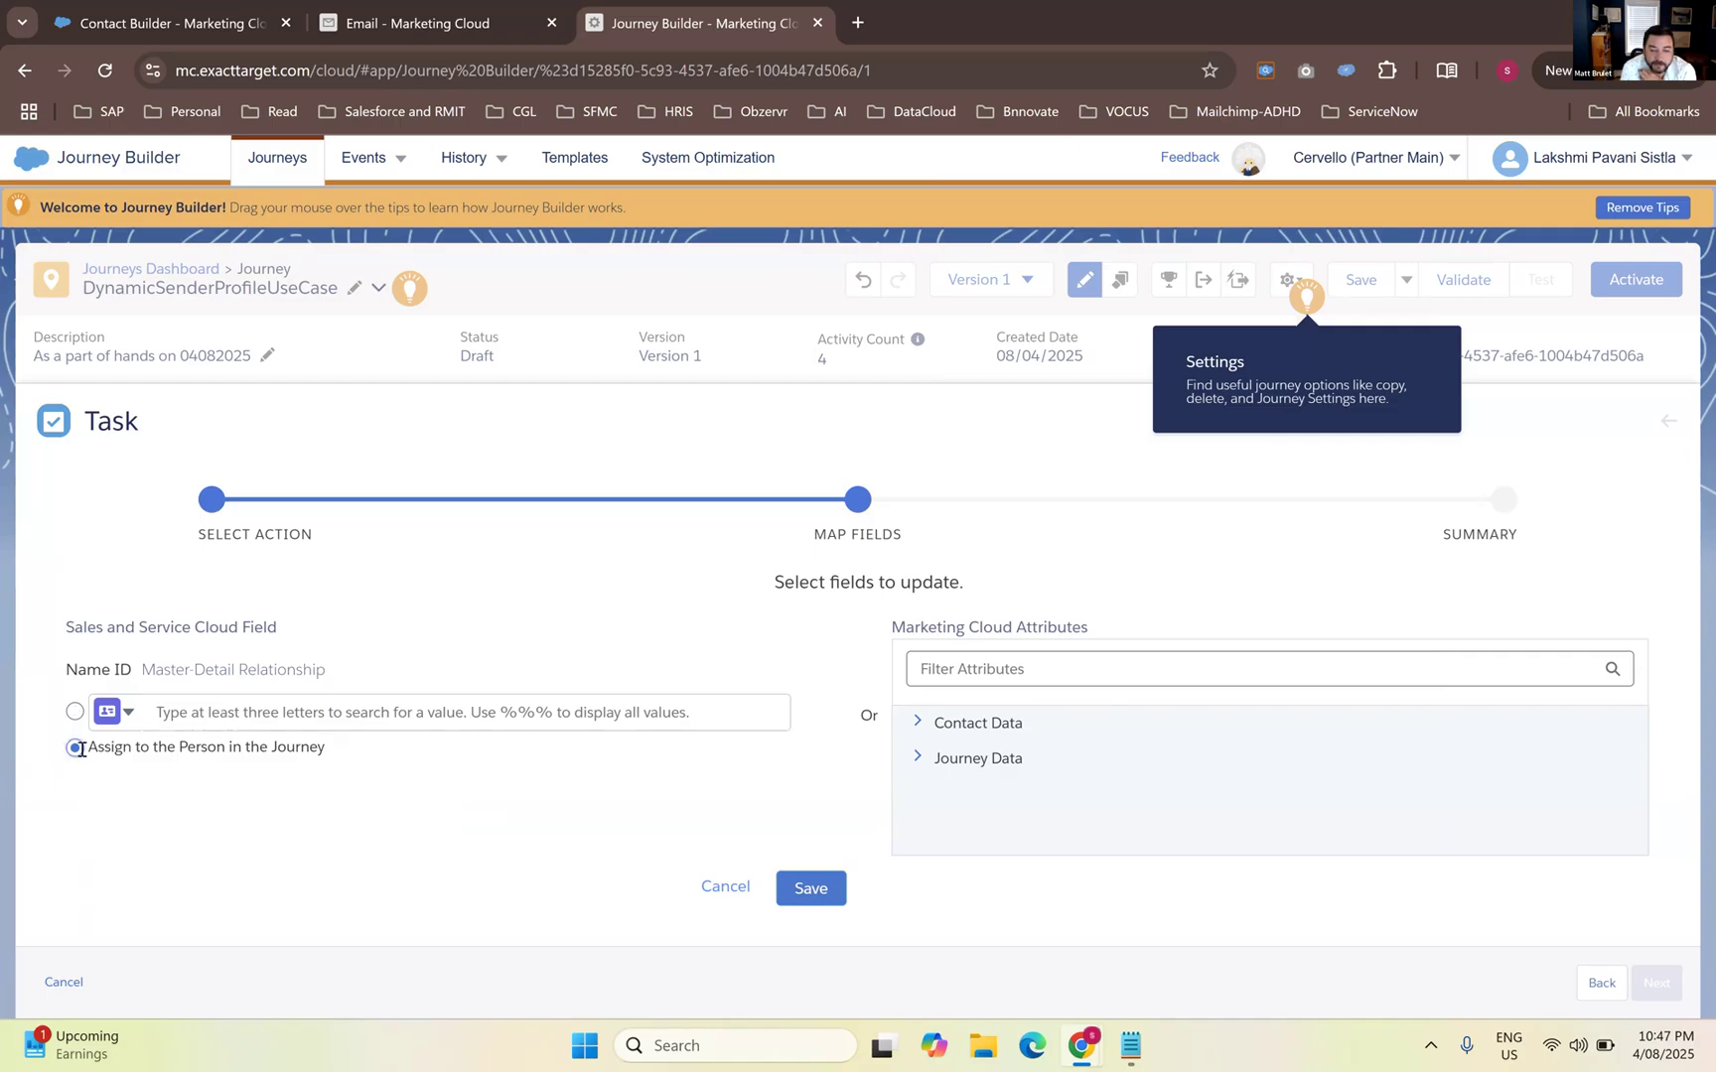
left_click(806, 889)
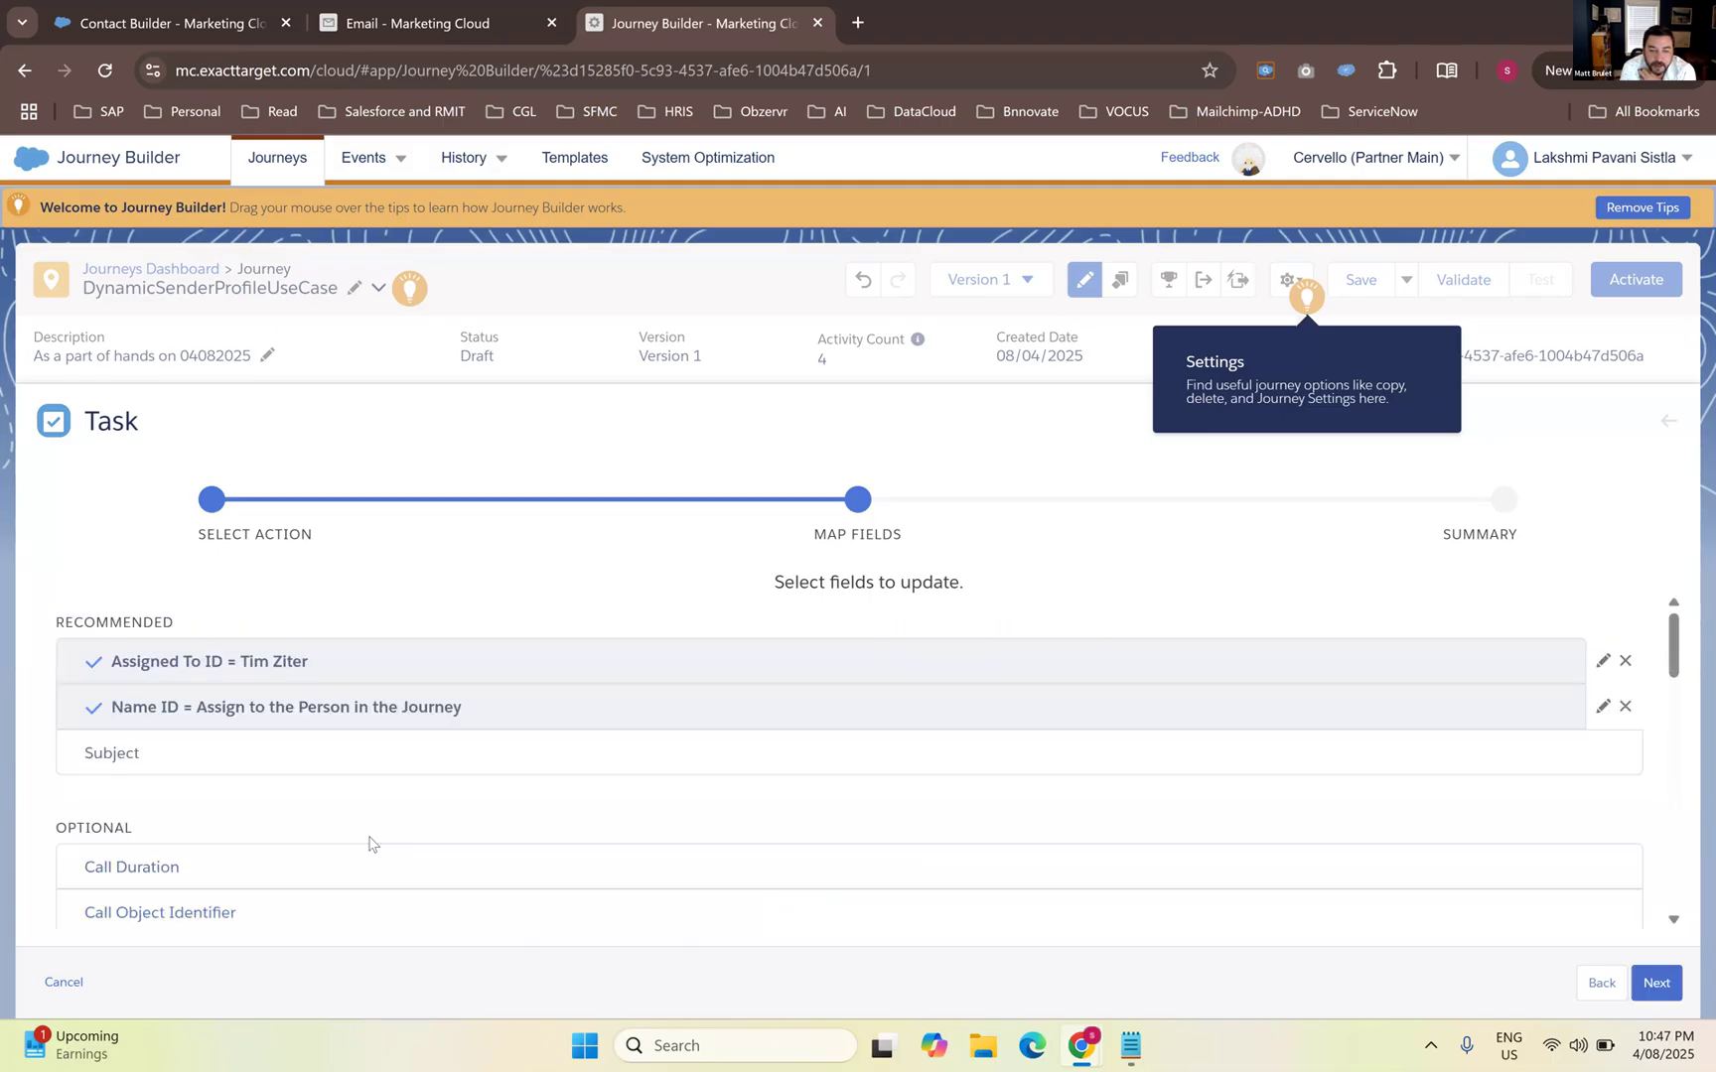
scroll(374, 841, "down", 2)
scroll(383, 862, "up", 1)
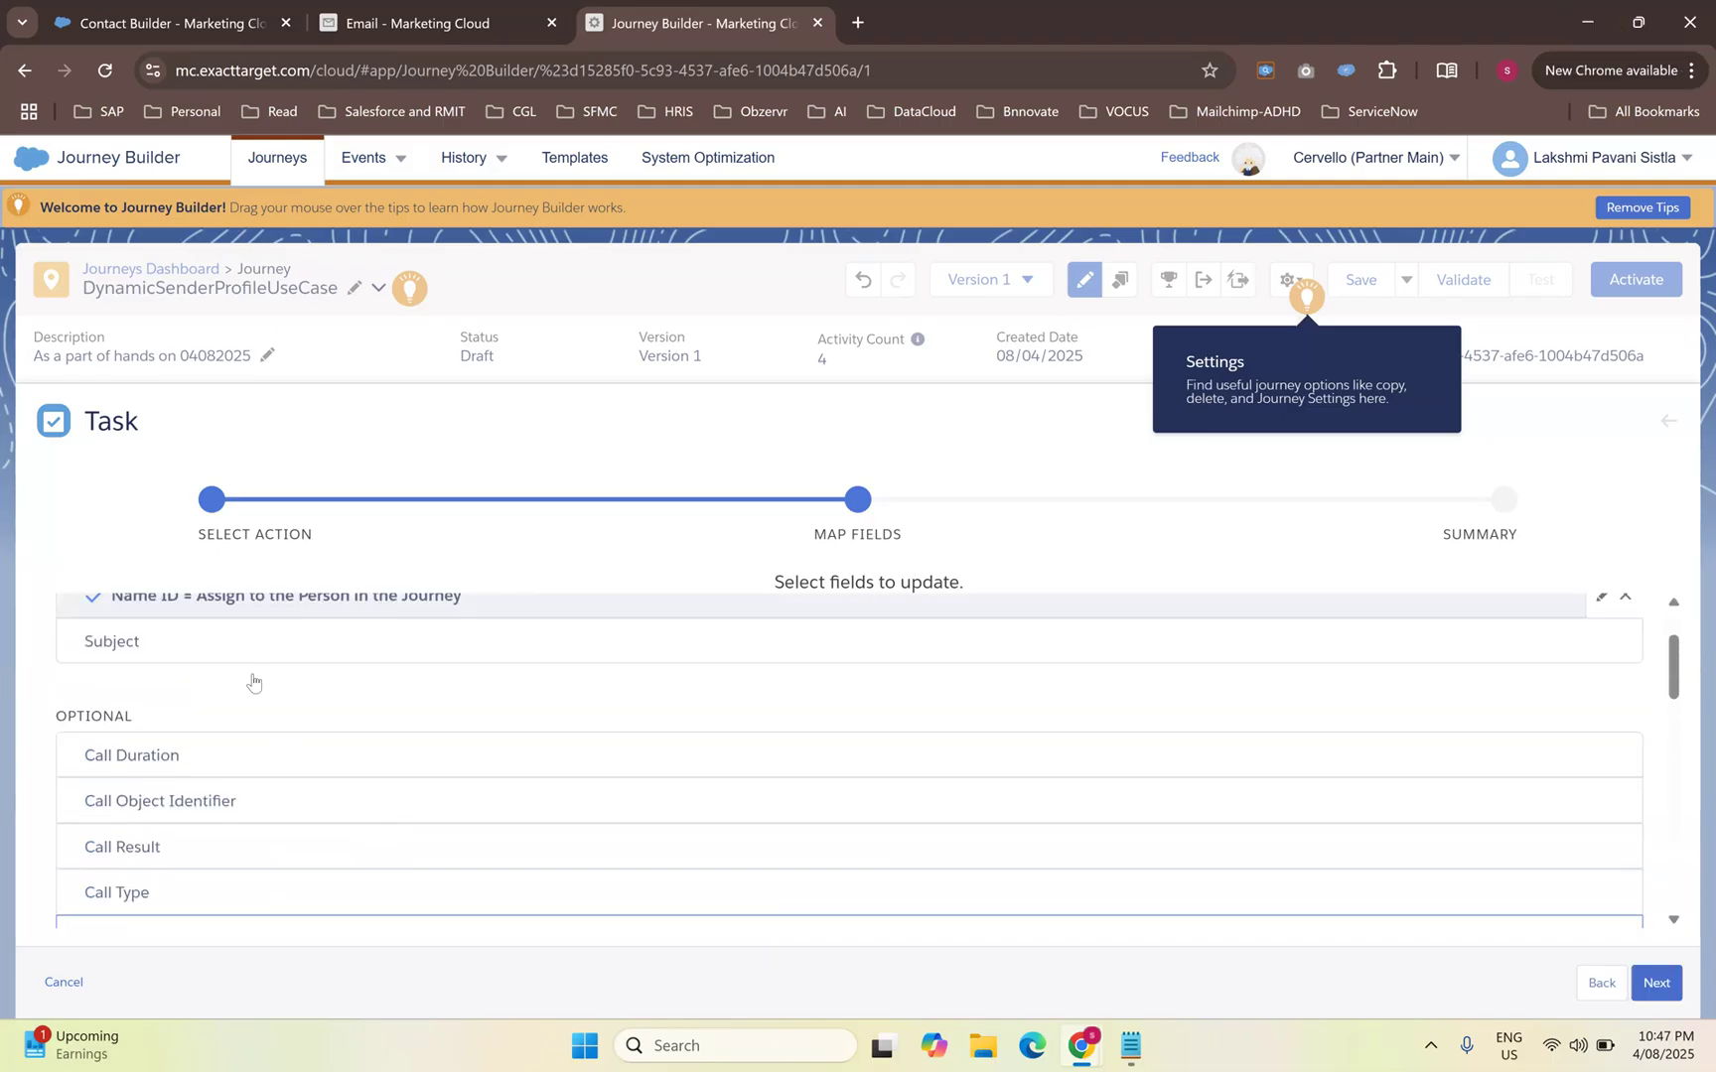
Map the task's Subject to "Please call the contact to follow up as there was a click." and save the mapping
left_click(231, 652)
left_click(233, 722)
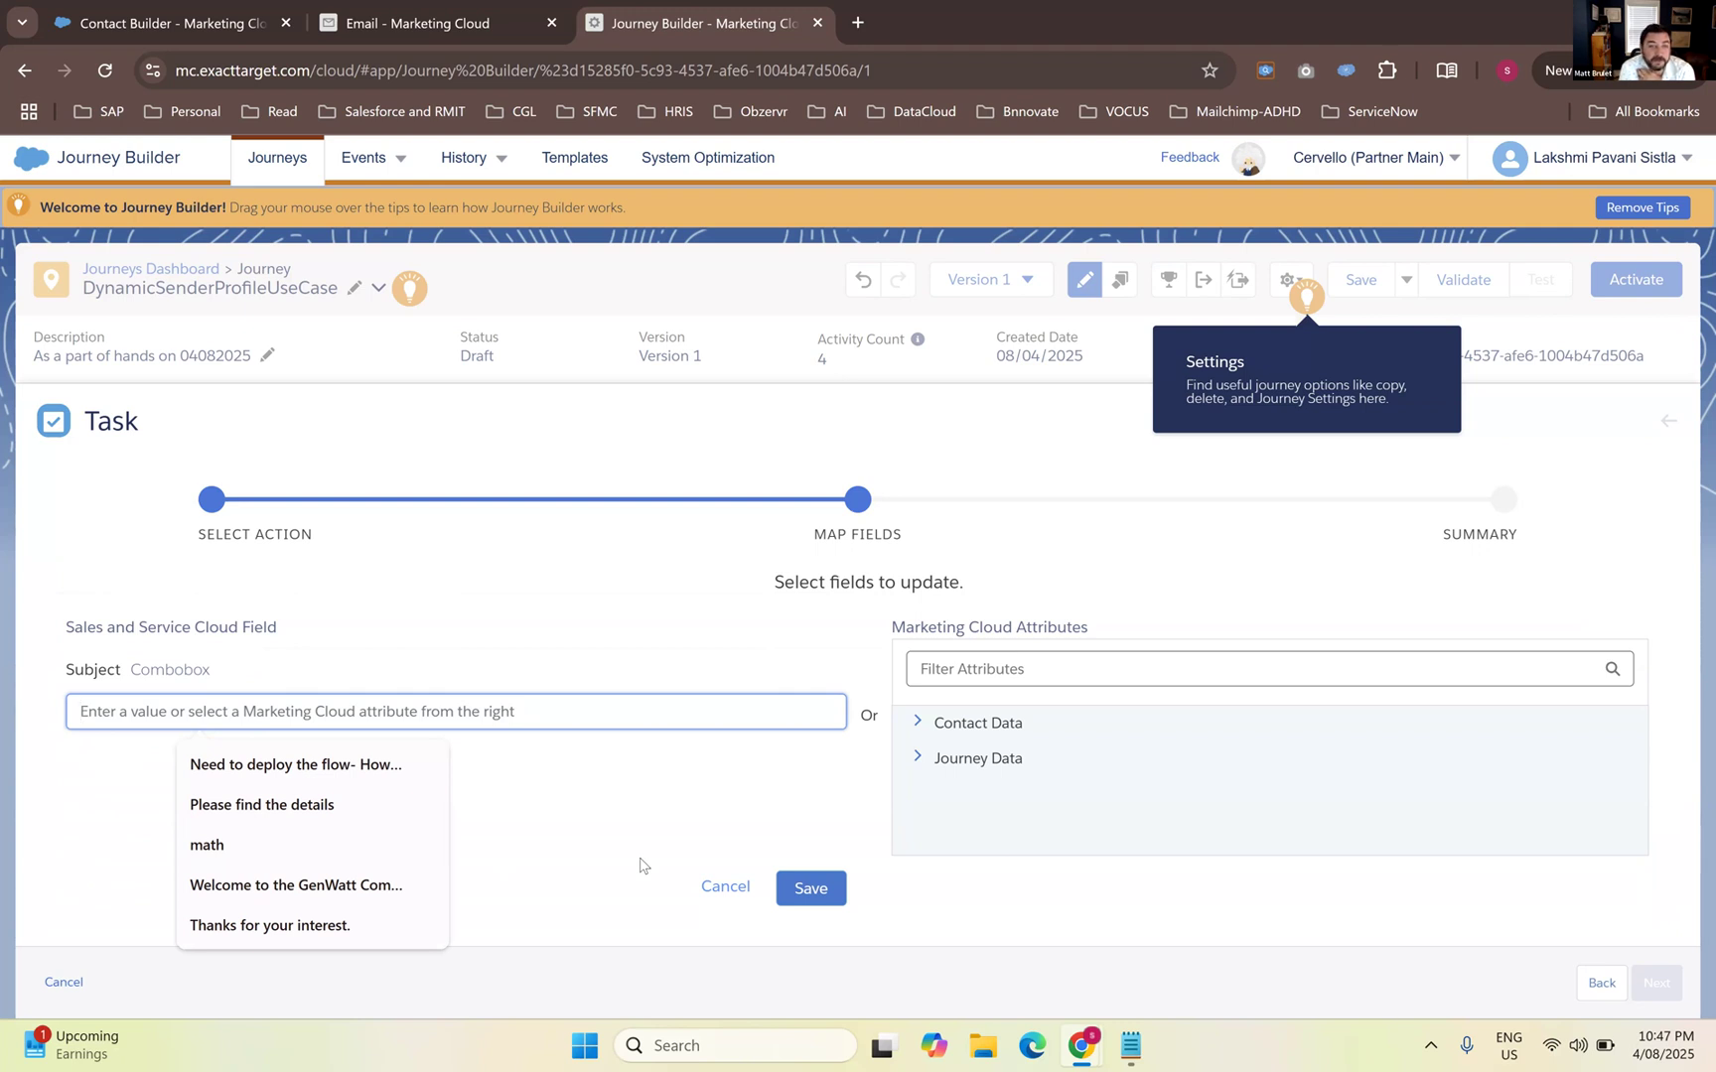
type("C")
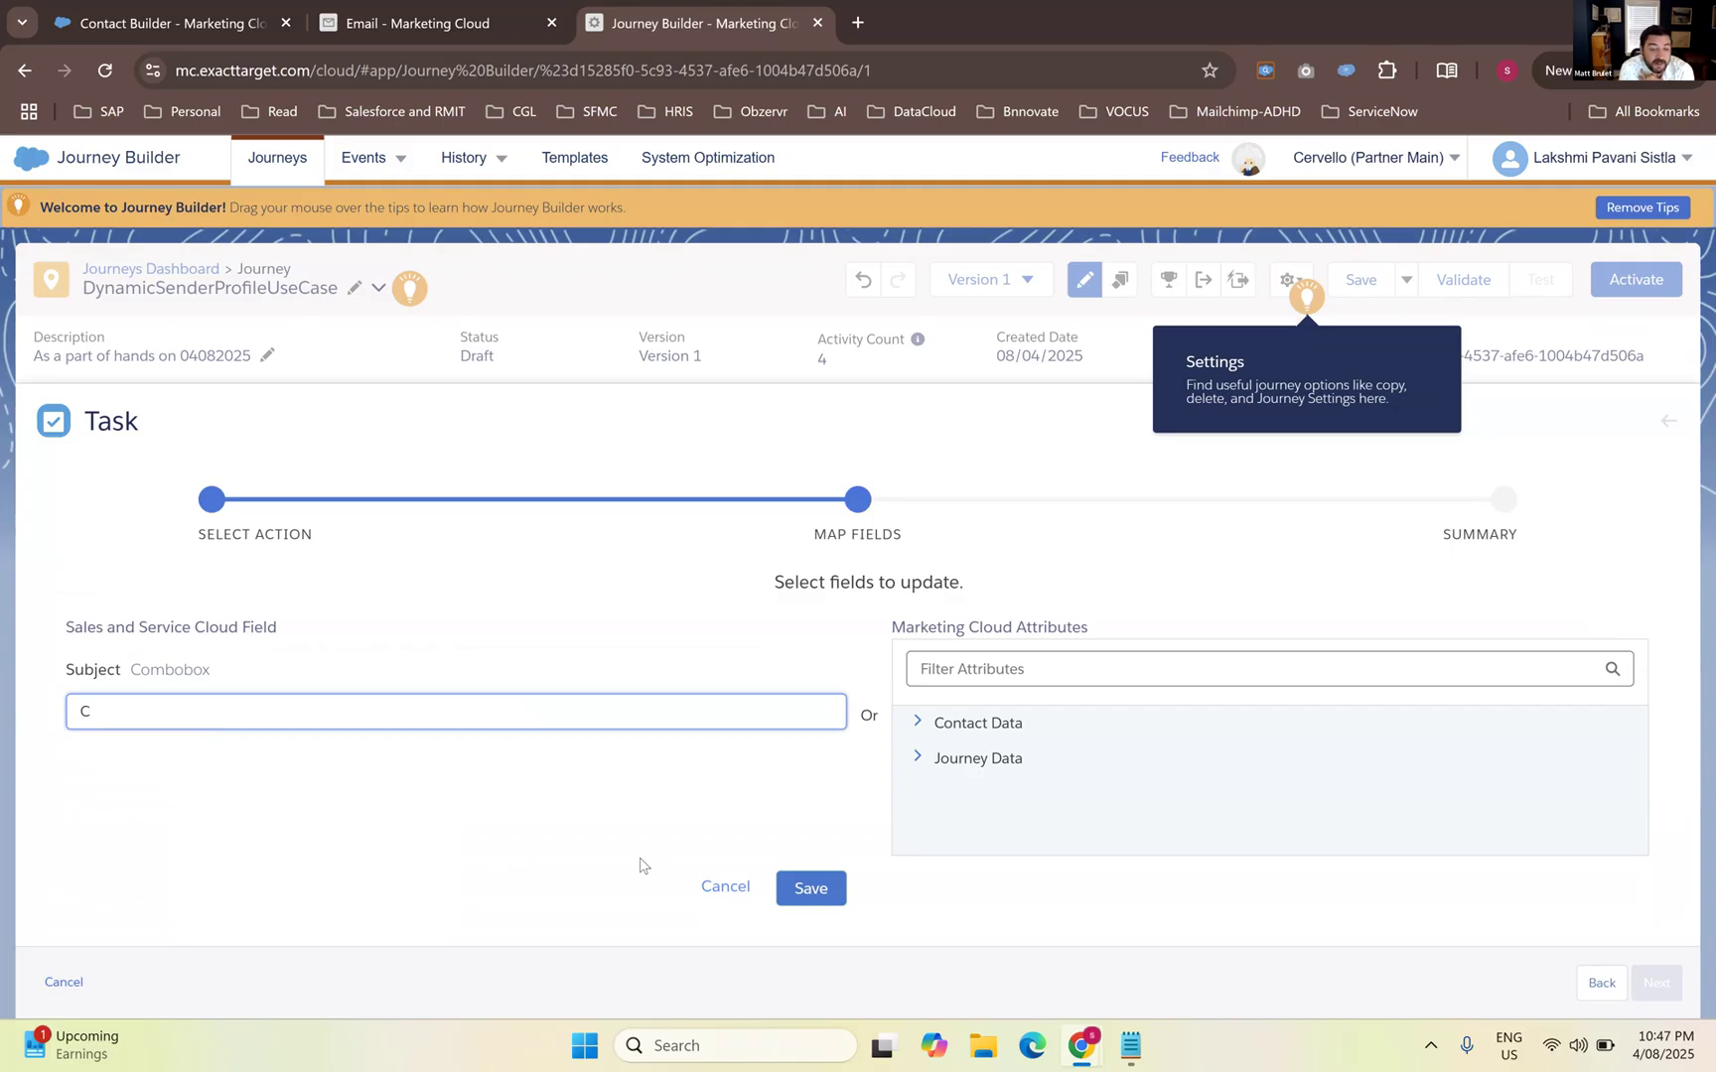
key("BackSpace")
type("Ple")
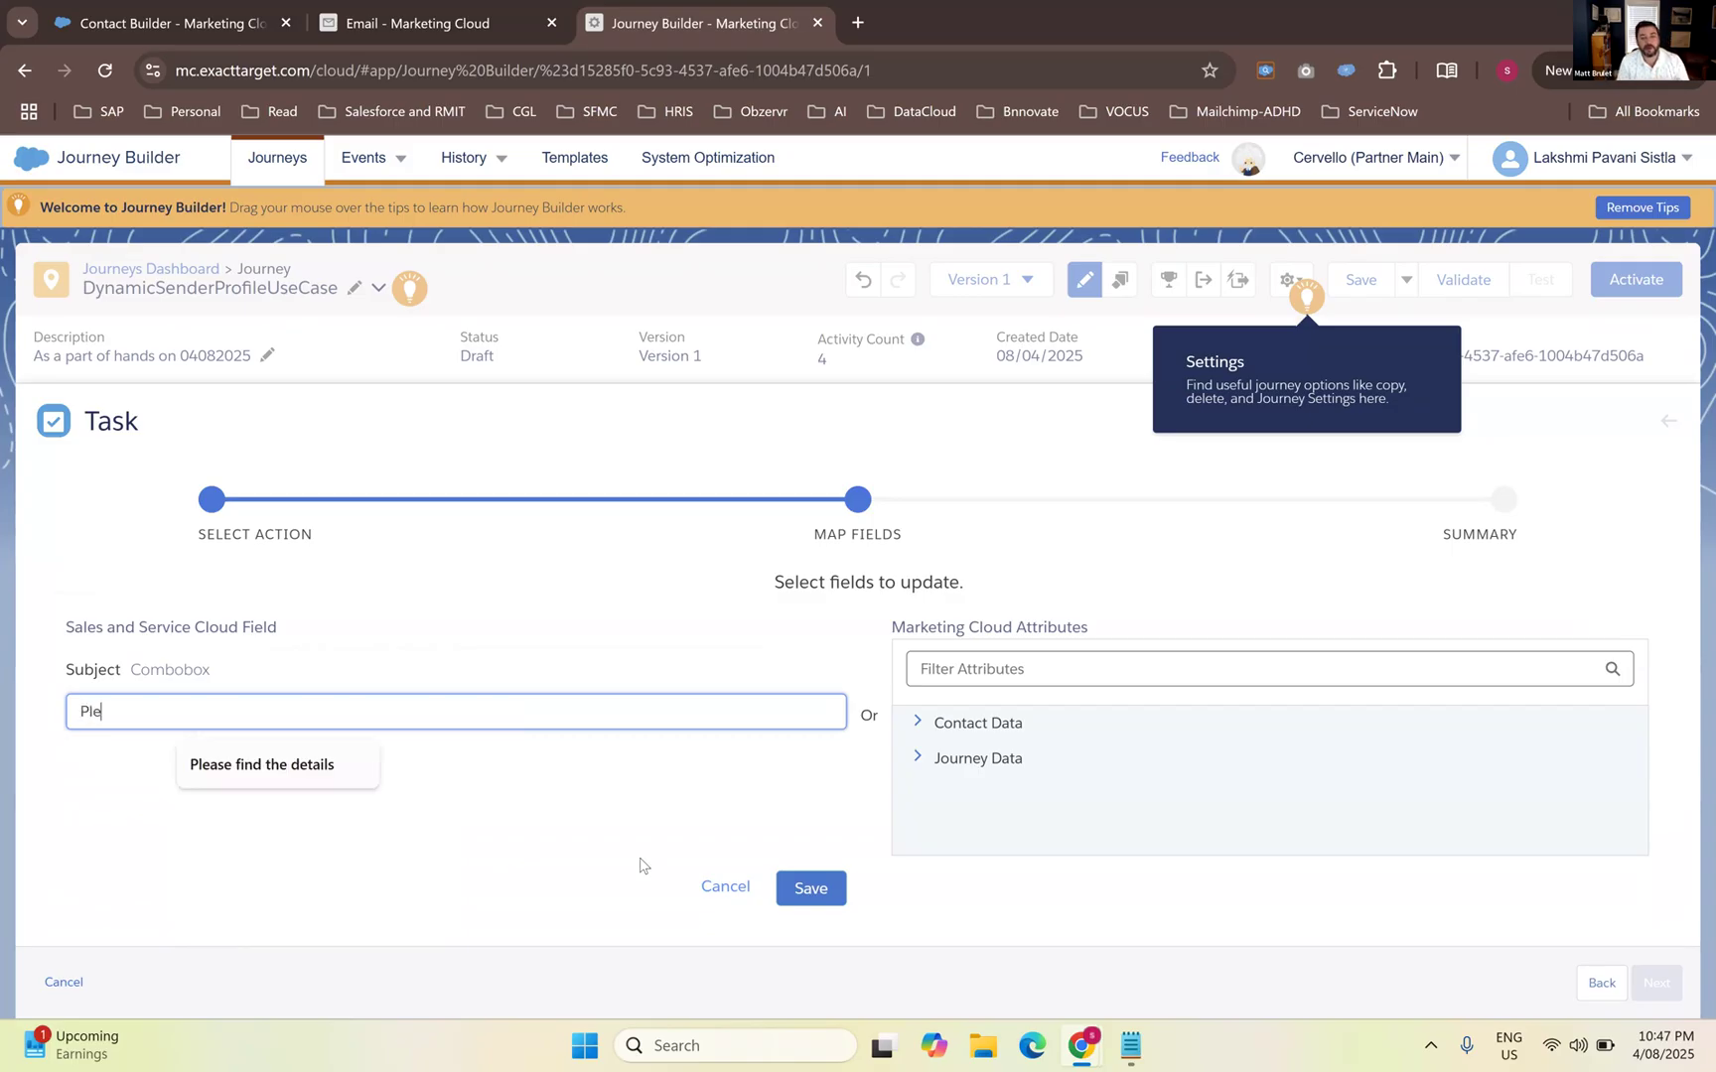
type("ase call the conta")
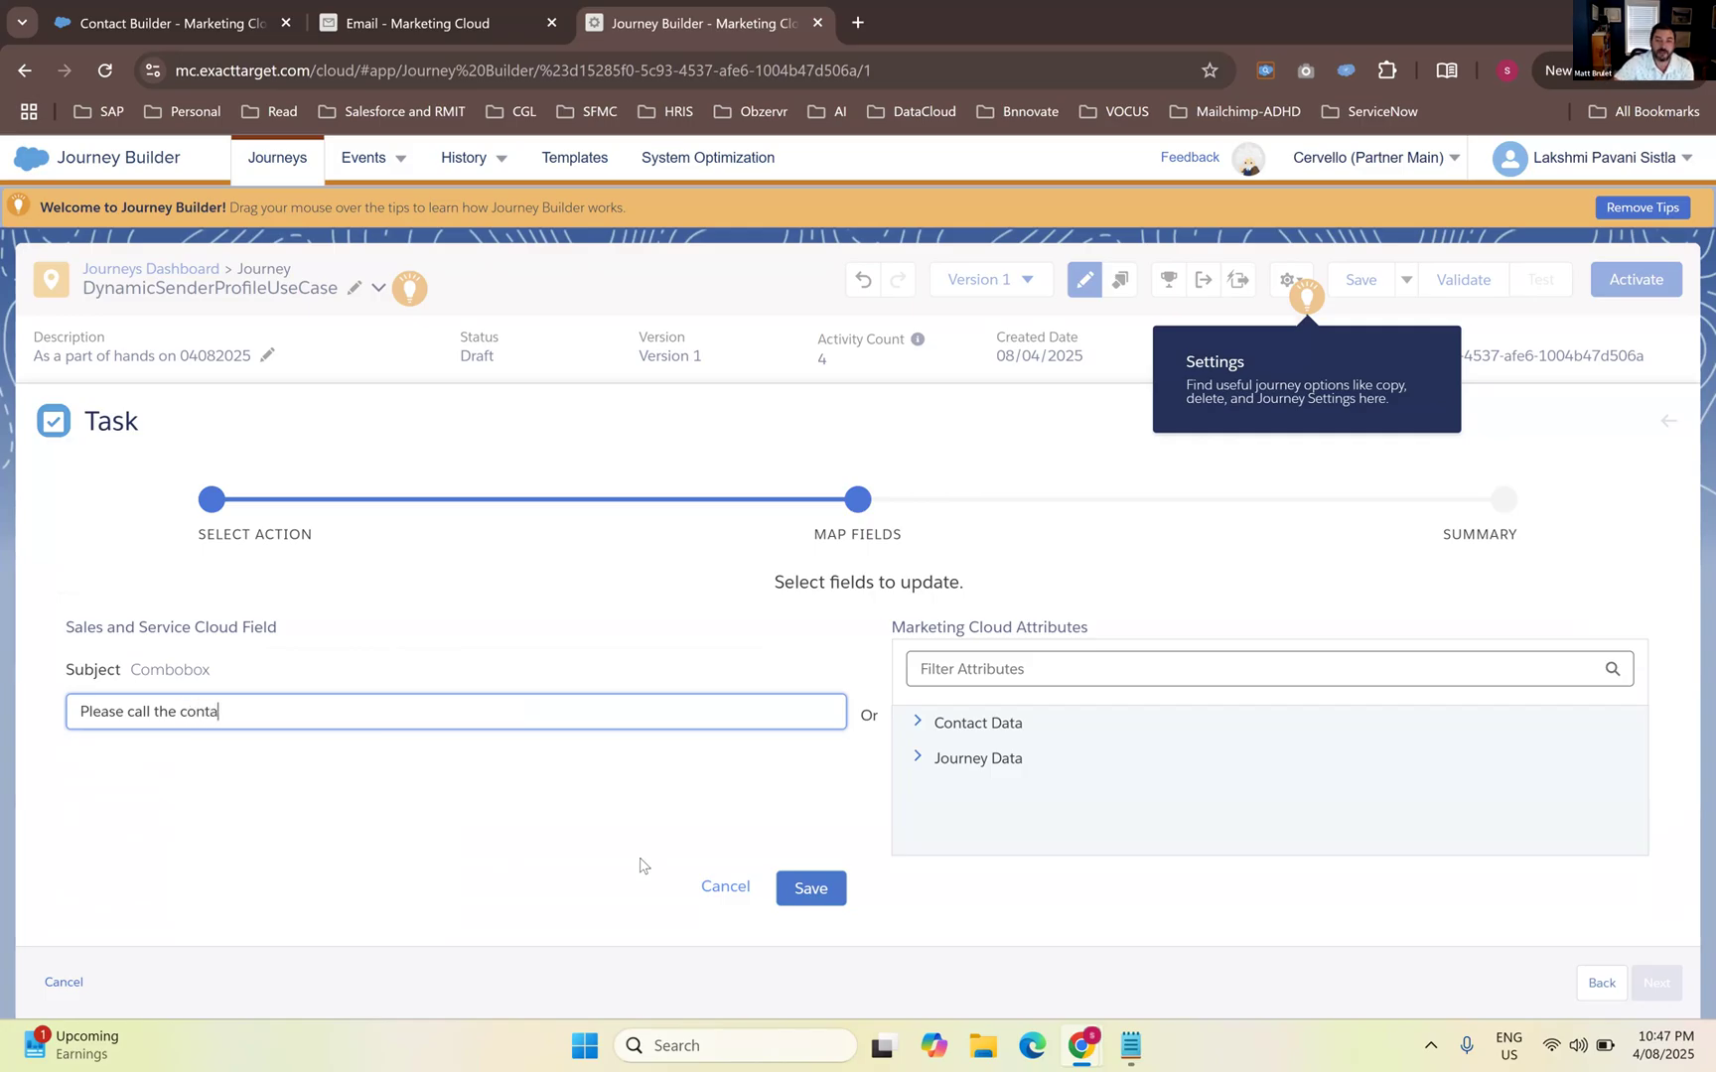
type("ct to follow")
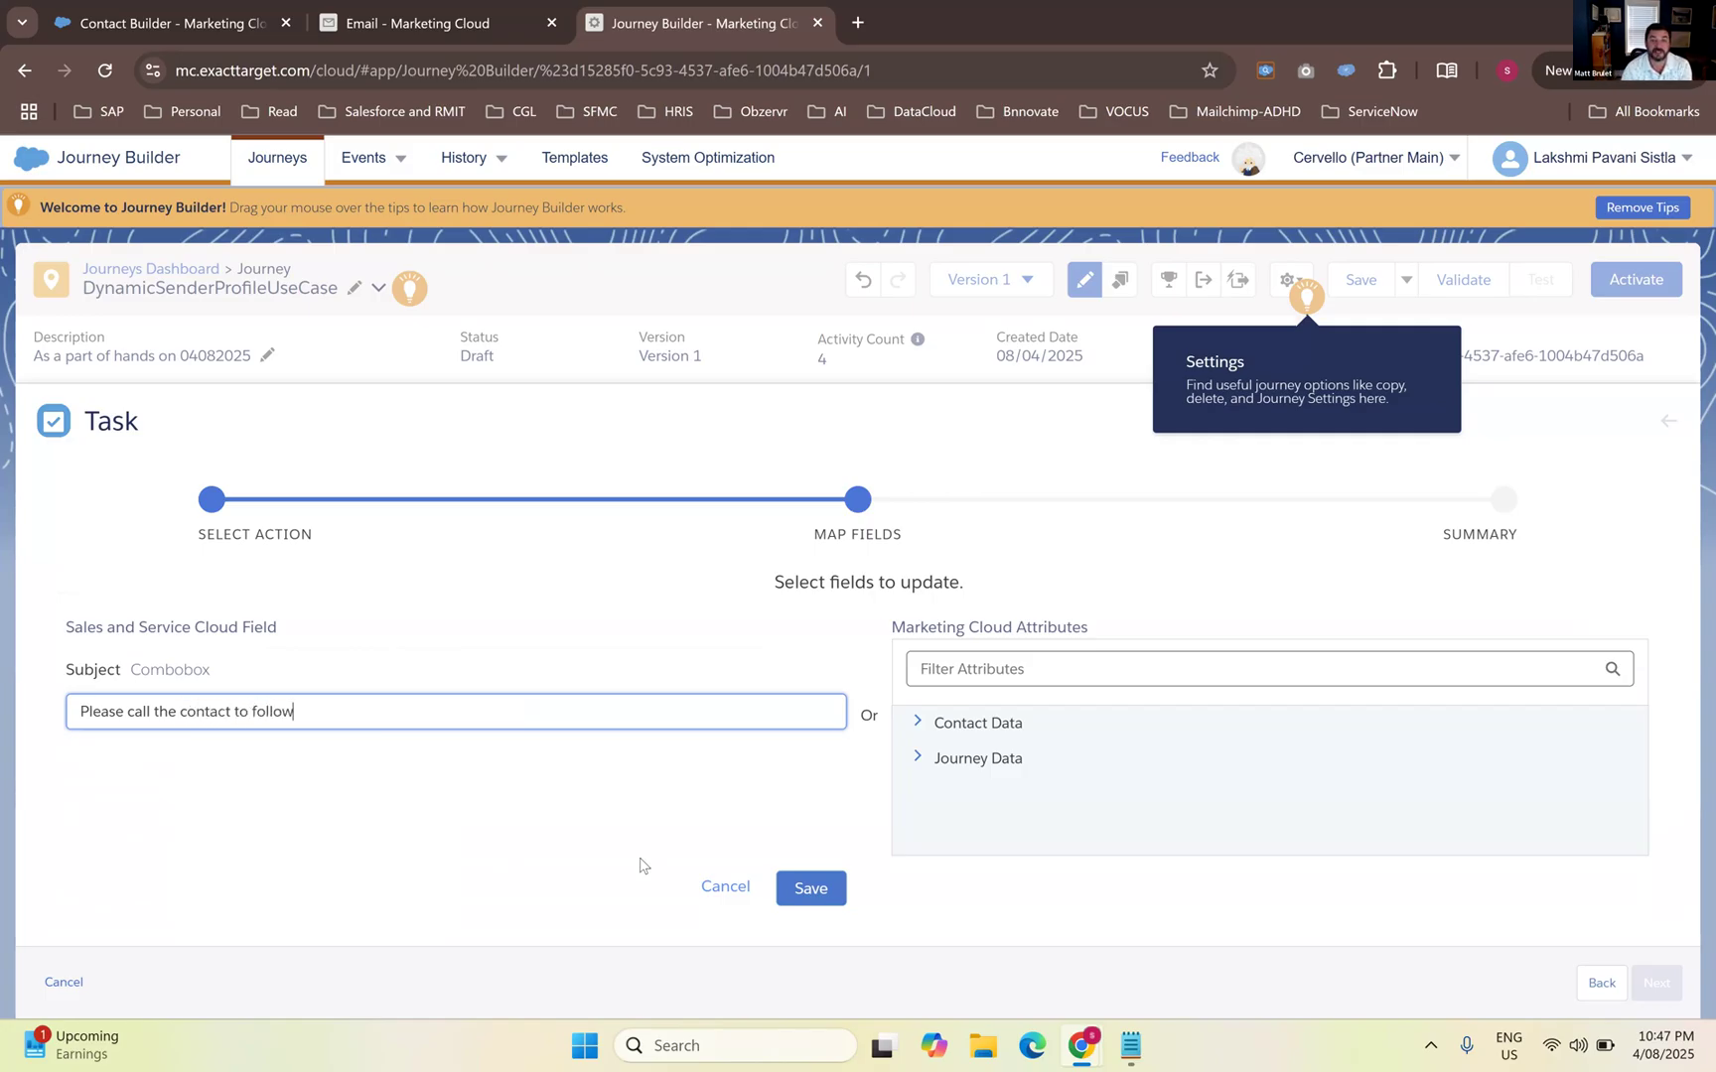
type(" up as there was a cl")
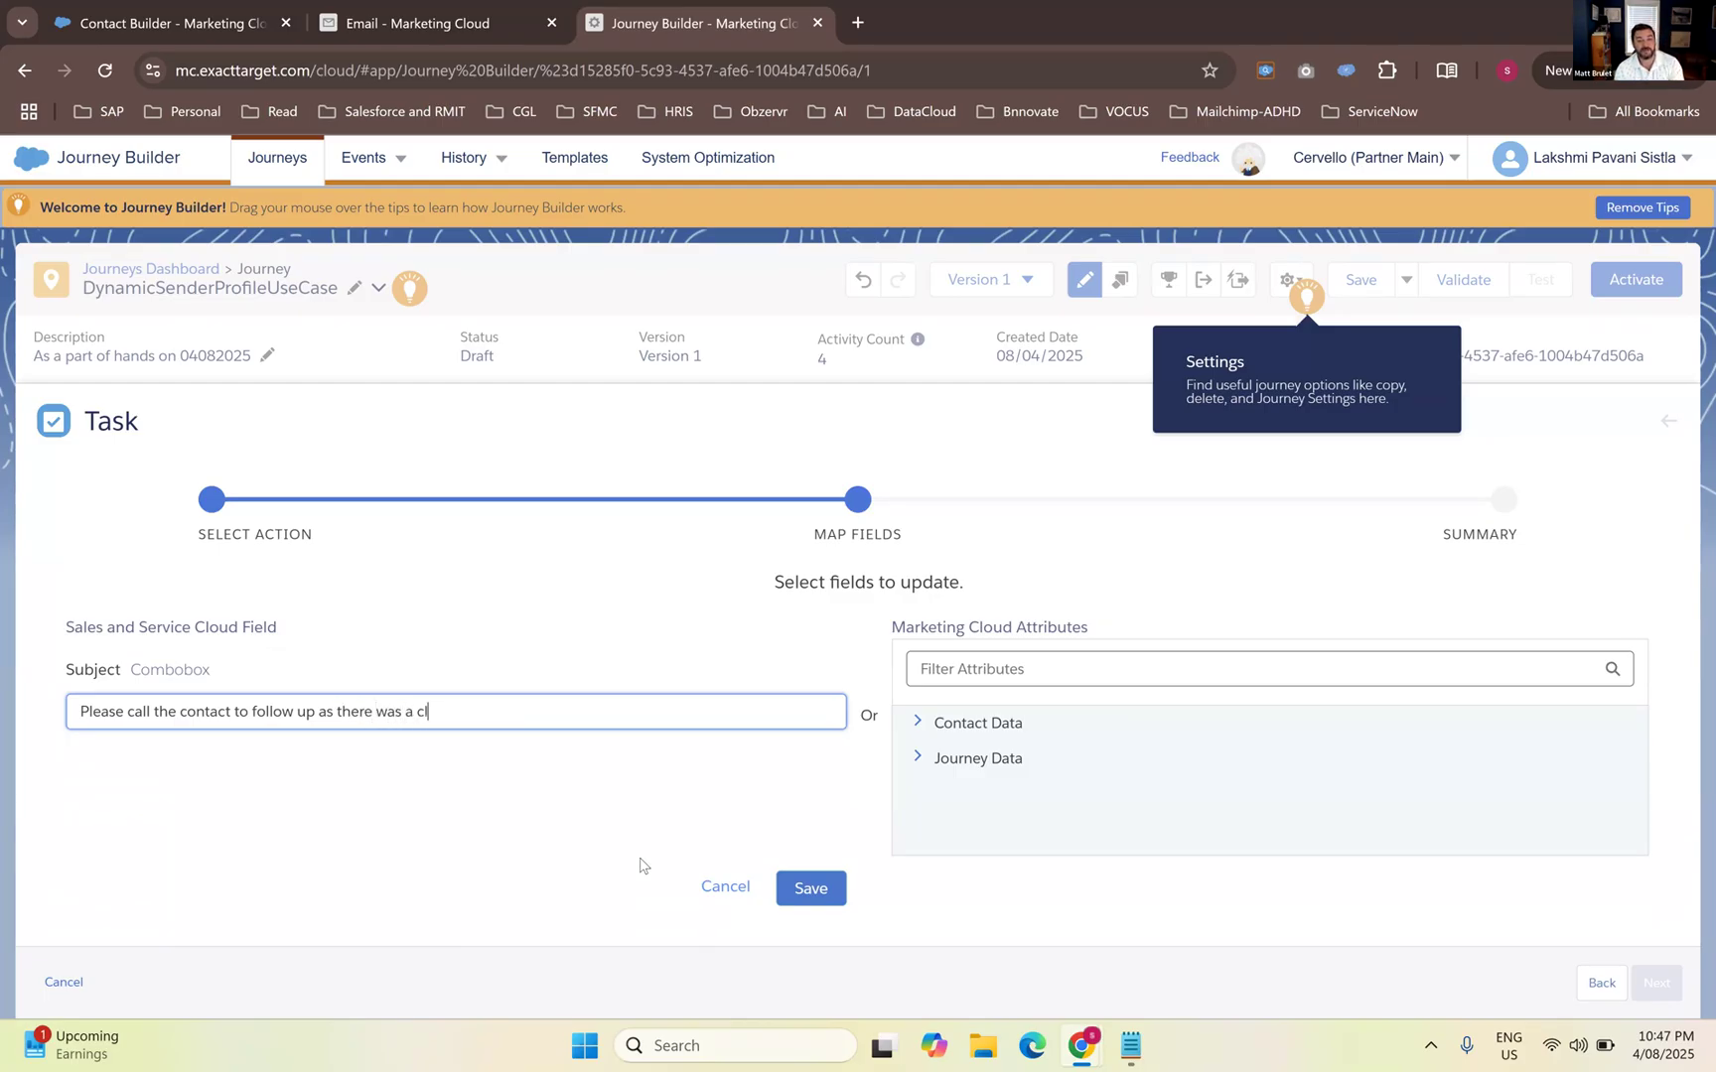
type("ick.")
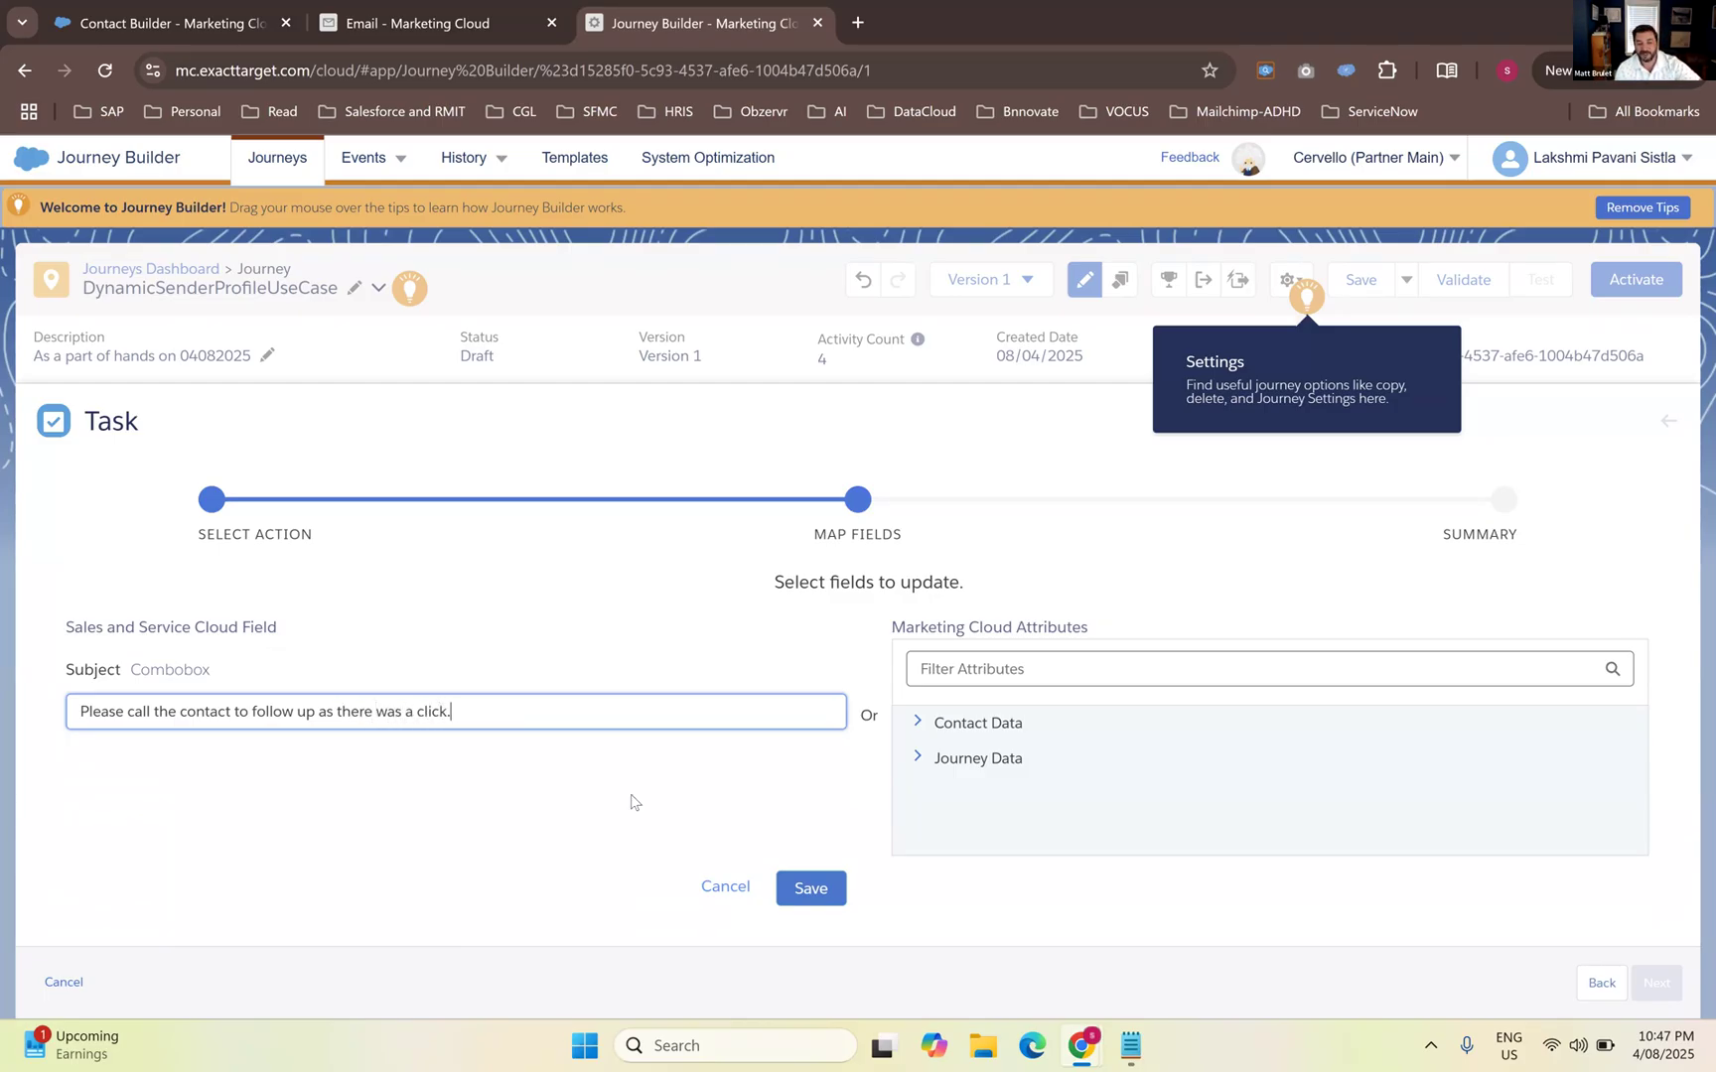
left_click(790, 884)
left_click(795, 881)
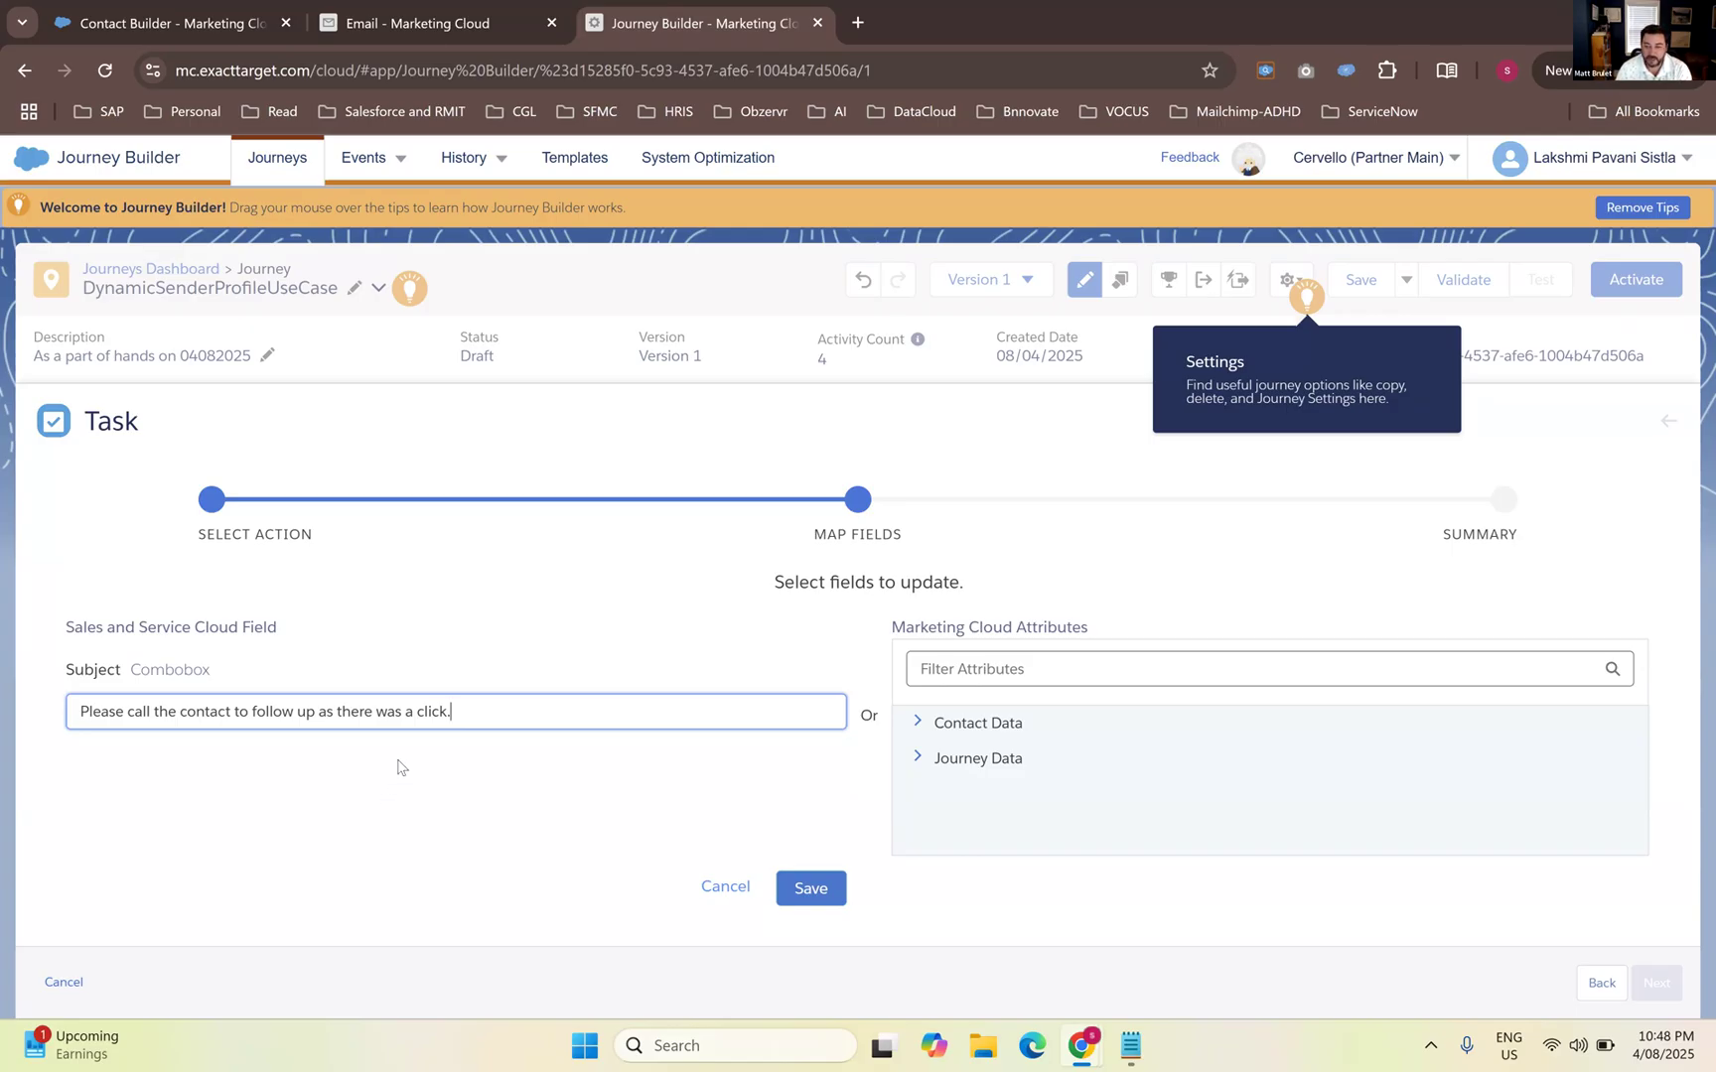
left_click(802, 904)
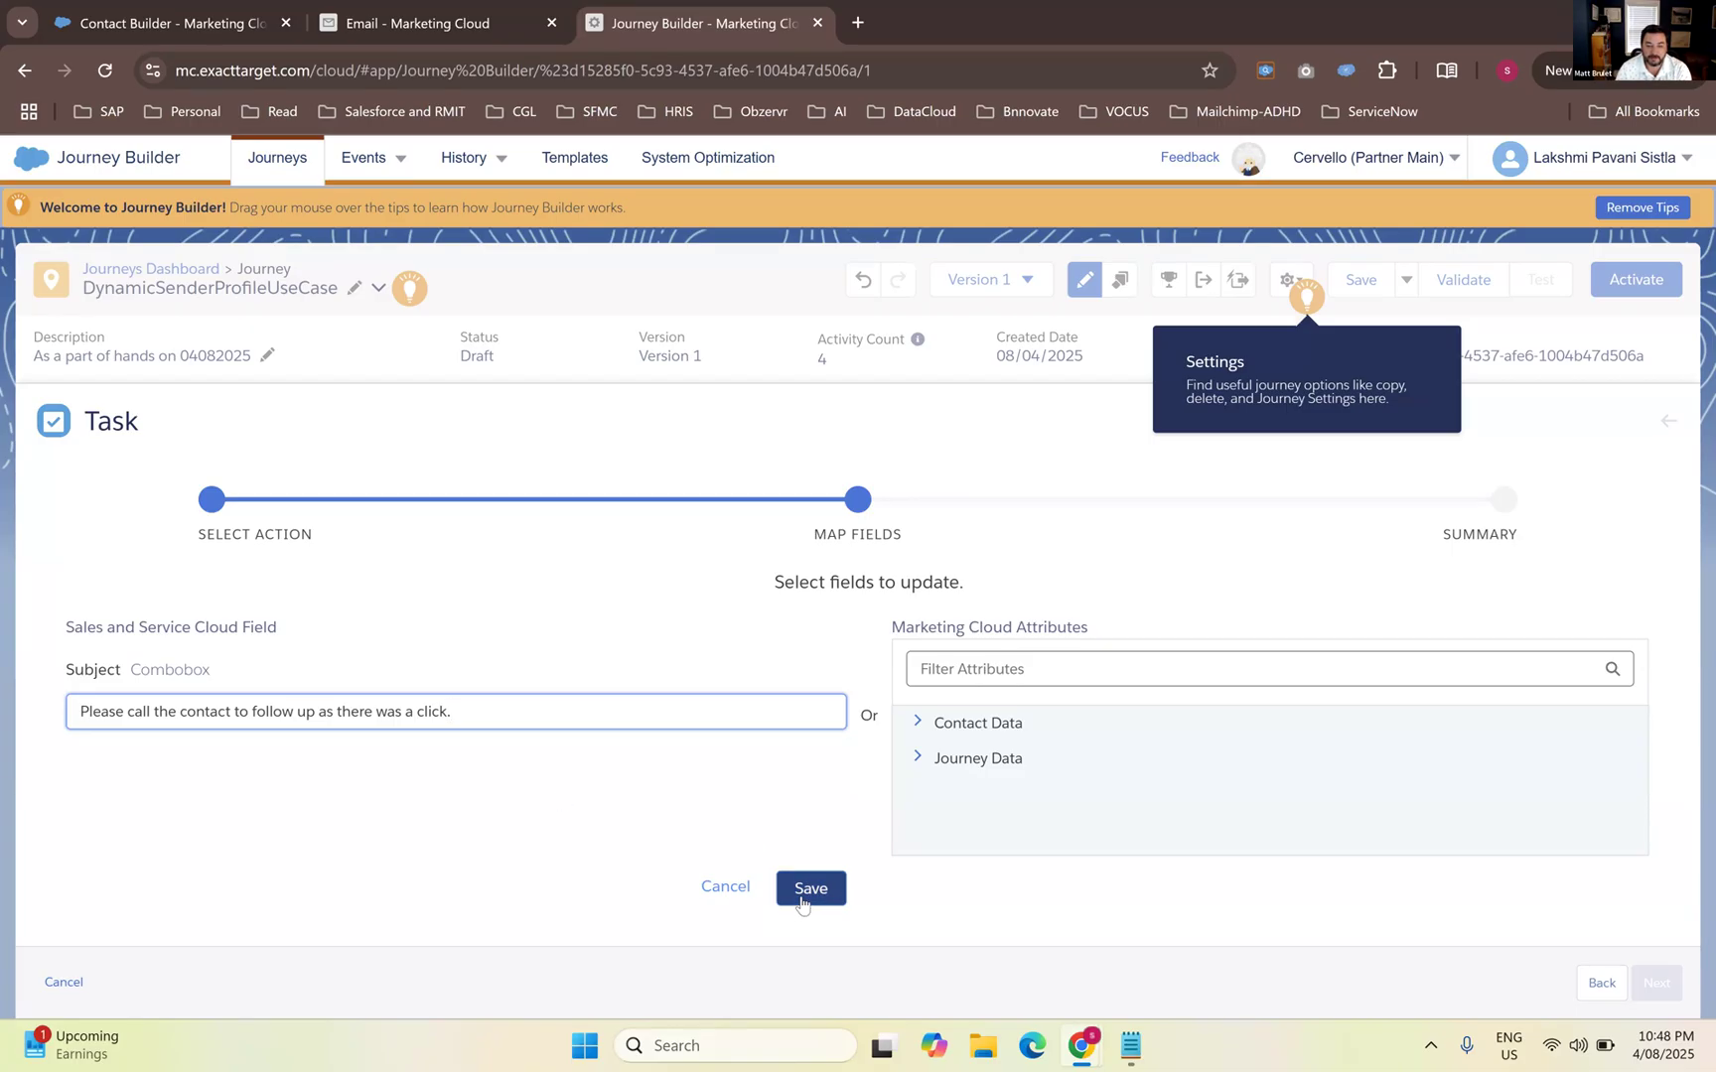
left_click(802, 900)
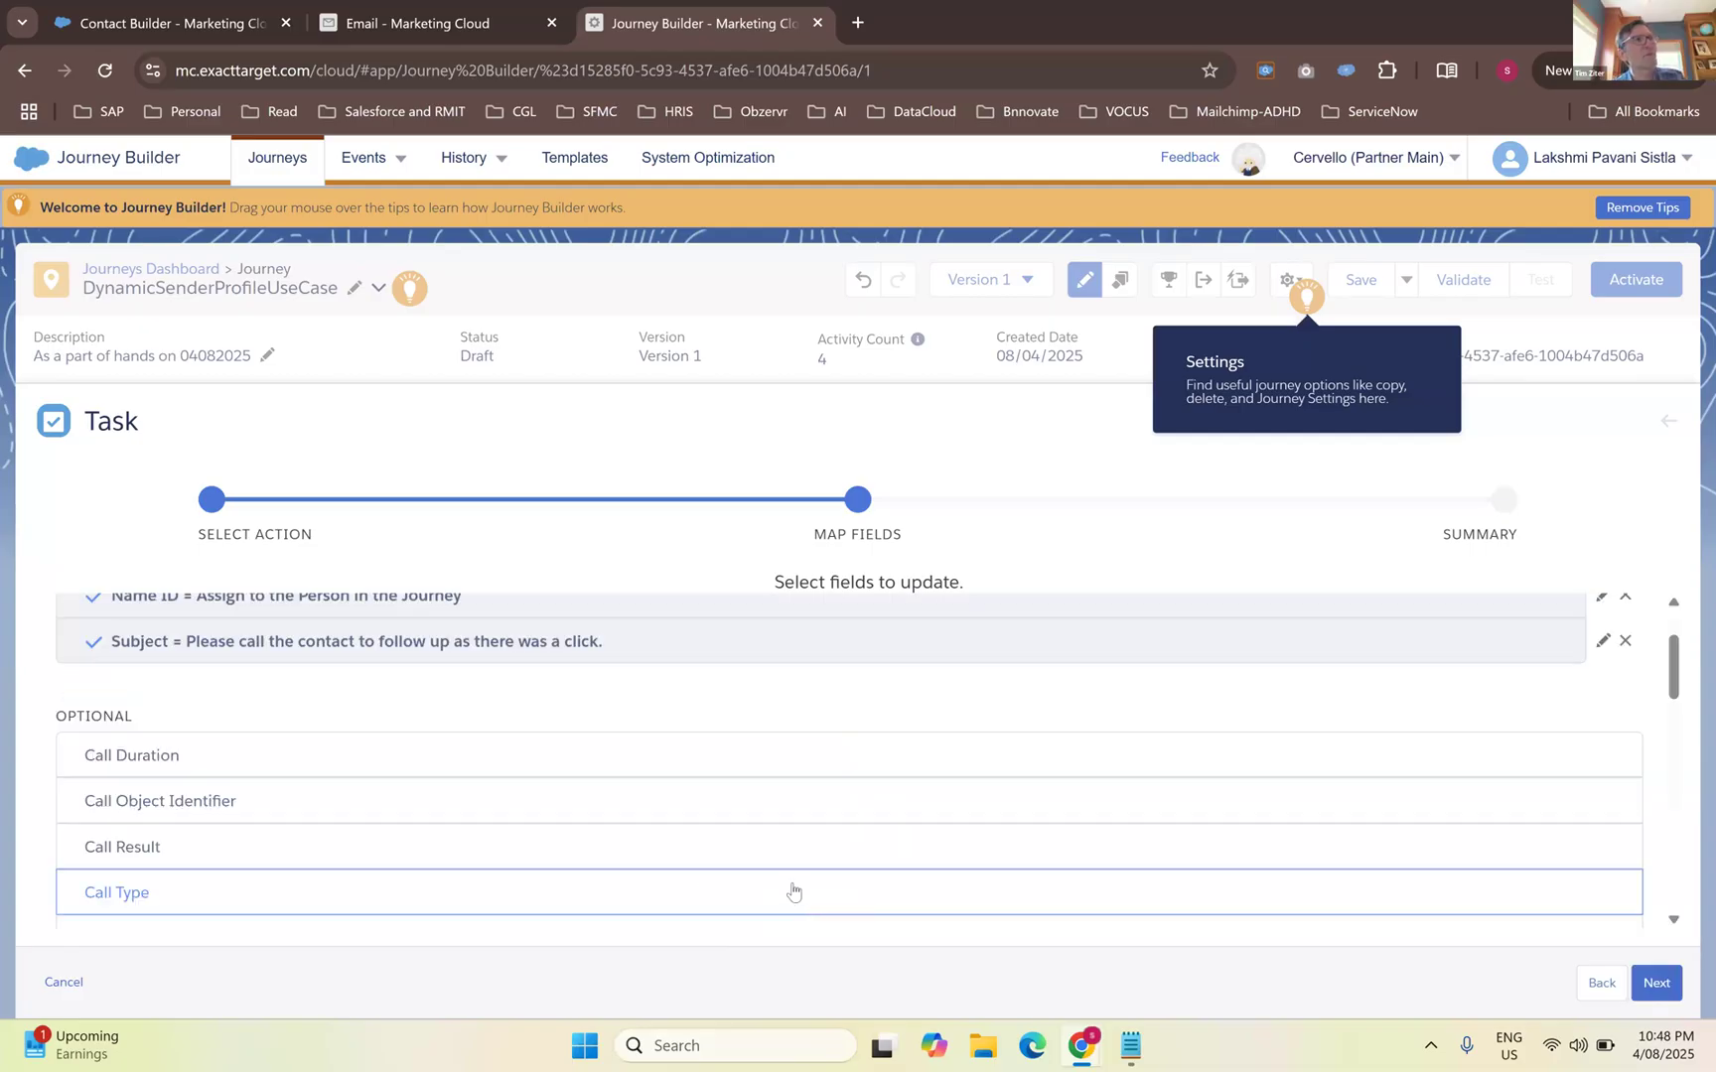
Reopen the Subject mapping for review and save it again
left_click(1600, 645)
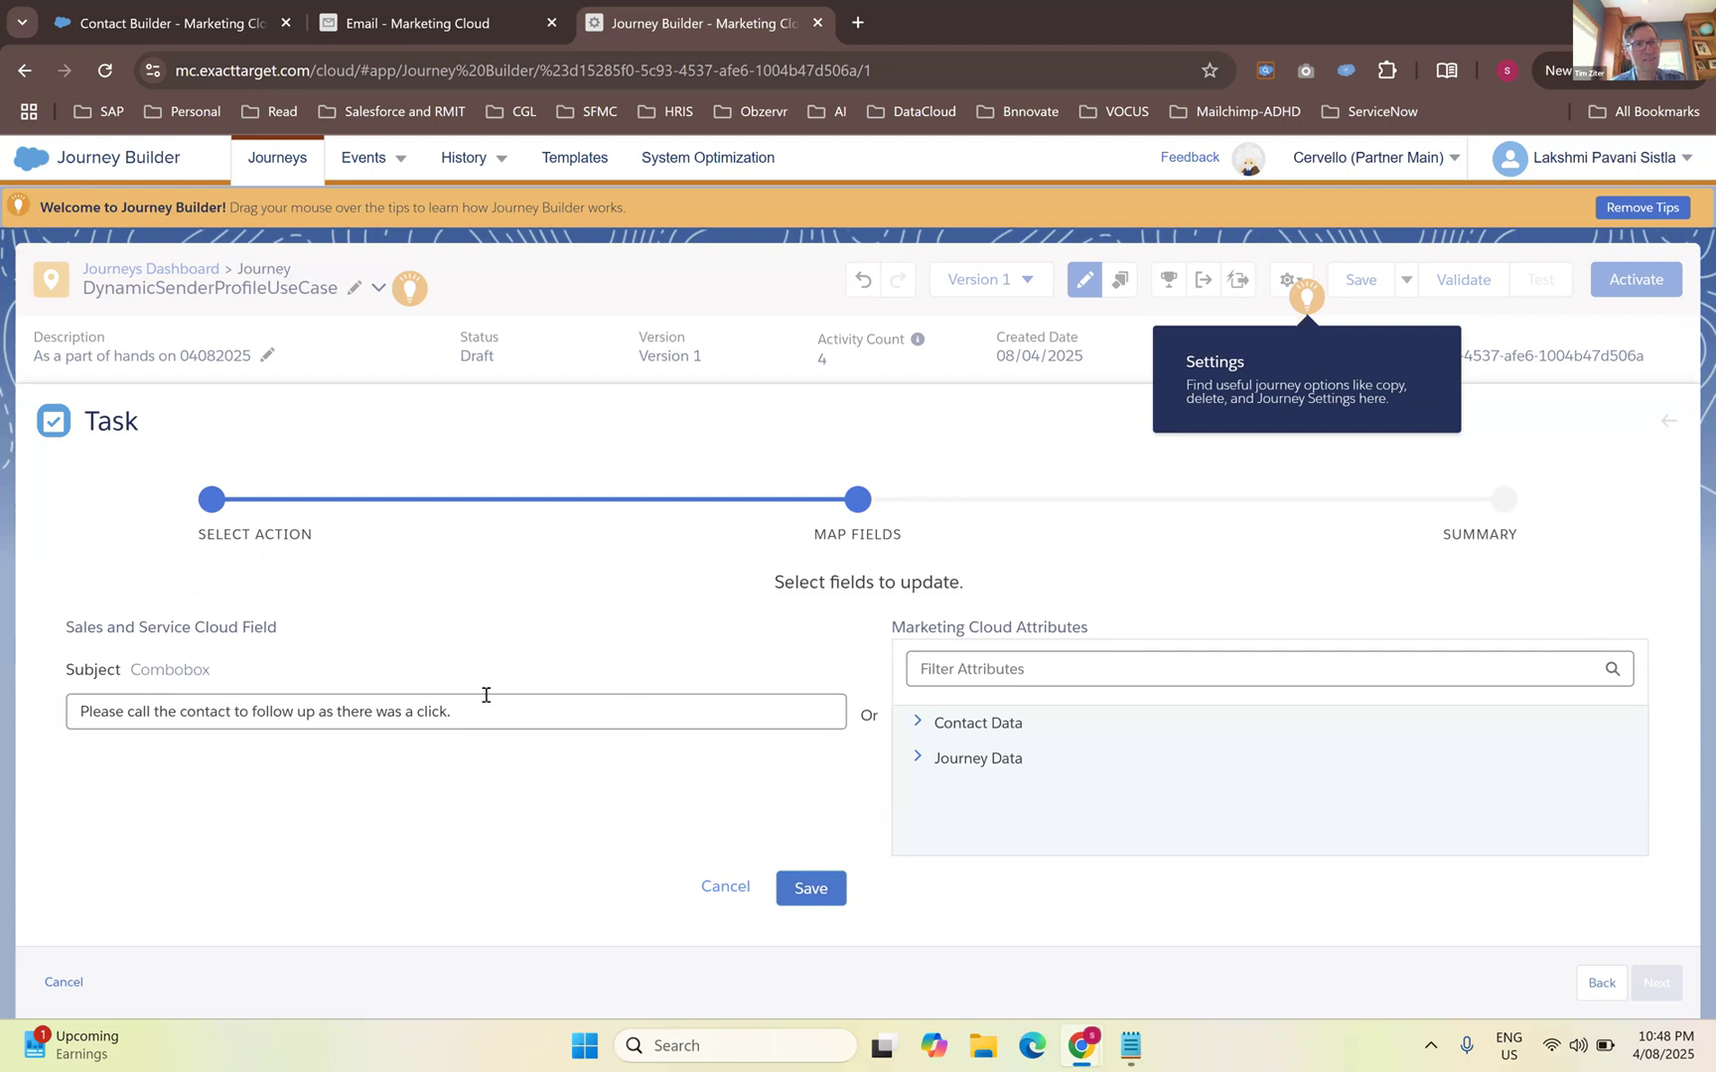
left_click(808, 887)
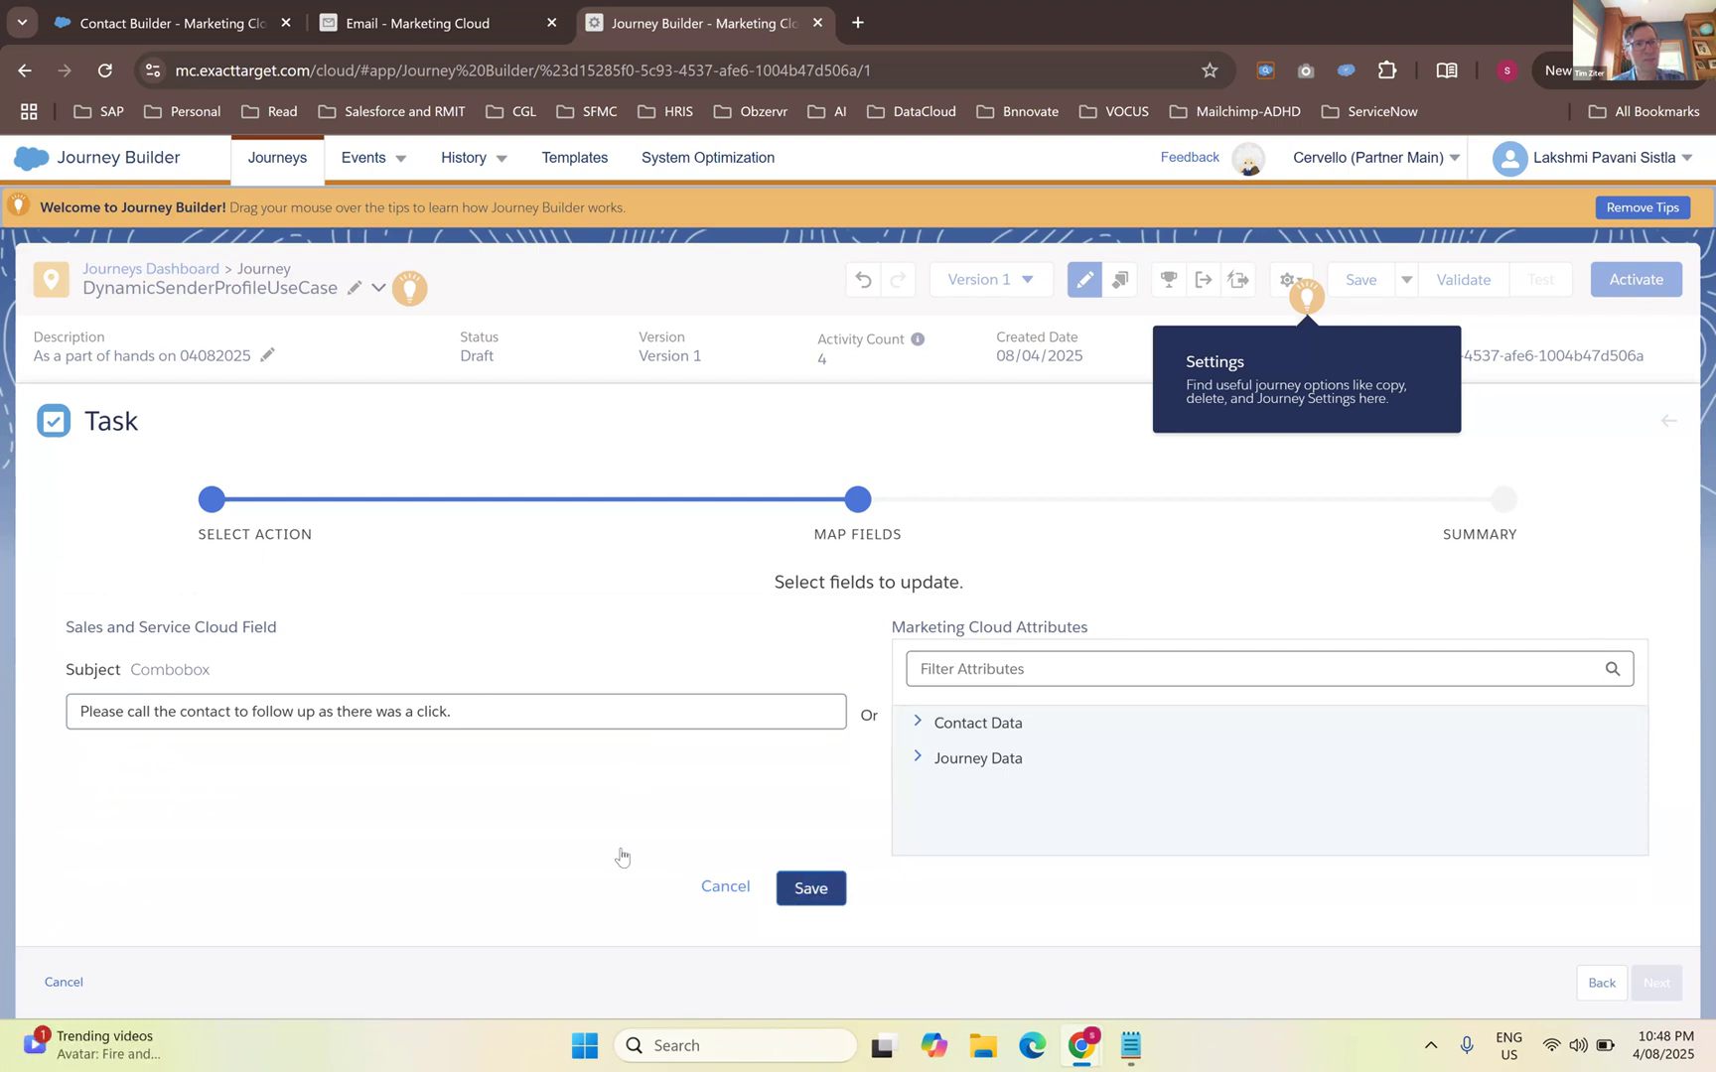
scroll(338, 734, "up", 2)
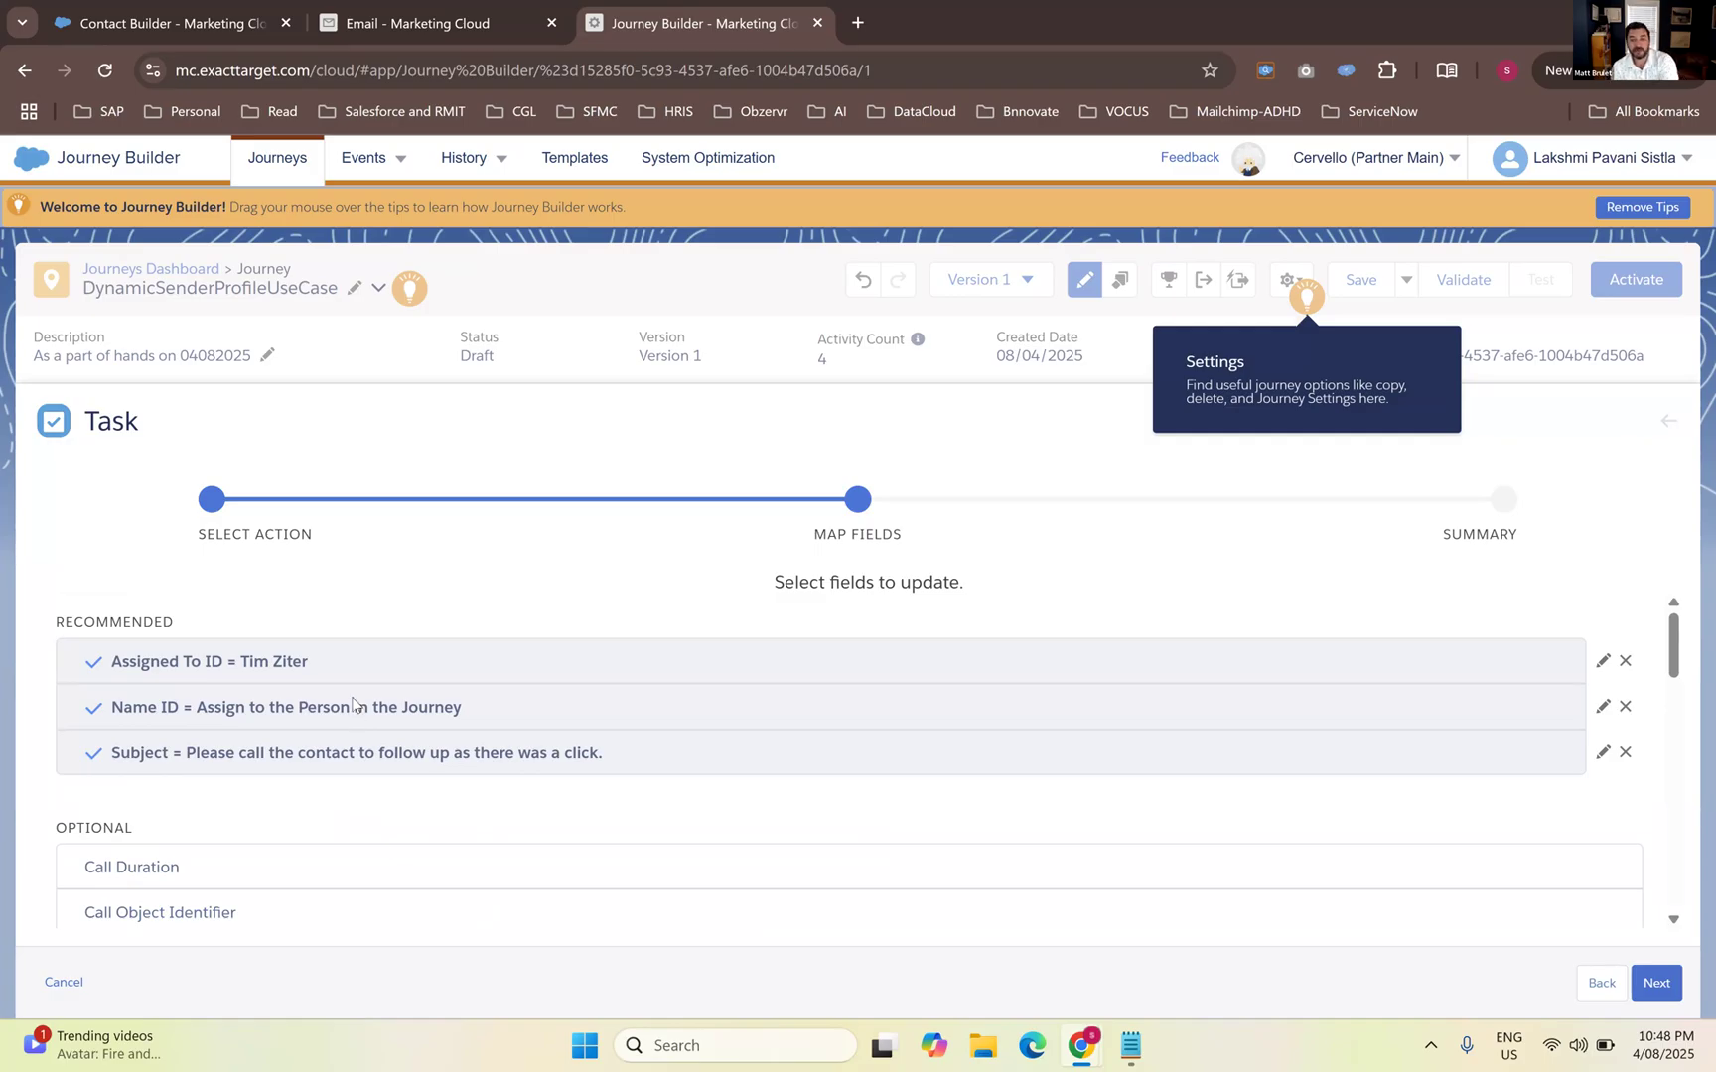
Reopen the Assigned To ID mapping and try to clear the selected user
left_click(1601, 661)
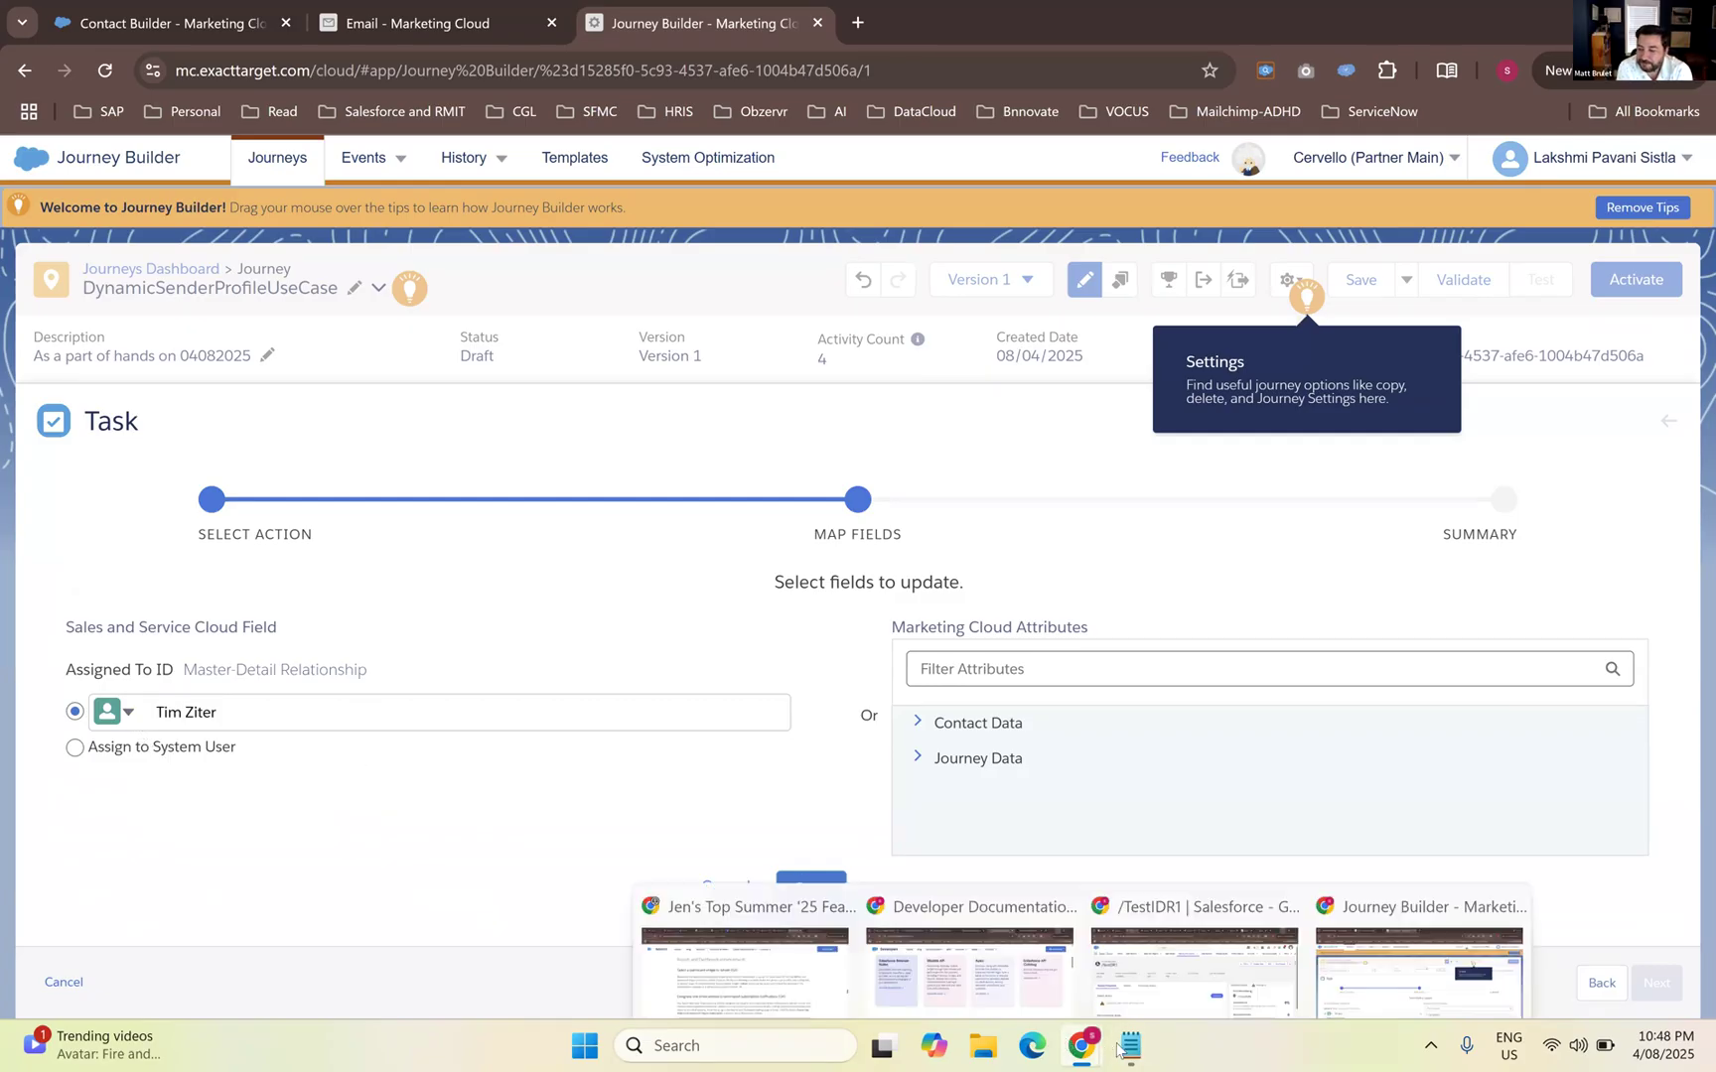
mouse_move(1138, 1050)
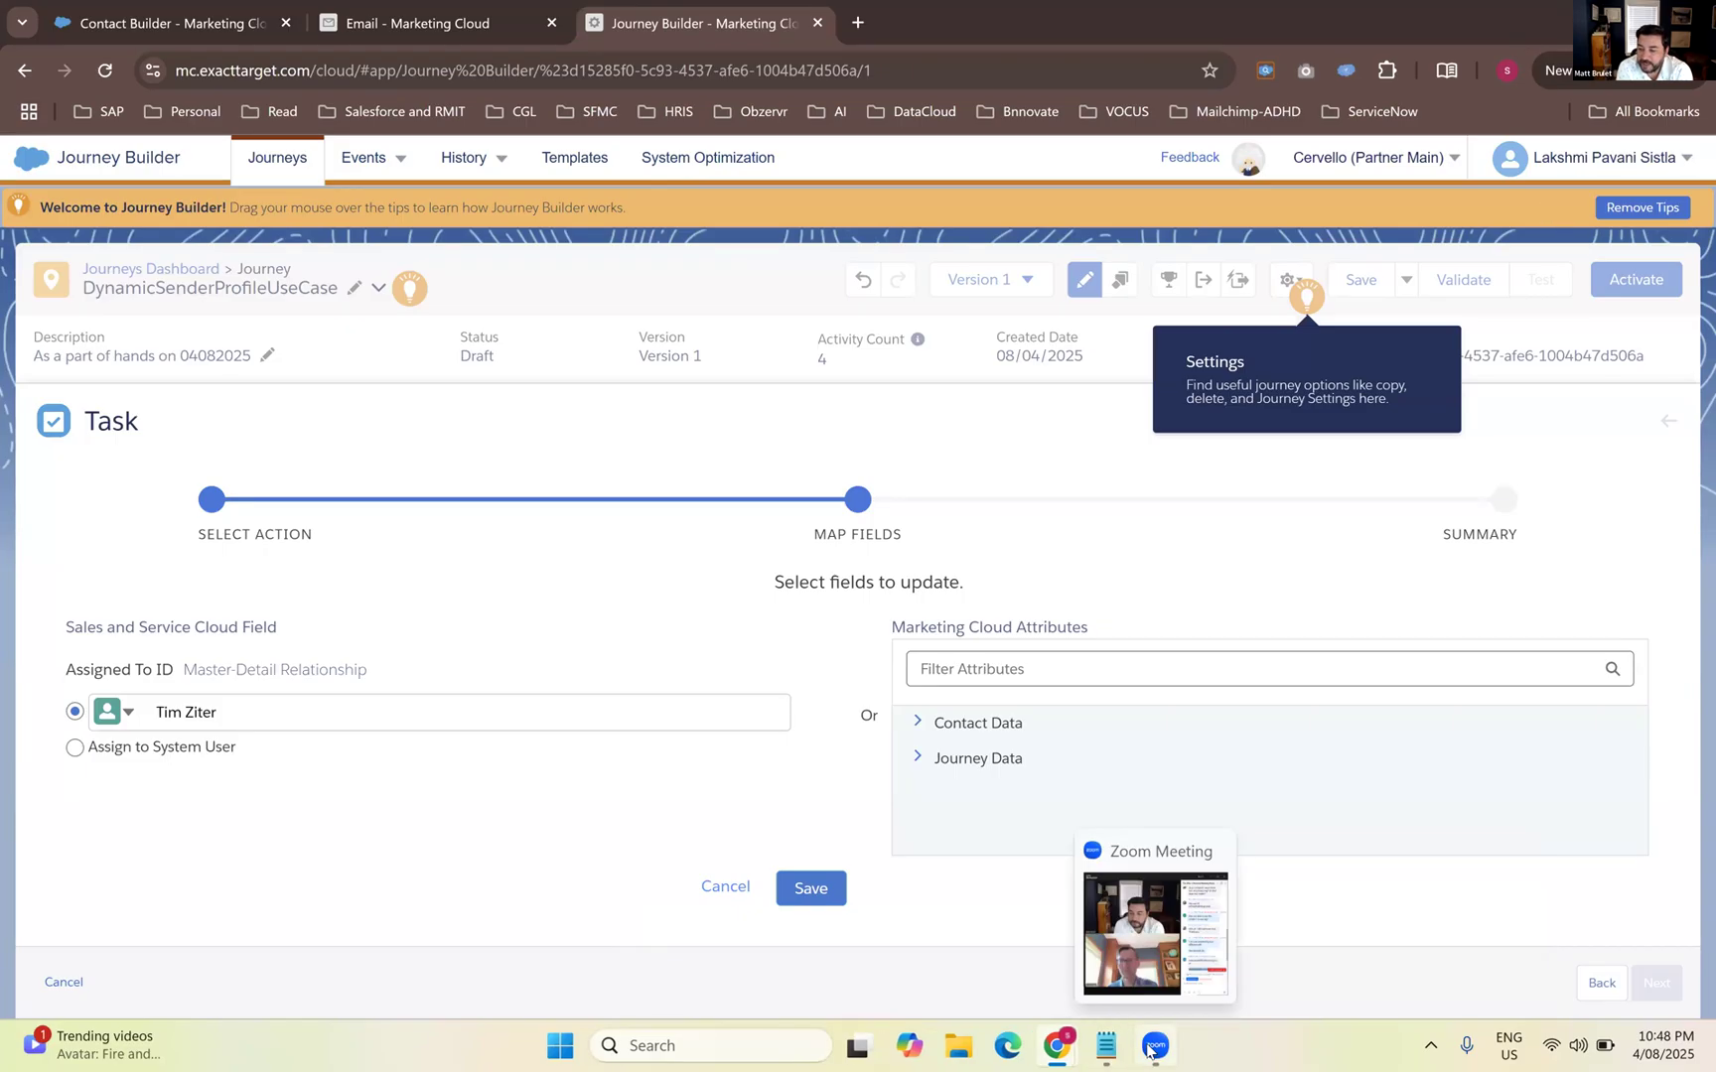
left_click(1151, 1046)
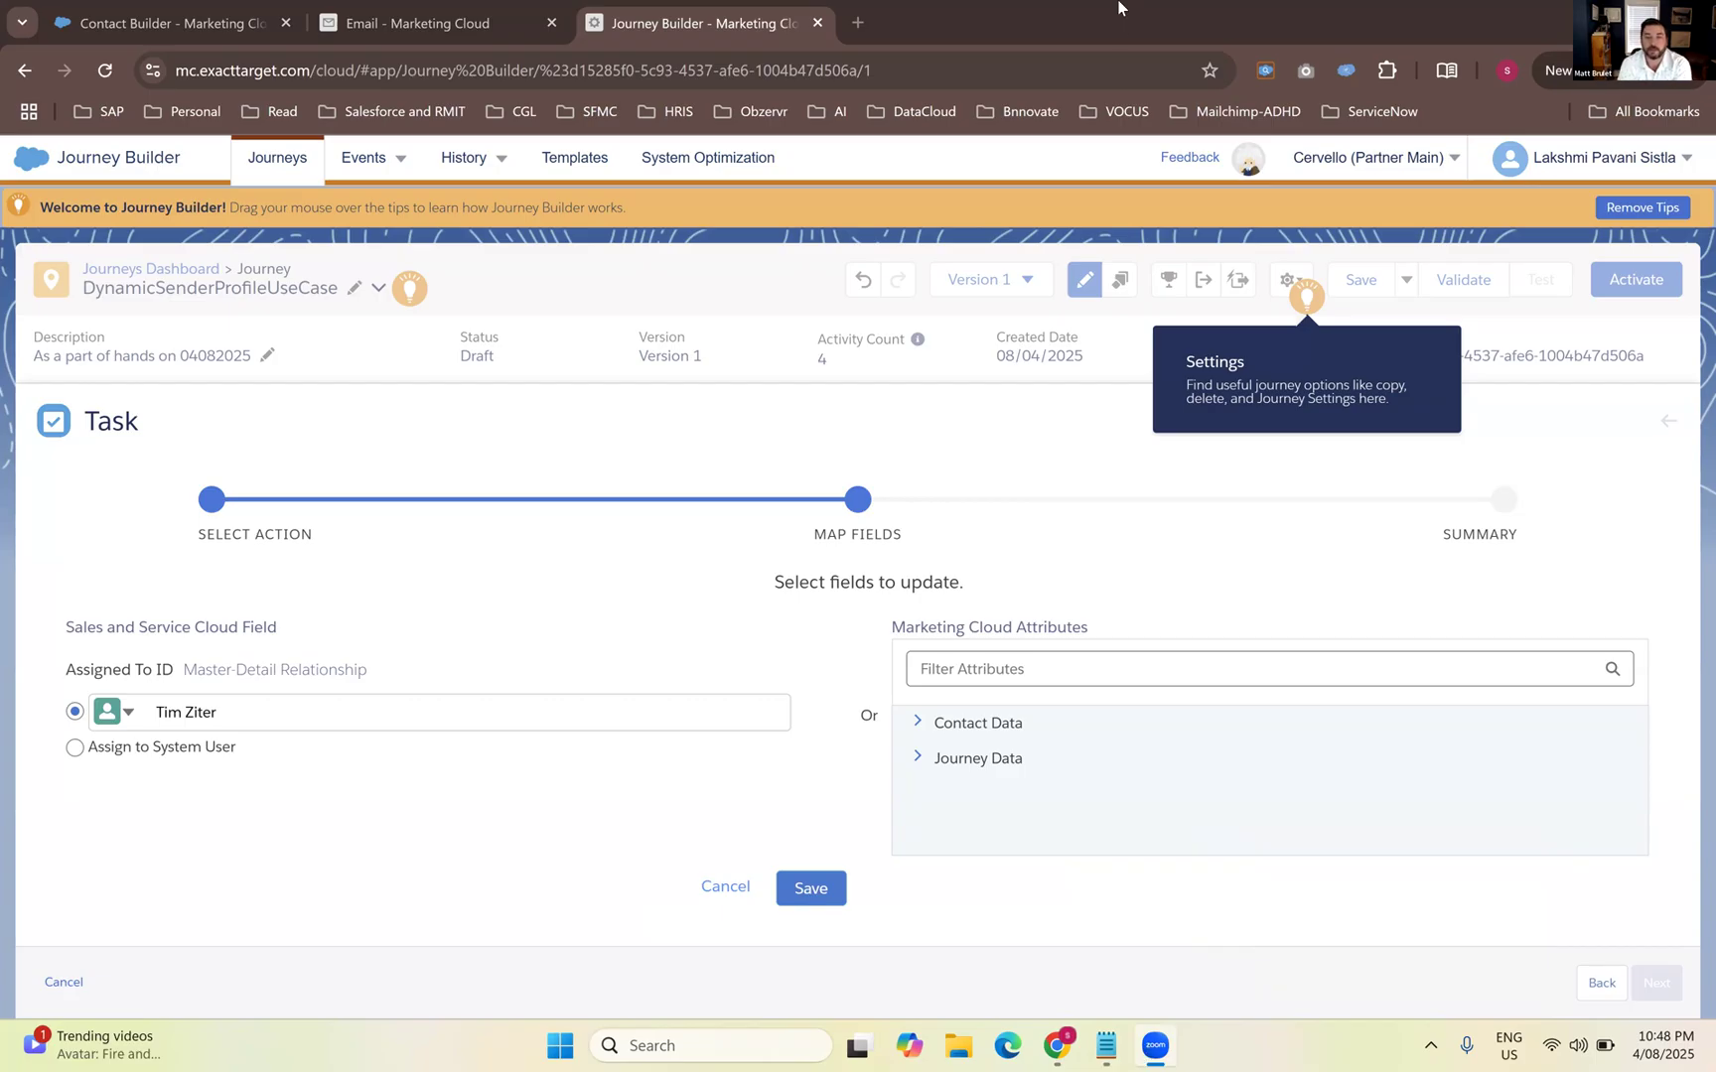
double_click(186, 712)
triple_click(179, 713)
key("BackSpace")
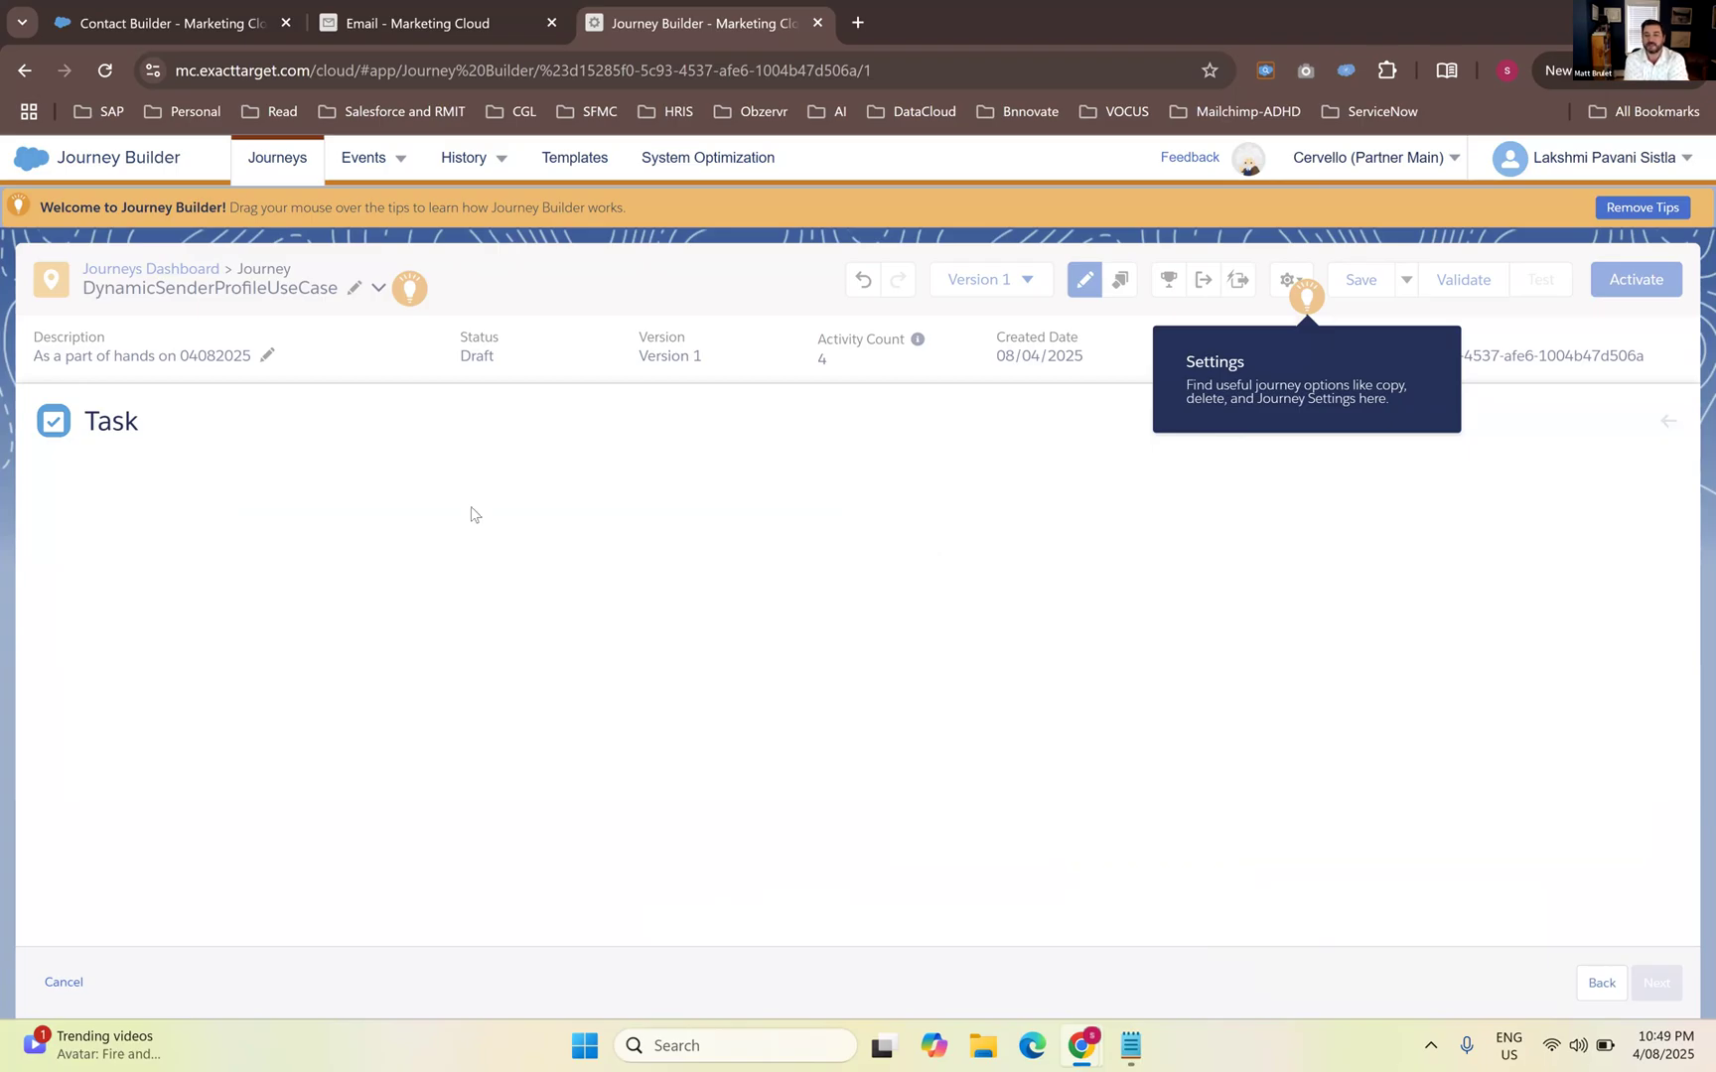
Close the Task activity, discarding its unsaved changes, and save the journey
left_click(1606, 989)
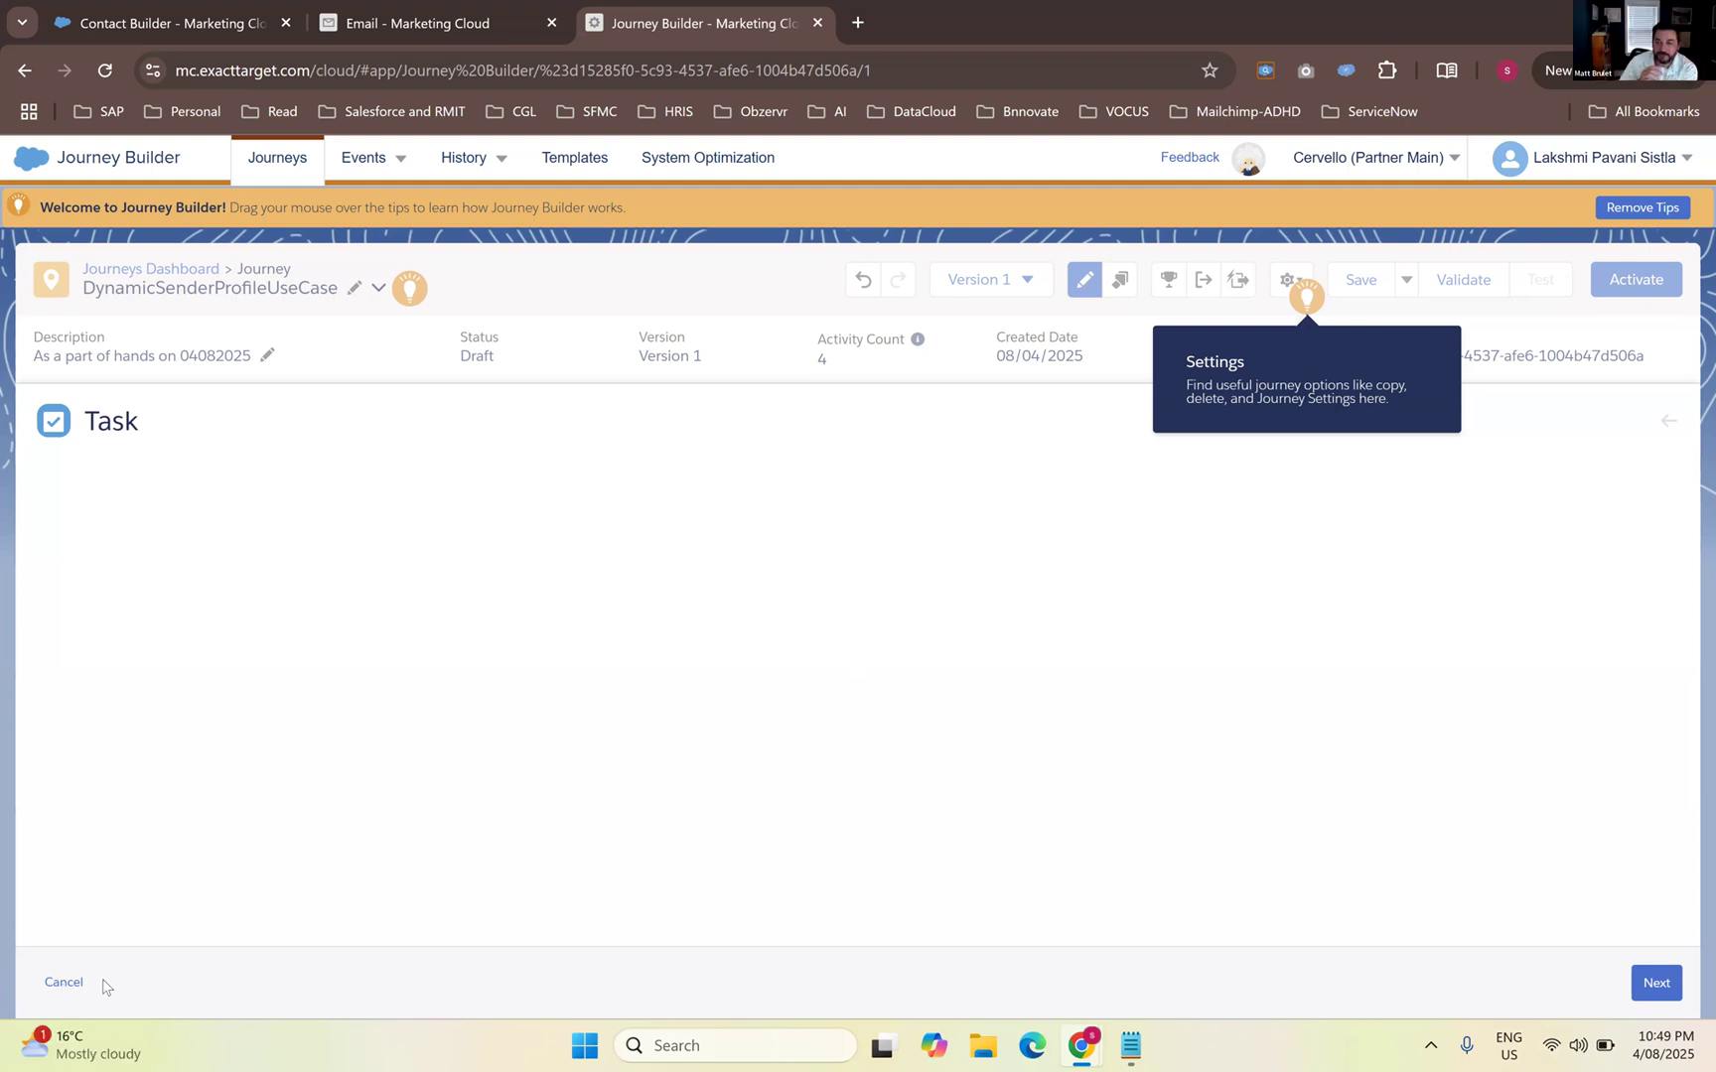
left_click(52, 985)
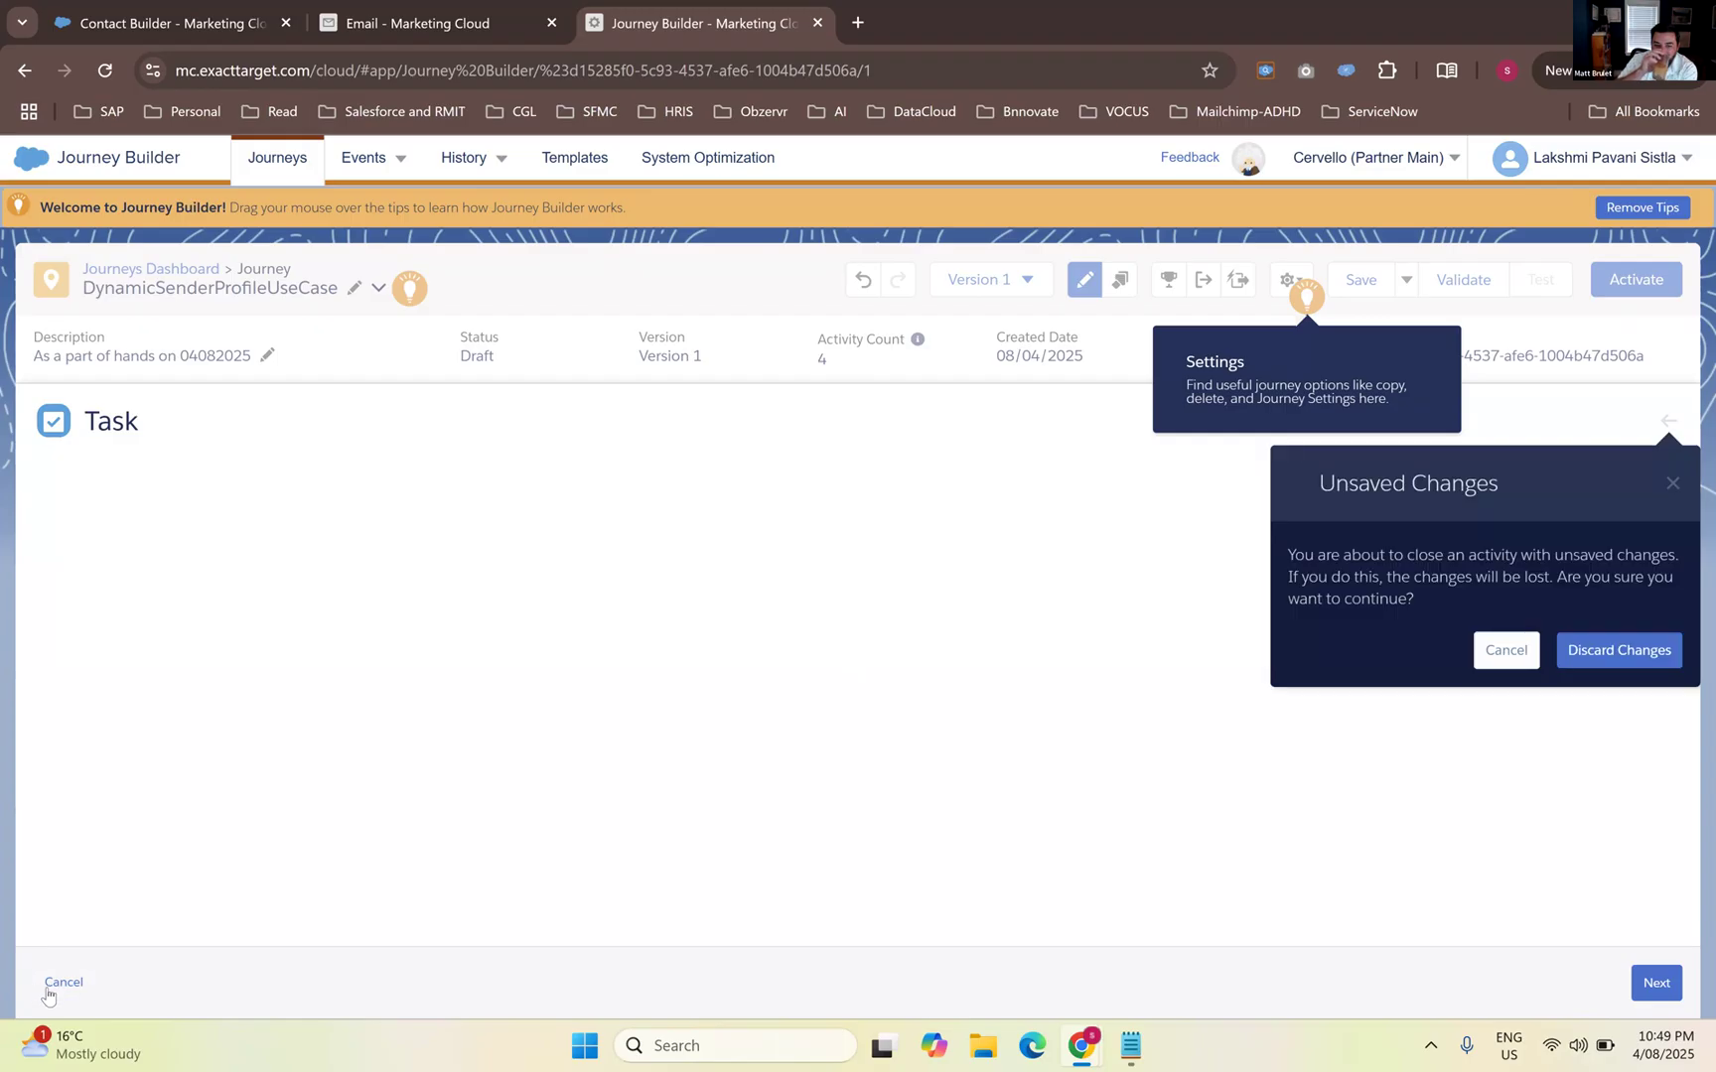
left_click(1615, 662)
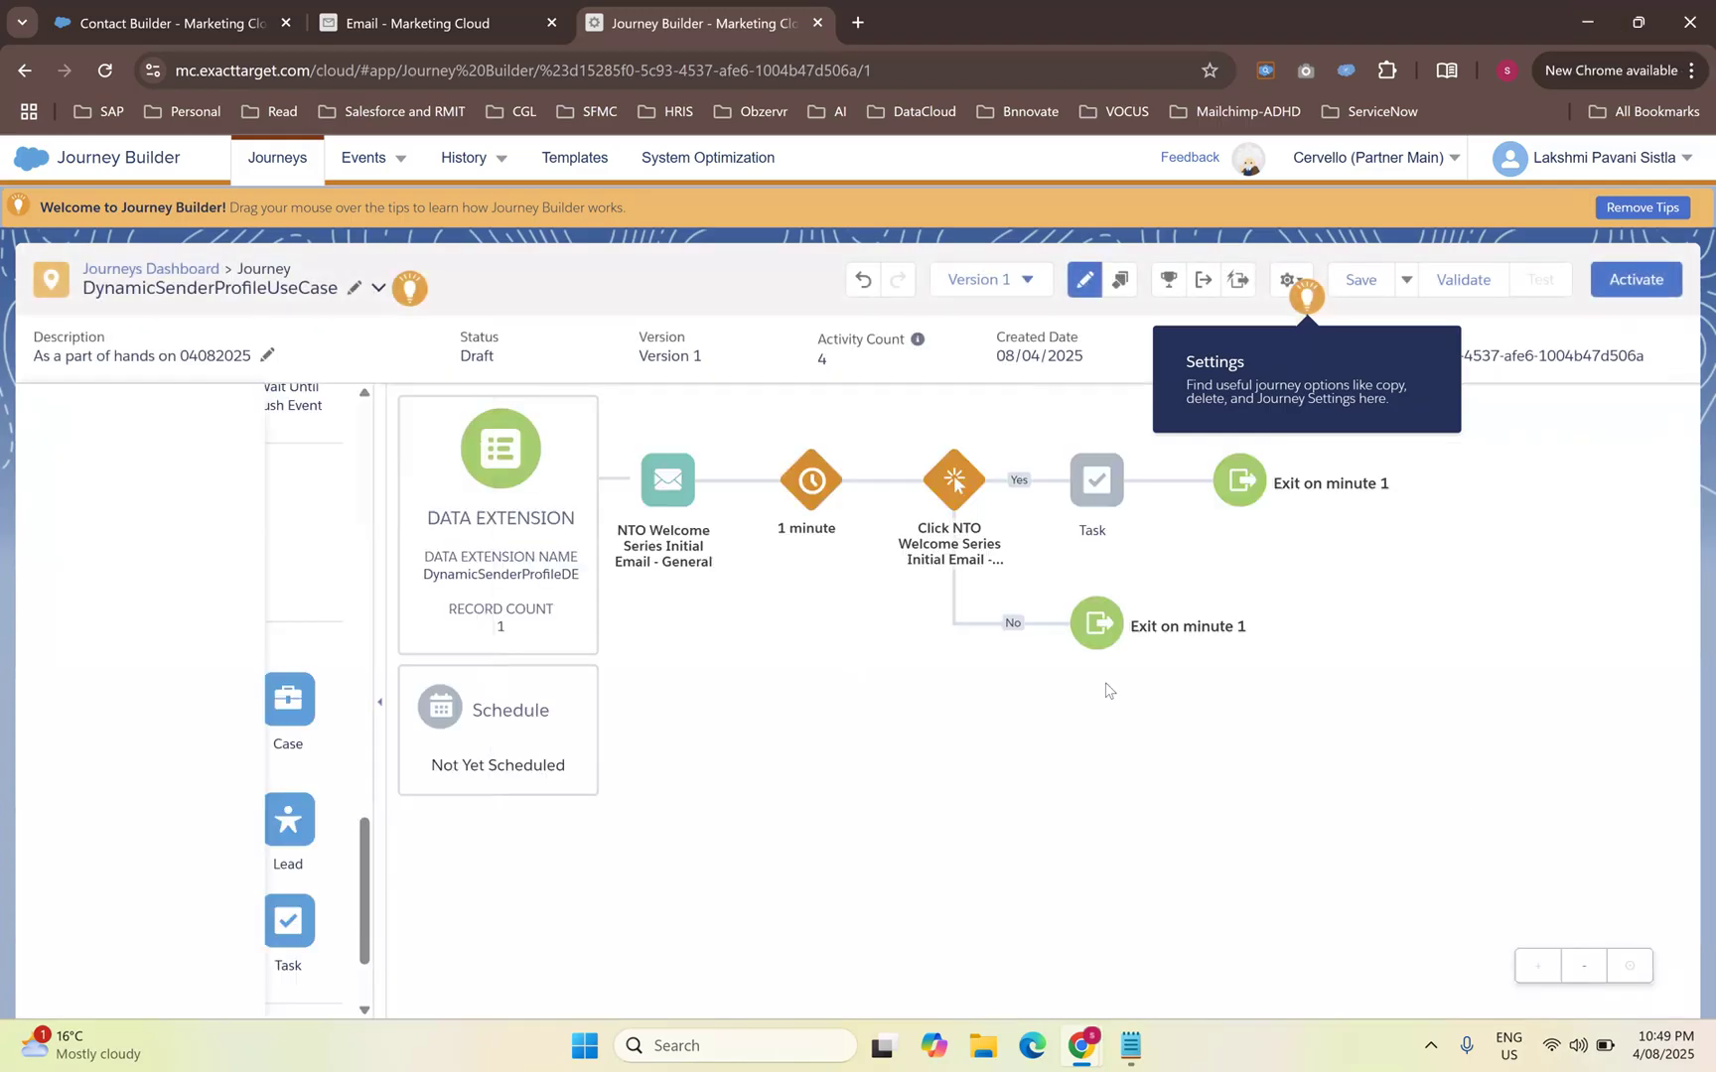
left_click(1356, 281)
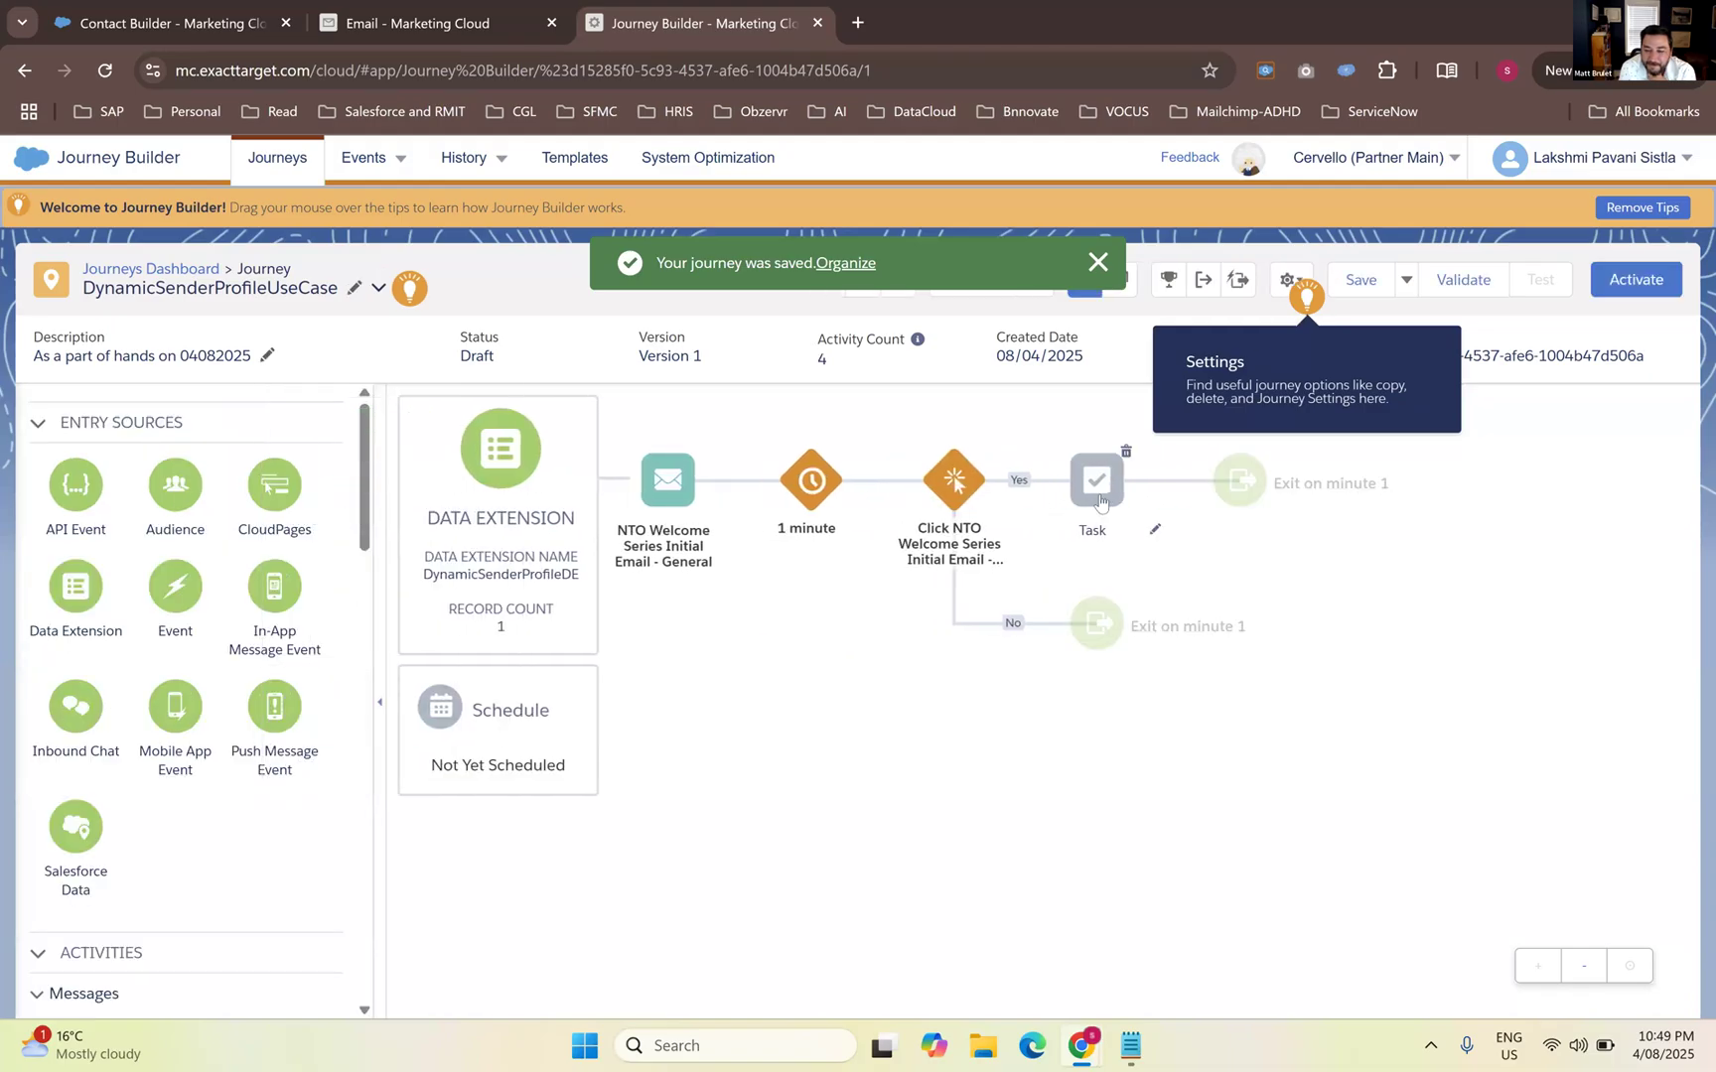
Reopen the Task activity on the Yes path, choose Create New as its action, and continue to field mapping
left_click(1098, 486)
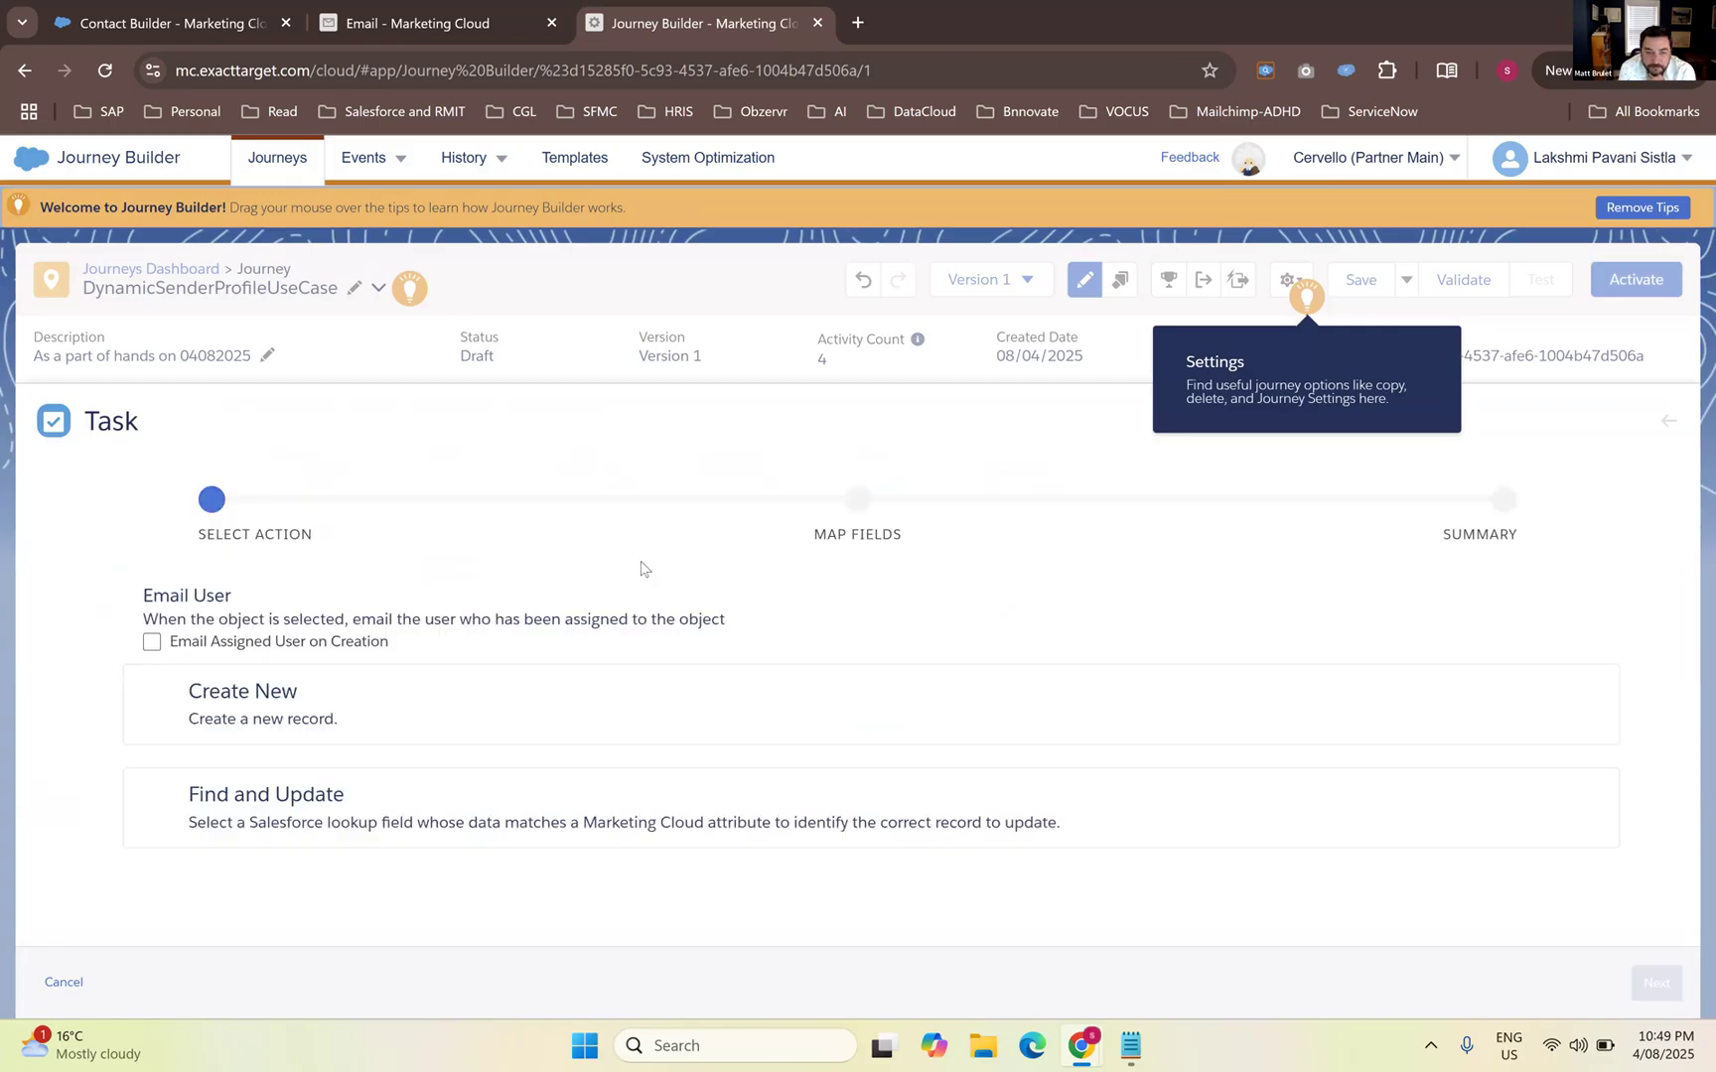
left_click(220, 717)
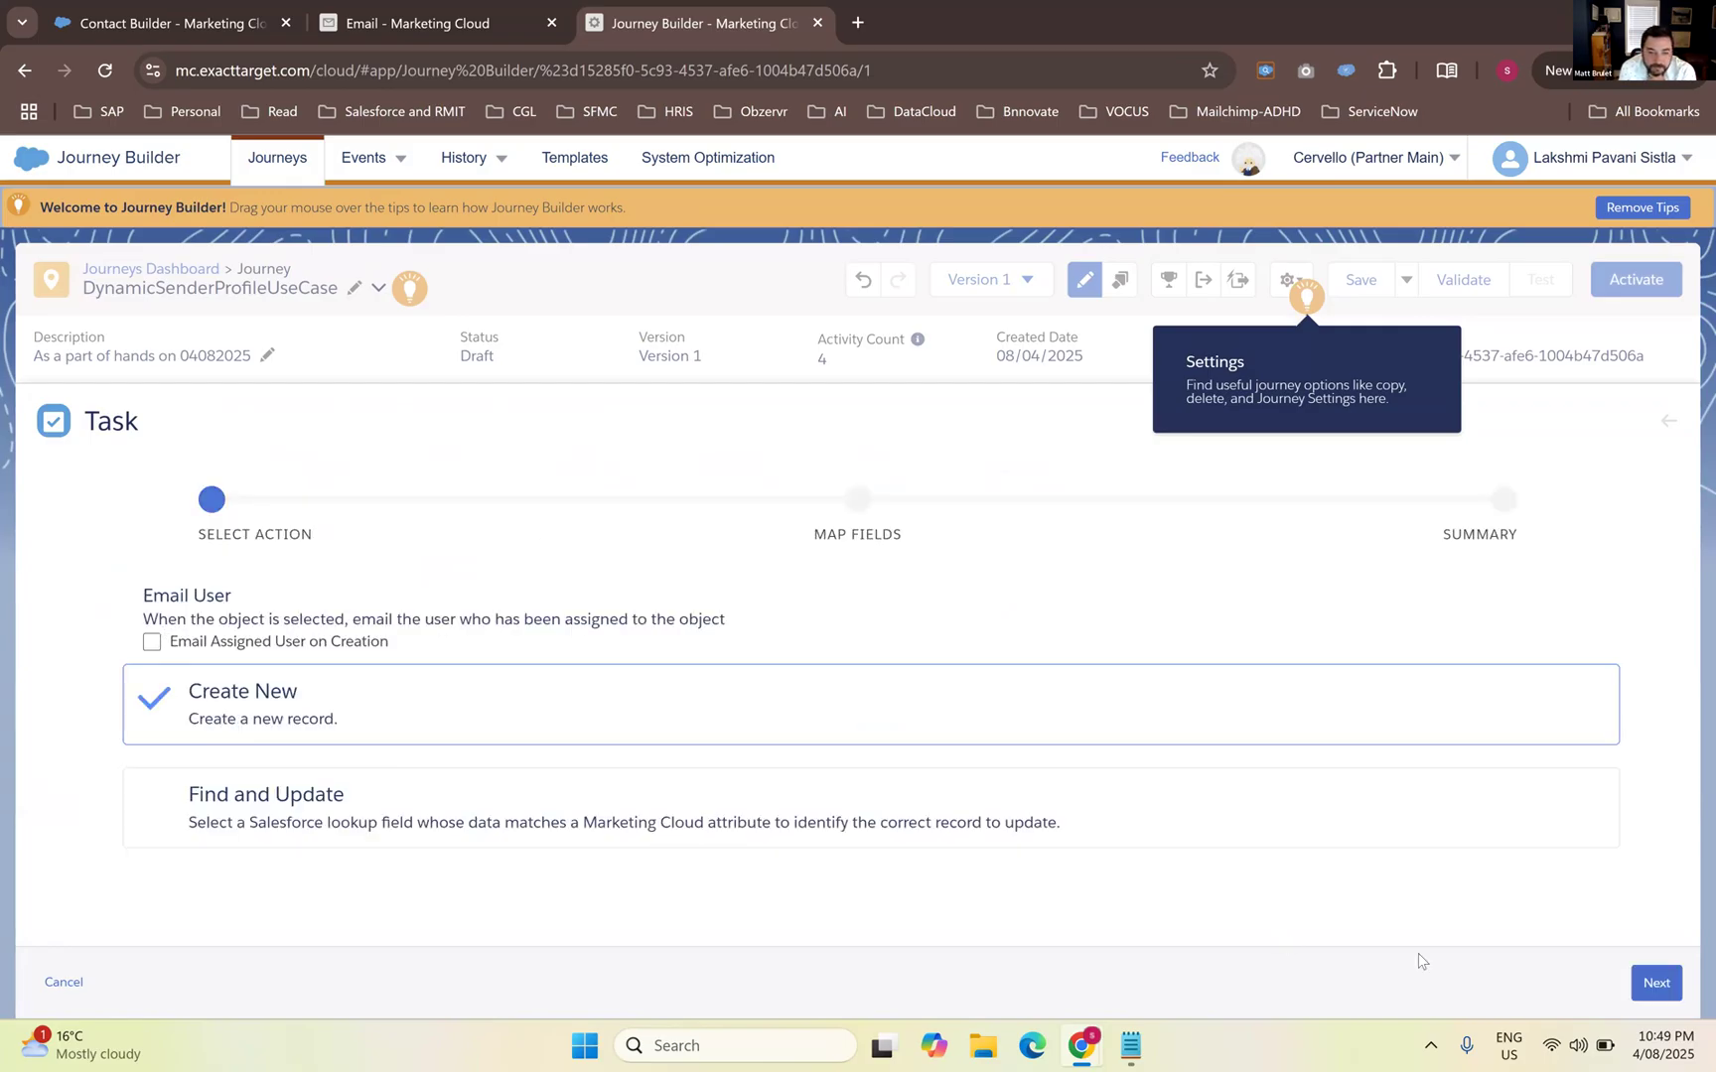
left_click(1655, 985)
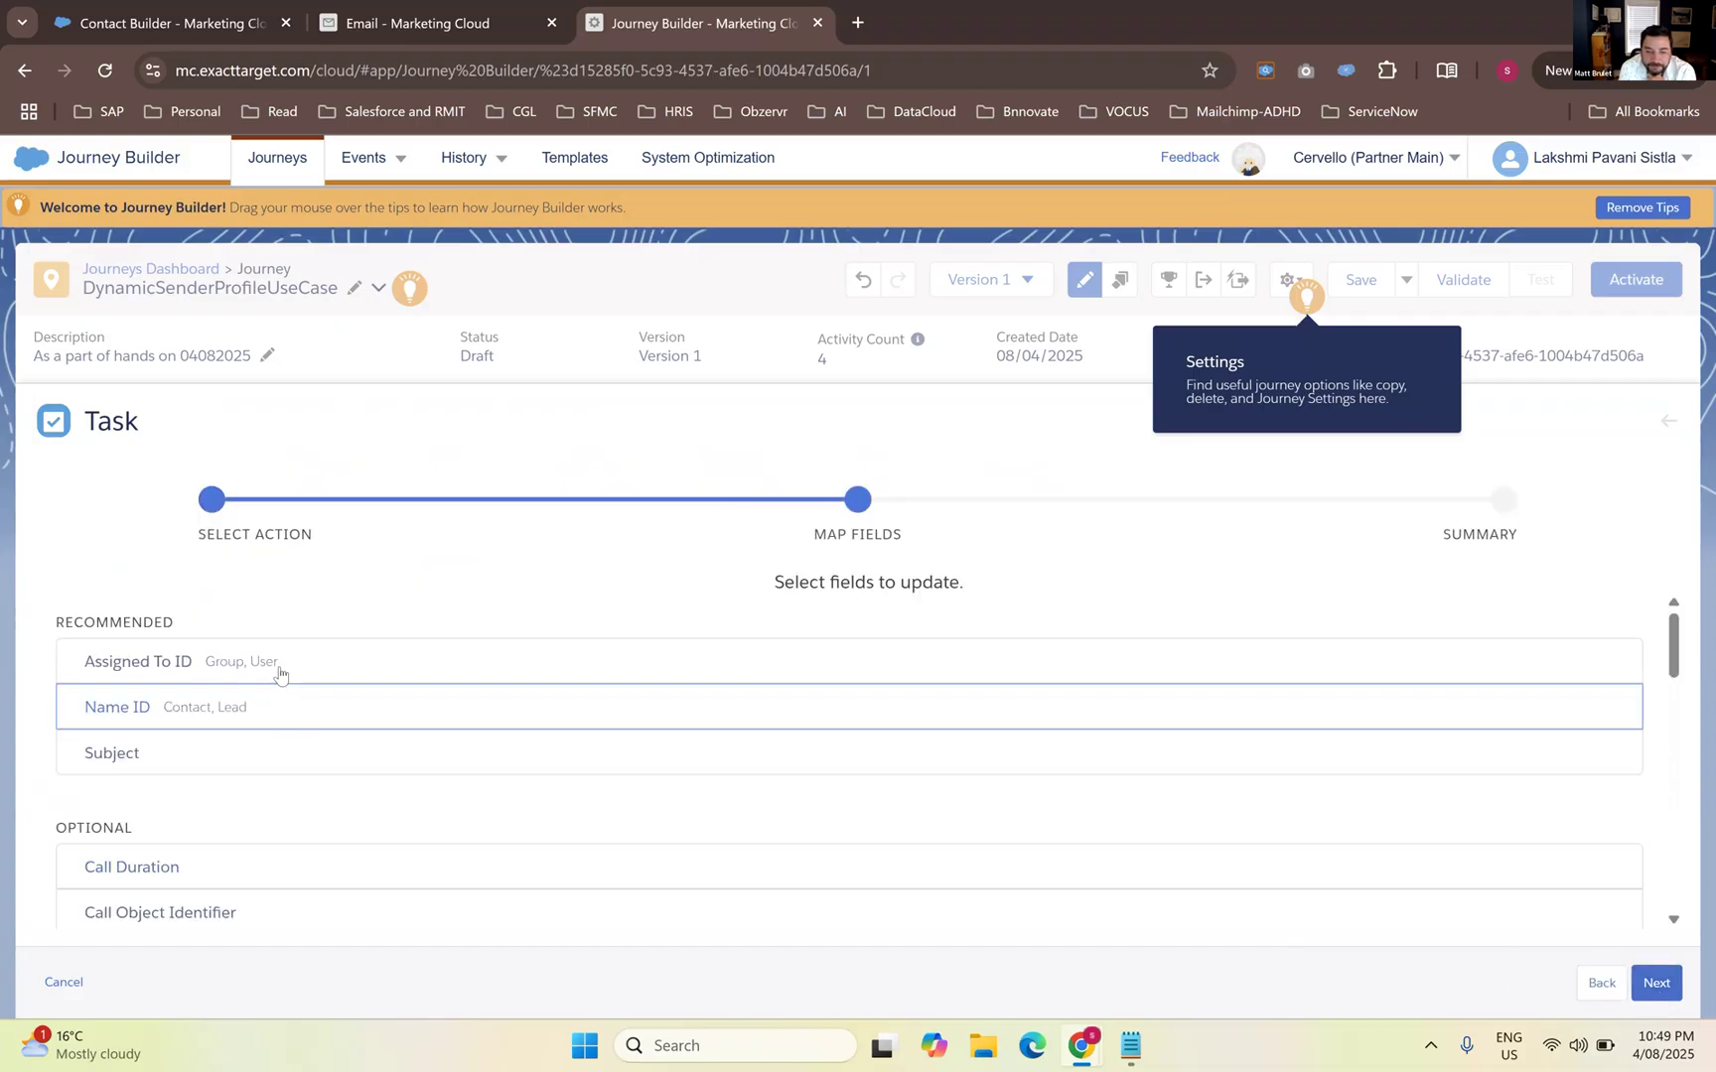
Map Assigned To ID to the User found with the CRM user ID copied from the notes, and save the mapping
left_click(154, 683)
left_click(111, 714)
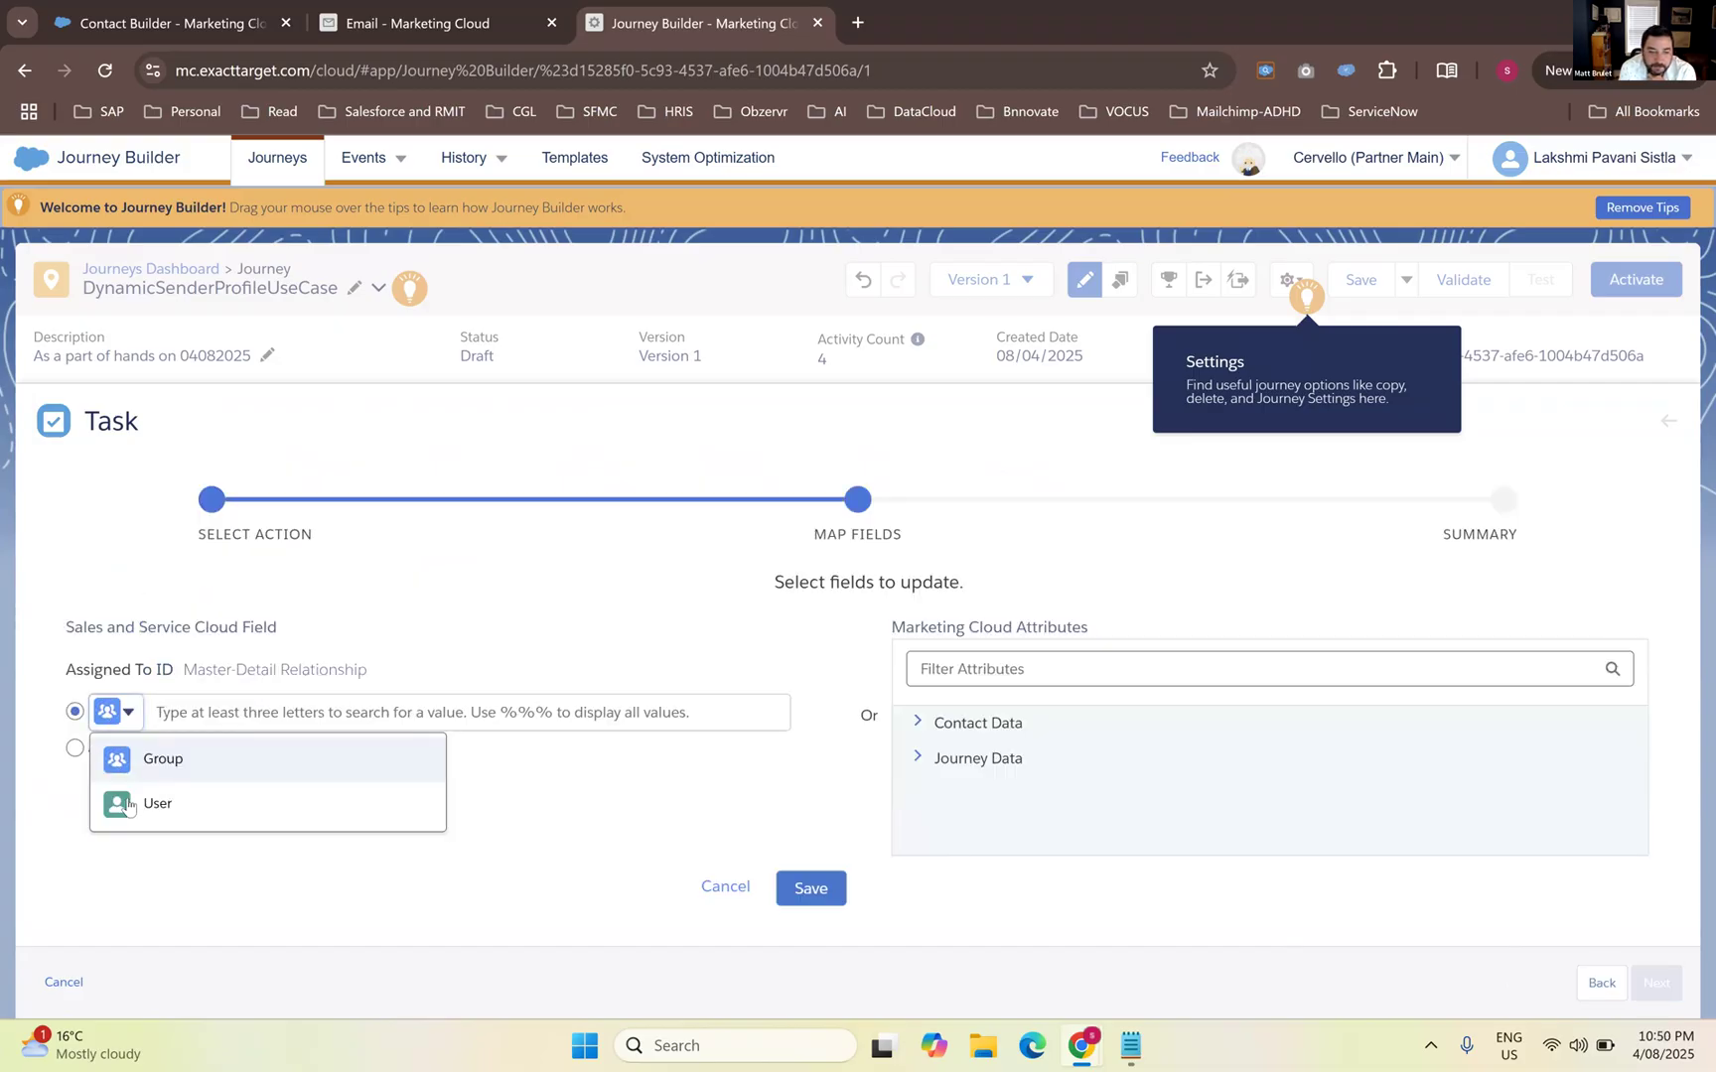
left_click(156, 803)
left_click(209, 720)
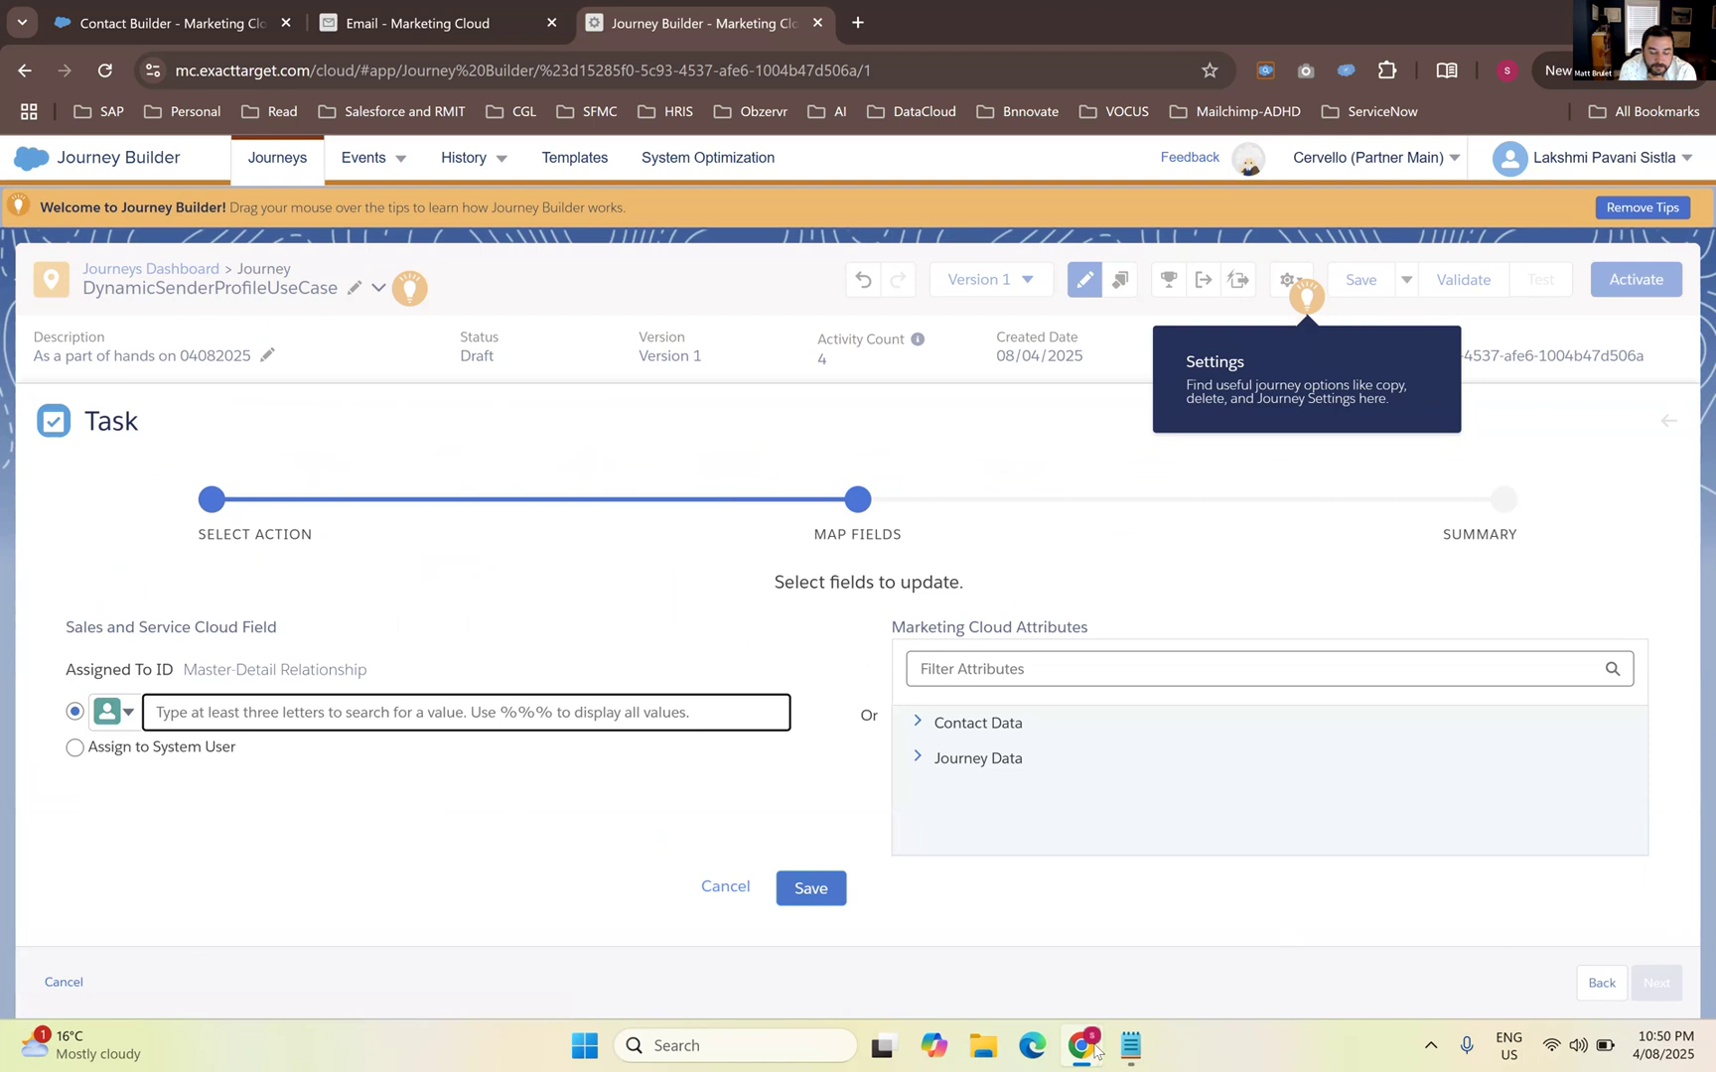
left_click(1130, 1049)
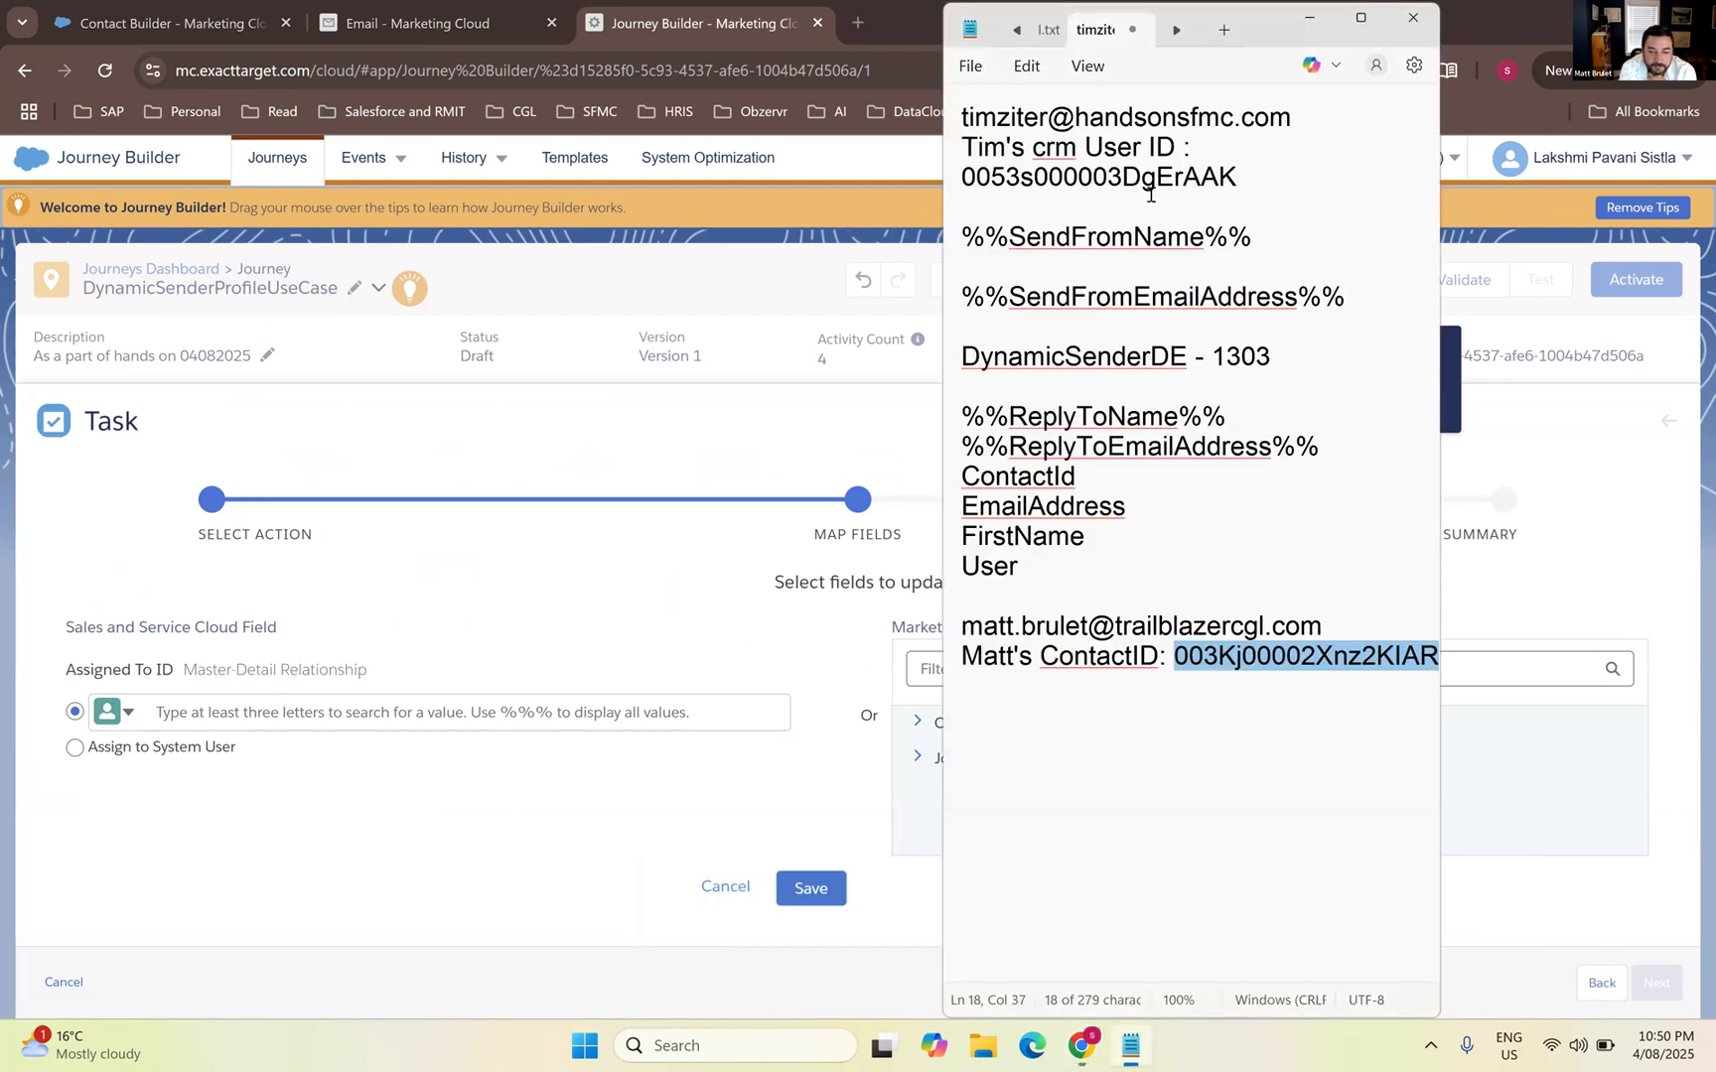
left_click_drag(1241, 179, 946, 189)
key("ctrl+c")
left_click(395, 711)
key("ctrl+v")
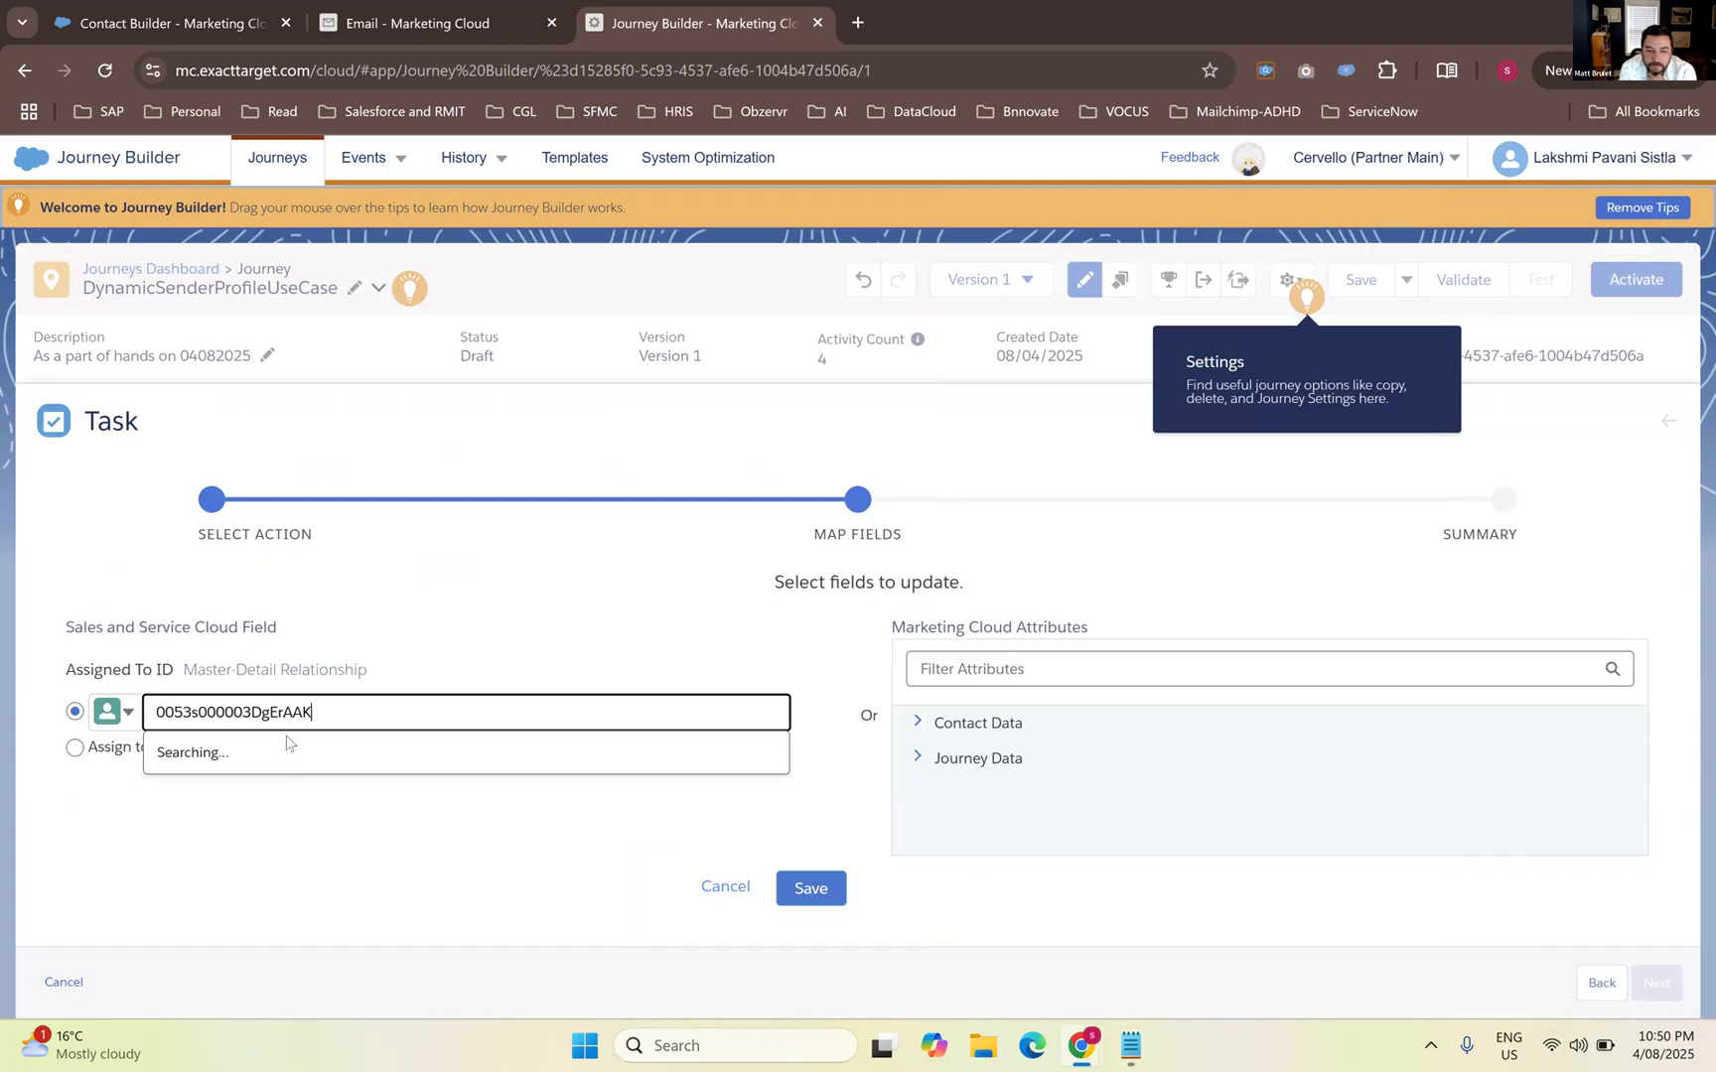
left_click(217, 751)
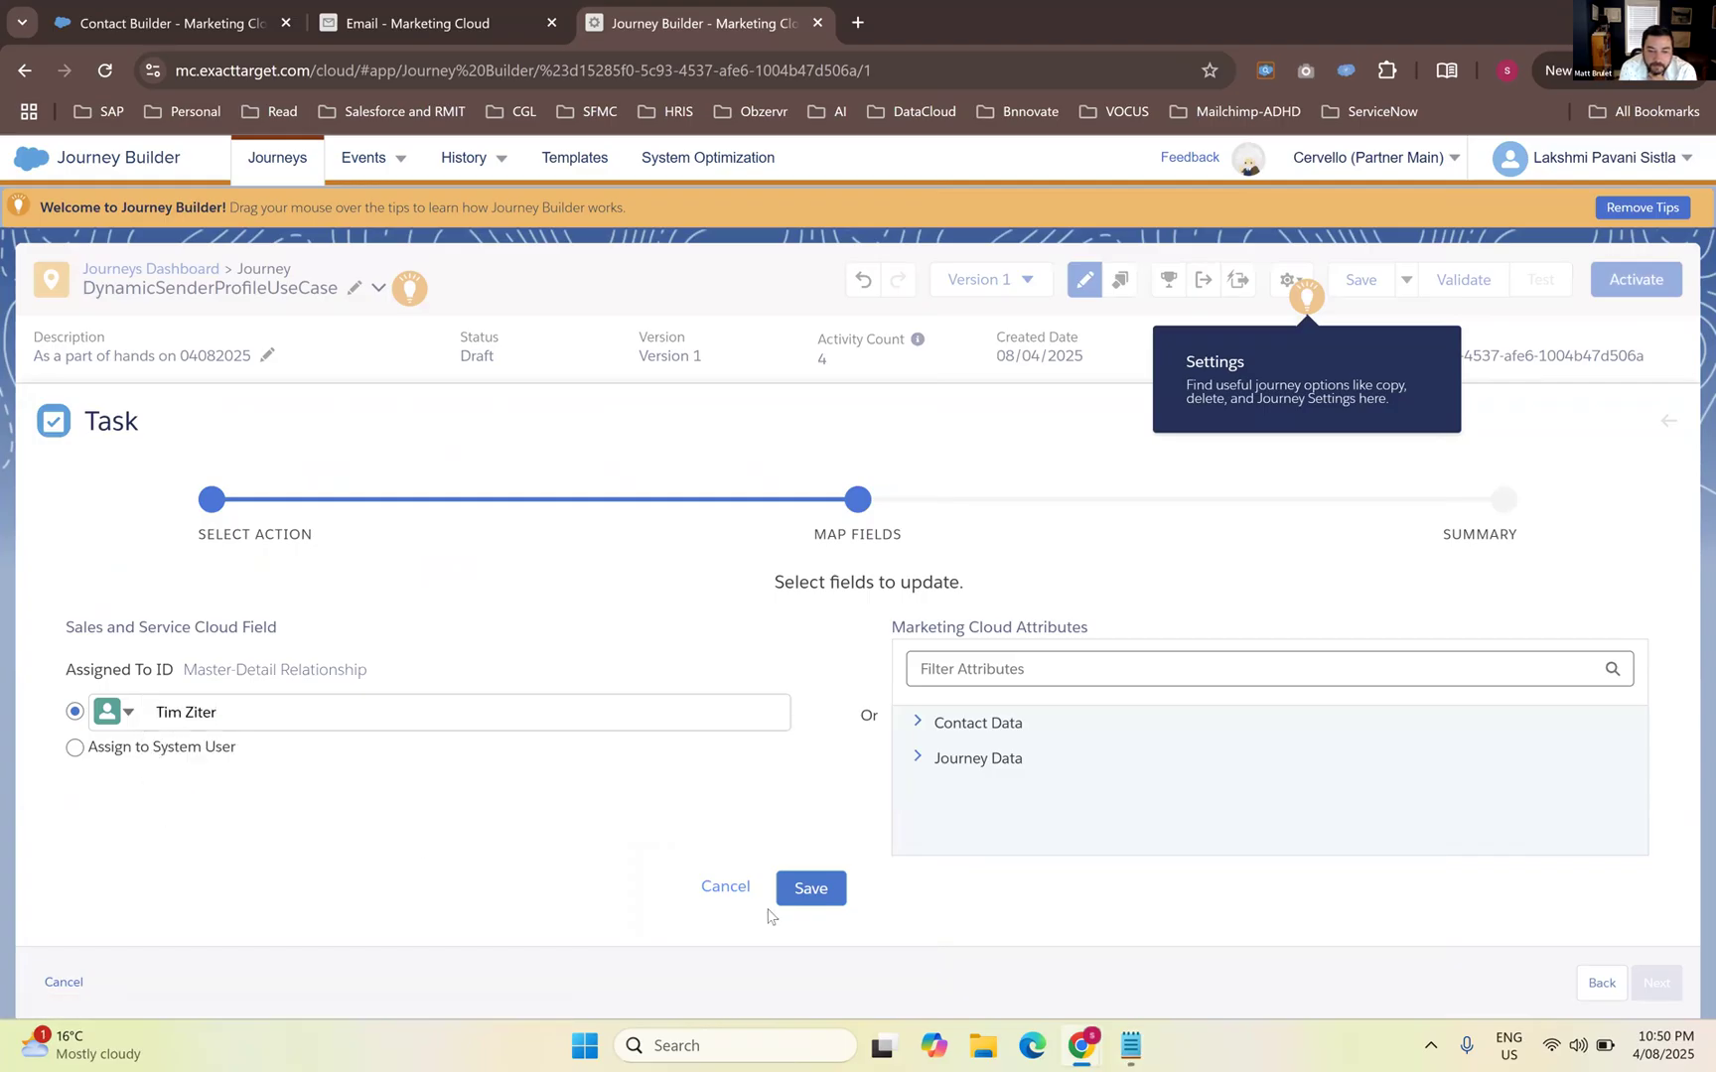
left_click(831, 896)
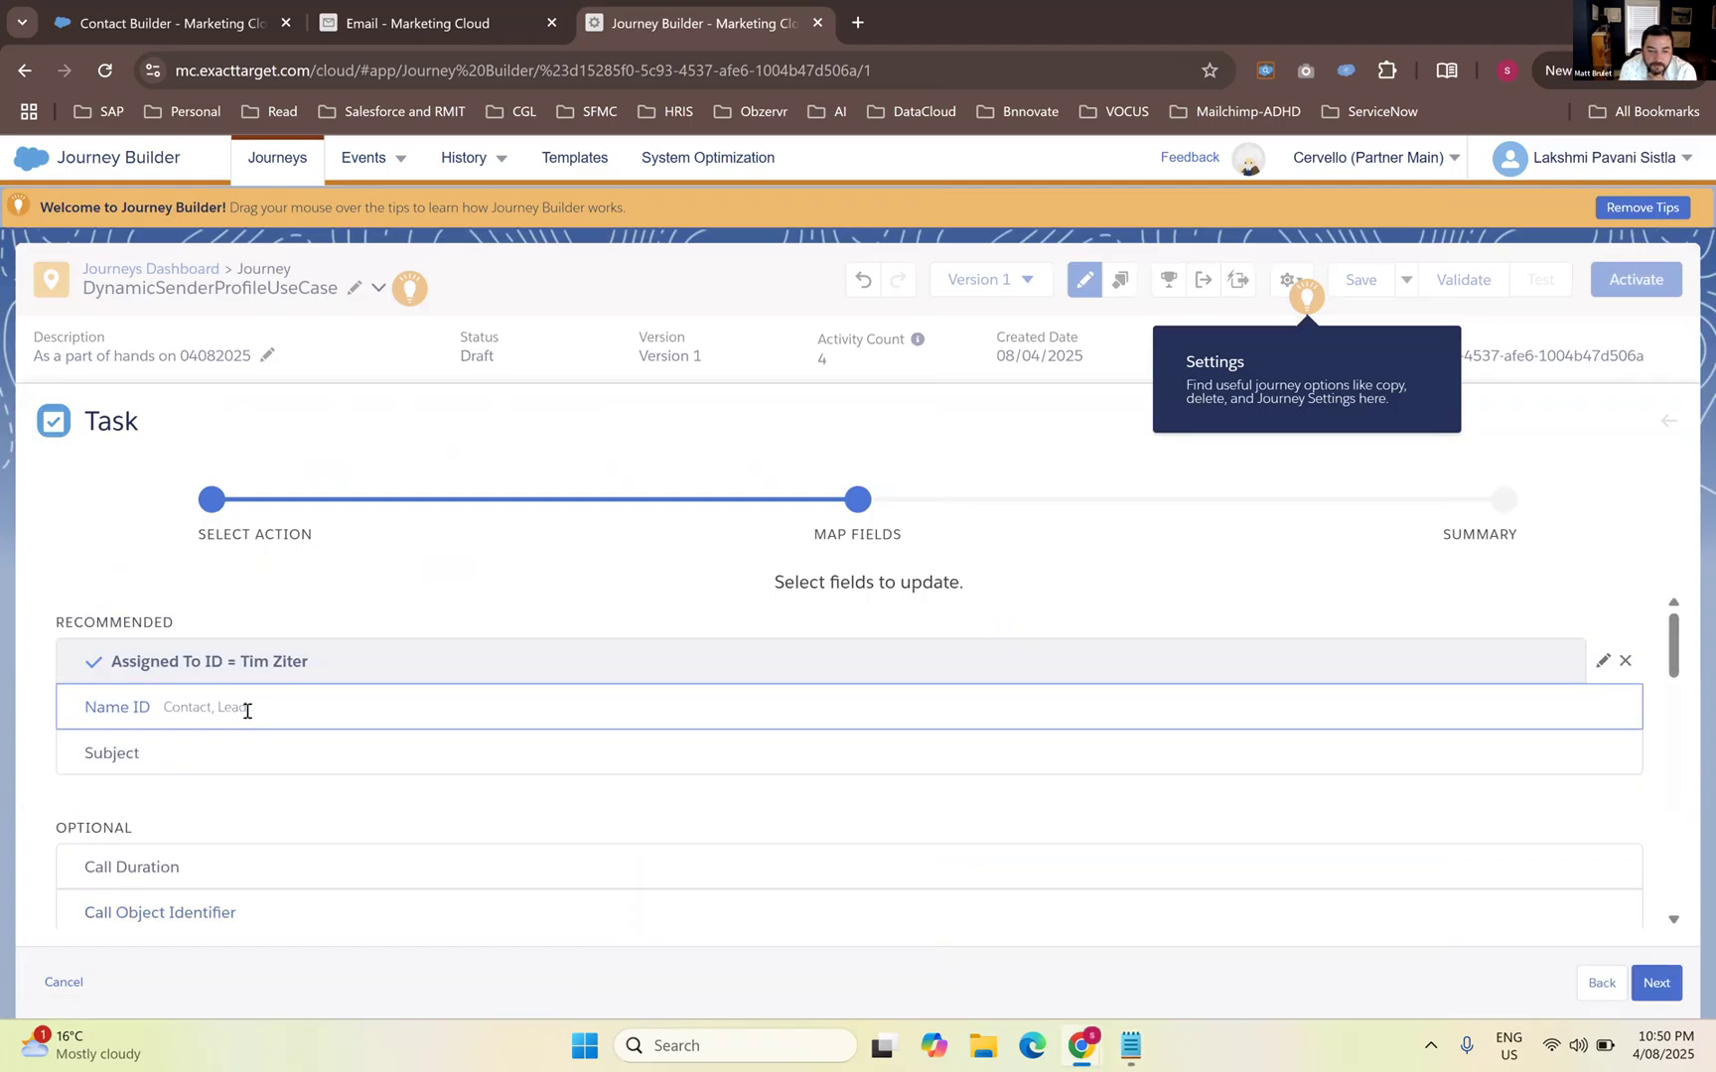
Set the Name ID mapping to "Assign to the Person in the Journey" and save it
left_click(248, 711)
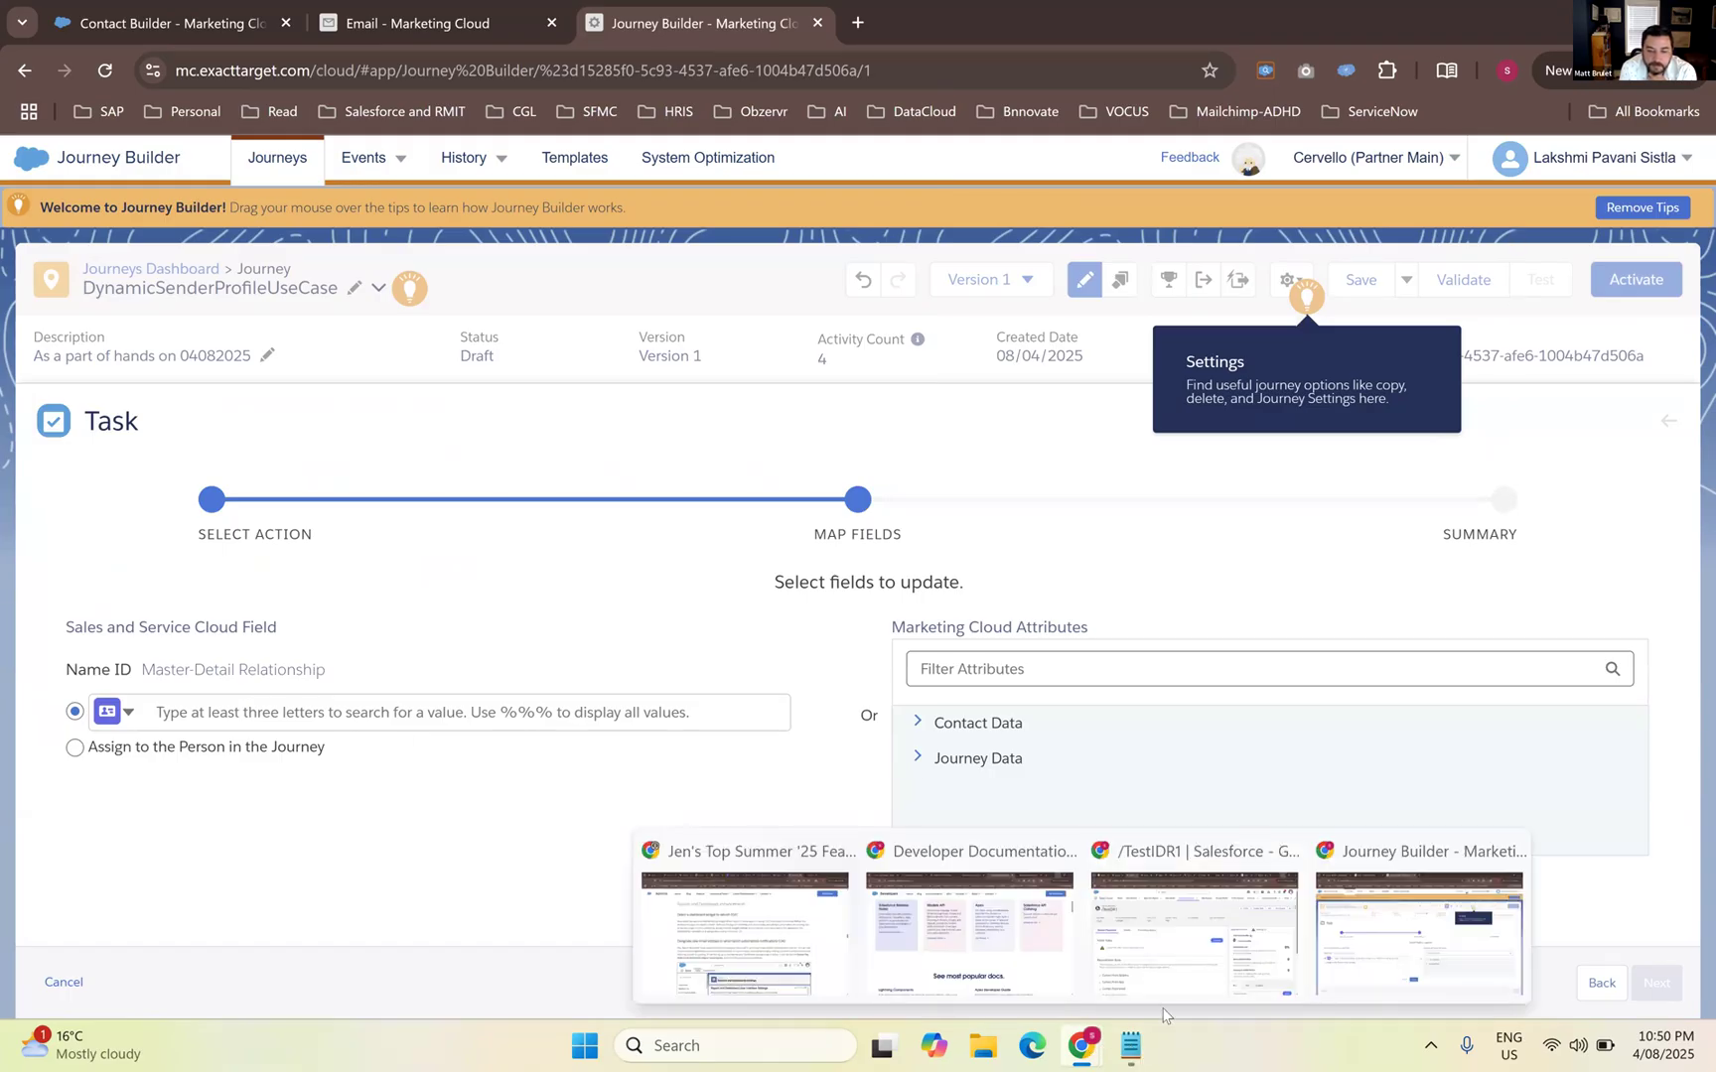
left_click(1145, 1048)
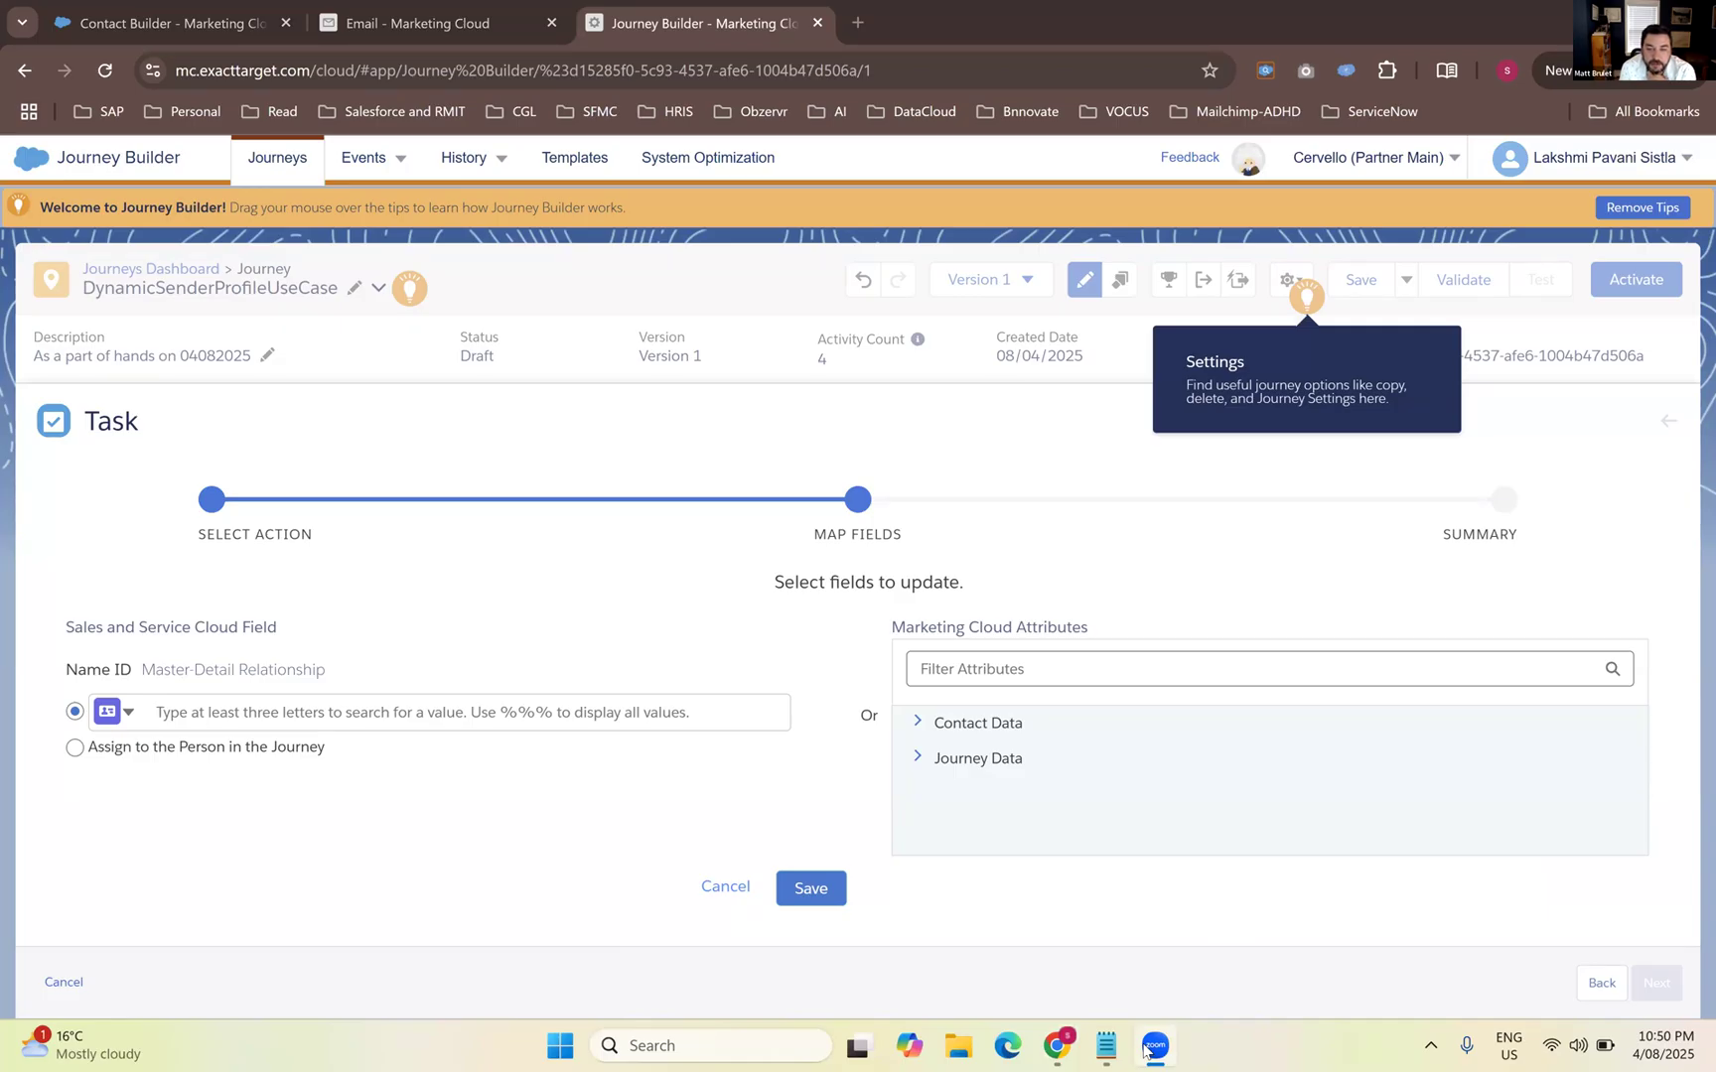
left_click(81, 749)
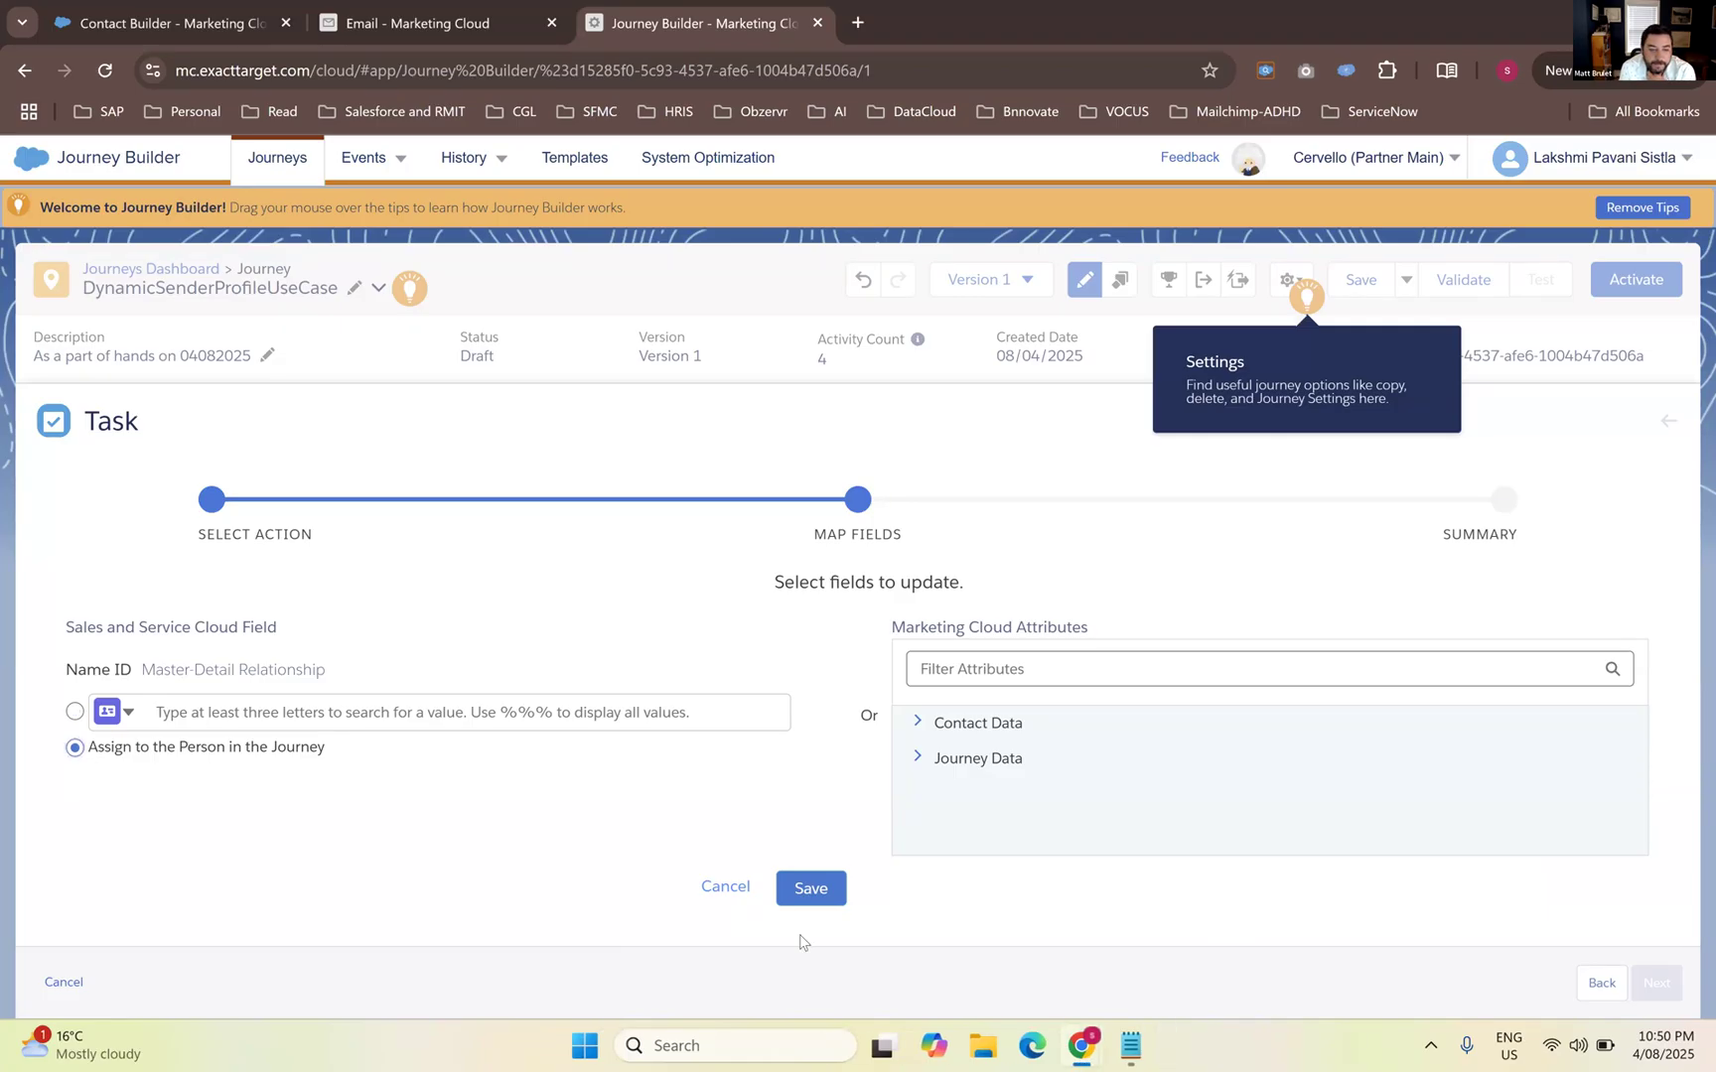
left_click(810, 889)
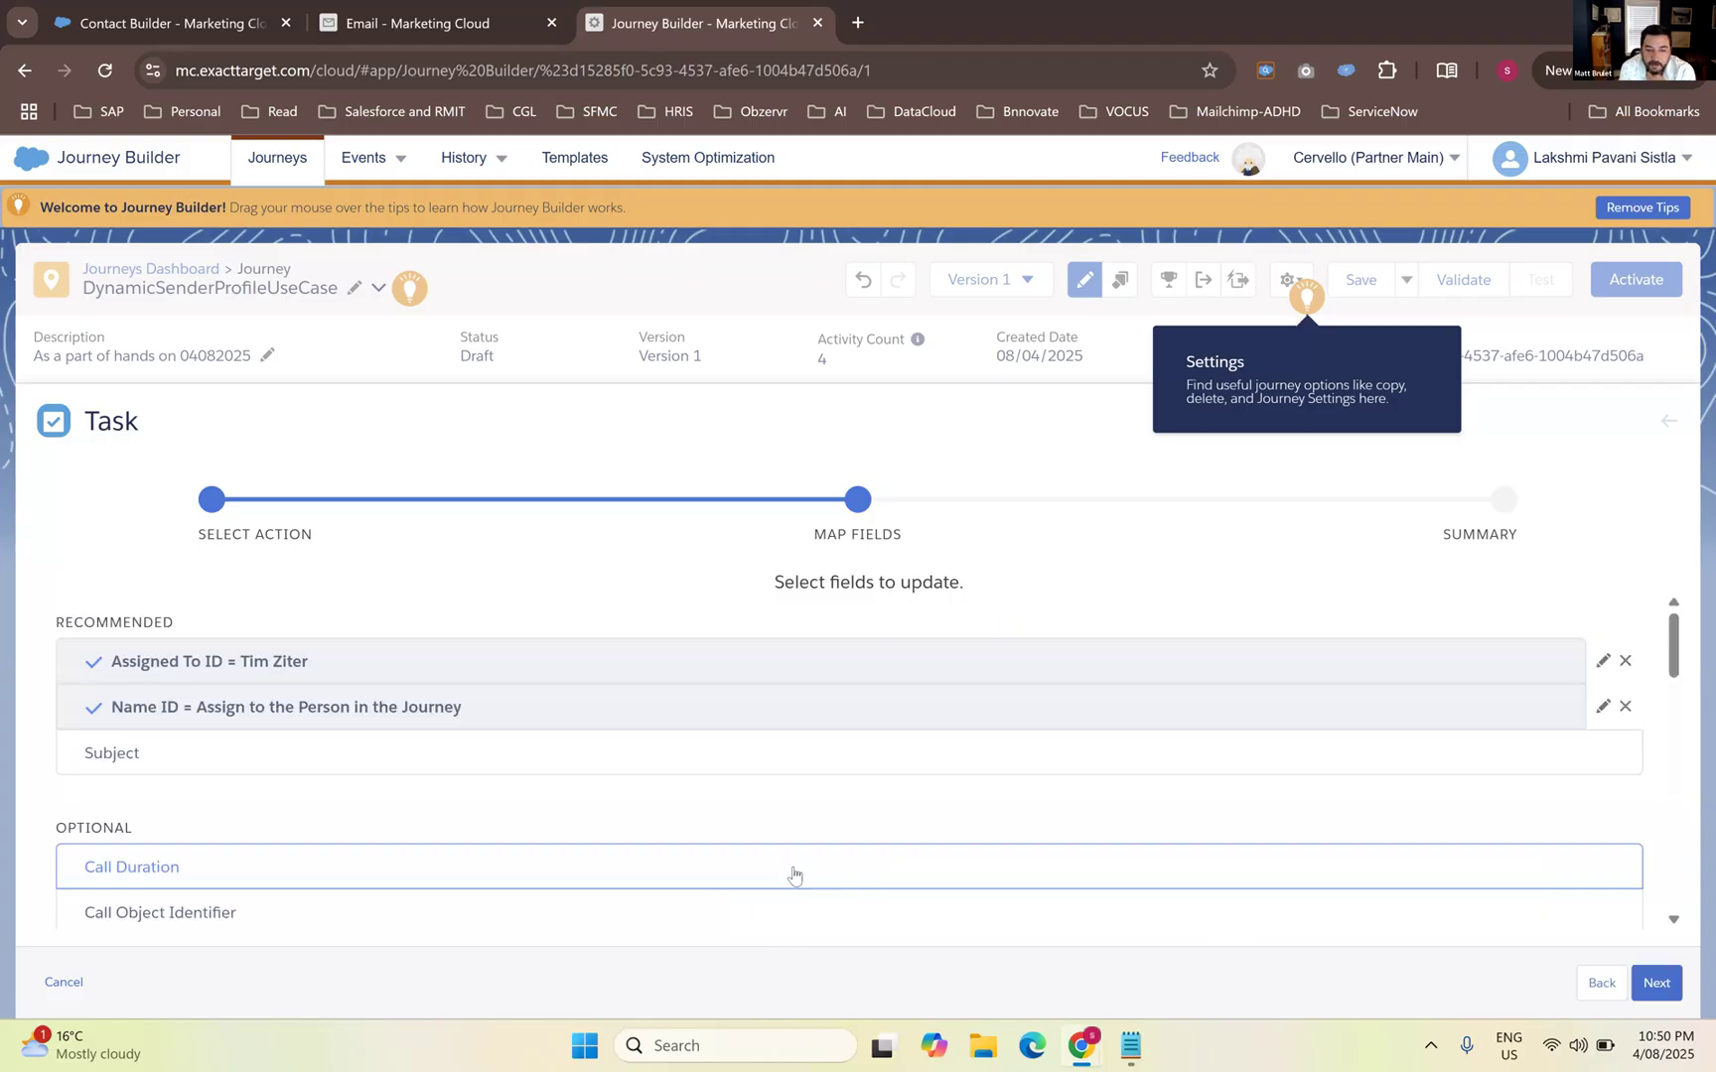
Map the task's Subject to "Please call the contact to followup." and save the mapping
left_click(175, 761)
left_click(183, 721)
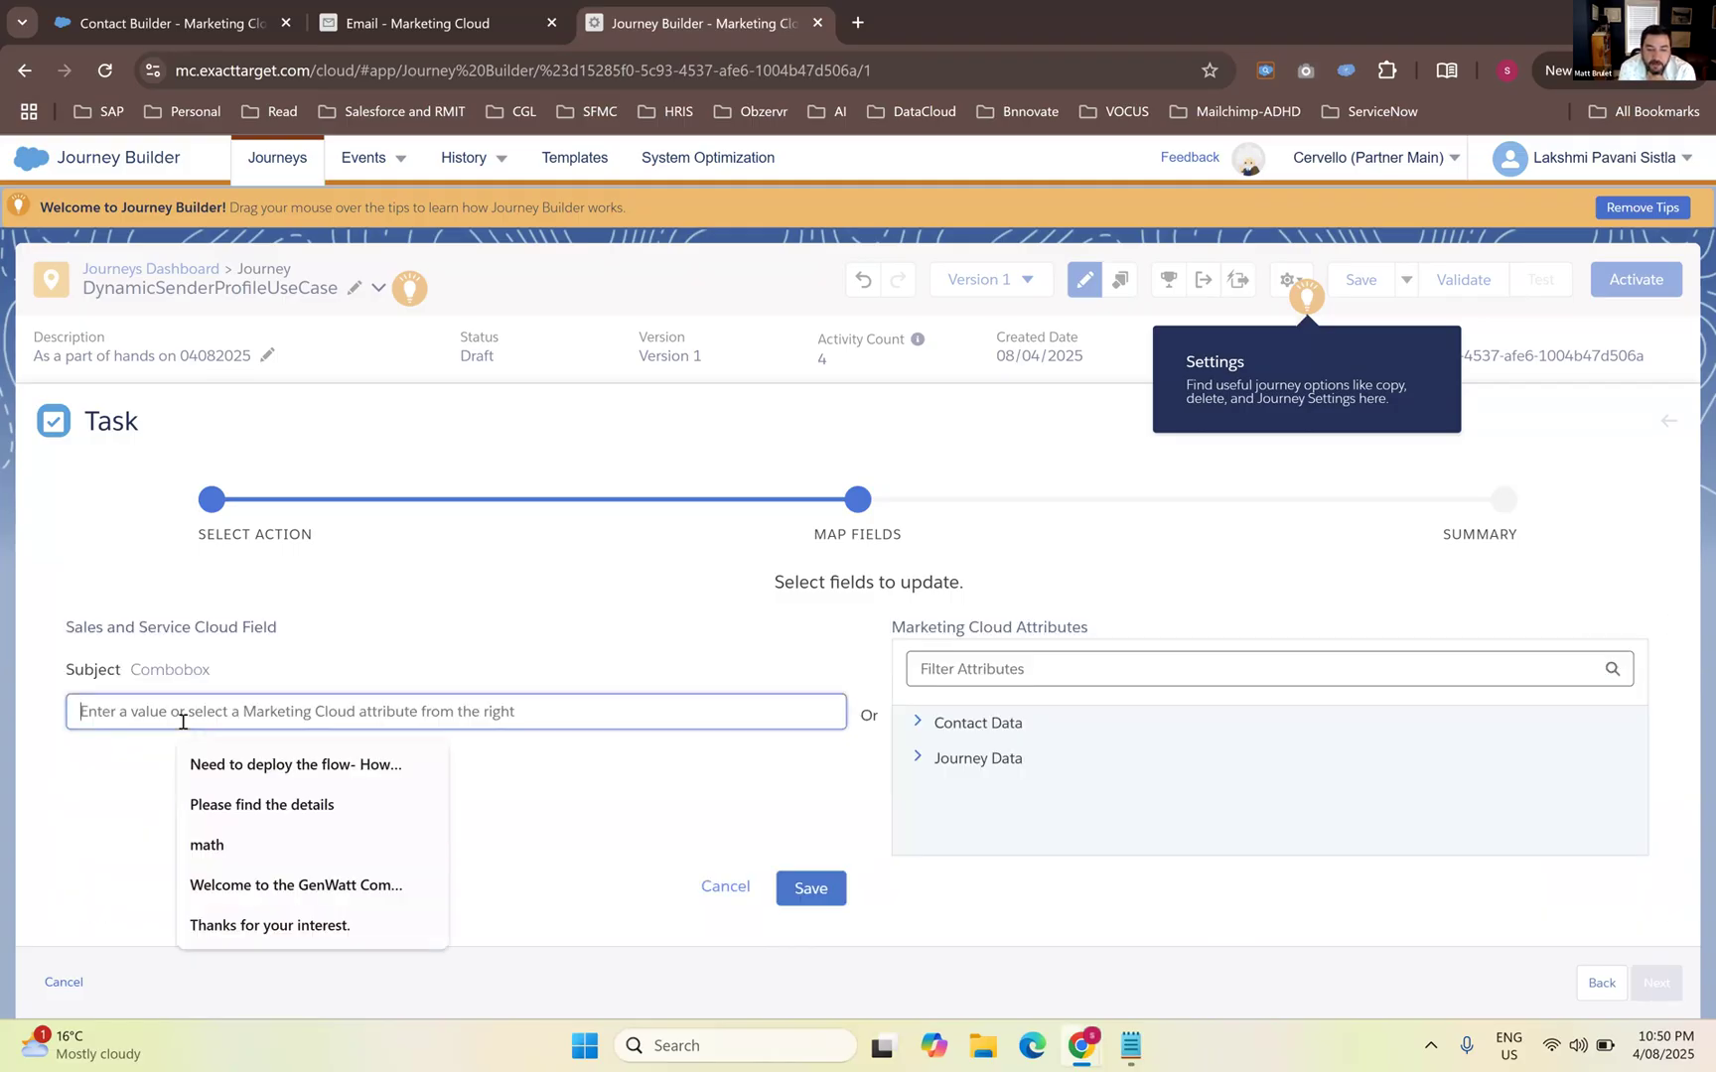
type("Please")
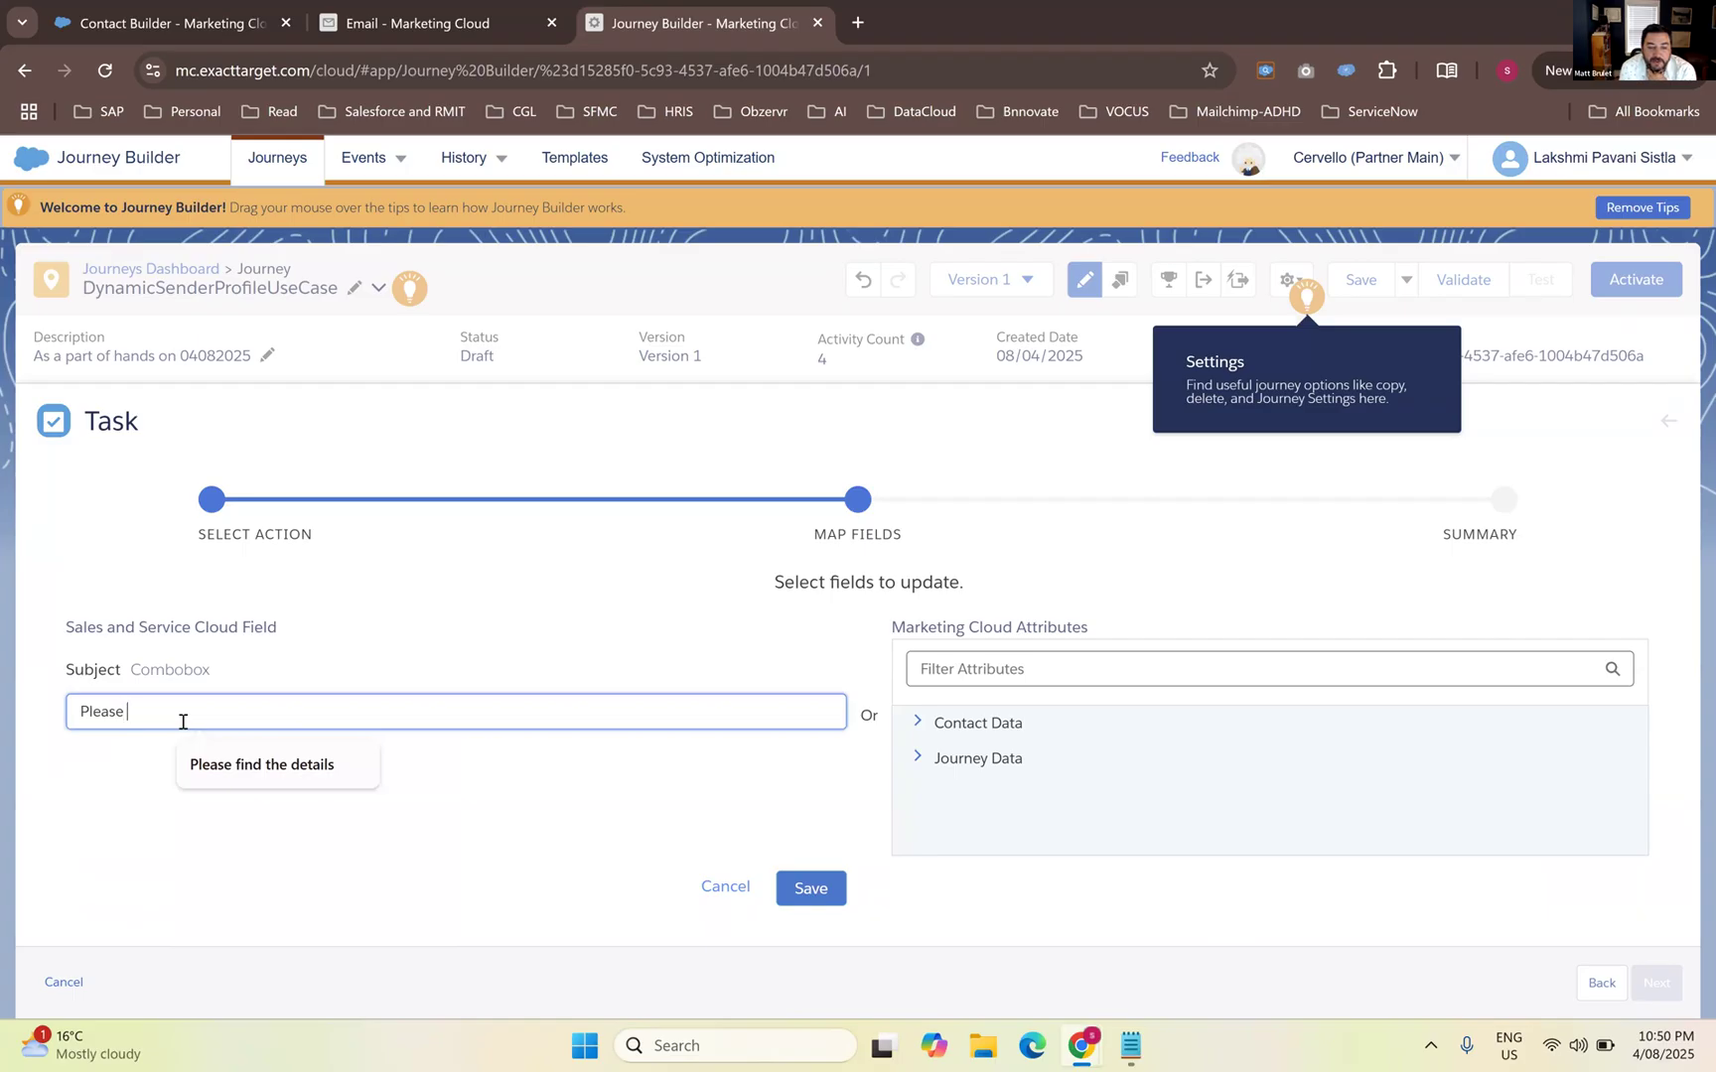
type(" call the conta")
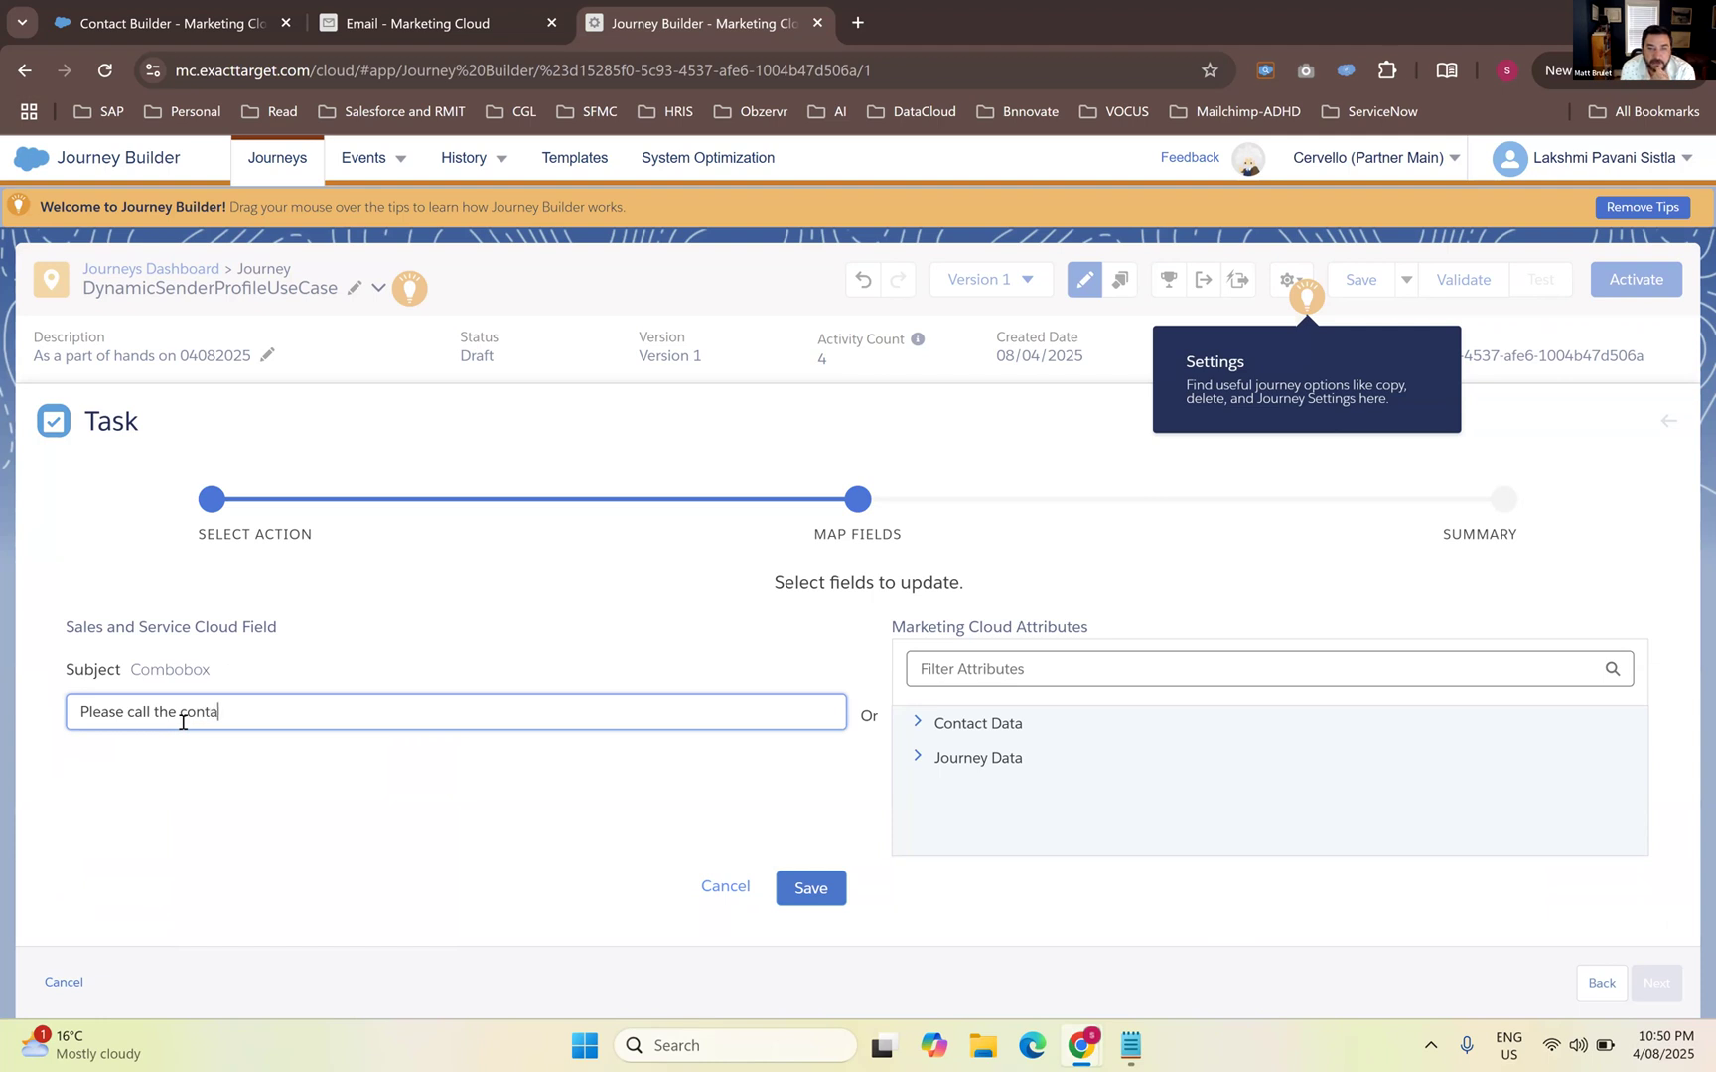
type("ct to follow")
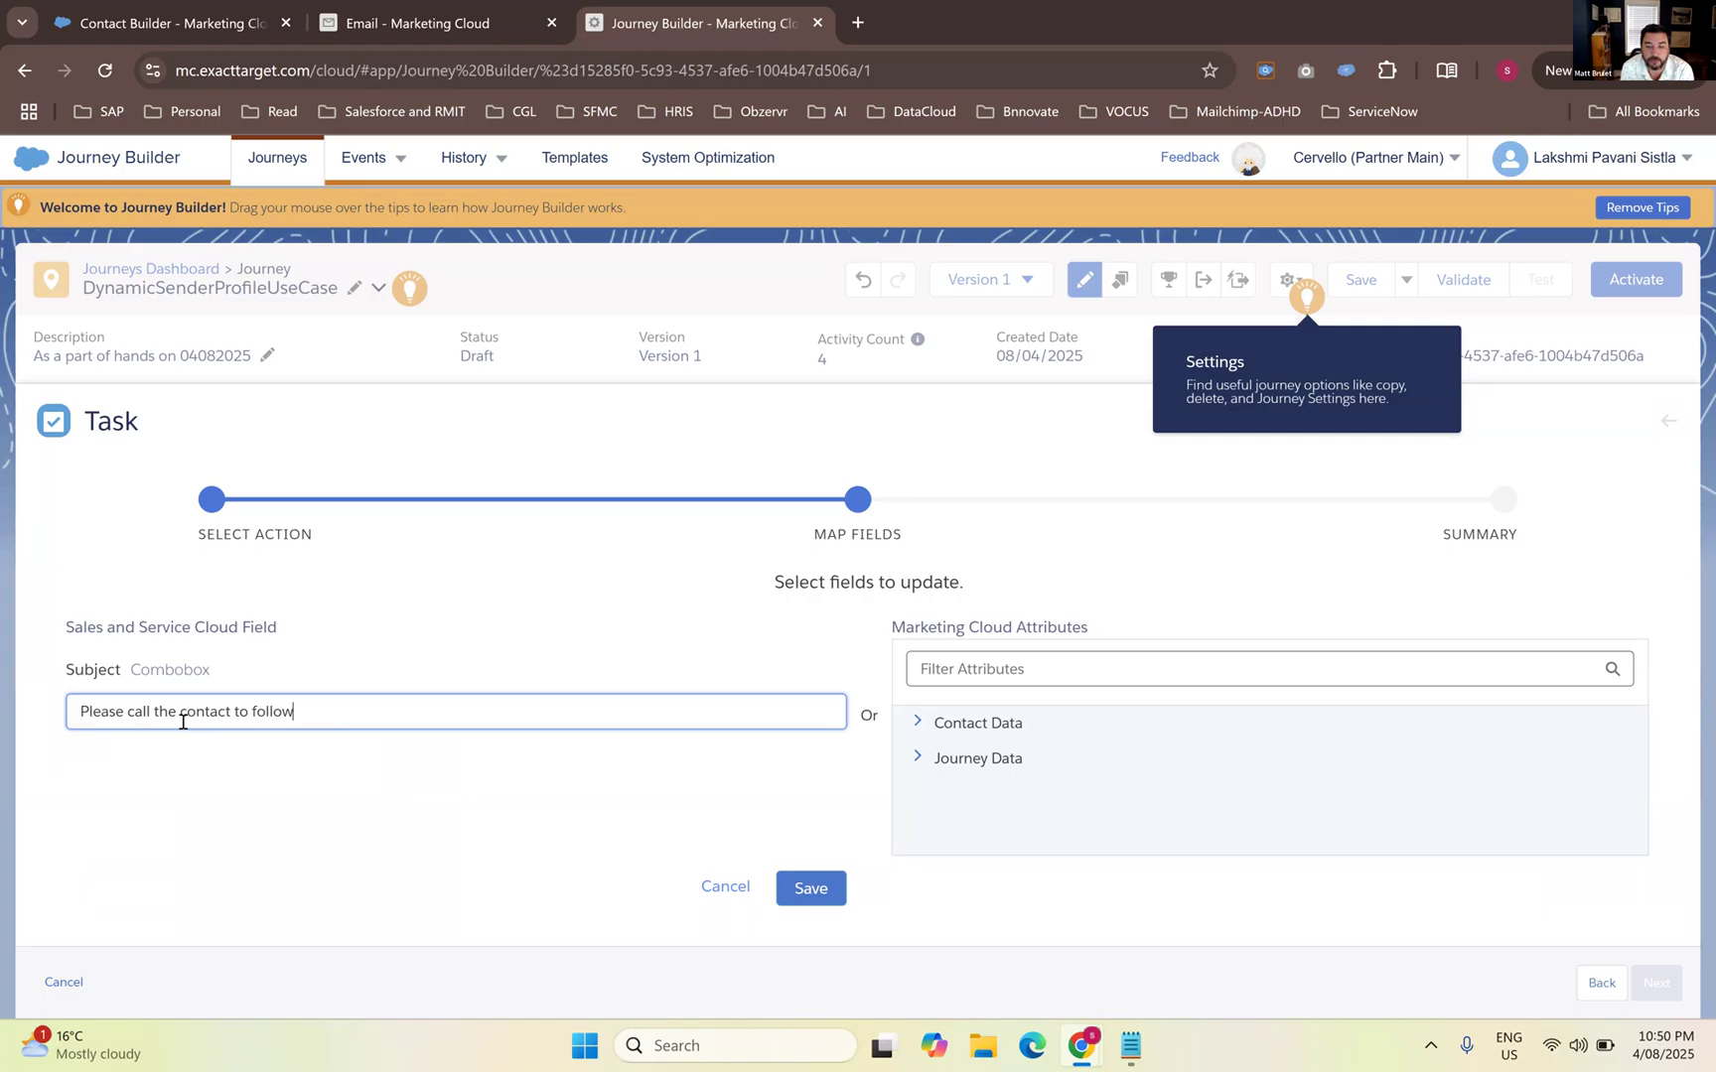
type("up.")
left_click(830, 894)
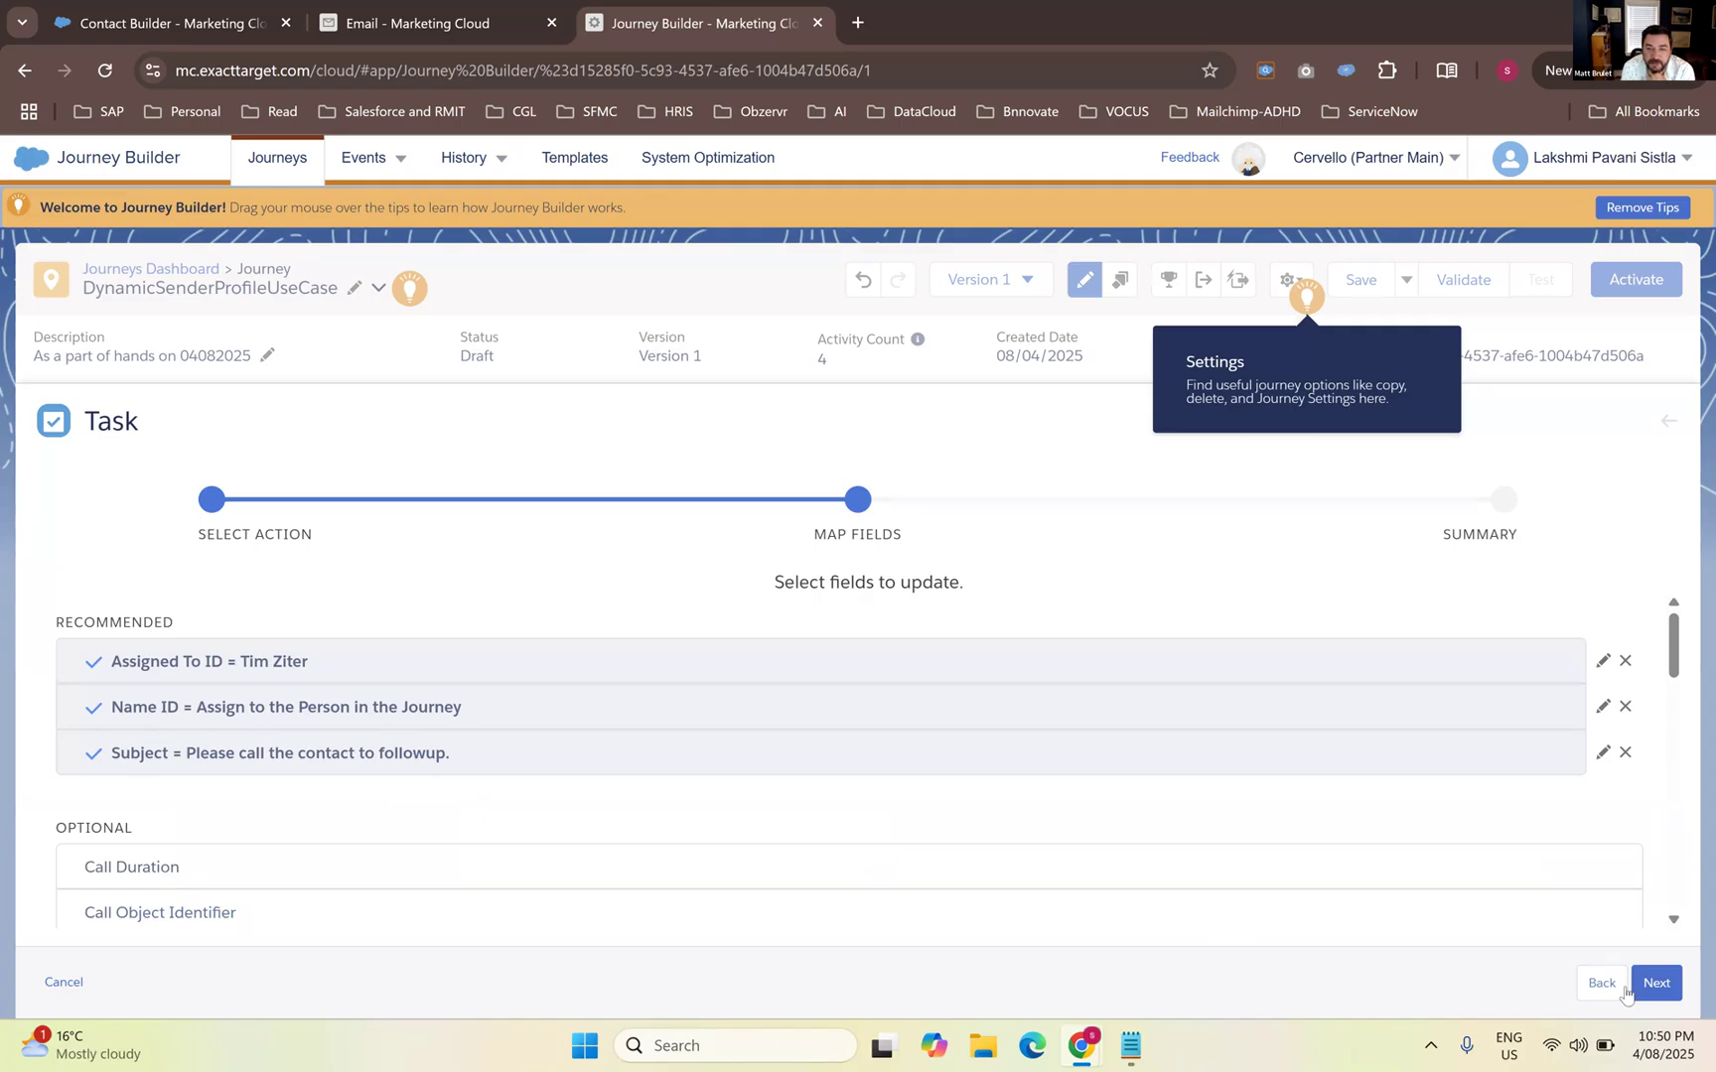
Check the Task summary, return to field mapping, and enter "Placeholder Sub" as the optional Description value
left_click(1656, 985)
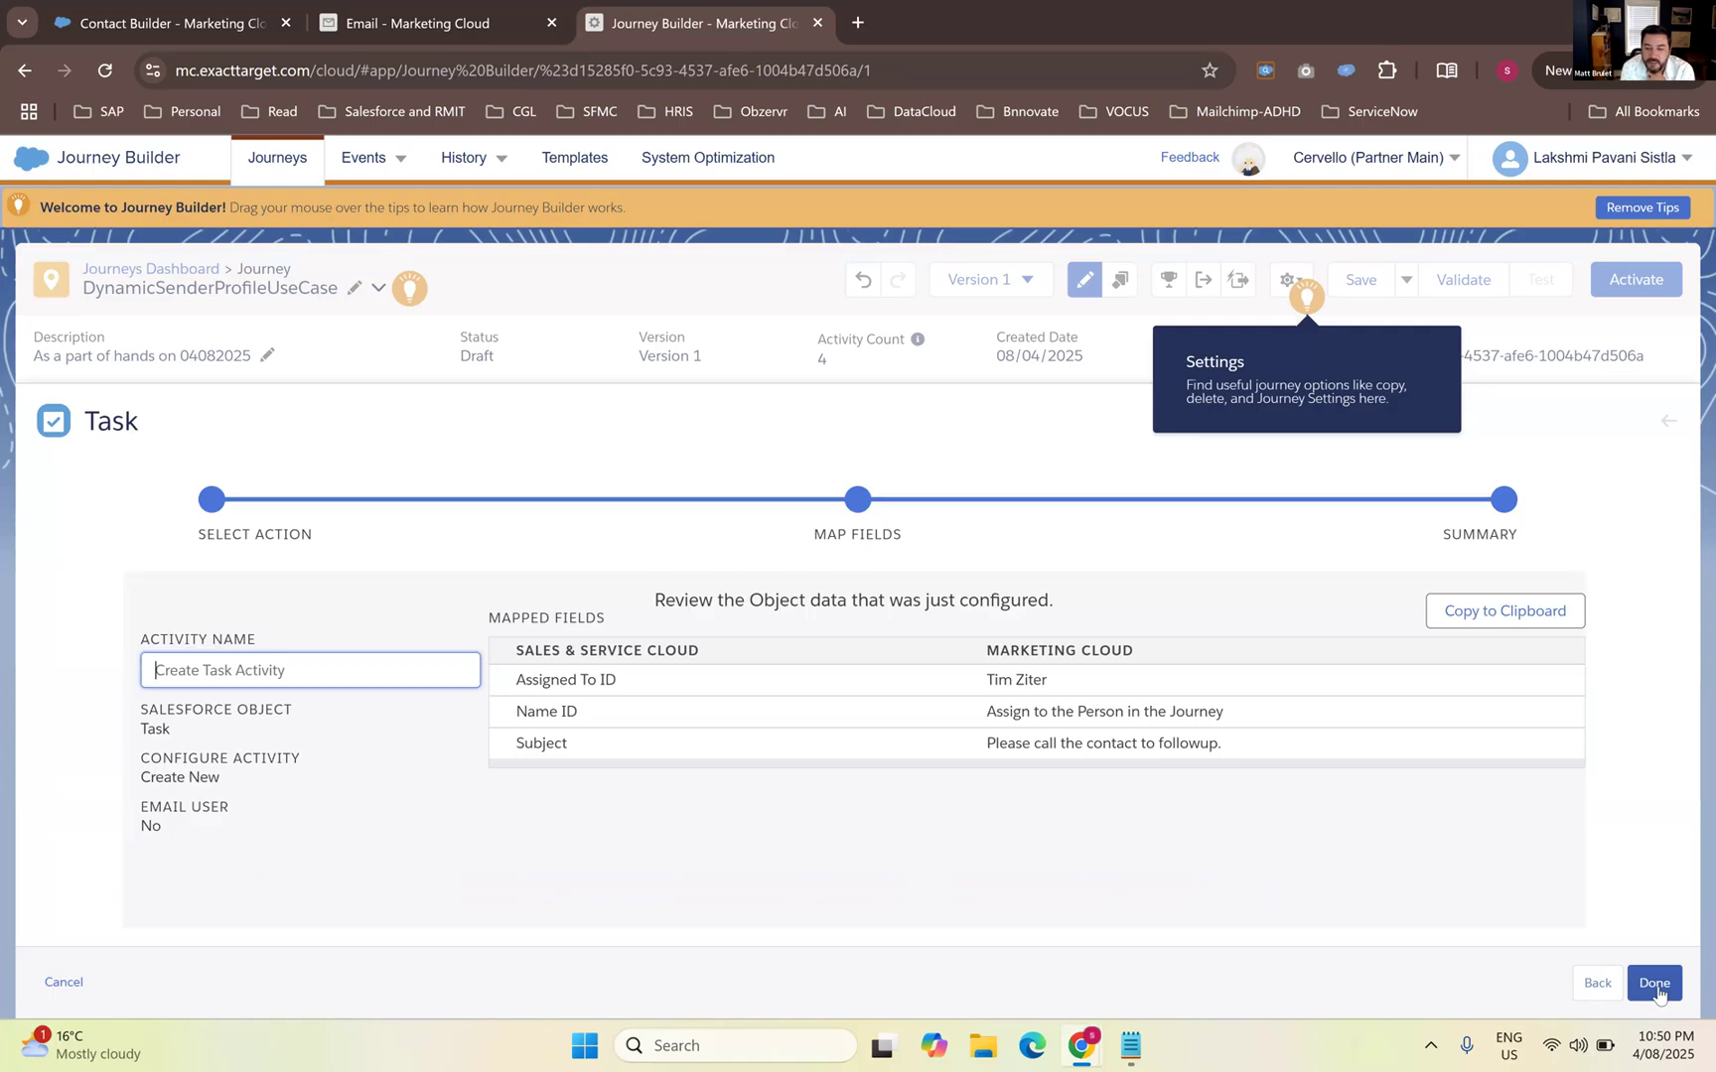
left_click(1597, 983)
scroll(548, 855, "down", 1)
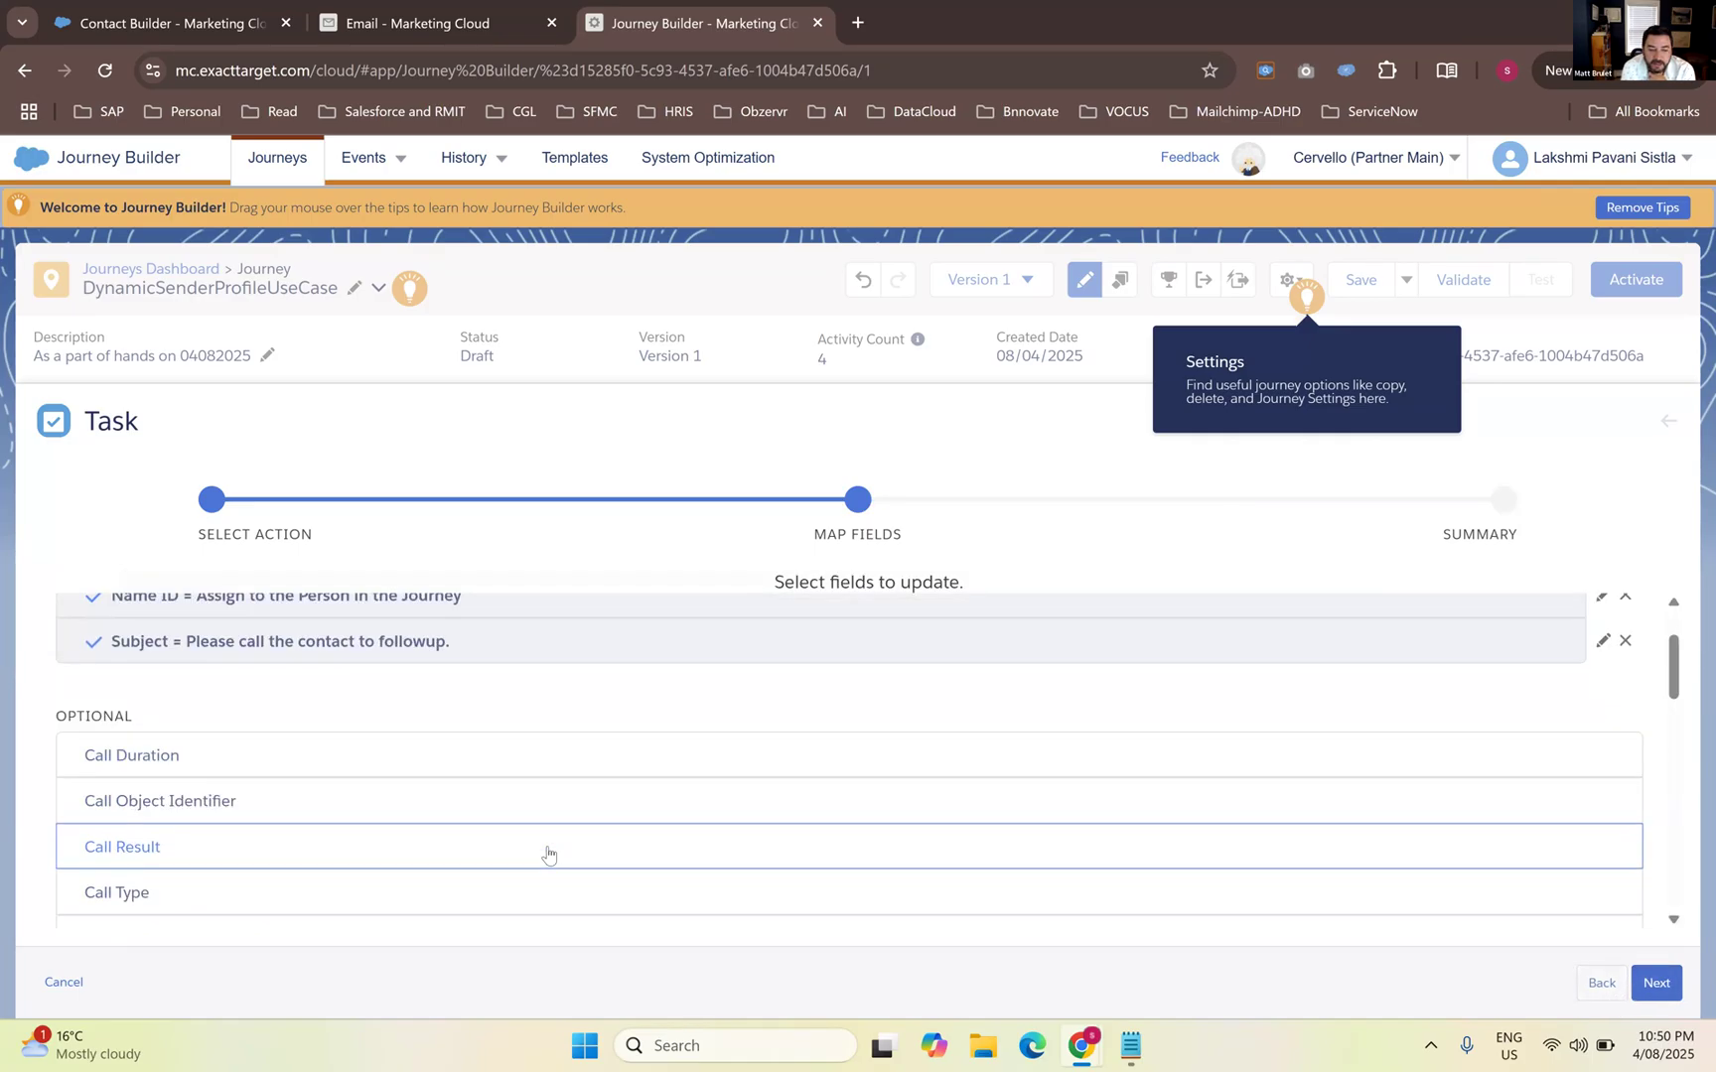
scroll(548, 855, "down", 1)
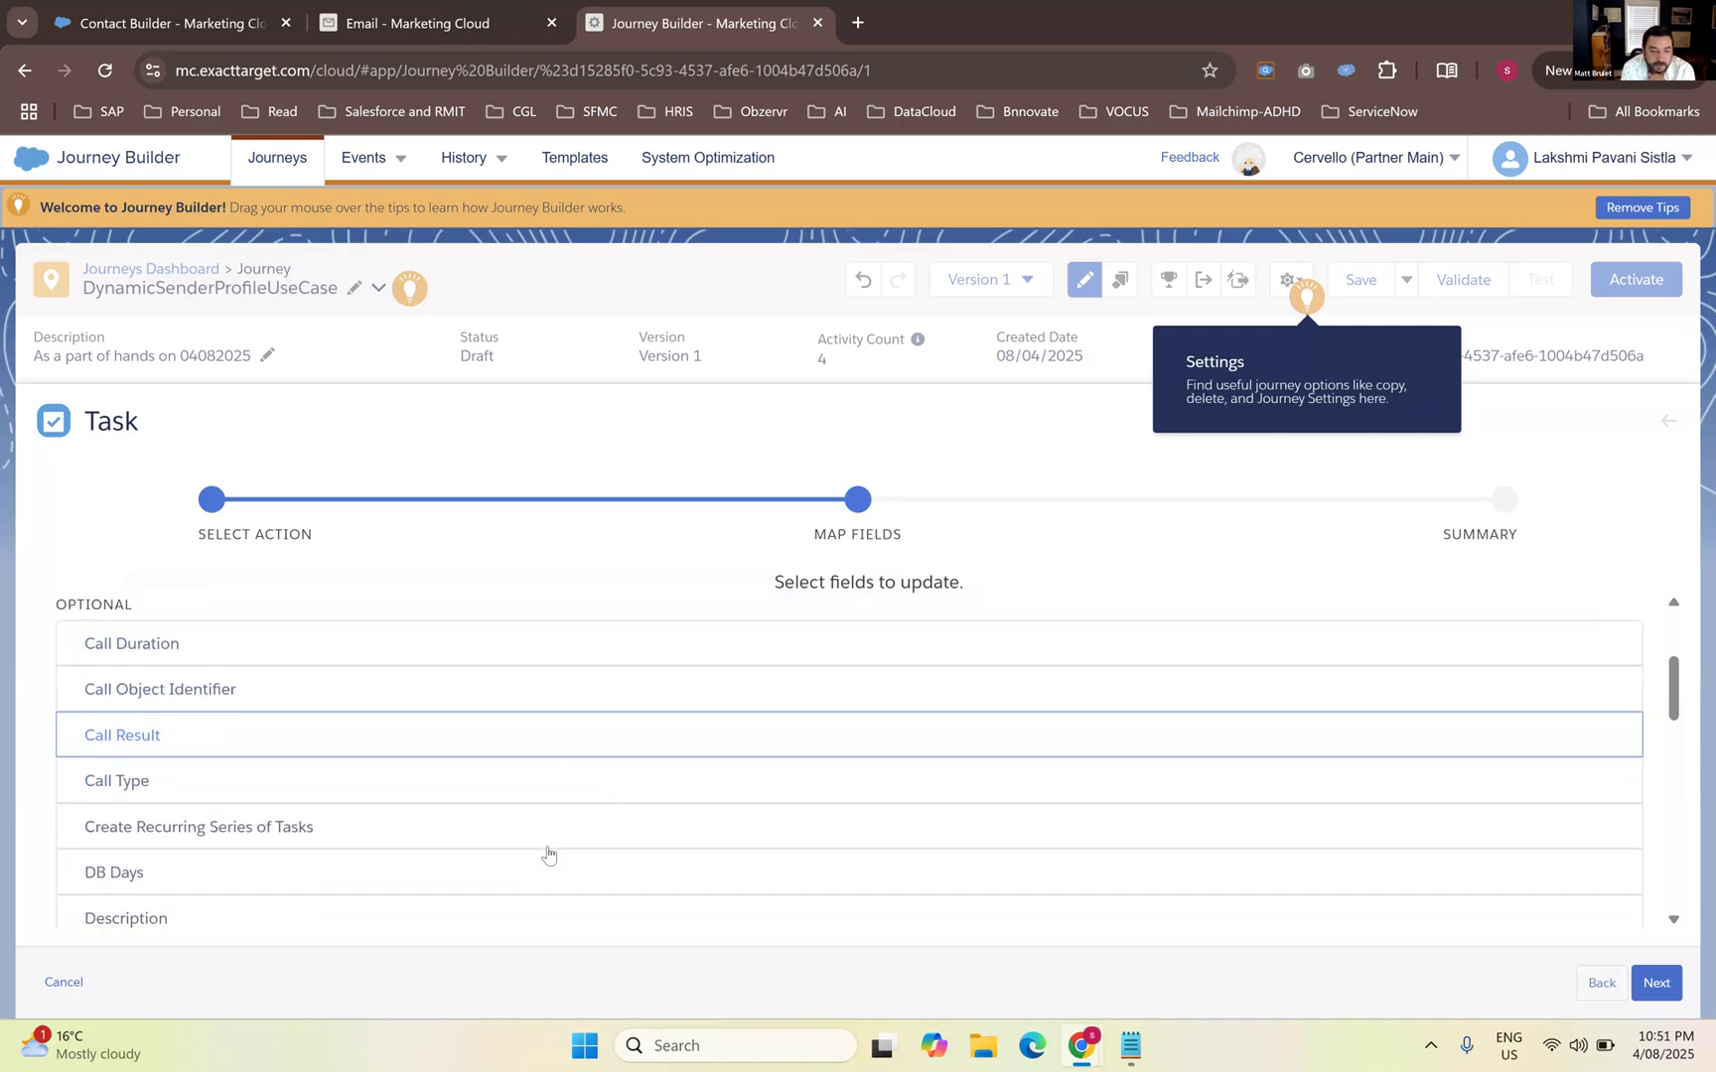
scroll(548, 855, "up", 1)
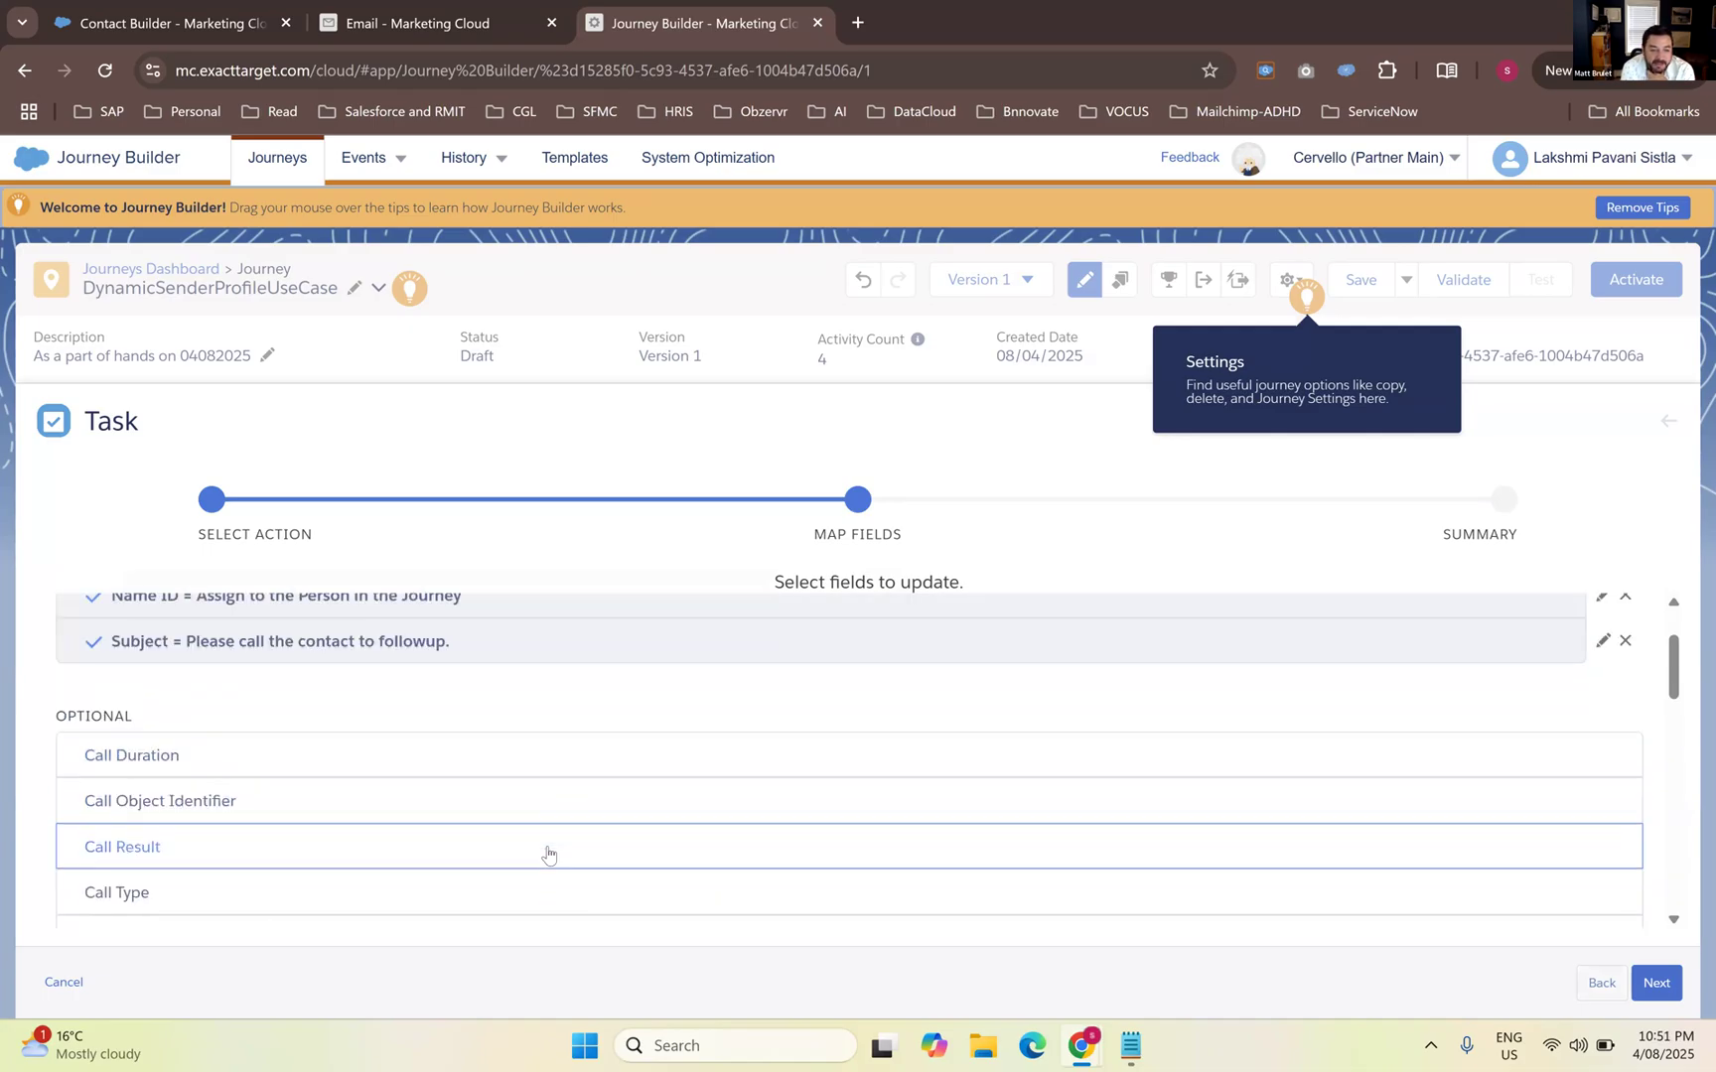
scroll(548, 855, "down", 2)
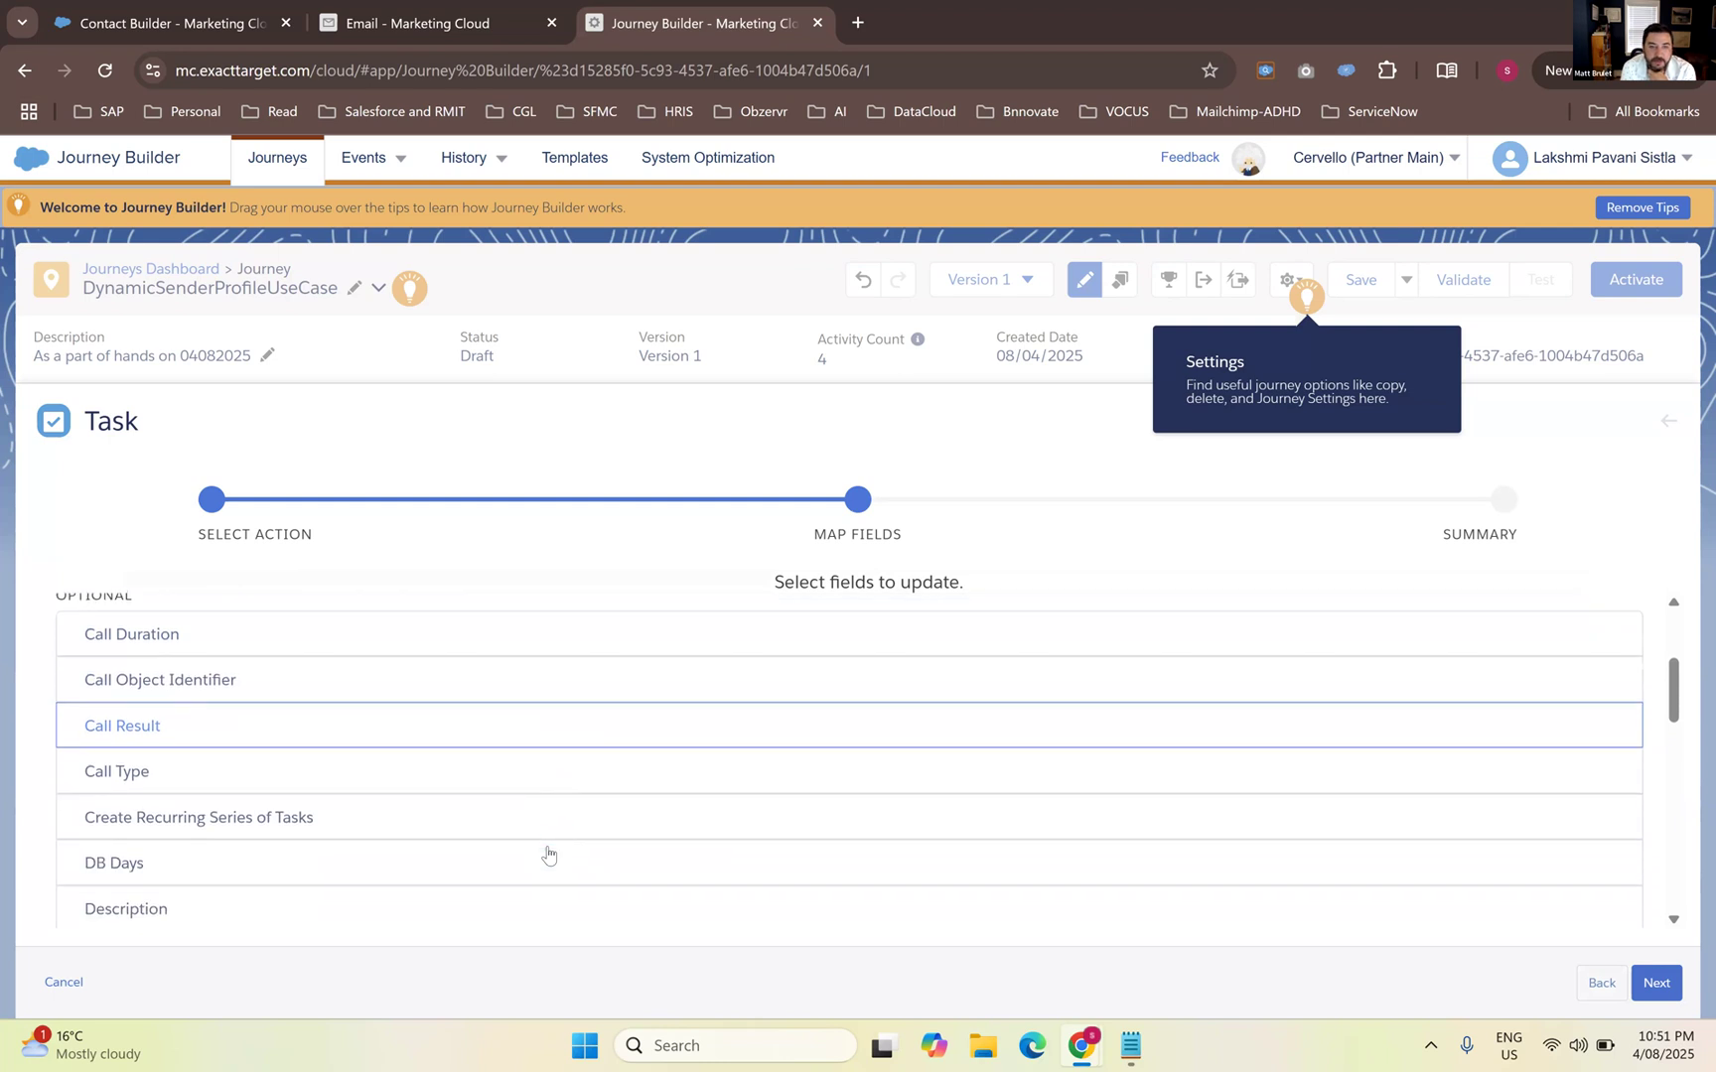
left_click(330, 826)
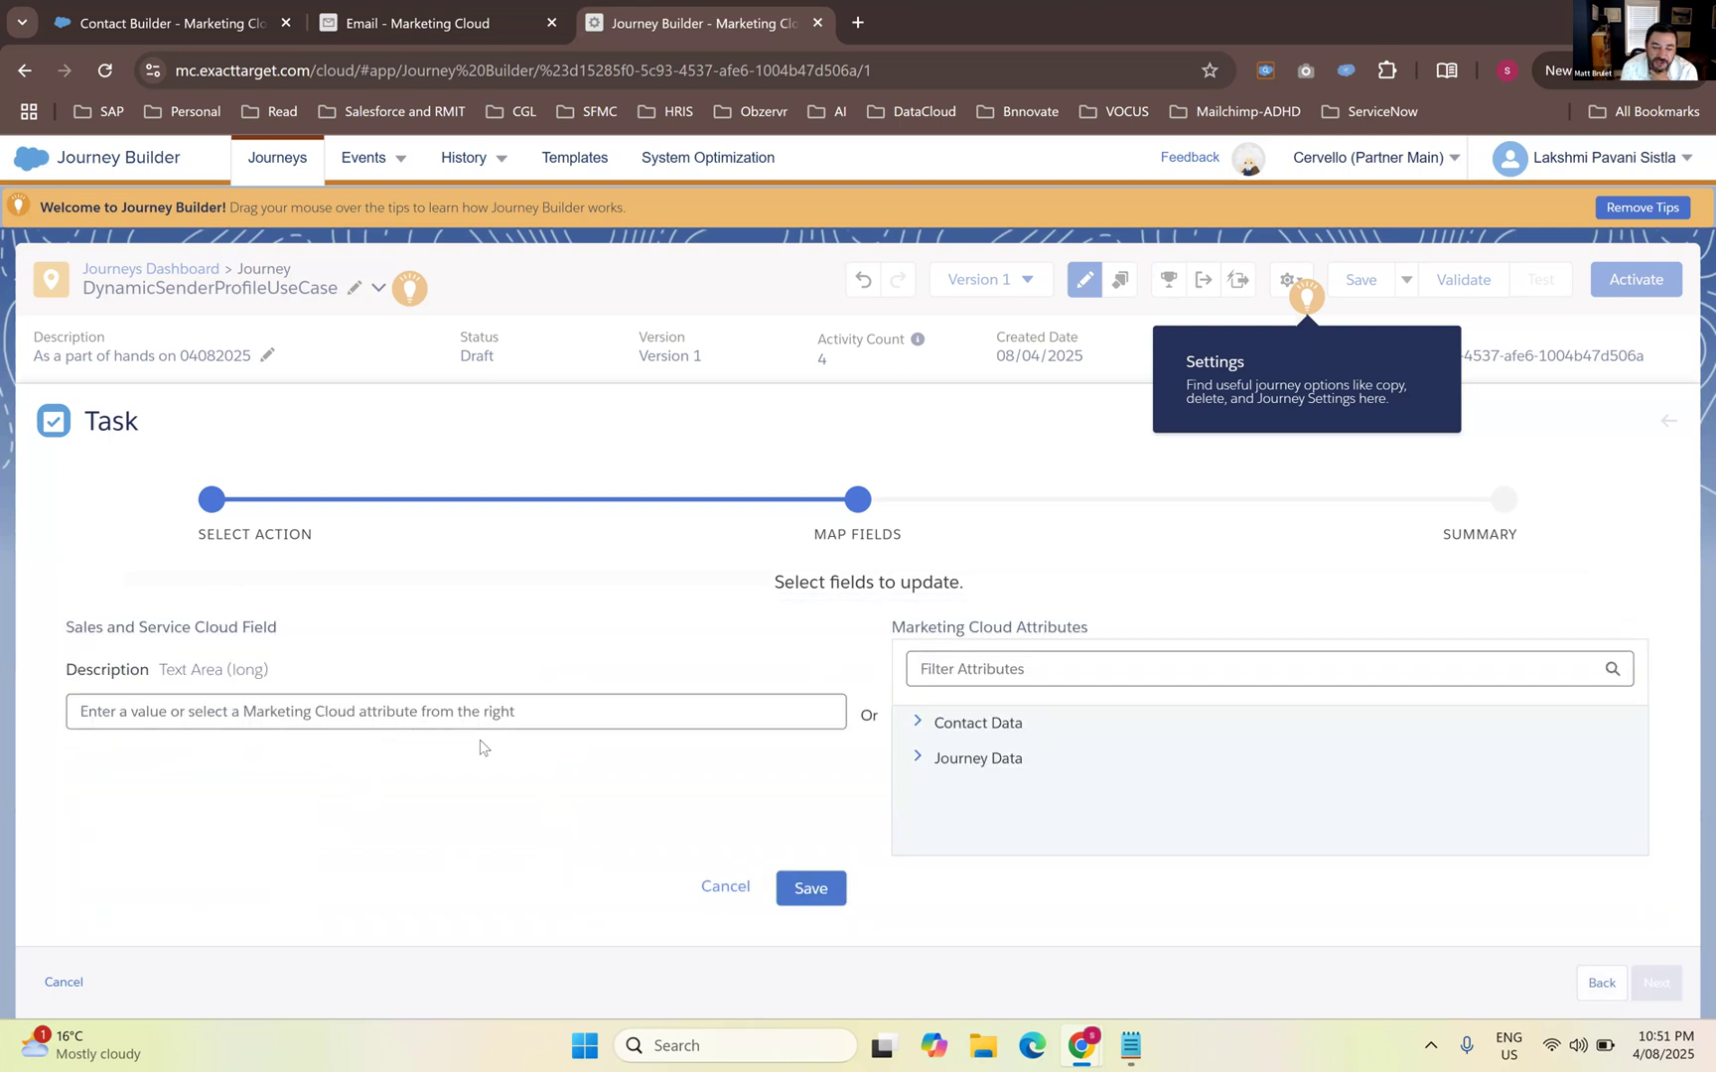
left_click(545, 711)
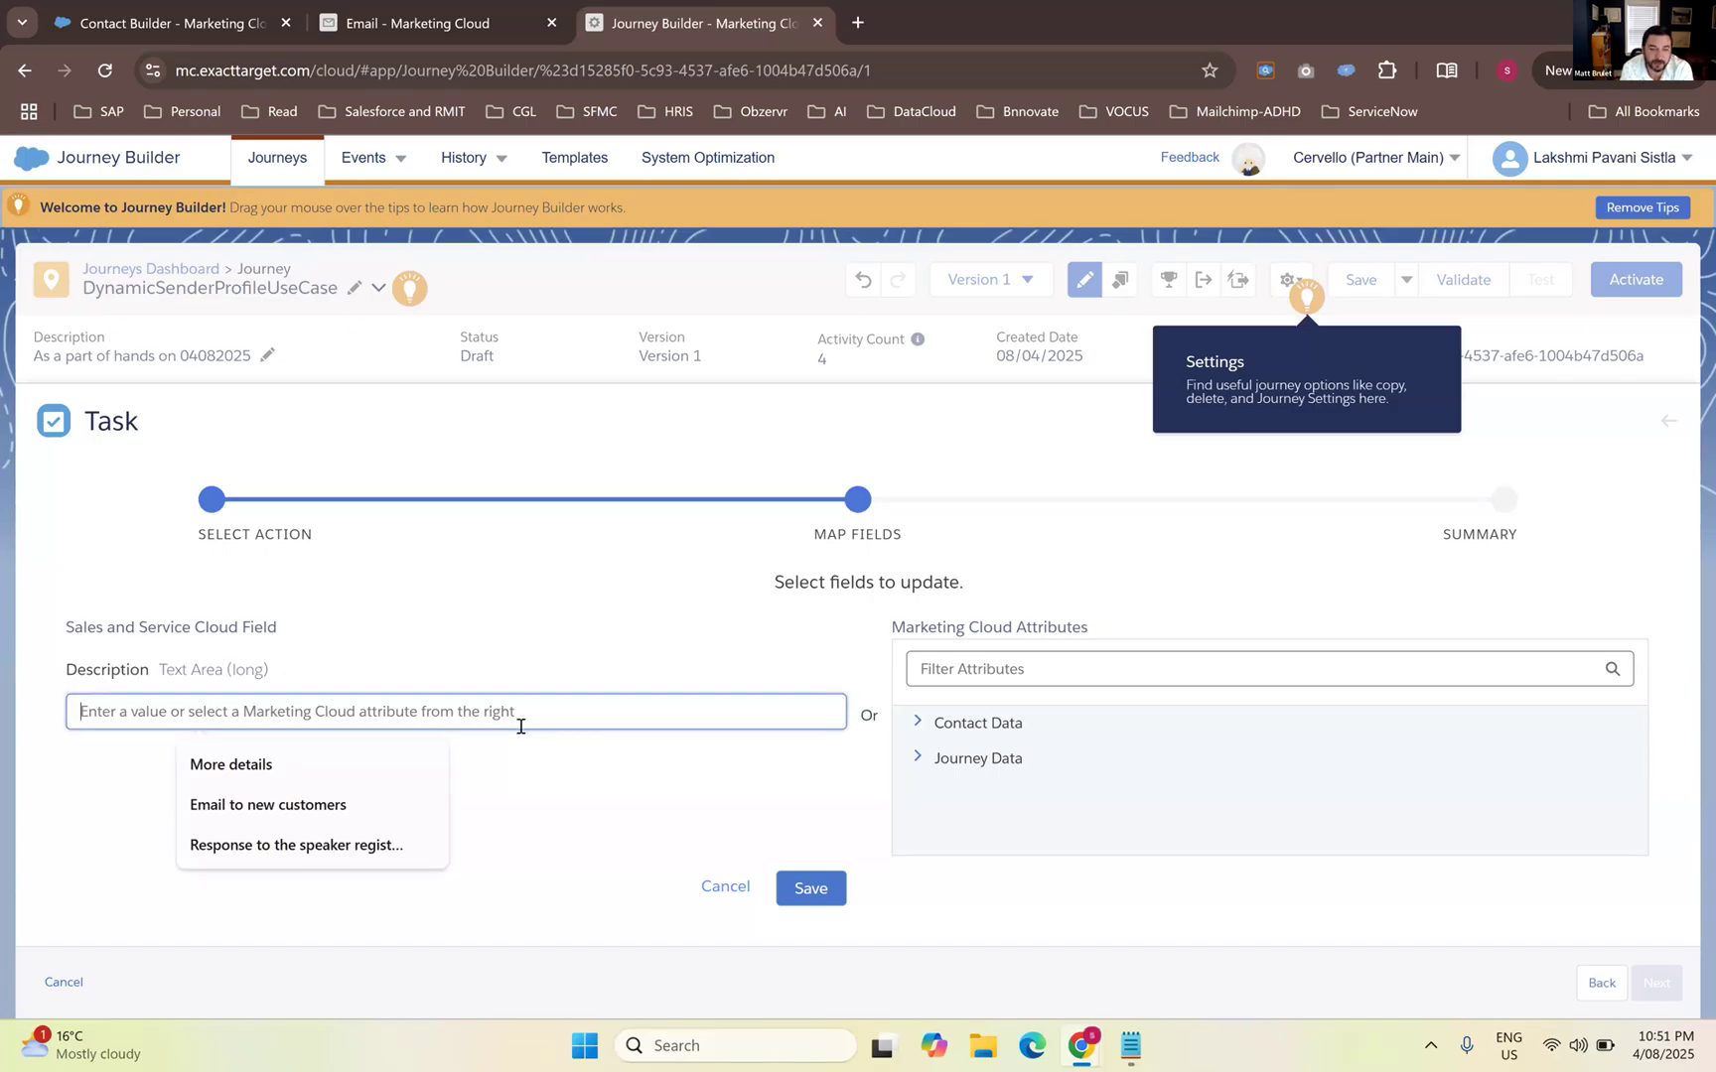
type("P")
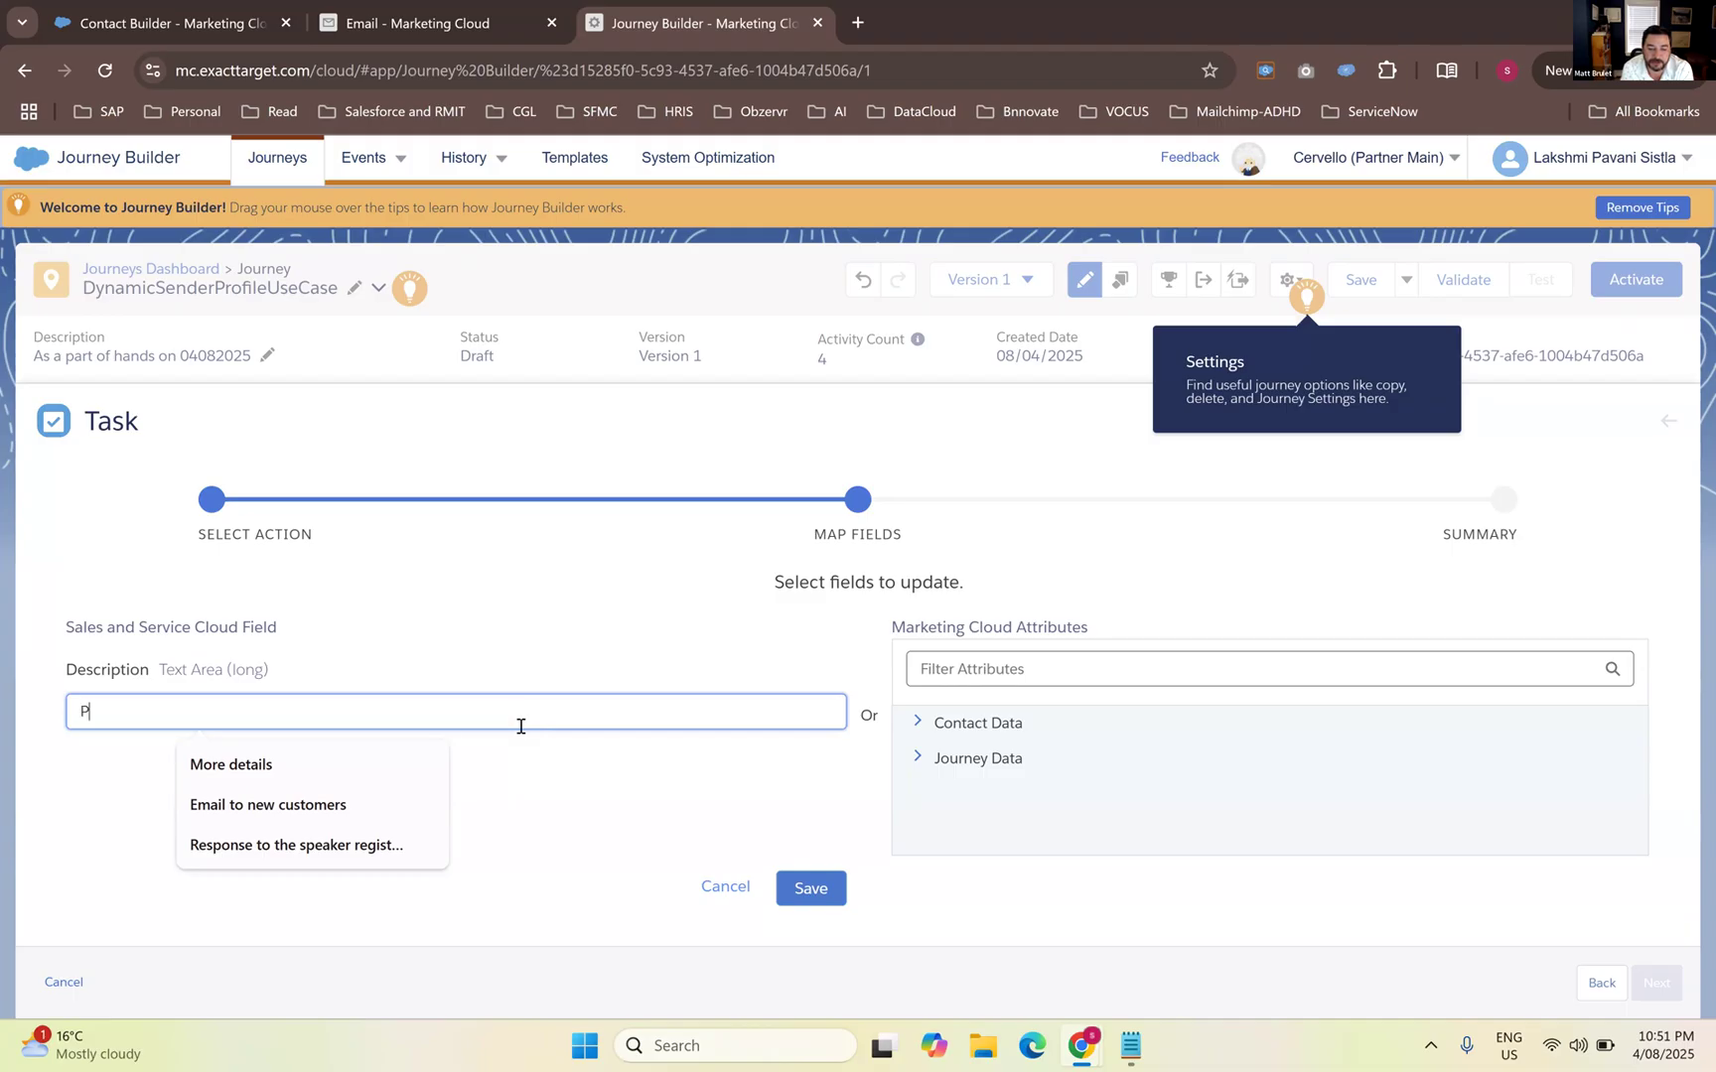
type("laceholder Sub")
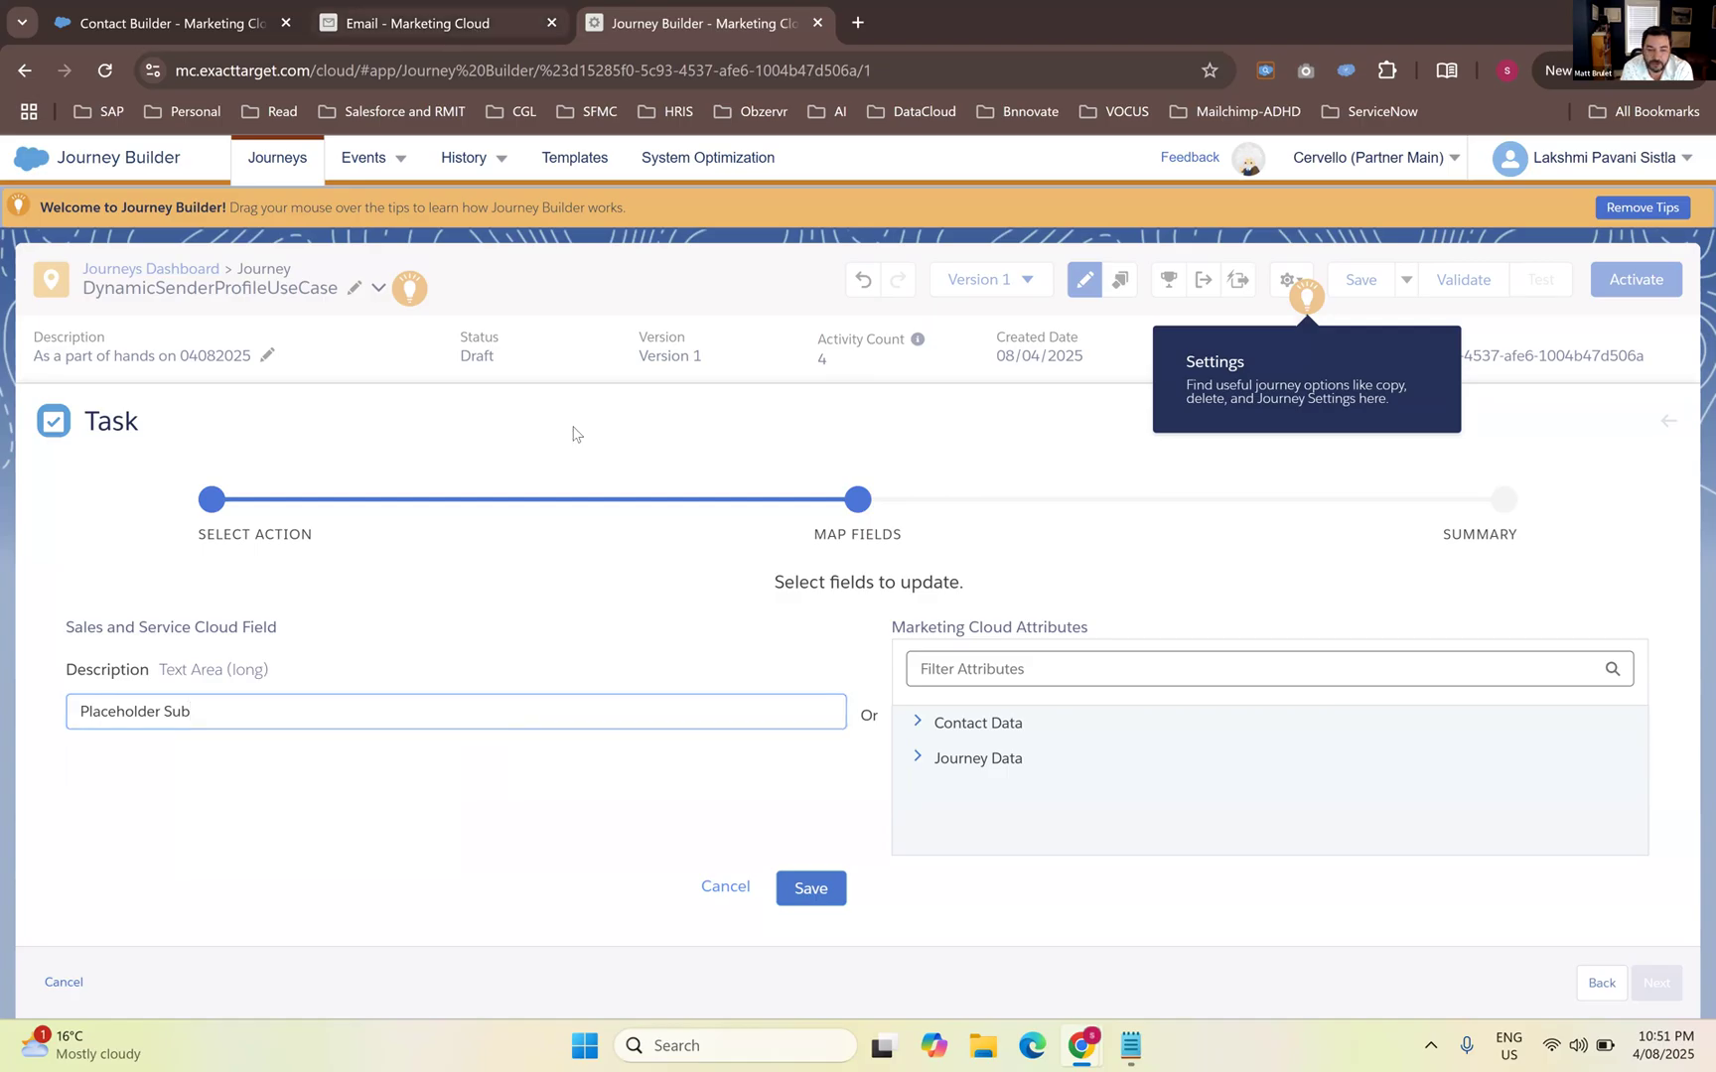
Look at the subject line of the NTO Welcome Series Initial Email - General and return to the Task mapping
key("ctrl+shift+Tab")
left_click_drag(1037, 447, 769, 431)
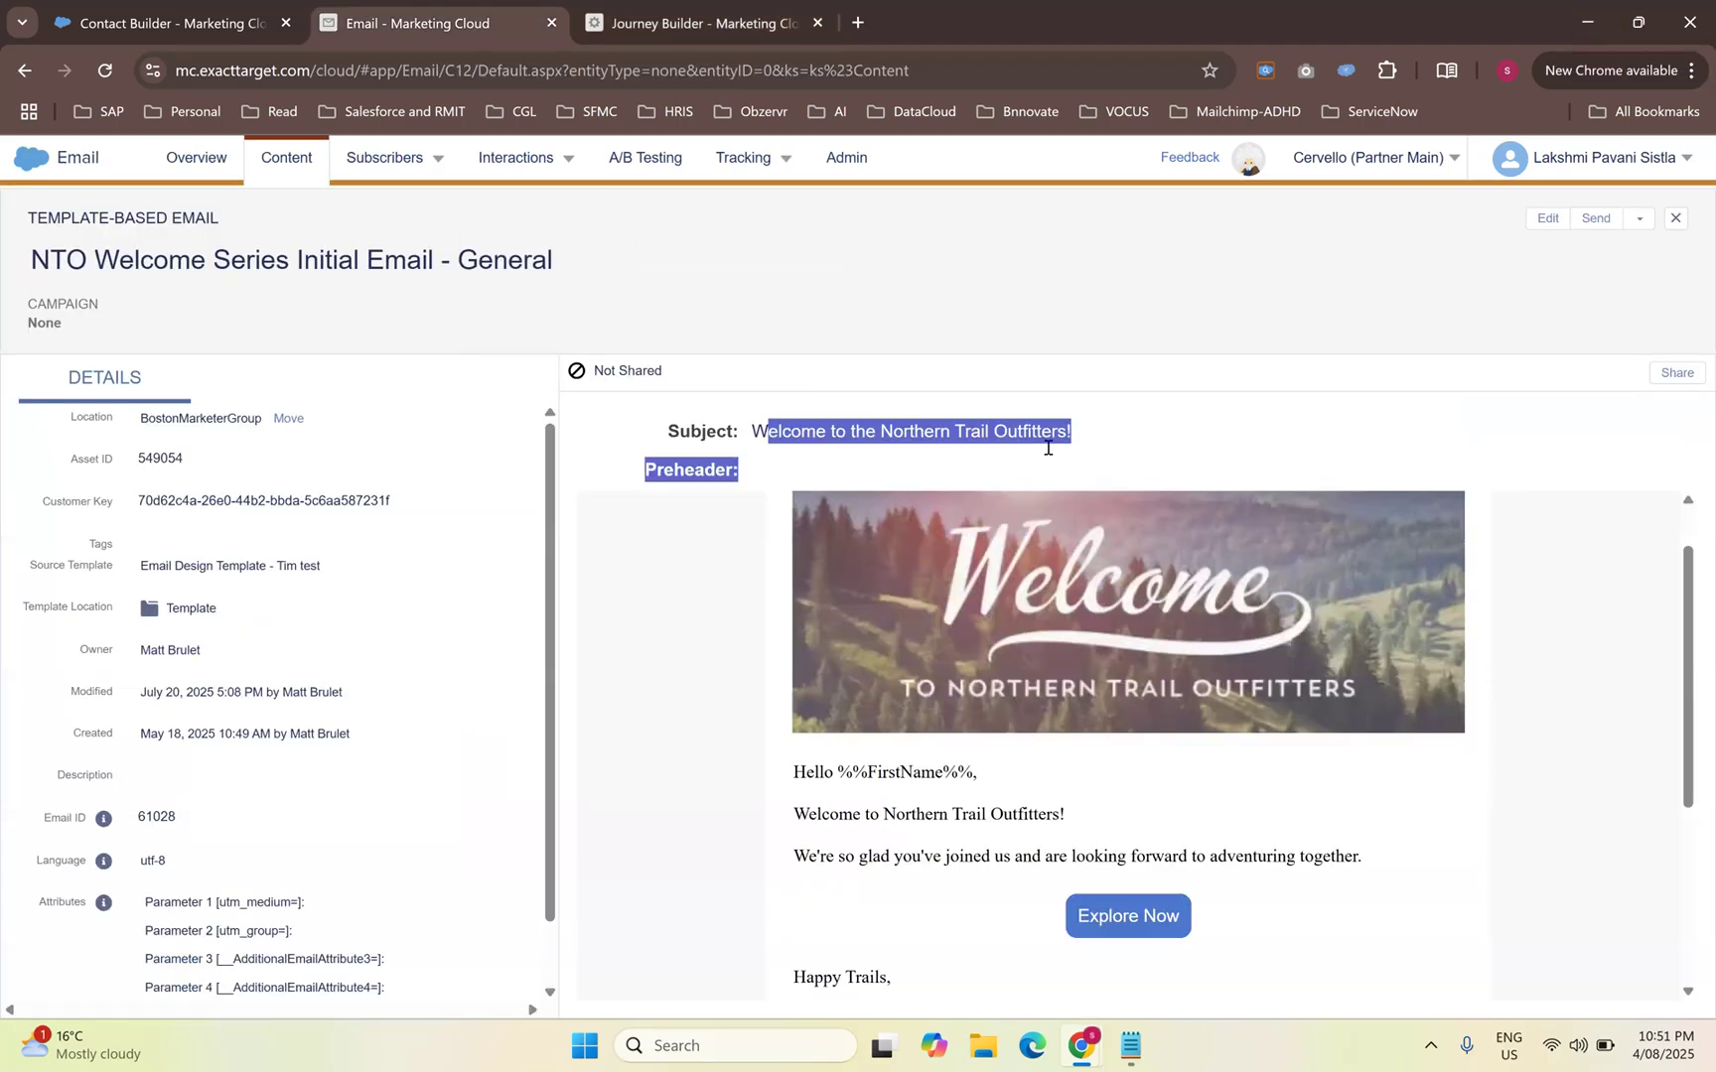
left_click(780, 431)
left_click(640, 12)
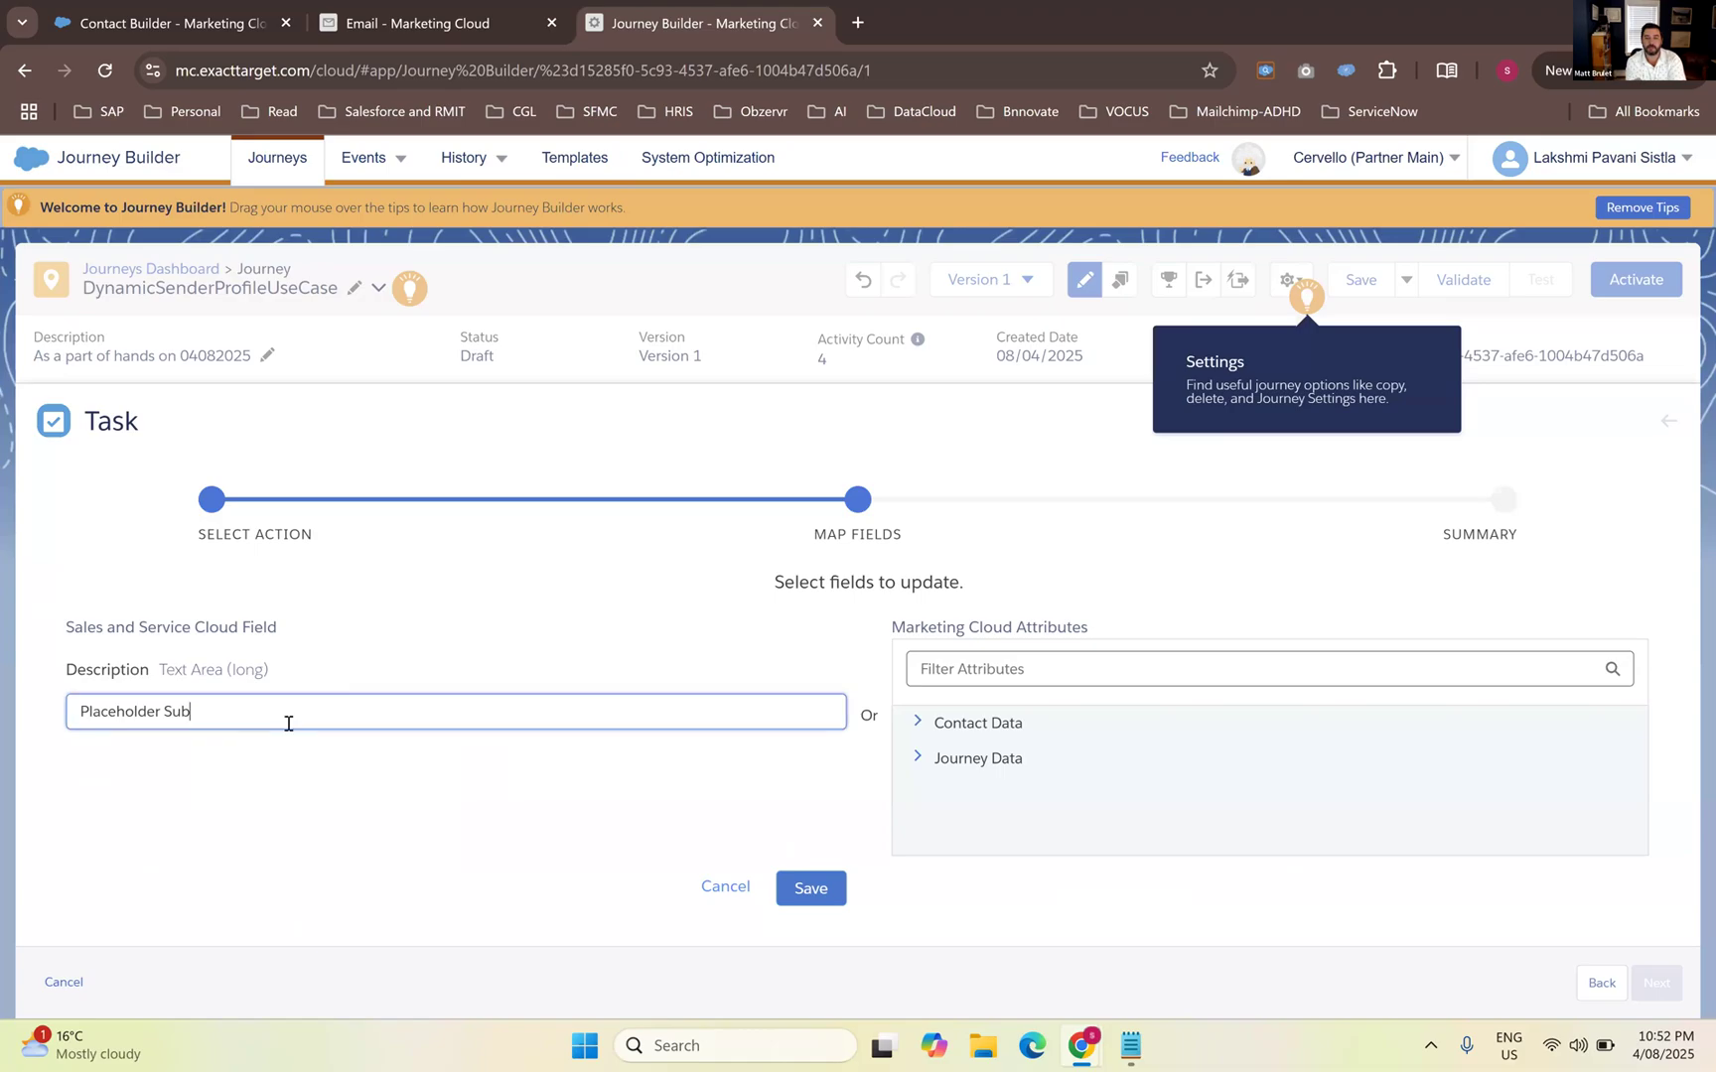
Change the Description value to "Placeholder Text" and save the mapping
key("BackSpace")
key("BackSpace")
key("BackSpace")
key("BackSpace")
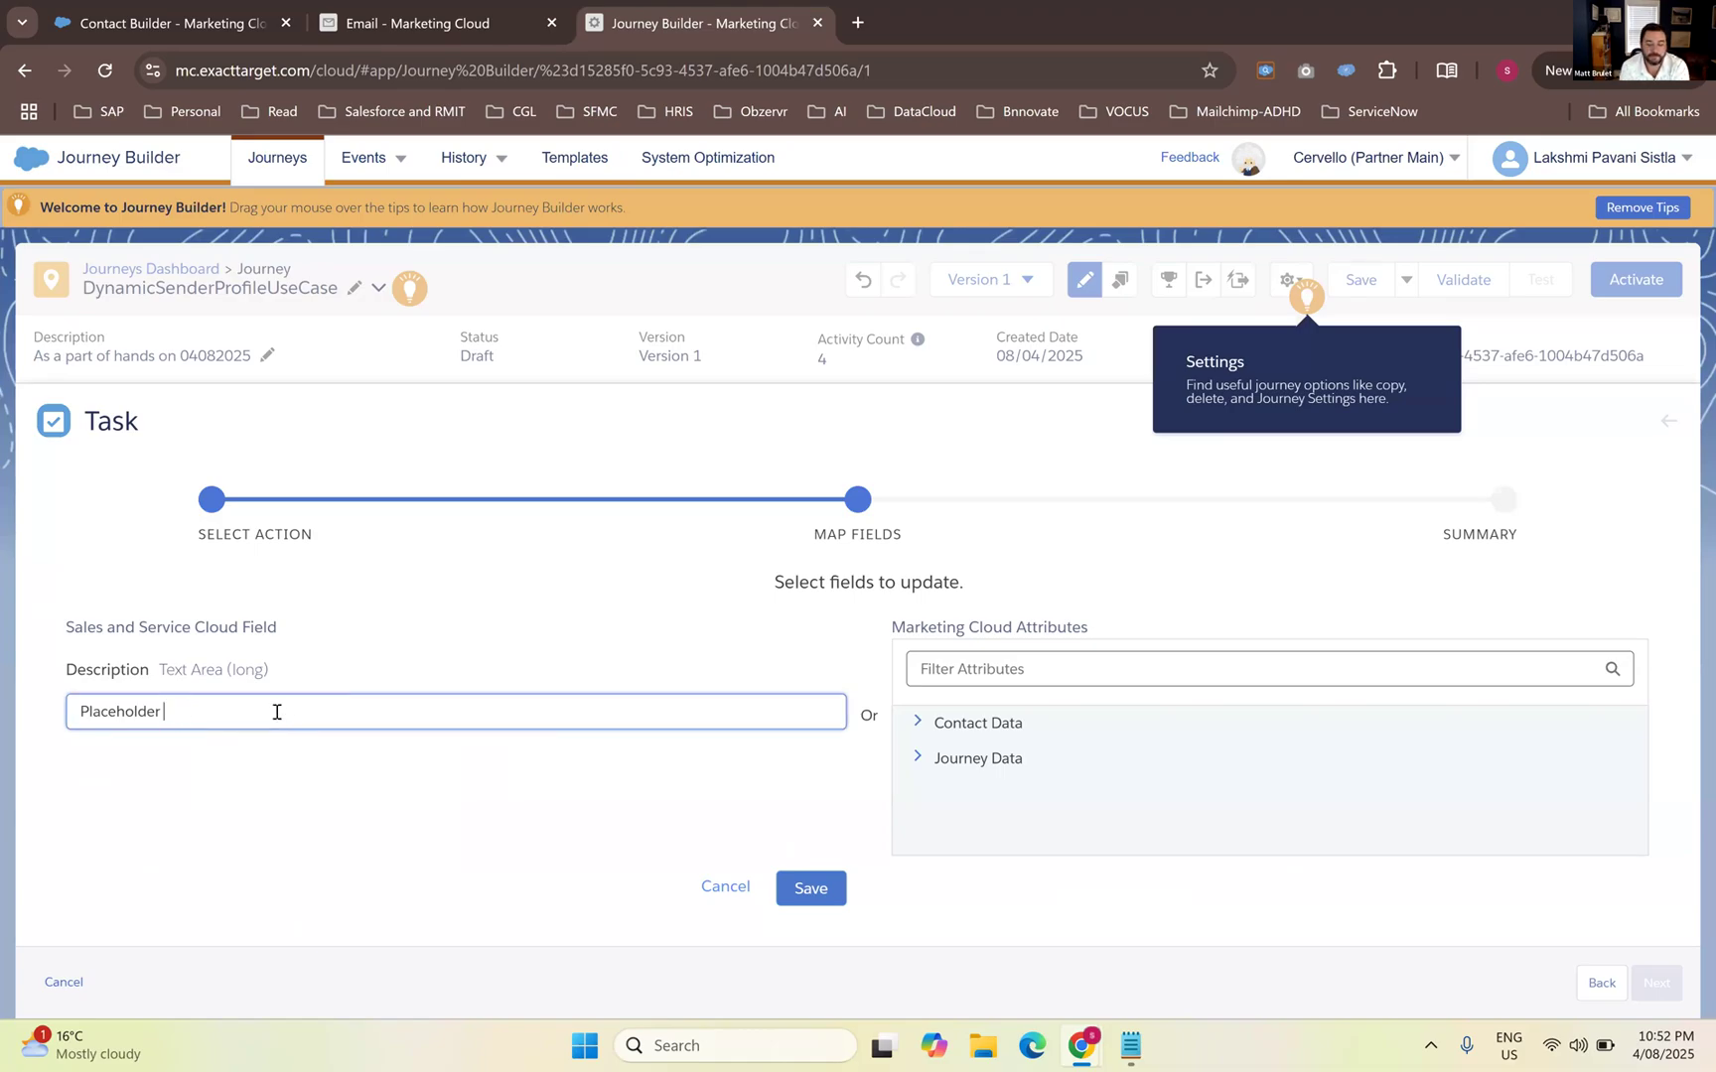
type("Text")
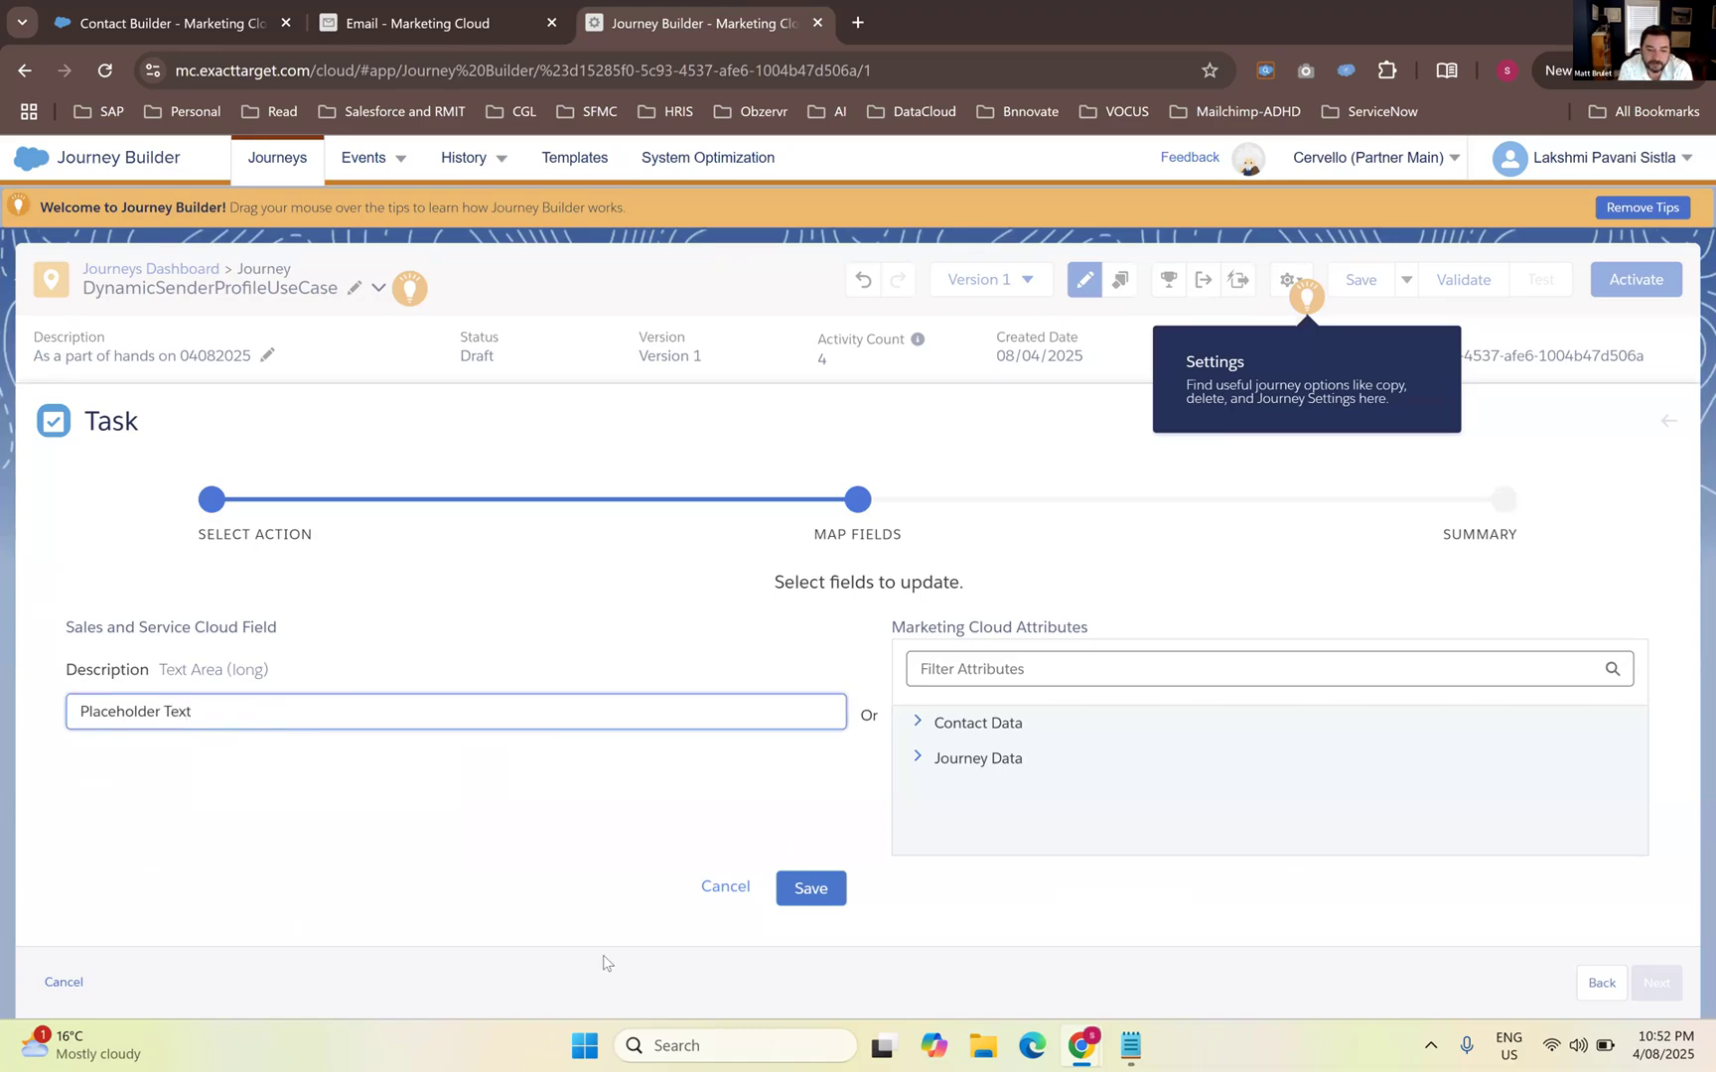
left_click(811, 889)
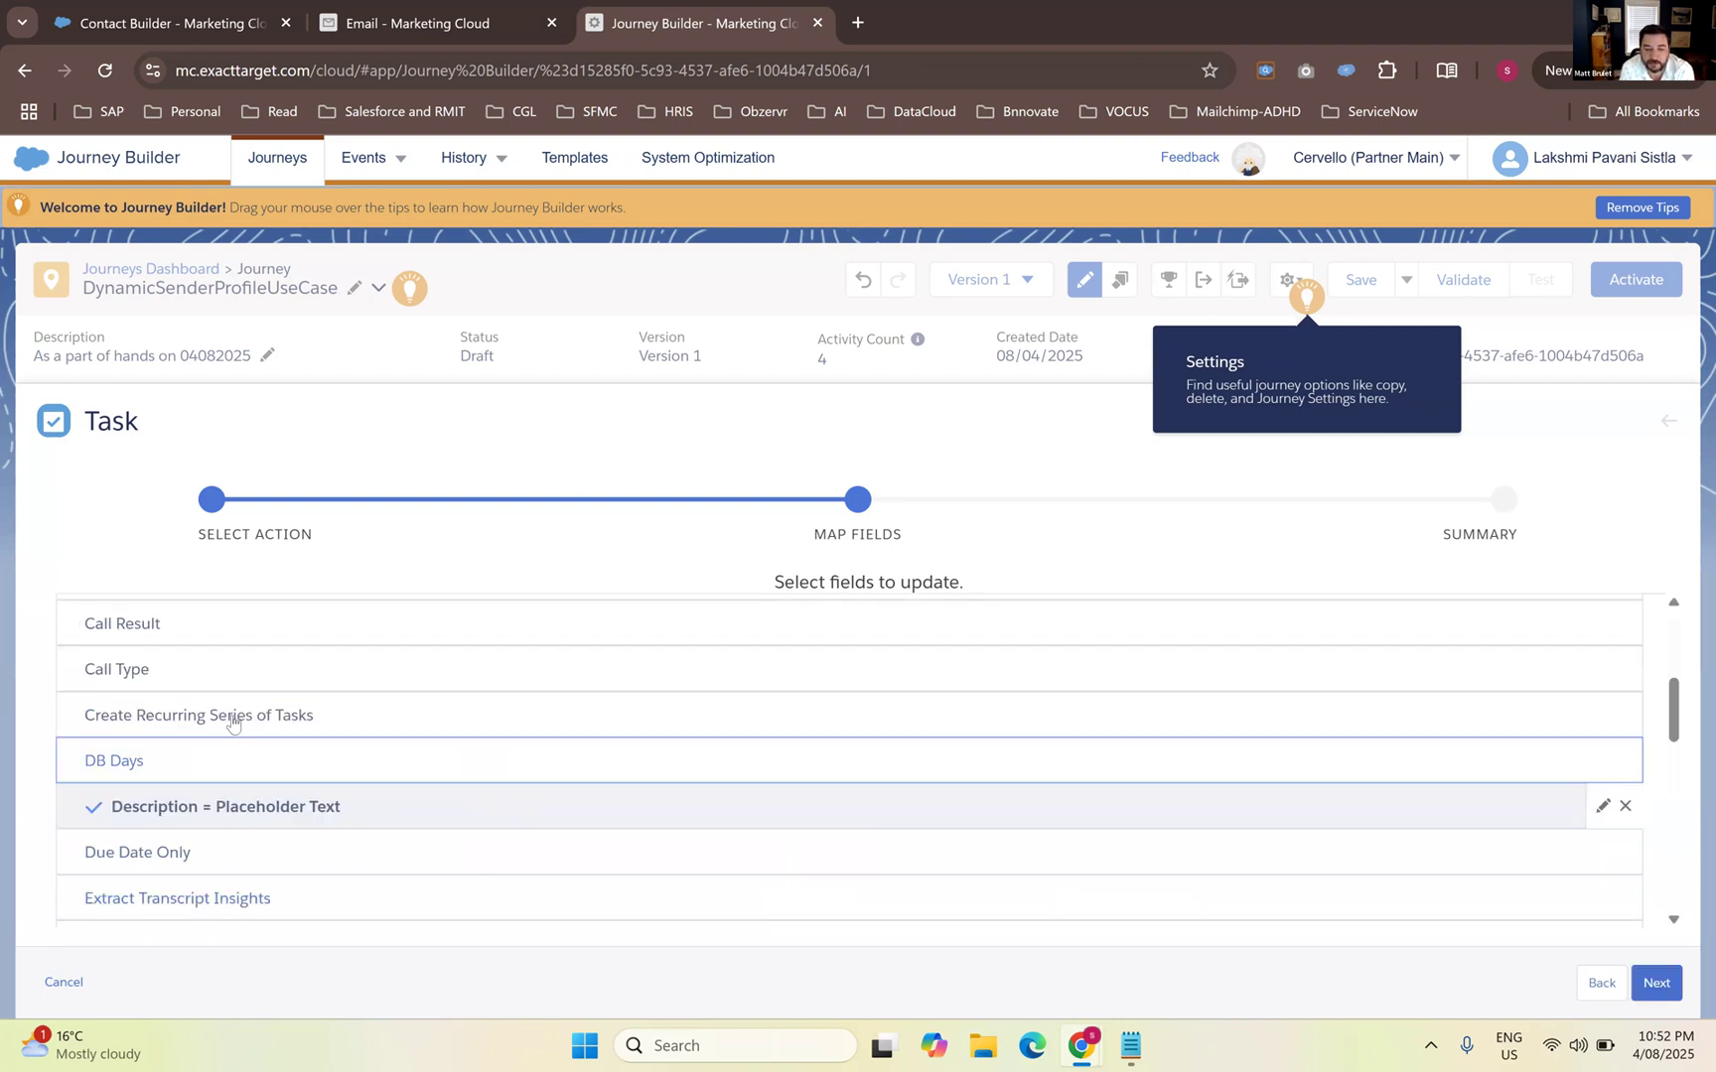
Map the optional Priority field to Normal and save the mapping
scroll(238, 782, "down", 3)
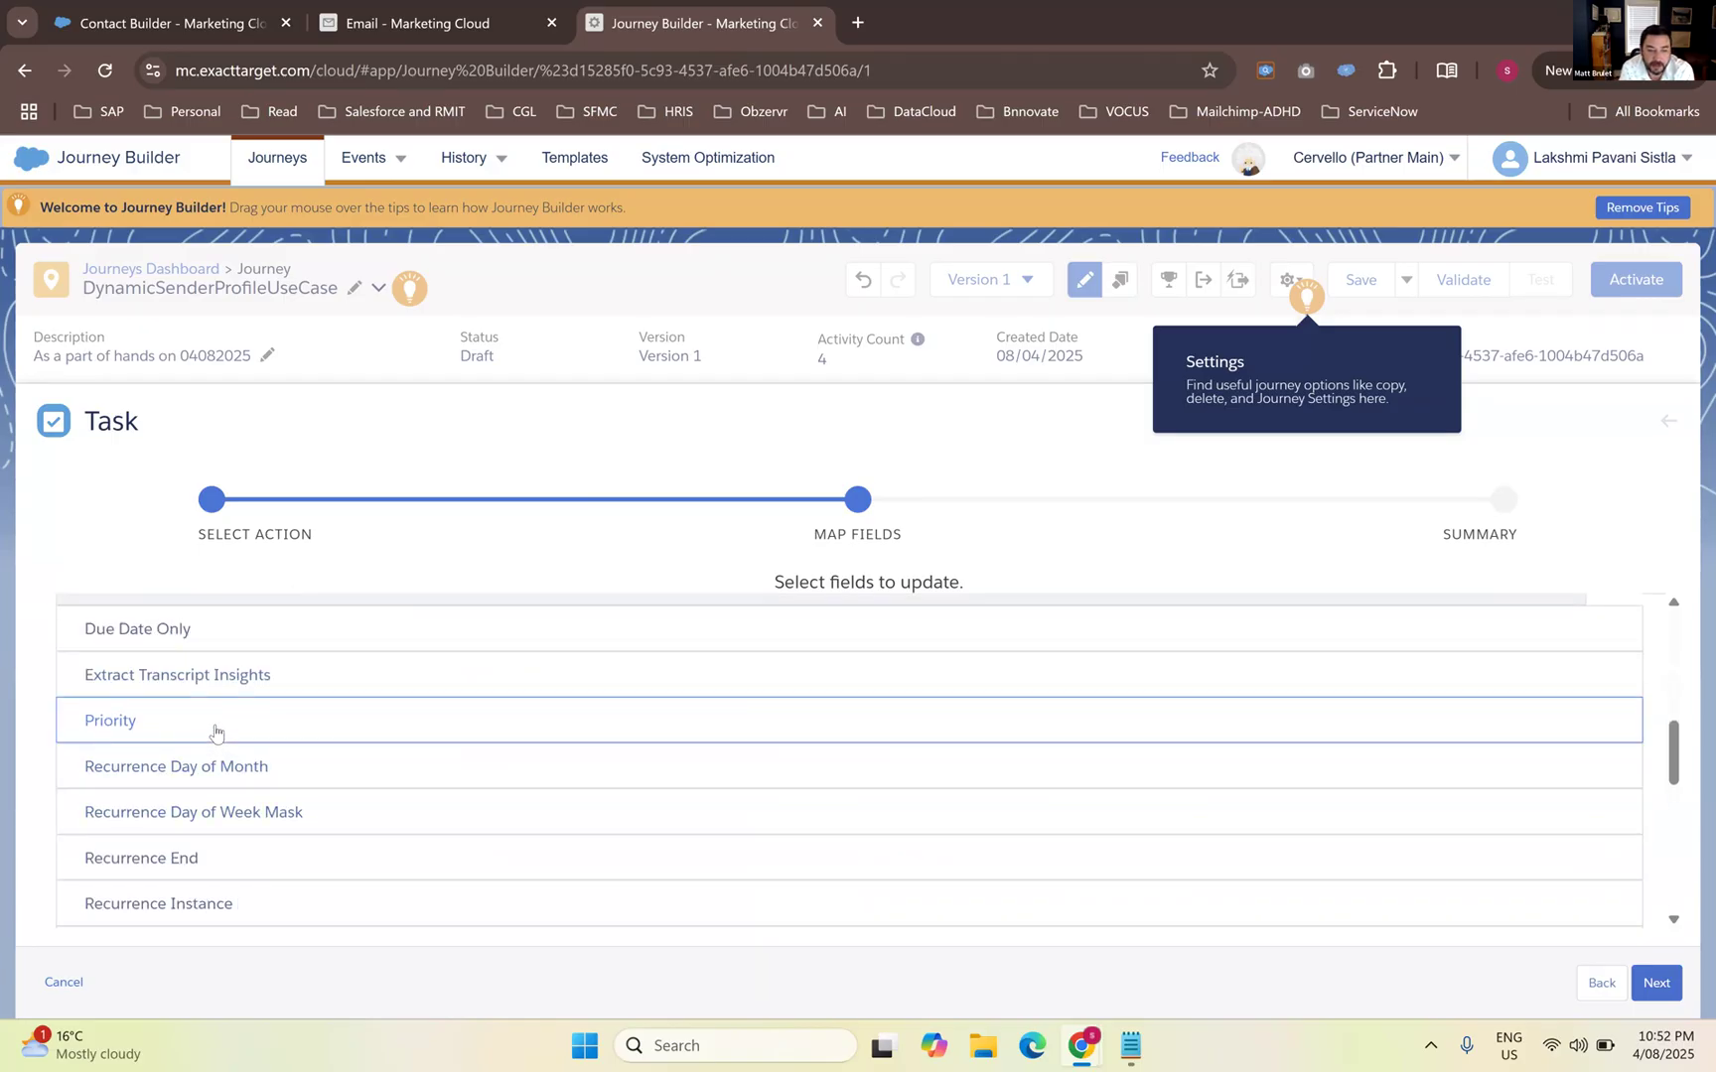
left_click(215, 733)
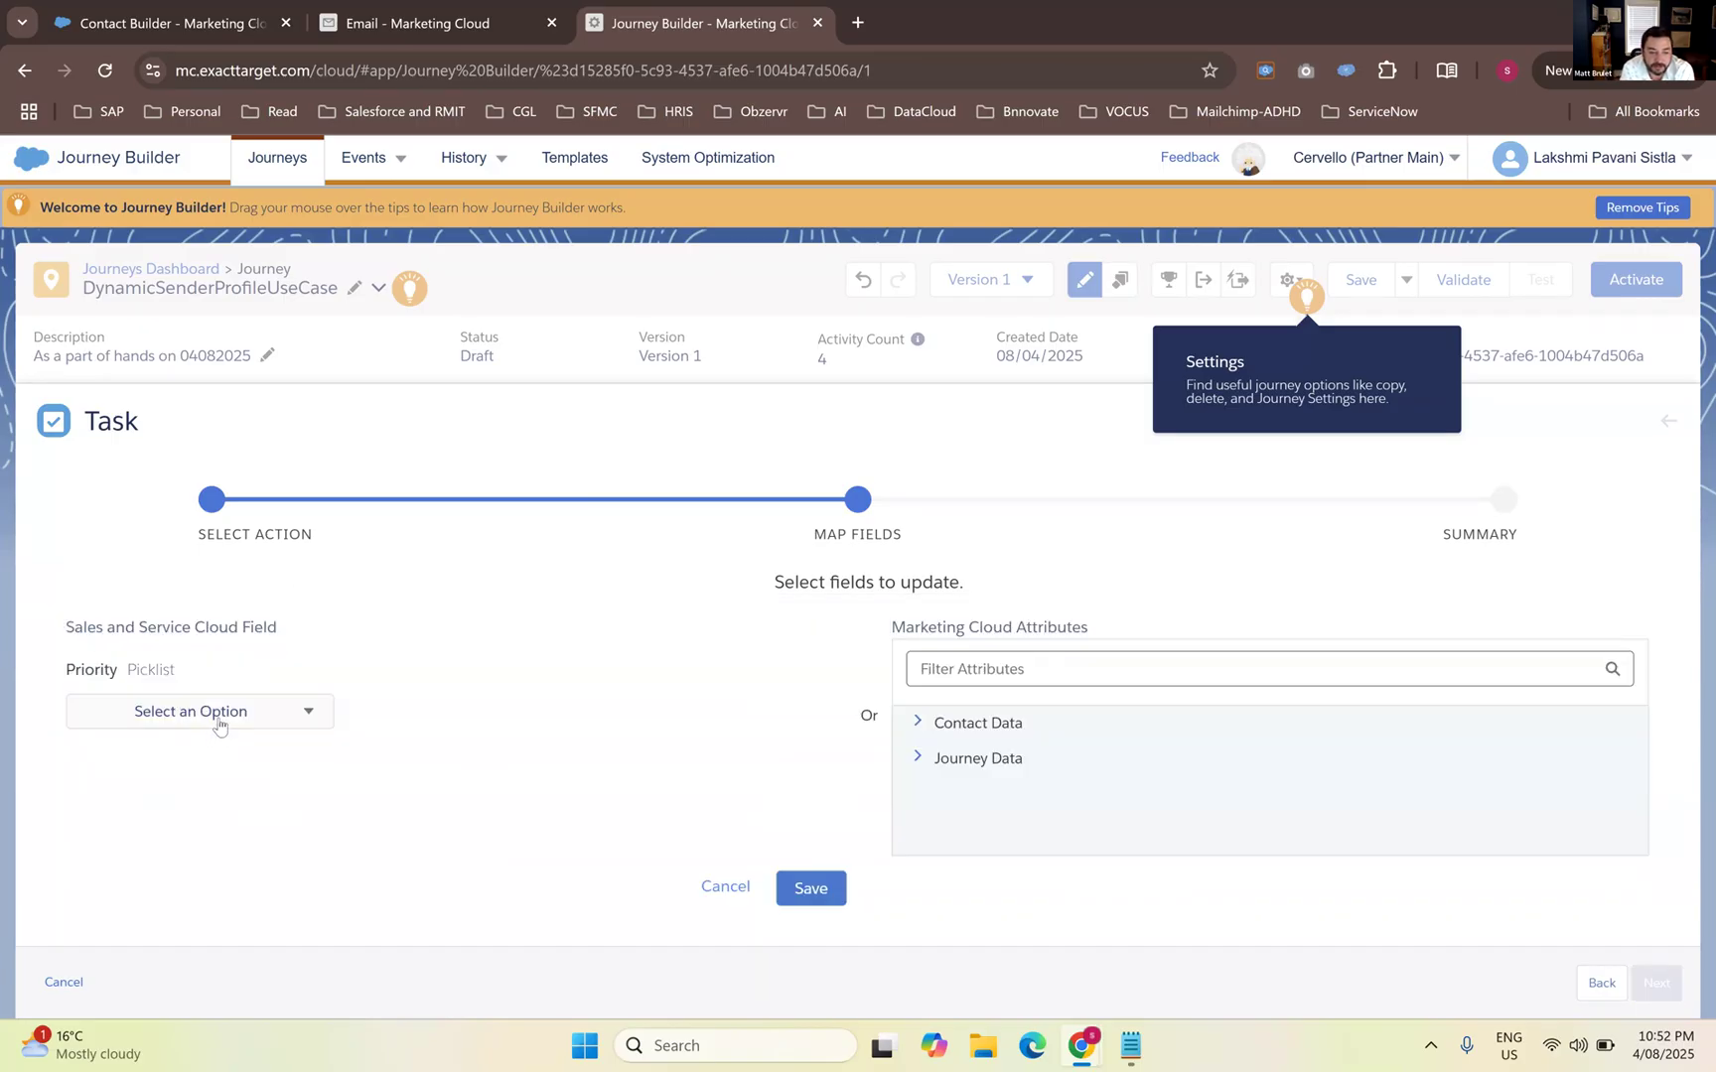
left_click(219, 725)
left_click(201, 796)
left_click(804, 888)
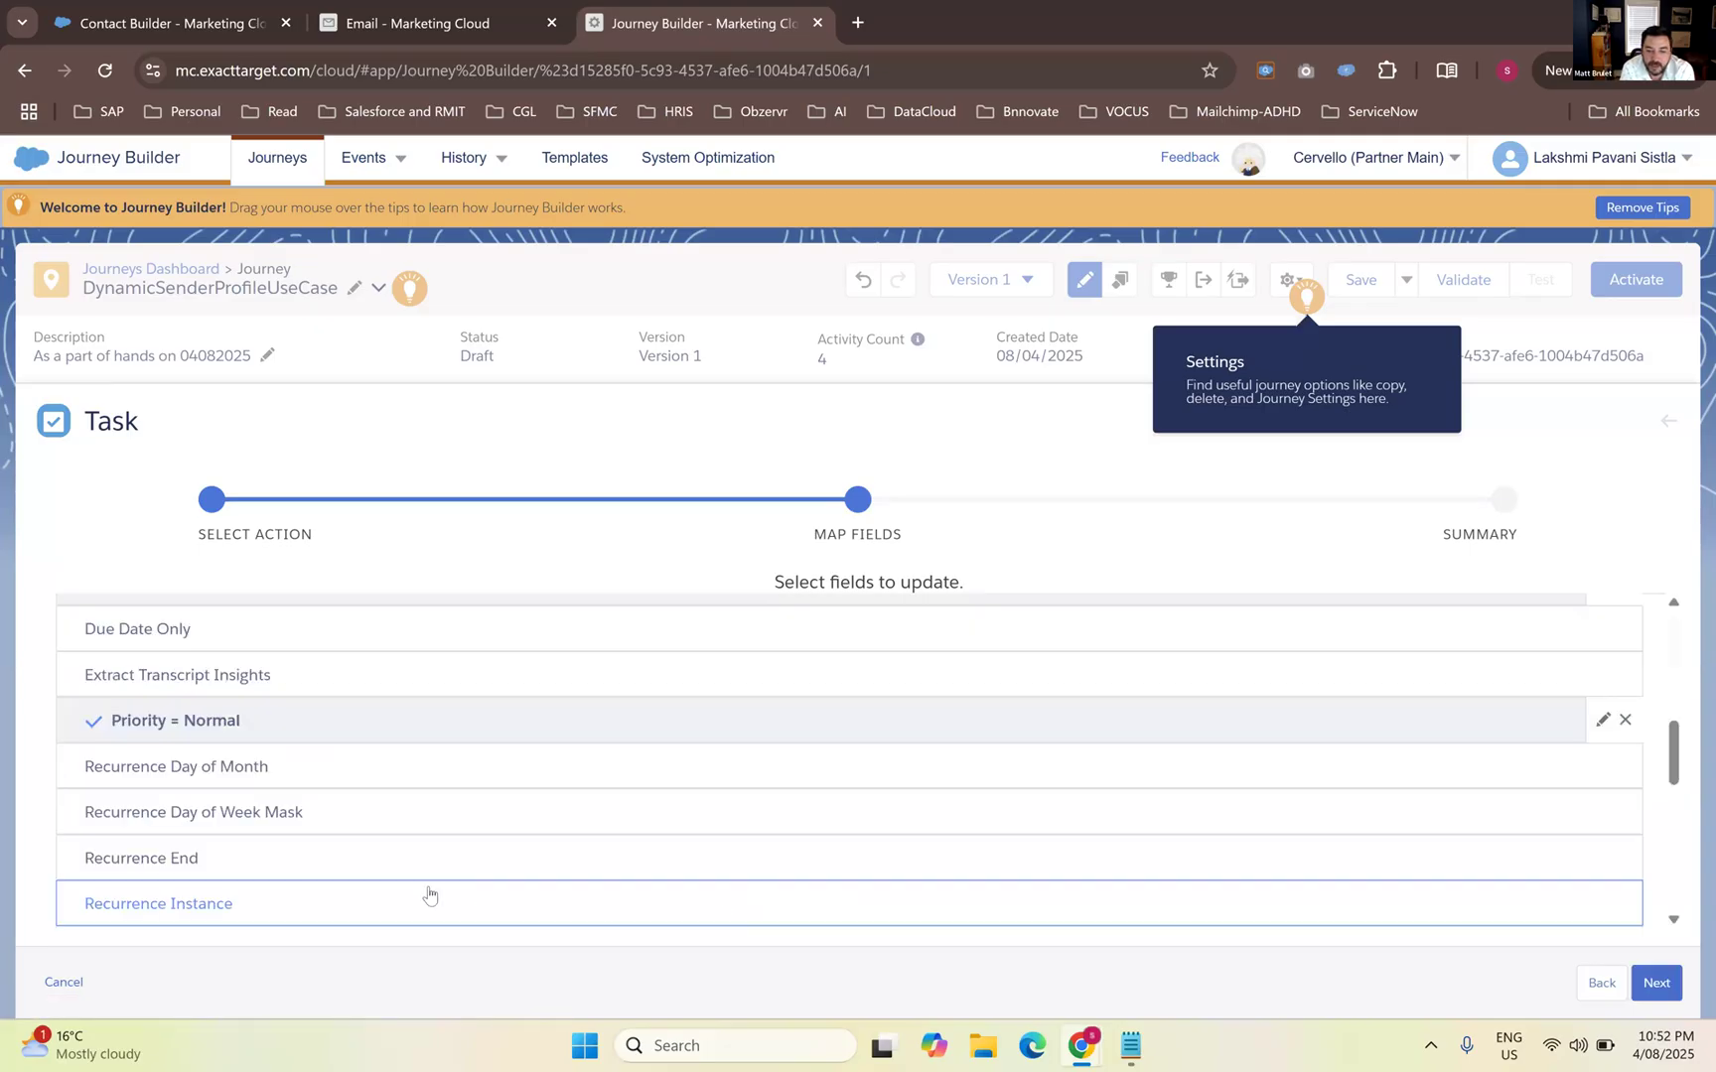
Map Due Date Only to Date Contact Enters Activity, adjusted to 3 days after, and save the mapping
scroll(429, 892, "down", 1)
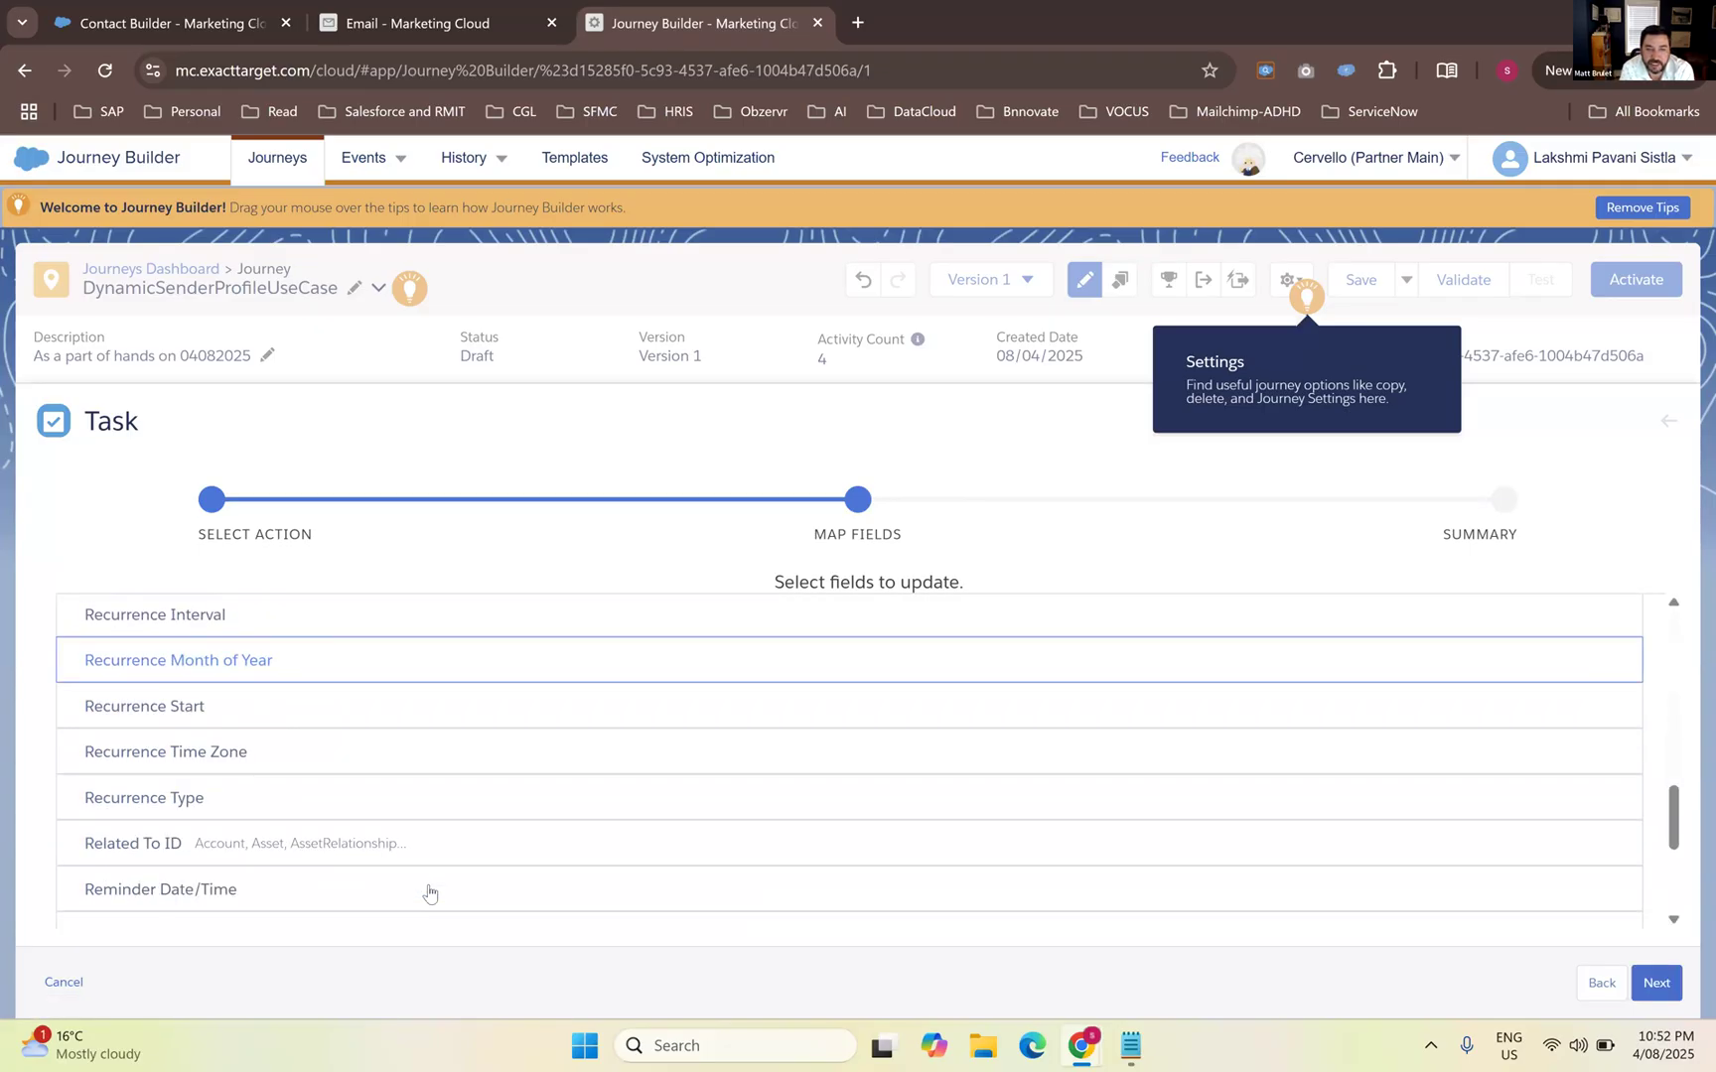
scroll(430, 891, "down", 3)
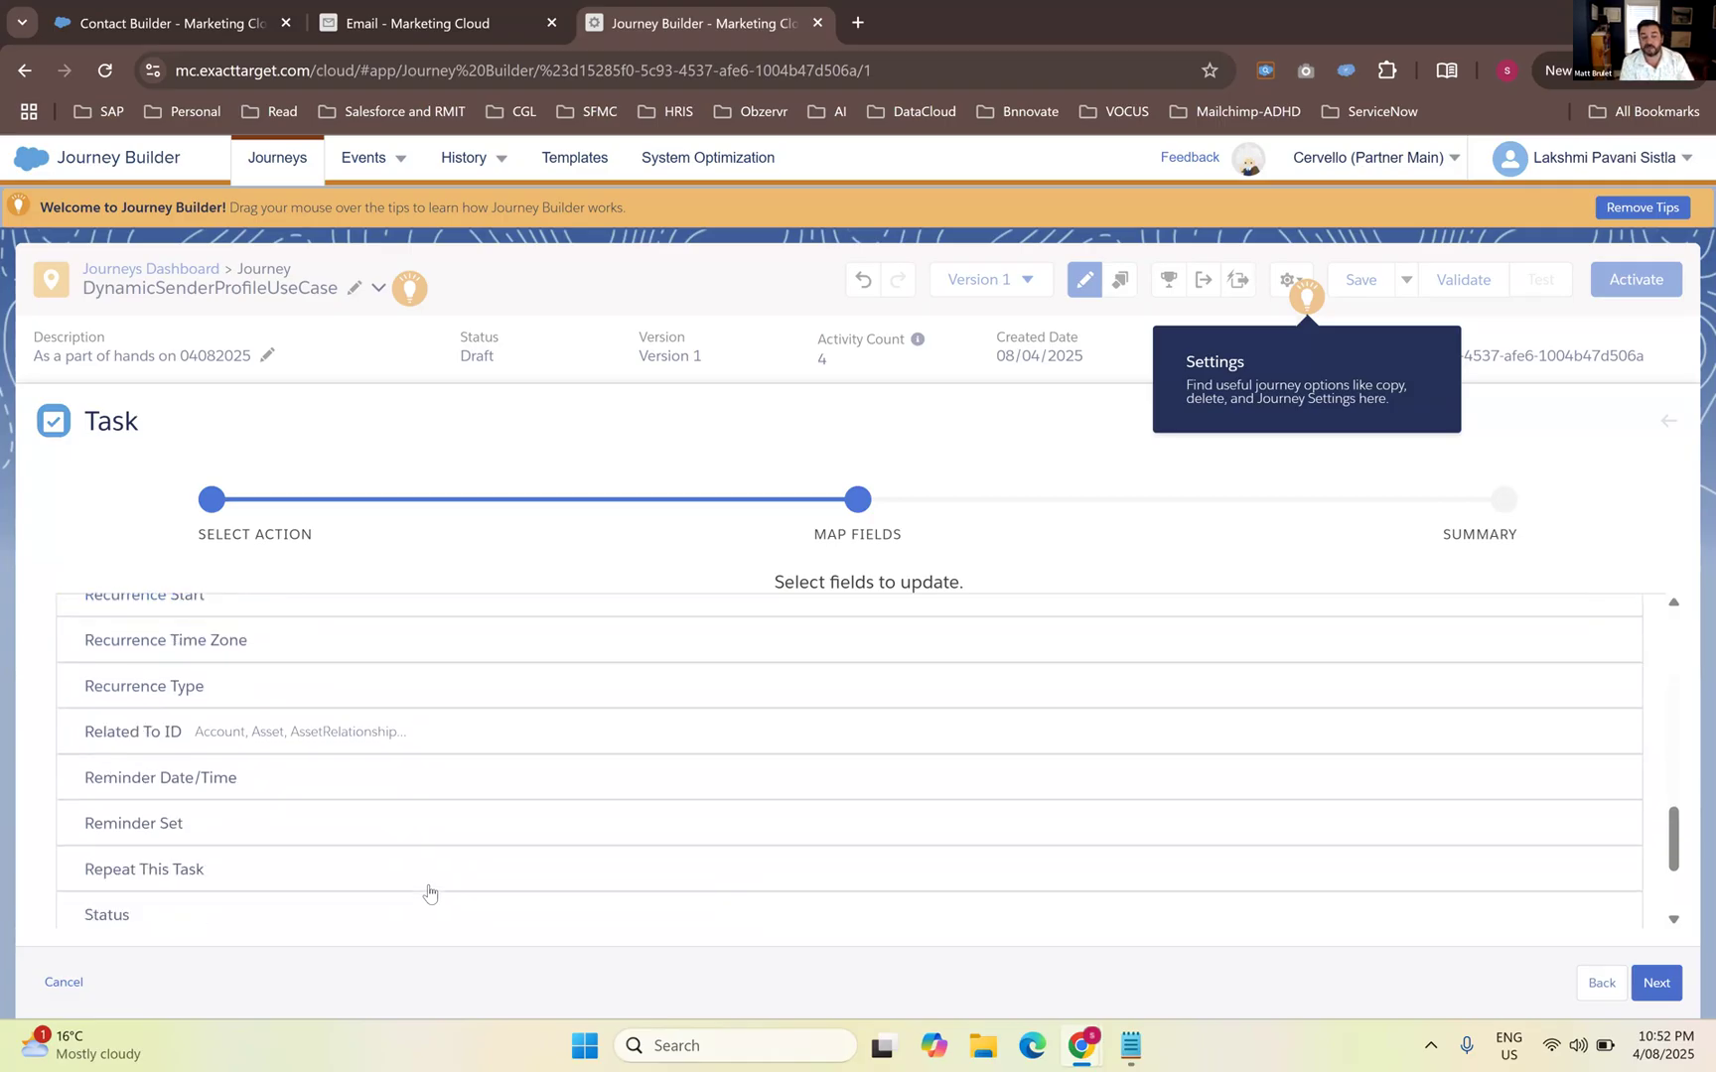
scroll(430, 891, "up", 3)
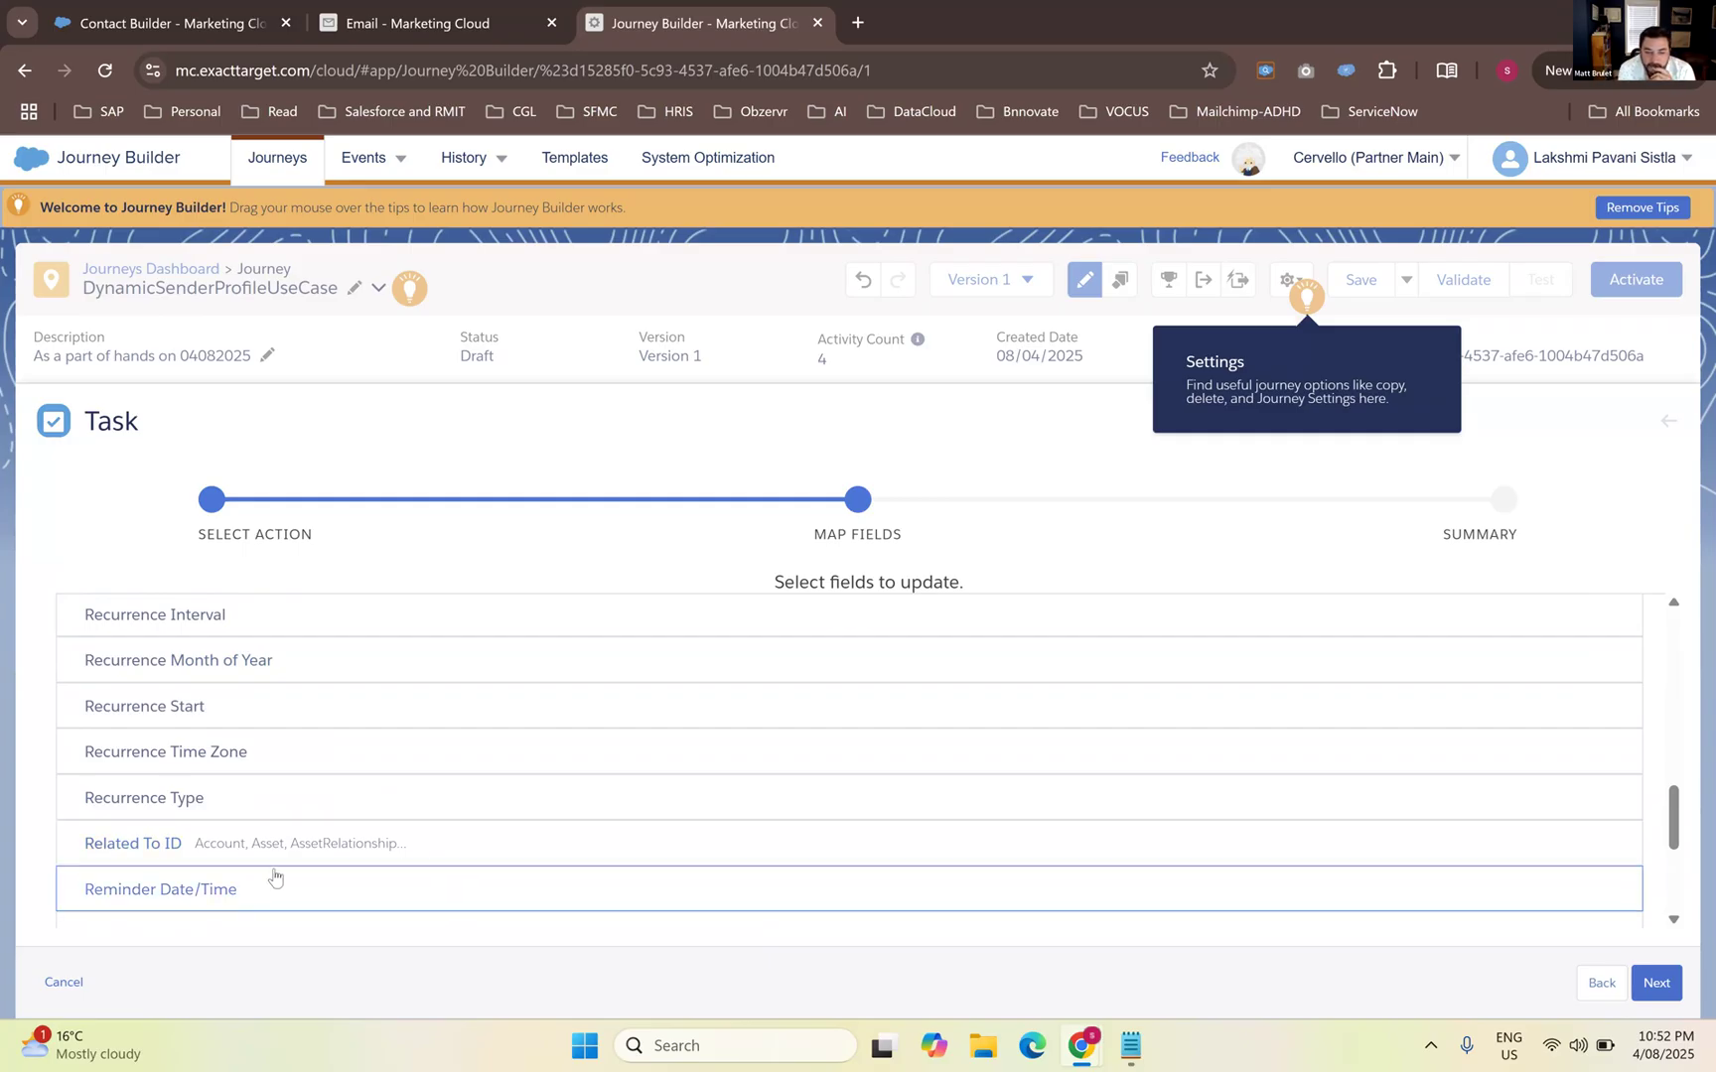
scroll(274, 877, "up", 3)
scroll(274, 878, "up", 5)
scroll(228, 782, "down", 1)
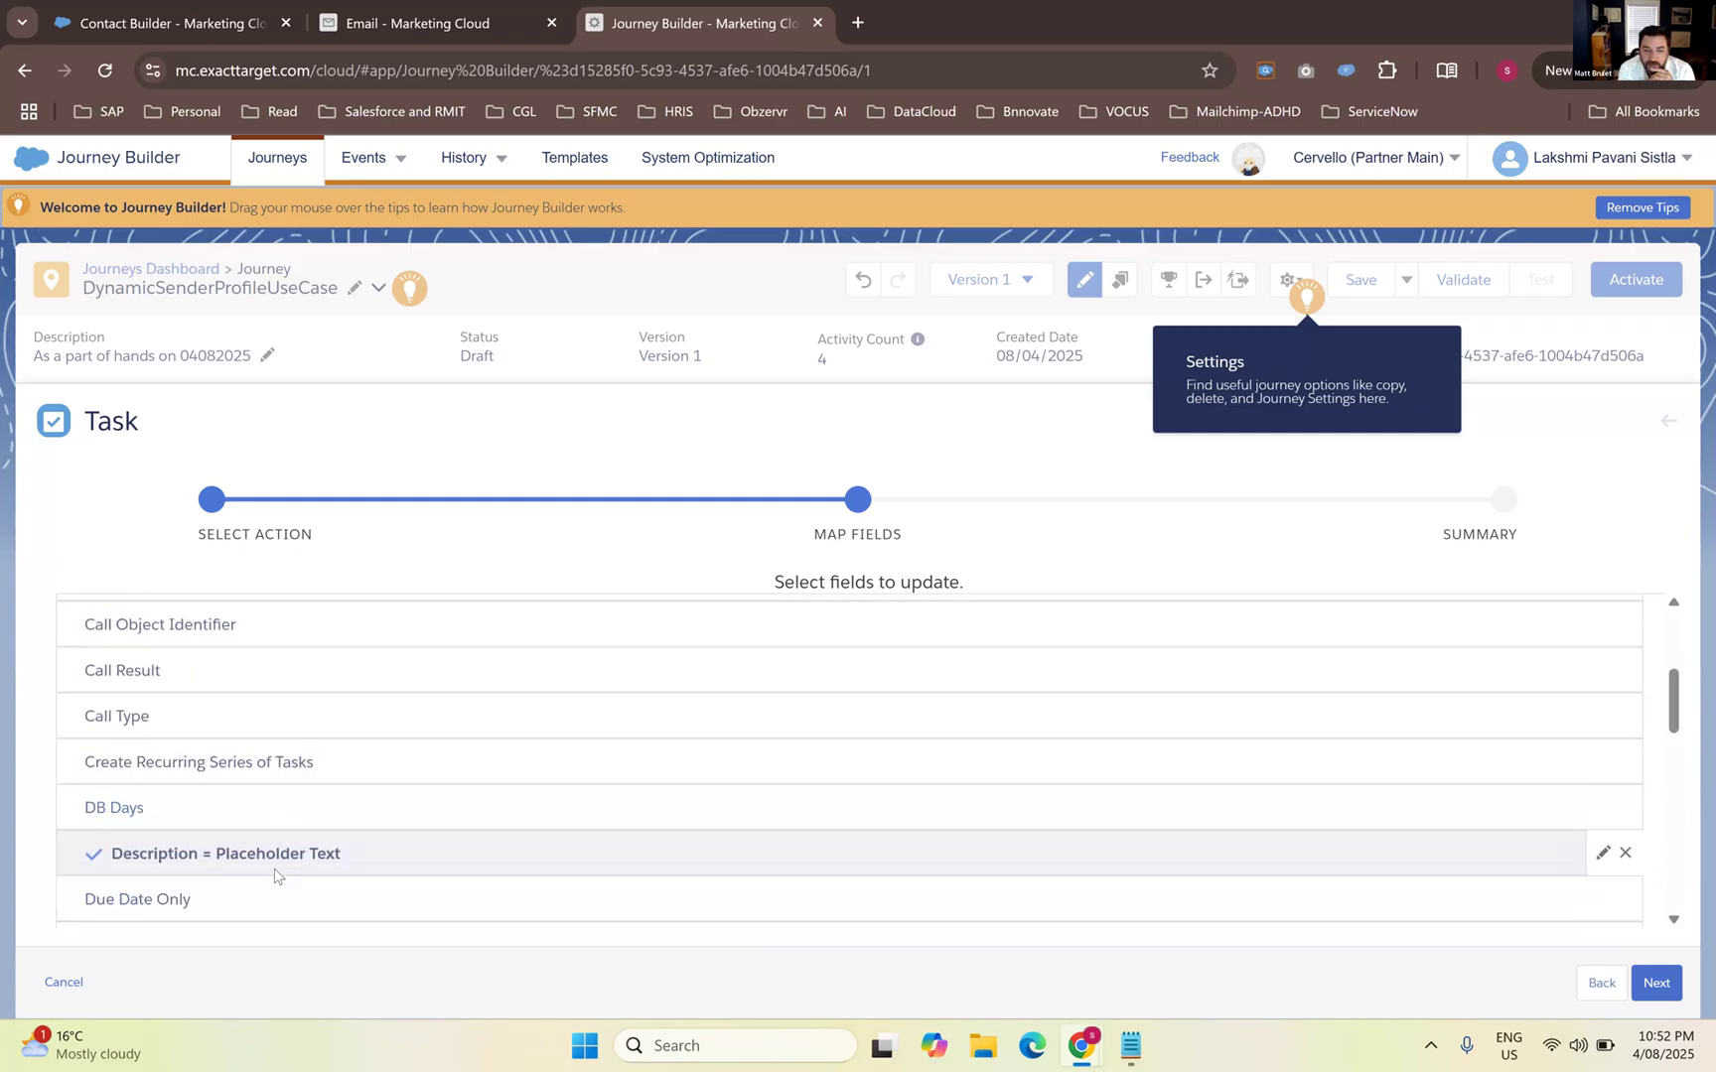
scroll(228, 782, "down", 1)
left_click(213, 749)
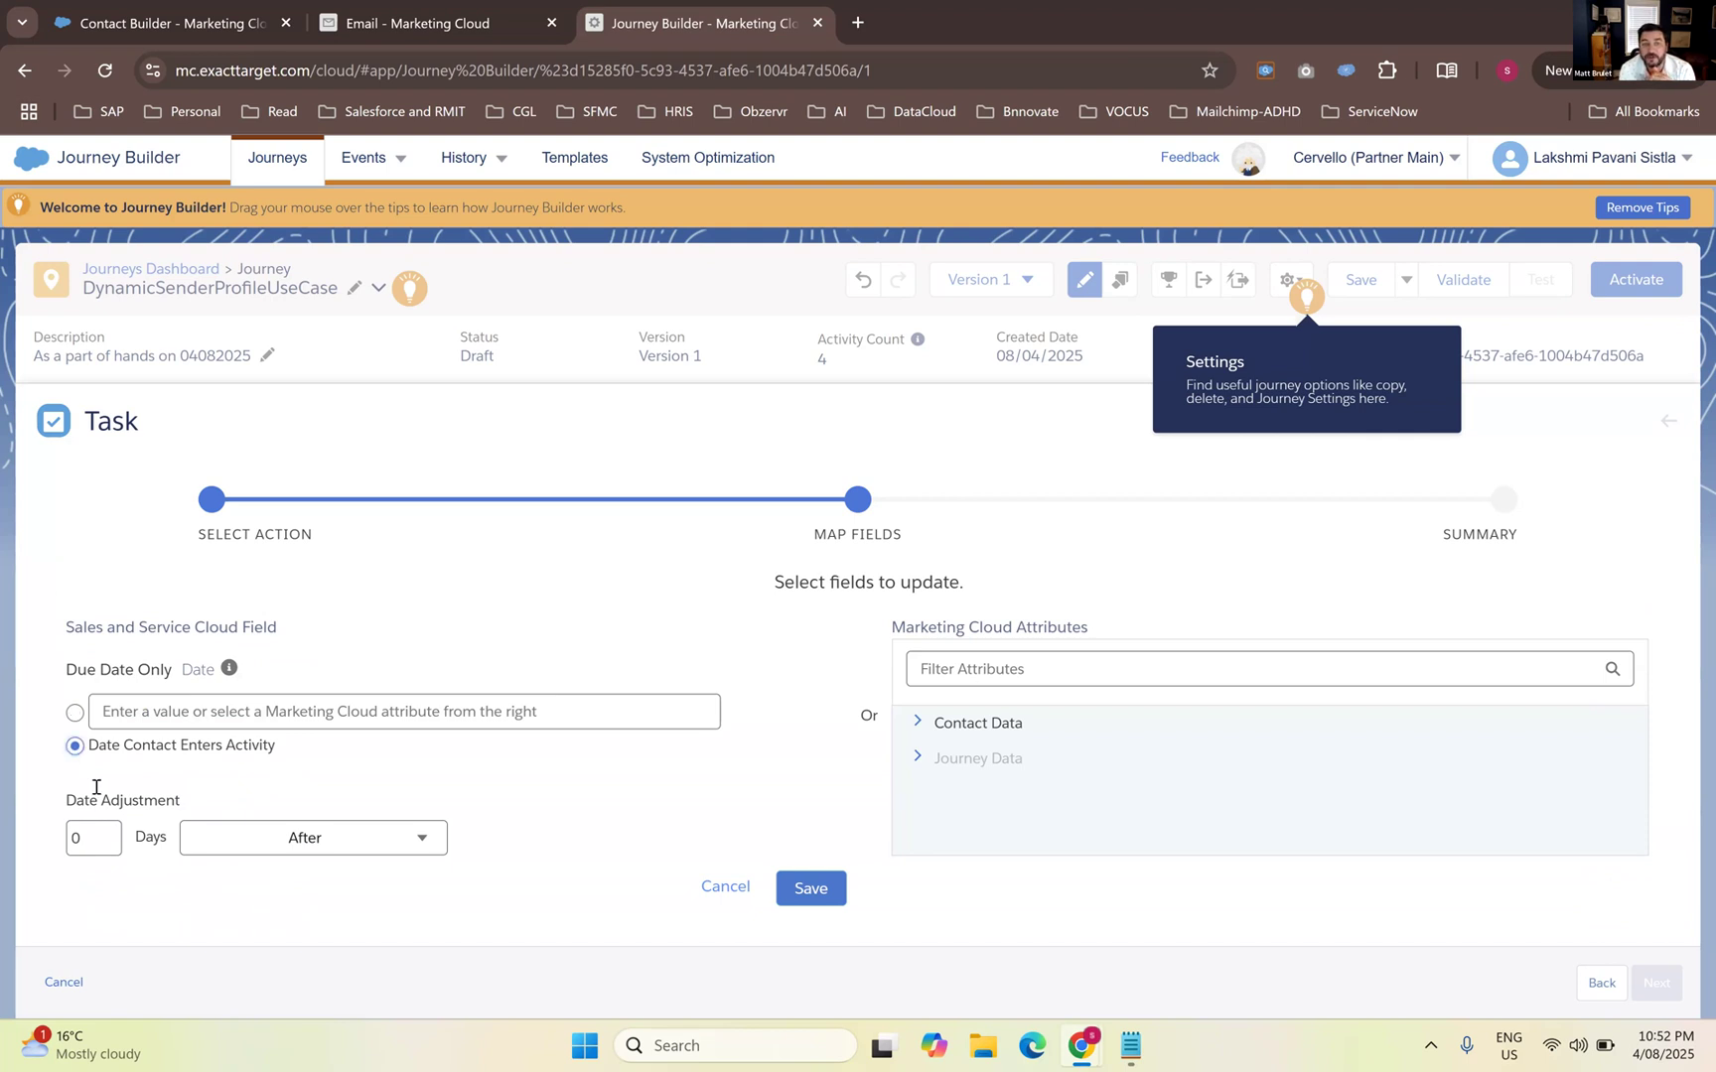
left_click(112, 842)
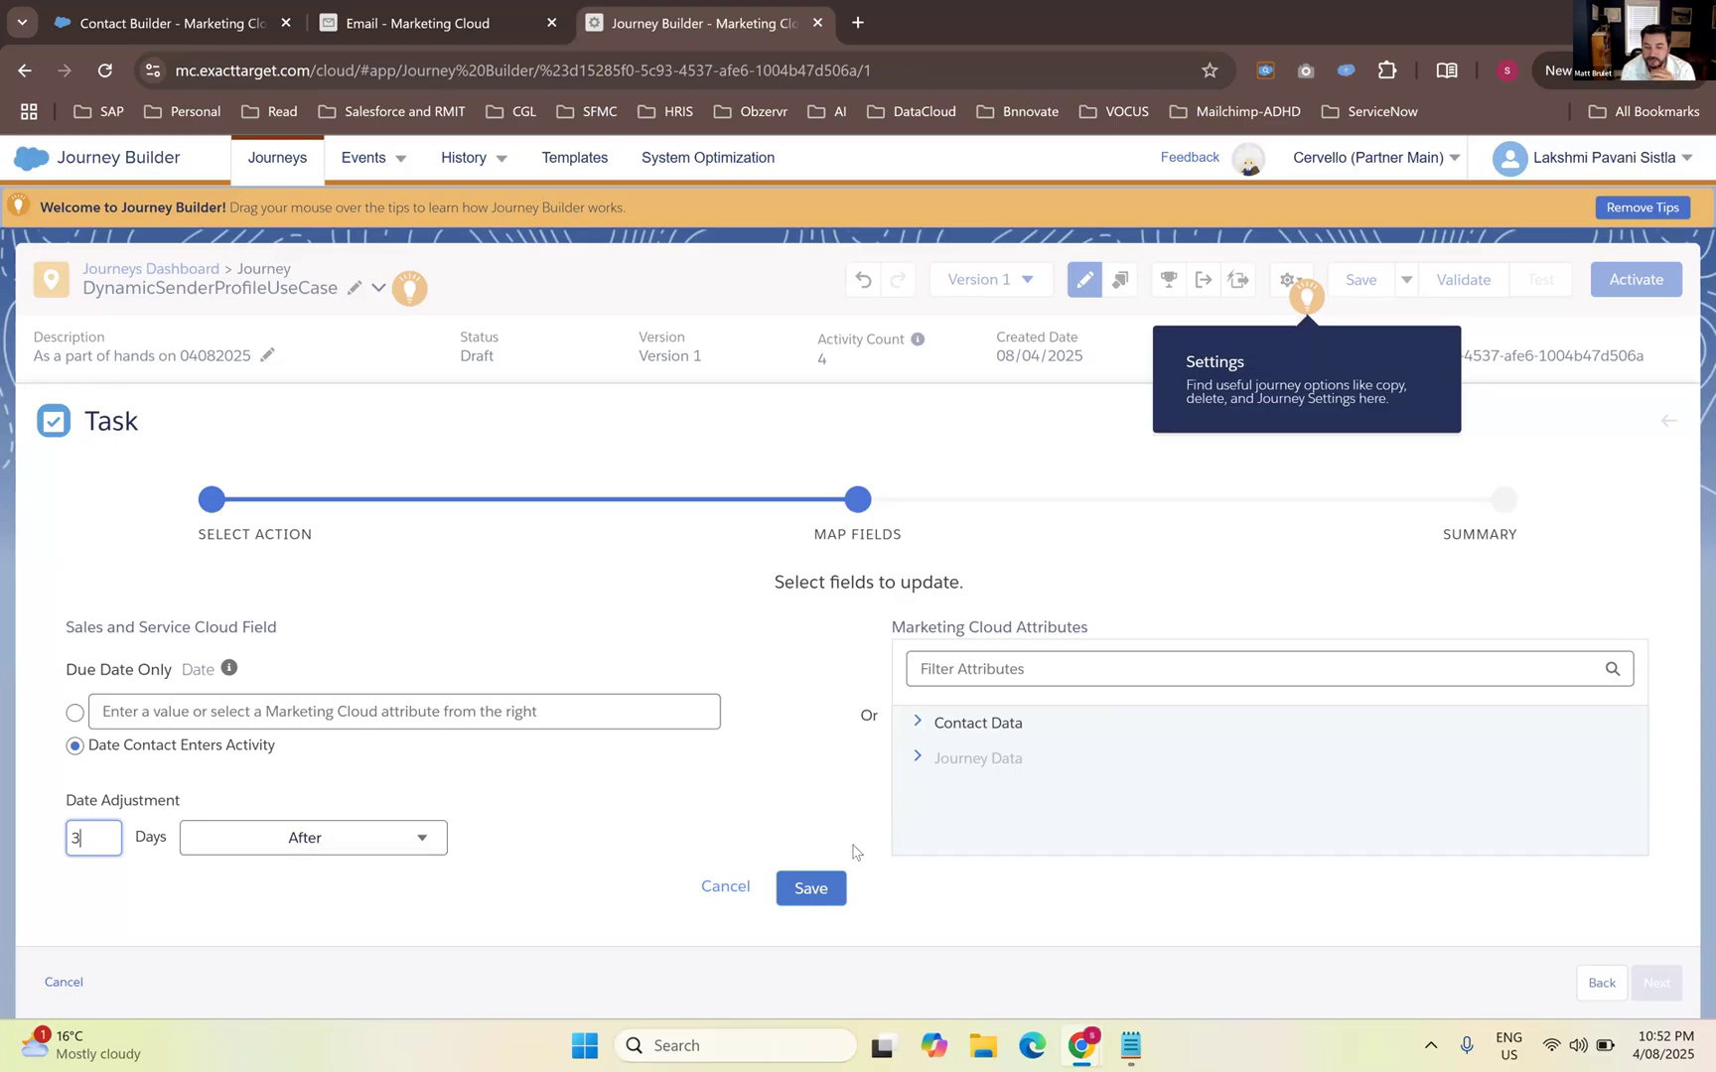
left_click(832, 891)
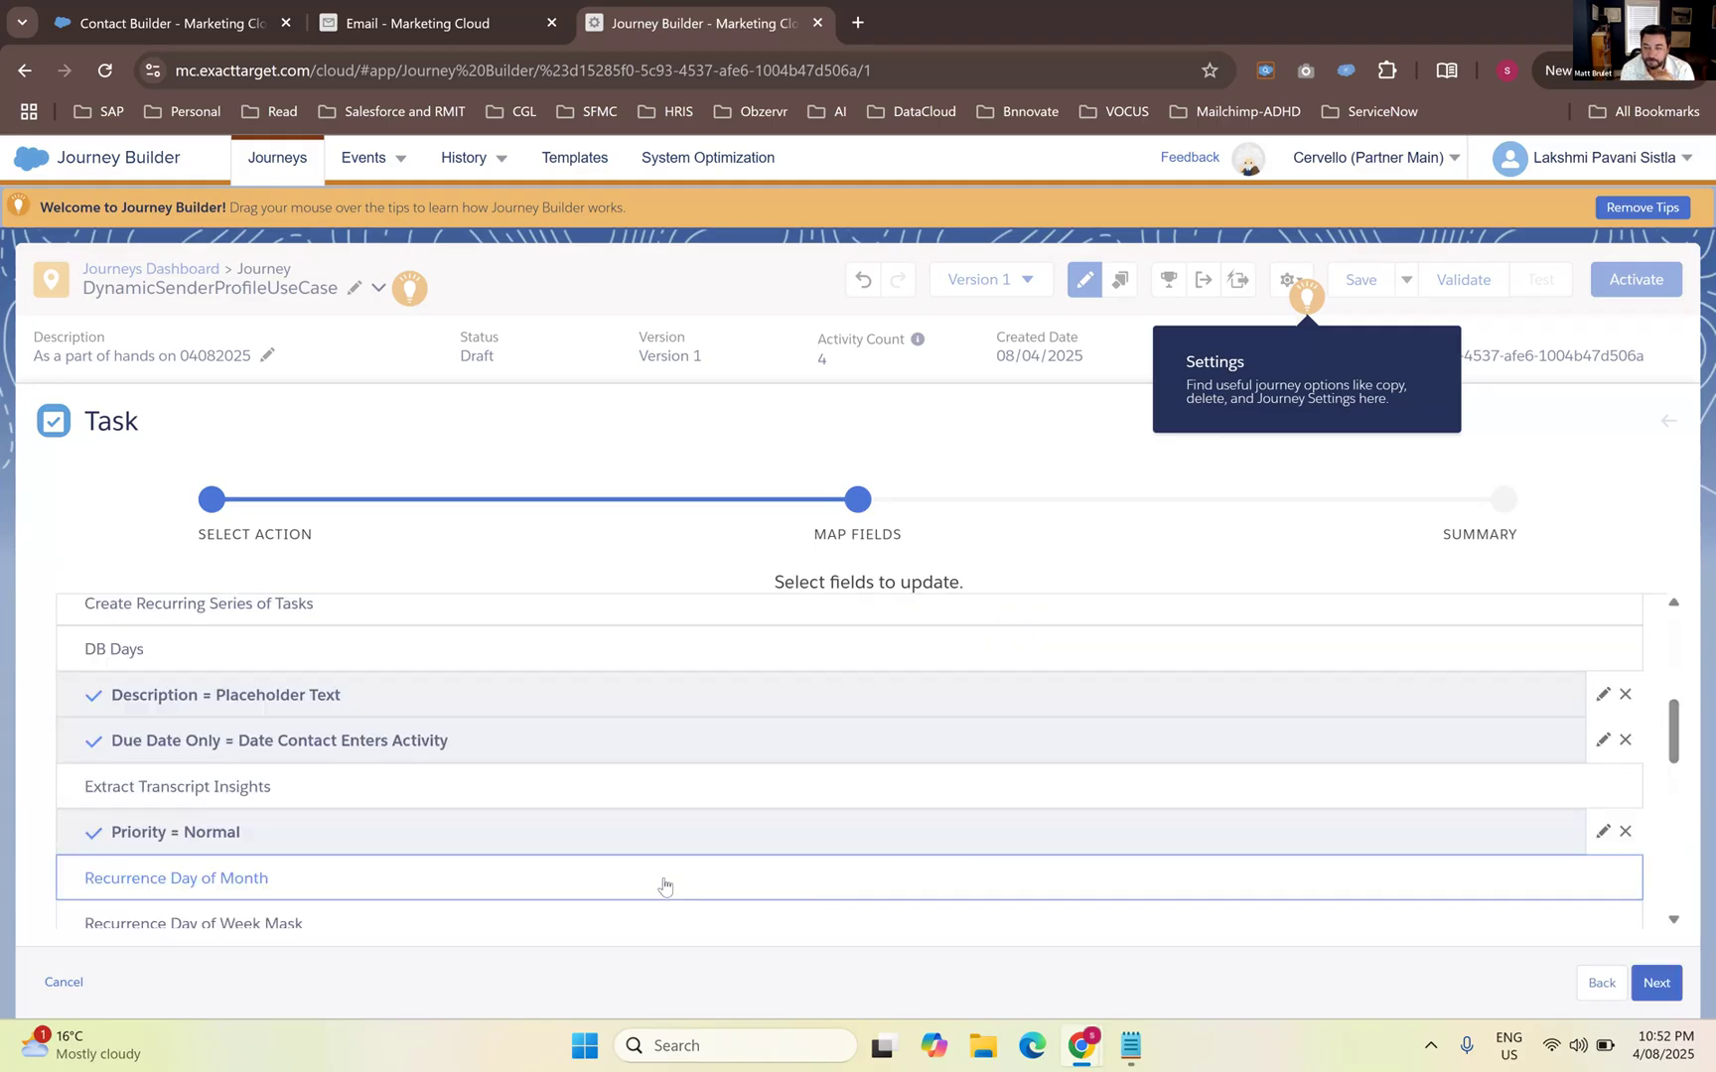
Map the Task's Status field to Completed and save the mapping
scroll(664, 884, "down", 6)
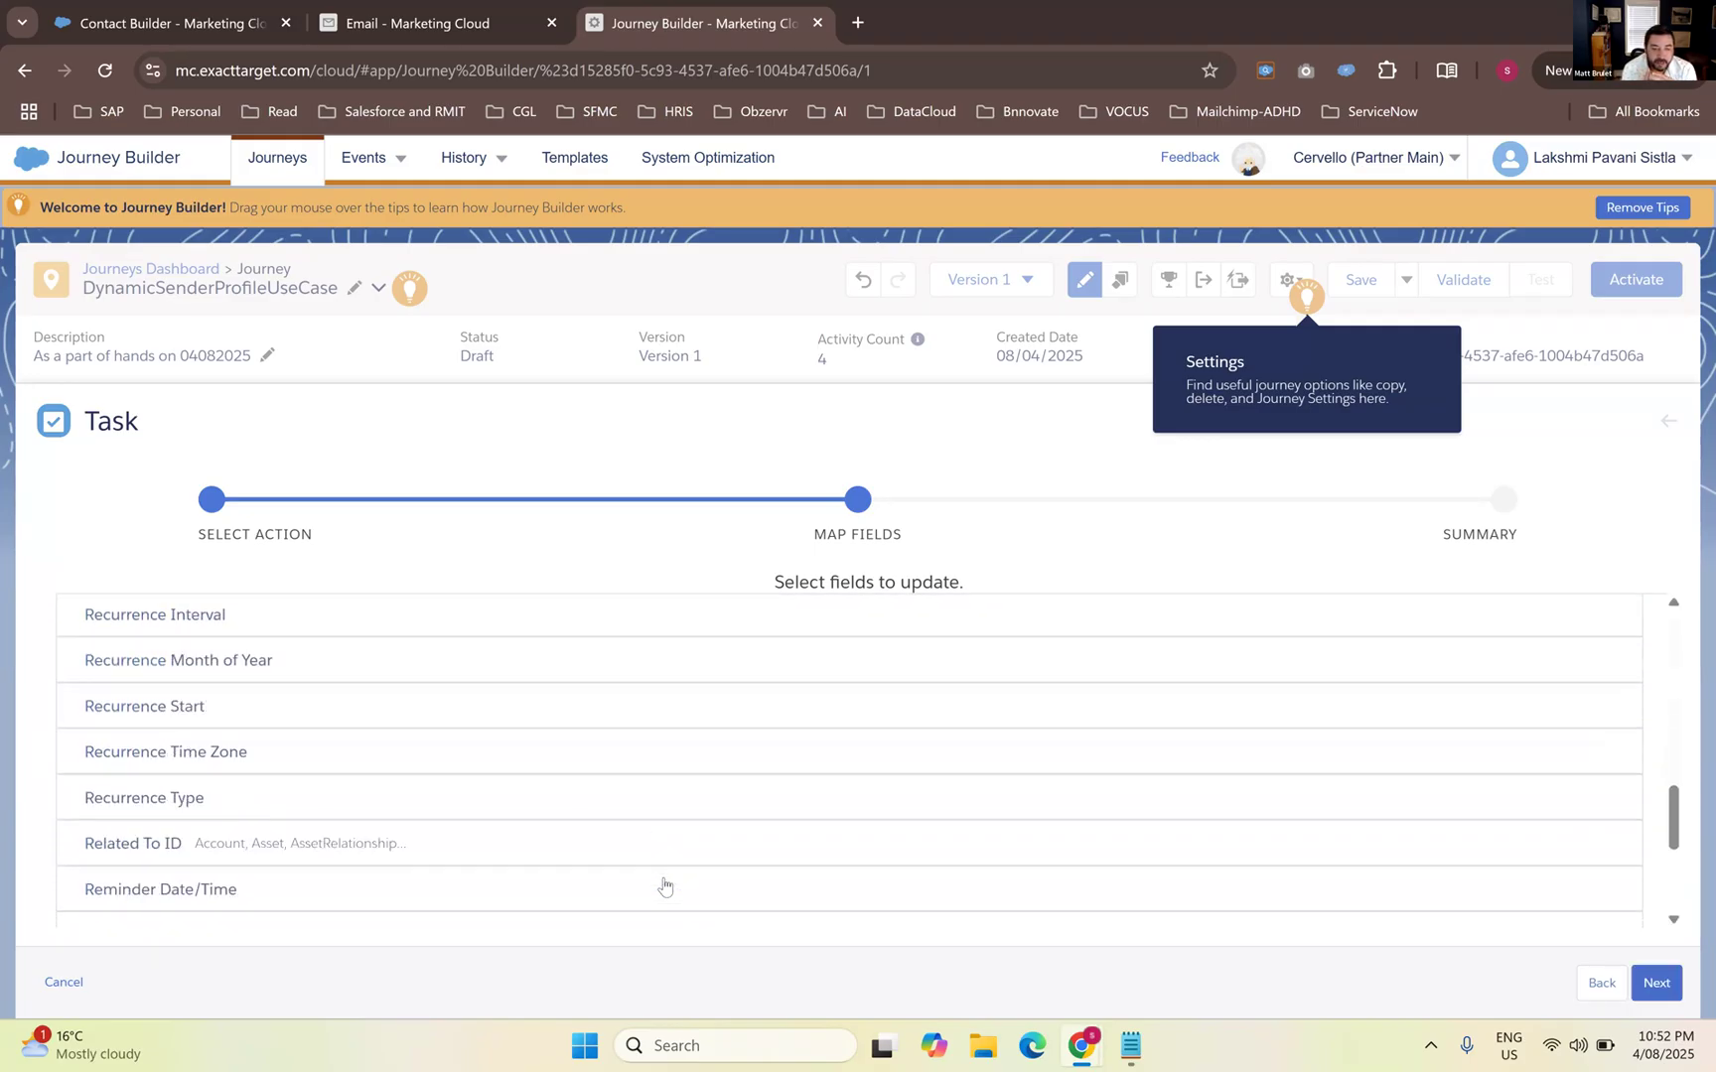
scroll(664, 885, "down", 2)
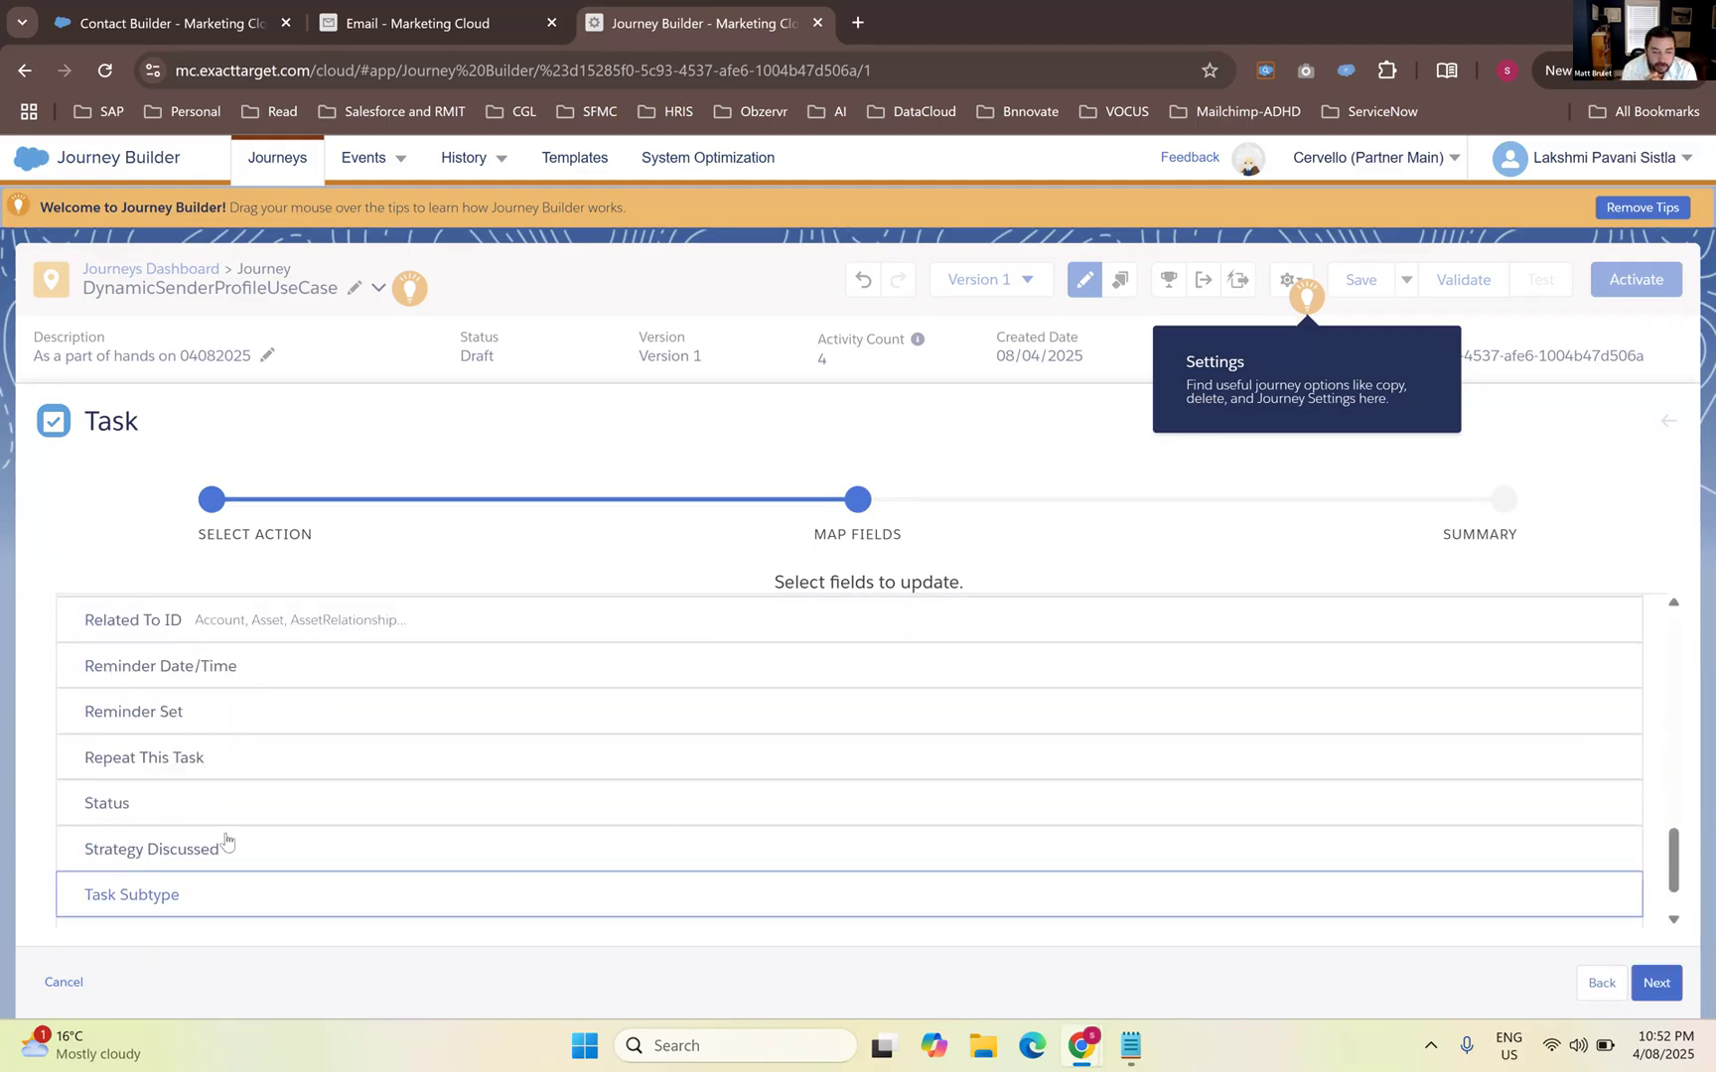
left_click(142, 816)
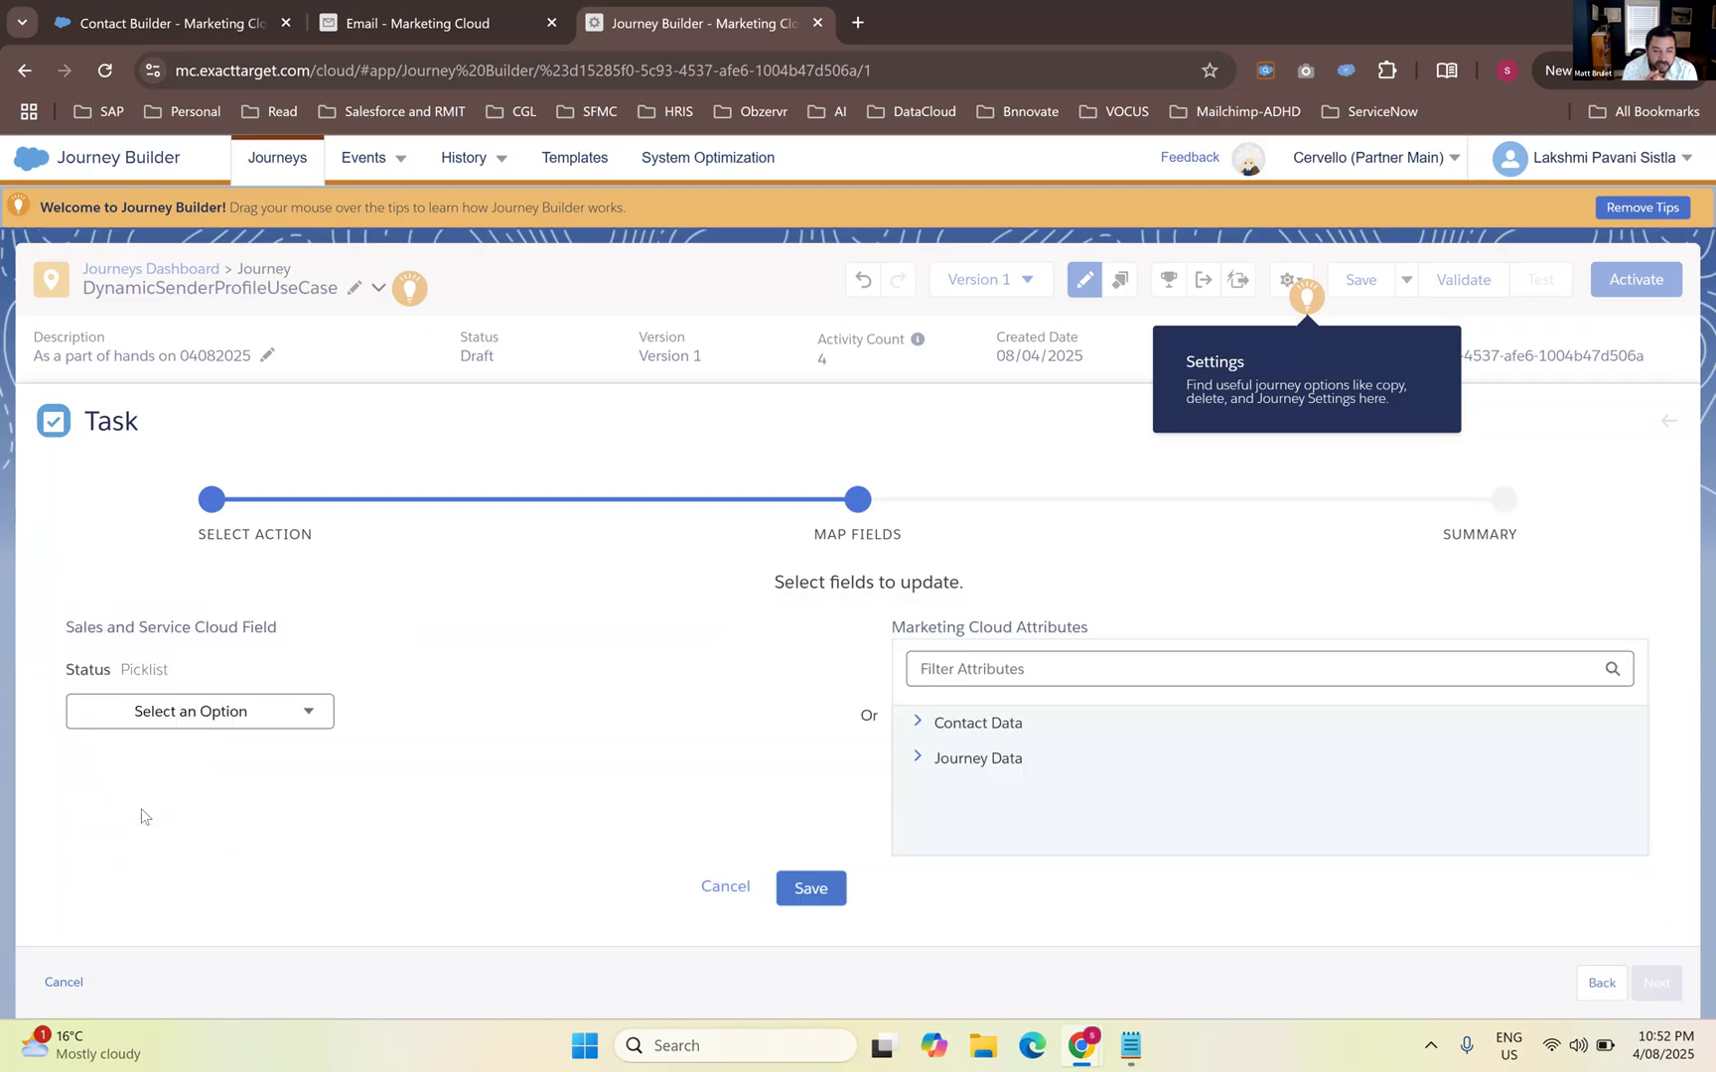
left_click(229, 733)
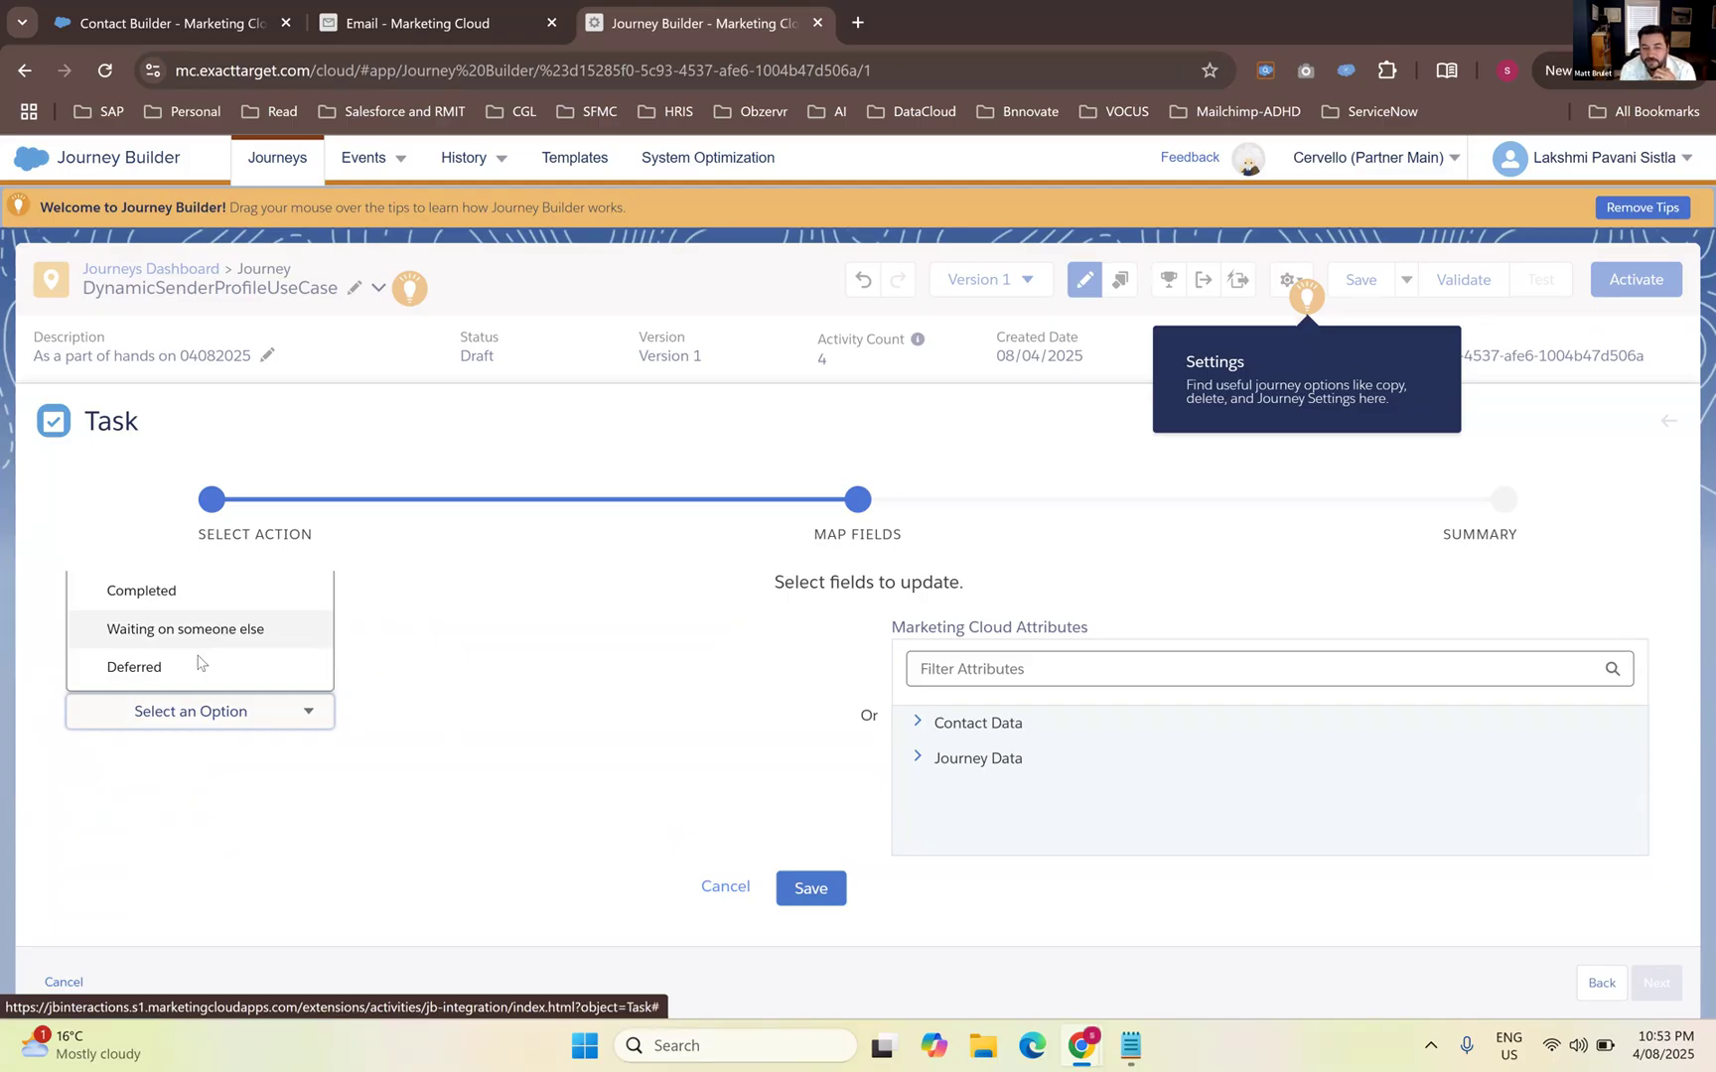
left_click(225, 633)
left_click(192, 707)
left_click(183, 593)
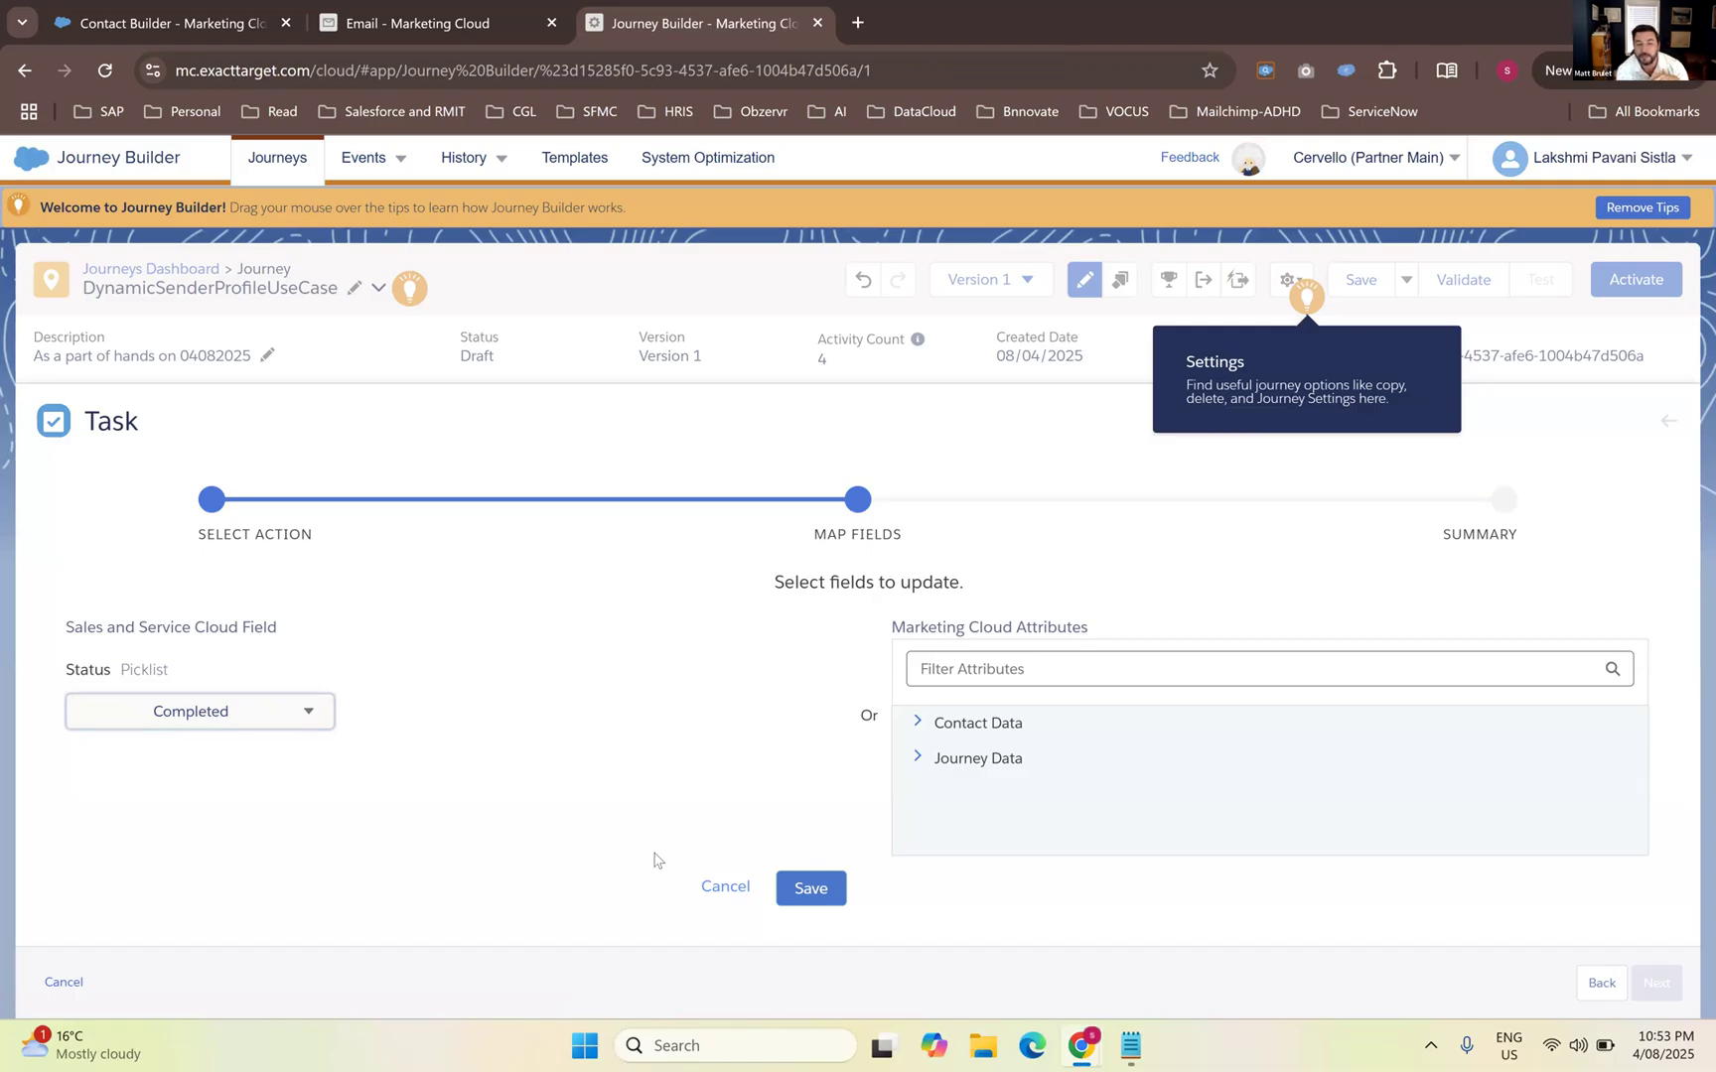
left_click(266, 719)
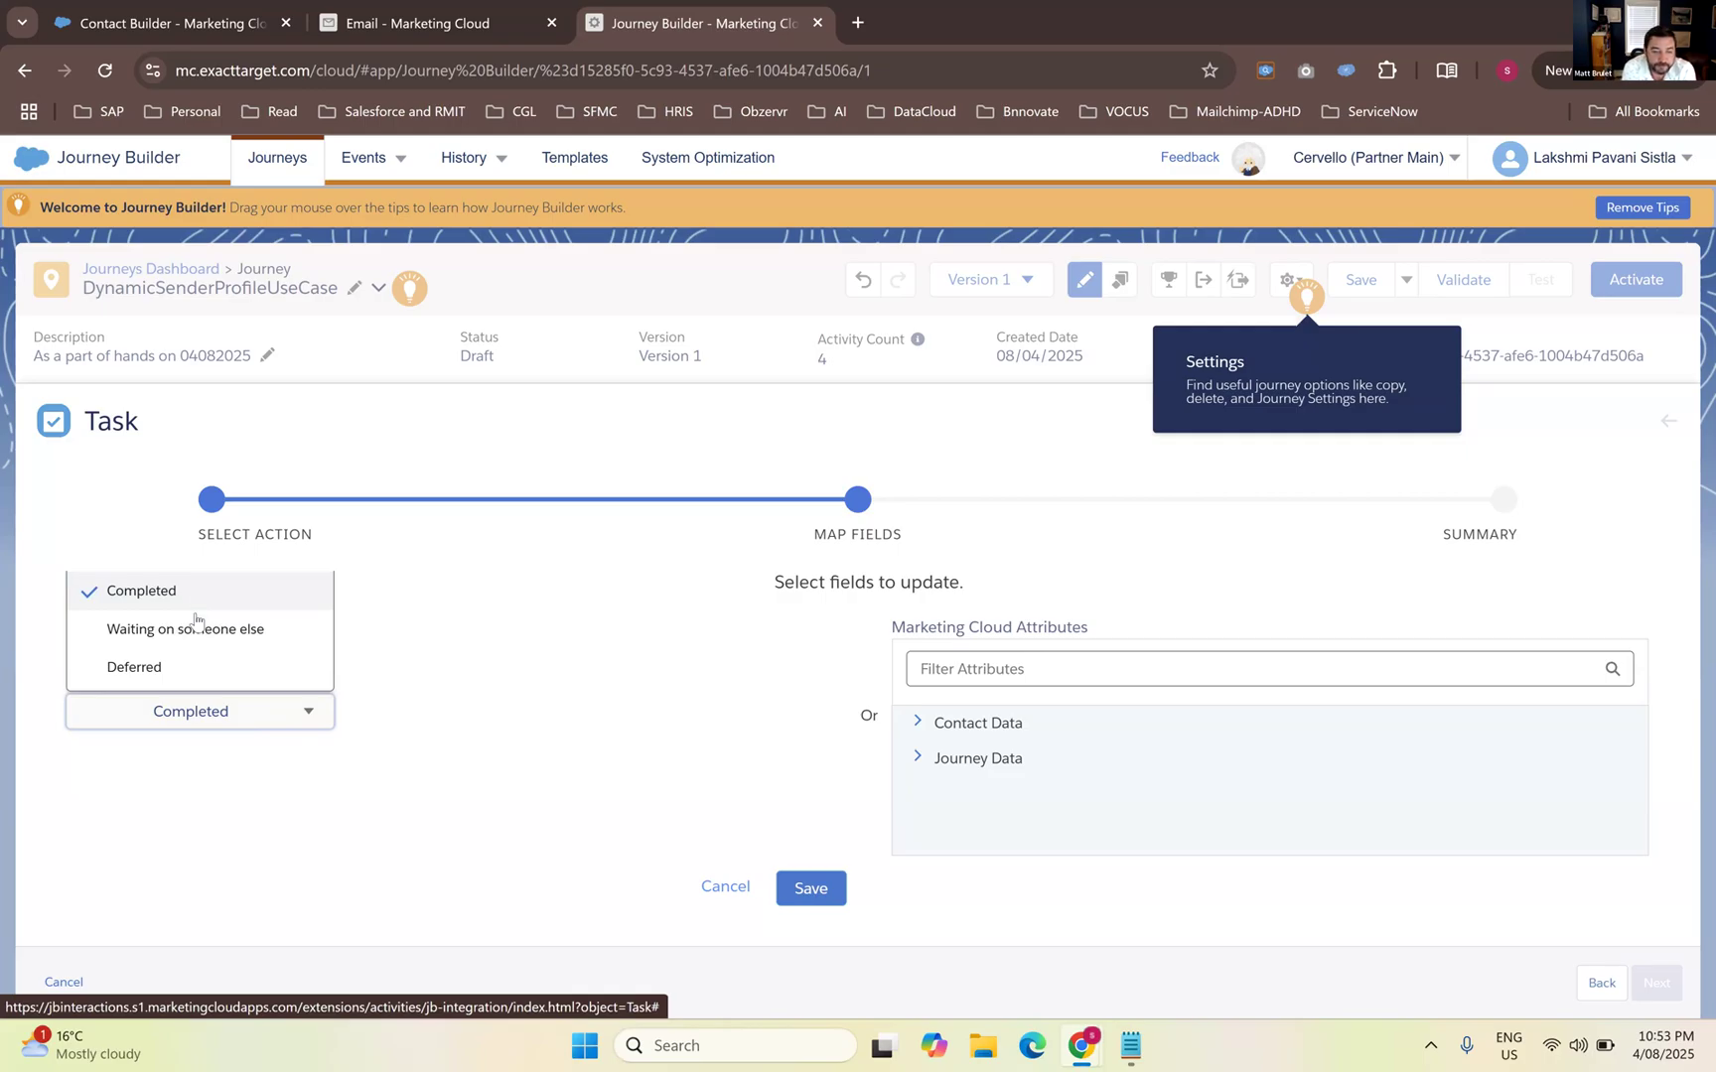
left_click(726, 845)
left_click(812, 887)
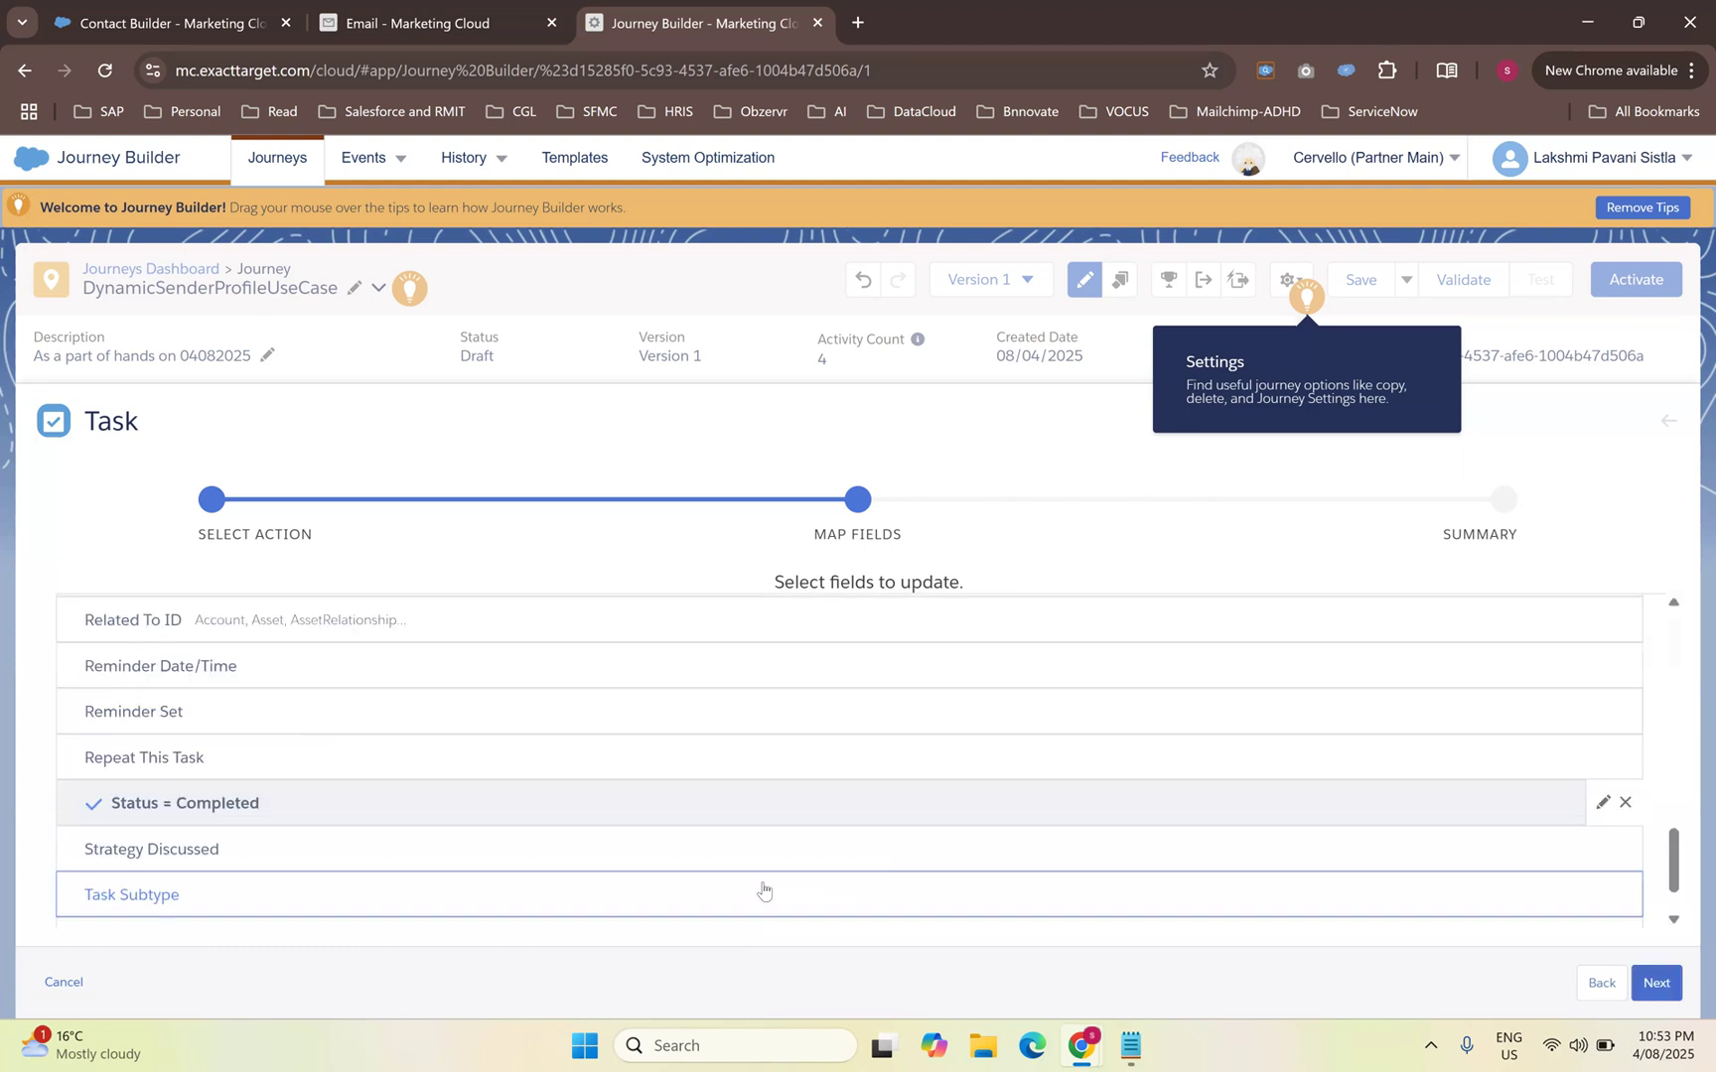
Examine the object types available for the Task's Related To ID field and leave the field without mapping it
scroll(652, 777, "down", 2)
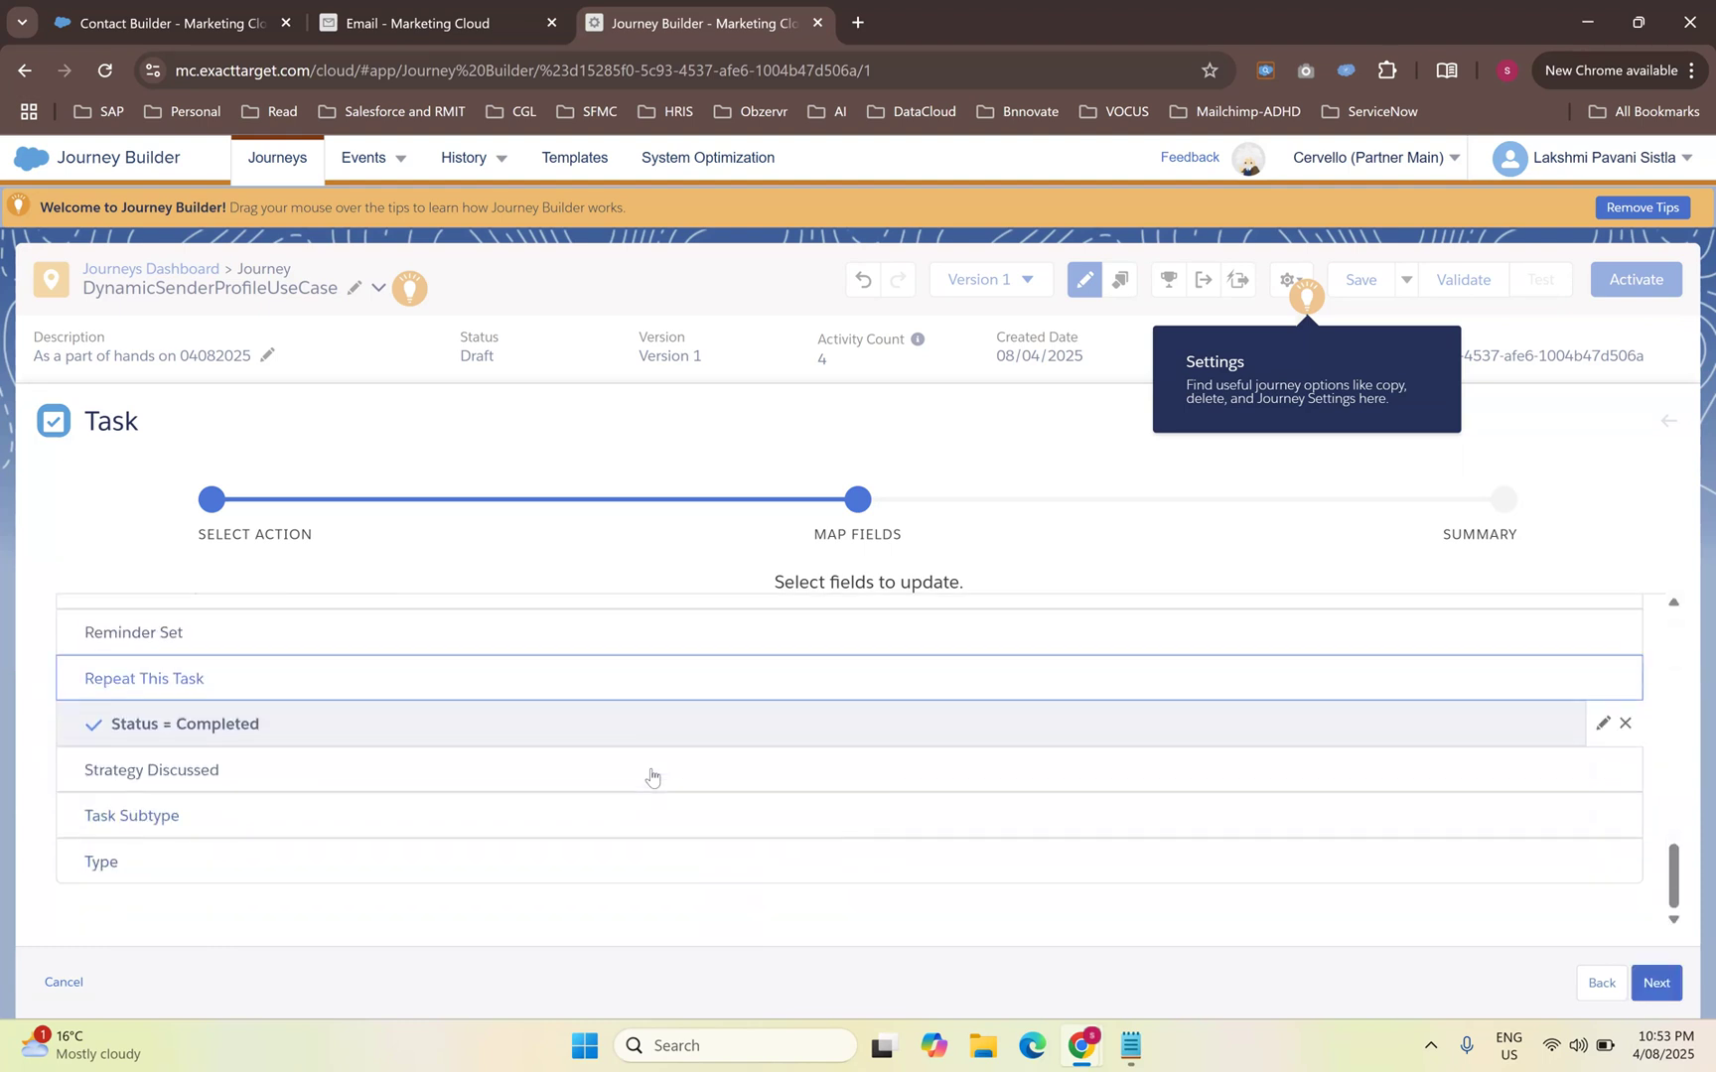
scroll(1026, 712, "up", 1)
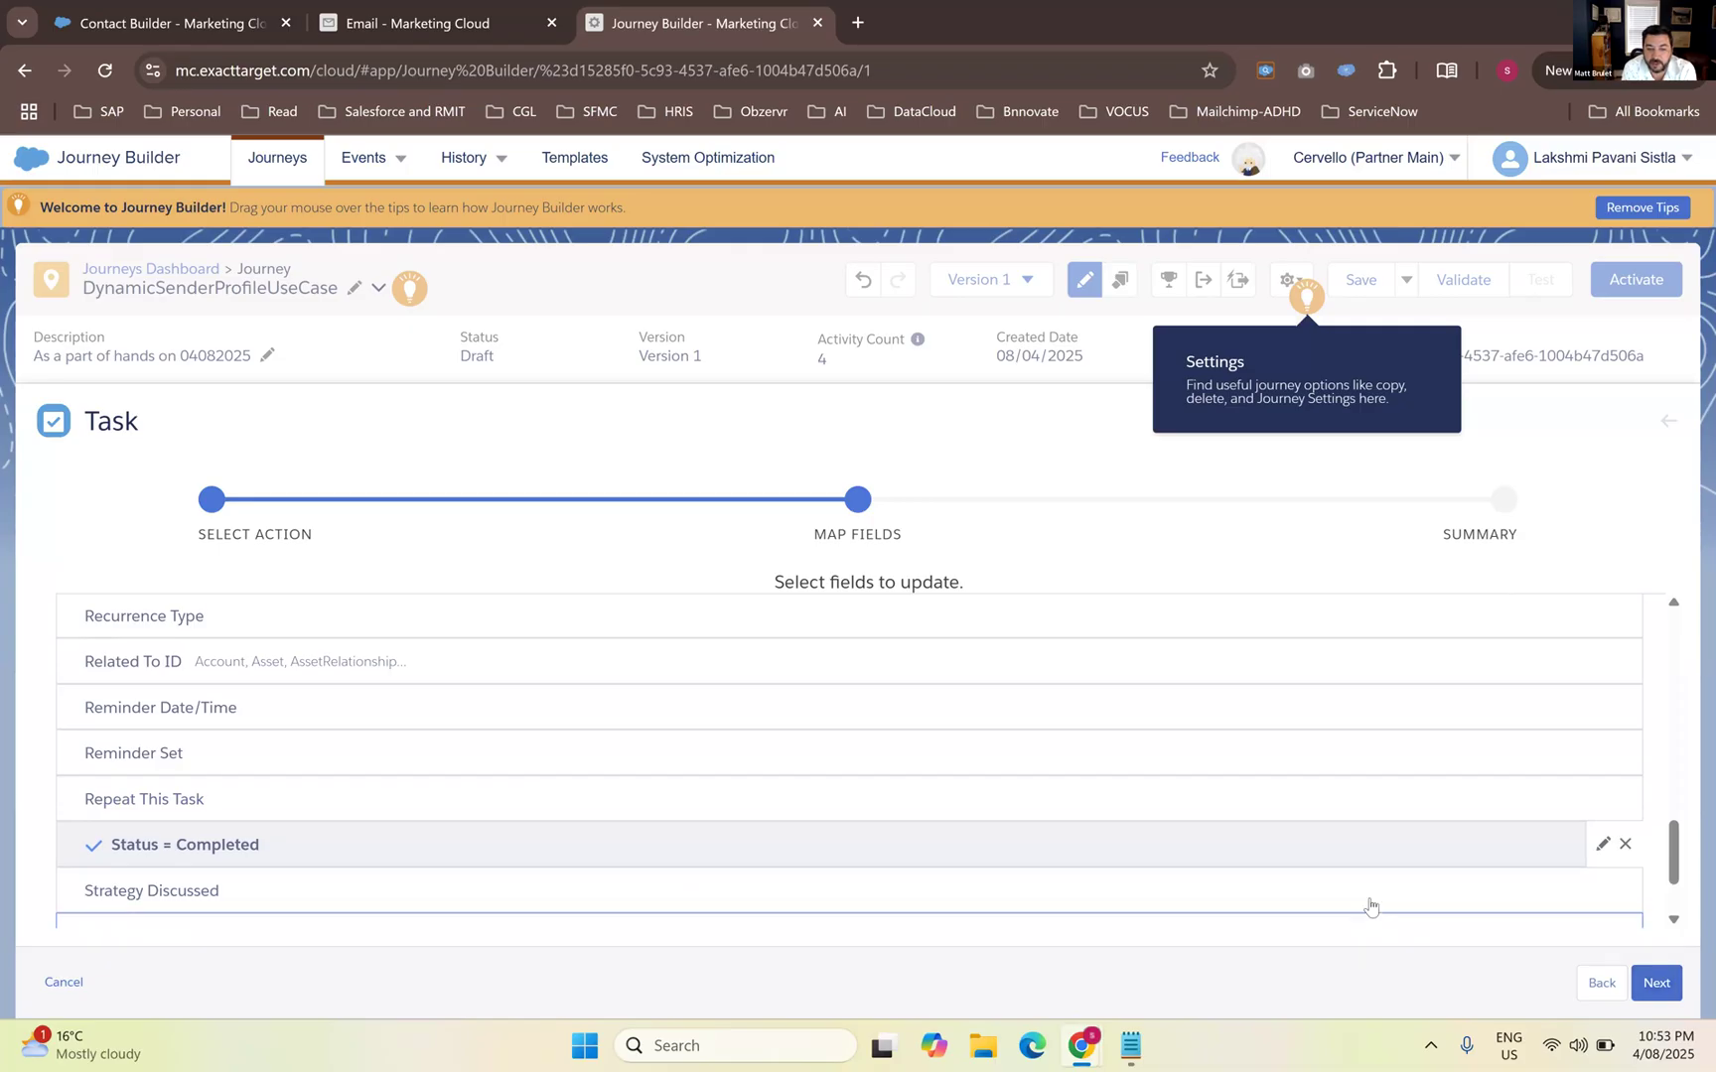
scroll(1370, 906, "up", 1)
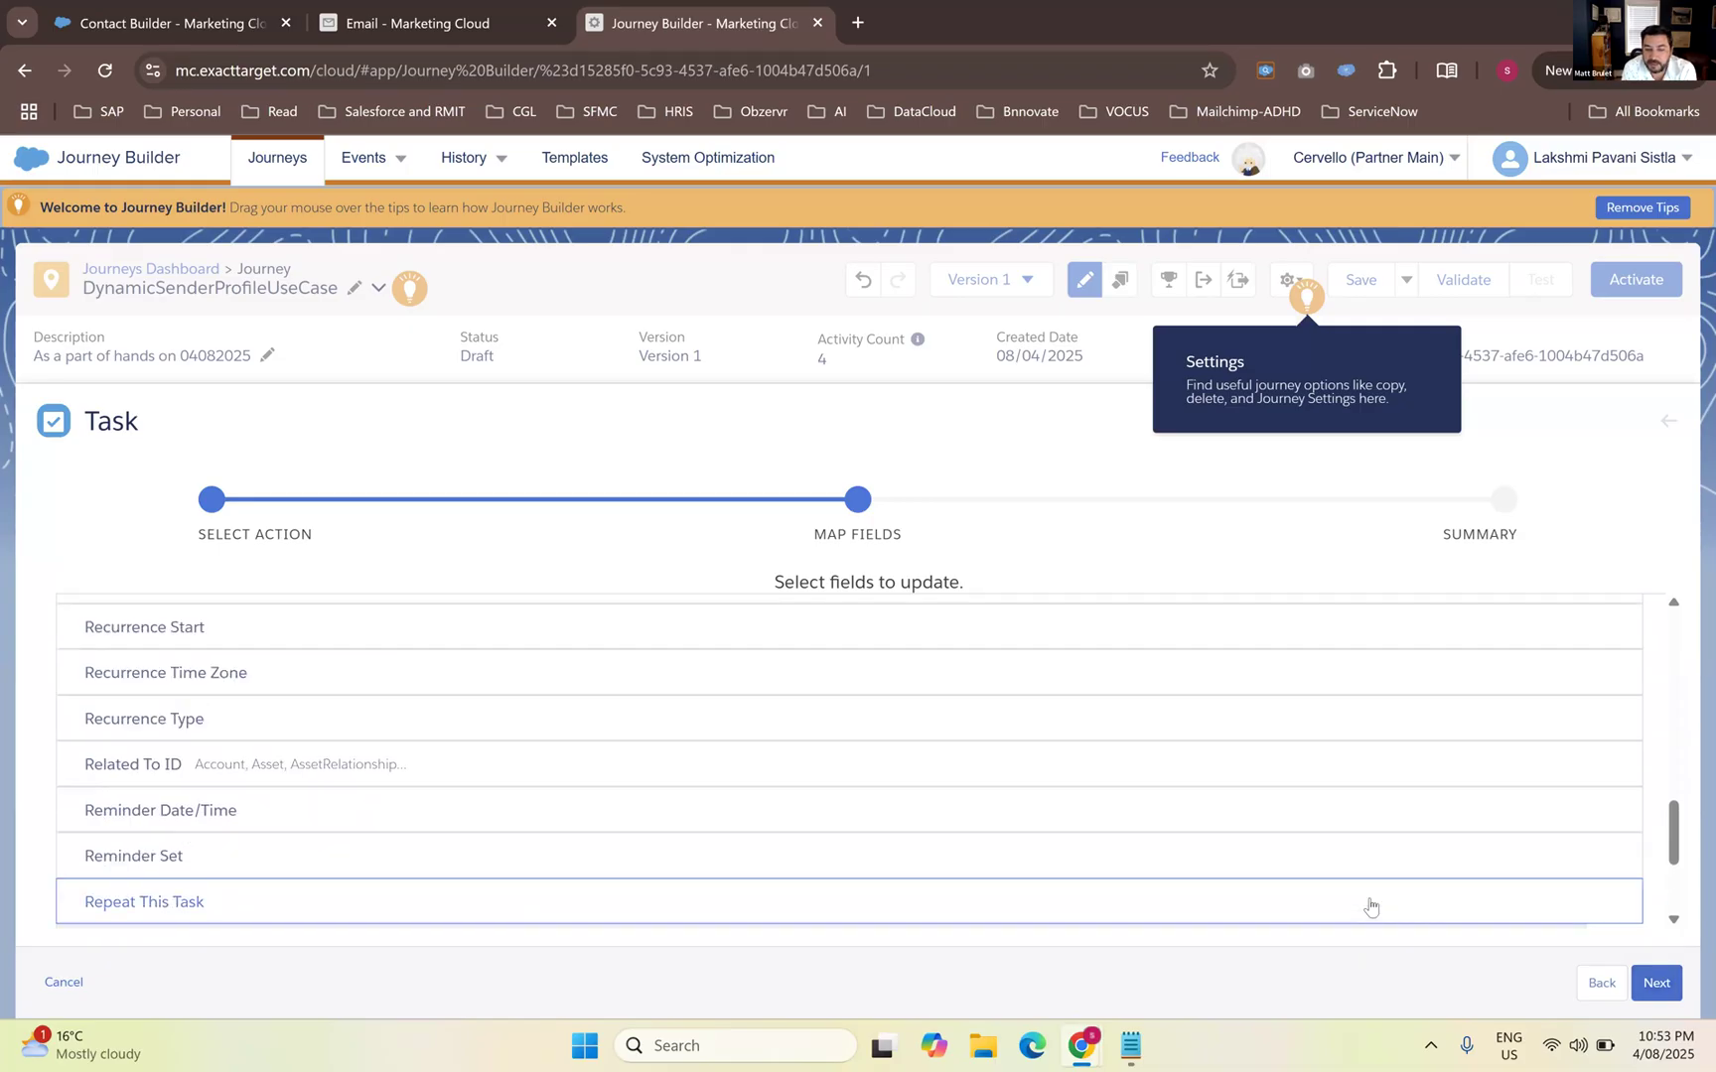
left_click(308, 766)
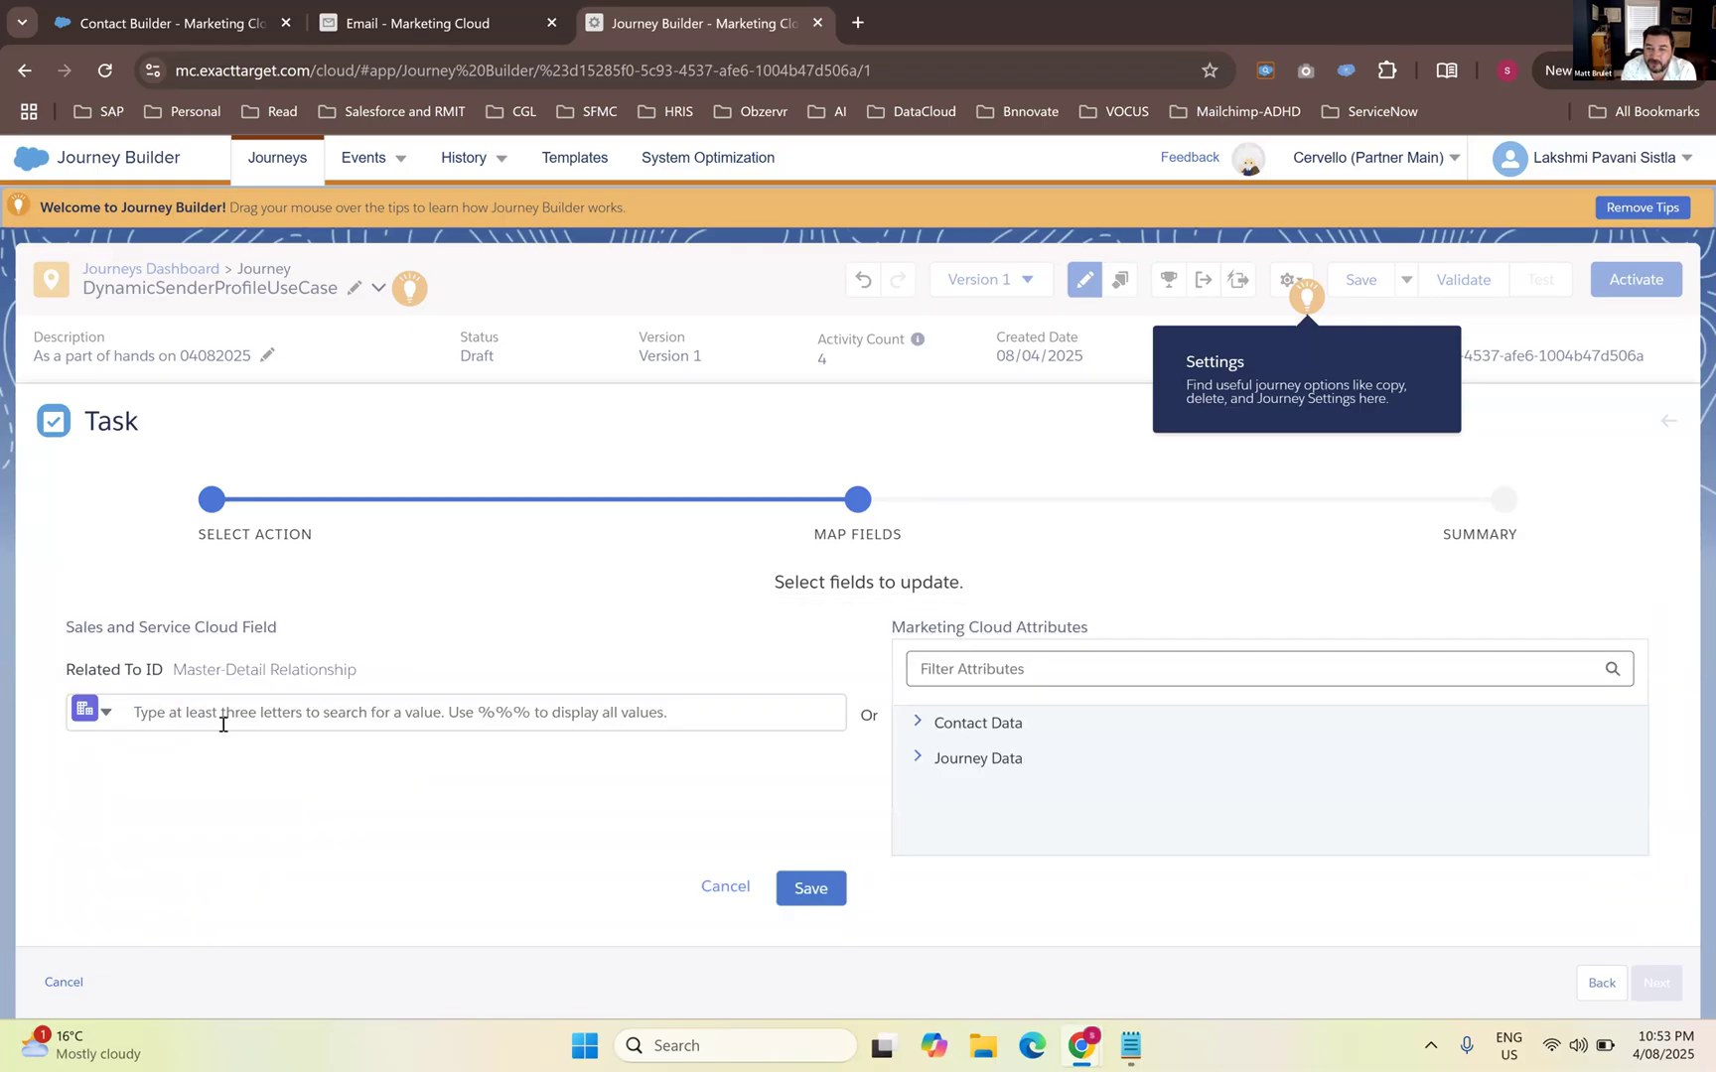
left_click(99, 711)
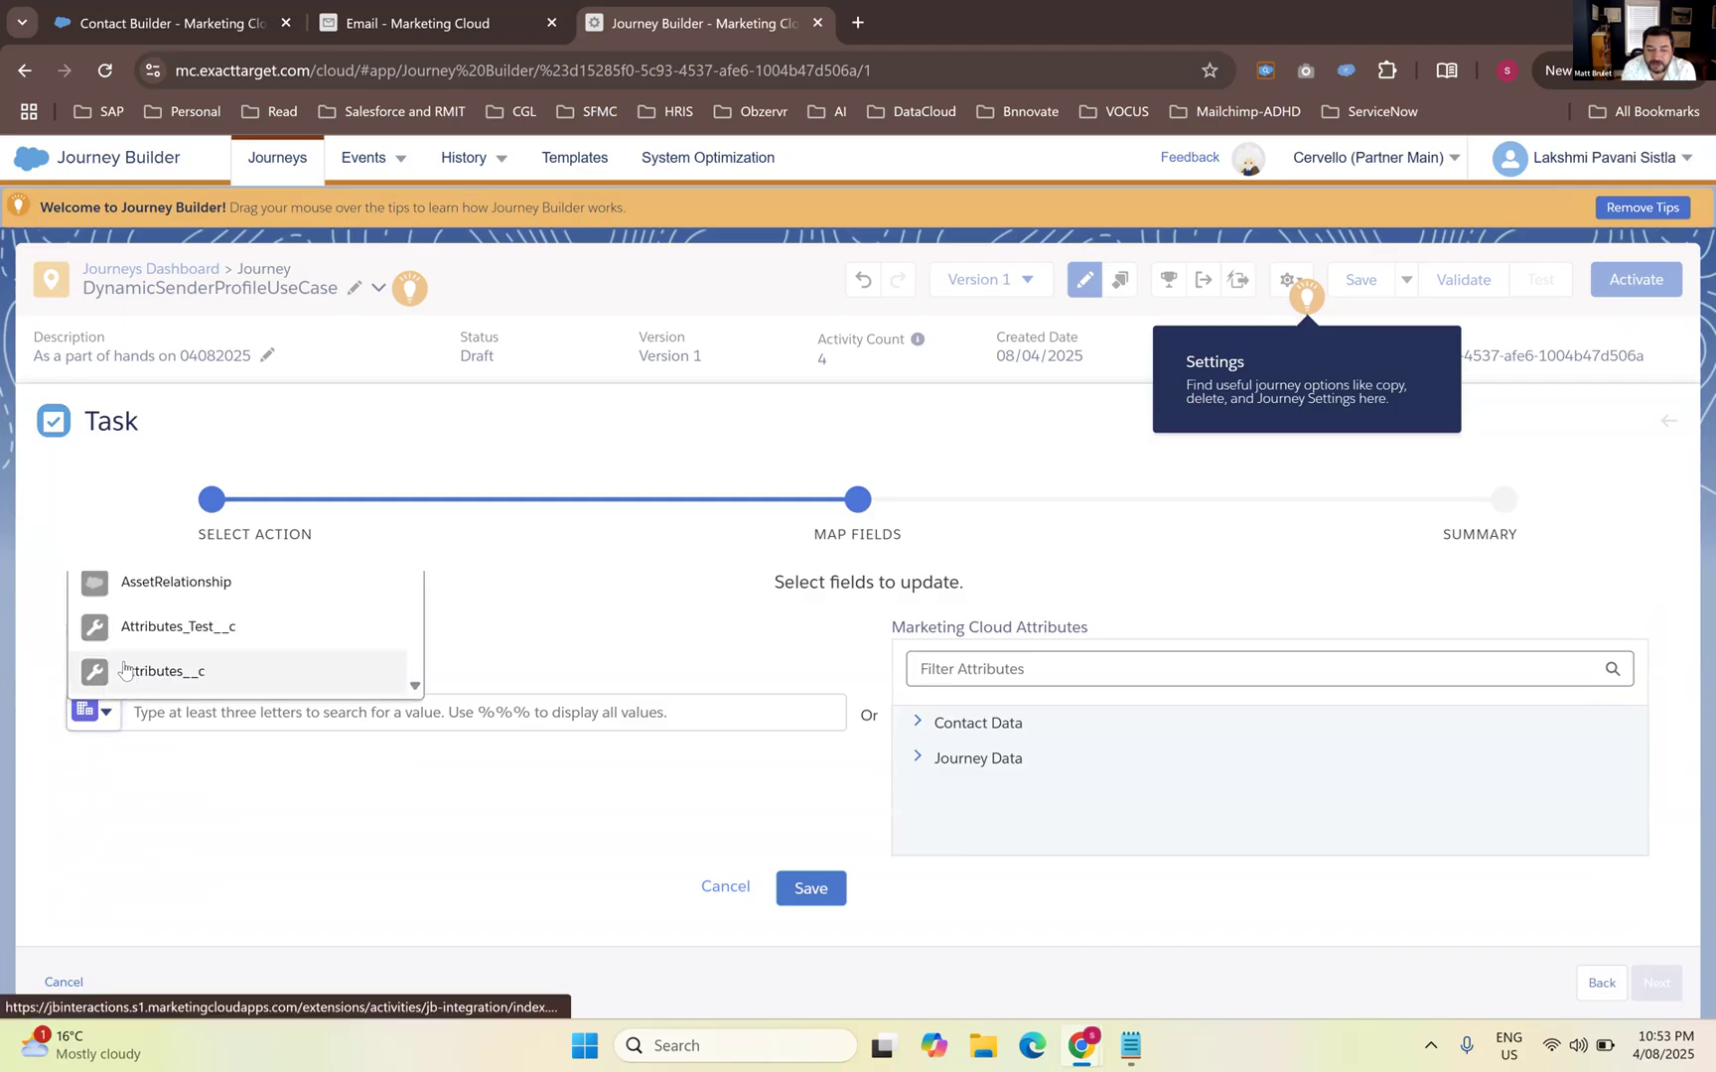
scroll(189, 625, "down", 2)
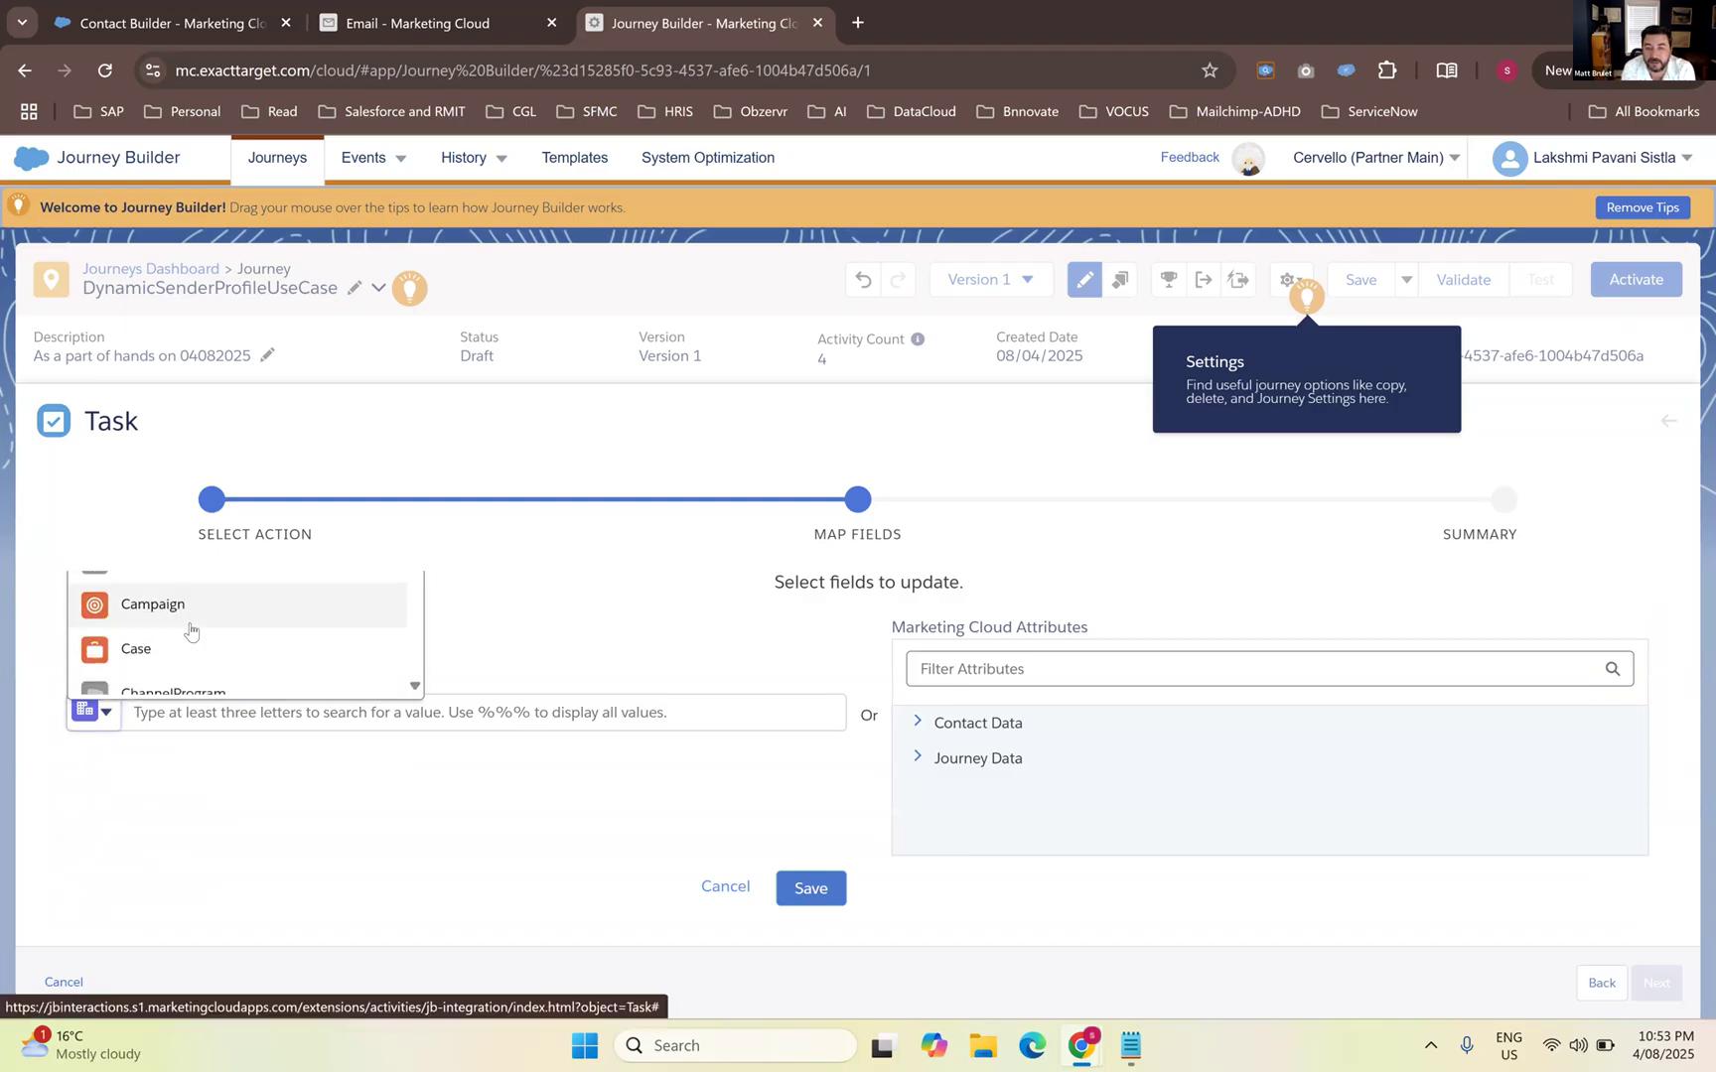
scroll(192, 632, "down", 1)
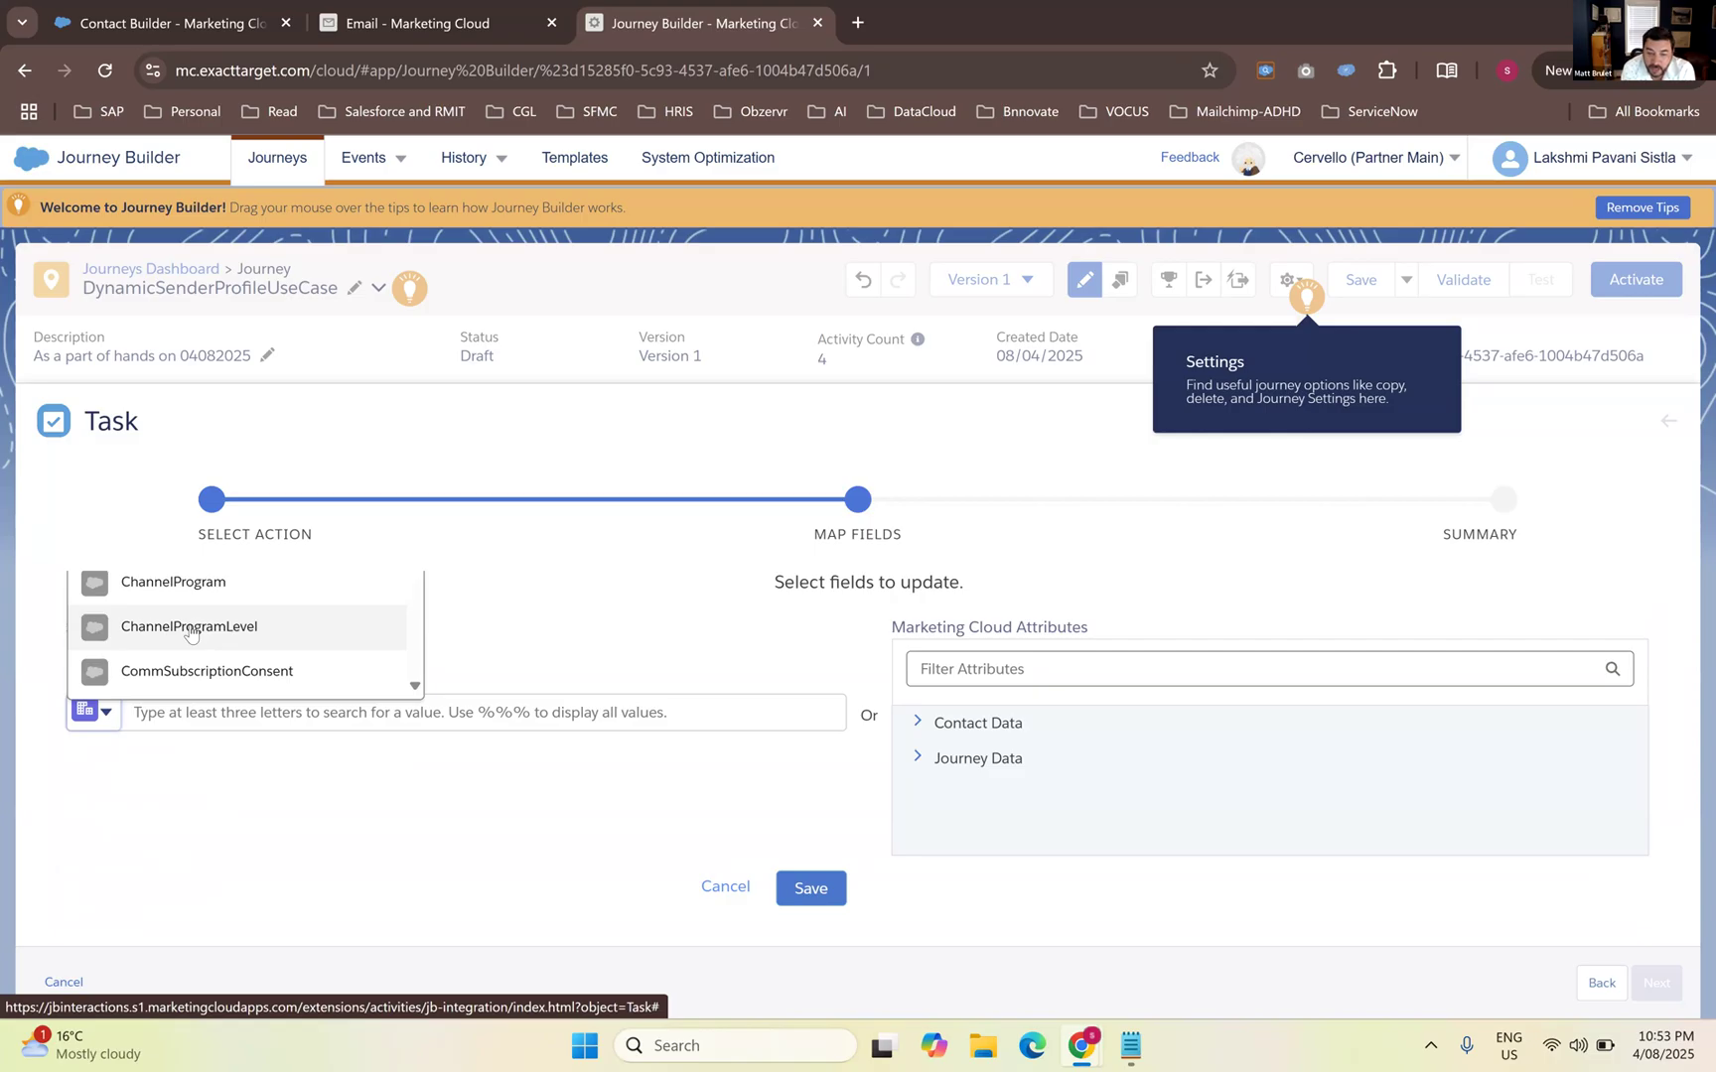
scroll(192, 632, "up", 3)
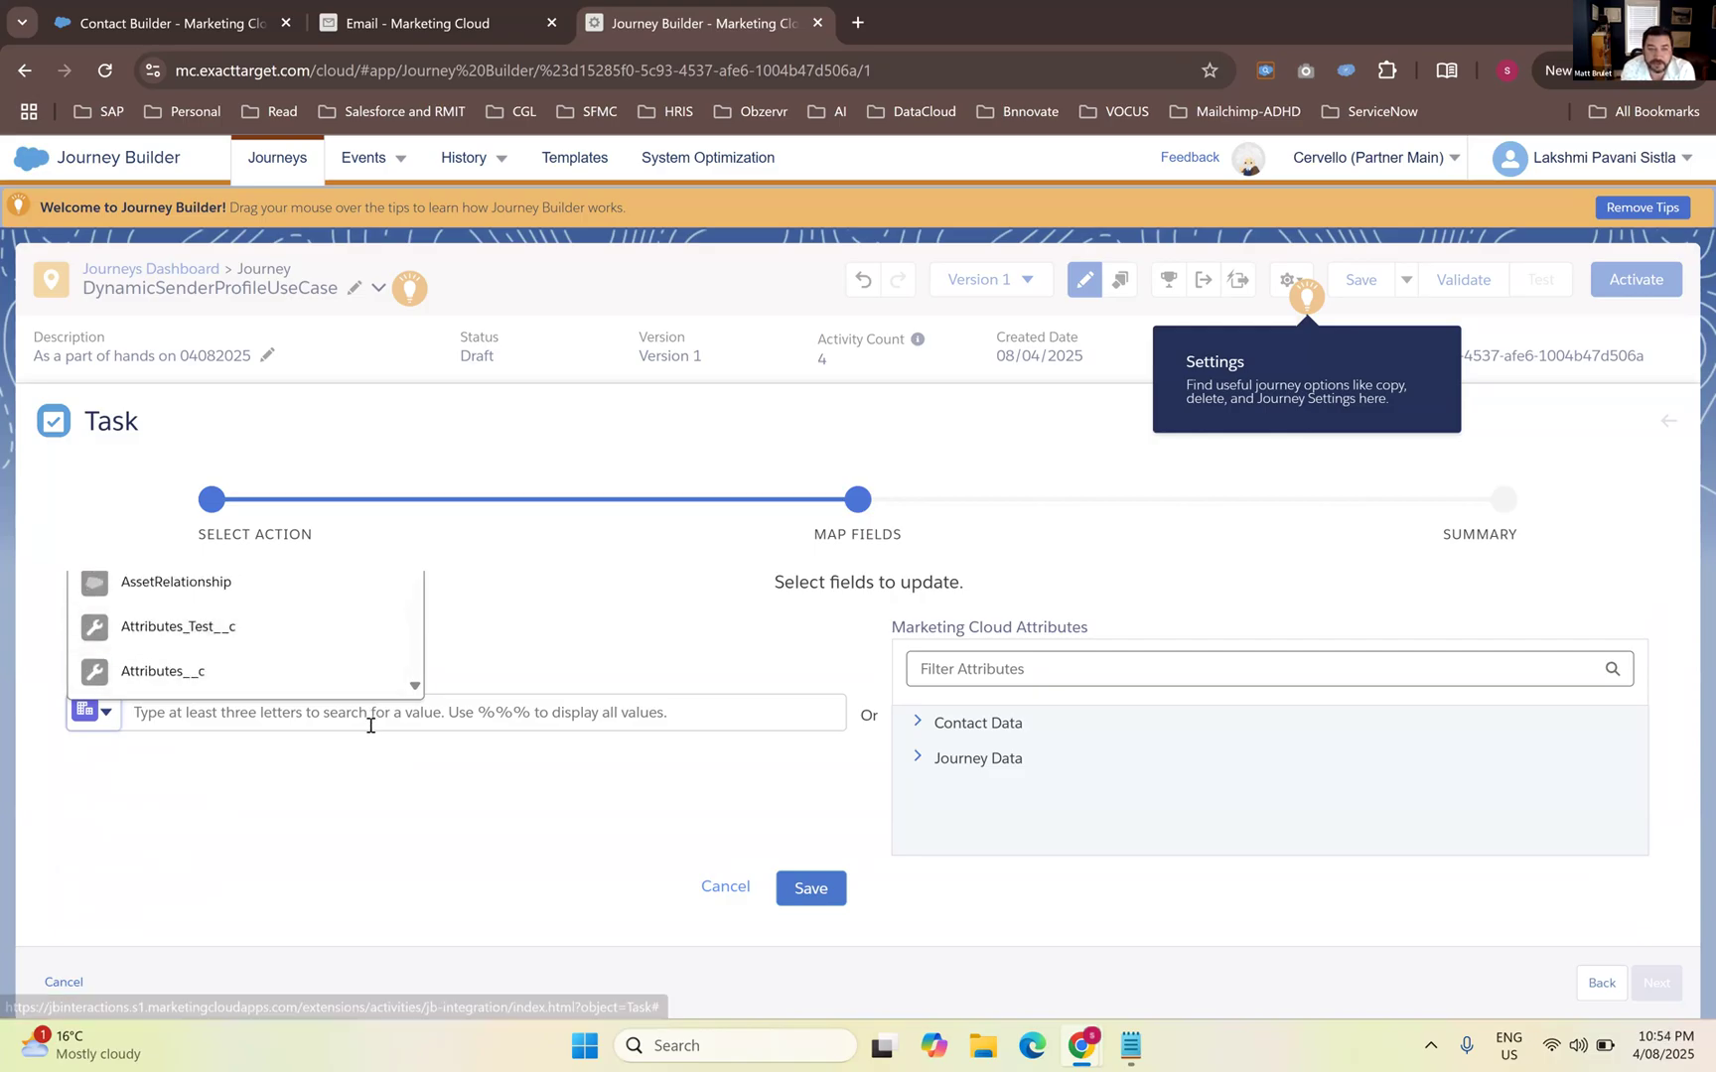
scroll(325, 628, "down", 2)
scroll(324, 628, "down", 3)
scroll(325, 627, "up", 1)
scroll(326, 629, "up", 1)
scroll(325, 627, "down", 5)
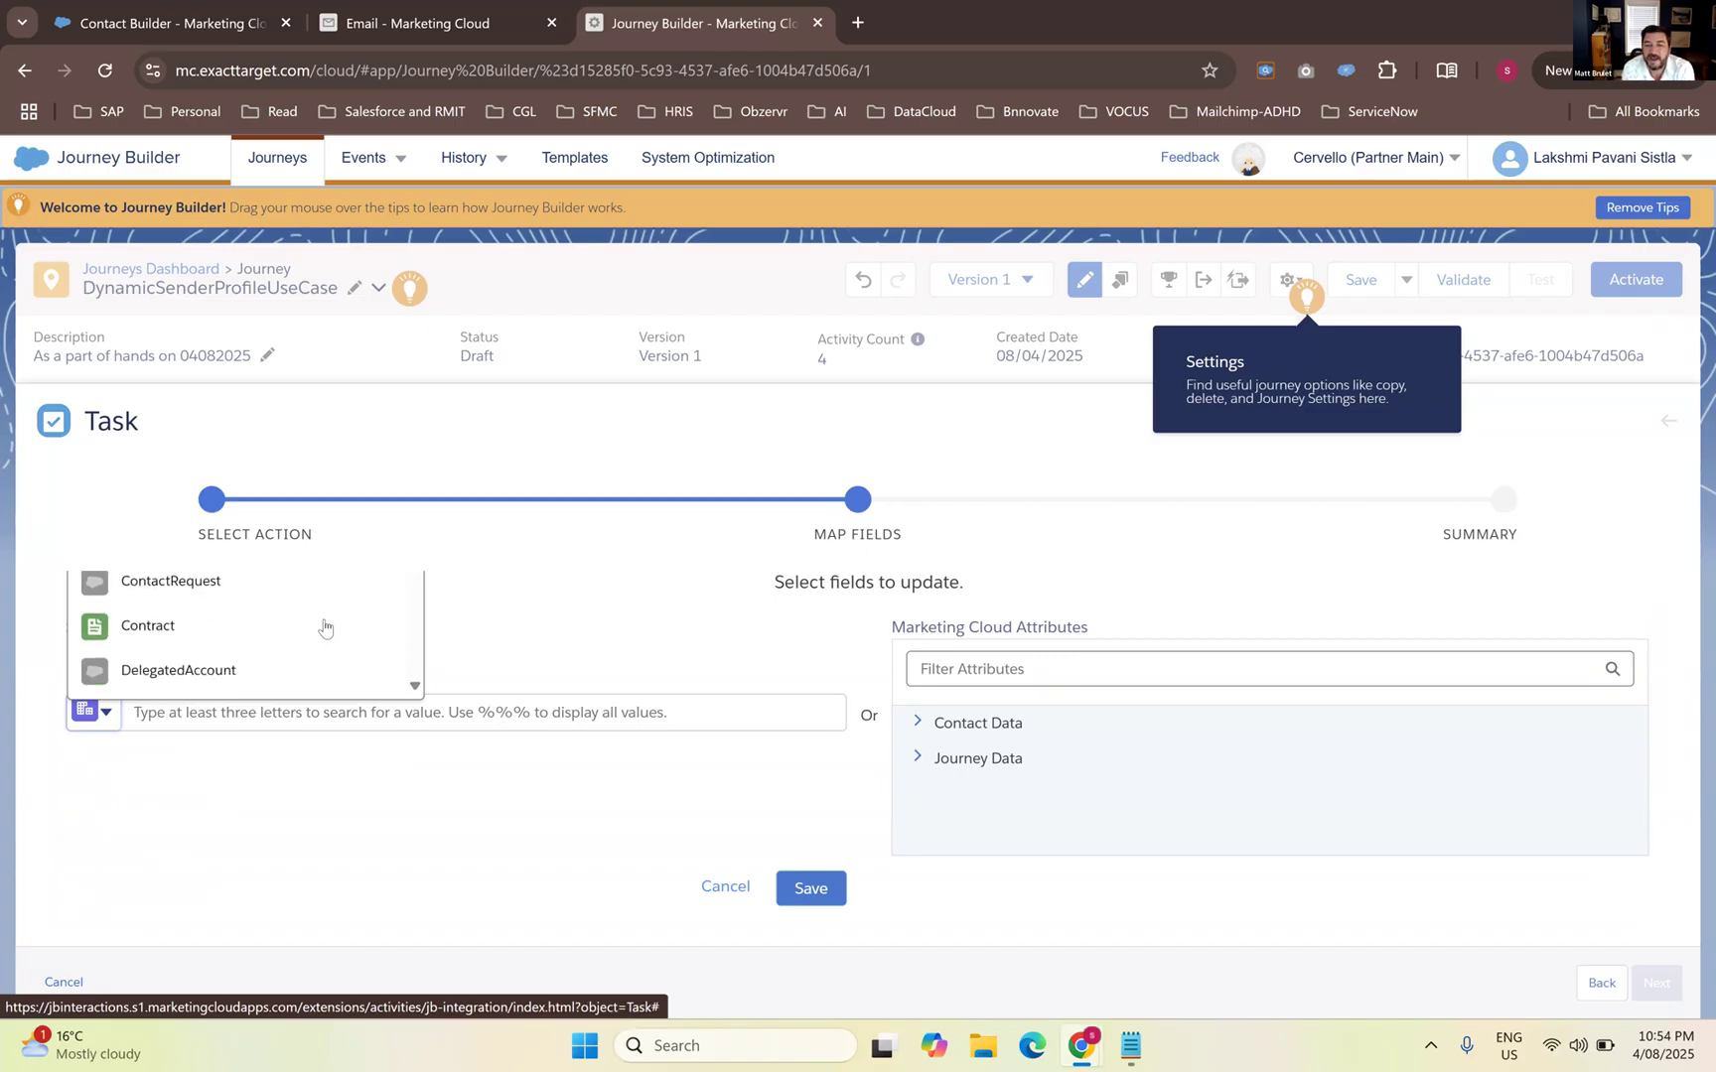
scroll(325, 628, "down", 5)
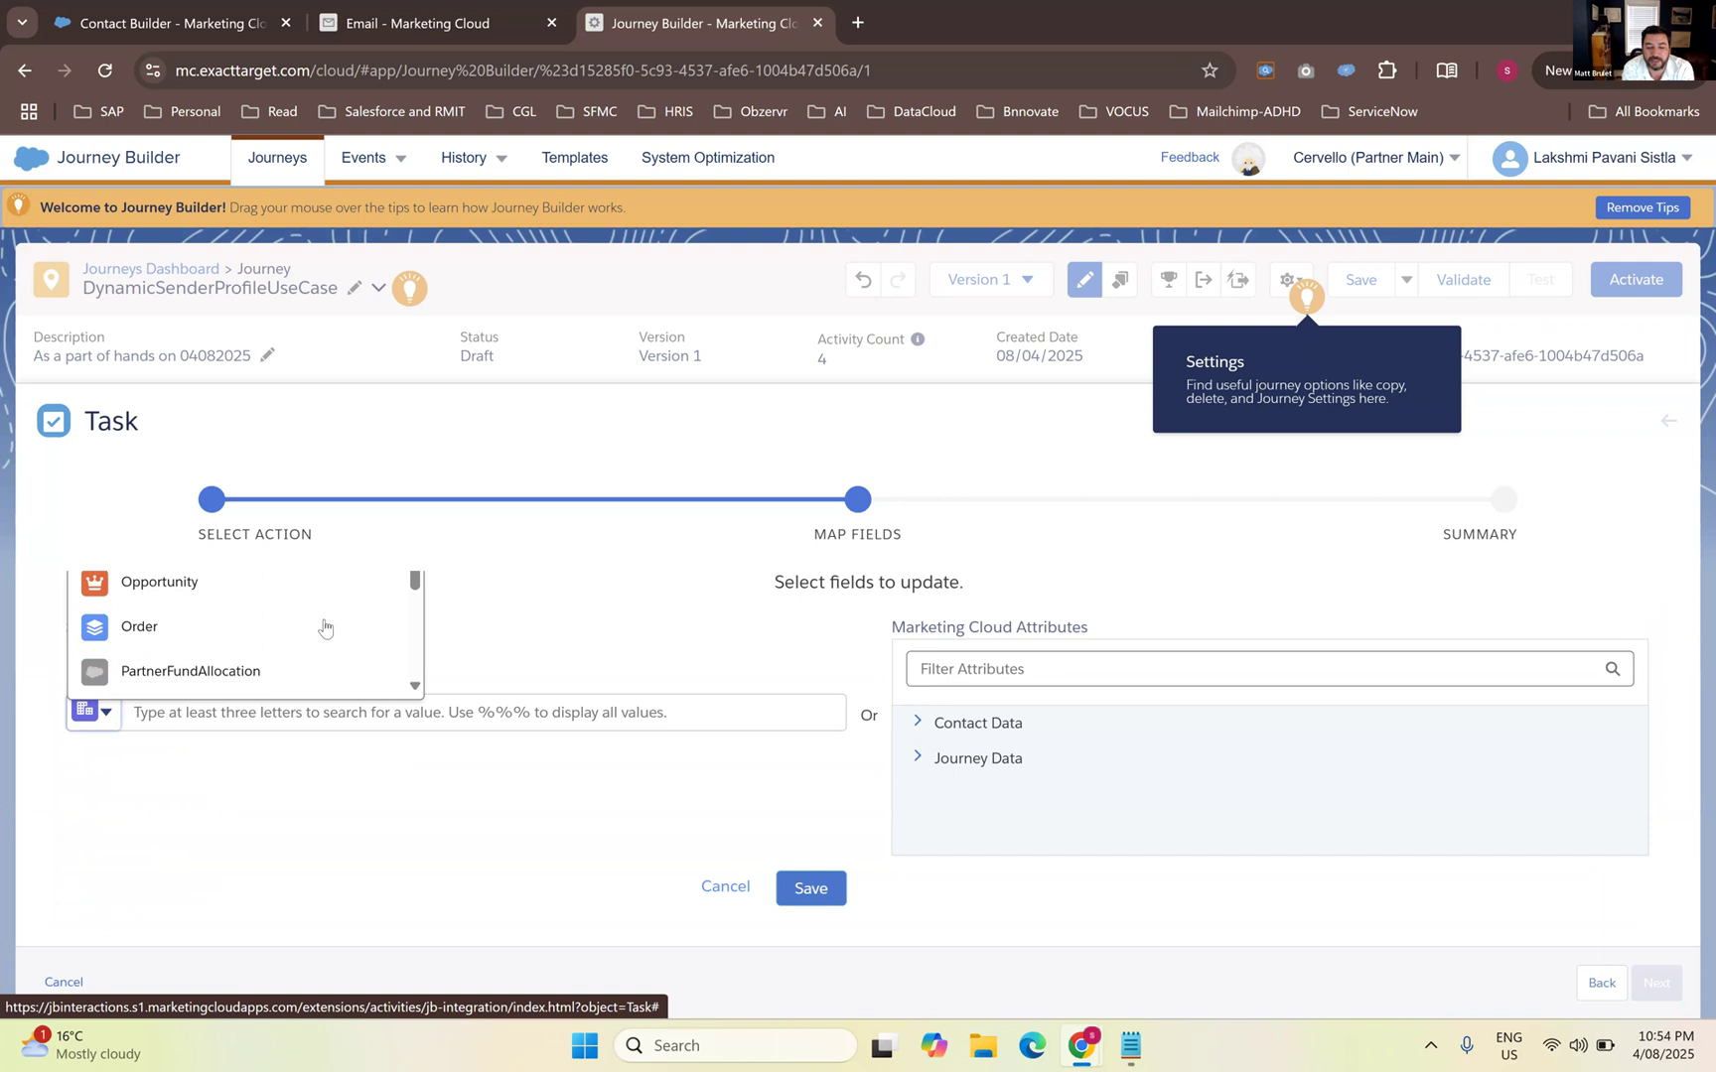
scroll(325, 628, "down", 8)
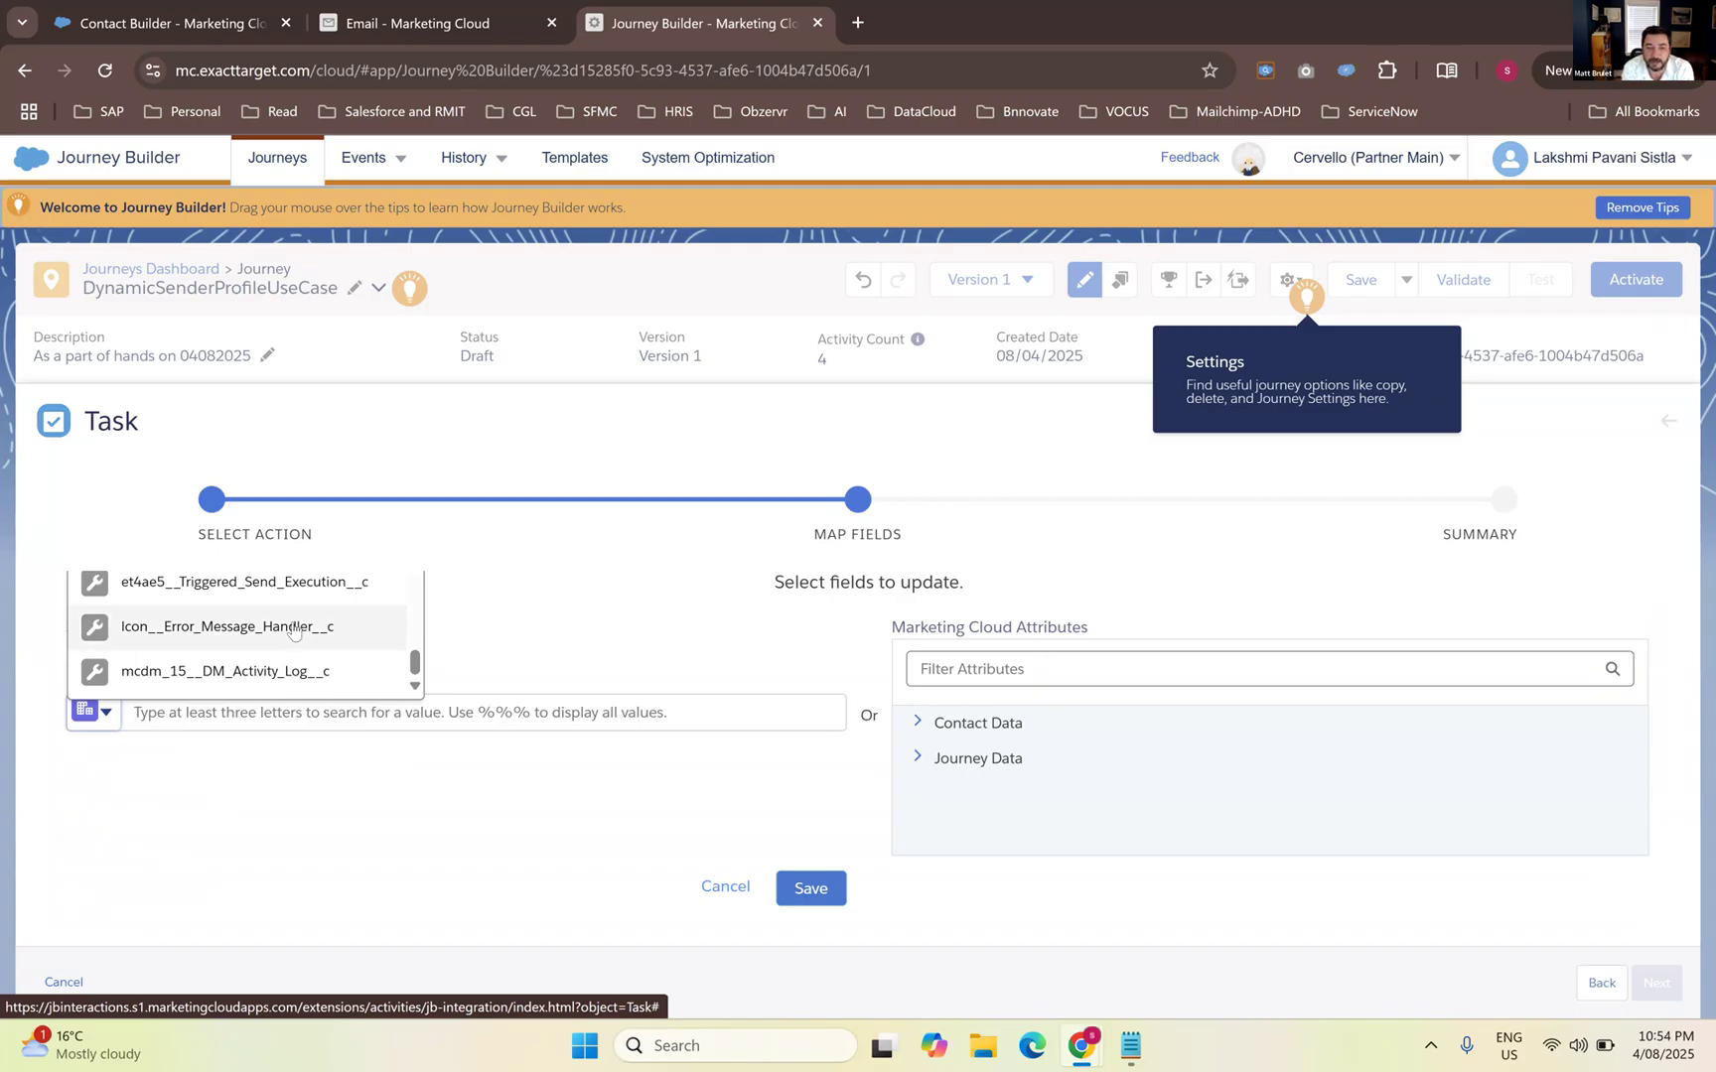
scroll(293, 631, "up", 15)
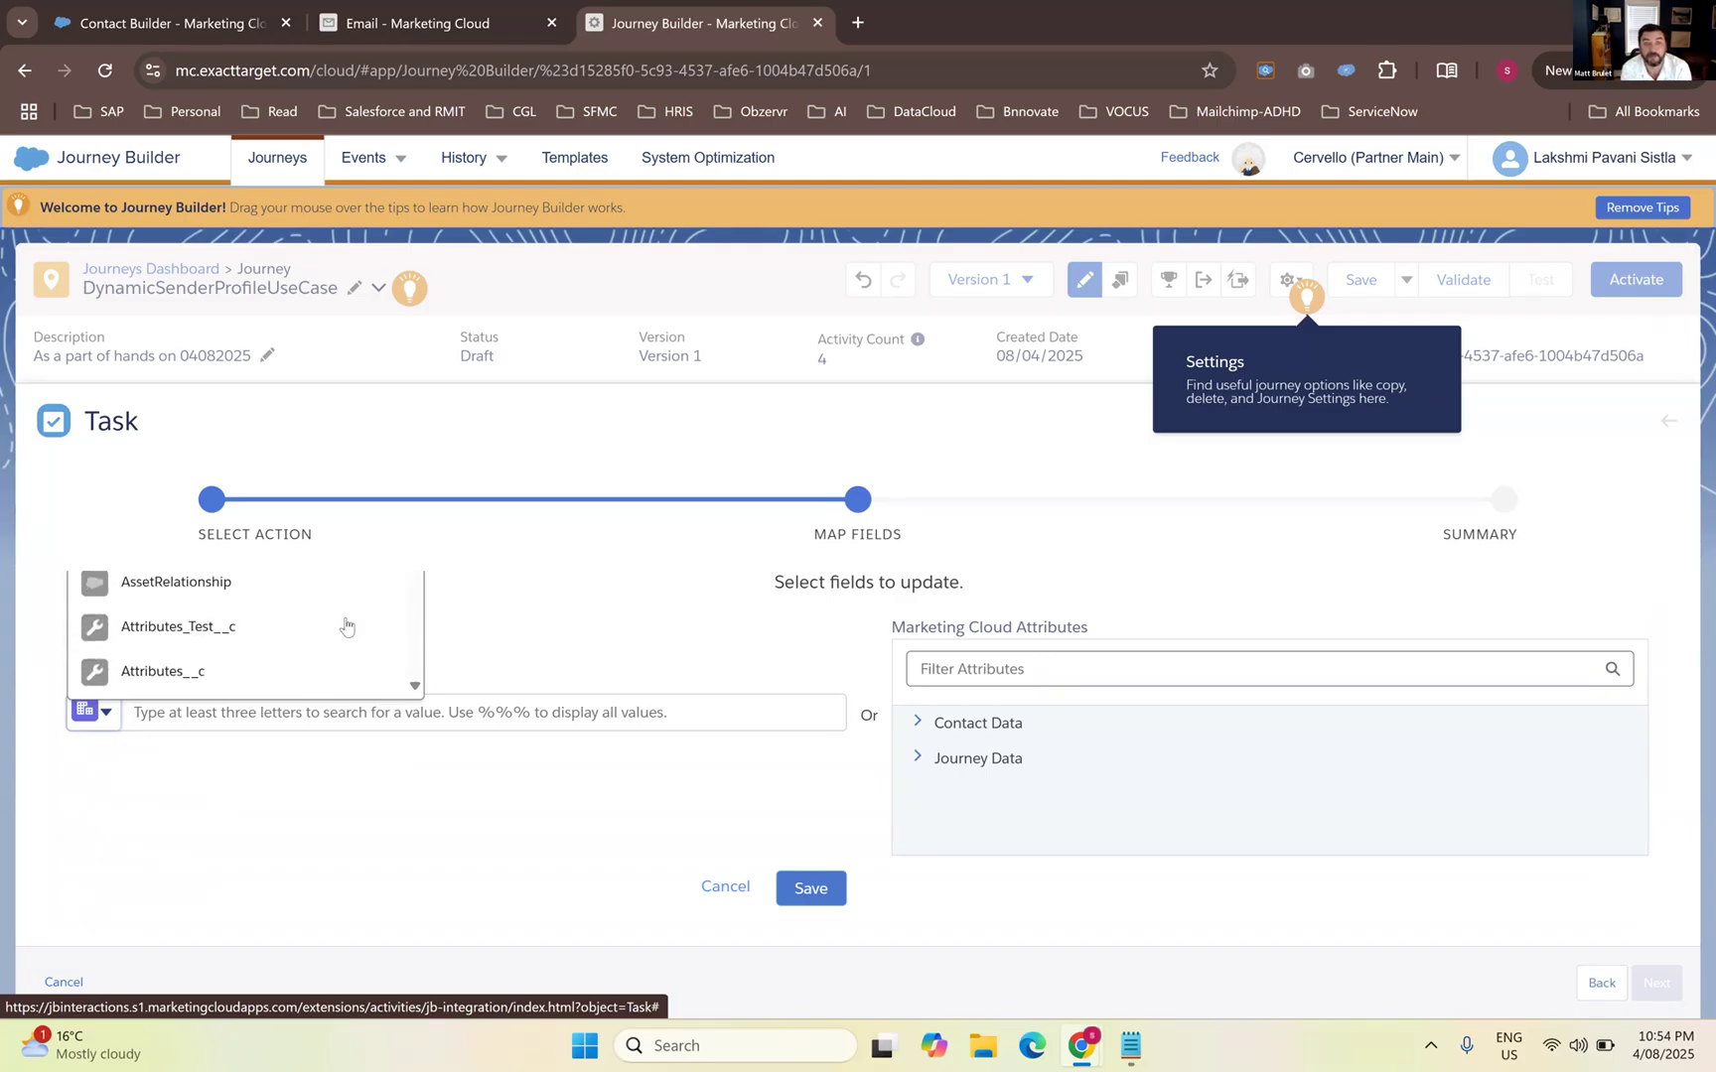
left_click(536, 606)
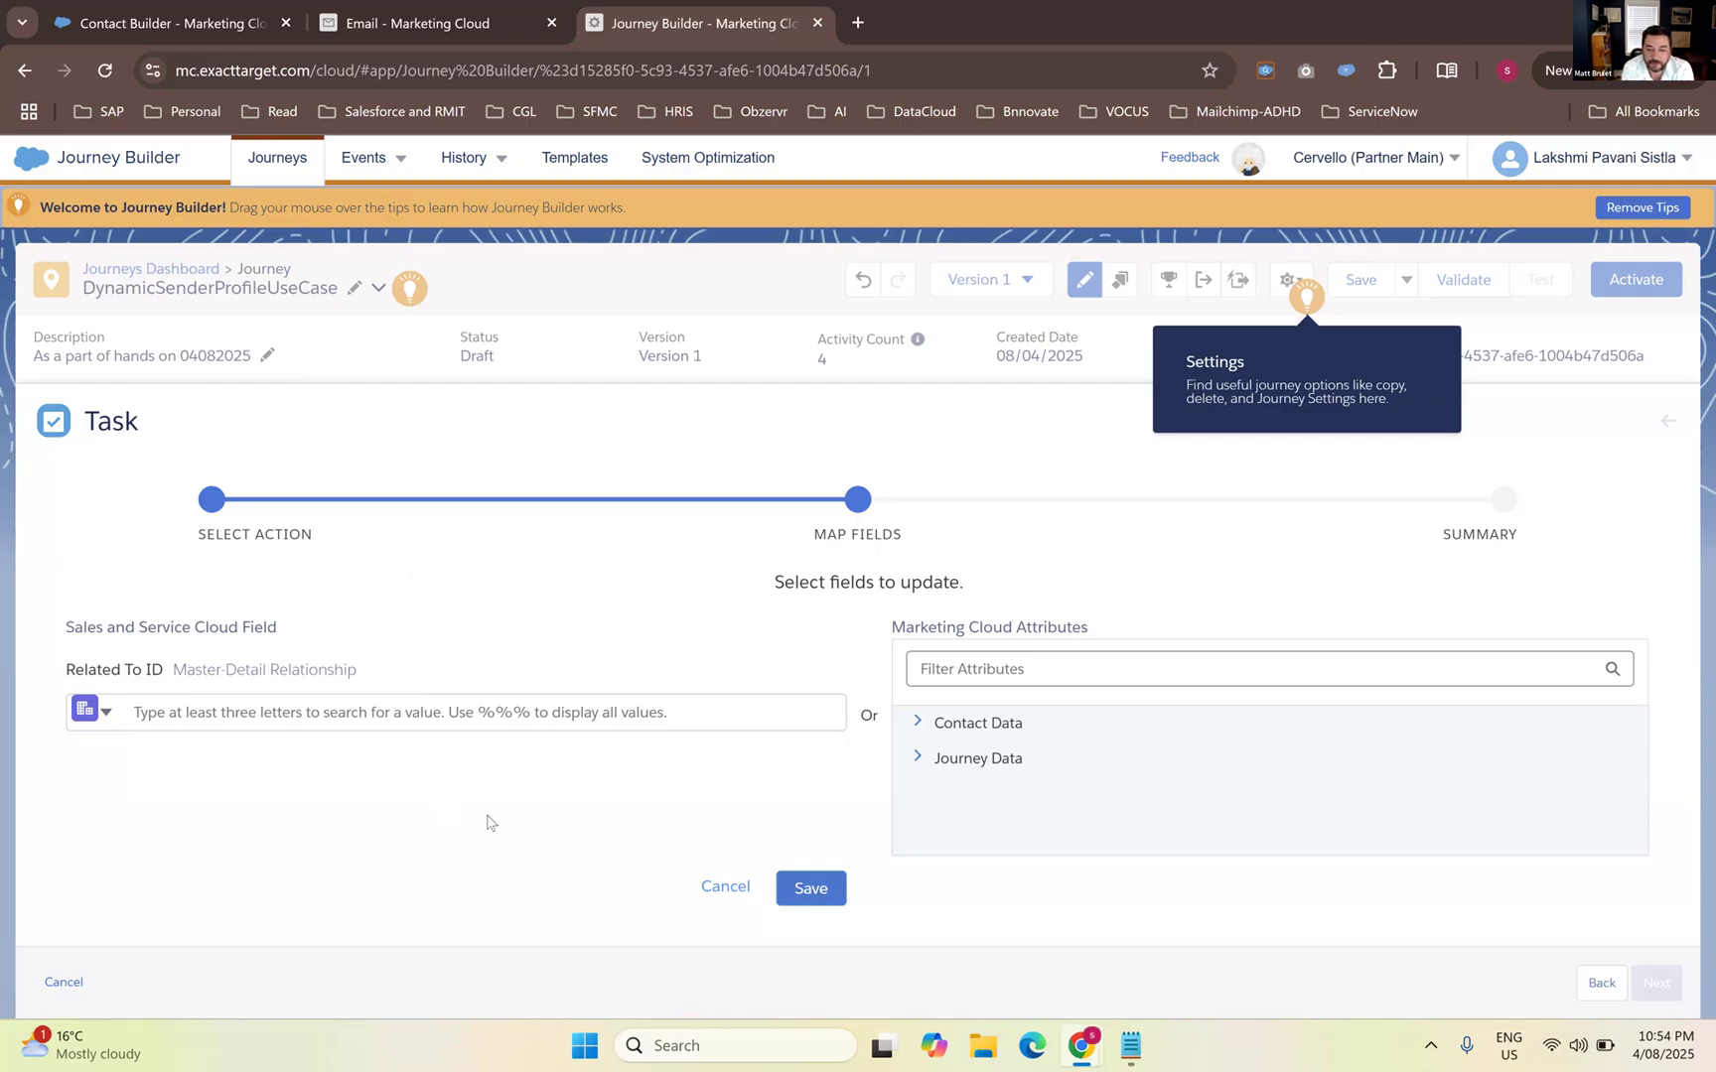
left_click(715, 891)
Name the activity "Assign the task to a salesrep.", finish the Task configuration and save the journey
left_click(1666, 992)
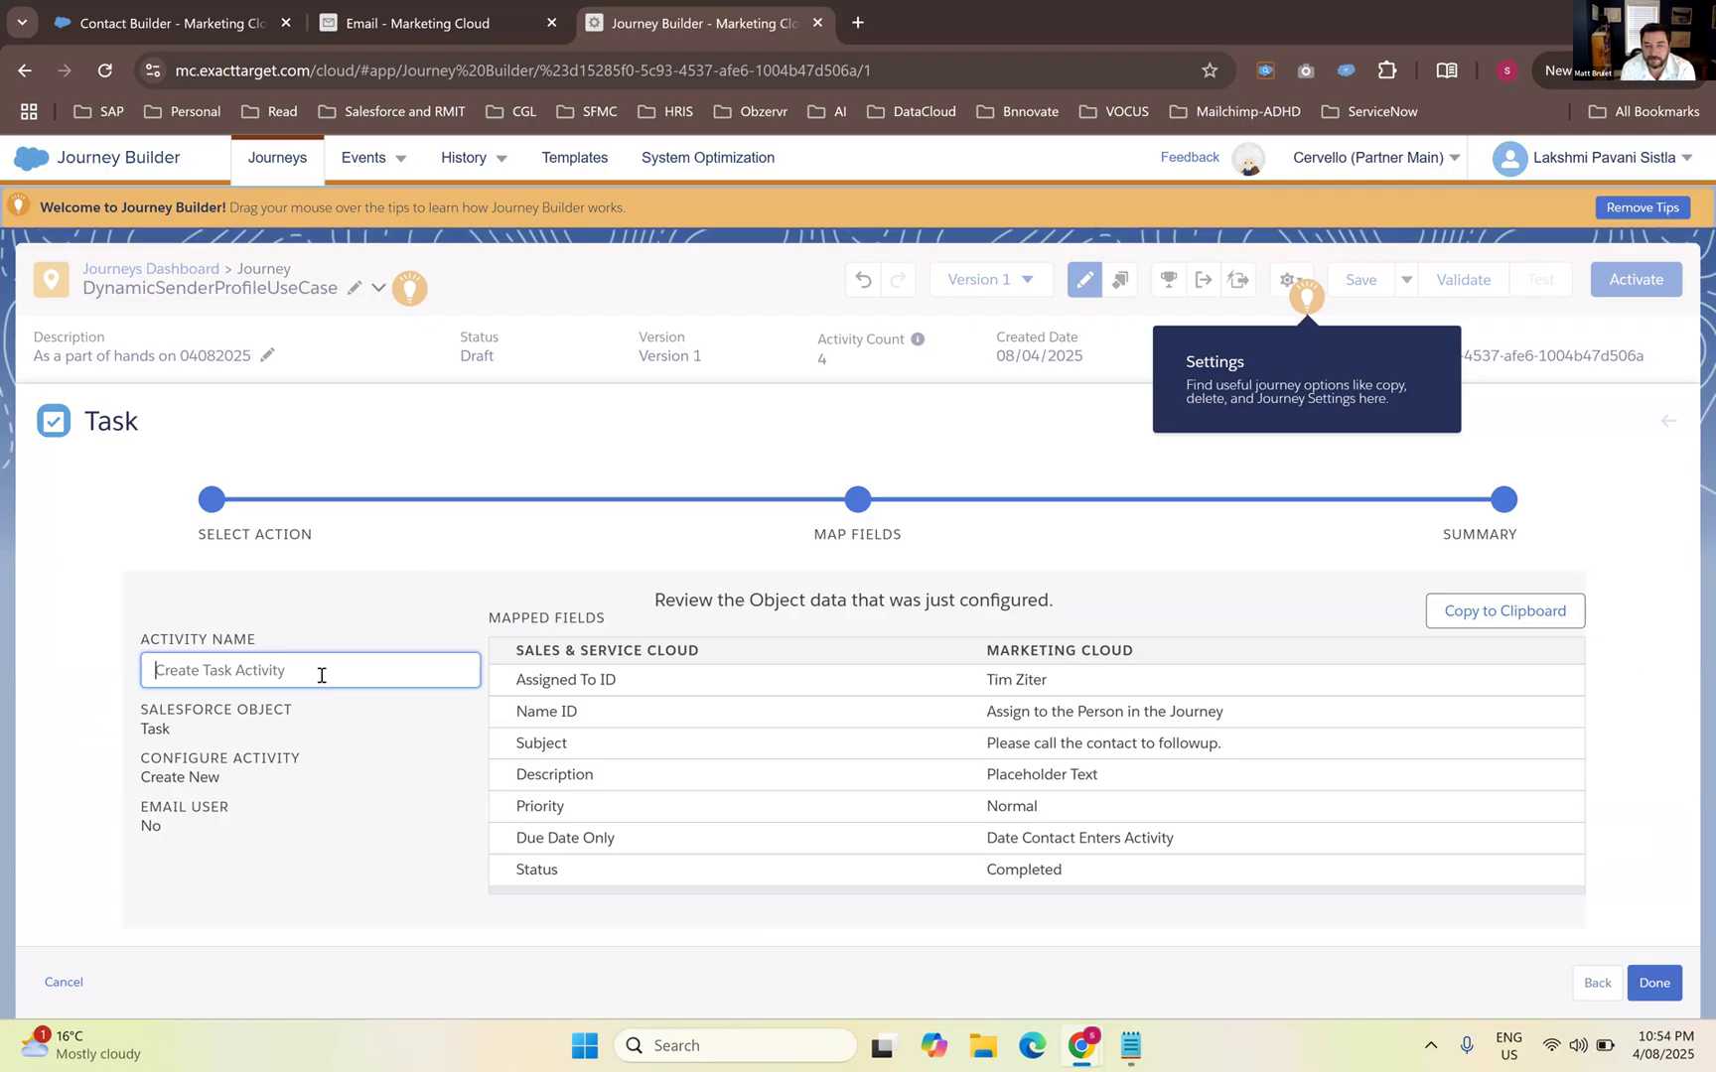
type("Assign")
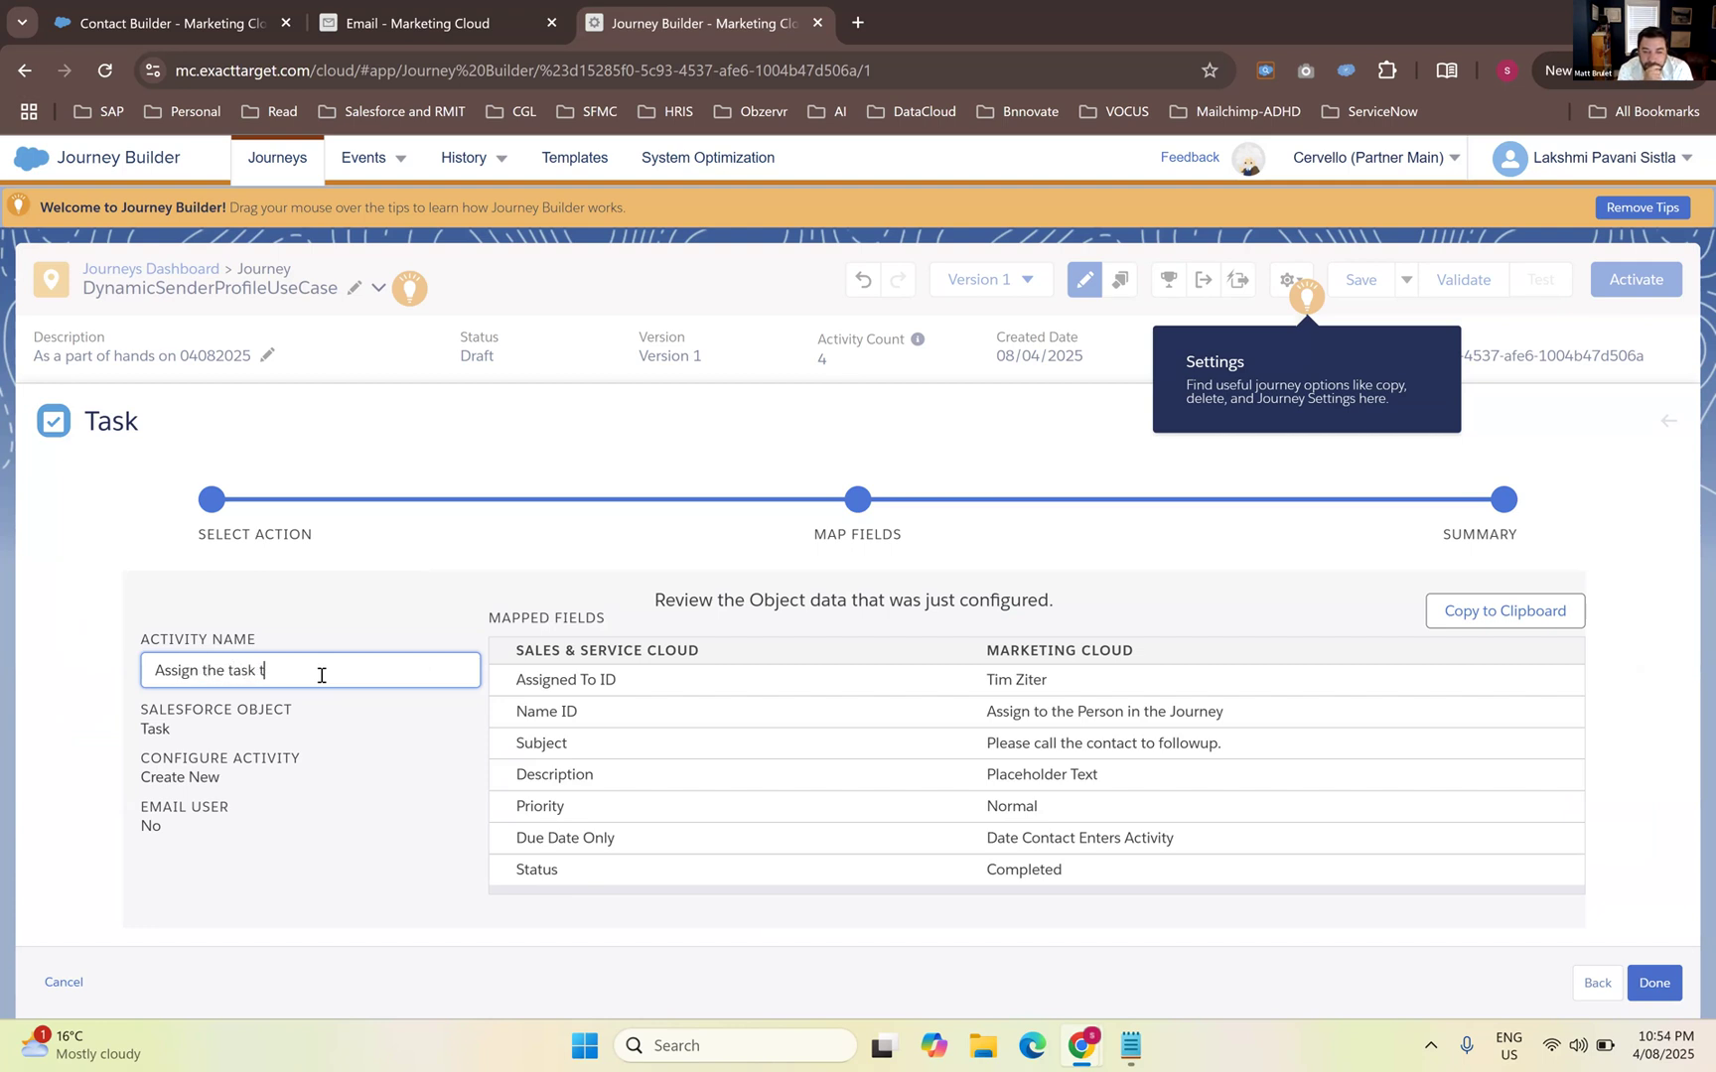
type("the task to a sae")
key("BackSpace")
type("lesrep.")
left_click(1656, 985)
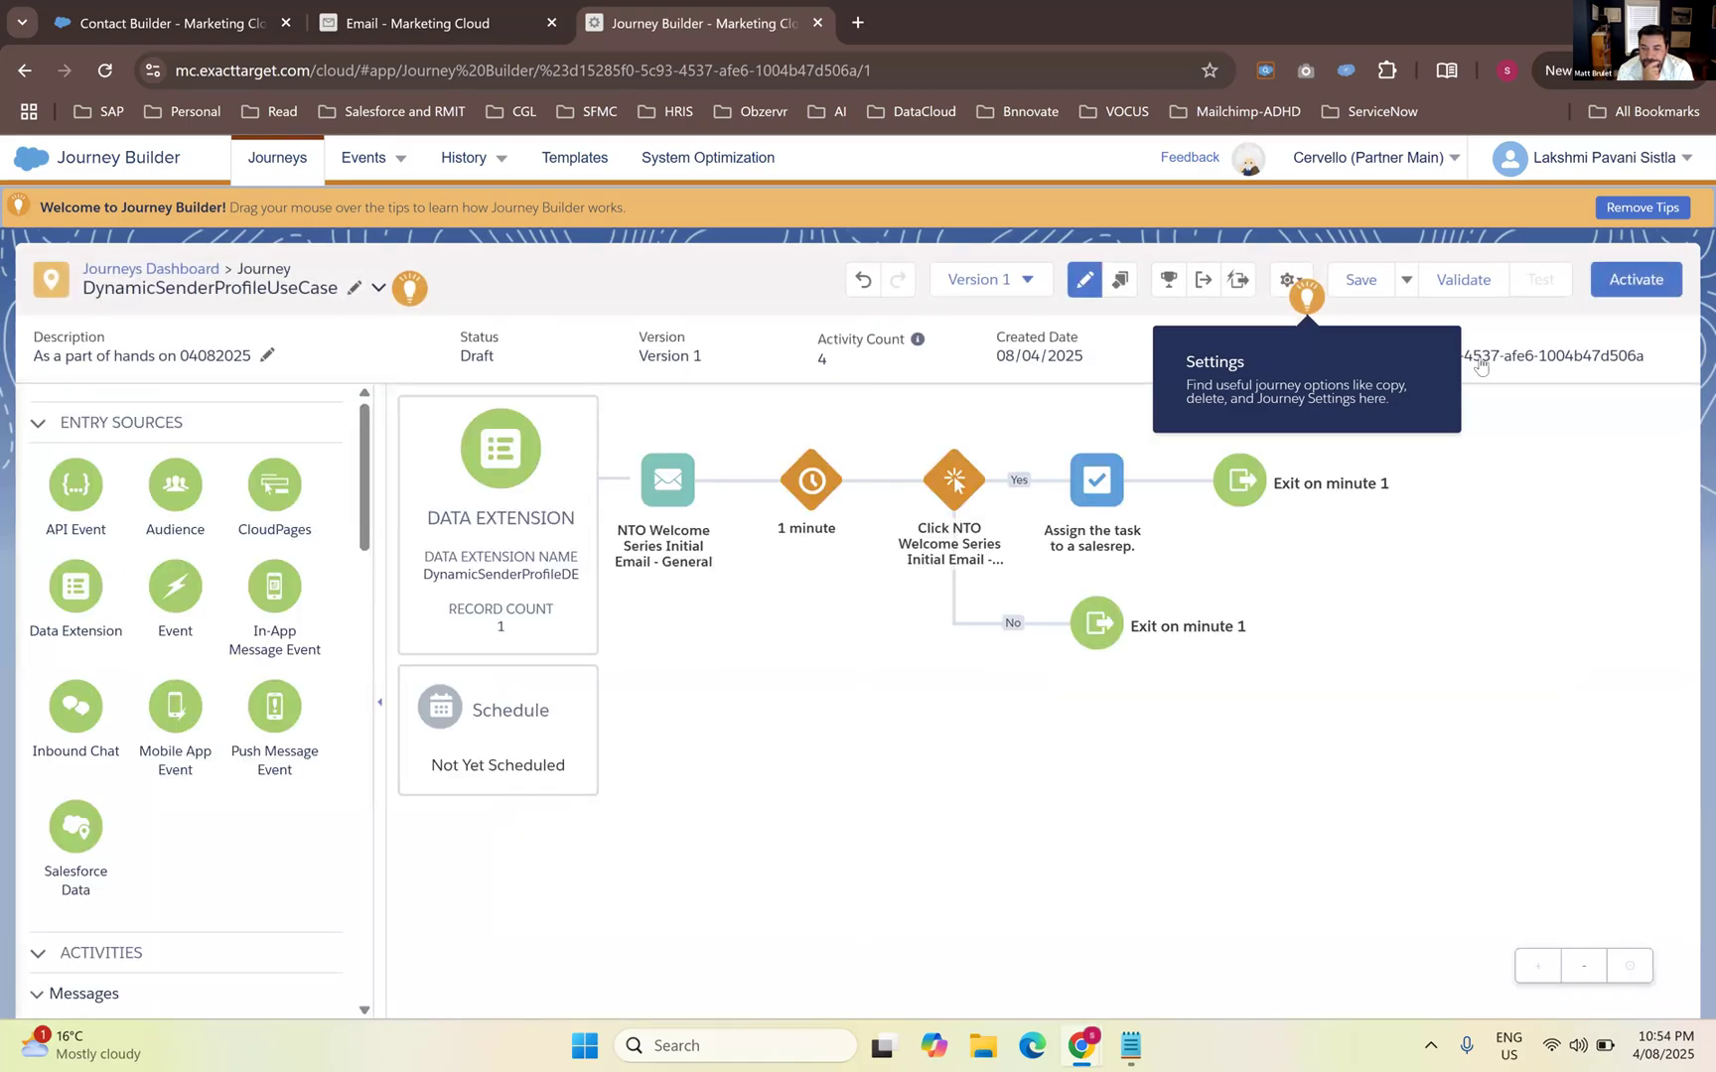
left_click(1356, 283)
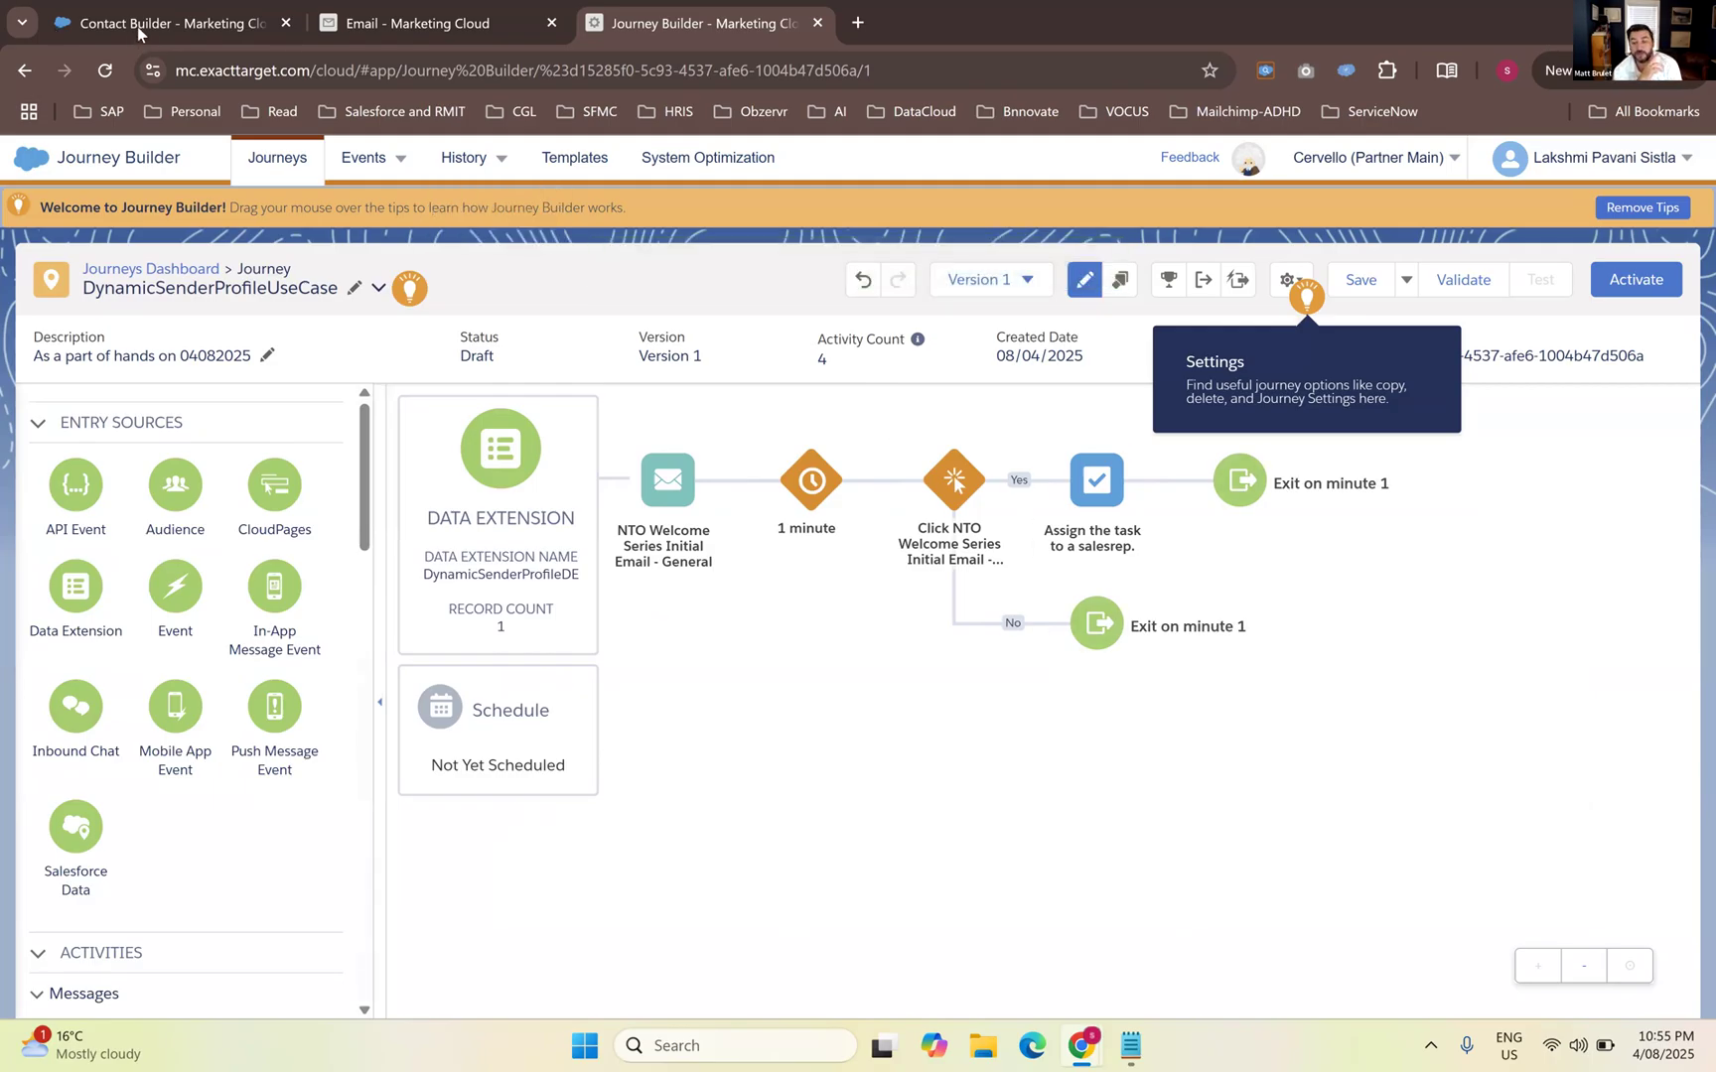
Switch to the DynamicSenderProfileDE records in Contact Builder and check the existing record in edit mode, then cancel
left_click(170, 22)
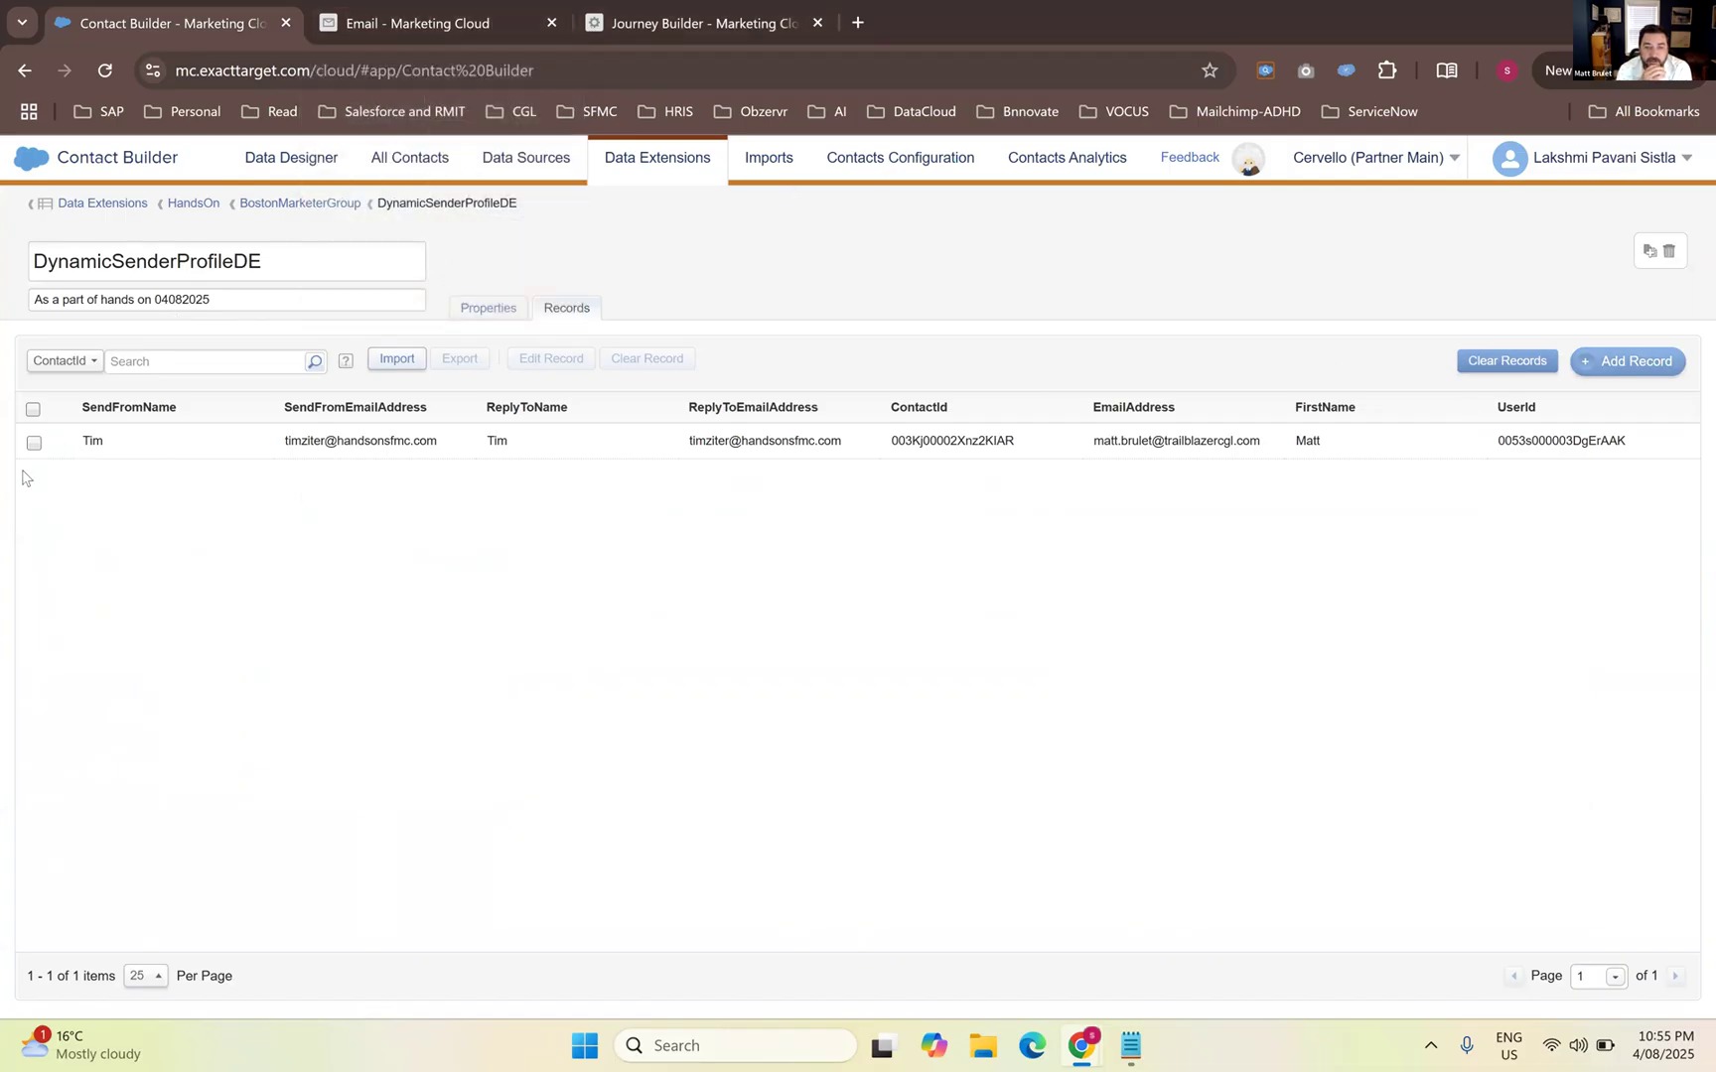
left_click(34, 443)
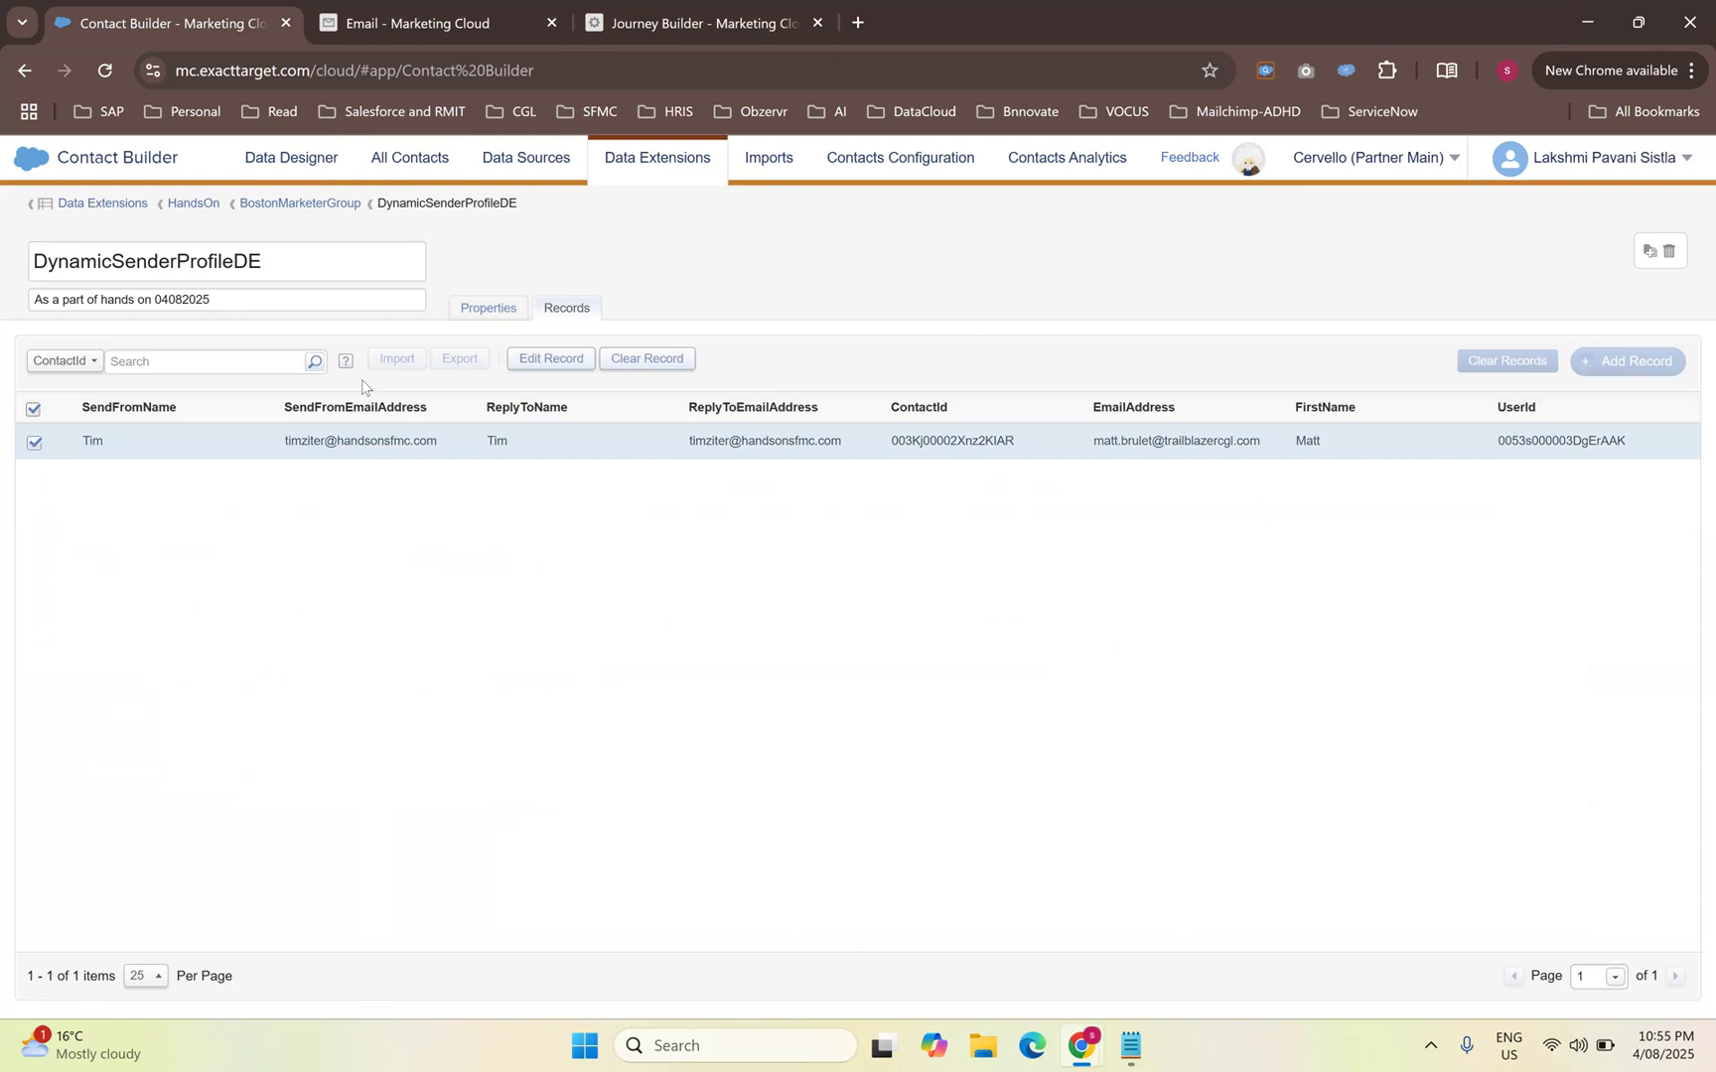
left_click(551, 361)
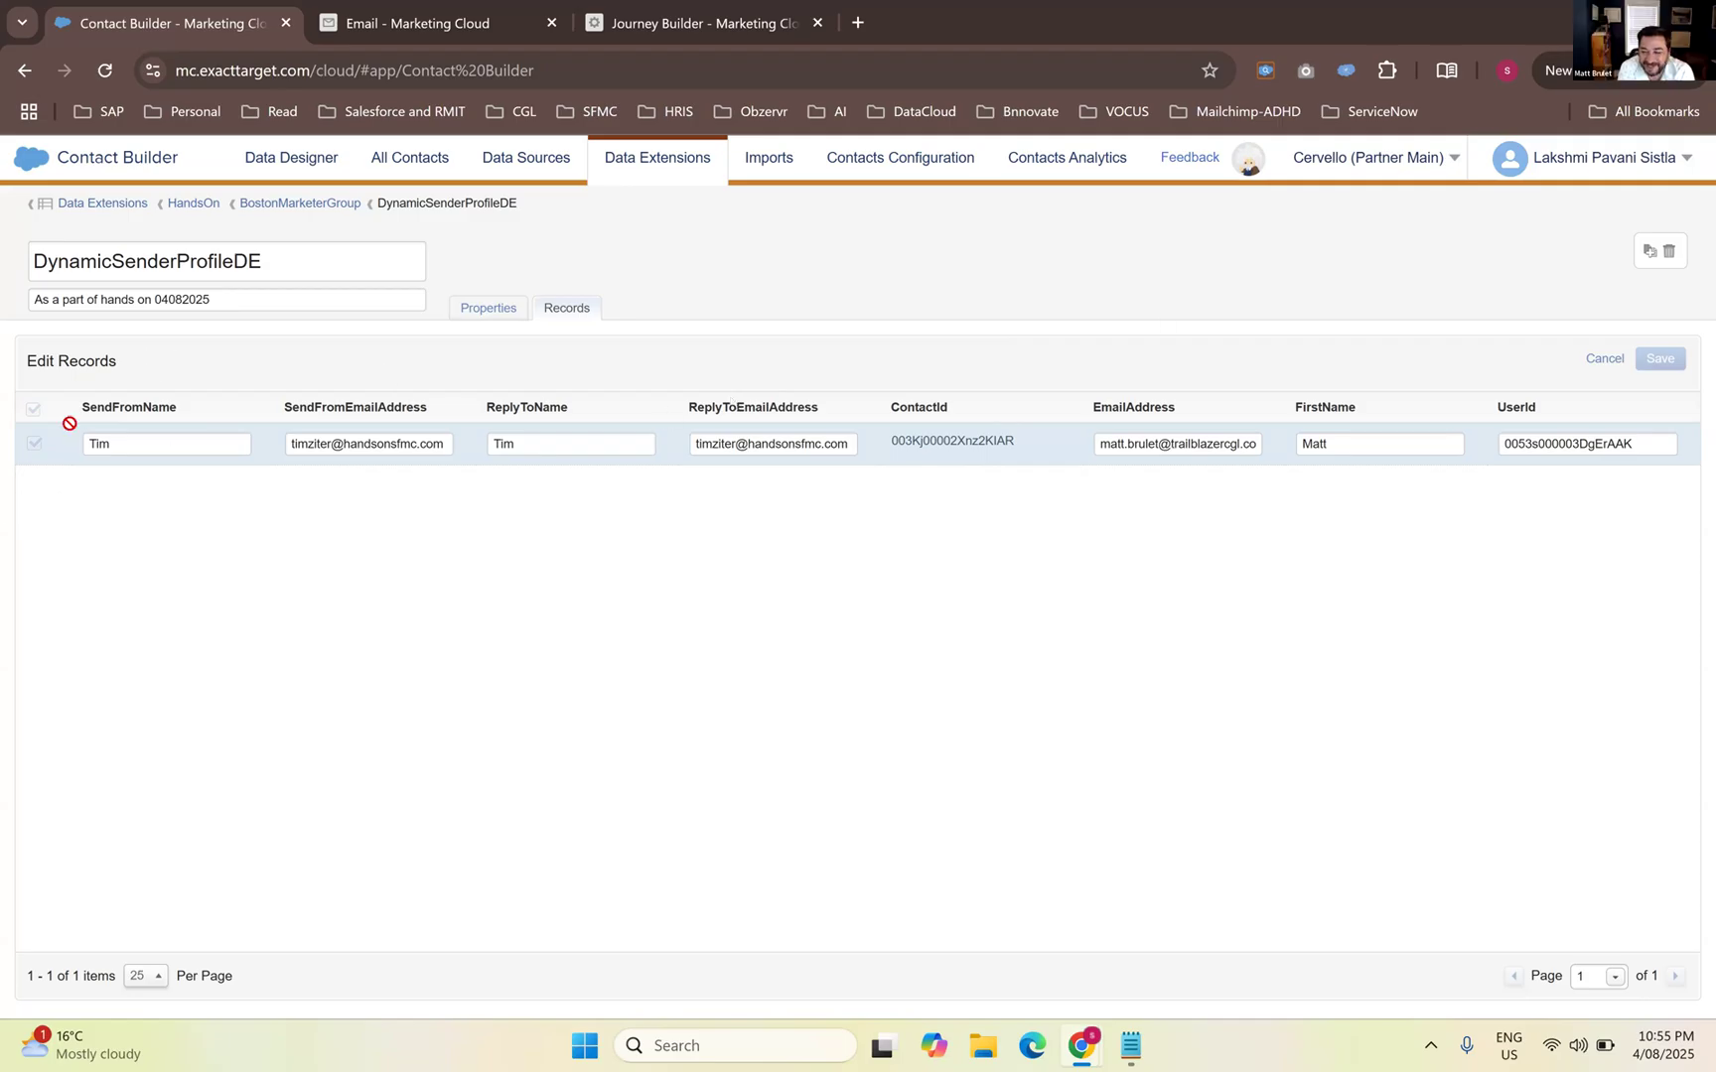
left_click(1602, 360)
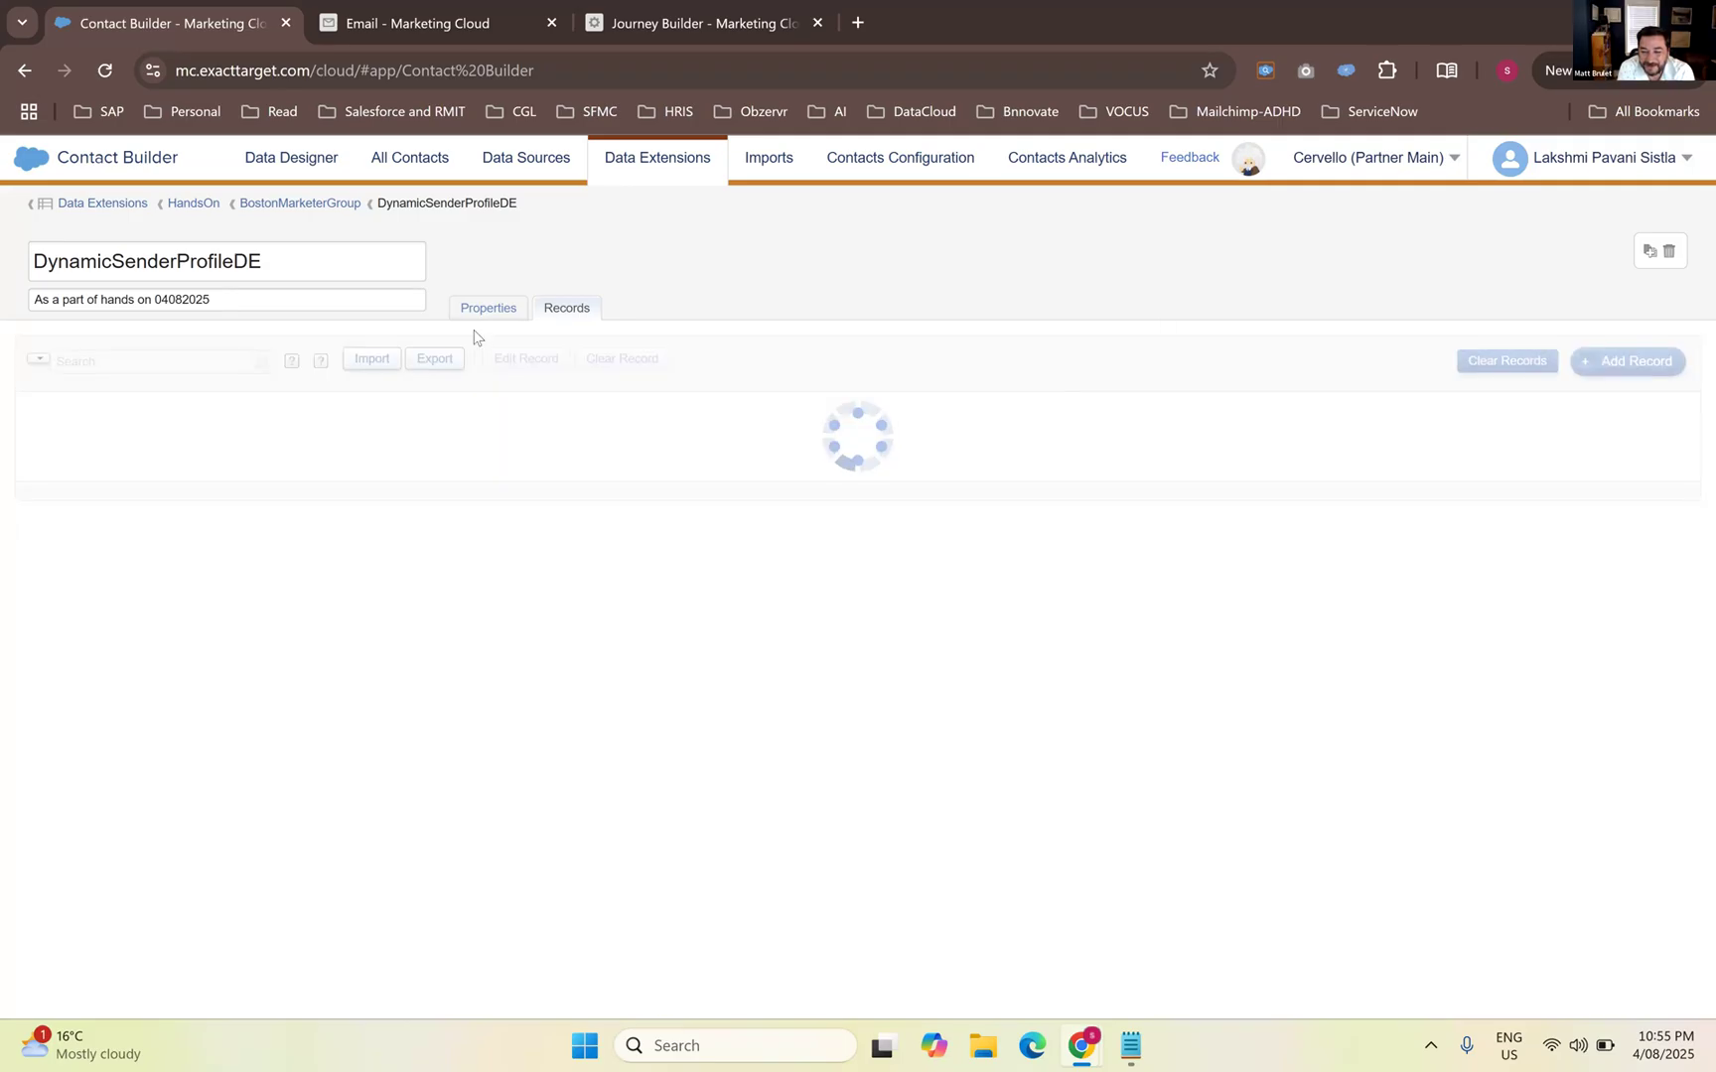
Add a new record to DynamicSenderProfileDE and copy the existing record's SendFromName into it
left_click(1636, 361)
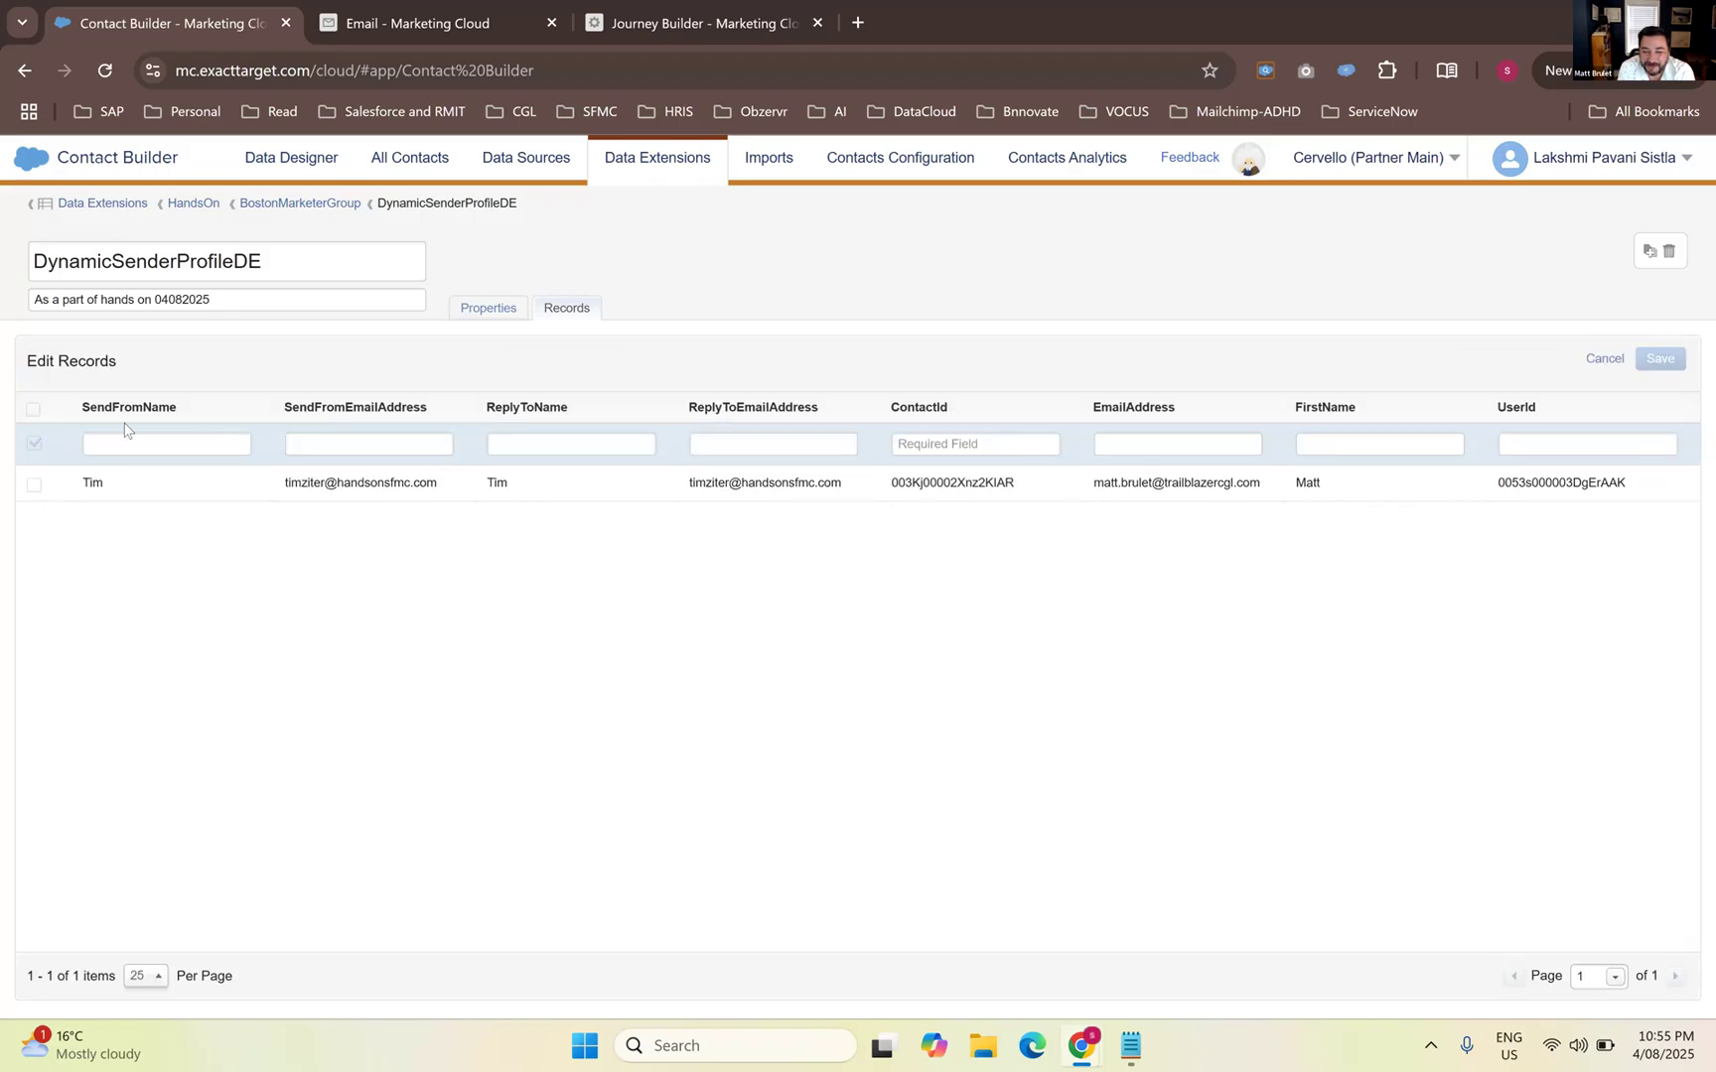
left_click(103, 485)
double_click(98, 484)
key("ctrl+c")
left_click(112, 451)
key("ctrl+v")
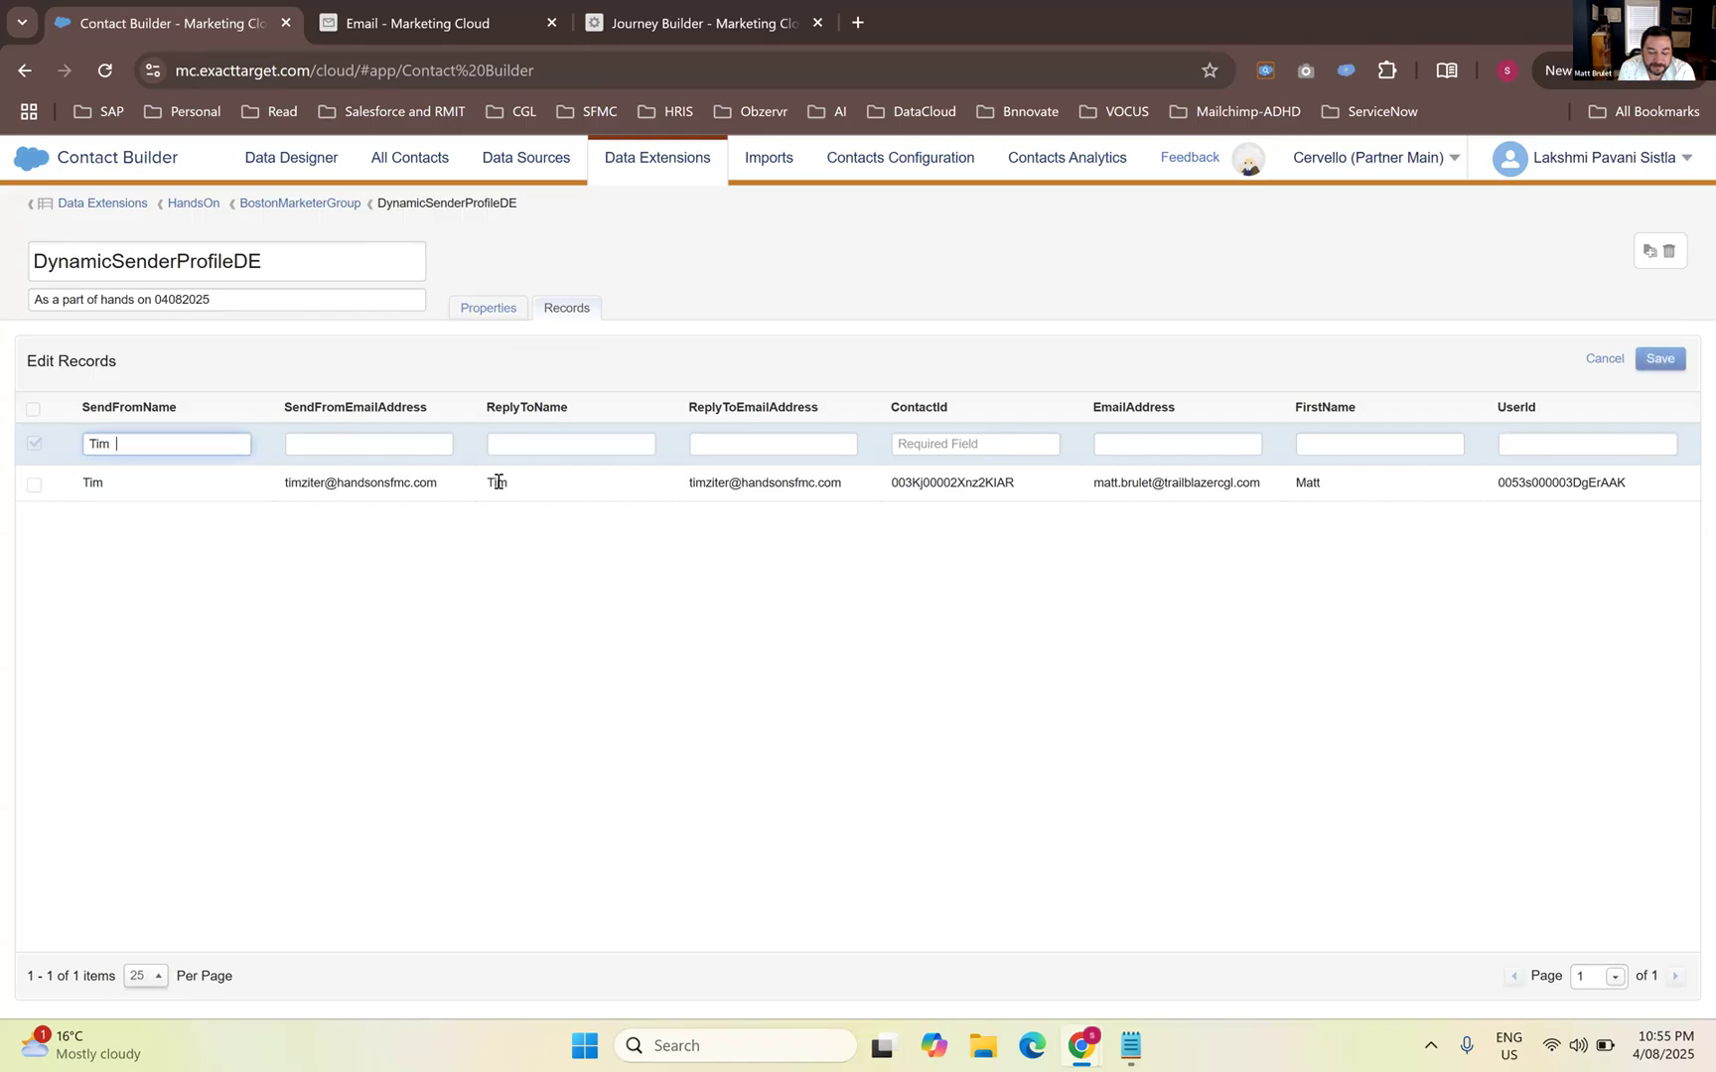
Copy the existing sender e-mail into the new record's SendFromEmailAddress and ReplyToEmailAddress, and the existing ReplyToName into ReplyToName
triple_click(402, 482)
key("ctrl+c")
left_click(401, 443)
key("ctrl+v")
left_click(763, 441)
key("ctrl+v")
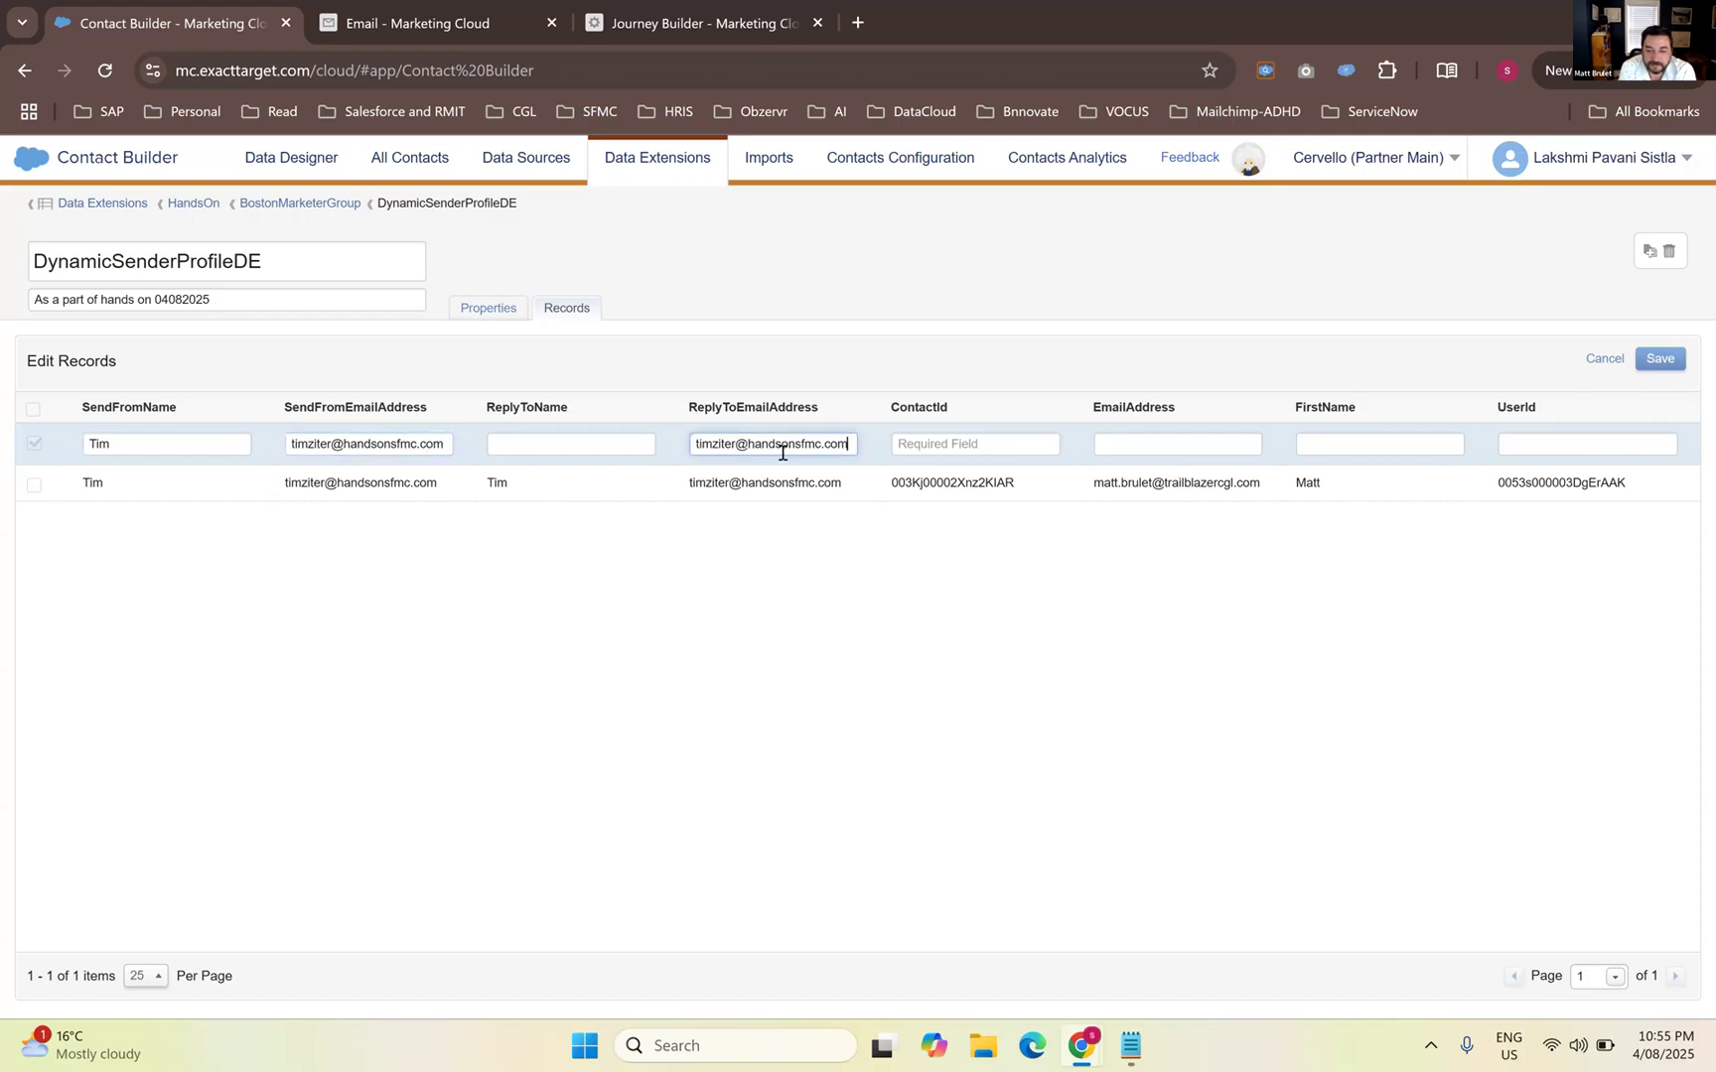
double_click(496, 482)
key("ctrl+c")
left_click(564, 445)
key("ctrl+v")
Copy the existing record's EmailAddress and FirstName into the matching fields of the new record
left_click(1121, 446)
triple_click(1127, 483)
key("ctrl+c")
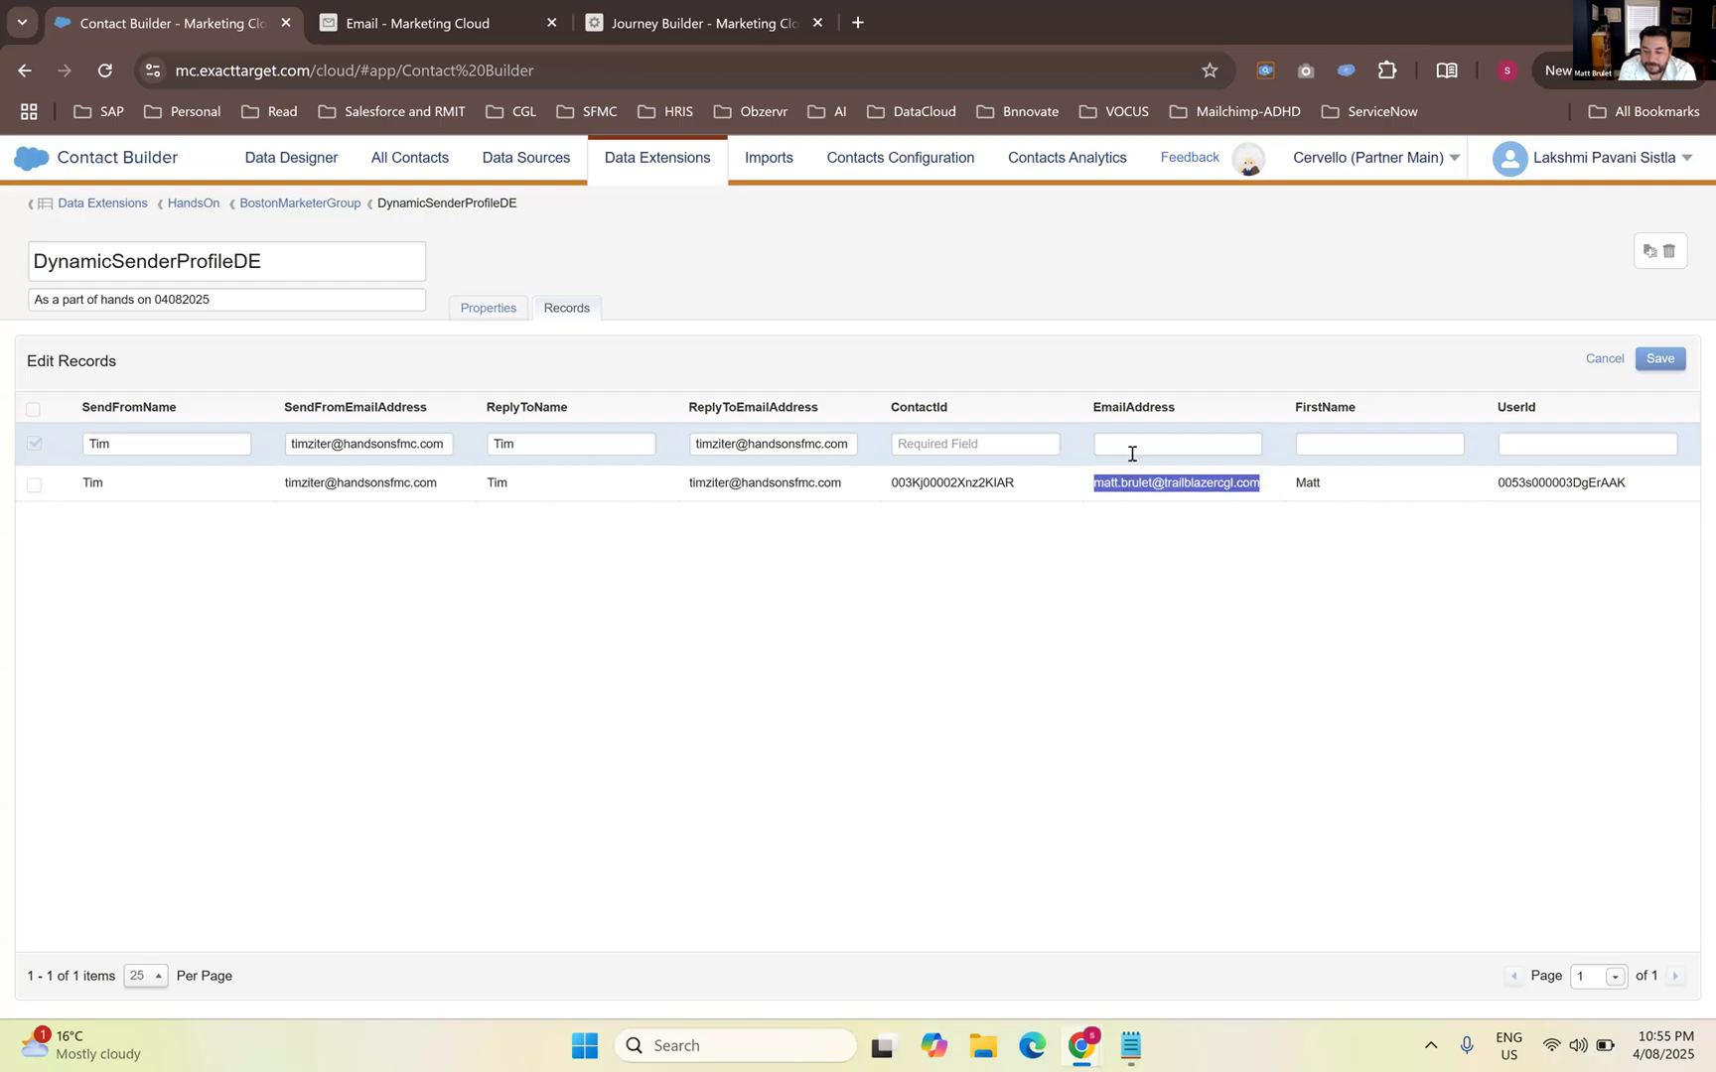
left_click(1131, 447)
key("ctrl+v")
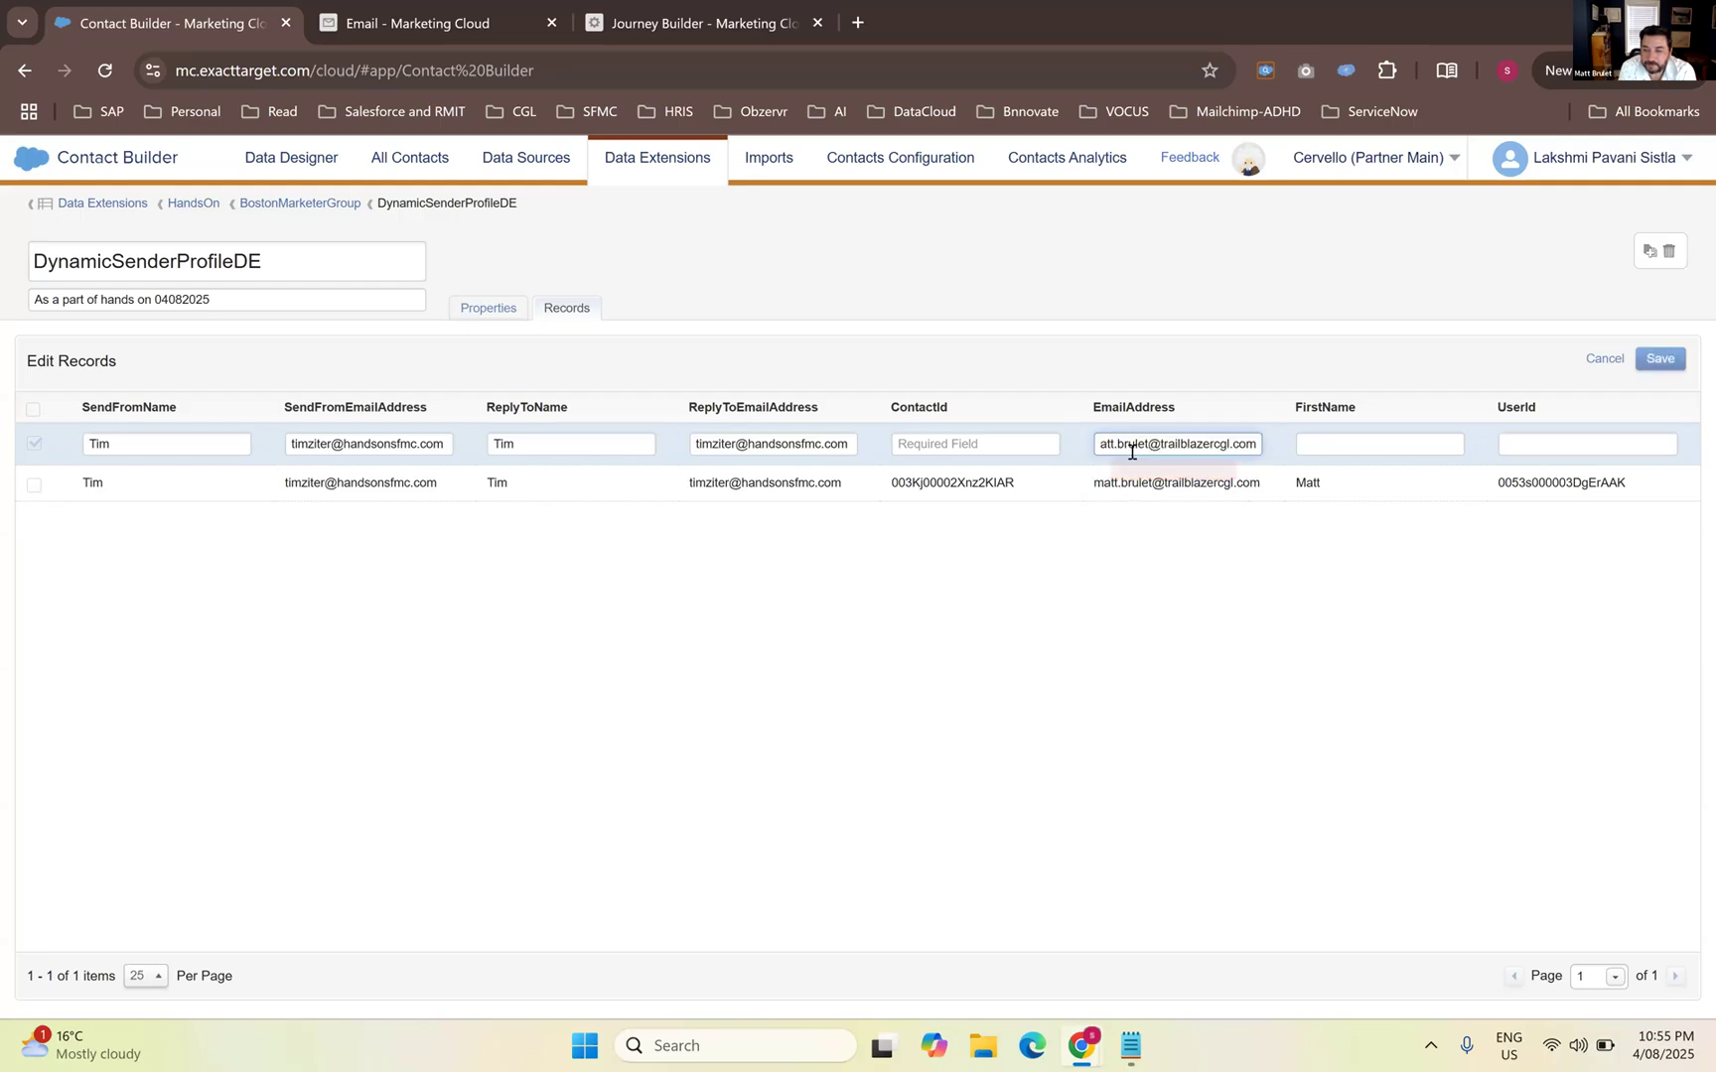
double_click(1306, 484)
key("ctrl+c")
left_click(1344, 448)
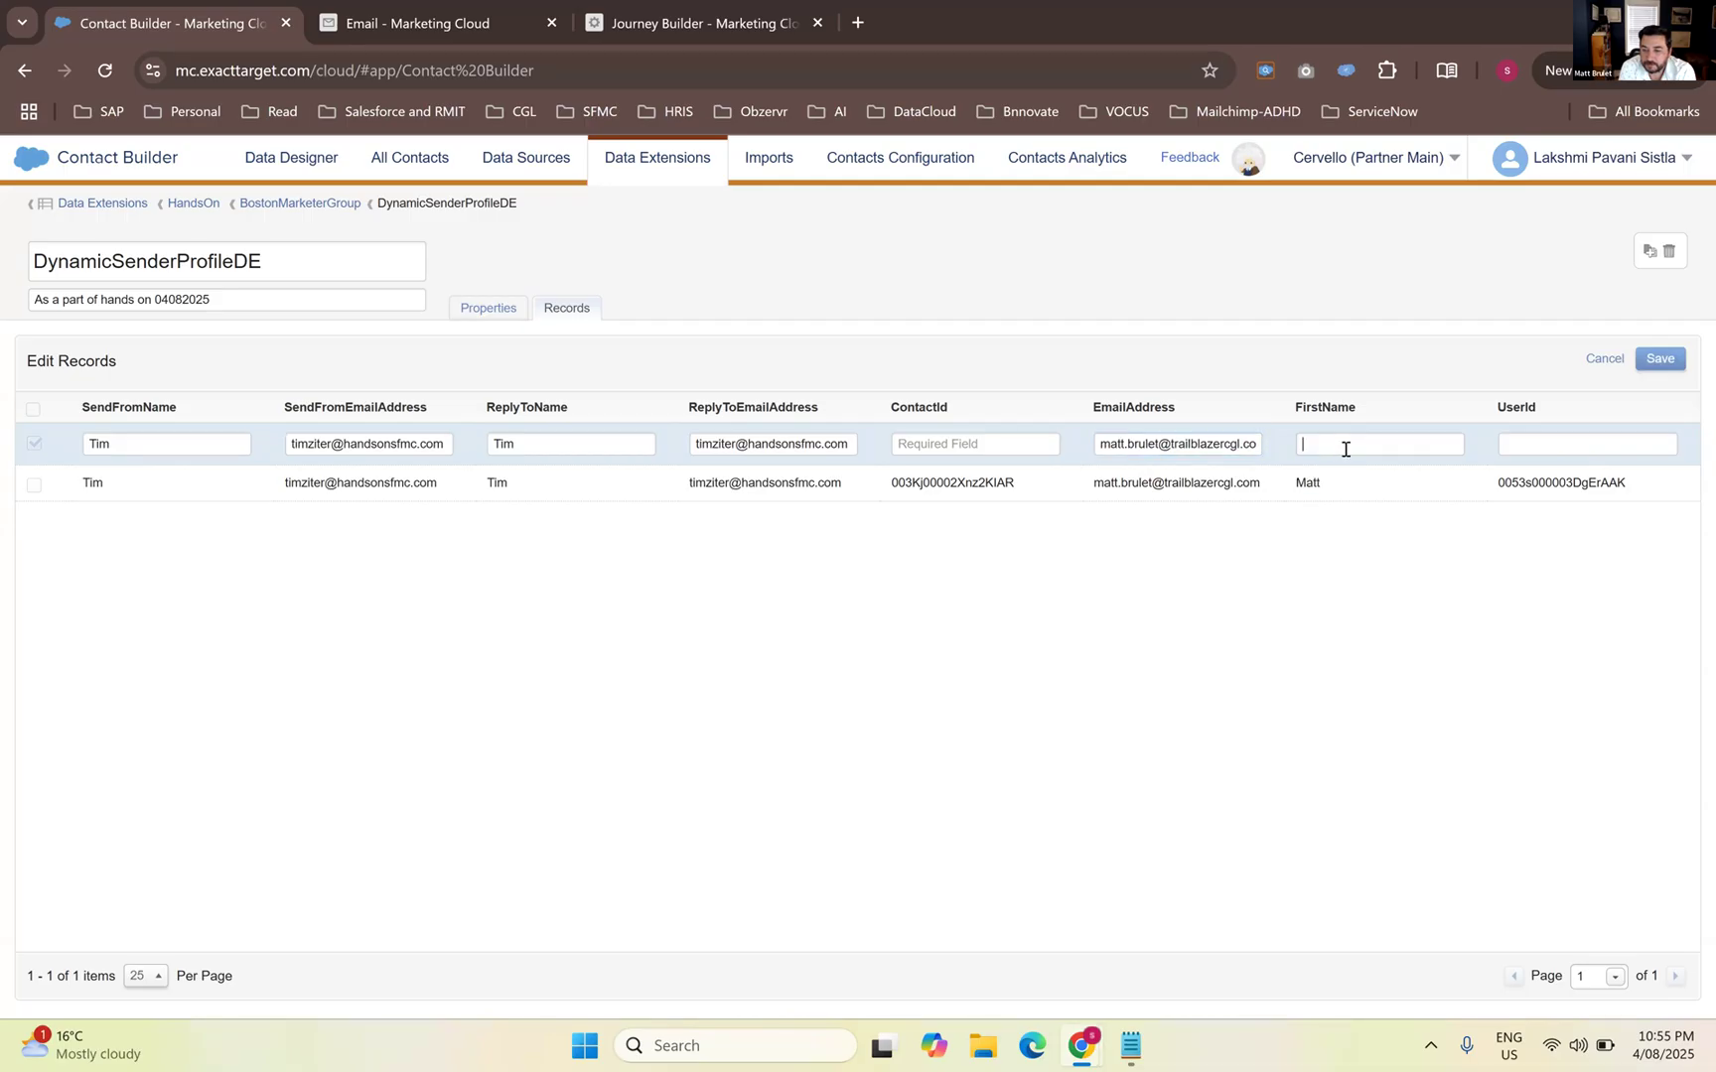
key("ctrl+v")
Copy the existing record's UserId into the new record's UserId field
double_click(1520, 485)
key("ctrl+c")
left_click(1527, 444)
key("ctrl+v")
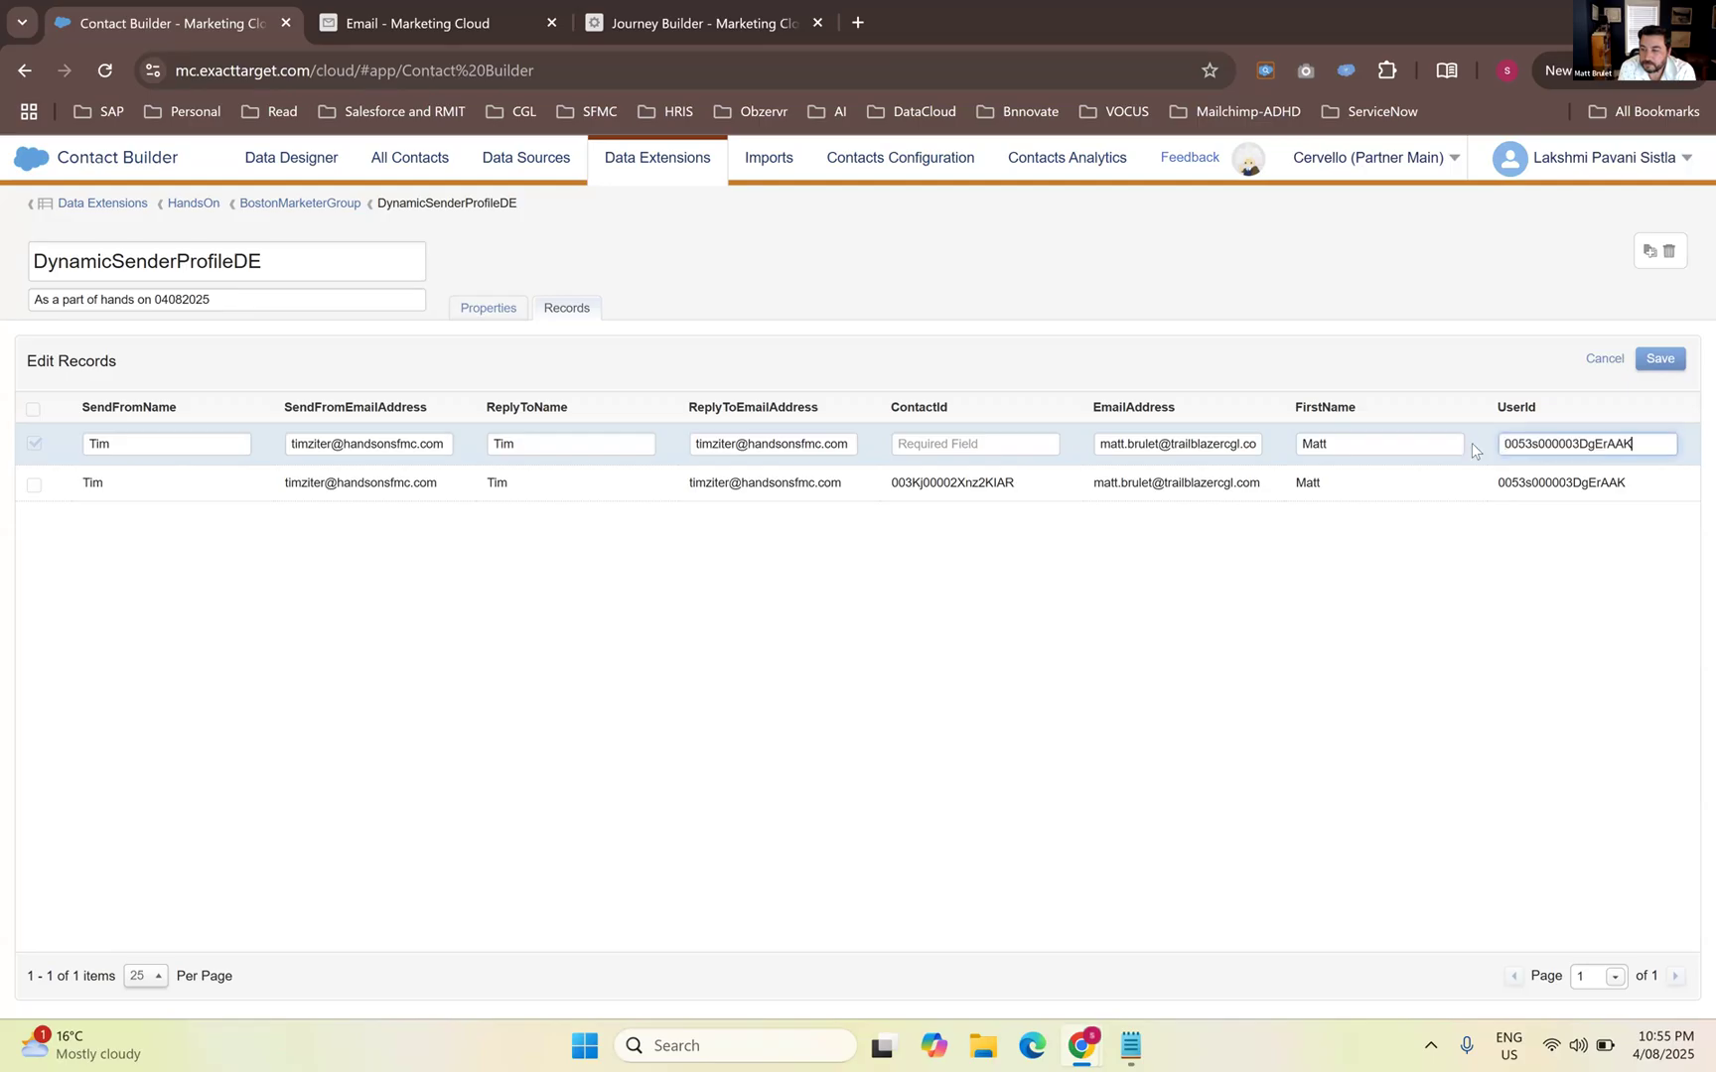
Fill the new record's required ContactId field with the copied CRM user ID and save the record in DynamicSenderProfileDE
left_click(1131, 1045)
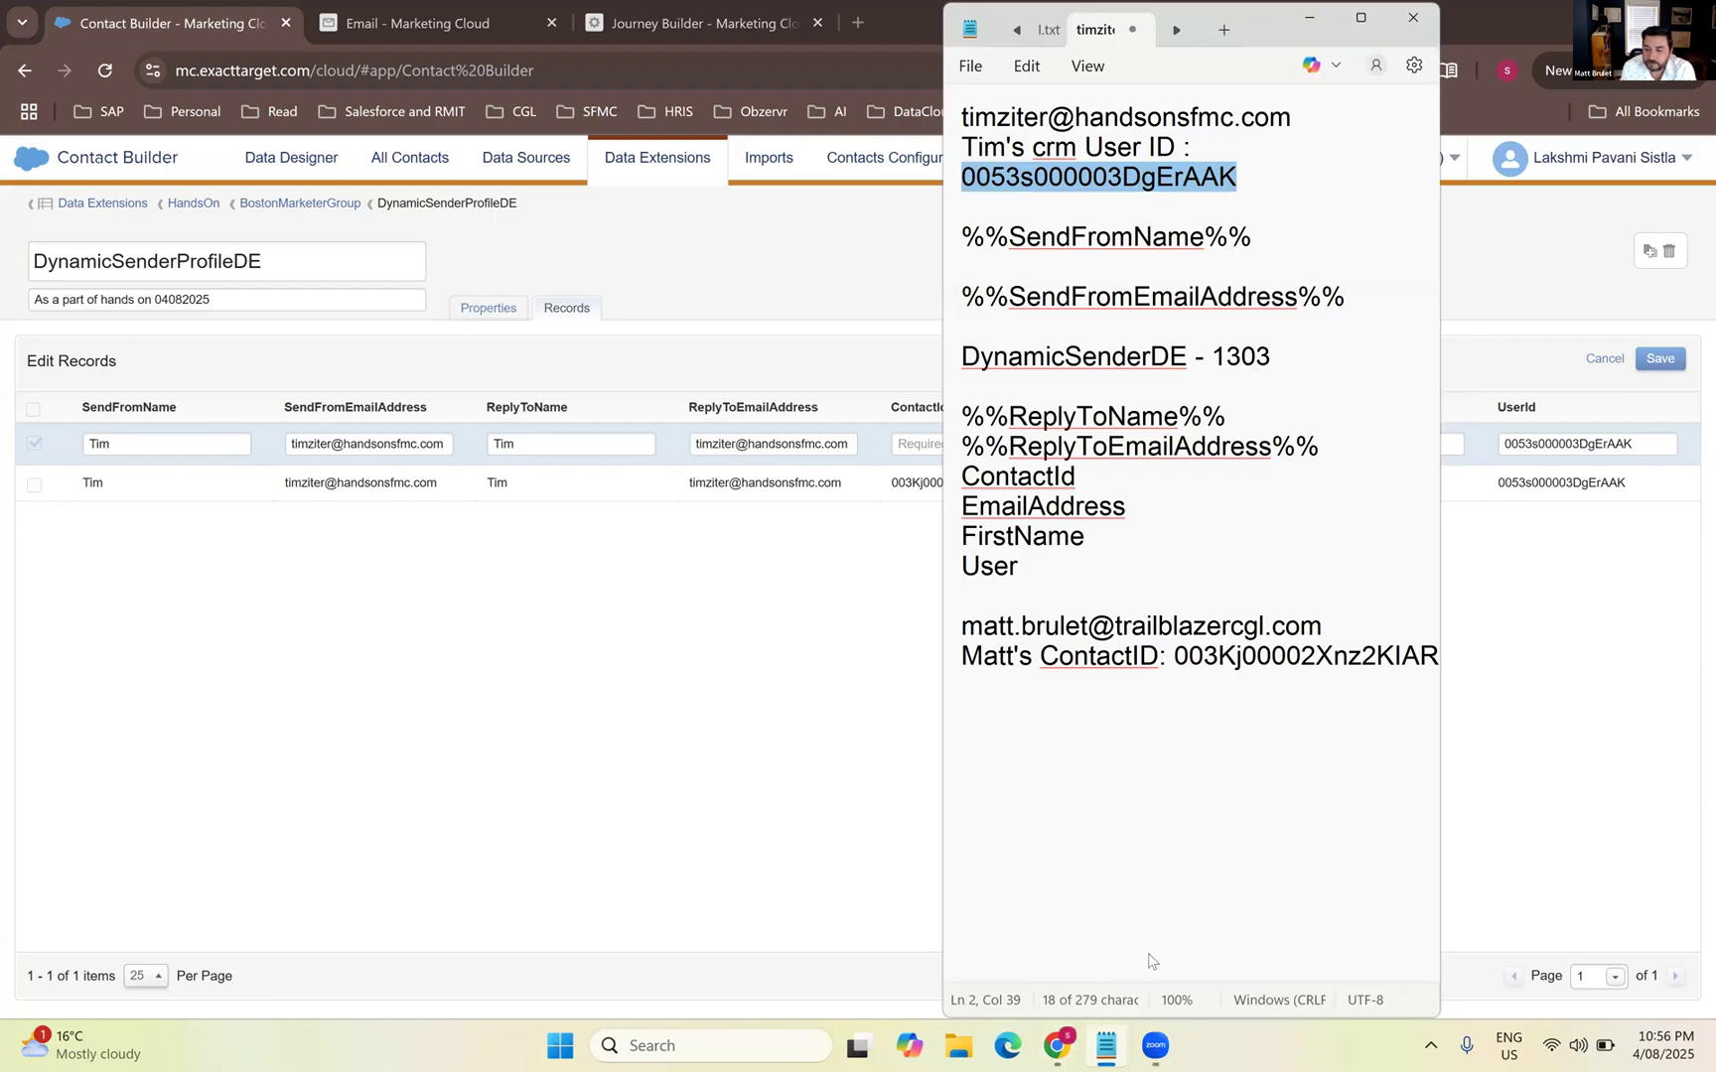
left_click(1151, 1051)
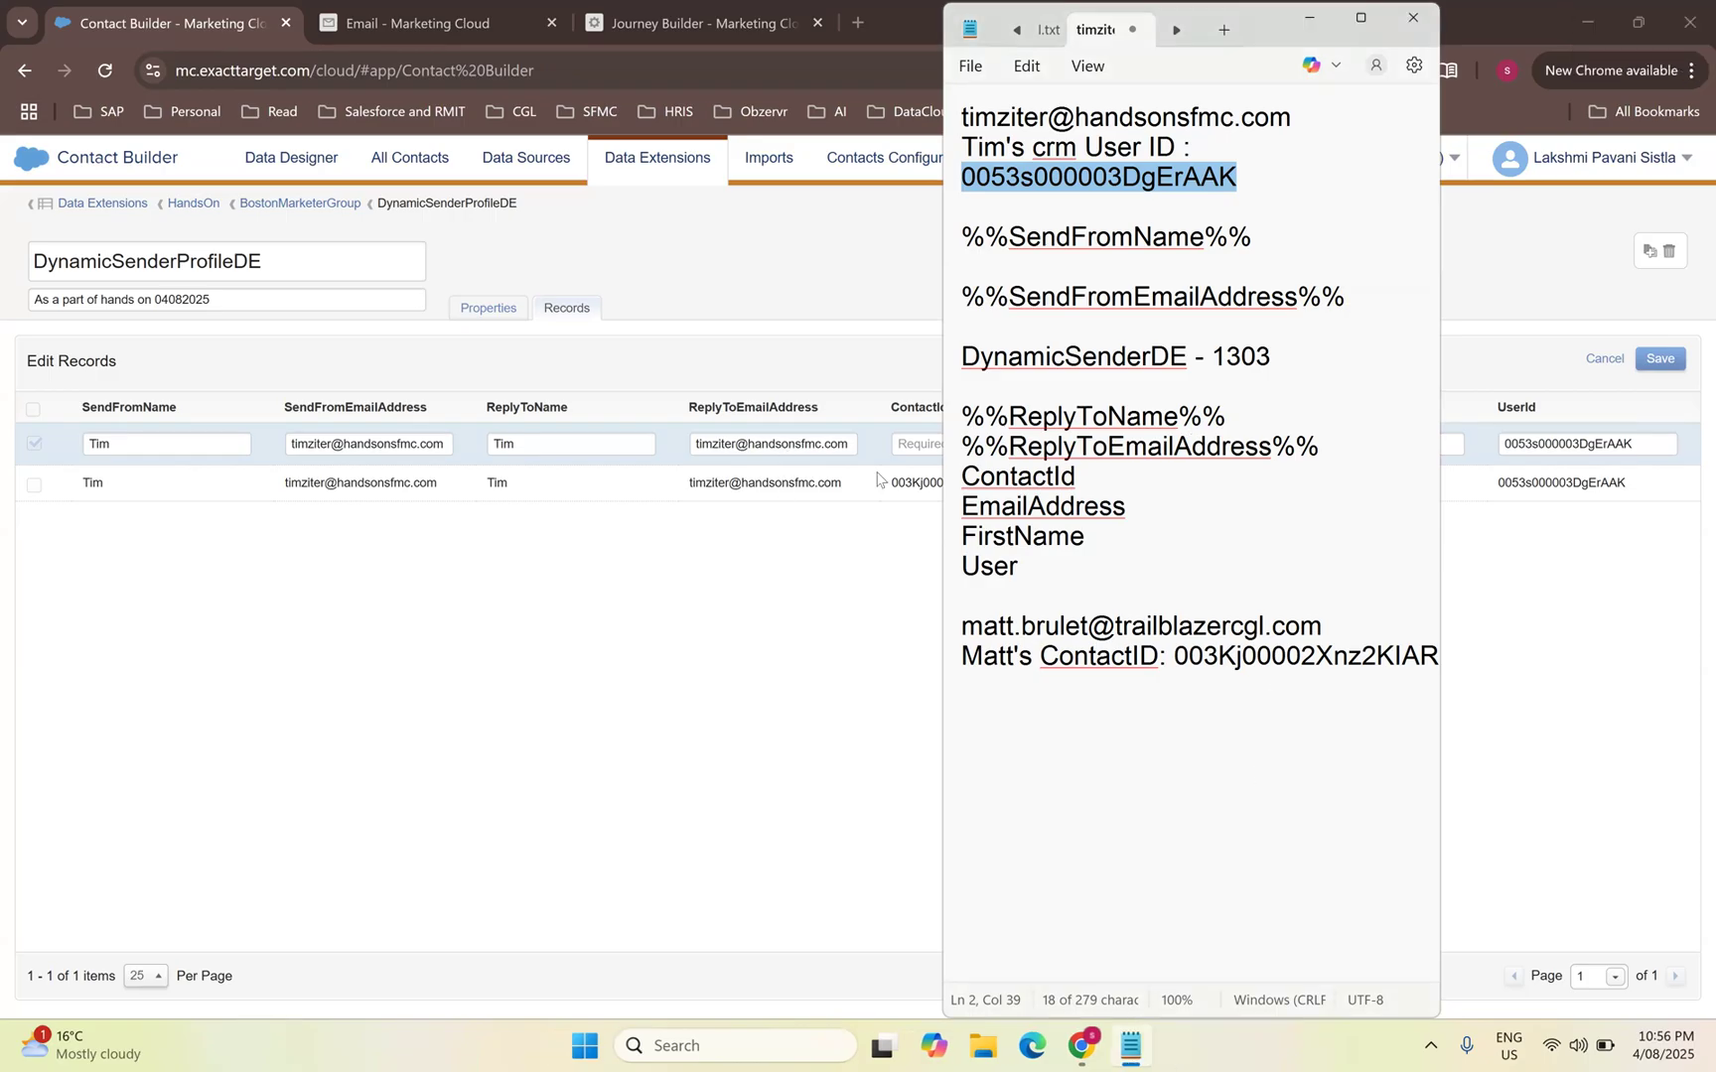
left_click(914, 444)
key("ctrl+v")
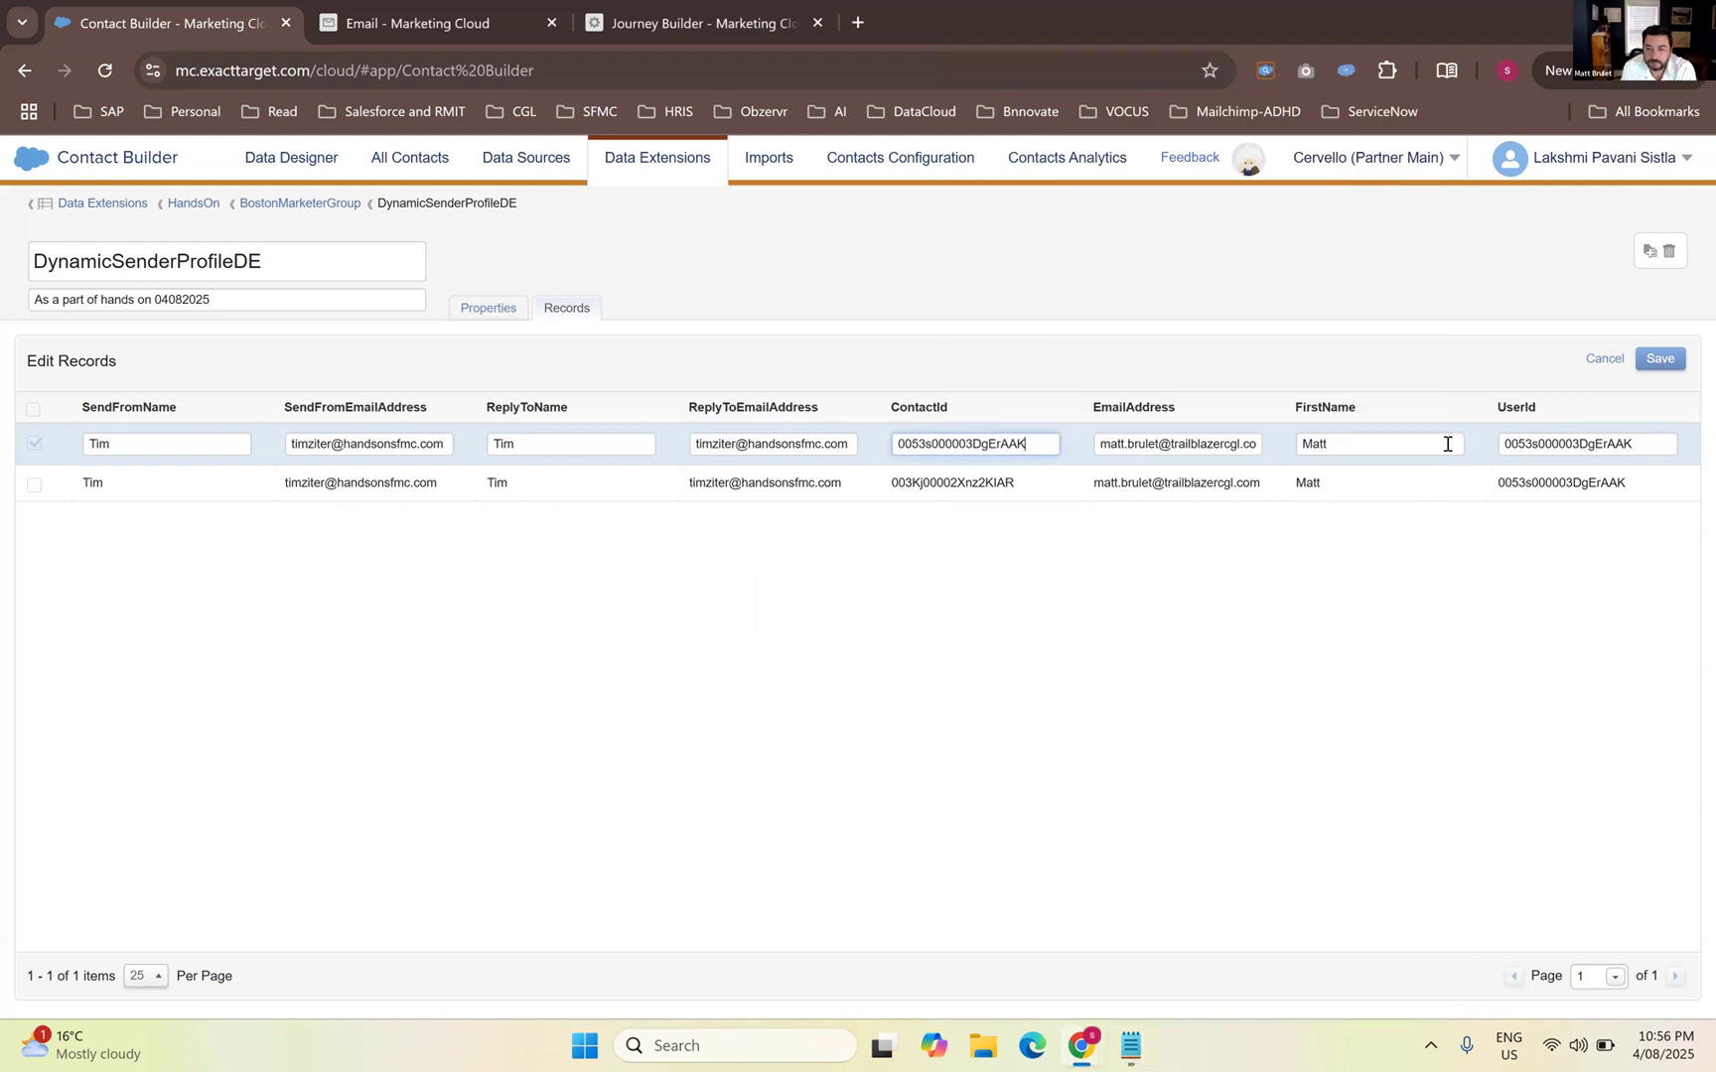
left_click(1660, 360)
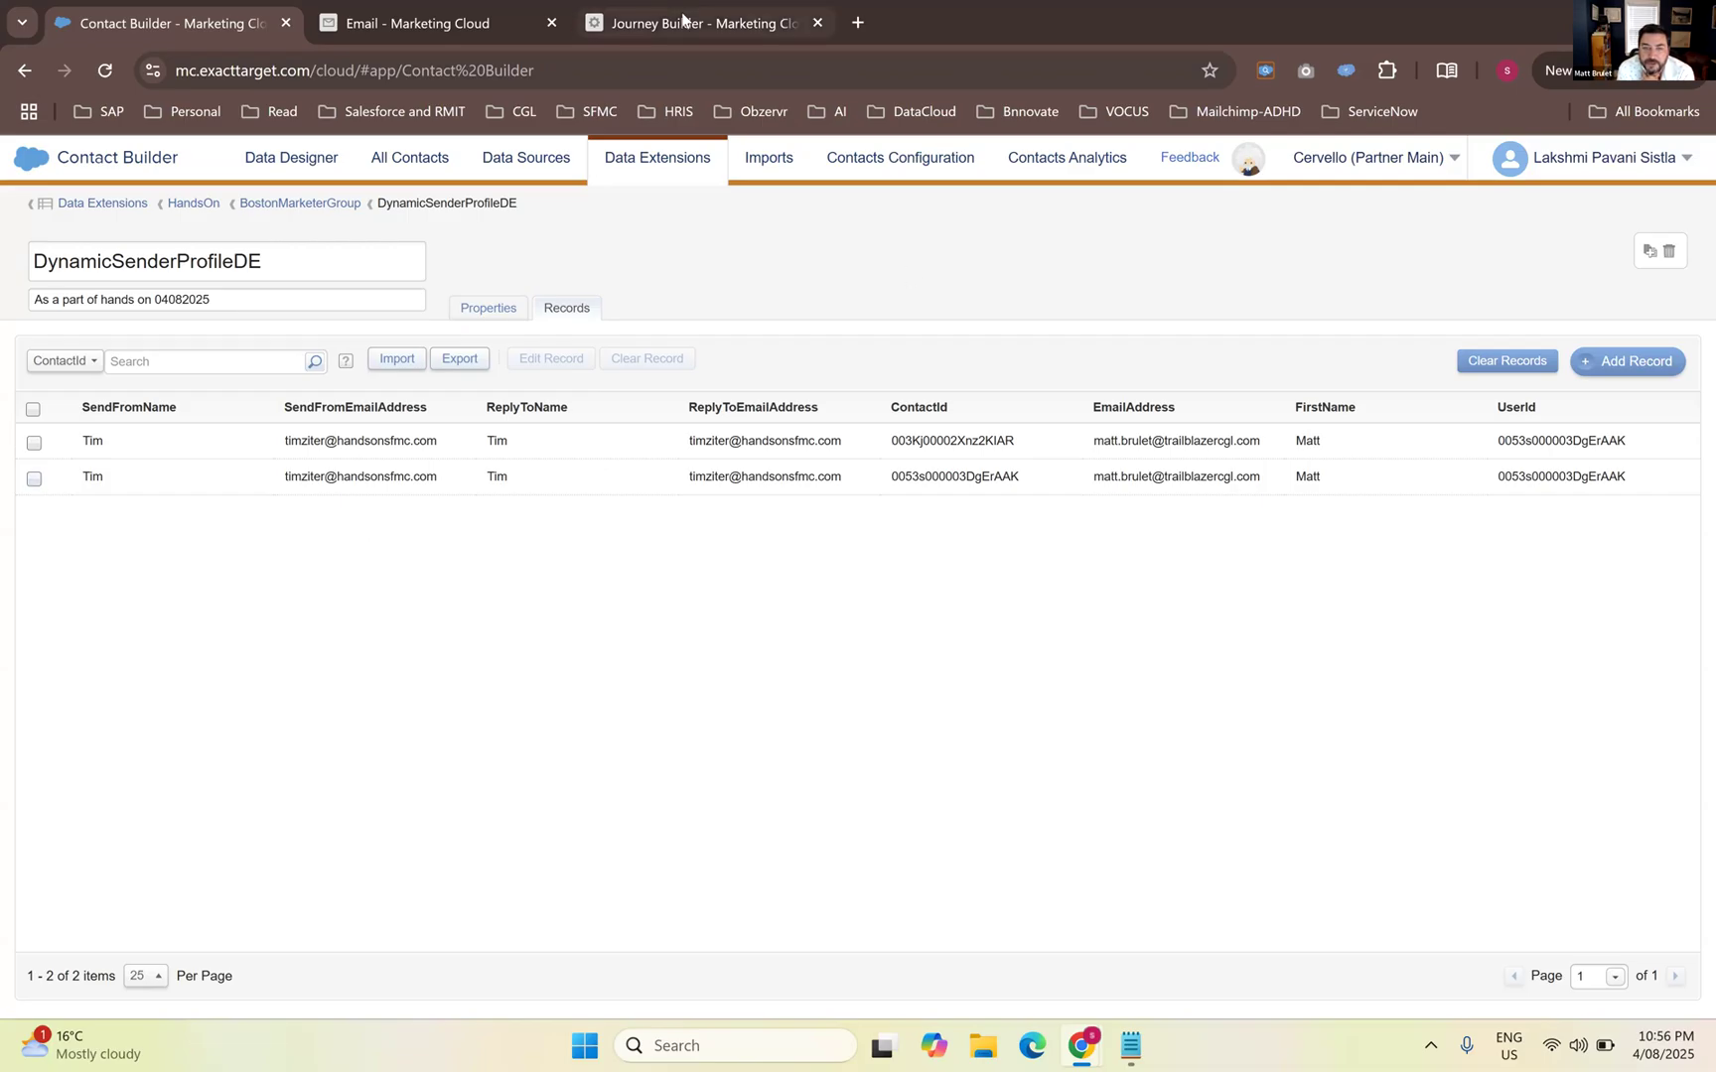
In the journey's settings, set contact entry to Re-entry only after exiting and save the journey
left_click(682, 20)
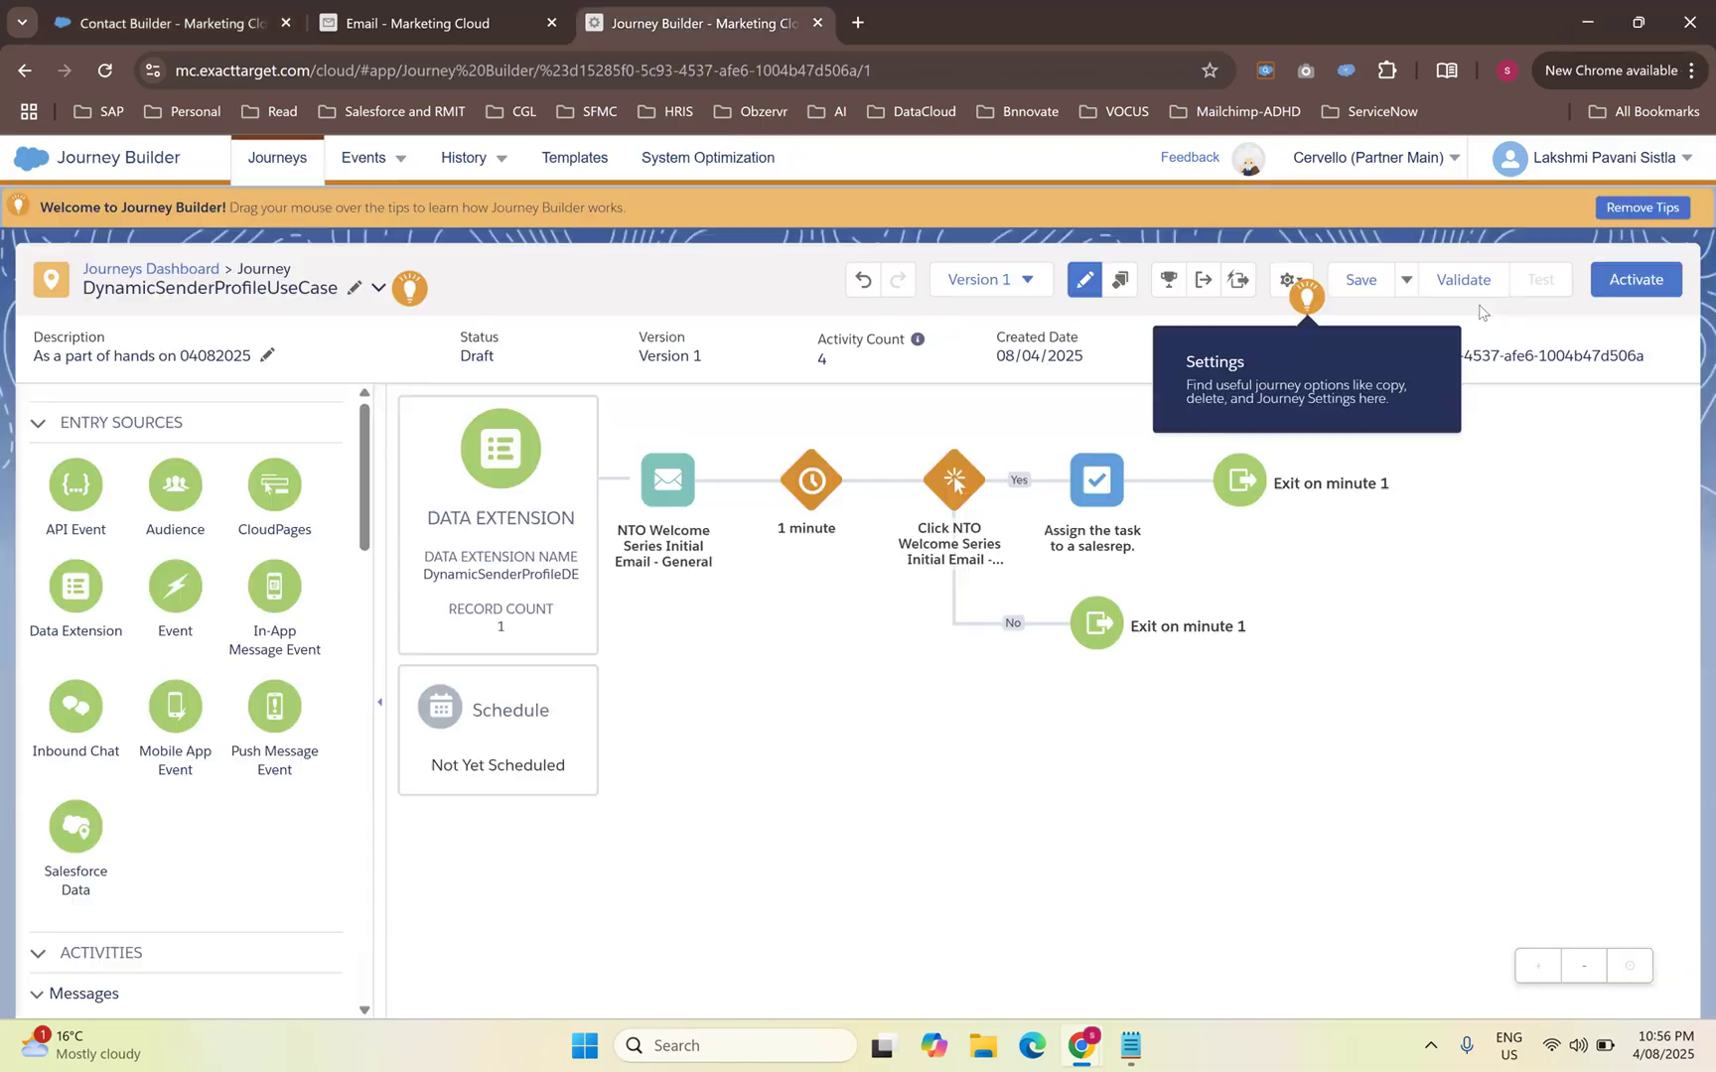
left_click(1298, 276)
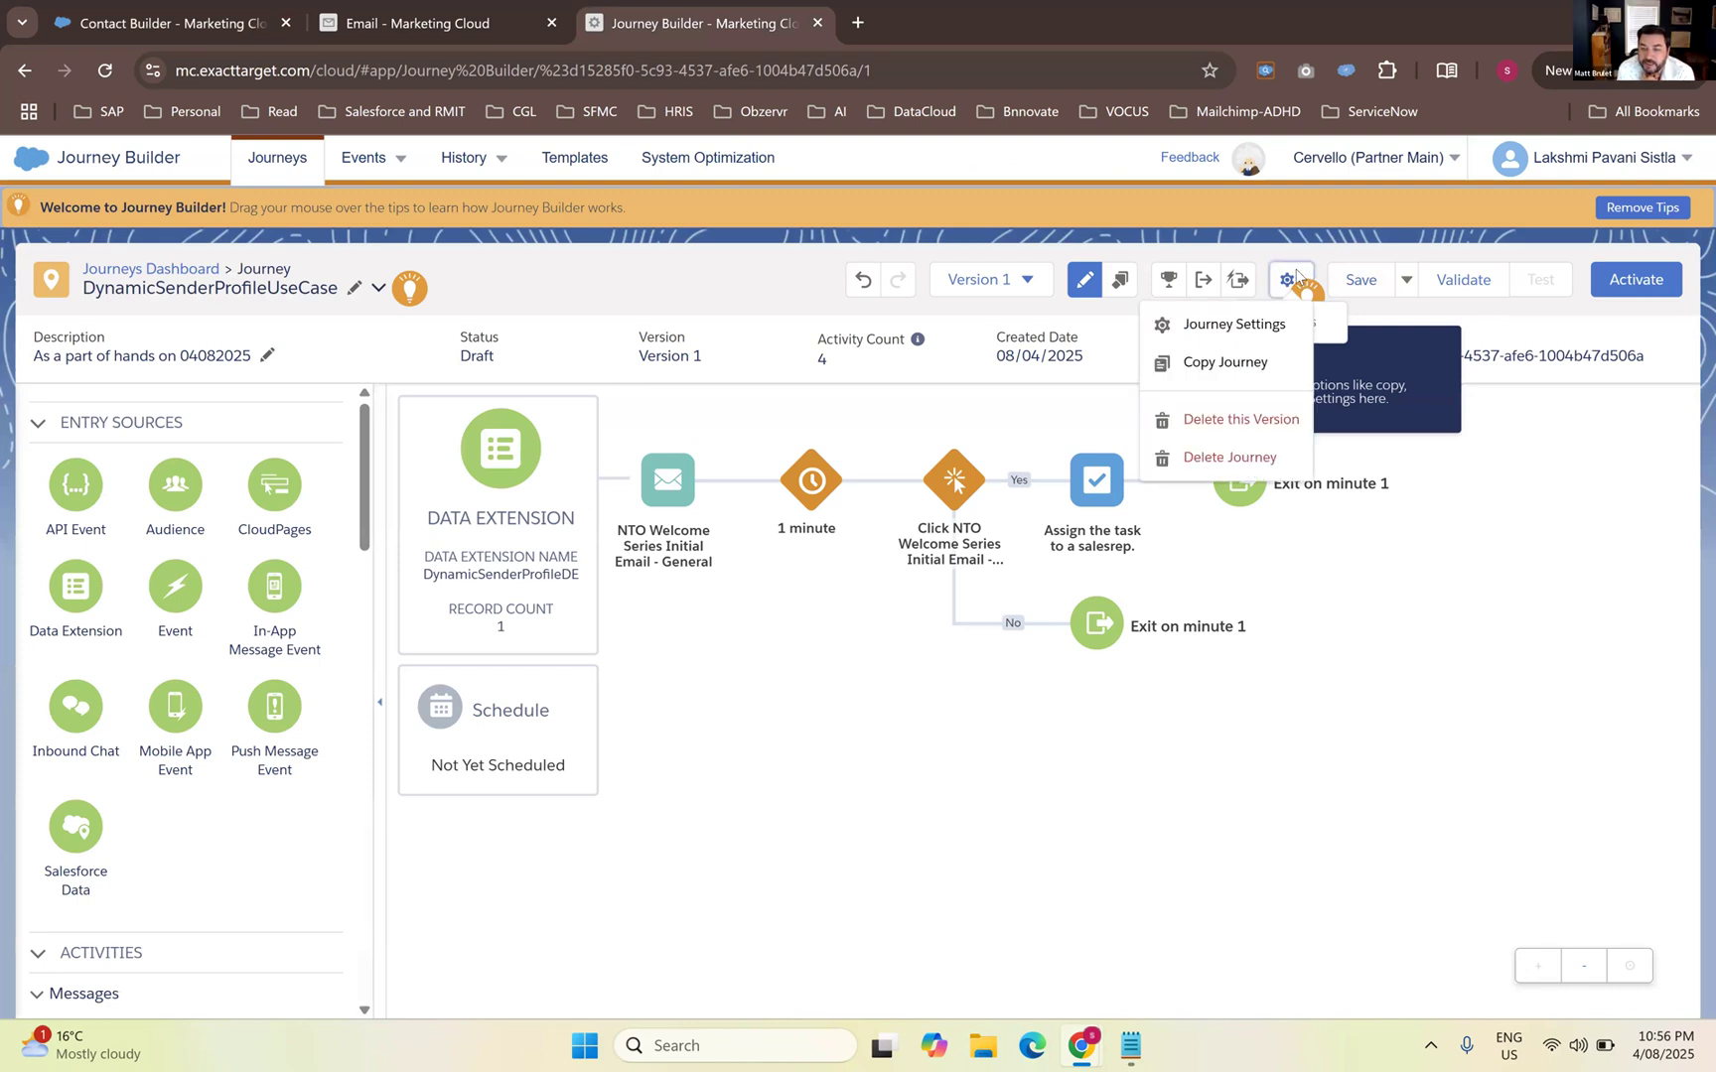
left_click(1234, 324)
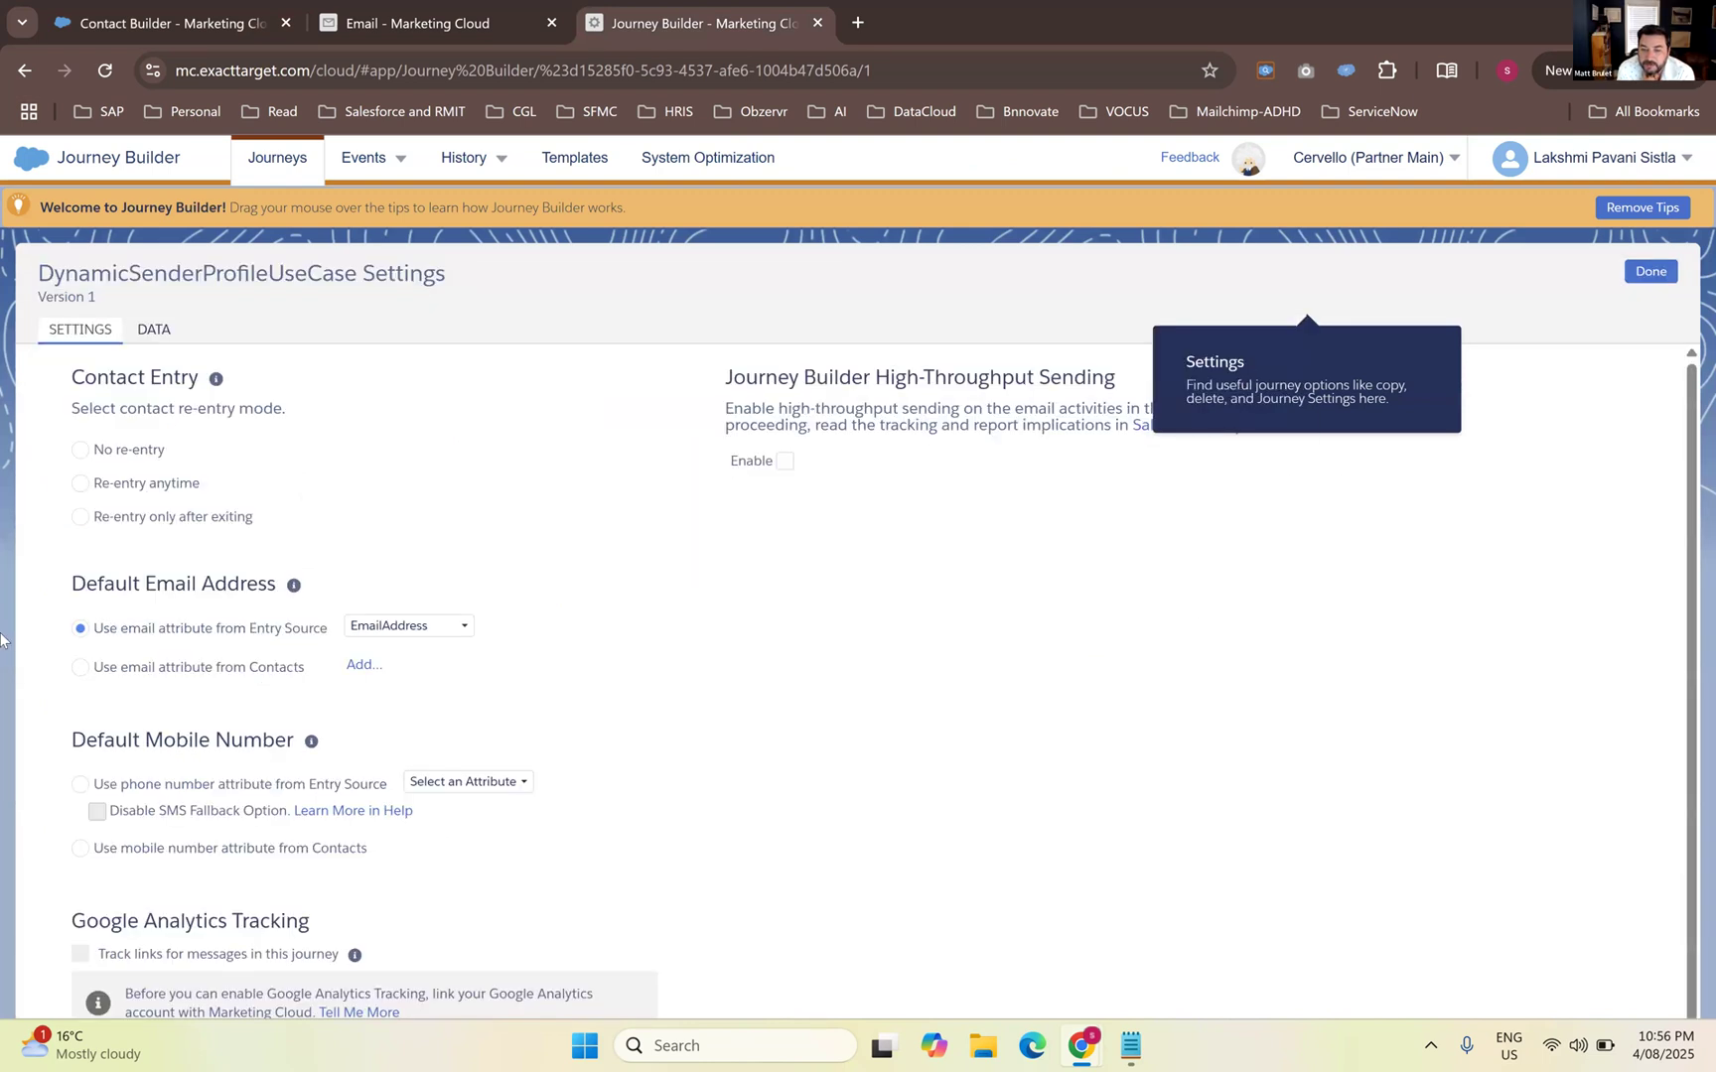
left_click(81, 516)
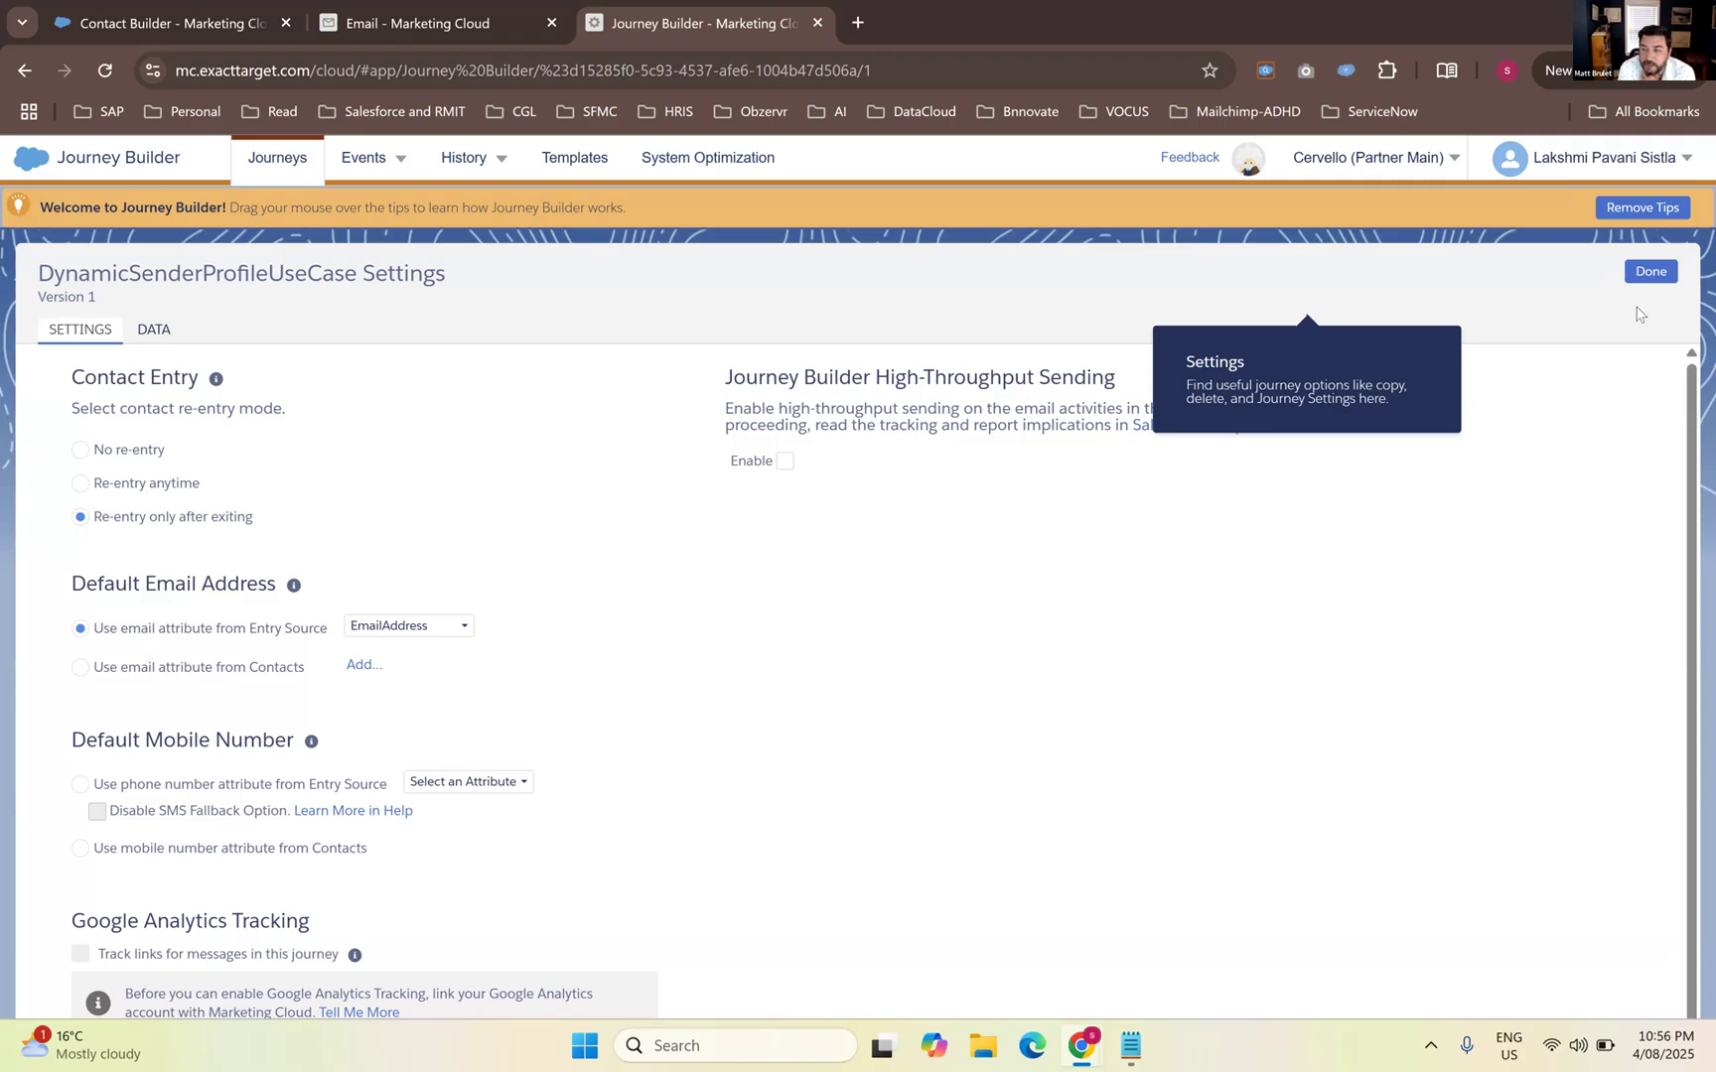
left_click(1650, 272)
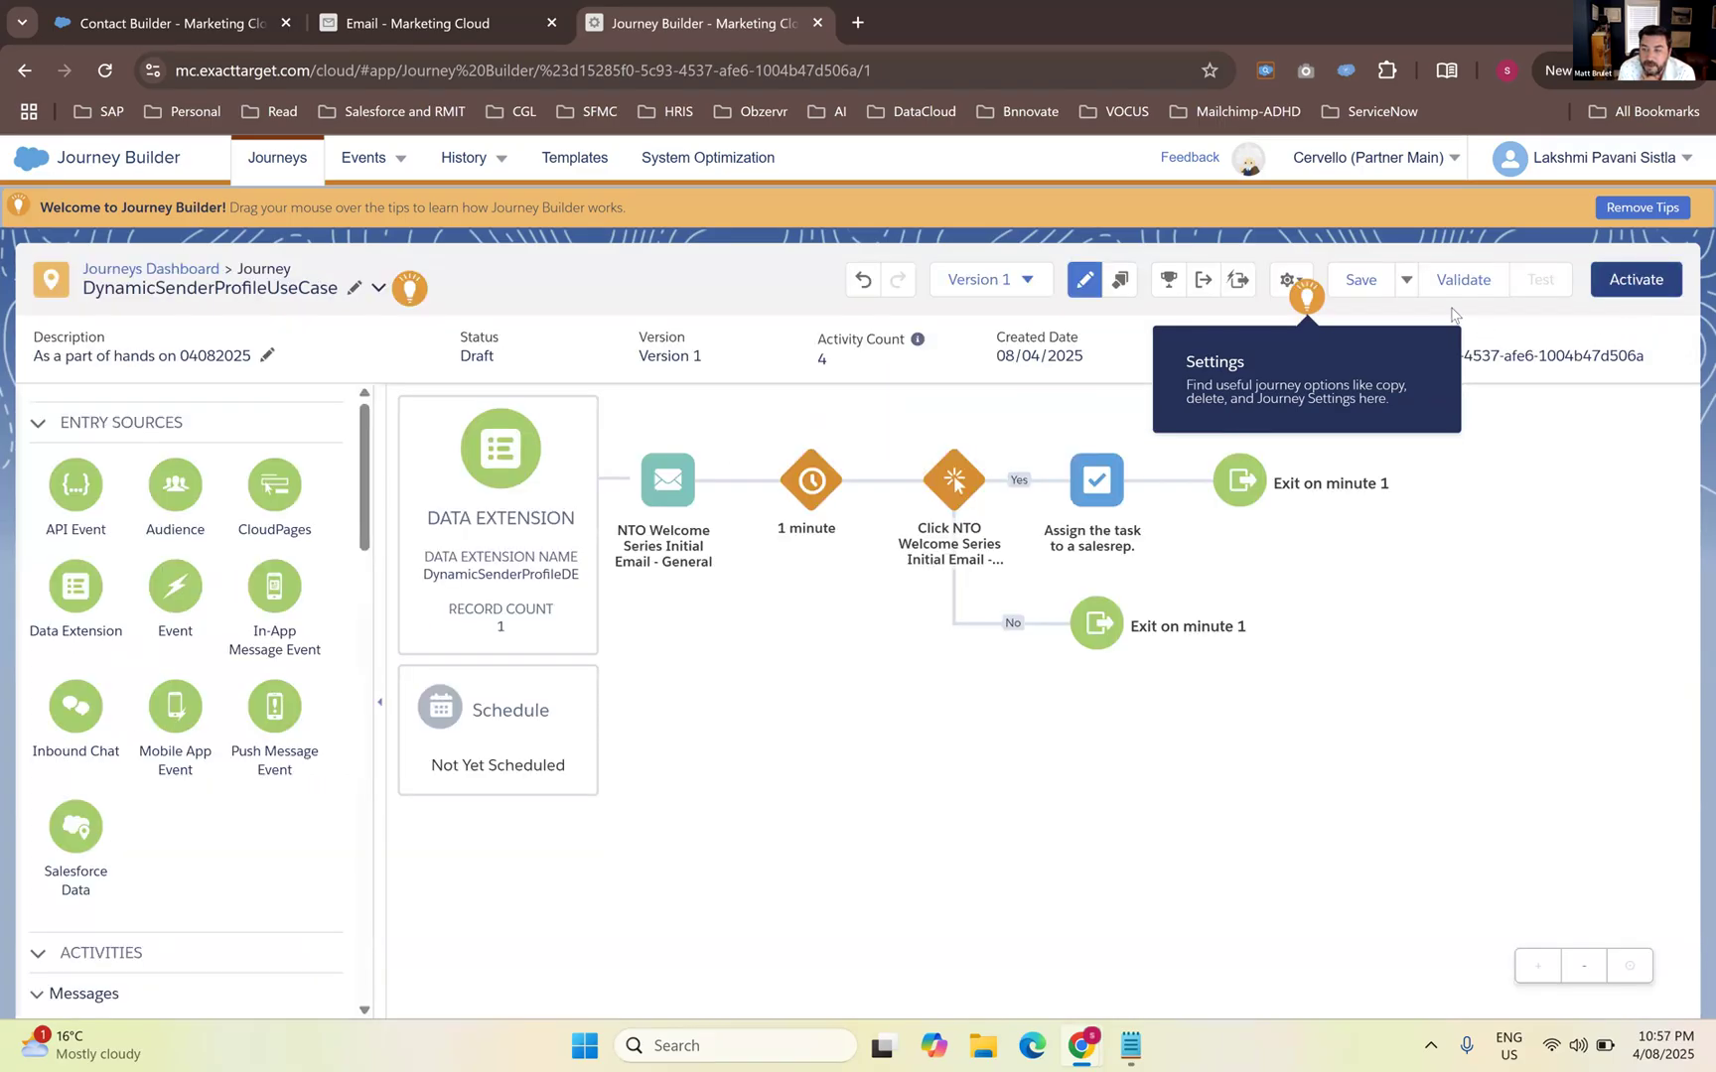
left_click(1361, 279)
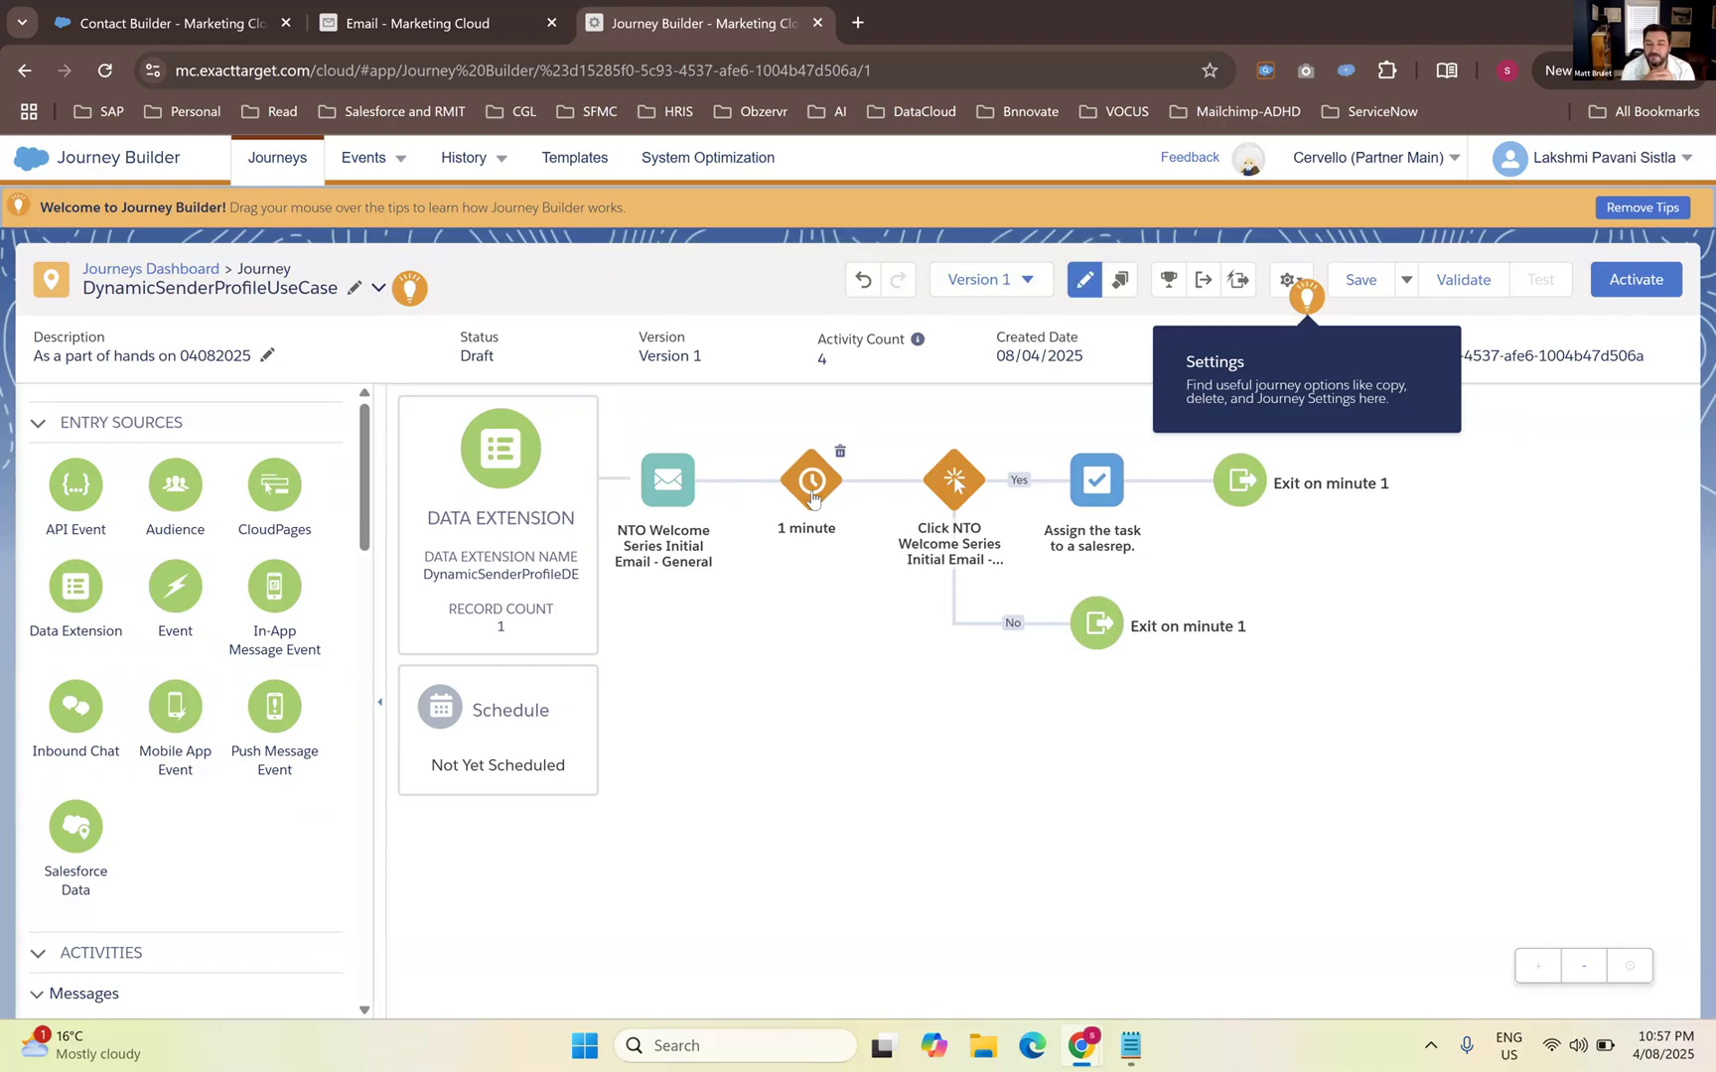
Set the wait activity after the NTO Welcome Series email to 10 minutes and save the journey
left_click(812, 496)
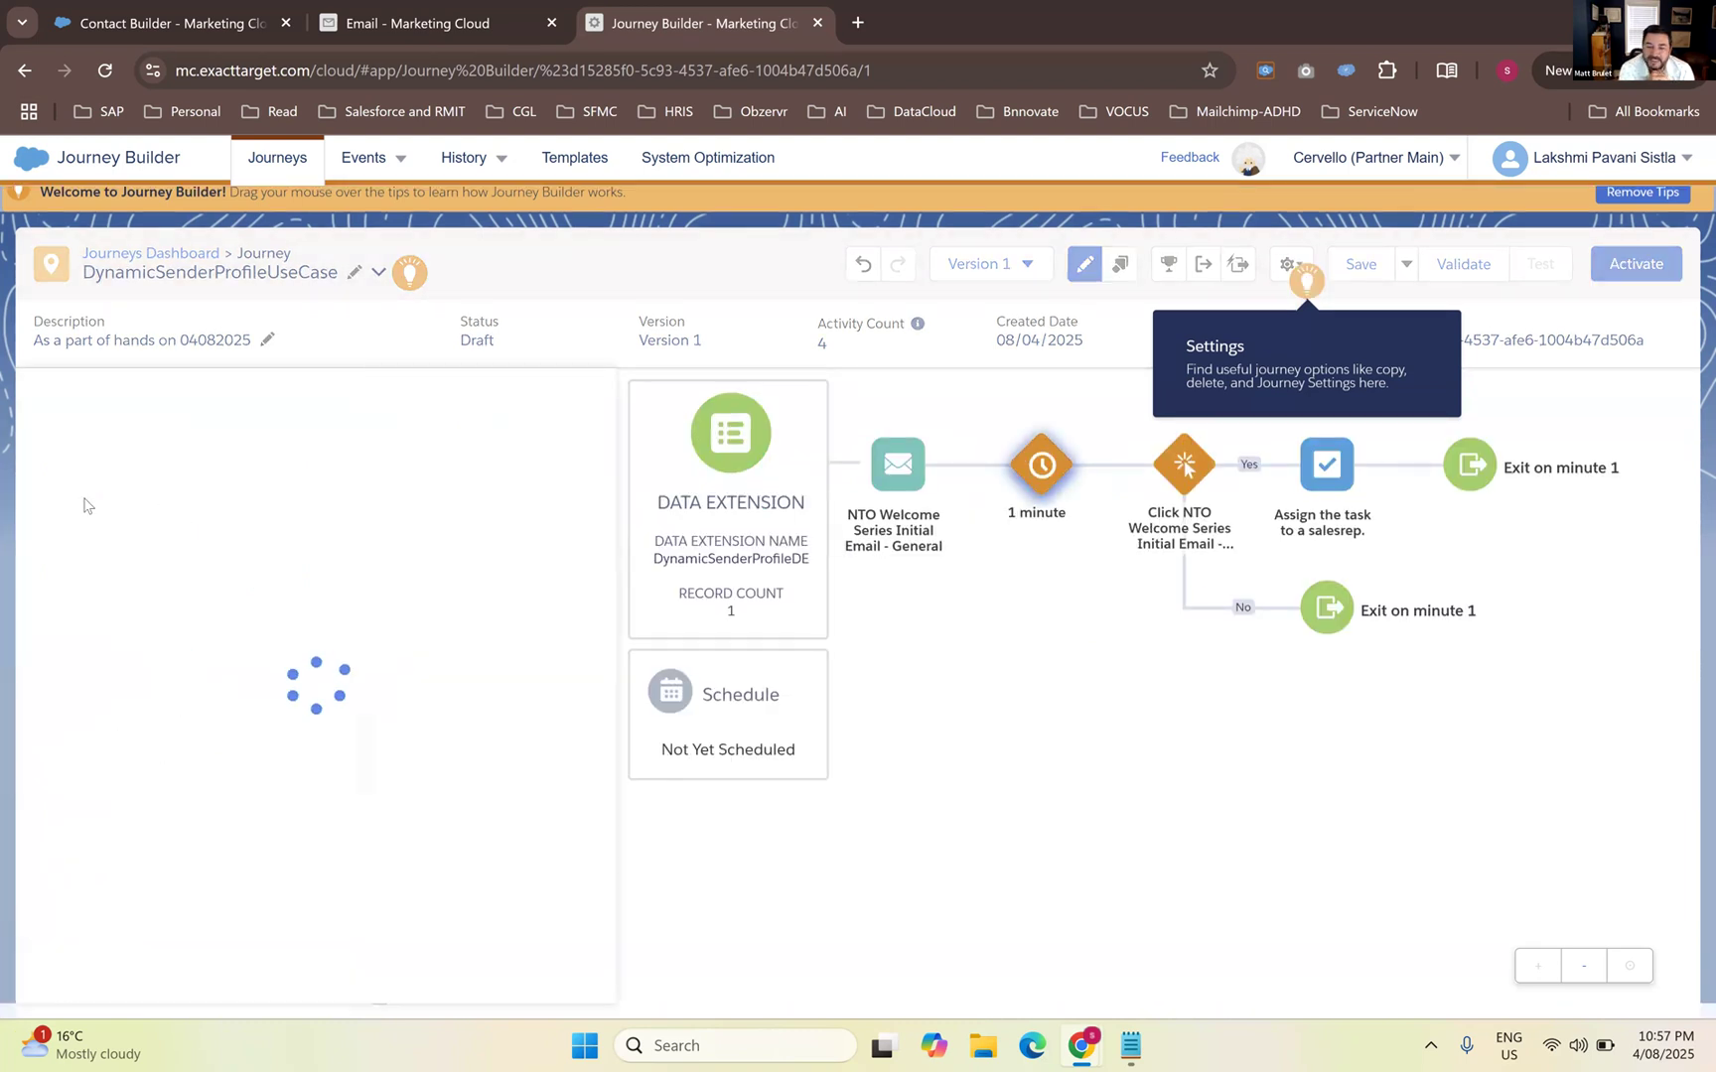
left_click(93, 521)
type("0")
left_click(548, 987)
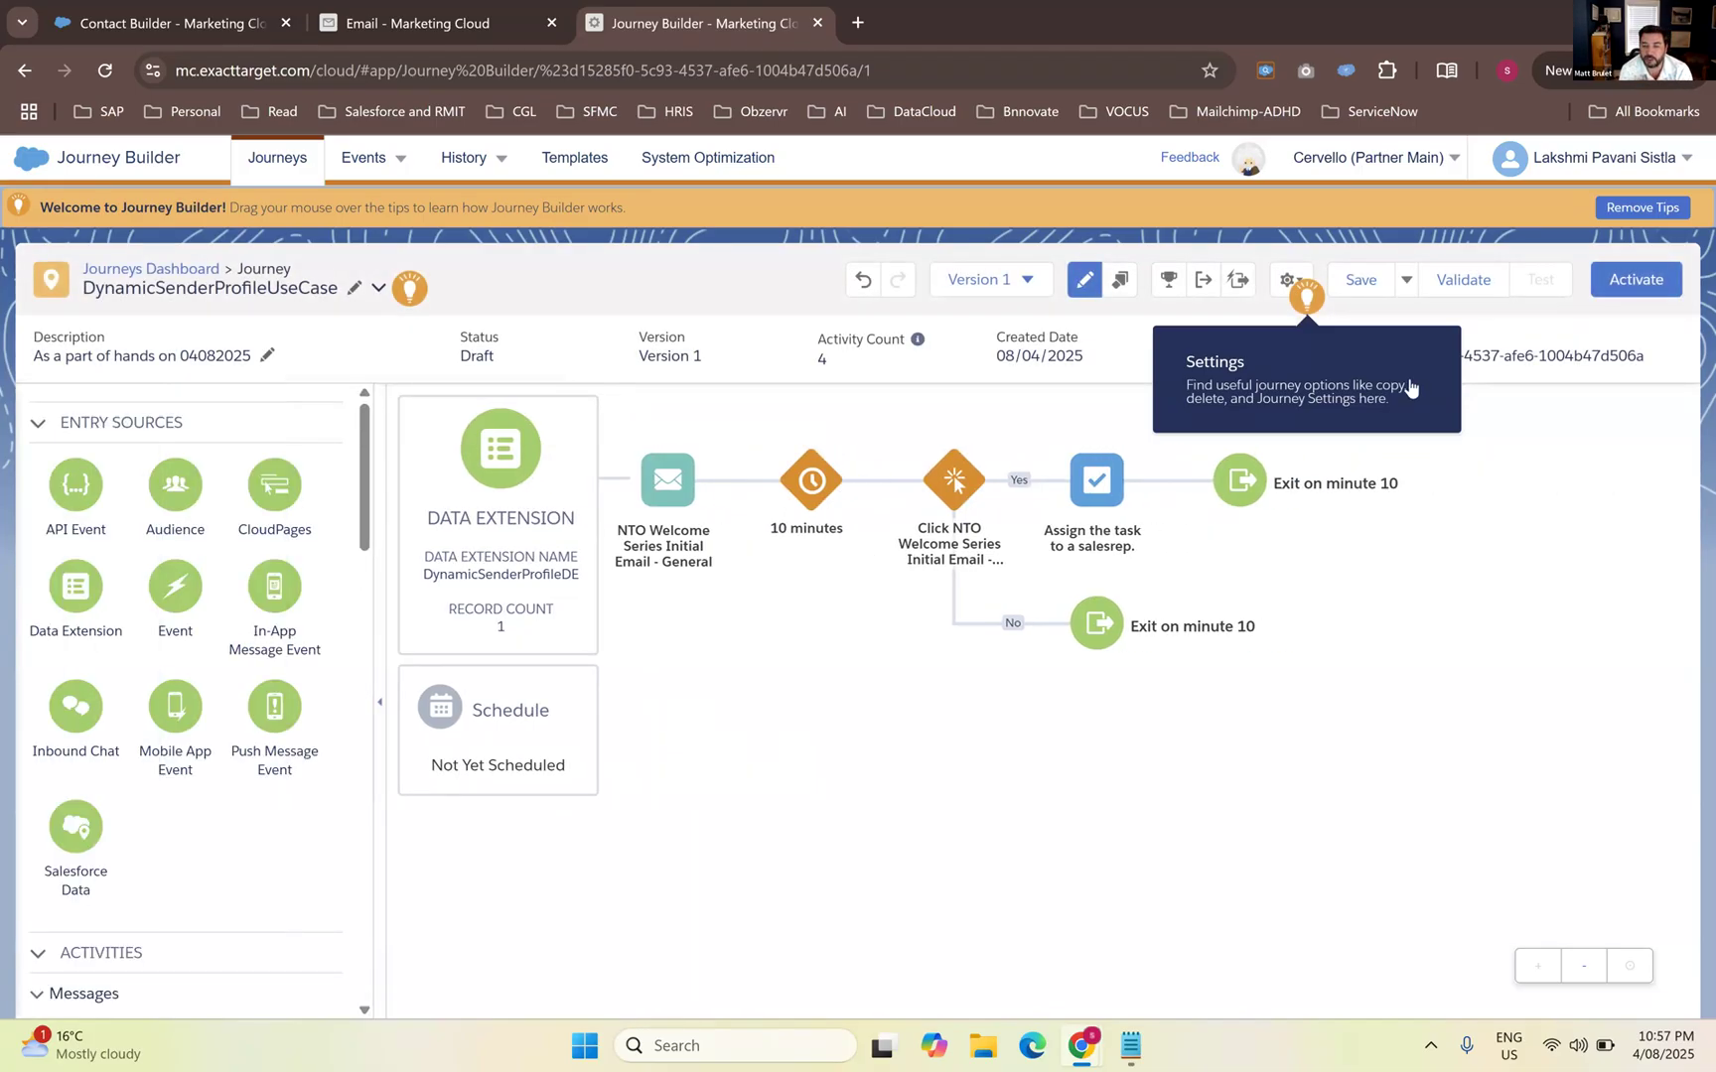
left_click(1356, 281)
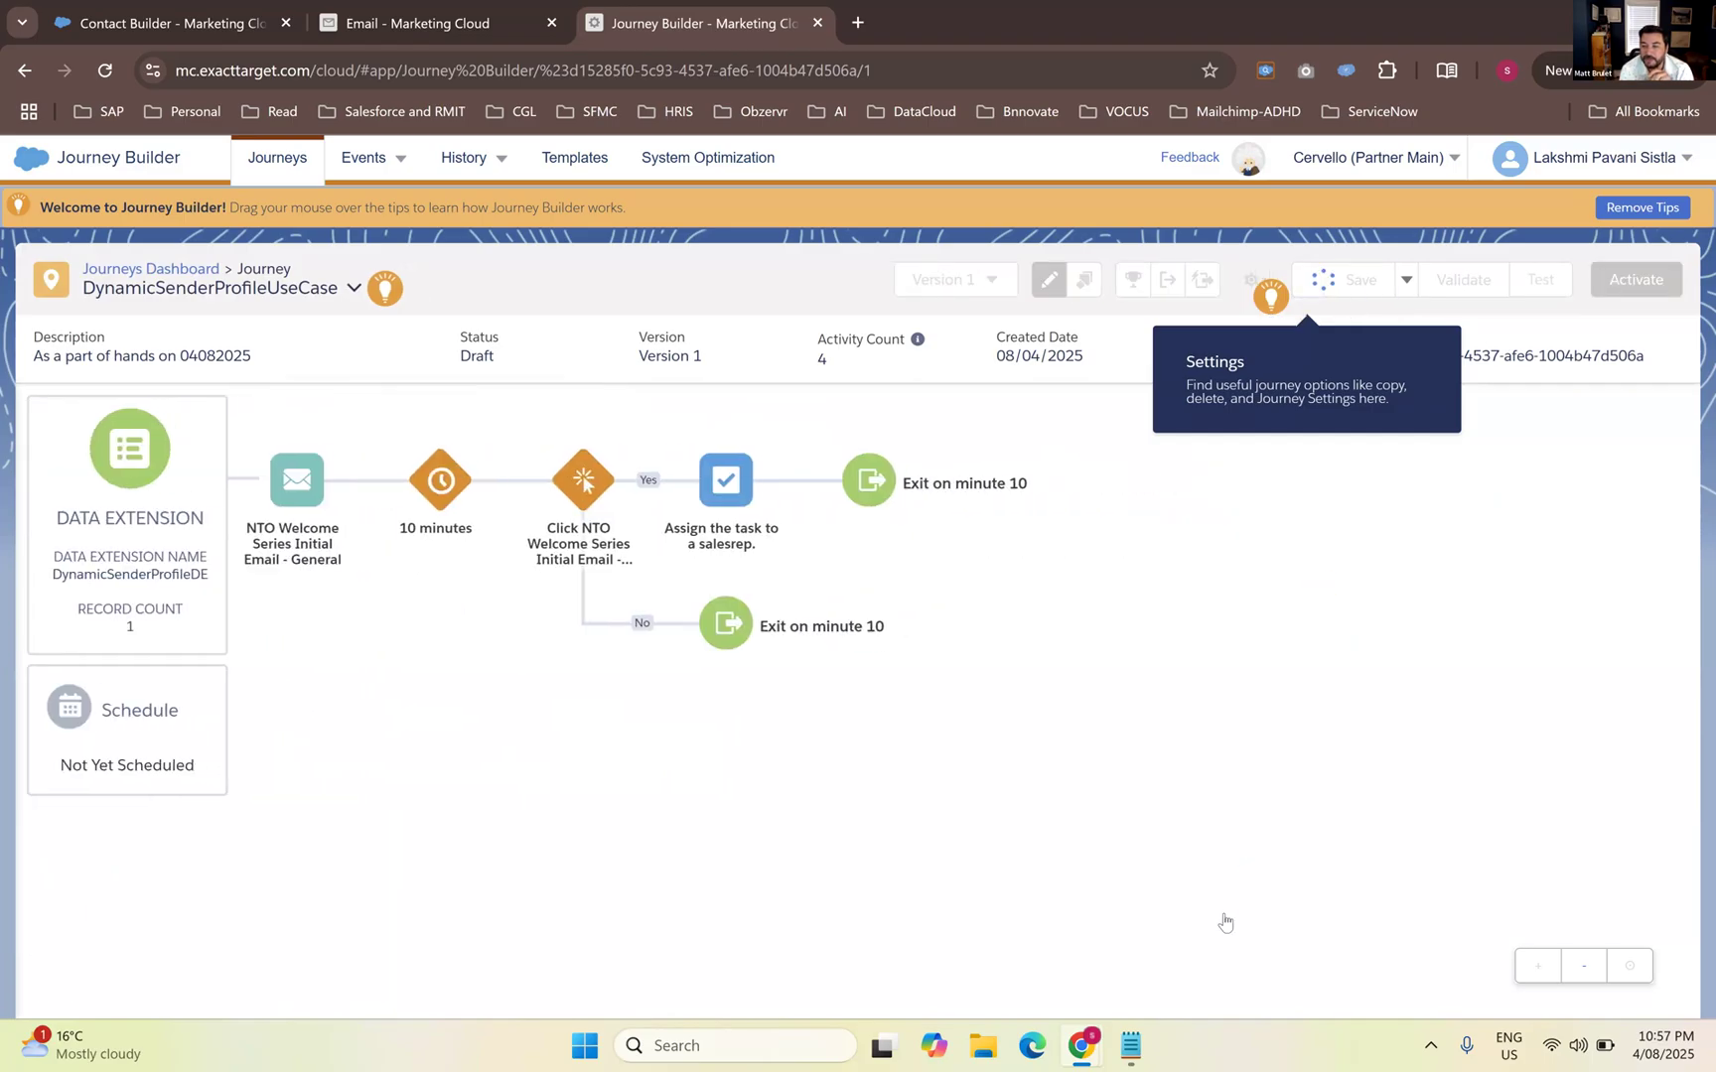
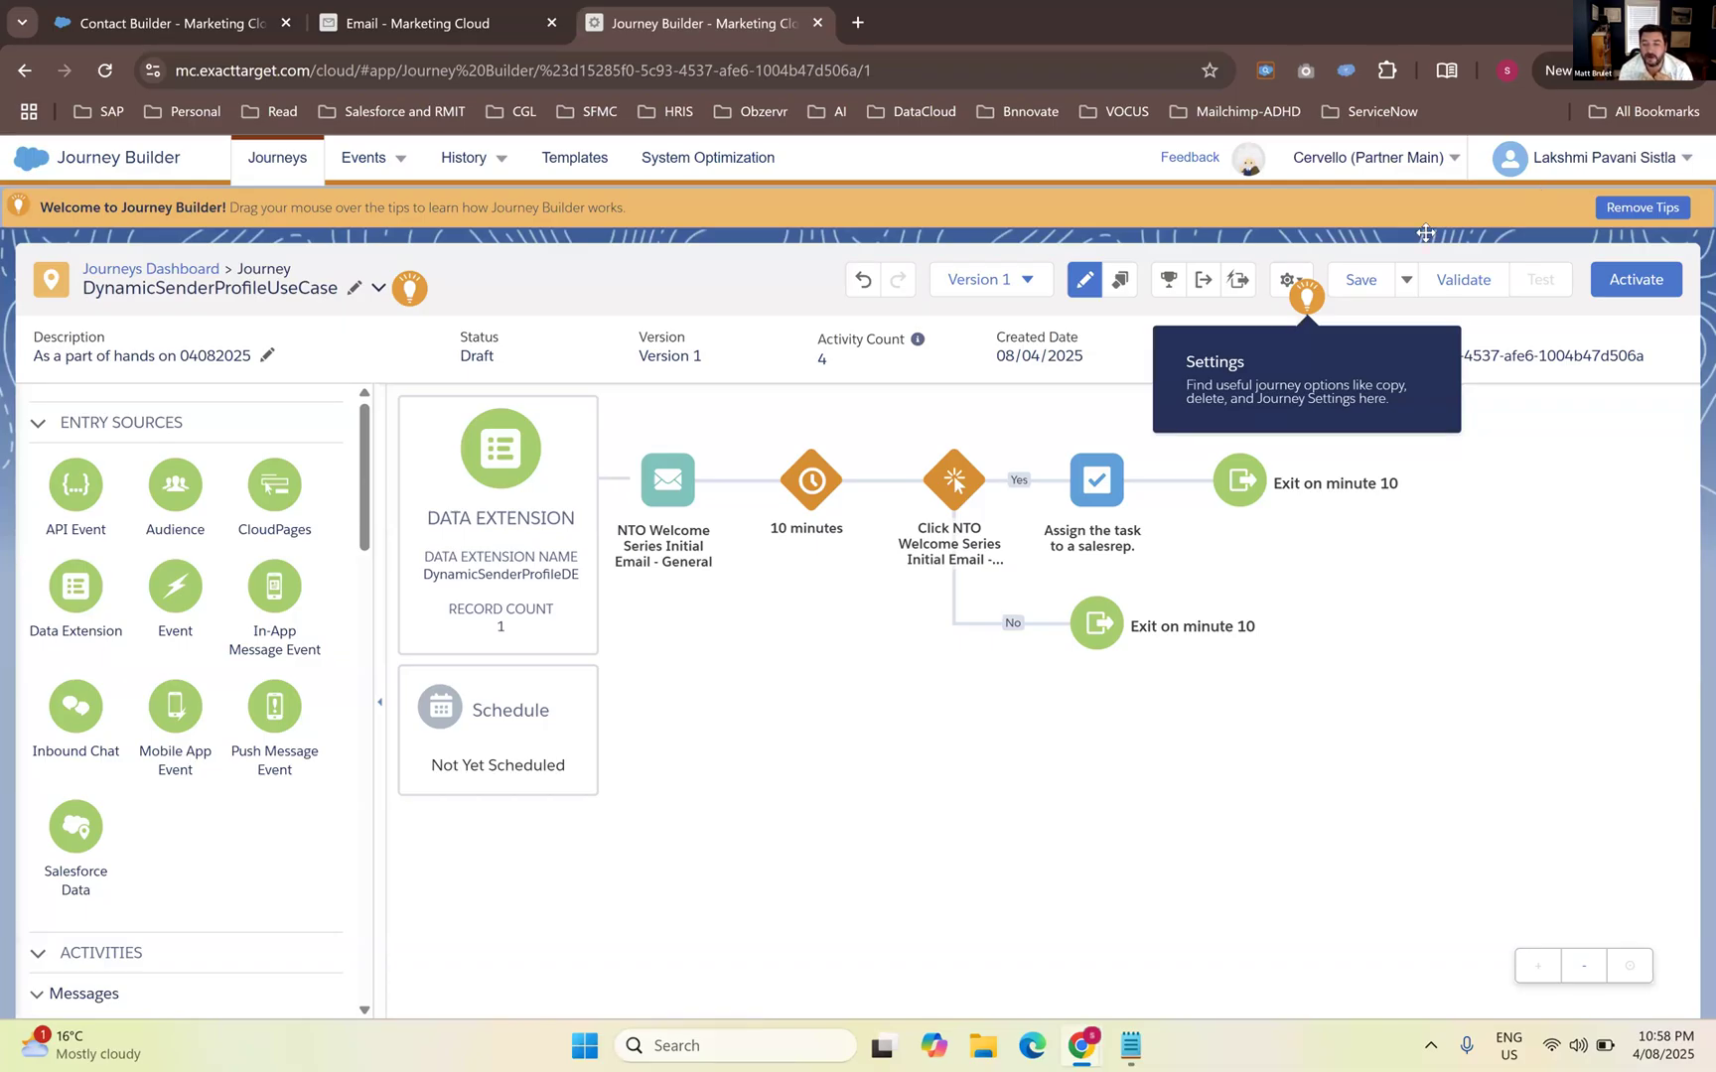
left_click(1354, 289)
Review the properties of DynamicSenderProfileDE in Contact Builder and the journey's data extension entry source summary
left_click(410, 17)
left_click(194, 22)
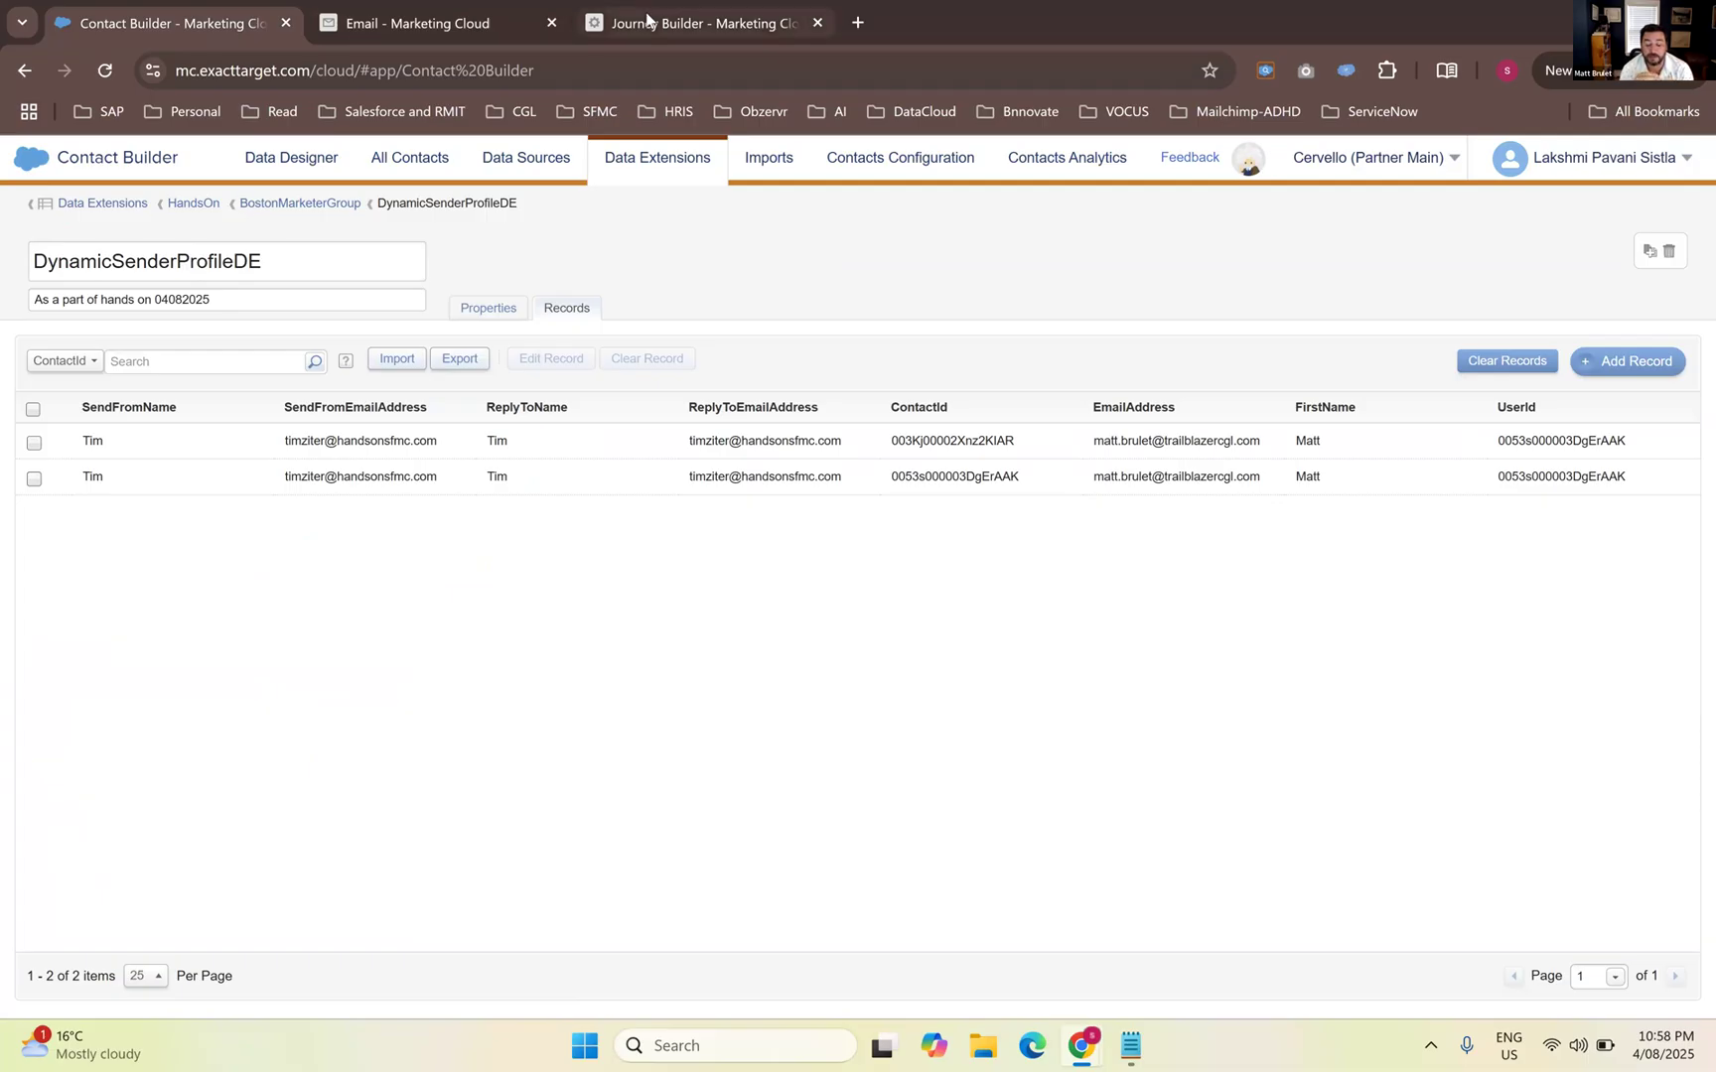
left_click(477, 312)
left_click(831, 19)
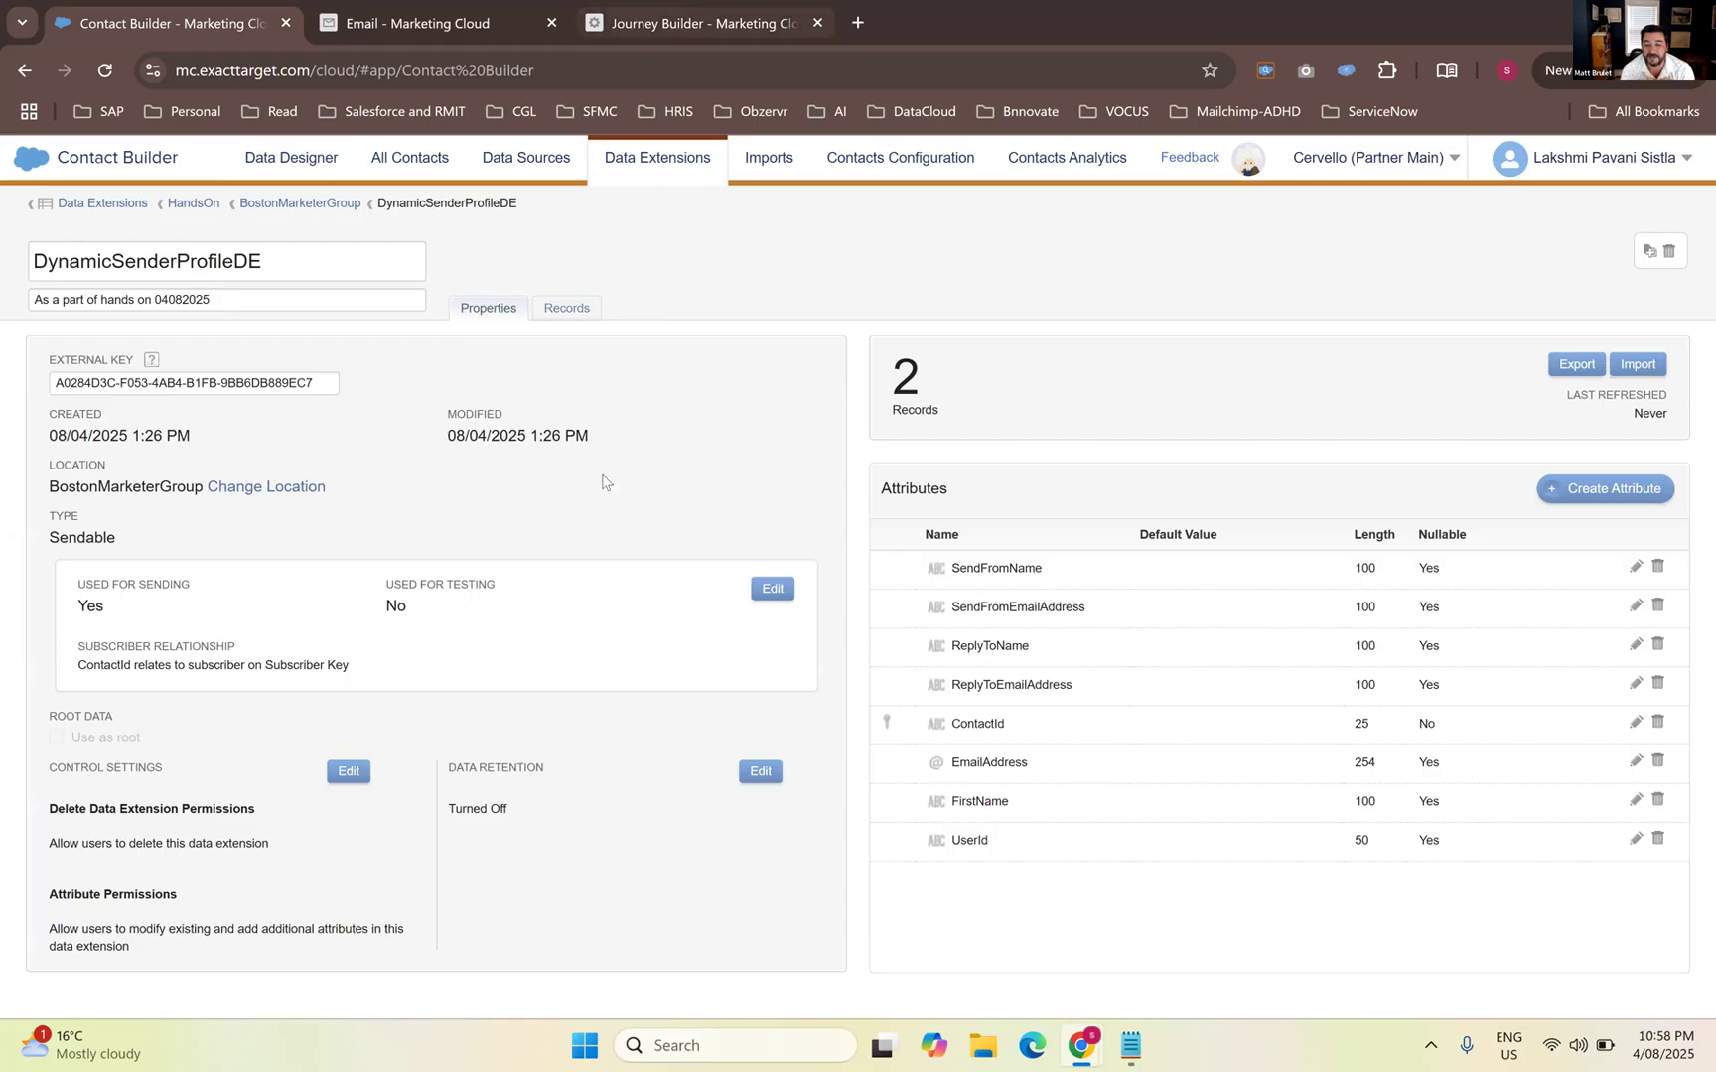
left_click(482, 580)
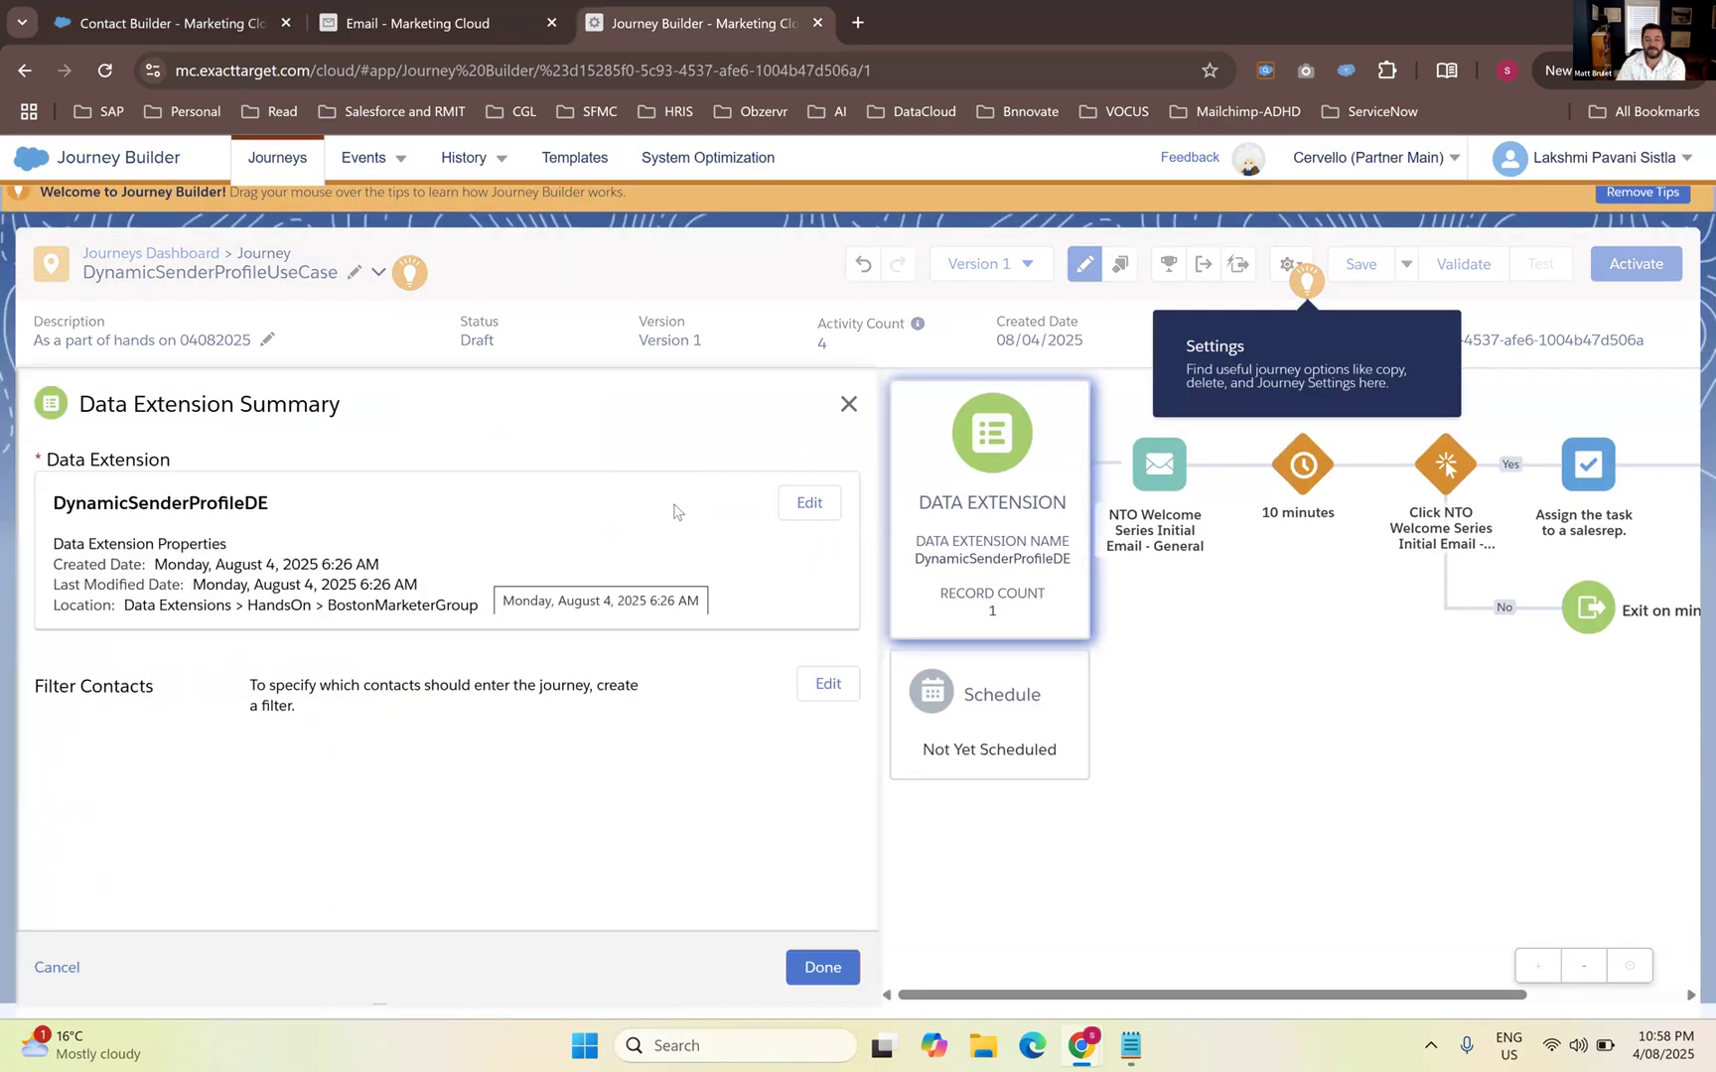
left_click(814, 968)
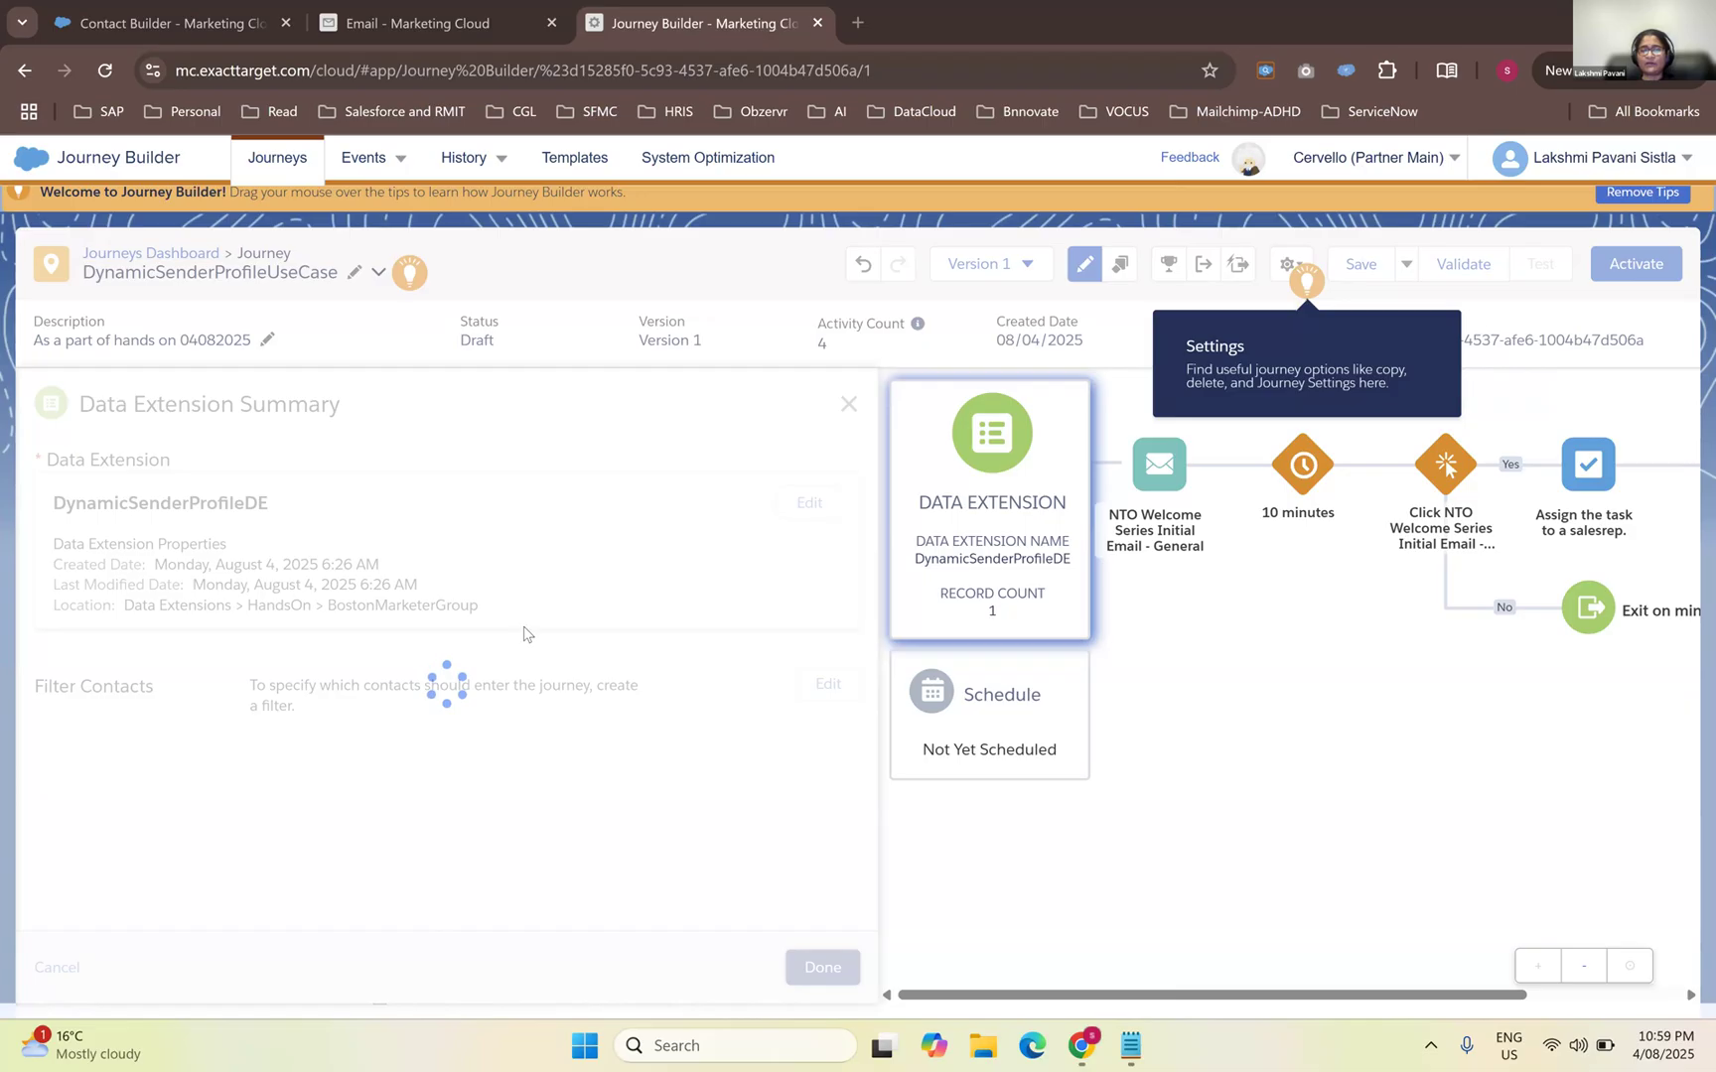
left_click(1322, 167)
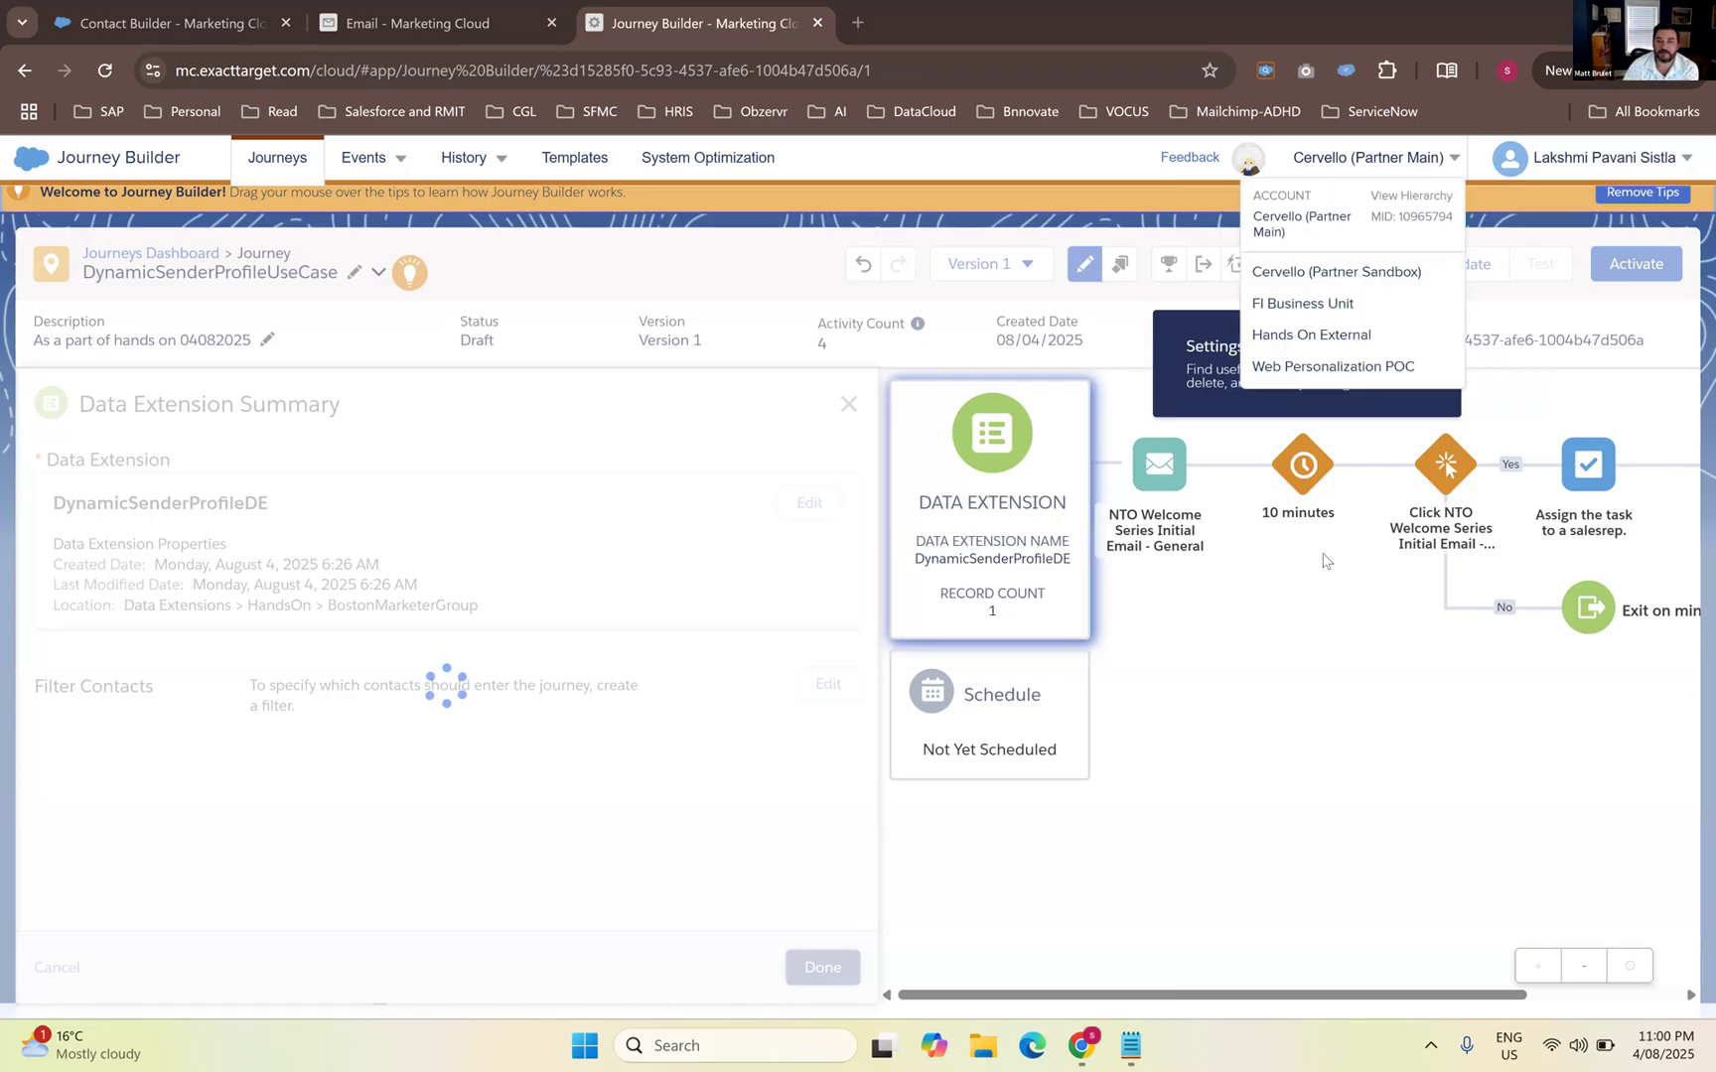
left_click(1253, 715)
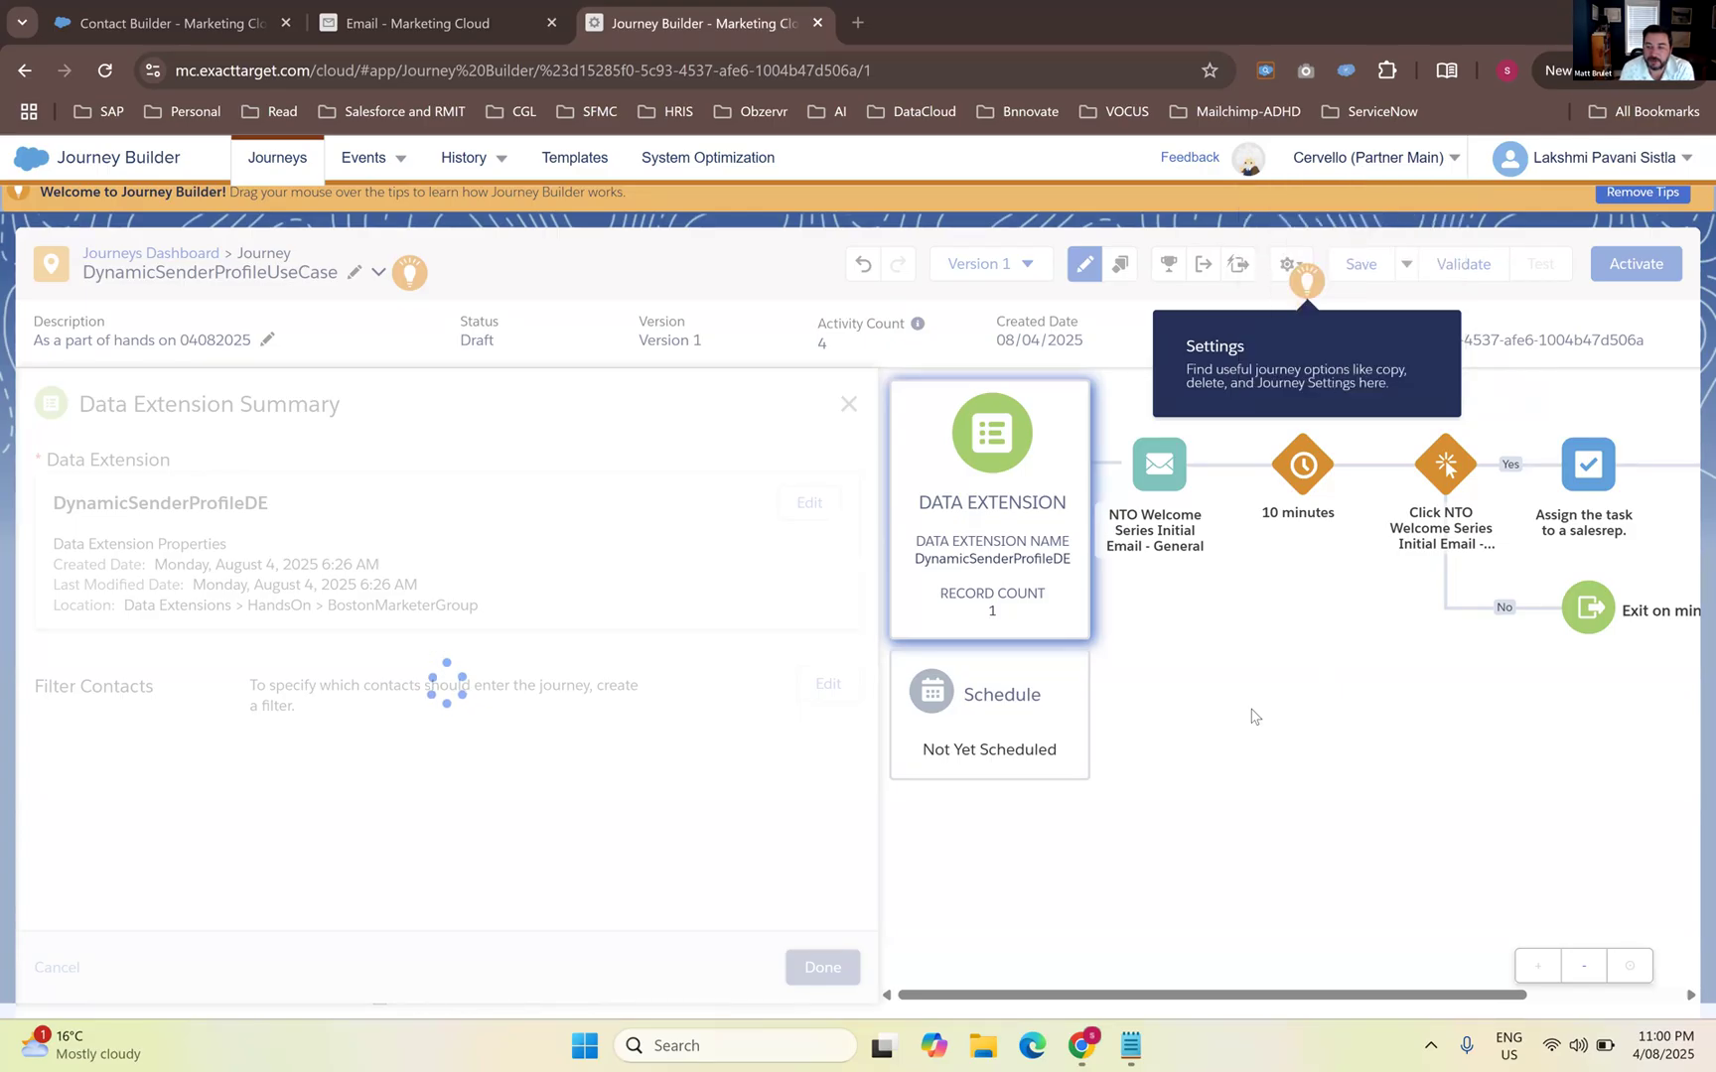